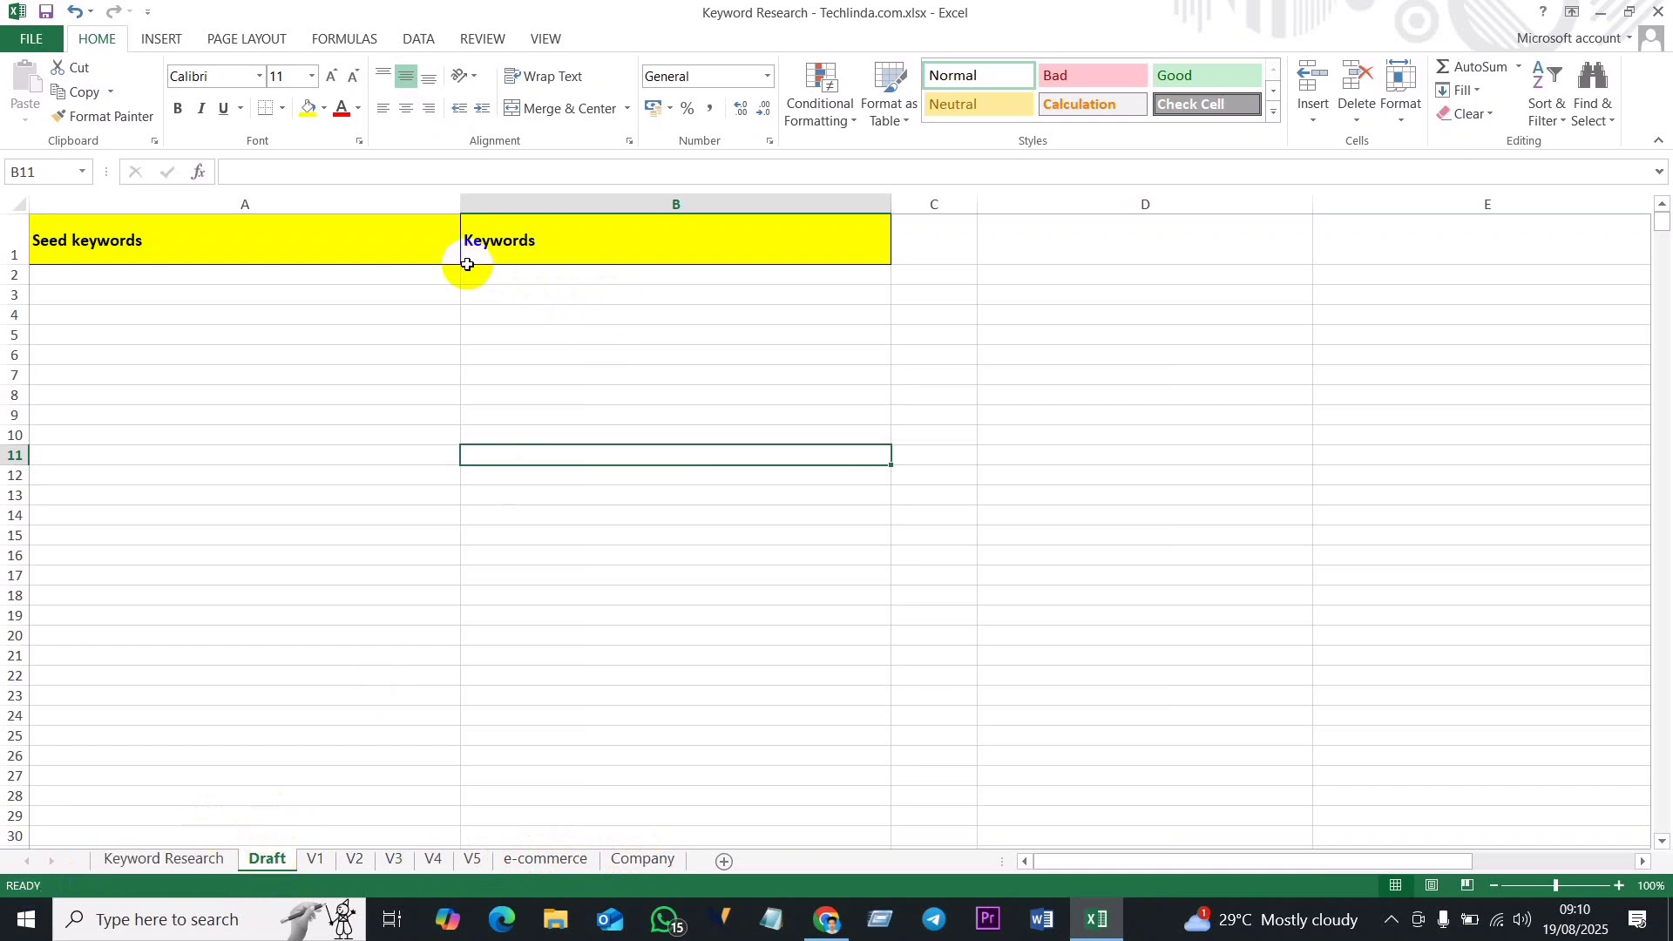
{"action": "left_click_drag", "start_coordinate": [924, 270], "coordinate": [933, 773]}
{"action": "left_click_drag", "start_coordinate": [1074, 274], "coordinate": [1064, 791]}
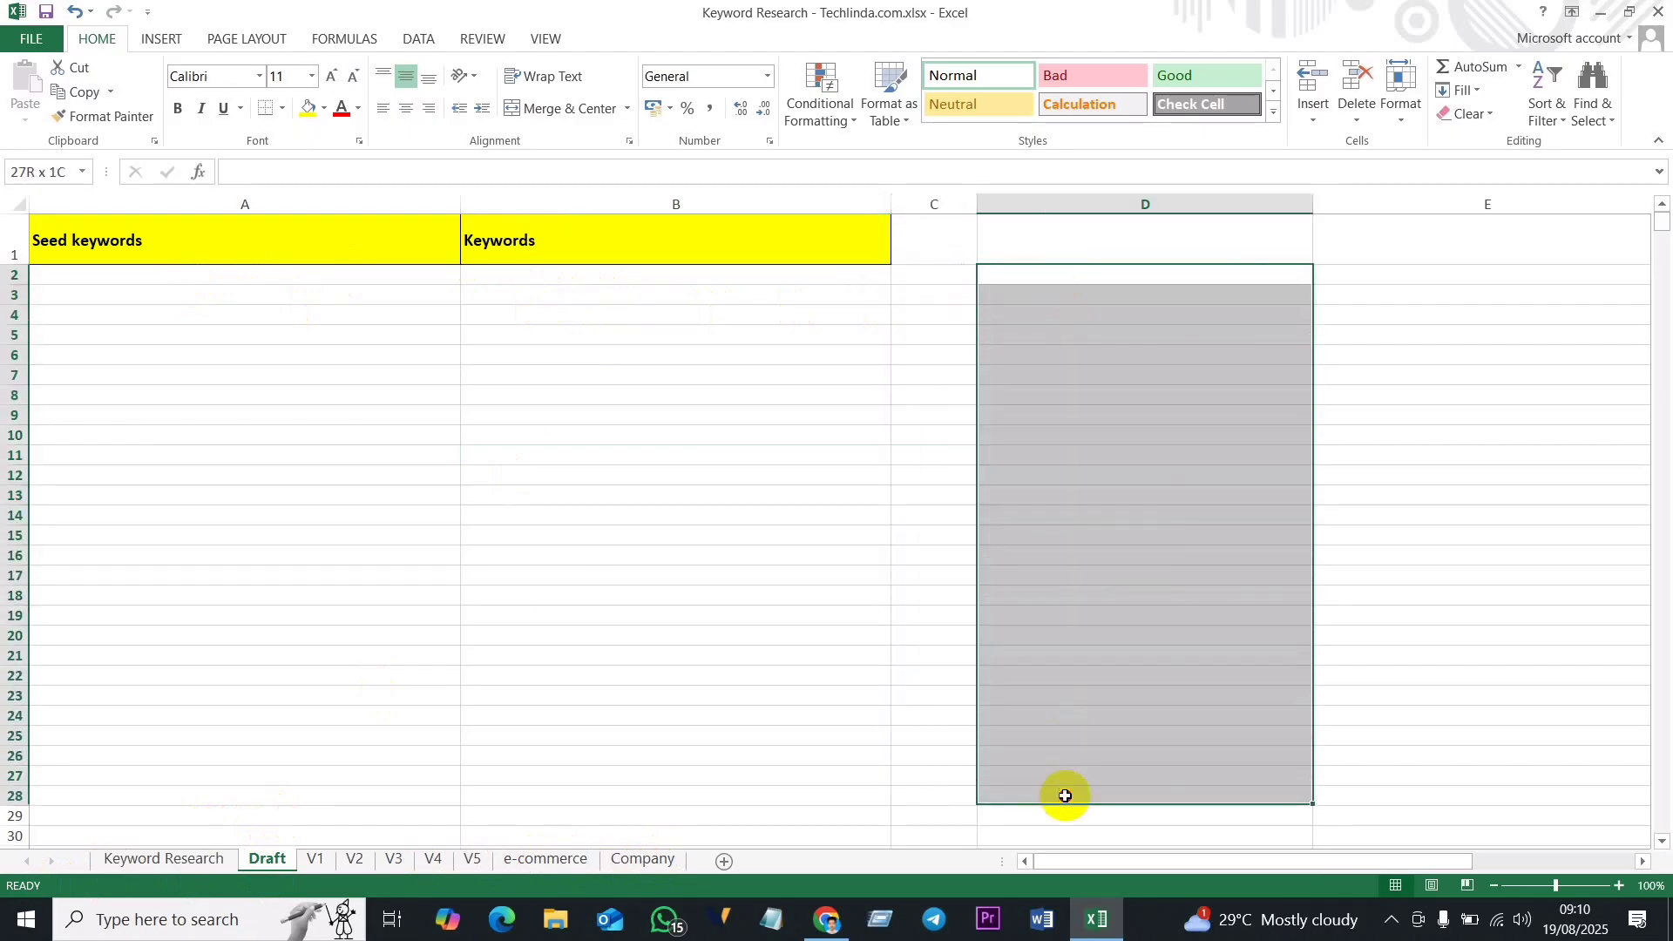
{"action": "left_click", "coordinate": [112, 276]}
{"action": "left_click_drag", "start_coordinate": [111, 276], "coordinate": [1117, 736]}
{"action": "left_click", "coordinate": [643, 371]}
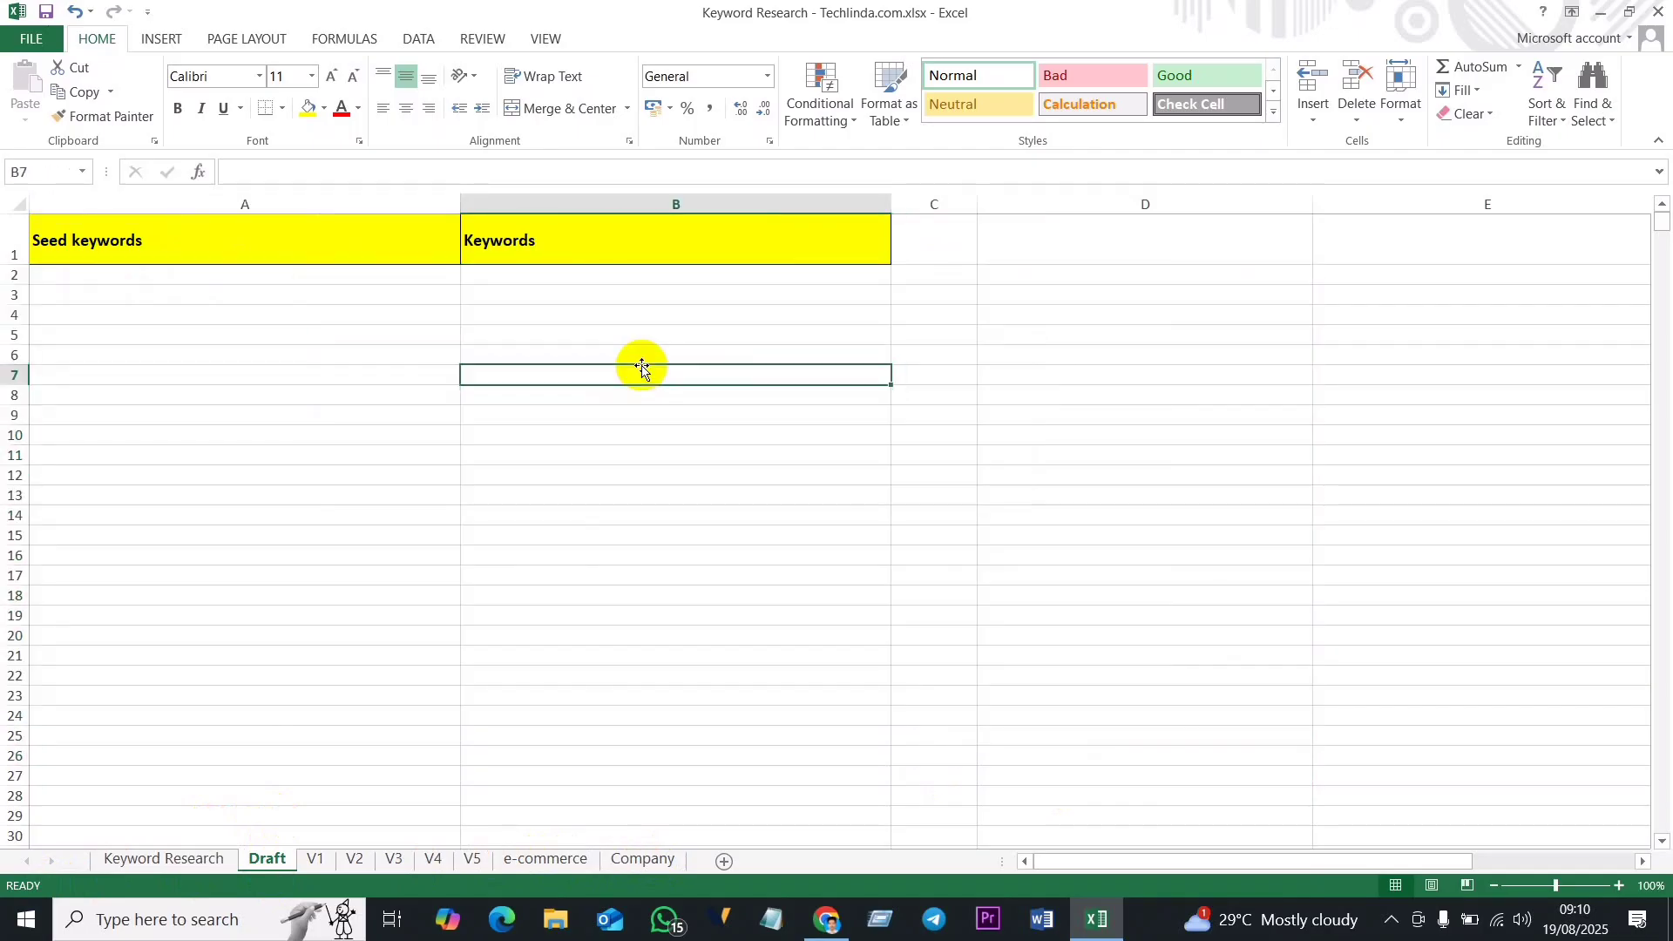
Step: Look through the Keyword Research, V1, V2, V5, e-commerce and Company sheets, and return to the Draft sheet
{"action": "left_click", "coordinate": [146, 863]}
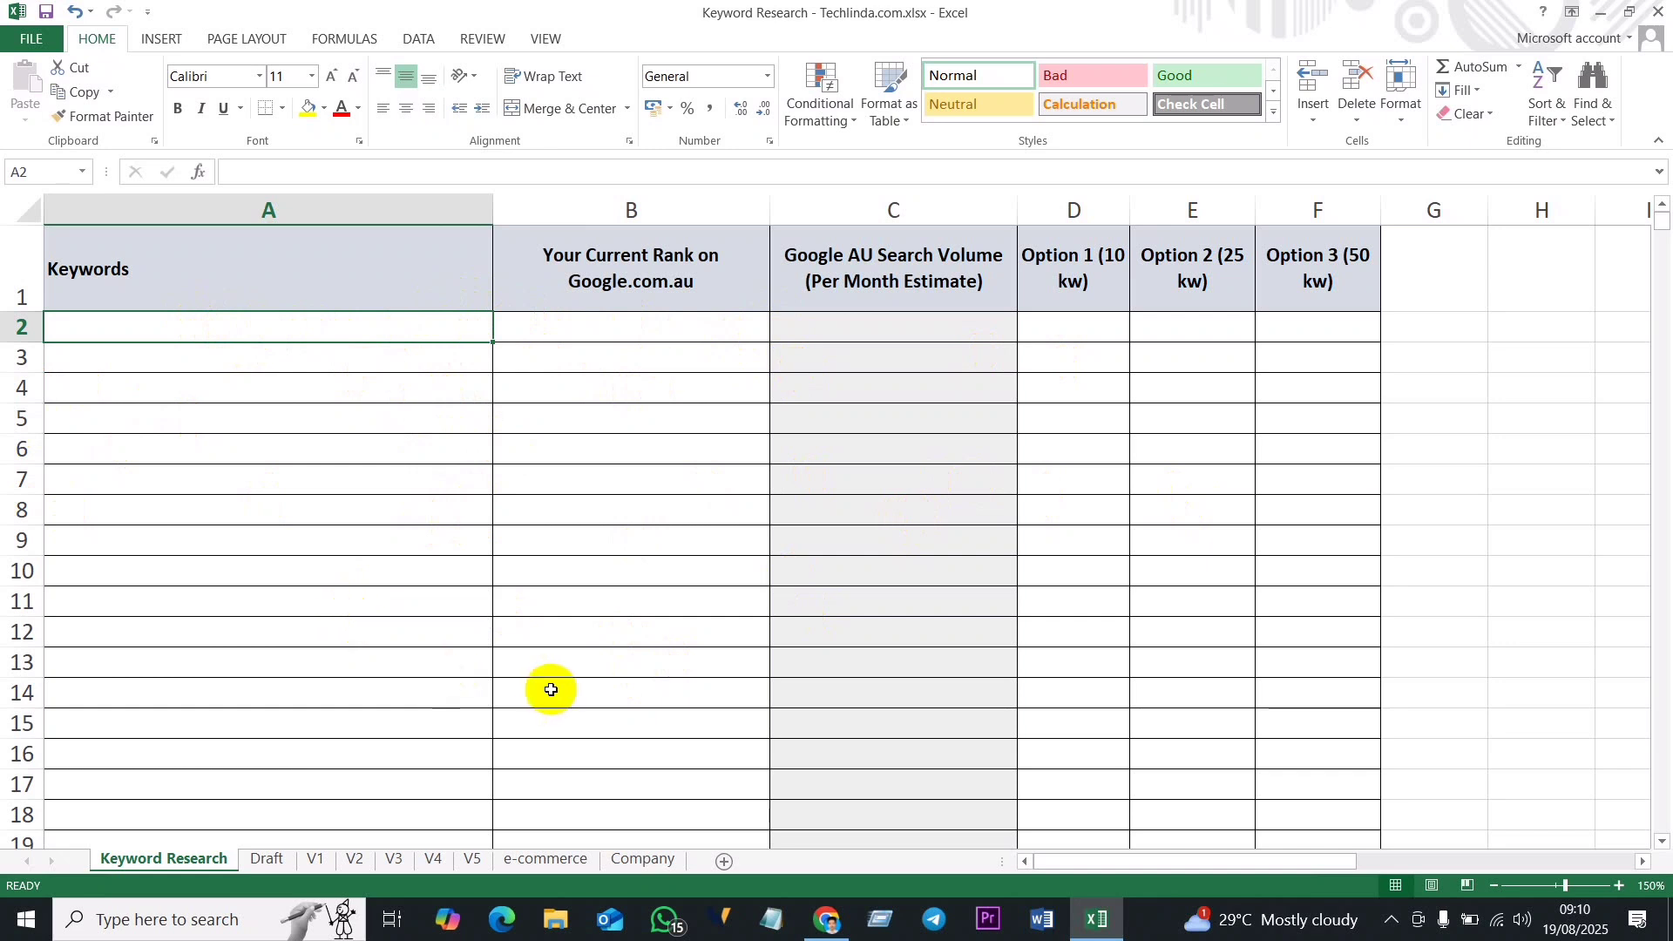
{"action": "left_click", "coordinate": [319, 863]}
{"action": "left_click", "coordinate": [351, 860]}
{"action": "left_click", "coordinate": [475, 860]}
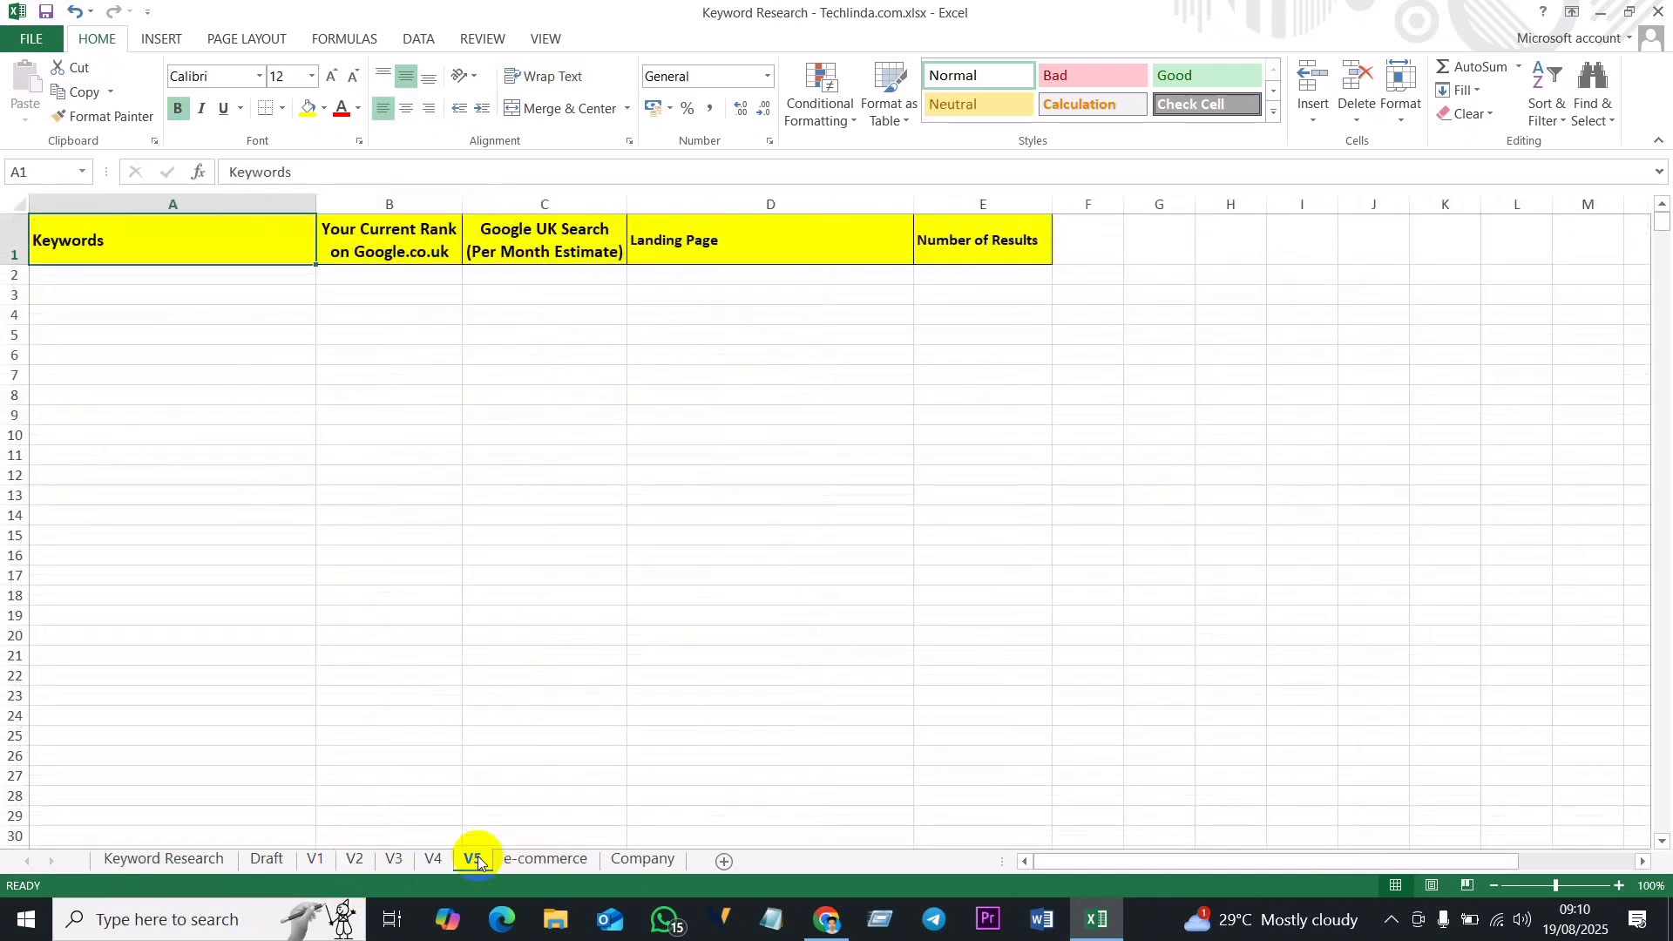
{"action": "left_click", "coordinate": [542, 858]}
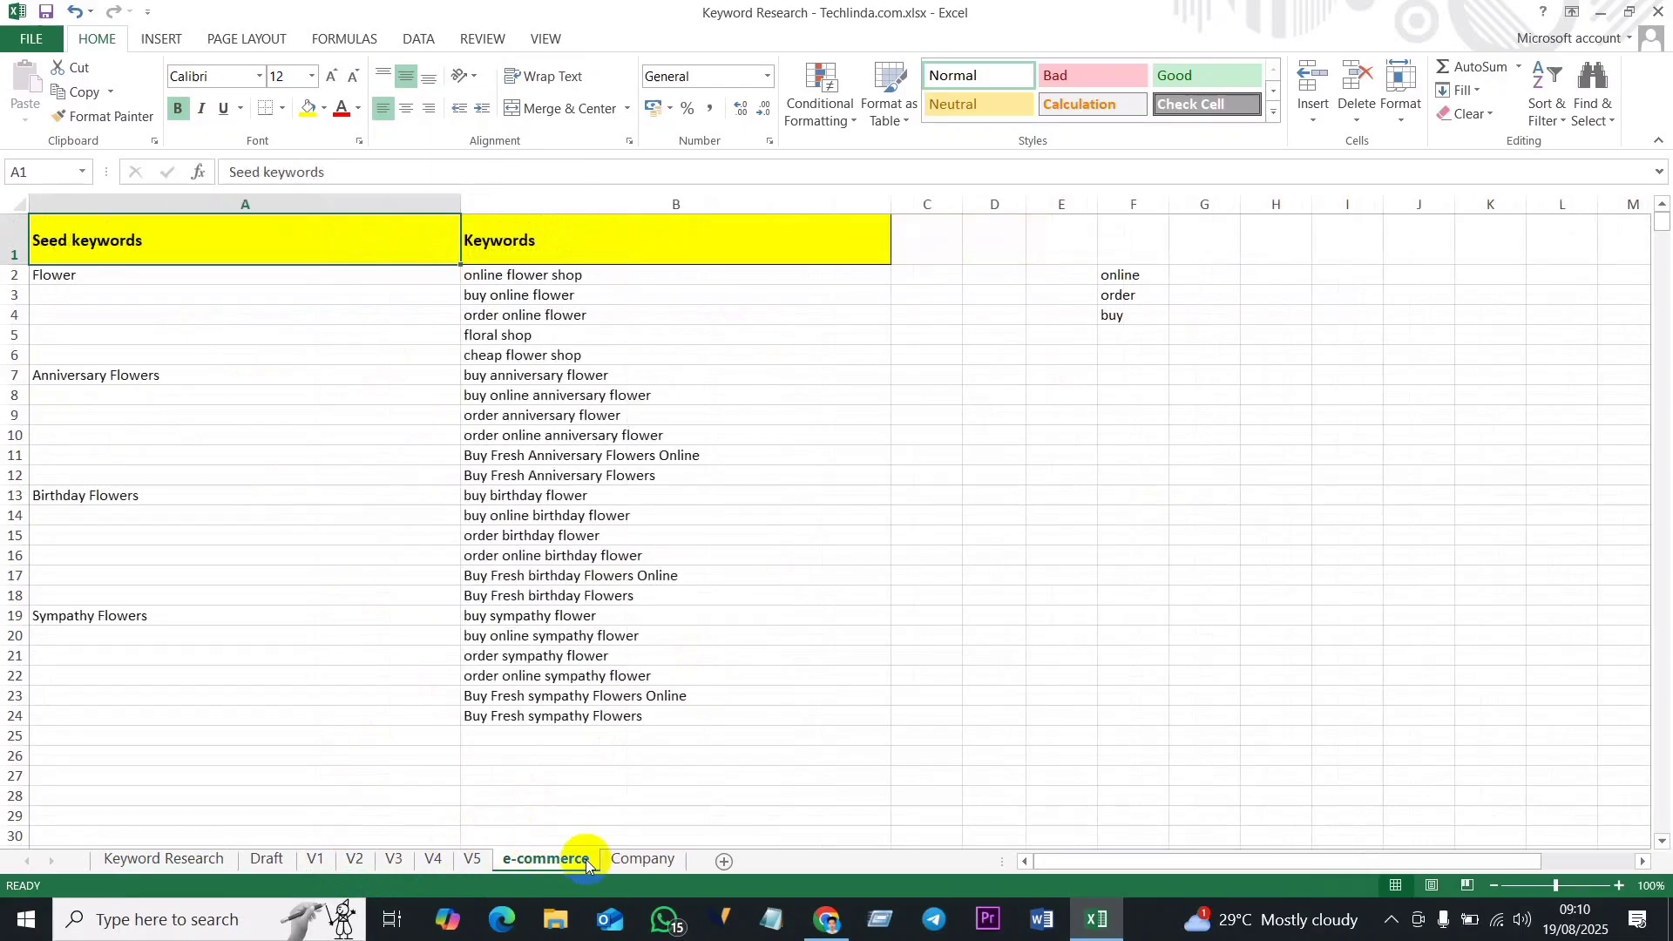
{"action": "left_click", "coordinate": [643, 860]}
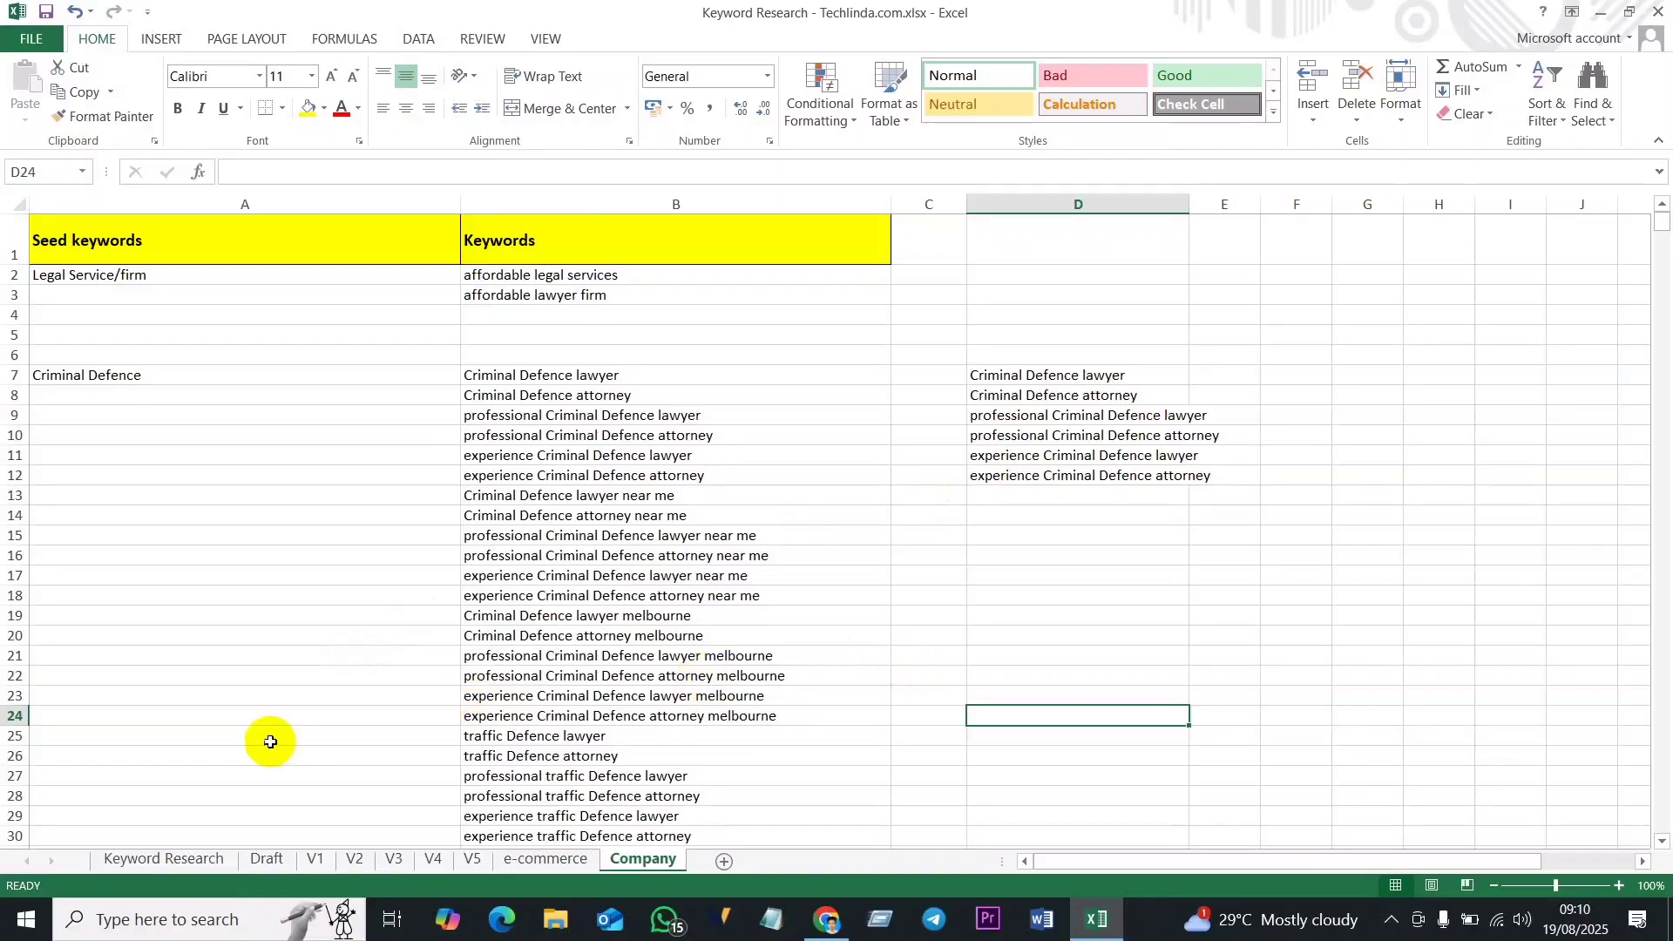
{"action": "left_click", "coordinate": [271, 860]}
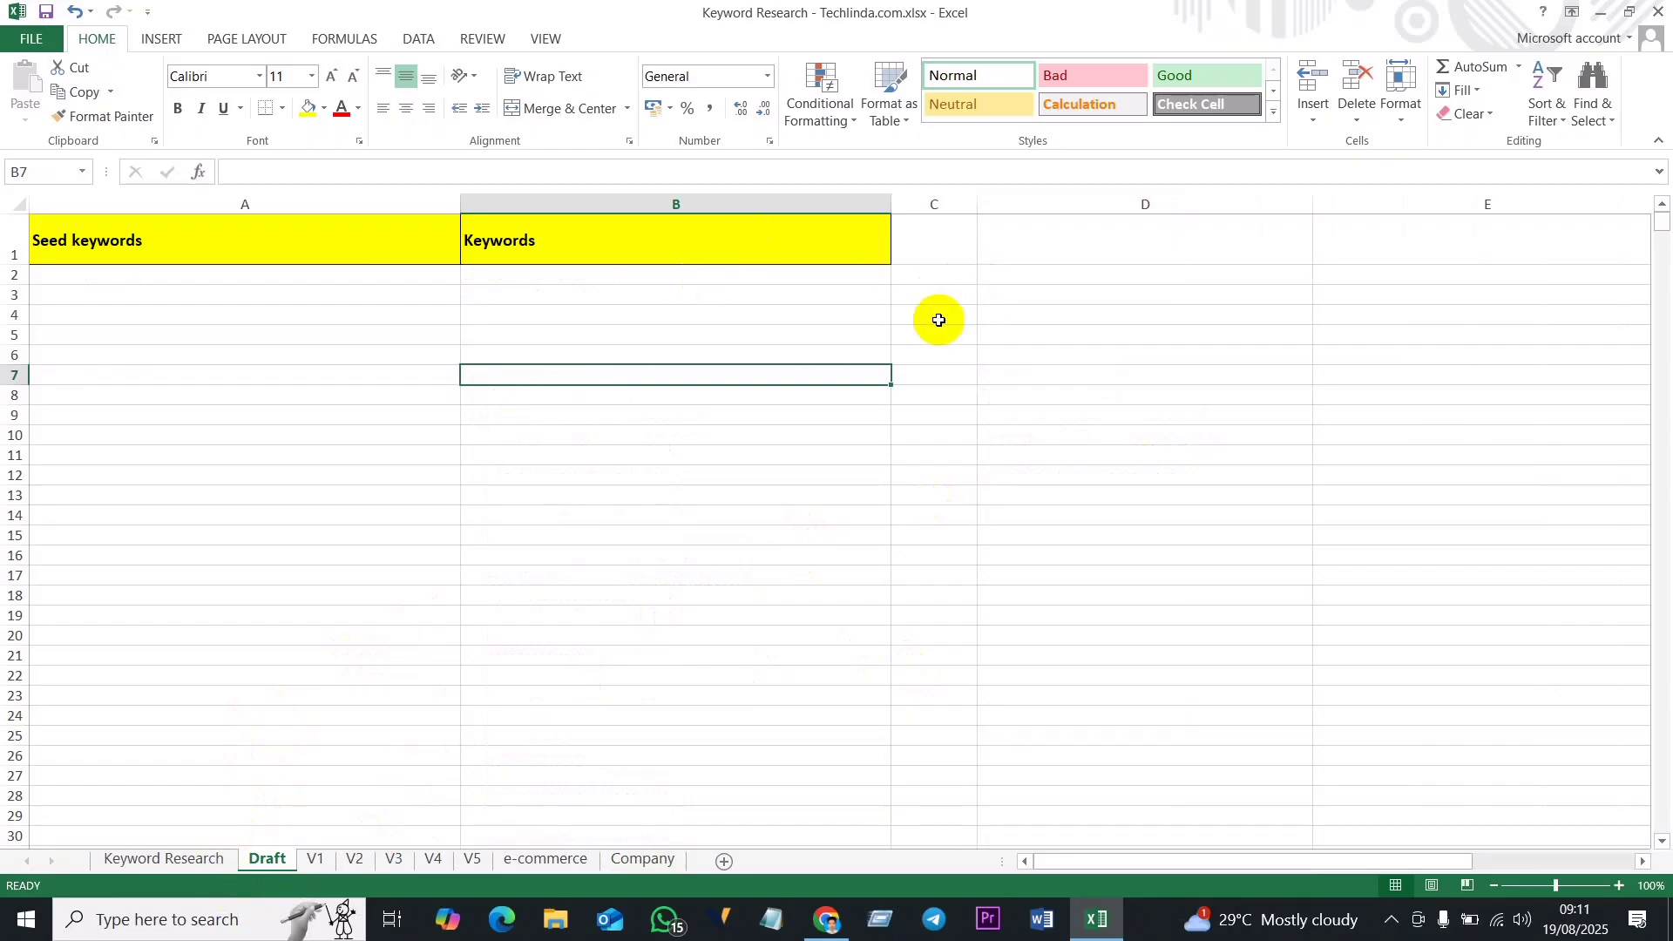
{"action": "left_click", "coordinate": [955, 270]}
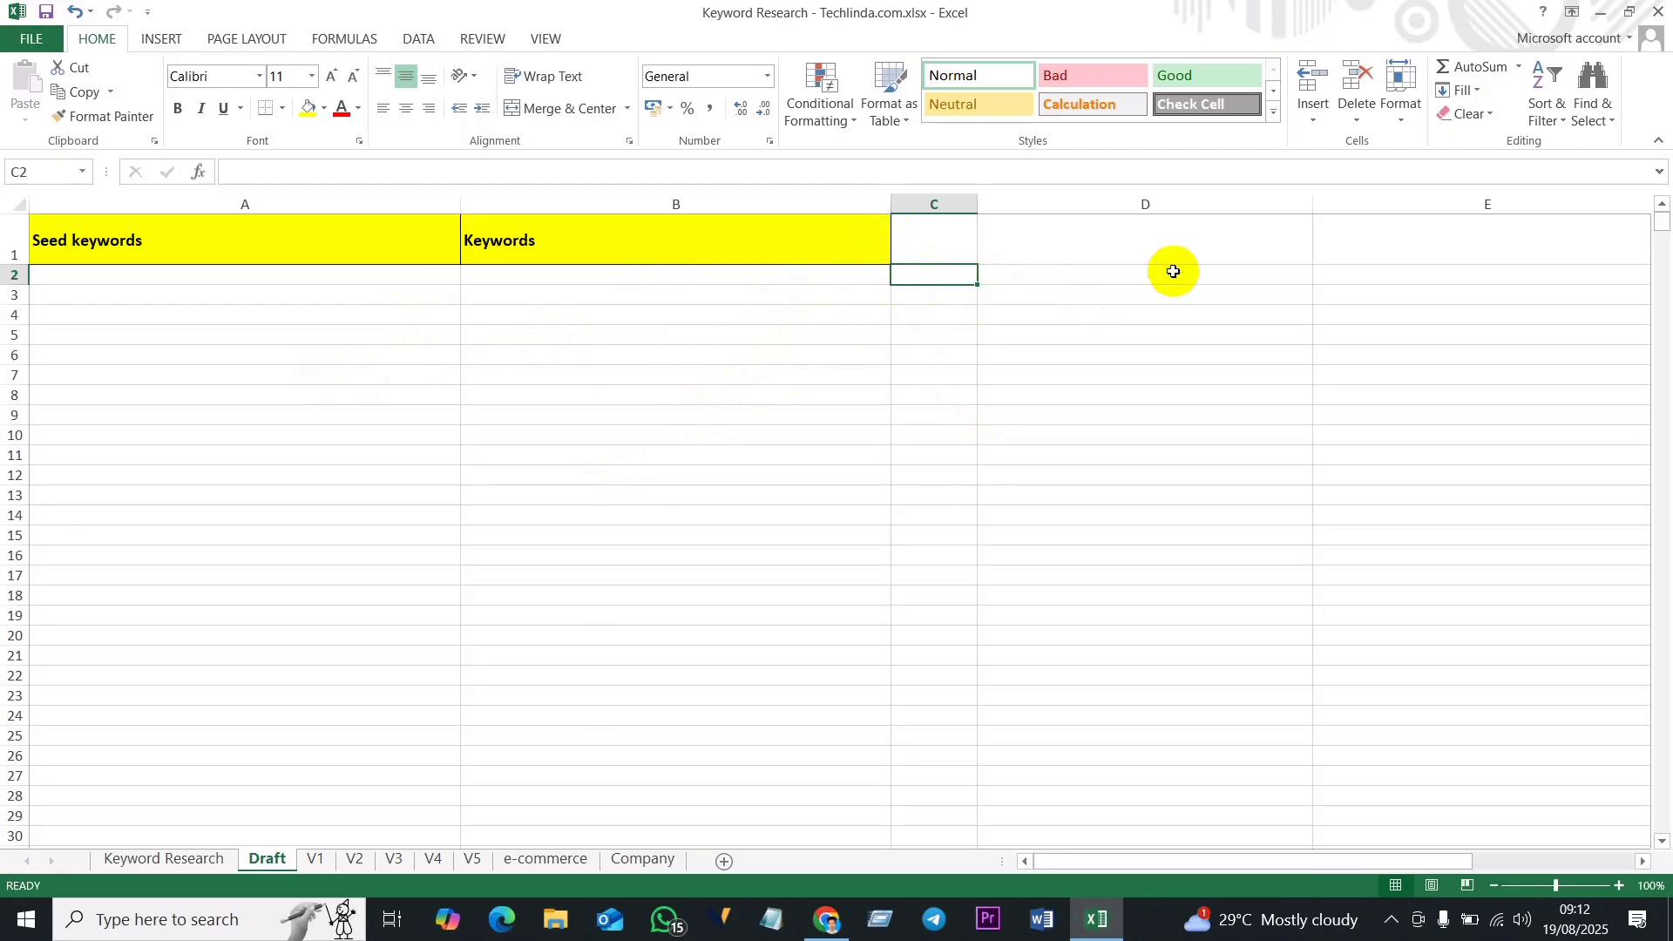
{"action": "left_click", "coordinate": [1054, 279]}
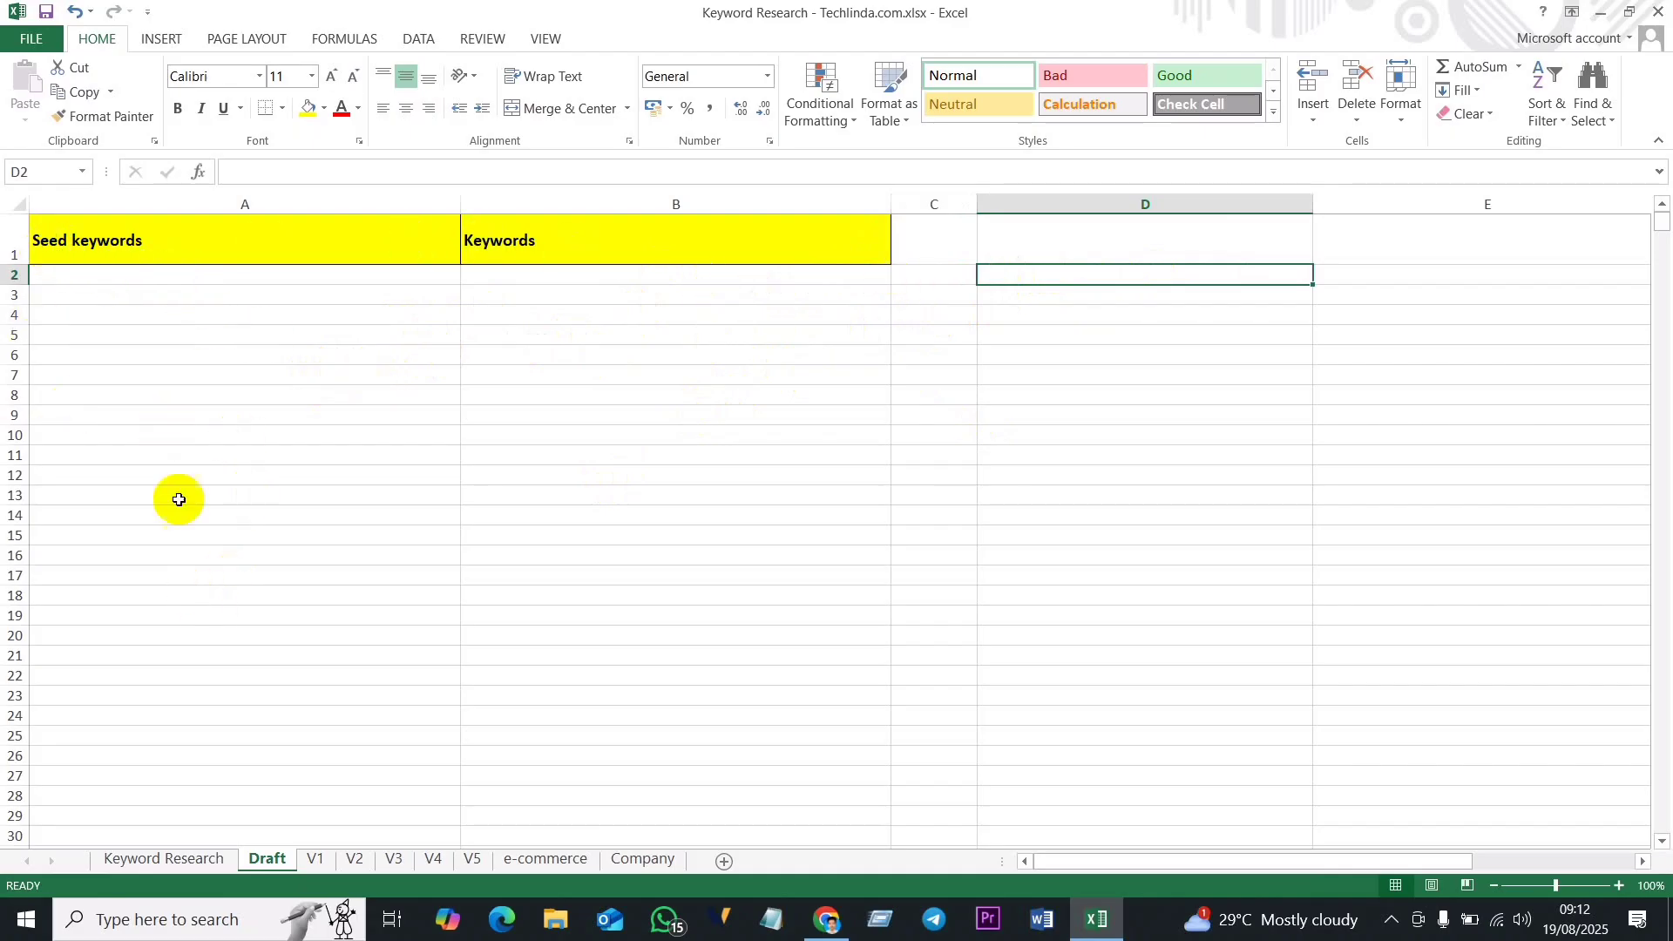
{"action": "left_click", "coordinate": [162, 238]}
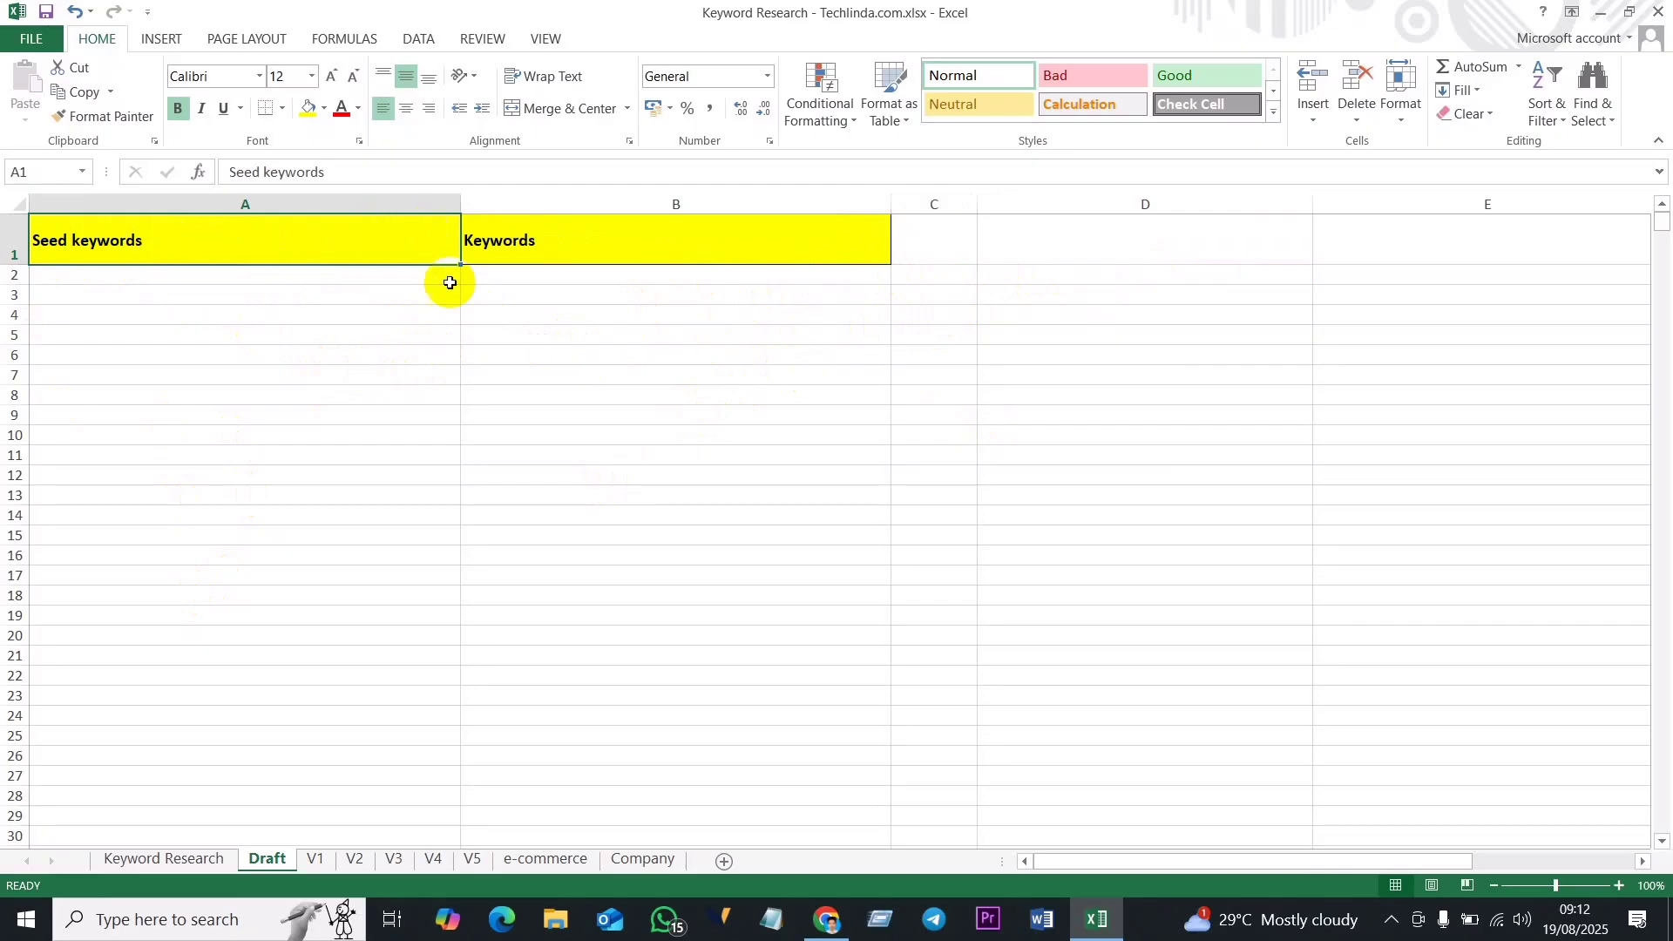
{"action": "left_click", "coordinate": [661, 253]}
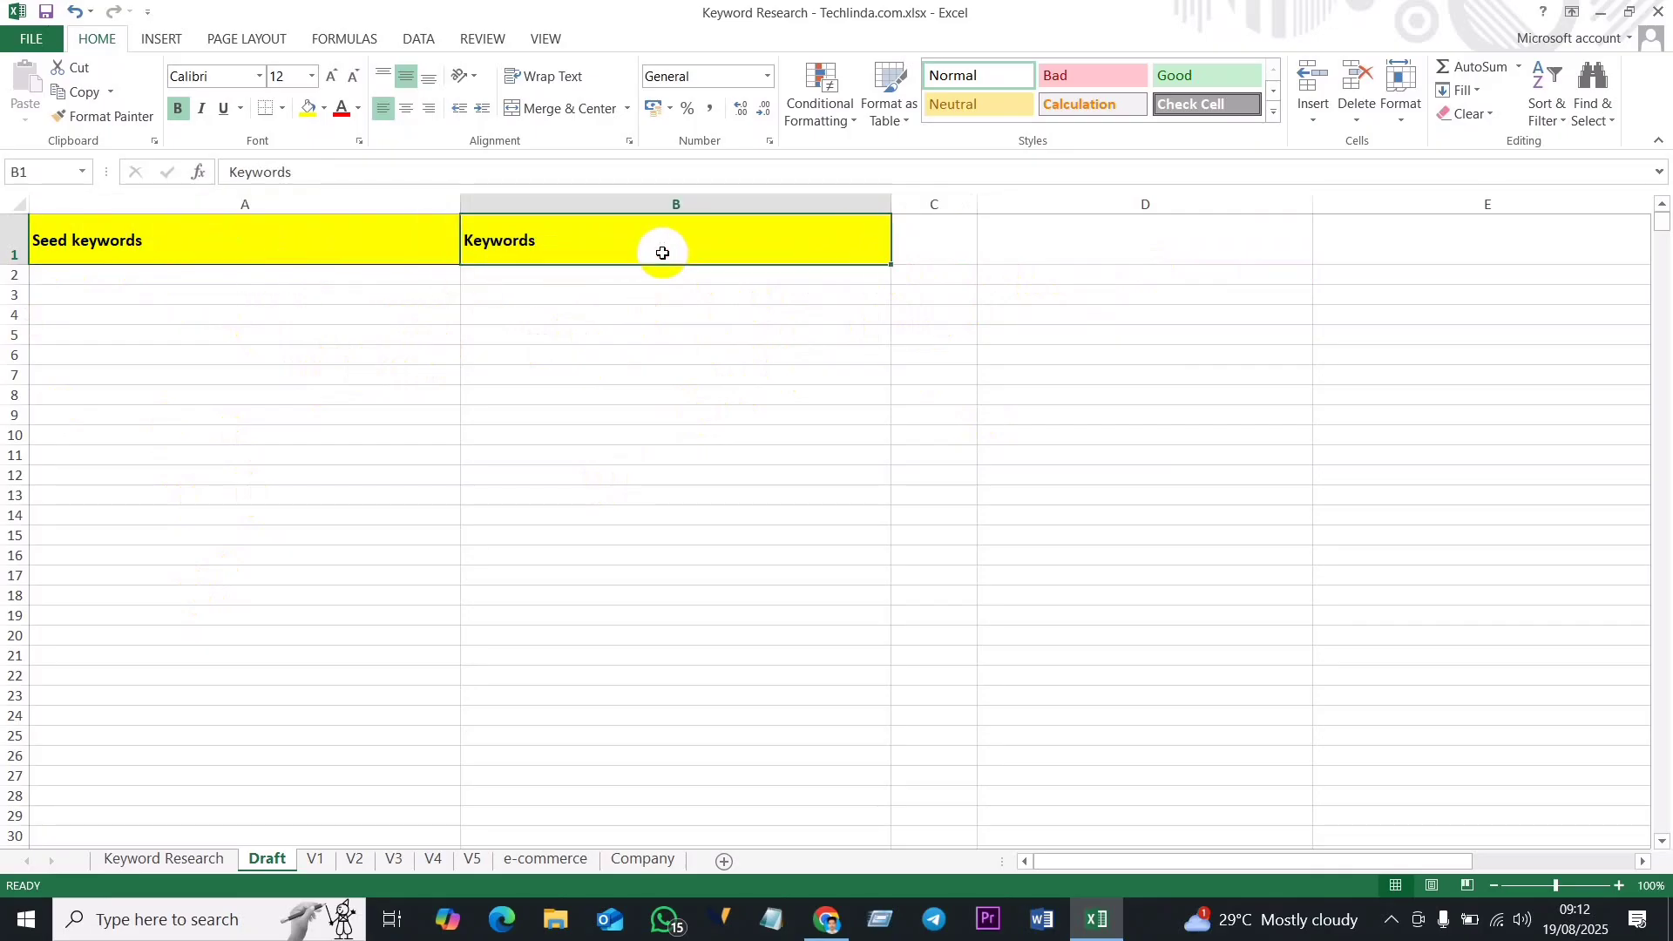
{"action": "left_click", "coordinate": [192, 250]}
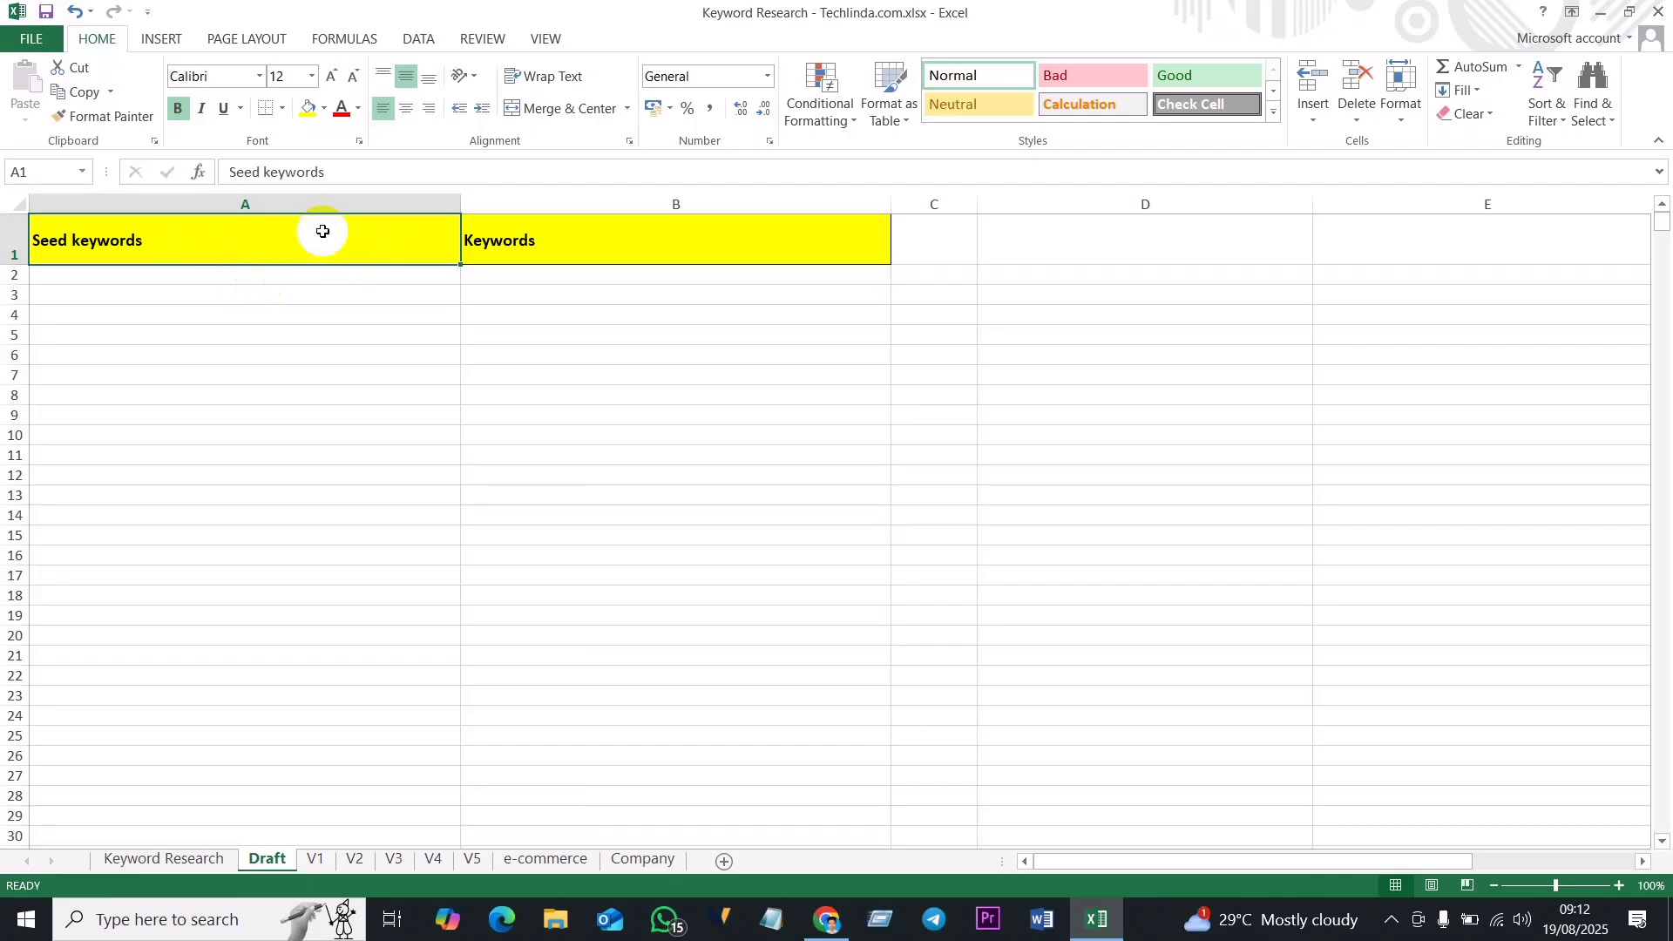
Step: Enter the seed keyword "lawyer" in cell A2 of the Draft sheet and select the adjacent Keywords cell B2
{"action": "left_click", "coordinate": [153, 272]}
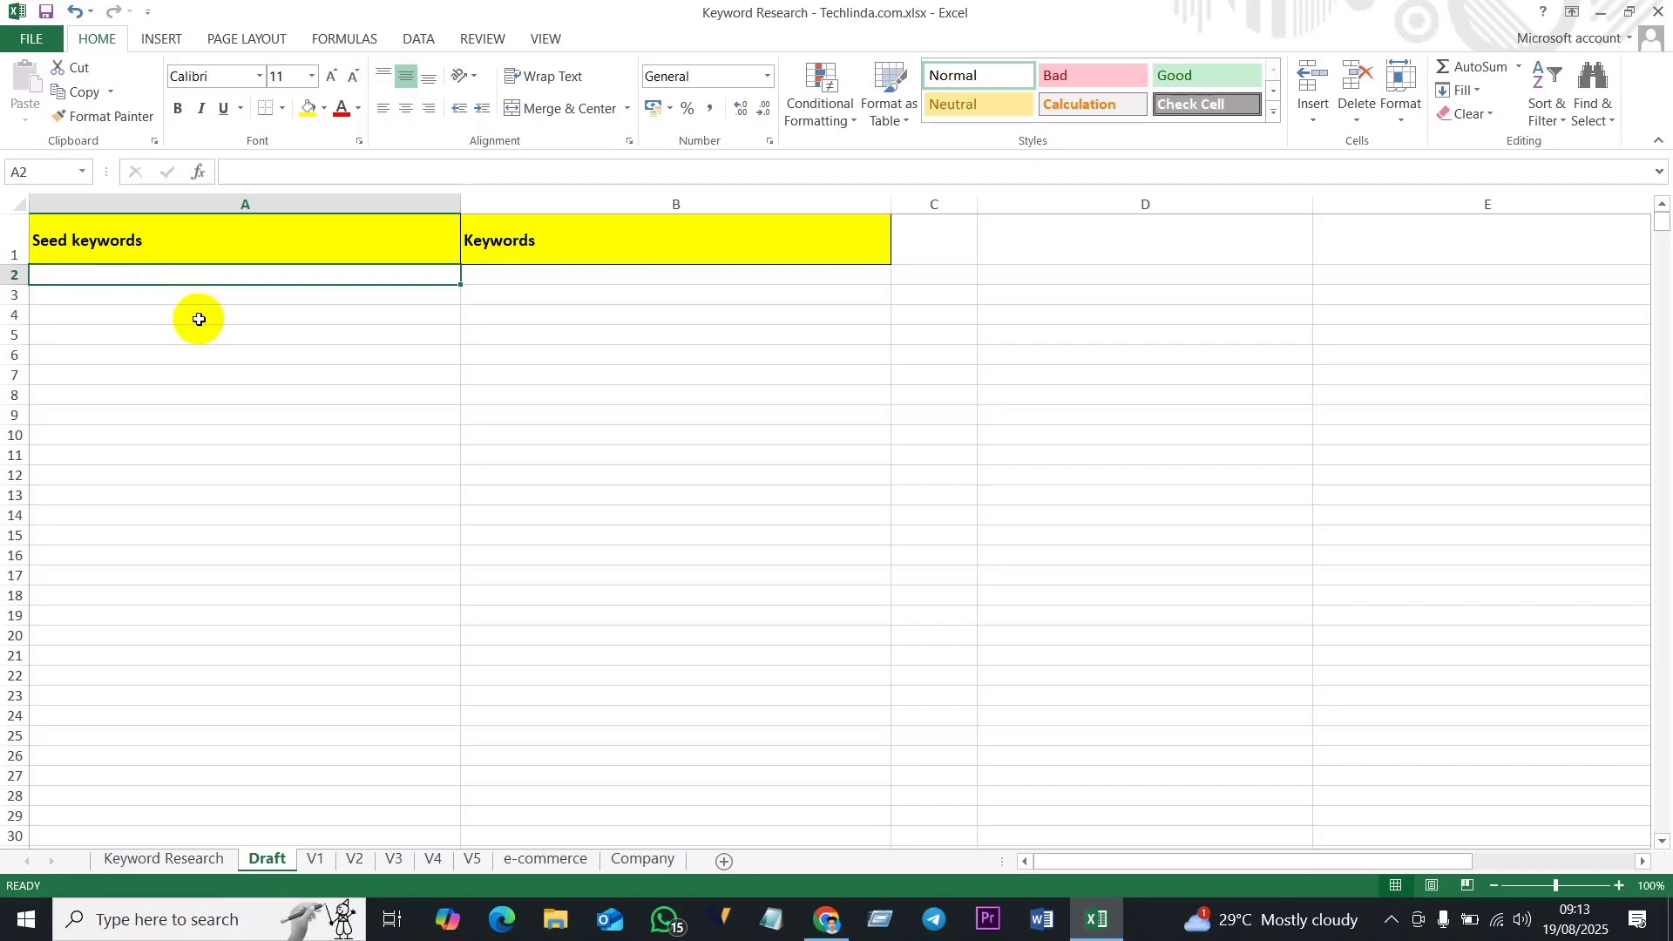
{"action": "double_click", "coordinate": [208, 275]}
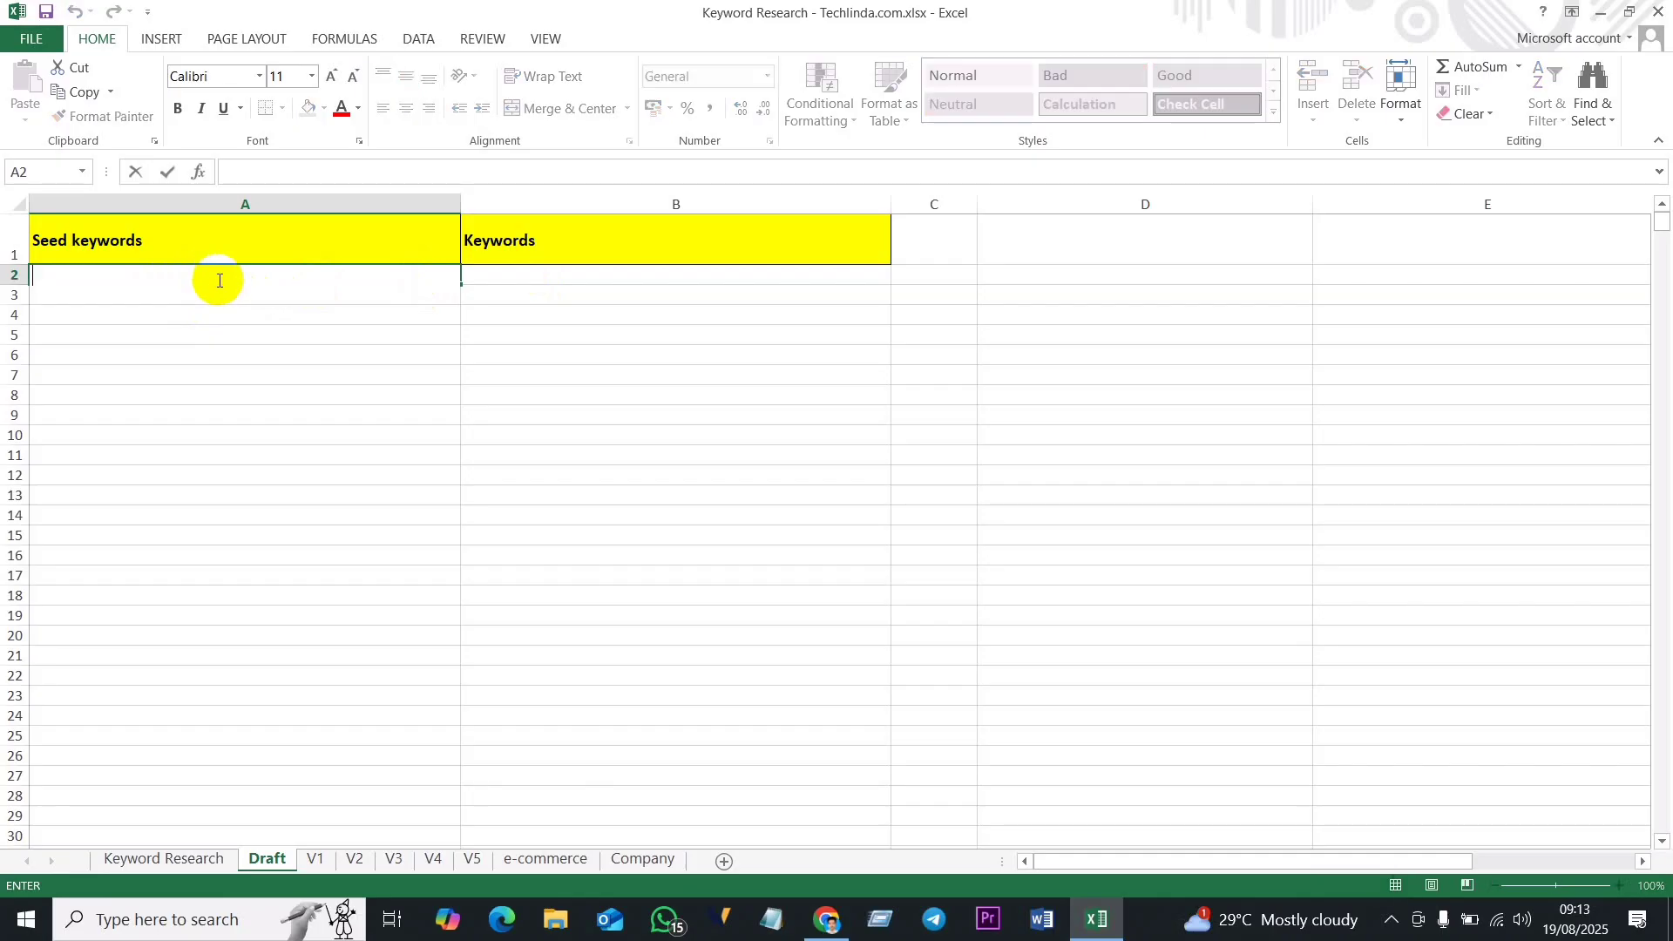
{"action": "left_click", "coordinate": [219, 332]}
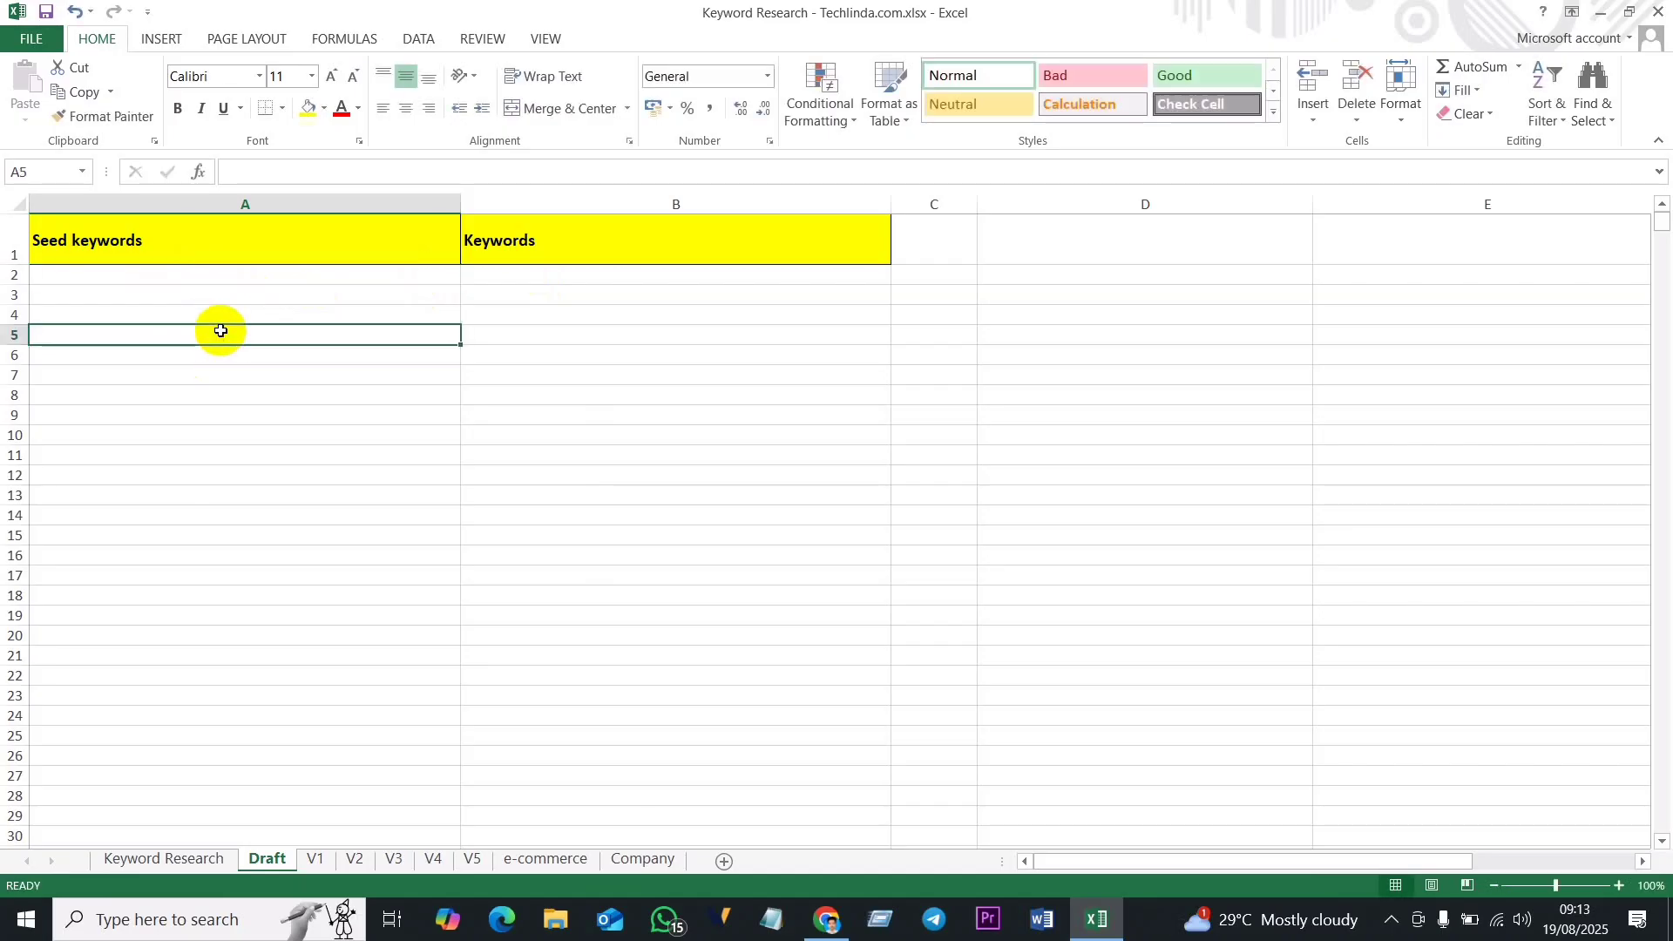
{"action": "left_click", "coordinate": [187, 274]}
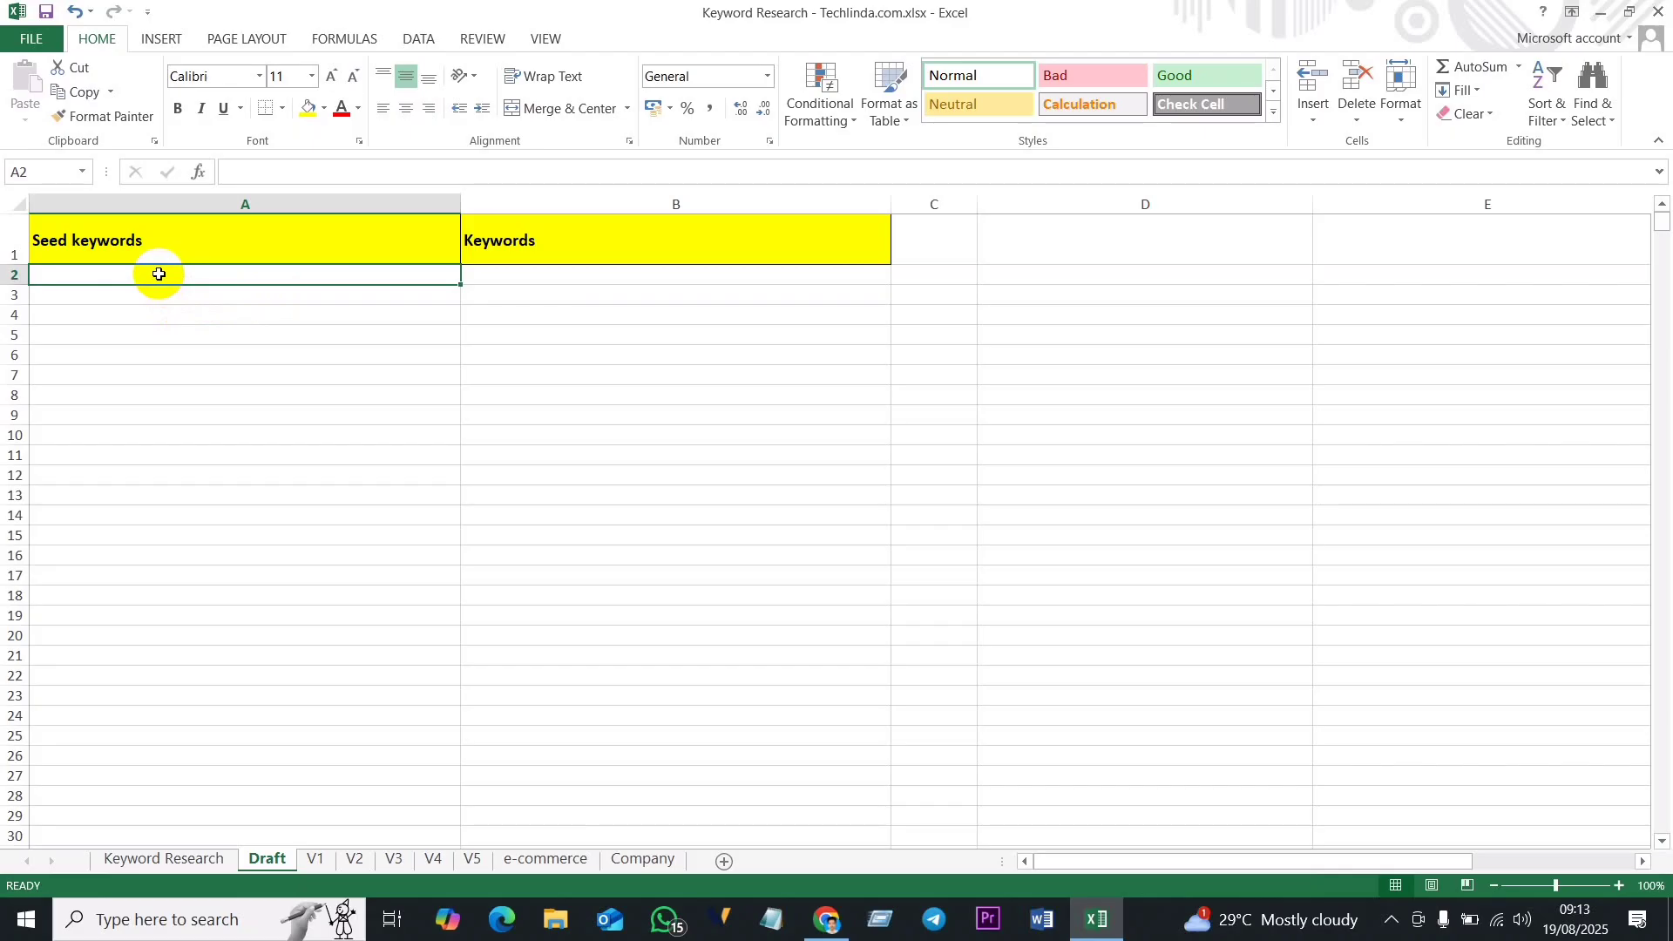
{"action": "type", "text": "lawyer"}
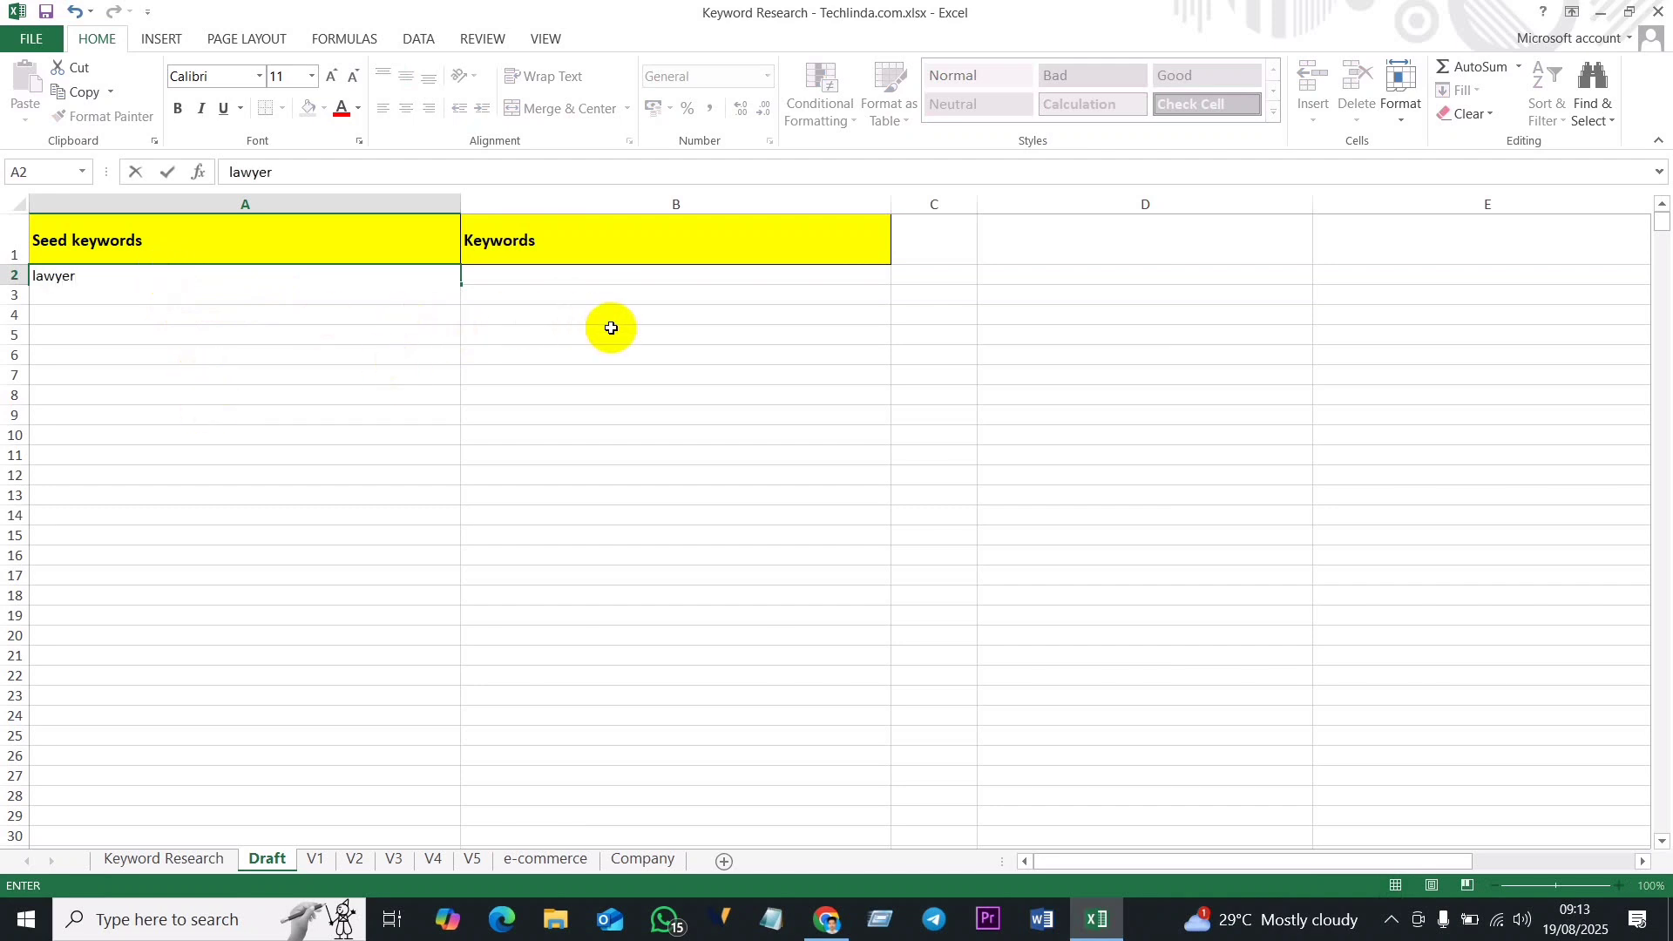
{"action": "left_click", "coordinate": [608, 275]}
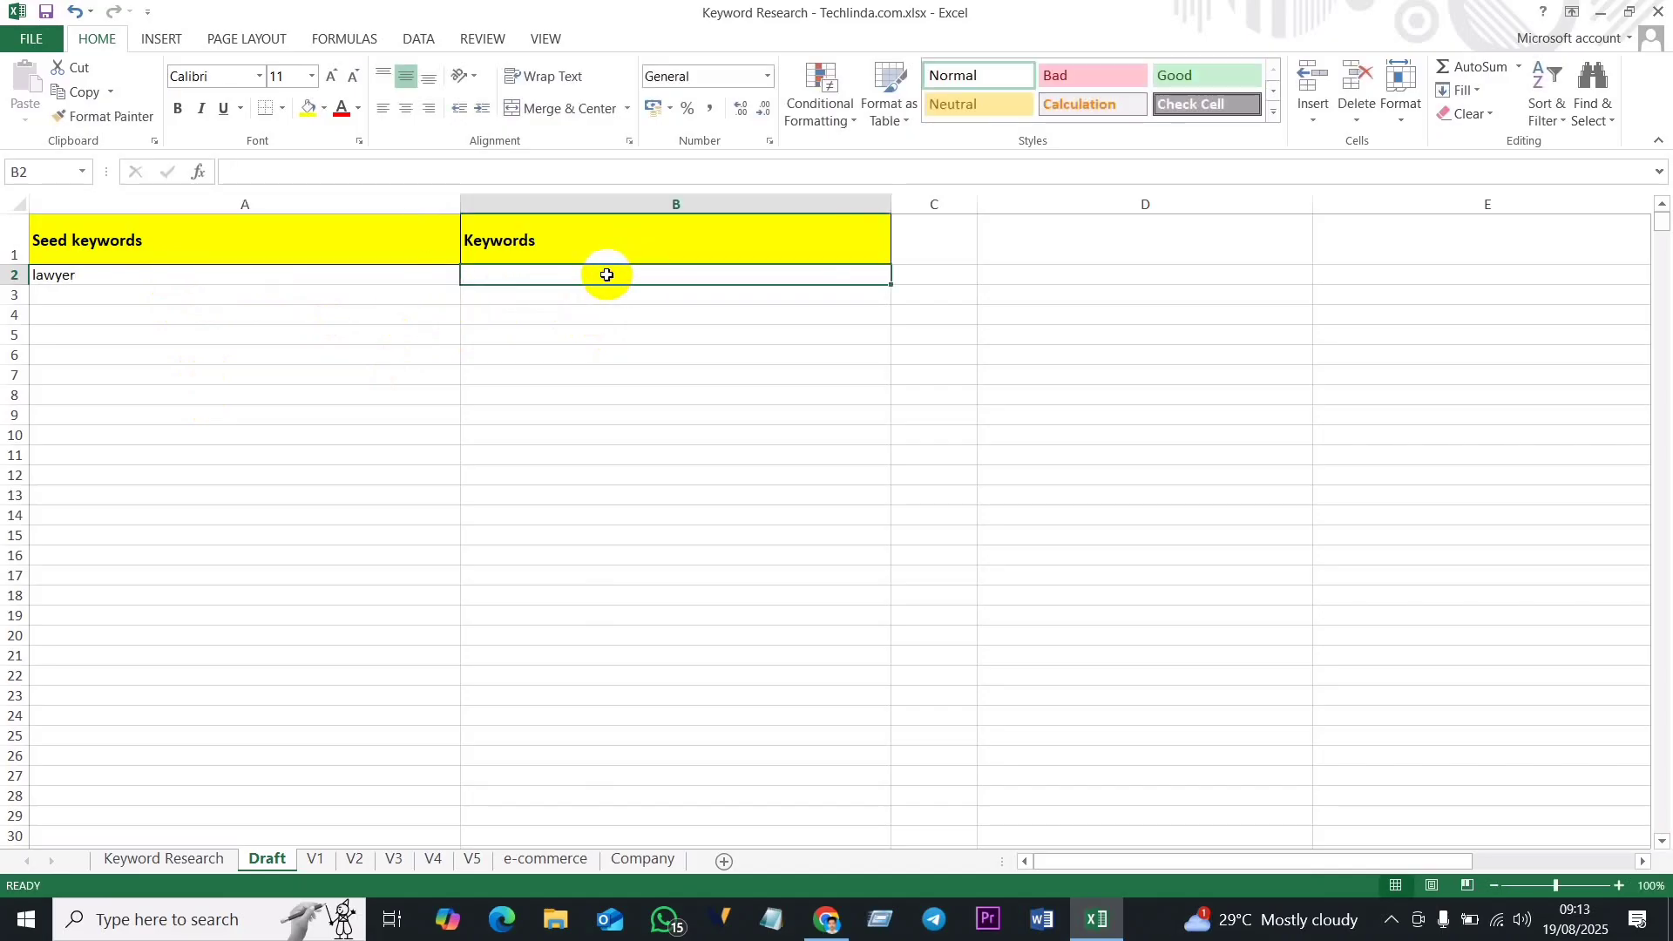
{"action": "left_click", "coordinate": [98, 278]}
{"action": "left_click", "coordinate": [620, 274]}
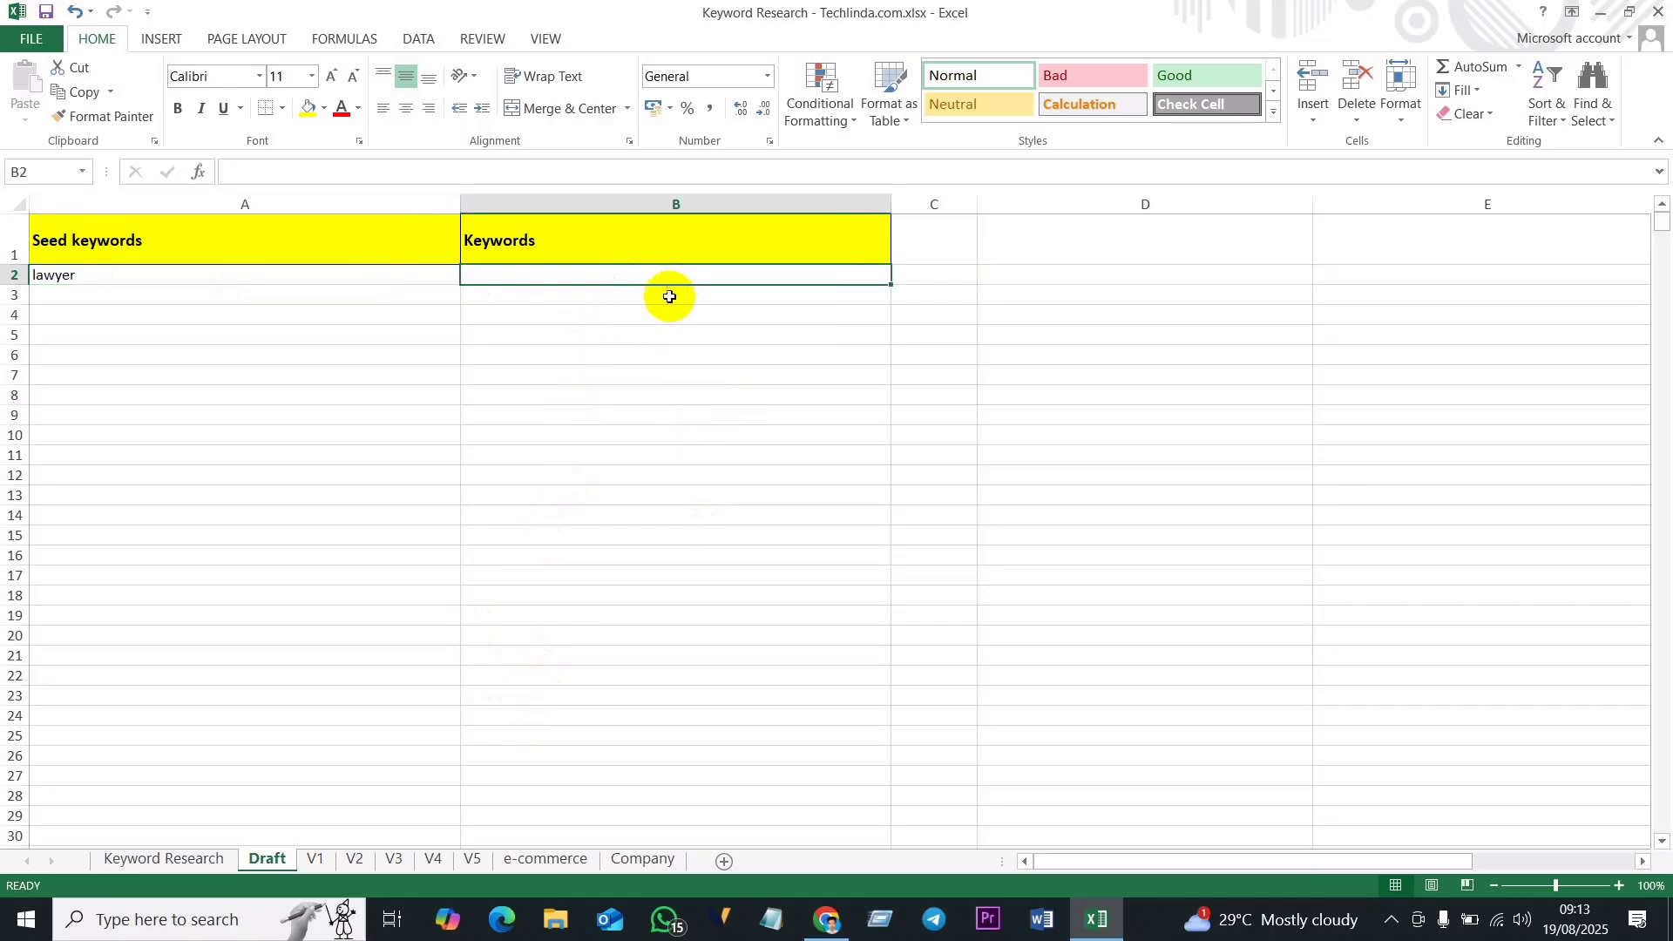
Step: Review the Keywords column and rank column of the Keyword Research sheet against the Draft sheet
{"action": "left_click", "coordinate": [167, 861]}
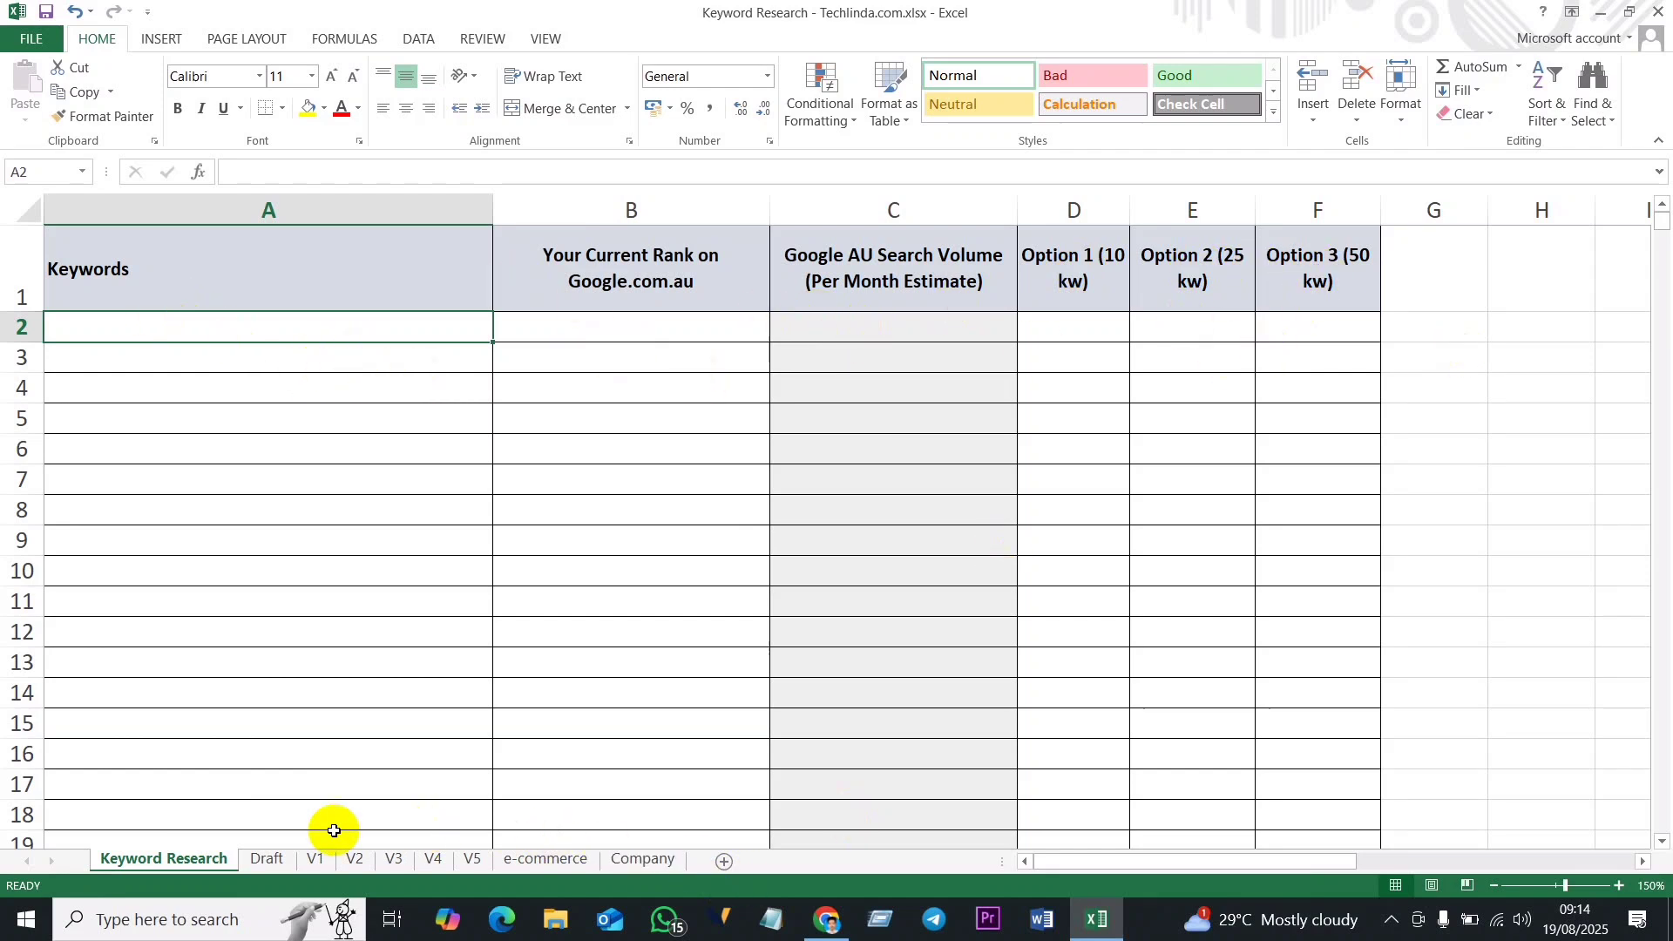
{"action": "left_click", "coordinate": [264, 859]}
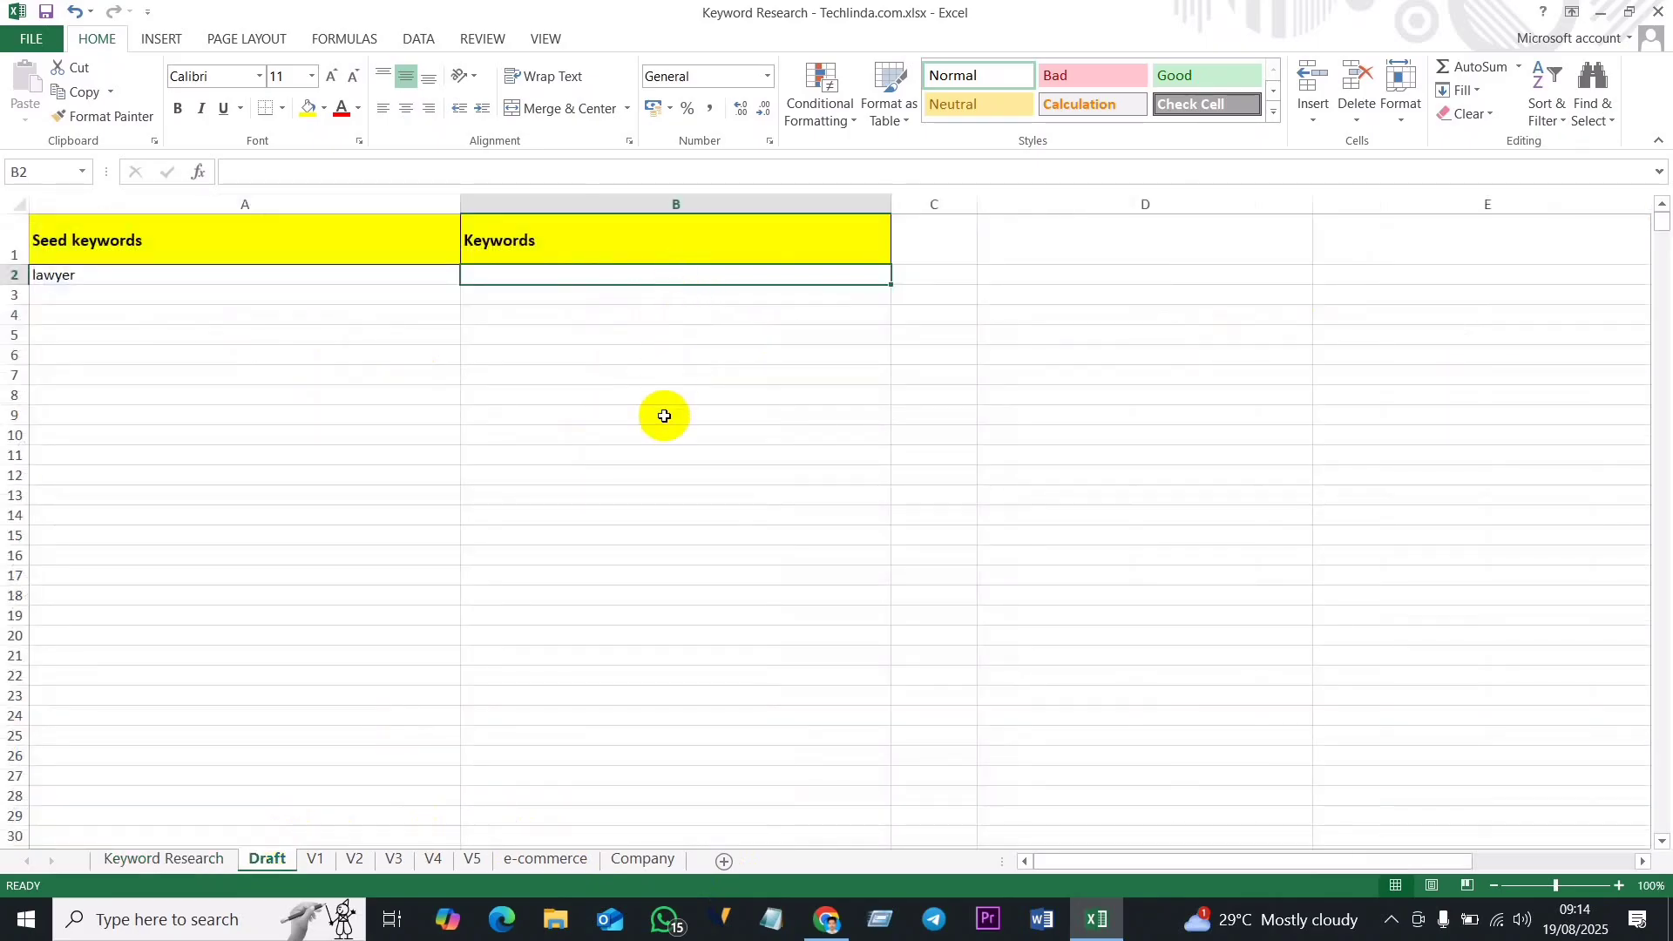
{"action": "left_click", "coordinate": [159, 854]}
{"action": "left_click_drag", "start_coordinate": [291, 328], "coordinate": [288, 789]}
{"action": "scroll", "coordinate": [595, 605], "scroll_direction": "up", "scroll_amount": 3}
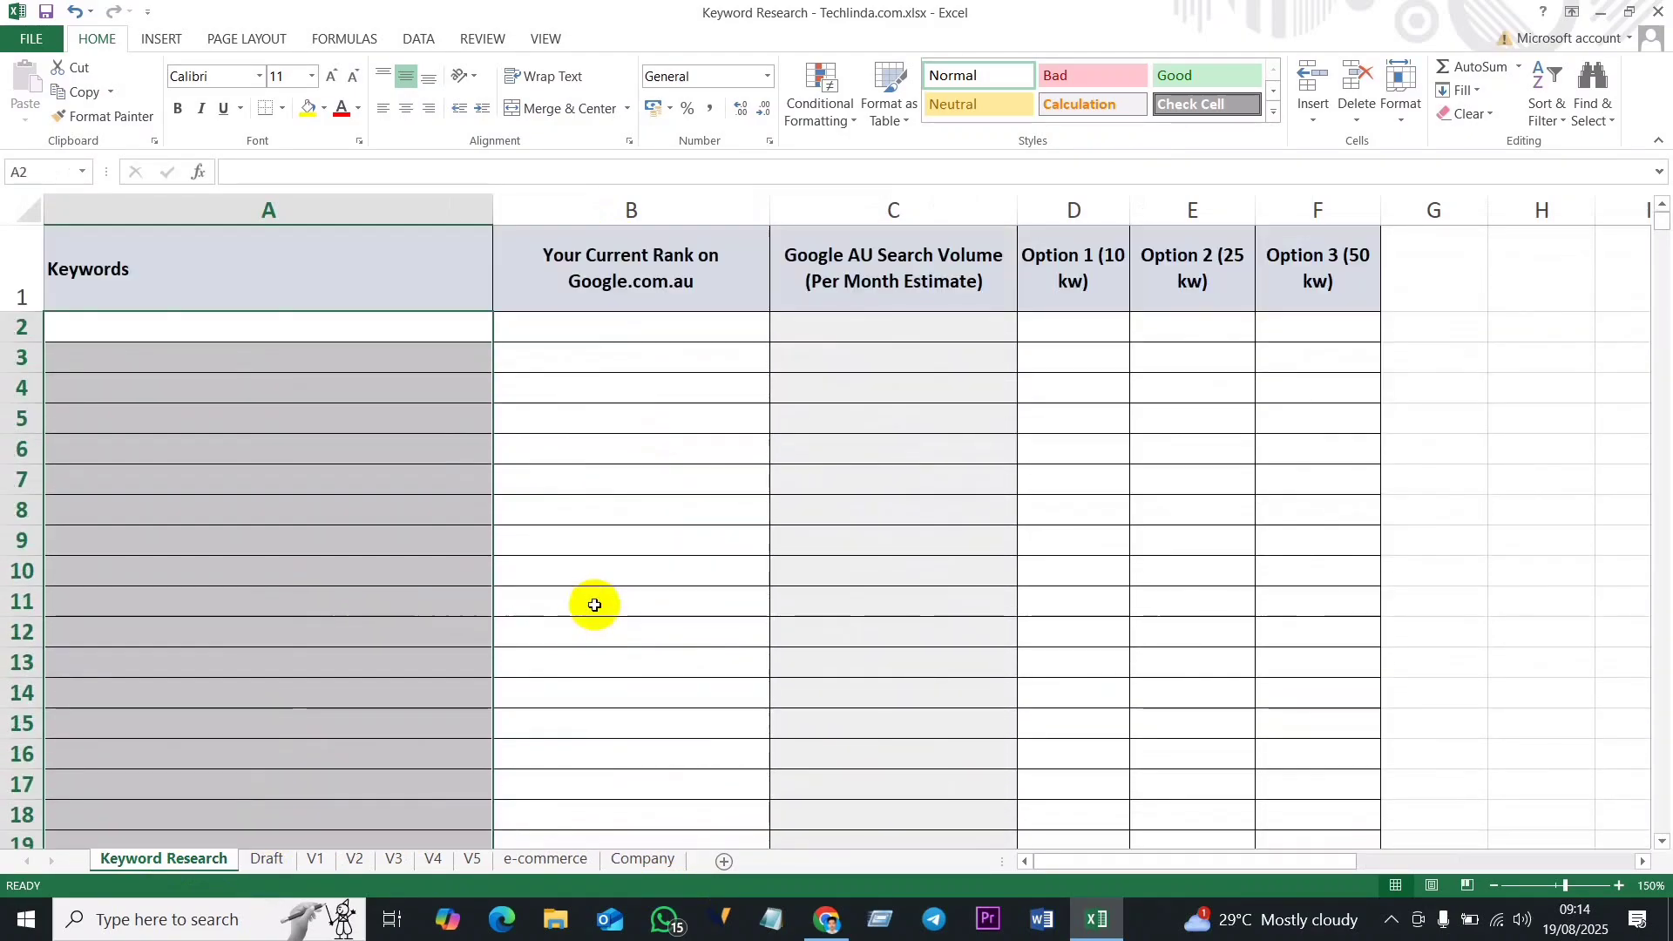
{"action": "left_click", "coordinate": [627, 329]}
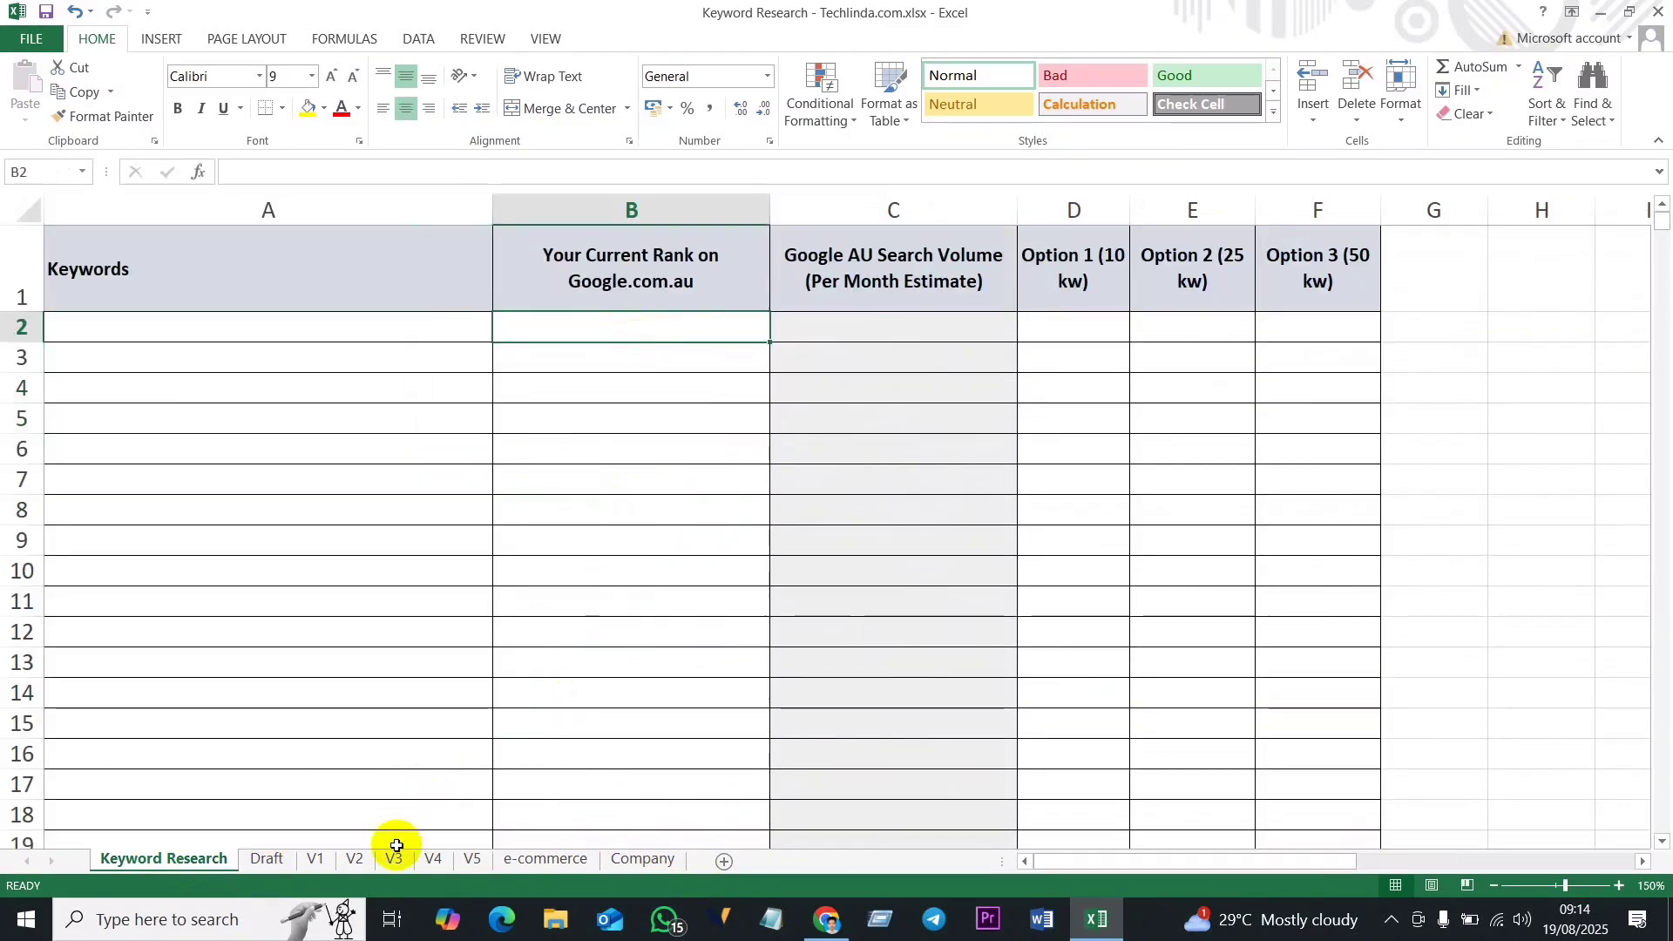
{"action": "left_click", "coordinate": [266, 858]}
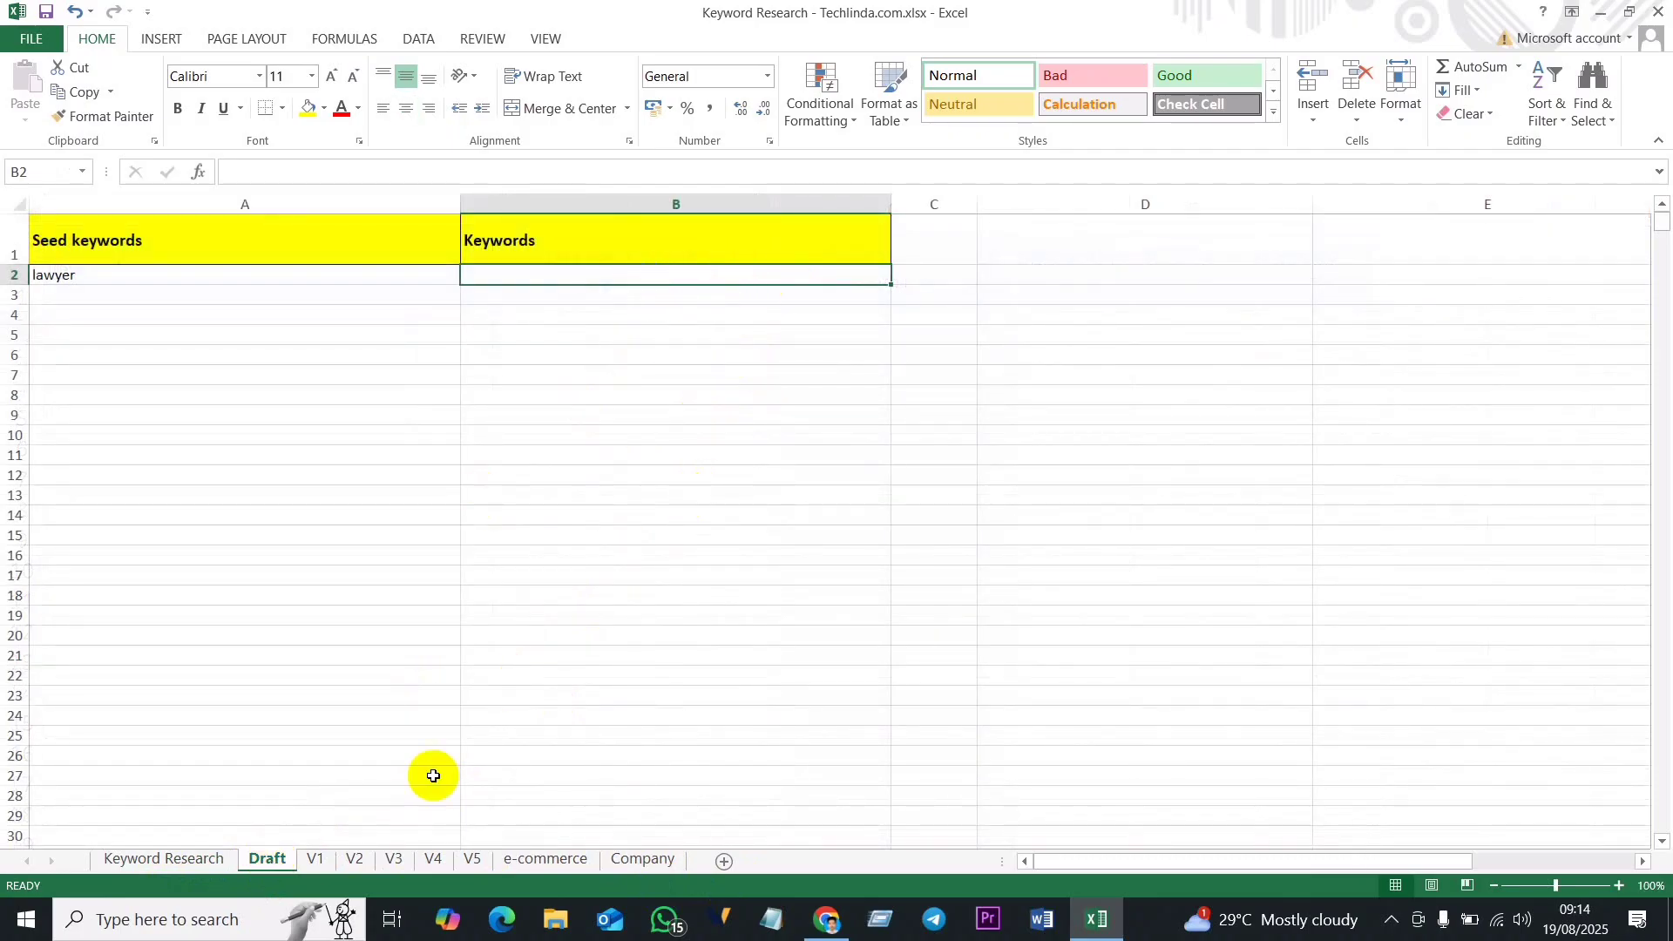
Step: Examine the Google domain in the current rank header, cell B1 of the Keyword Research sheet
{"action": "left_click", "coordinate": [165, 867]}
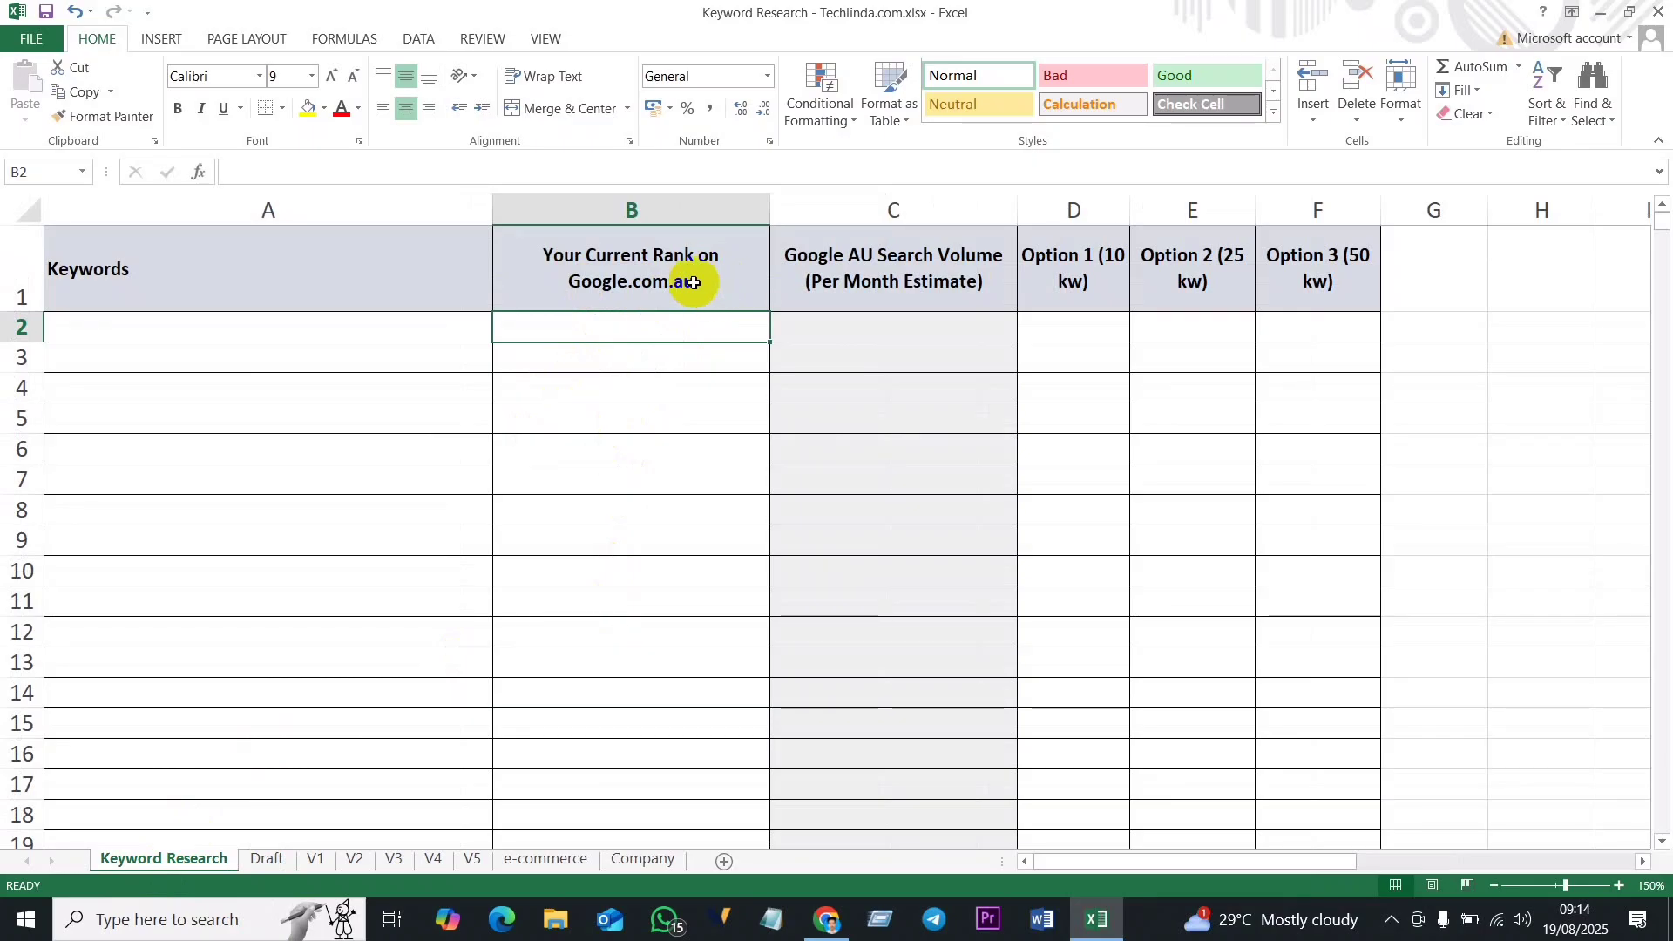
{"action": "double_click", "coordinate": [578, 284]}
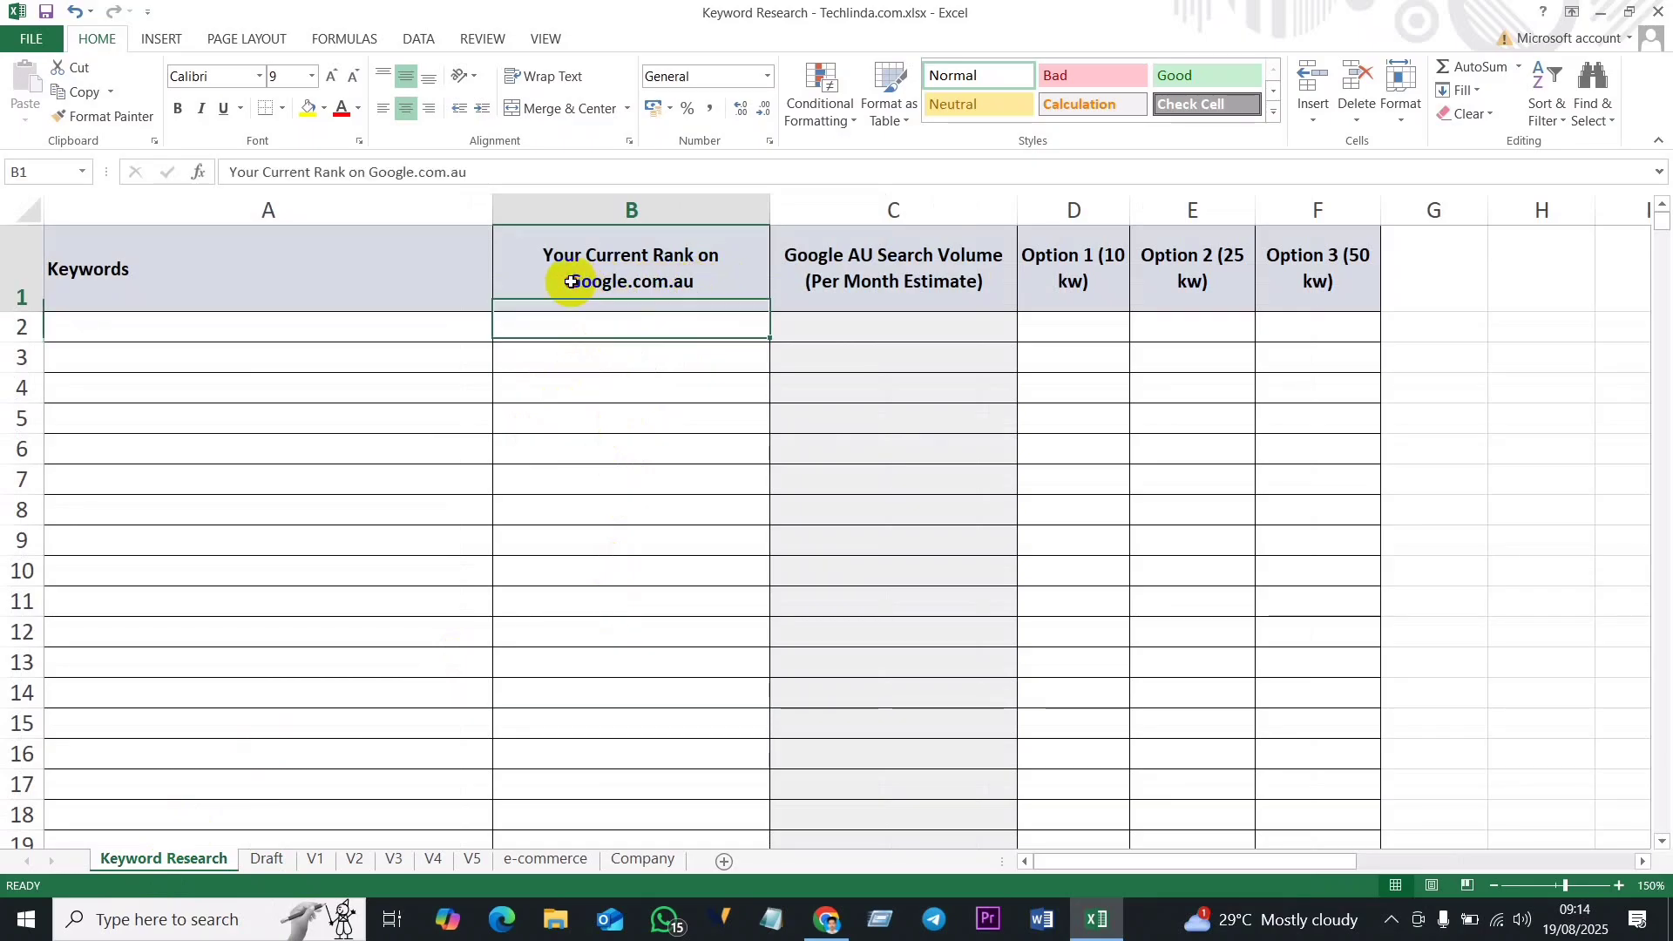
{"action": "left_click_drag", "start_coordinate": [702, 285], "coordinate": [574, 286]}
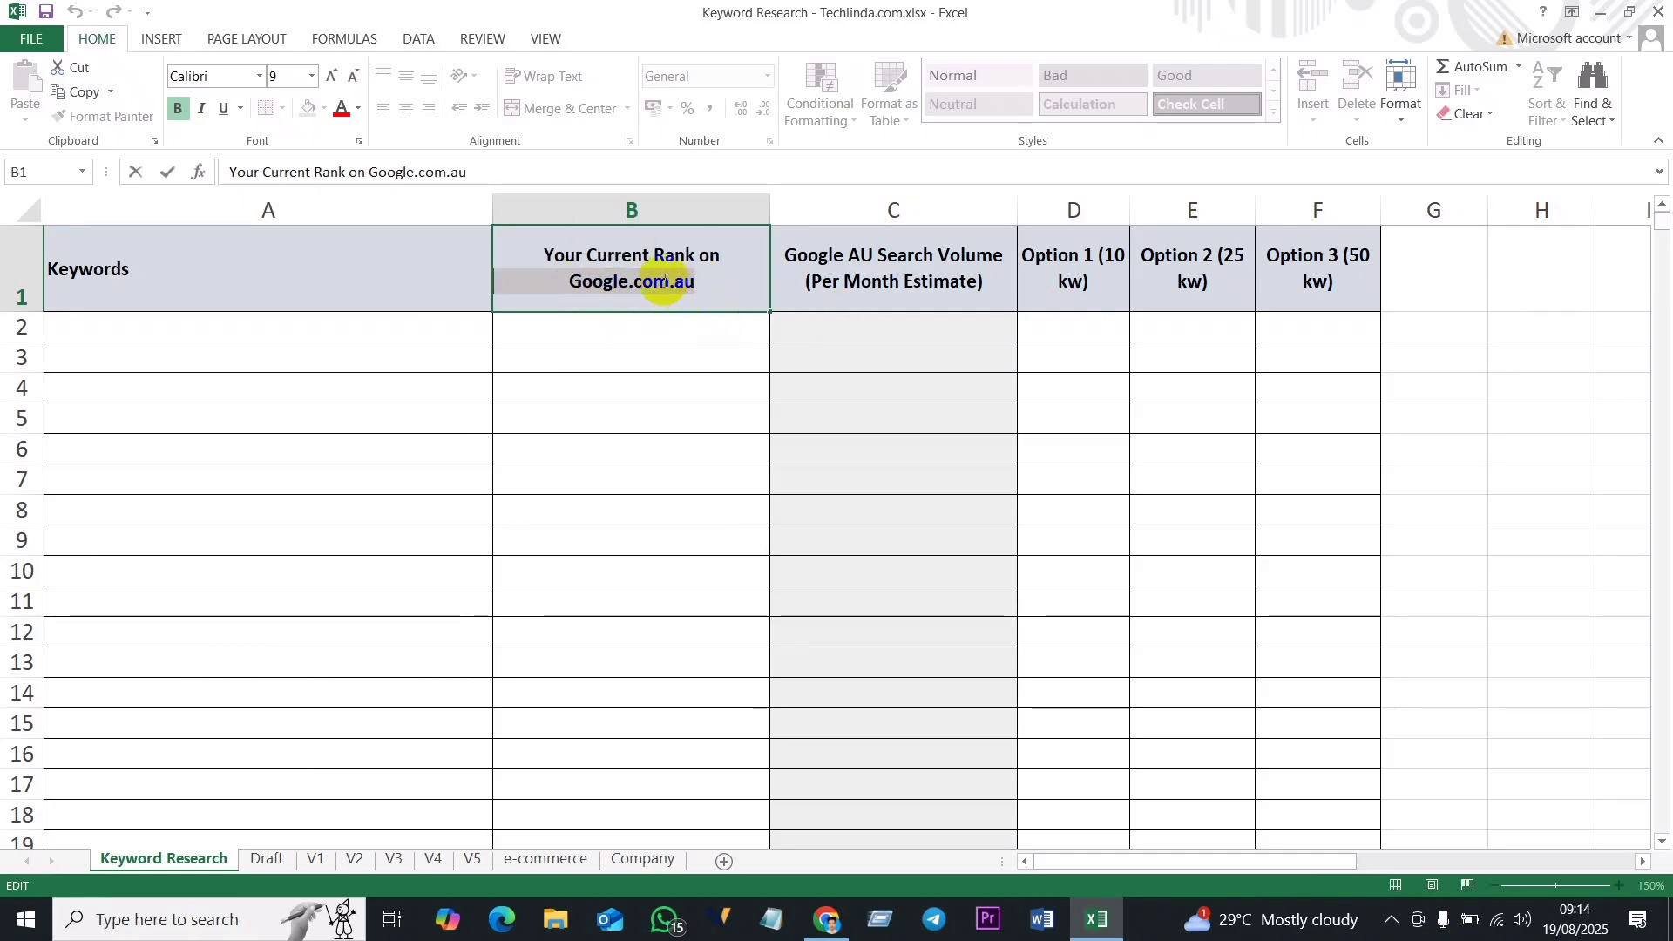
{"action": "left_click", "coordinate": [702, 277]}
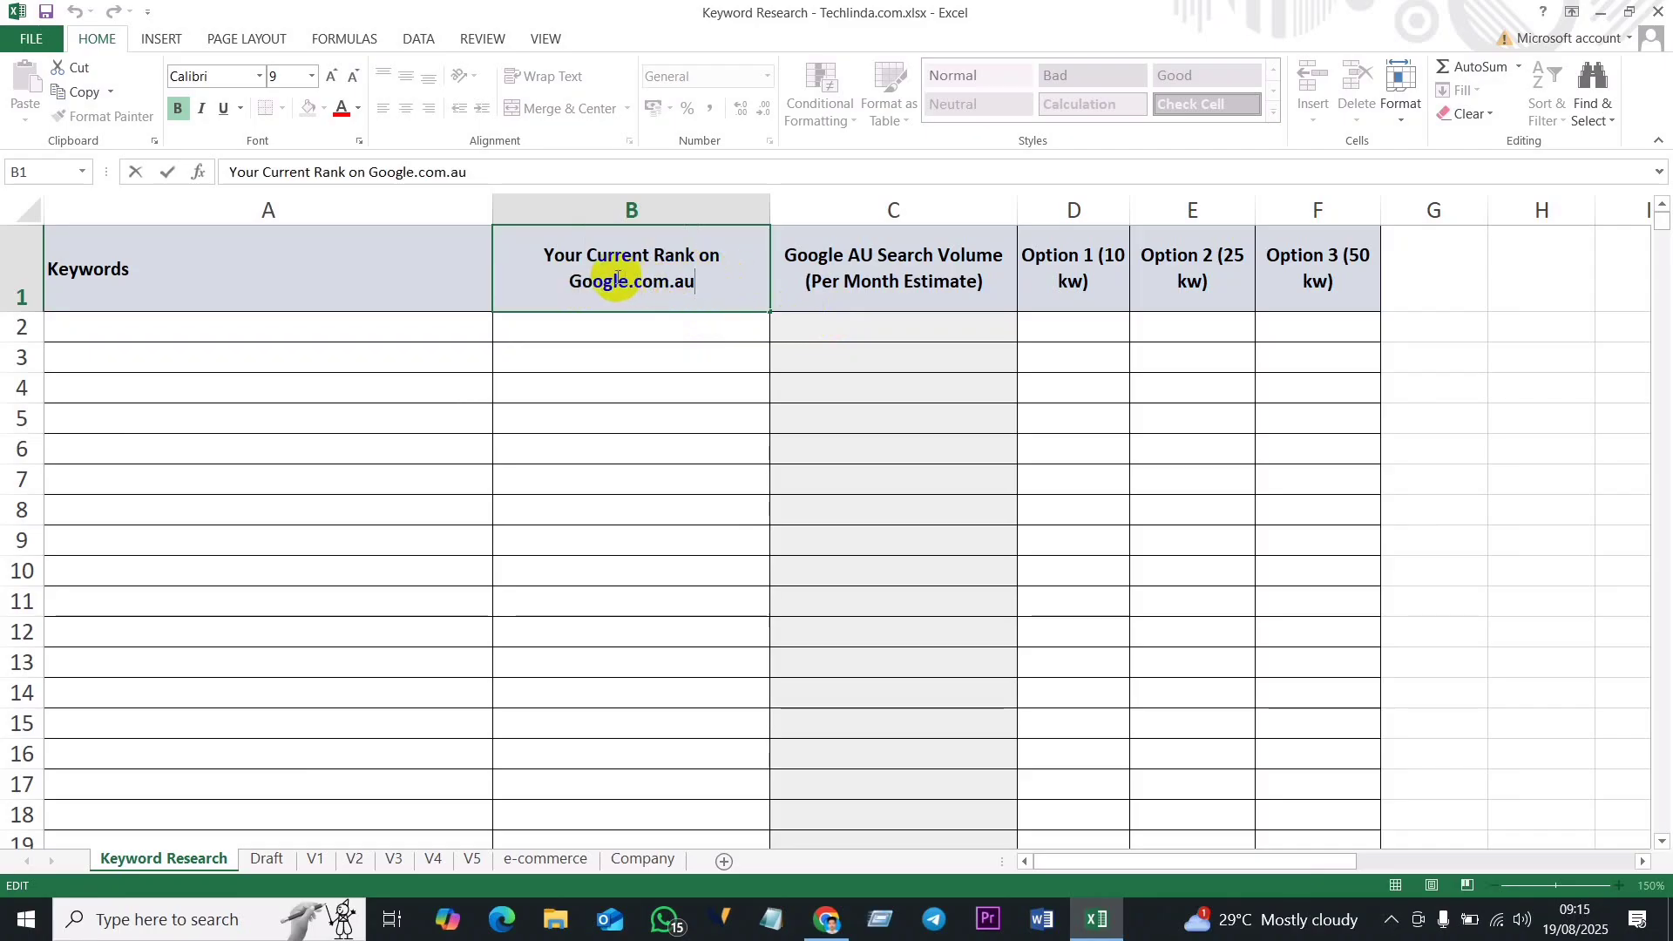
{"action": "left_click_drag", "start_coordinate": [574, 280], "coordinate": [695, 284]}
{"action": "left_click", "coordinate": [711, 288]}
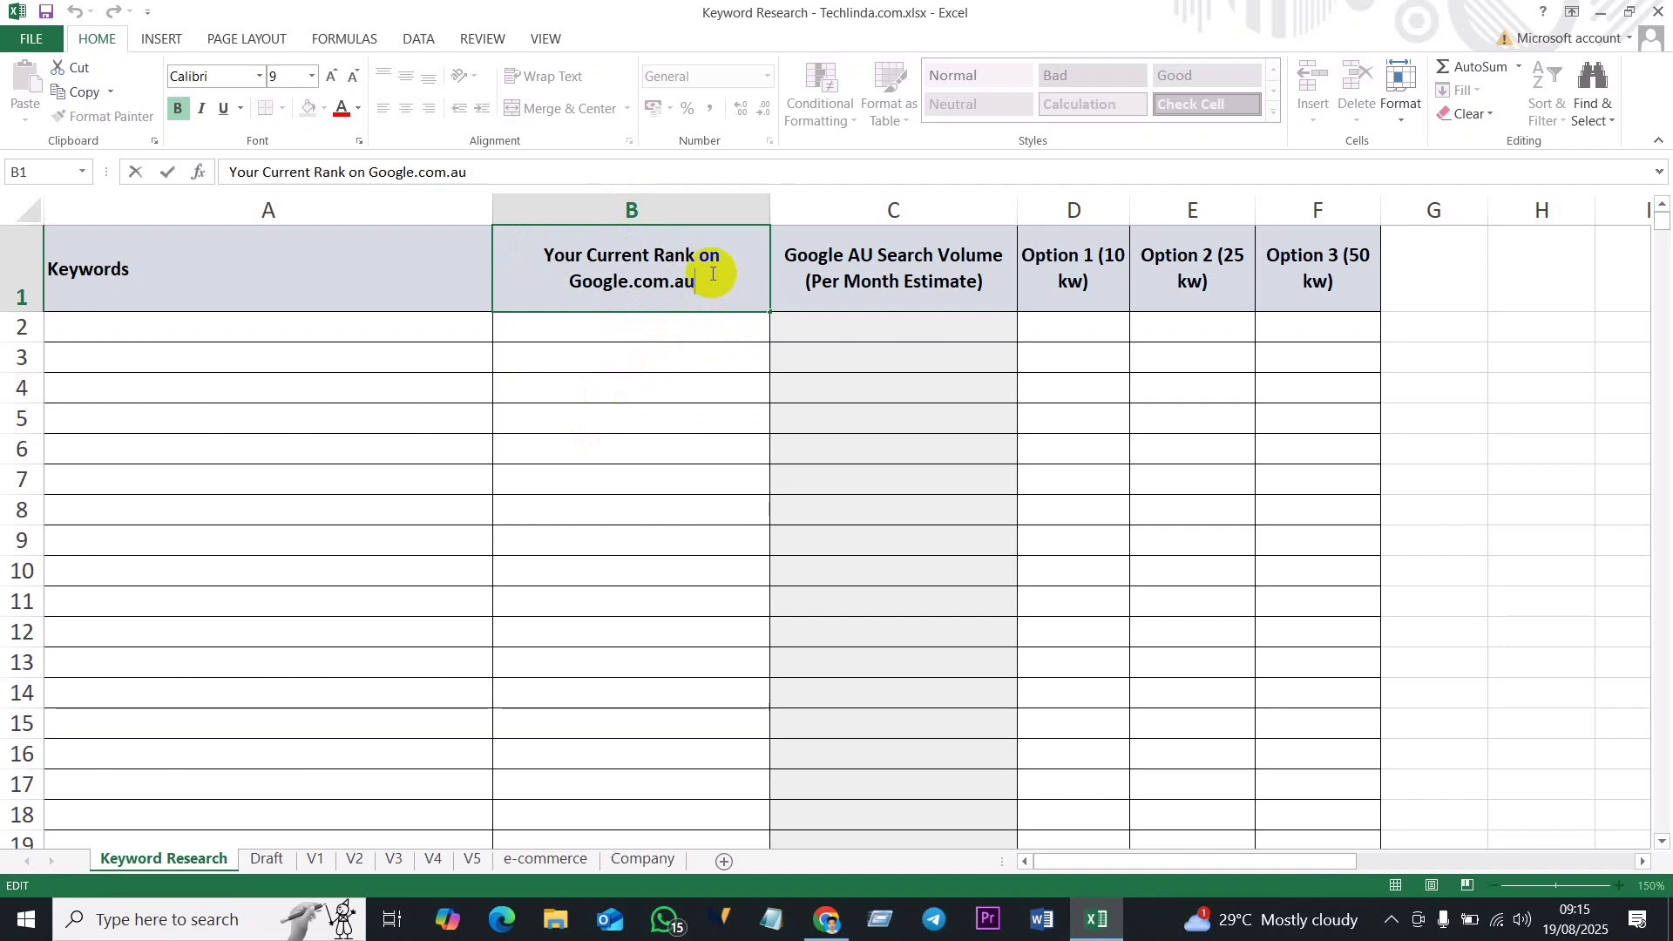
{"action": "left_click_drag", "start_coordinate": [542, 252], "coordinate": [564, 282]}
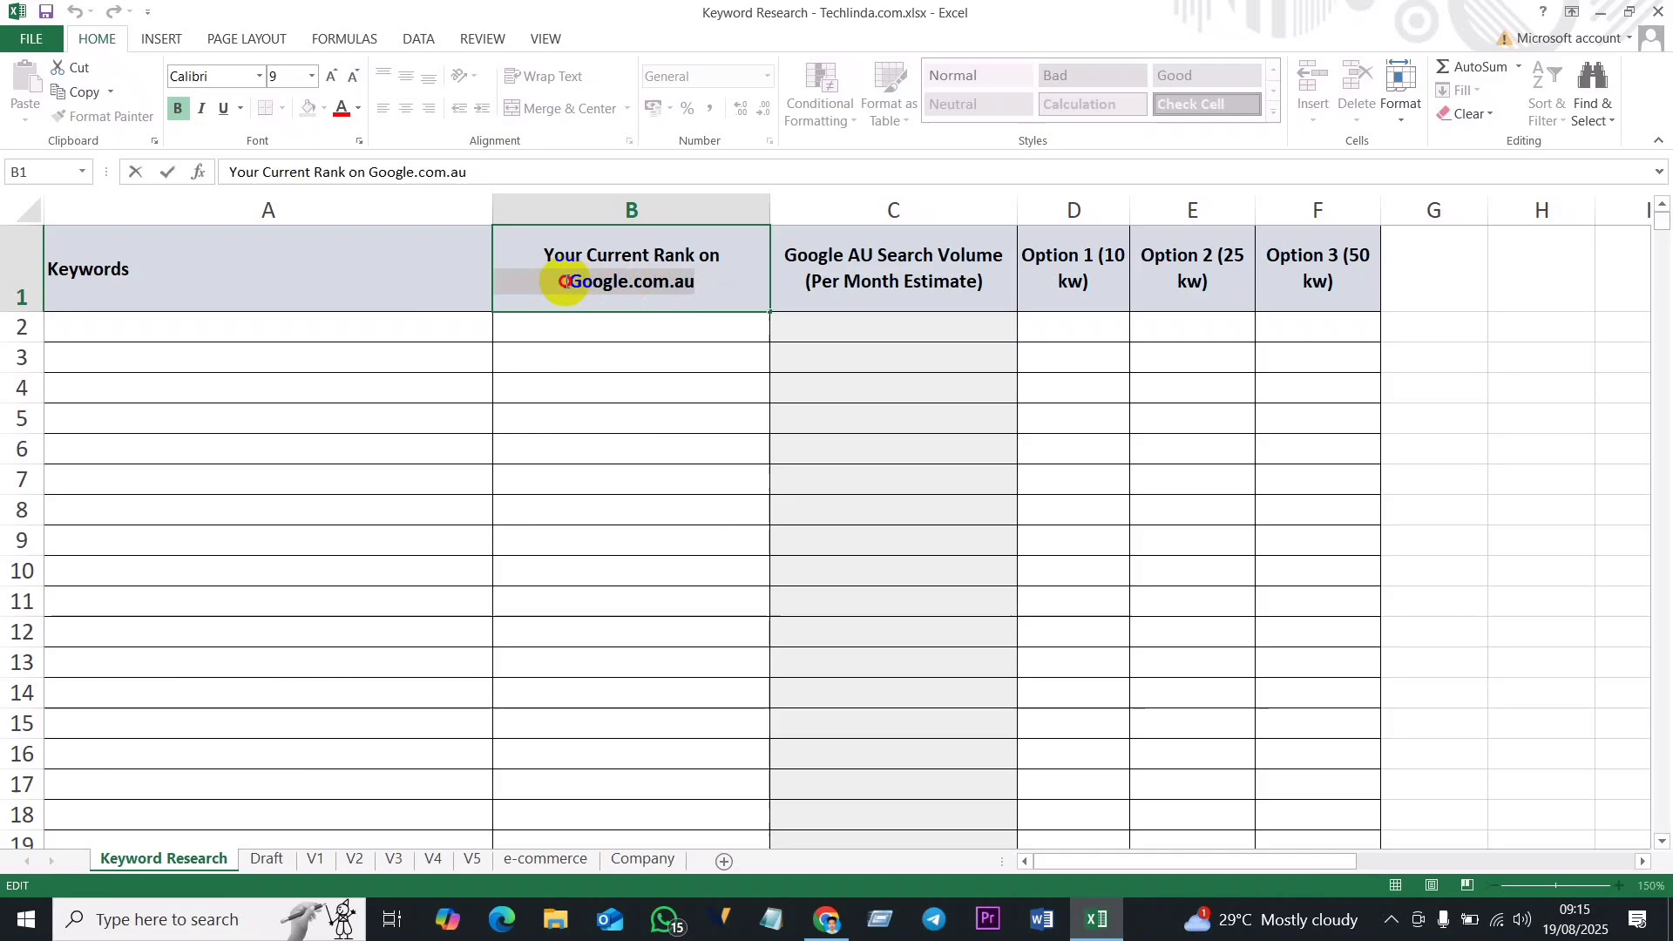
{"action": "left_click", "coordinate": [623, 294]}
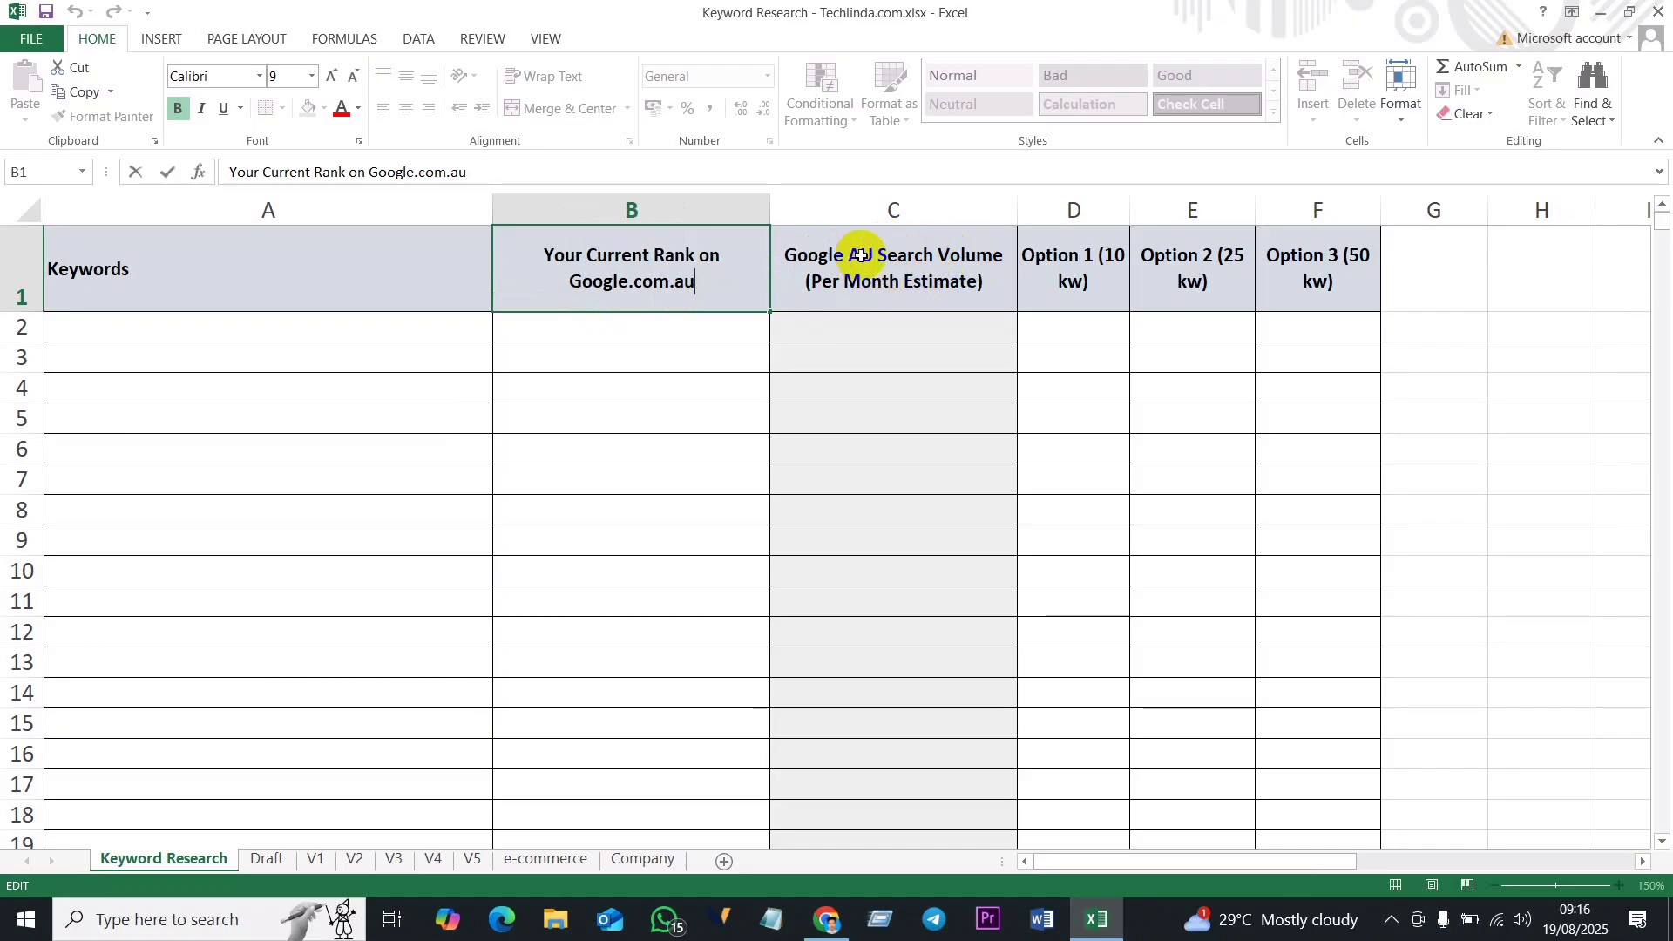
Step: Examine the country code in the monthly search volume header, cell C1
{"action": "double_click", "coordinate": [861, 256]}
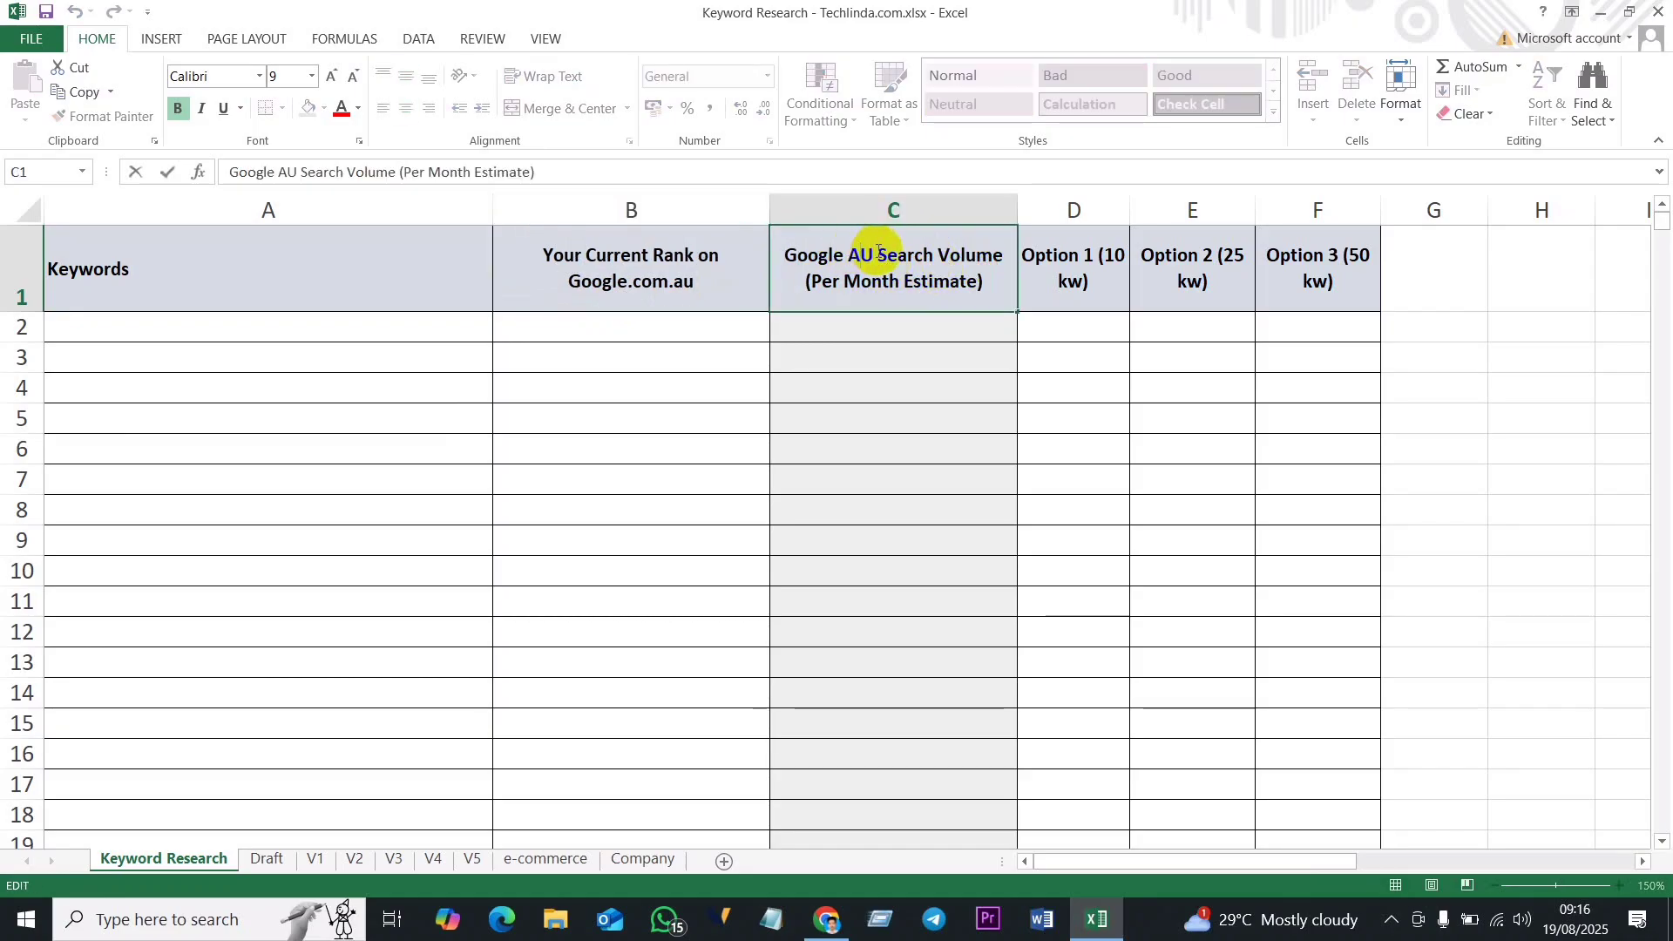
{"action": "double_click", "coordinate": [863, 256]}
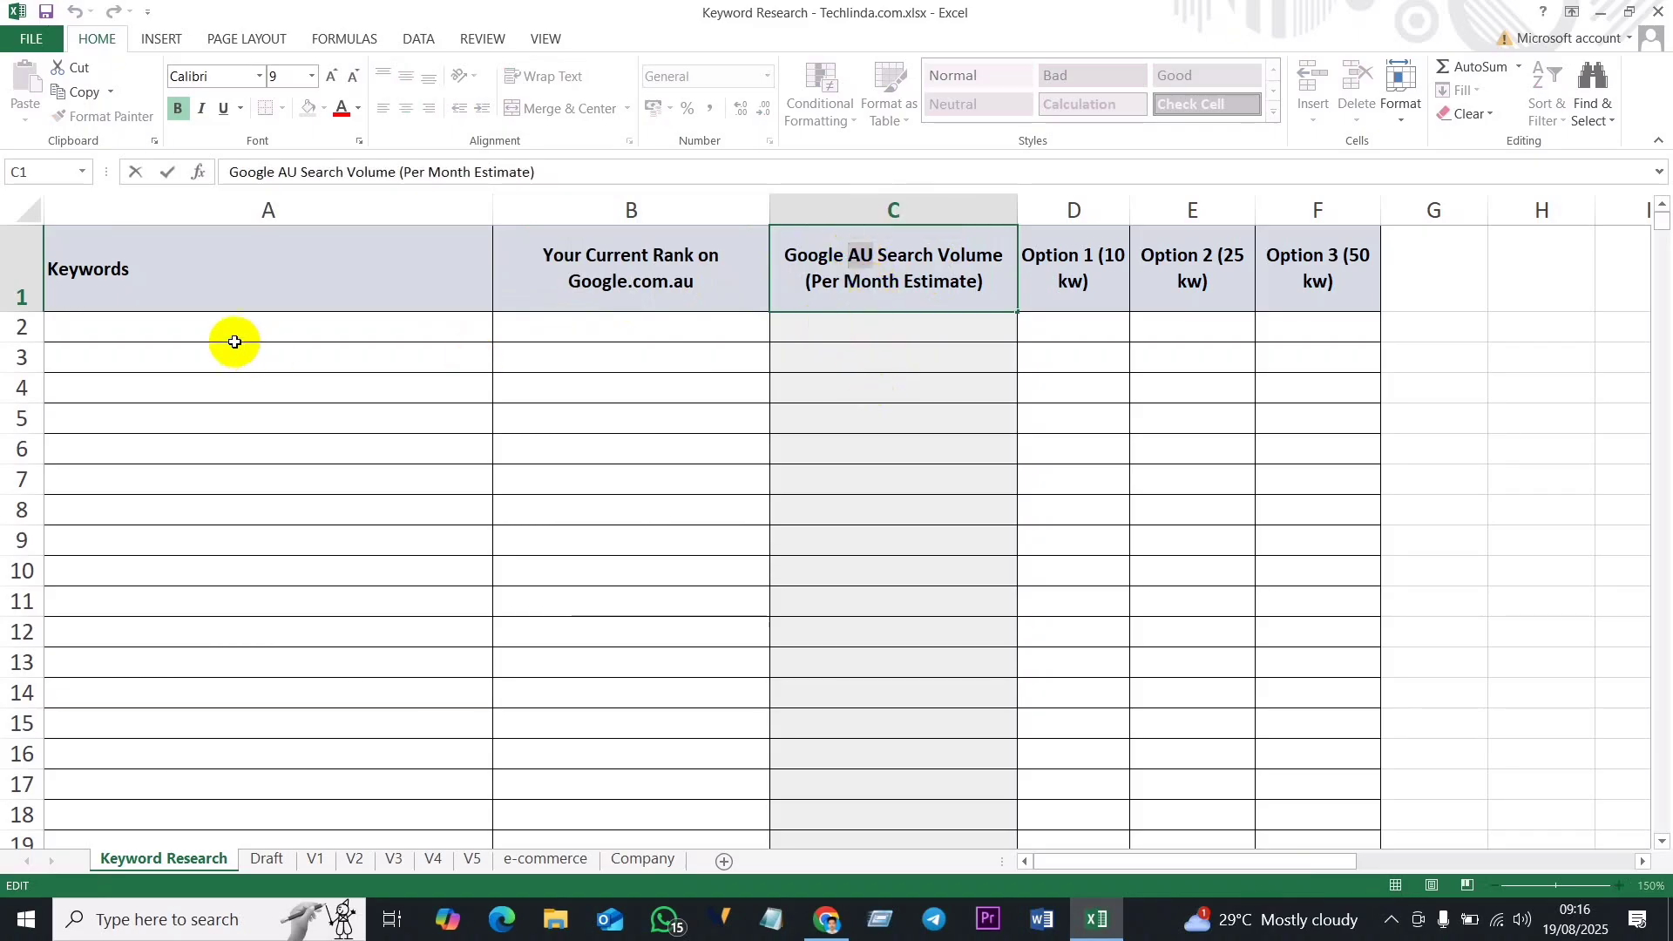
{"action": "left_click", "coordinate": [928, 326]}
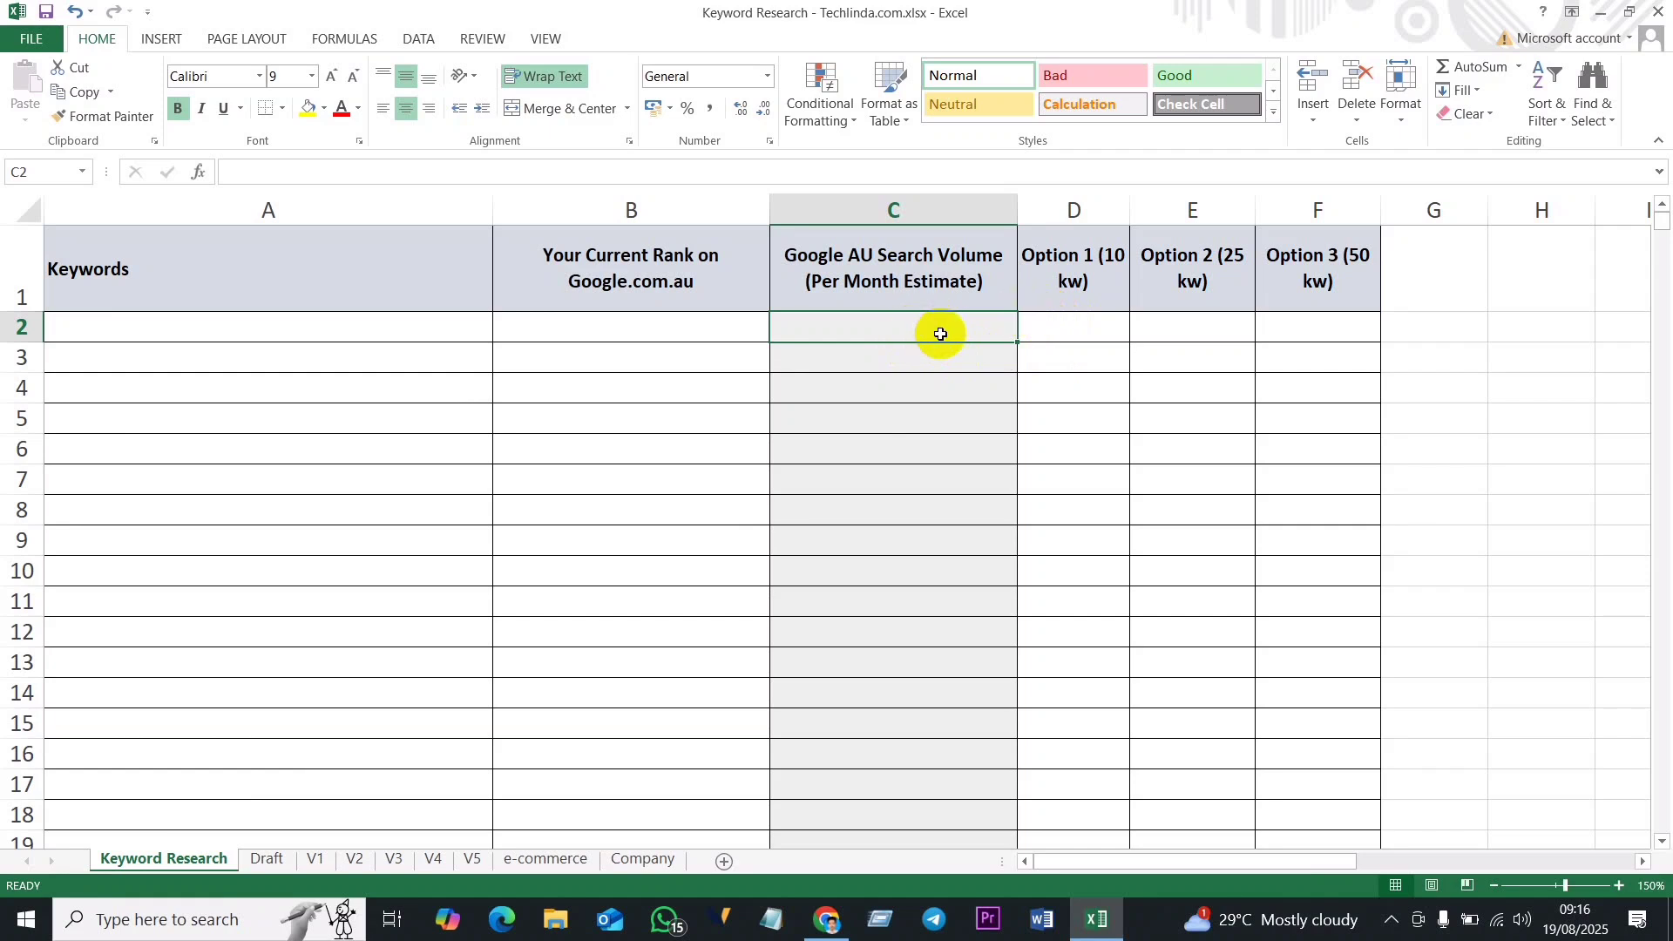
{"action": "double_click", "coordinate": [872, 262]}
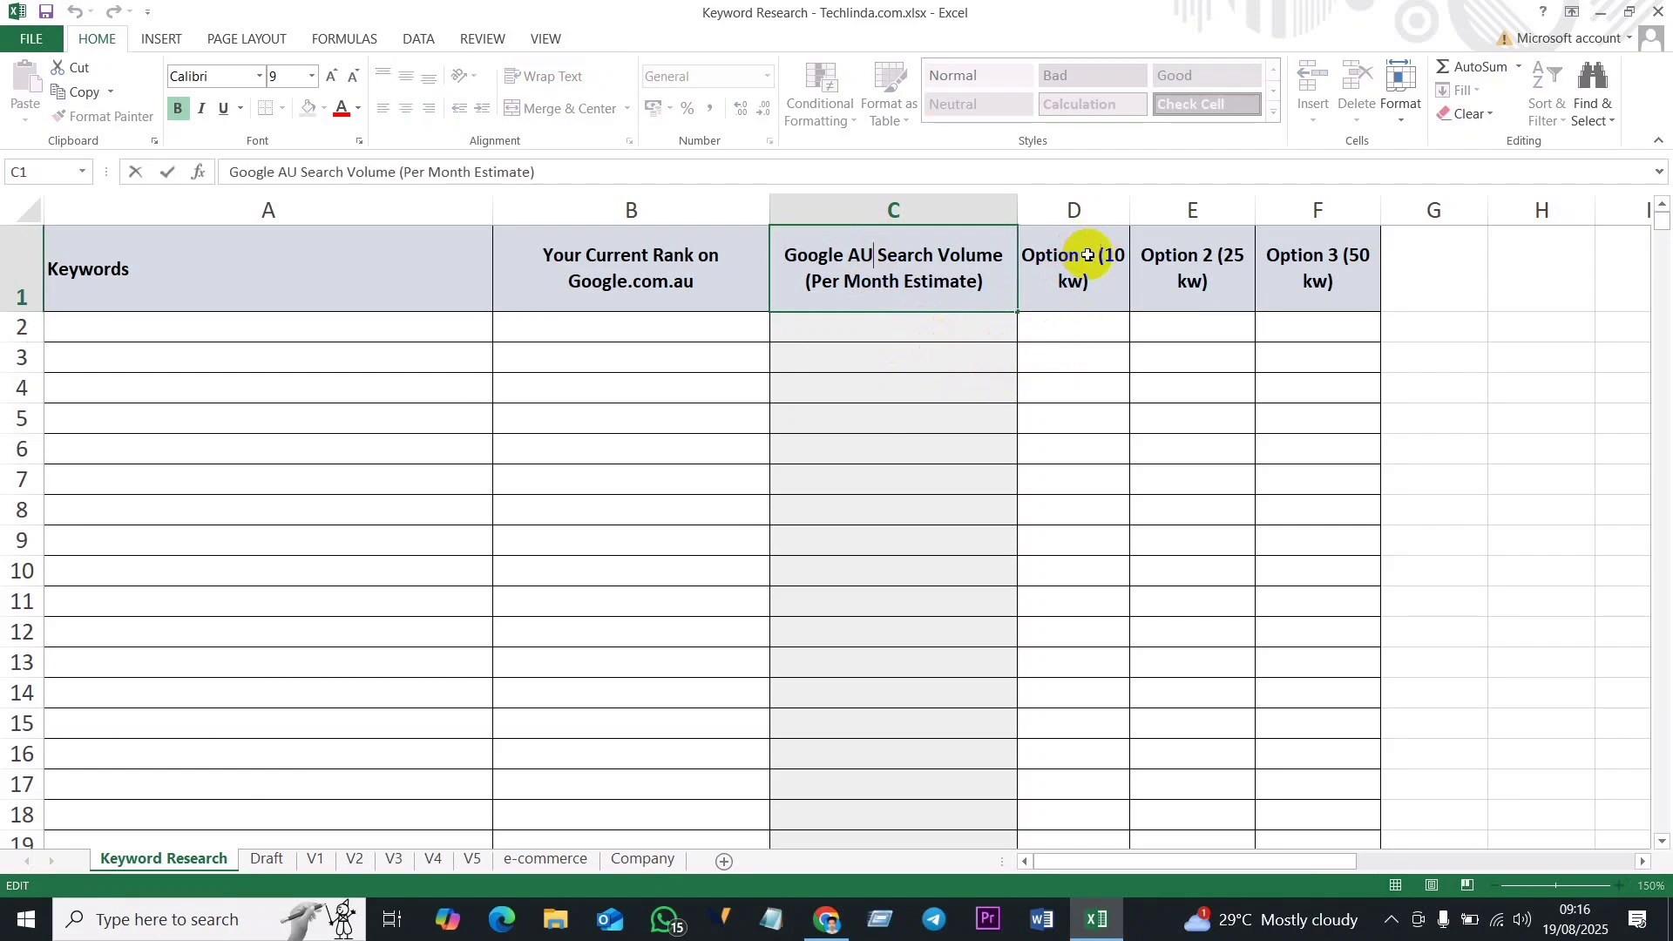
Step: Review the Option 1, Option 2 and Option 3 headers and the Keywords column of the Keyword Research sheet
{"action": "left_click", "coordinate": [1088, 257]}
{"action": "left_click", "coordinate": [1209, 277]}
{"action": "left_click", "coordinate": [1324, 260]}
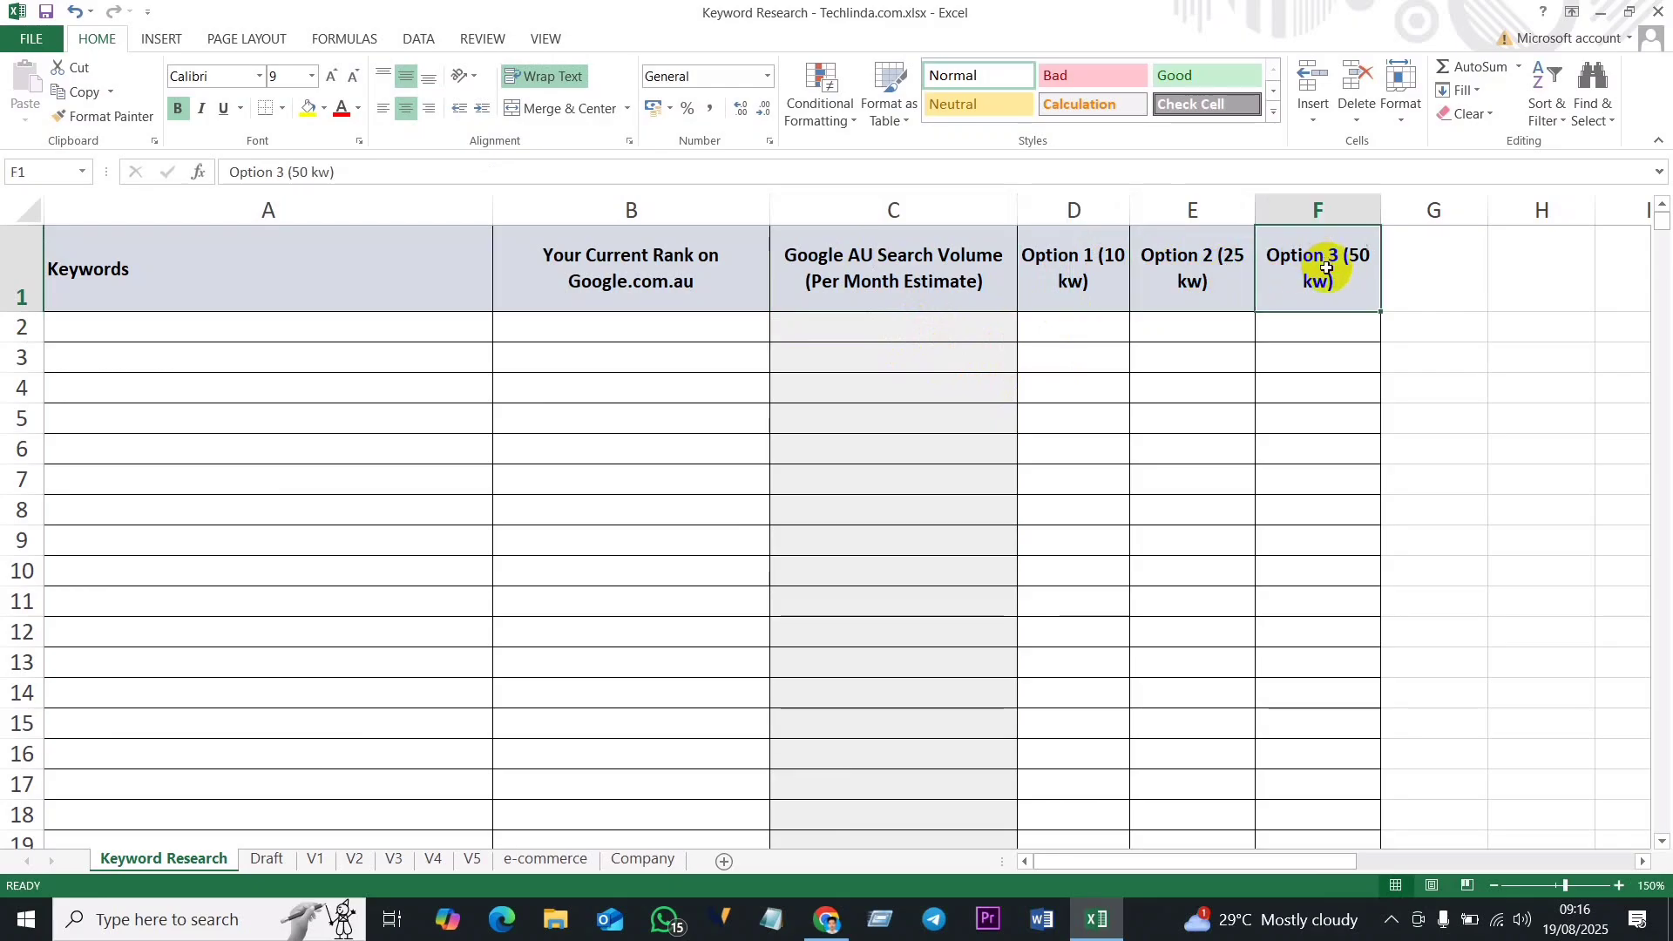
{"action": "left_click_drag", "start_coordinate": [206, 325], "coordinate": [162, 806]}
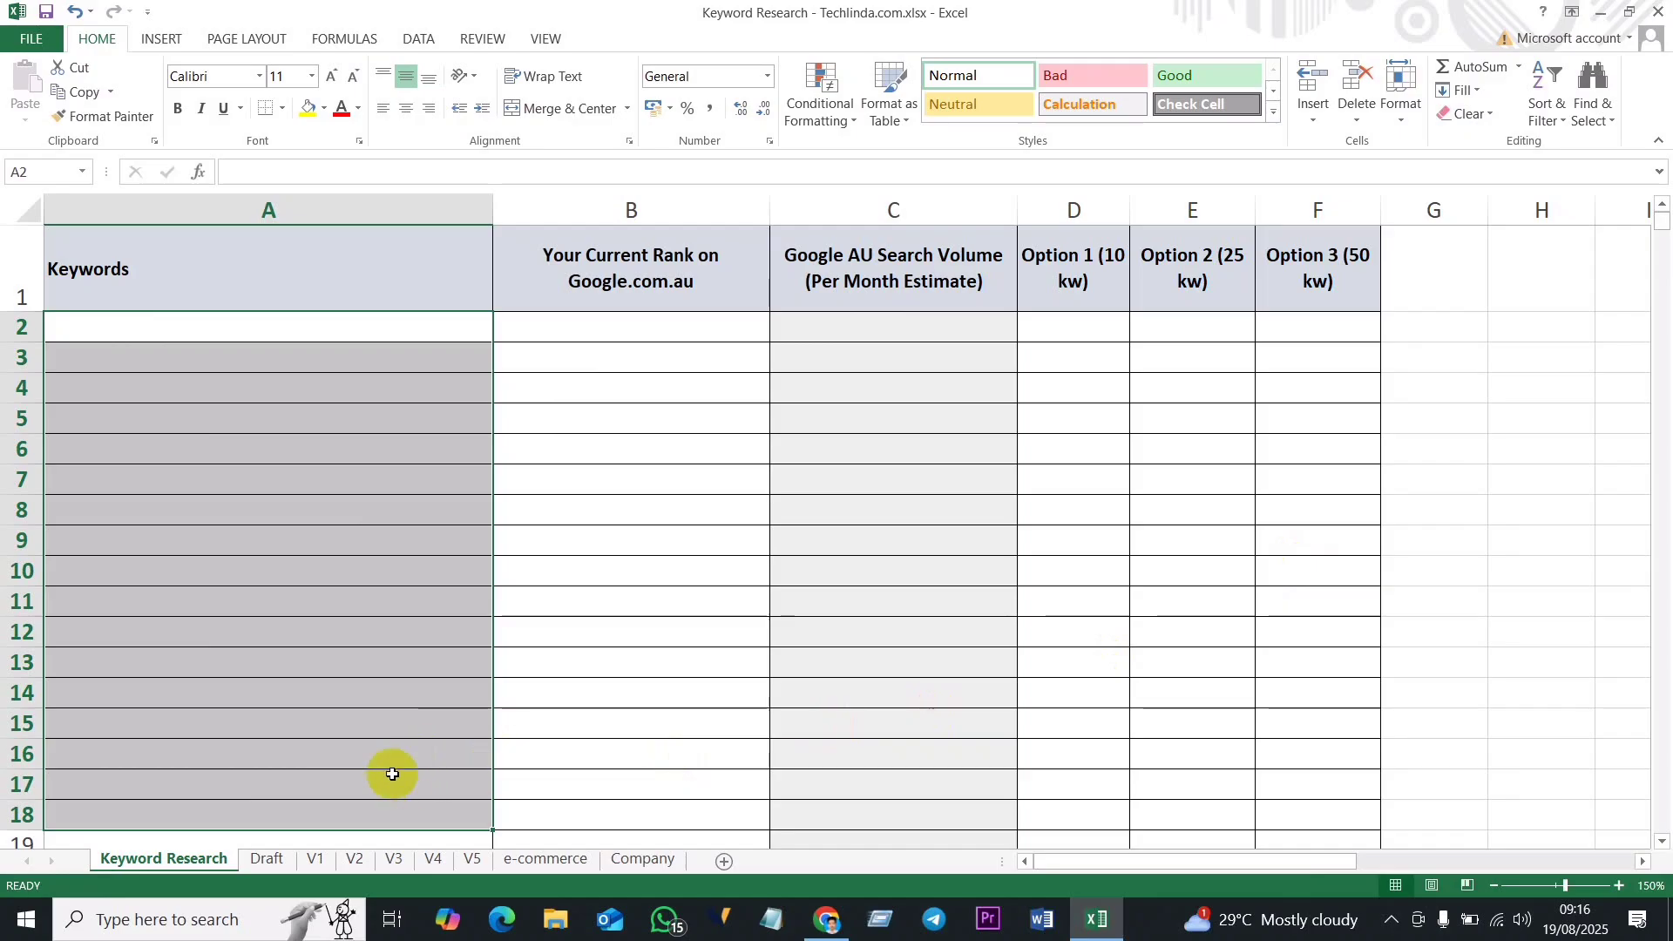
Step: On the Draft sheet, enter the keyword "lawyer service" in cell B2 beside the seed keyword
{"action": "left_click", "coordinate": [264, 861]}
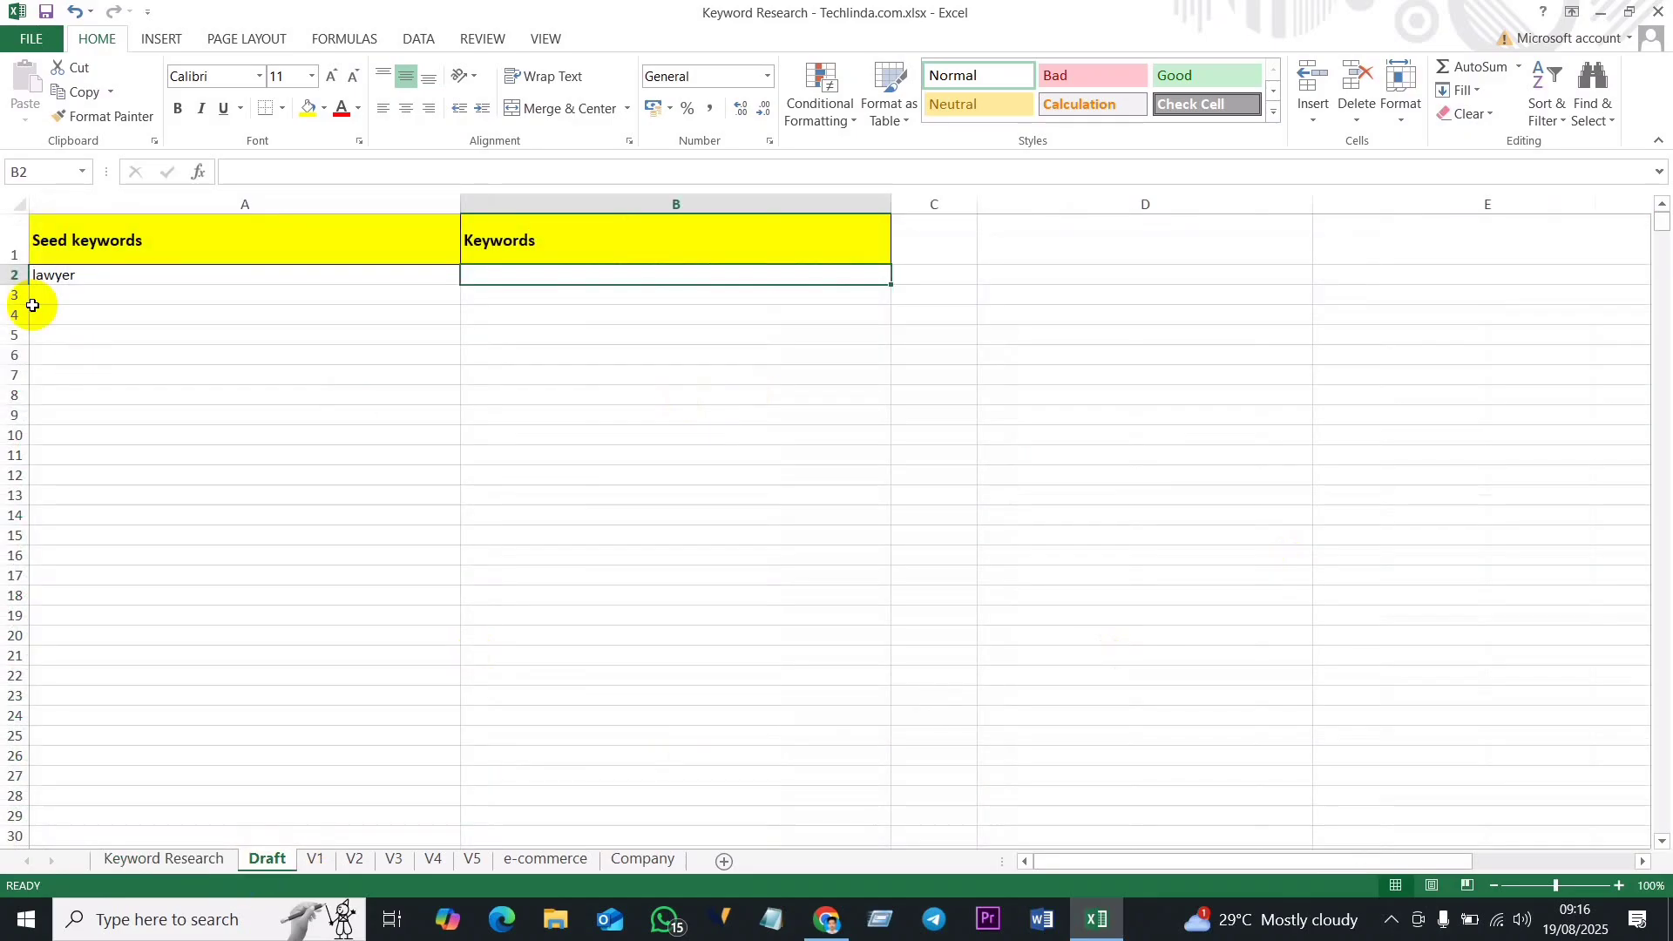
{"action": "left_click", "coordinate": [151, 276]}
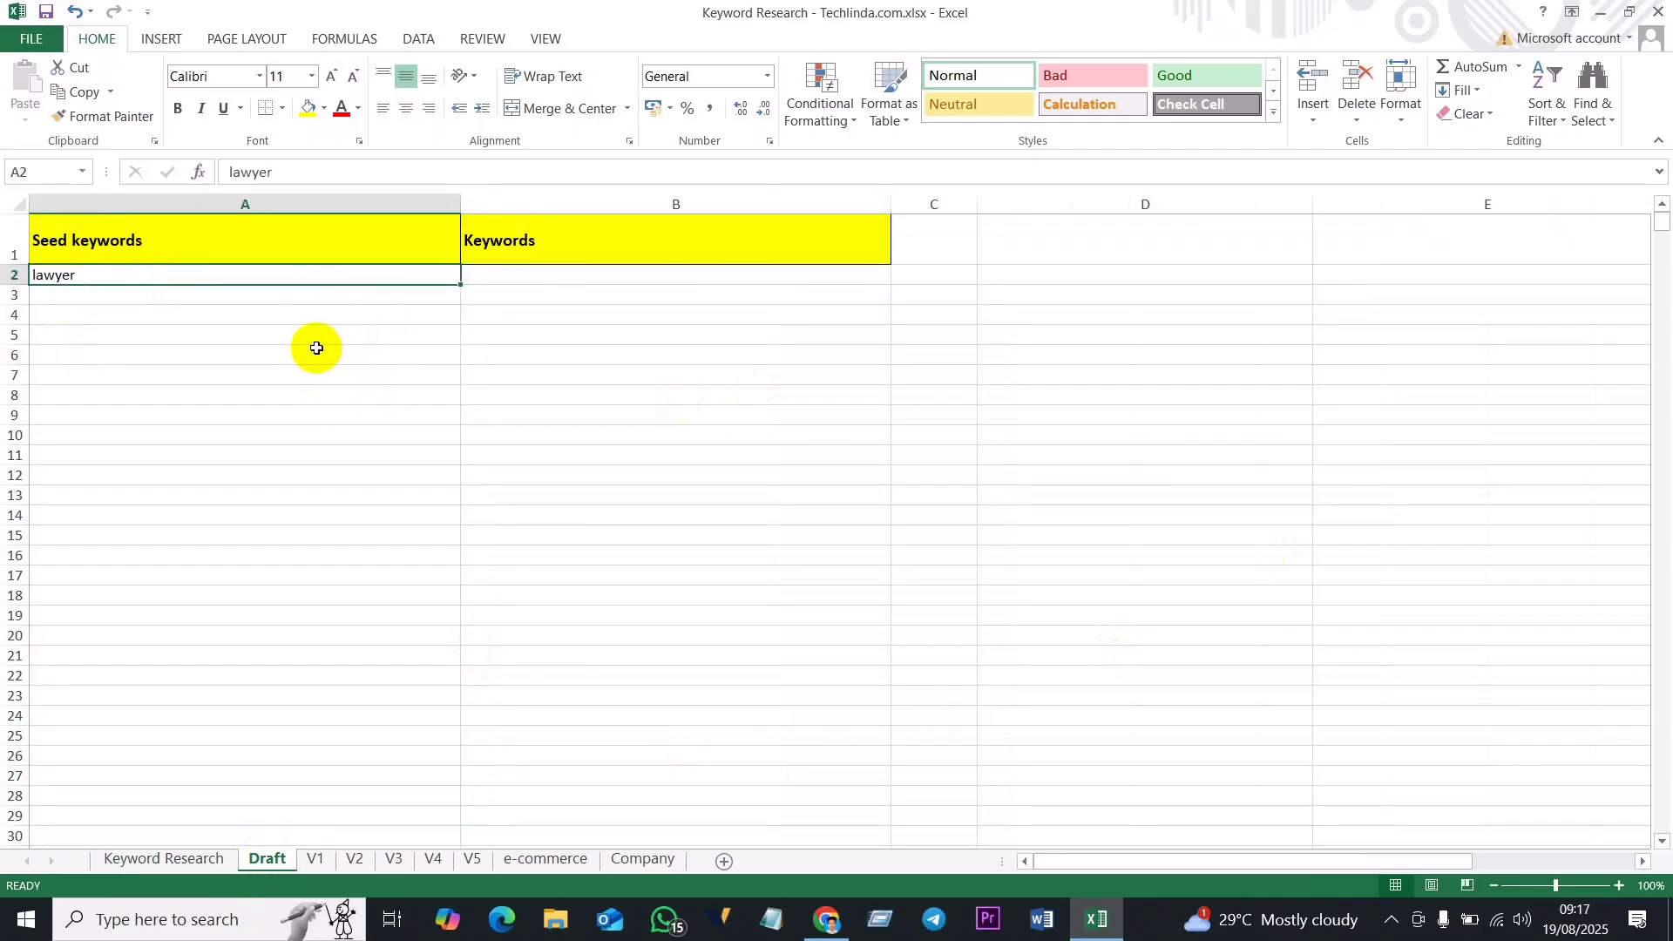
{"action": "left_click", "coordinate": [568, 278]}
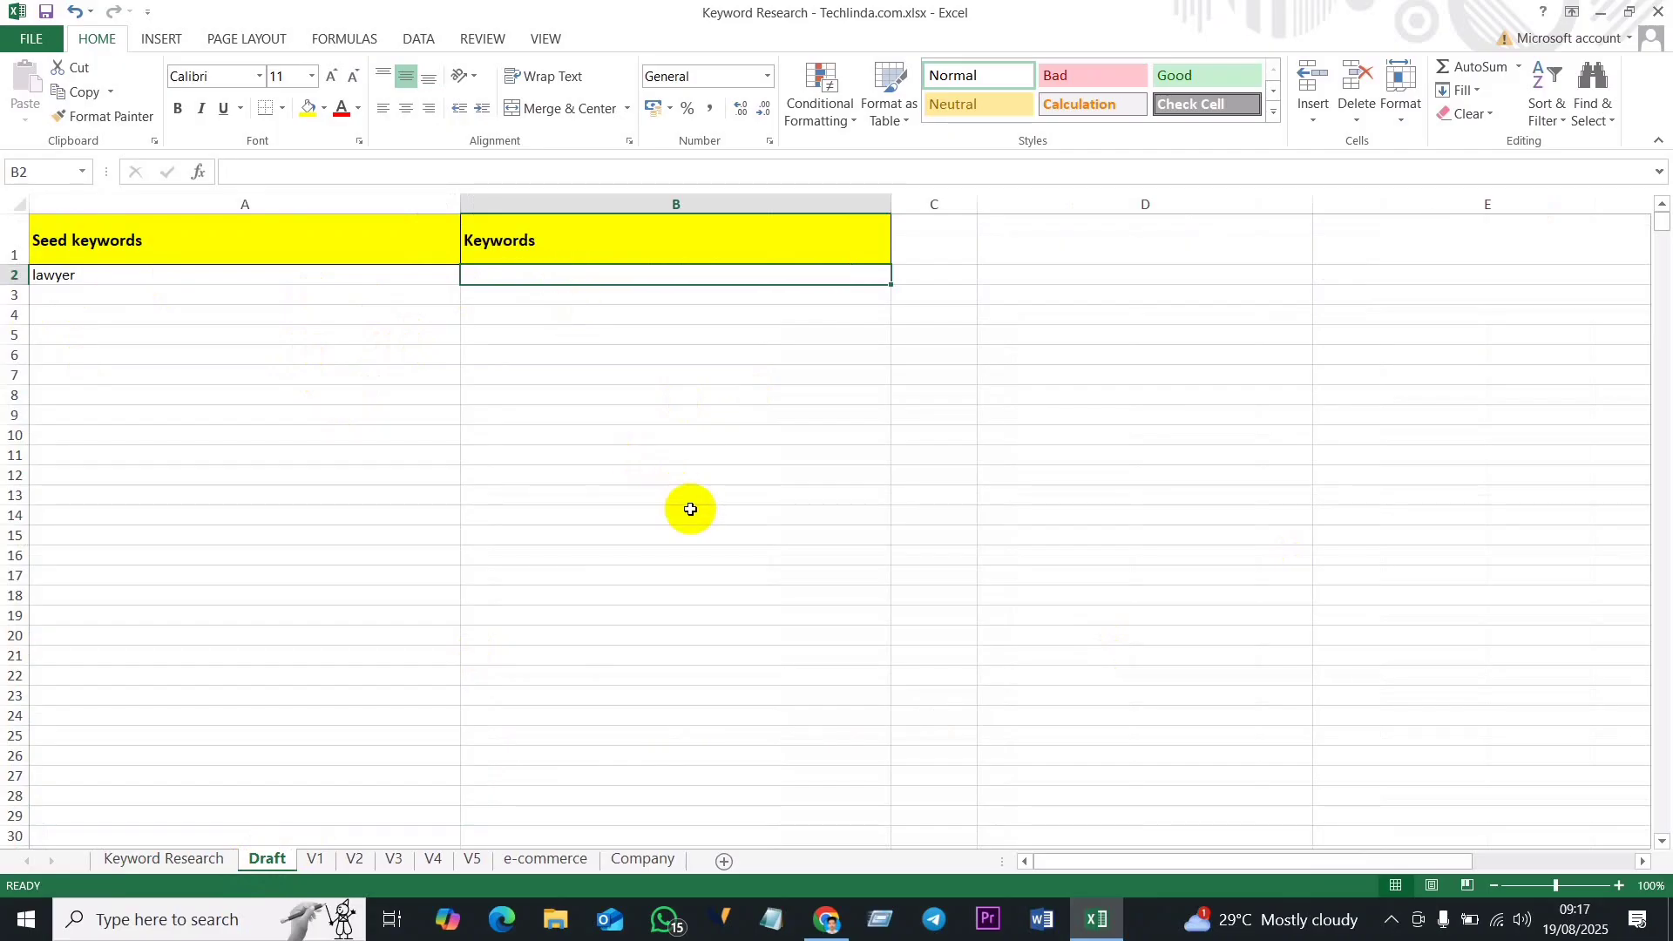
{"action": "type", "text": "la"}
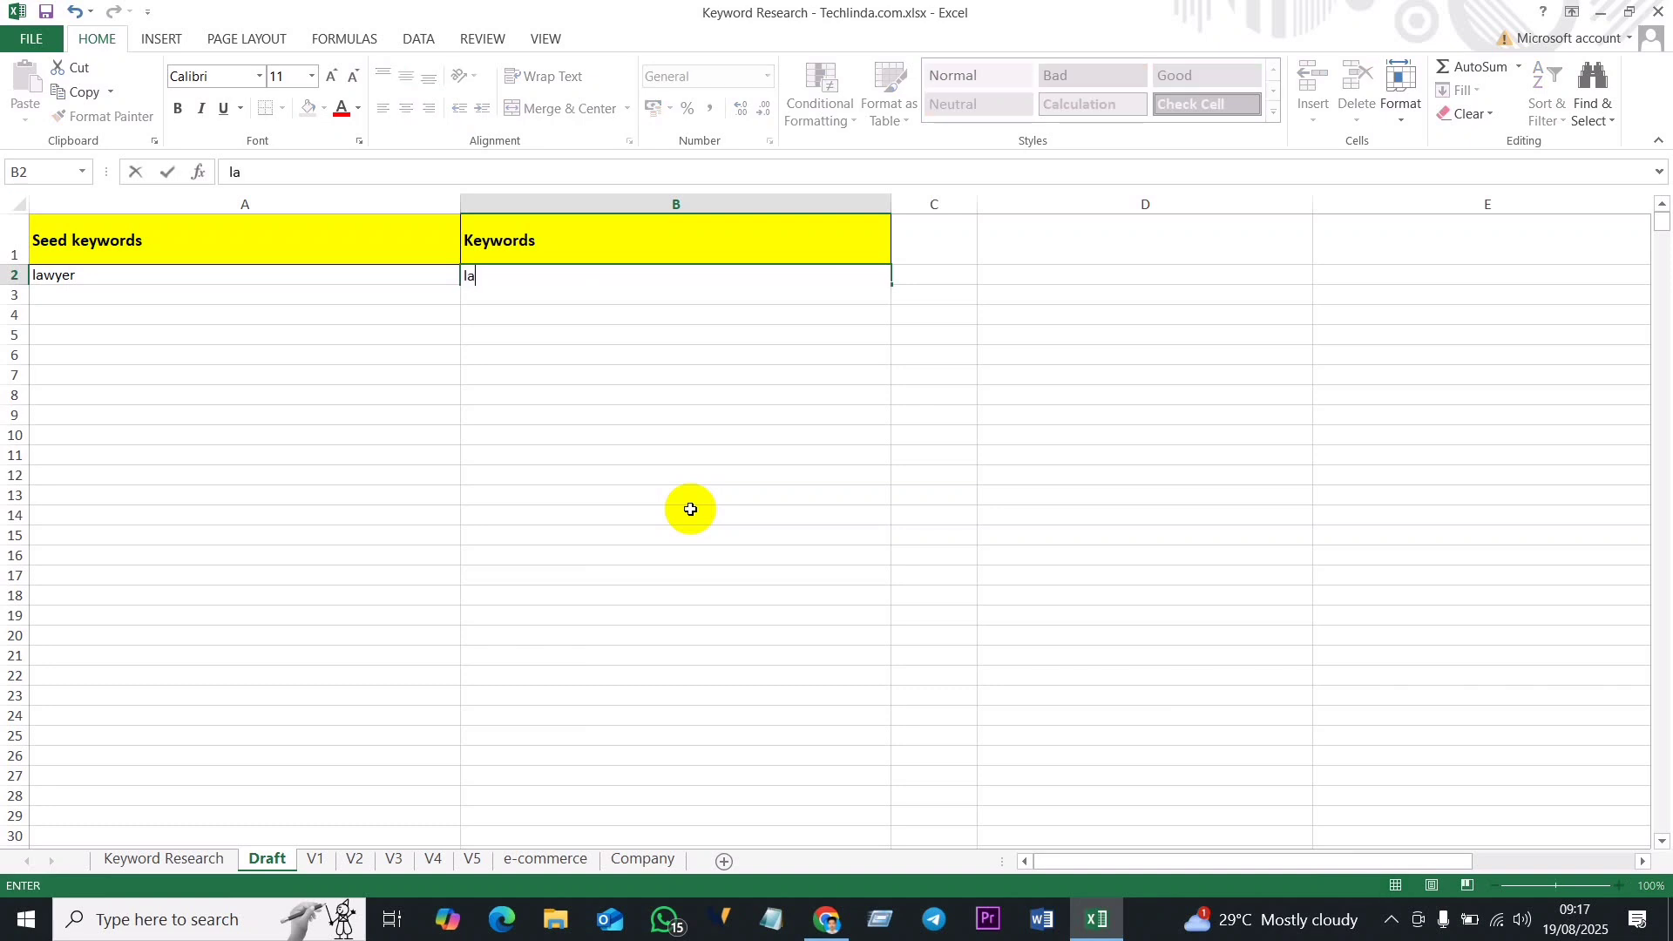
{"action": "type", "text": "wyer service"}
{"action": "key", "text": "Return"}
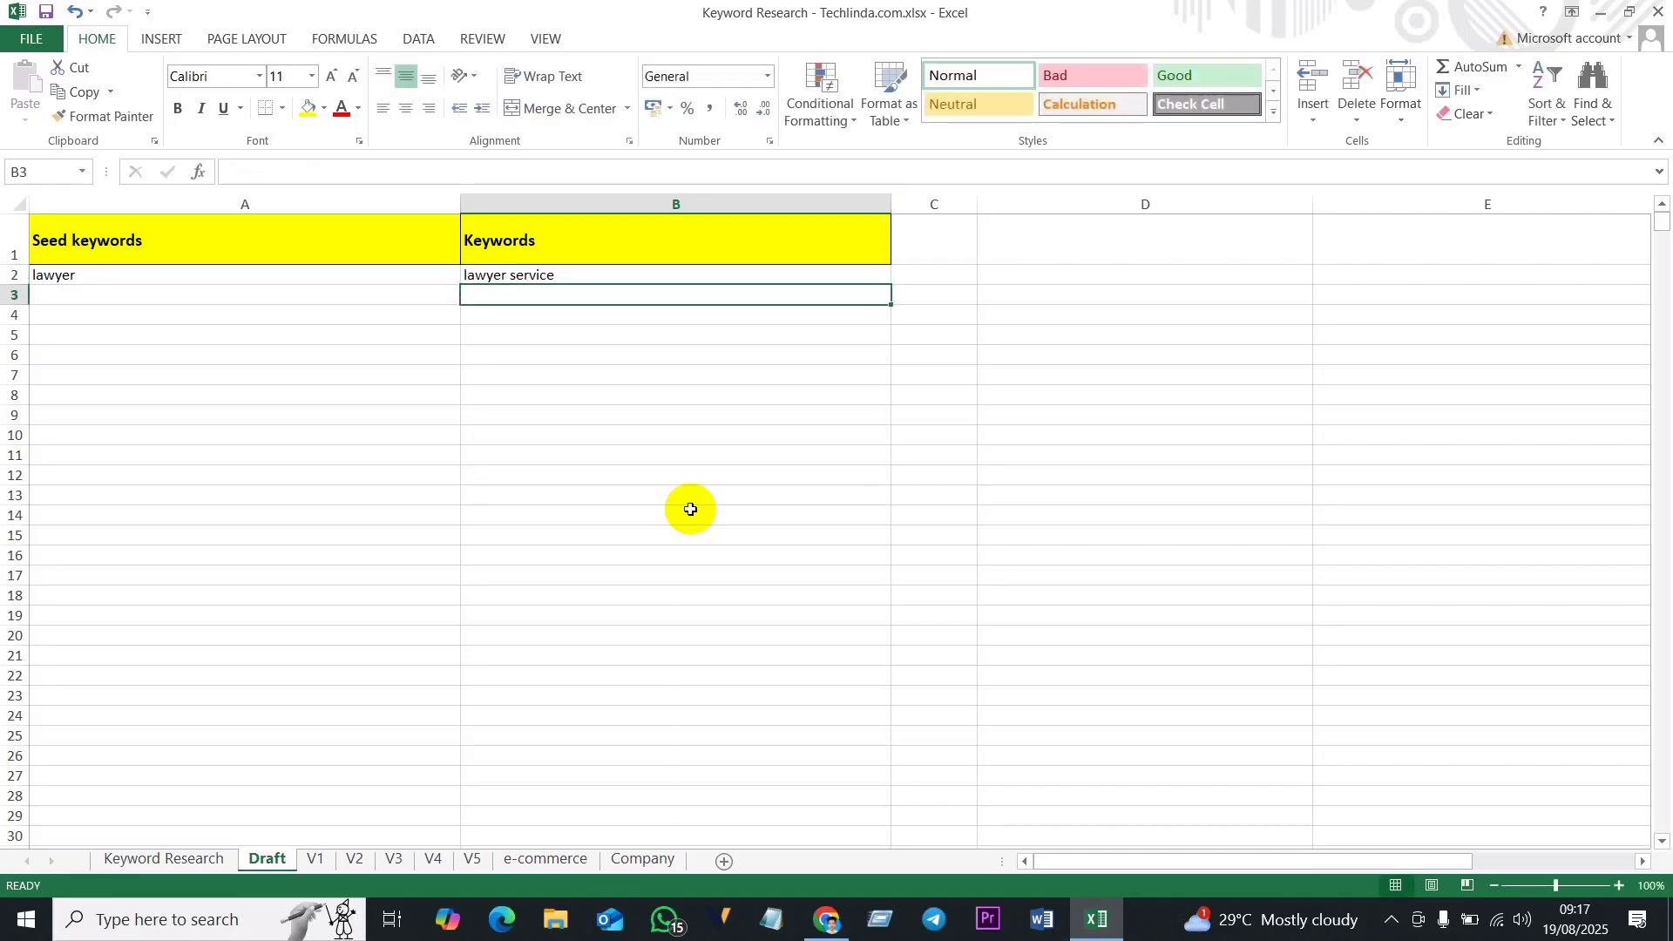
Step: Enter the keyword "lawyer chember" in cell B3 of the Keywords column
{"action": "type", "text": "lawyer "}
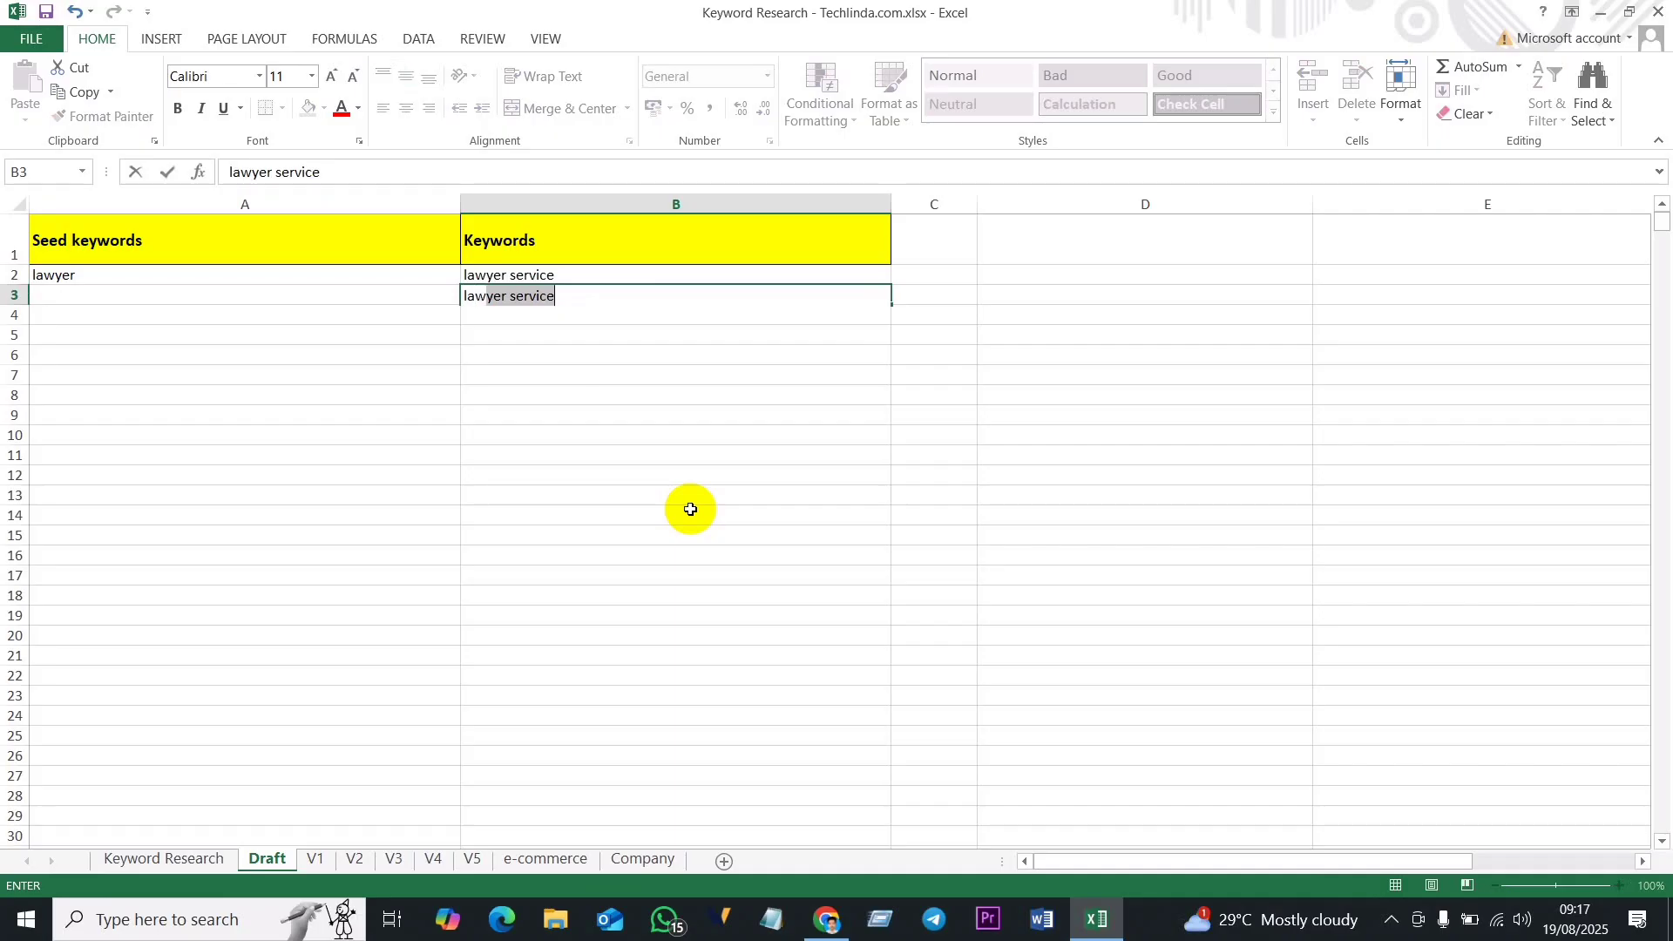
{"action": "type", "text": "ch"}
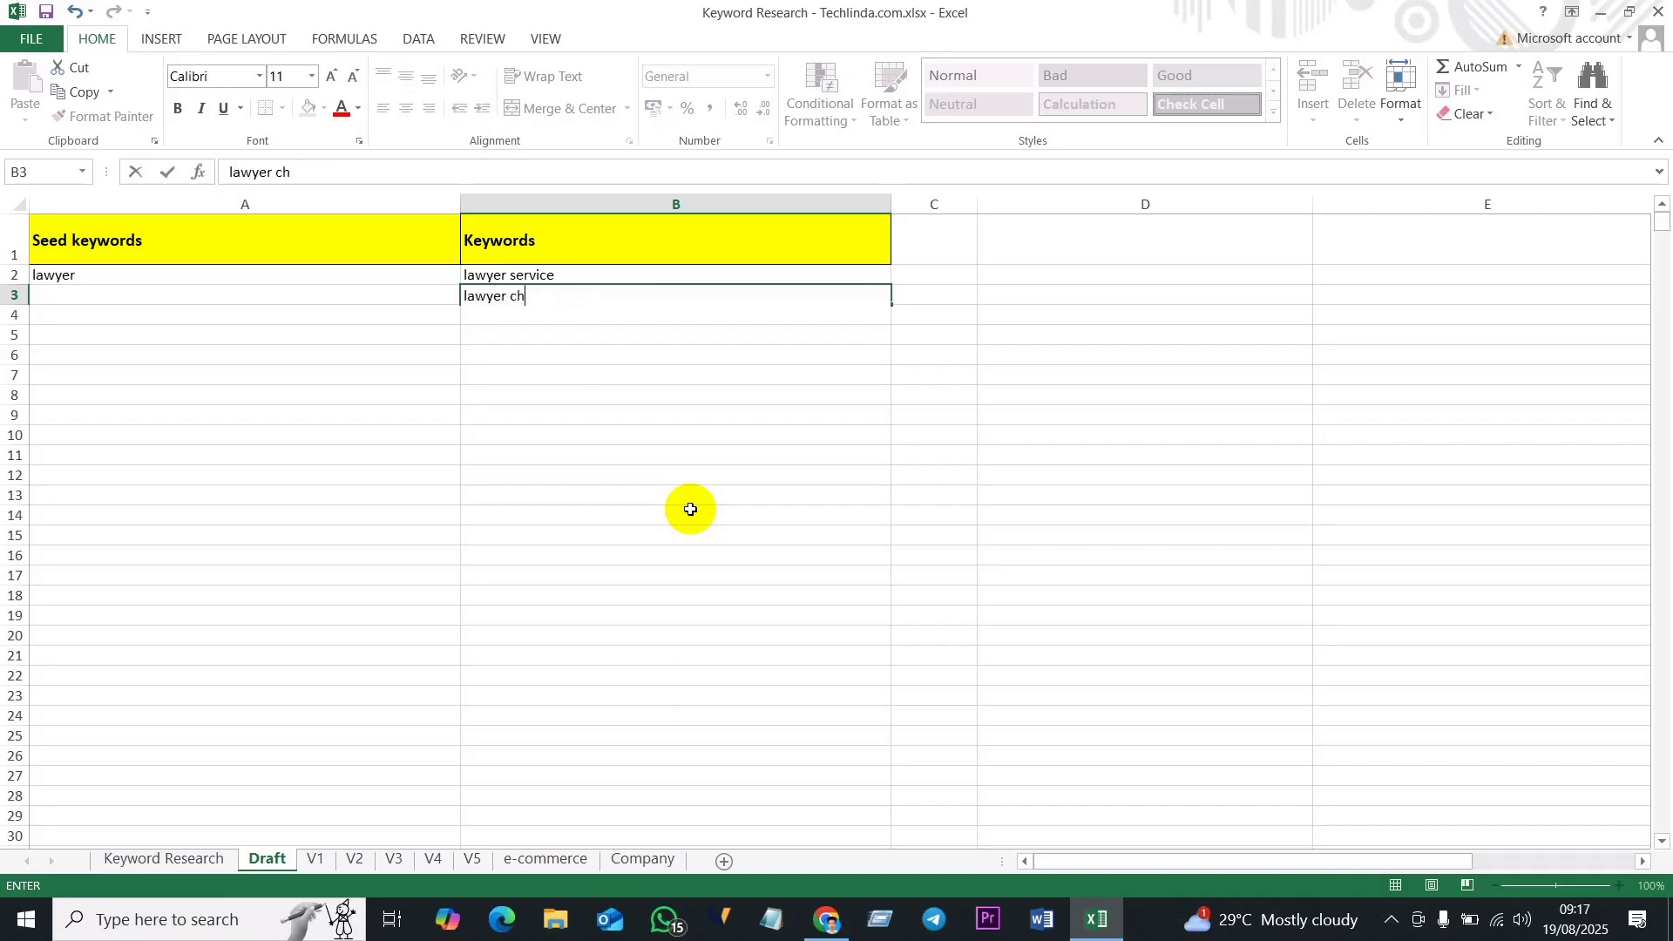
{"action": "type", "text": "ember"}
{"action": "key", "text": "Return"}
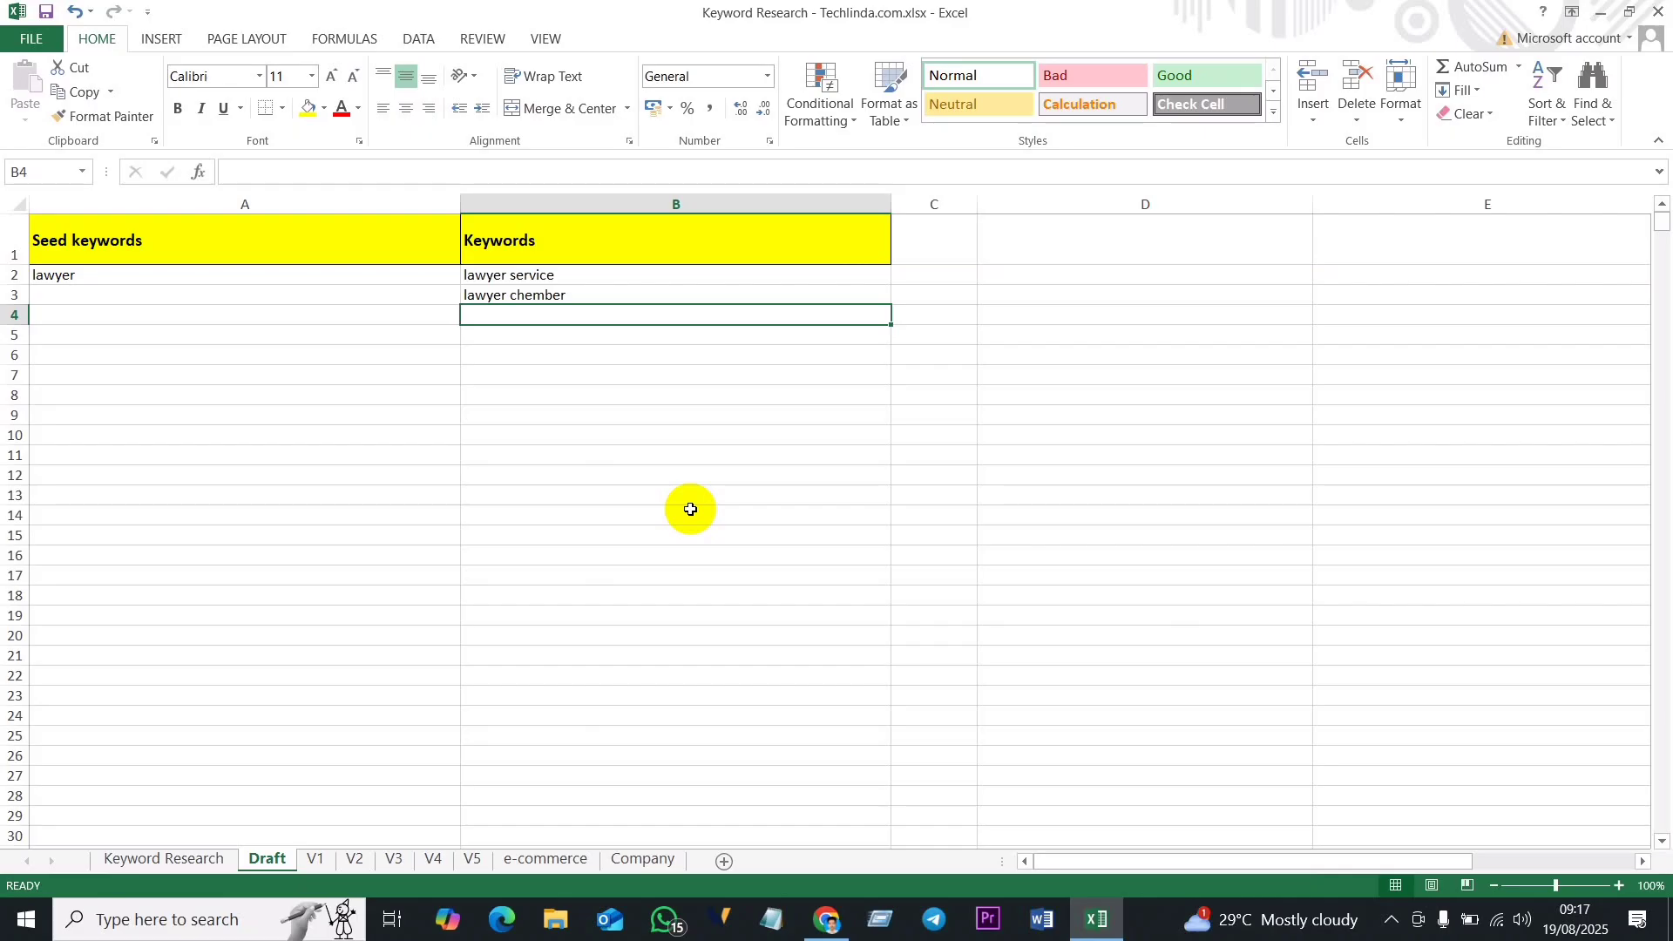
Step: Add the keywords "lawyer contact" in cell B4 and "lawyer mail" in cell B5
{"action": "type", "text": "la"}
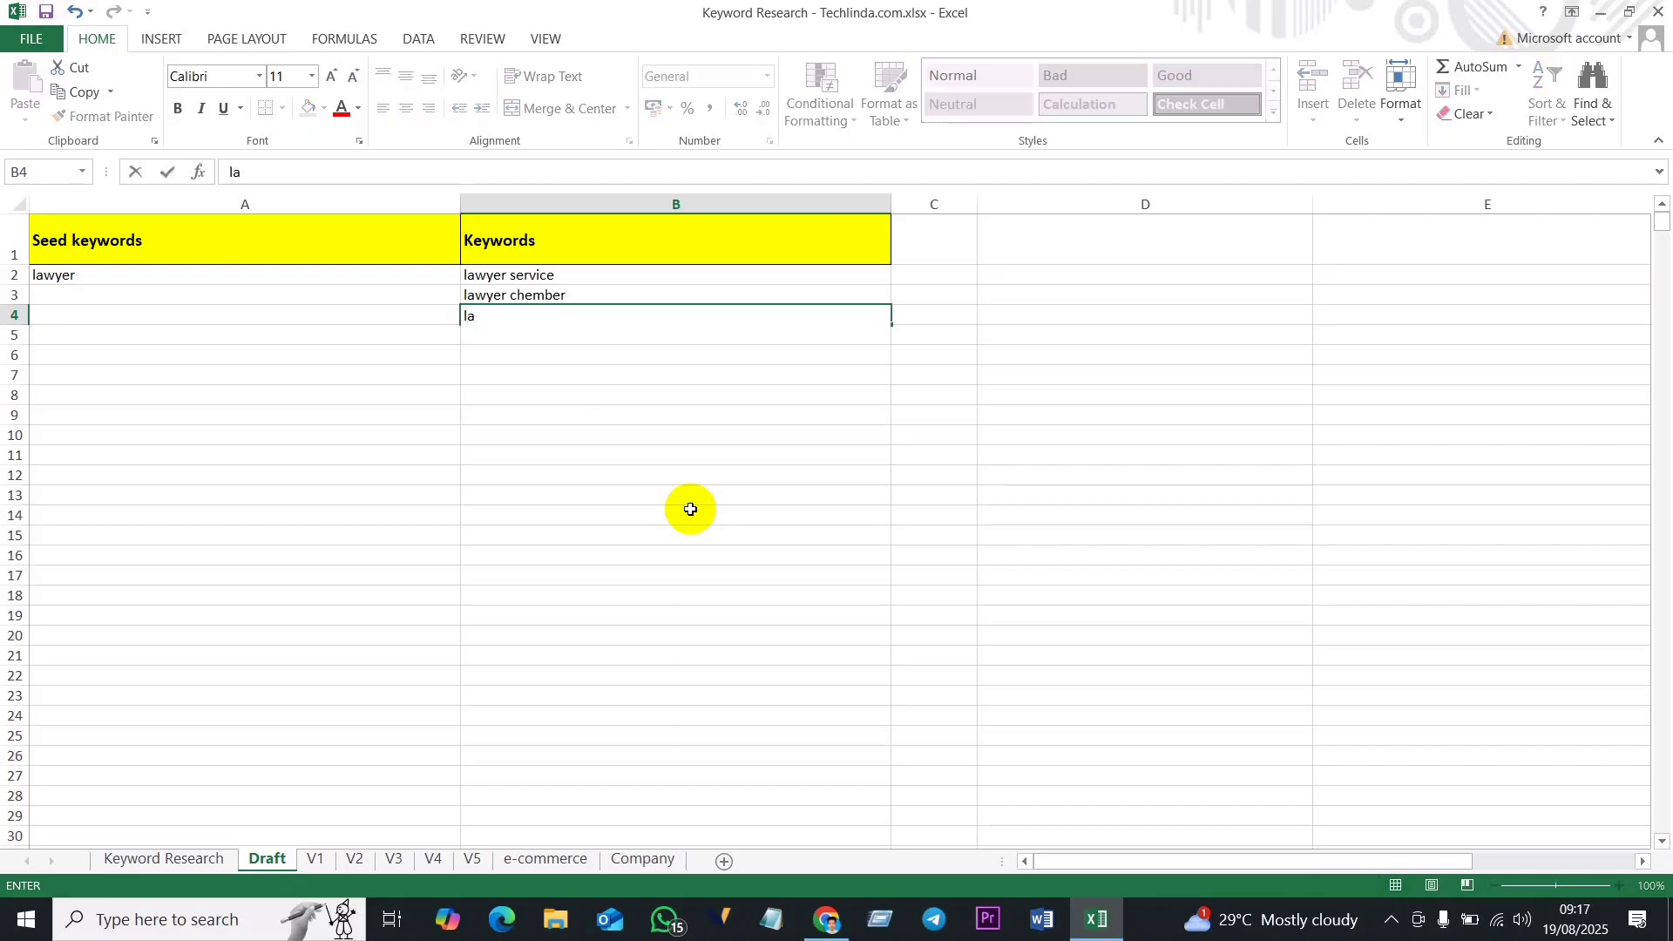
{"action": "type", "text": "wyer c"}
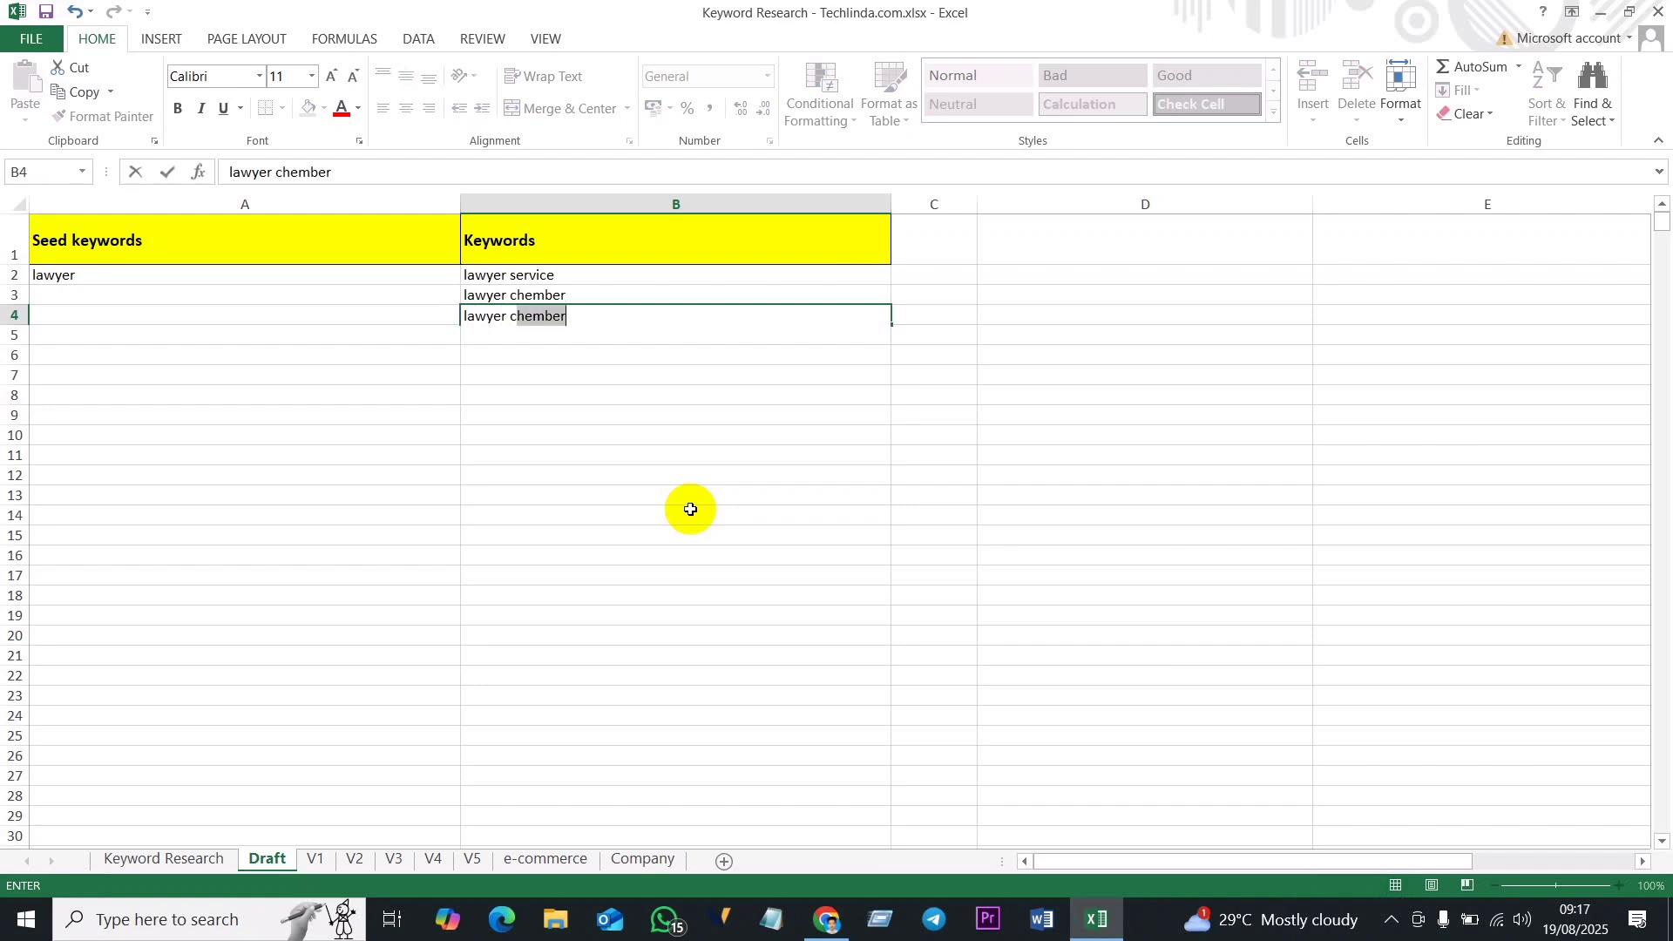
{"action": "type", "text": "ontact"}
{"action": "key", "text": "Return"}
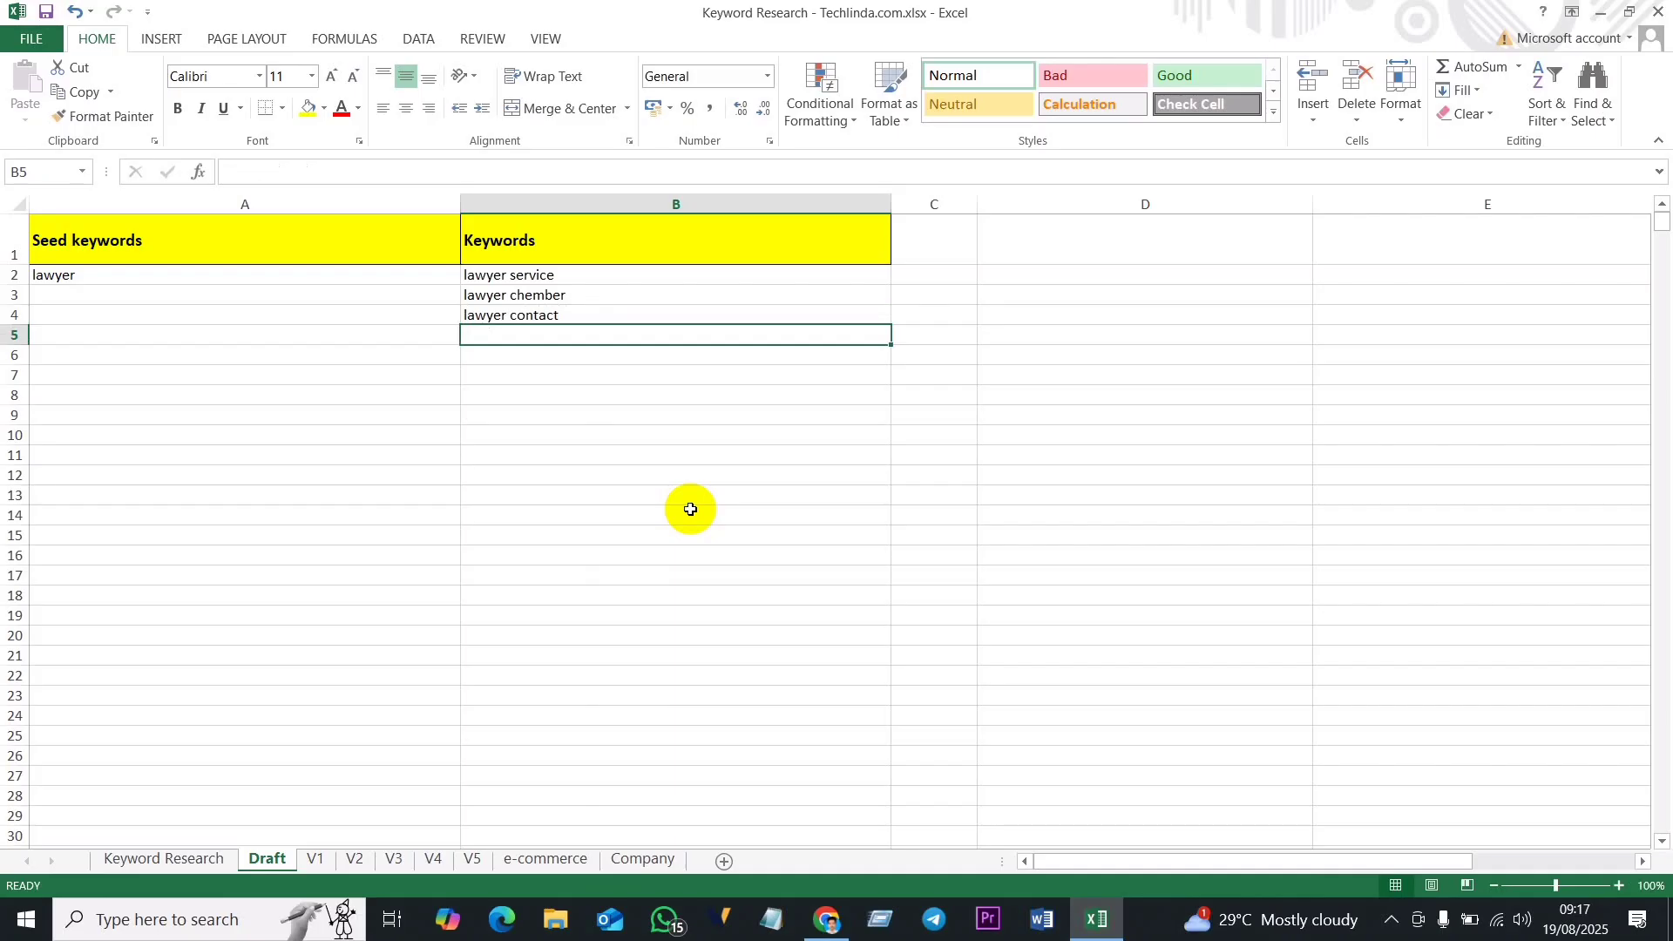
{"action": "type", "text": "lay"}
{"action": "key", "text": "BackSpace"}
{"action": "type", "text": "wyer mail"}
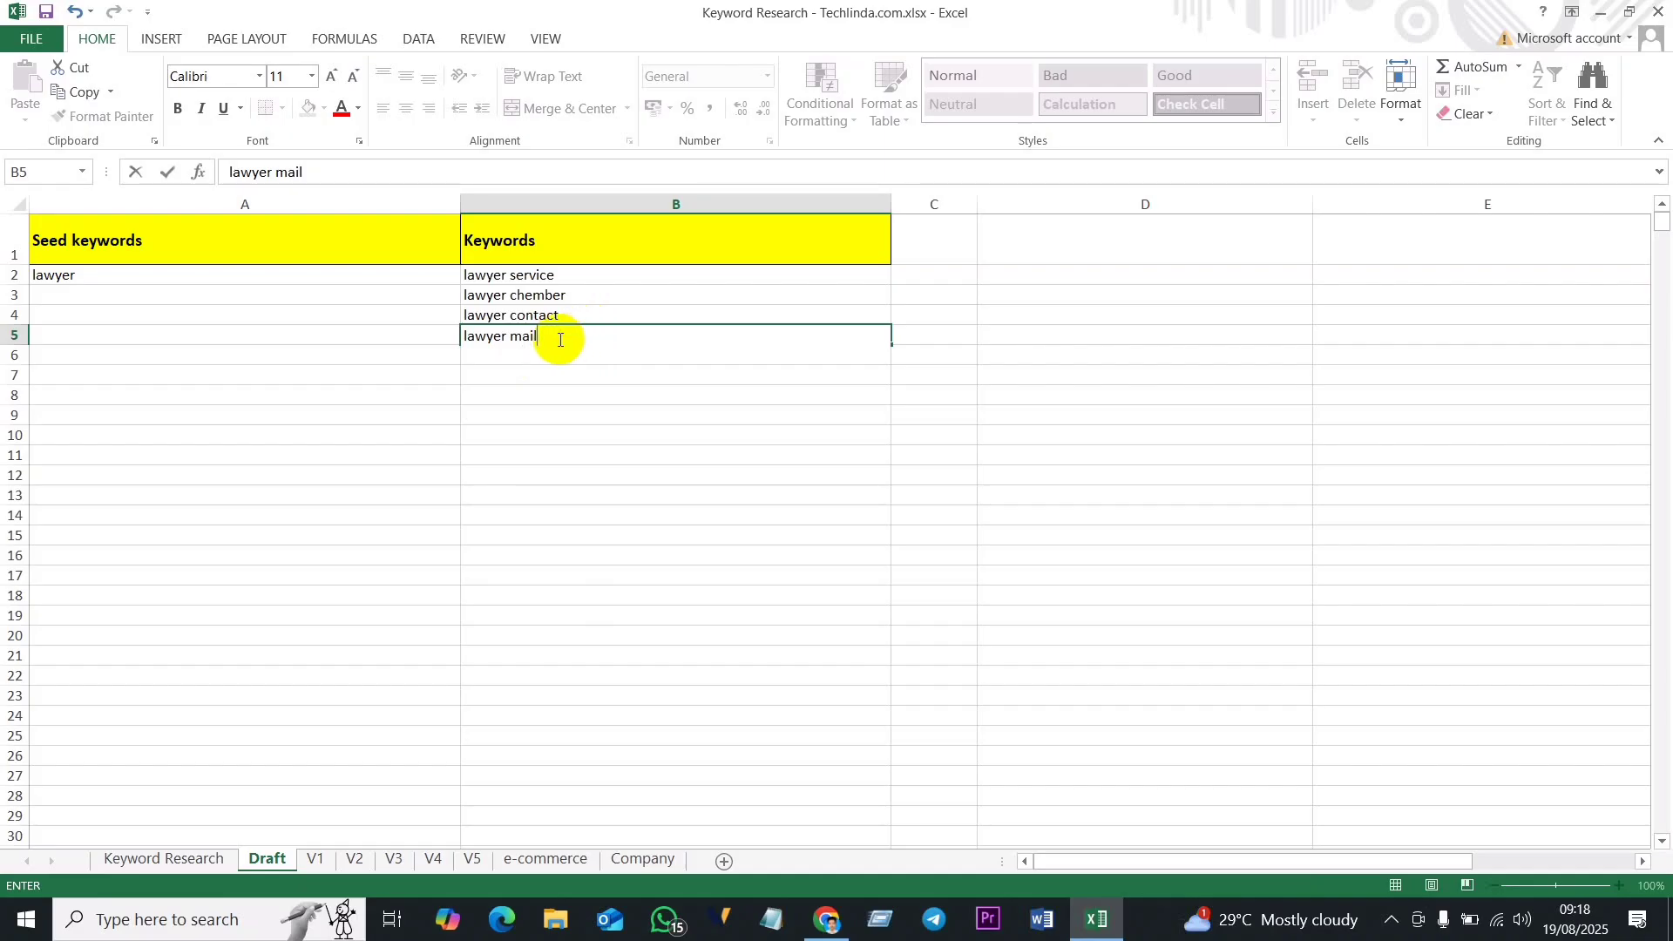
{"action": "left_click", "coordinate": [551, 389]}
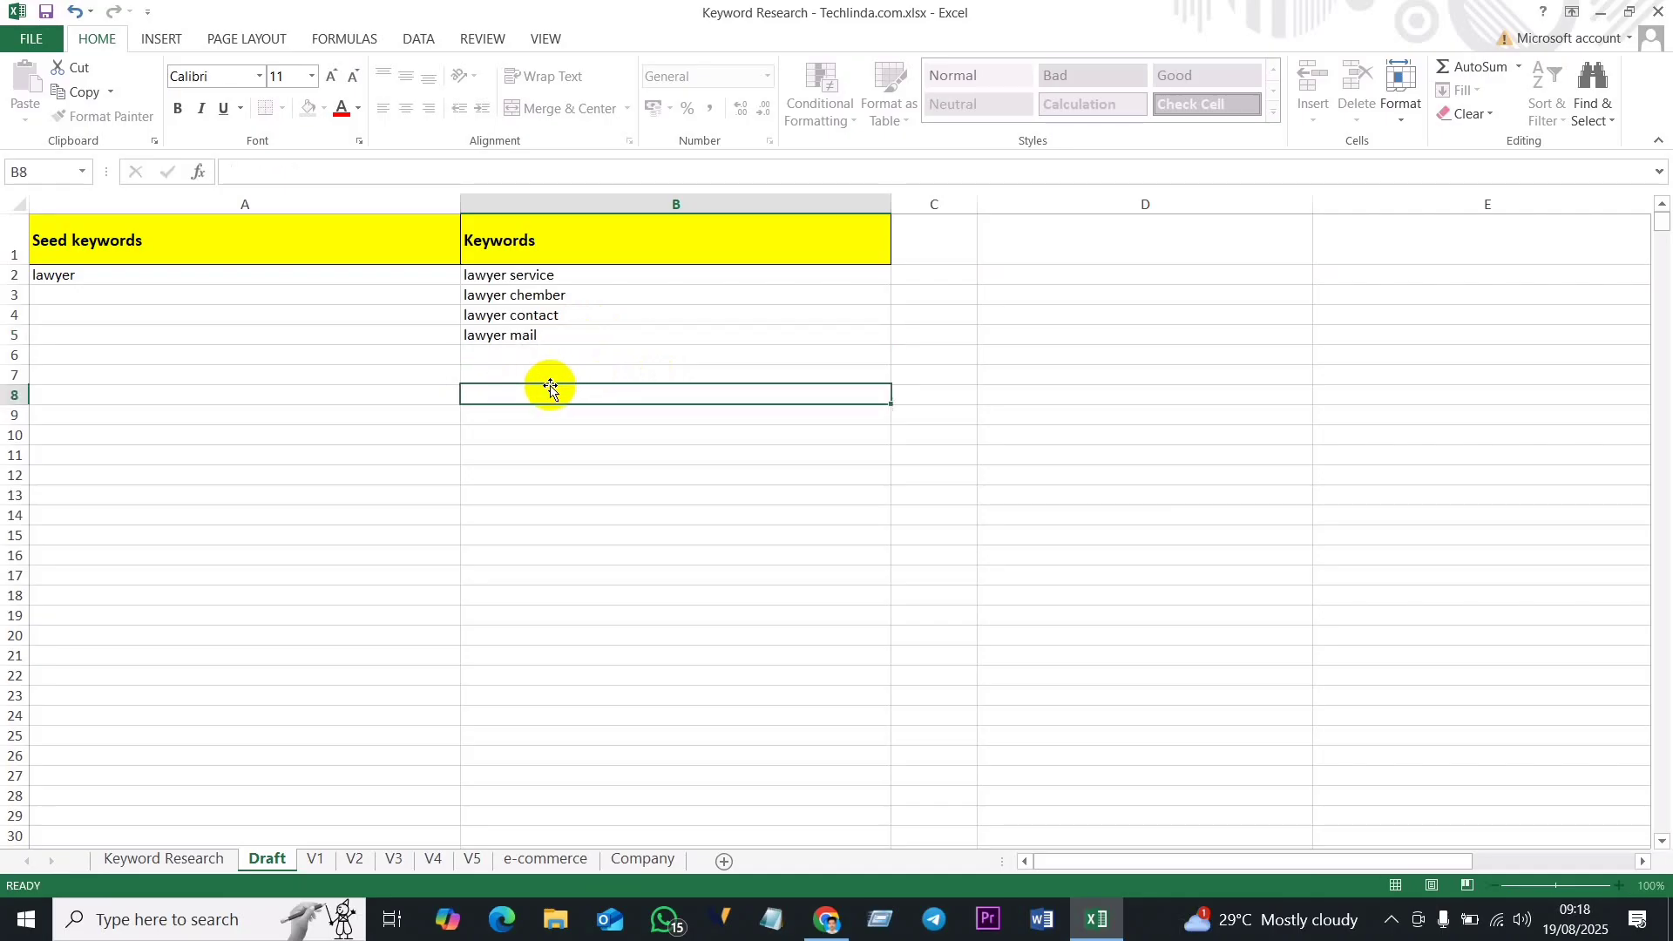
Step: Duplicate the four keywords from B2:B5 into the cells directly below, B6:B9
{"action": "left_click_drag", "start_coordinate": [616, 273], "coordinate": [624, 336]}
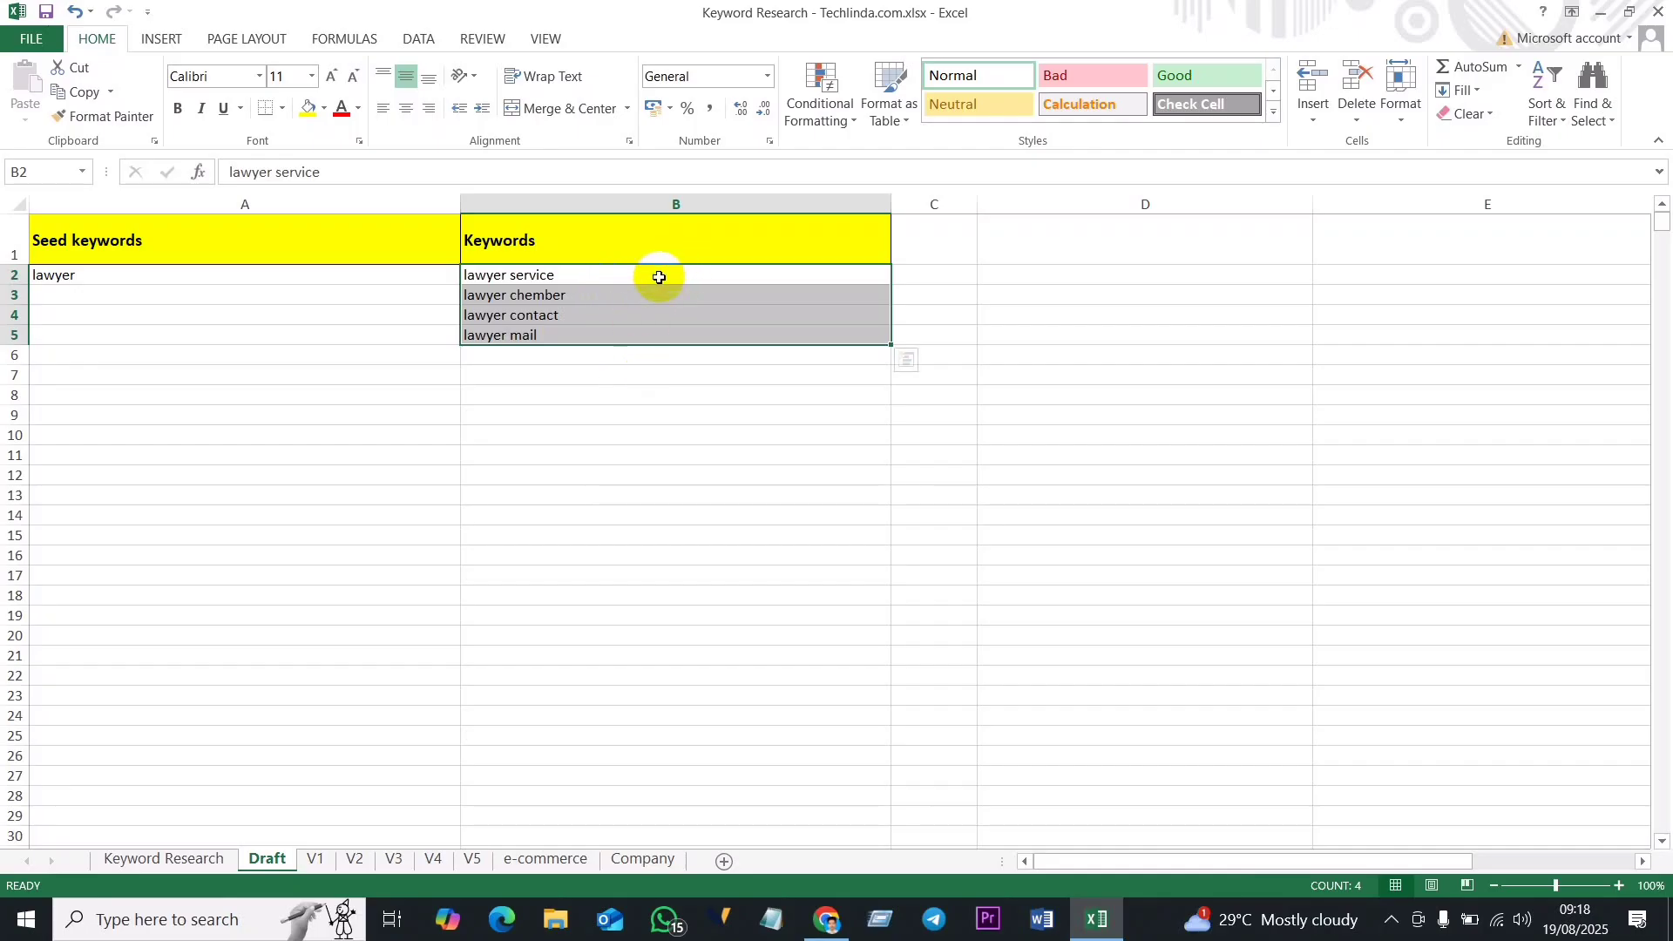
{"action": "key", "text": "ctrl+c"}
{"action": "left_click", "coordinate": [547, 356]}
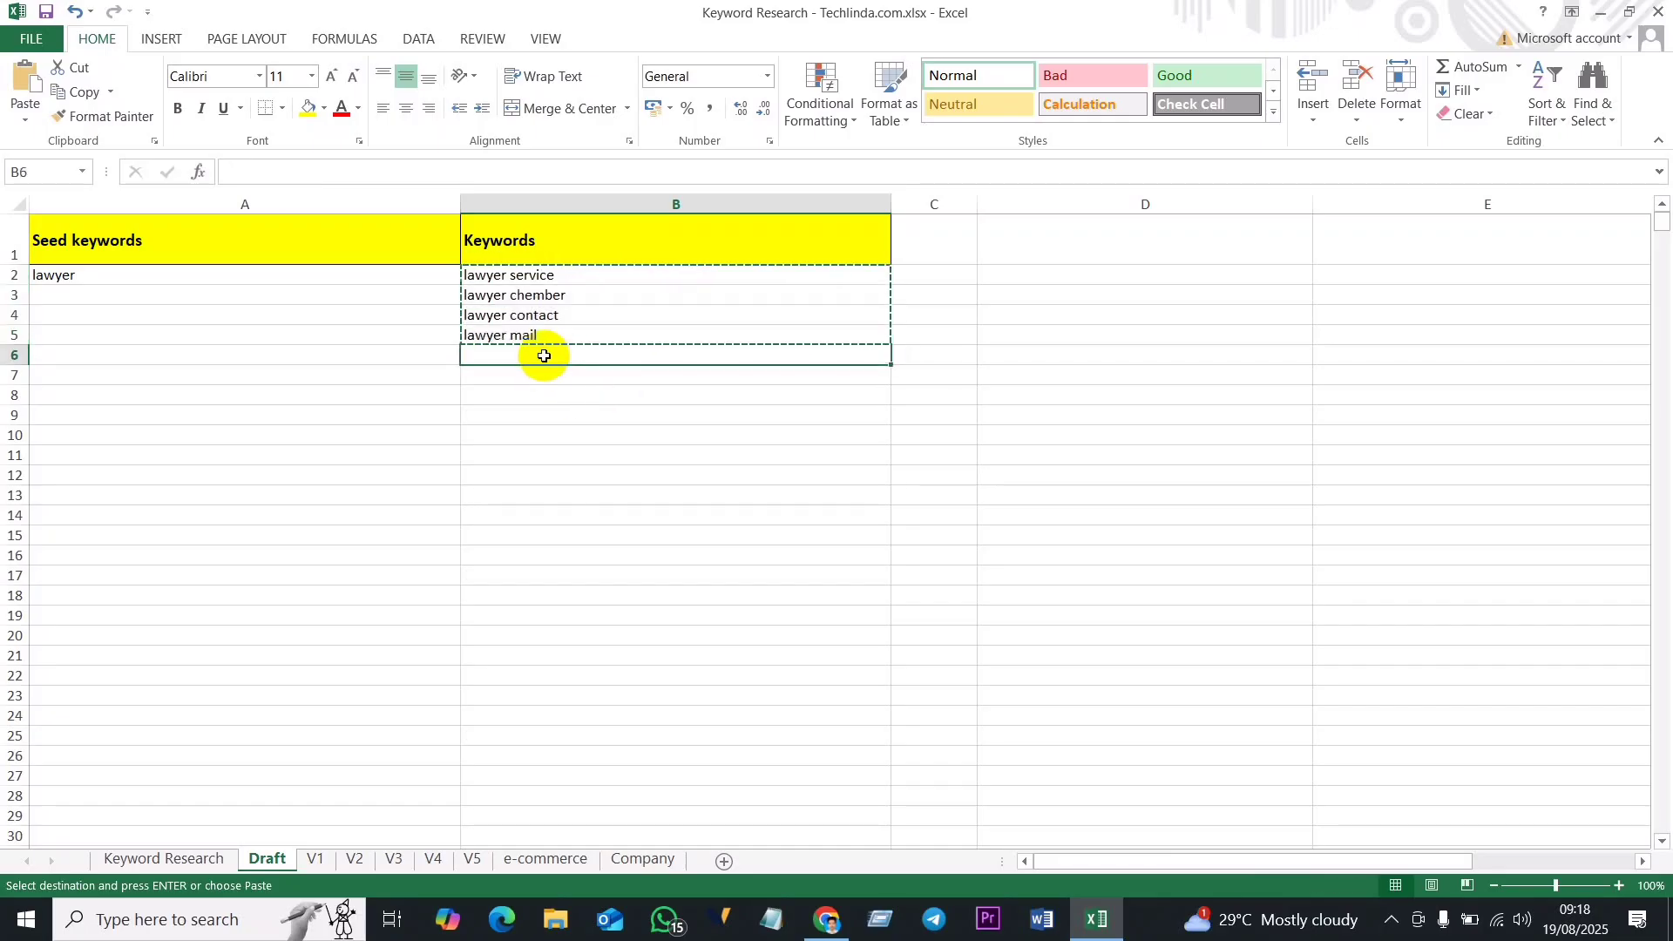
{"action": "key", "text": "ctrl+v"}
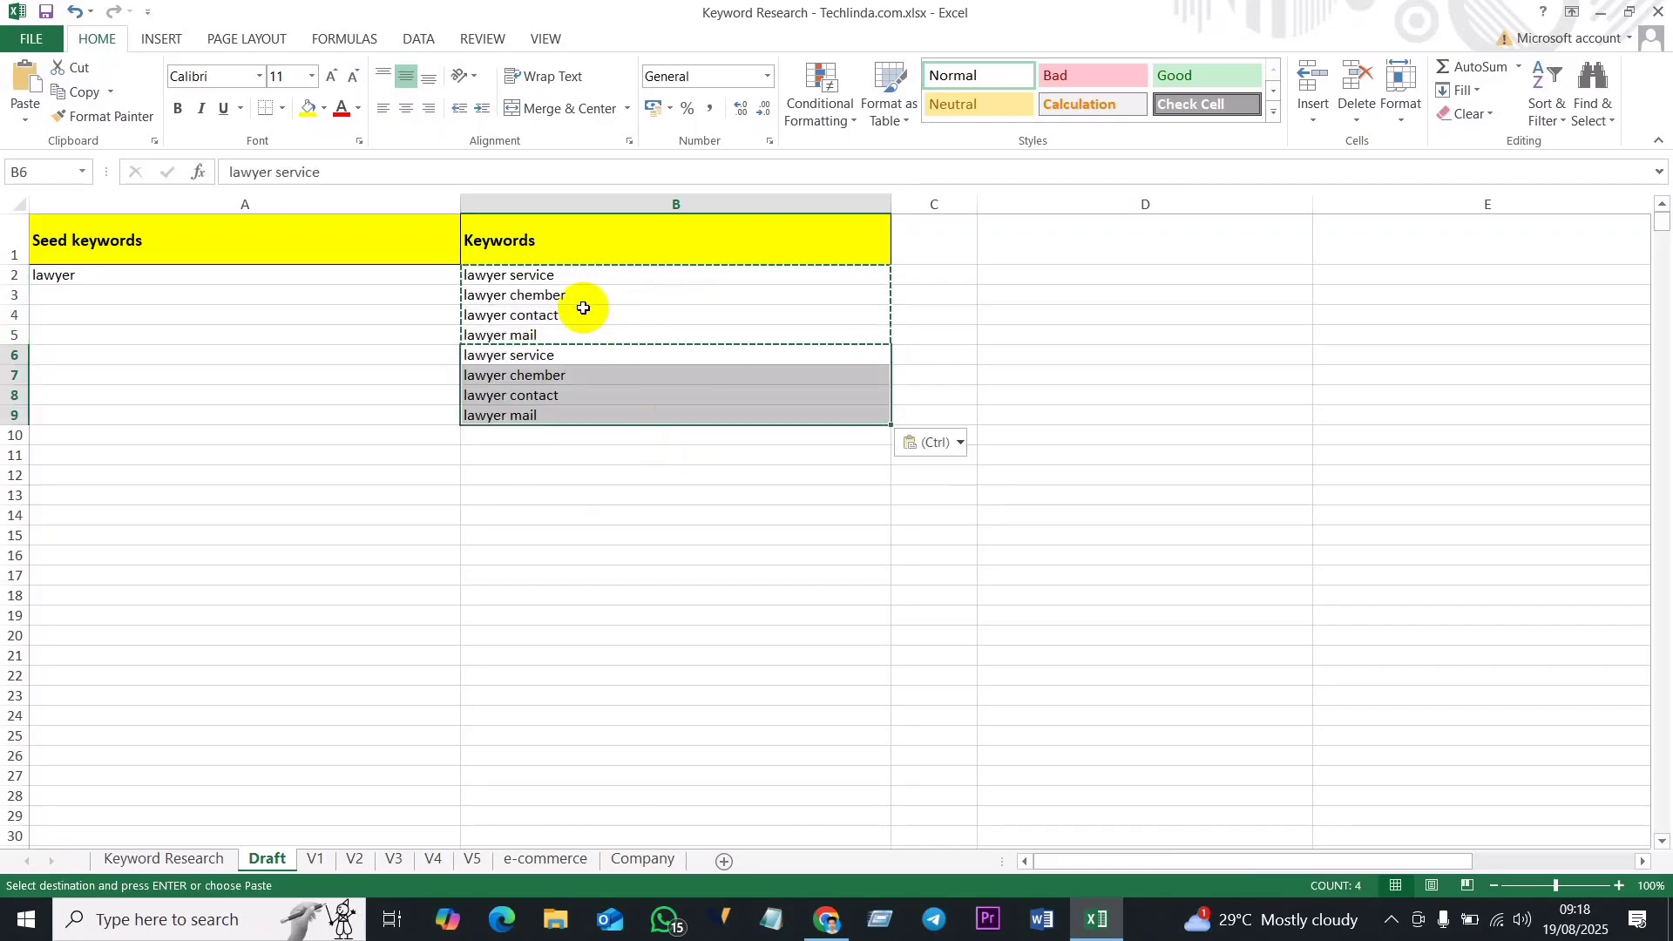
Step: Append "in AU" to the duplicated service and chember keywords in cells B6 and B7
{"action": "double_click", "coordinate": [619, 356]}
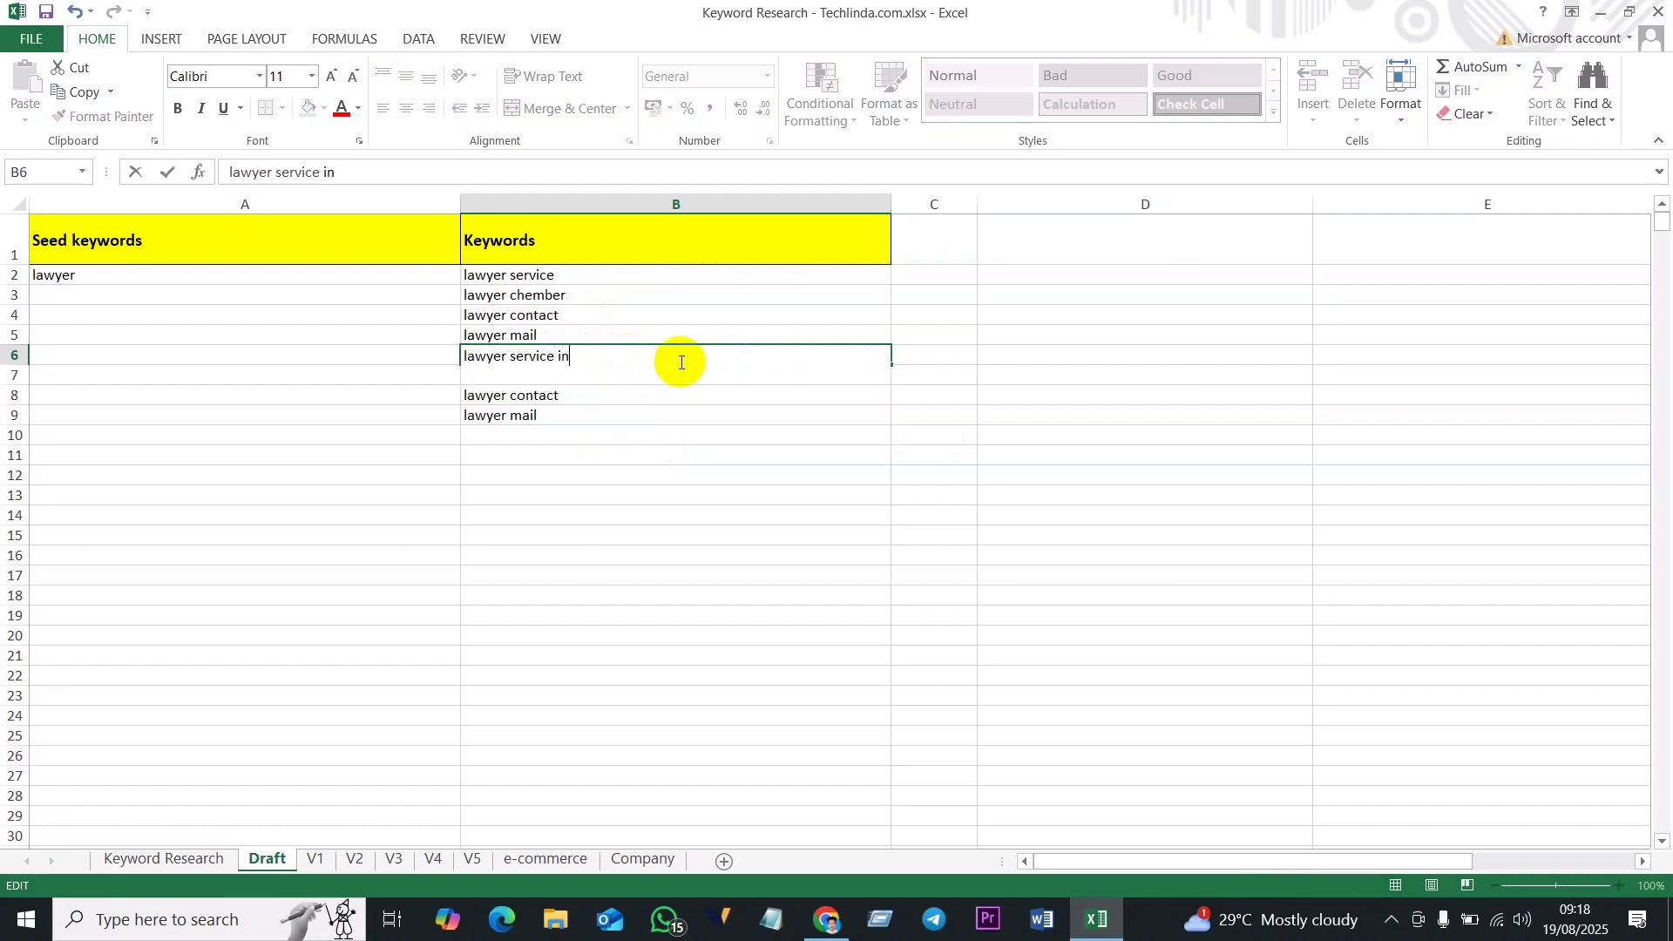
{"action": "type", "text": "Au"}
{"action": "key", "text": "BackSpace"}
{"action": "type", "text": "U"}
{"action": "left_click", "coordinate": [732, 558]}
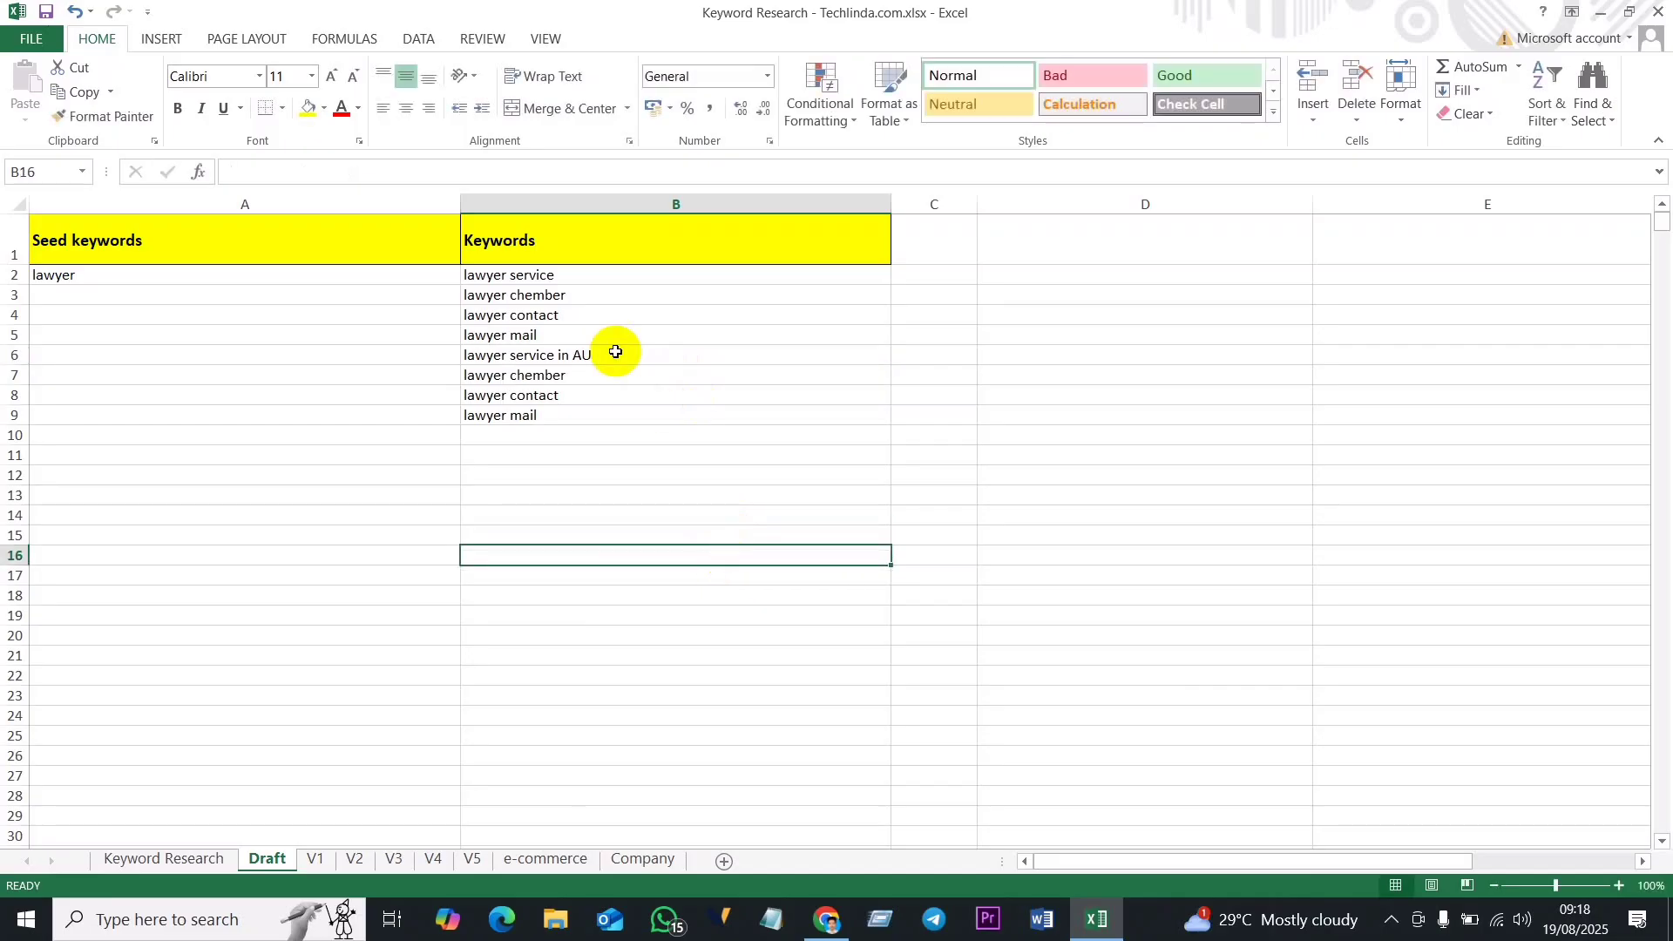
{"action": "double_click", "coordinate": [603, 375]}
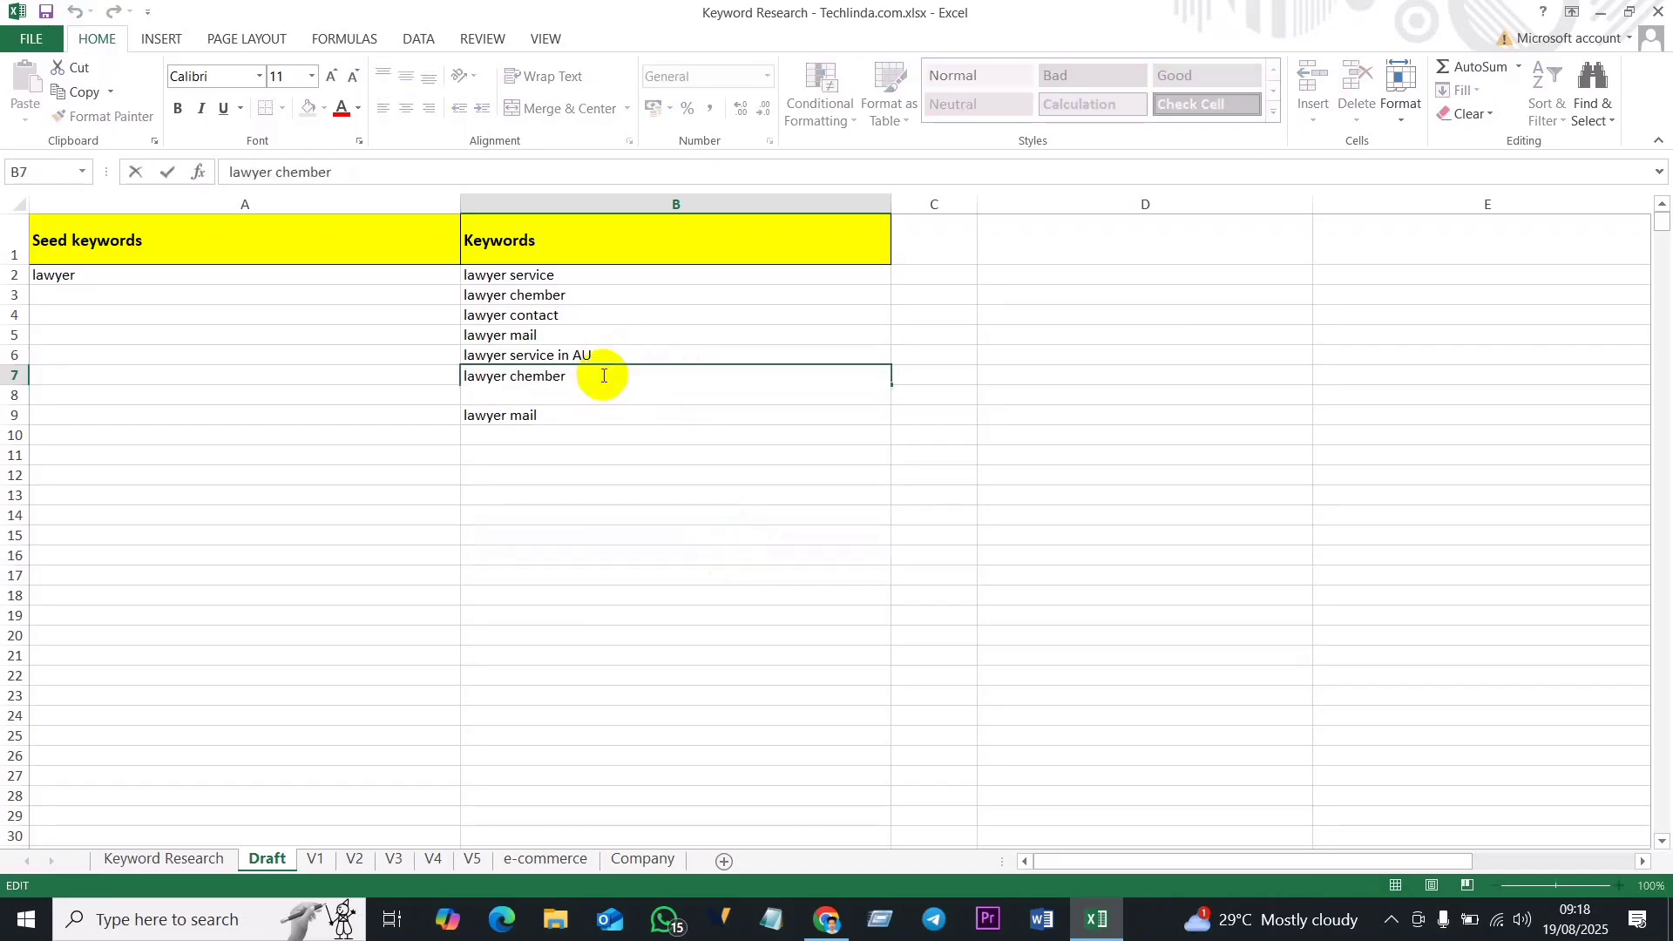
{"action": "type", "text": "in AU"}
{"action": "left_click", "coordinate": [585, 575]}
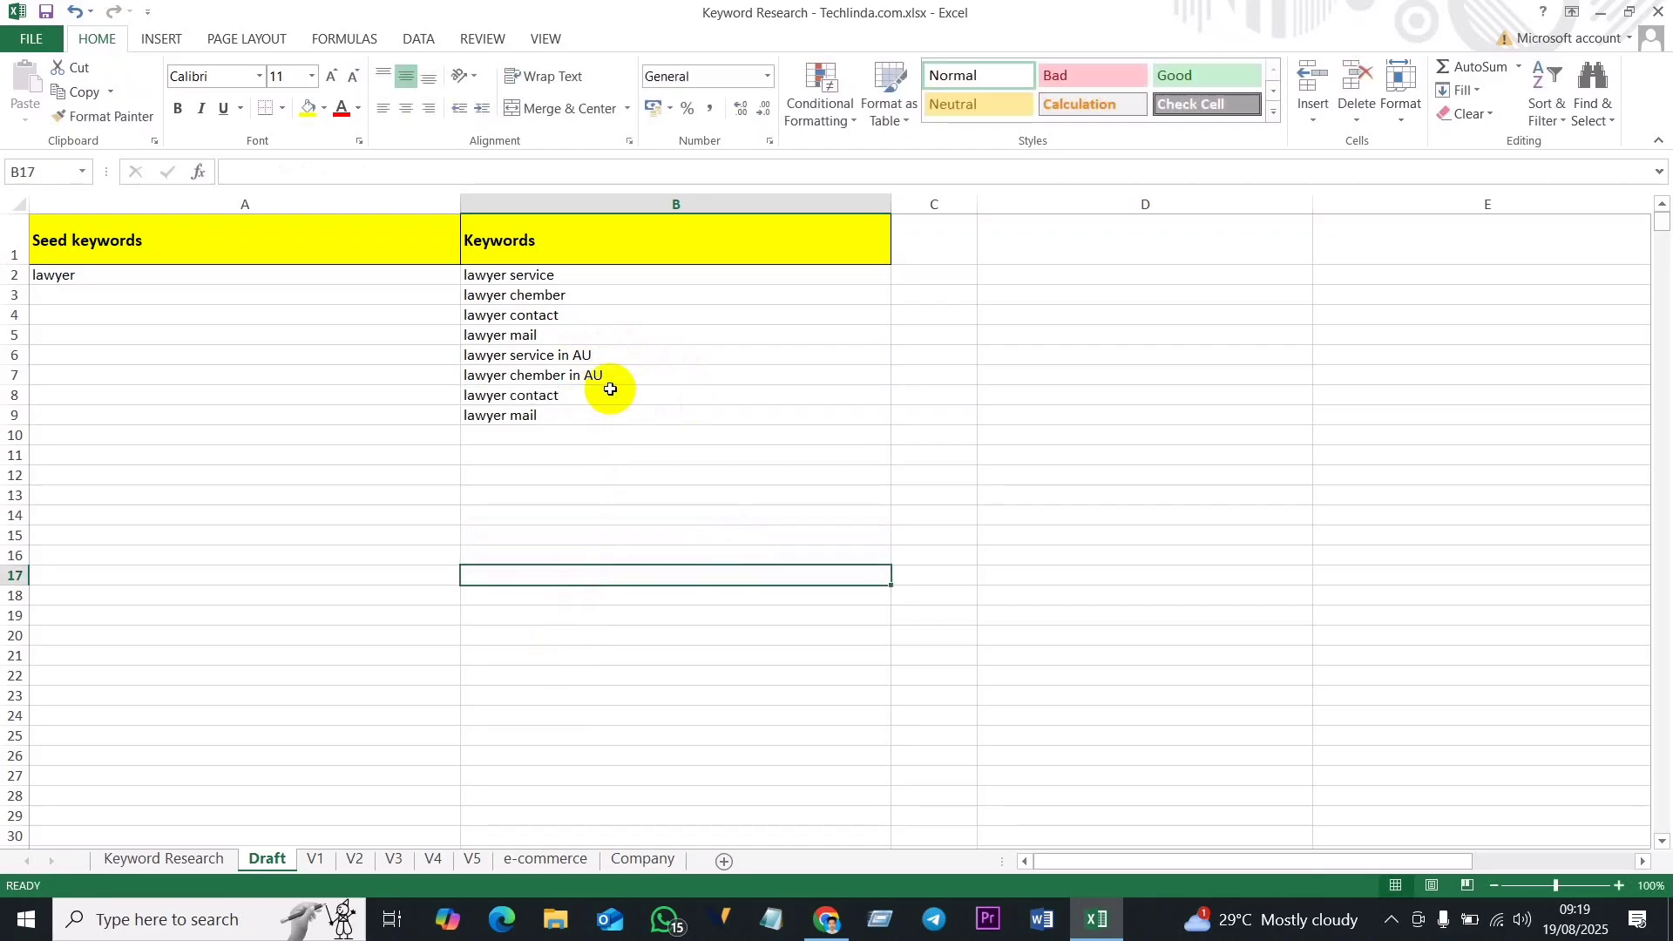
Step: Append "in AU" to the duplicated contact and mail keywords in cells B8 and B9
{"action": "double_click", "coordinate": [610, 392]}
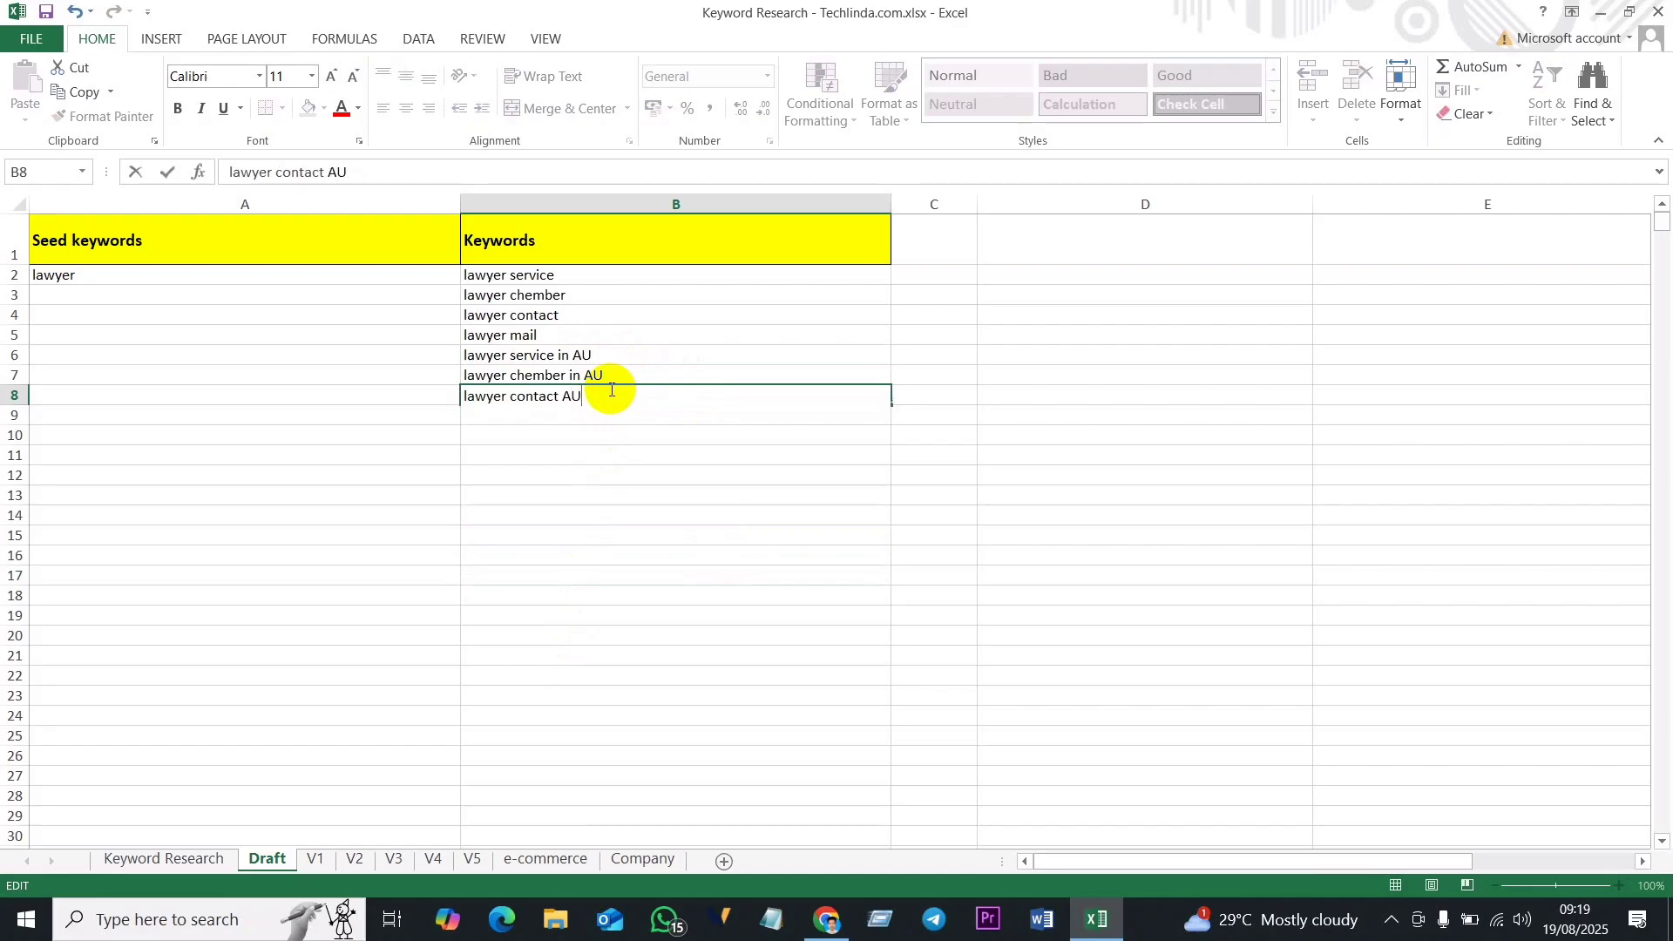
{"action": "left_click", "coordinate": [658, 498]}
{"action": "left_click", "coordinate": [578, 414]}
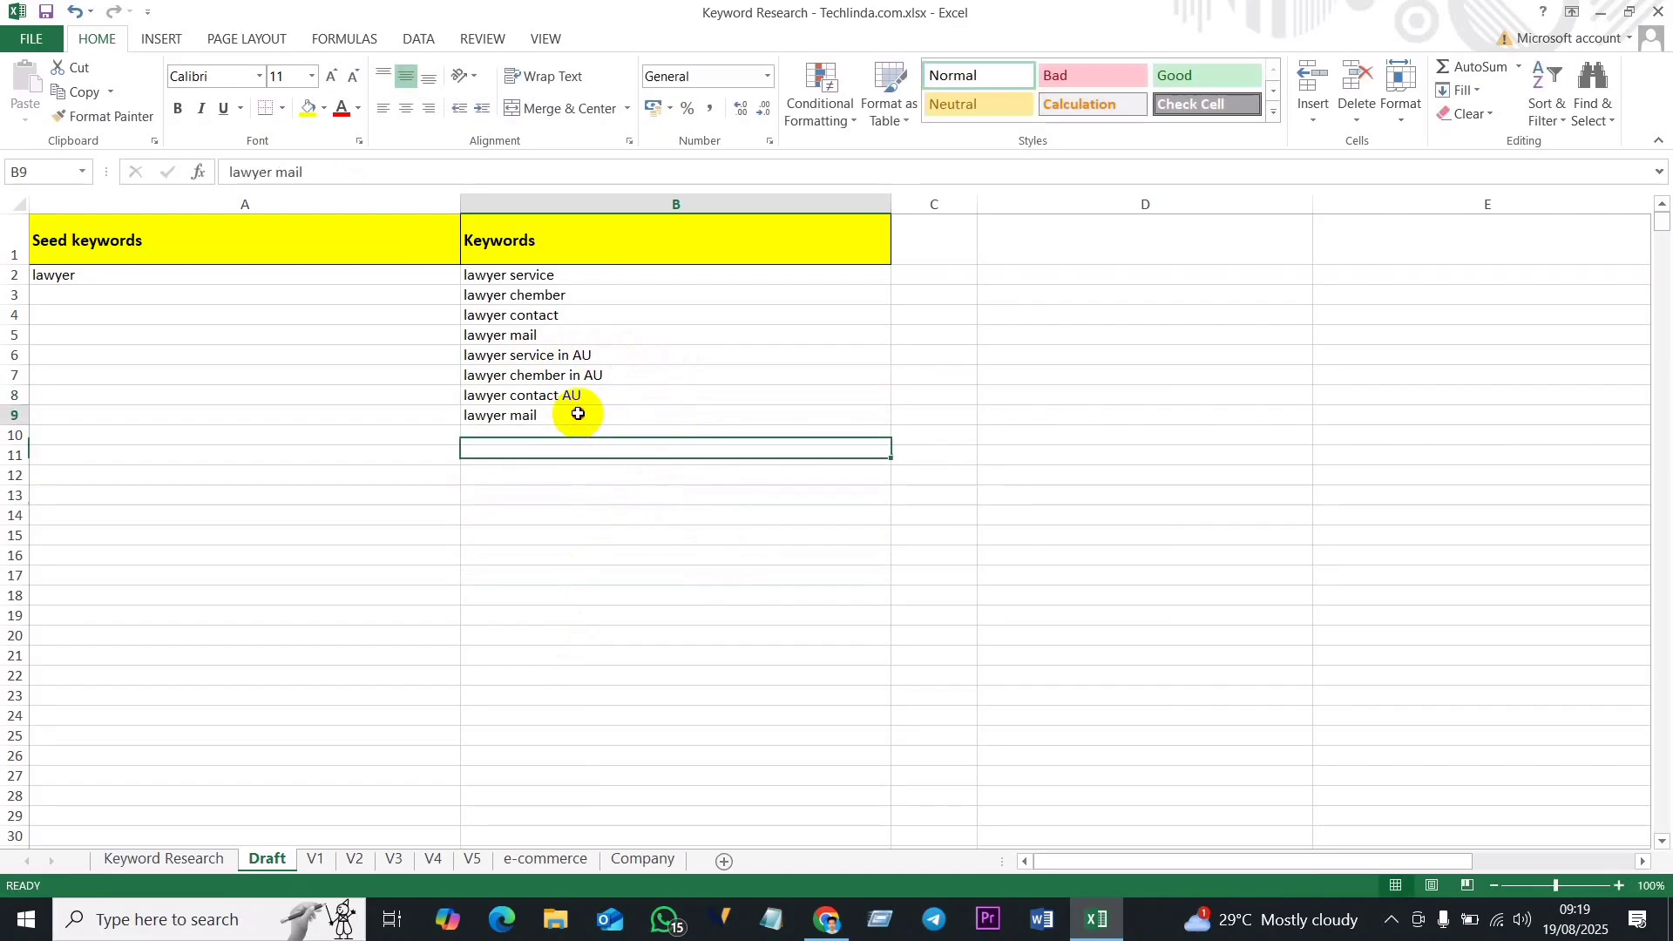
{"action": "double_click", "coordinate": [565, 399]}
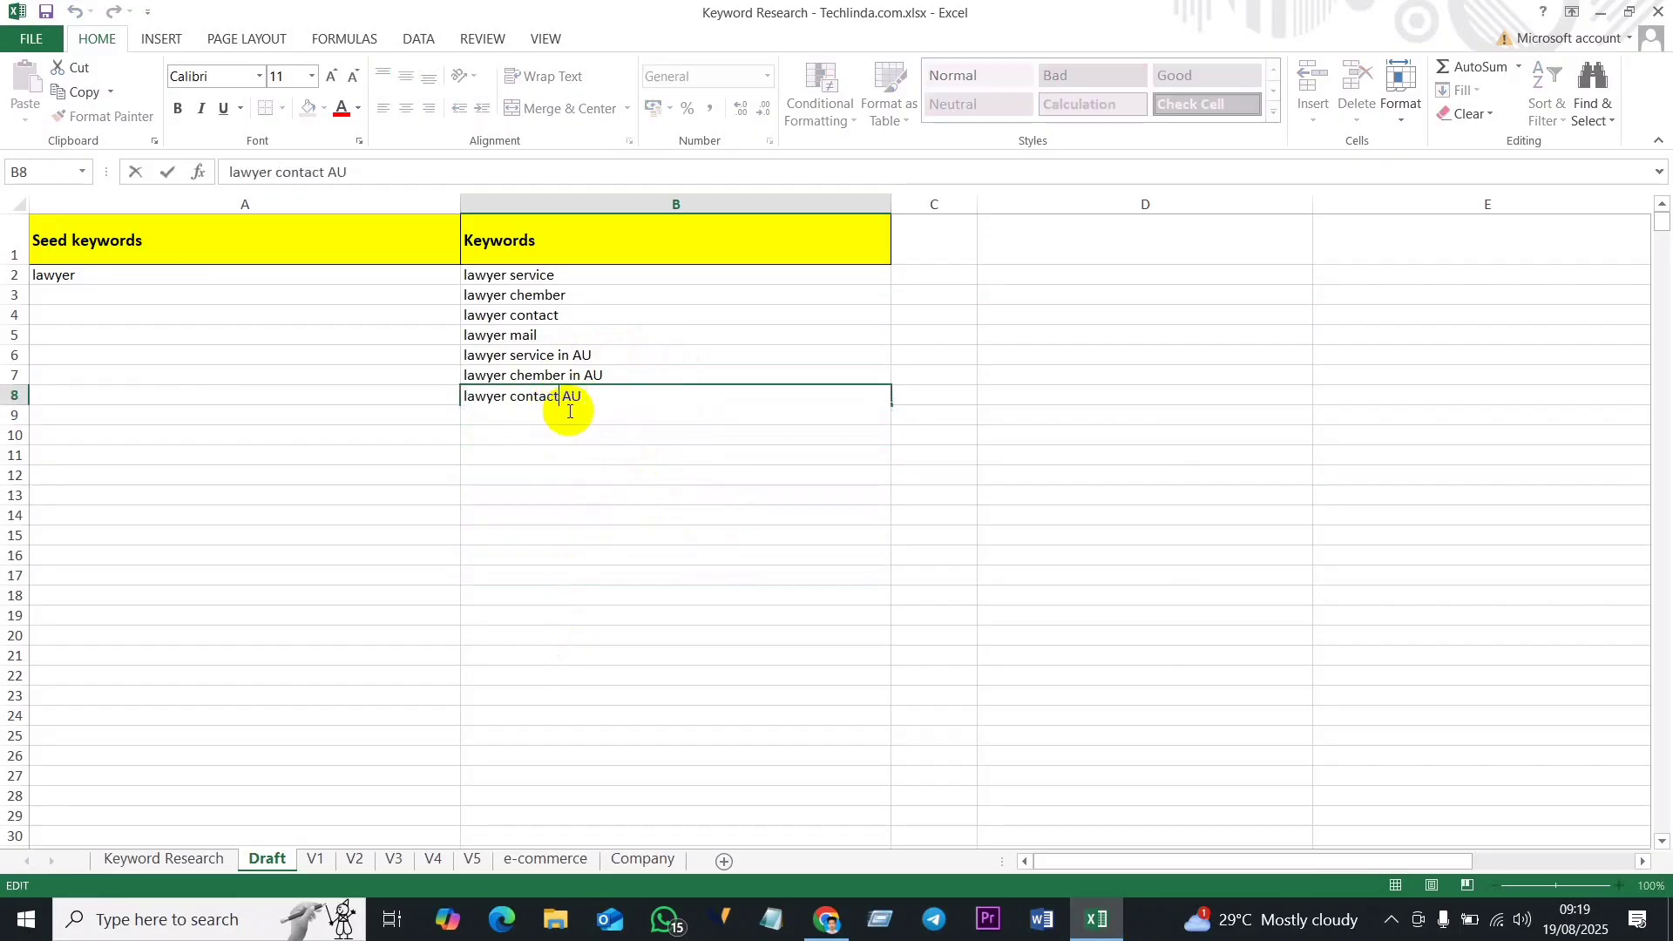
{"action": "type", "text": "in"}
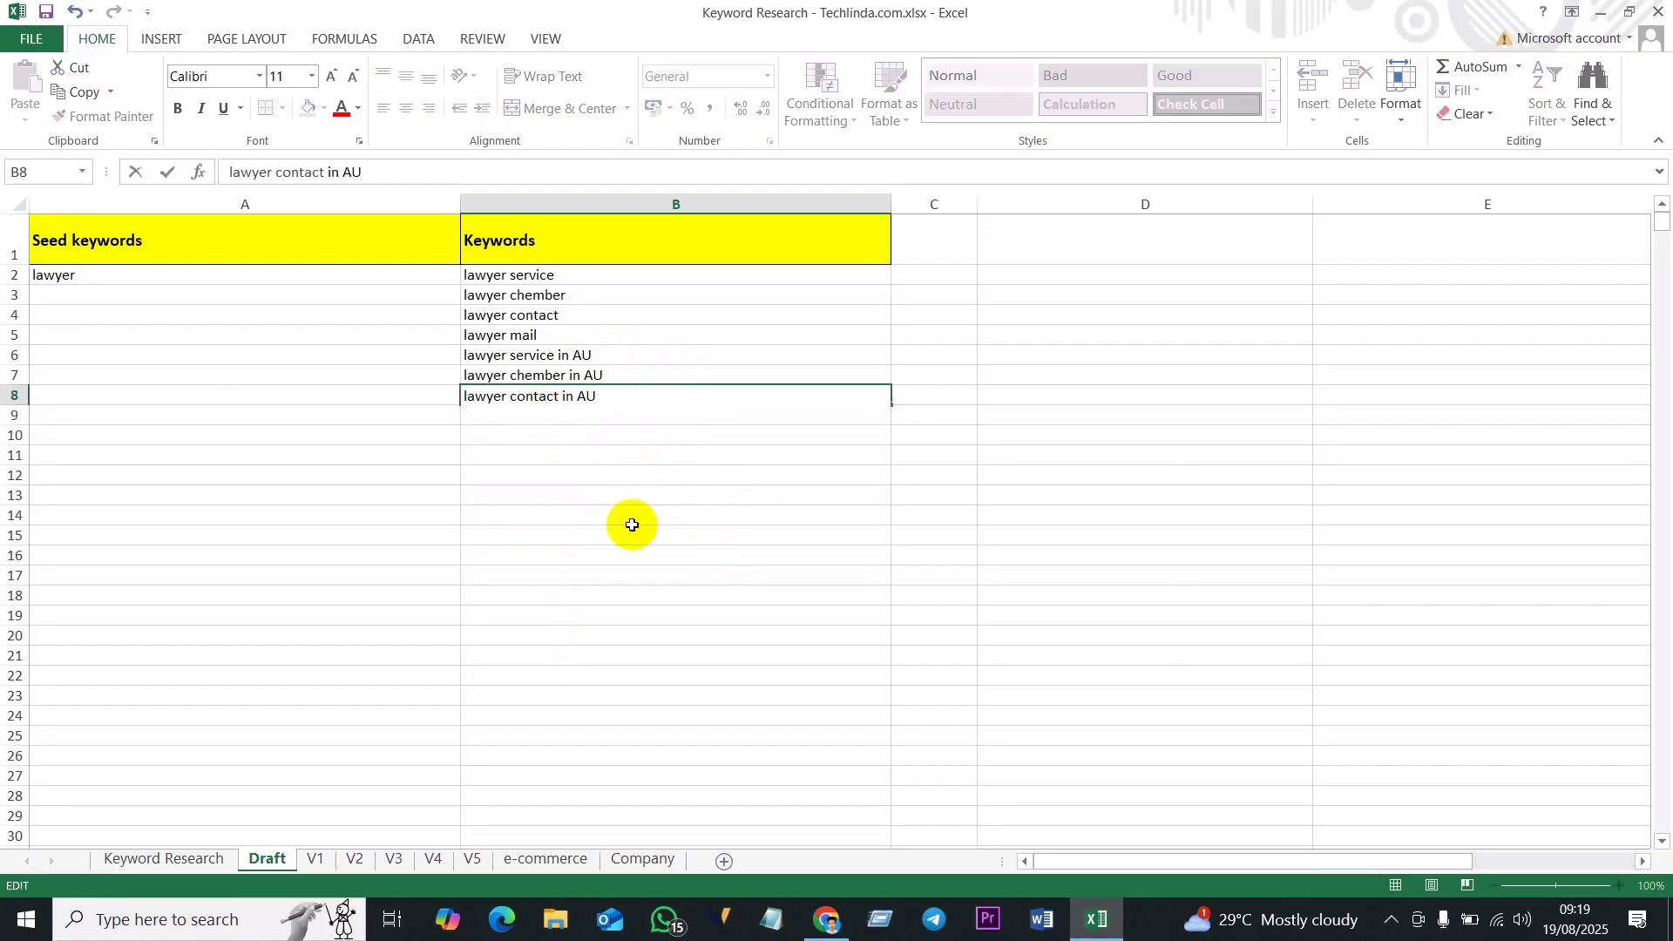
{"action": "left_click", "coordinate": [629, 521]}
{"action": "double_click", "coordinate": [597, 416]}
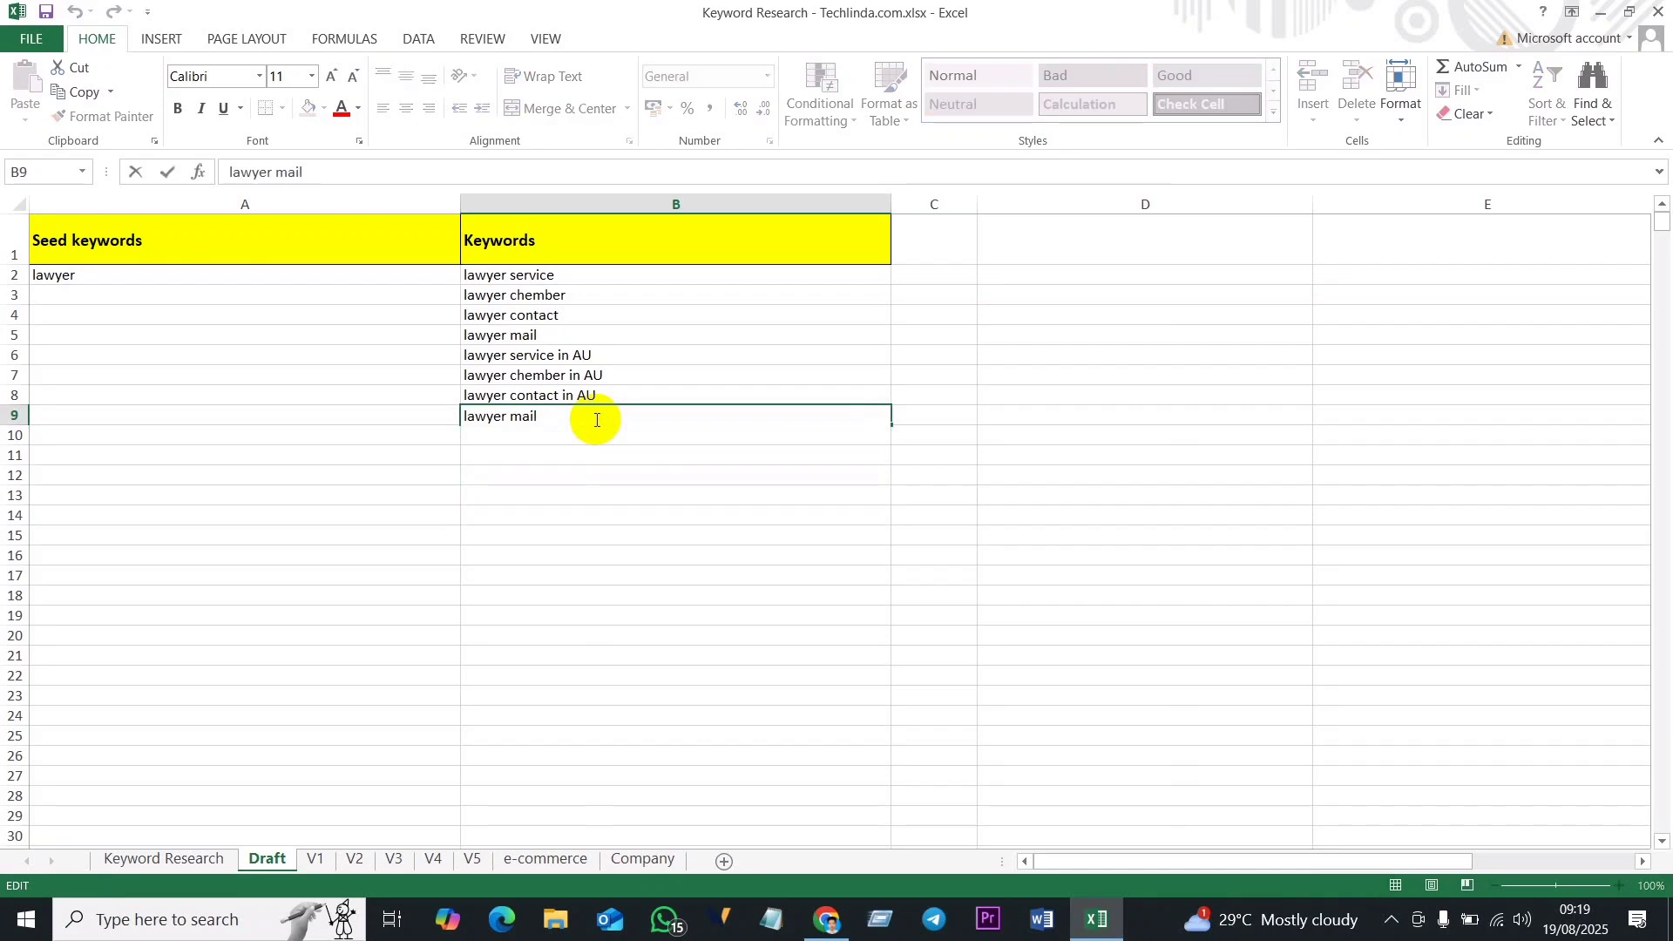
{"action": "type", "text": "in AU"}
{"action": "left_click", "coordinate": [672, 575]}
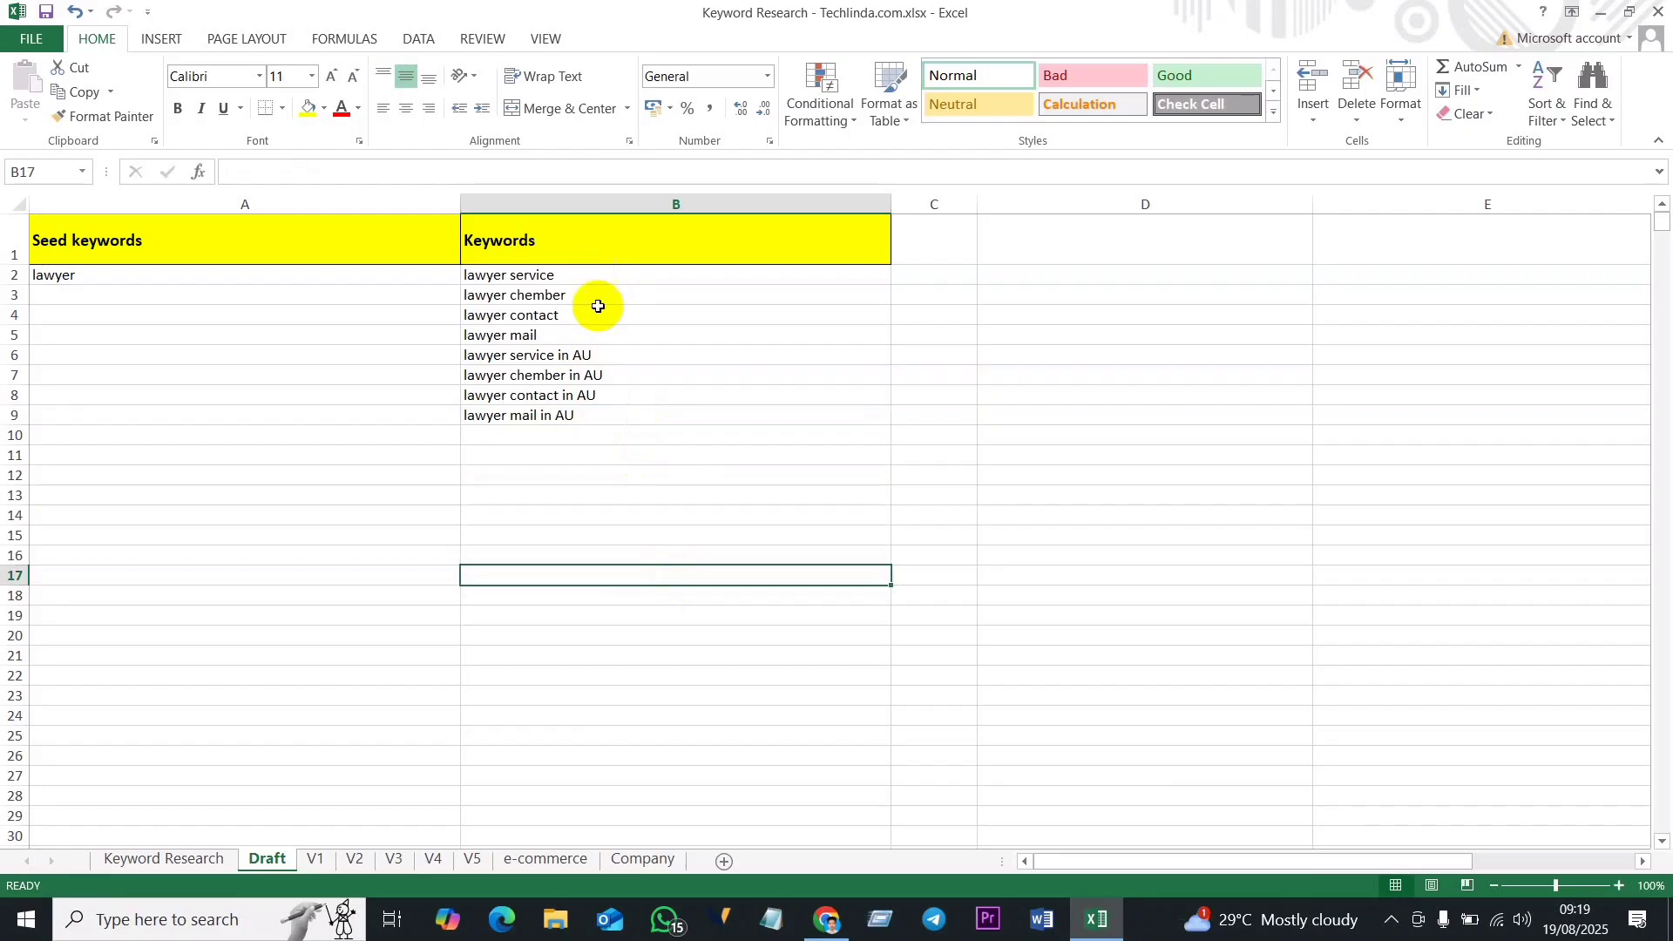
Step: Review the four keywords without a location in B2:B5 and widen column C slightly
{"action": "left_click_drag", "start_coordinate": [598, 276], "coordinate": [616, 336]}
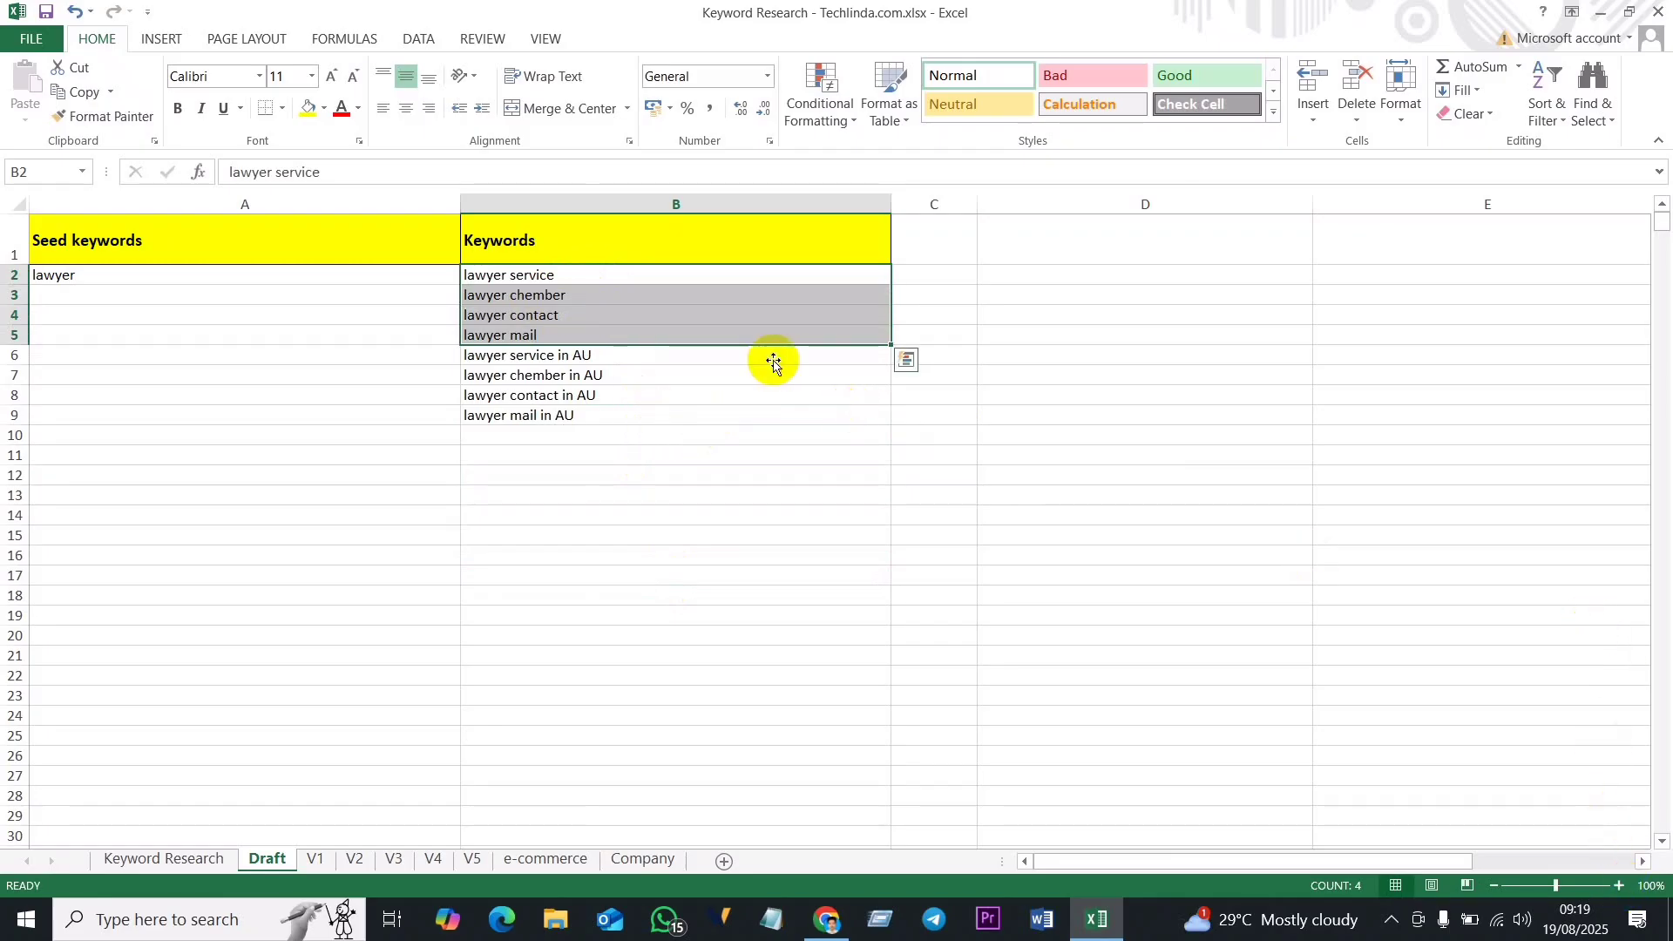
{"action": "left_click", "coordinate": [697, 442]}
{"action": "left_click_drag", "start_coordinate": [624, 273], "coordinate": [651, 336]}
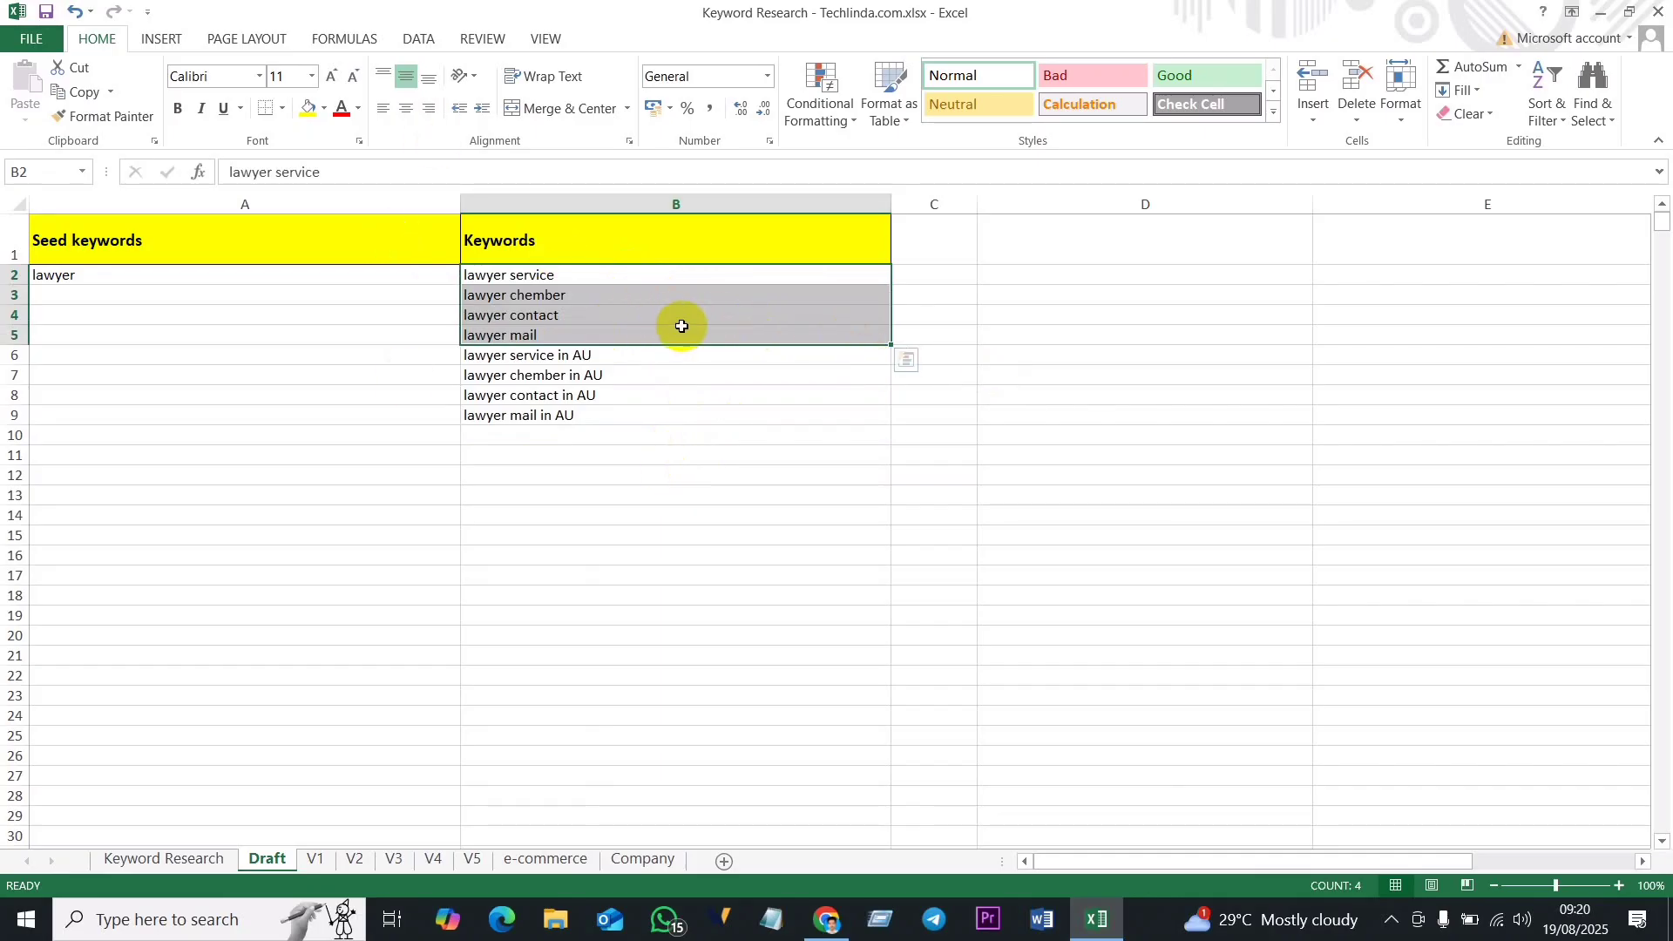
{"action": "left_click_drag", "start_coordinate": [982, 202], "coordinate": [1027, 201]}
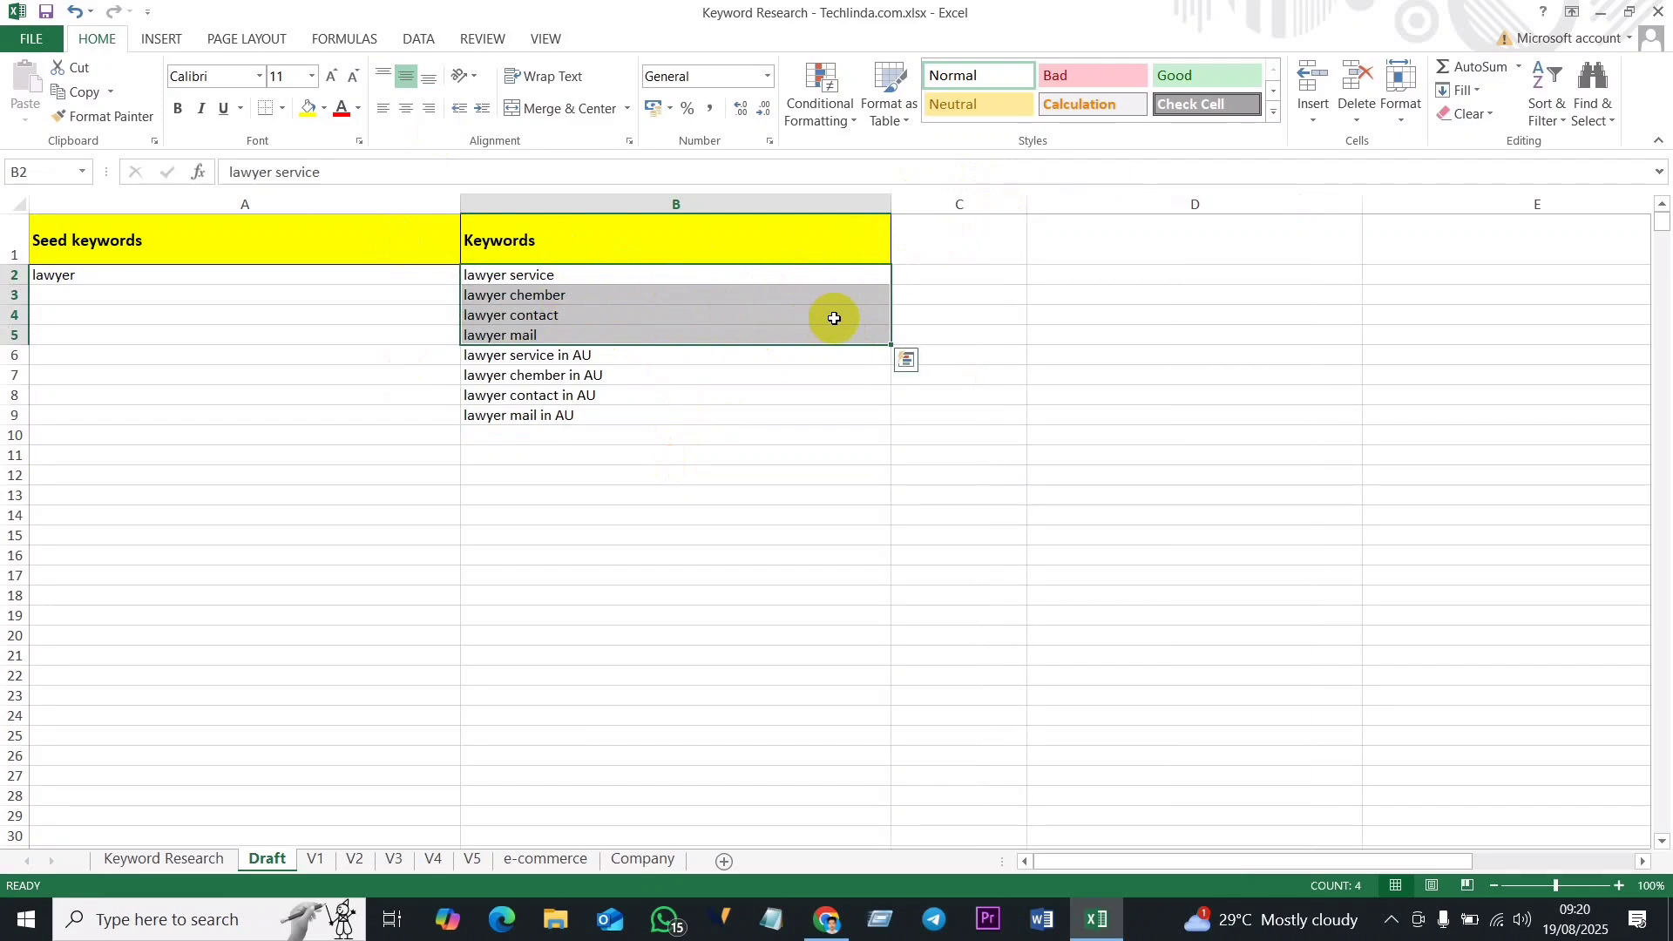
Step: Compare the general lawyer keywords in B2:B5 with the AU location keywords in B6:B9
{"action": "left_click", "coordinate": [603, 359]}
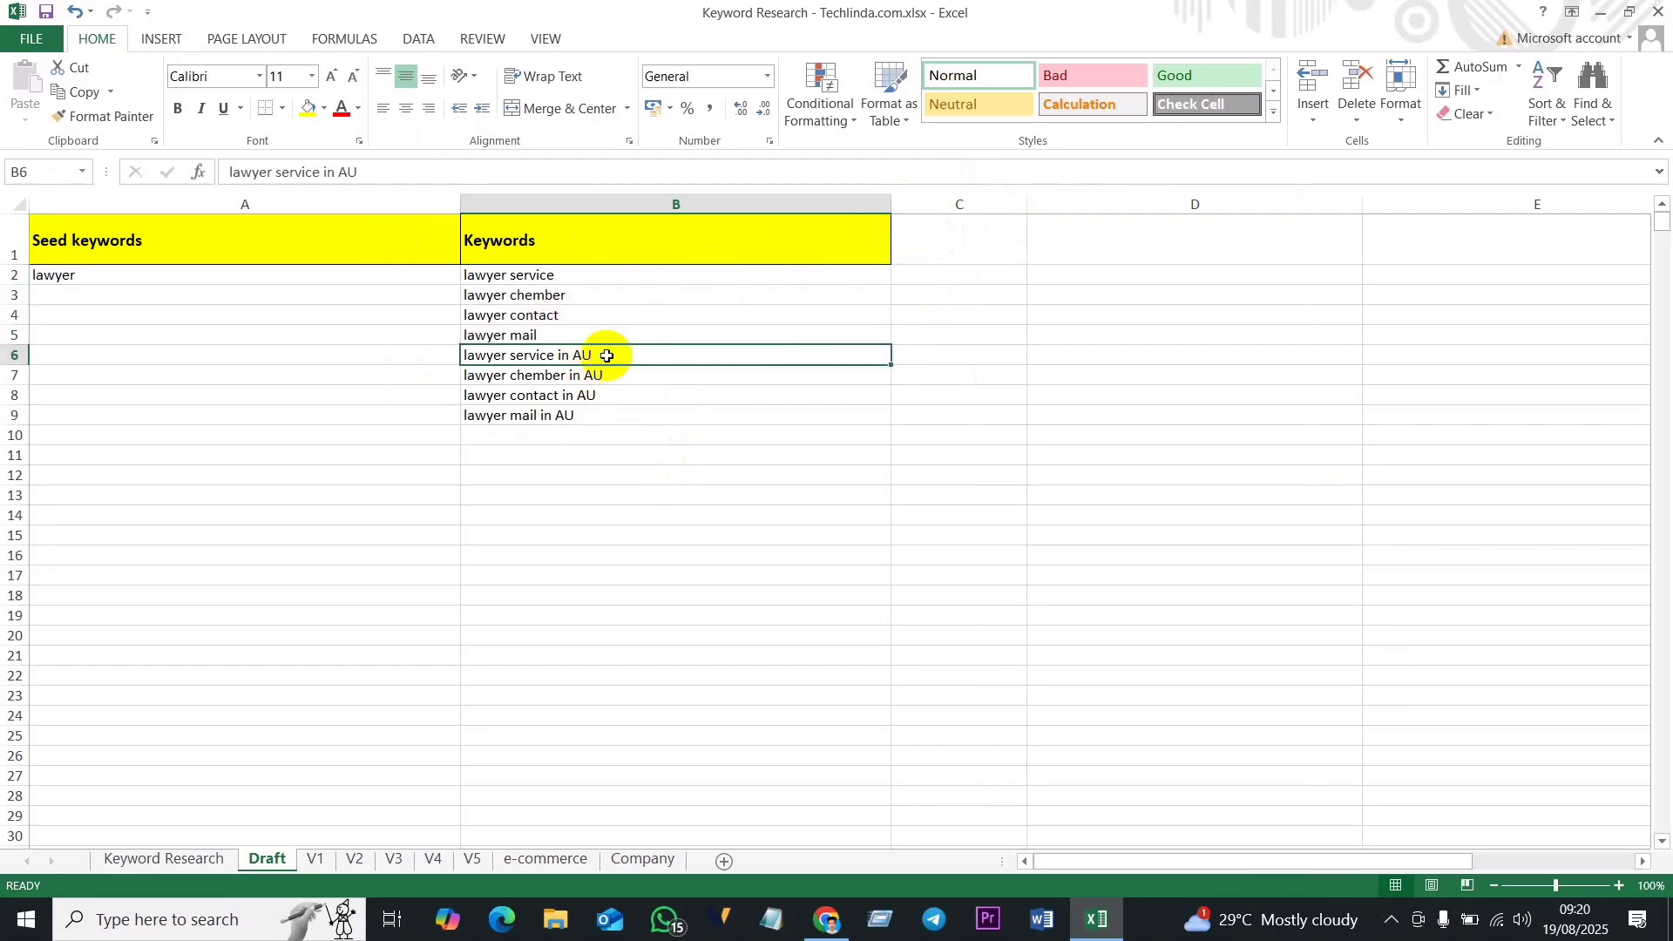
{"action": "double_click", "coordinate": [645, 274]}
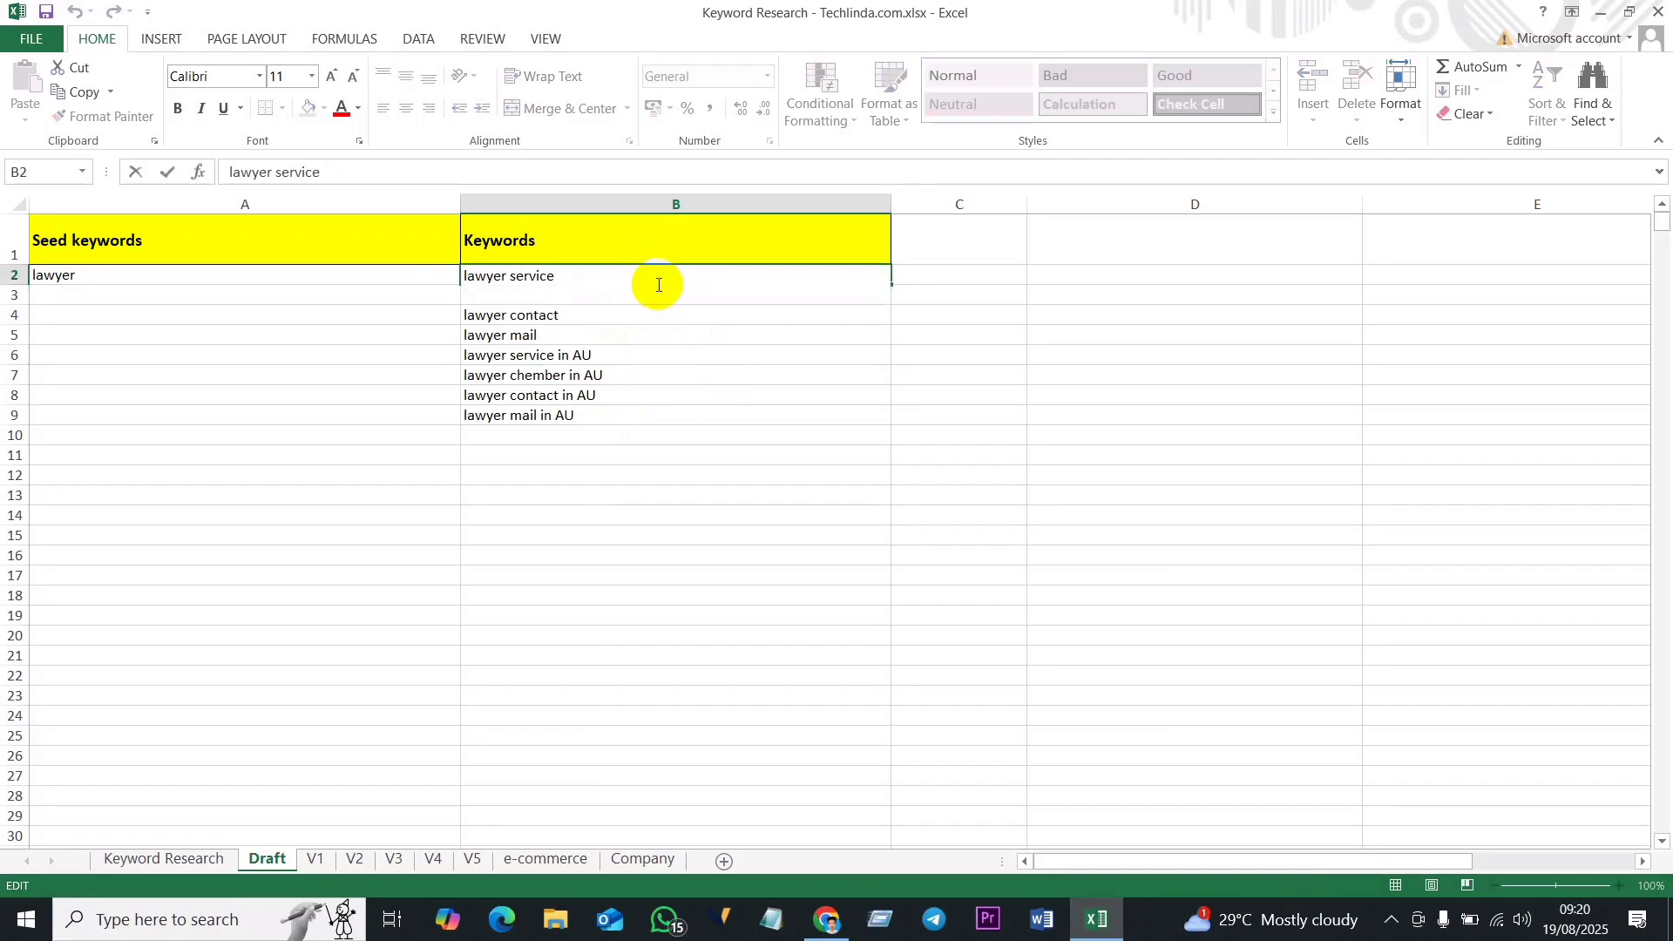
{"action": "left_click", "coordinate": [651, 449]}
{"action": "left_click", "coordinate": [583, 436]}
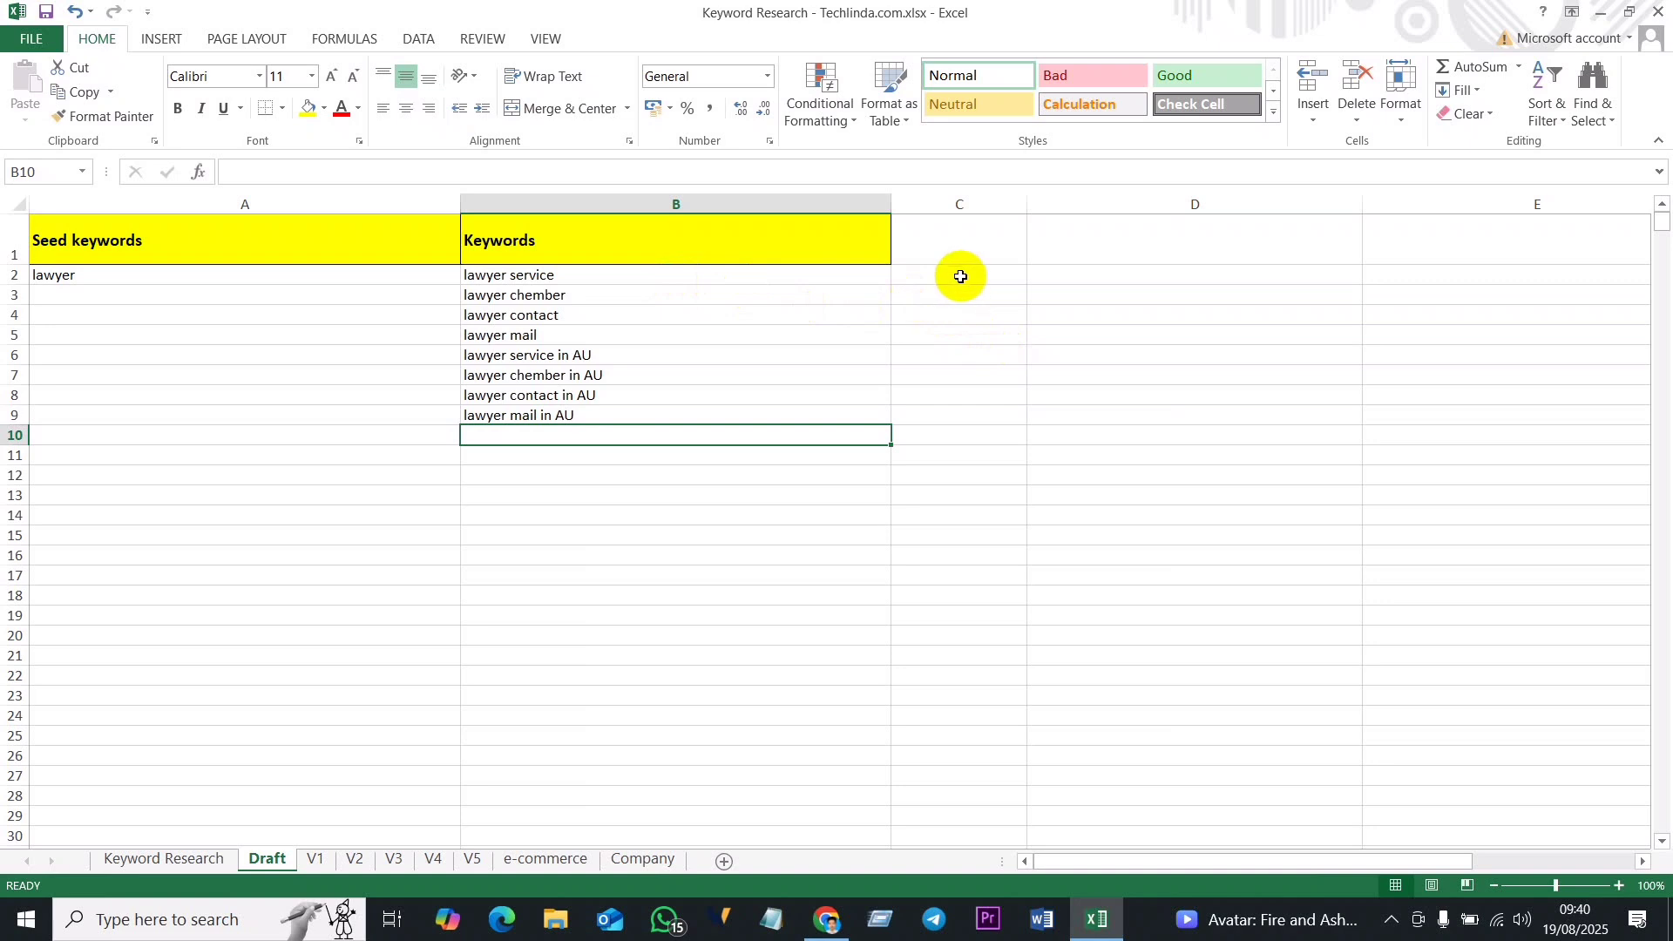
{"action": "left_click", "coordinate": [631, 270]}
{"action": "left_click_drag", "start_coordinate": [631, 270], "coordinate": [672, 412]}
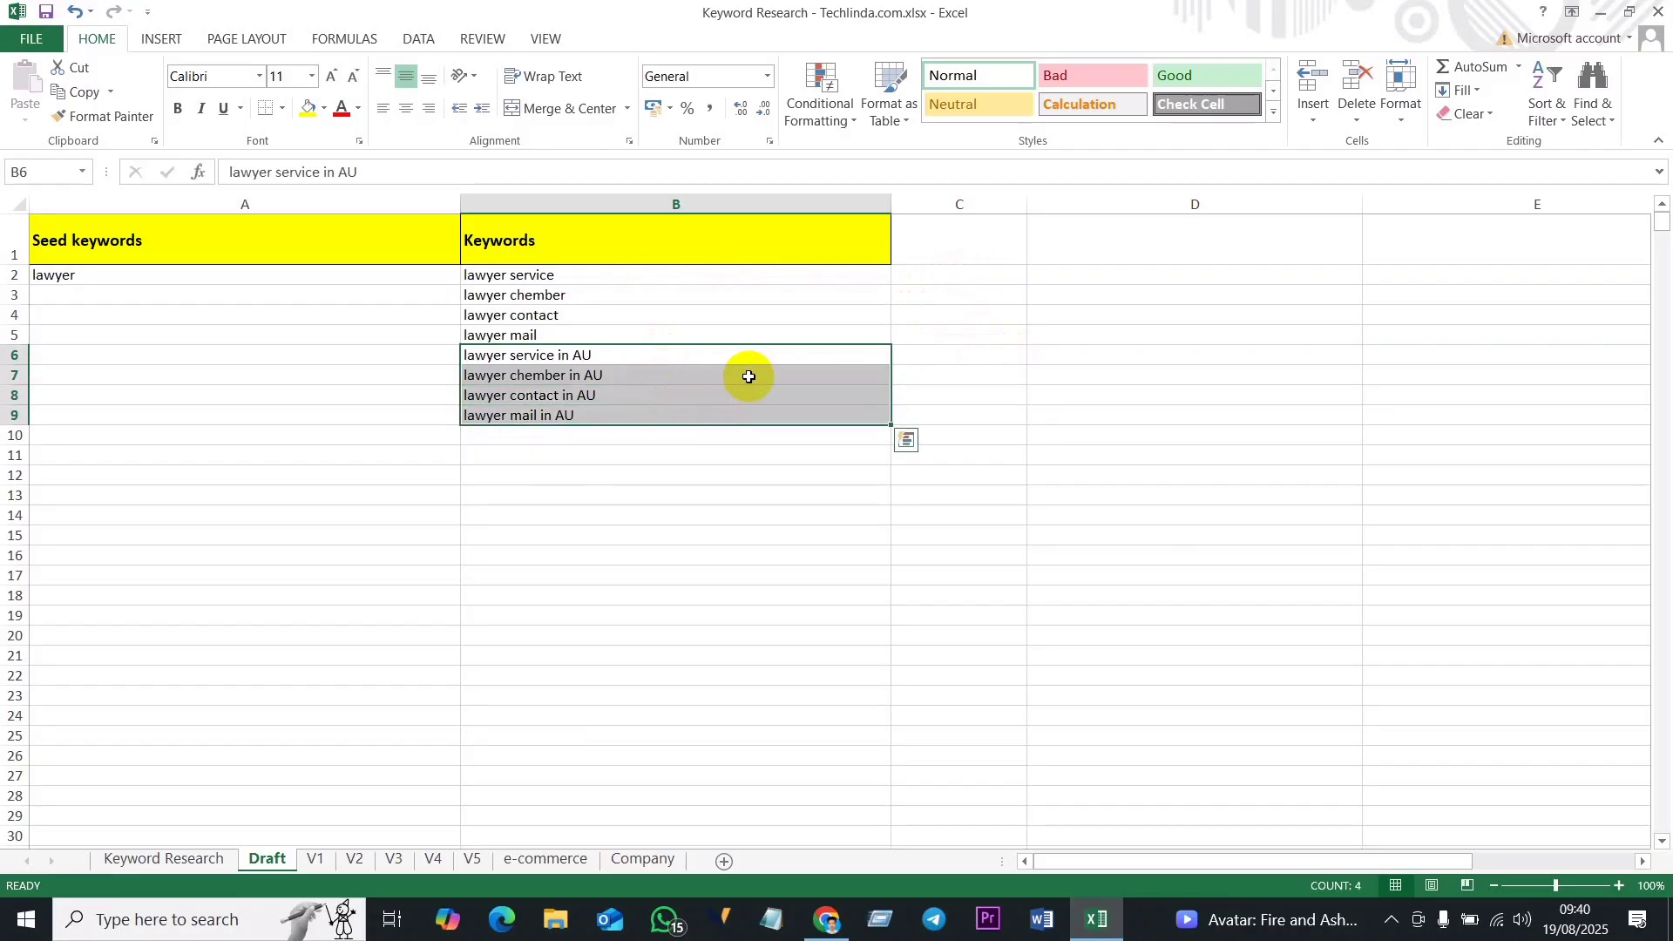
Step: Examine the general keywords in B2:B5 and the empty cells B10:B13 available below the AU keywords
{"action": "left_click", "coordinate": [686, 279]}
{"action": "left_click_drag", "start_coordinate": [688, 284], "coordinate": [695, 327]}
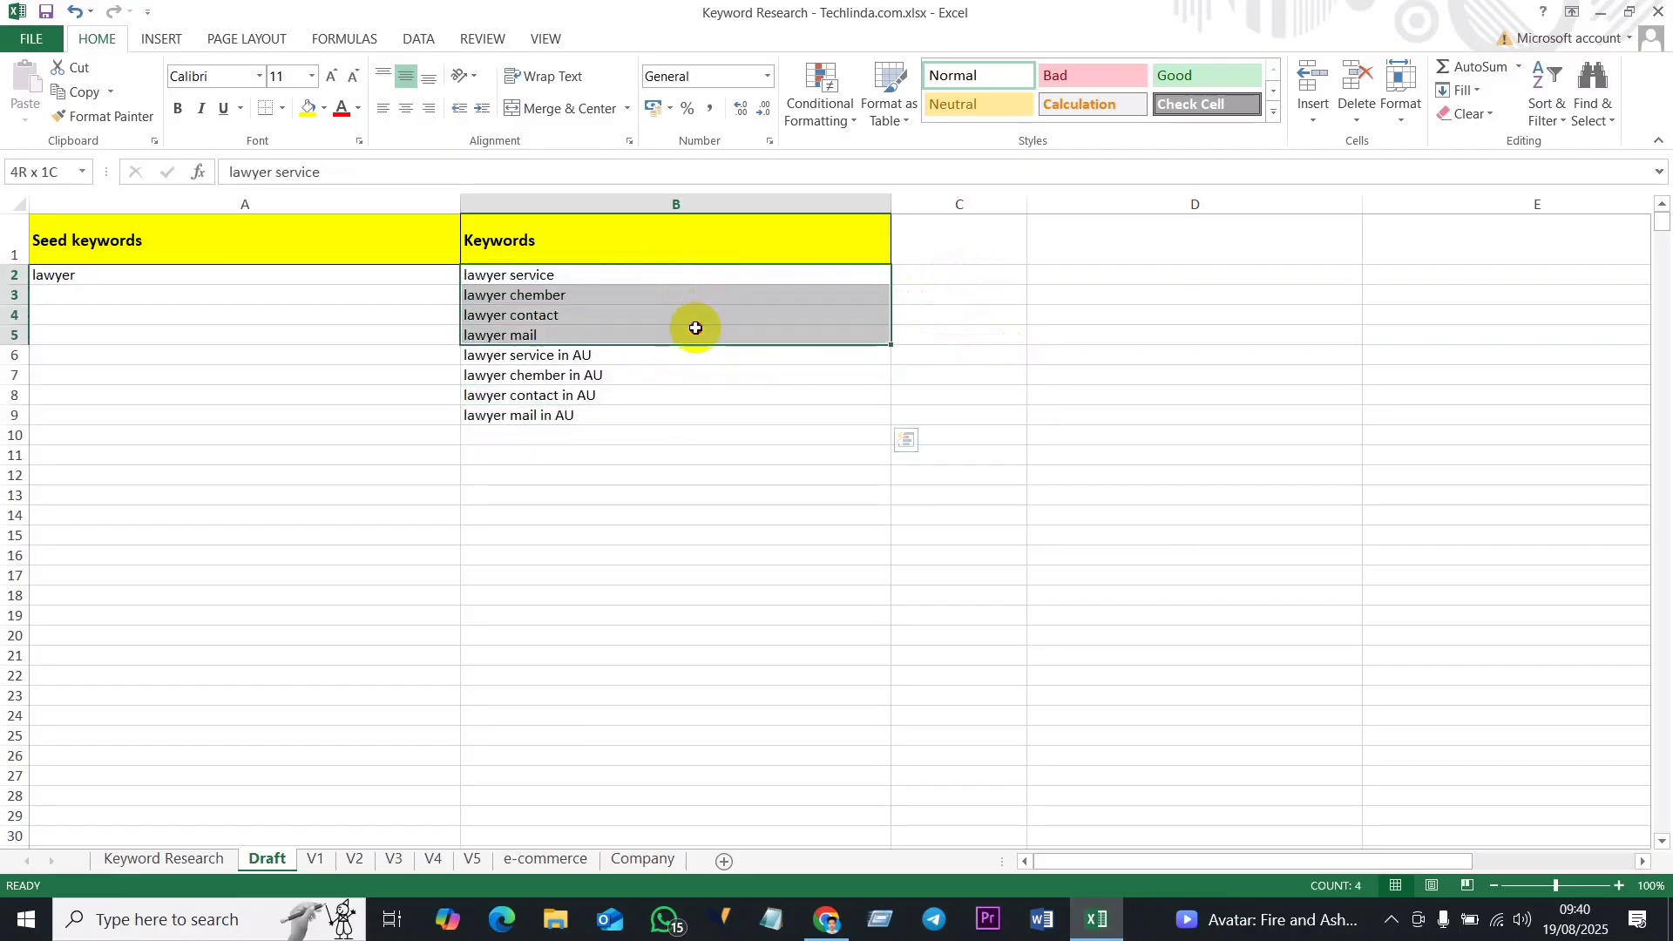
{"action": "left_click", "coordinate": [949, 276]}
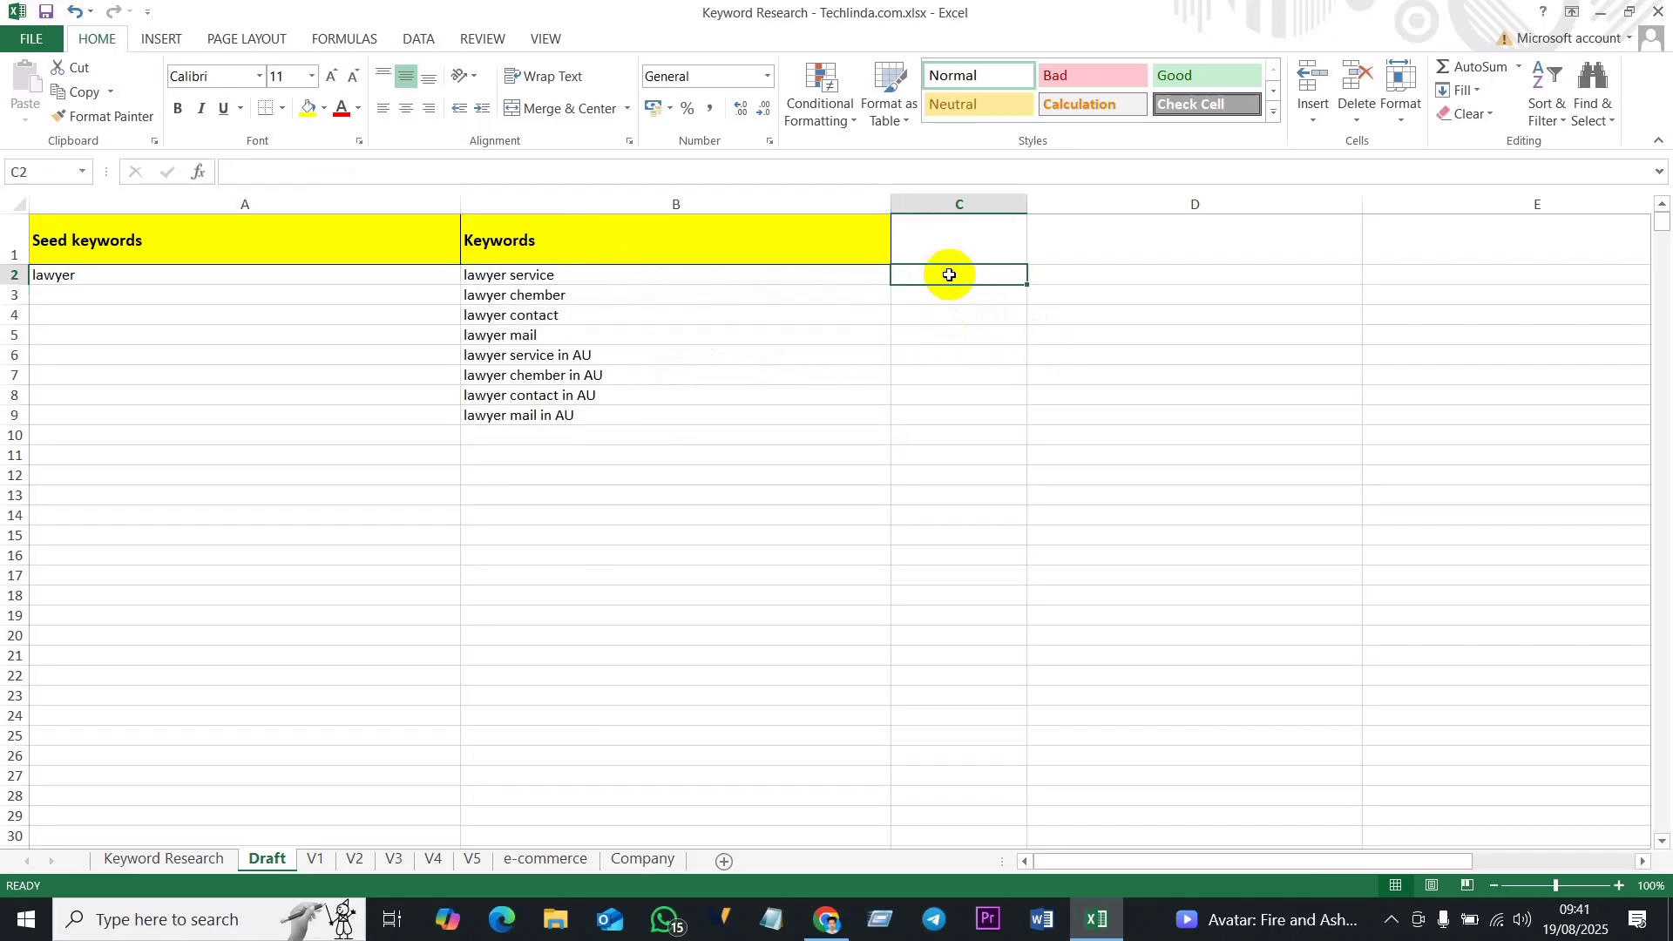
{"action": "double_click", "coordinate": [628, 278]}
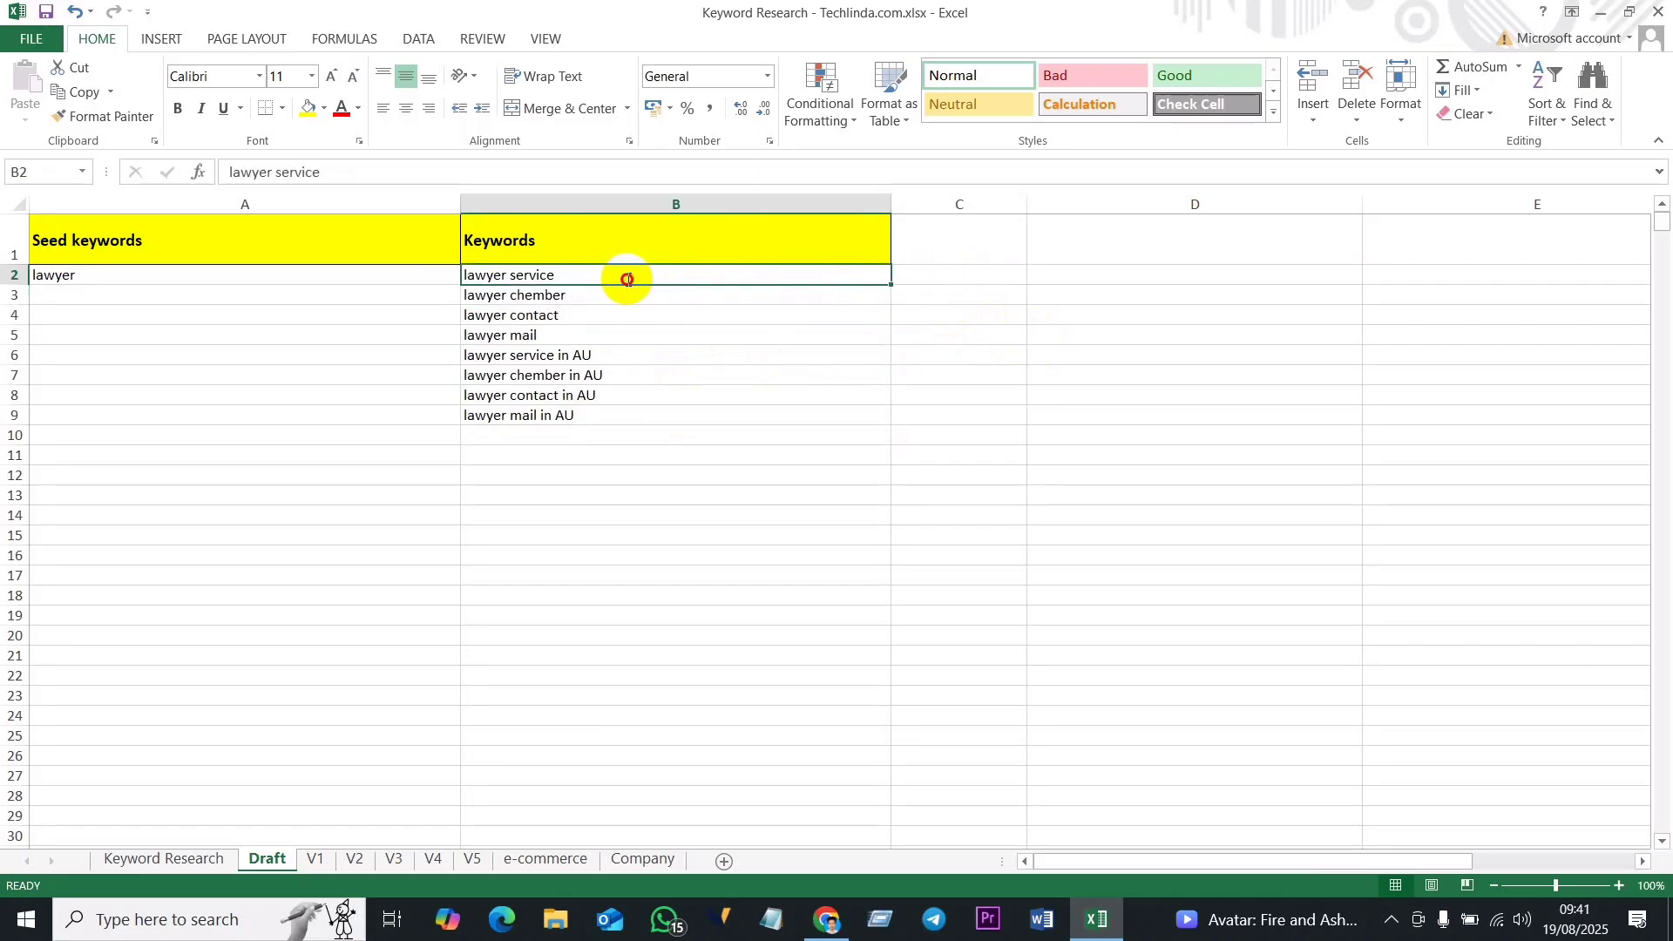
{"action": "left_click", "coordinate": [718, 555]}
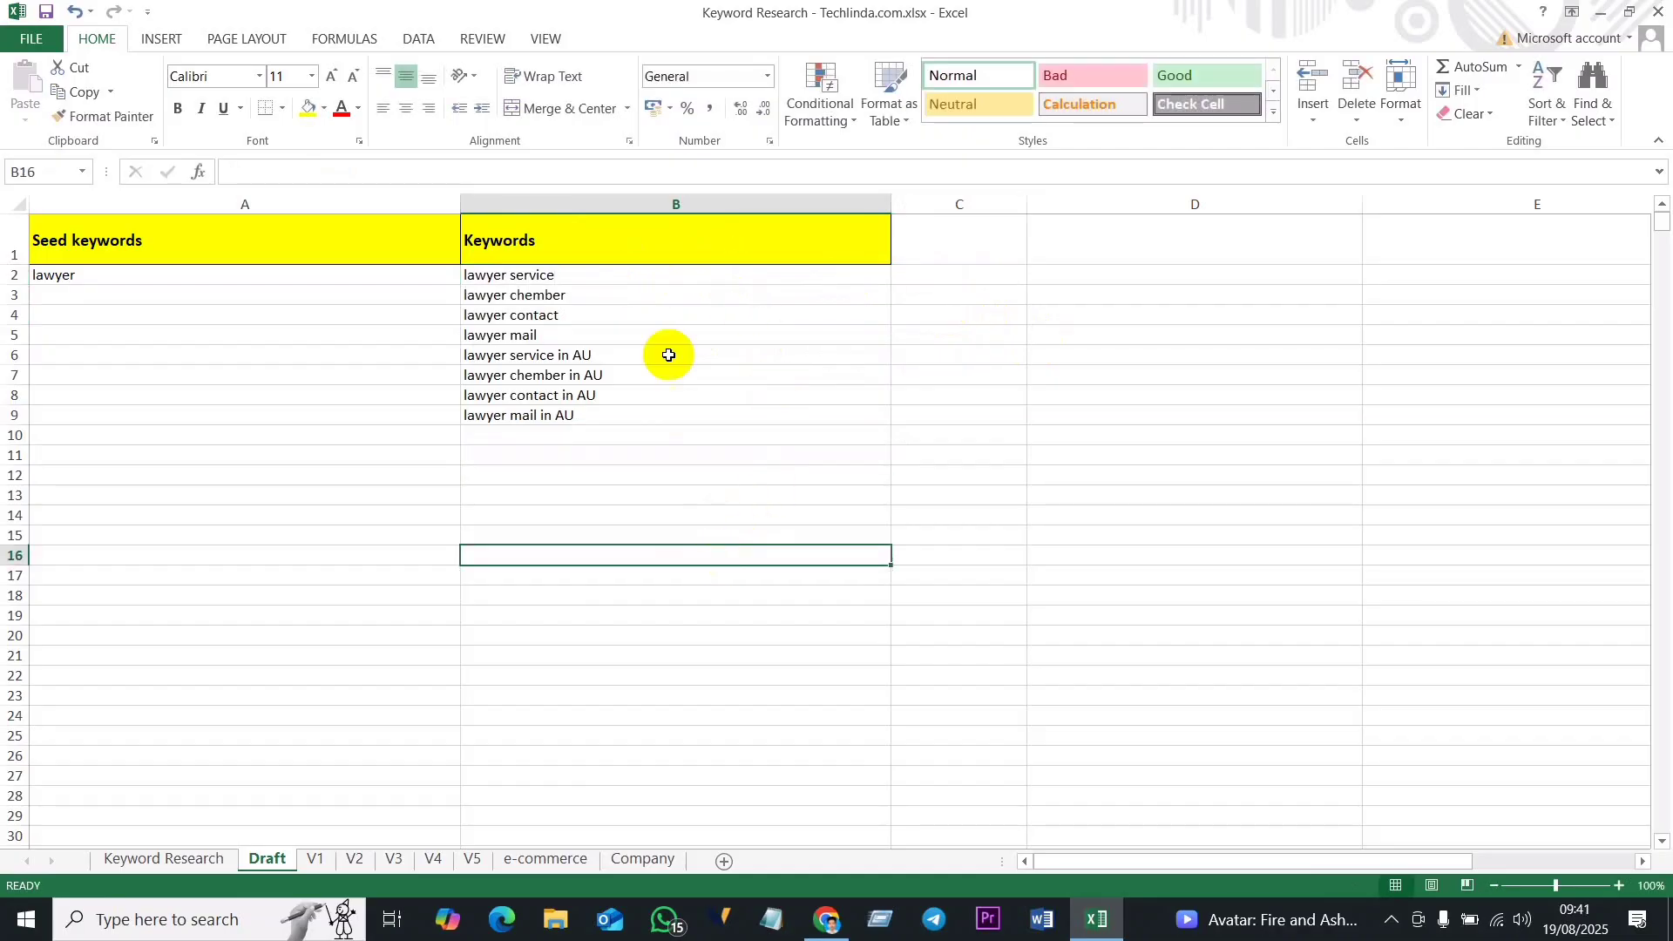
{"action": "left_click", "coordinate": [618, 273]}
{"action": "left_click_drag", "start_coordinate": [617, 273], "coordinate": [624, 332]}
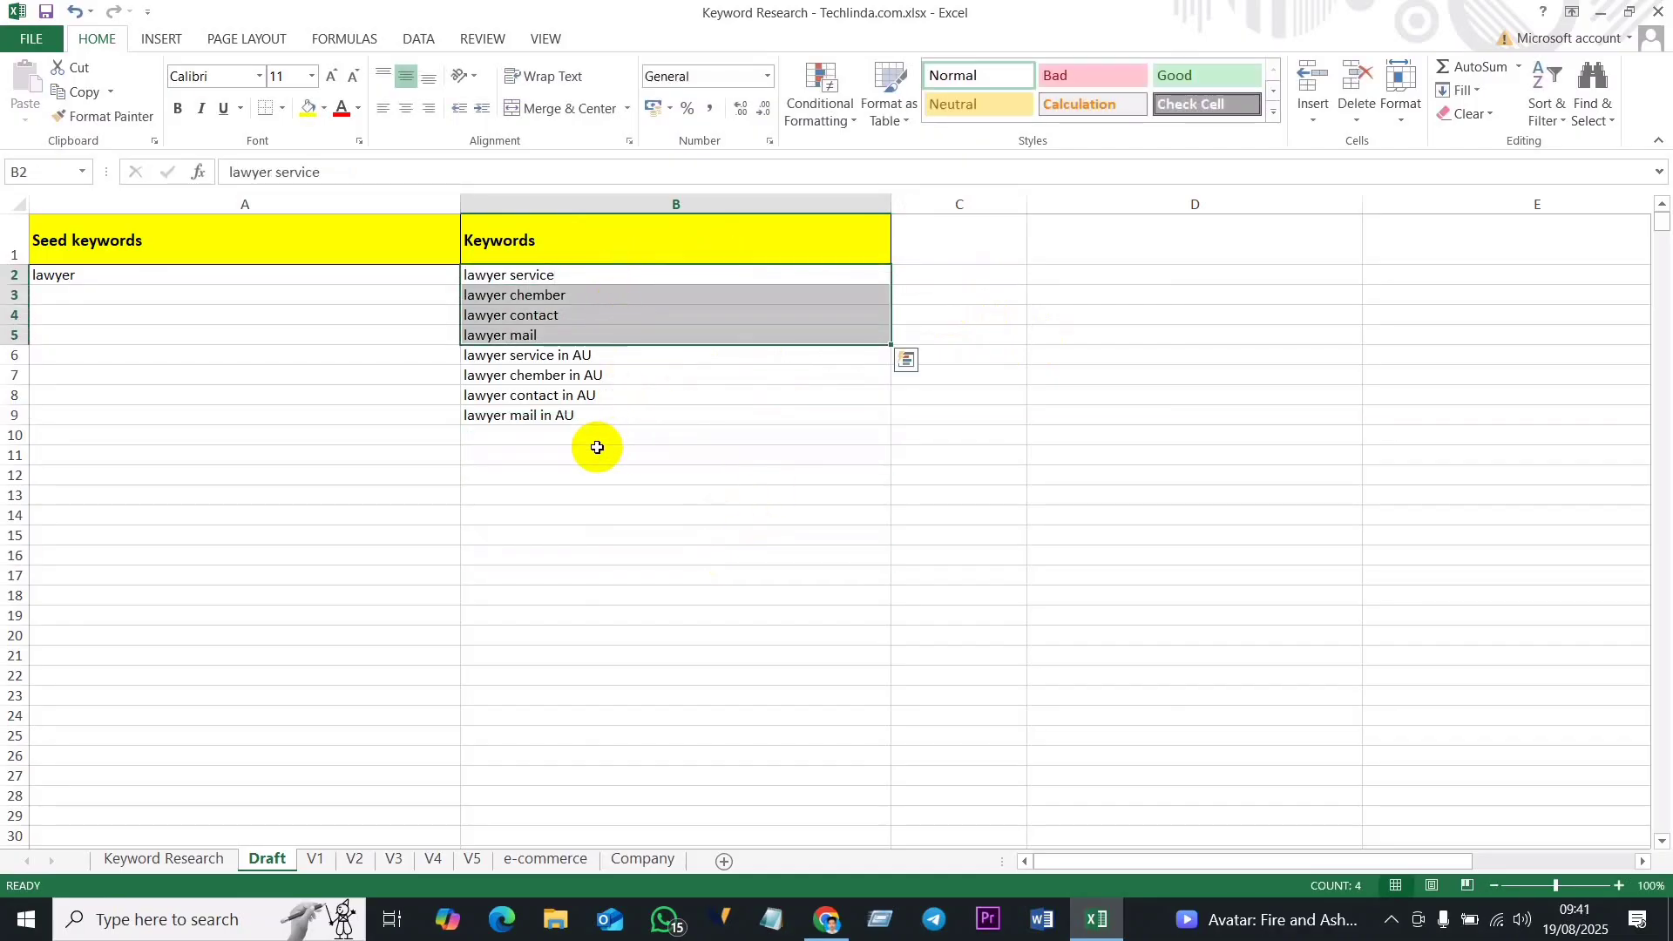
{"action": "left_click_drag", "start_coordinate": [565, 435], "coordinate": [567, 501]}
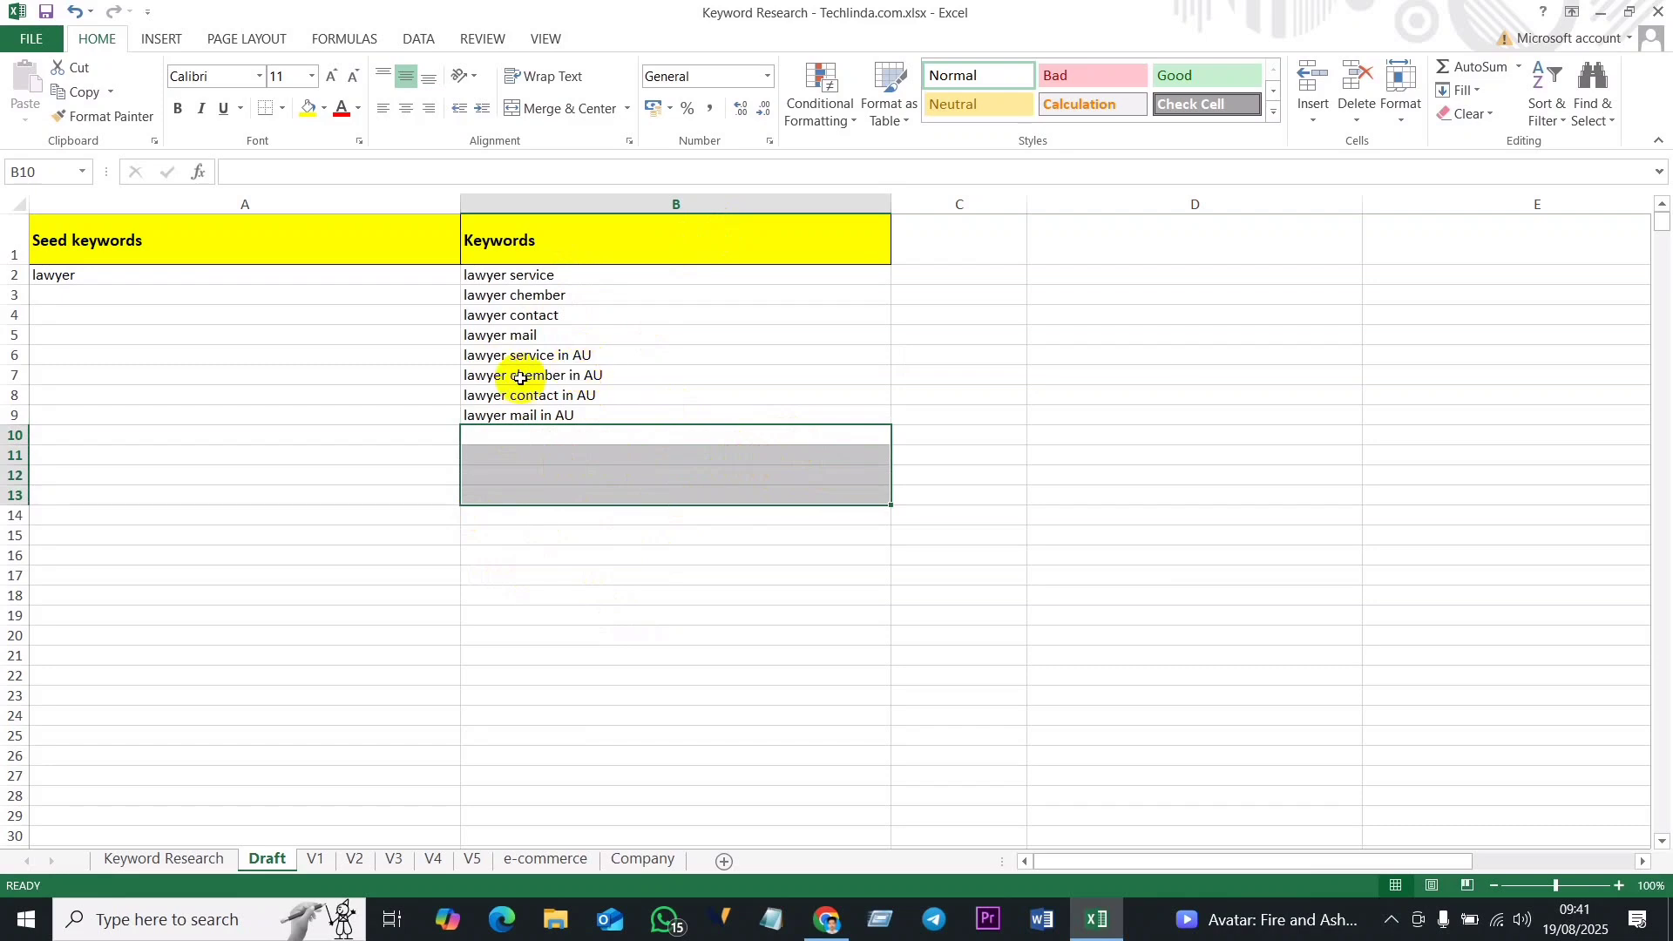
{"action": "left_click", "coordinate": [598, 518]}
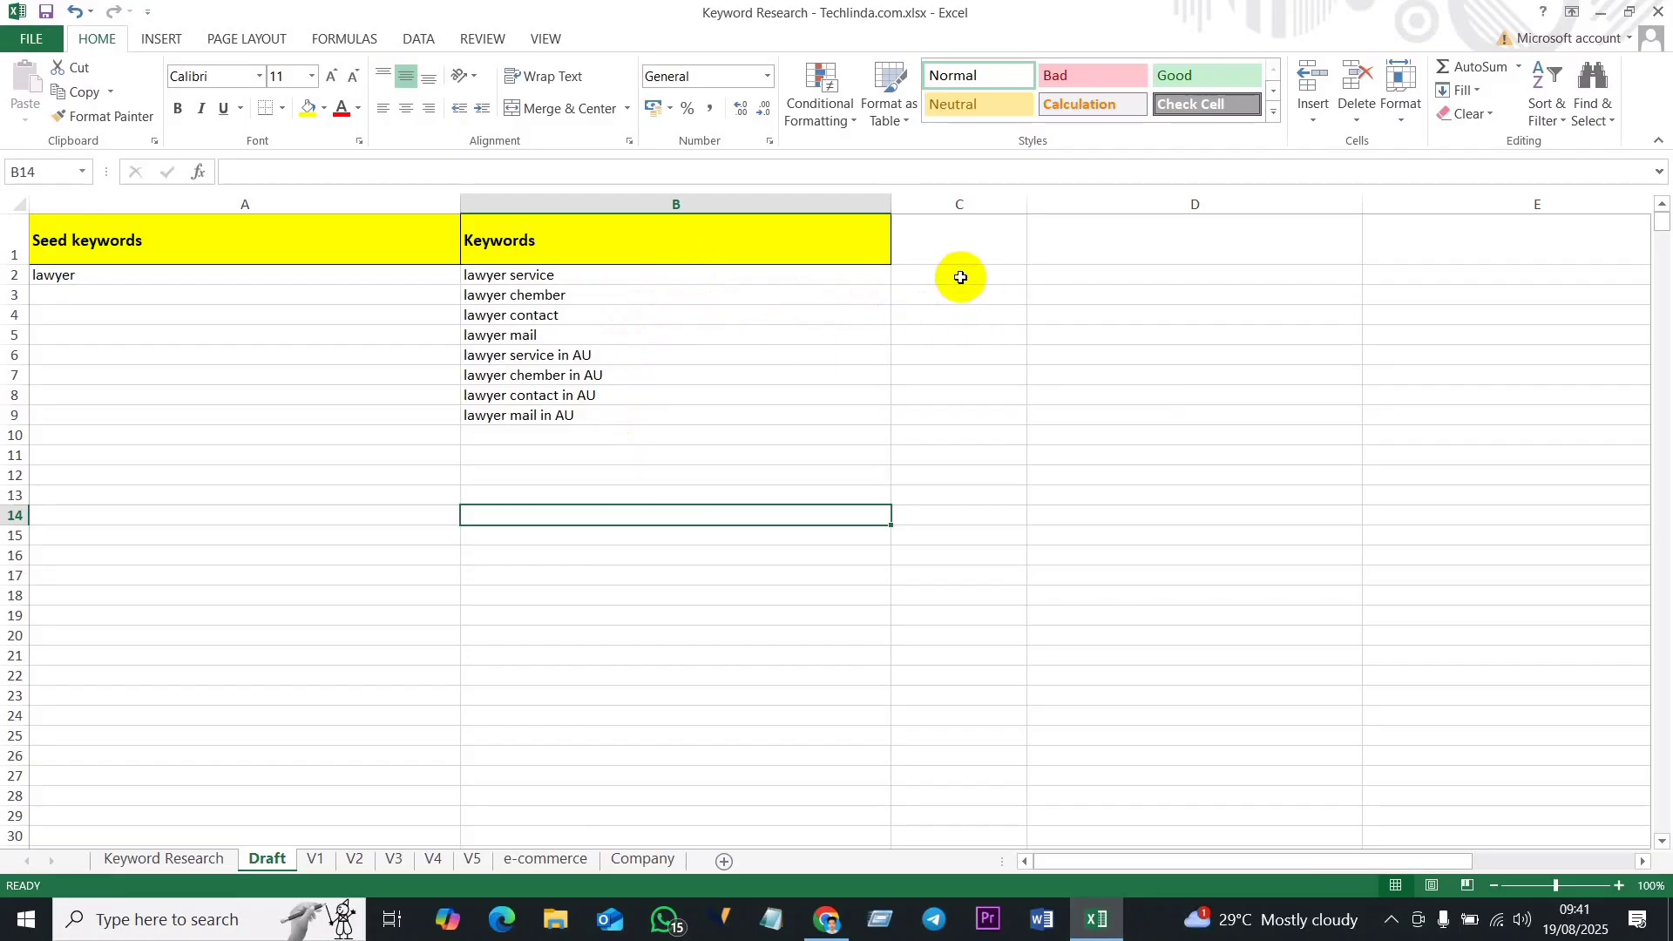
Step: Enter "near me" in cell C2 beside the "lawyer service" keyword
{"action": "double_click", "coordinate": [590, 274]}
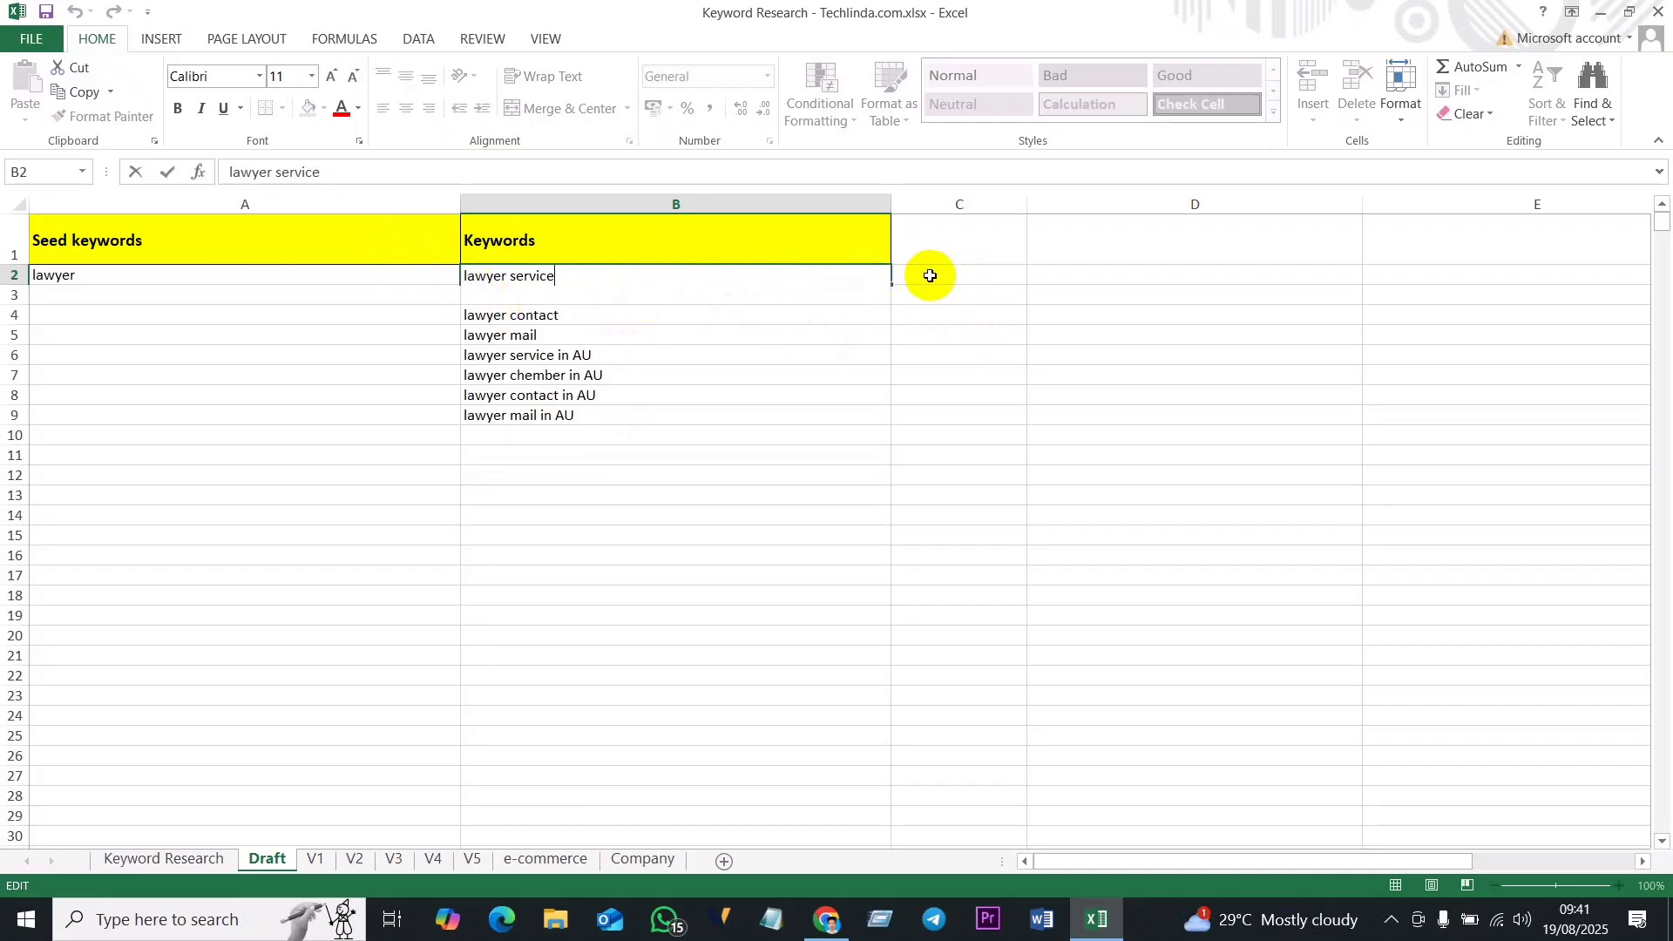
{"action": "left_click", "coordinate": [973, 272]}
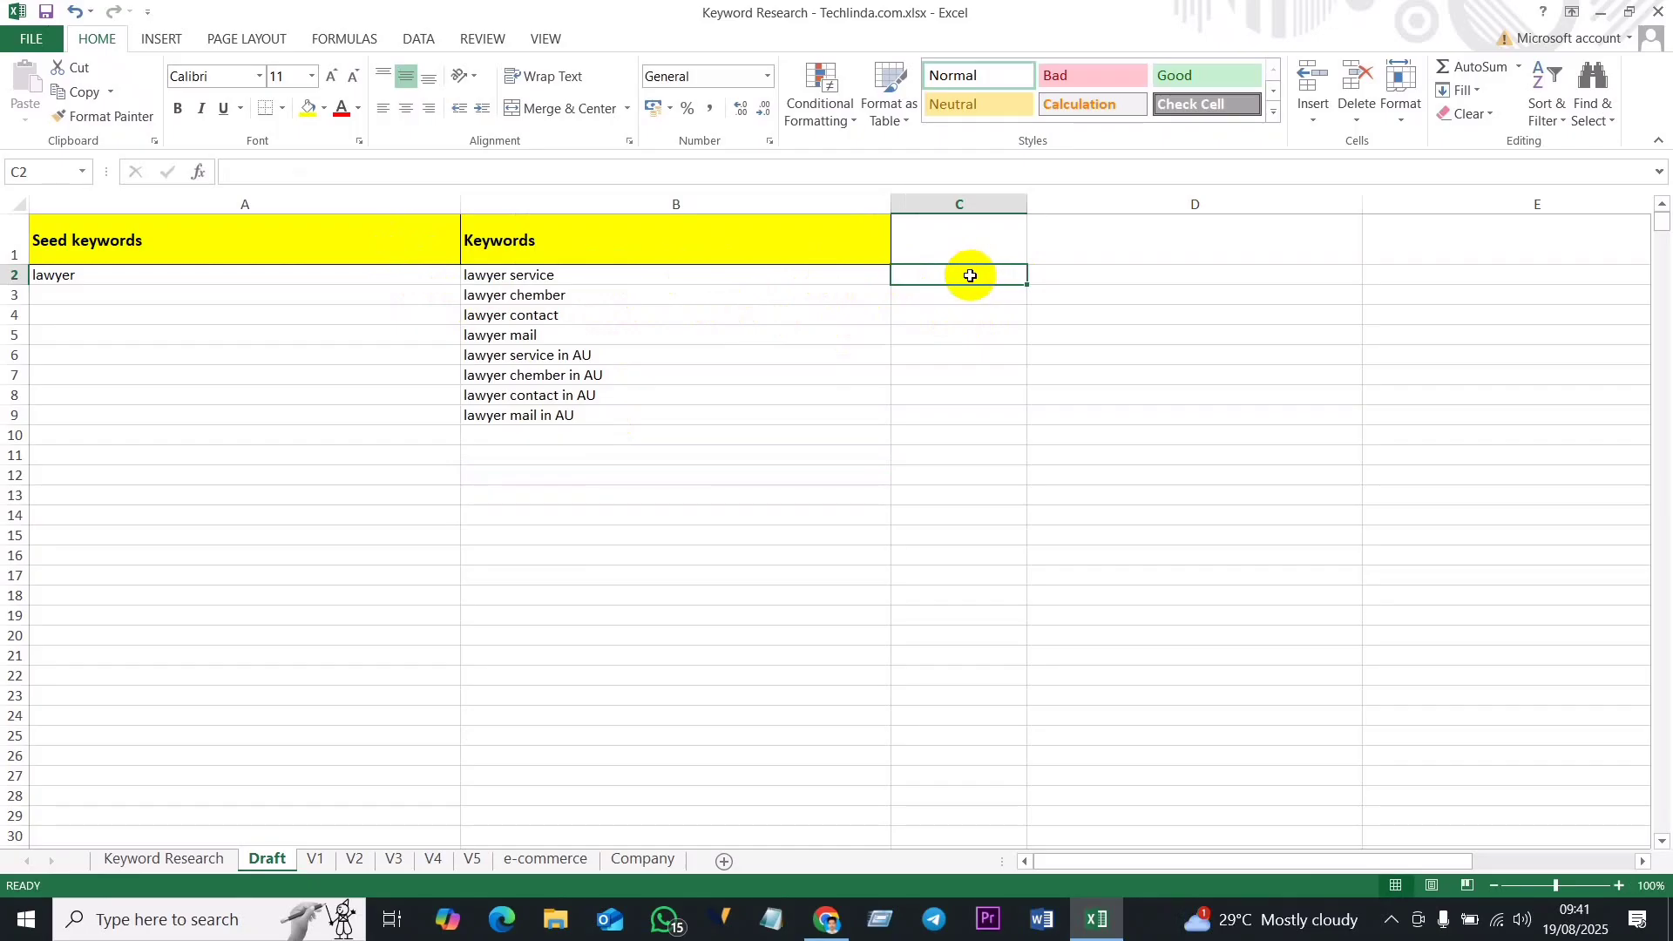
{"action": "type", "text": "n"}
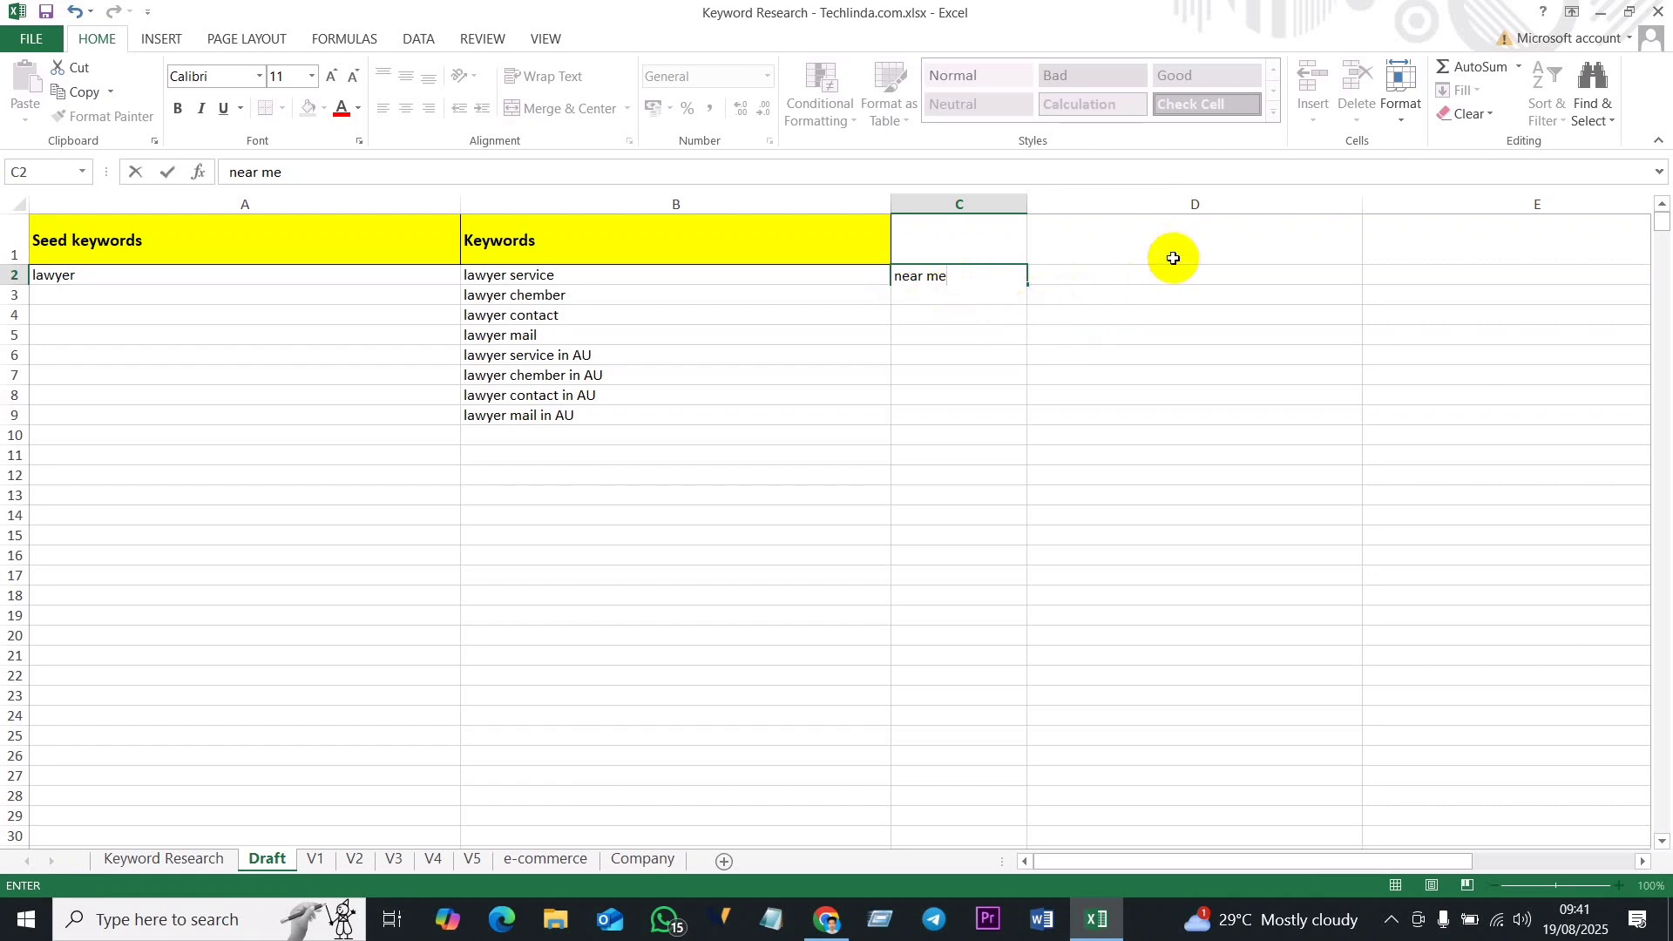
{"action": "type", "text": "ear me"}
{"action": "left_click", "coordinate": [1106, 279]}
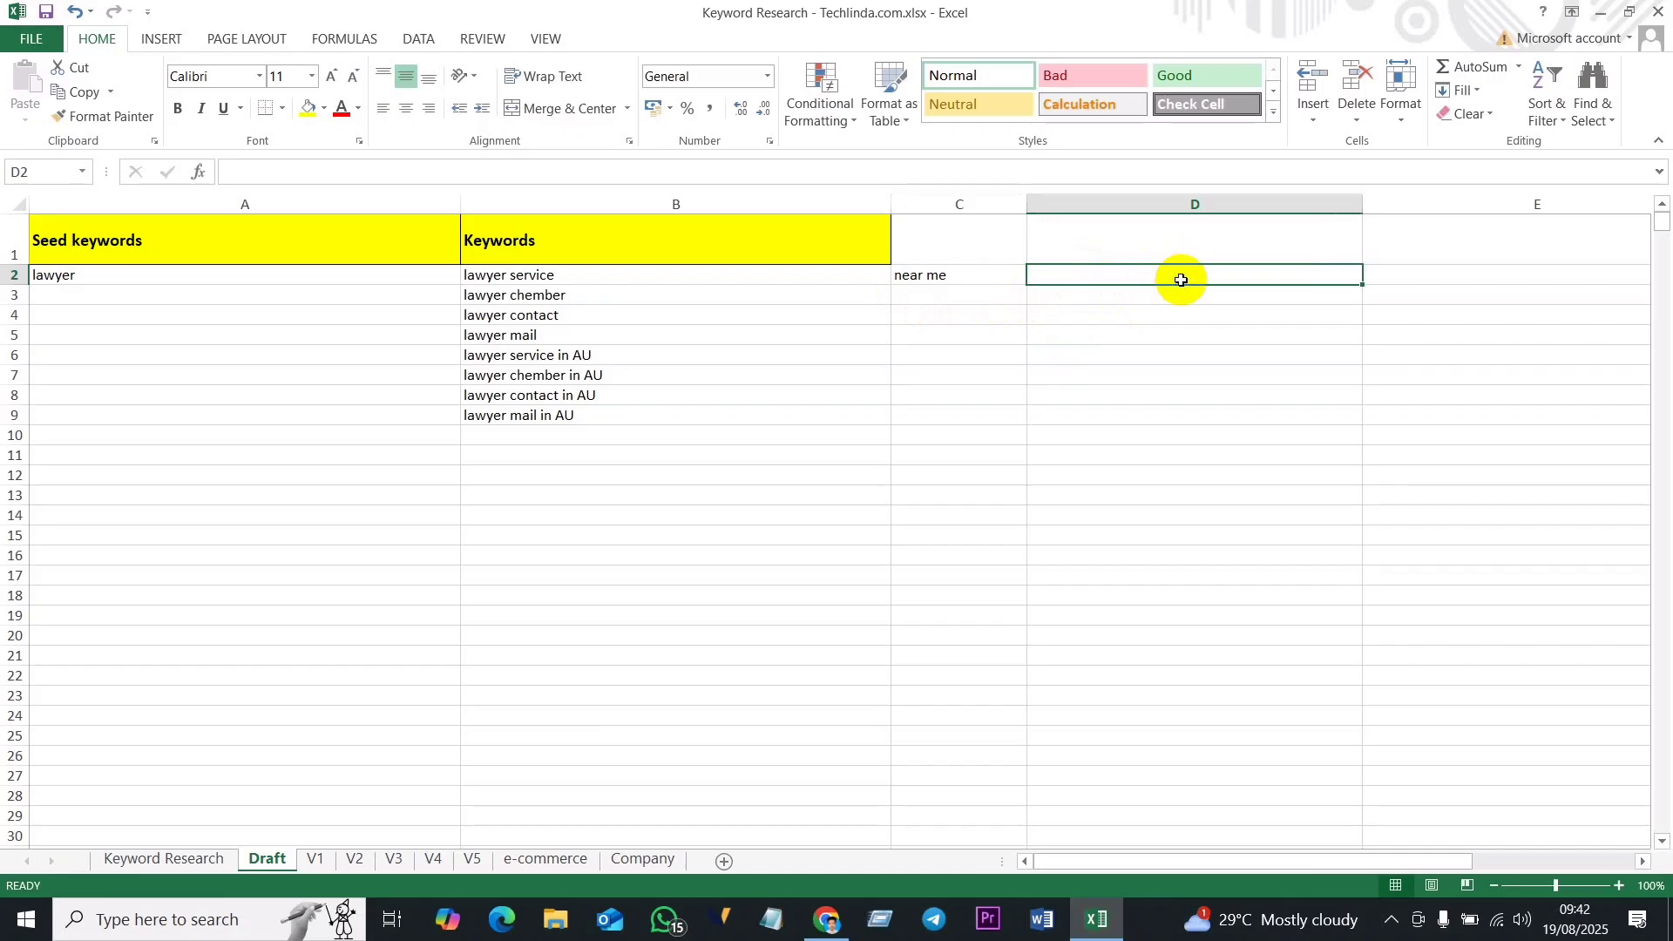
Step: Copy the text of the CONCATENATE formula from cell D7 on the Company sheet
{"action": "left_click", "coordinate": [641, 859]}
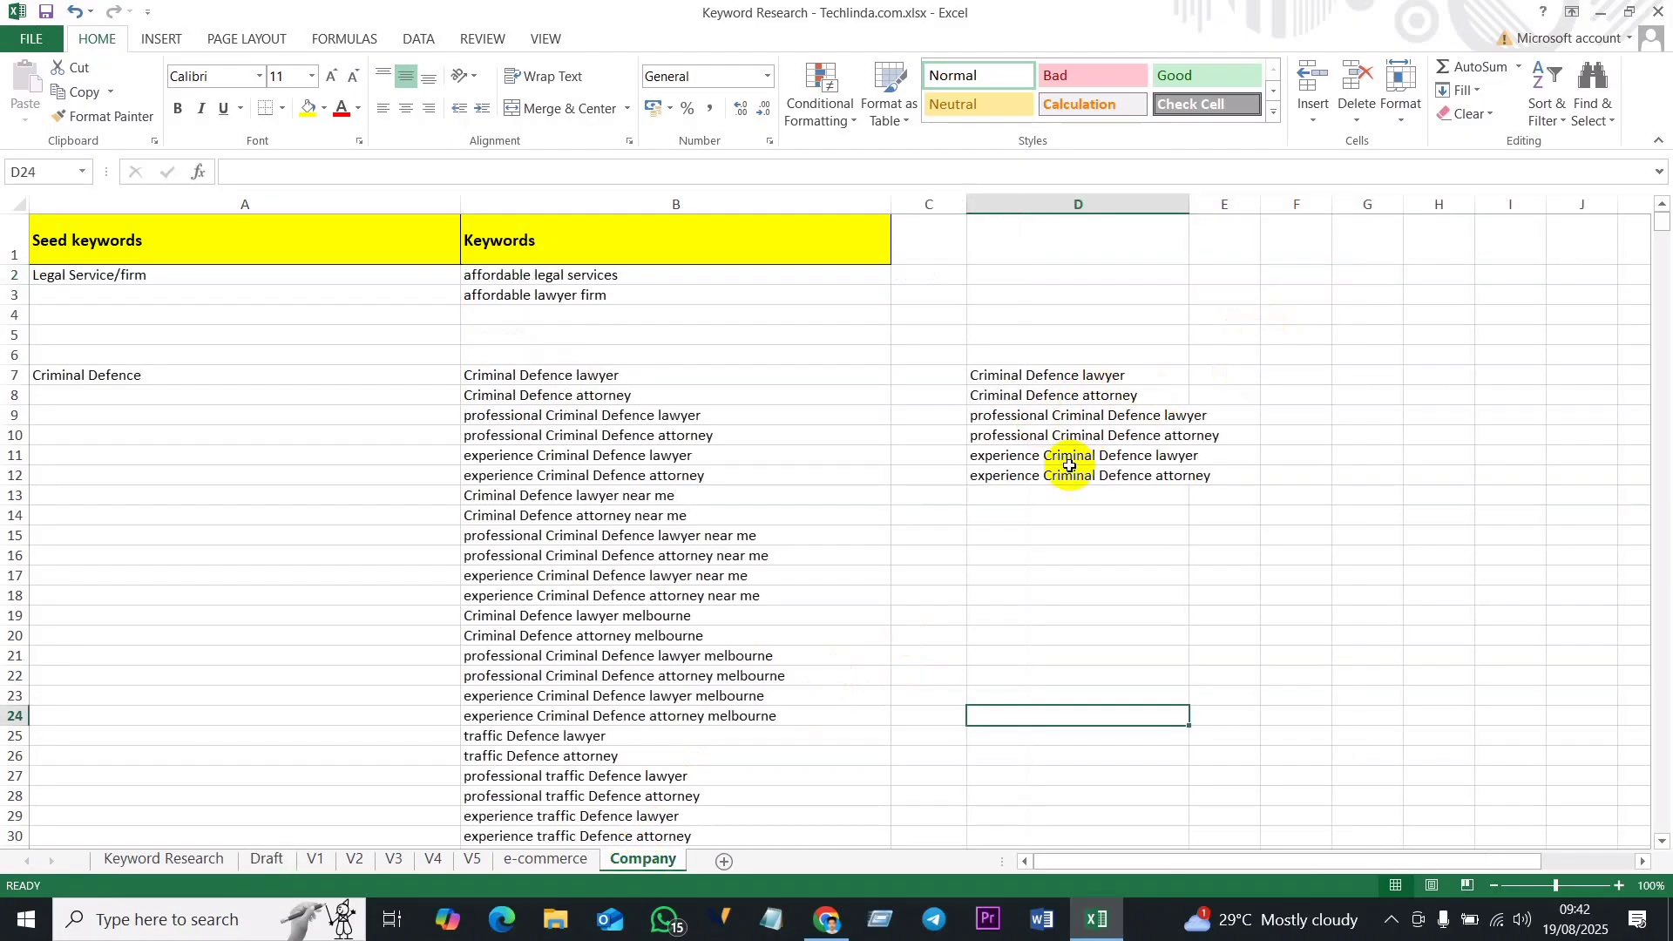
{"action": "double_click", "coordinate": [1100, 375]}
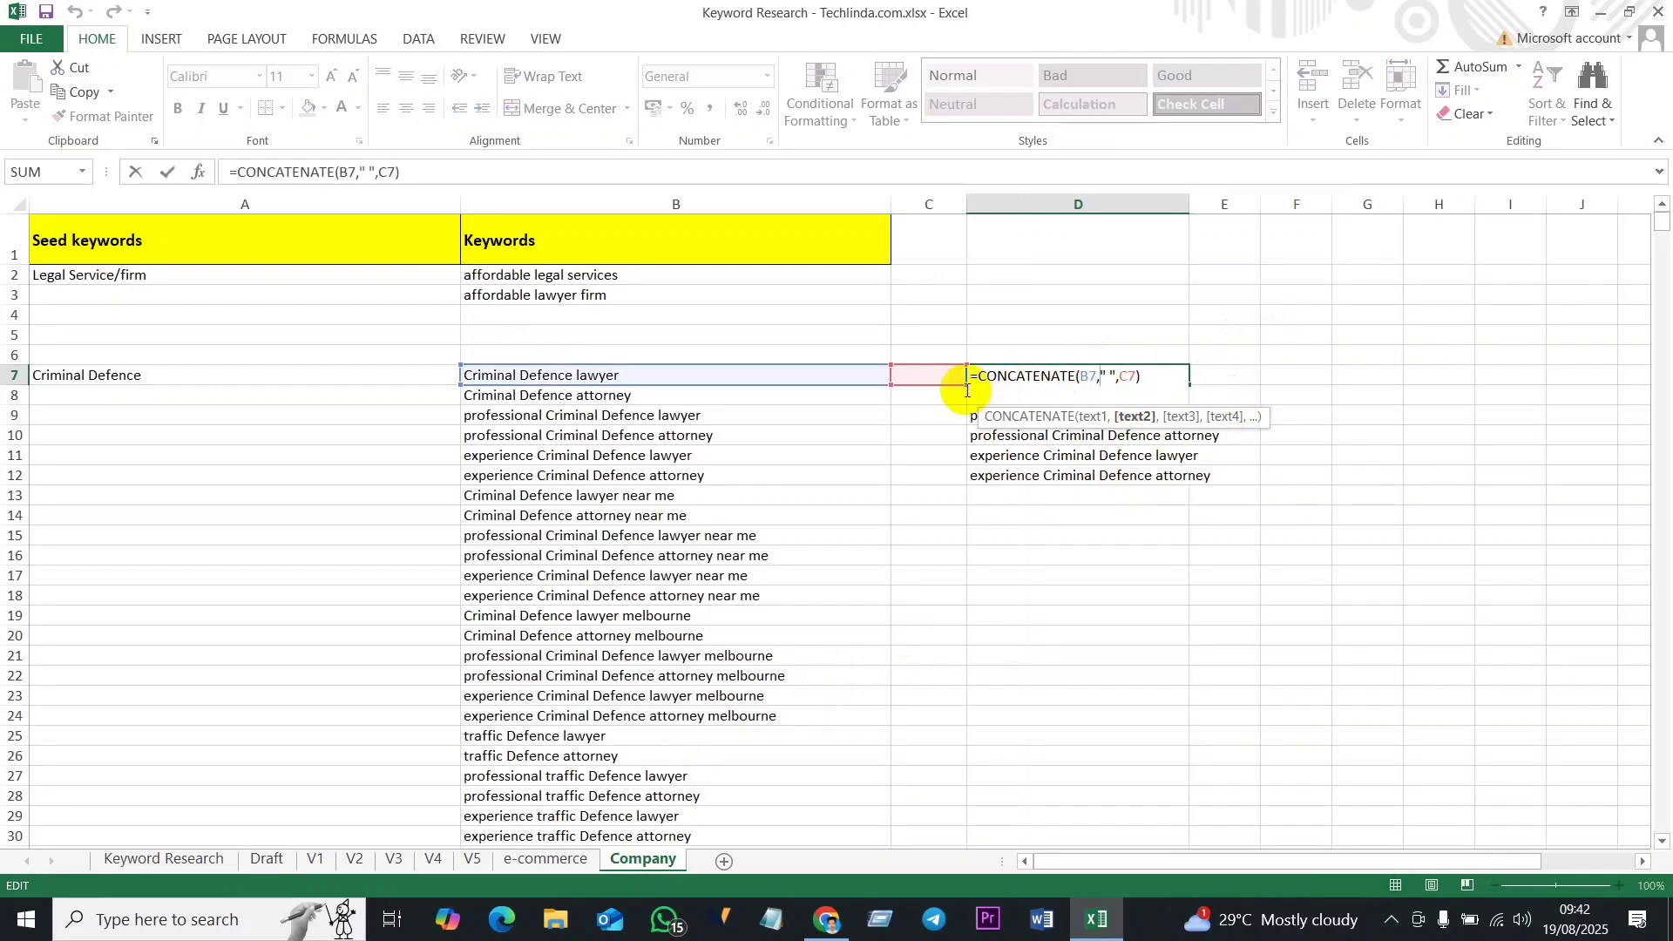
{"action": "left_click", "coordinate": [1147, 377]}
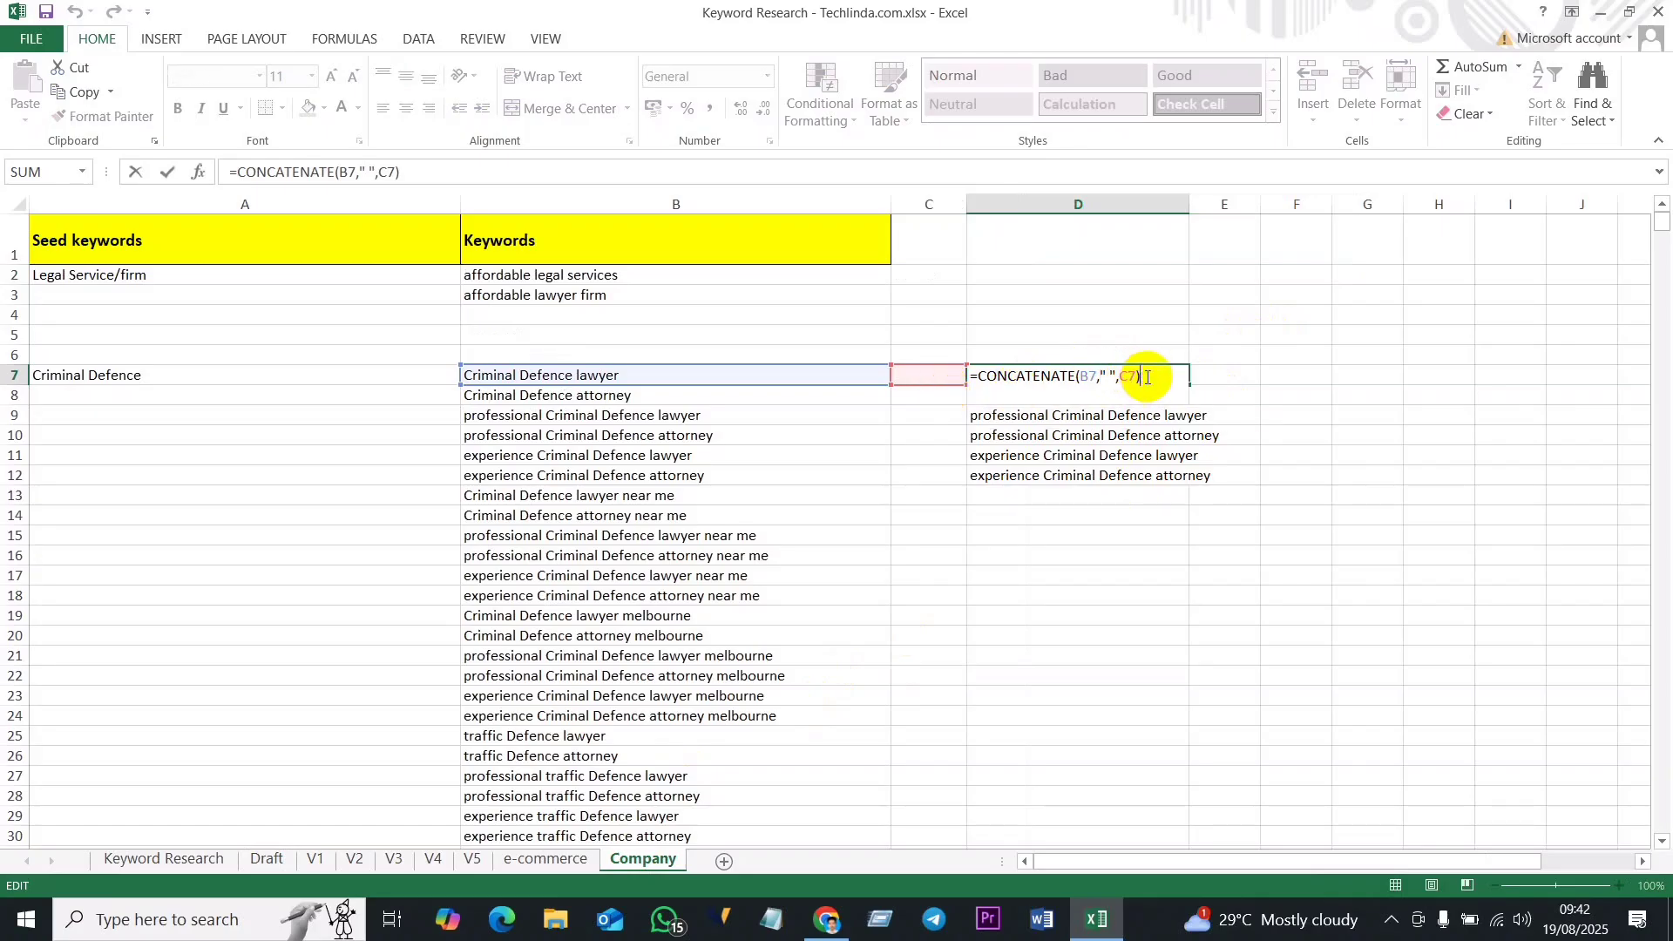
{"action": "left_click_drag", "start_coordinate": [1147, 375], "coordinate": [978, 377]}
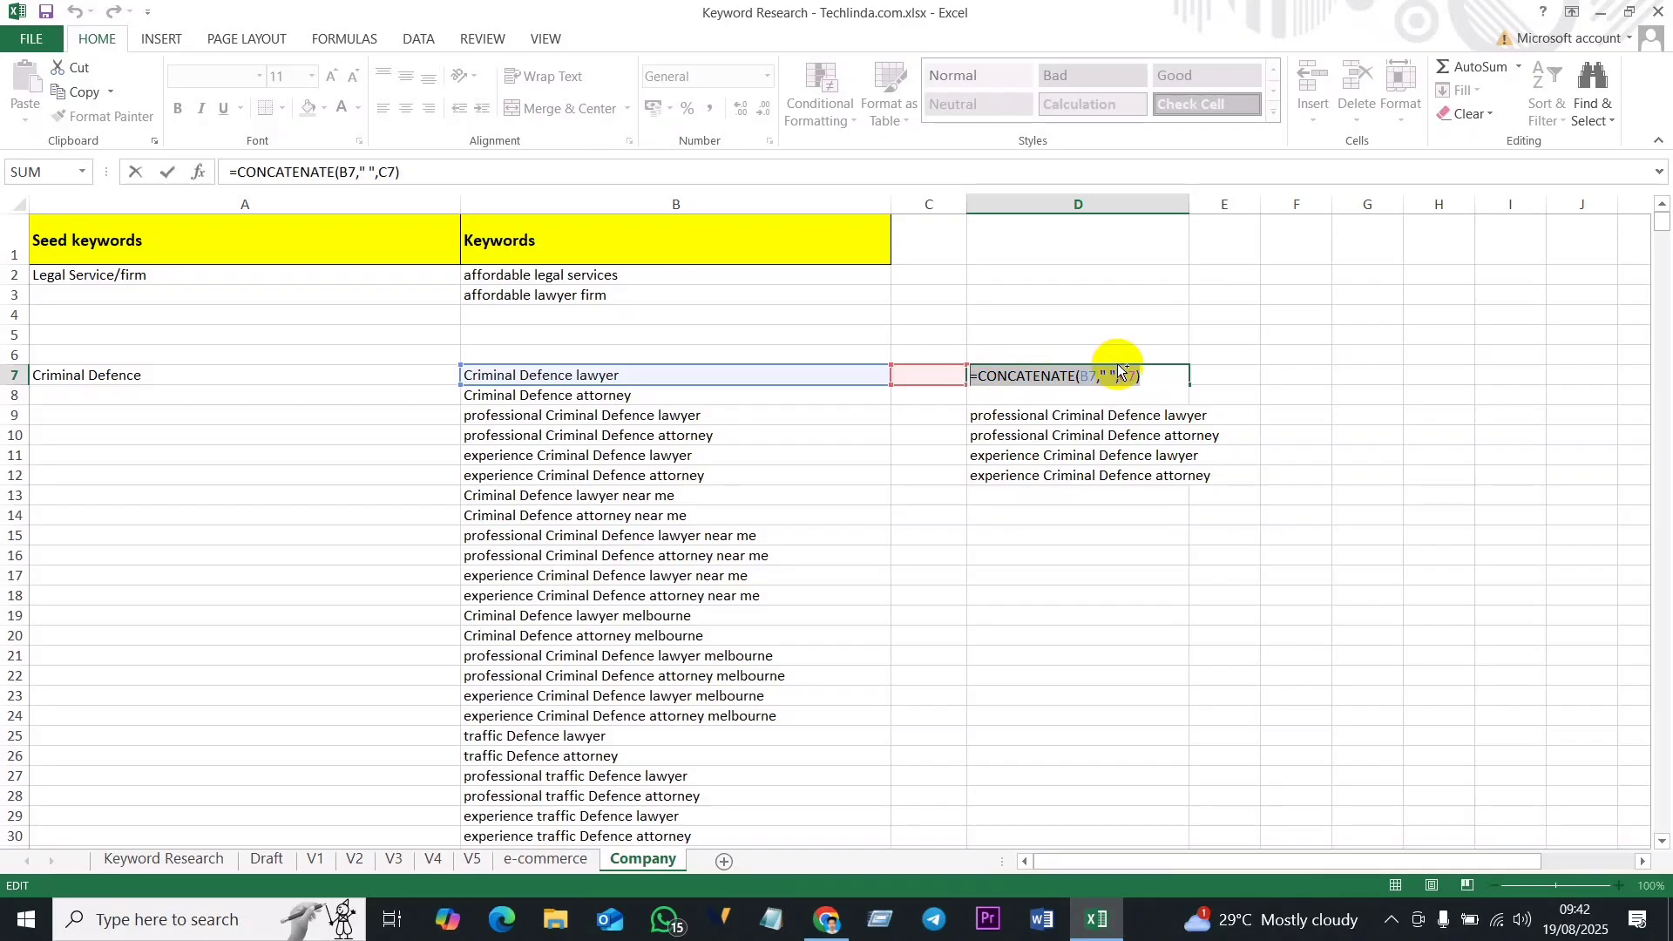
Step: Try to paste the copied formula into D2 on the Draft sheet while D7 on the Company sheet is still being edited
{"action": "left_click", "coordinate": [266, 863]}
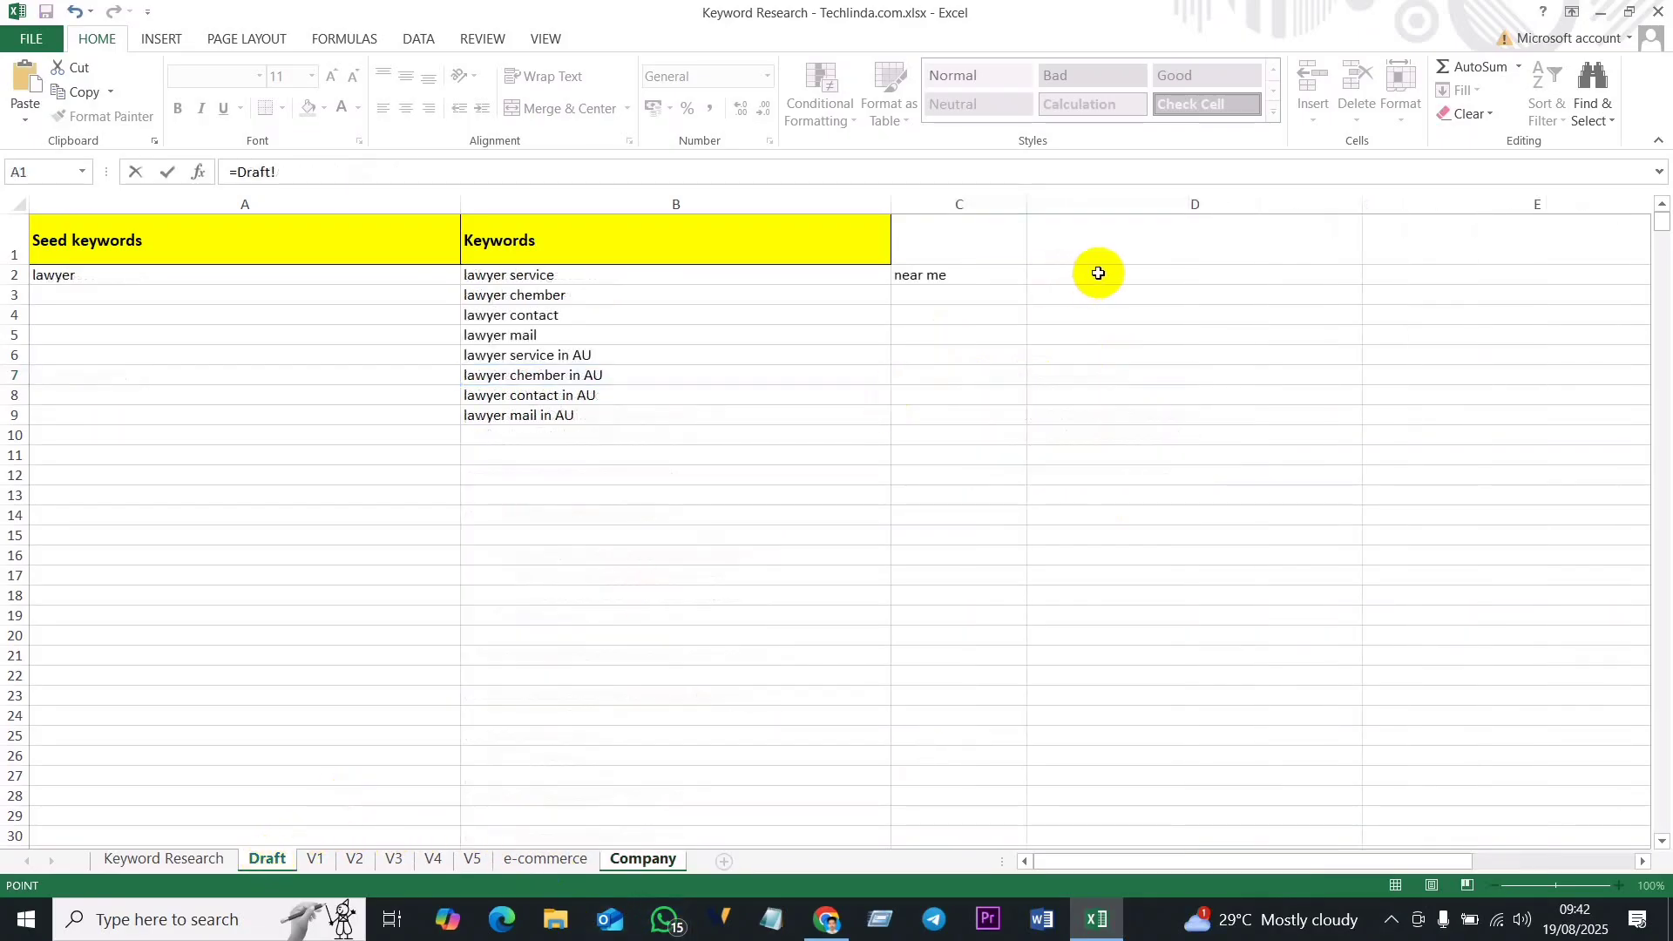
{"action": "left_click", "coordinate": [1099, 273]}
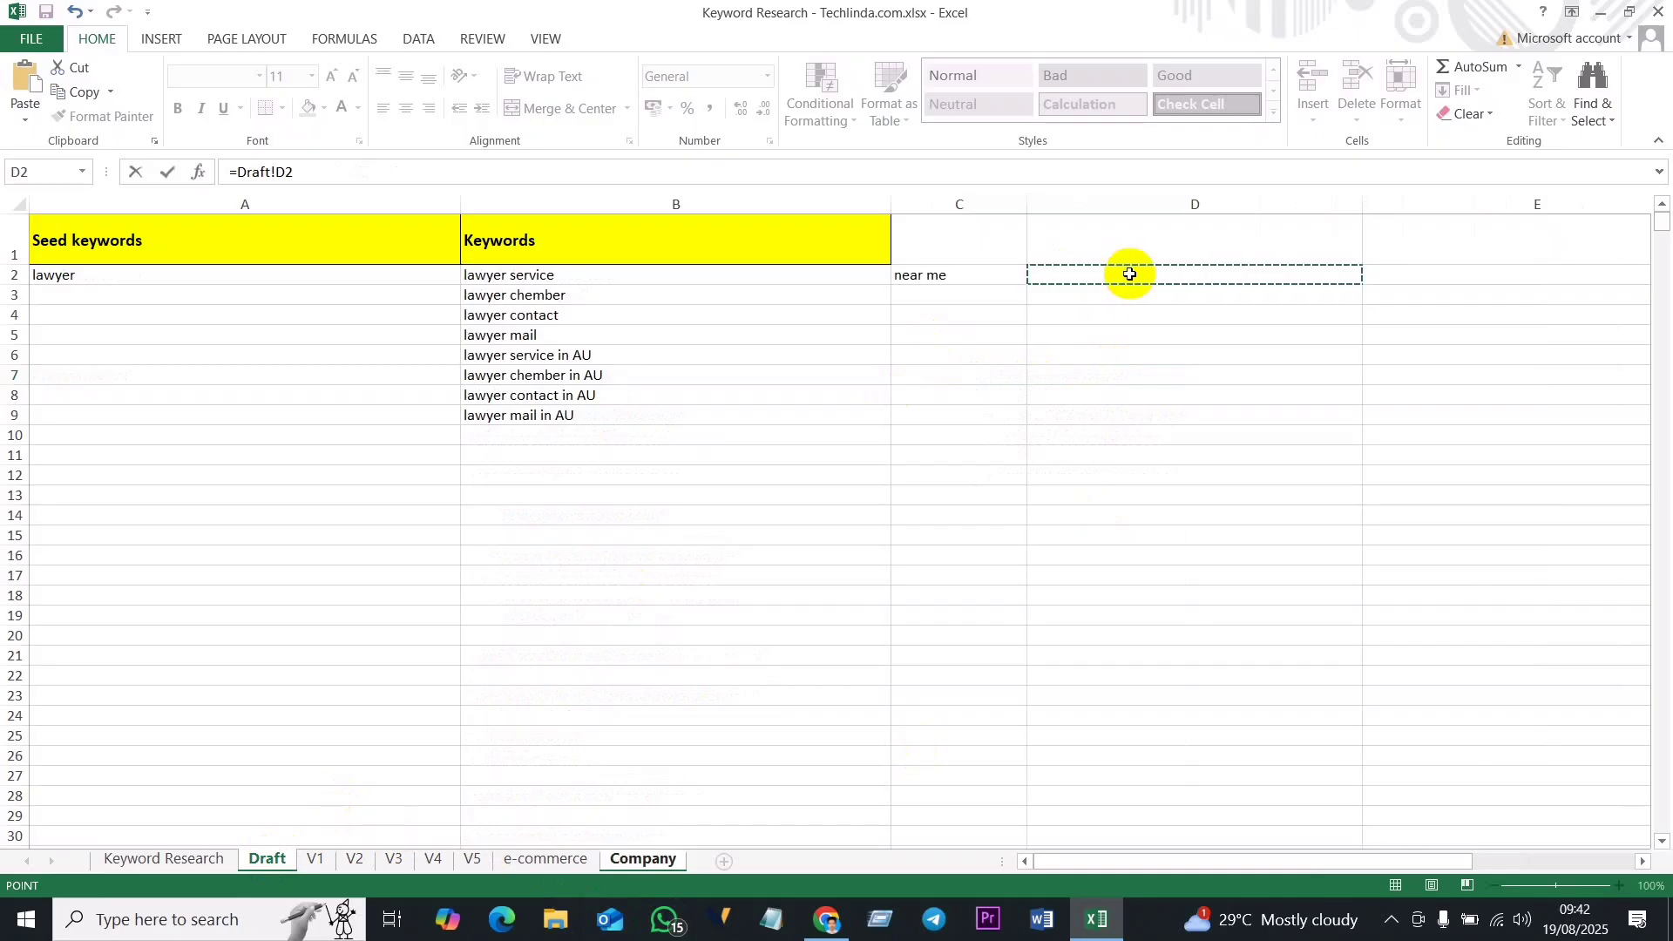
{"action": "key", "text": "ctrl+v"}
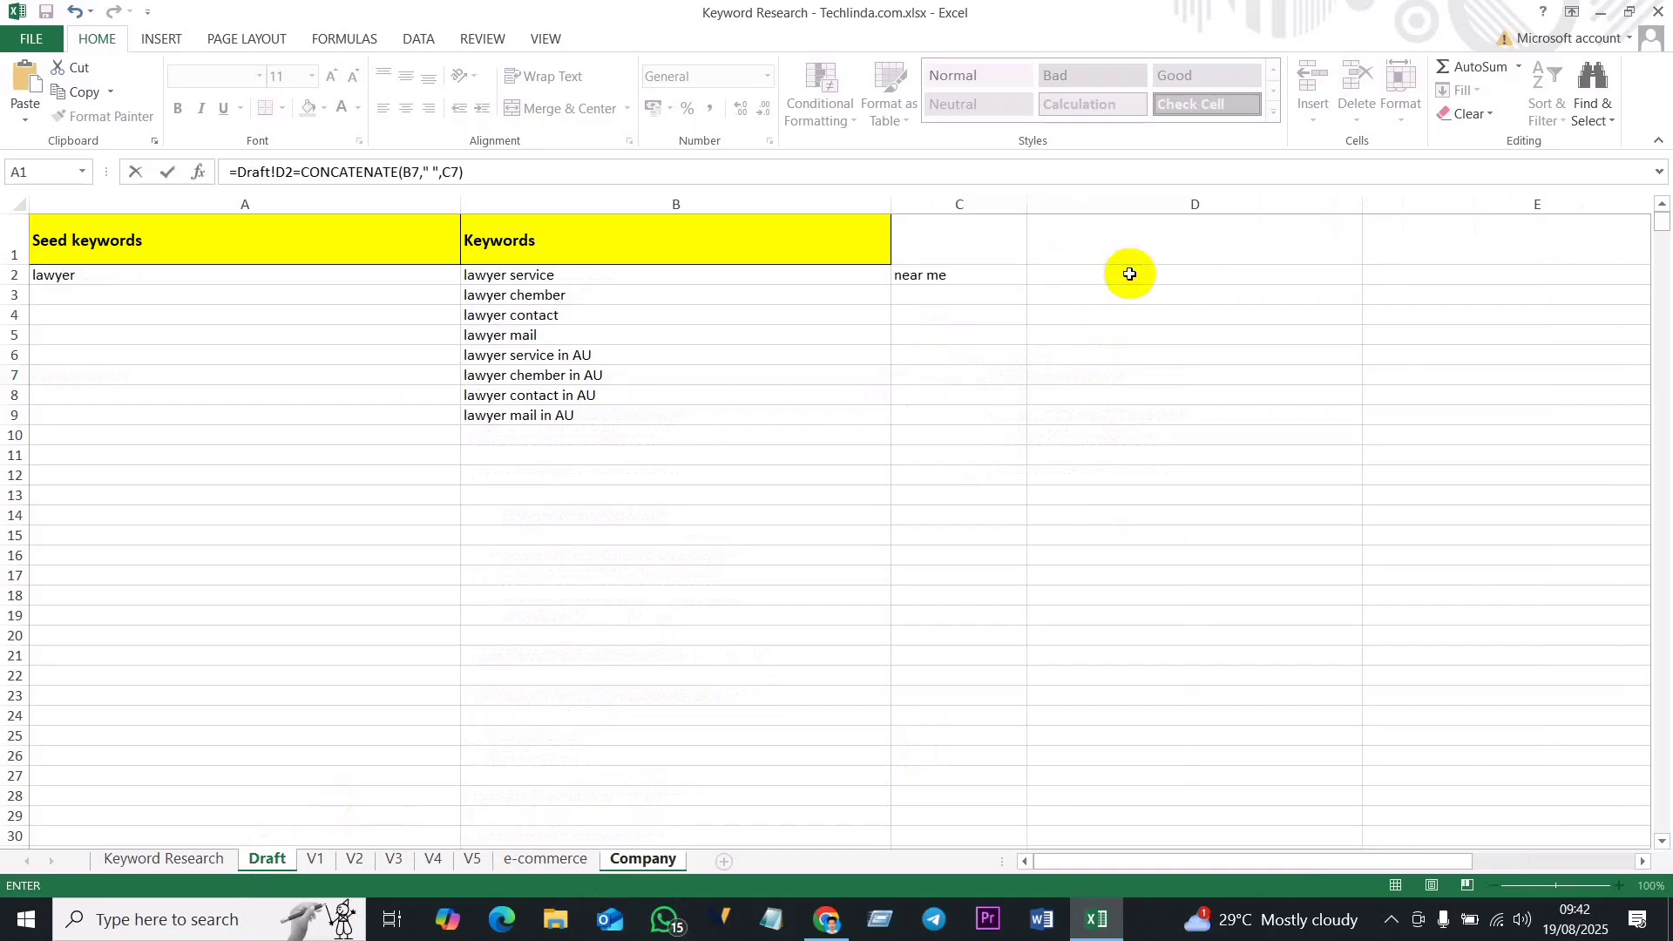
{"action": "double_click", "coordinate": [1169, 272]}
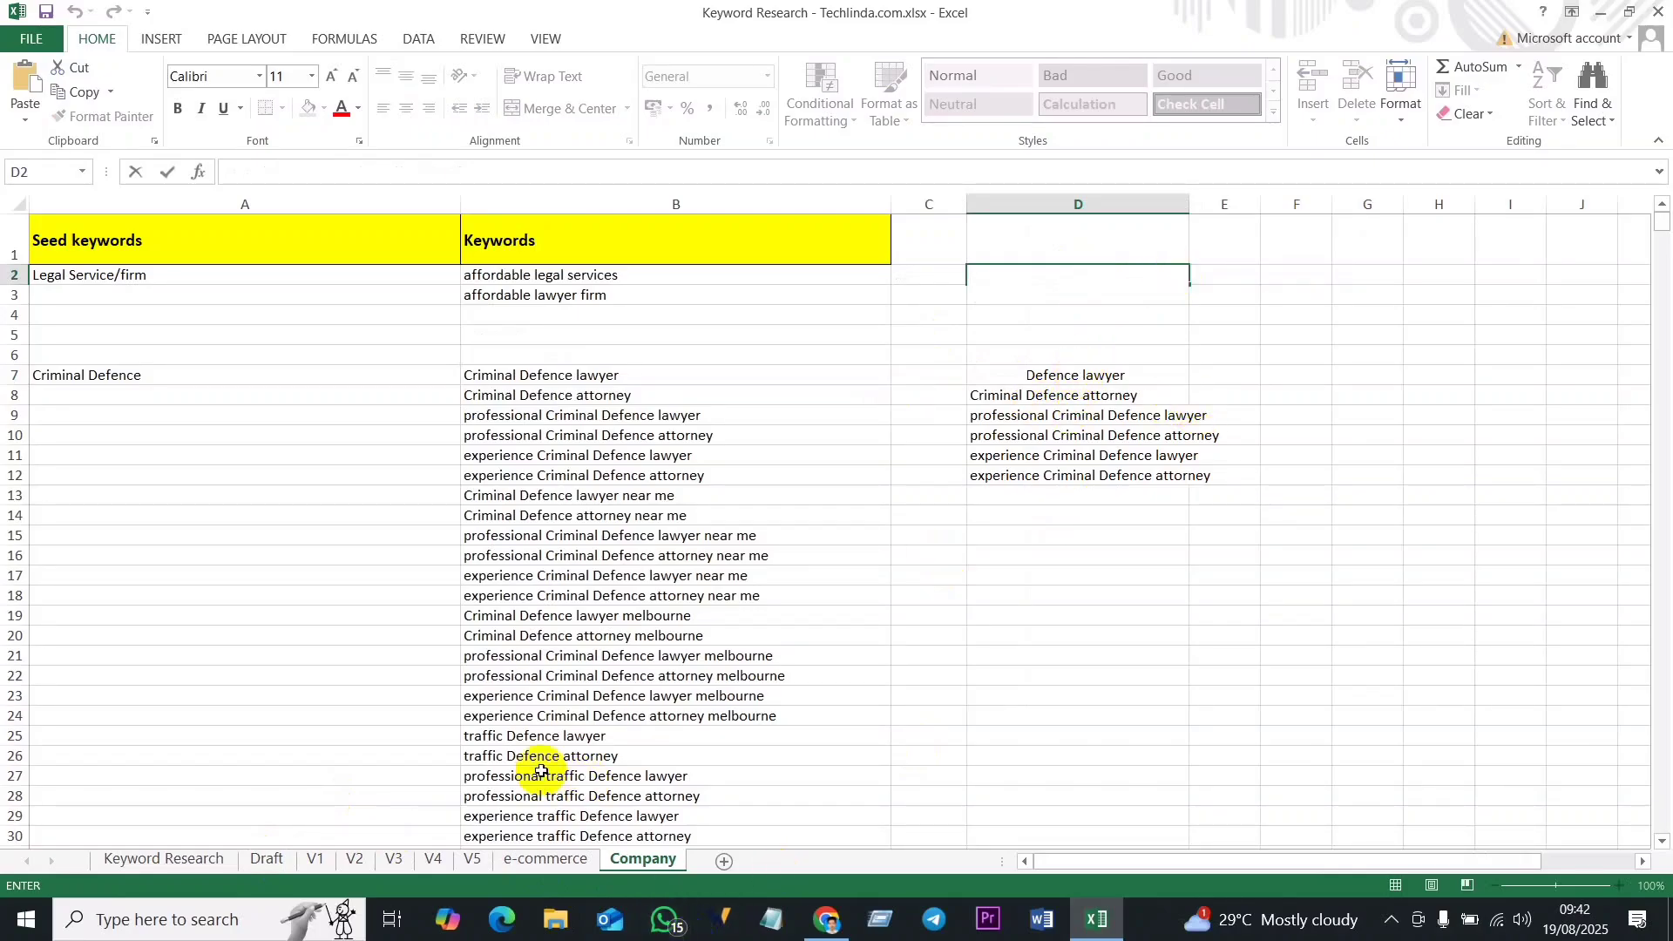
Step: Paste the copied CONCATENATE formula into cell D2 on the Draft sheet
{"action": "left_click", "coordinate": [266, 861]}
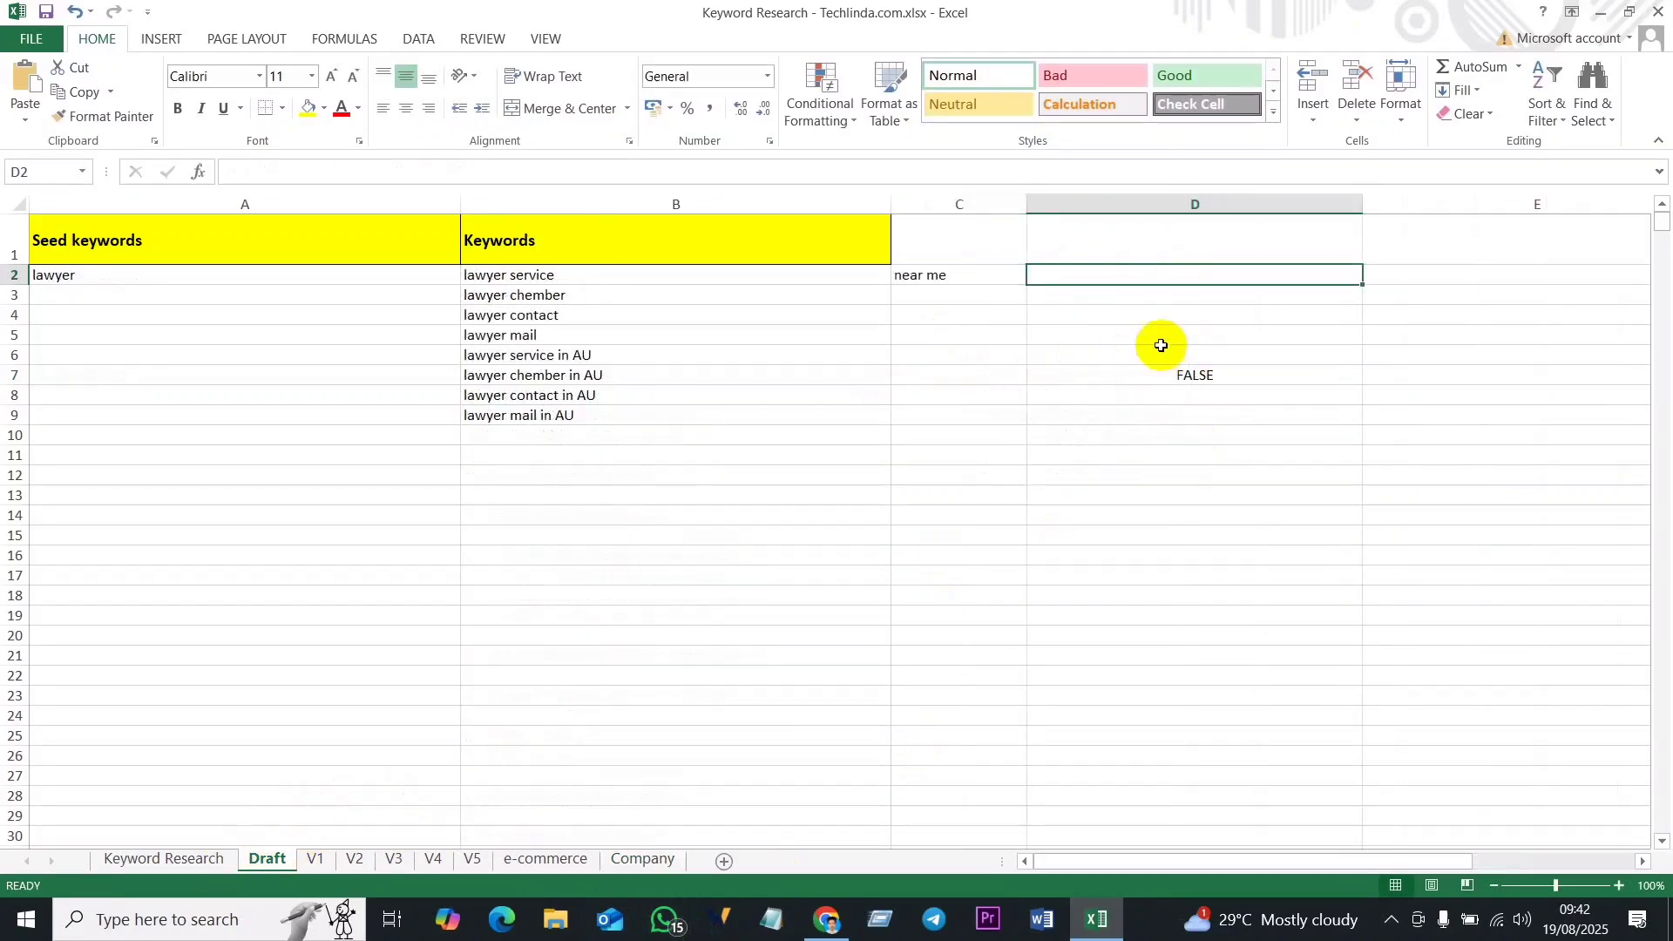
{"action": "double_click", "coordinate": [1106, 276]}
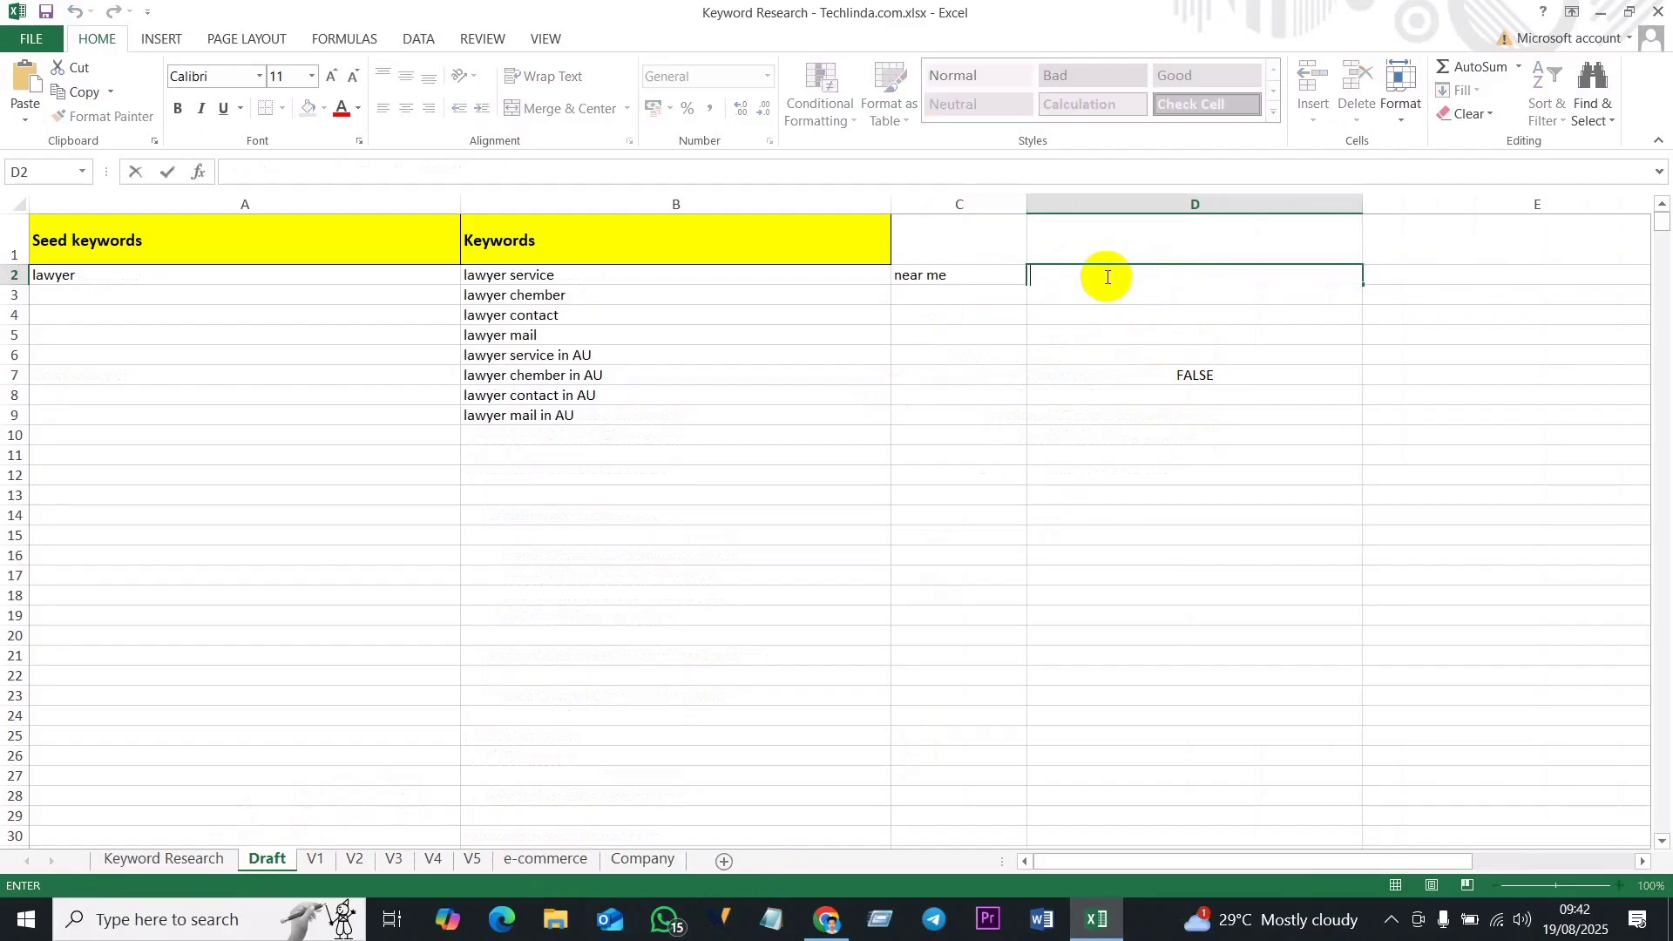
{"action": "key", "text": "ctrl+v"}
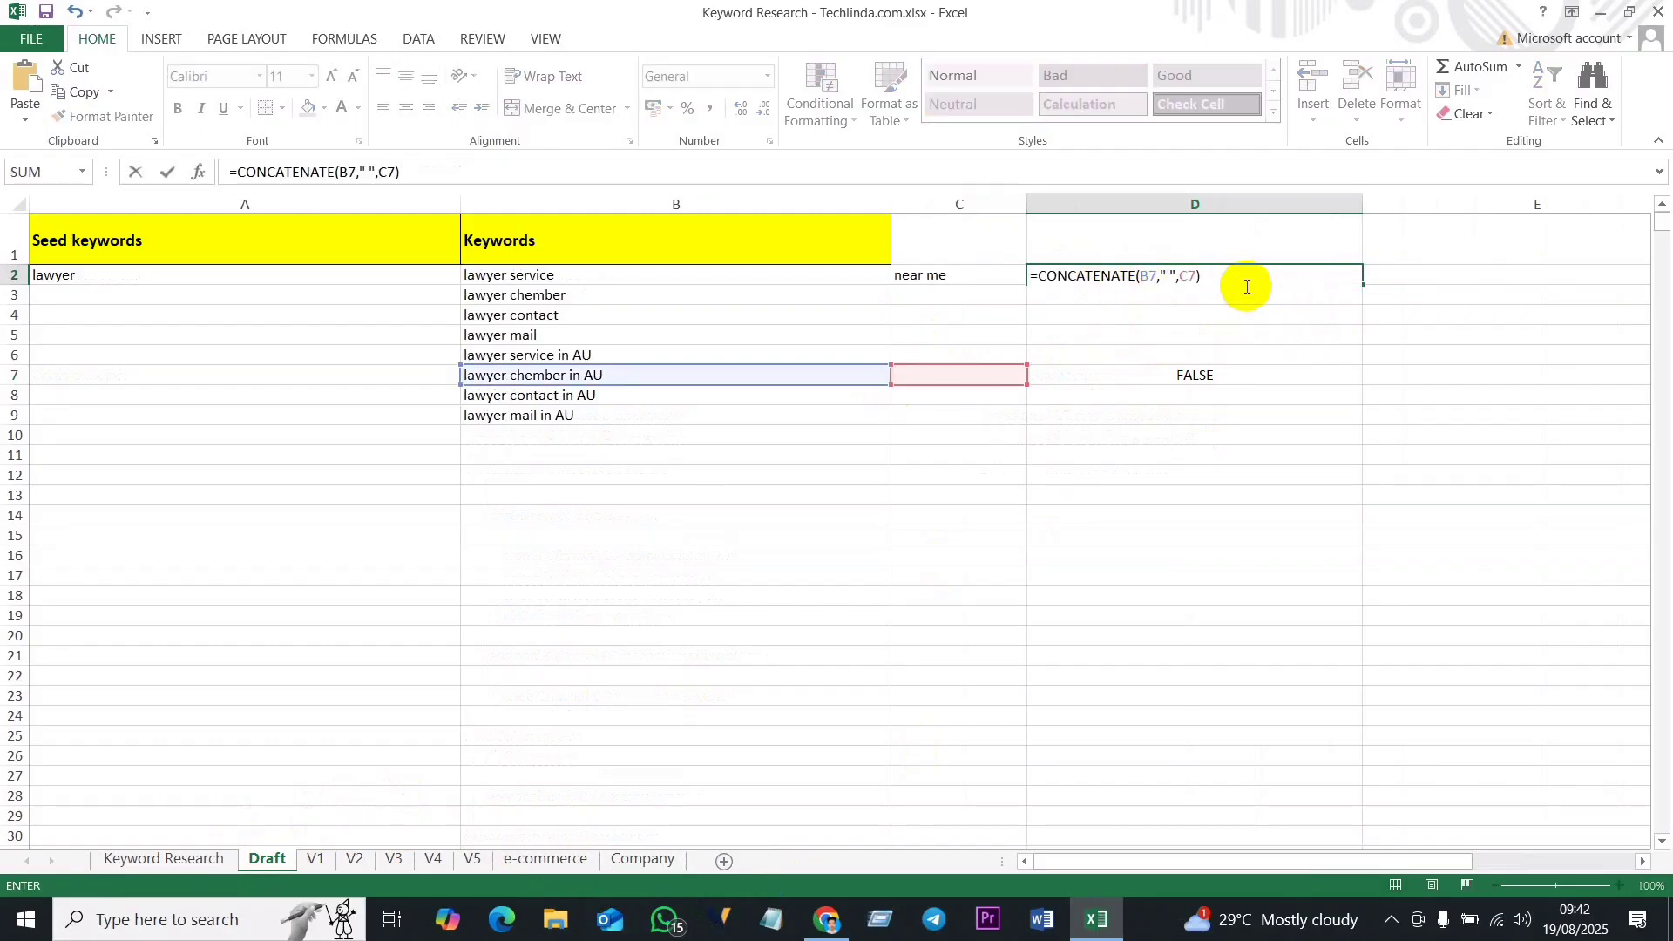
Step: Point the D2 formula at cells B2 and C2 so it reads =CONCATENATE(B2," ",C2)
{"action": "double_click", "coordinate": [1147, 277]}
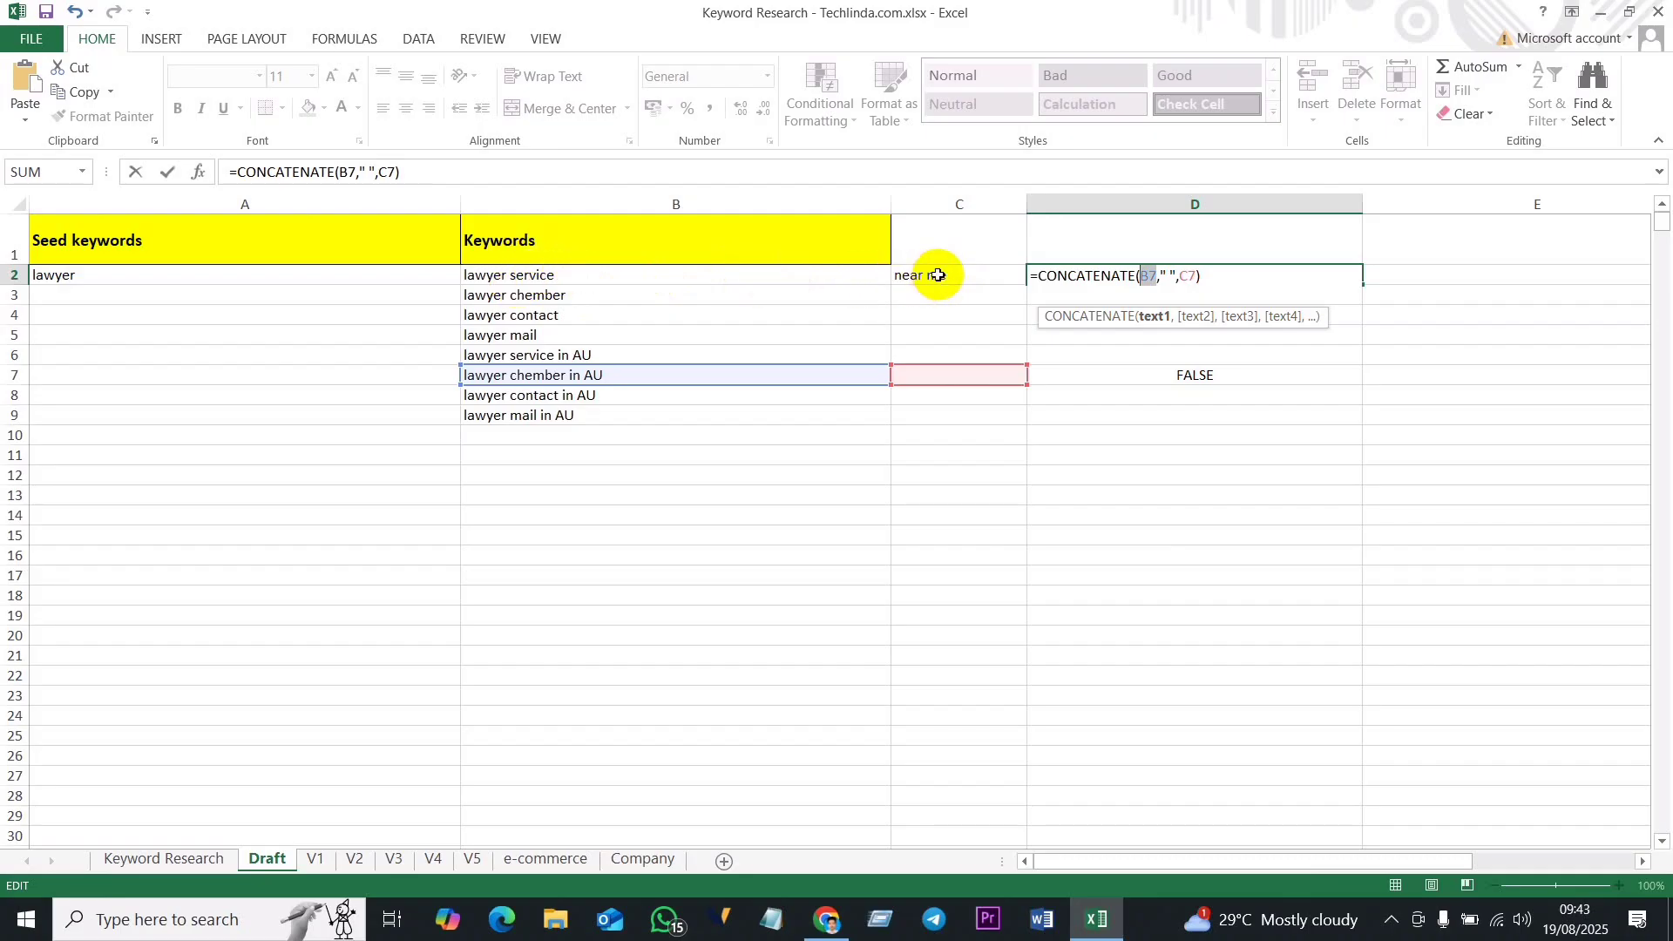
{"action": "left_click", "coordinate": [539, 275]}
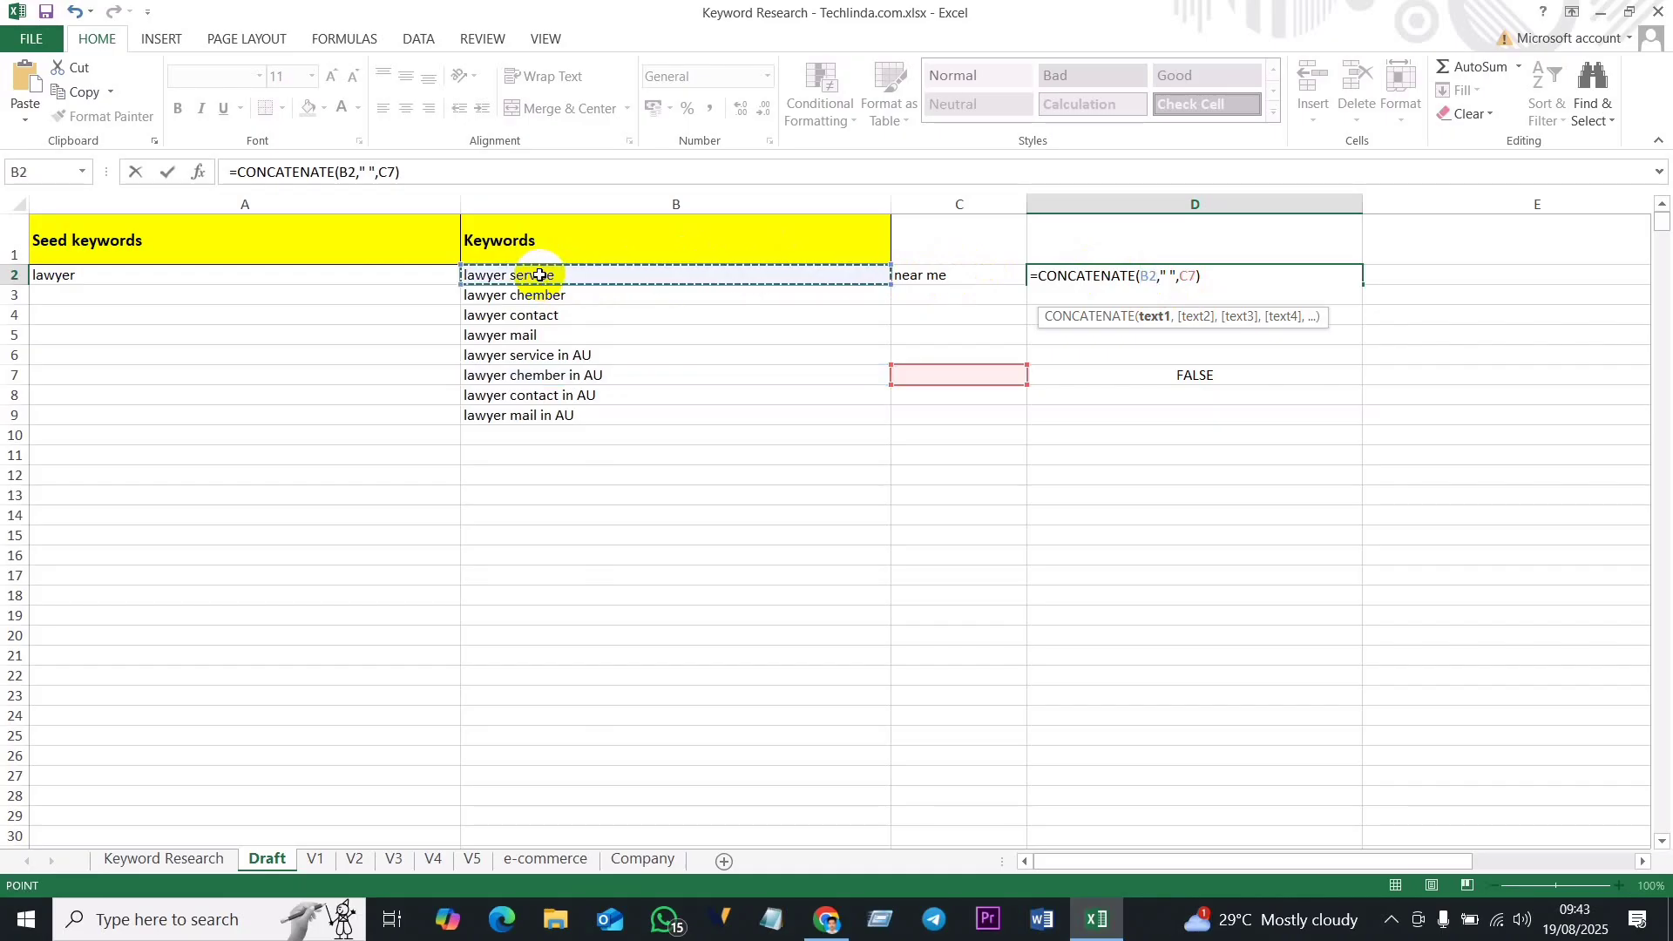
{"action": "left_click", "coordinate": [1193, 276]}
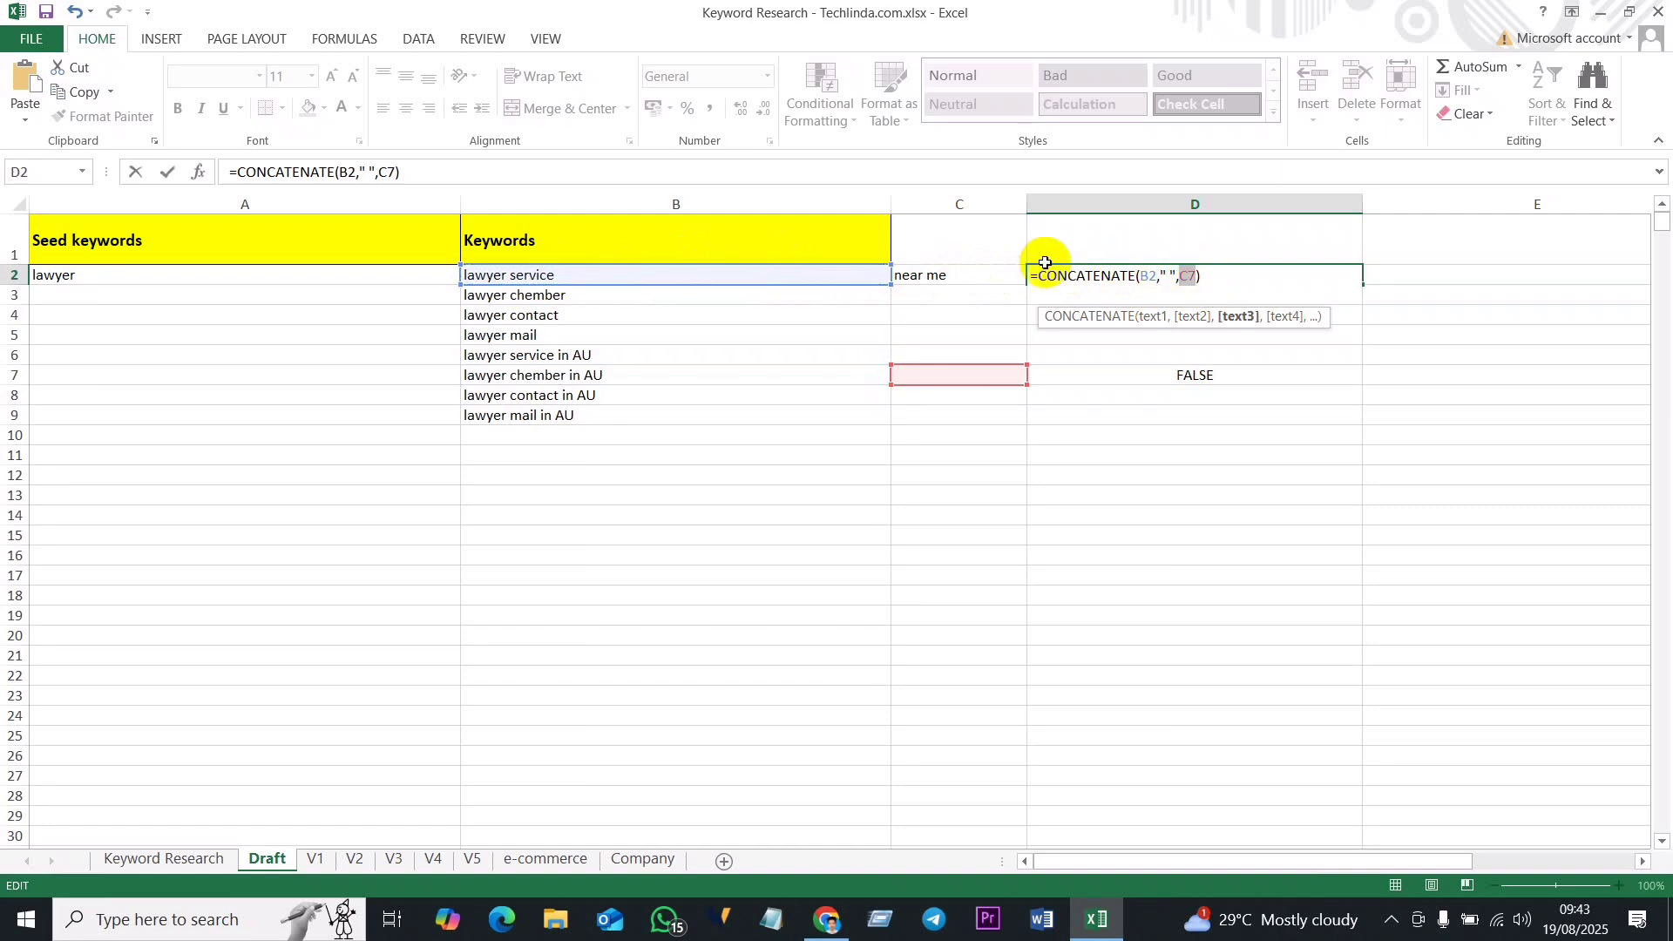
{"action": "left_click", "coordinate": [929, 276]}
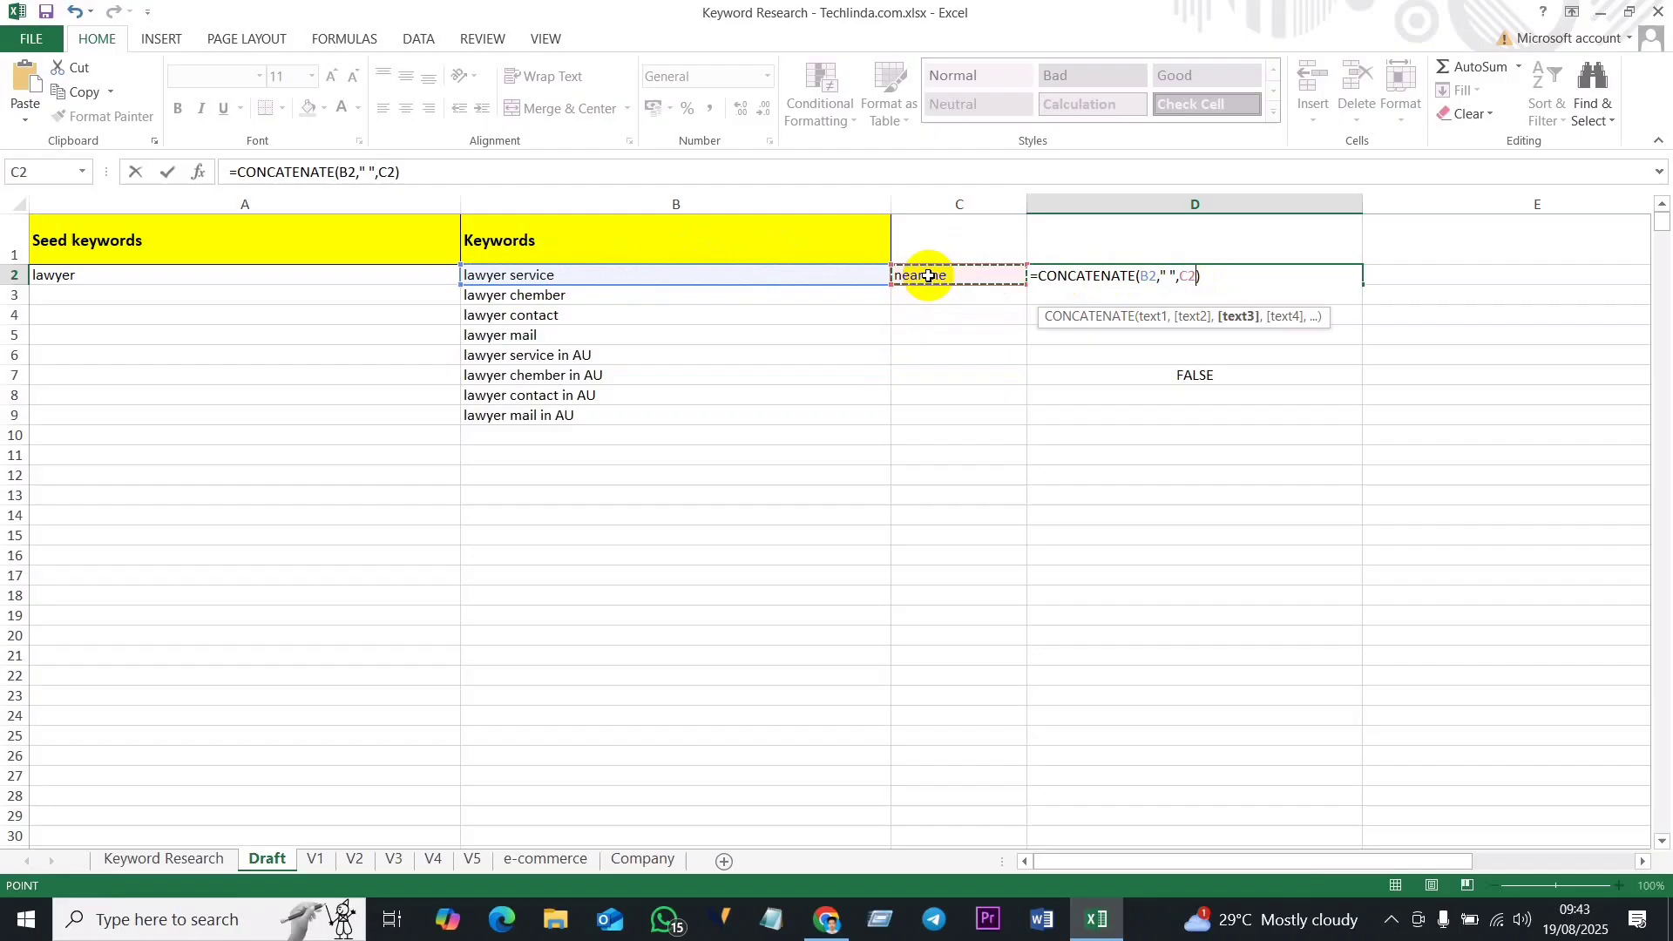
{"action": "left_click", "coordinate": [1211, 272]}
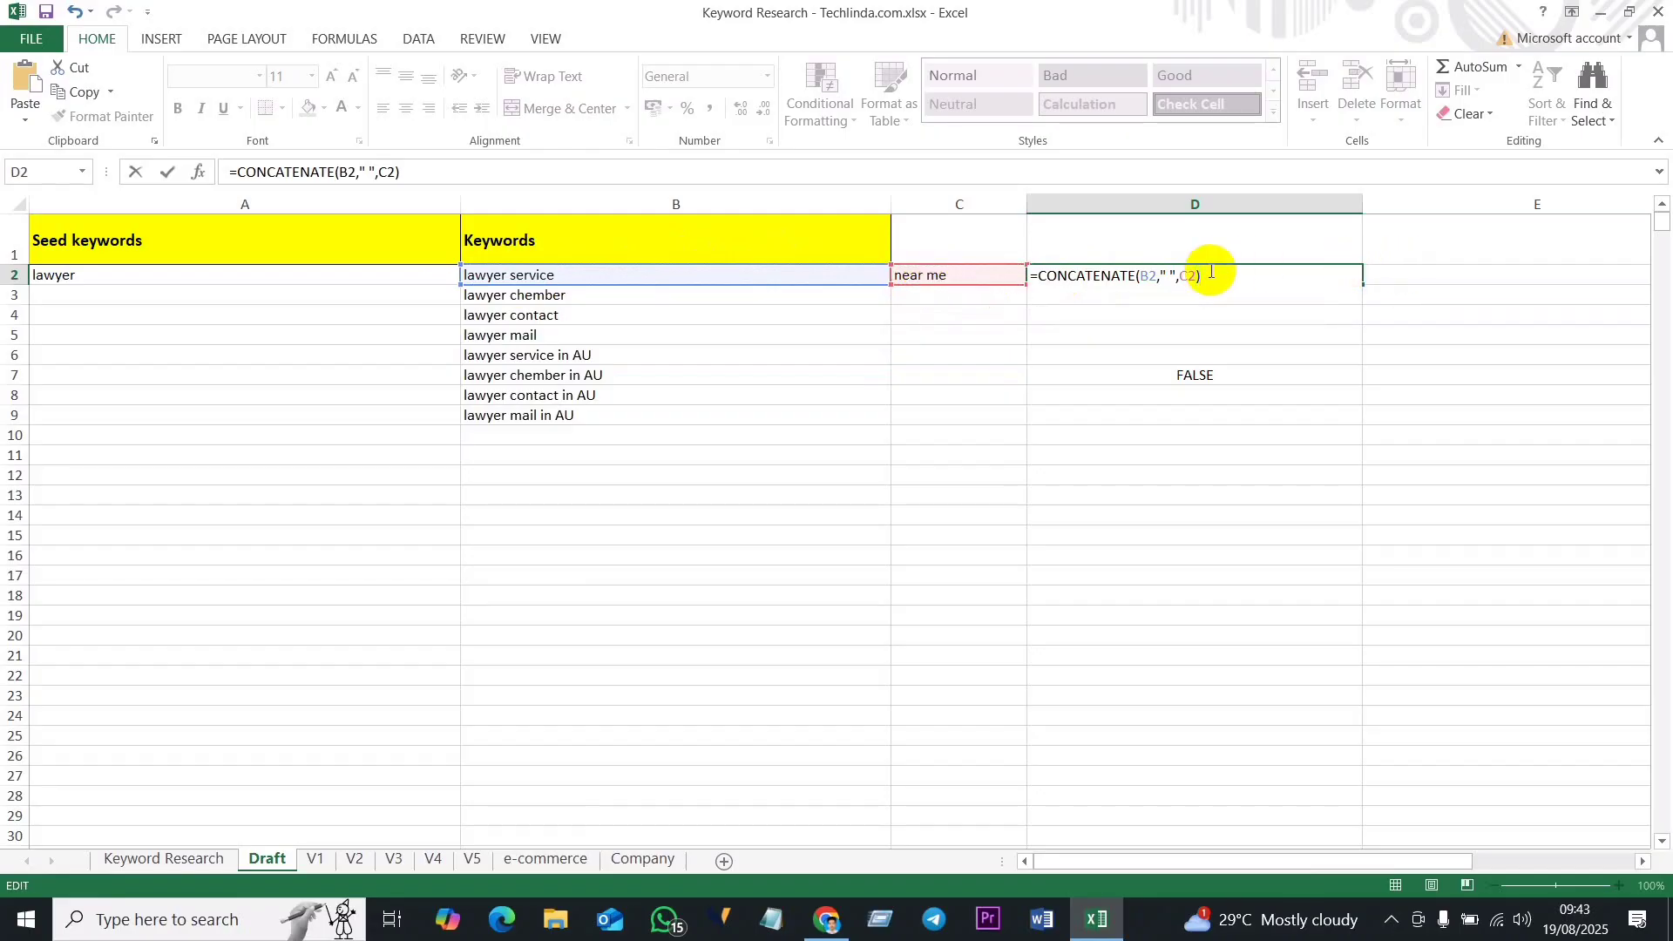
{"action": "key", "text": "Return"}
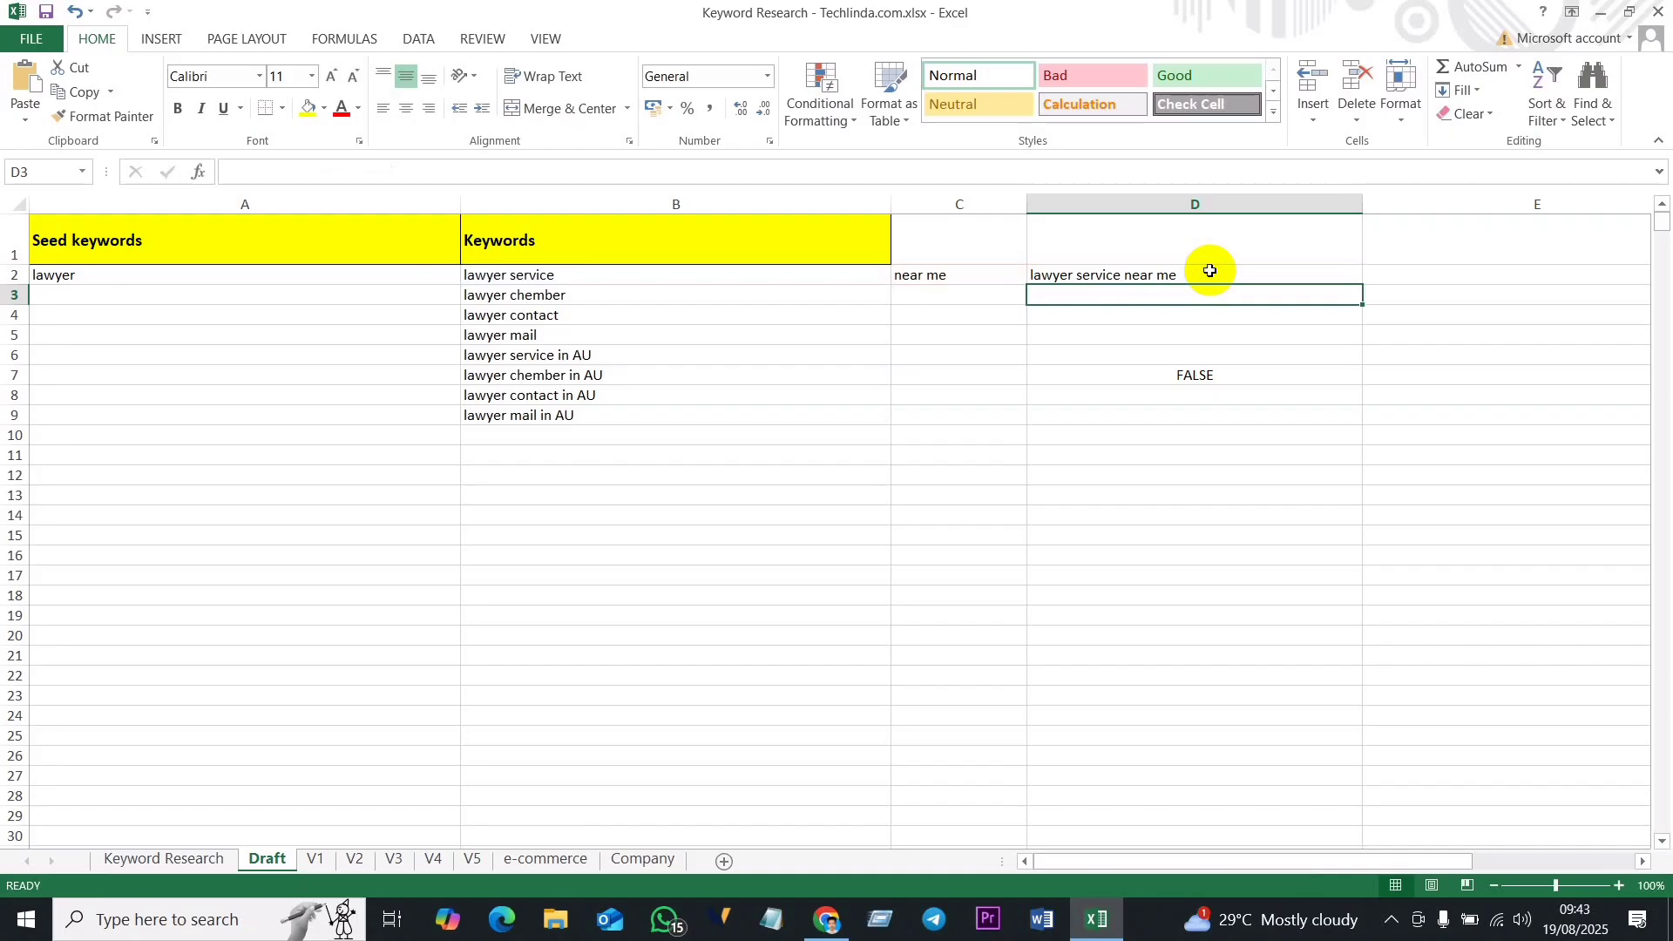
Step: Fill "near me" from C2 down to C5 beside the four general keywords
{"action": "left_click", "coordinate": [1092, 357]}
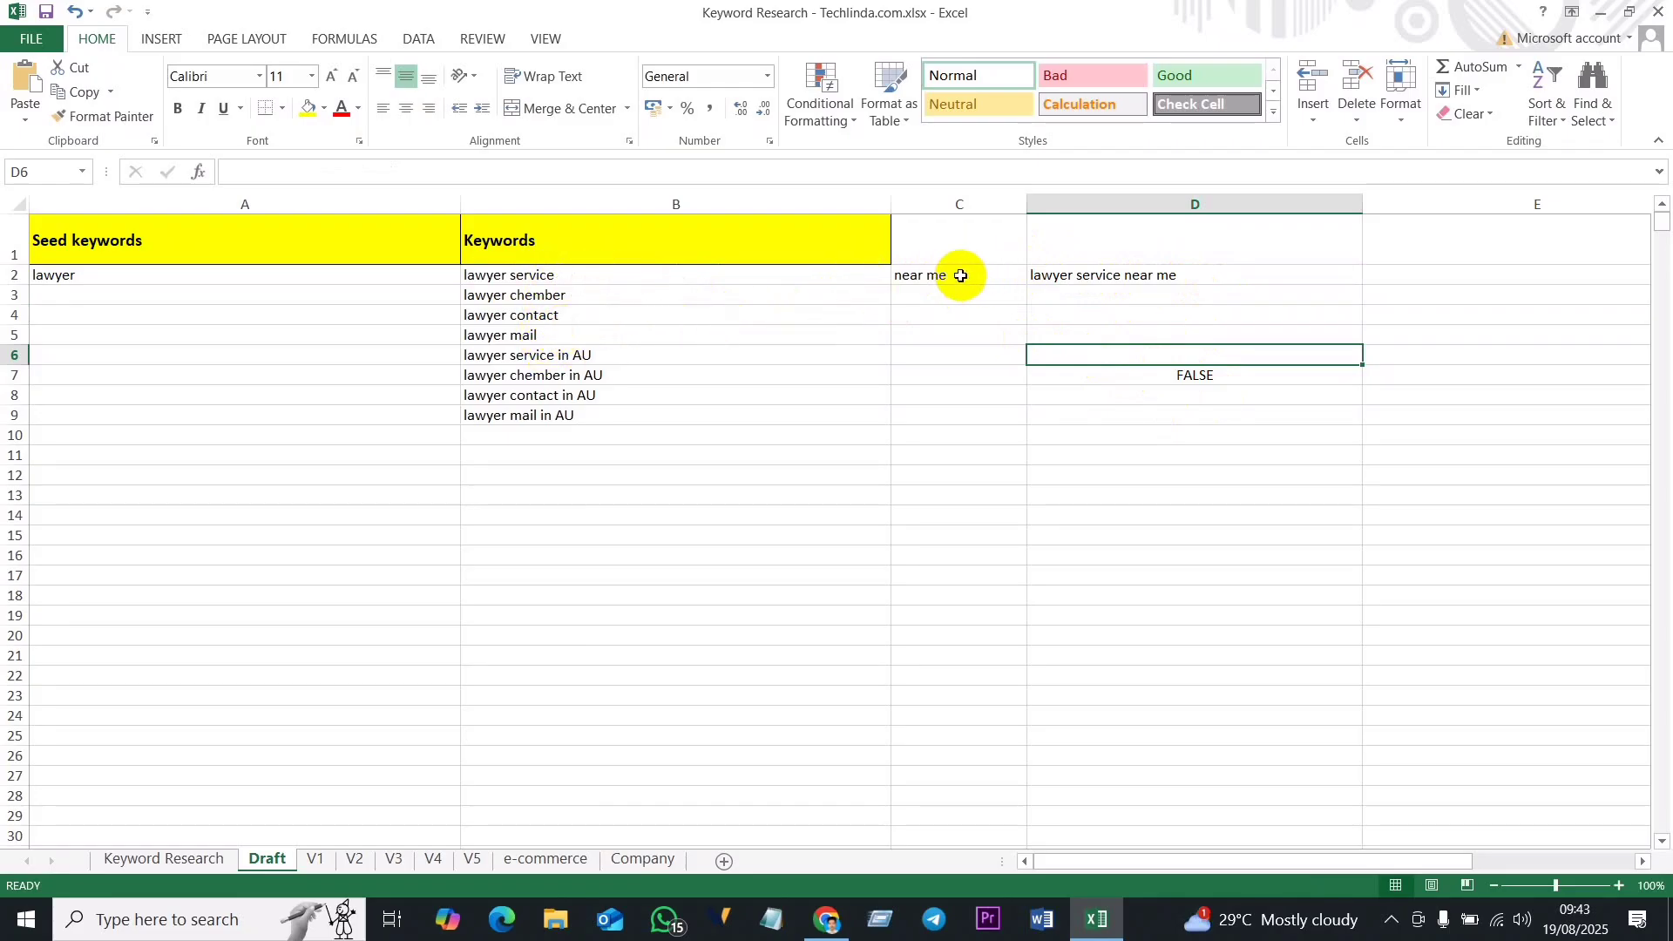
{"action": "left_click", "coordinate": [960, 275]}
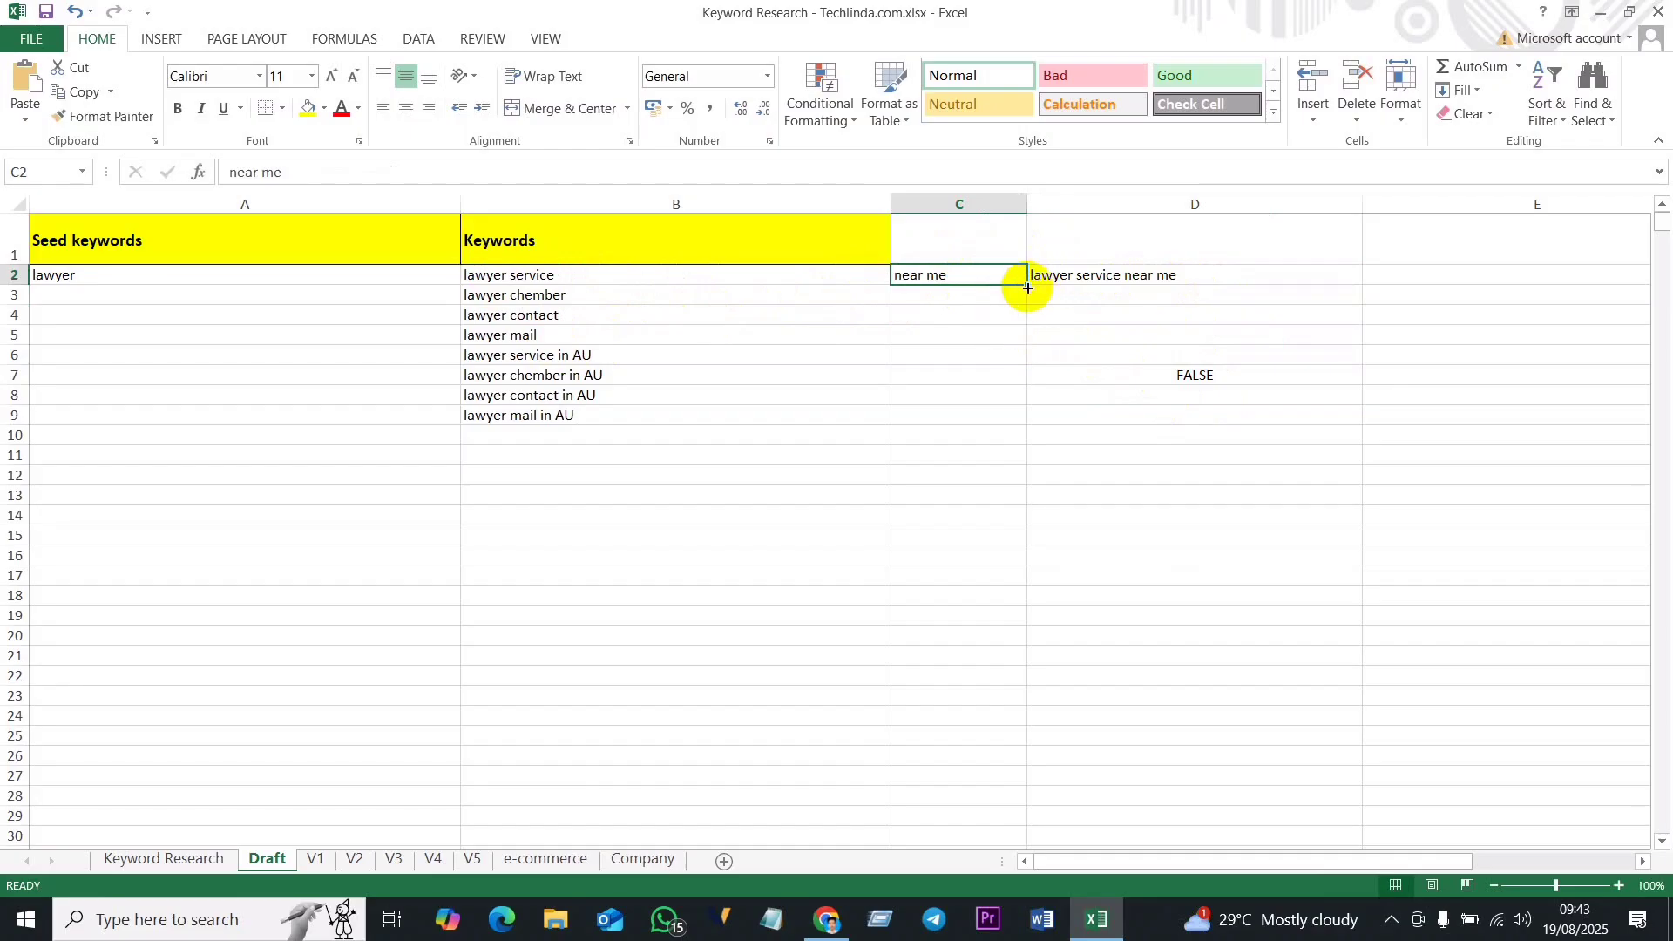
{"action": "left_click_drag", "start_coordinate": [1028, 288], "coordinate": [1033, 341]}
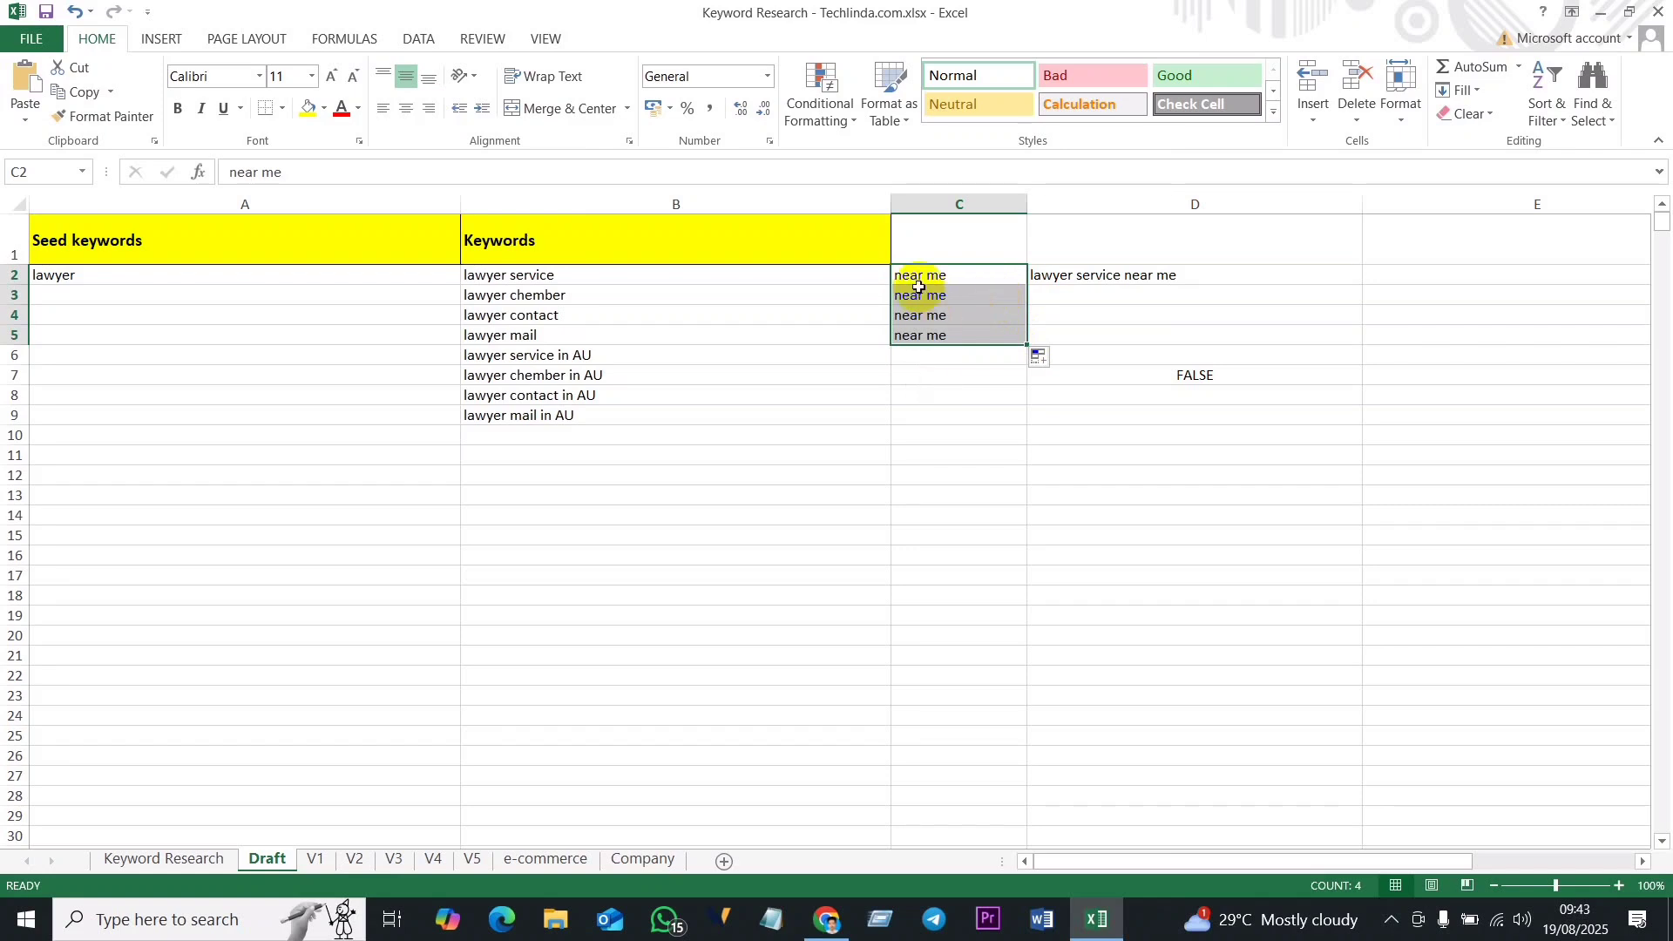
Step: Fill the CONCATENATE formula from D2 down to D5 and select the combined keywords in D2:D5
{"action": "left_click", "coordinate": [1191, 279]}
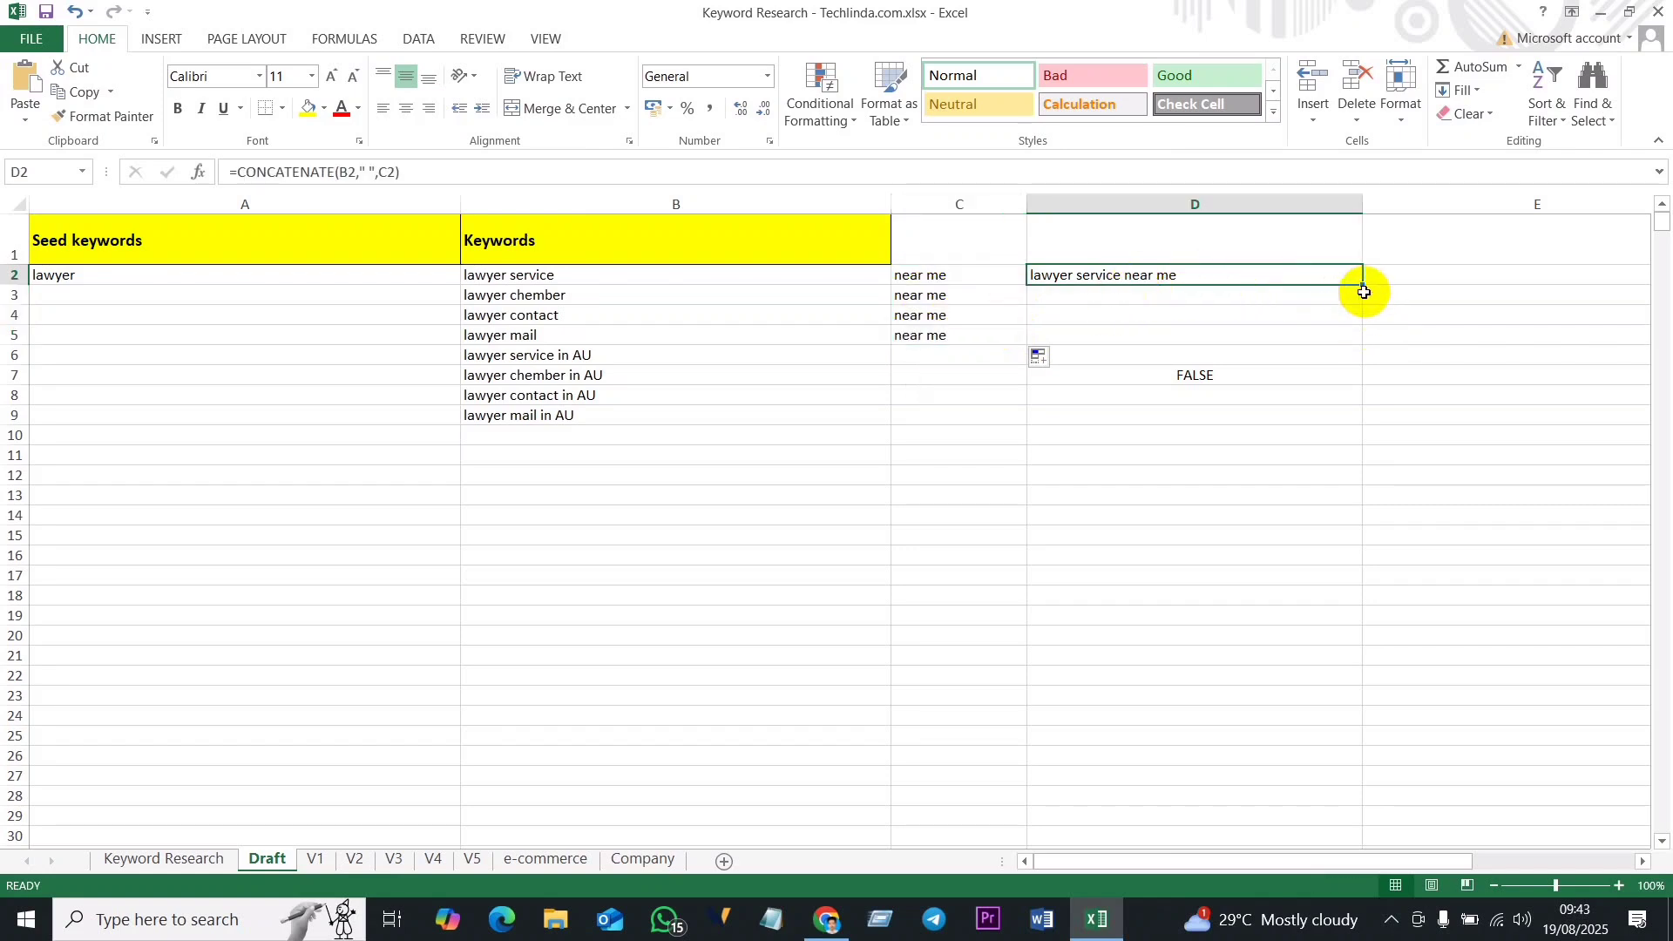
{"action": "left_click_drag", "start_coordinate": [1363, 284], "coordinate": [1365, 351]}
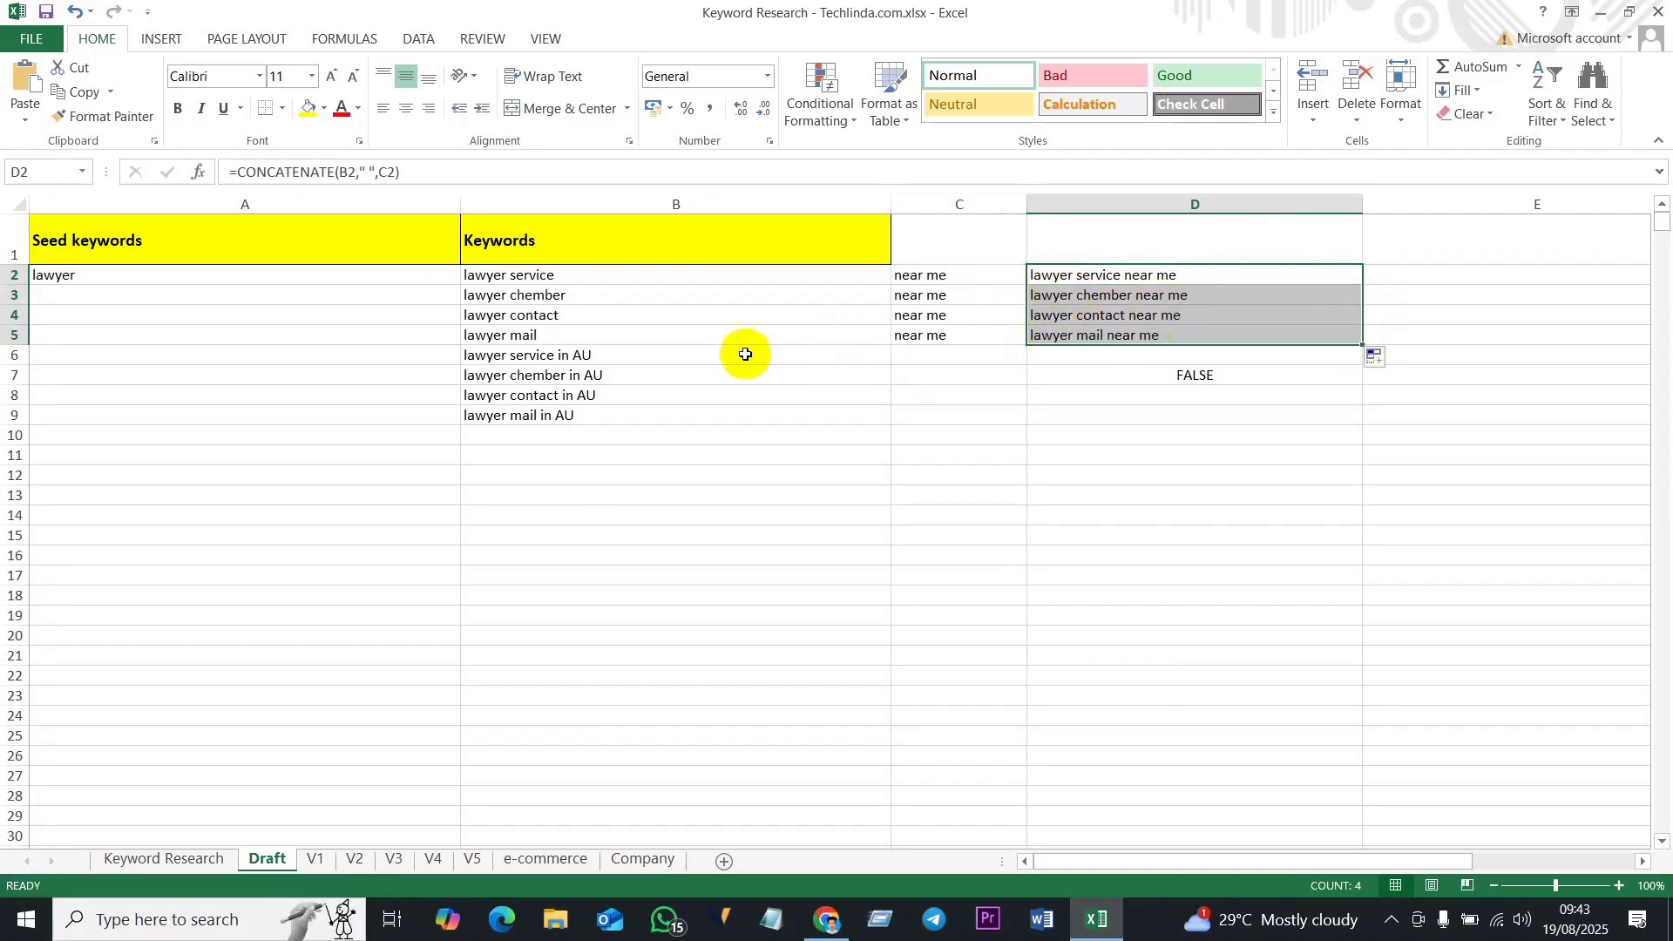
{"action": "left_click", "coordinate": [1270, 559]}
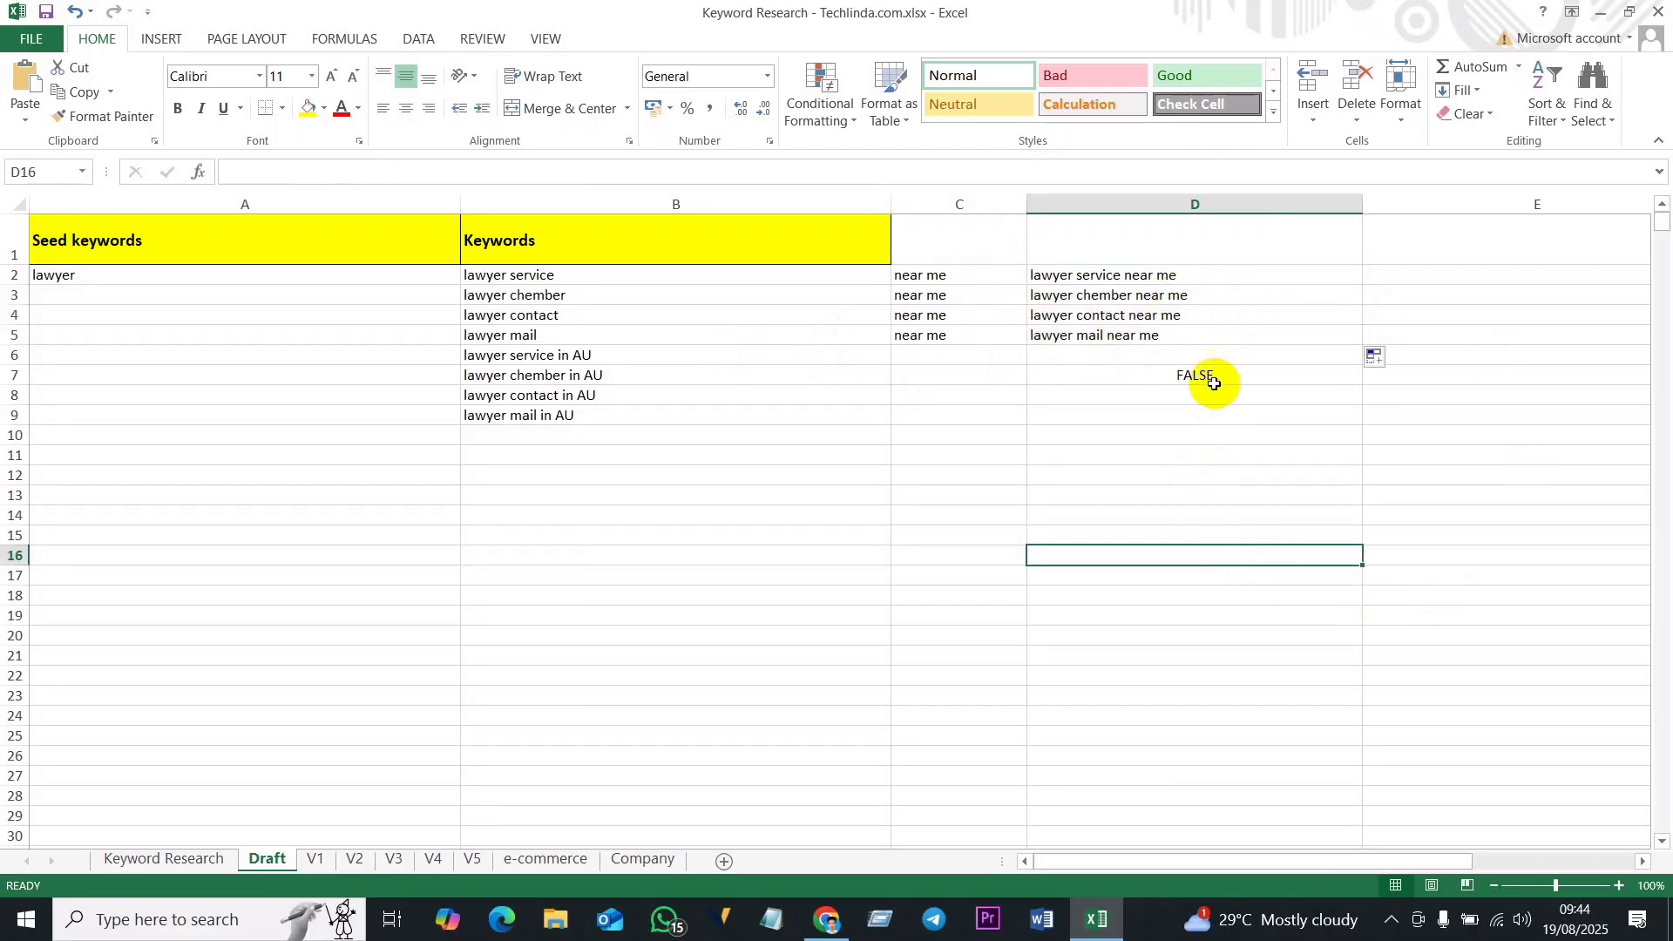
{"action": "left_click_drag", "start_coordinate": [1207, 276], "coordinate": [1199, 333]}
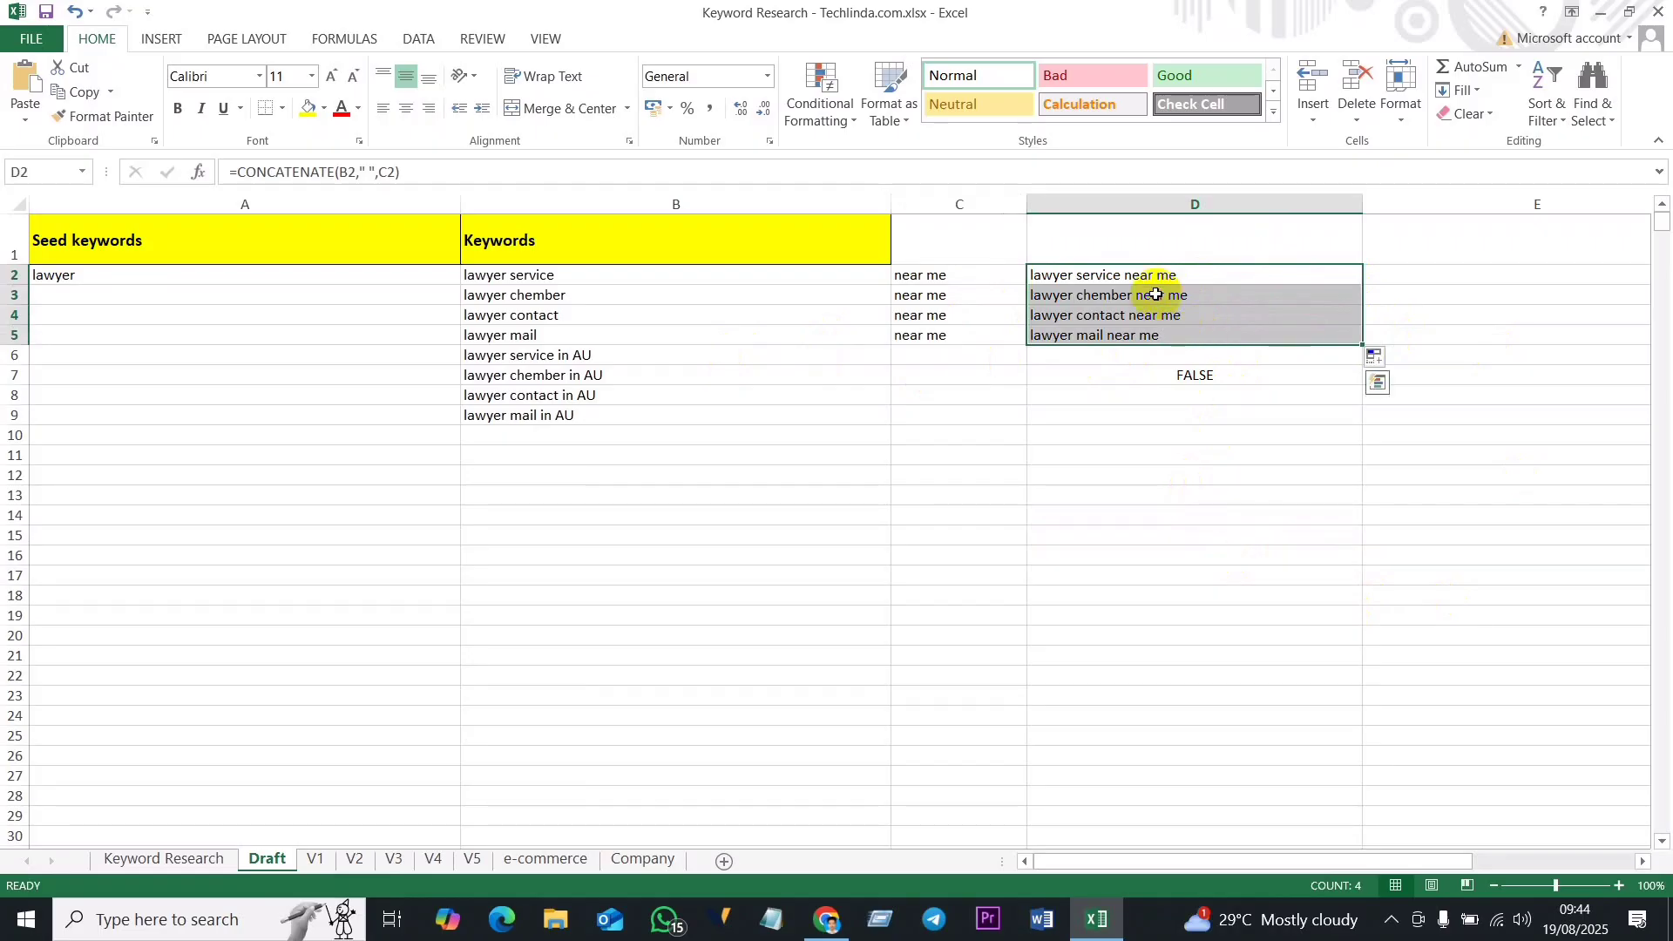
Step: Try a regular paste of the combined keywords from D2:D5 into column B starting at B10, and clear the pasted cells
{"action": "key", "text": "ctrl+c"}
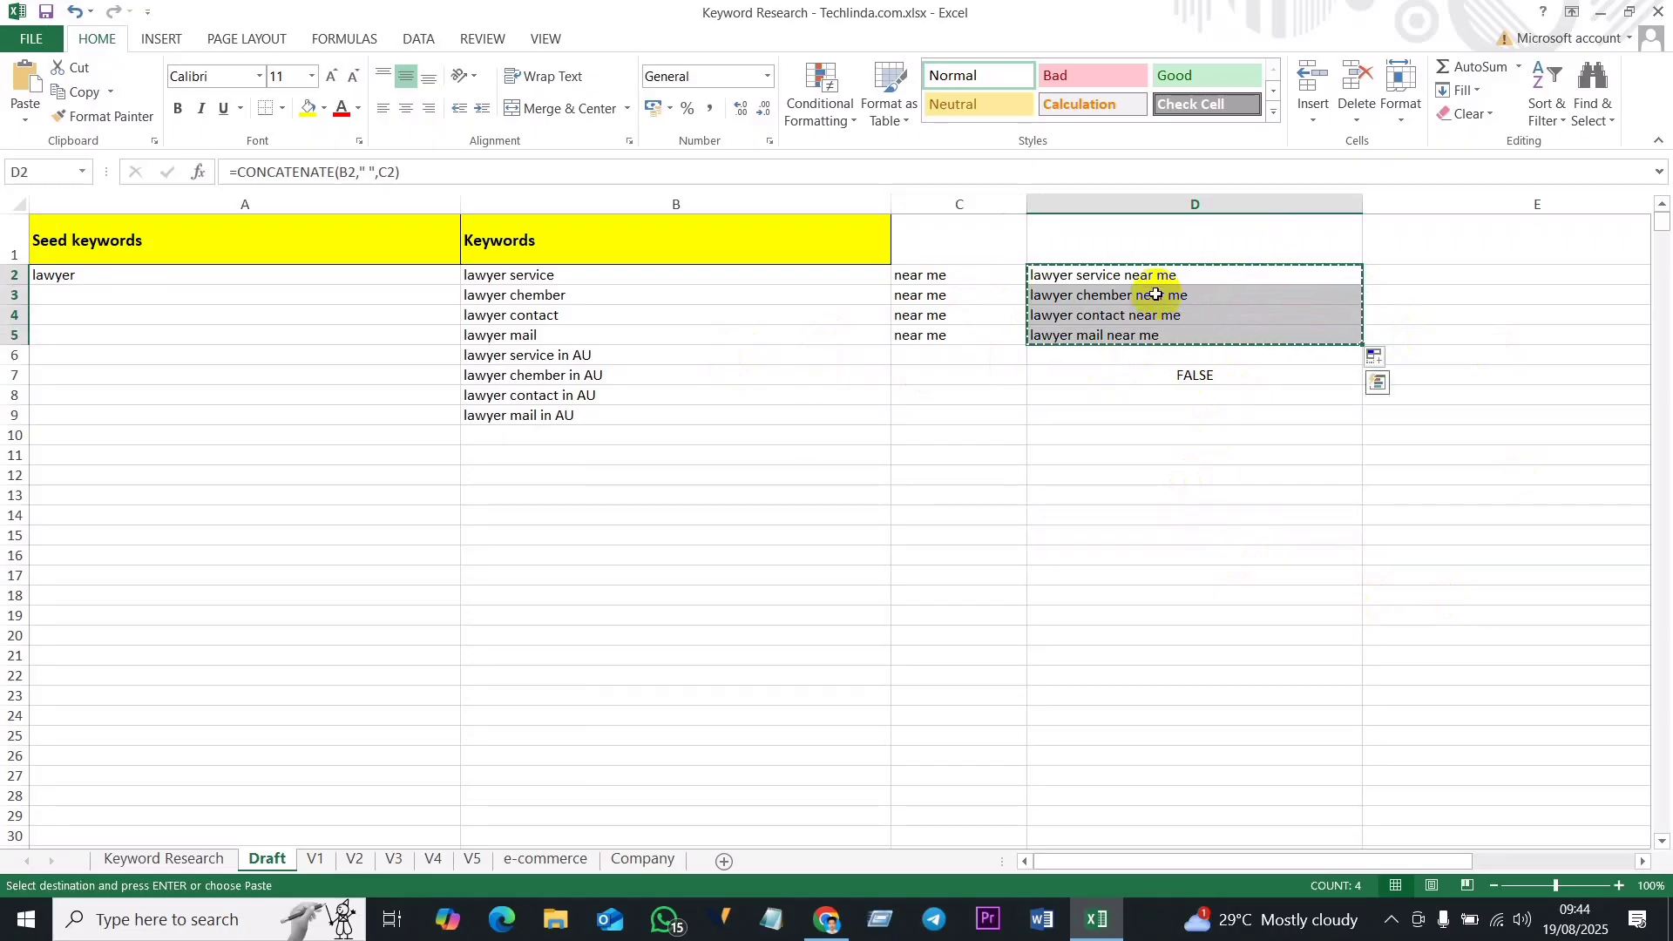
{"action": "left_click", "coordinate": [518, 435]}
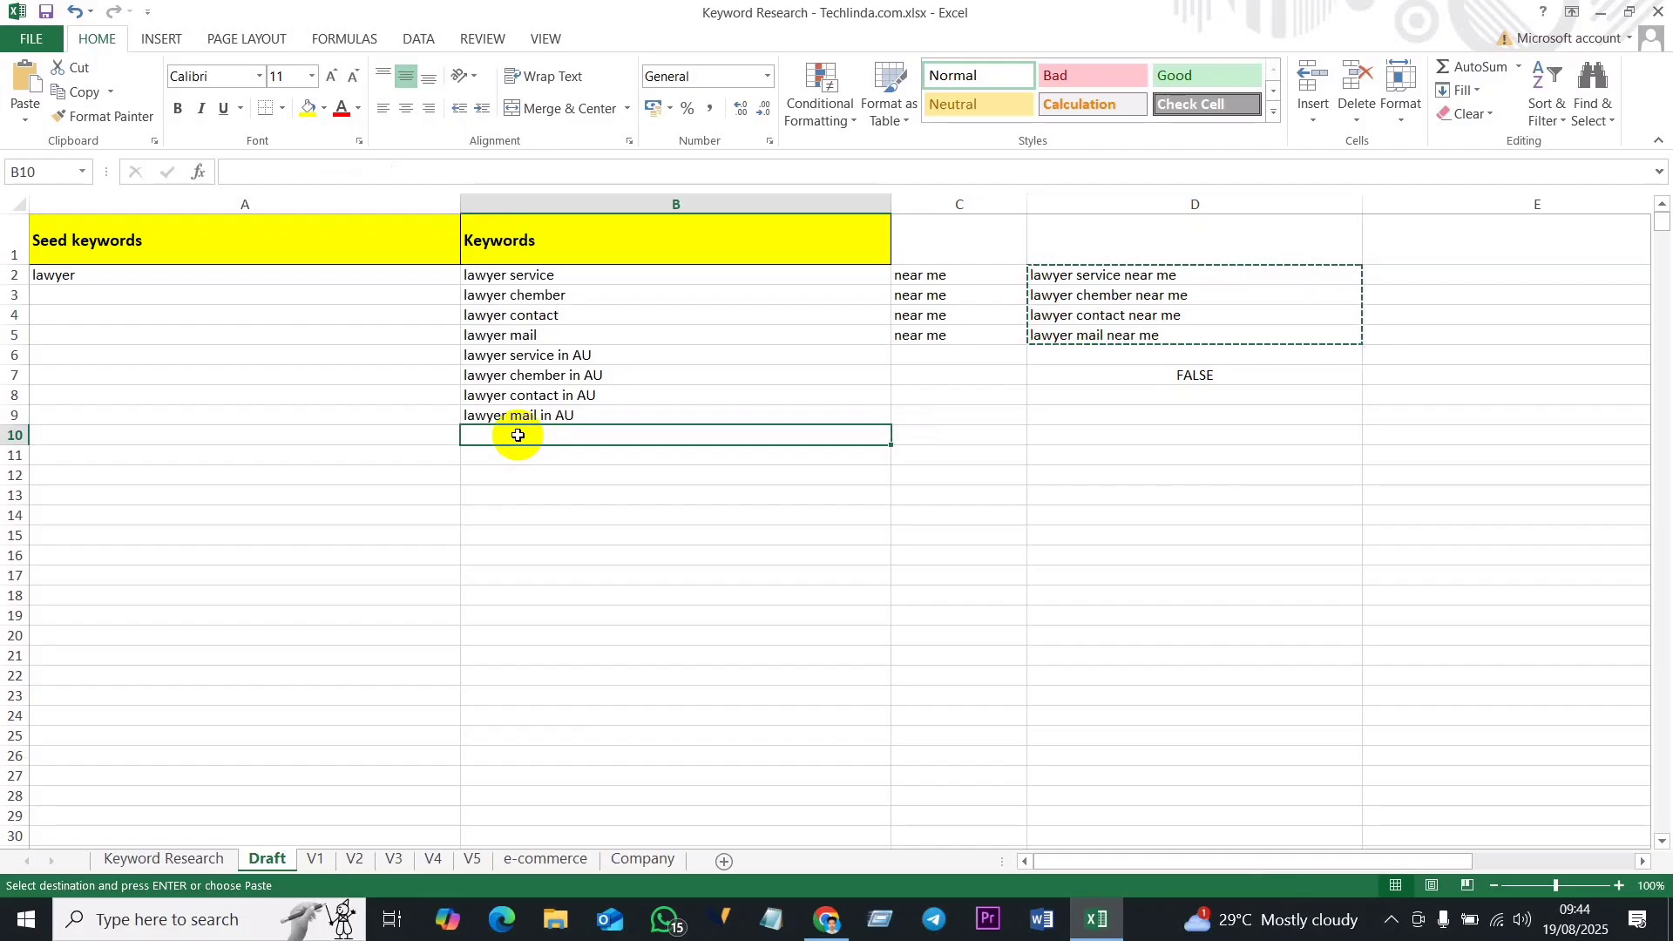
{"action": "key", "text": "ctrl+v"}
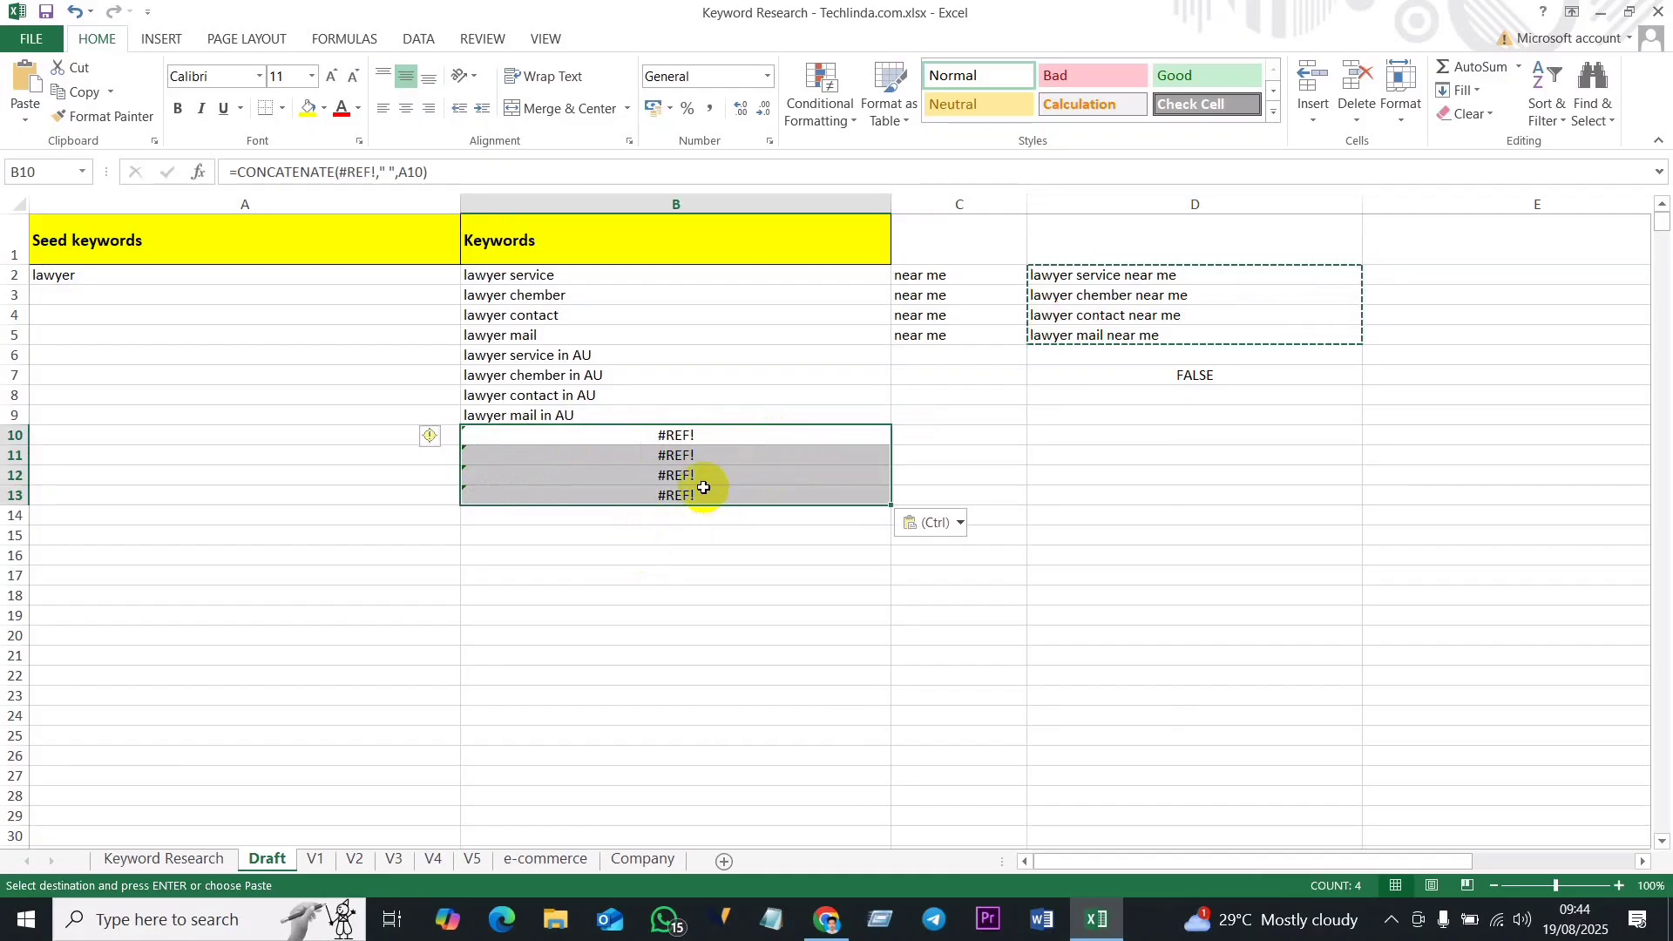
{"action": "key", "text": "Delete"}
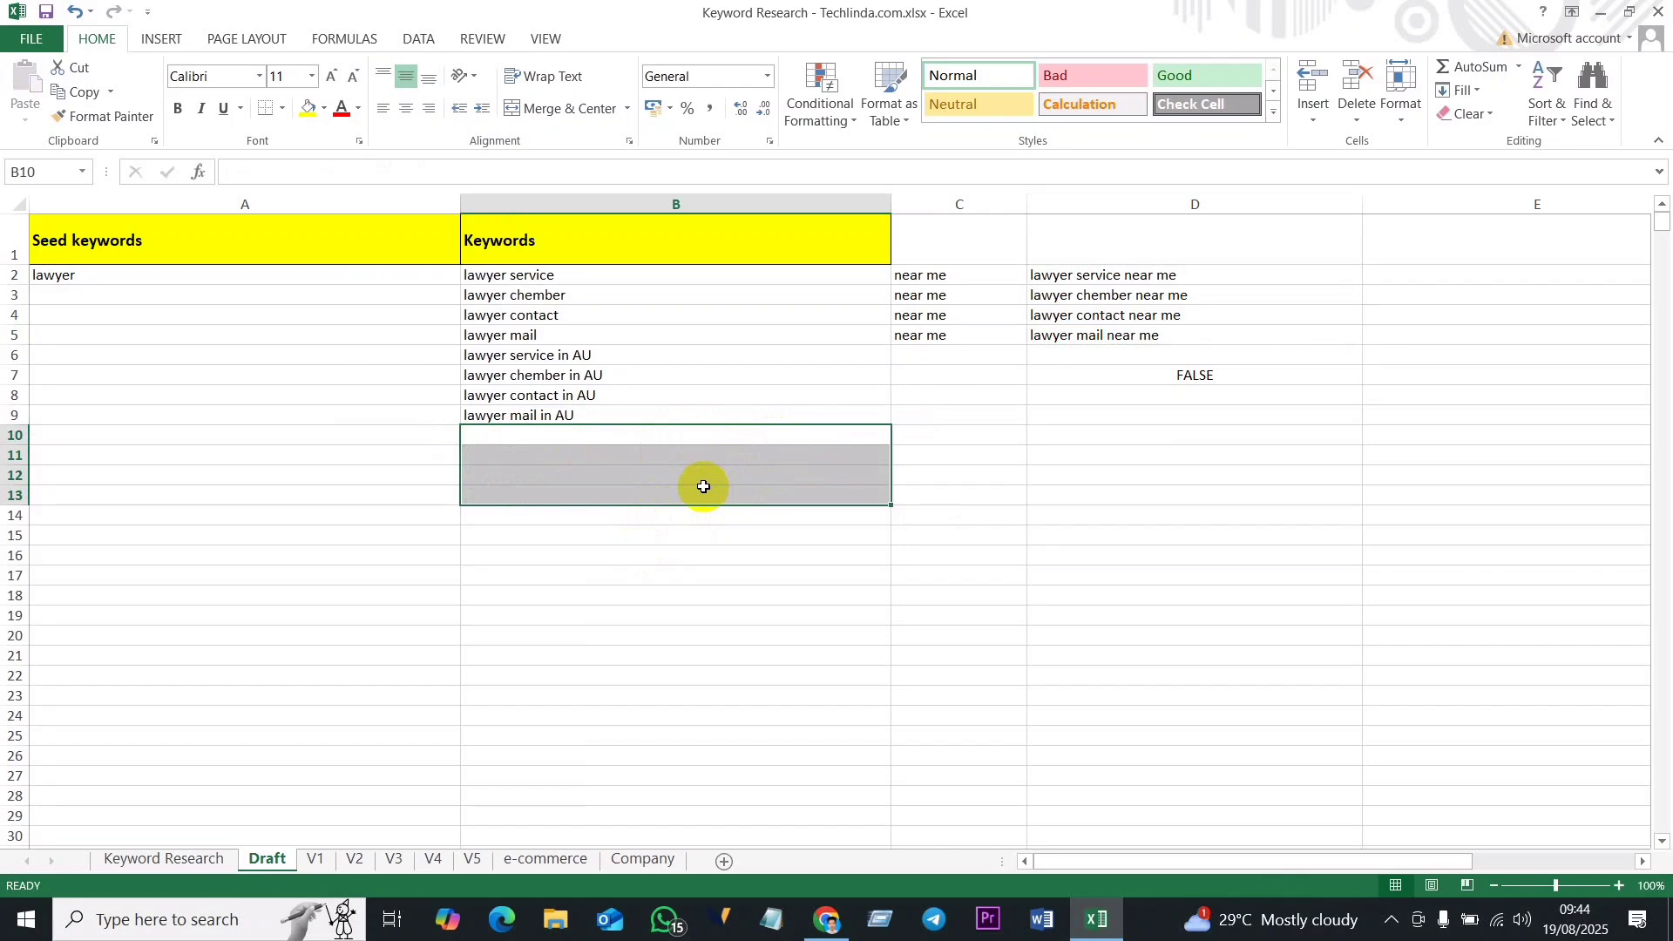
Step: Paste the combined "near me" keywords from D2:D5 as values only into column B starting at B10
{"action": "left_click", "coordinate": [1132, 480]}
{"action": "left_click_drag", "start_coordinate": [1199, 275], "coordinate": [1198, 296]}
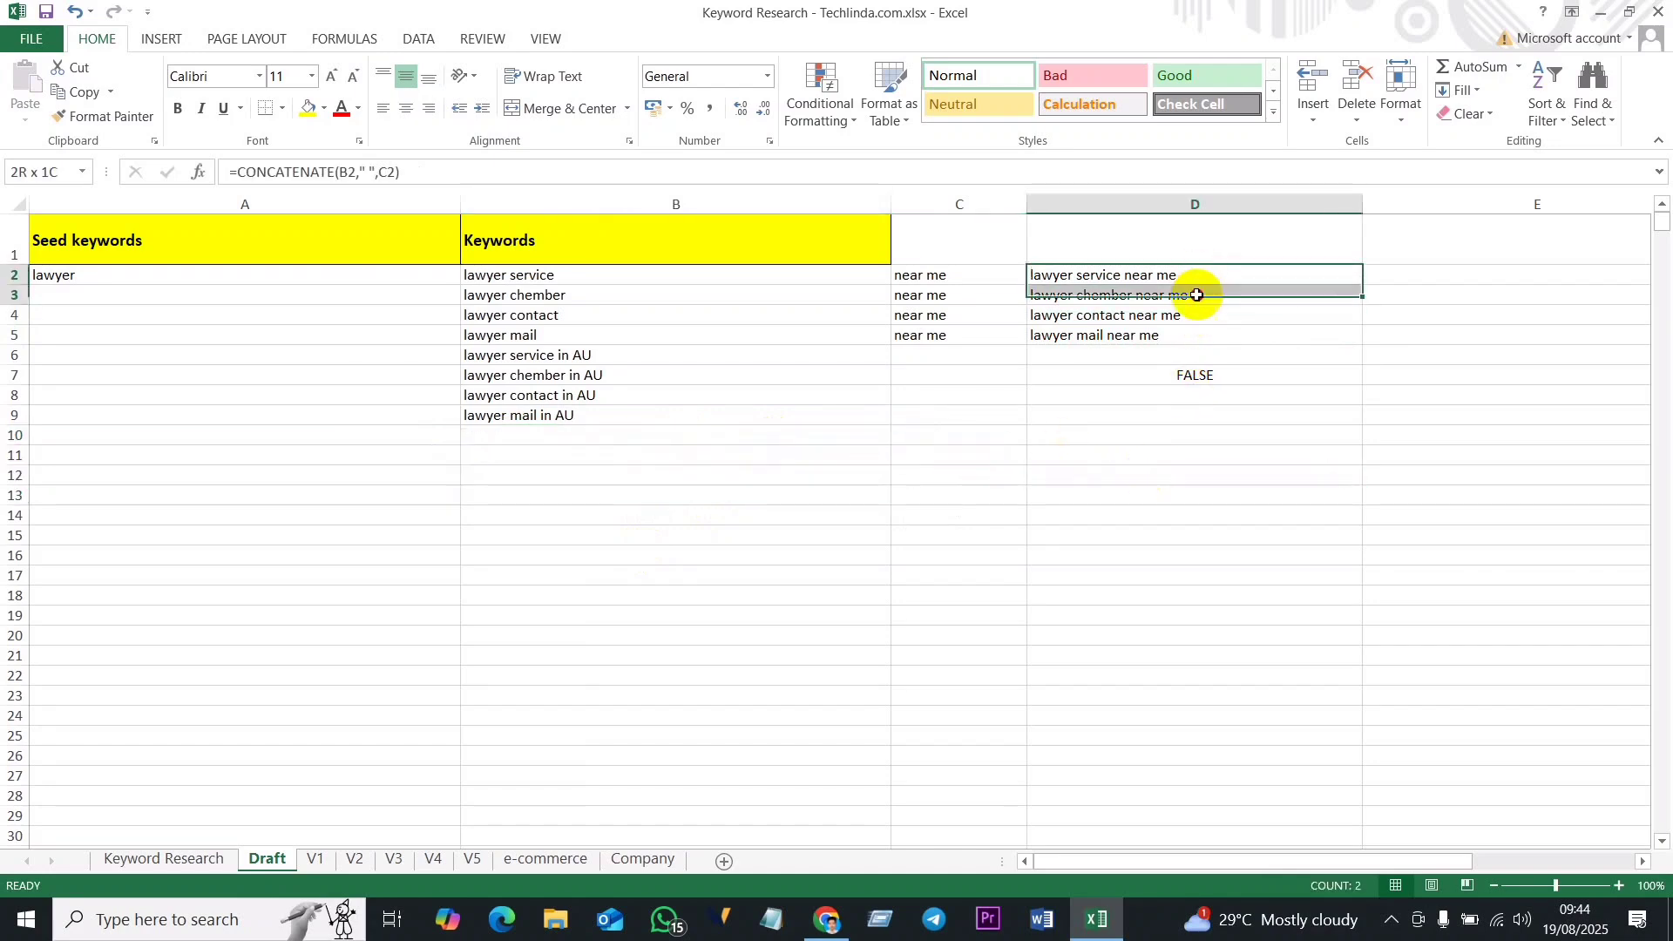
{"action": "key", "text": "ctrl+c"}
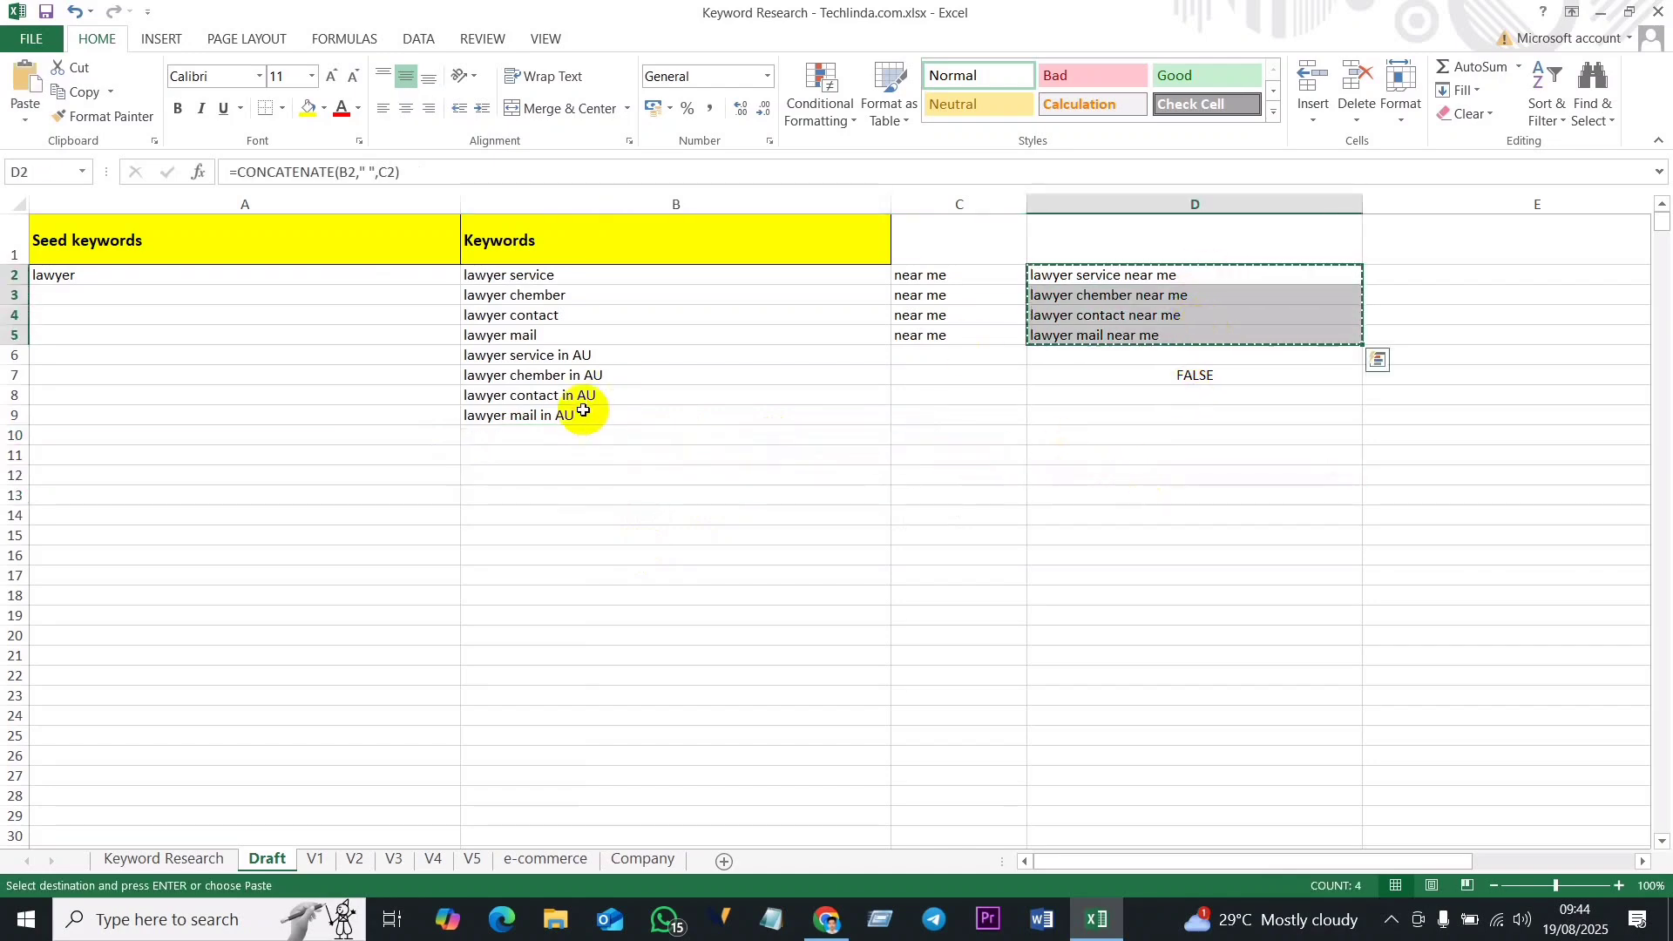
{"action": "right_click", "coordinate": [517, 436]}
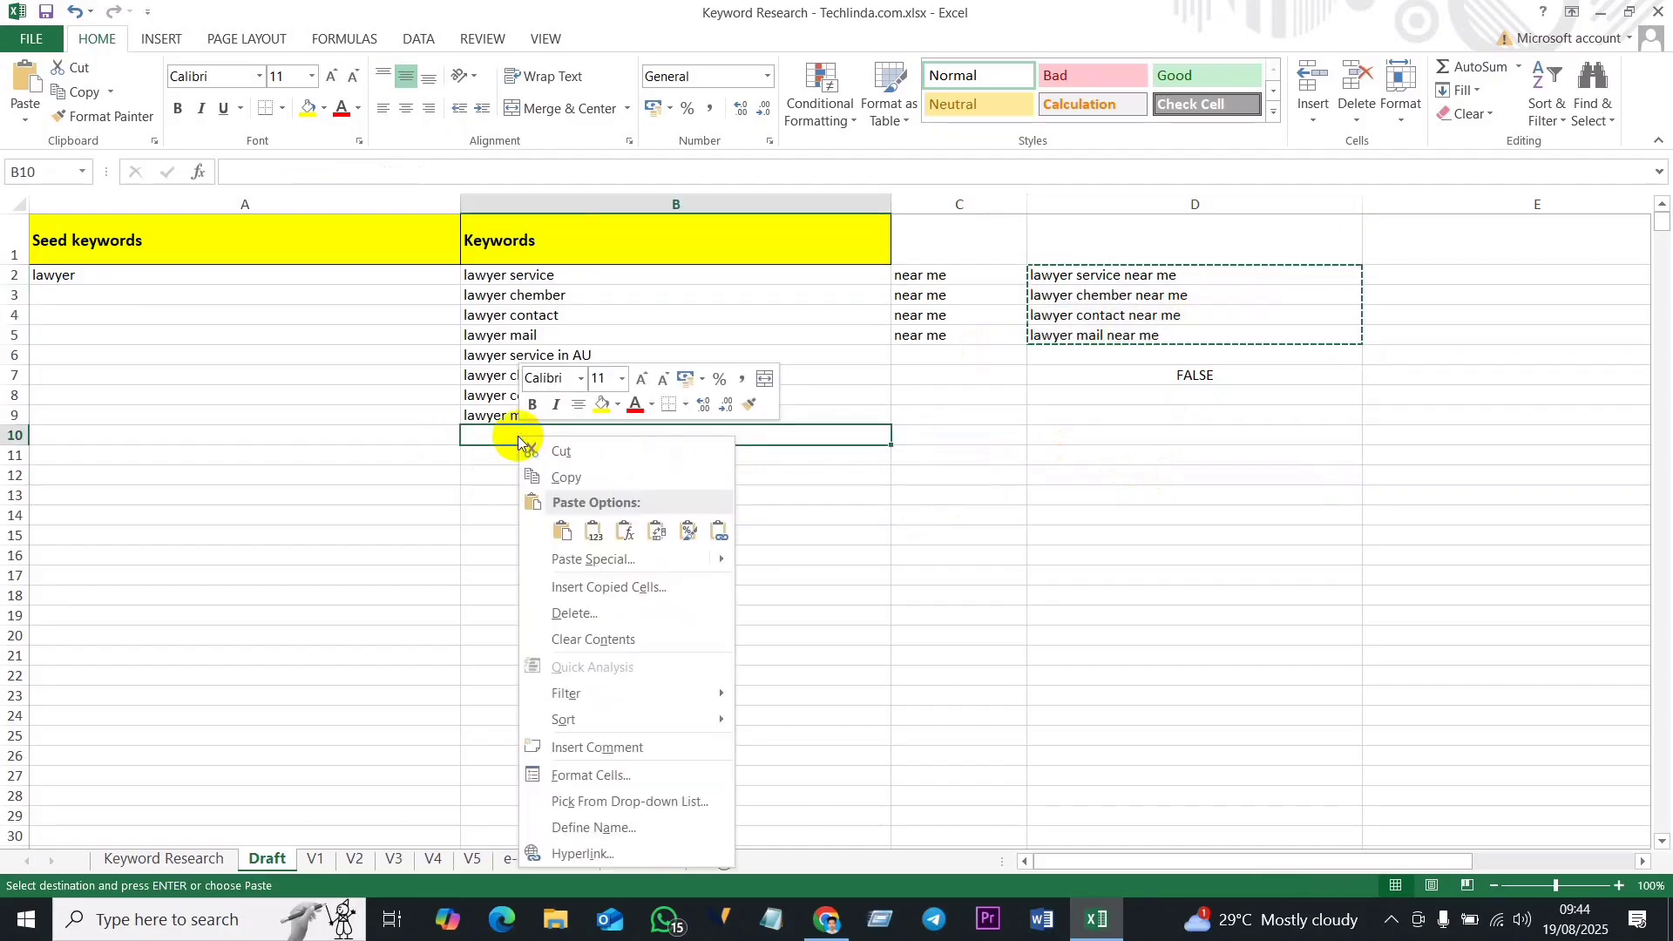
{"action": "mouse_move", "coordinate": [586, 566]}
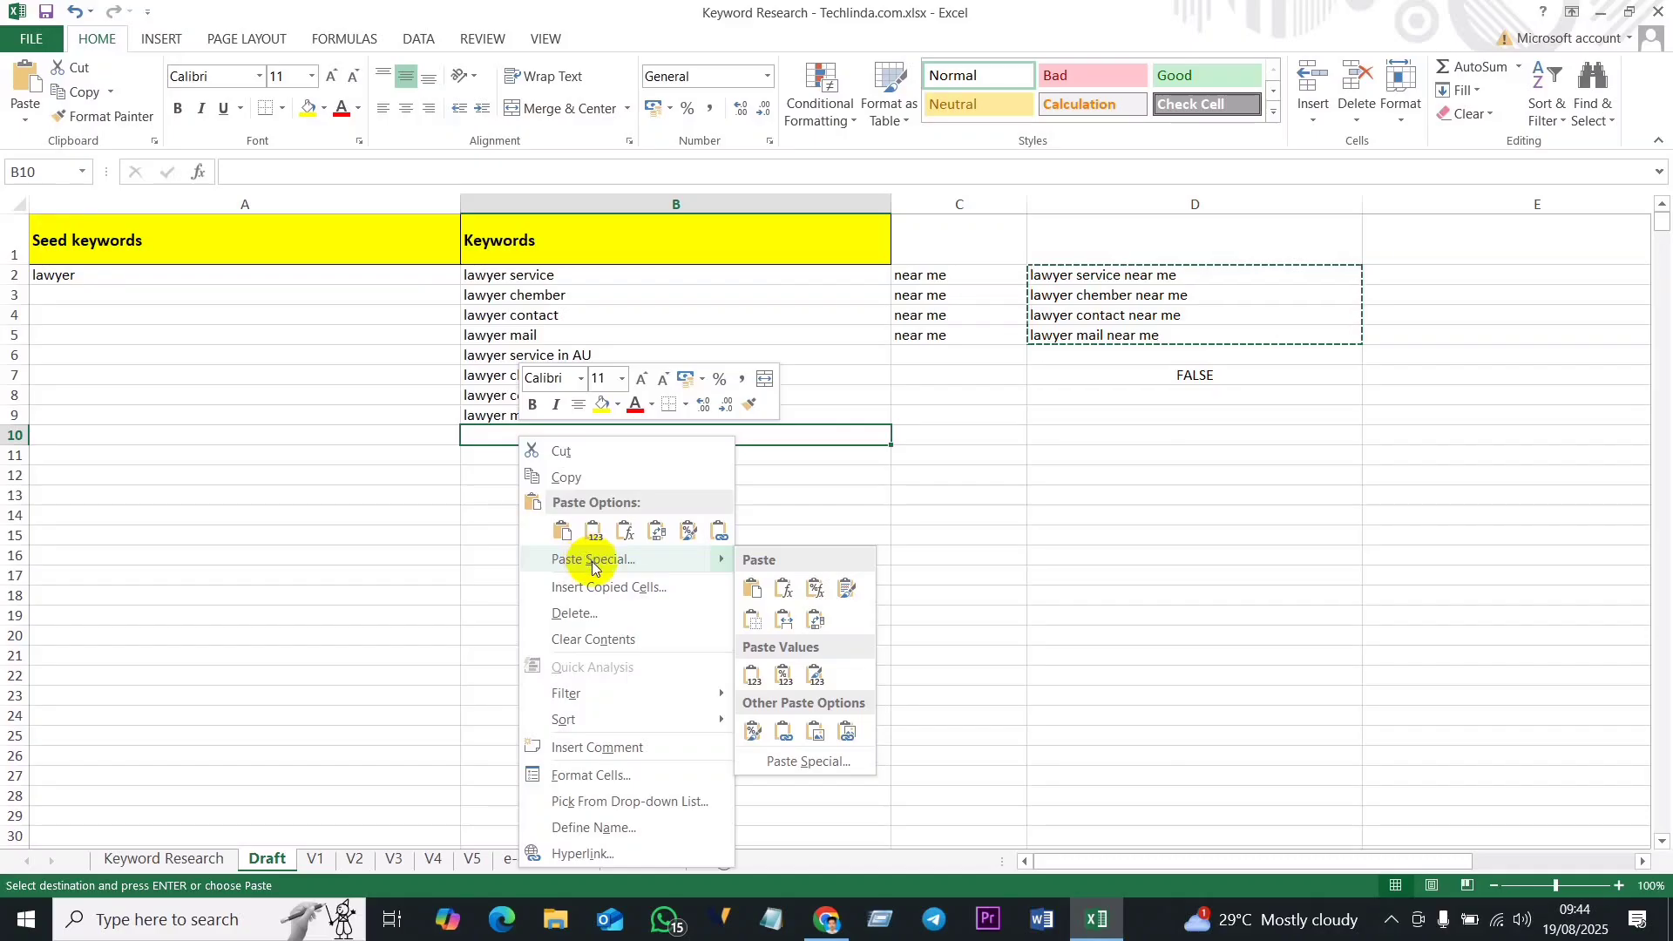
{"action": "left_click", "coordinate": [590, 562]}
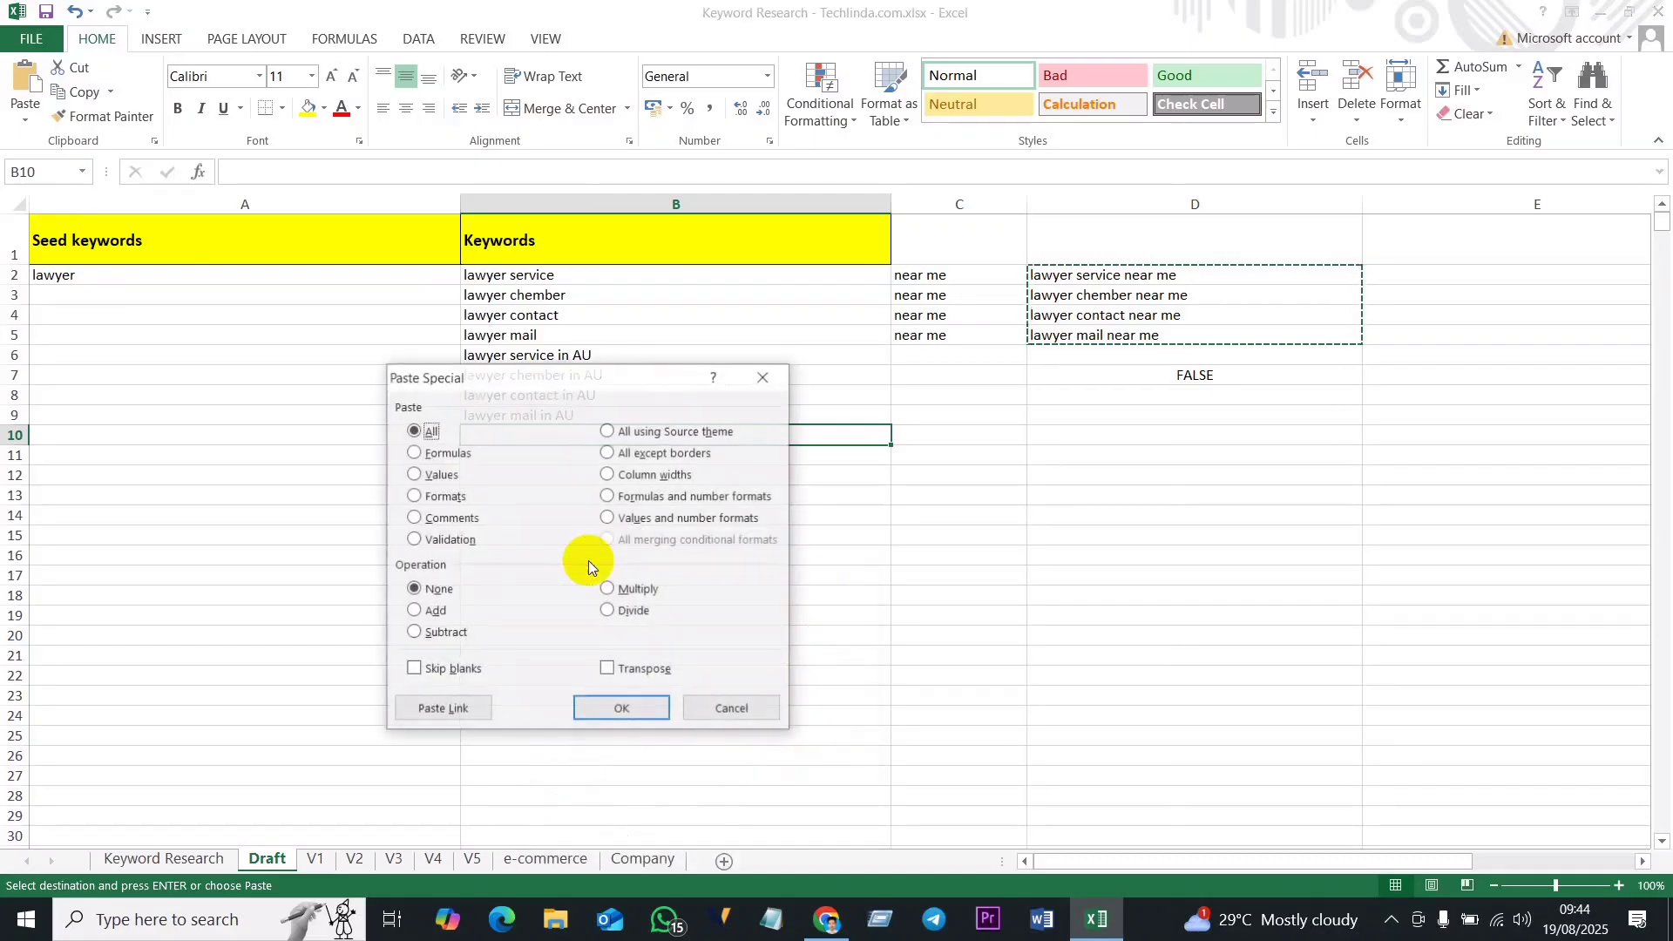
{"action": "left_click", "coordinate": [417, 477]}
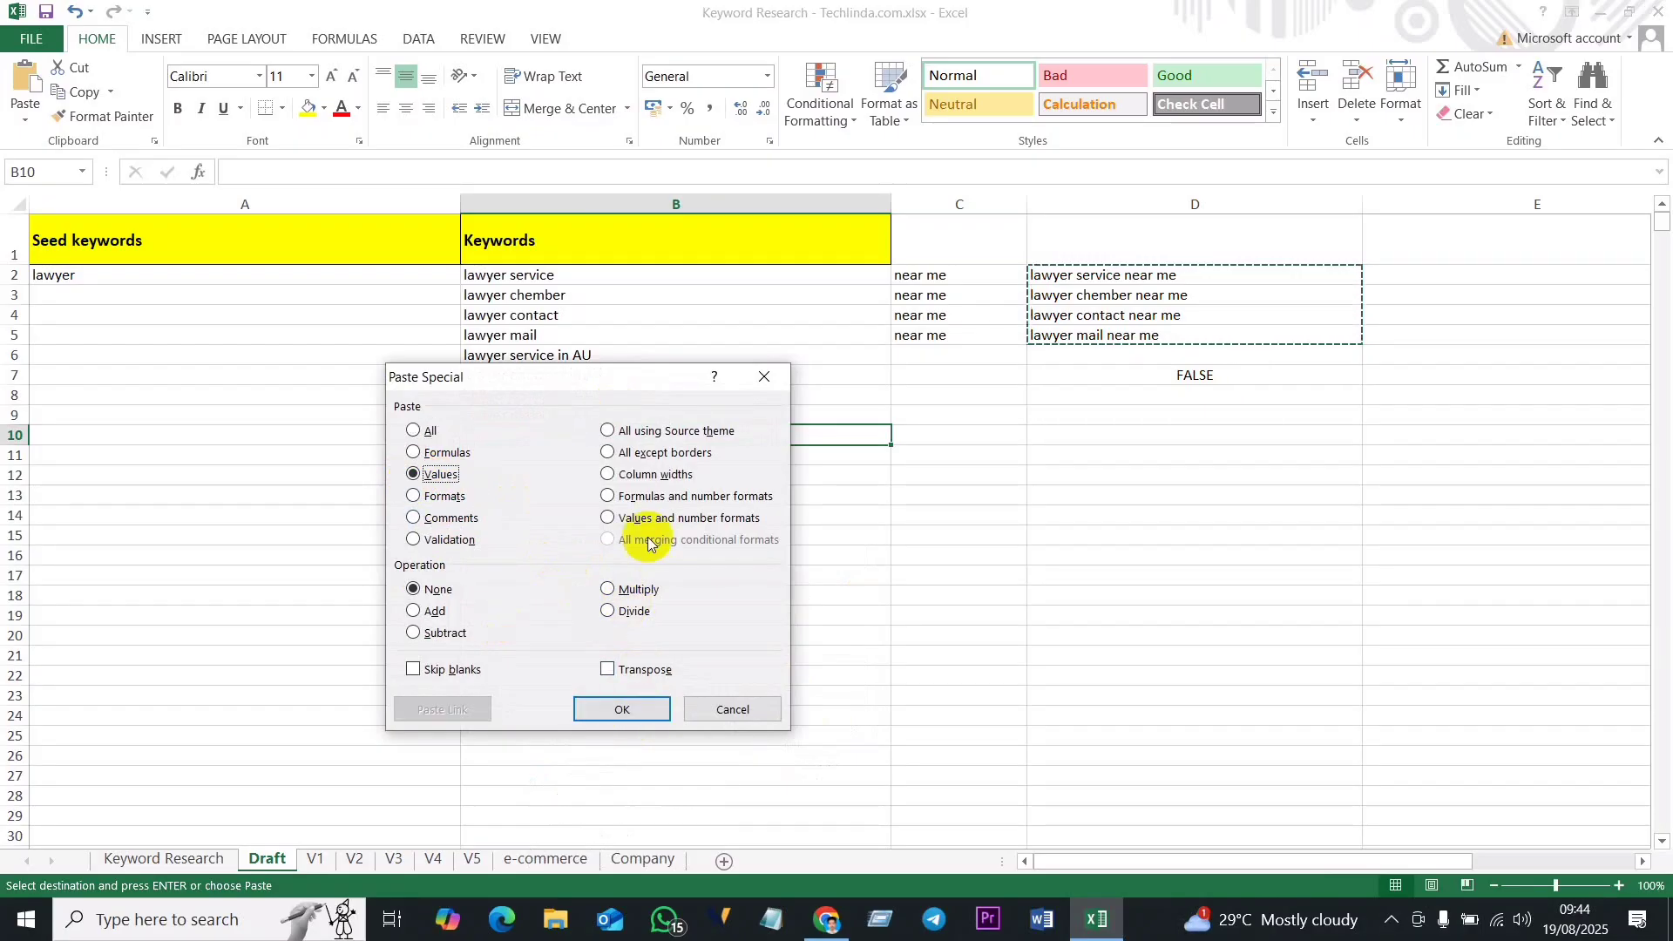
{"action": "left_click", "coordinate": [624, 707]}
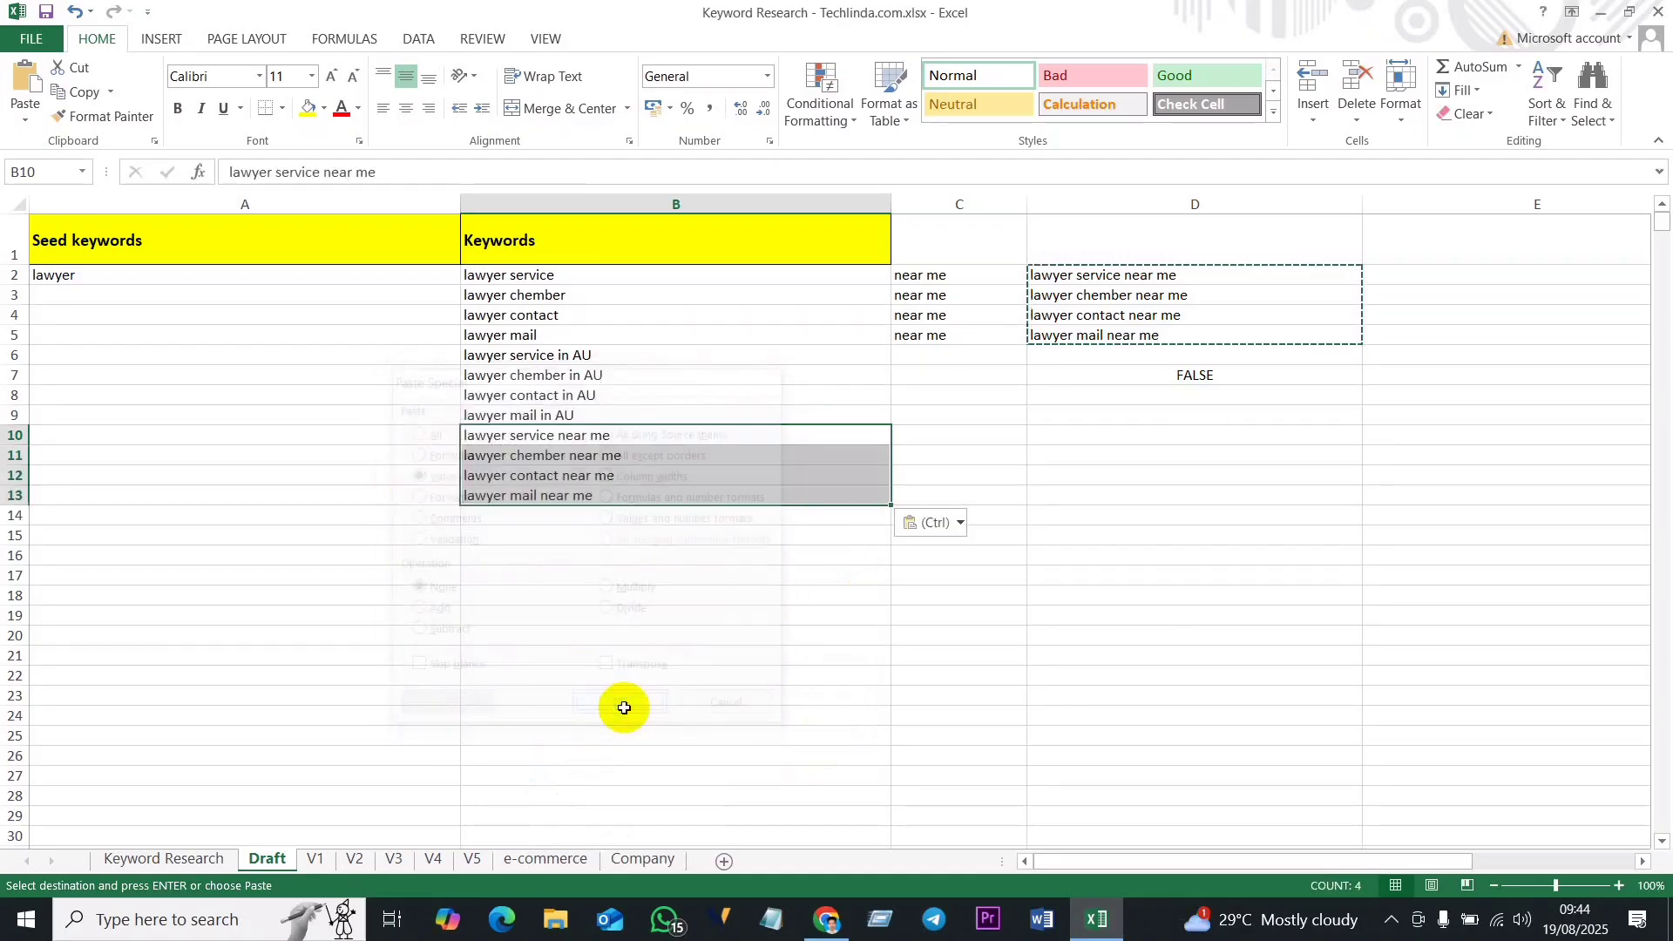
{"action": "left_click", "coordinate": [592, 596]}
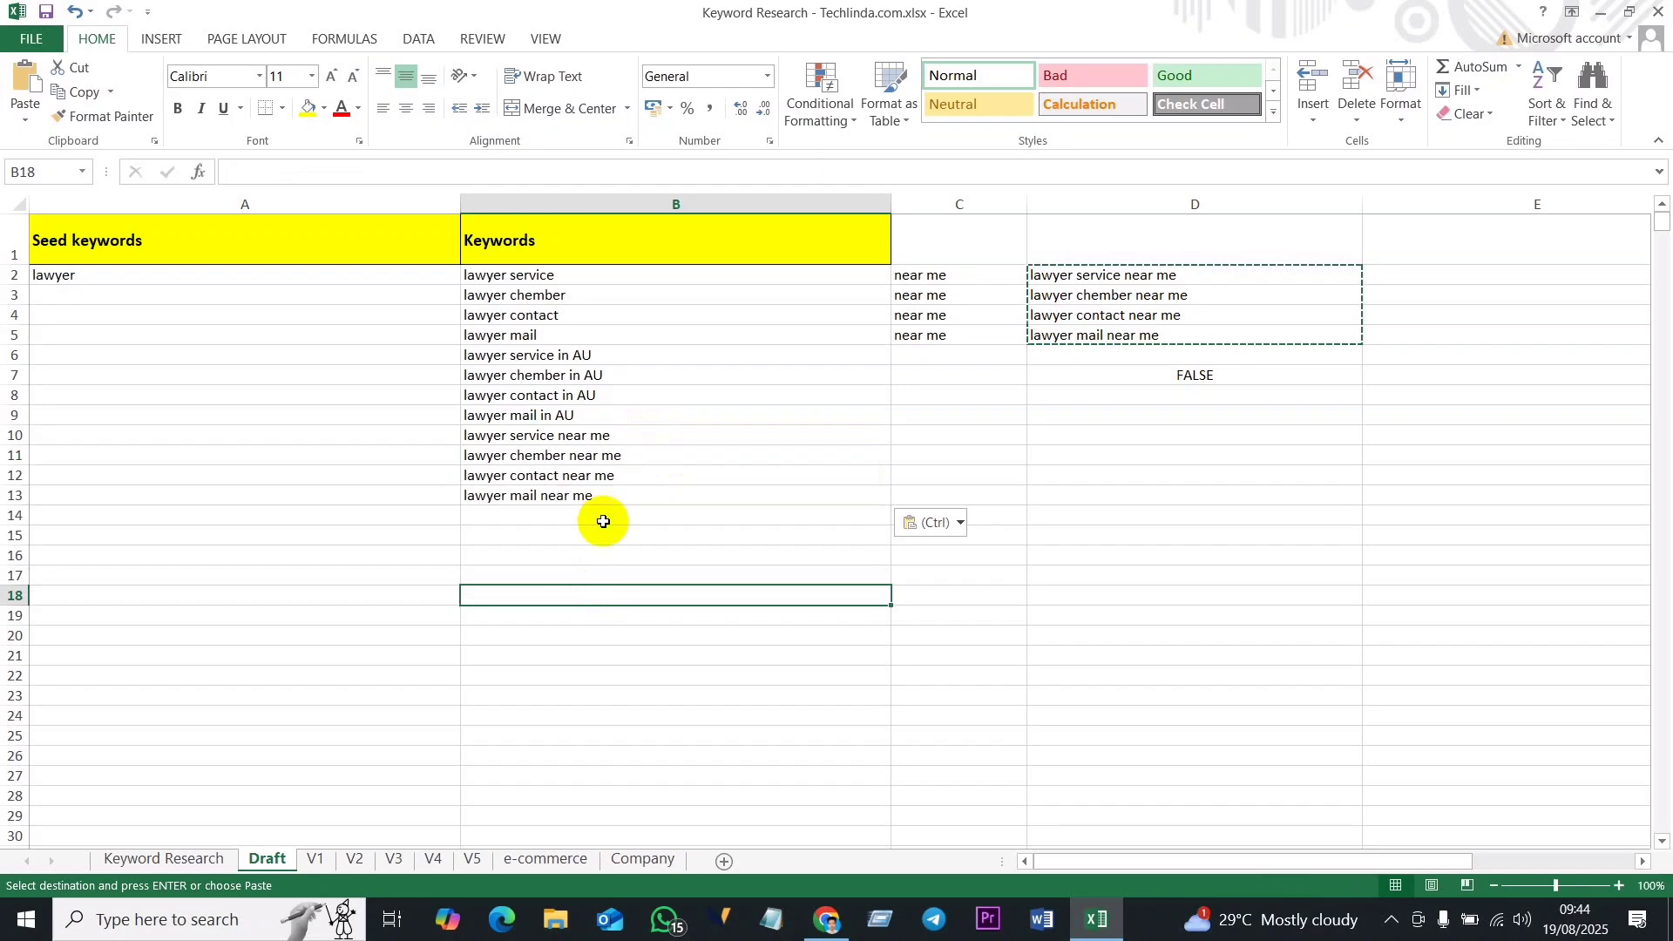
{"action": "double_click", "coordinate": [595, 437]}
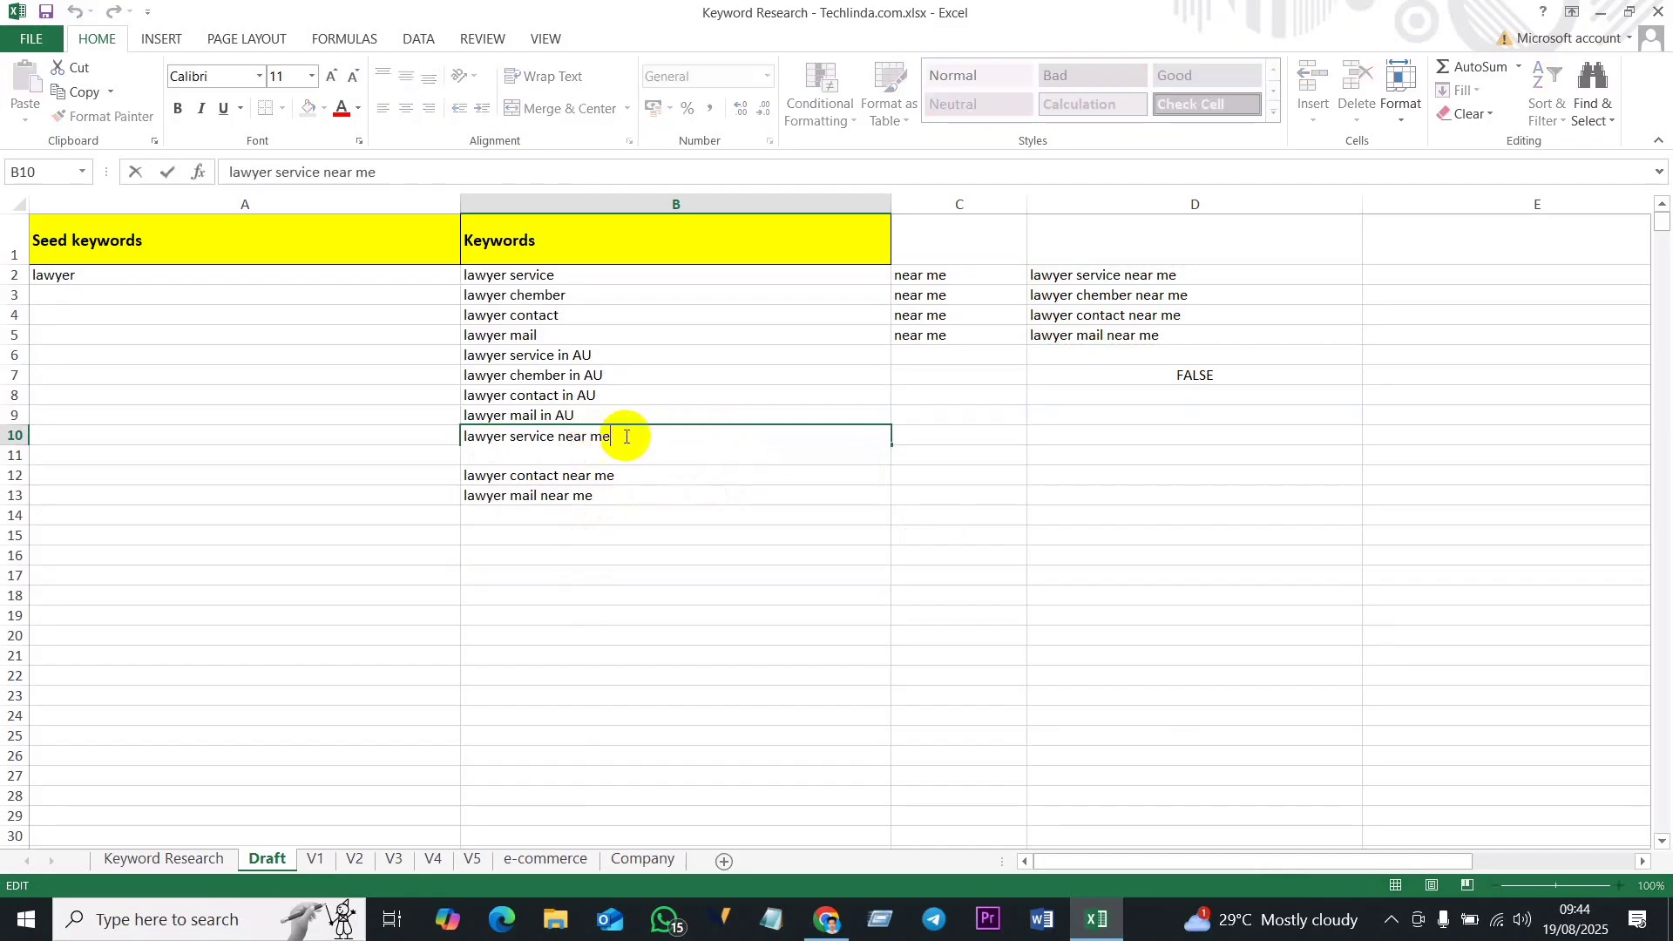
{"action": "double_click", "coordinate": [549, 476]}
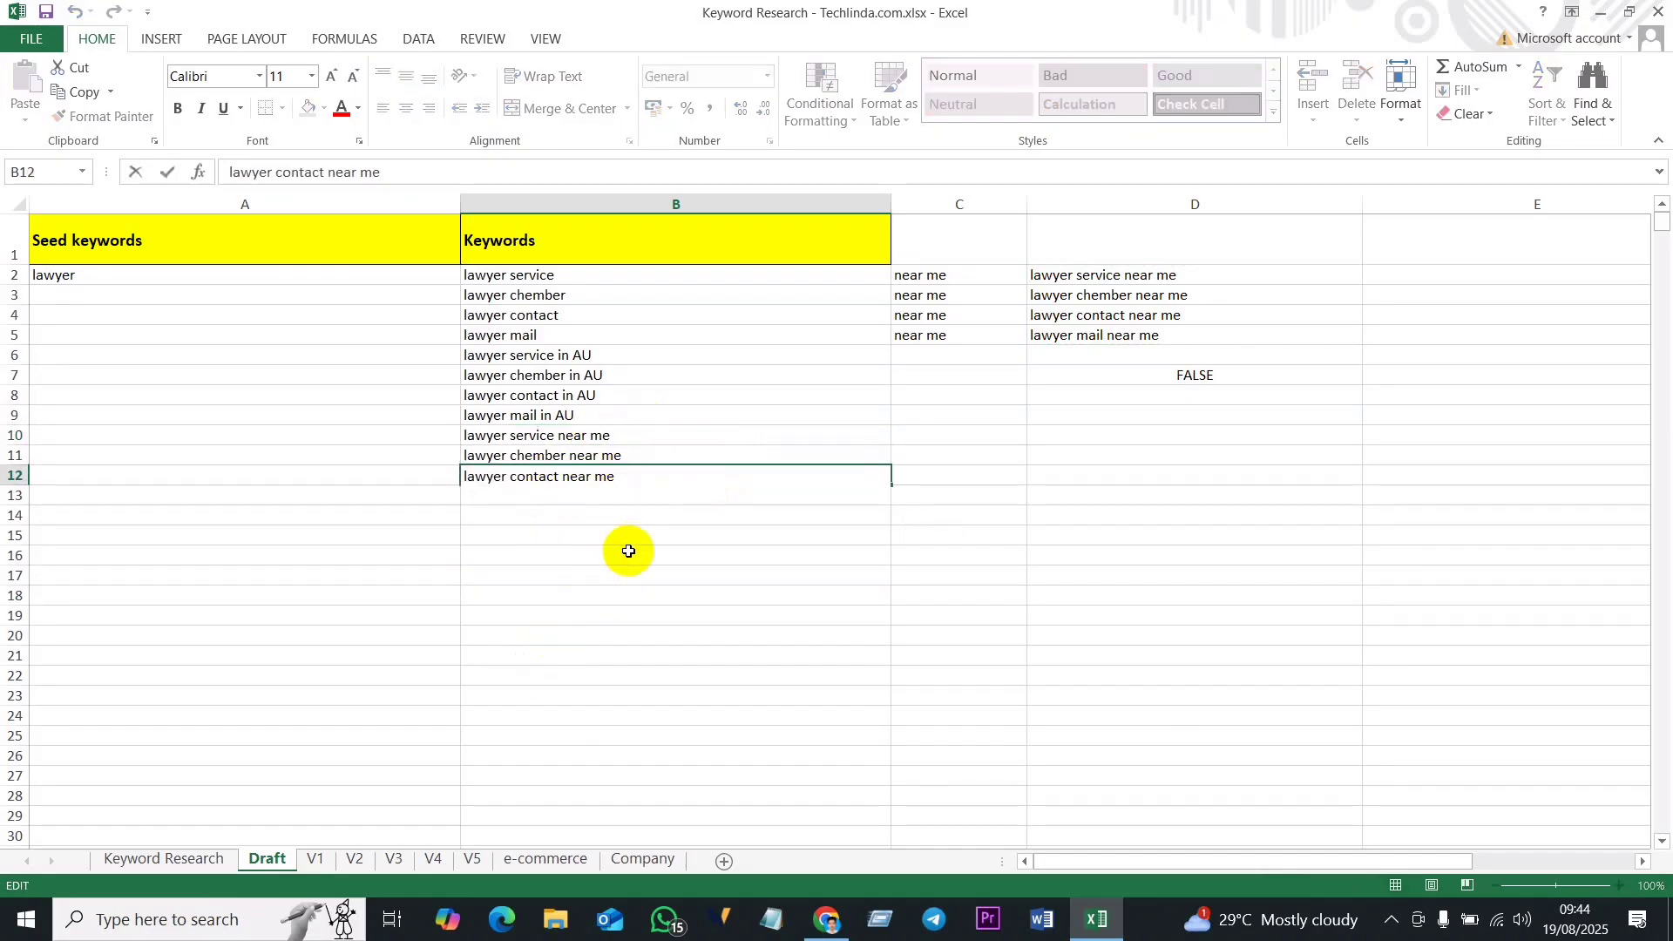
{"action": "left_click", "coordinate": [592, 551]}
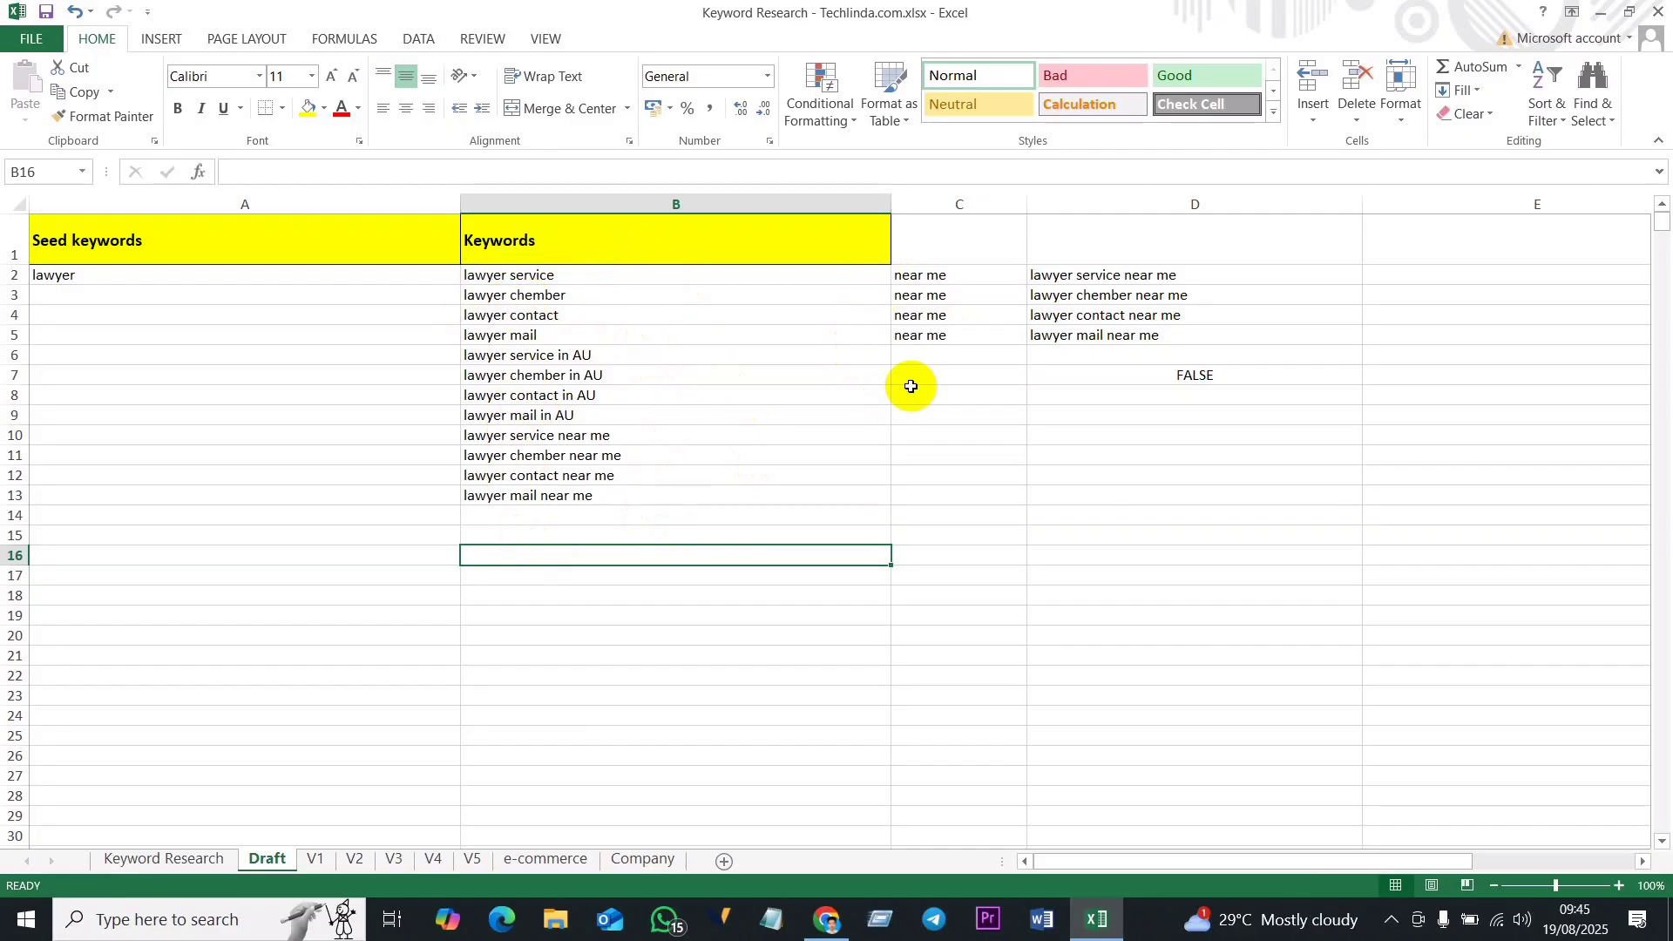
Step: Replace the text in C2 with "Criminal" and fill it down to C13 beside all the keywords
{"action": "left_click", "coordinate": [948, 275]}
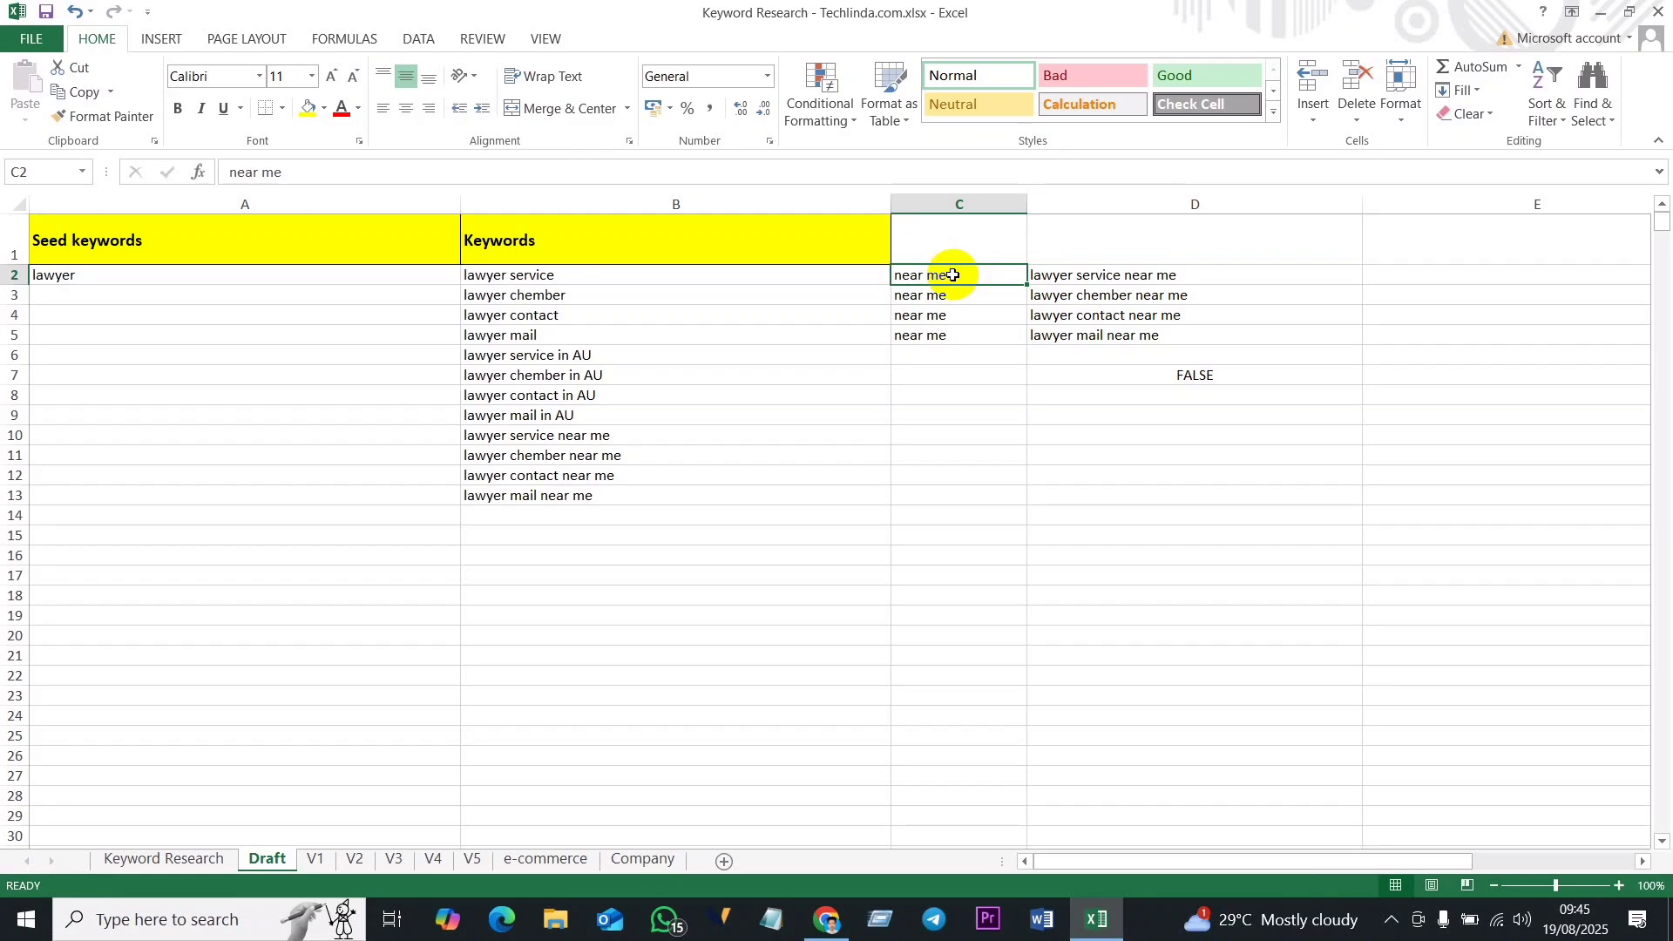
{"action": "double_click", "coordinate": [953, 275]}
{"action": "left_click_drag", "start_coordinate": [953, 275], "coordinate": [900, 276]}
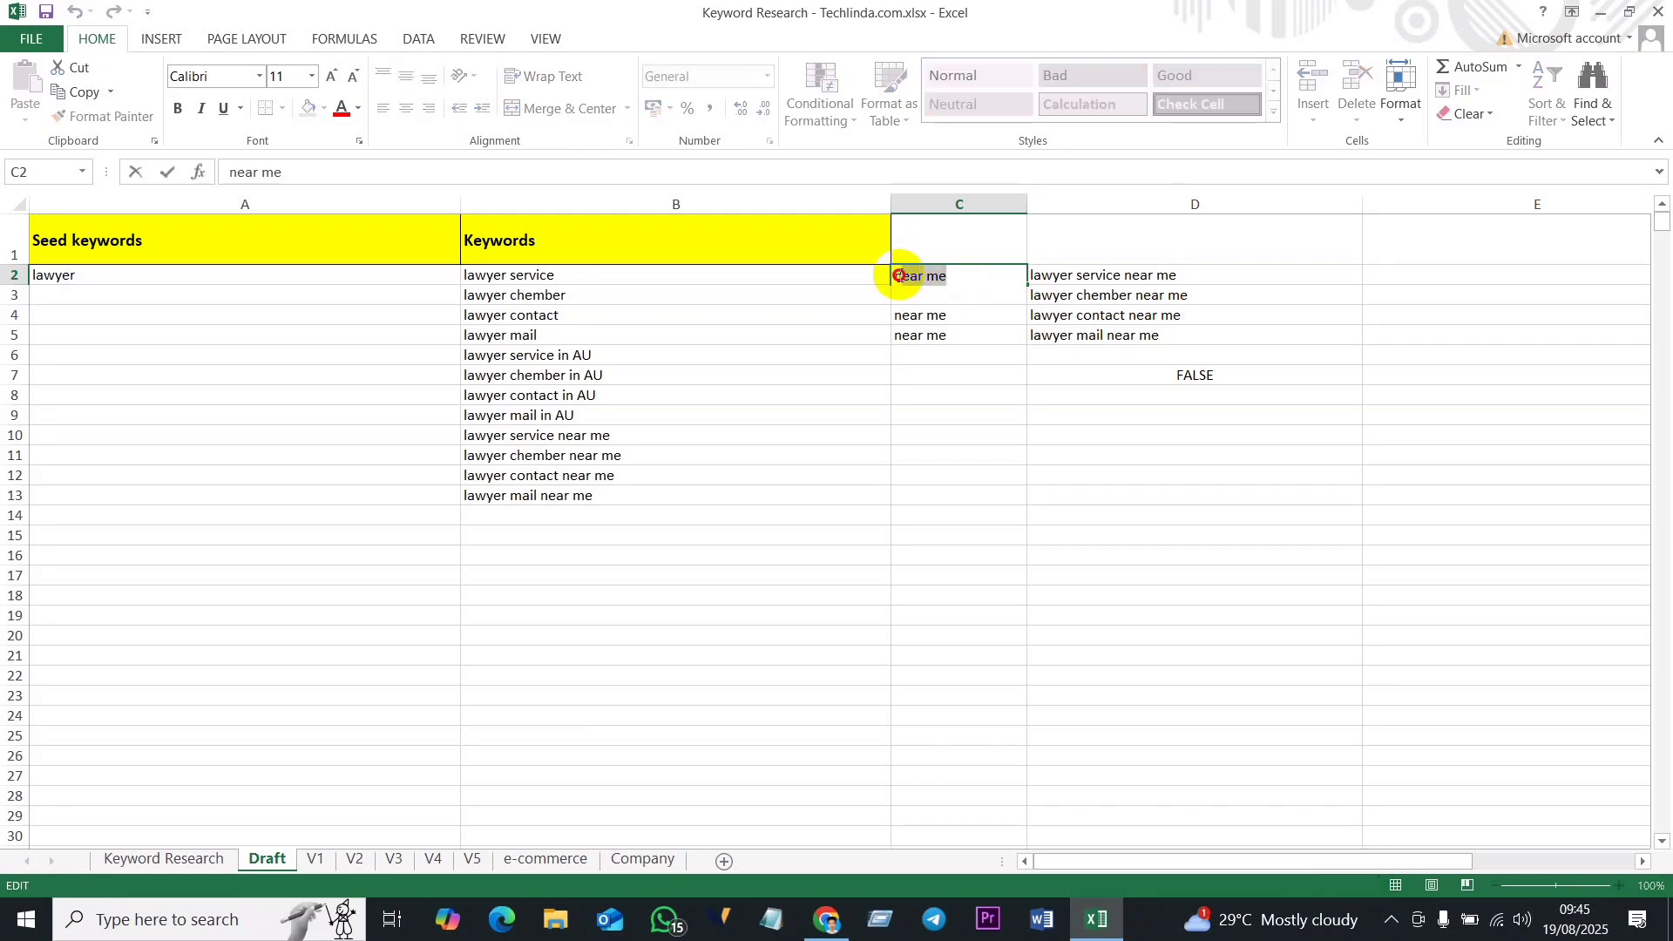
{"action": "type", "text": "Criminal"}
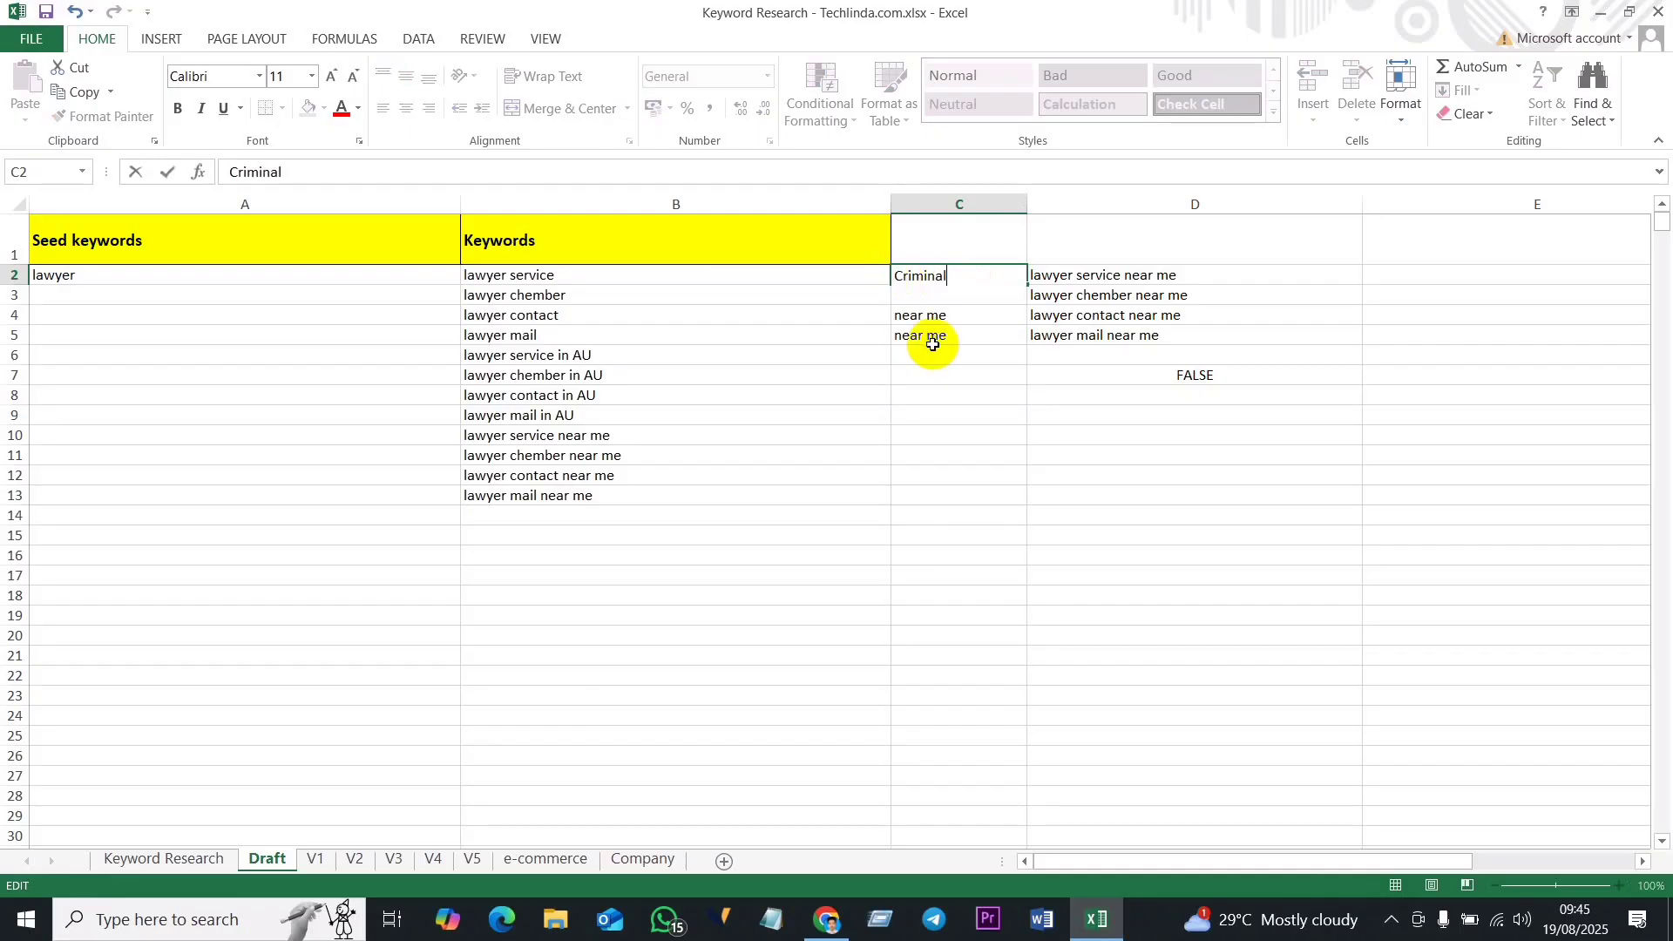
{"action": "left_click", "coordinate": [968, 453]}
{"action": "left_click", "coordinate": [967, 279]}
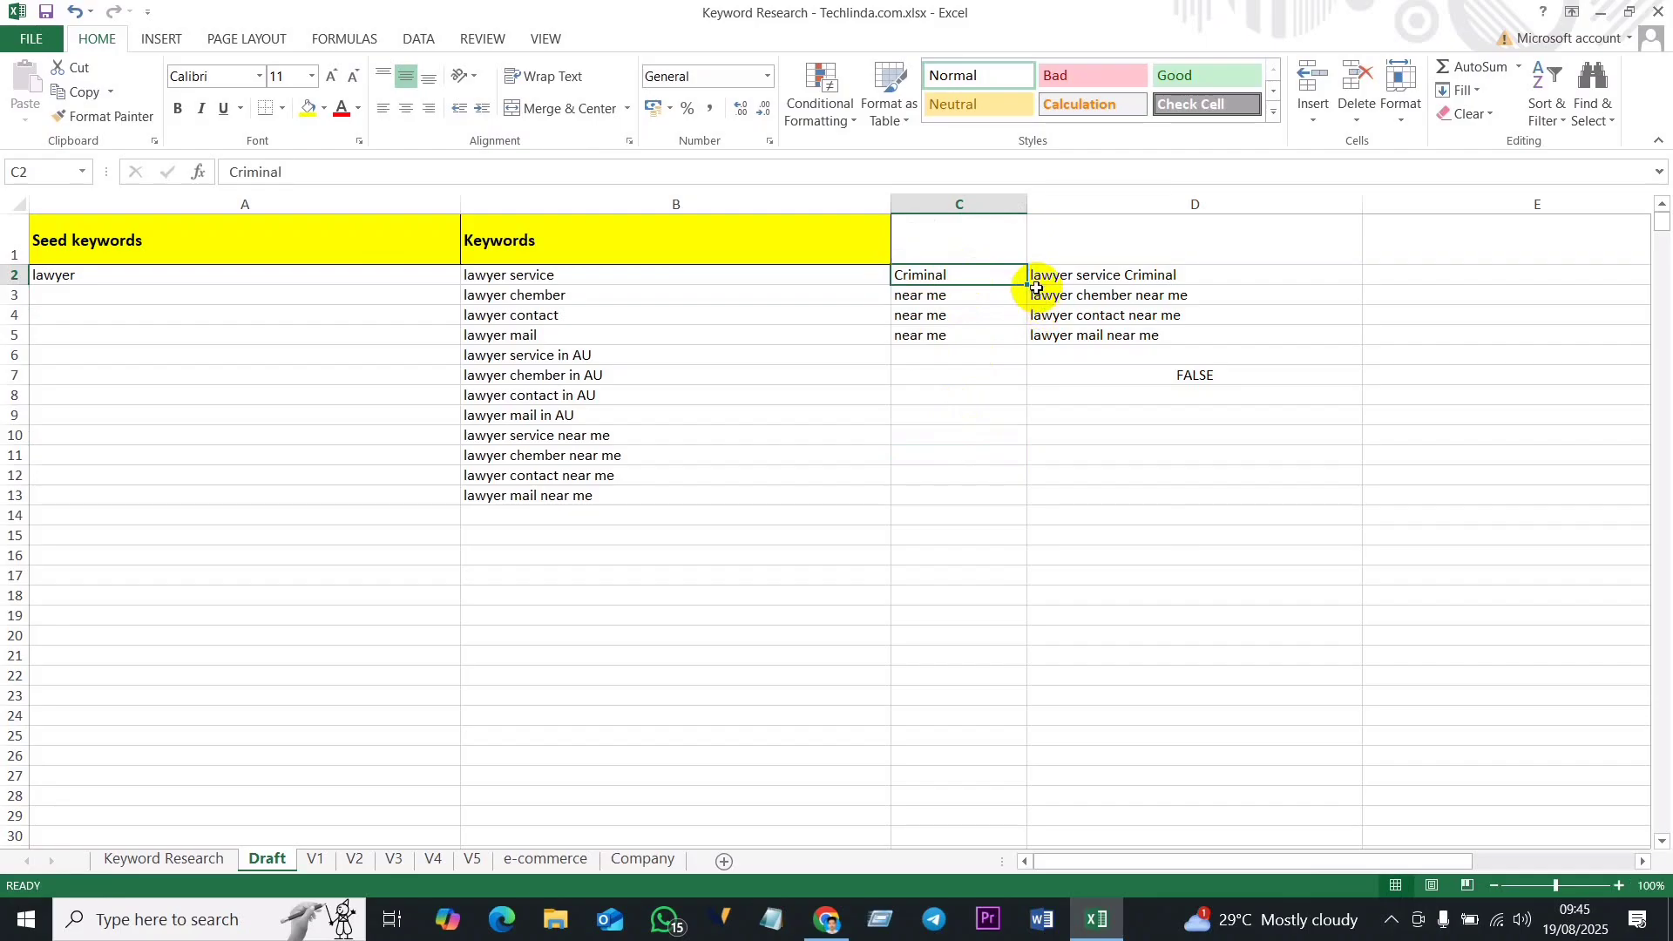
{"action": "left_click_drag", "start_coordinate": [1028, 284], "coordinate": [1029, 502]}
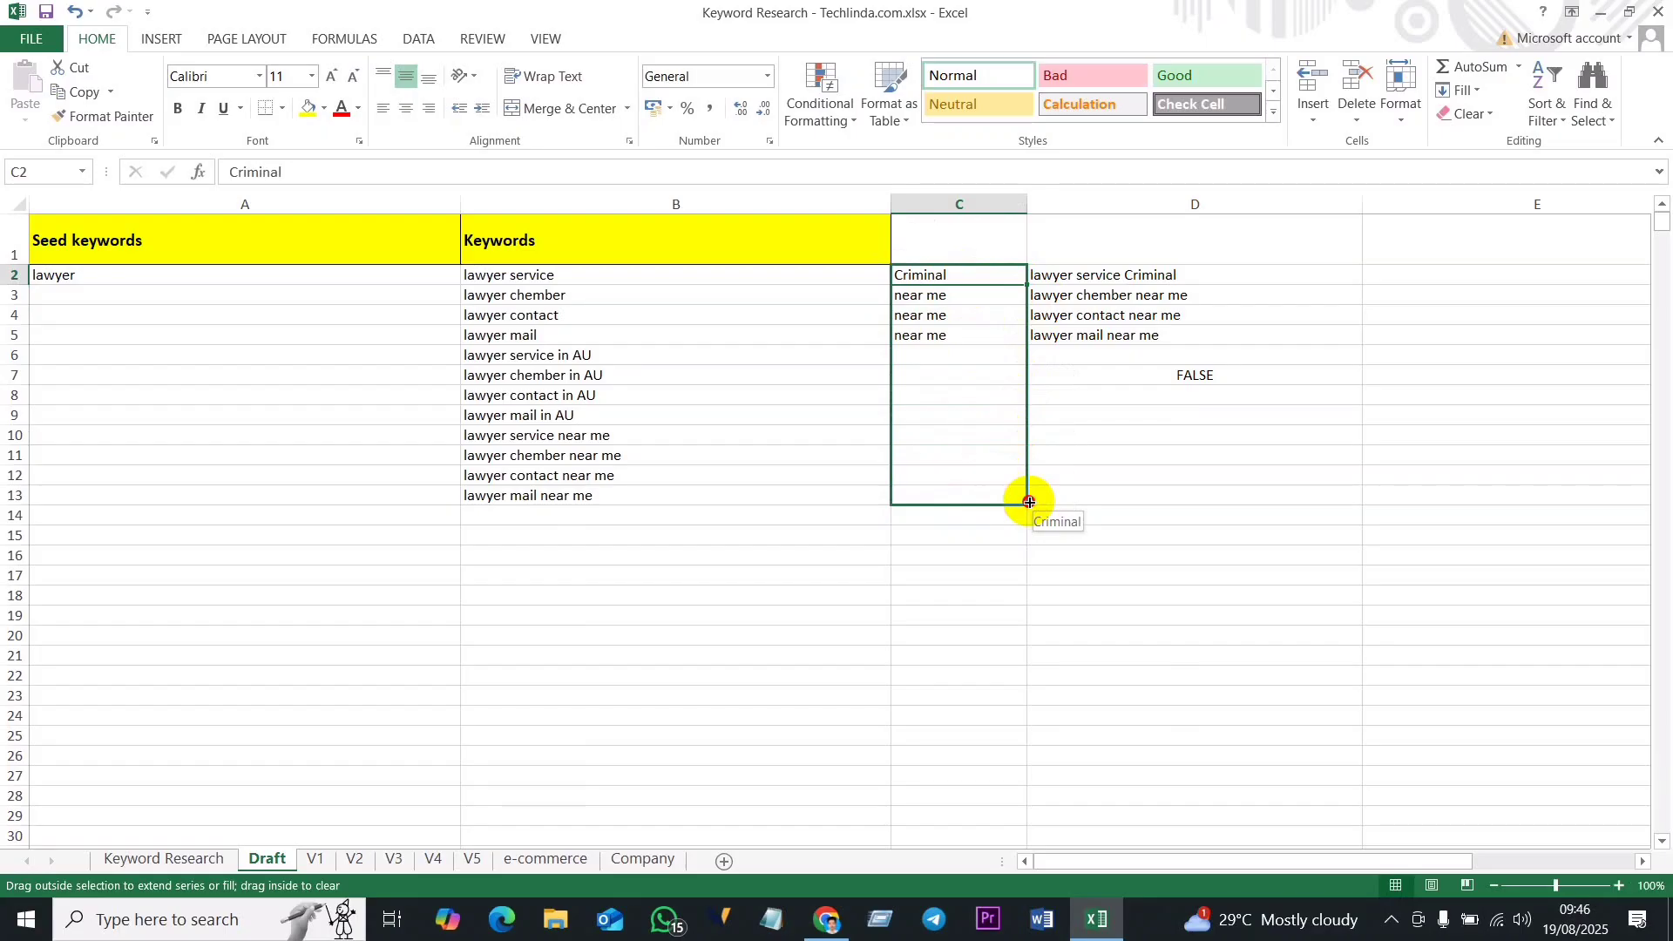
{"action": "left_click_drag", "start_coordinate": [1029, 502], "coordinate": [1029, 502]}
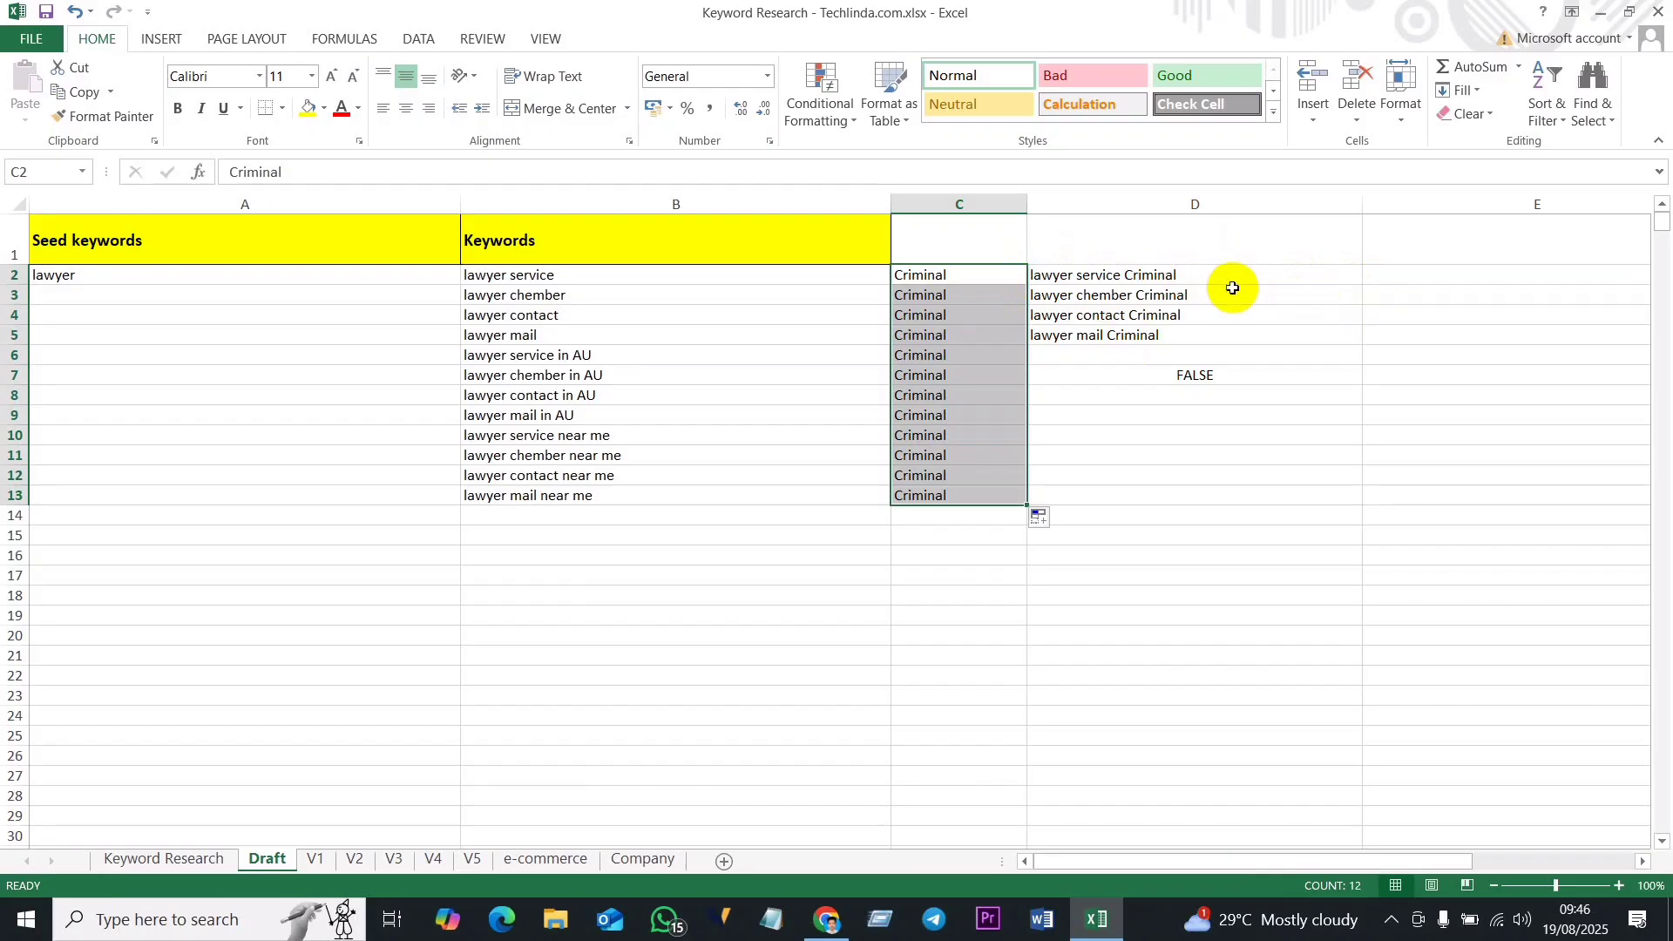
Step: Swap the cell references in D2 so it reads =CONCATENATE(C2," ",B2) and fill the formula down to D13
{"action": "double_click", "coordinate": [1144, 275]}
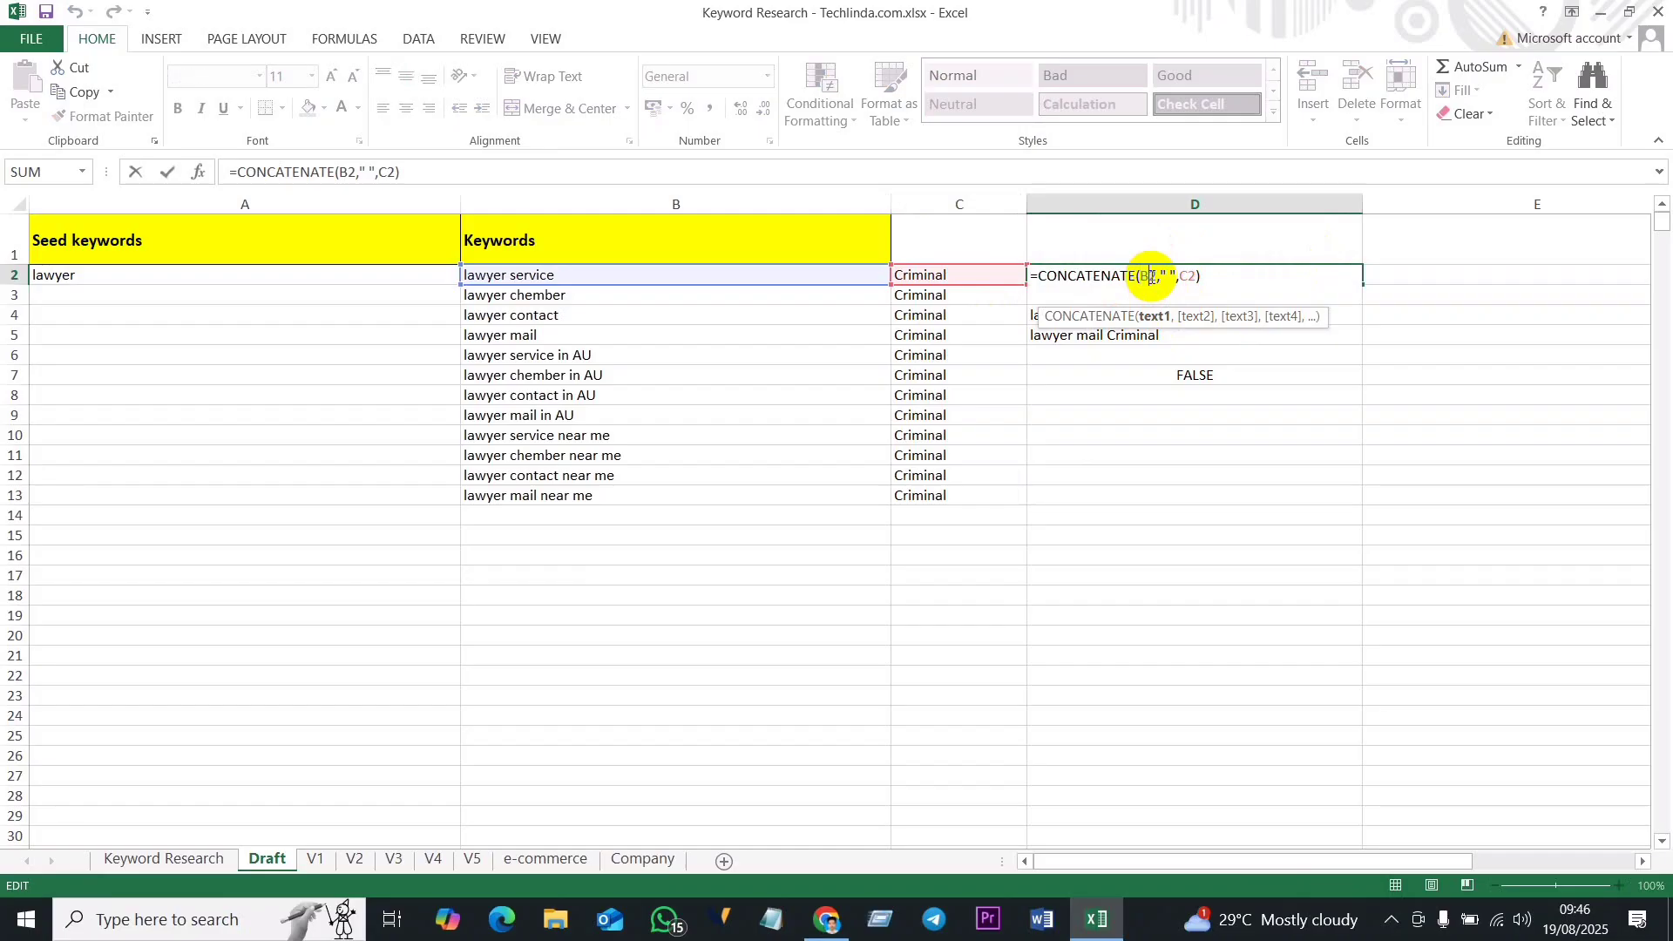
{"action": "double_click", "coordinate": [1148, 276]}
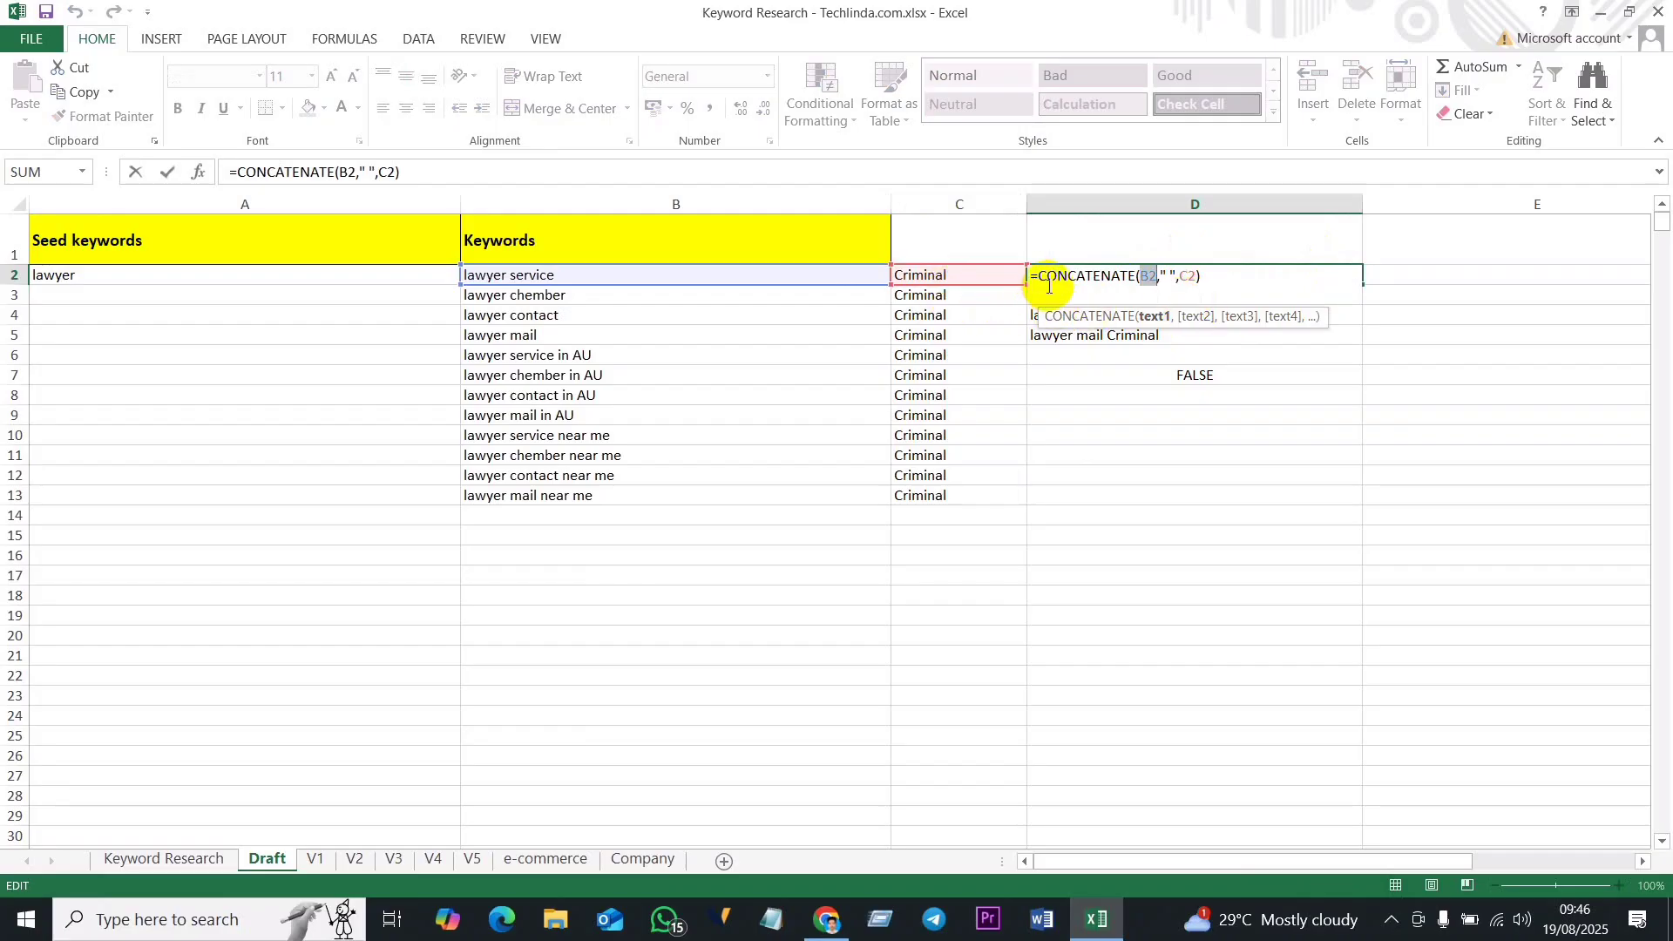
{"action": "left_click", "coordinate": [931, 277]}
{"action": "double_click", "coordinate": [1190, 277]}
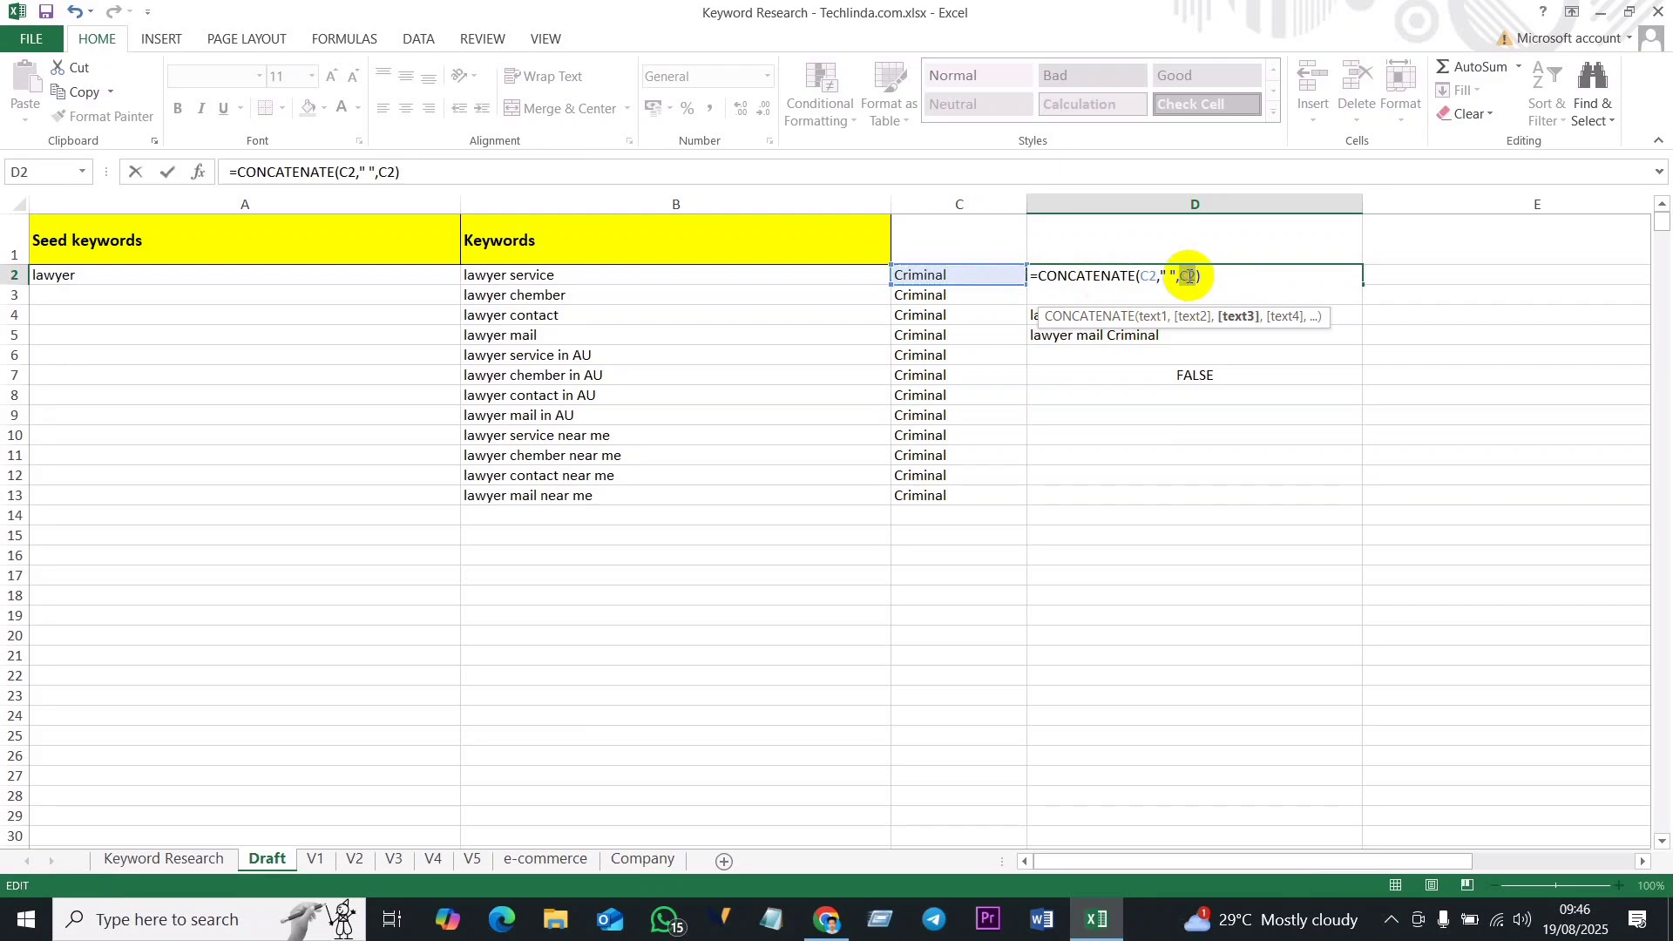
{"action": "left_click", "coordinate": [543, 277]}
{"action": "left_click", "coordinate": [1211, 276]}
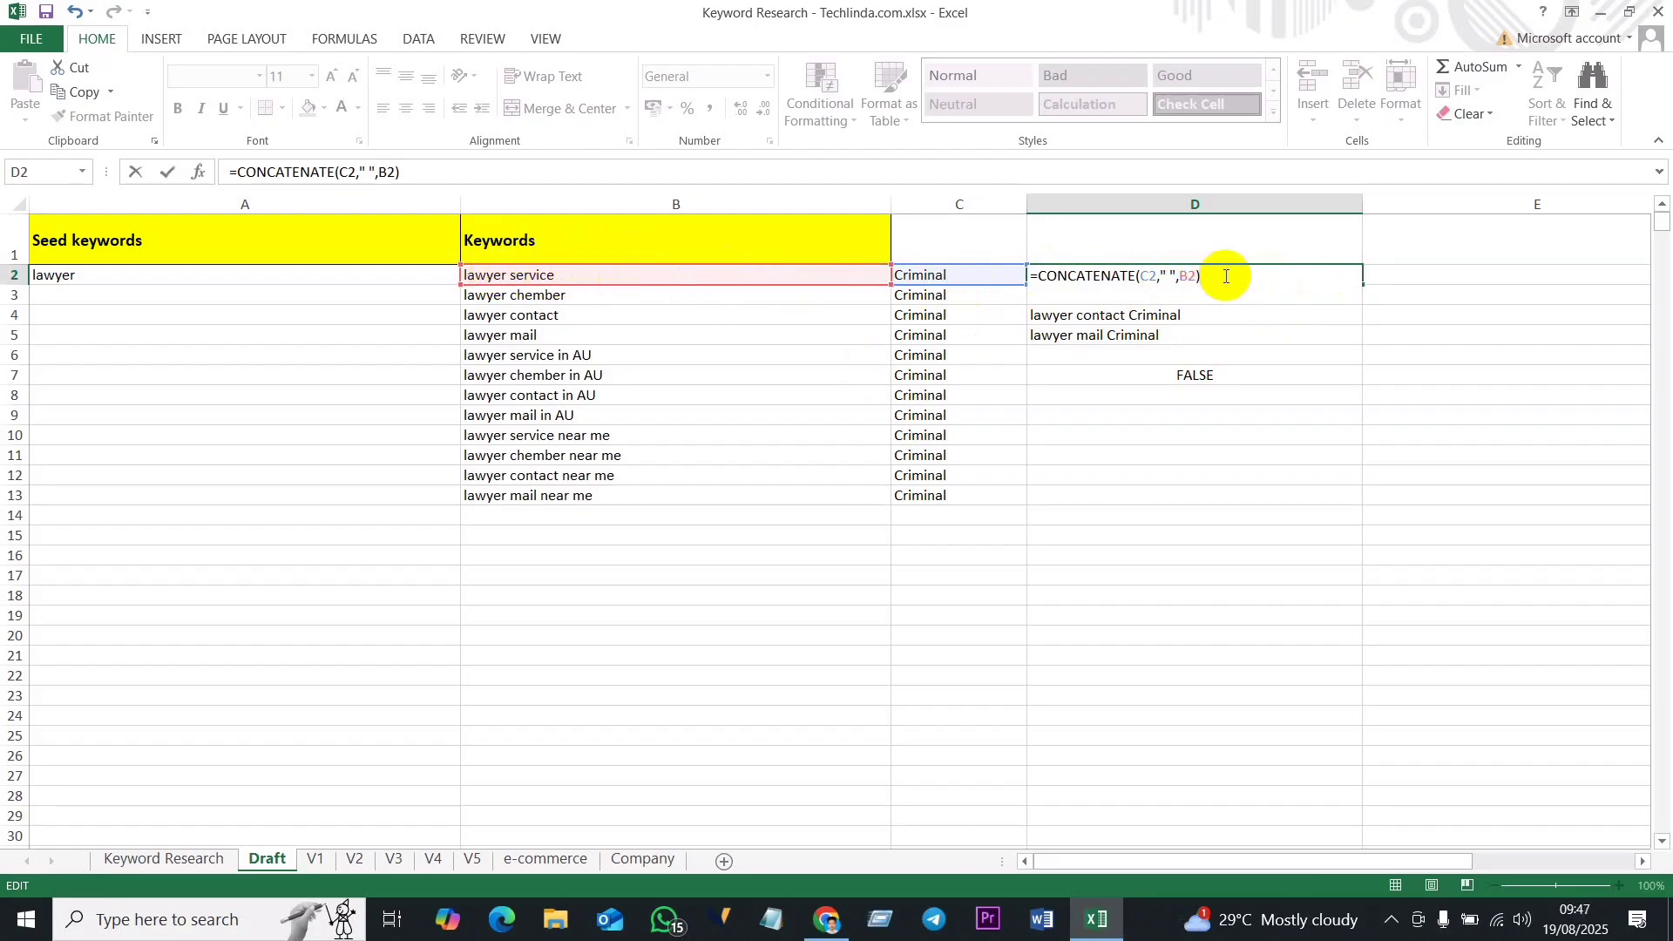
{"action": "key", "text": "Return"}
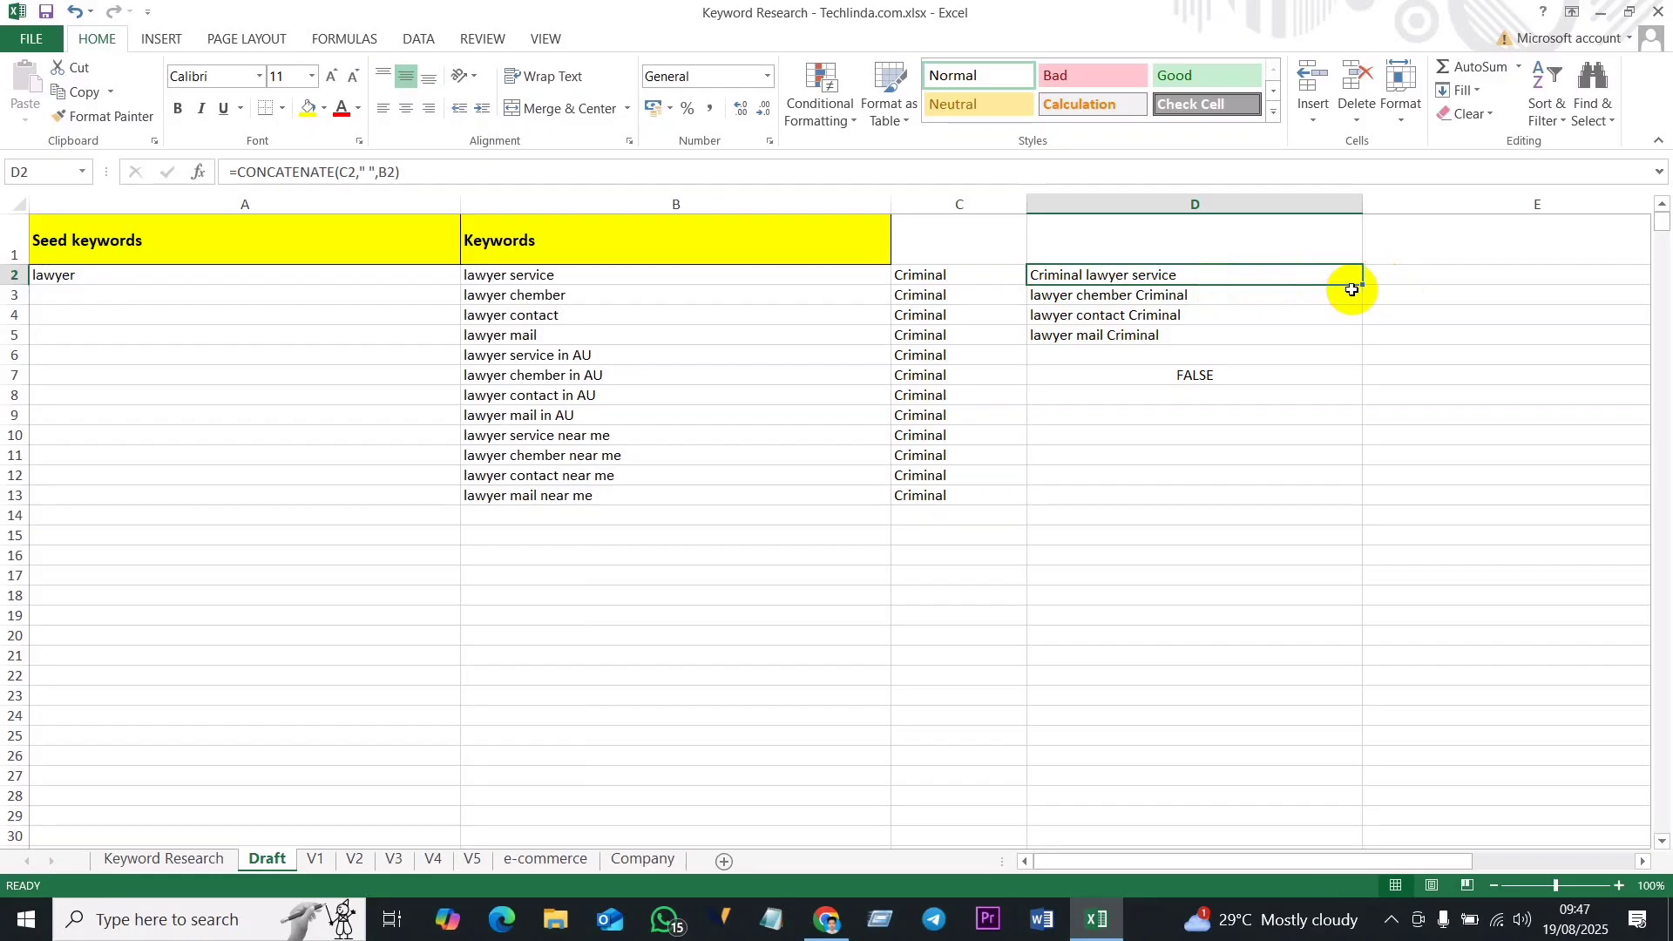
{"action": "left_click_drag", "start_coordinate": [1362, 285], "coordinate": [1372, 498]}
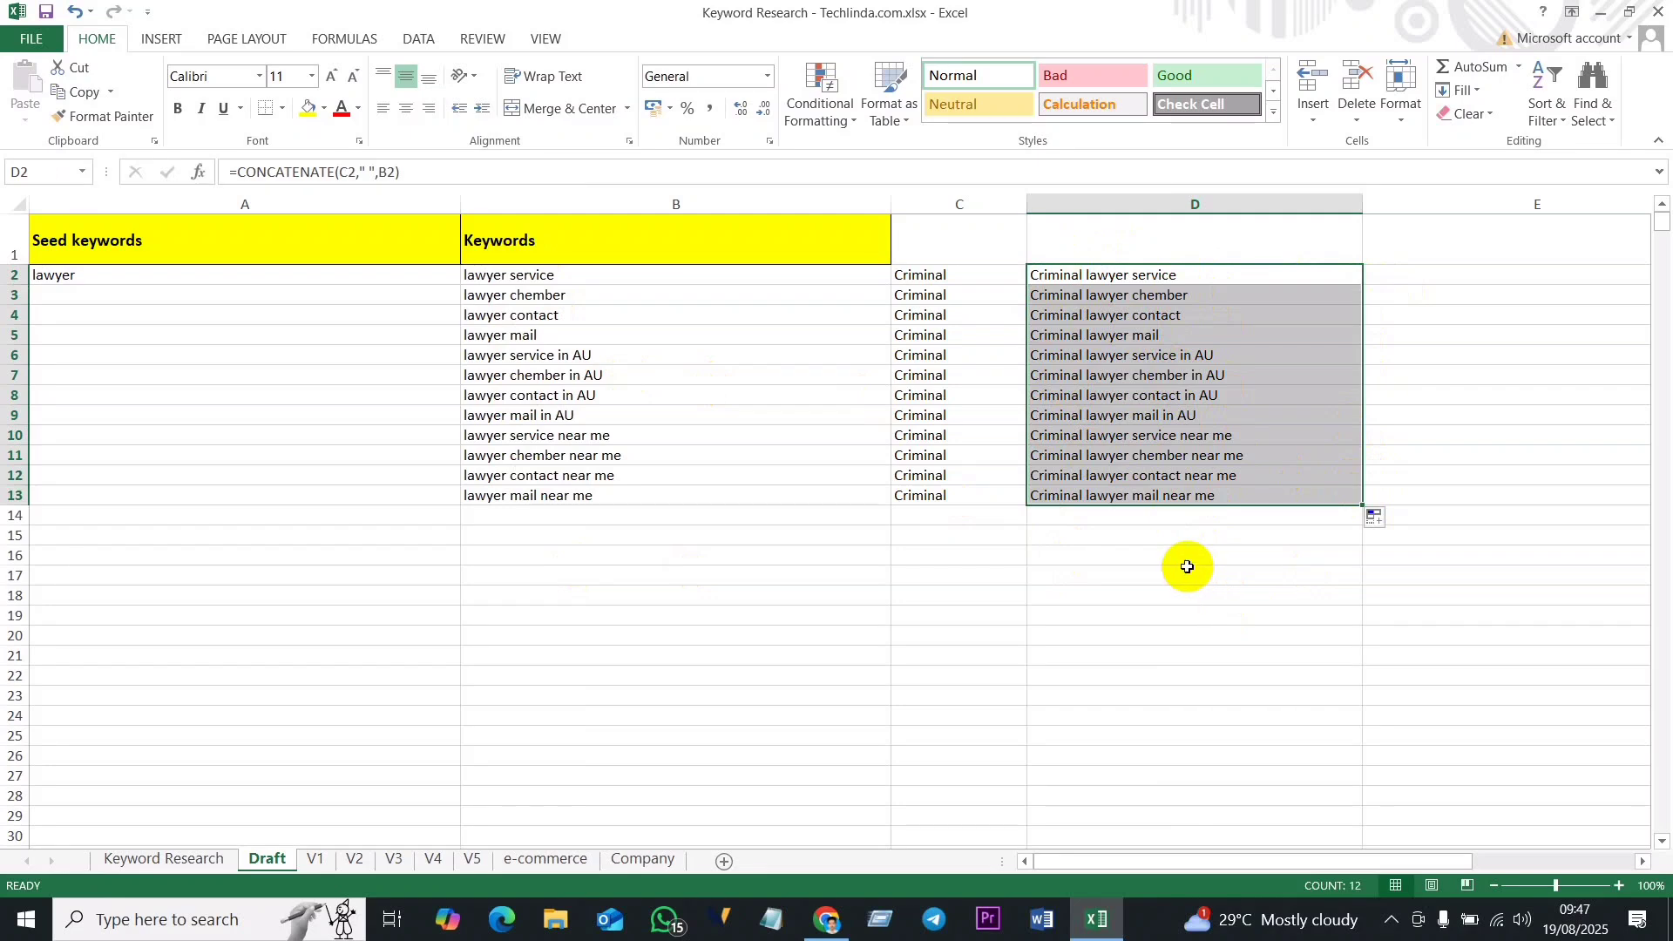
Step: Paste the combined "Criminal" keywords from D2:D13 as values only into column B starting at B14
{"action": "key", "text": "ctrl+c"}
{"action": "right_click", "coordinate": [519, 525]}
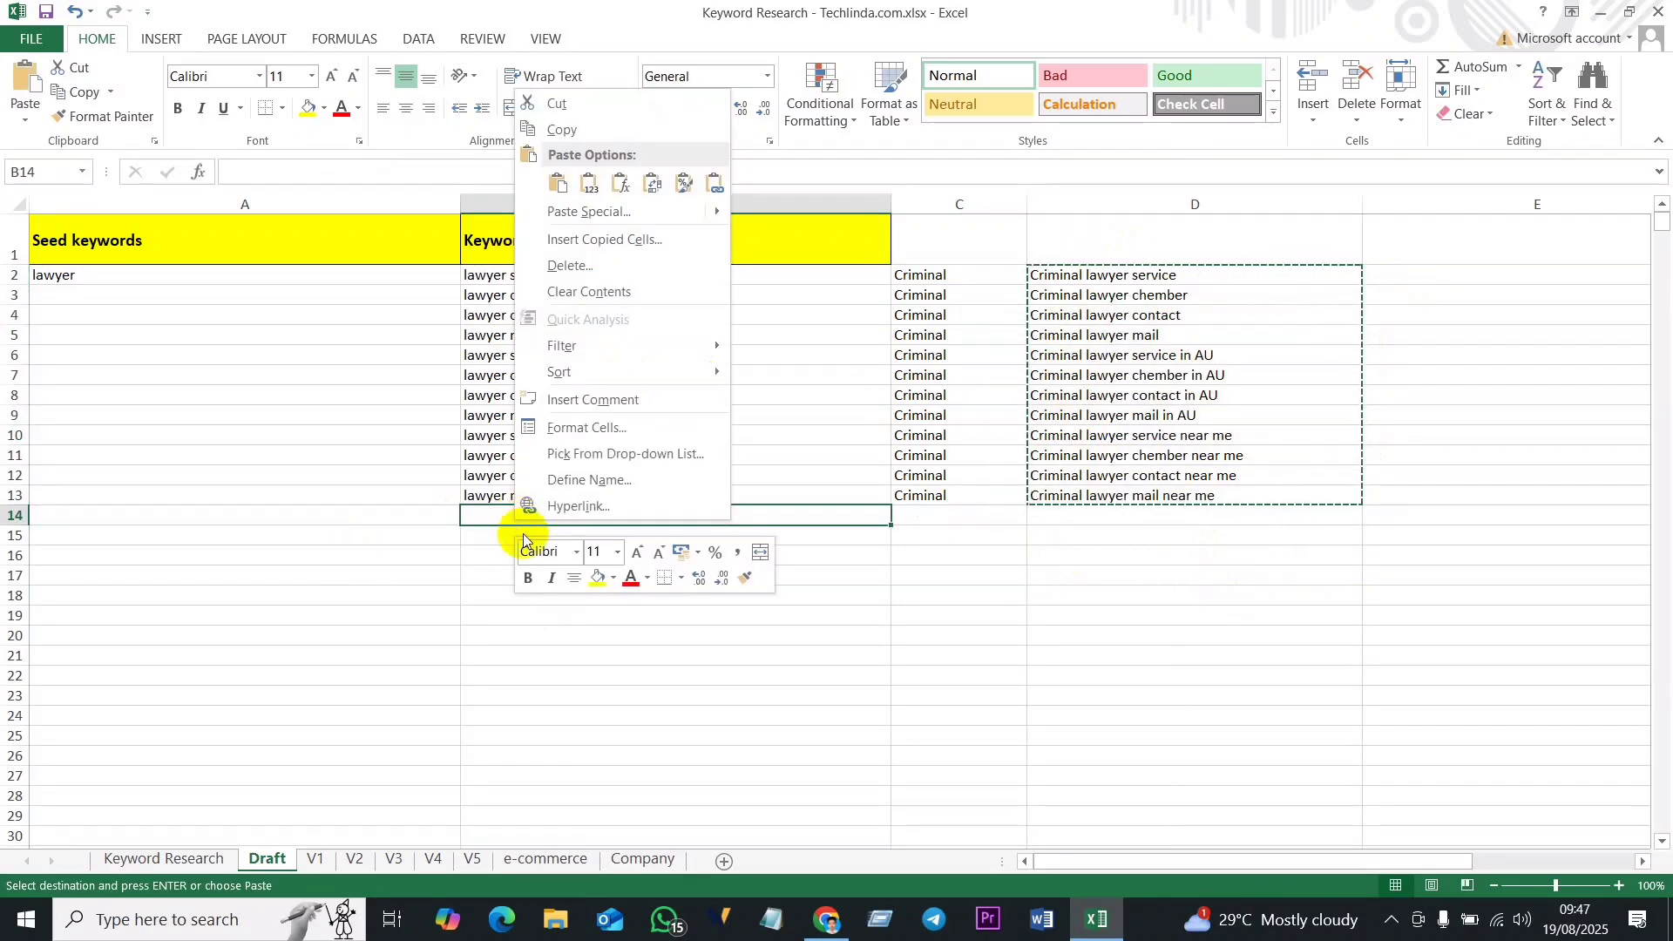
{"action": "left_click", "coordinate": [580, 213]}
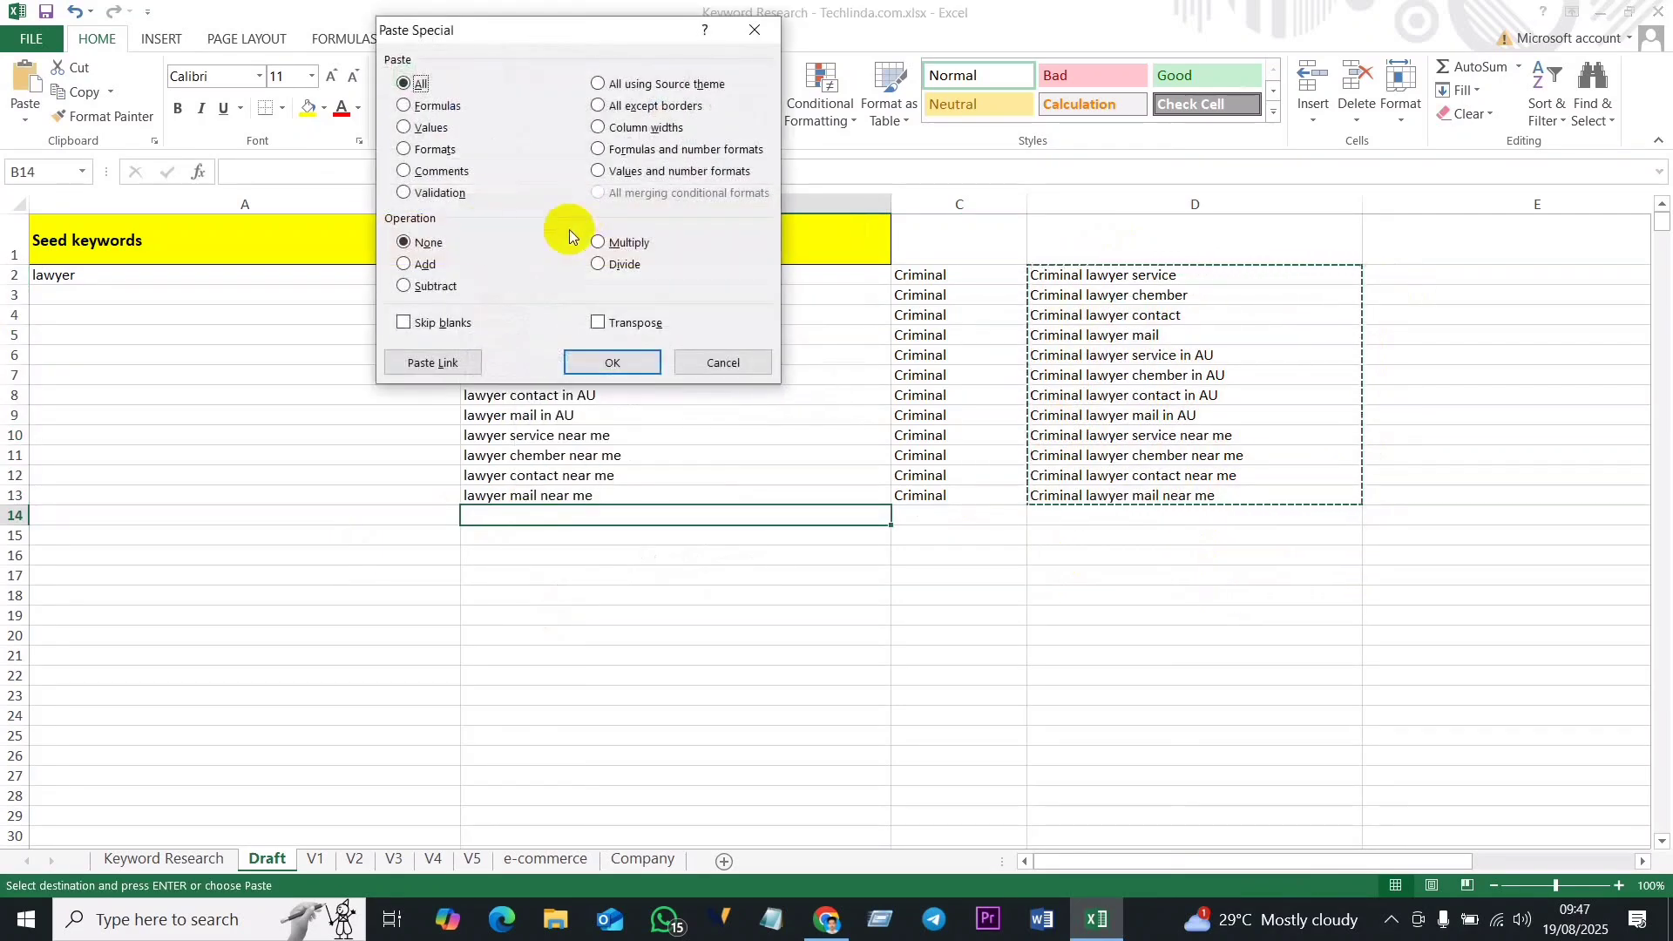
{"action": "left_click", "coordinate": [409, 127]}
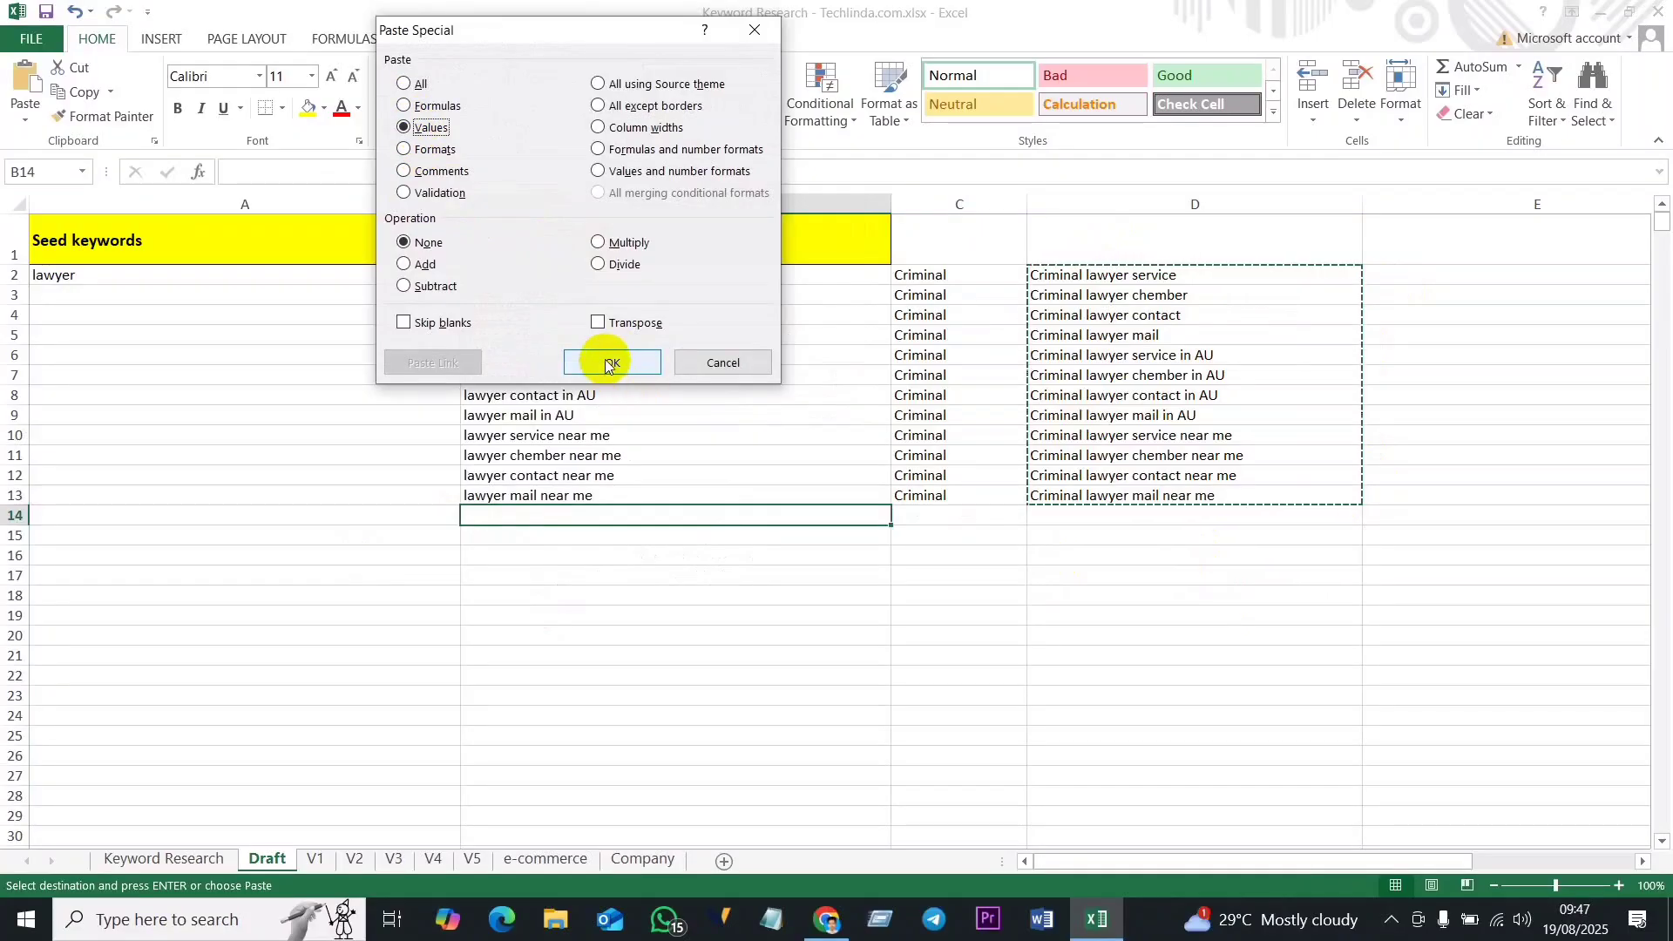
{"action": "left_click", "coordinate": [610, 362]}
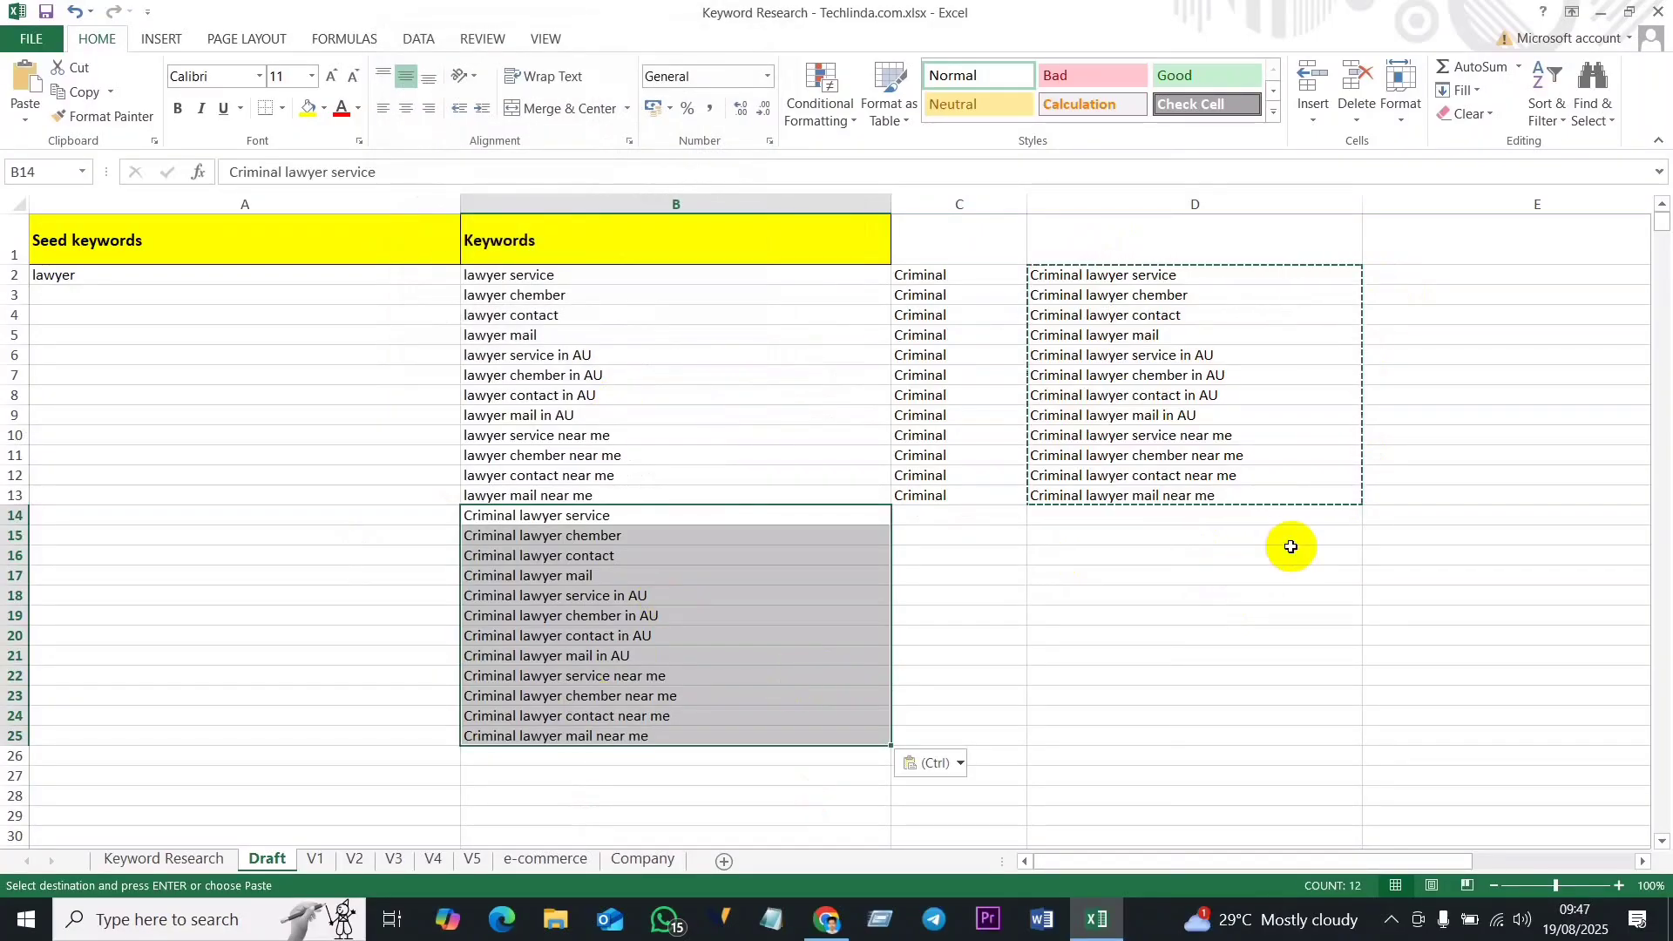
{"action": "left_click", "coordinate": [1232, 635]}
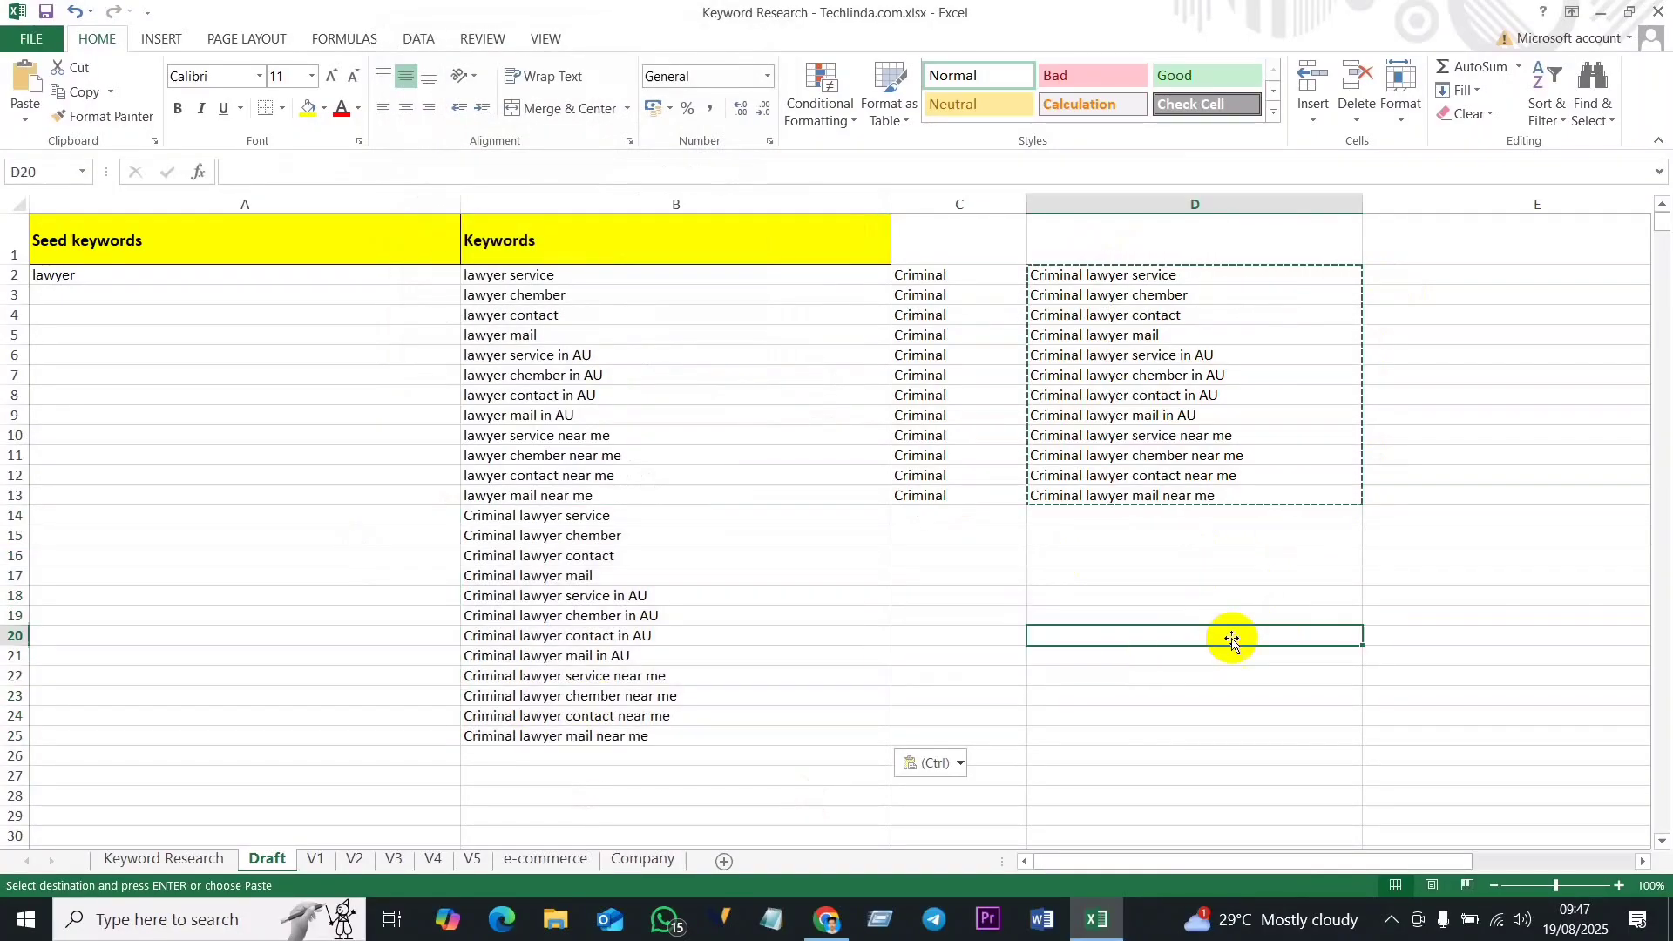
Step: Replace the text in C2 with "Divorce"
{"action": "left_click", "coordinate": [938, 281]}
{"action": "double_click", "coordinate": [941, 276]}
{"action": "left_click_drag", "start_coordinate": [950, 275], "coordinate": [893, 276]}
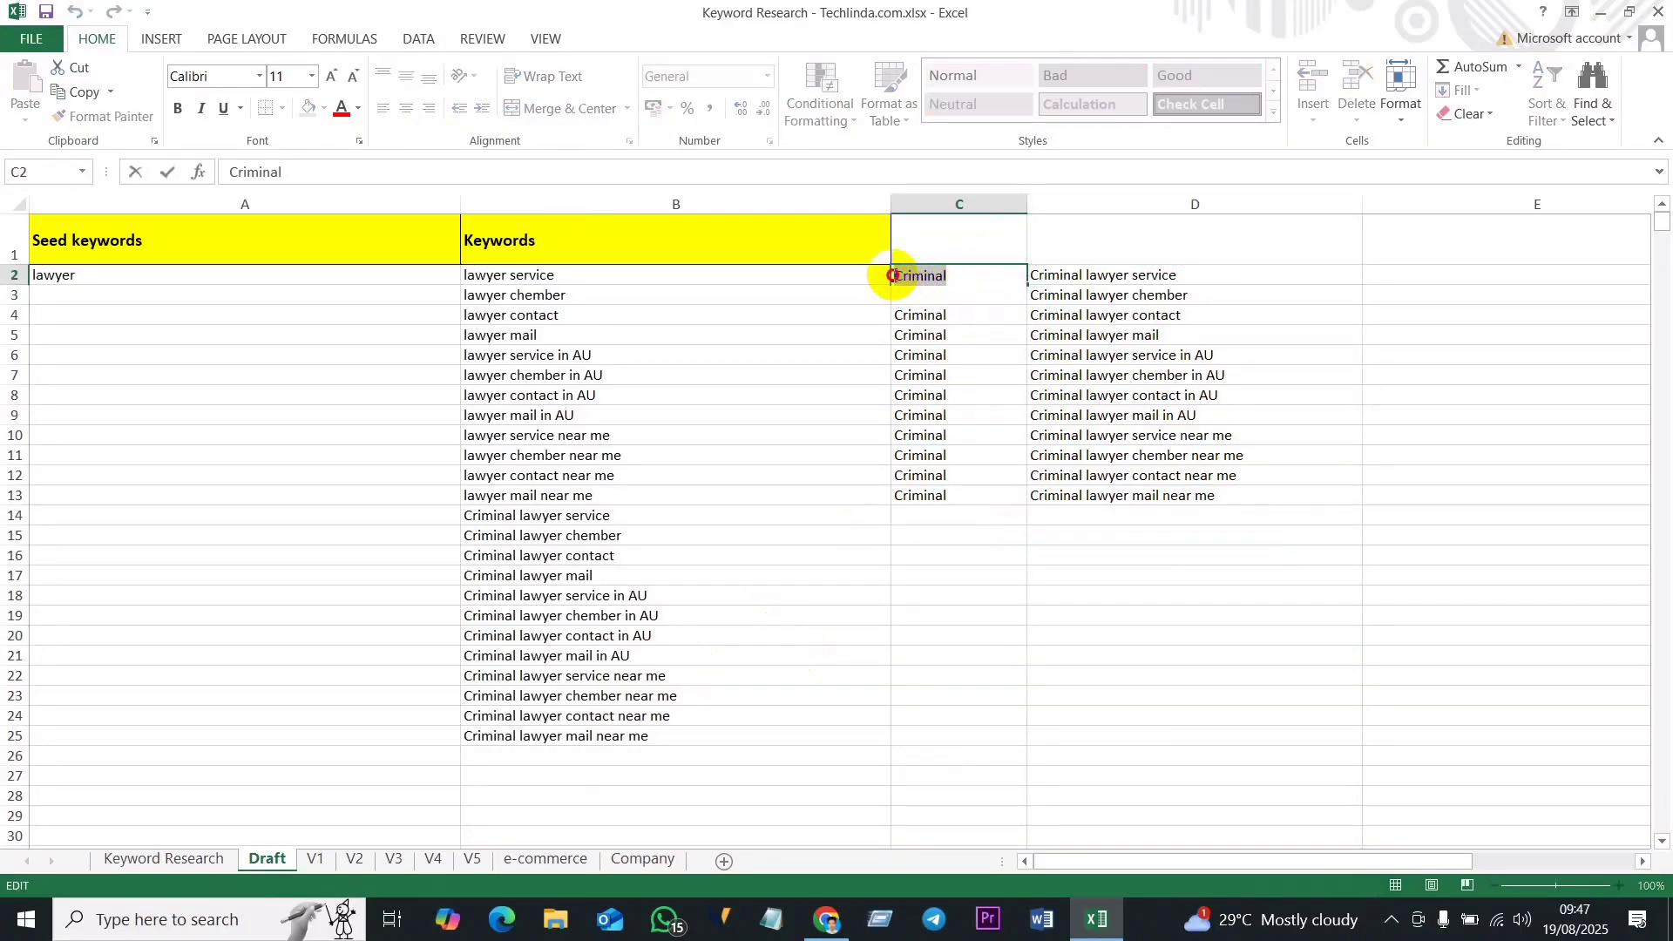
{"action": "key", "text": "ctrl+c"}
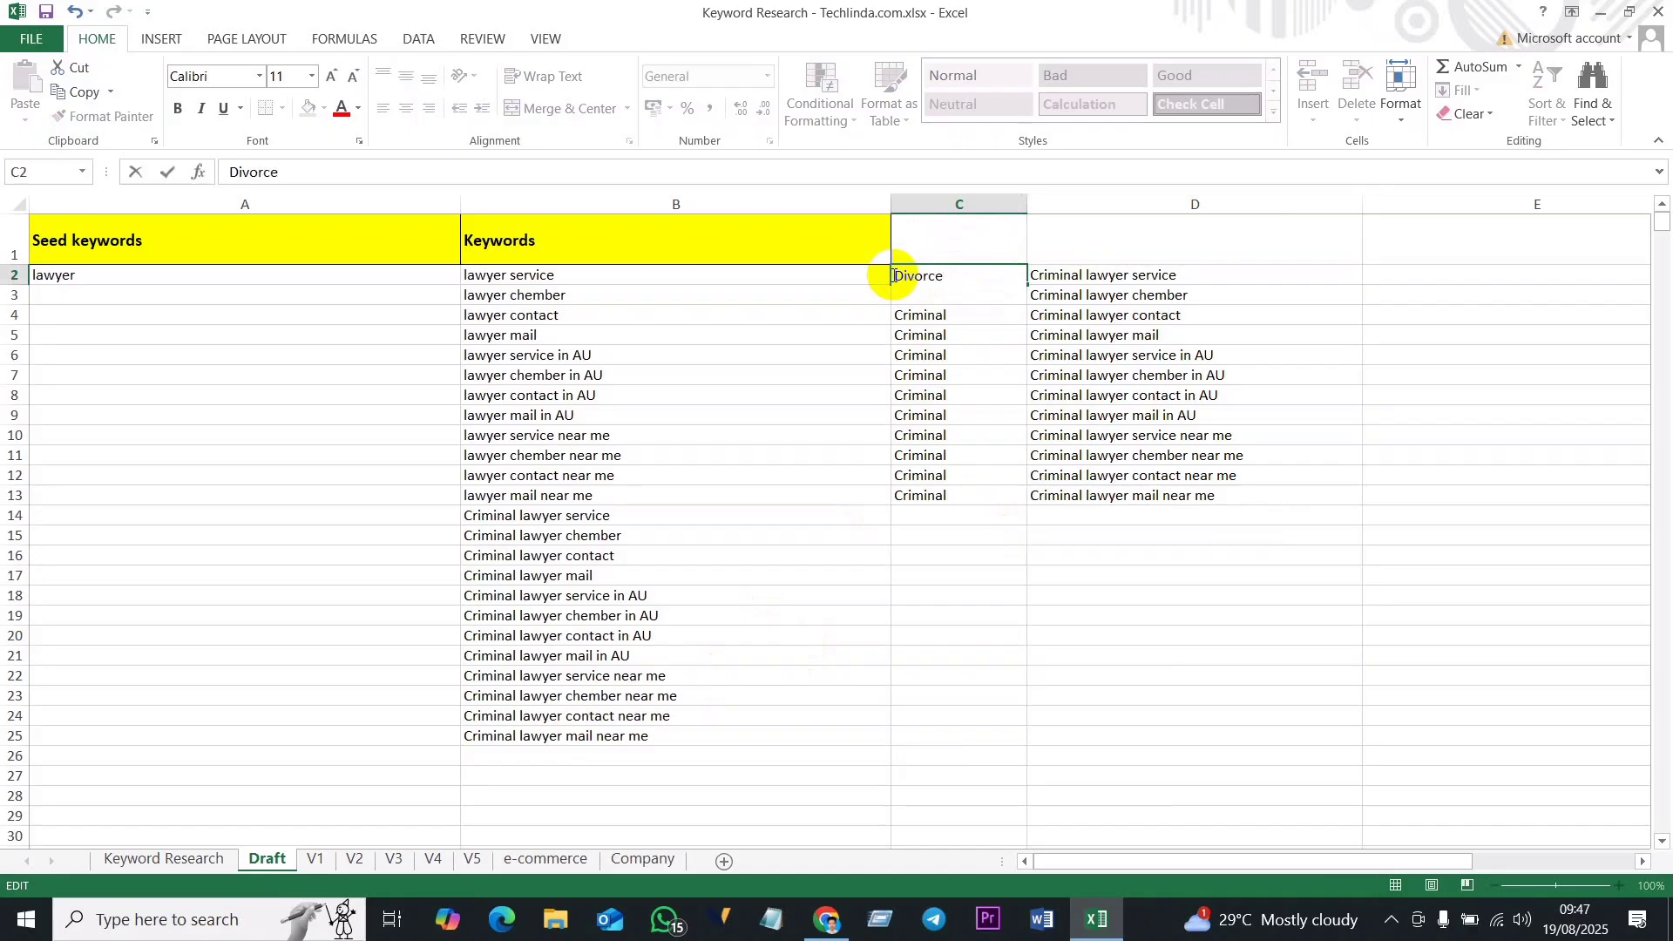
{"action": "left_click", "coordinate": [1058, 676]}
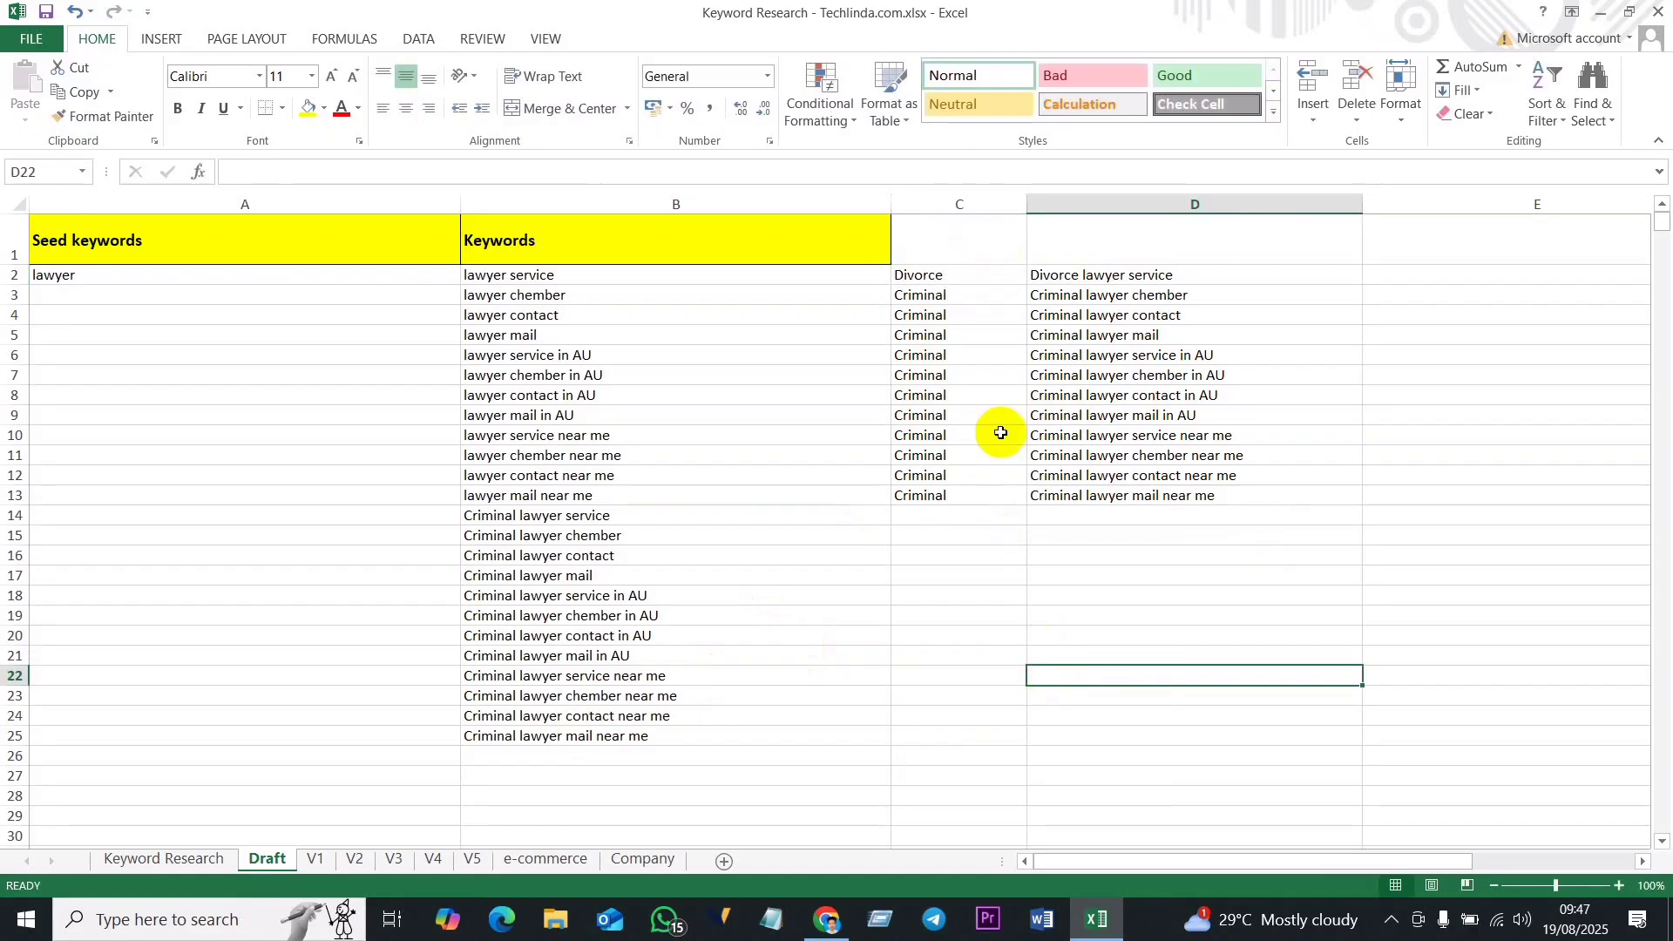
Step: Fill "Divorce" from C2 down to C13 beside the general lawyer keywords
{"action": "left_click", "coordinate": [955, 279]}
{"action": "left_click_drag", "start_coordinate": [1028, 284], "coordinate": [1074, 748]}
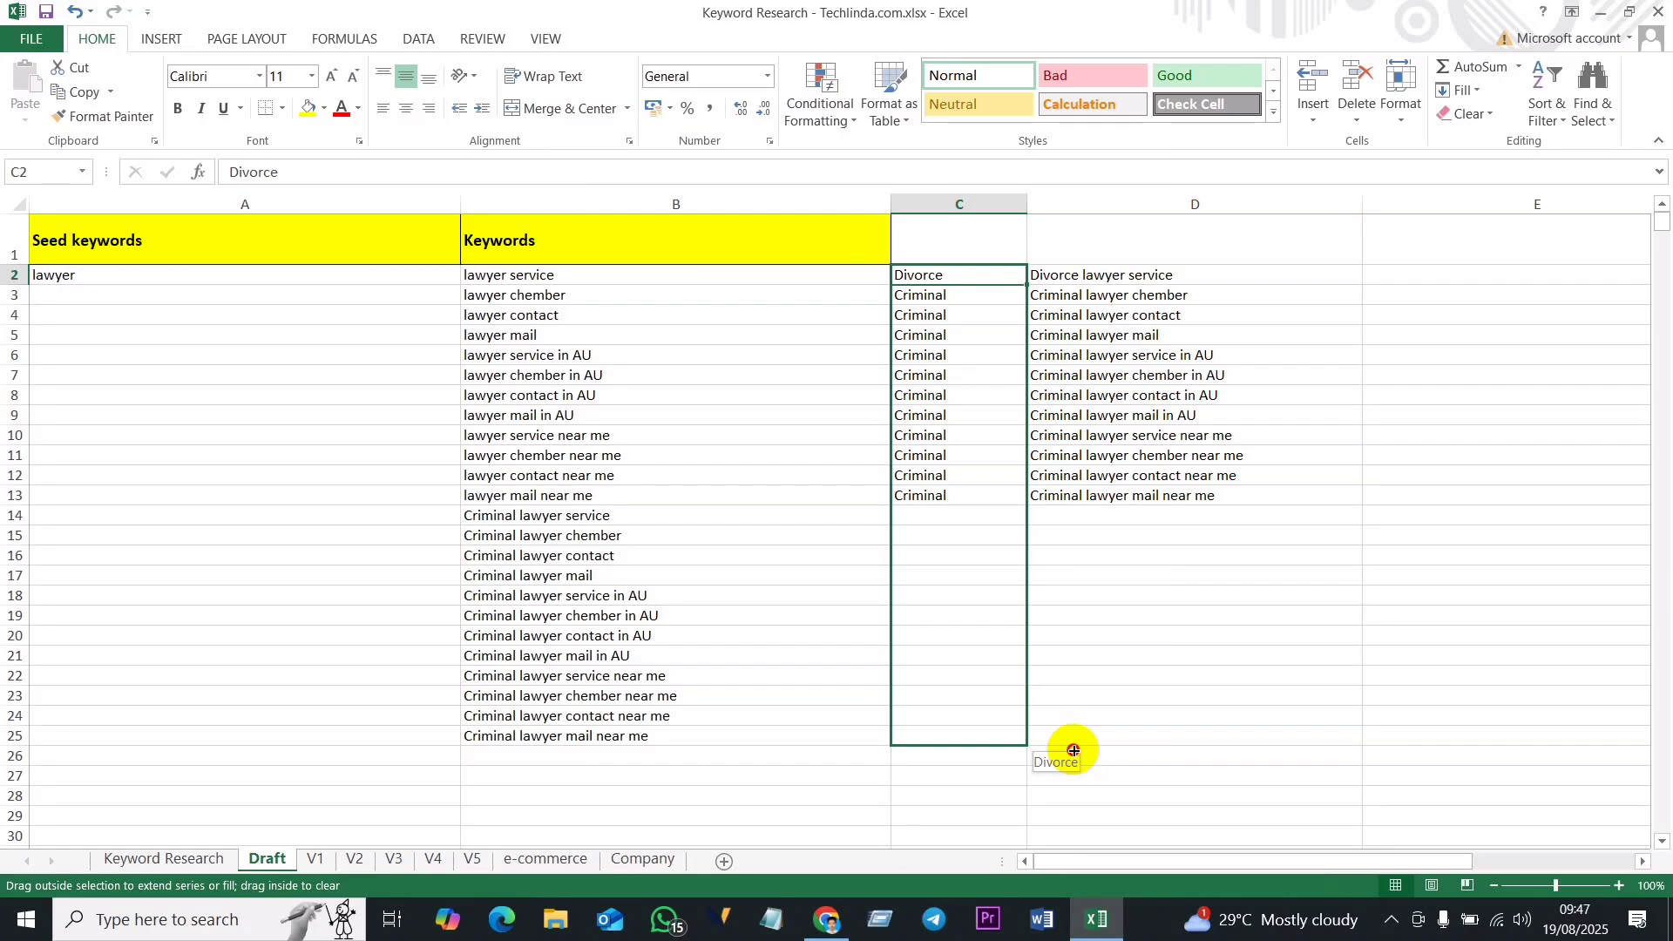
{"action": "left_click_drag", "start_coordinate": [1073, 751], "coordinate": [1051, 497]}
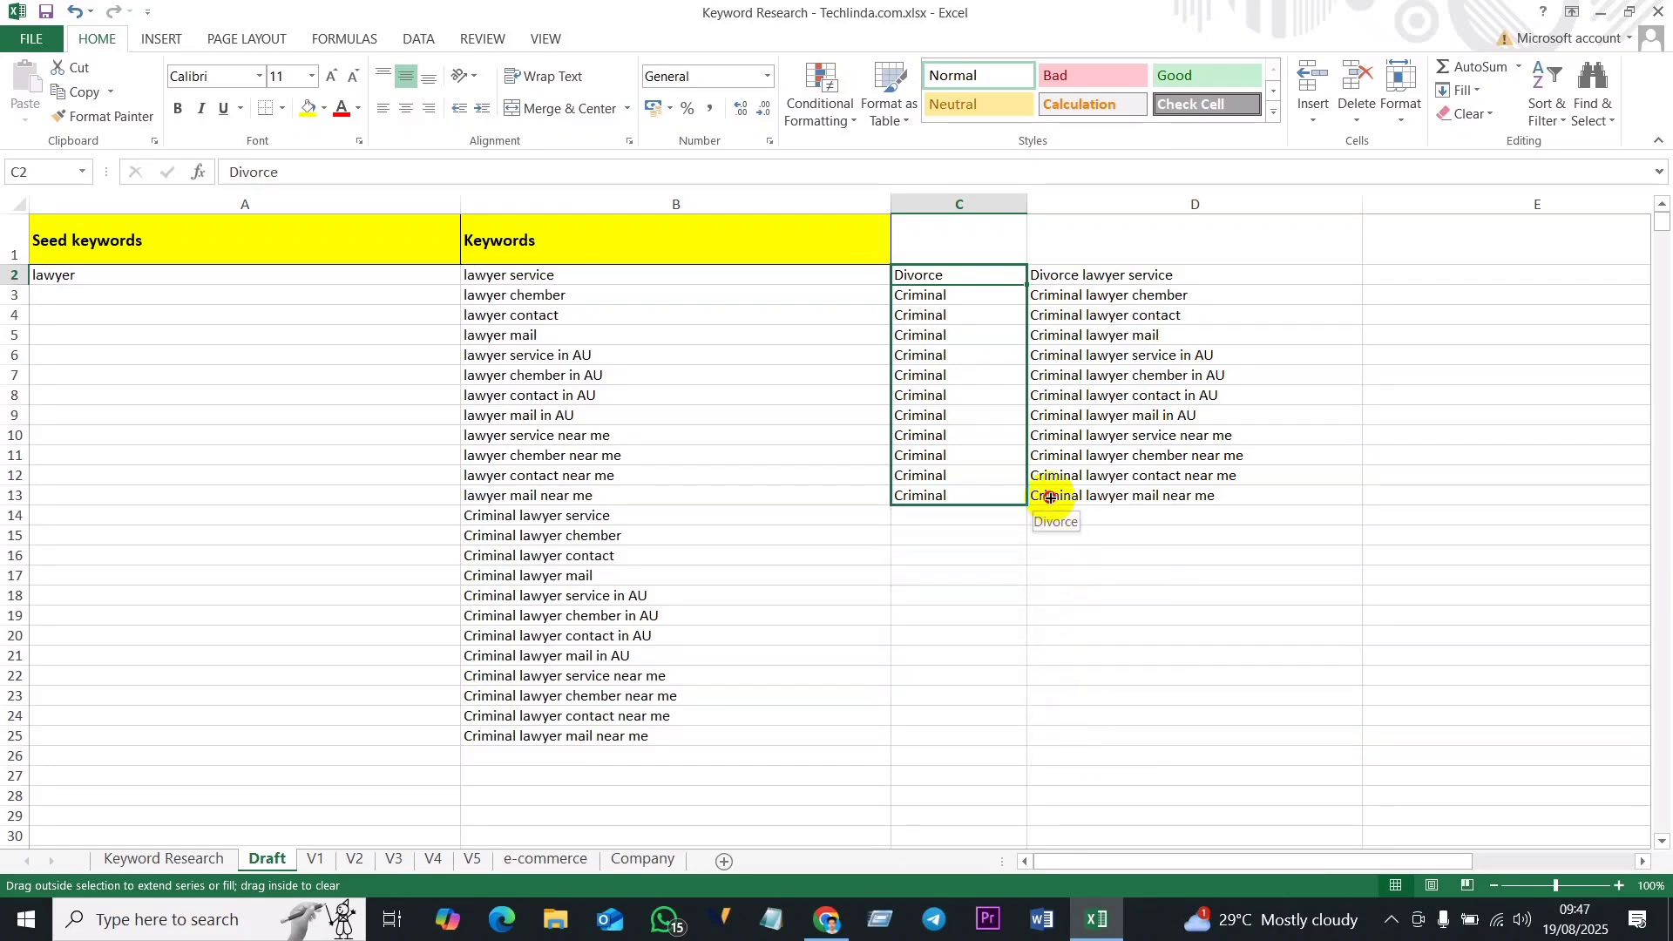
{"action": "left_click_drag", "start_coordinate": [1050, 498], "coordinate": [1051, 498]}
Step: Paste the combined "Divorce" keywords from D2:D13 as values only into column B starting at B26
{"action": "left_click_drag", "start_coordinate": [1206, 275], "coordinate": [1212, 486]}
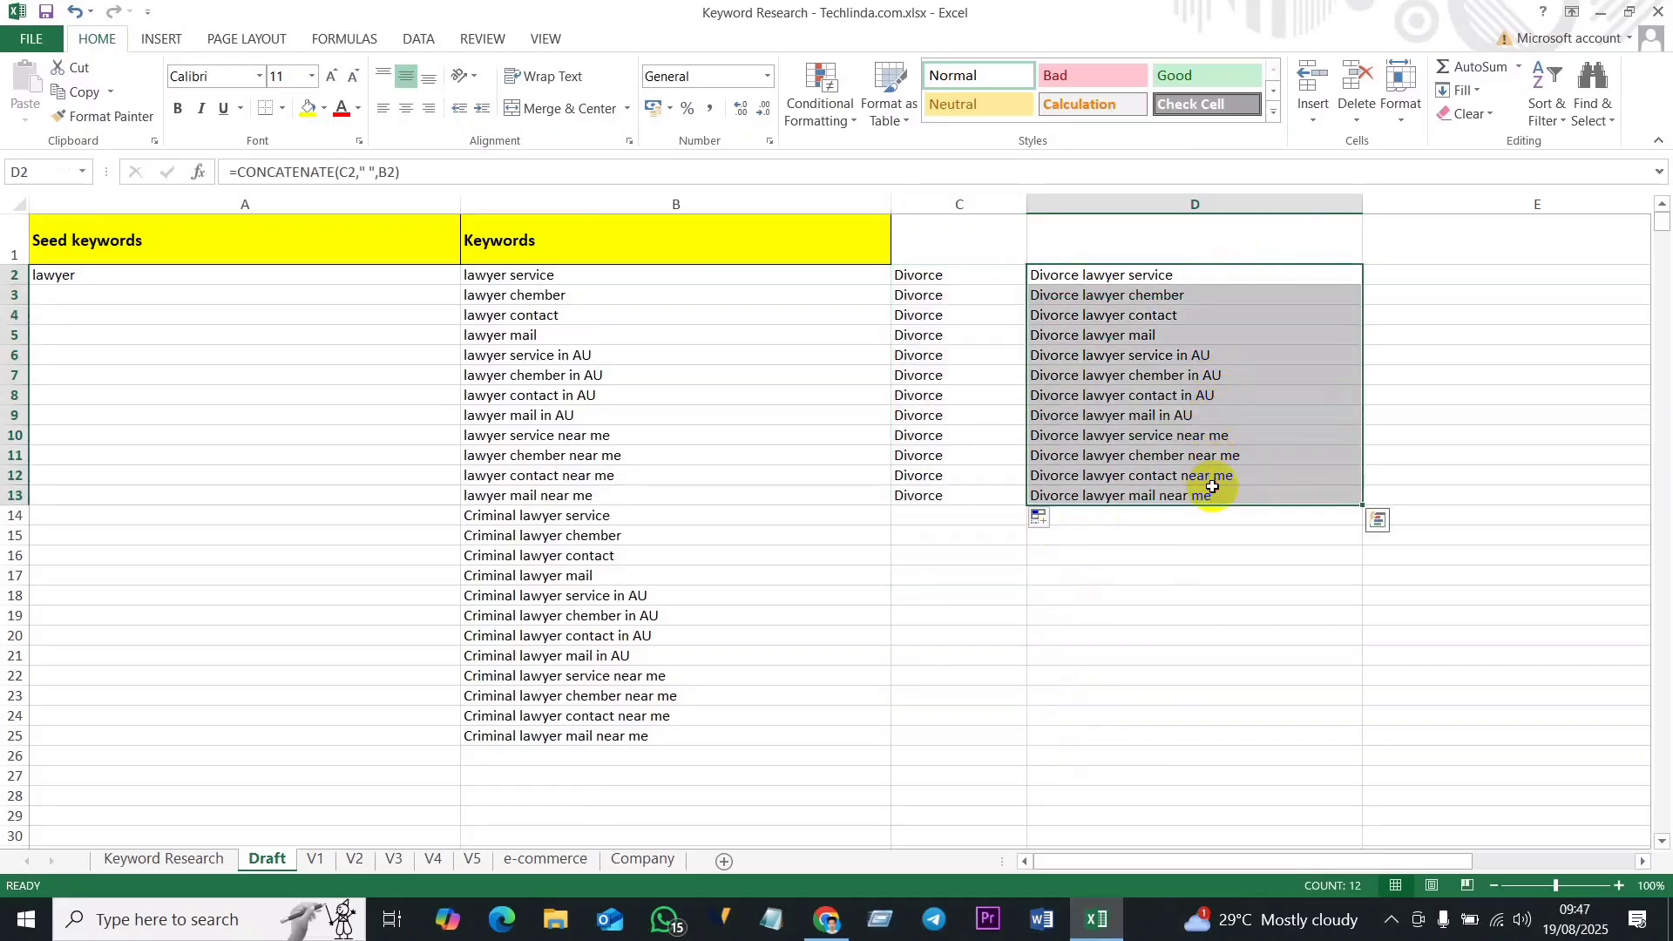
{"action": "key", "text": "ctrl+c"}
{"action": "right_click", "coordinate": [565, 756]}
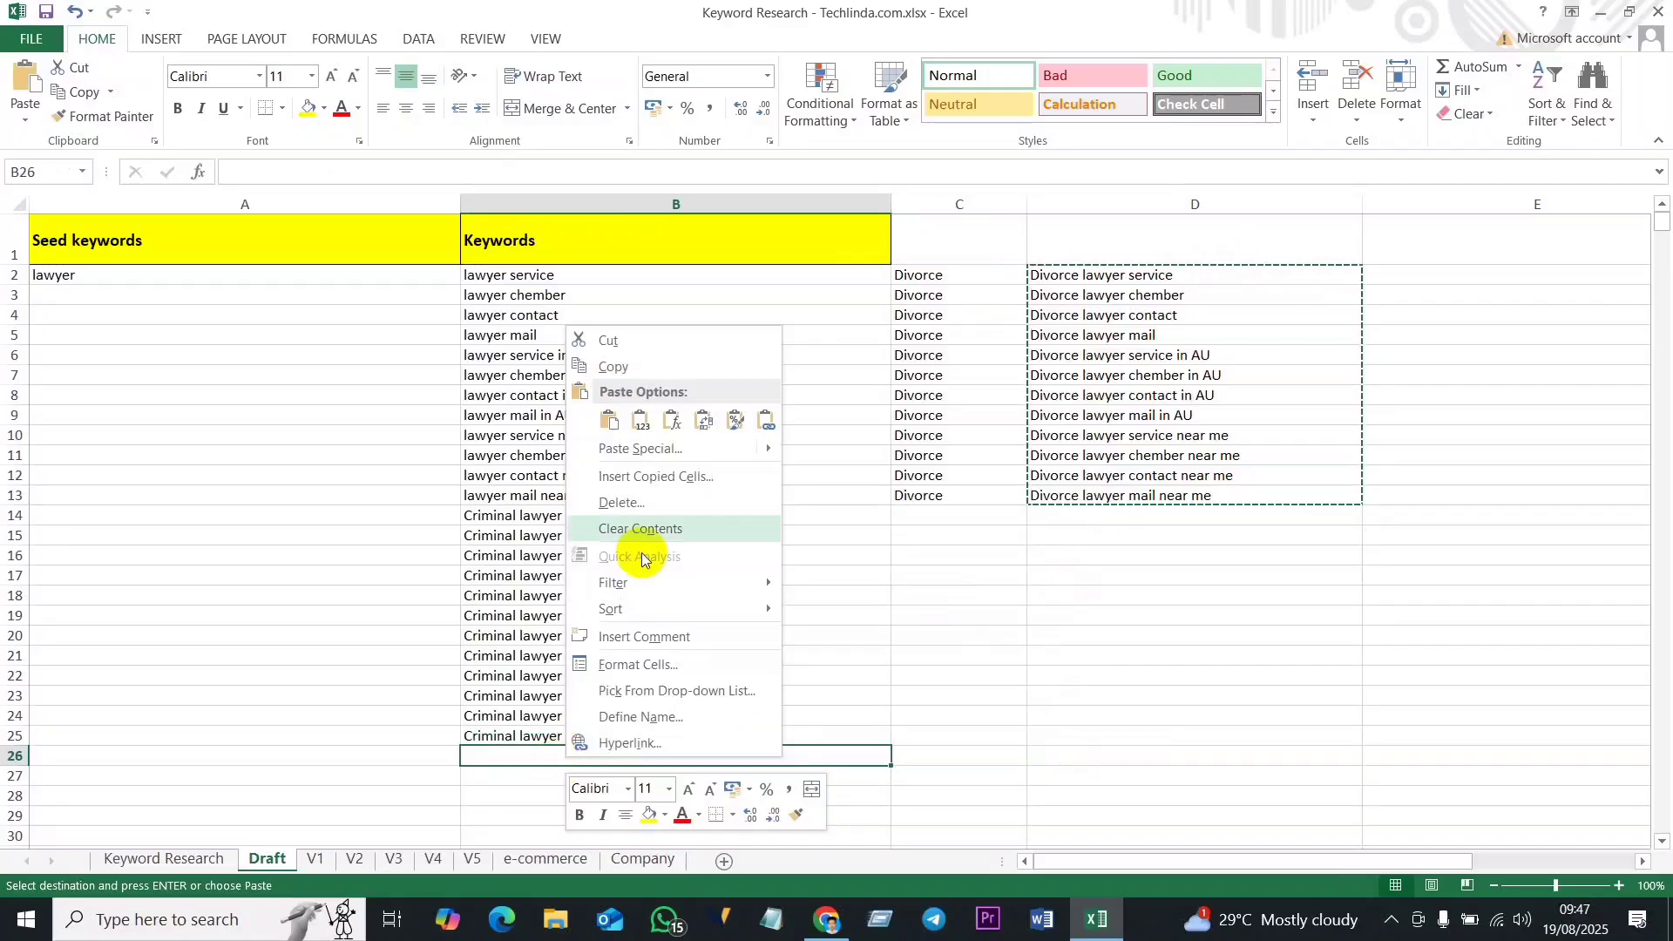
{"action": "left_click", "coordinate": [645, 448]}
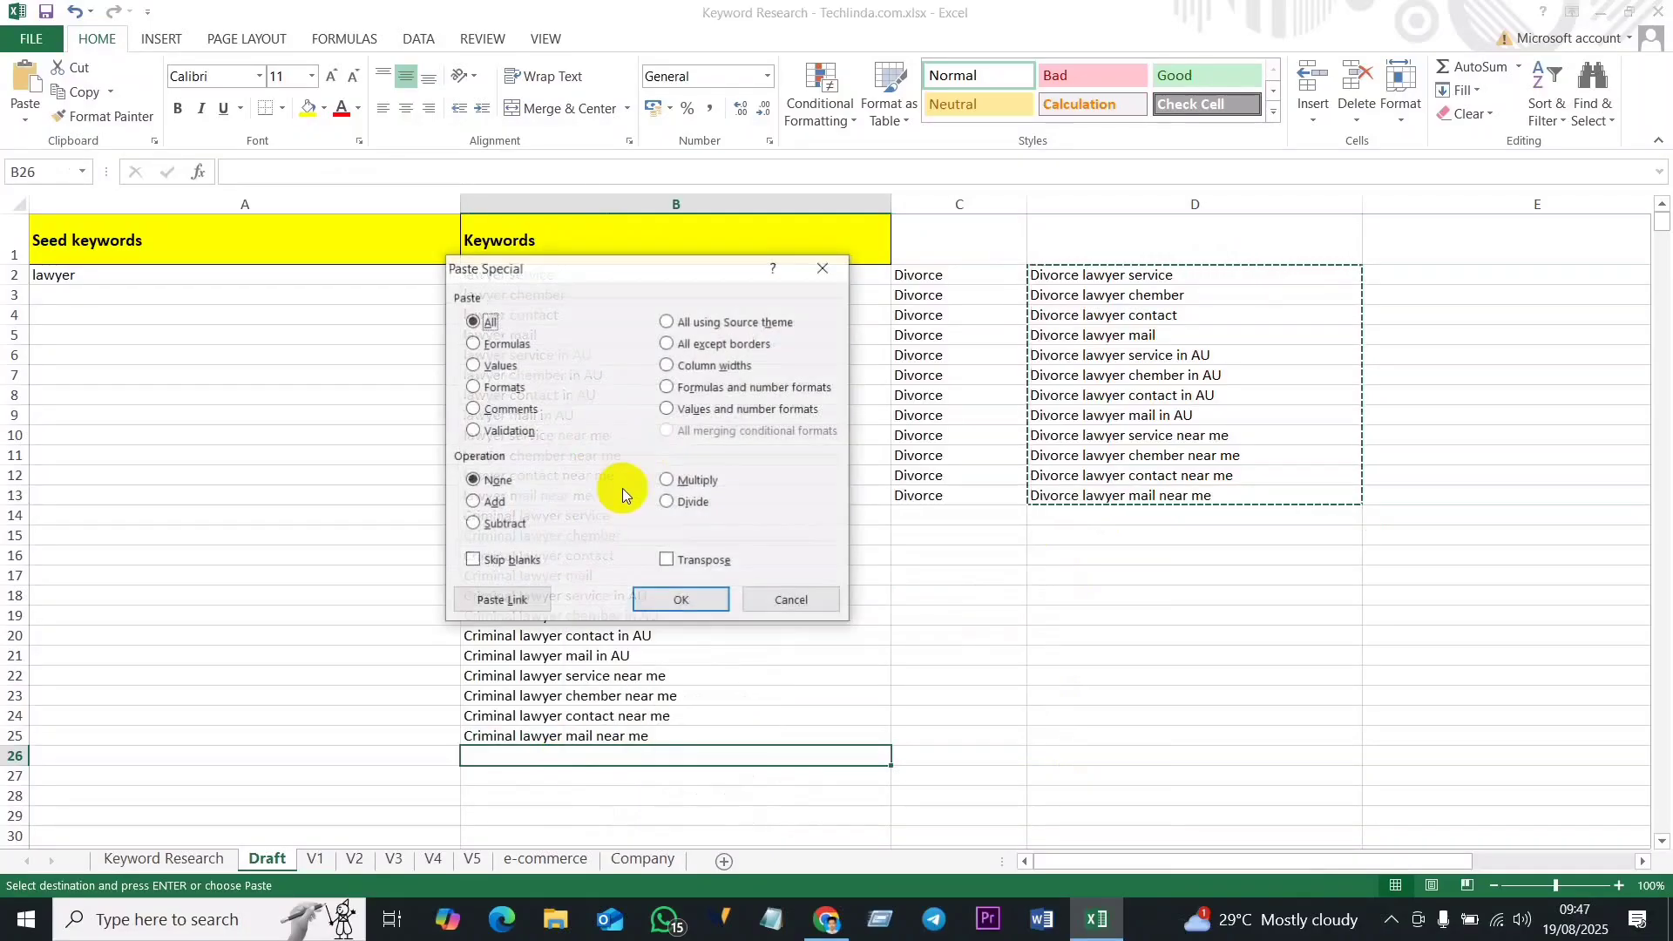
{"action": "left_click", "coordinate": [493, 367]}
{"action": "left_click", "coordinate": [680, 599]}
{"action": "scroll", "coordinate": [776, 664], "scroll_direction": "down", "scroll_amount": 3}
{"action": "scroll", "coordinate": [962, 617], "scroll_direction": "up", "scroll_amount": 3}
Step: Replace the text in C2 with "Accident" and fill it down to C13
{"action": "left_click", "coordinate": [965, 277]}
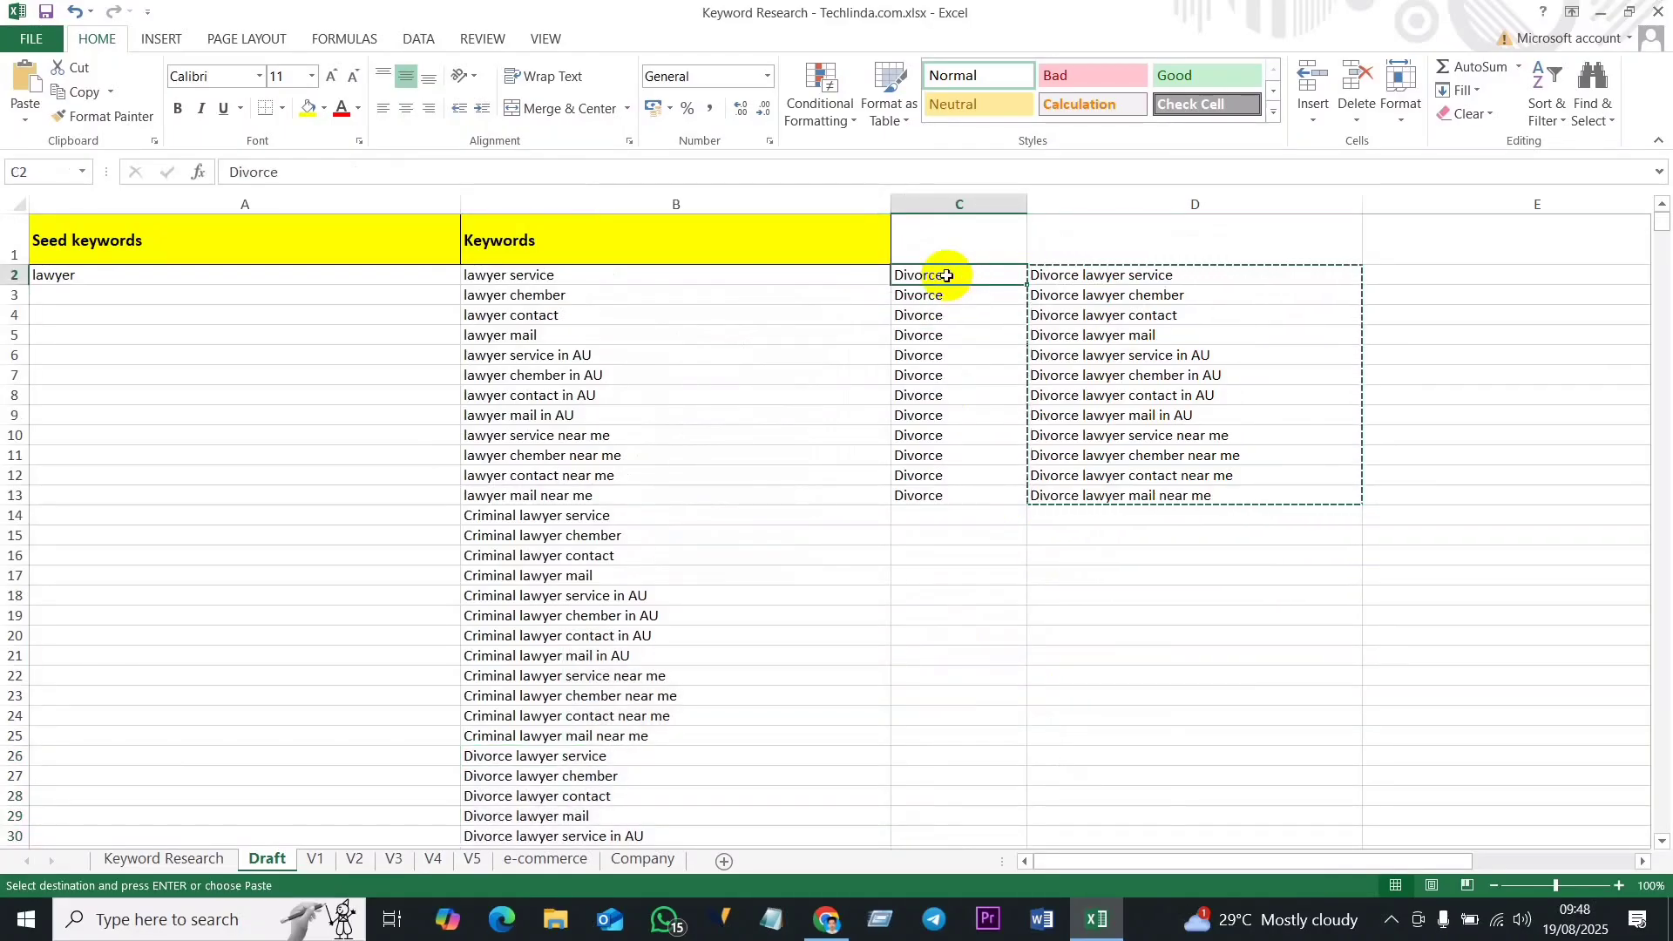
{"action": "type", "text": "Acciden"}
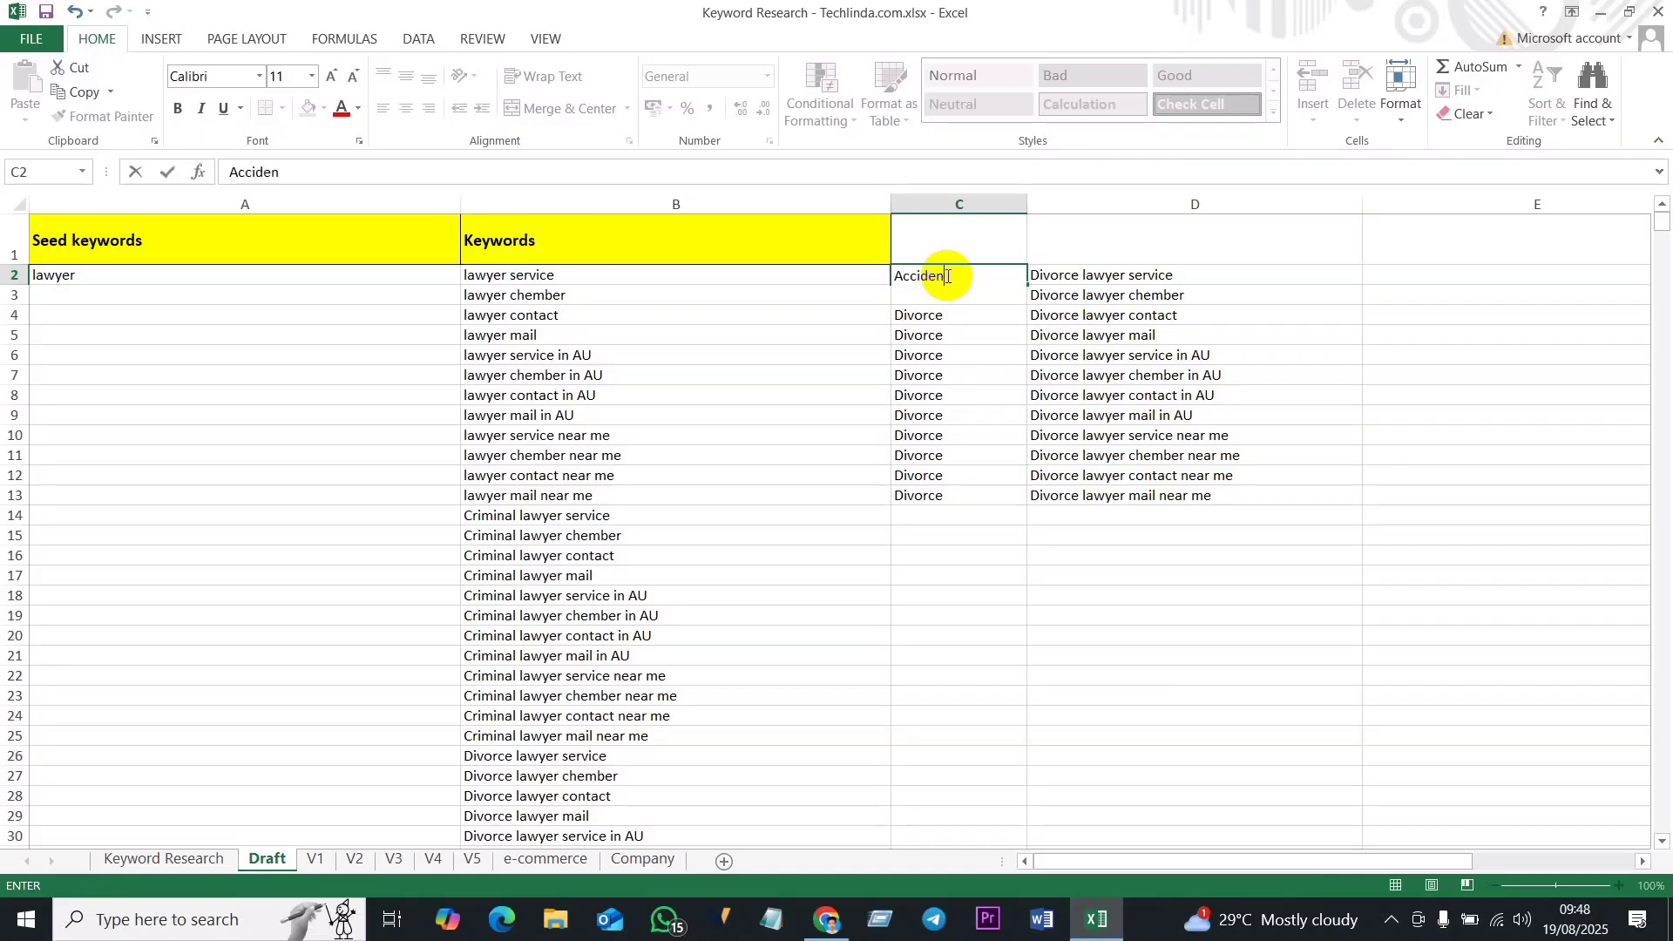
{"action": "type", "text": "t"}
{"action": "left_click", "coordinate": [954, 576]}
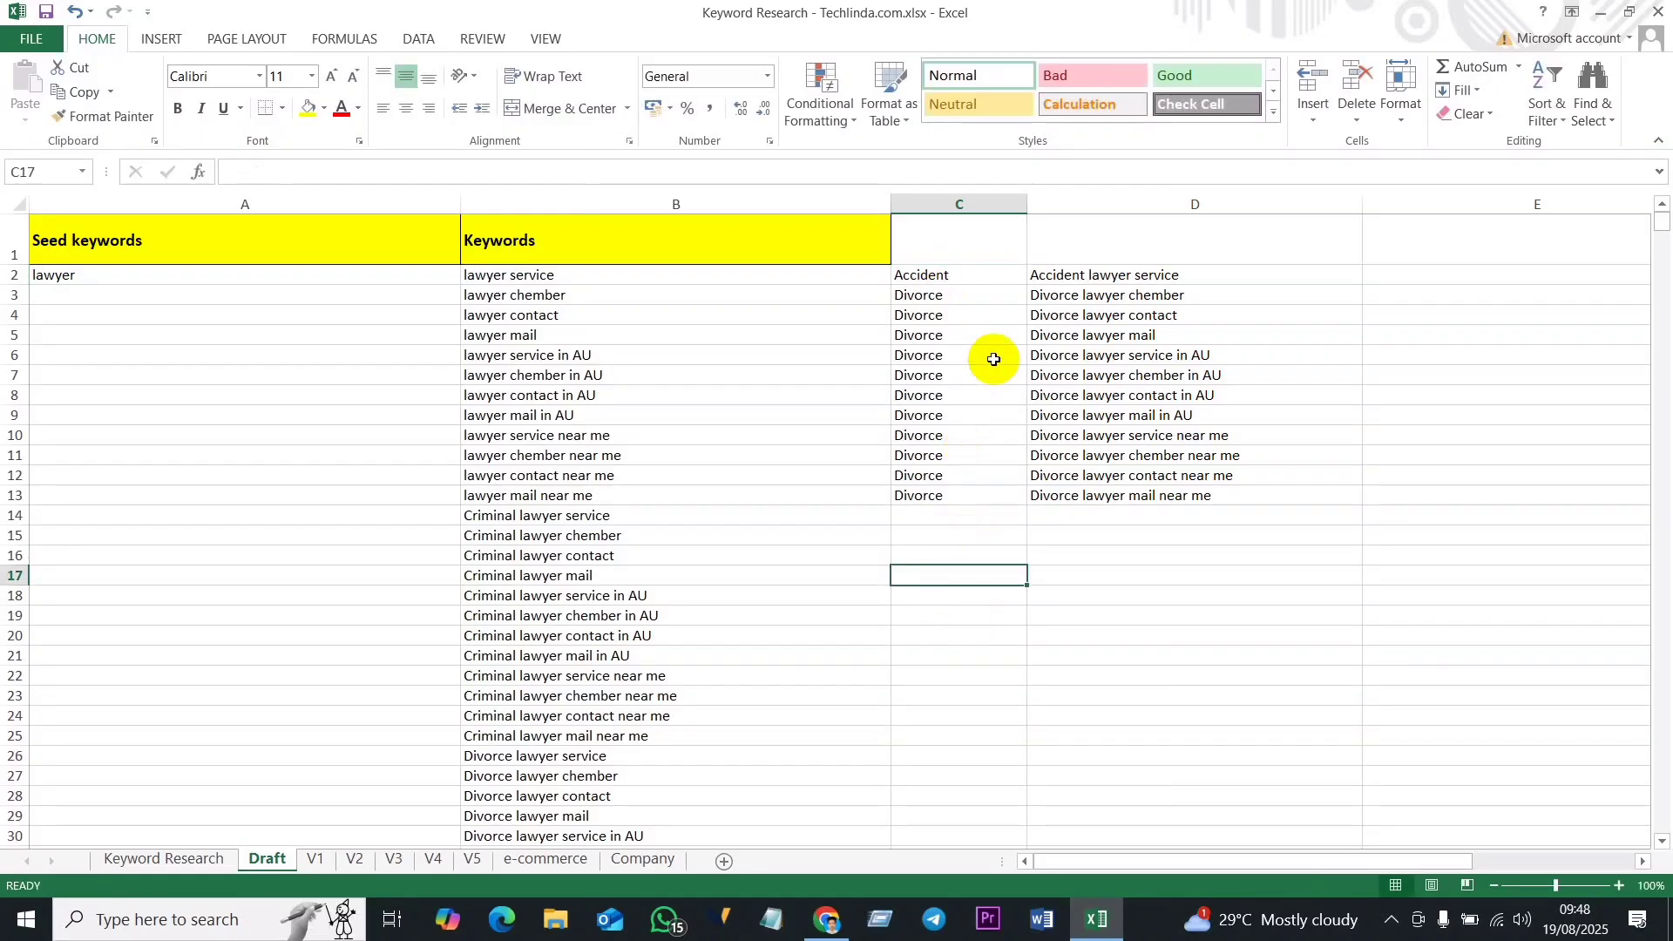
{"action": "left_click", "coordinate": [965, 277]}
{"action": "left_click_drag", "start_coordinate": [1030, 284], "coordinate": [1079, 498]}
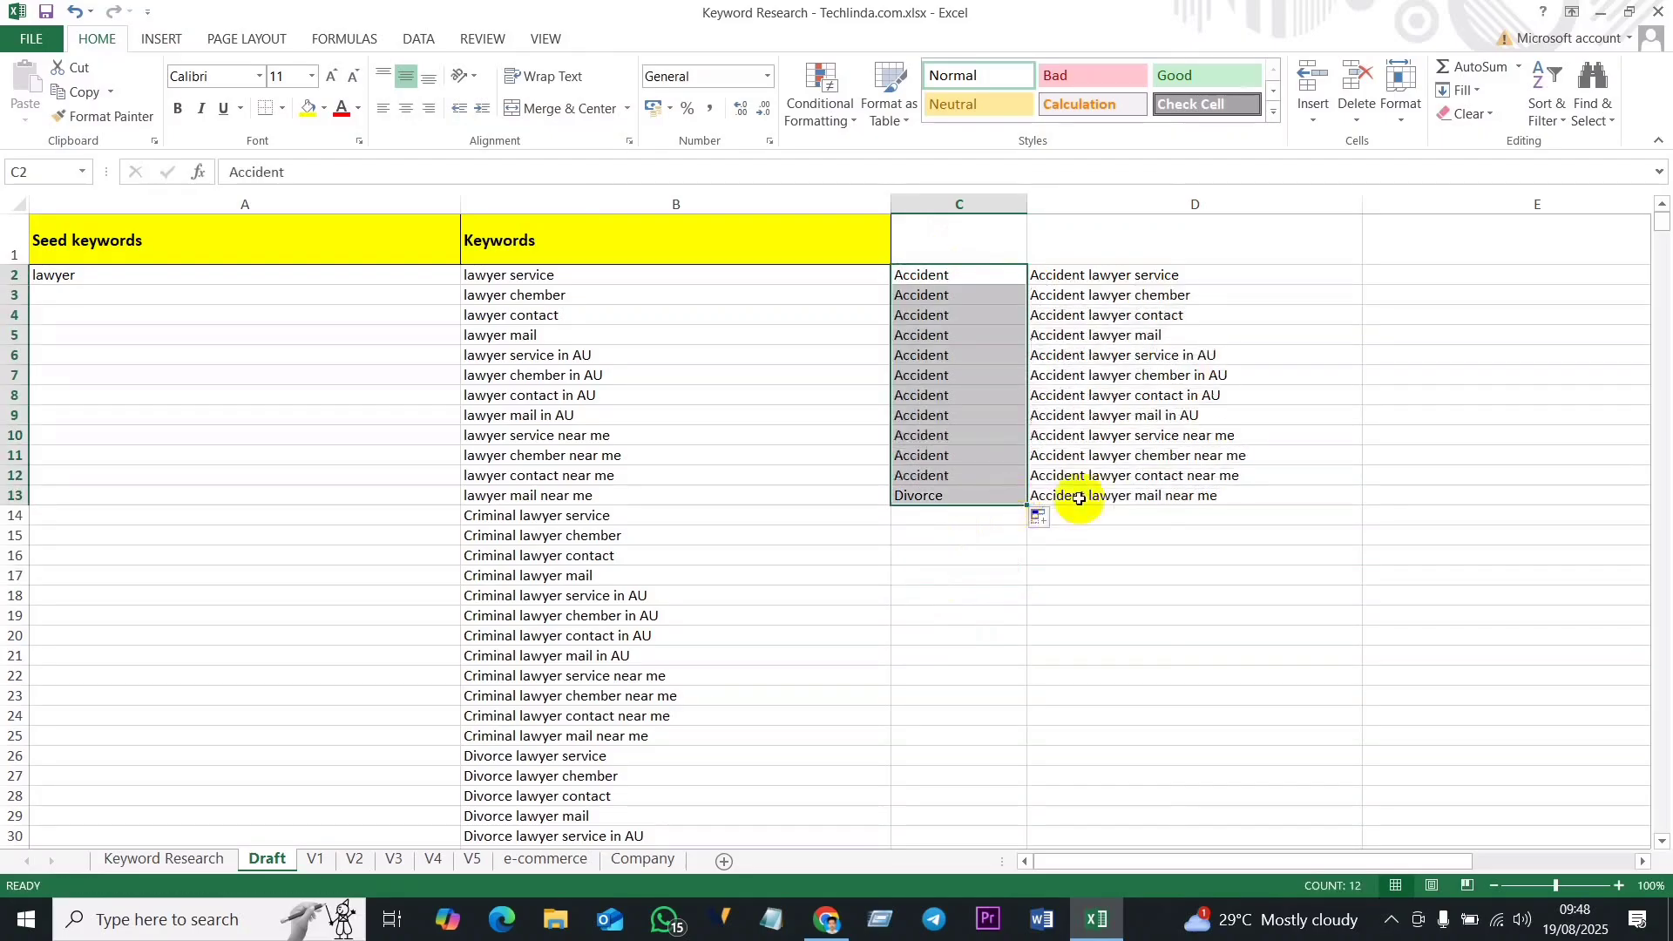
Step: Paste the combined "Accident" keywords from D2:D13 as values only into column B starting at B38
{"action": "left_click_drag", "start_coordinate": [1217, 274], "coordinate": [1224, 495]}
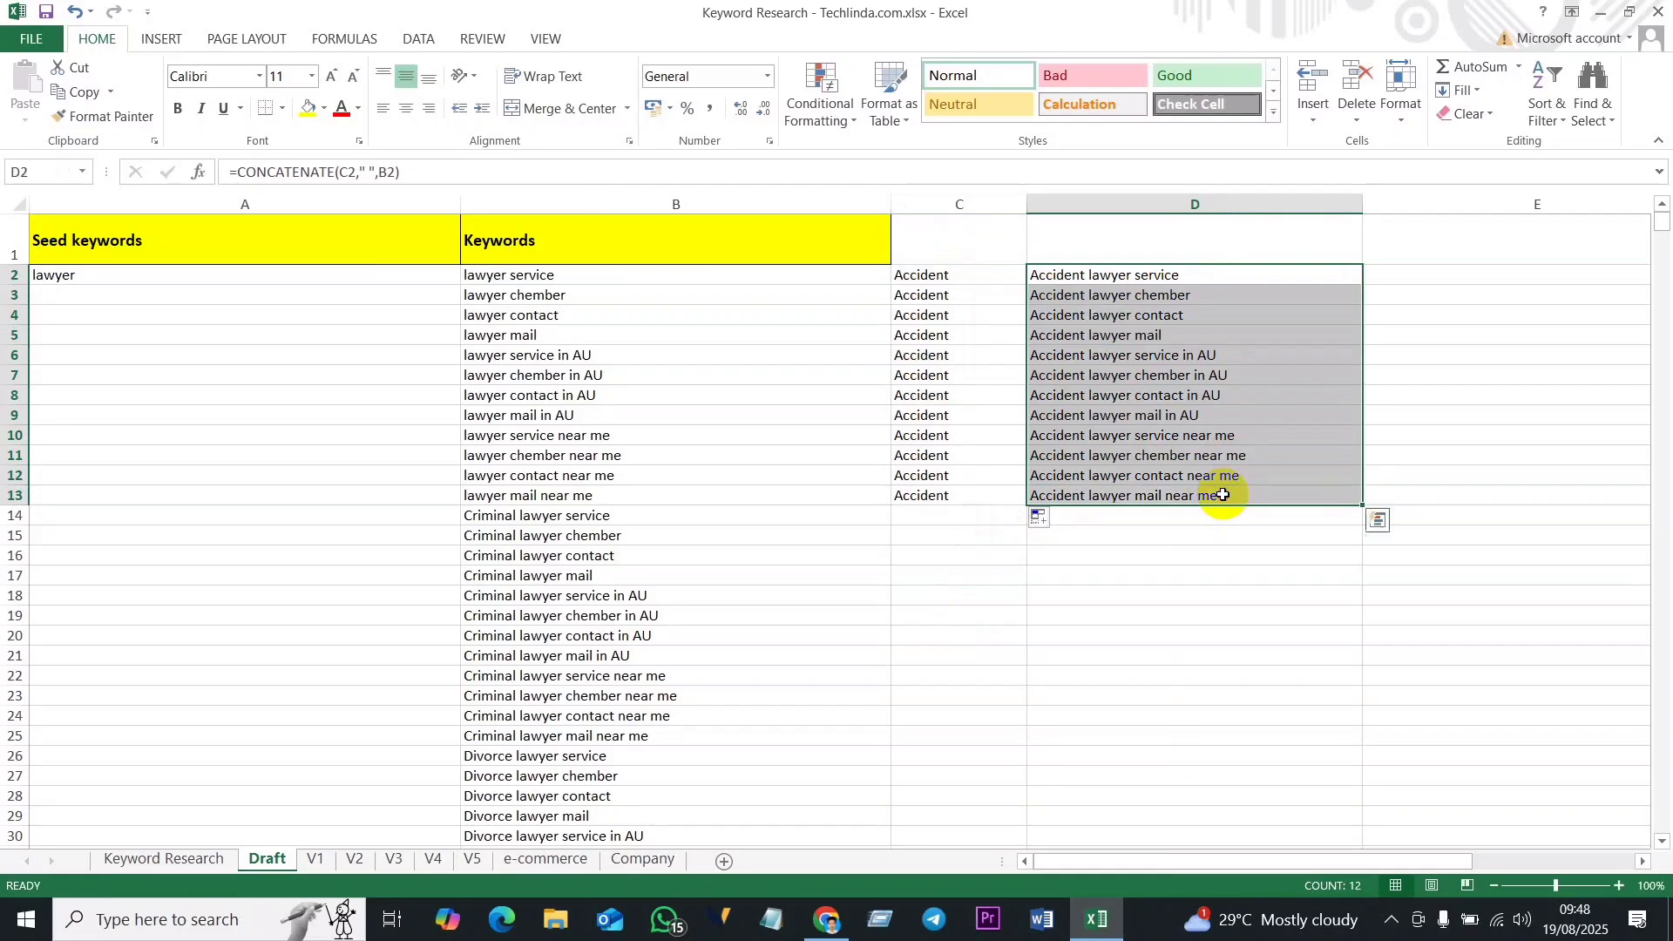
{"action": "key", "text": "ctrl+c"}
{"action": "scroll", "coordinate": [698, 624], "scroll_direction": "down", "scroll_amount": 5}
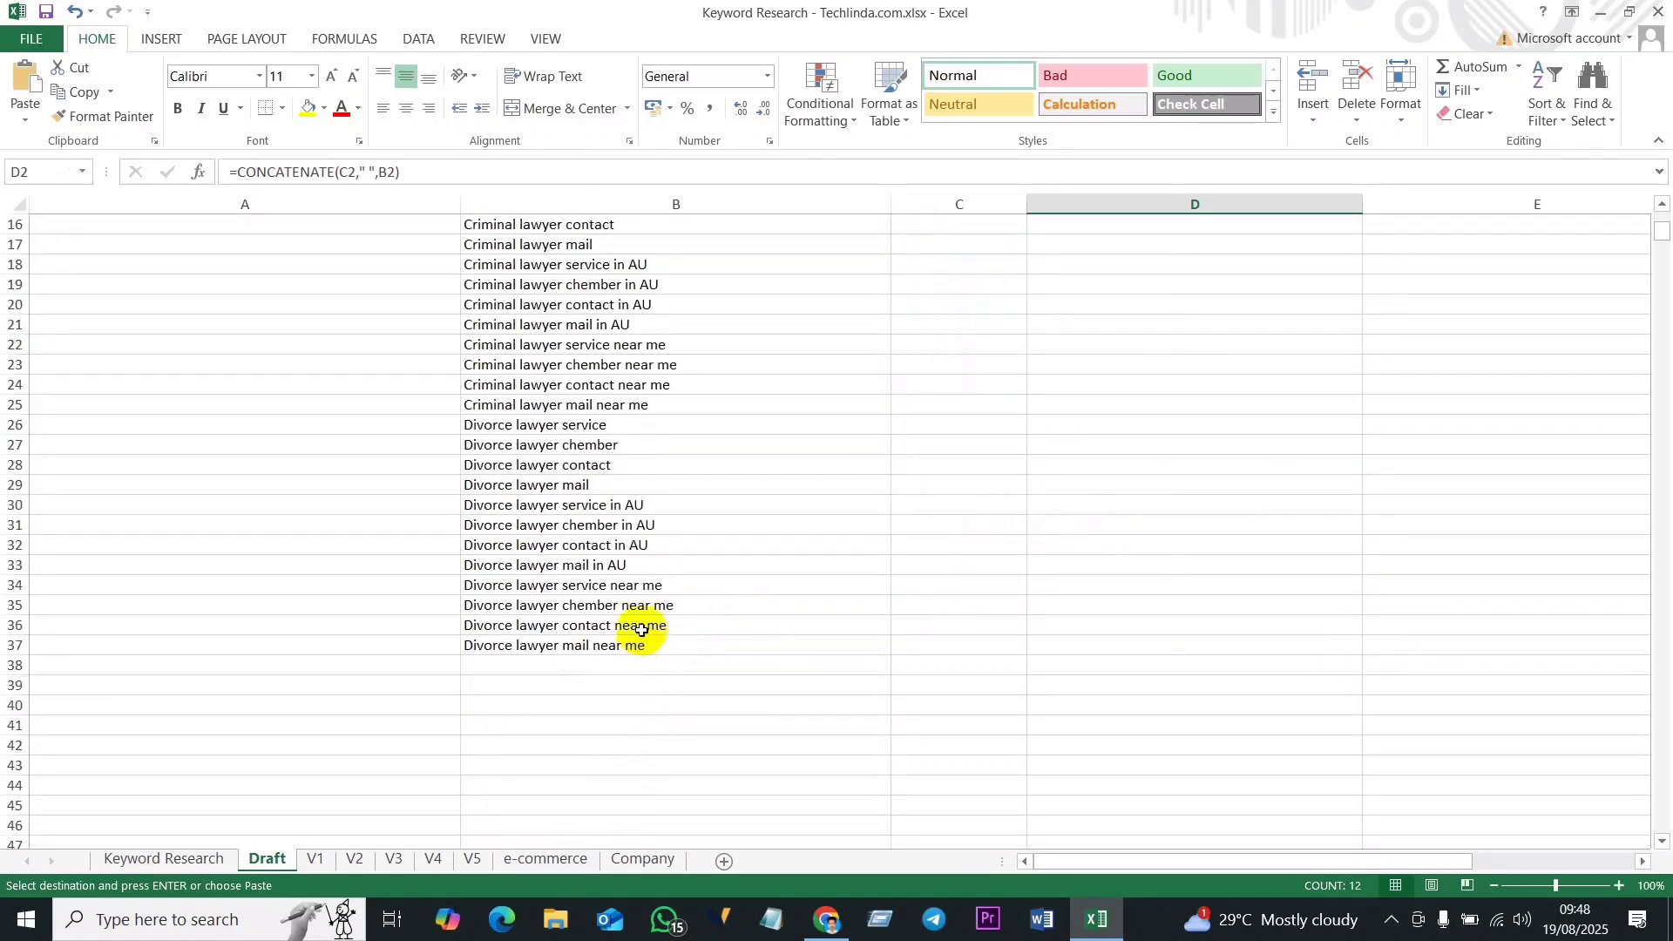
{"action": "right_click", "coordinate": [519, 664]}
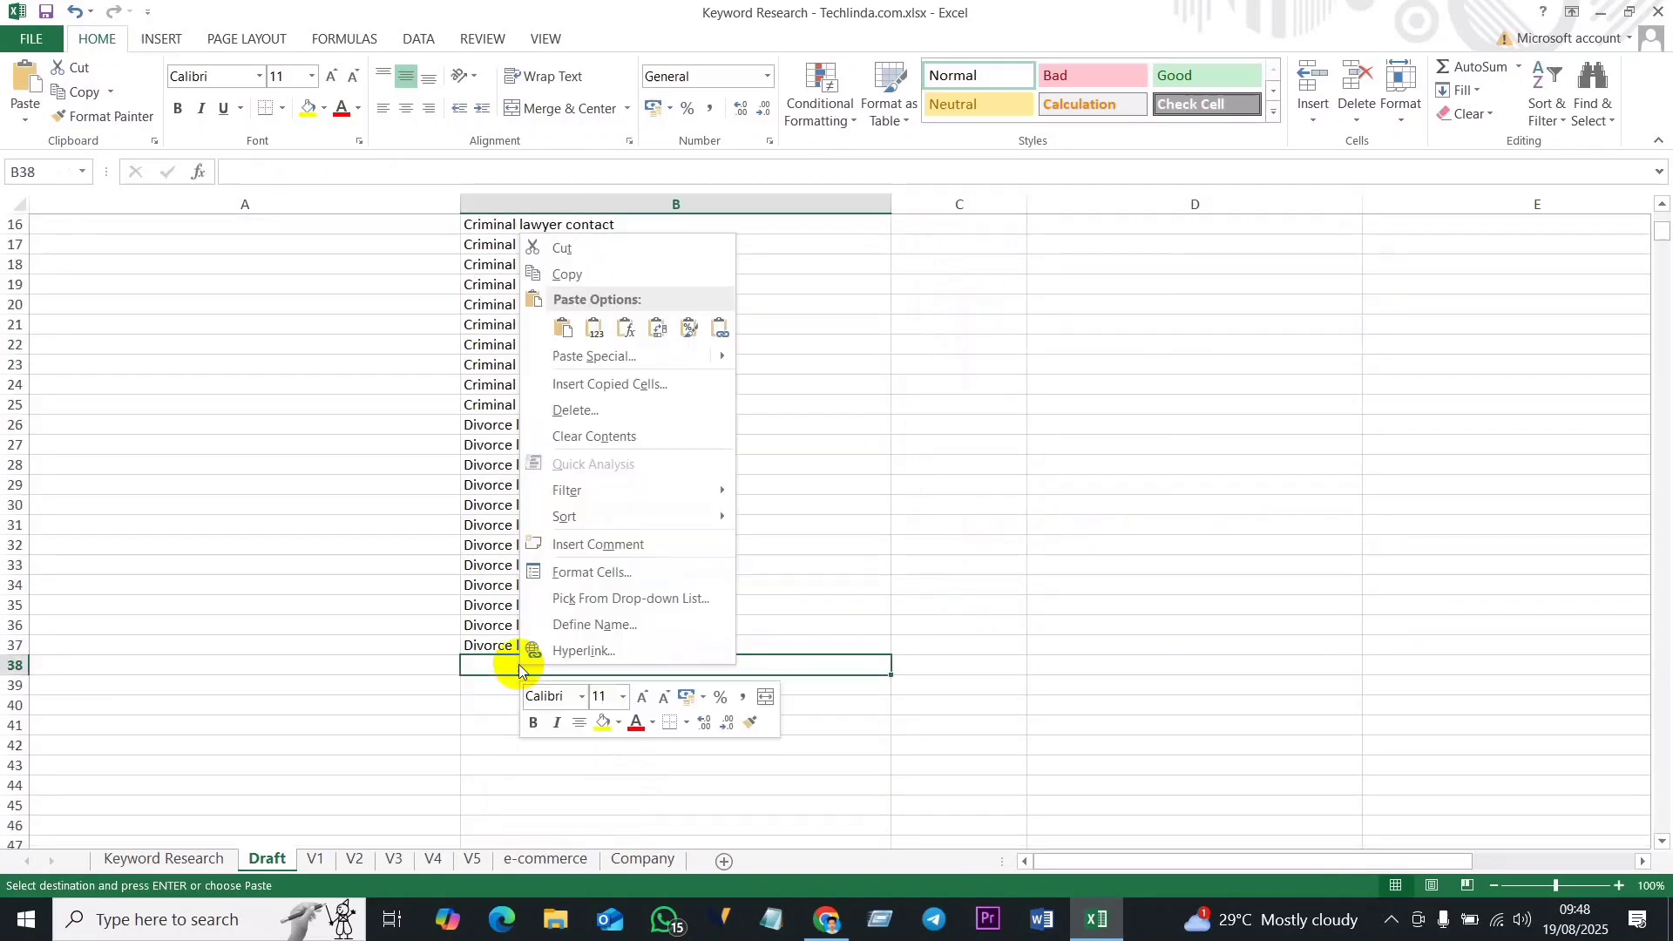
{"action": "left_click", "coordinate": [572, 357]}
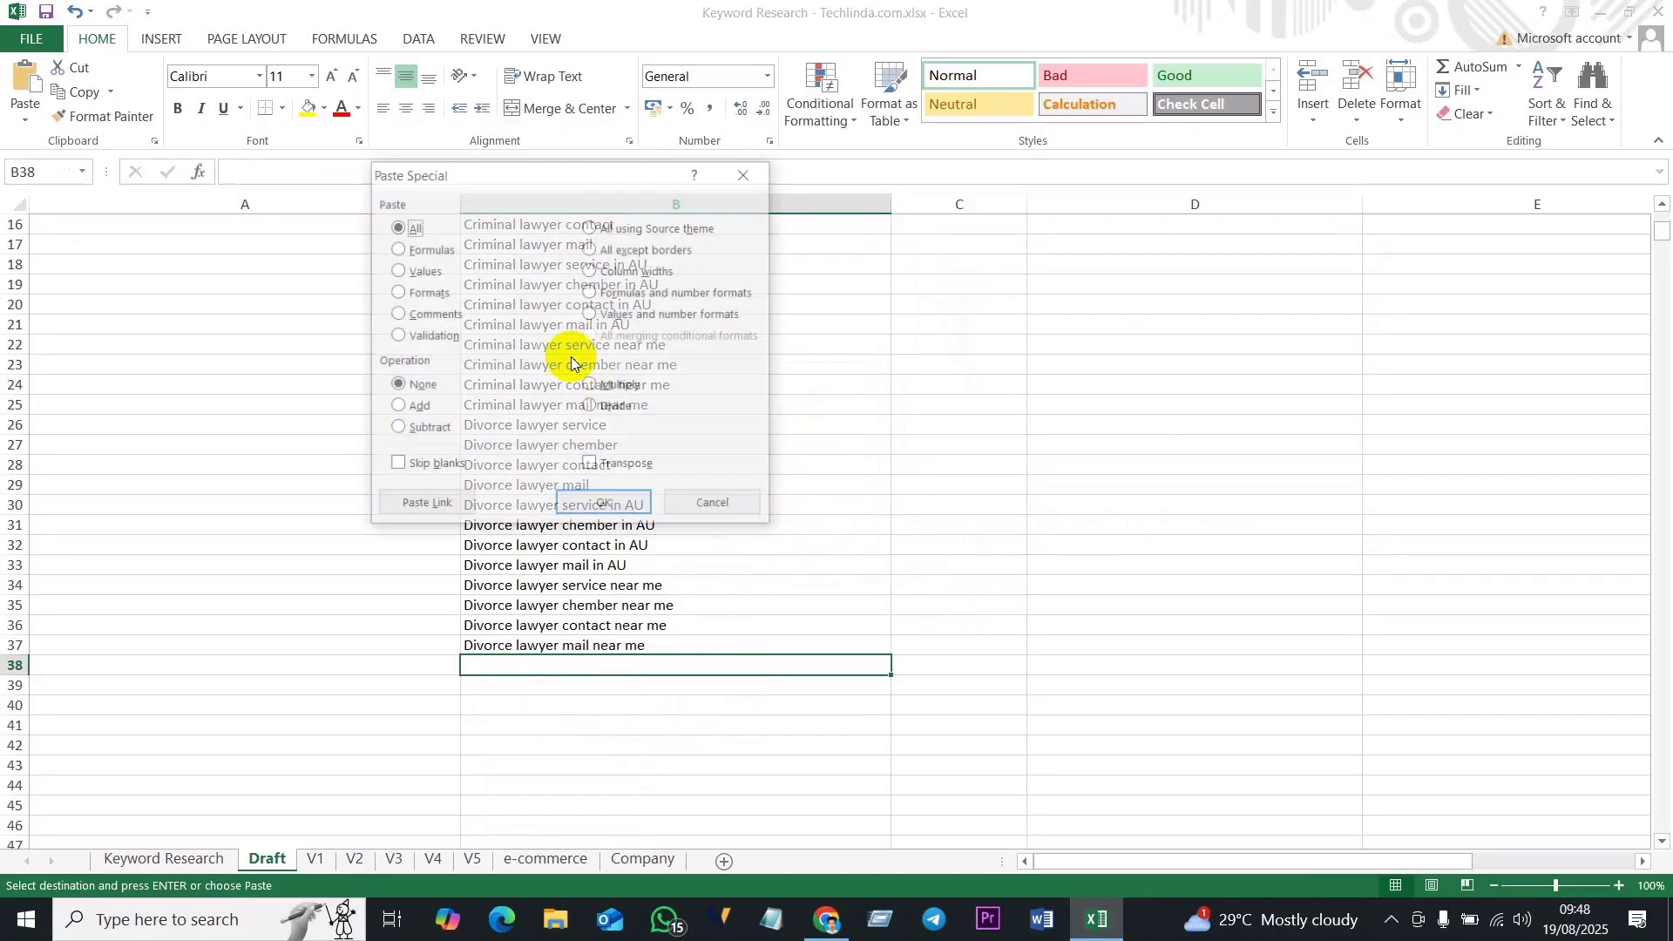
{"action": "left_click", "coordinate": [418, 270]}
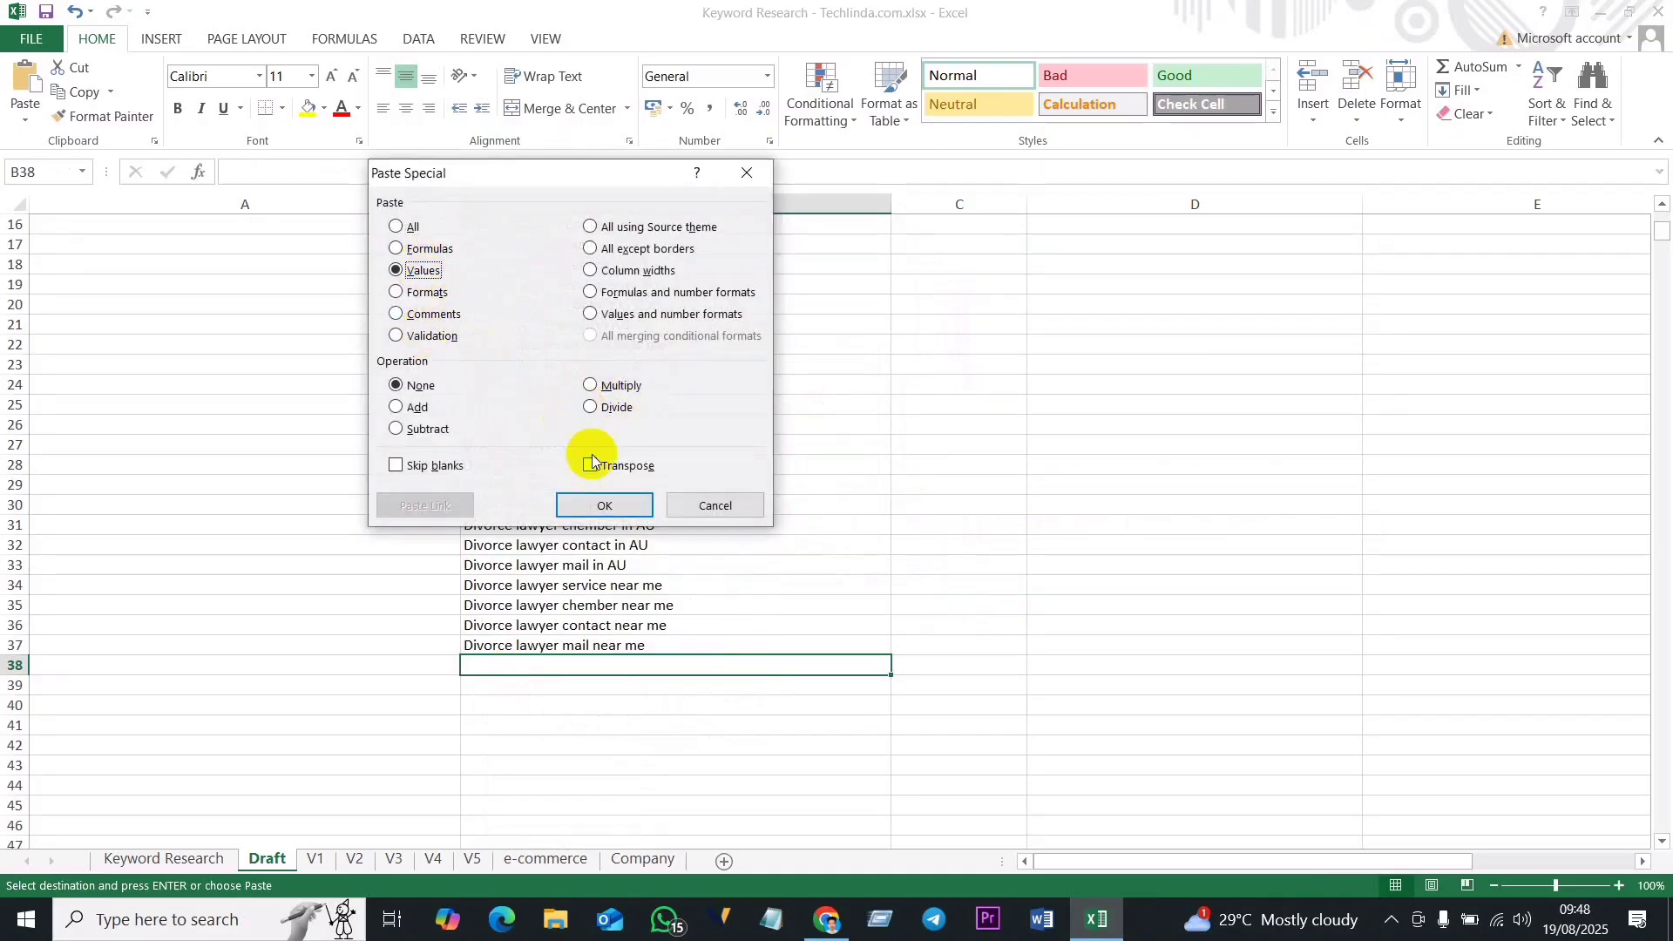
{"action": "left_click", "coordinate": [602, 502]}
{"action": "scroll", "coordinate": [706, 745], "scroll_direction": "down", "scroll_amount": 3}
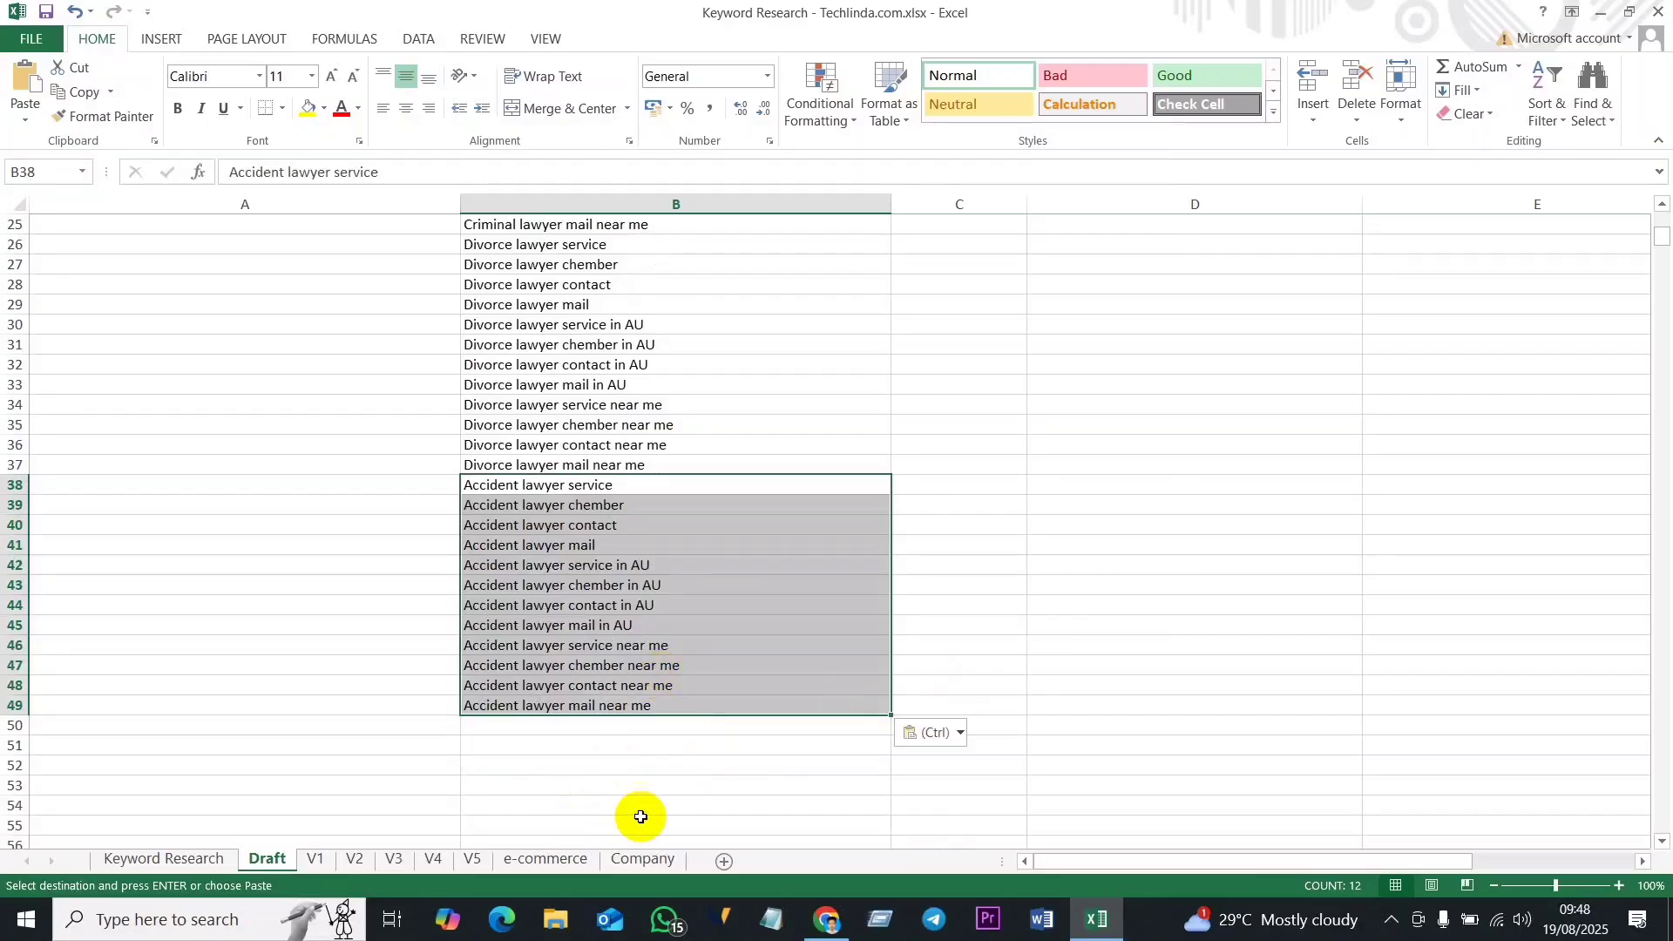
{"action": "scroll", "coordinate": [645, 741], "scroll_direction": "up", "scroll_amount": 8}
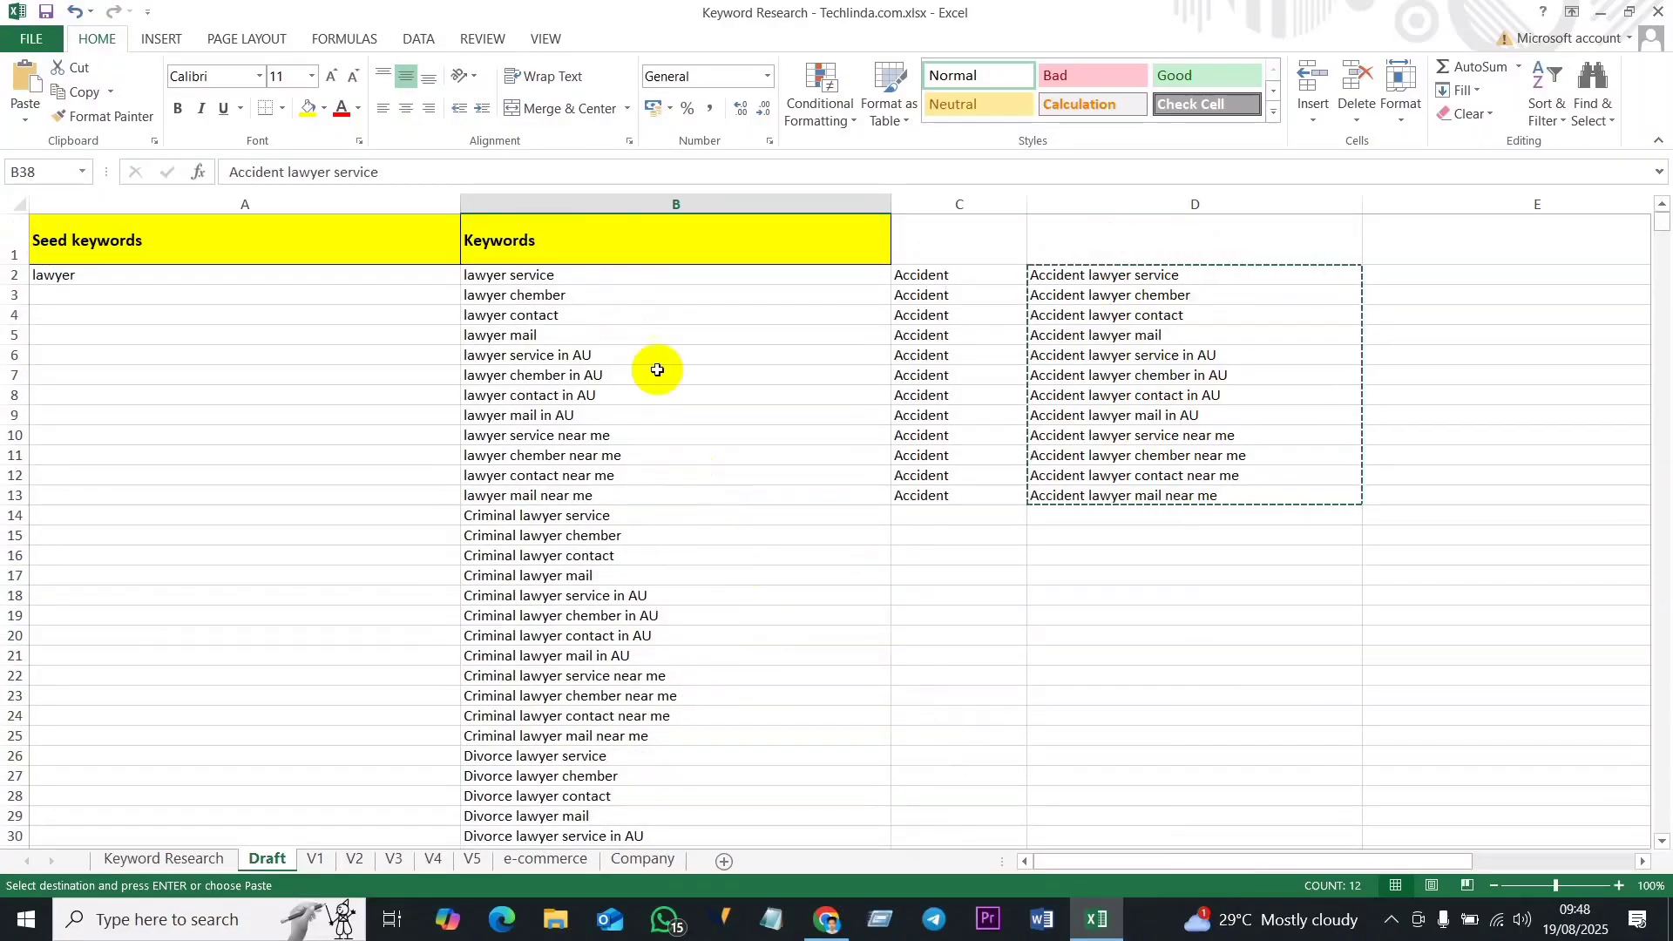
Step: Replace the text in C2 with "Affordable" and fill it down to C49 beside the whole keyword list
{"action": "left_click", "coordinate": [617, 275]}
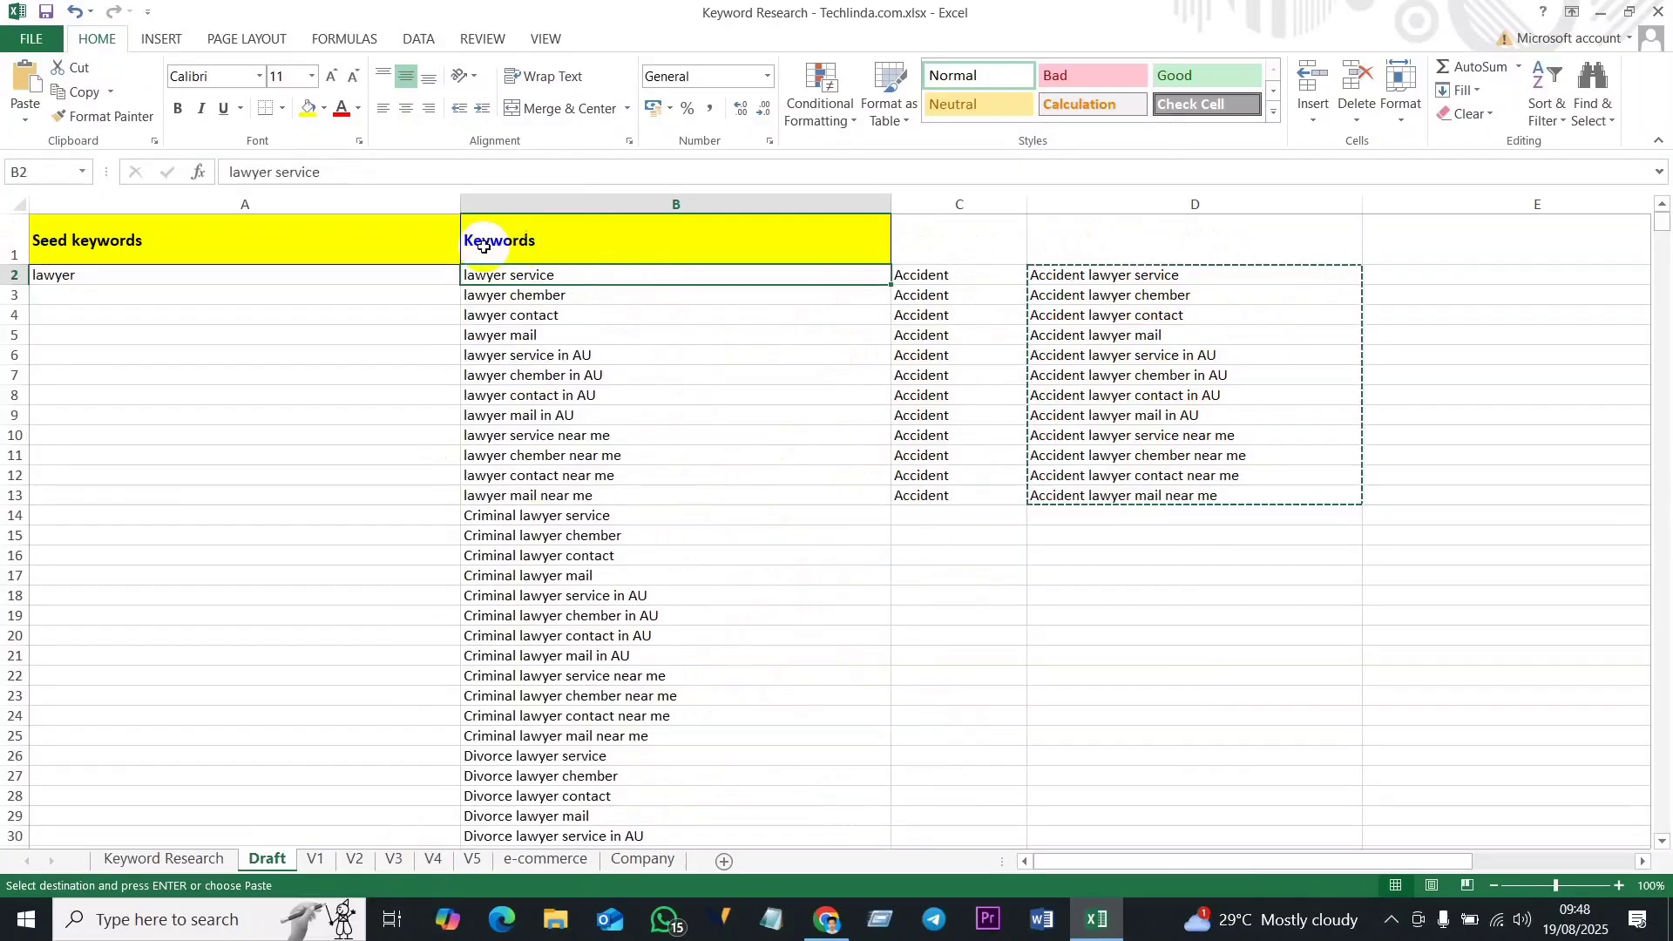
{"action": "scroll", "coordinate": [510, 337], "scroll_direction": "down", "scroll_amount": 5}
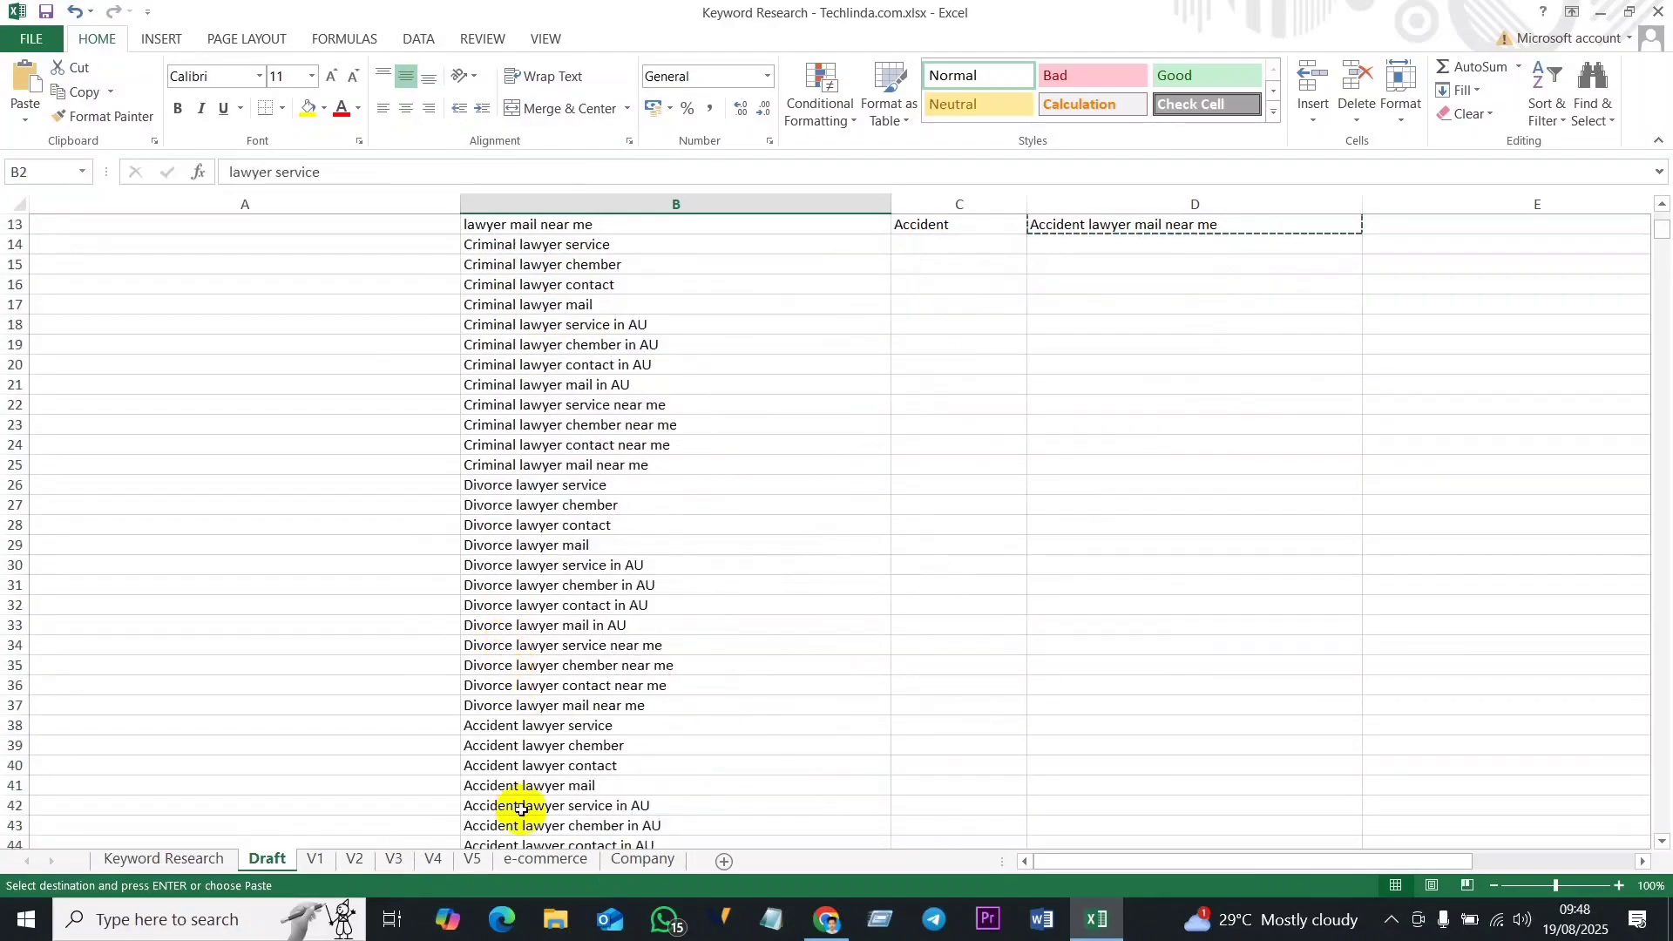
{"action": "scroll", "coordinate": [514, 627], "scroll_direction": "down", "scroll_amount": 5}
{"action": "scroll", "coordinate": [519, 671], "scroll_direction": "up", "scroll_amount": 5}
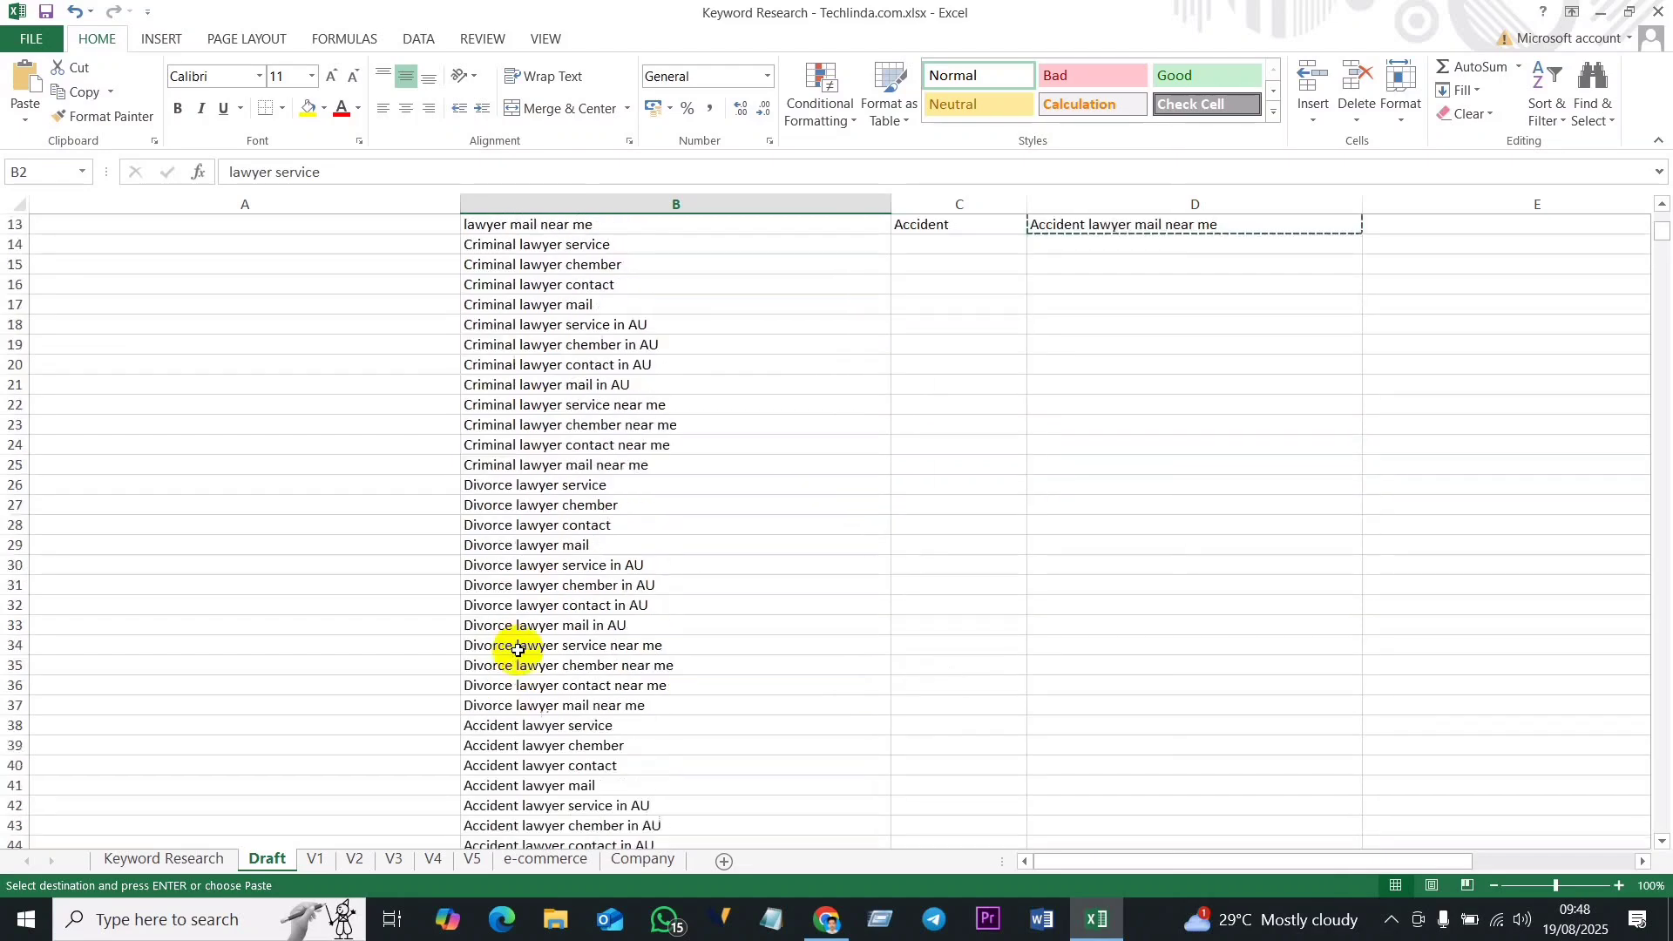
{"action": "scroll", "coordinate": [838, 415], "scroll_direction": "up", "scroll_amount": 4}
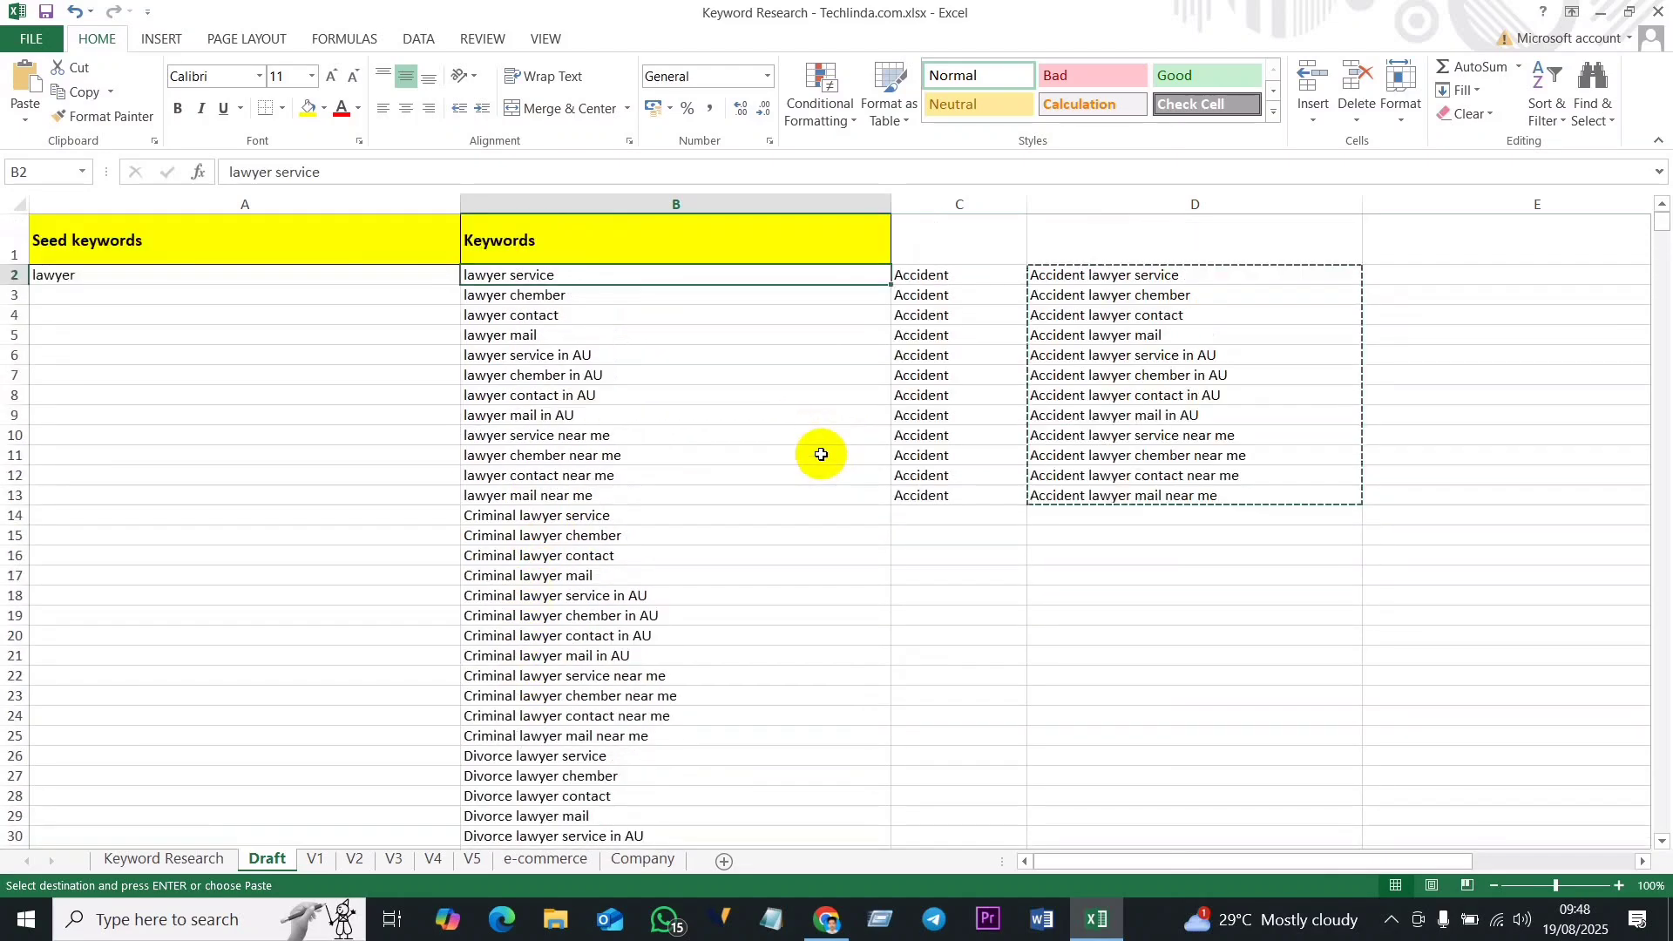
{"action": "left_click", "coordinate": [957, 277]}
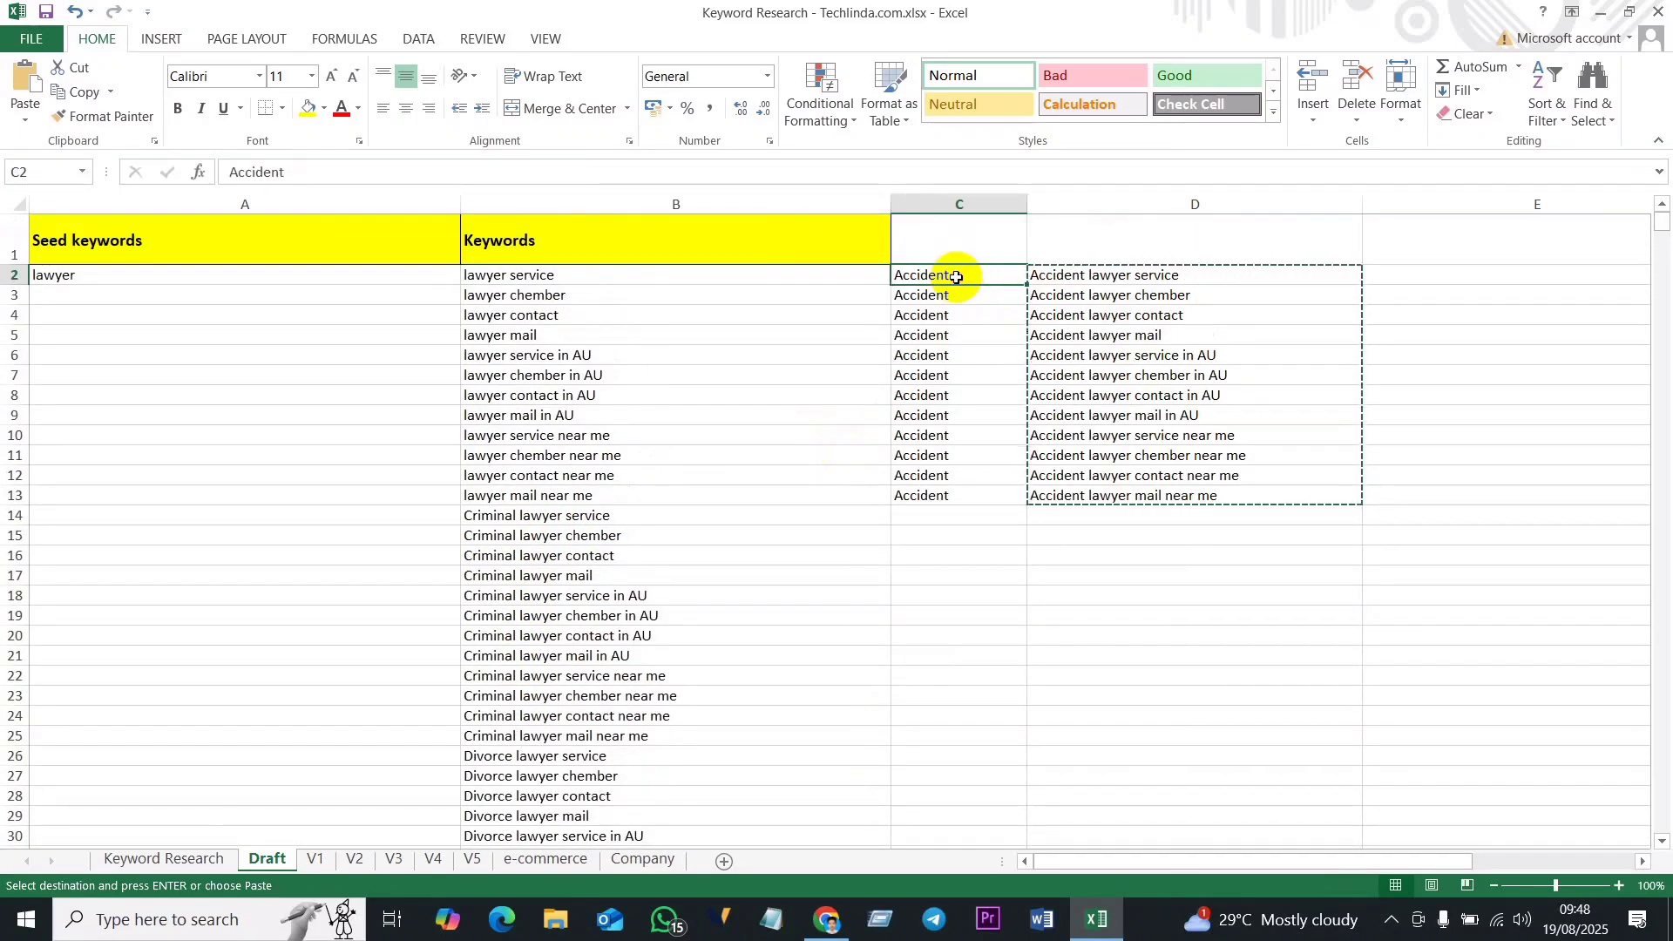
{"action": "double_click", "coordinate": [957, 277]}
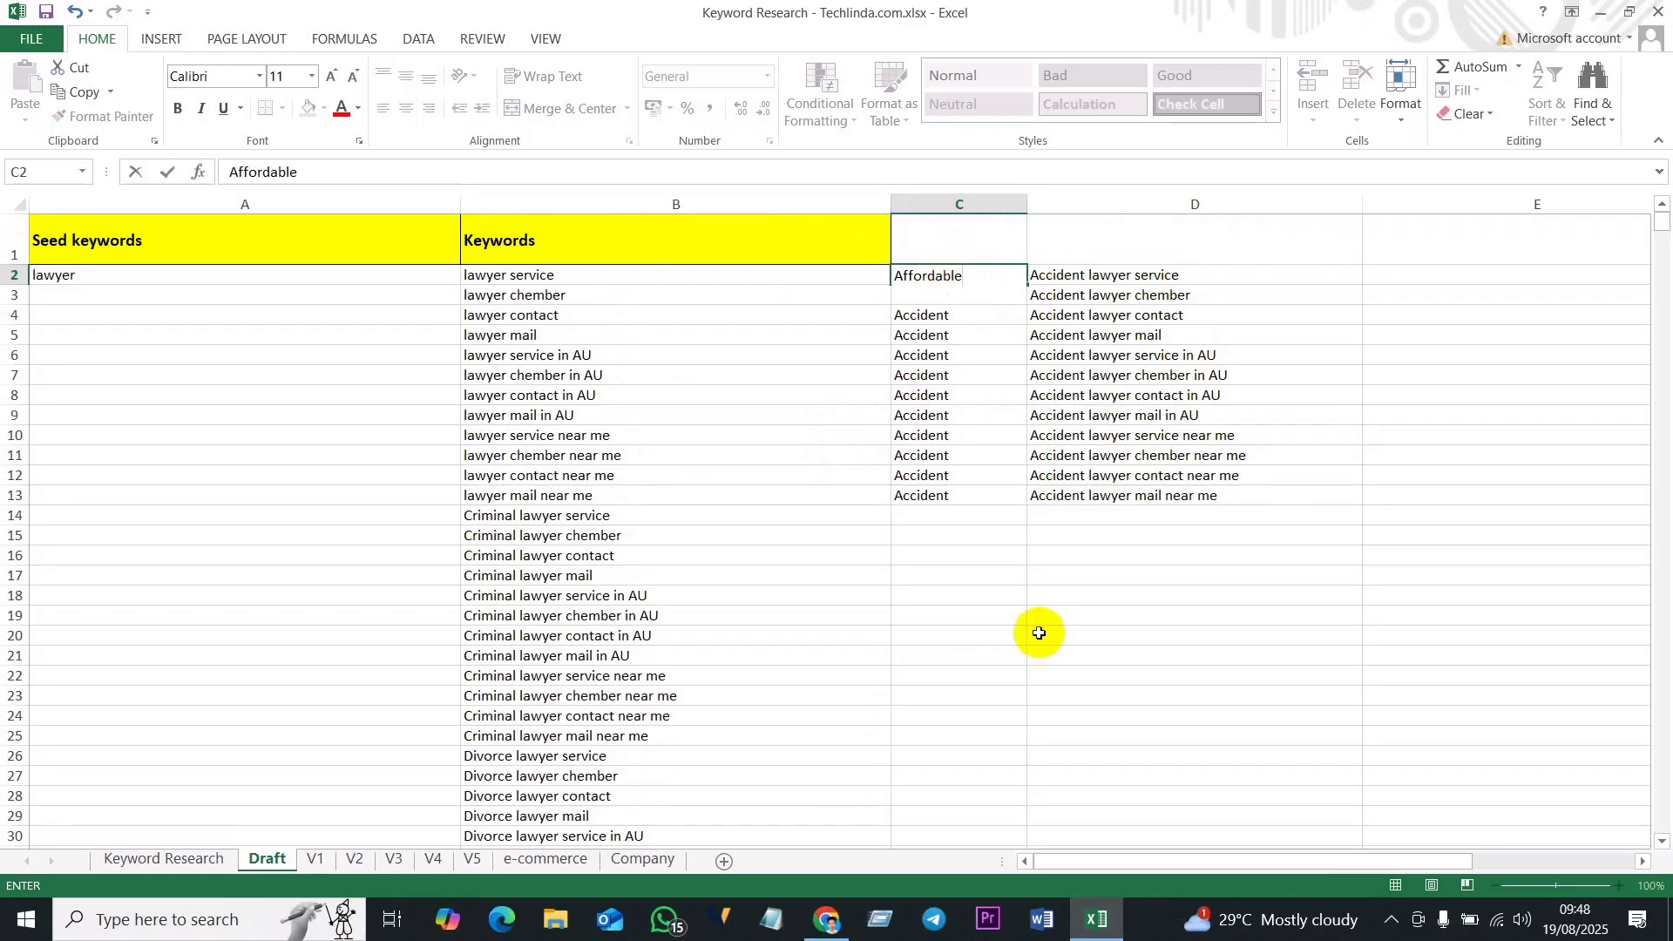
{"action": "left_click", "coordinate": [941, 558]}
{"action": "left_click", "coordinate": [980, 275]}
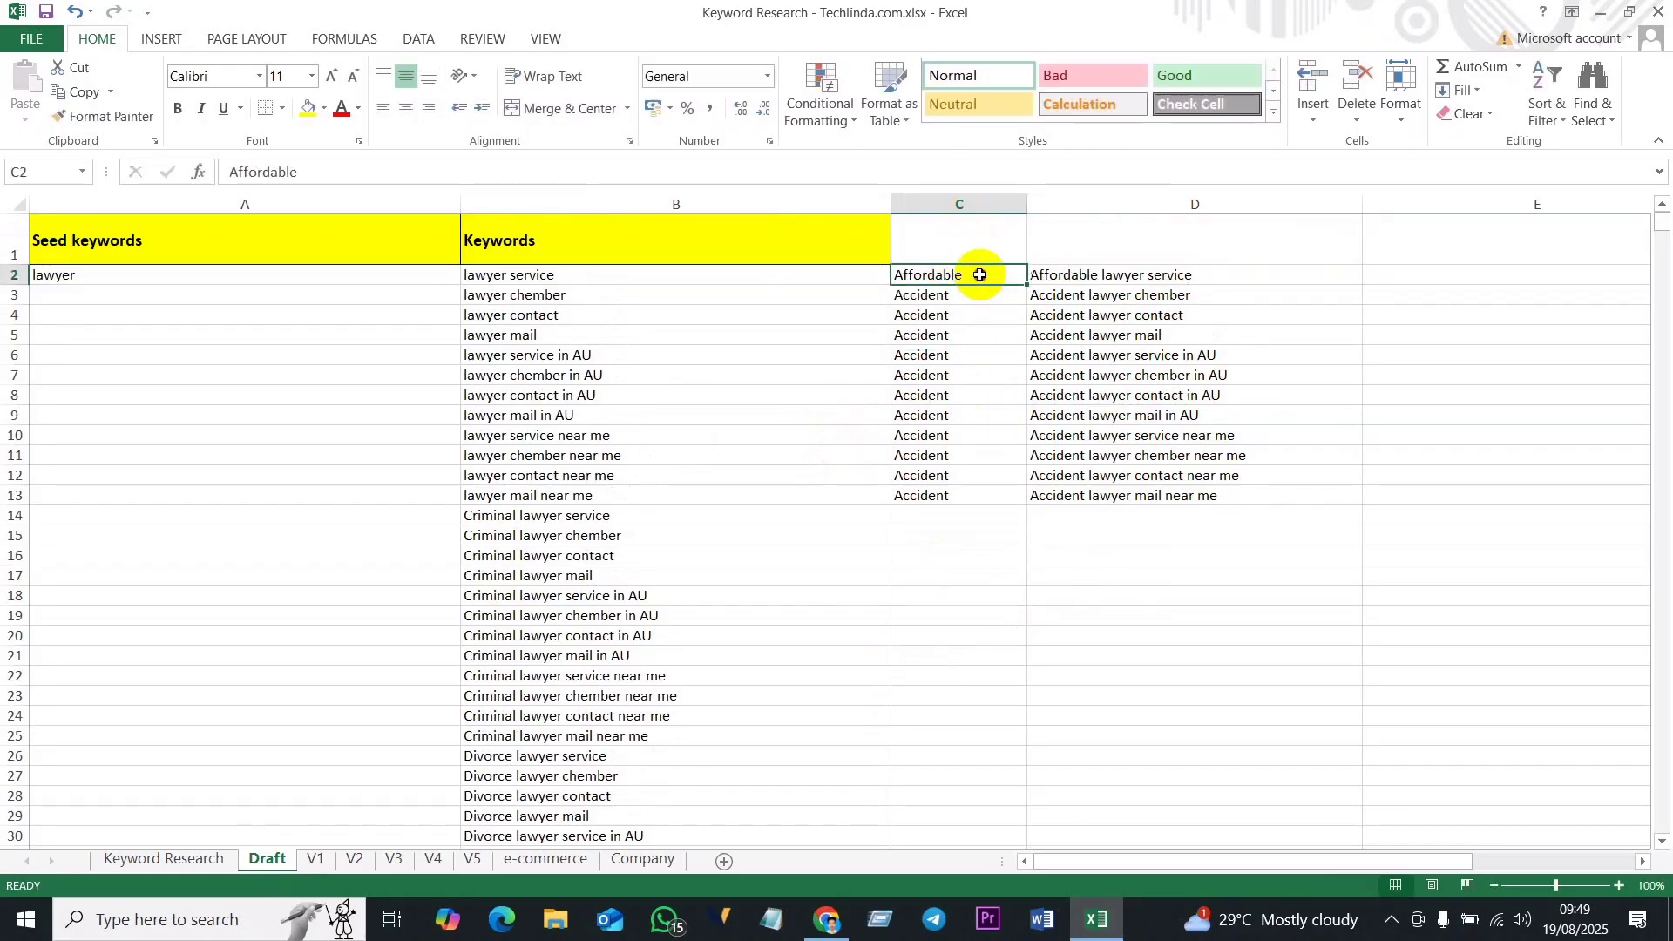
{"action": "left_click_drag", "start_coordinate": [1027, 286], "coordinate": [1013, 778]}
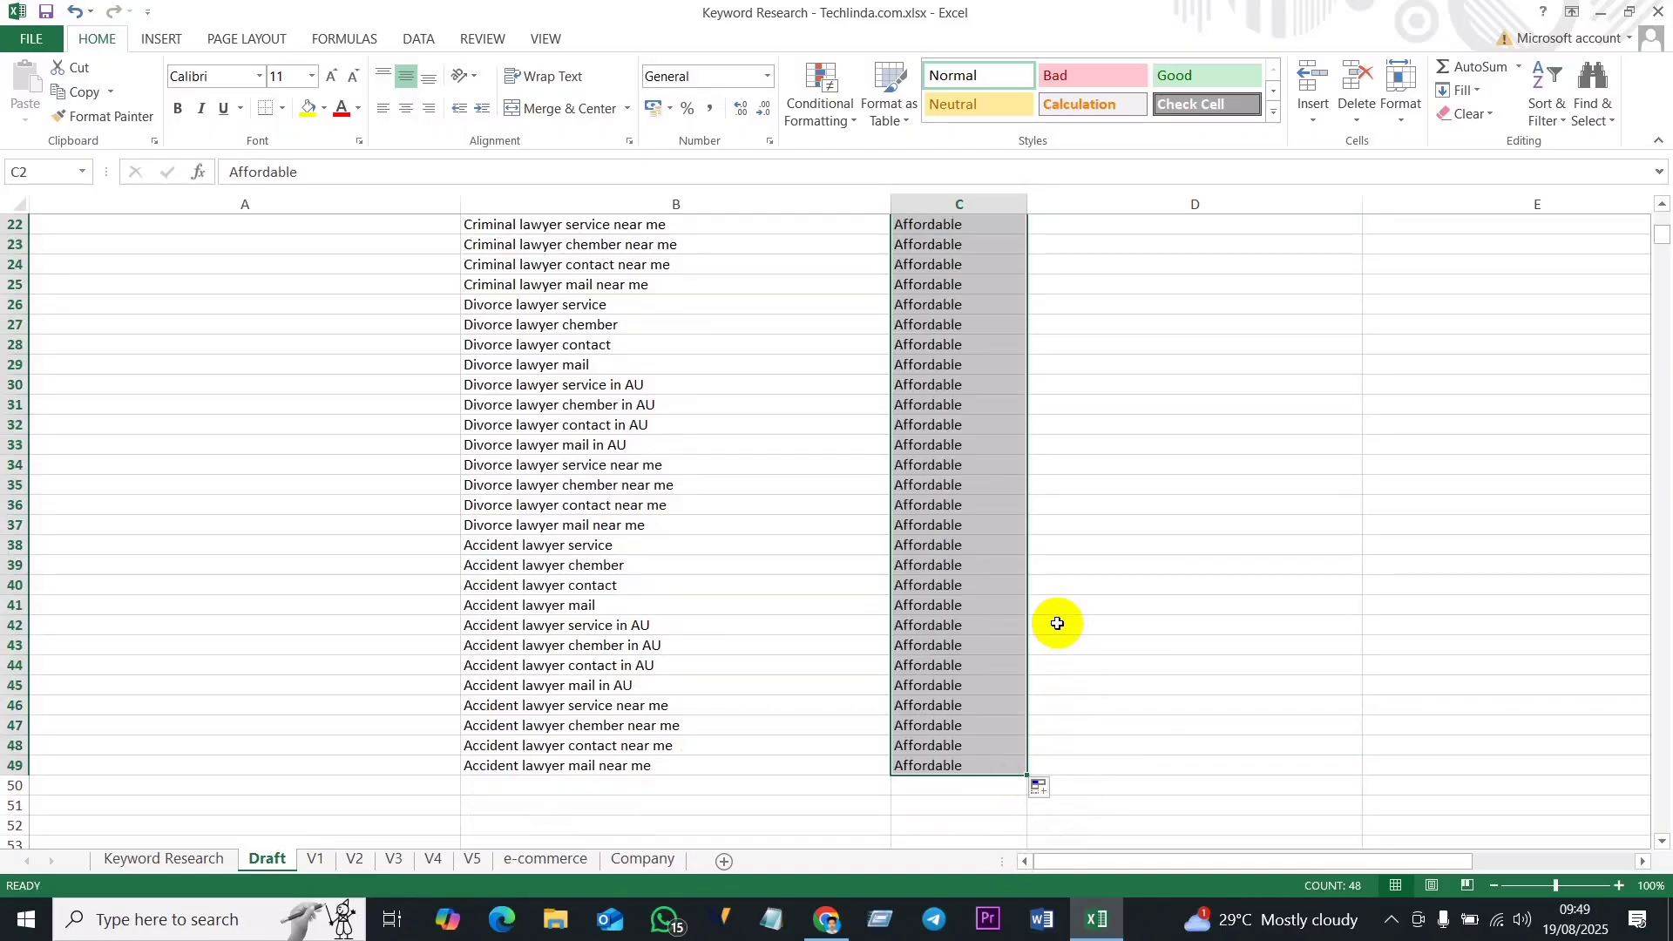
Step: Fill the CONCATENATE formula from D2 down to D49 to combine "Affordable" with every keyword
{"action": "scroll", "coordinate": [1096, 552], "scroll_direction": "up", "scroll_amount": 7}
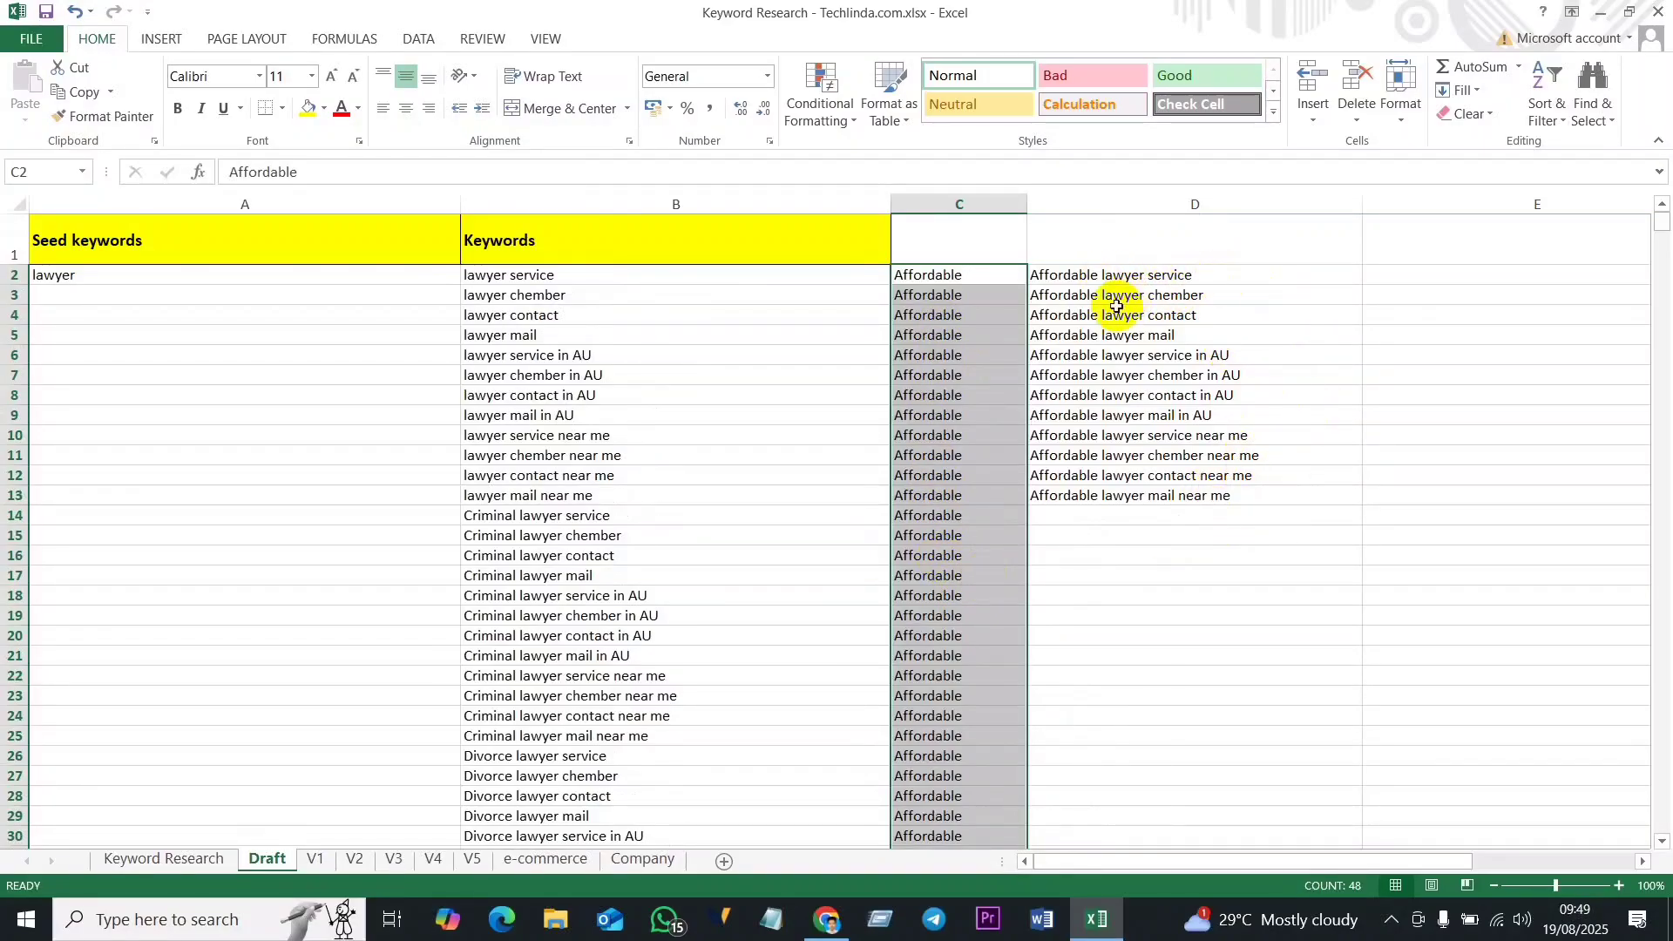
{"action": "left_click", "coordinate": [1244, 278]}
{"action": "left_click_drag", "start_coordinate": [1363, 286], "coordinate": [1336, 735]}
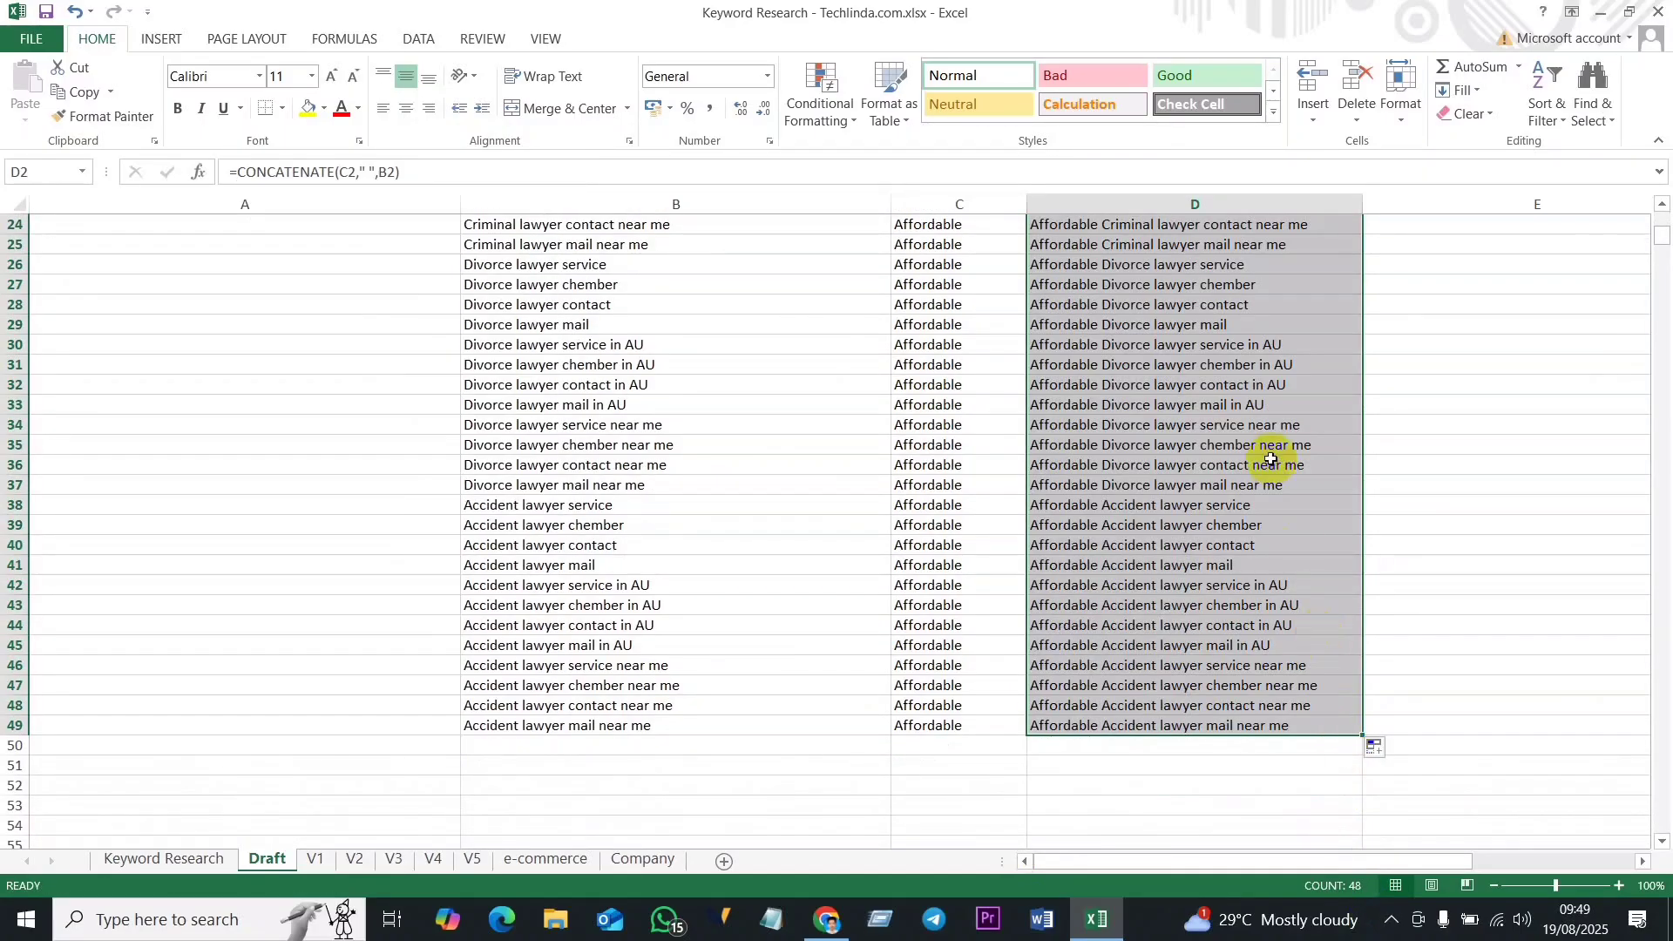
Step: Paste the combined "Affordable" keywords from D2:D49 as values only into column B starting at B50
{"action": "right_click", "coordinate": [1174, 373]}
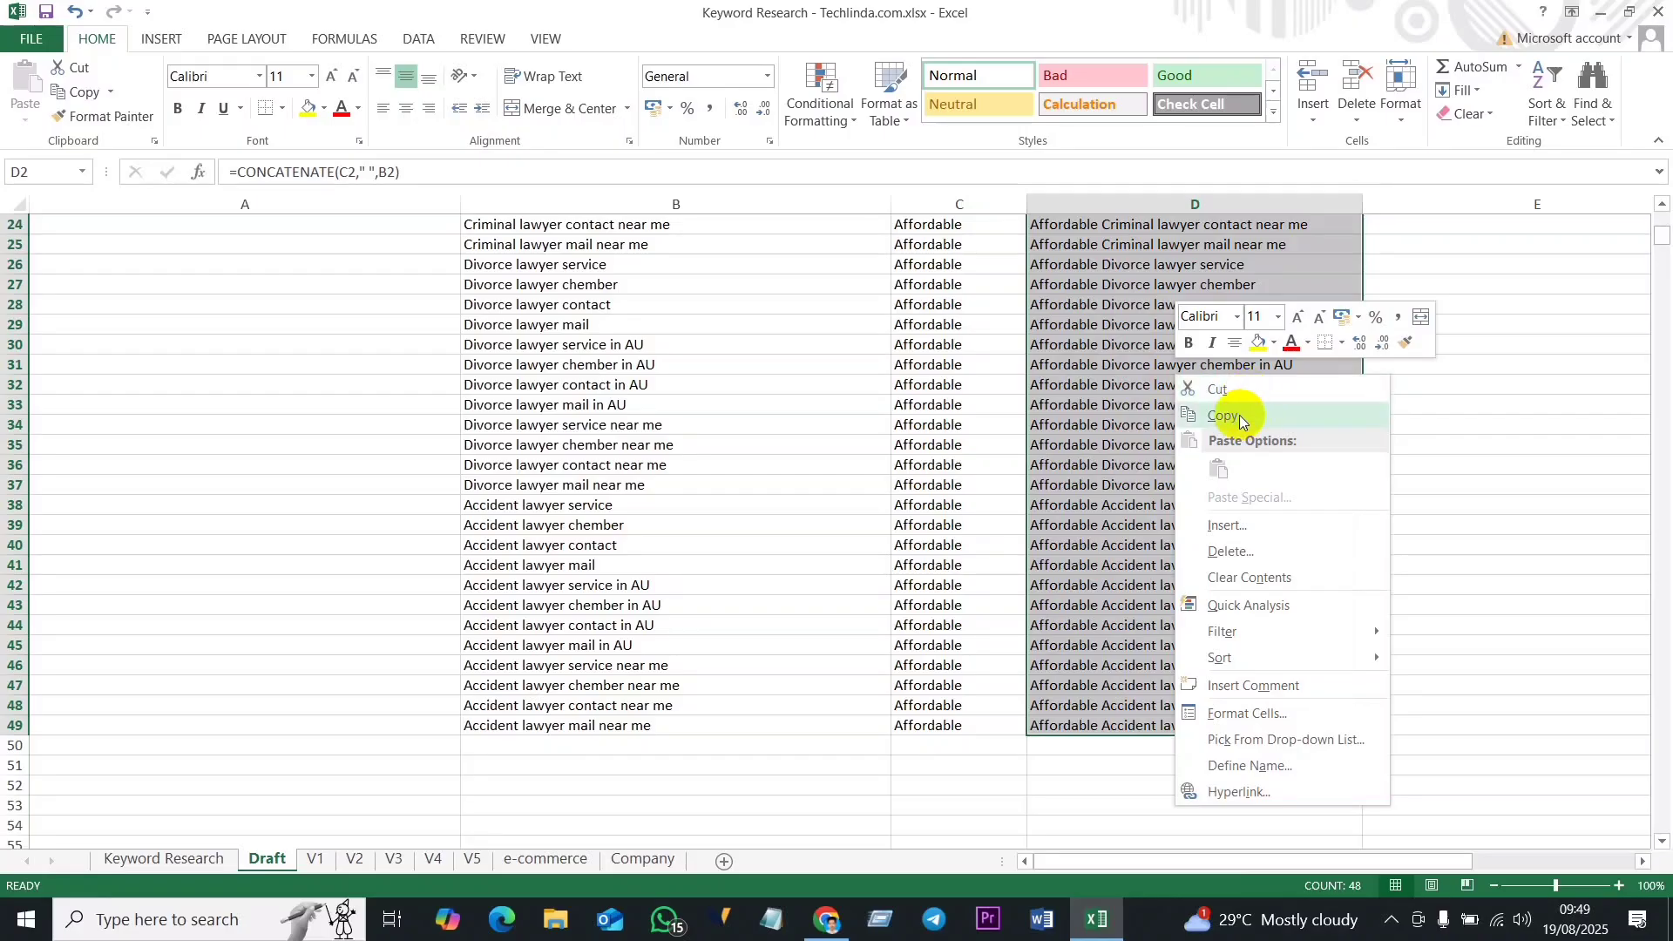
{"action": "left_click", "coordinate": [1239, 415]}
{"action": "scroll", "coordinate": [871, 610], "scroll_direction": "up", "scroll_amount": 8}
{"action": "scroll", "coordinate": [625, 669], "scroll_direction": "down", "scroll_amount": 5}
{"action": "scroll", "coordinate": [625, 669], "scroll_direction": "down", "scroll_amount": 5}
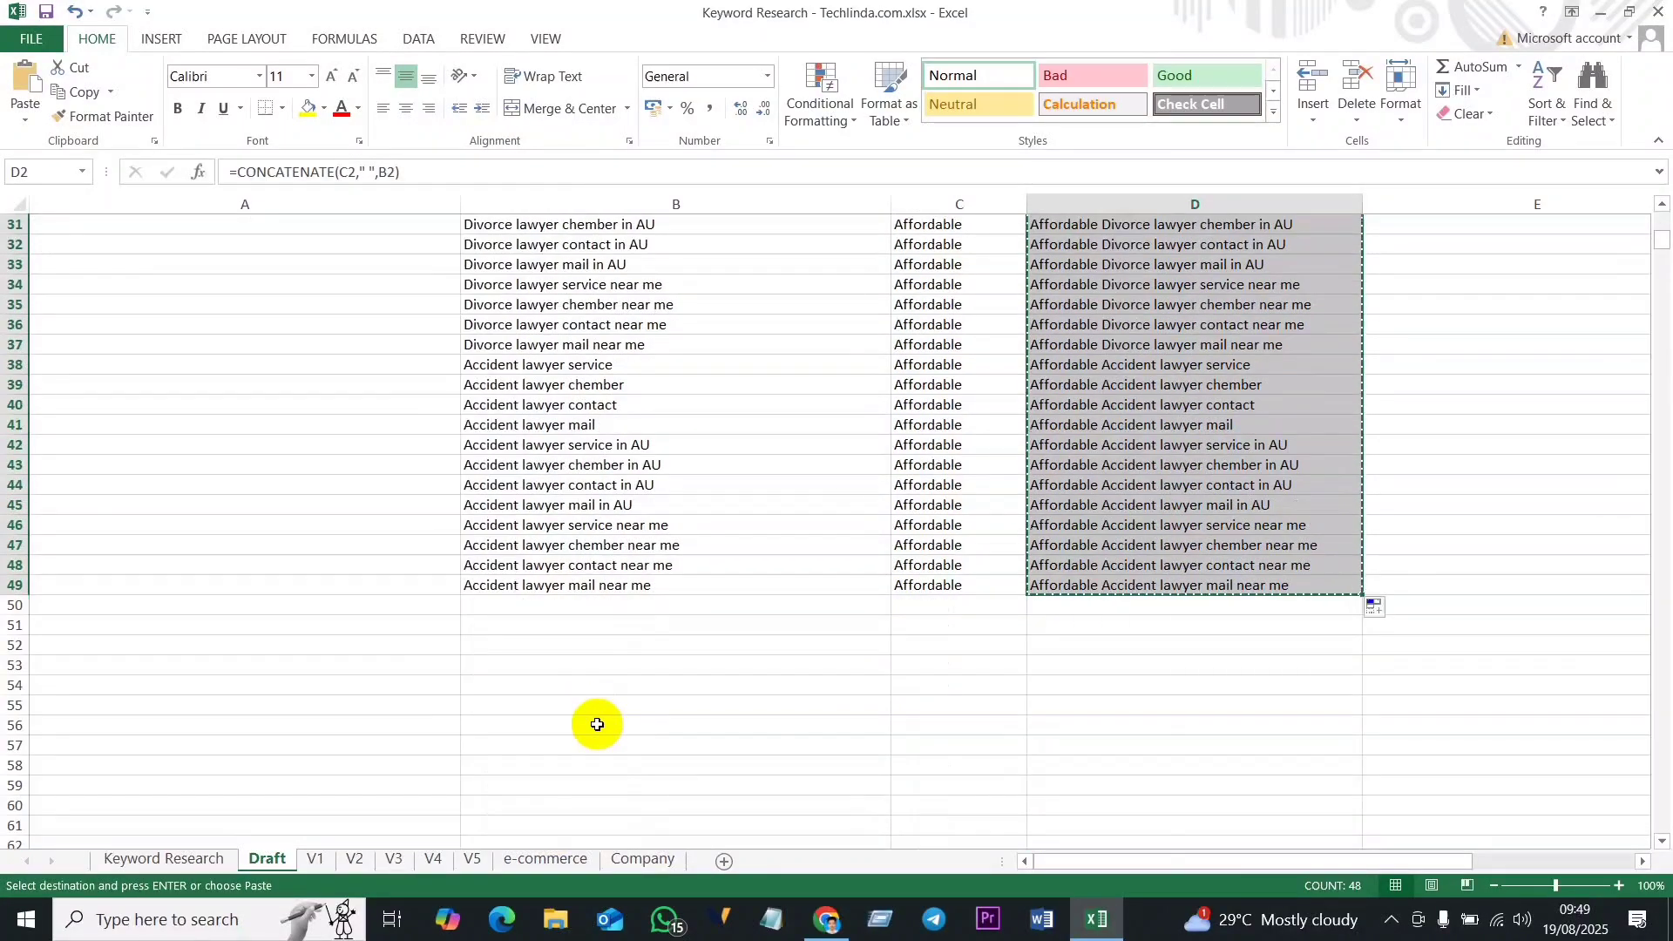
{"action": "right_click", "coordinate": [549, 604]}
{"action": "left_click", "coordinate": [620, 296]}
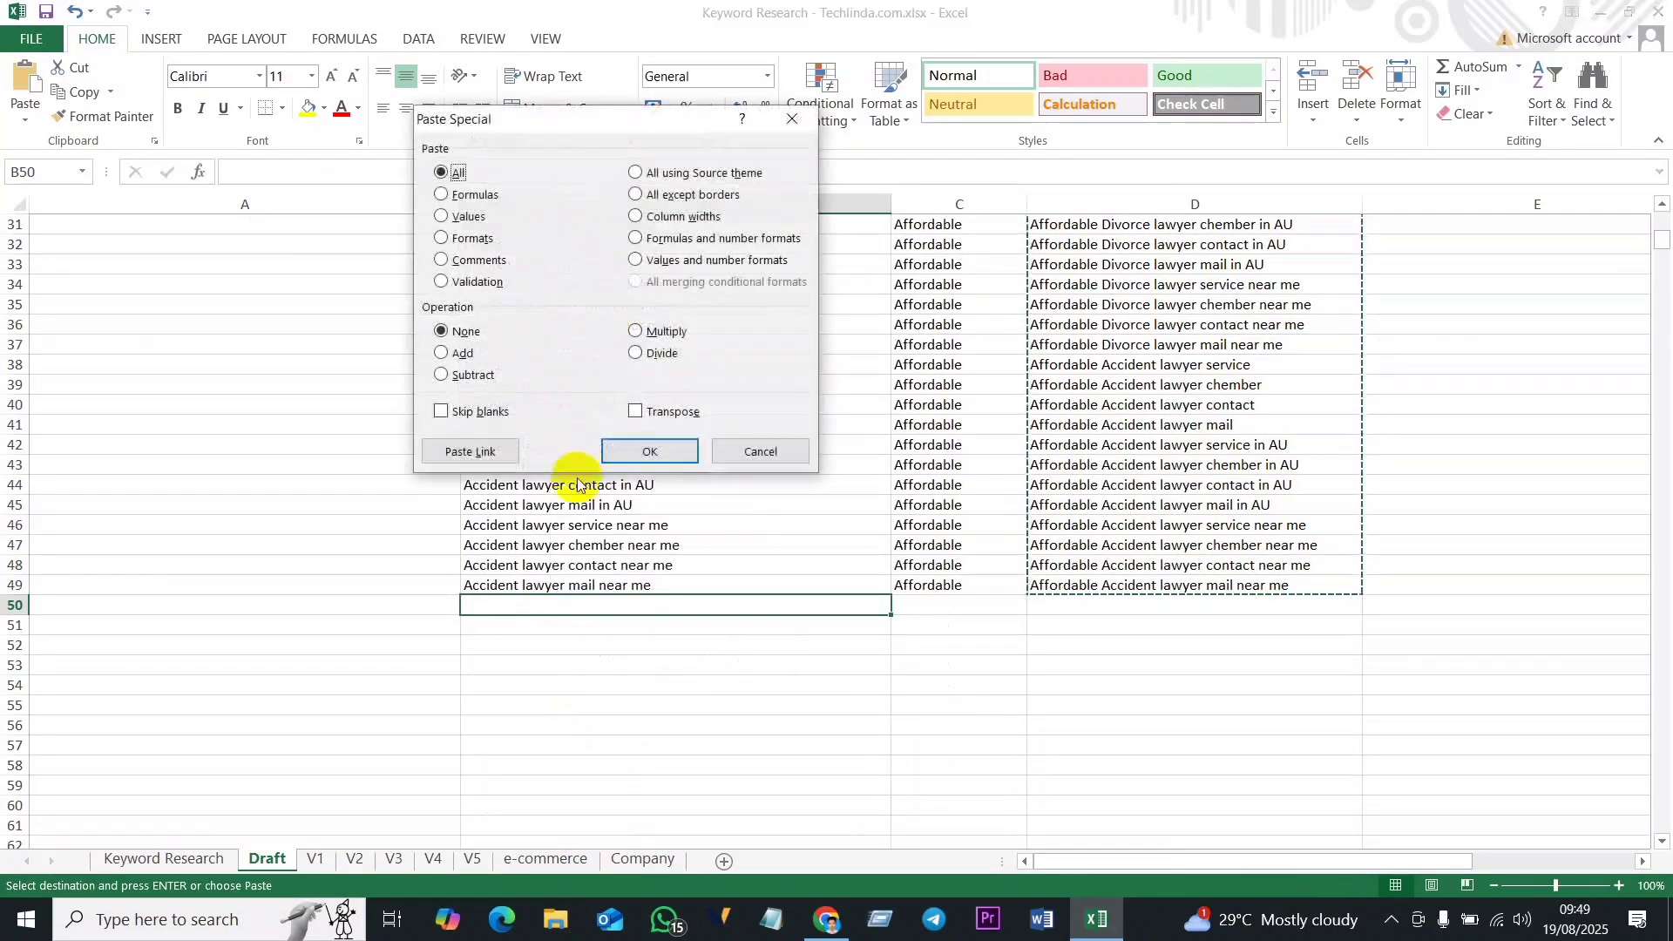
{"action": "left_click", "coordinate": [462, 216]}
{"action": "left_click", "coordinate": [649, 451]}
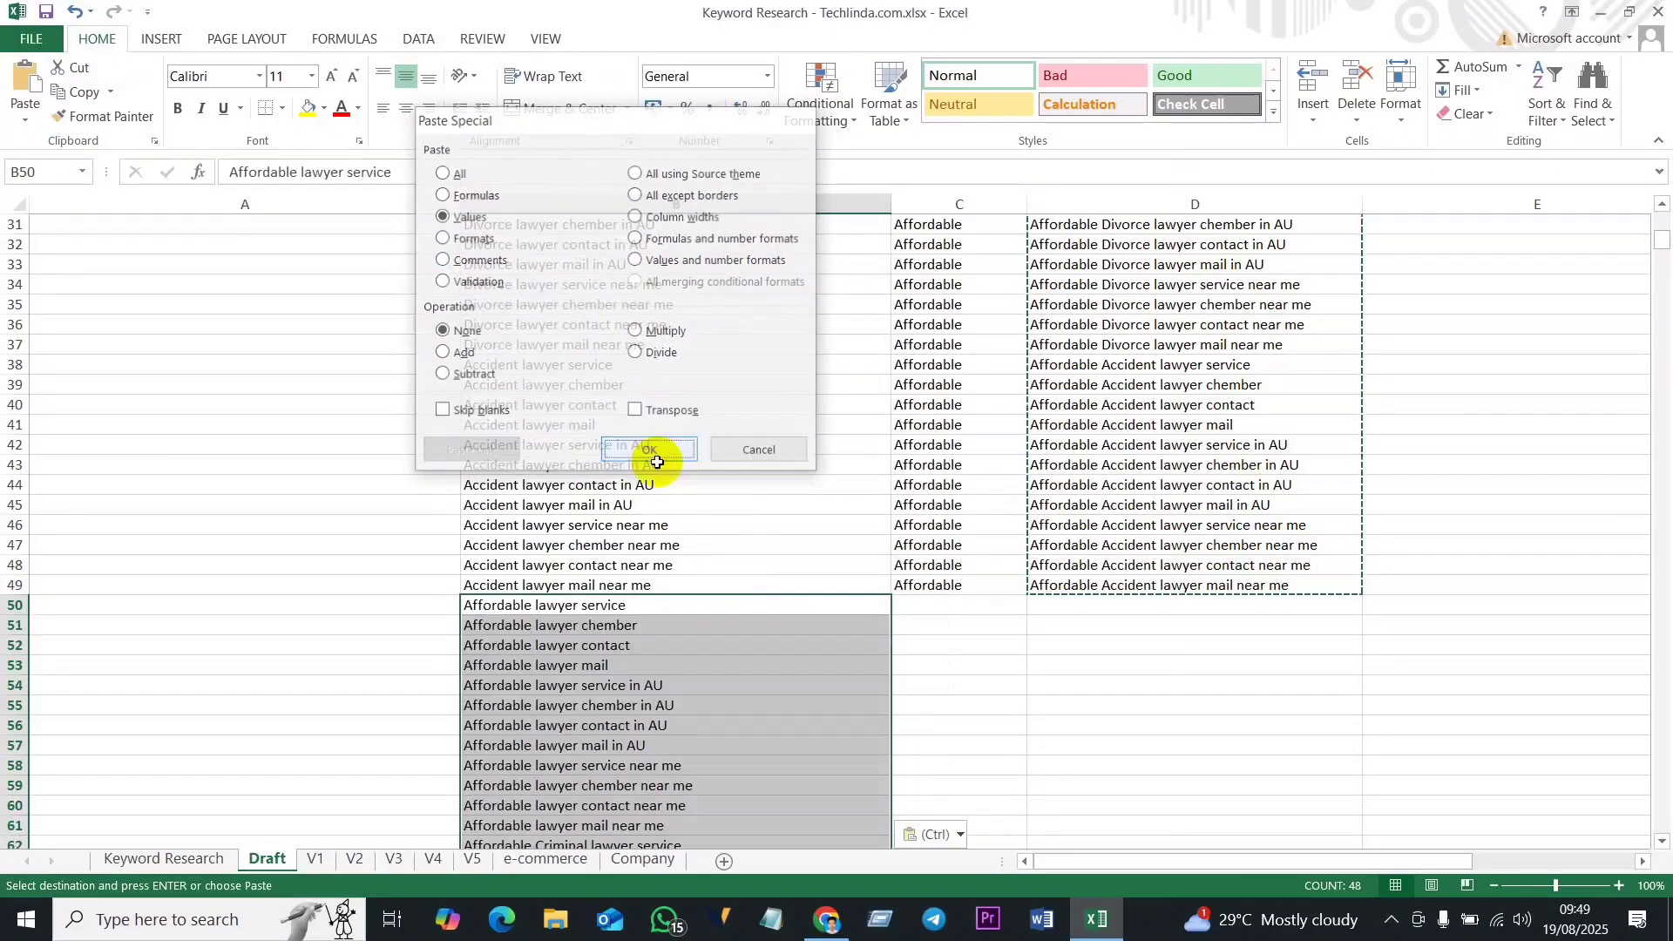
Step: Review the complete keyword list in column B, from the general keywords down to the "Affordable" ones
{"action": "scroll", "coordinate": [990, 702], "scroll_direction": "down", "scroll_amount": 3}
{"action": "left_click", "coordinate": [978, 564]}
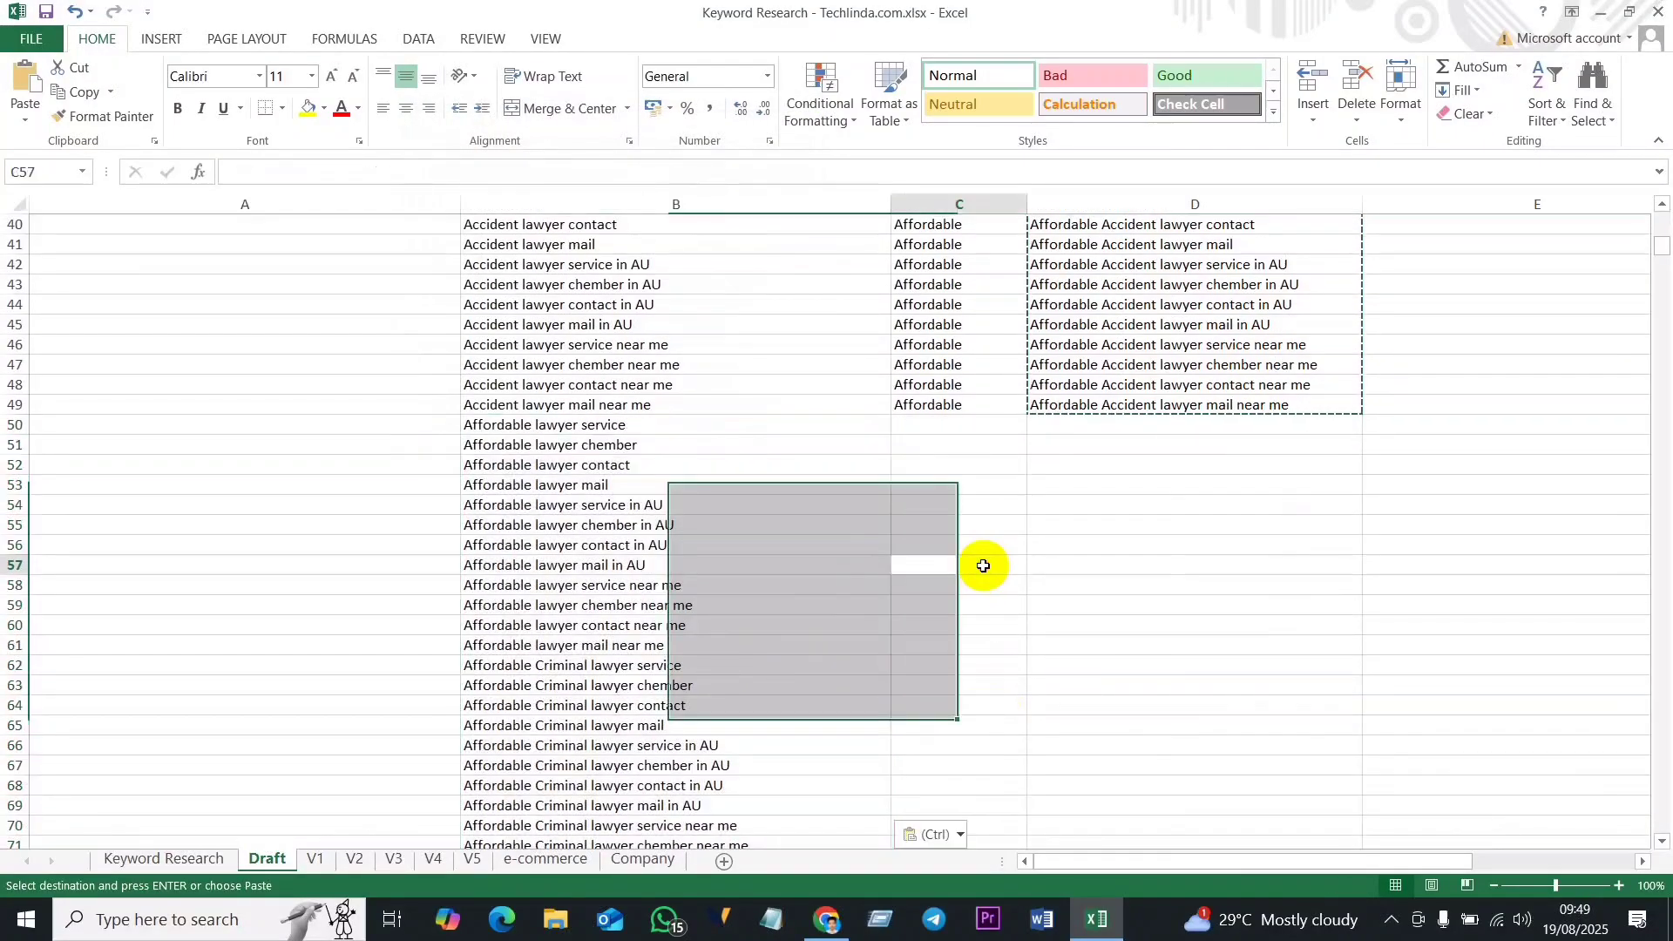
{"action": "scroll", "coordinate": [646, 642], "scroll_direction": "down", "scroll_amount": 6}
{"action": "scroll", "coordinate": [695, 689], "scroll_direction": "down", "scroll_amount": 6}
{"action": "scroll", "coordinate": [684, 709], "scroll_direction": "up", "scroll_amount": 20}
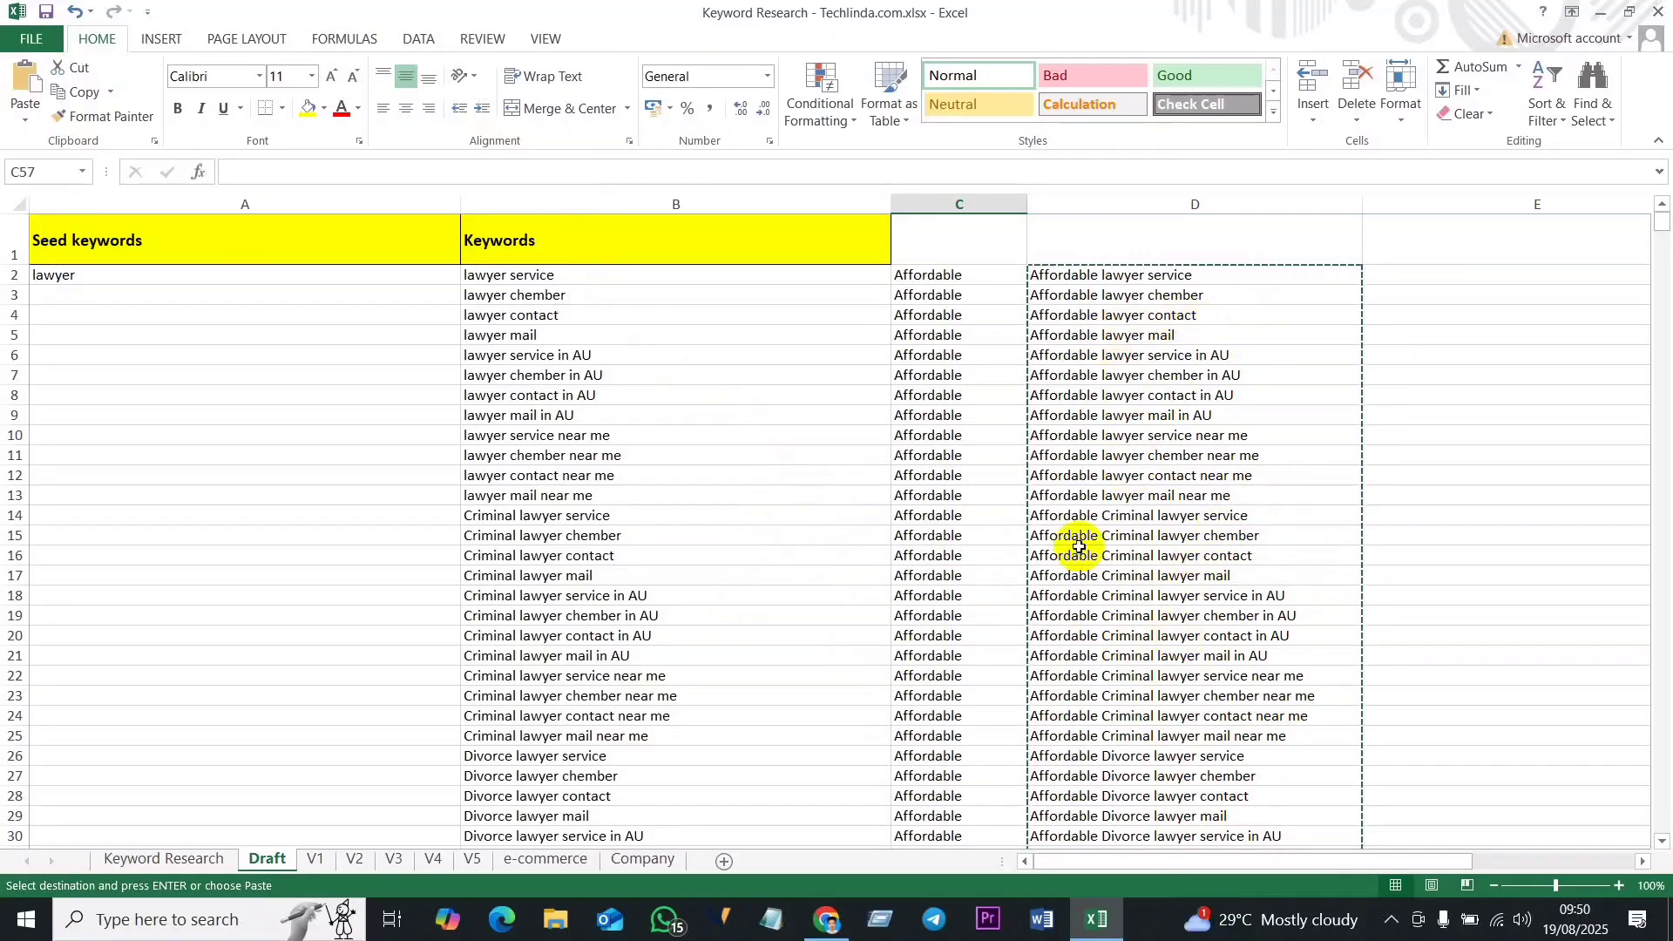
{"action": "scroll", "coordinate": [859, 654], "scroll_direction": "down", "scroll_amount": 8}
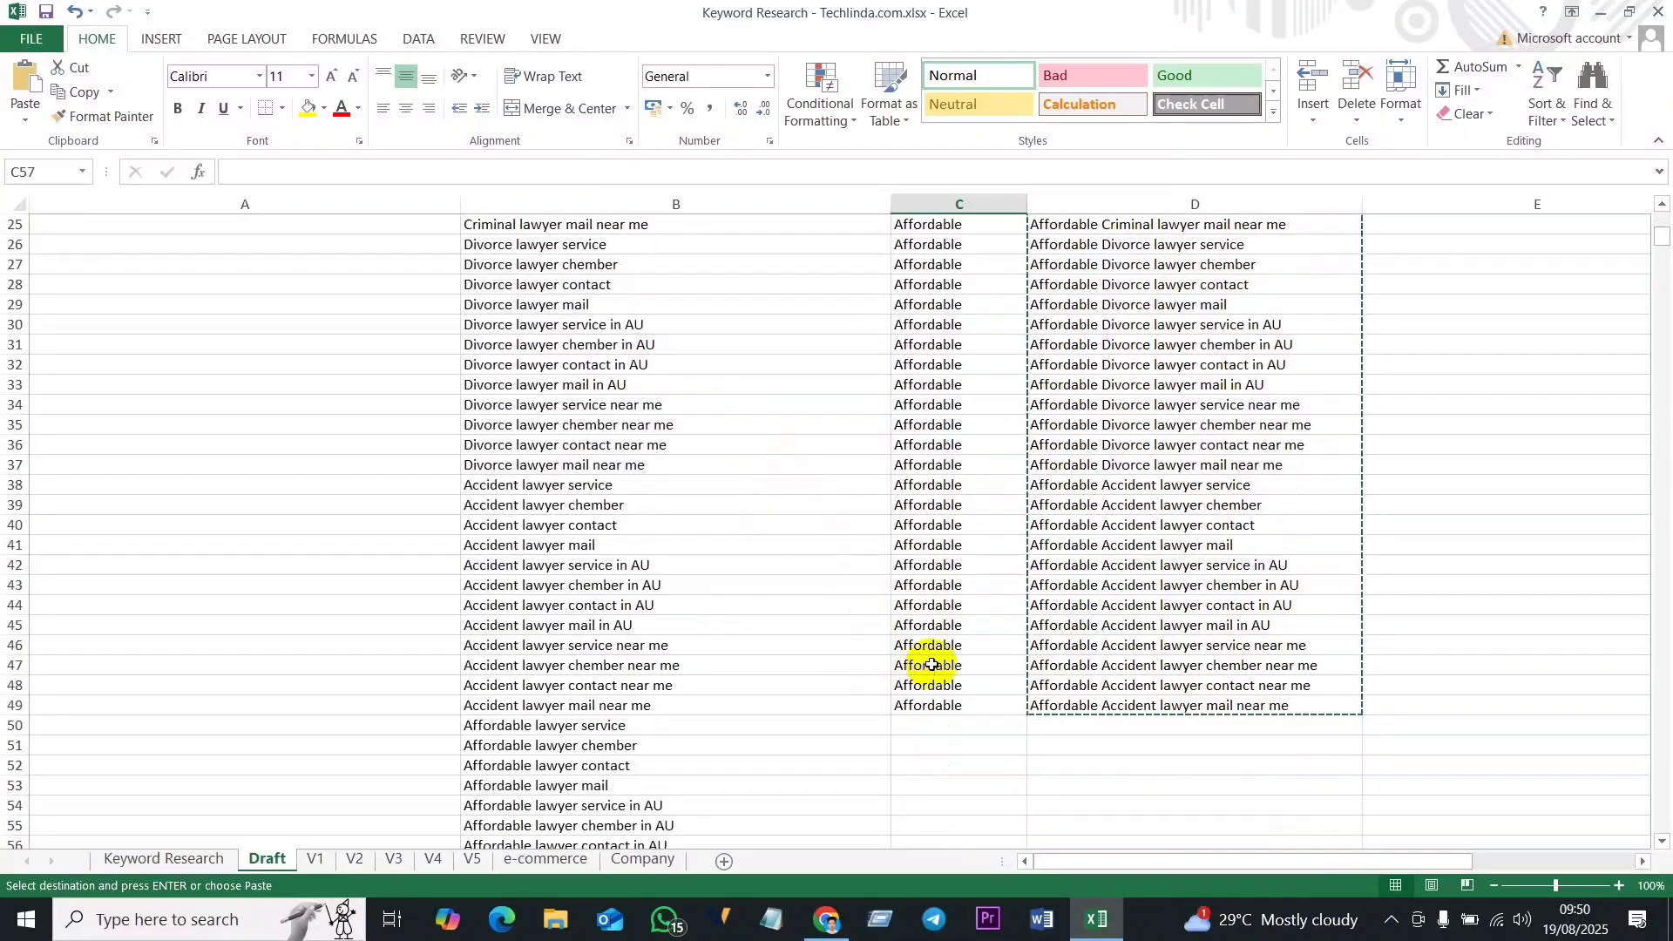
{"action": "scroll", "coordinate": [794, 667], "scroll_direction": "down", "scroll_amount": 3}
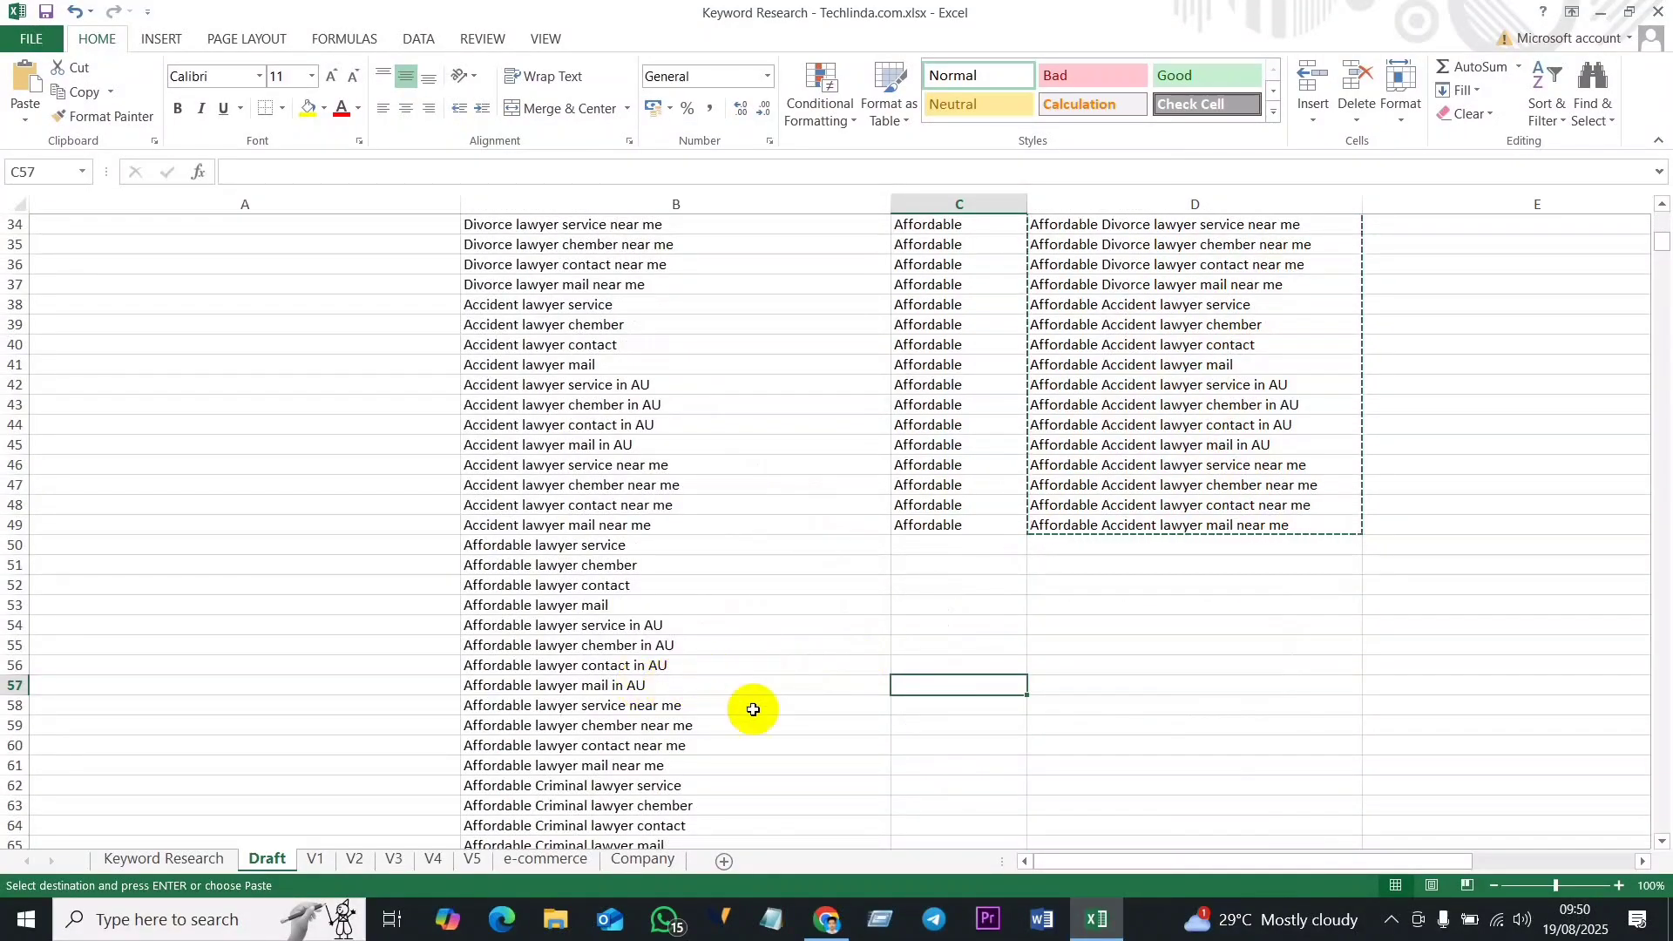
{"action": "scroll", "coordinate": [695, 784], "scroll_direction": "down", "scroll_amount": 16}
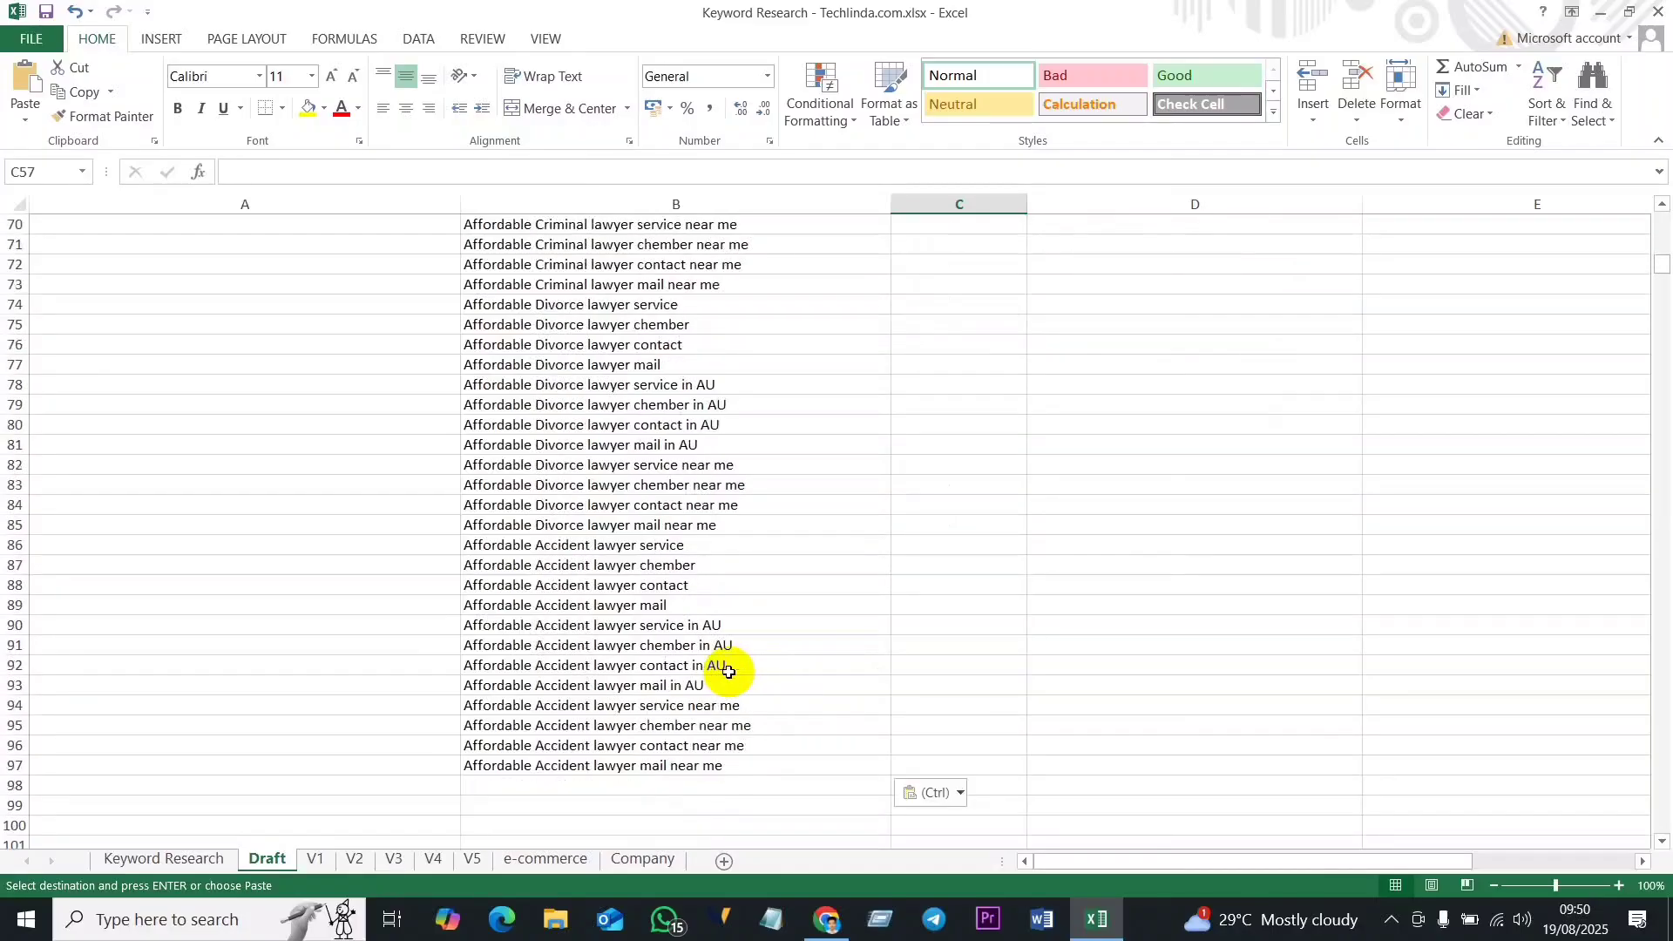
Step: Review the drafted keywords in column B of the Draft sheet and the empty Keyword Research sheet
{"action": "scroll", "coordinate": [750, 696], "scroll_direction": "up", "scroll_amount": 20}
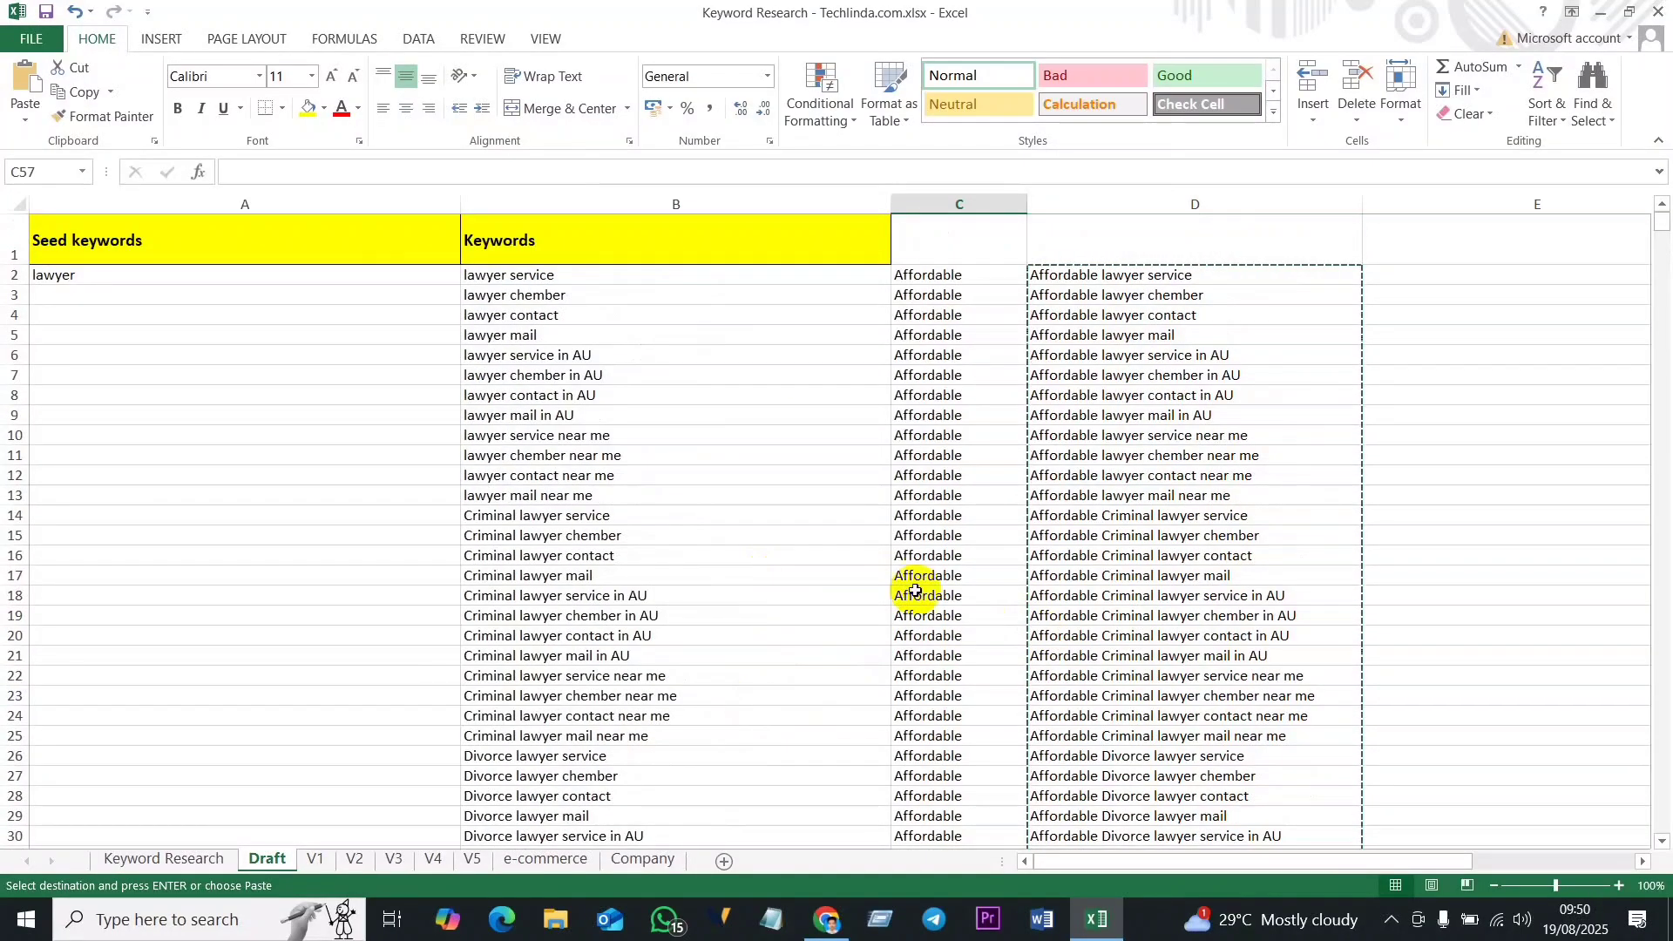
{"action": "left_click", "coordinate": [570, 278]}
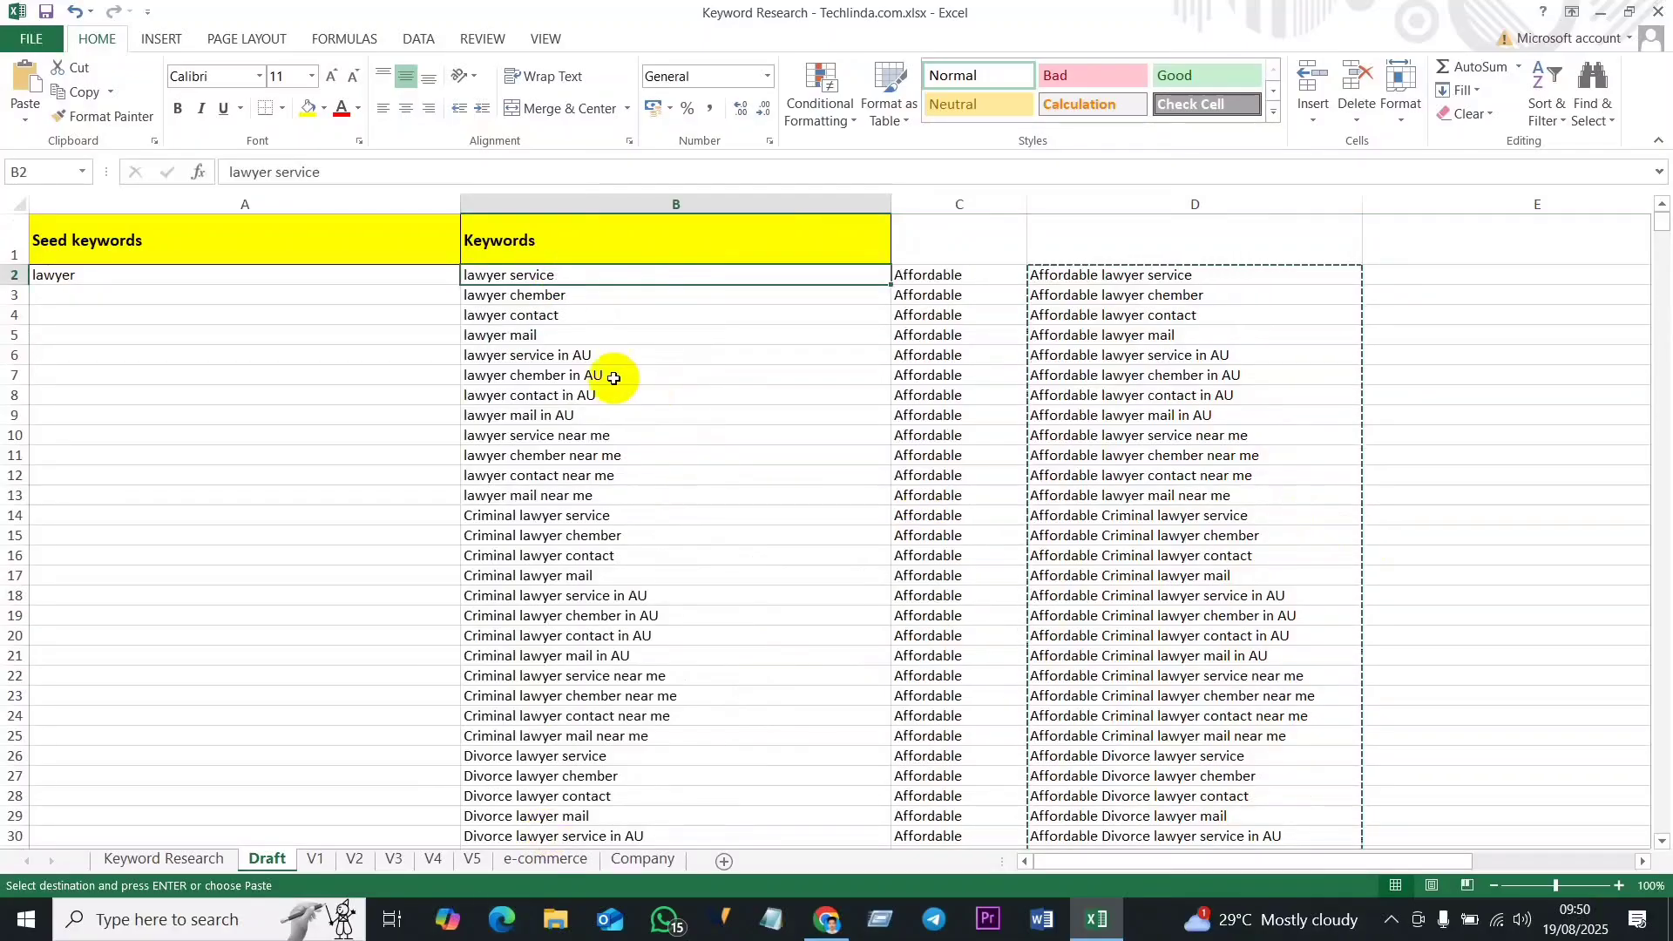
{"action": "scroll", "coordinate": [612, 723], "scroll_direction": "down", "scroll_amount": 20}
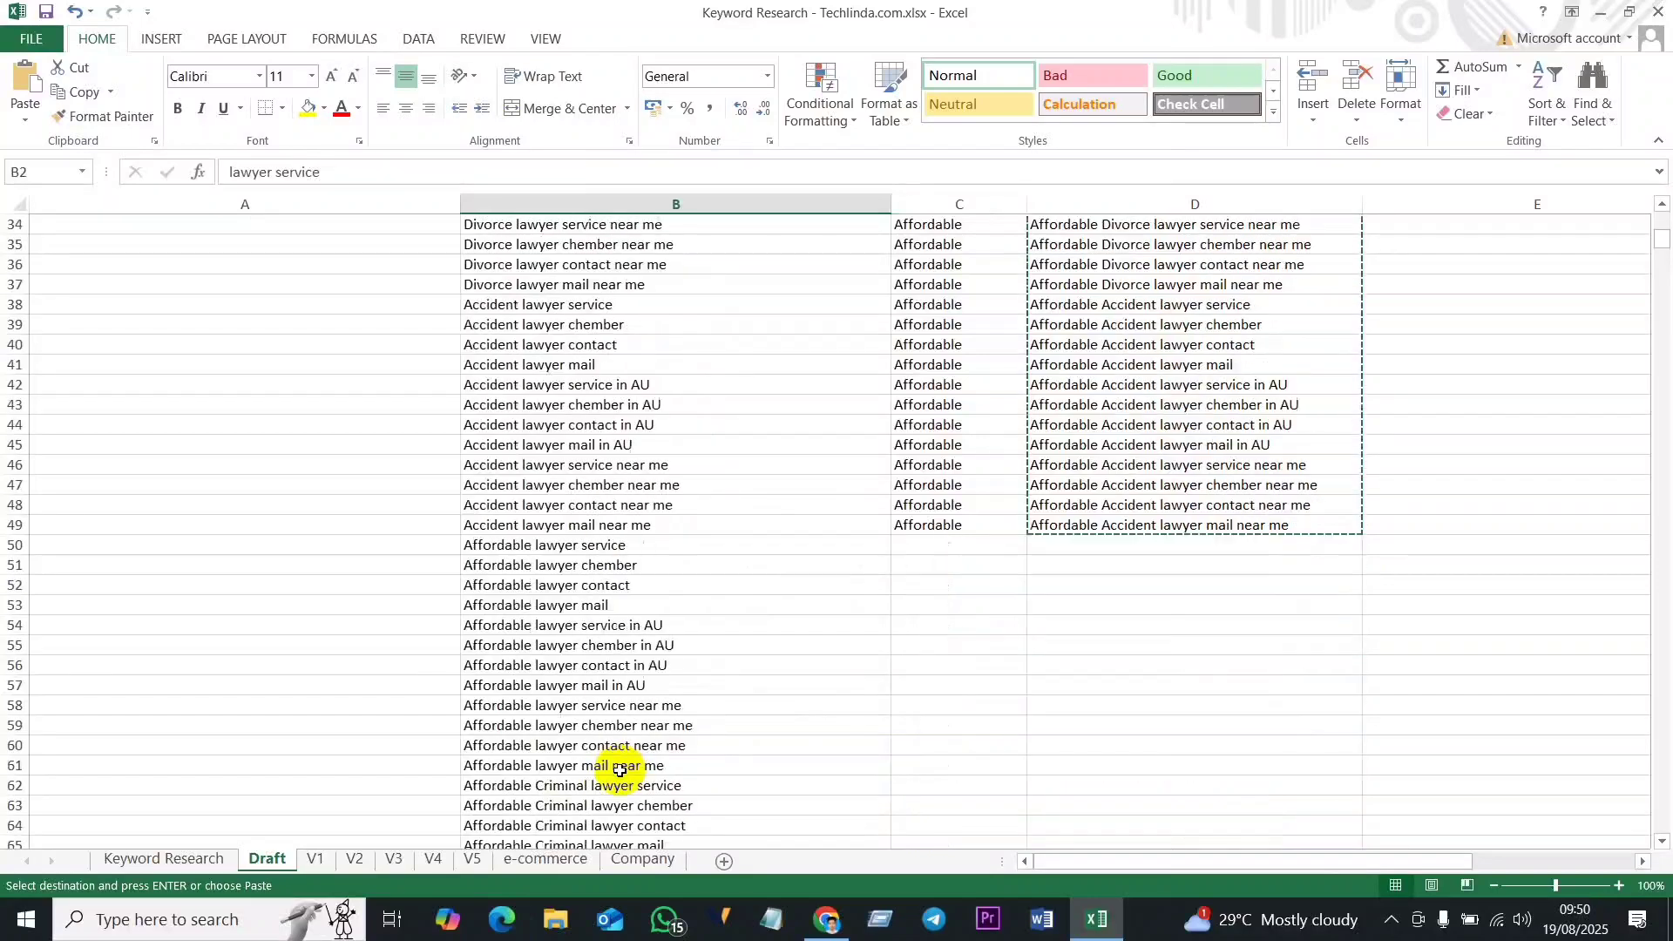
{"action": "scroll", "coordinate": [621, 592], "scroll_direction": "up", "scroll_amount": 19}
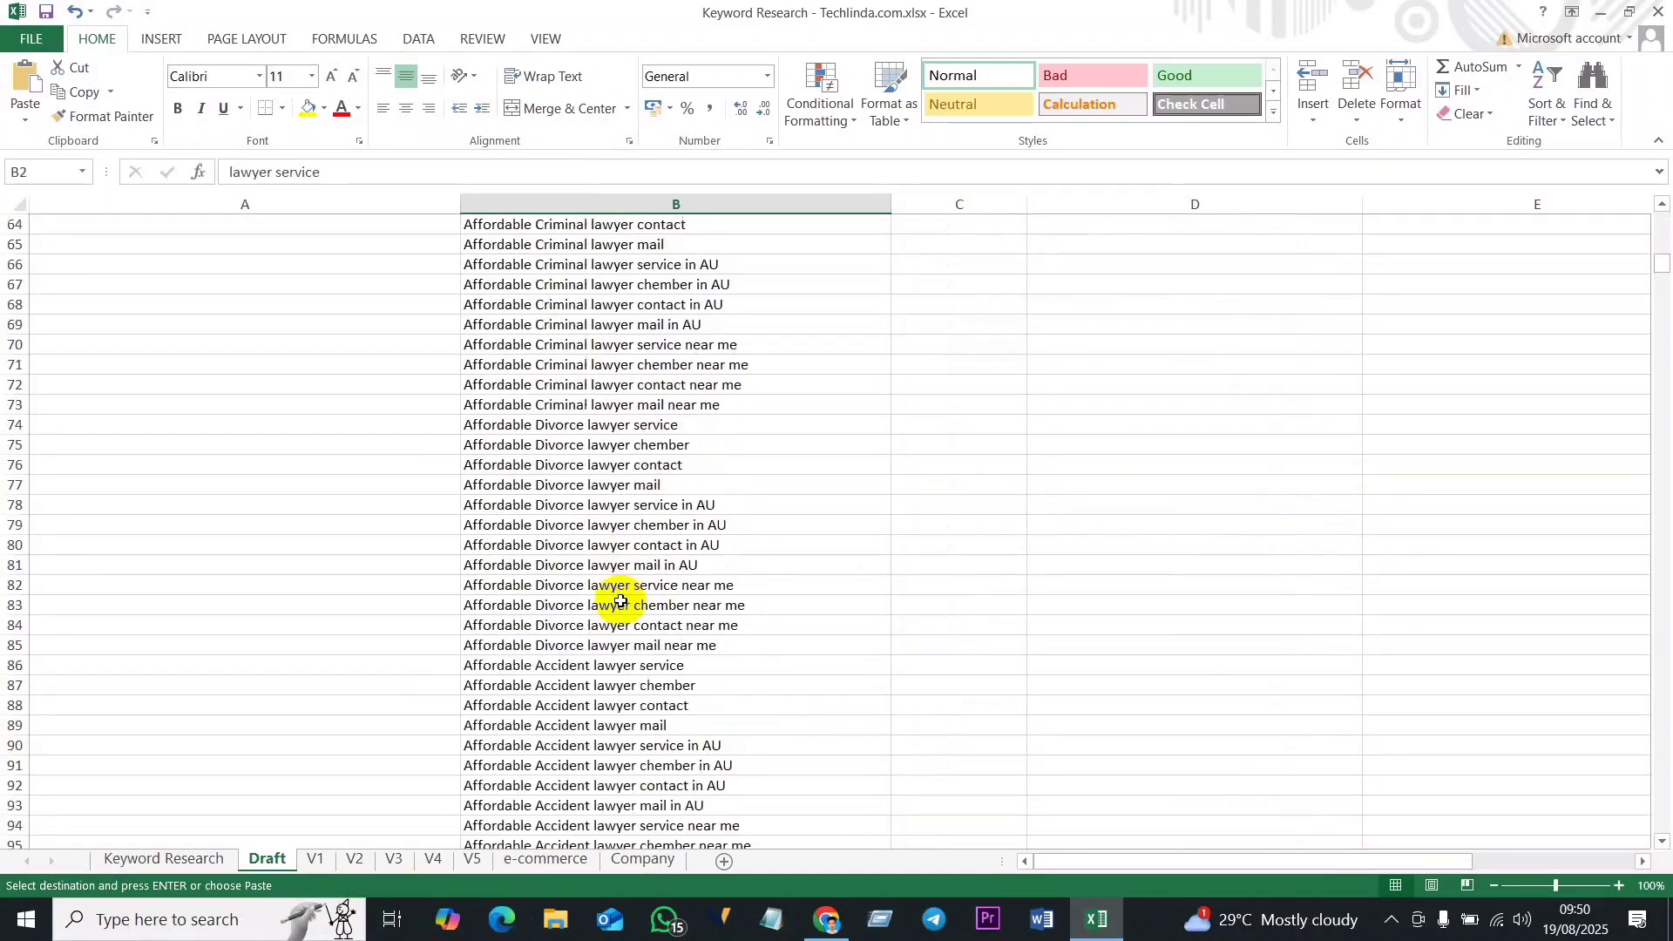
{"action": "scroll", "coordinate": [621, 601], "scroll_direction": "up", "scroll_amount": 7}
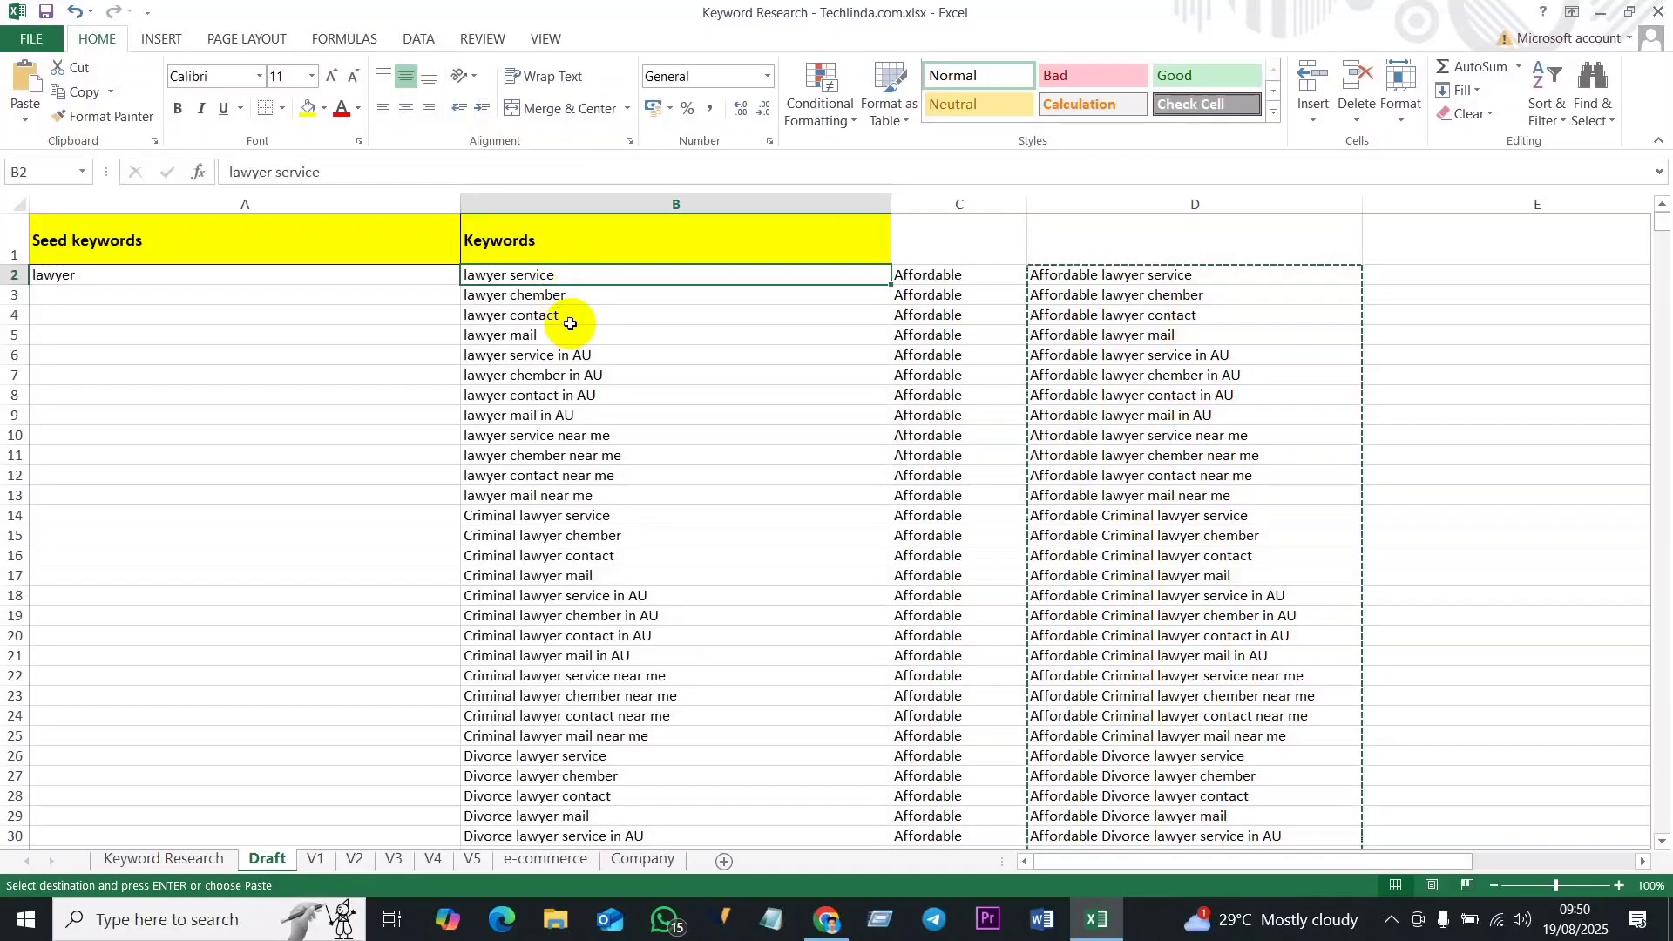
{"action": "left_click", "coordinate": [164, 859]}
{"action": "left_click", "coordinate": [188, 428]}
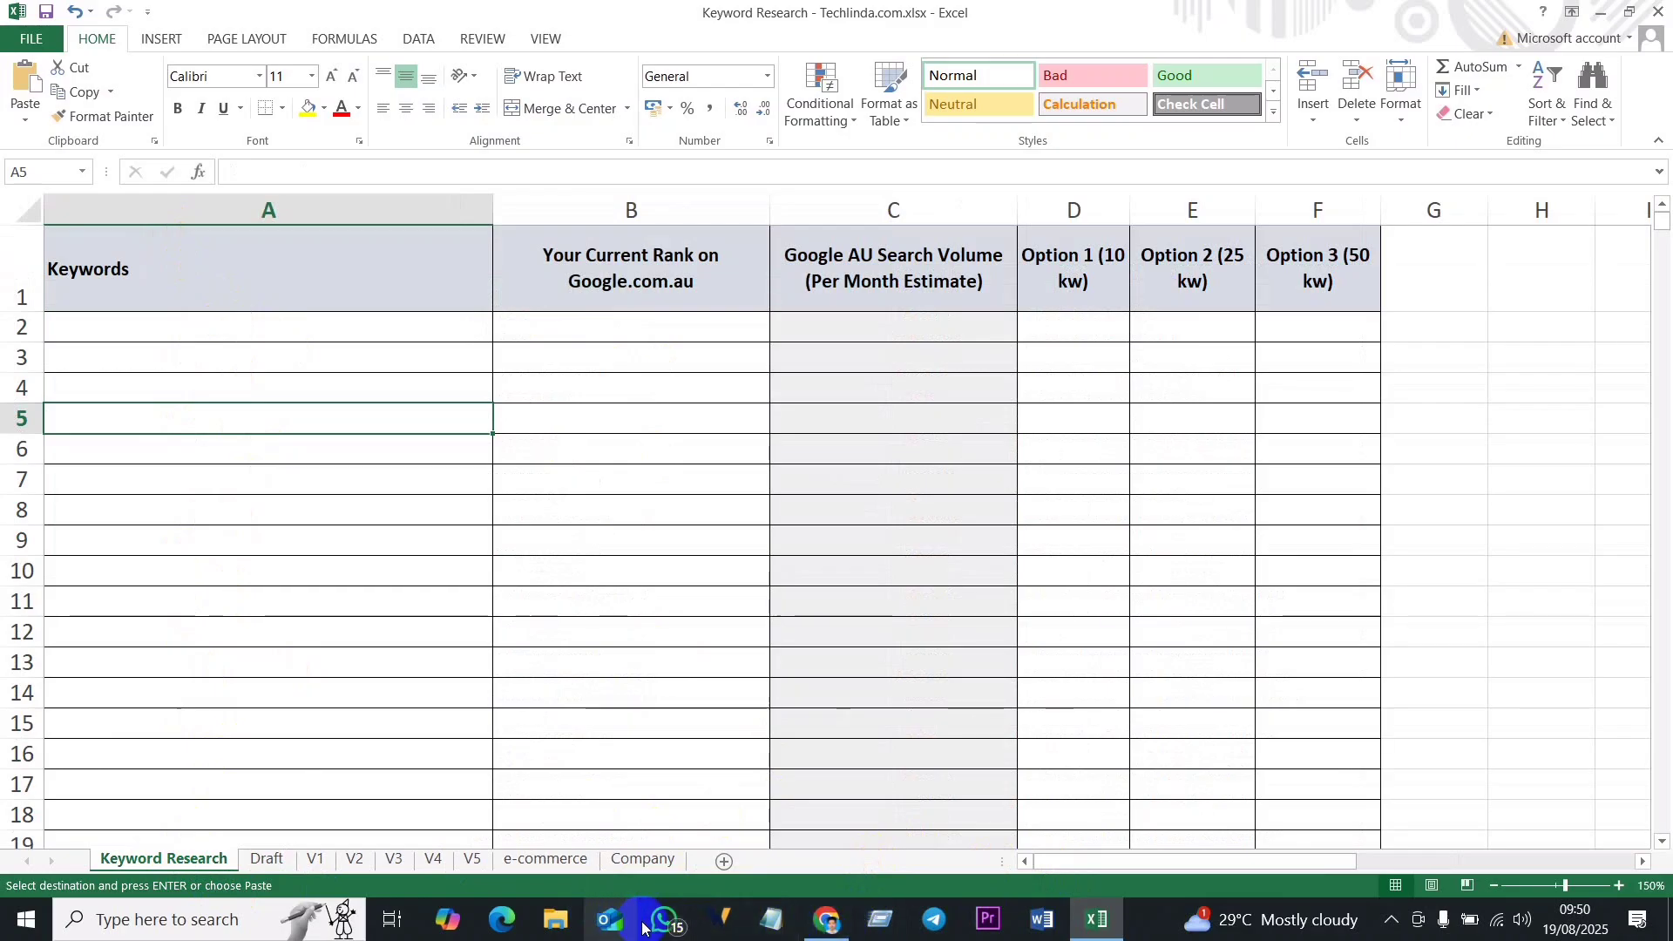
{"action": "left_click", "coordinate": [266, 860]}
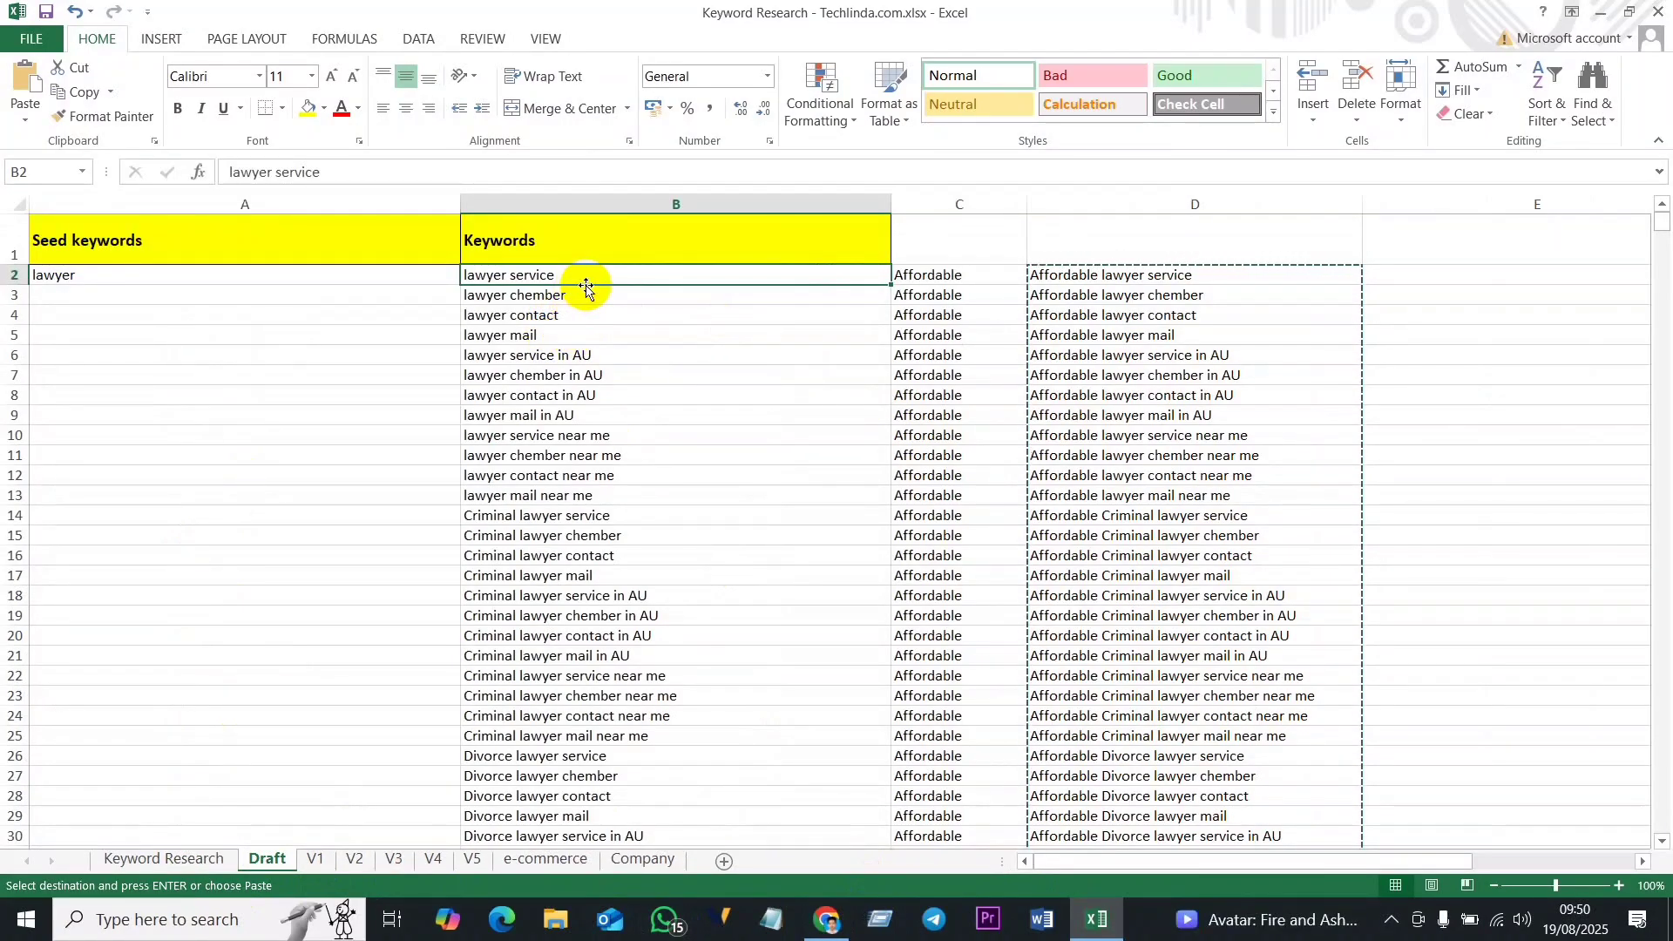
Step: Copy the keywords in B6:B97 of the Draft sheet into the Keywords column of the Keyword Research sheet, starting at A2
{"action": "left_click_drag", "start_coordinate": [587, 275], "coordinate": [608, 335]}
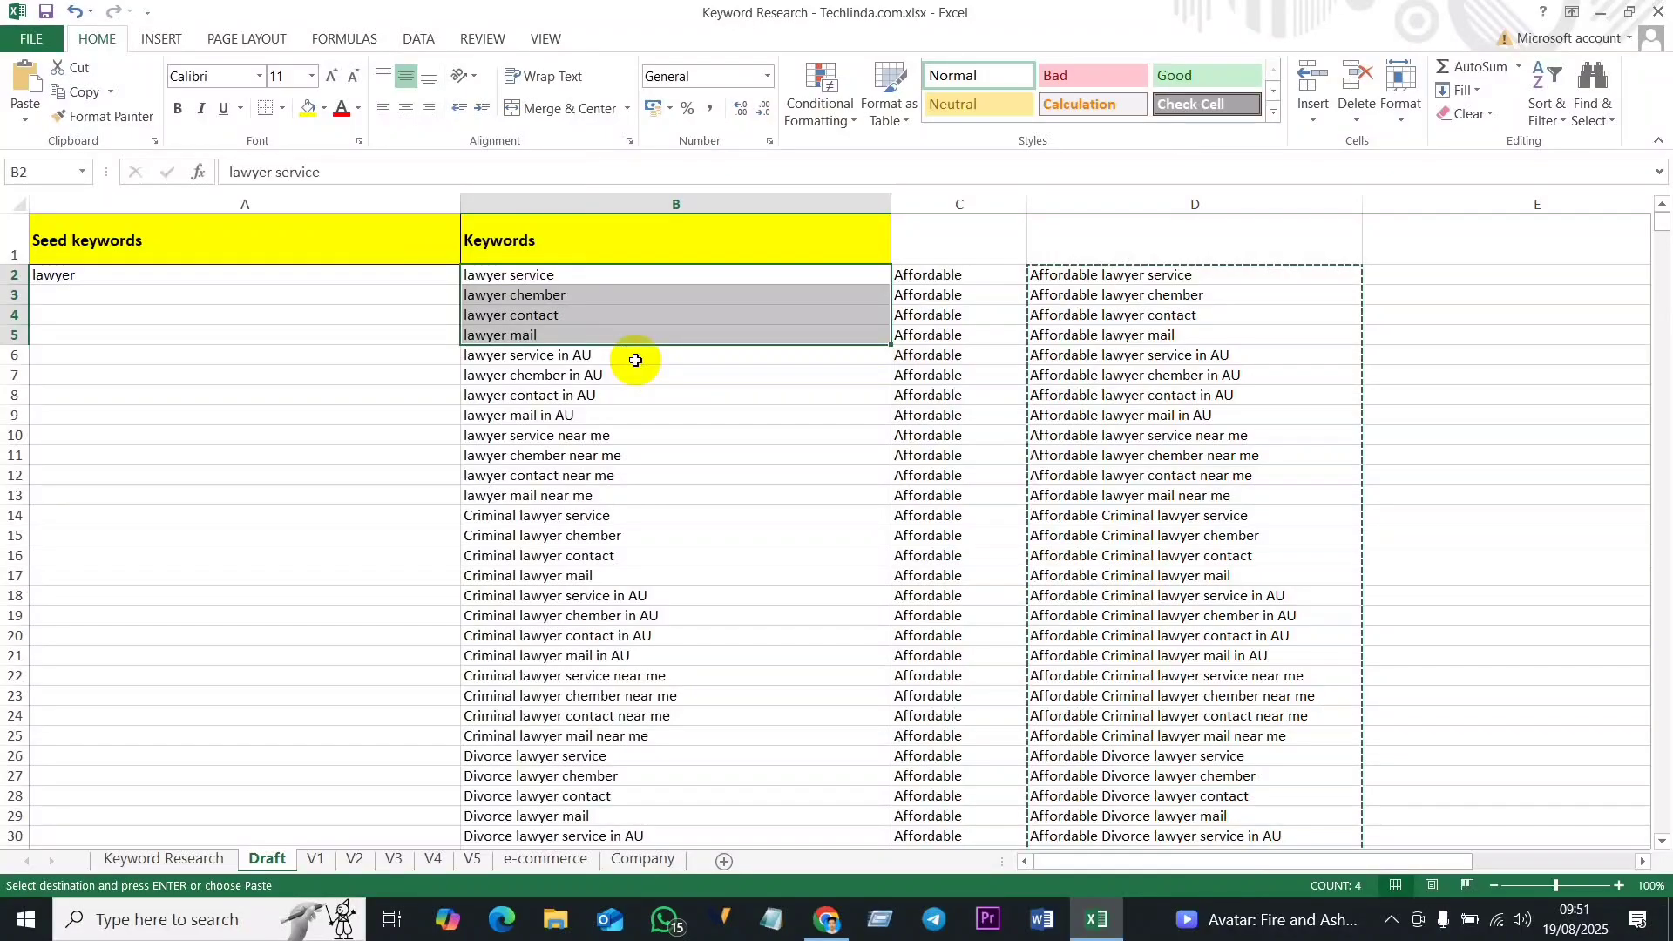
{"action": "left_click_drag", "start_coordinate": [640, 354], "coordinate": [653, 794]}
{"action": "key", "text": "ctrl+v"}
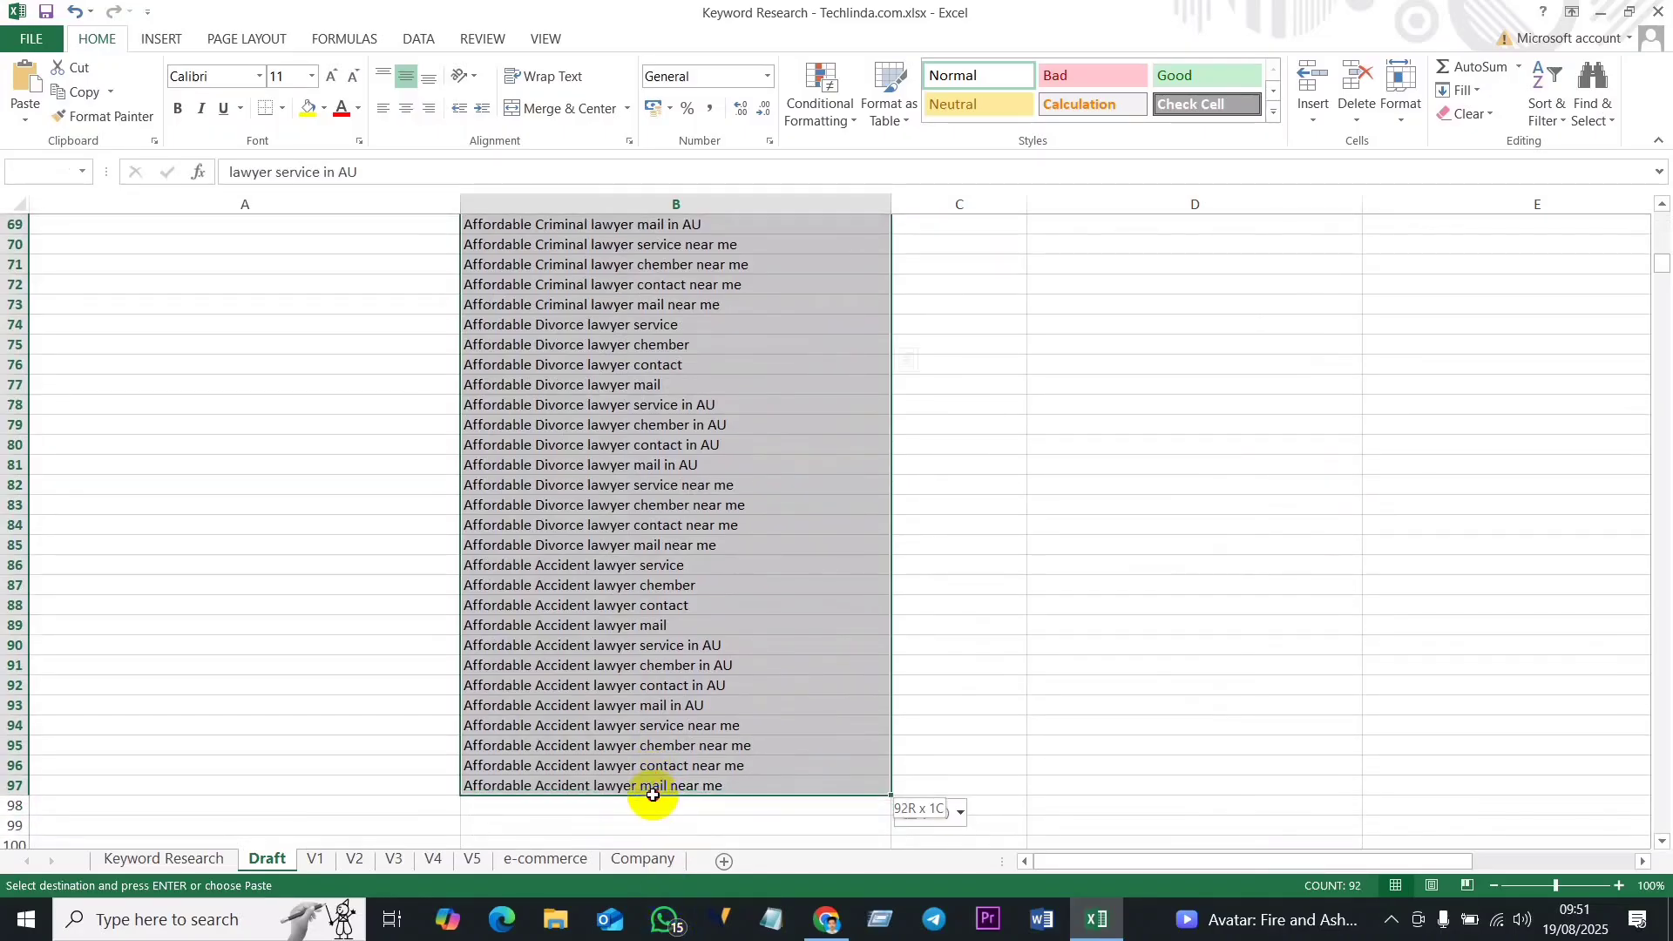
{"action": "key", "text": "ctrl+c"}
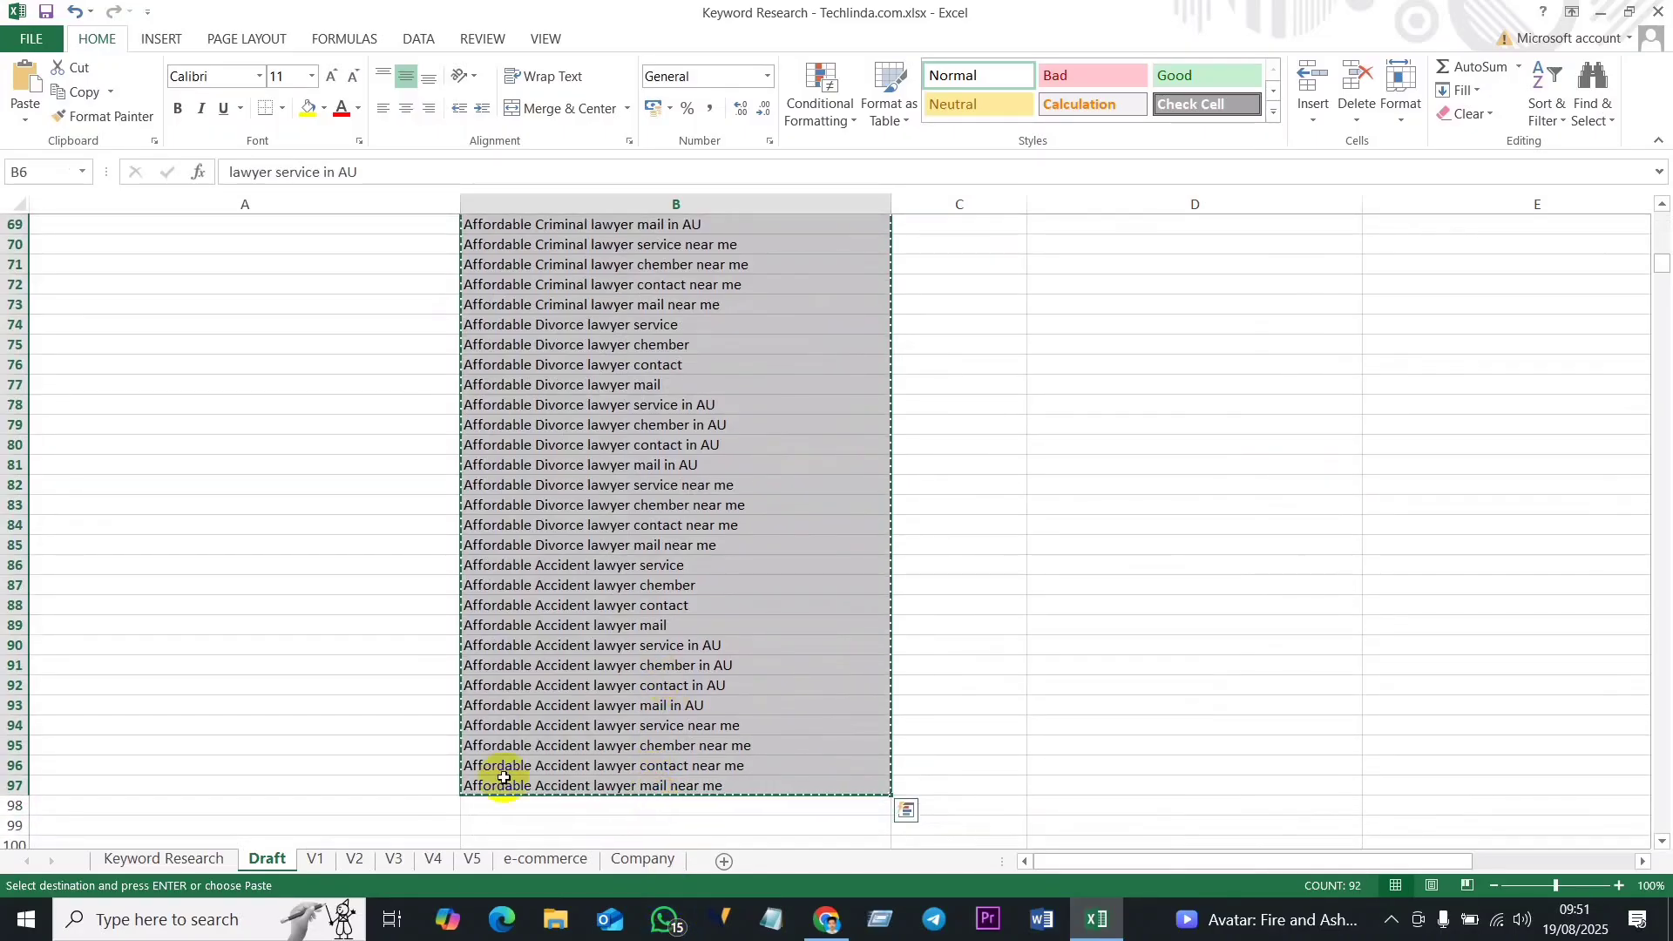
{"action": "left_click", "coordinate": [180, 858]}
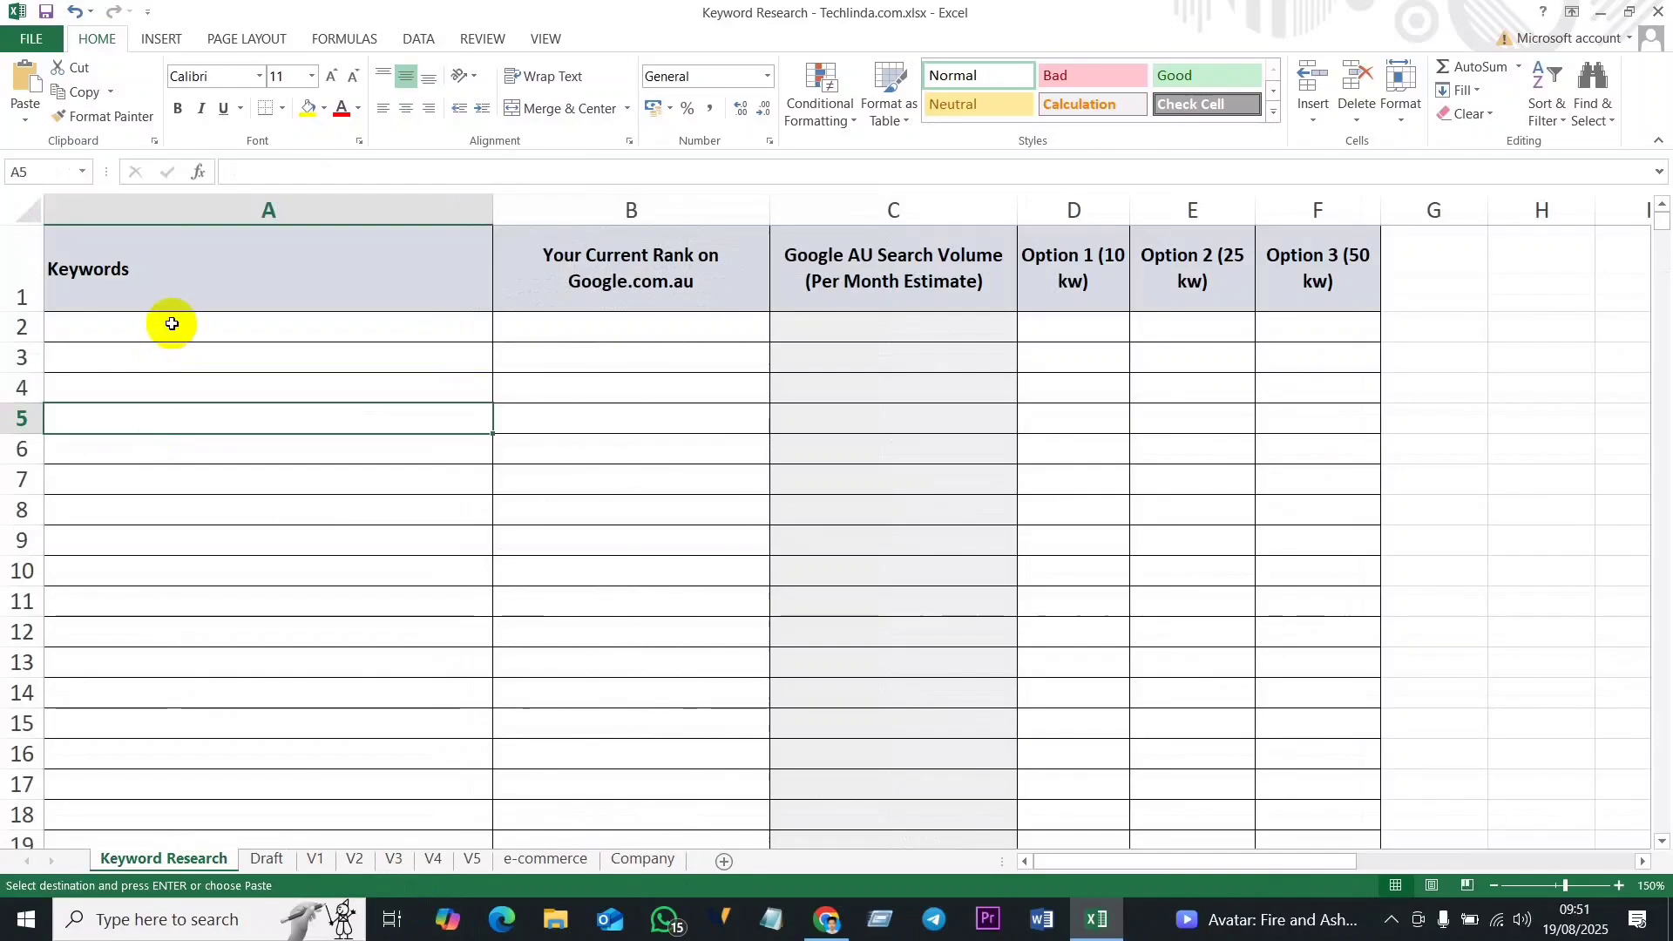
{"action": "left_click", "coordinate": [171, 323]}
{"action": "key", "text": "ctrl+v"}
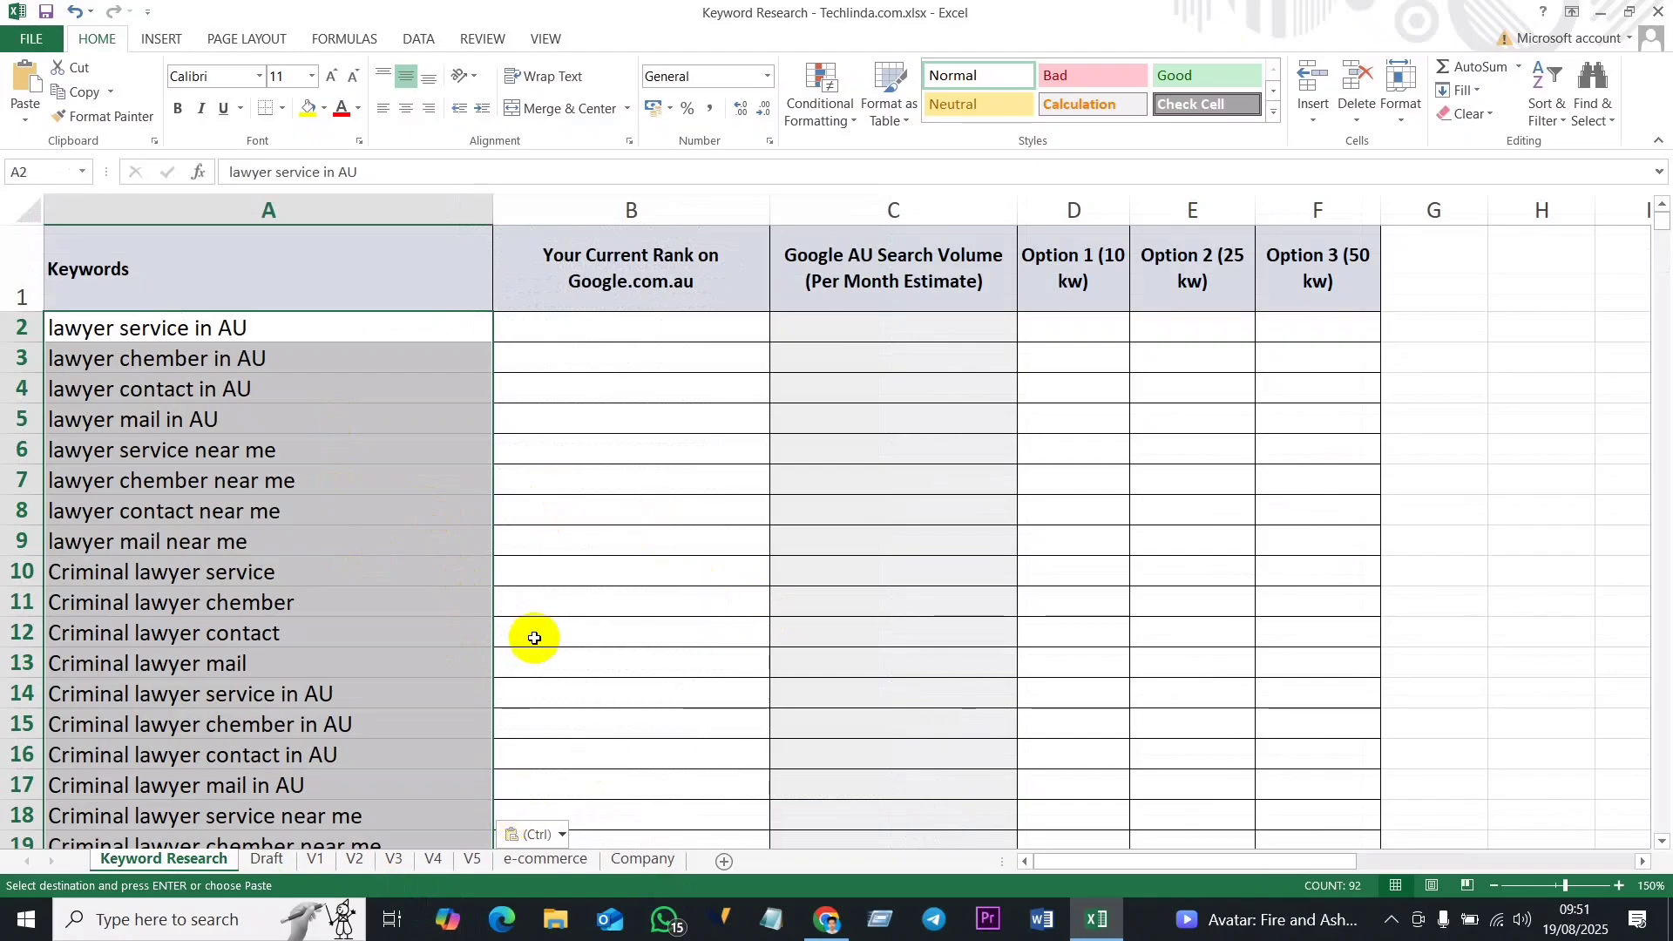
Step: Review the pasted keywords in column A of the Keyword Research sheet and the empty current rank column beside them
{"action": "scroll", "coordinate": [321, 644], "scroll_direction": "down", "scroll_amount": 6}
{"action": "scroll", "coordinate": [323, 678], "scroll_direction": "down", "scroll_amount": 20}
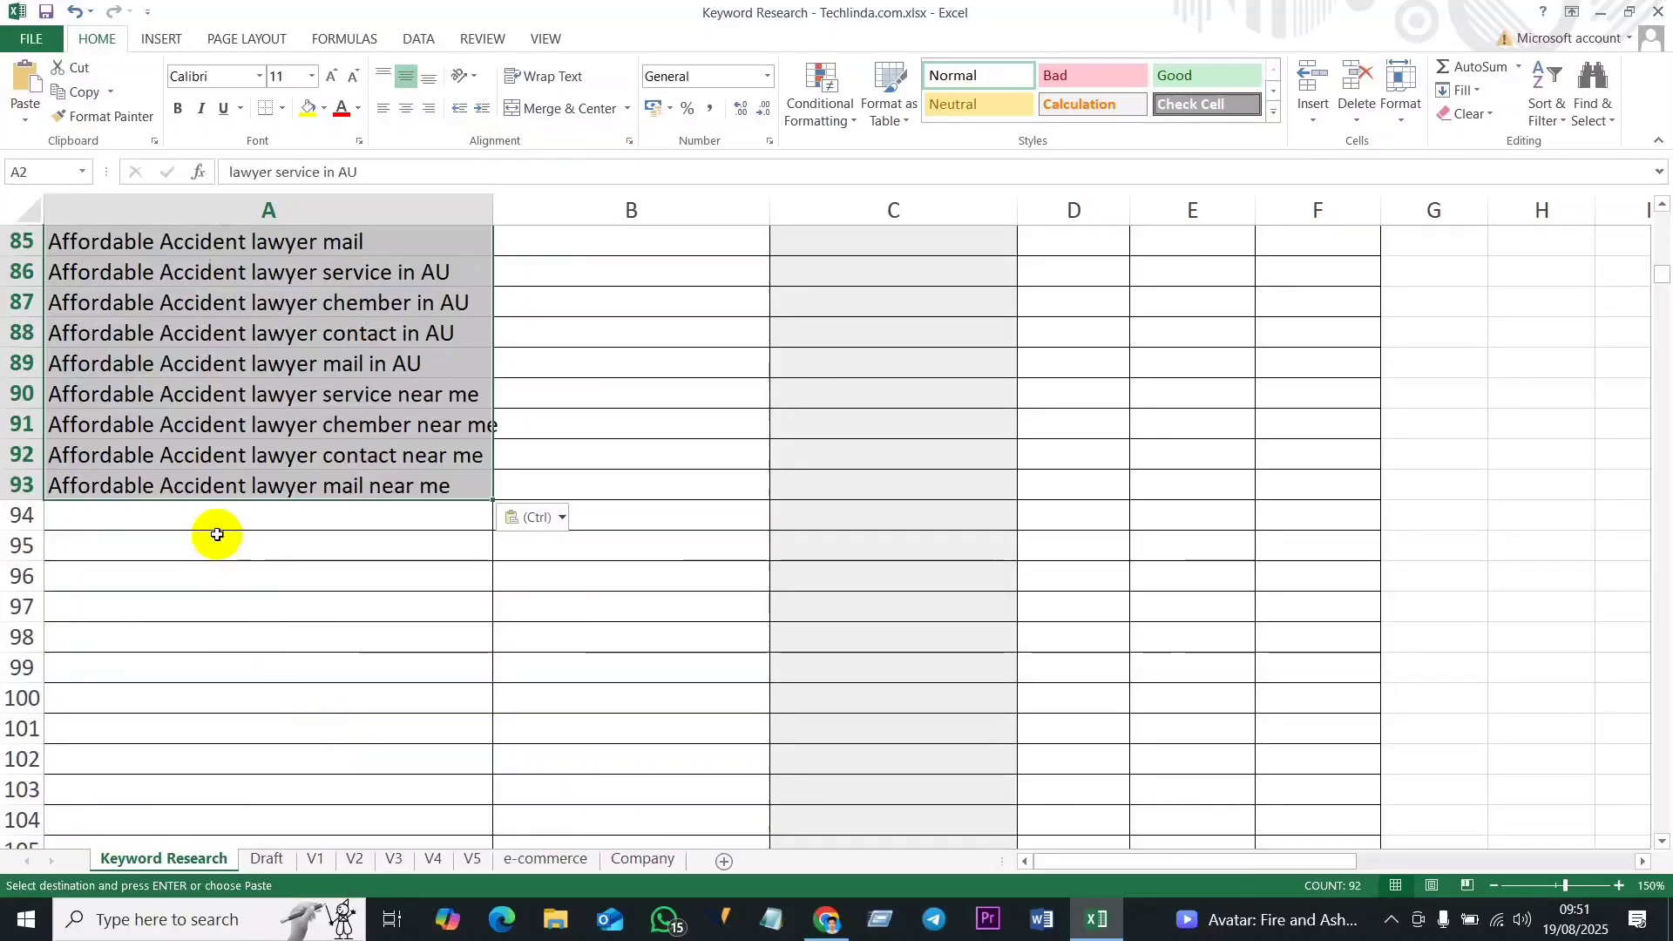
{"action": "scroll", "coordinate": [227, 540], "scroll_direction": "up", "scroll_amount": 20}
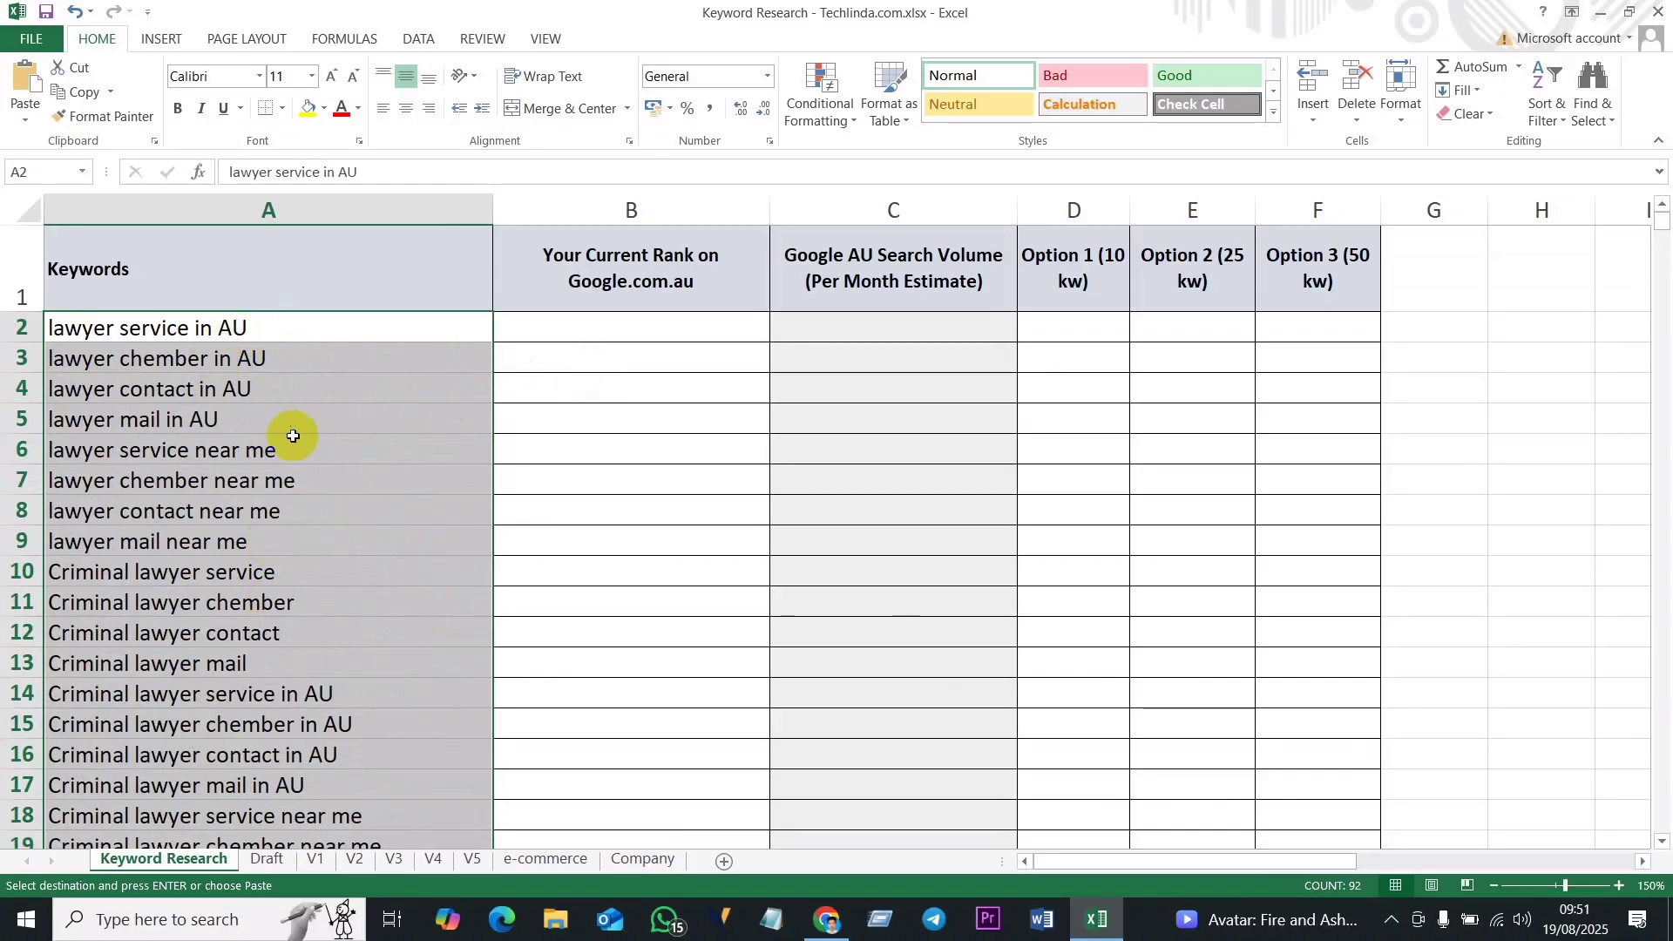
{"action": "left_click", "coordinate": [301, 327]}
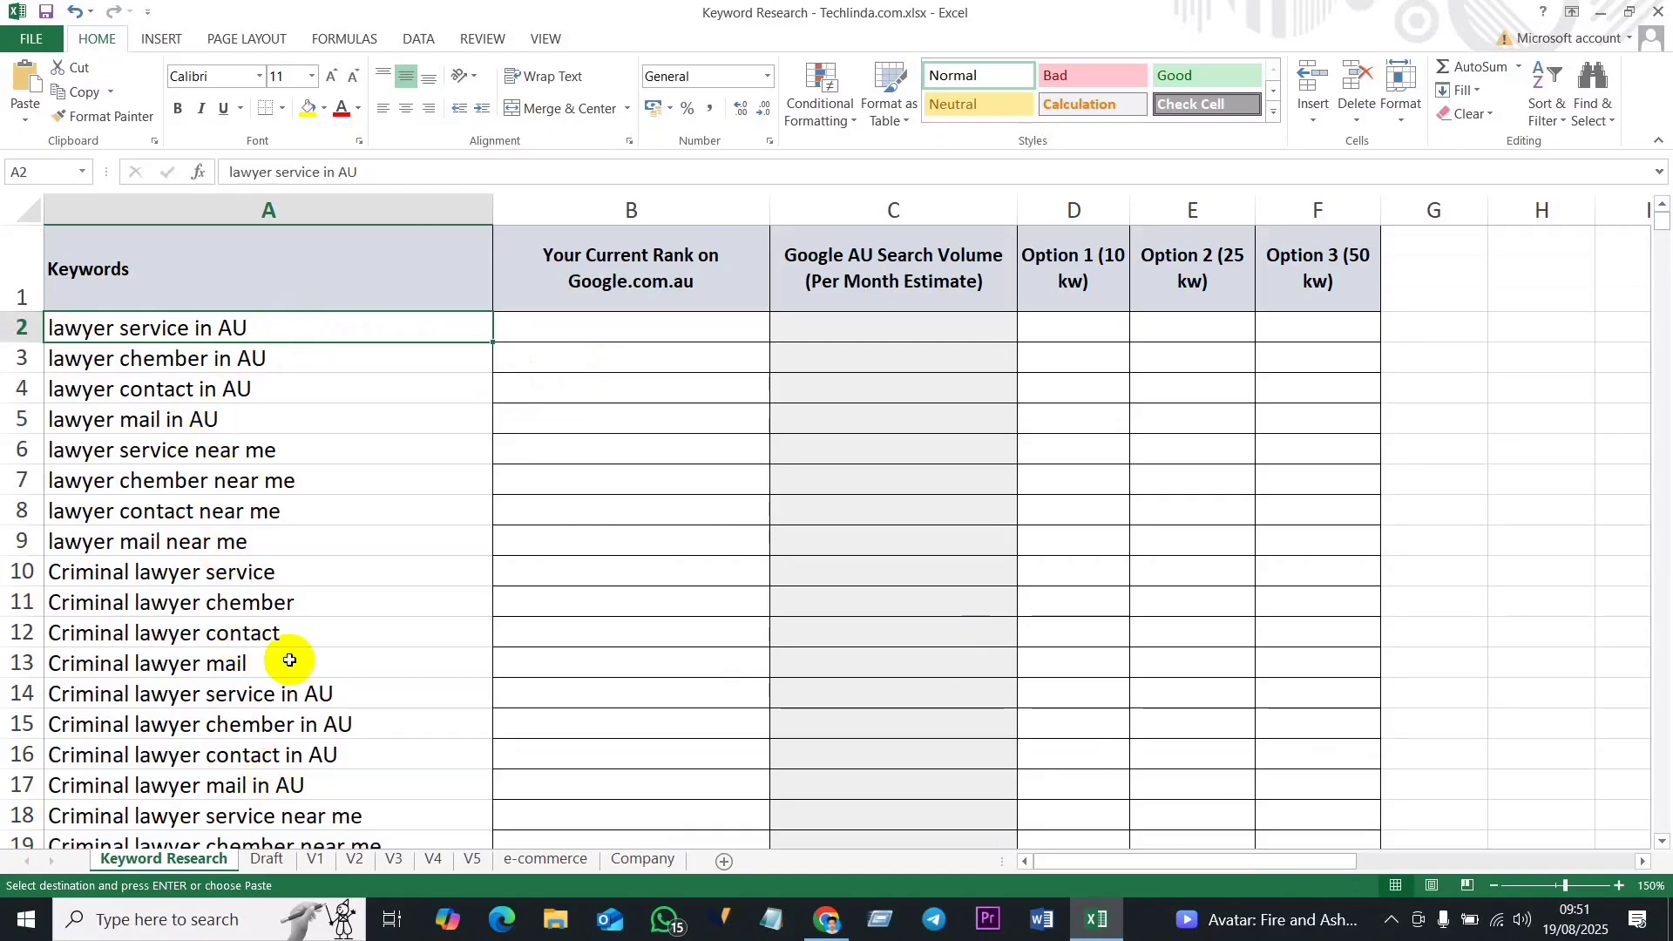
{"action": "left_click_drag", "start_coordinate": [280, 322], "coordinate": [329, 792]}
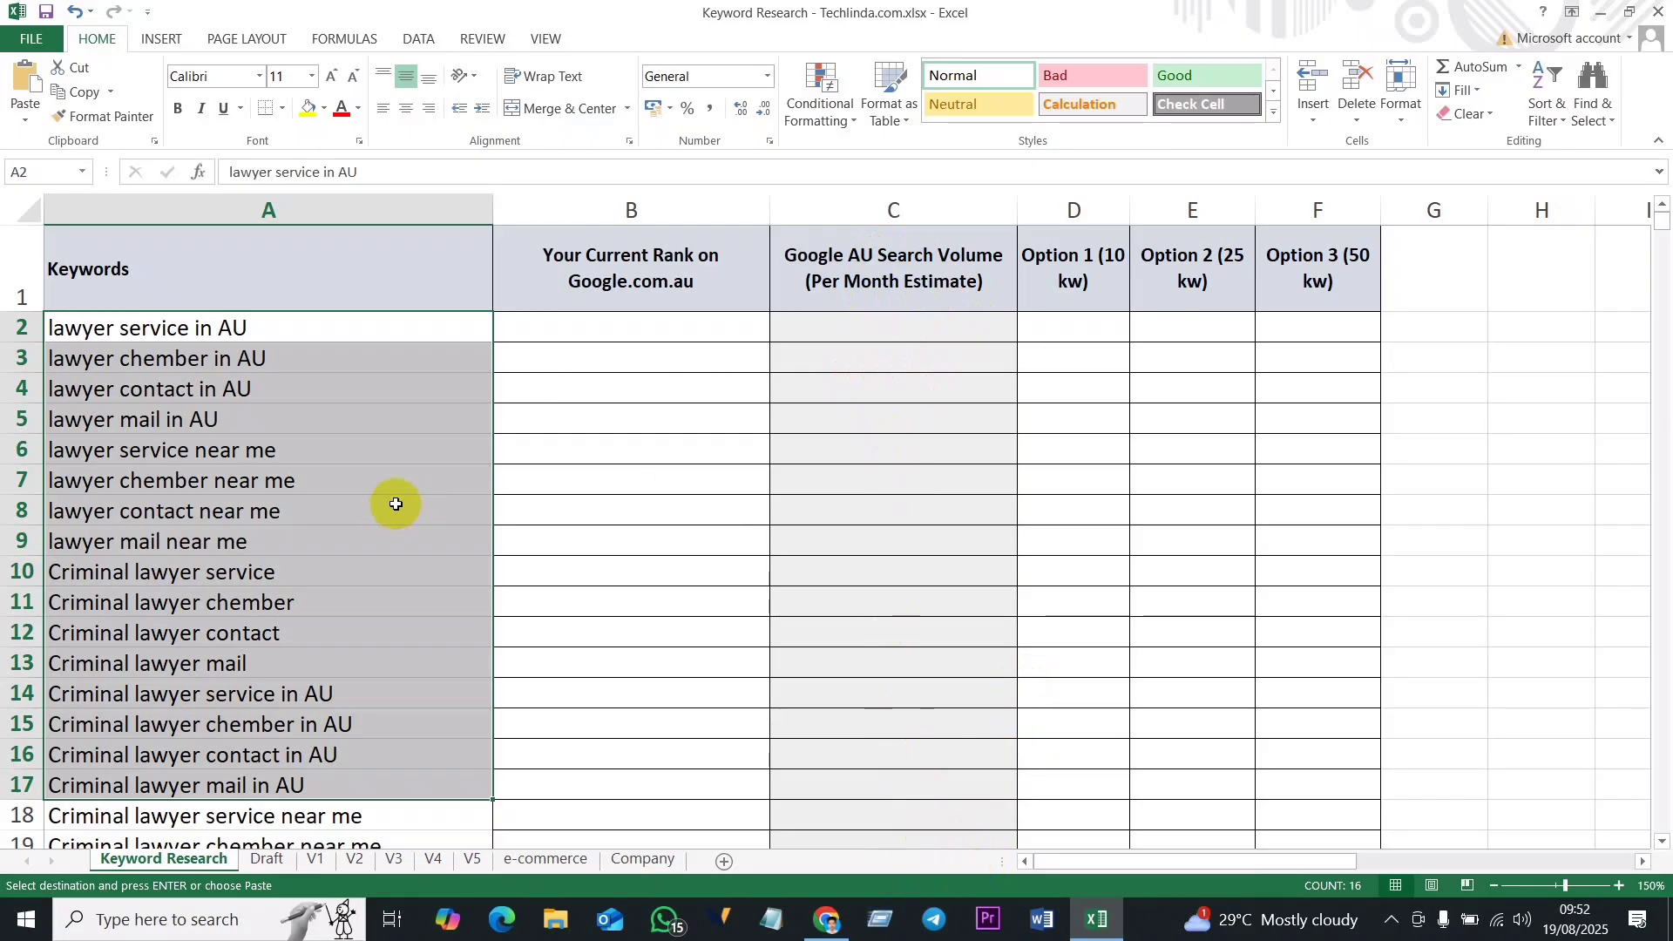
{"action": "left_click_drag", "start_coordinate": [265, 336], "coordinate": [268, 814]}
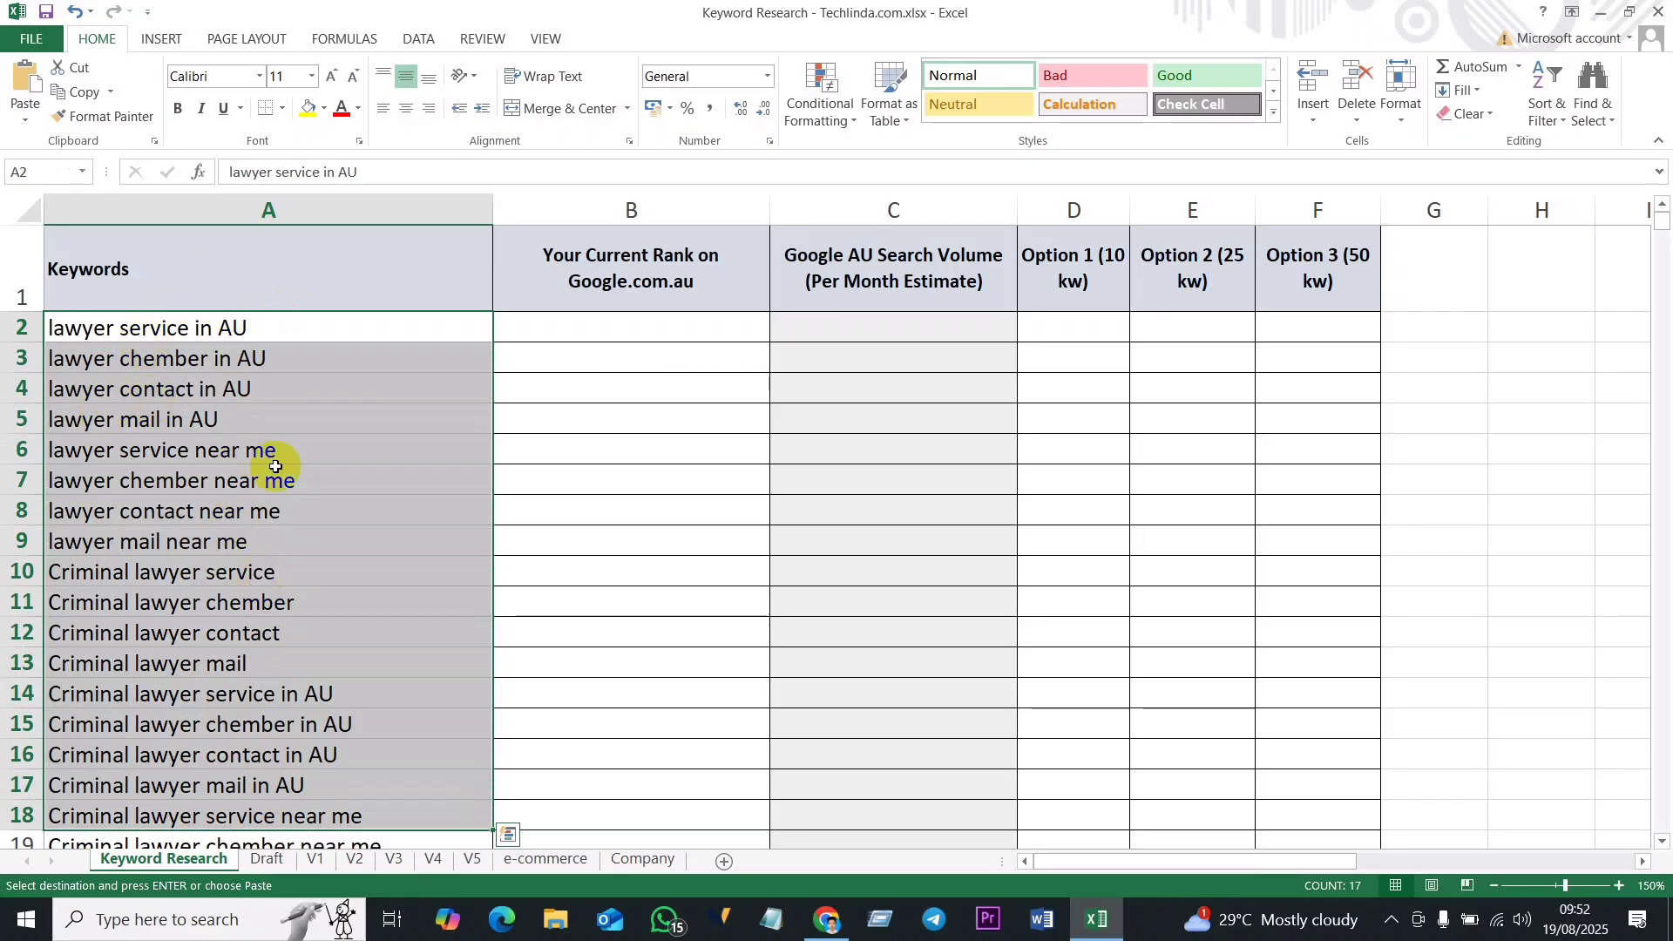
{"action": "left_click", "coordinate": [641, 326]}
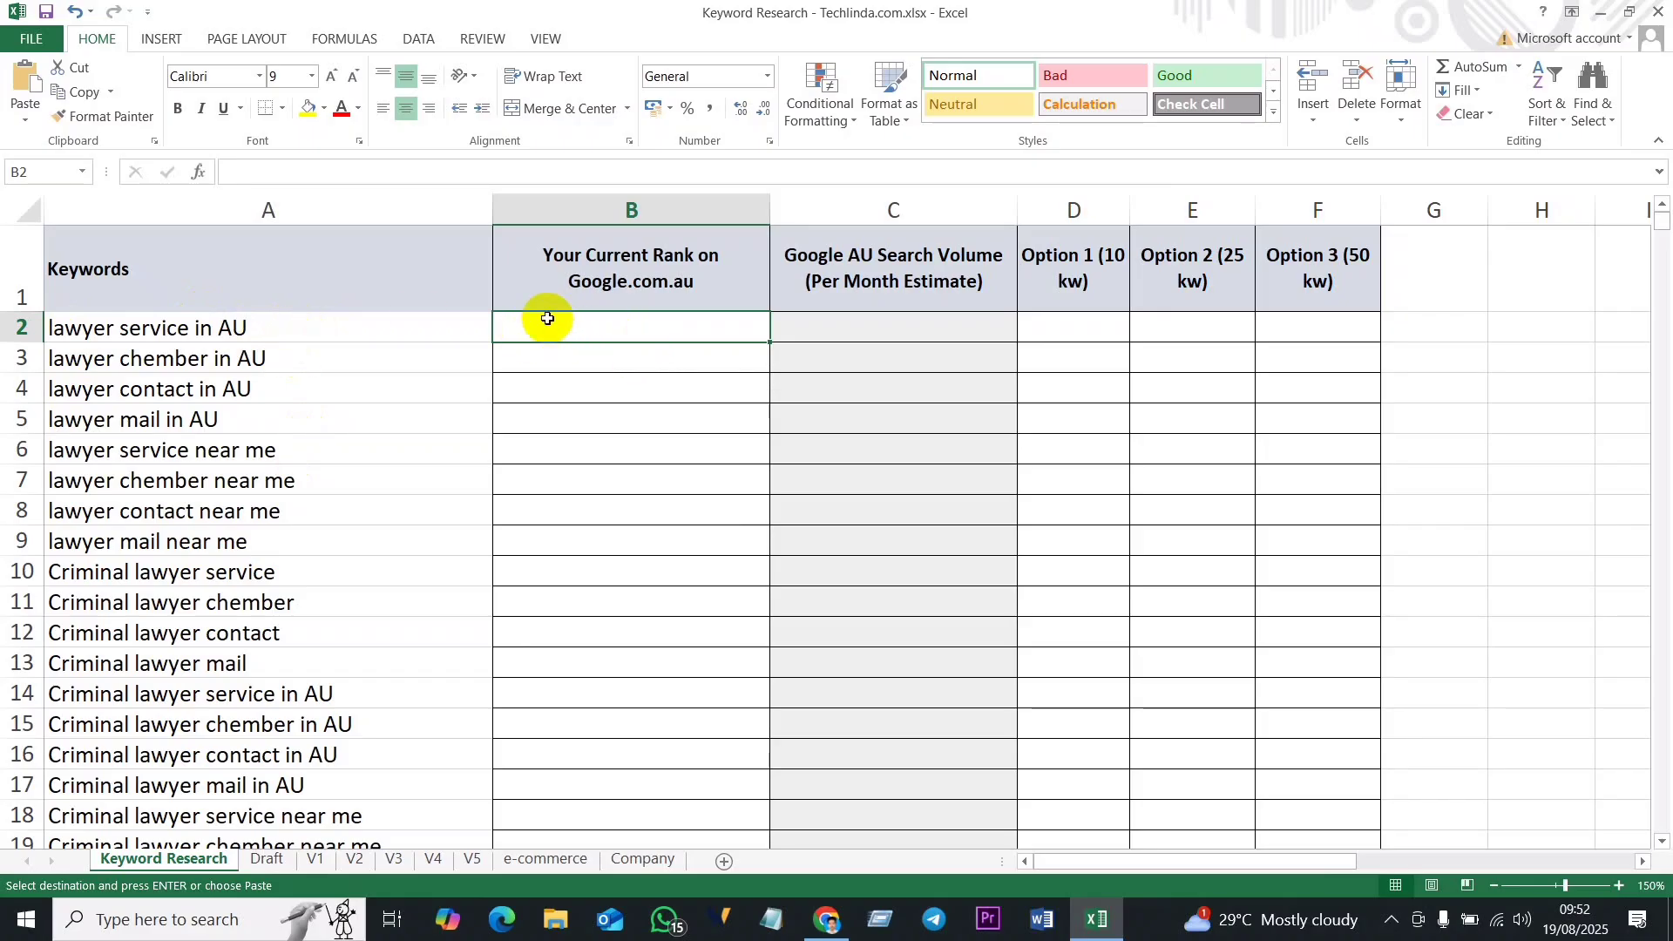
{"action": "left_click", "coordinate": [305, 322]}
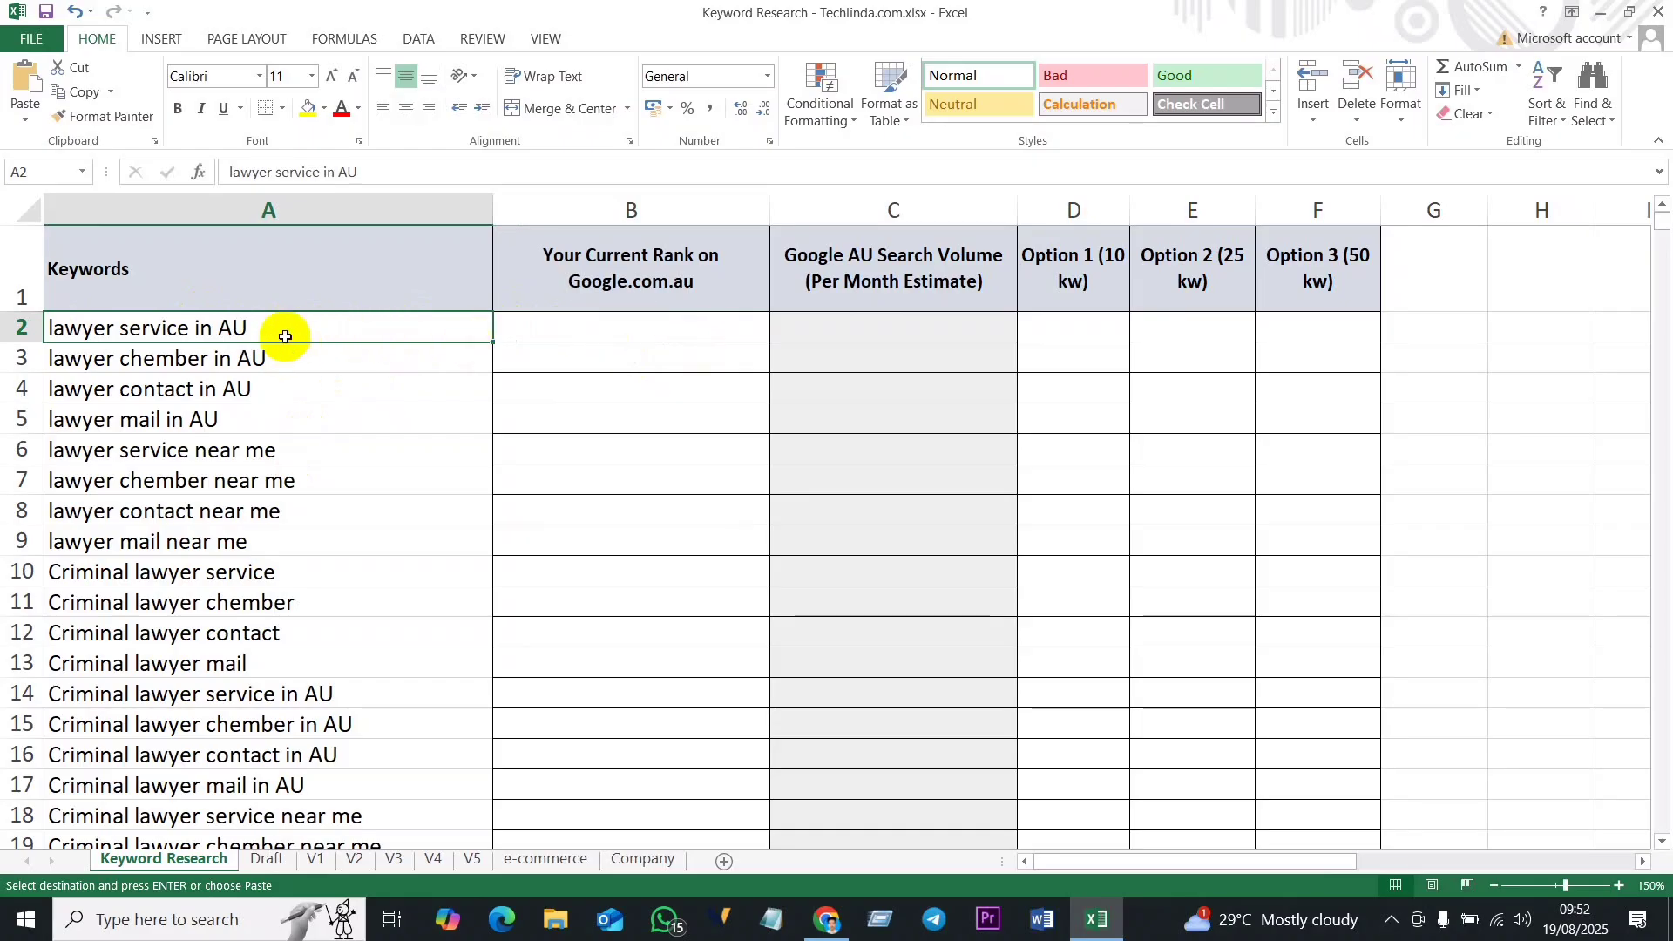
{"action": "left_click_drag", "start_coordinate": [289, 326], "coordinate": [327, 815]}
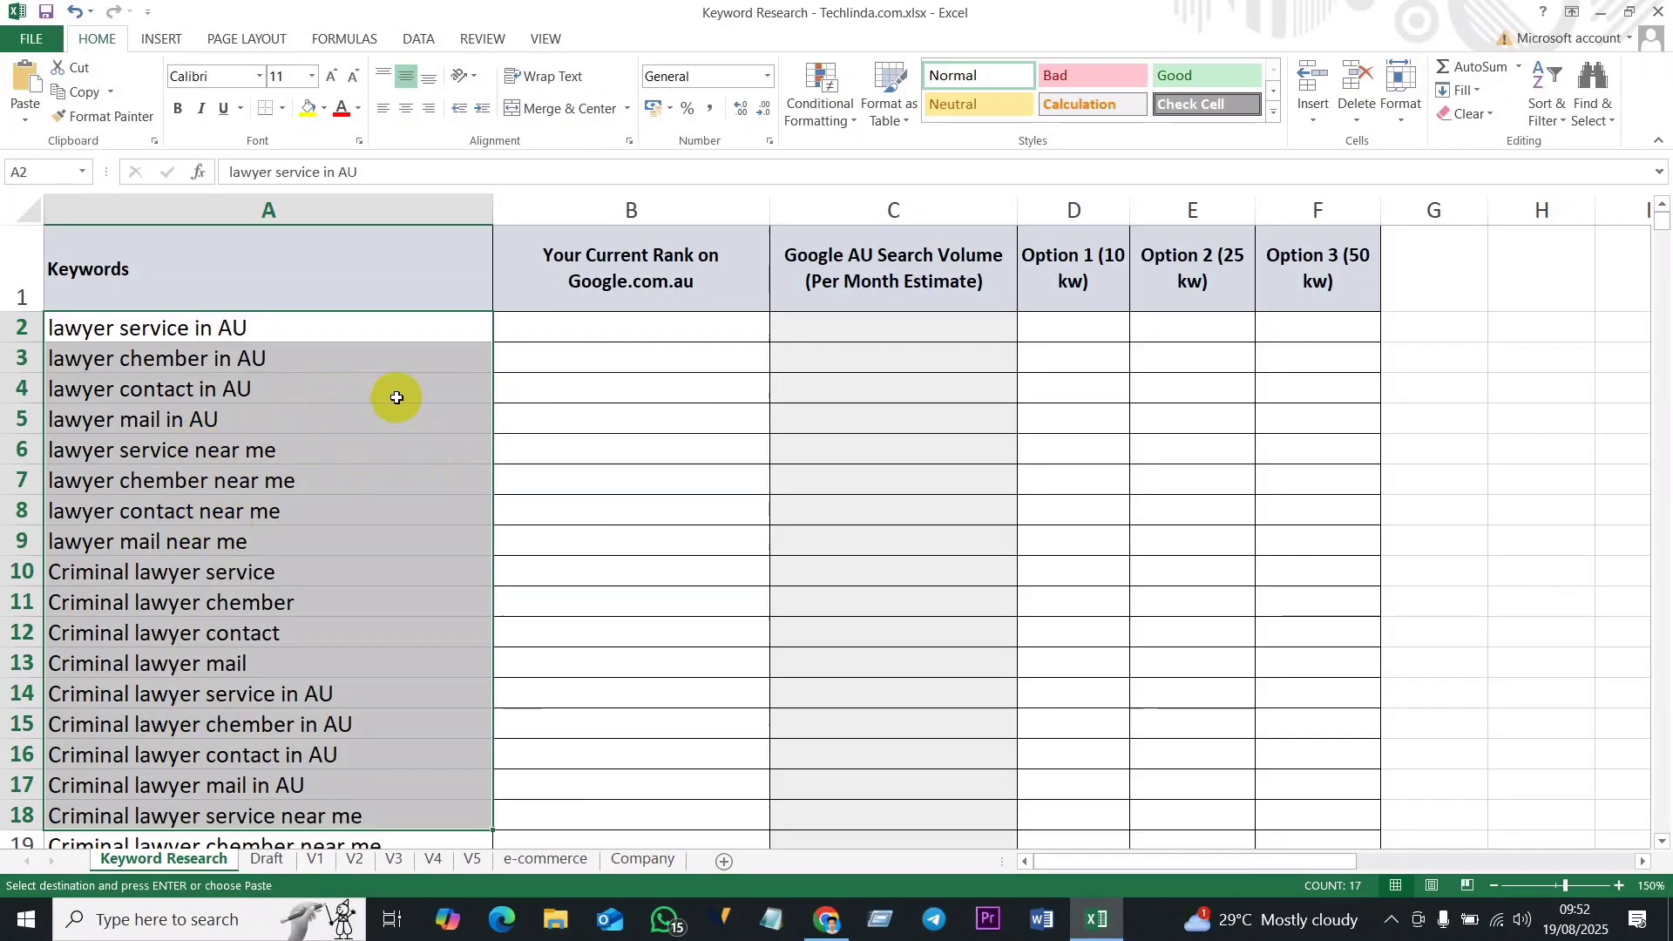
{"action": "left_click", "coordinate": [301, 359]}
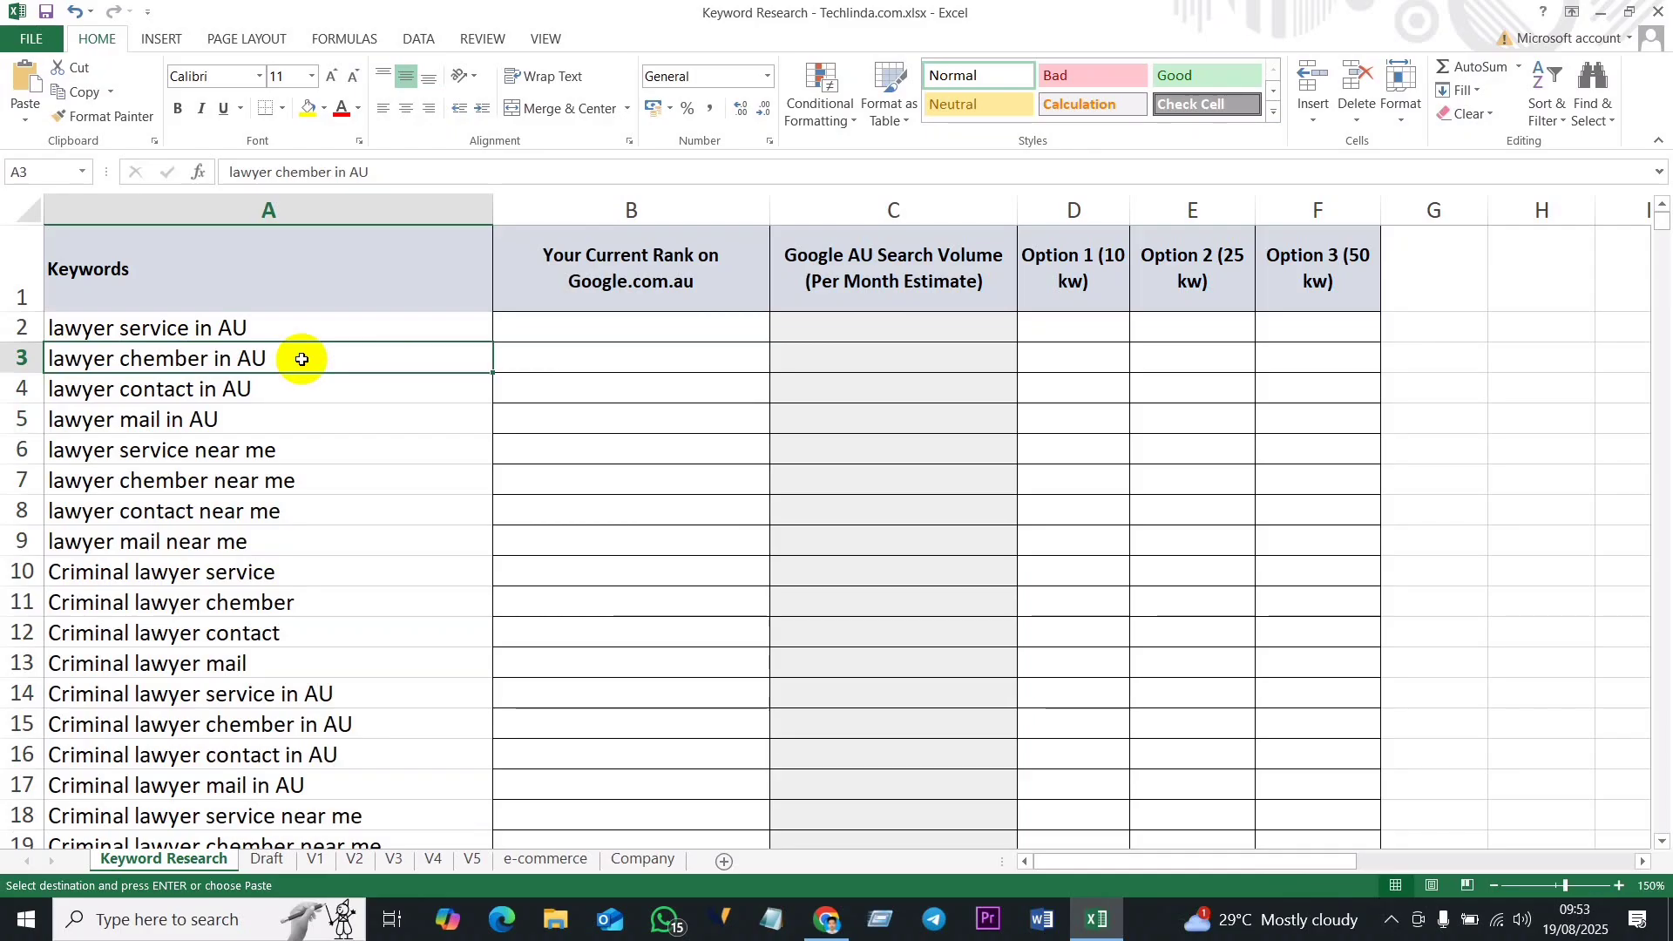
{"action": "left_click_drag", "start_coordinate": [273, 327], "coordinate": [301, 773]}
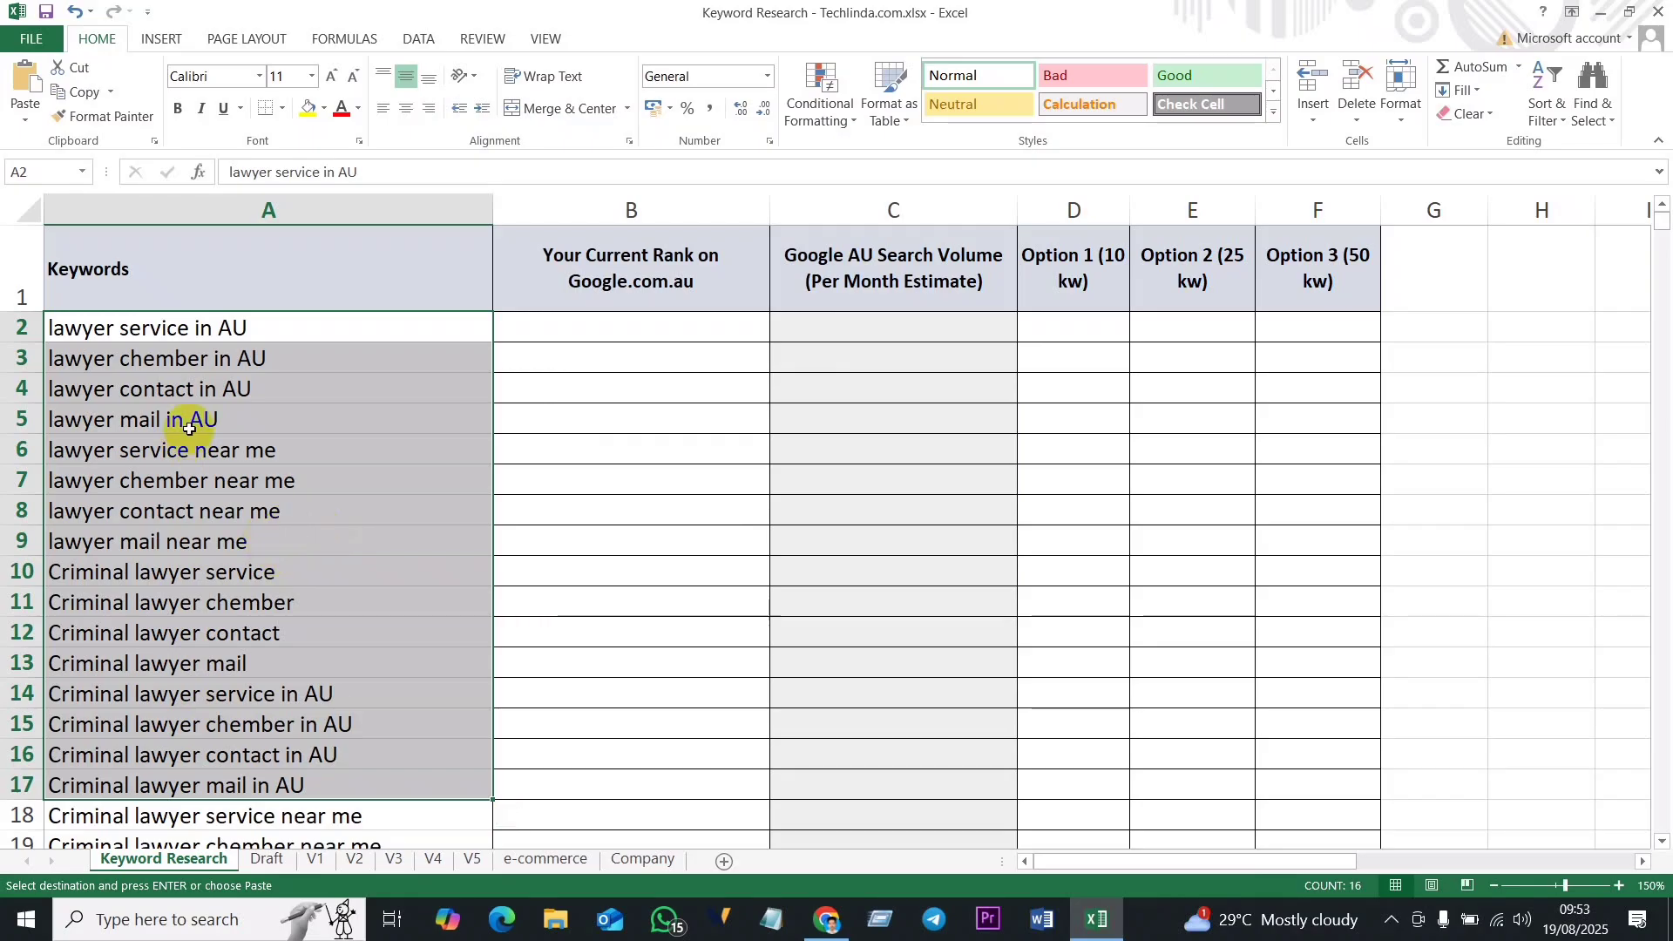
{"action": "left_click", "coordinate": [279, 328]}
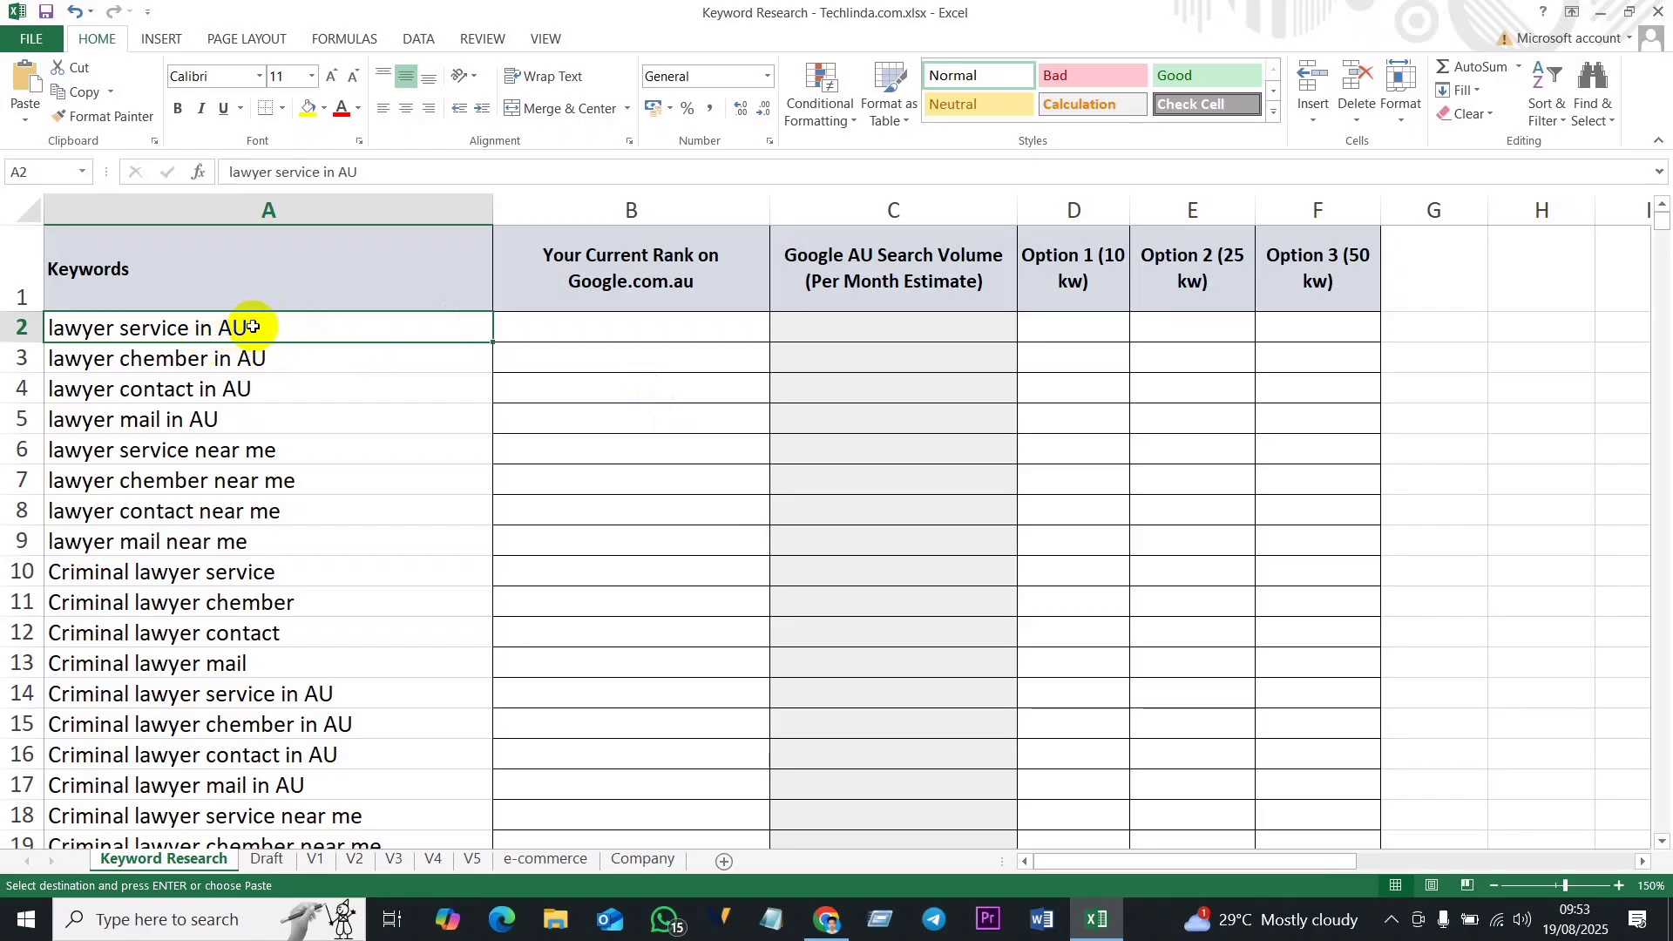
Step: Copy the keyword "lawyer service in AU" from A2, switch to Chrome and search Google for it in a new tab
{"action": "double_click", "coordinate": [252, 326]}
{"action": "left_click", "coordinate": [245, 476]}
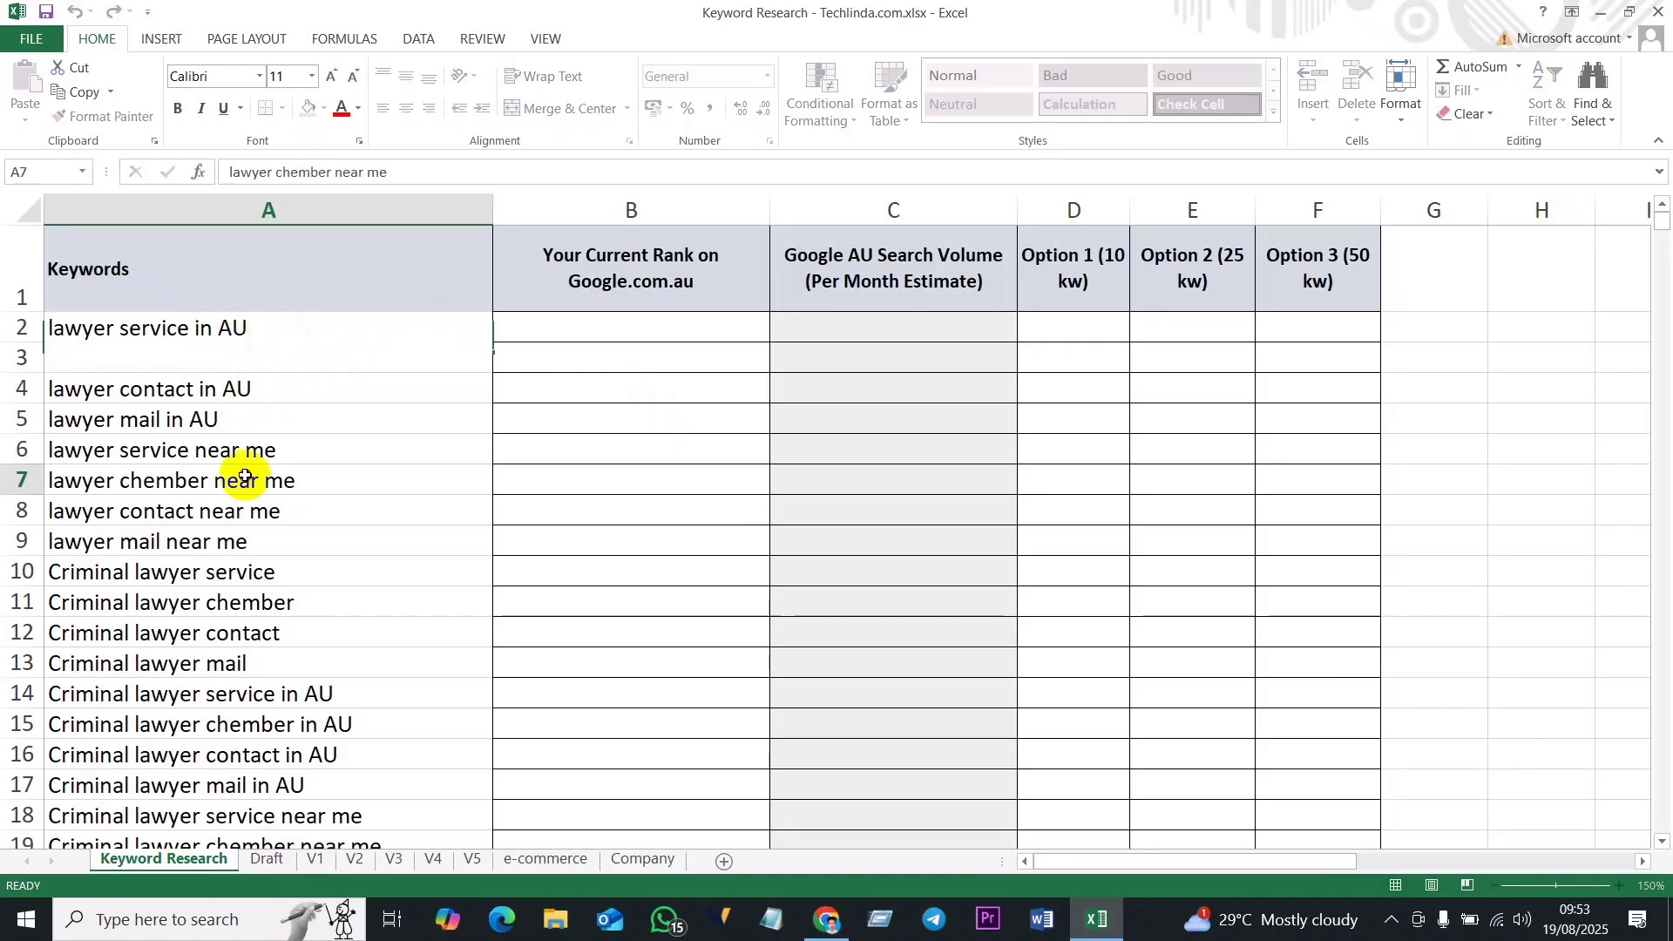
{"action": "left_click", "coordinate": [231, 327]}
{"action": "key", "text": "ctrl+c"}
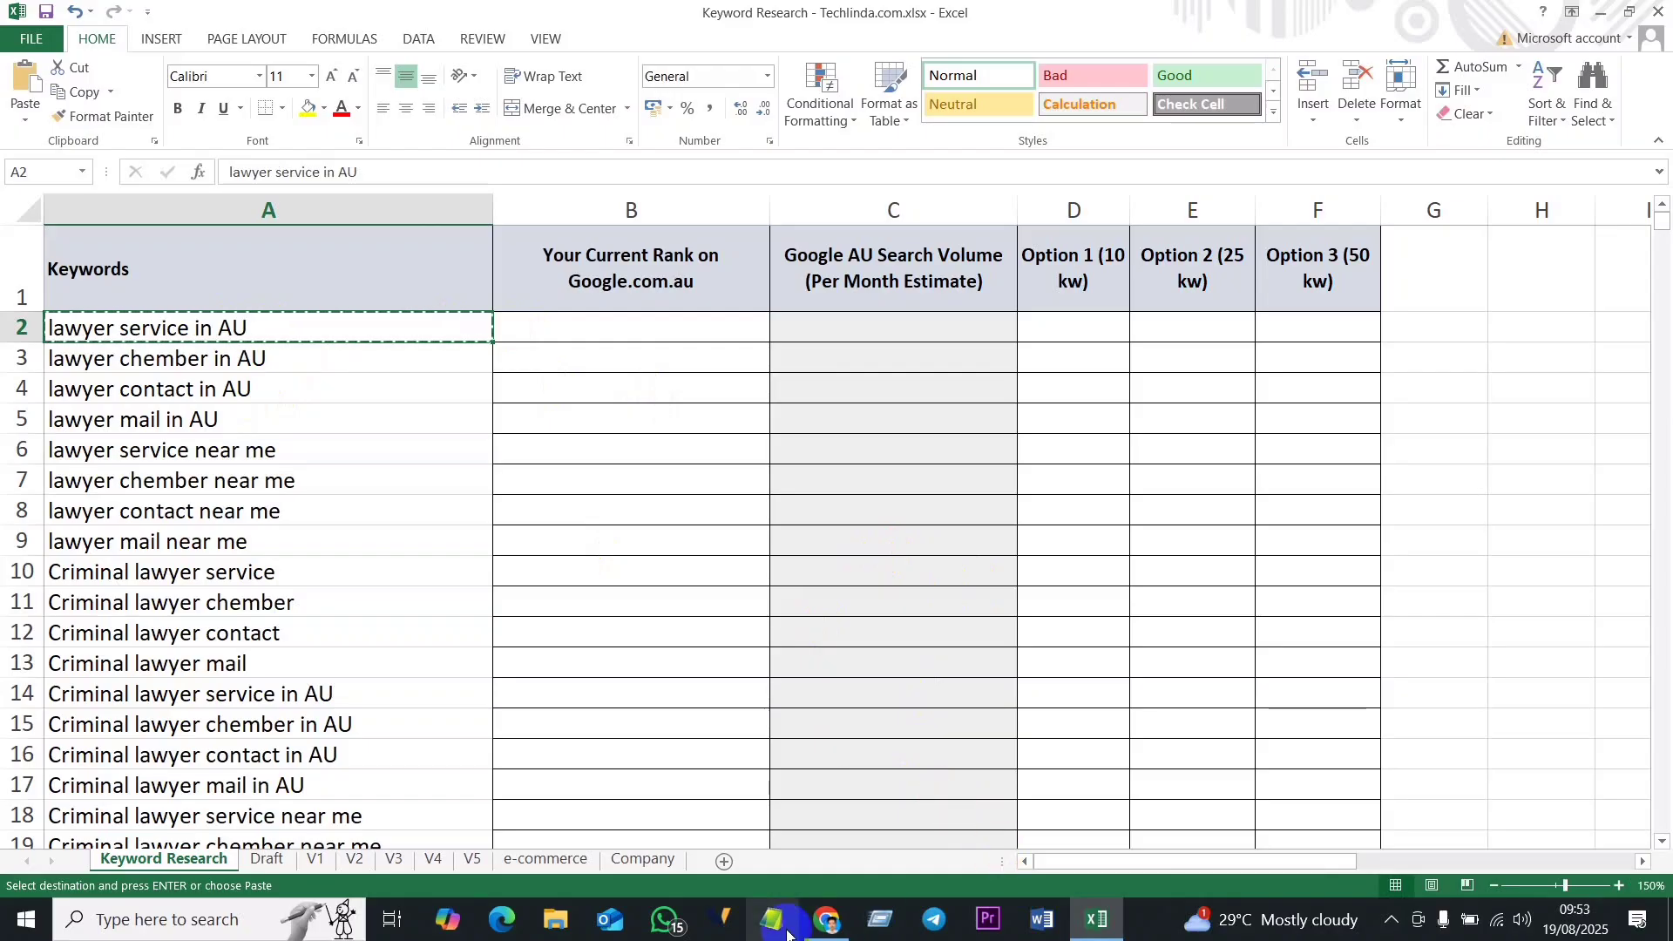
{"action": "left_click", "coordinate": [826, 919]}
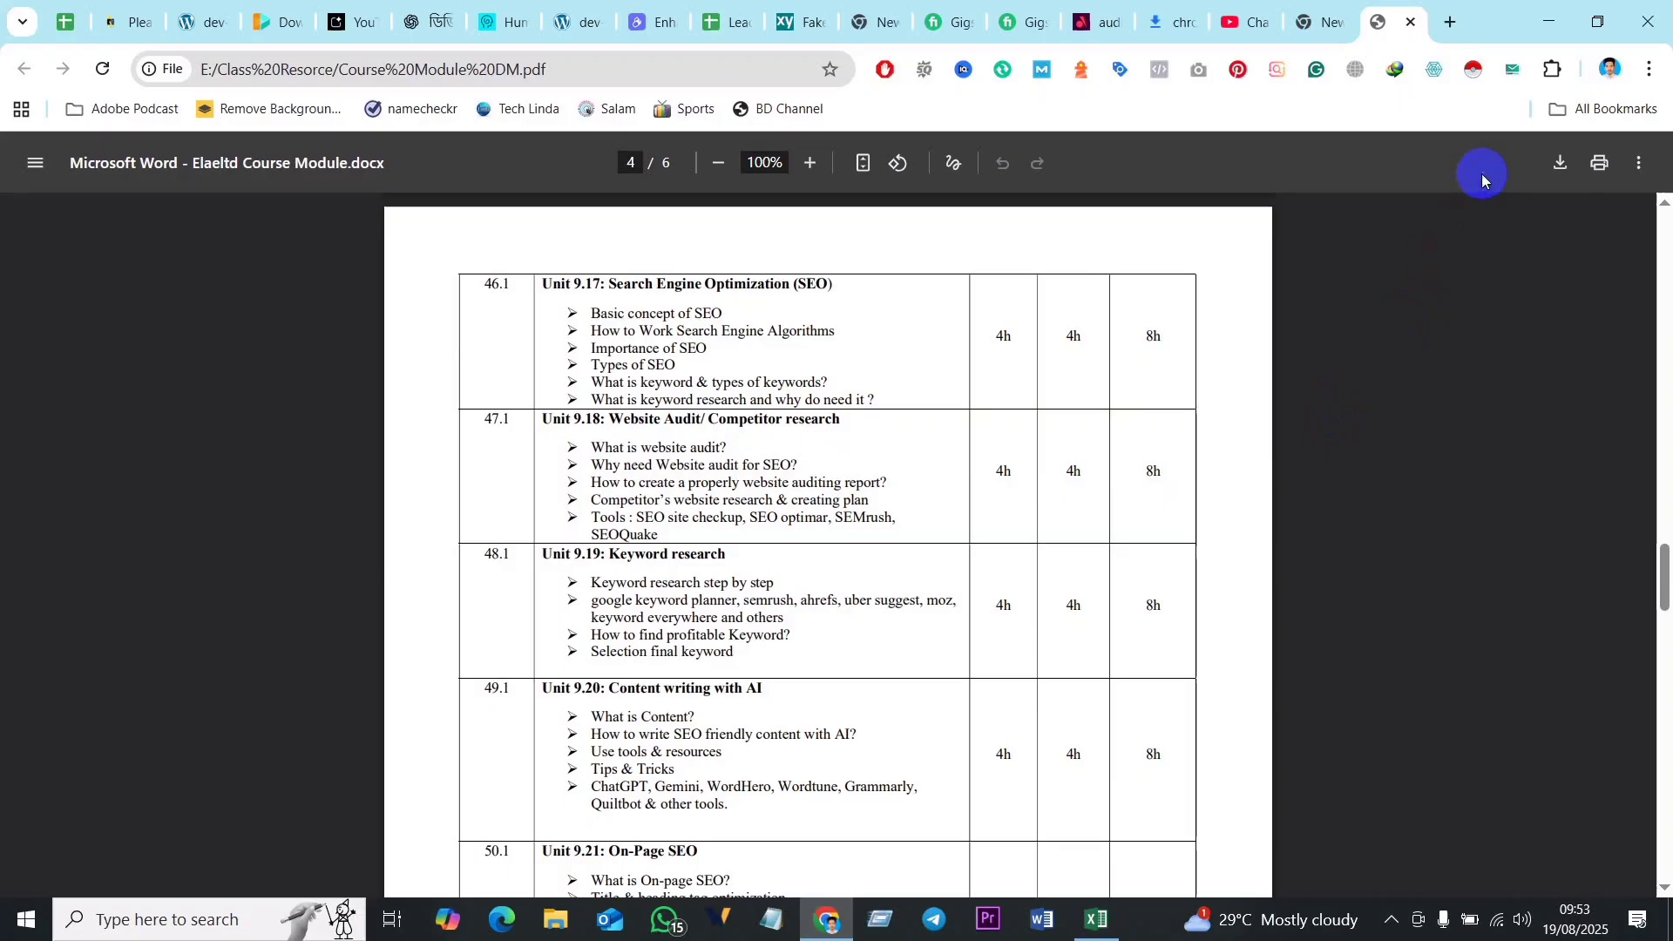
{"action": "left_click", "coordinate": [1449, 22]}
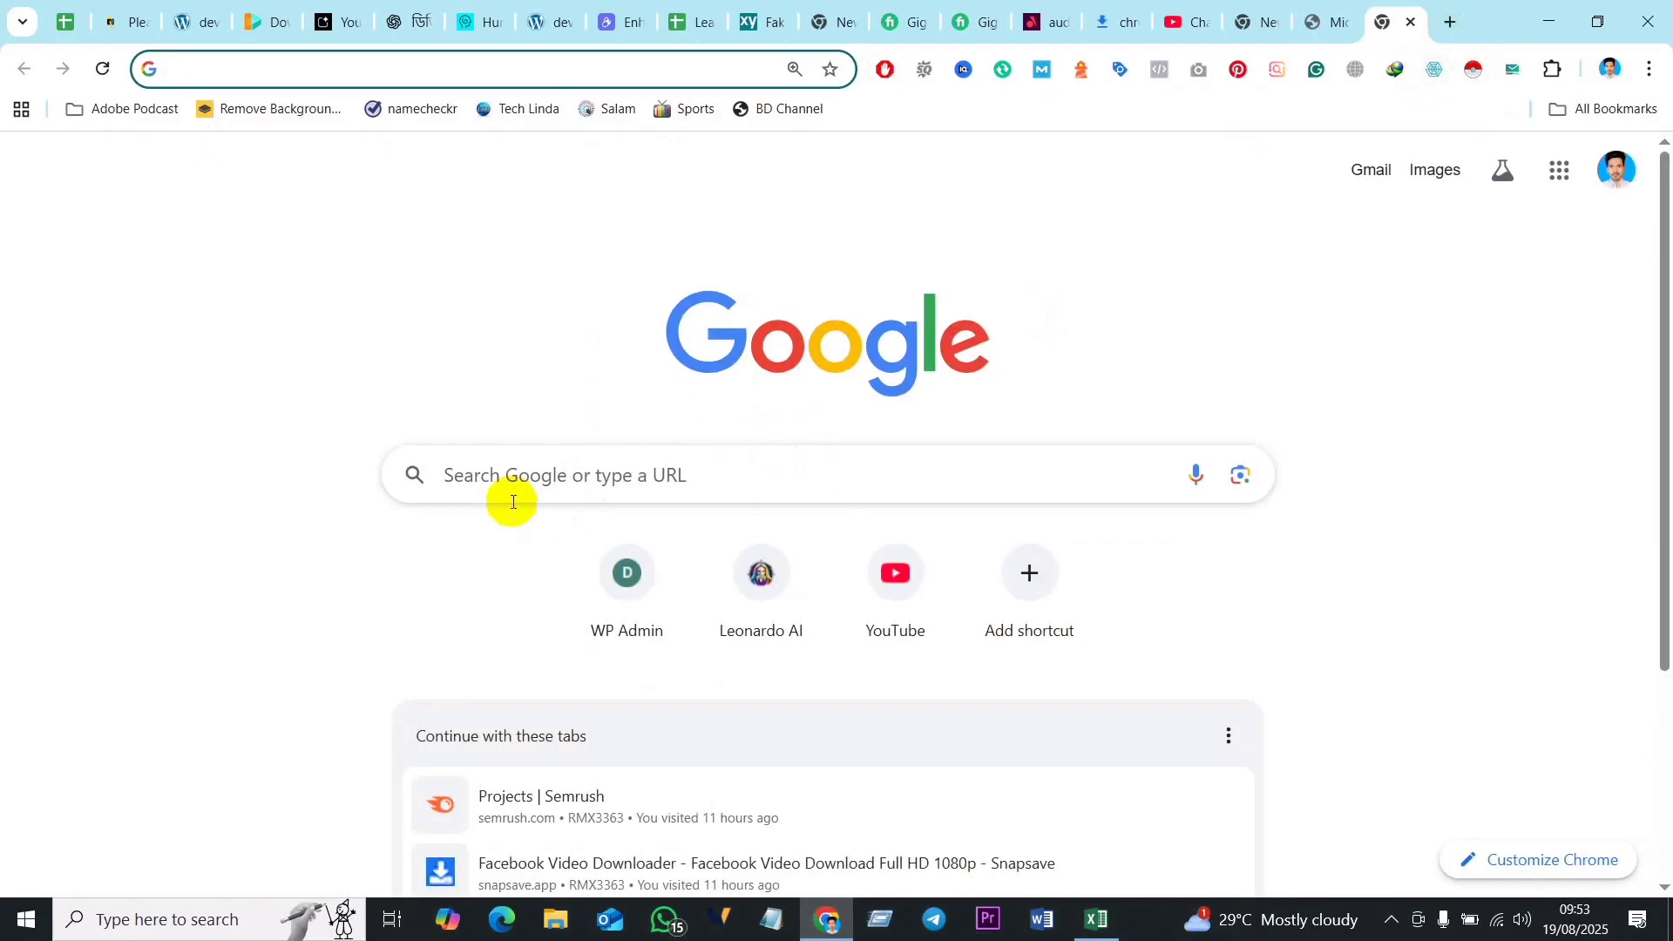
{"action": "left_click", "coordinate": [521, 475]}
{"action": "key", "text": "ctrl+v"}
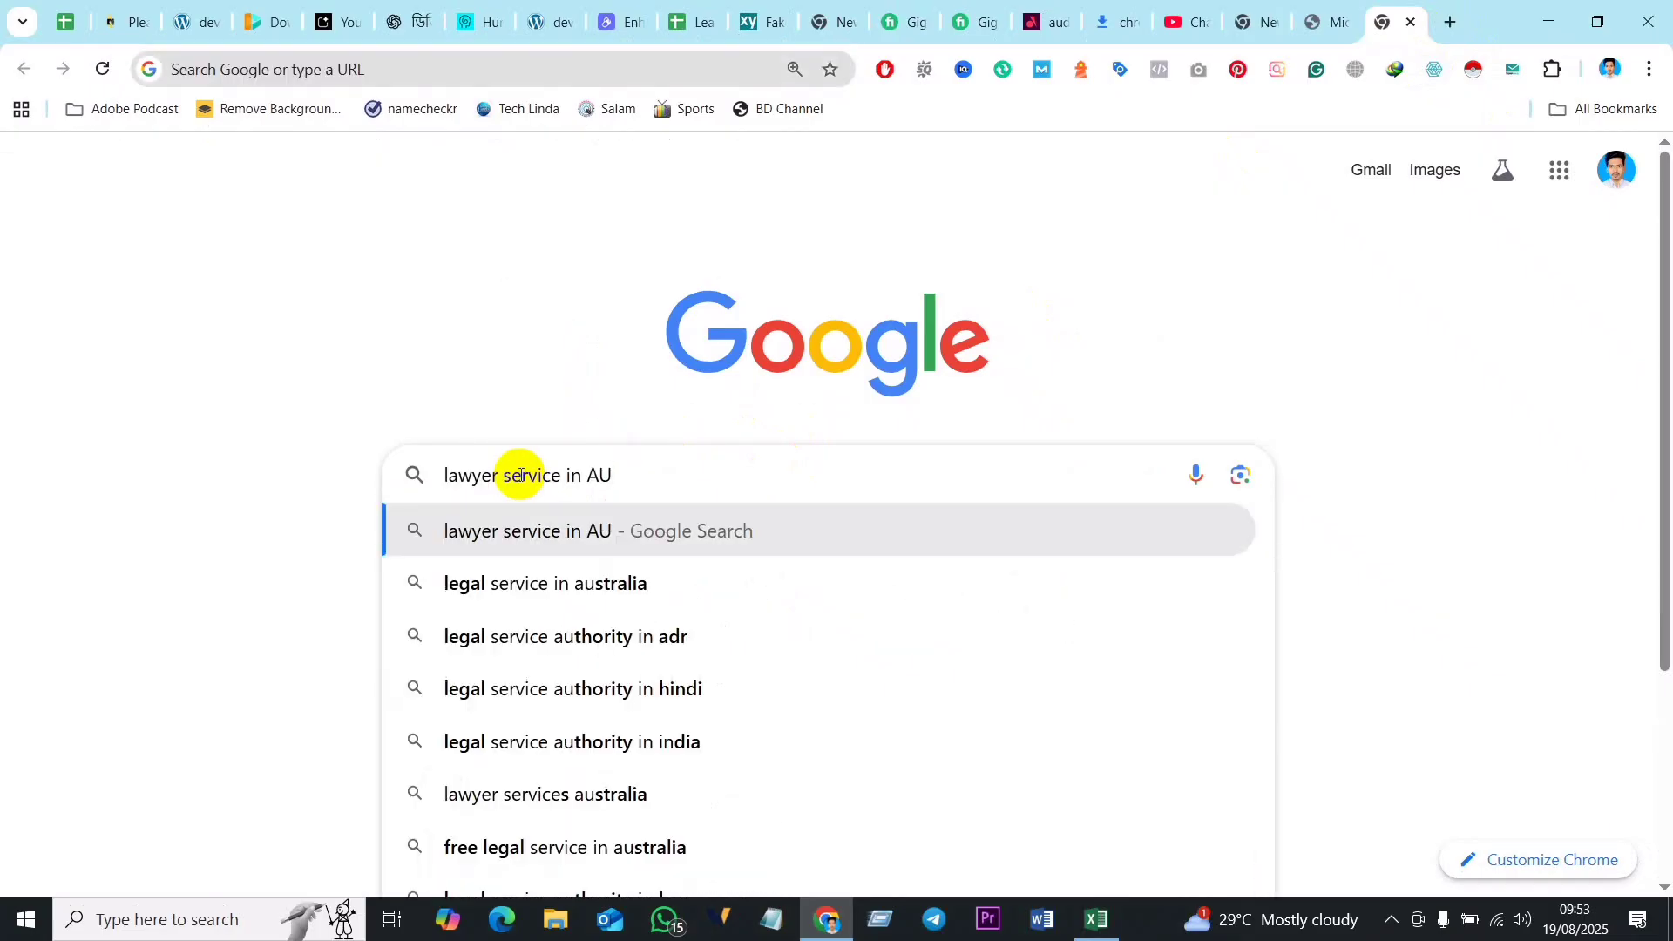
{"action": "key", "text": "Return"}
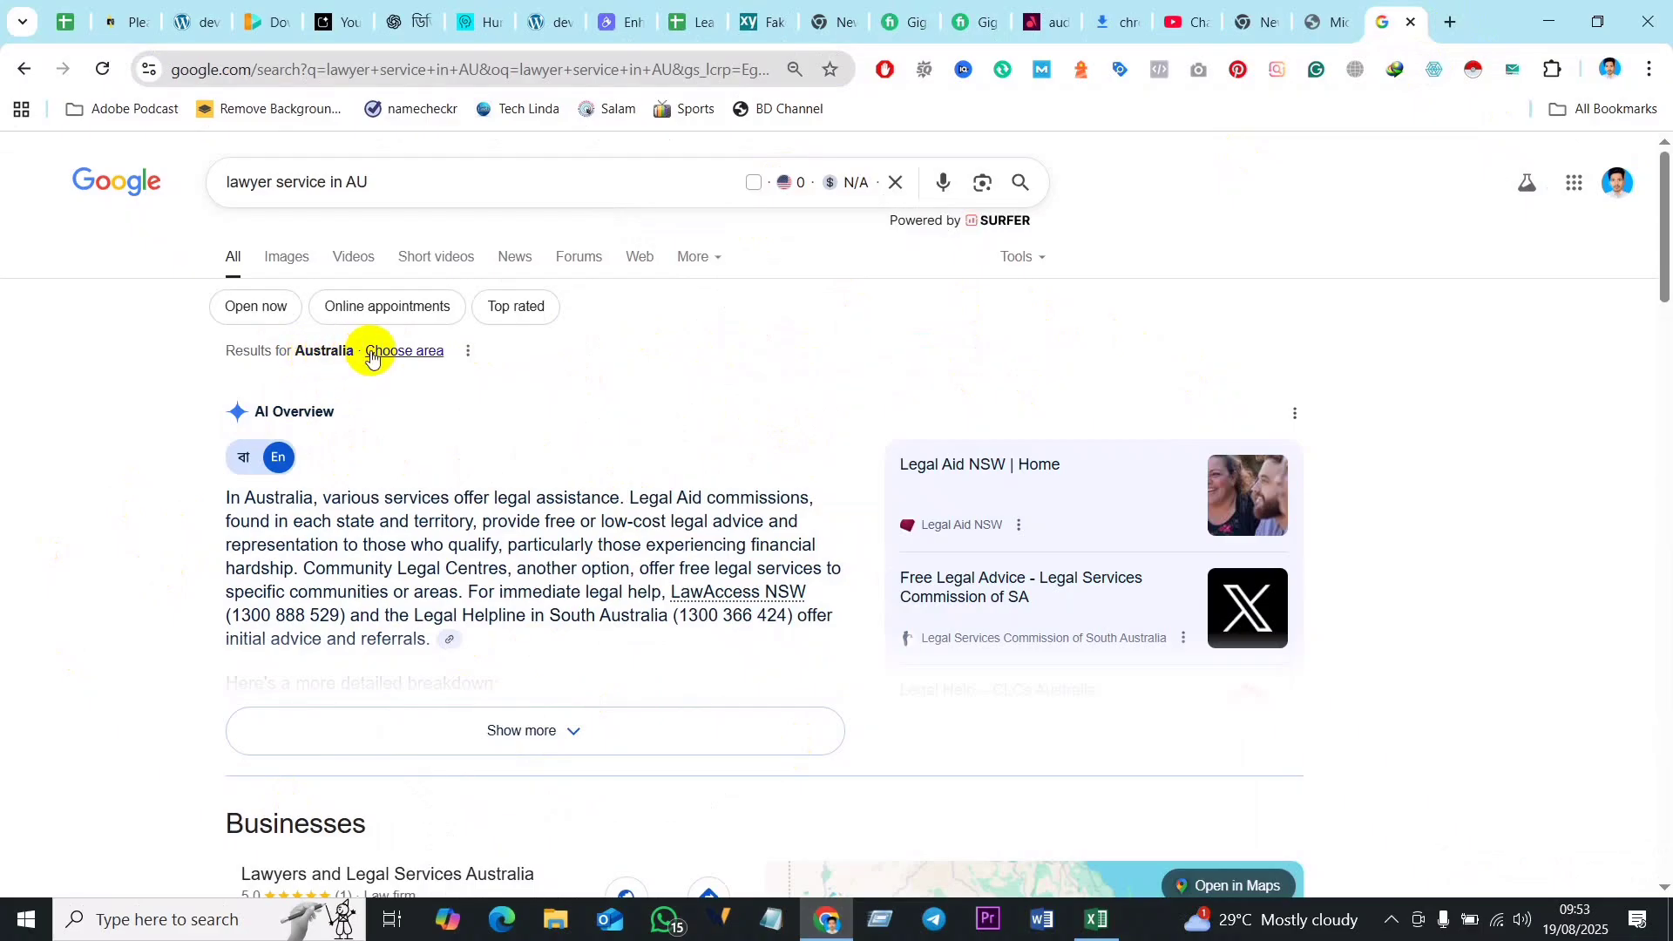
Step: Examine the Google results for the keyword, including the business listings and the Keyword Surfer keyword ideas
{"action": "scroll", "coordinate": [445, 482], "scroll_direction": "down", "scroll_amount": 5}
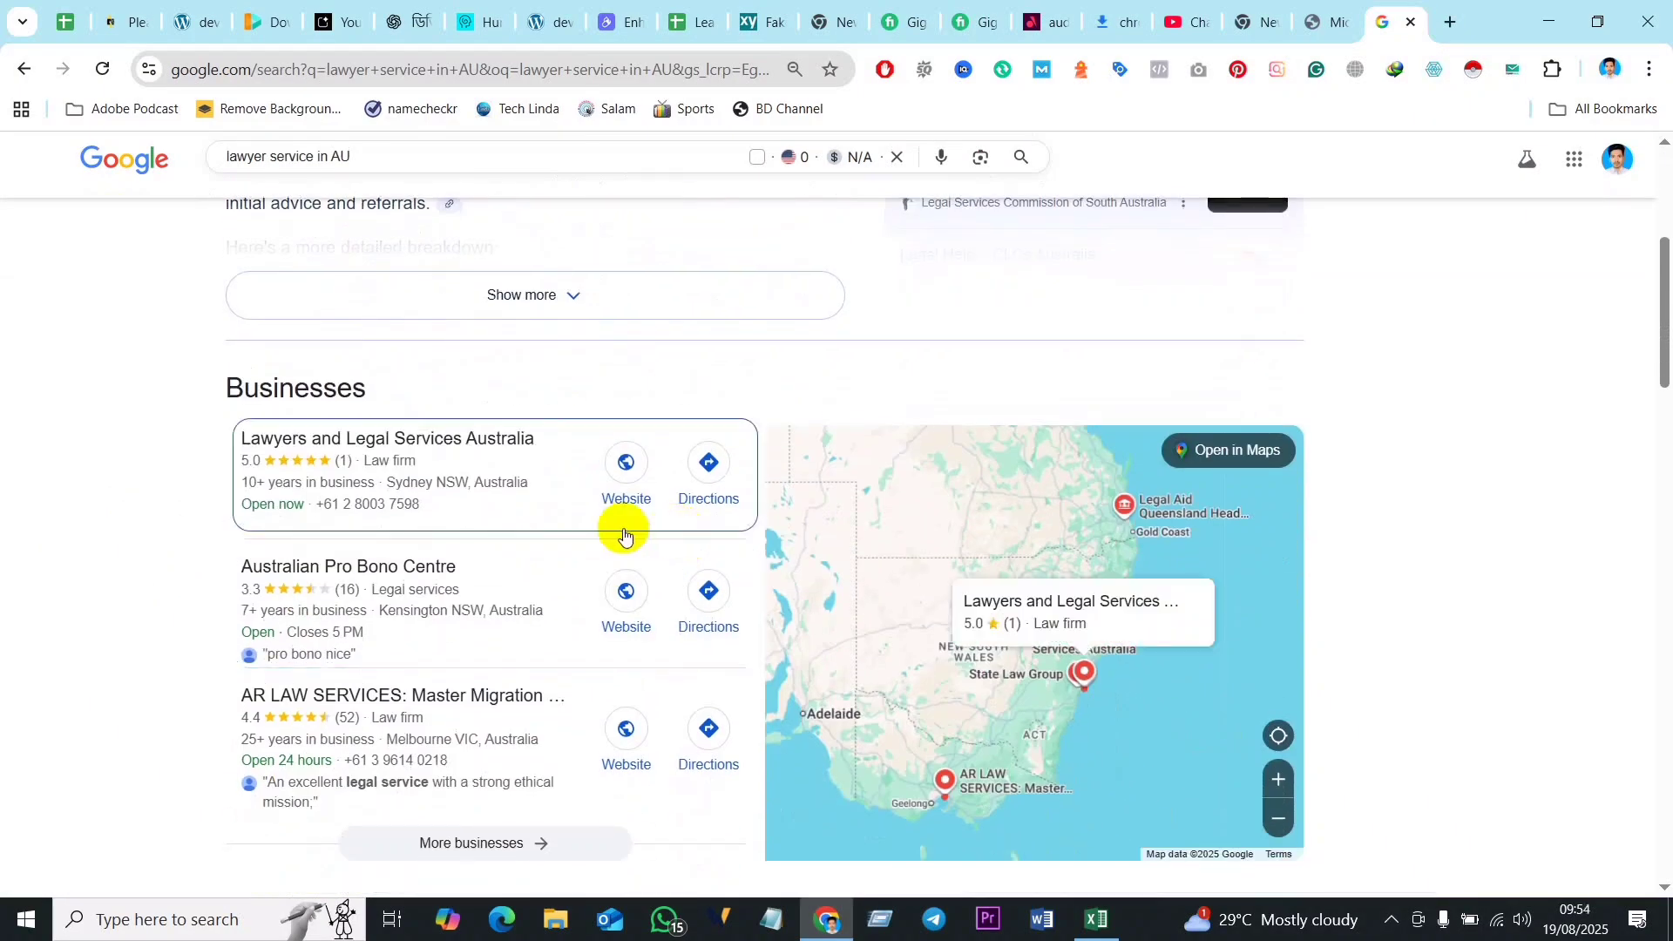
{"action": "scroll", "coordinate": [702, 490], "scroll_direction": "down", "scroll_amount": 4}
{"action": "scroll", "coordinate": [702, 490], "scroll_direction": "down", "scroll_amount": 1}
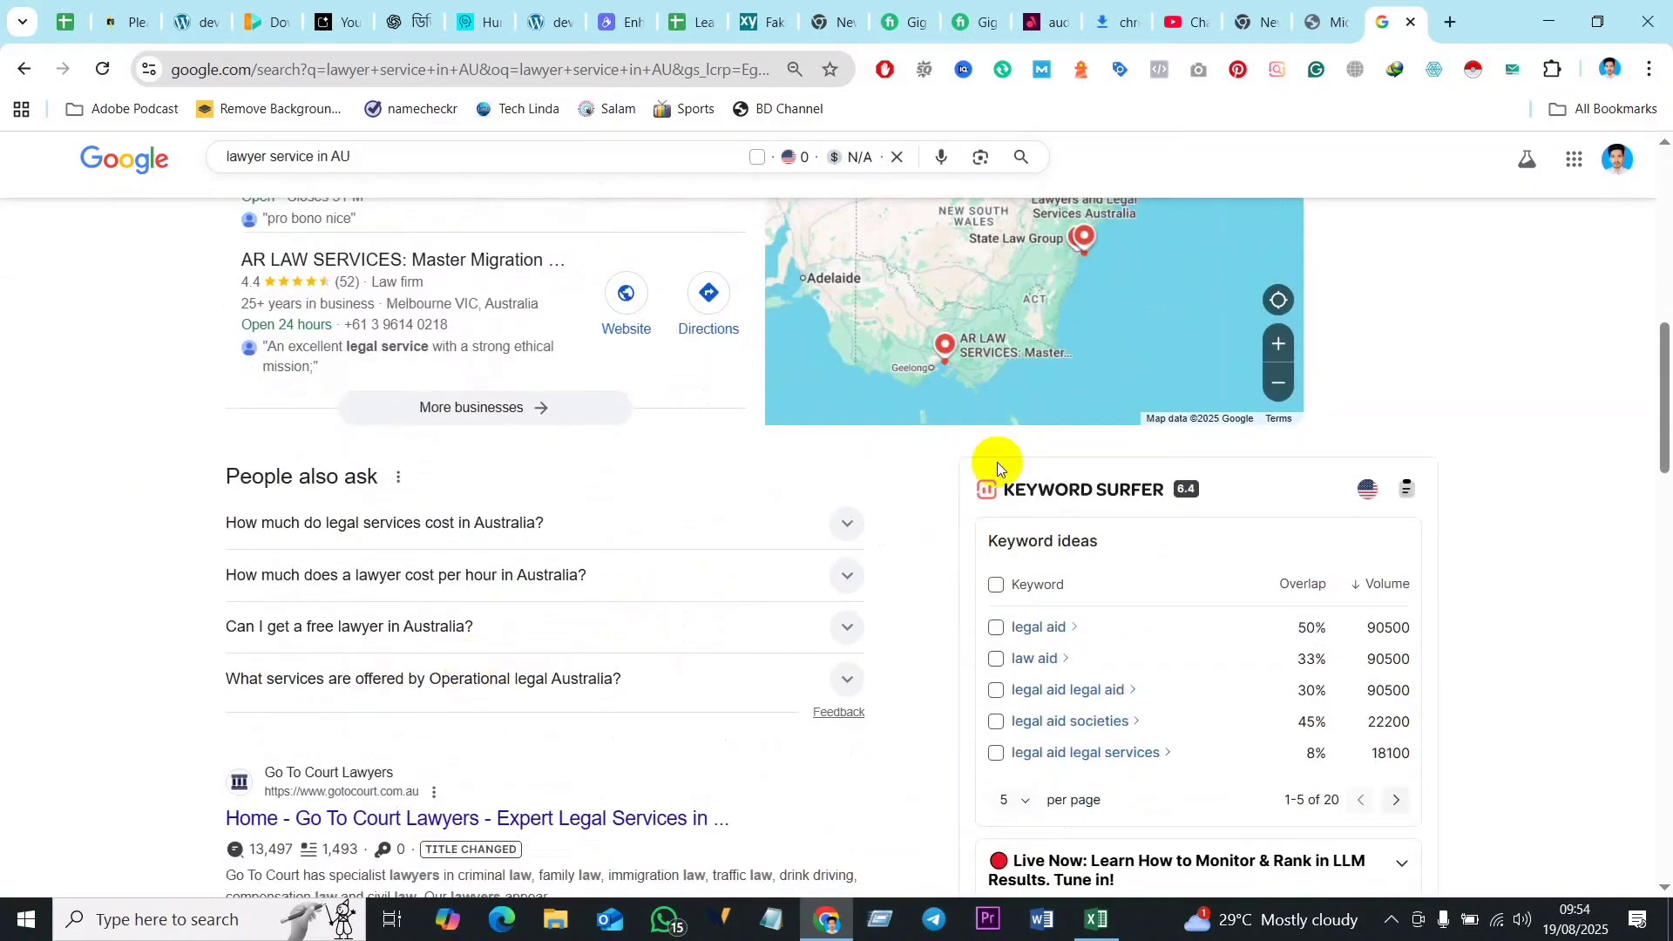
{"action": "scroll", "coordinate": [997, 461], "scroll_direction": "up", "scroll_amount": 6}
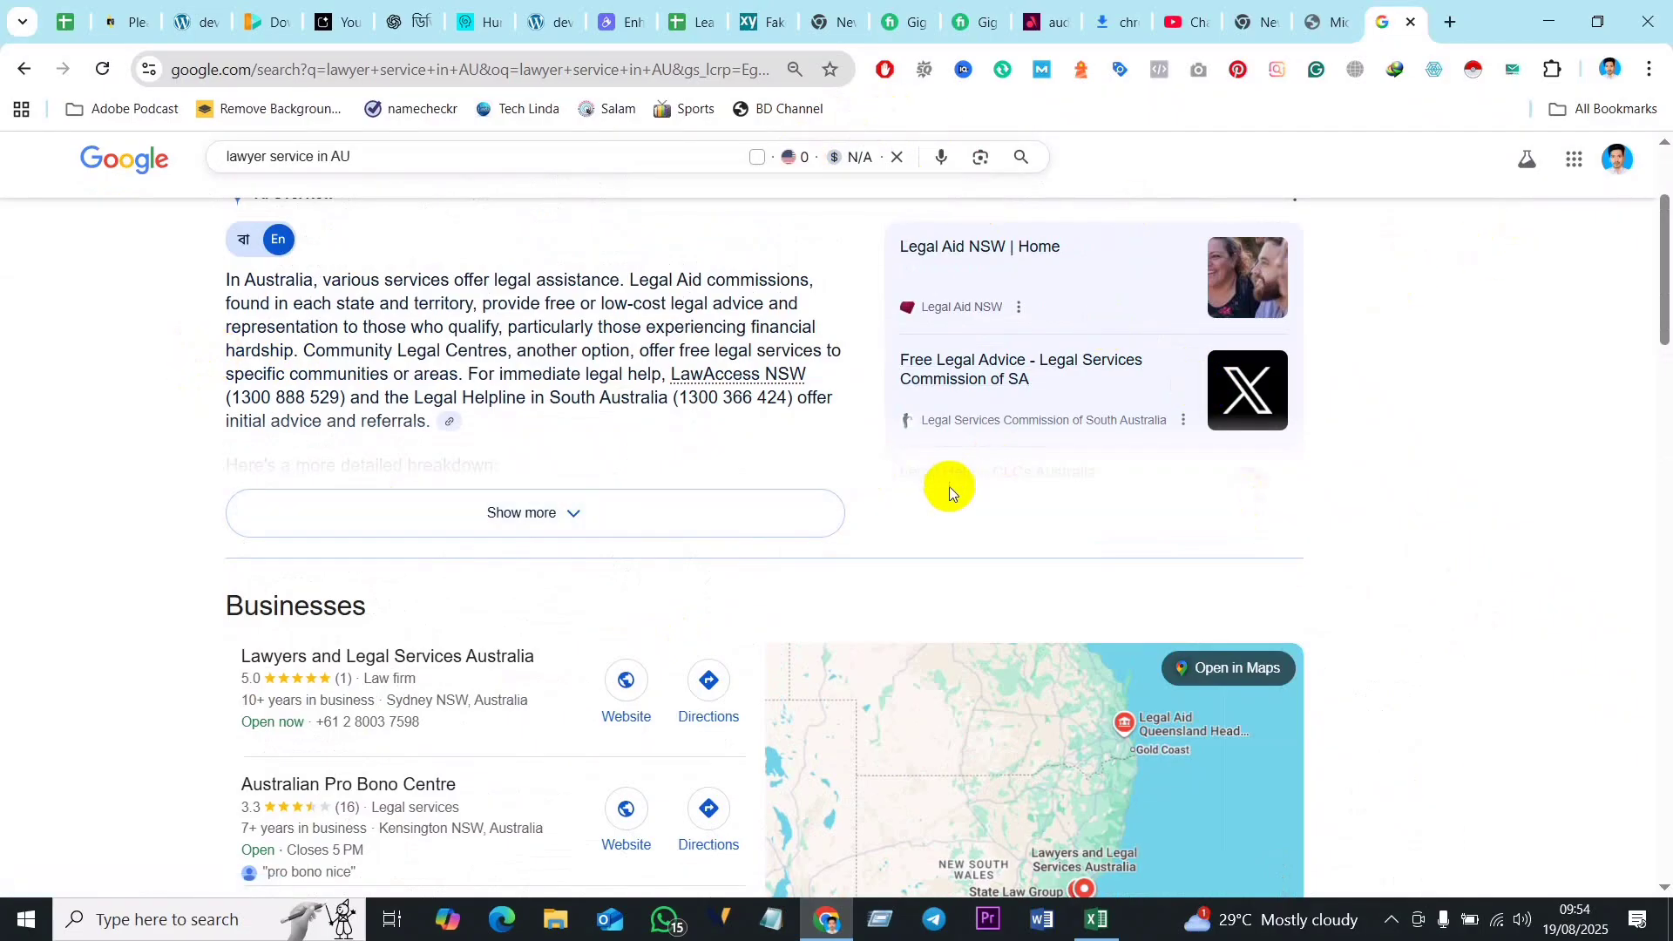
{"action": "scroll", "coordinate": [1466, 449], "scroll_direction": "up", "scroll_amount": 3}
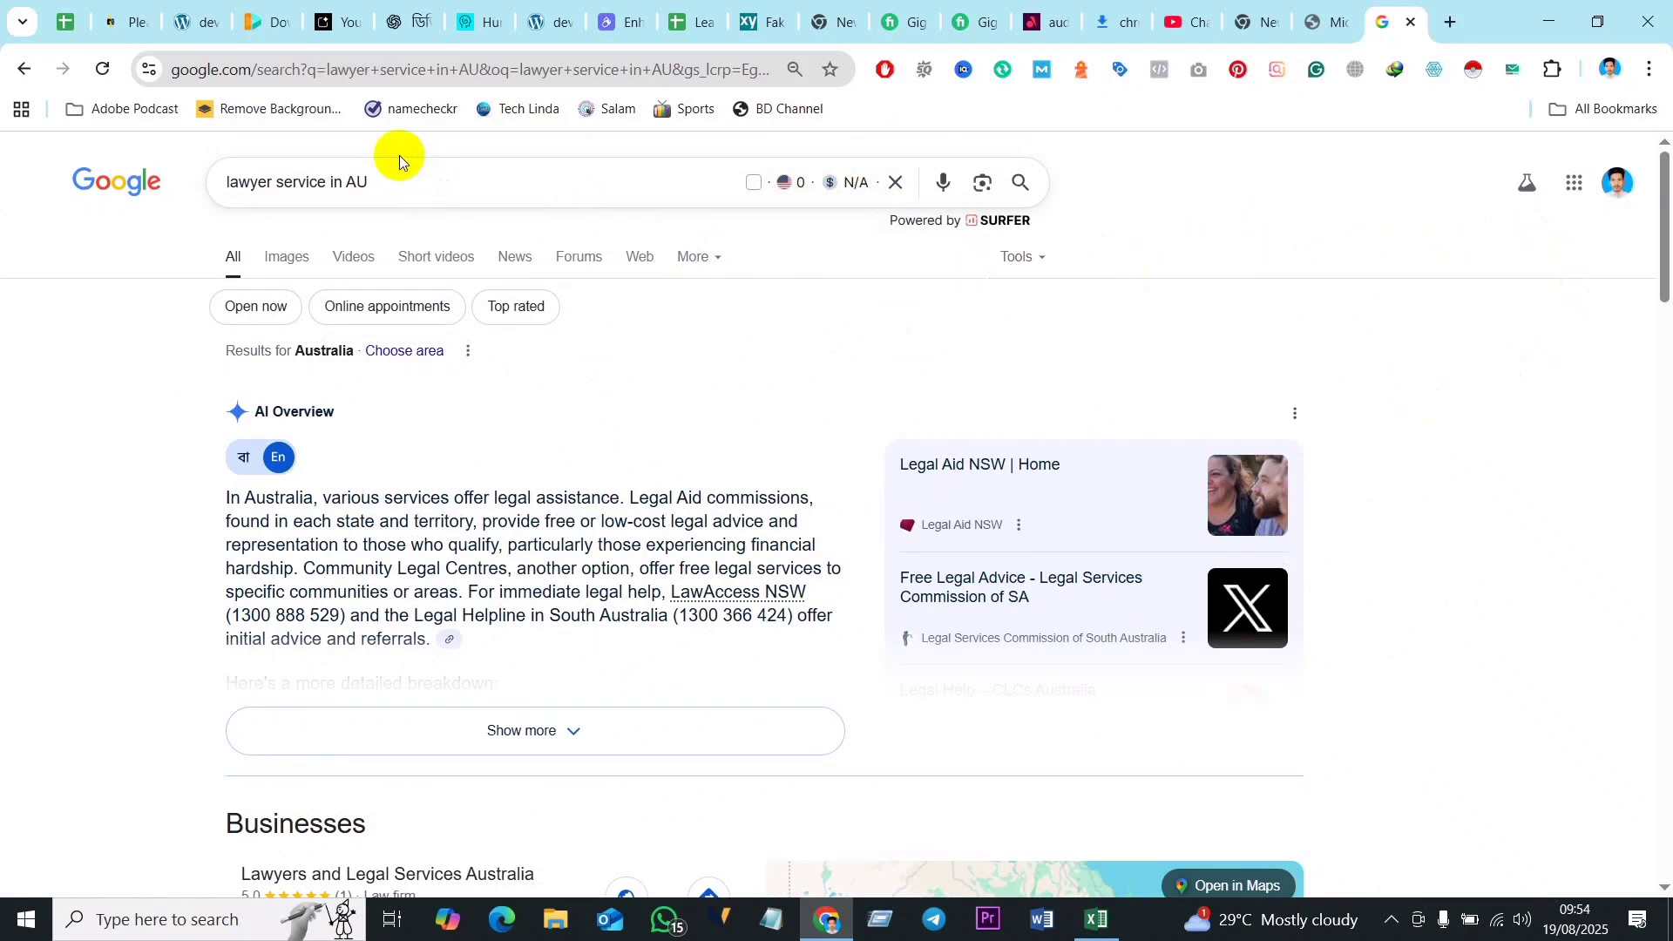
Step: Search Google for "Keyword Serfer exten" and open the Keyword Surfer page in the Chrome Web Store
{"action": "left_click_drag", "start_coordinate": [394, 199], "coordinate": [201, 212]}
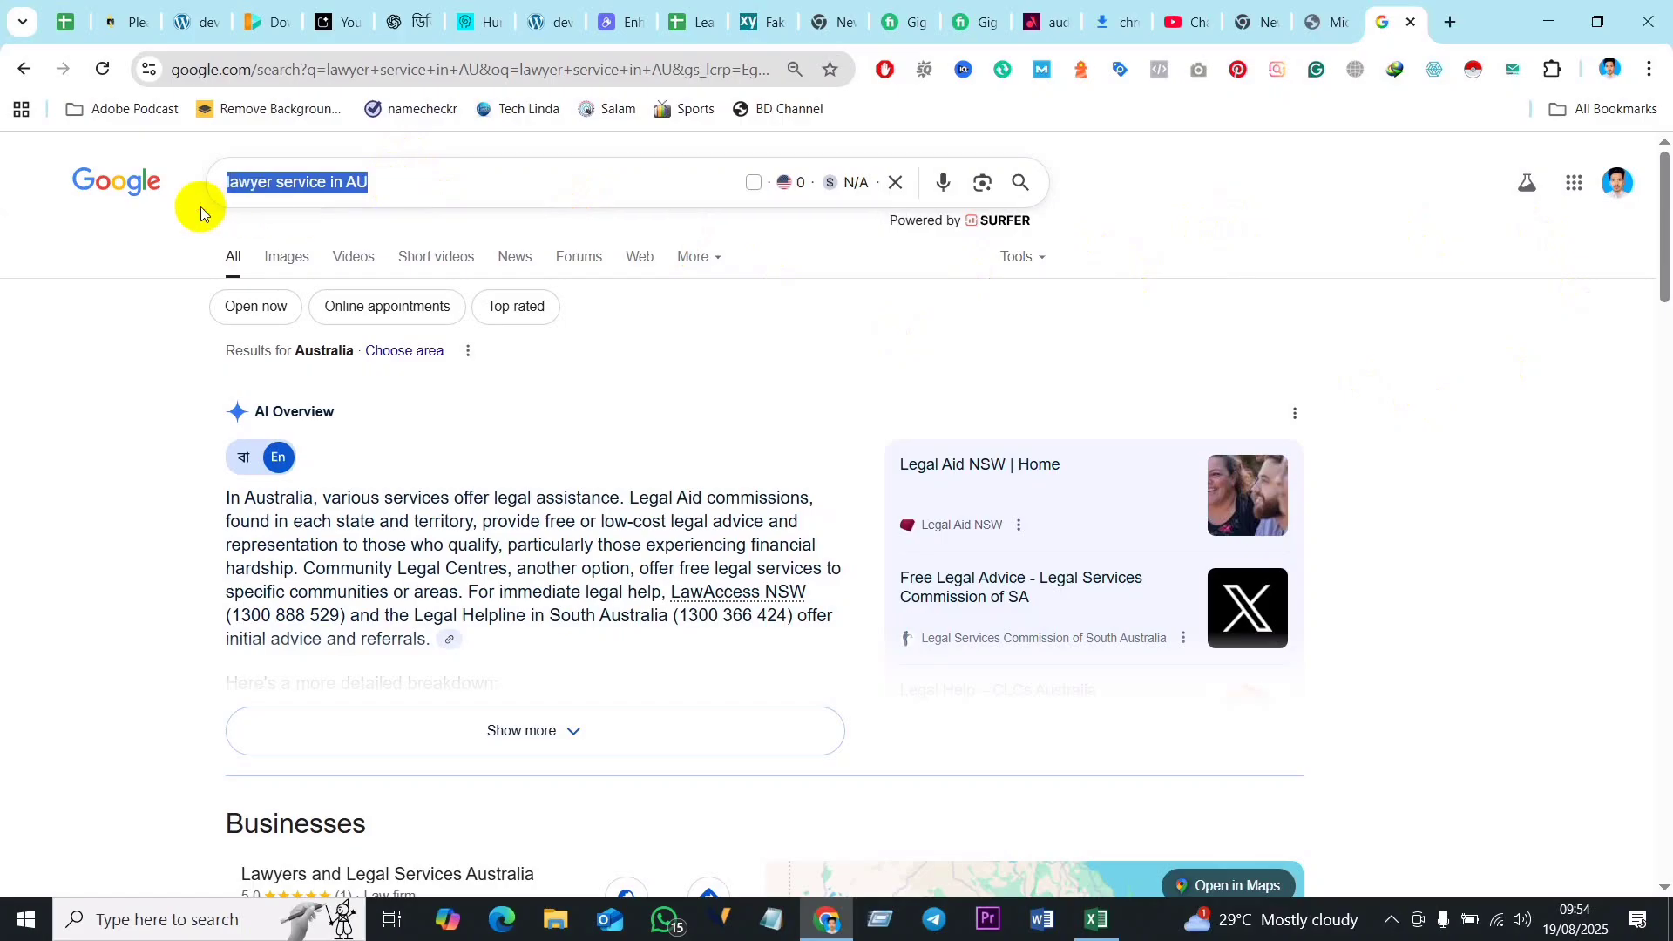
{"action": "type", "text": "Ke"}
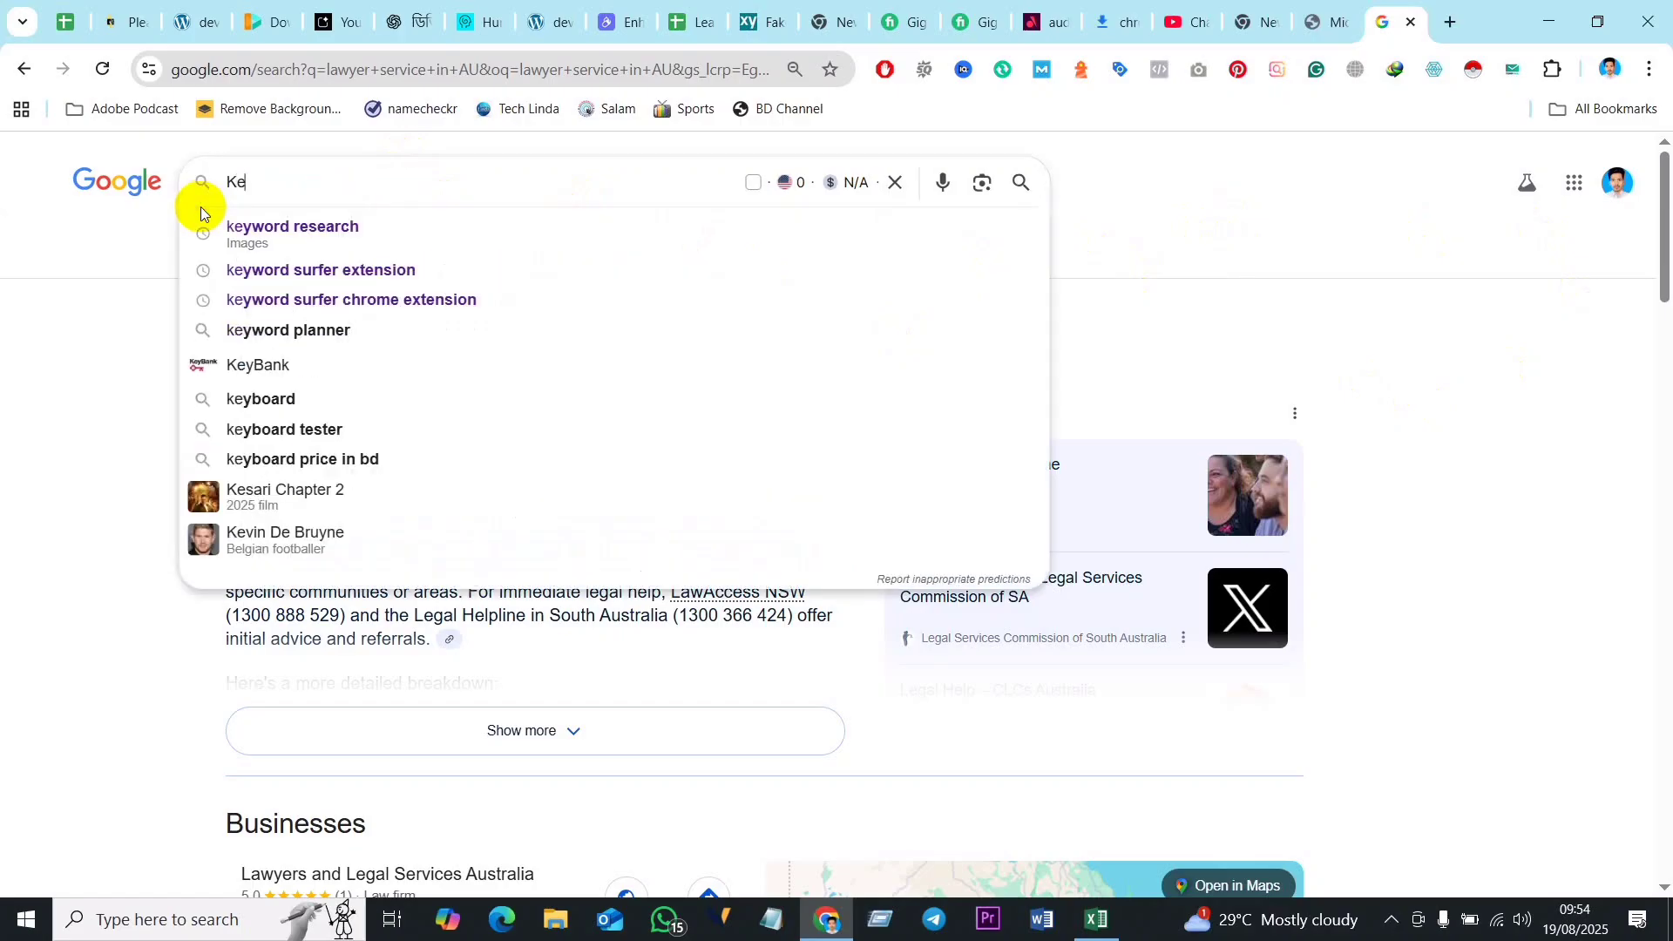
{"action": "type", "text": "yword "}
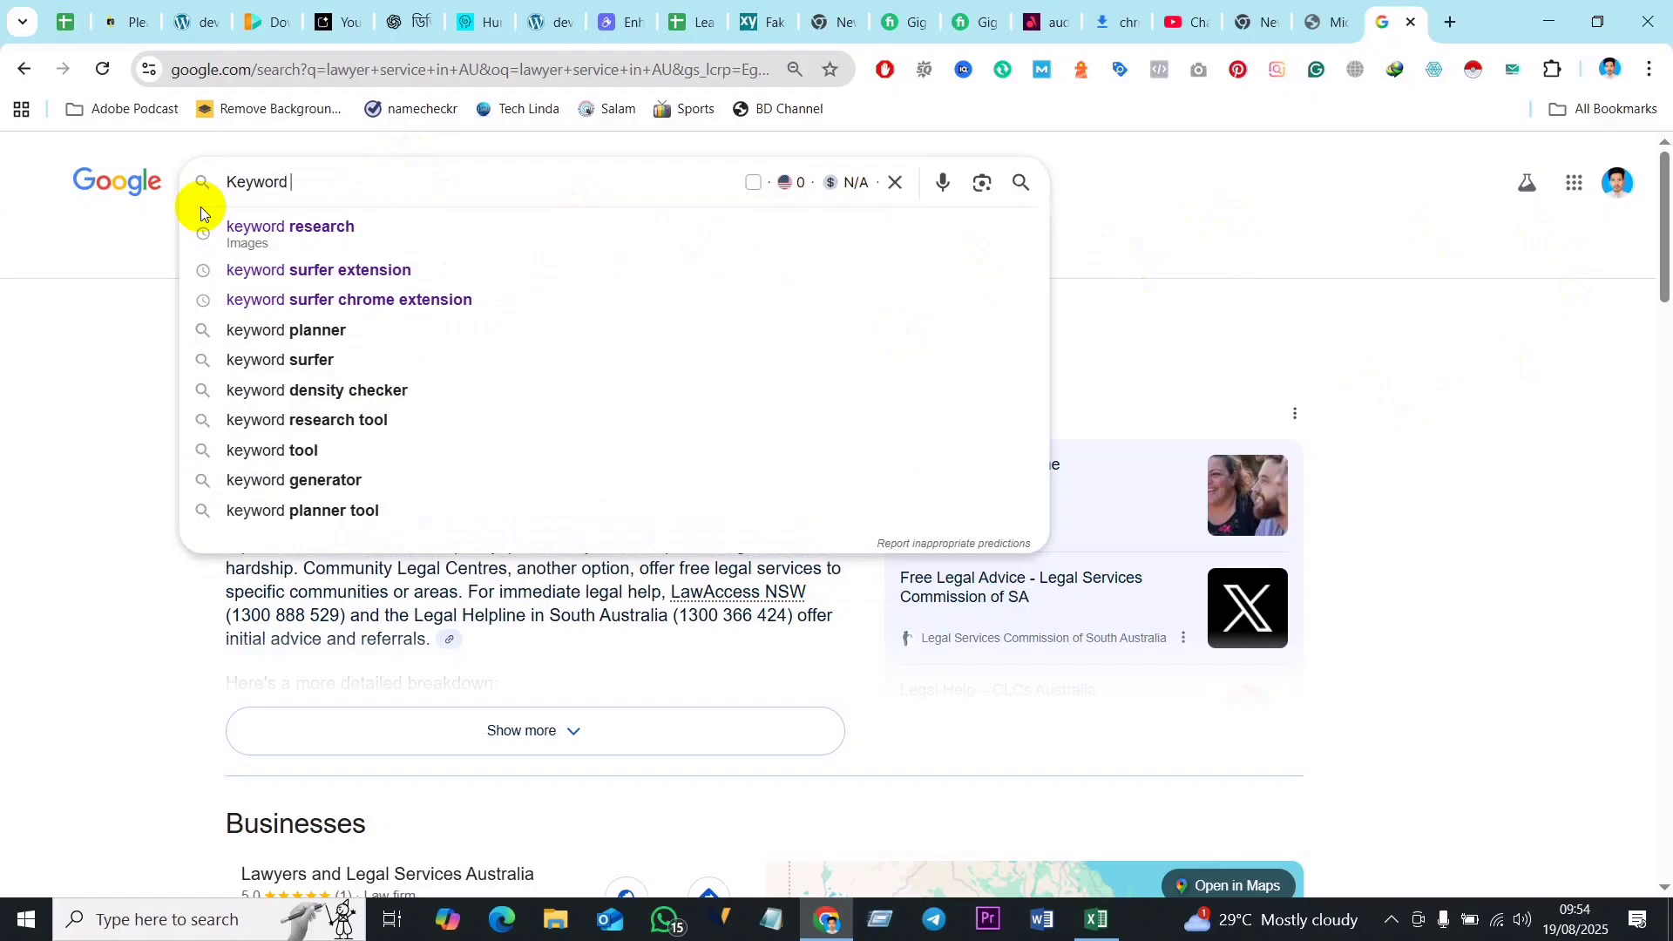
{"action": "type", "text": "Serfe"}
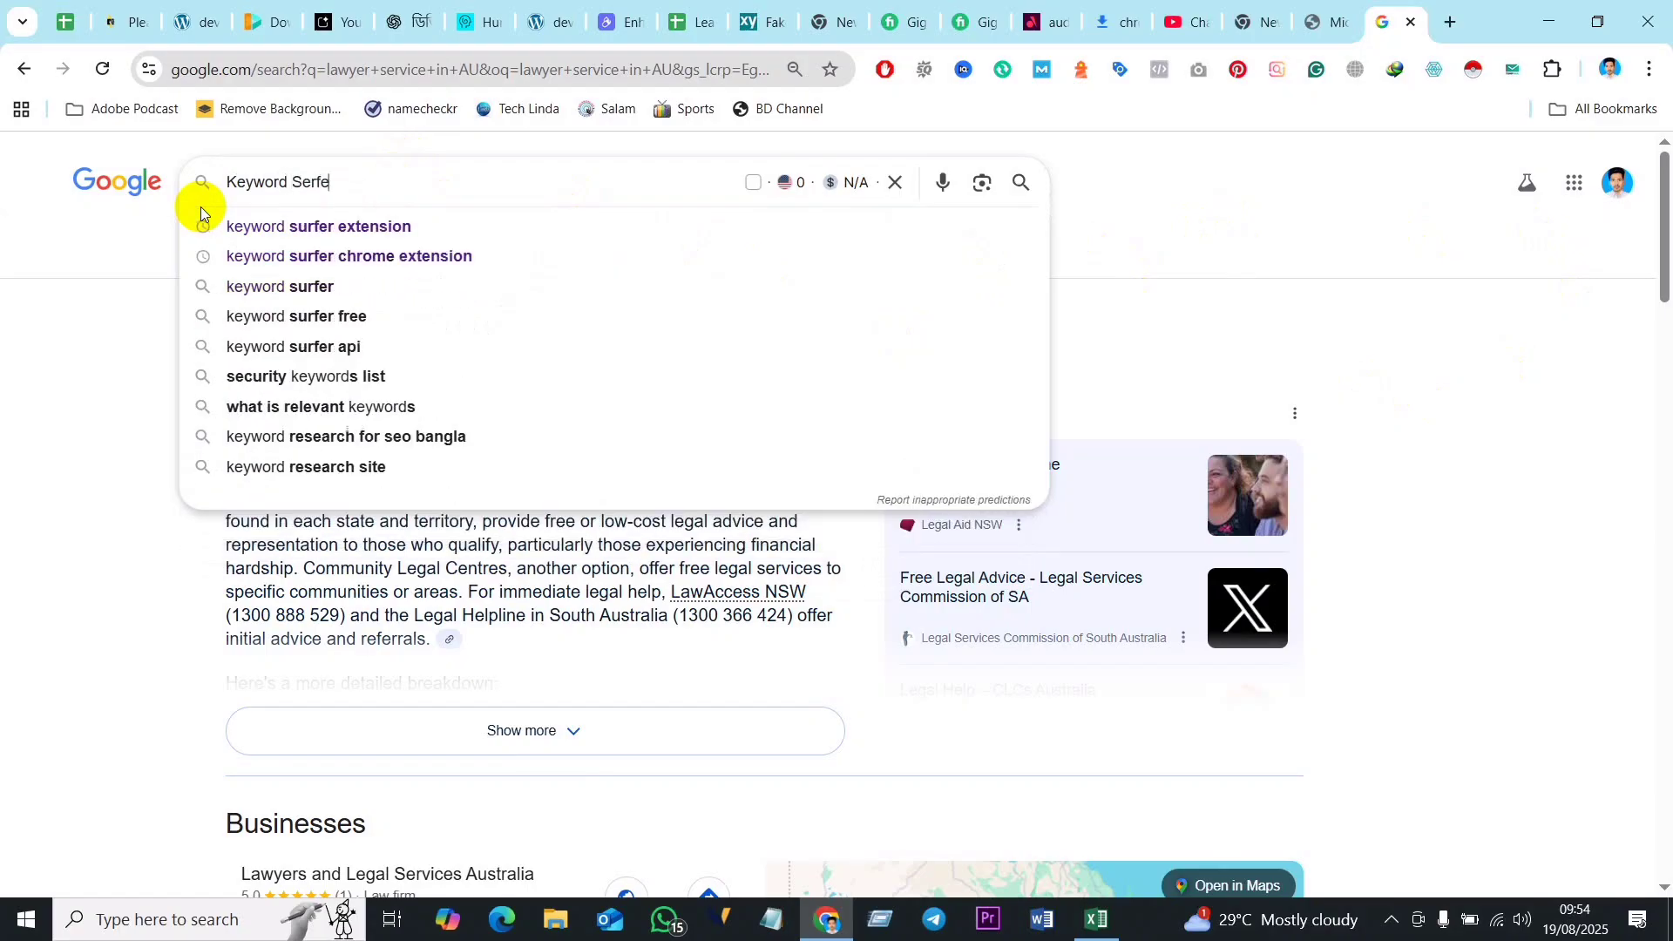
{"action": "type", "text": "r ex"}
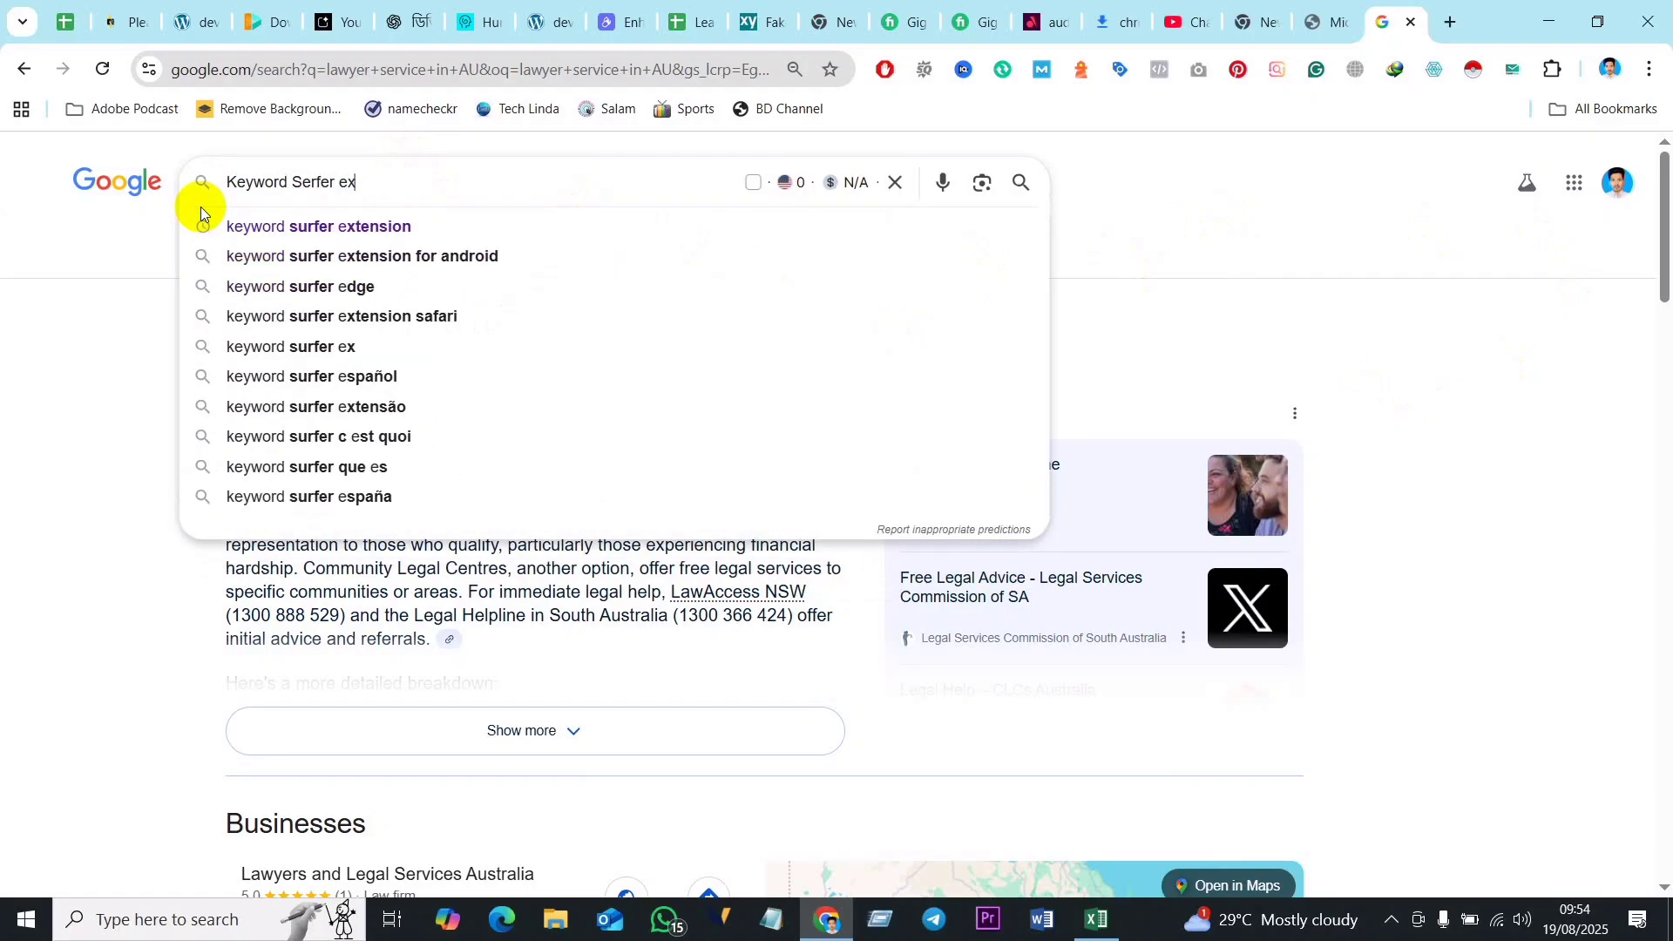
{"action": "type", "text": "ten"}
{"action": "key", "text": "Return"}
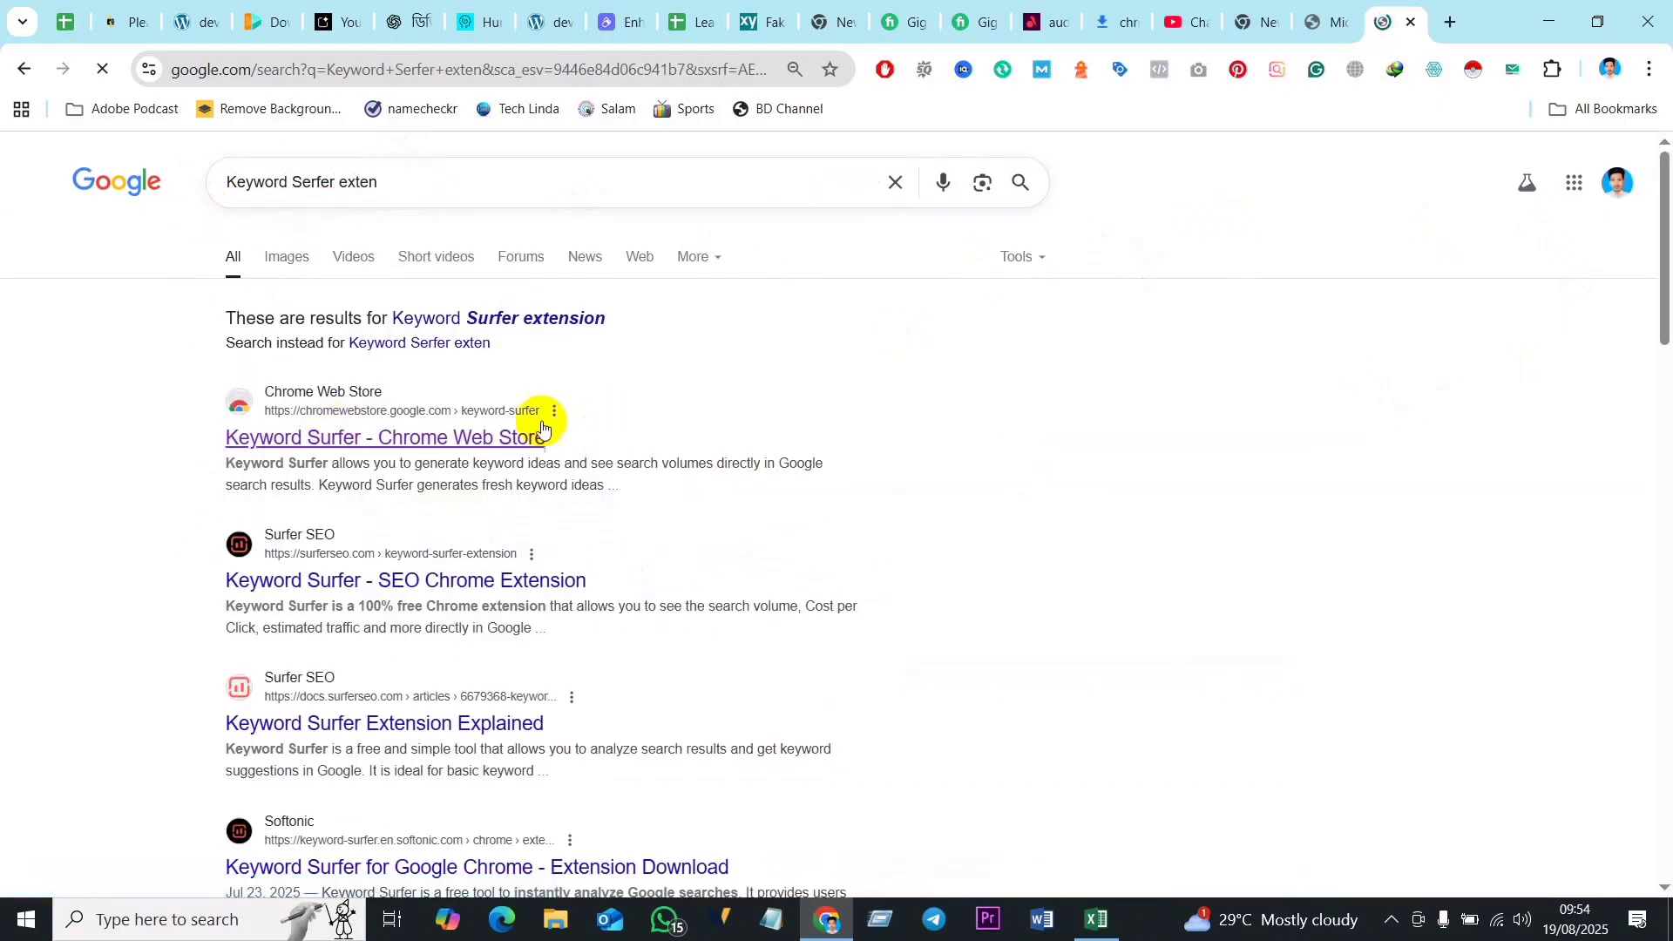
{"action": "left_click", "coordinate": [414, 445]}
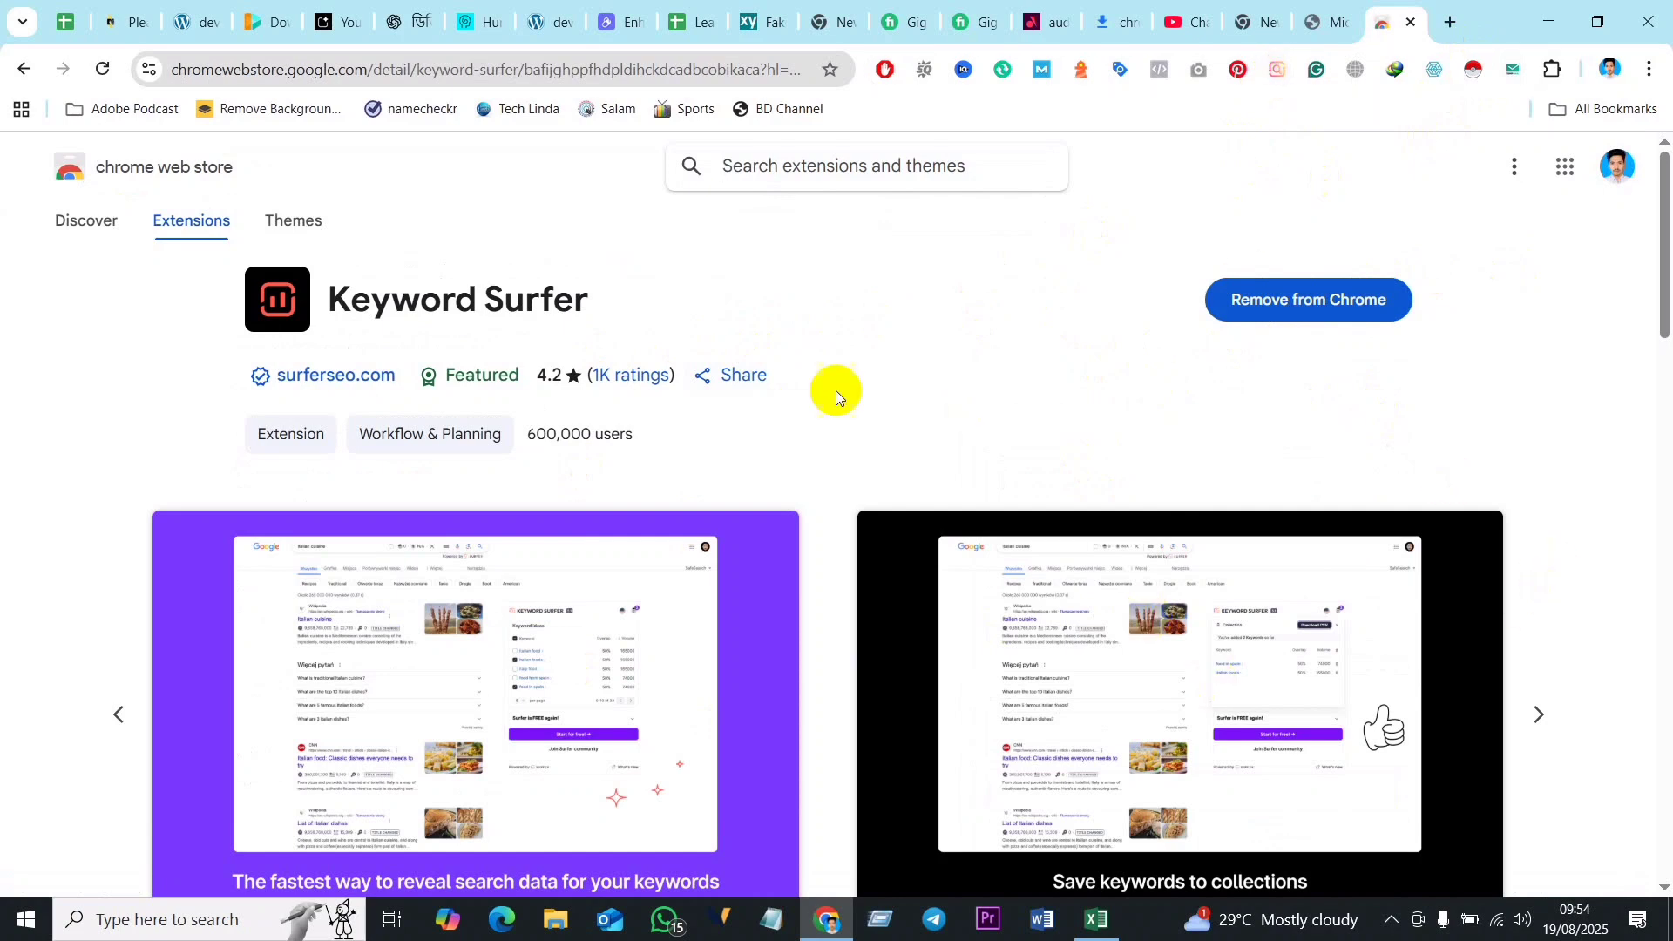
Step: Go back to the Google results for "lawyer service in AU" and look over the business listings and Keyword Surfer ideas
{"action": "left_click", "coordinate": [30, 70]}
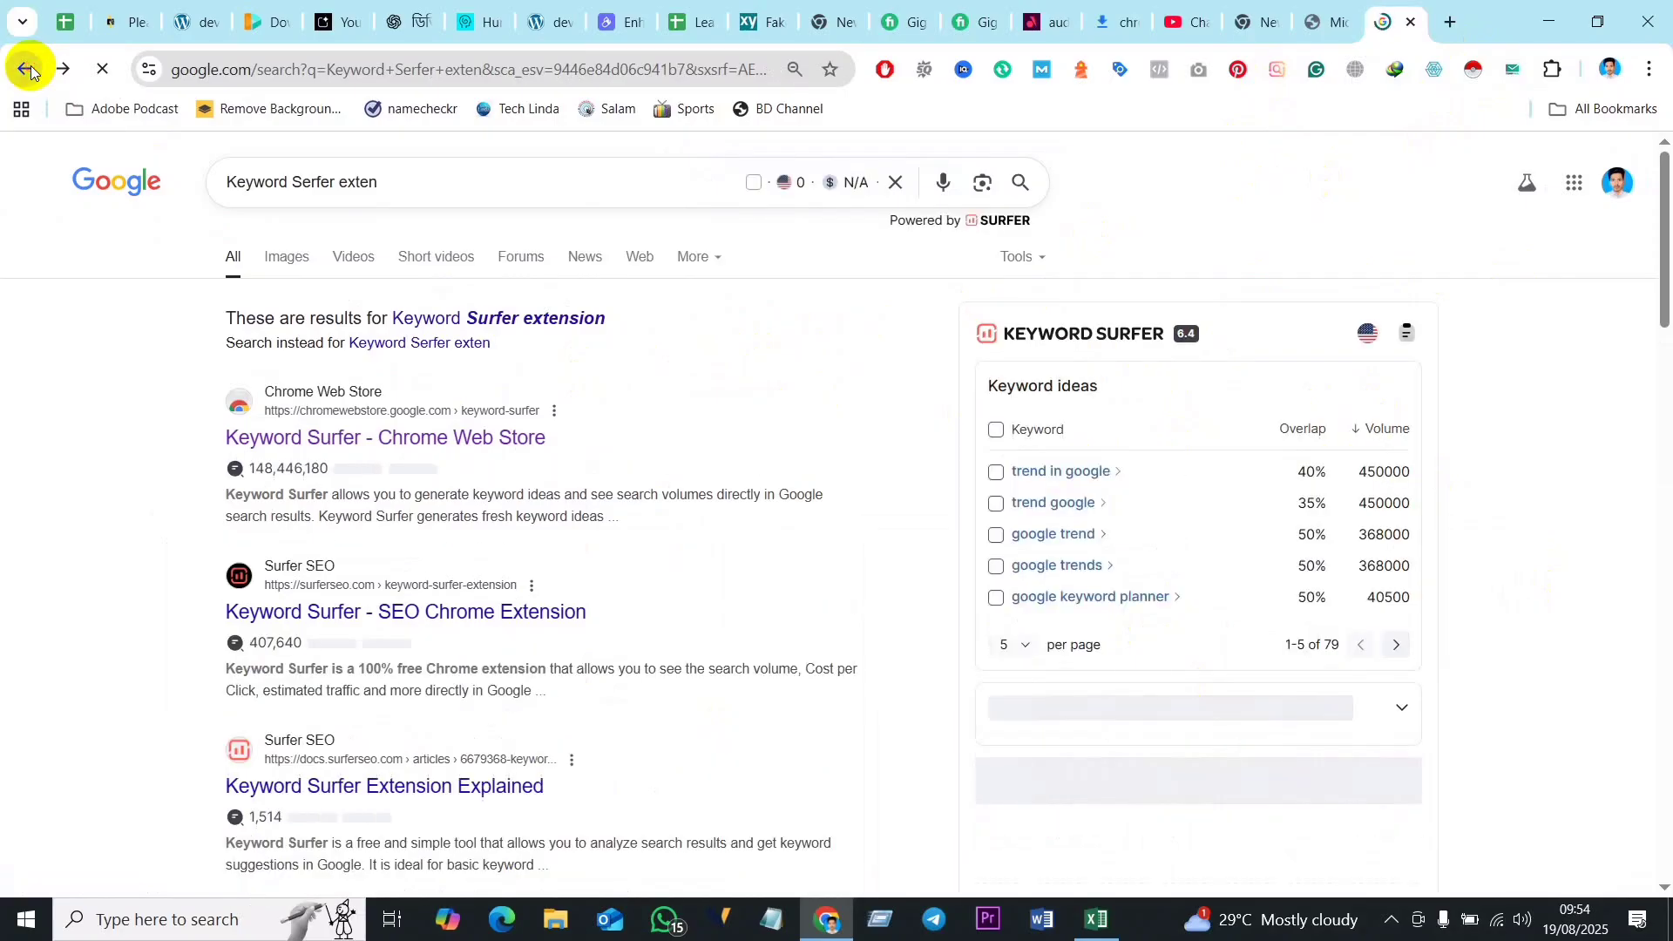
{"action": "left_click", "coordinate": [29, 70]}
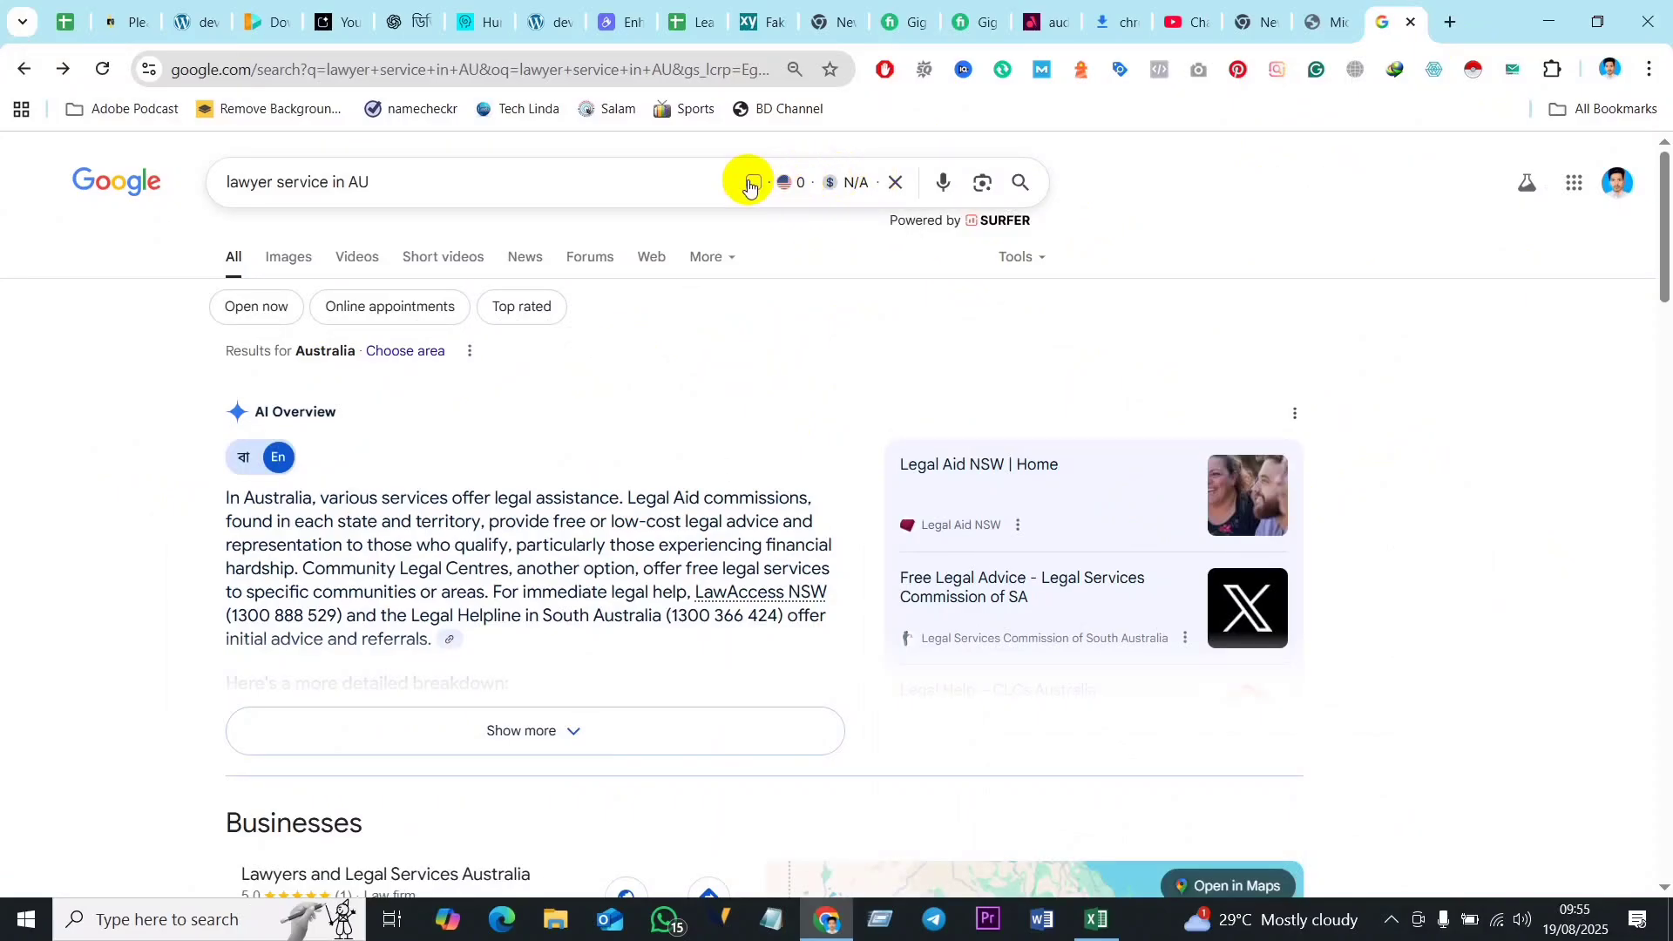
{"action": "scroll", "coordinate": [958, 366], "scroll_direction": "down", "scroll_amount": 5}
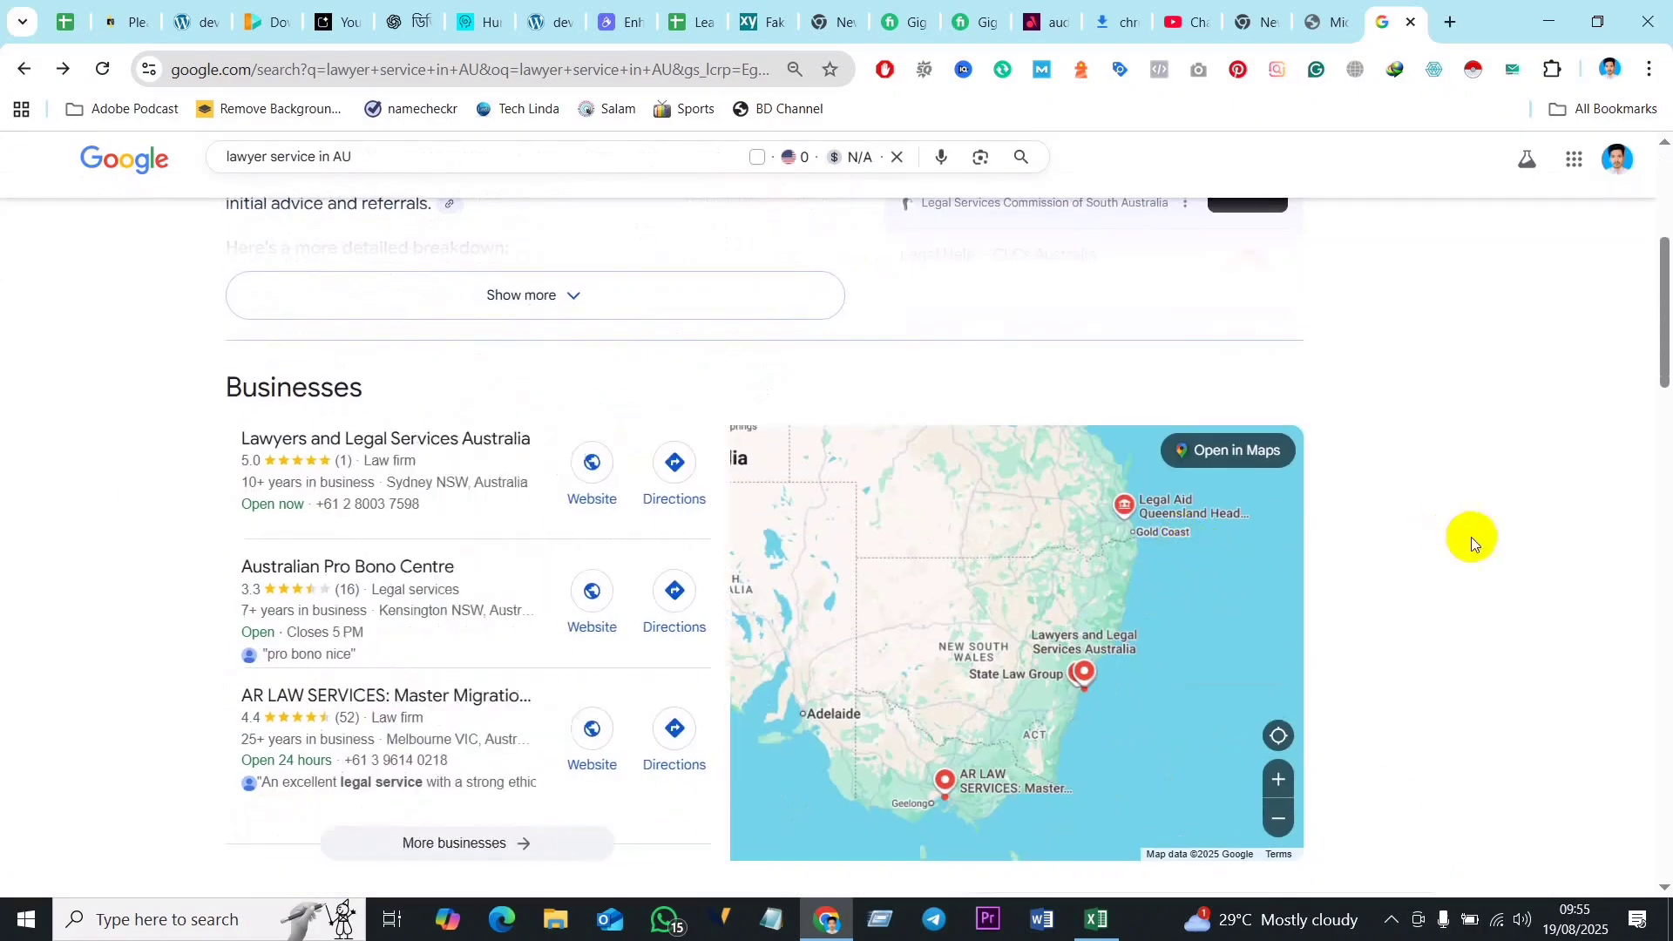
{"action": "scroll", "coordinate": [1471, 537], "scroll_direction": "down", "scroll_amount": 6}
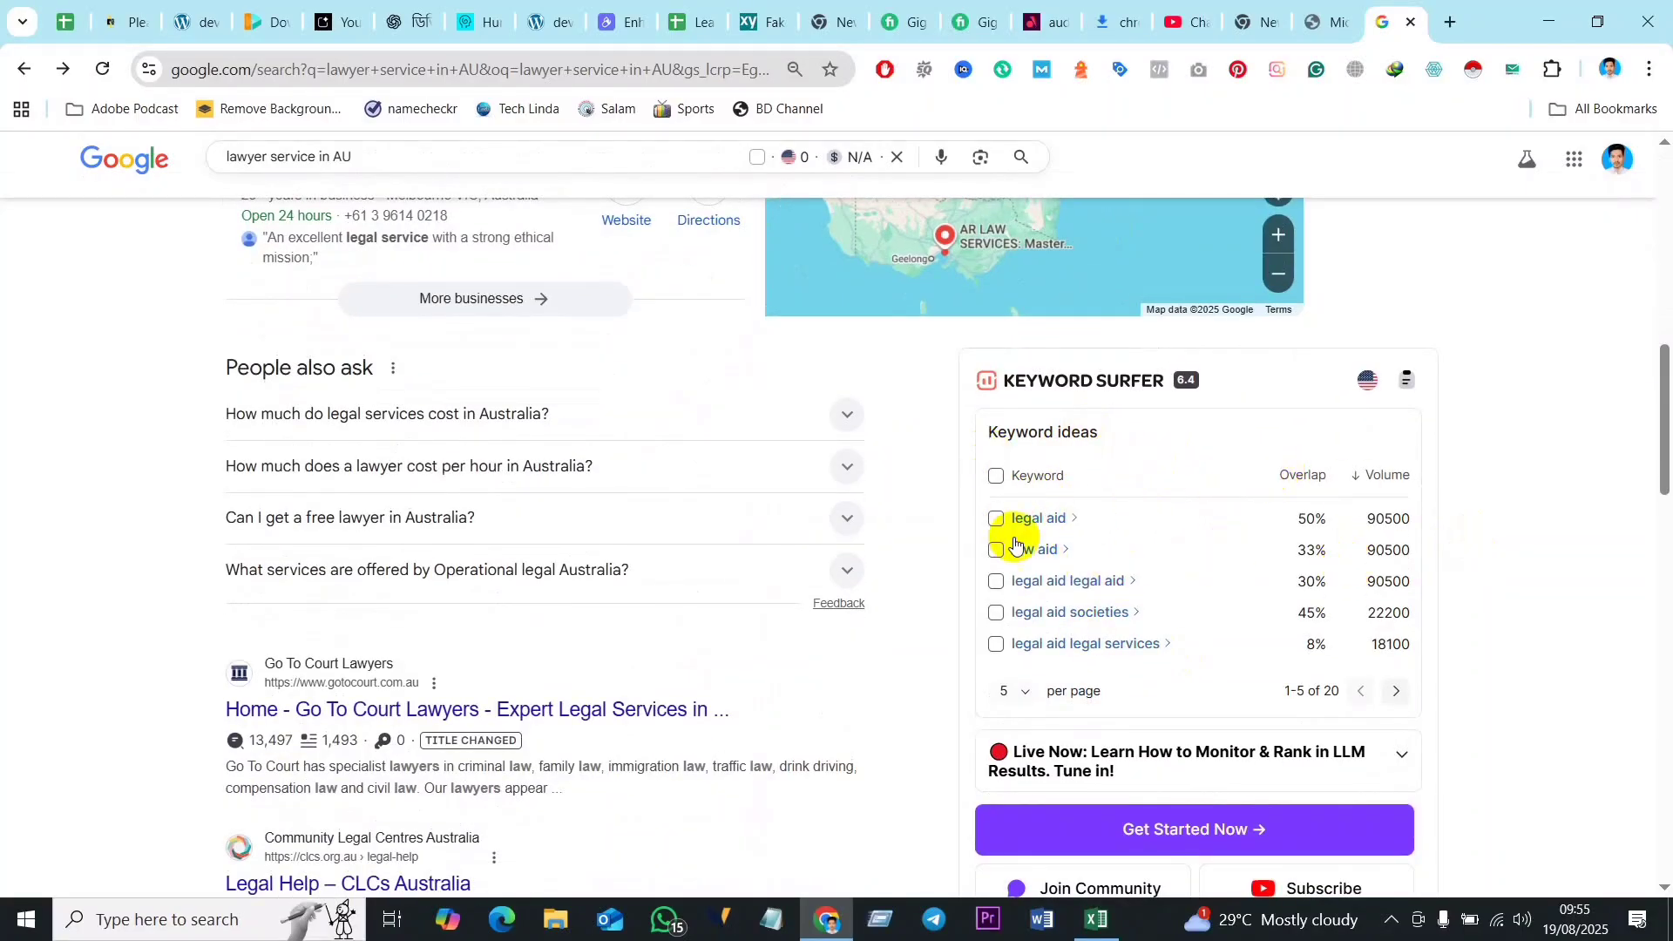
{"action": "scroll", "coordinate": [339, 537], "scroll_direction": "up", "scroll_amount": 6}
{"action": "scroll", "coordinate": [339, 538], "scroll_direction": "up", "scroll_amount": 5}
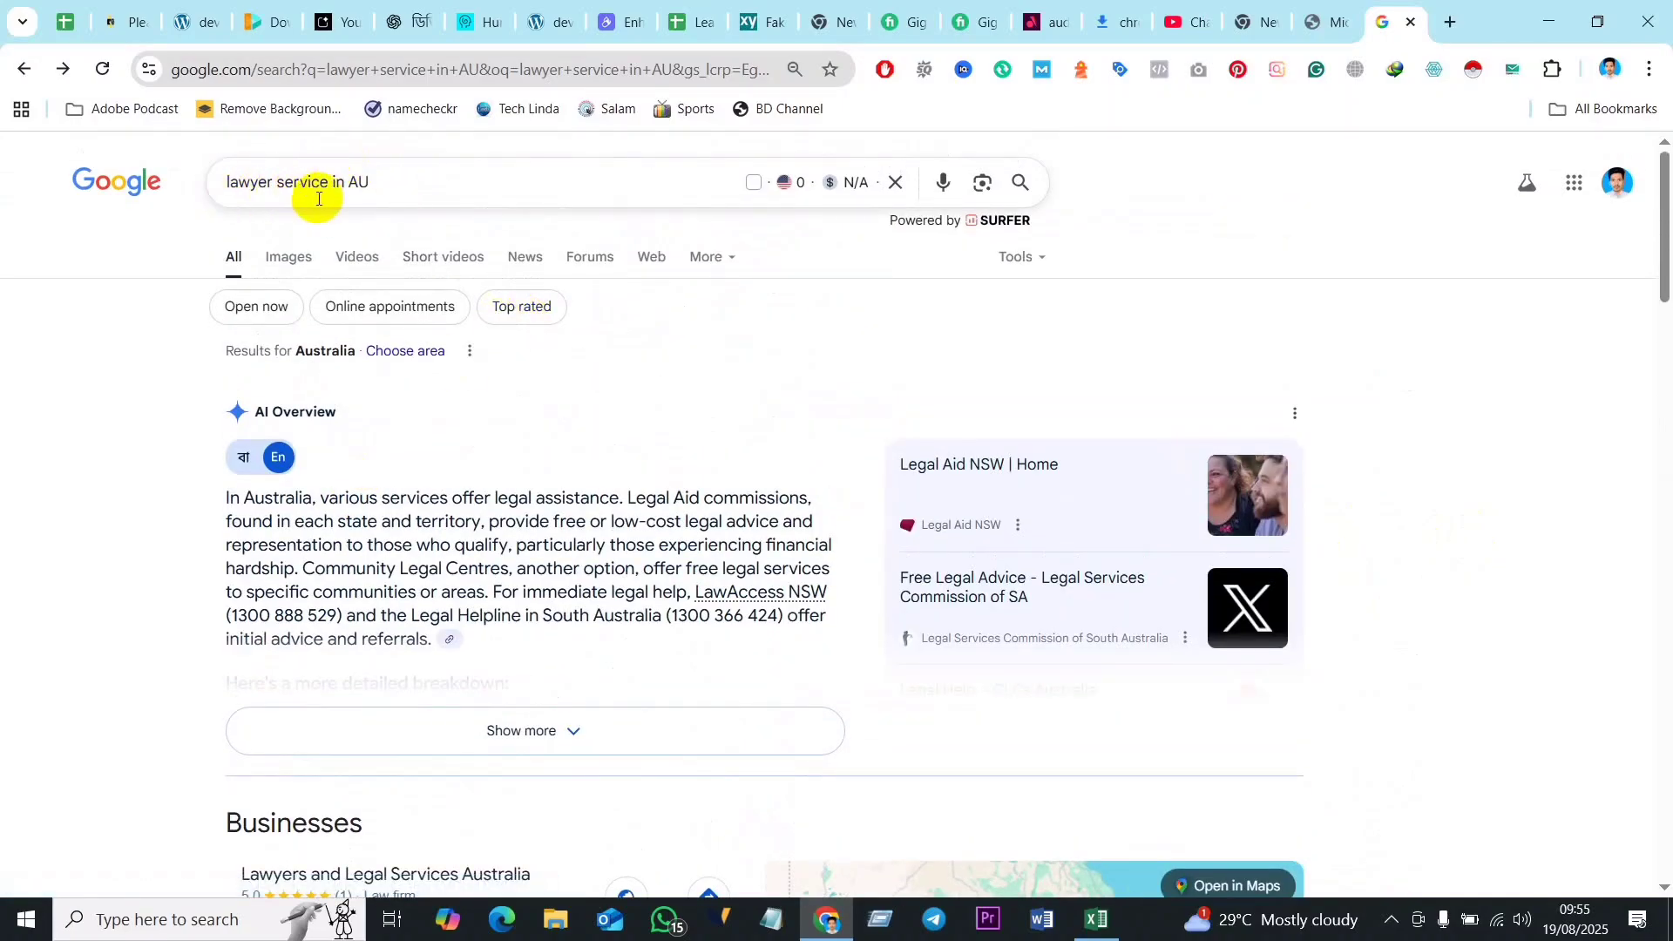
{"action": "left_click_drag", "start_coordinate": [379, 177], "coordinate": [384, 180]}
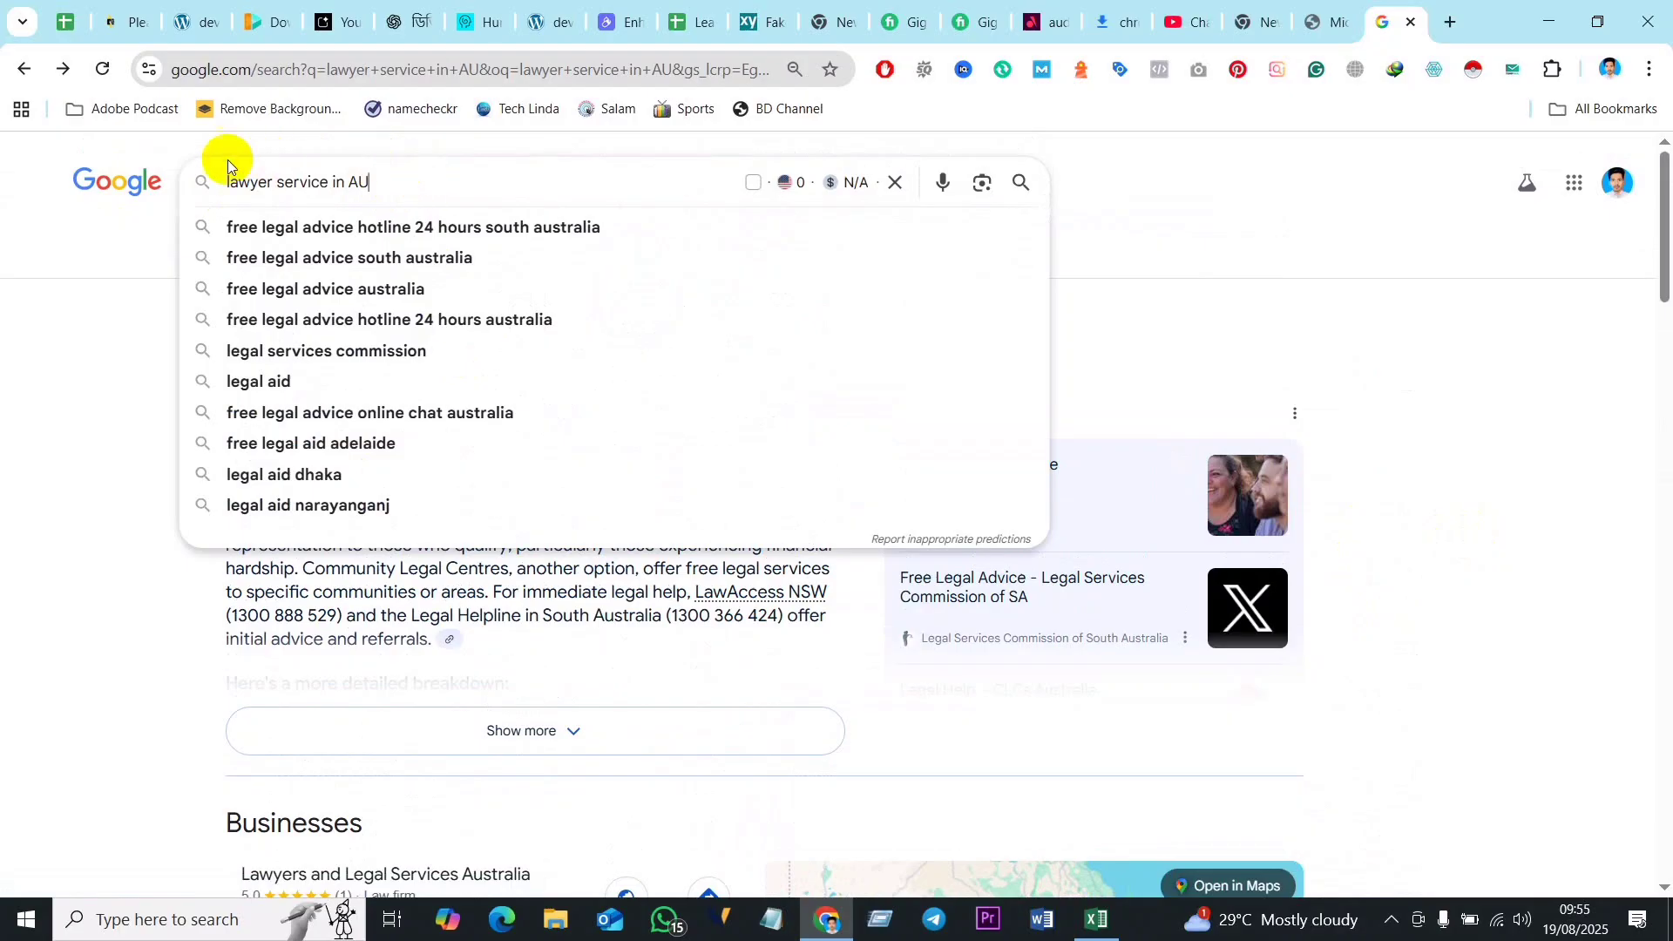
{"action": "left_click", "coordinate": [43, 322]}
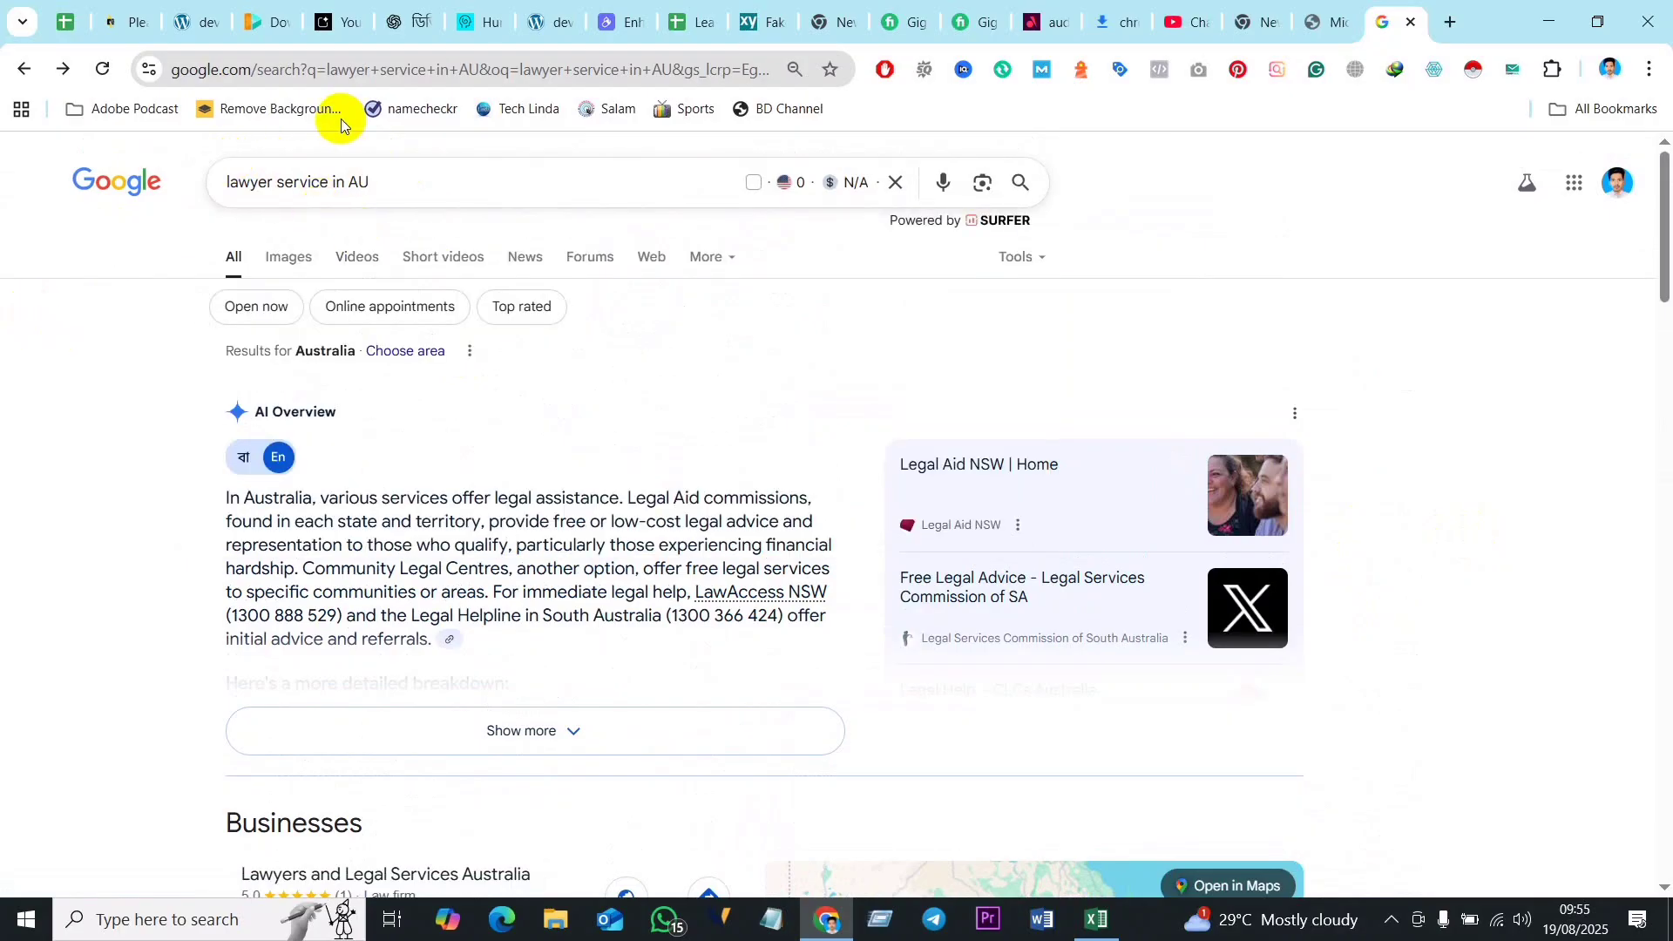
Step: Page through the Keyword Surfer keyword ideas and compare the search volumes of the suggested keywords
{"action": "scroll", "coordinate": [610, 433], "scroll_direction": "down", "scroll_amount": 6}
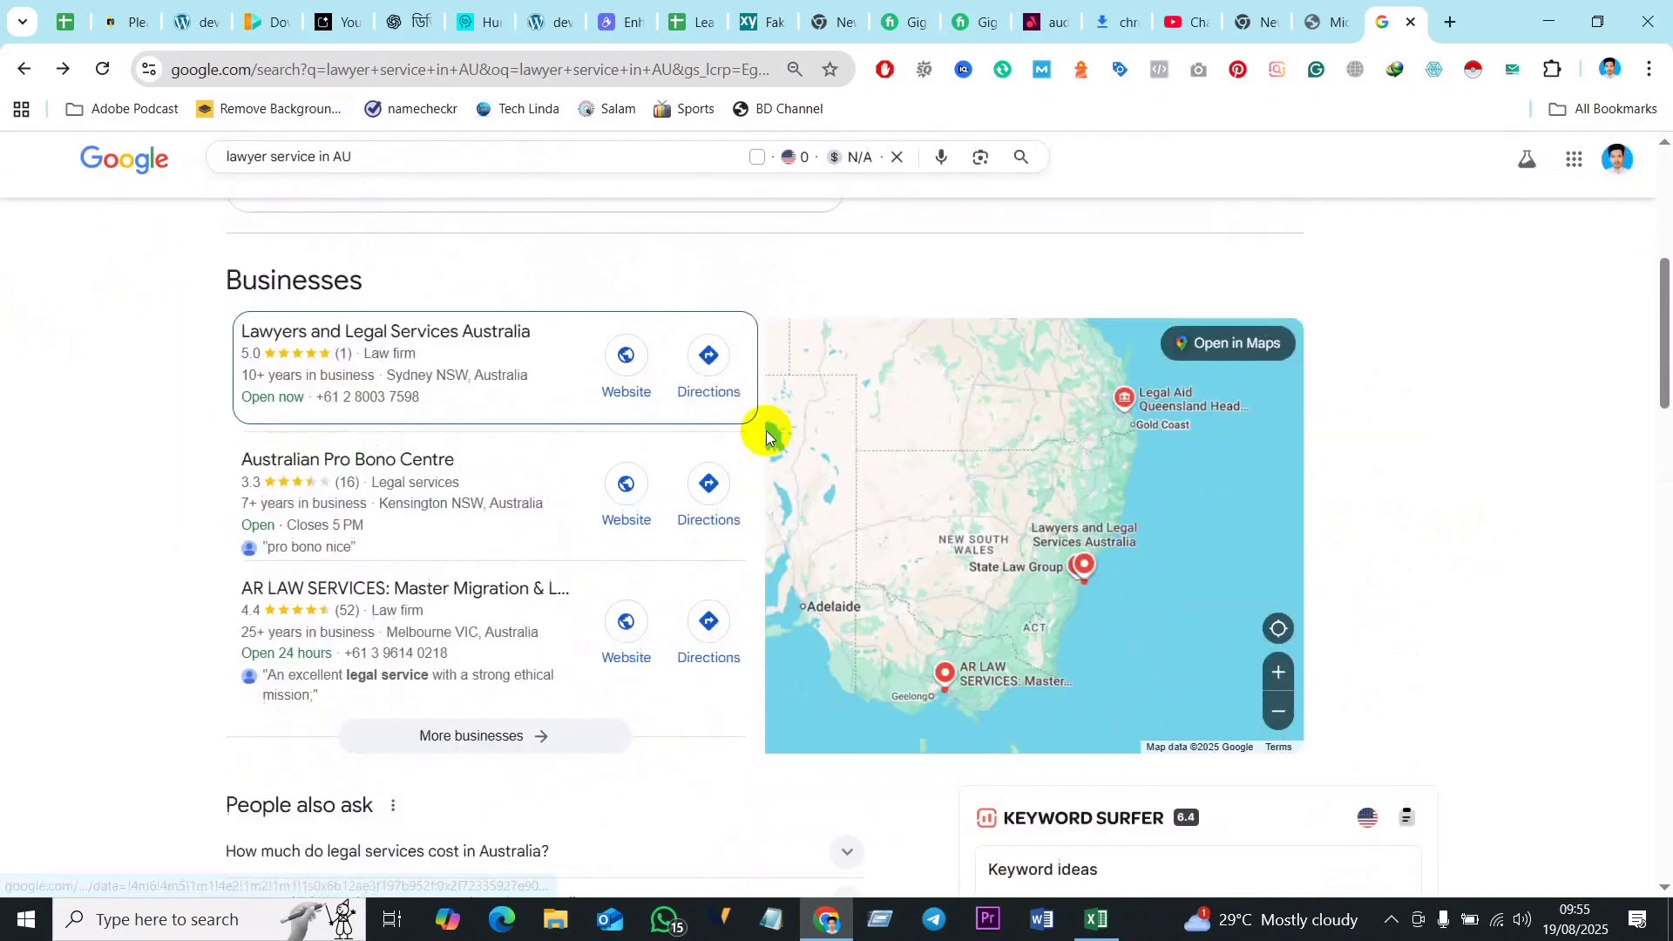
{"action": "scroll", "coordinate": [1018, 764], "scroll_direction": "down", "scroll_amount": 5}
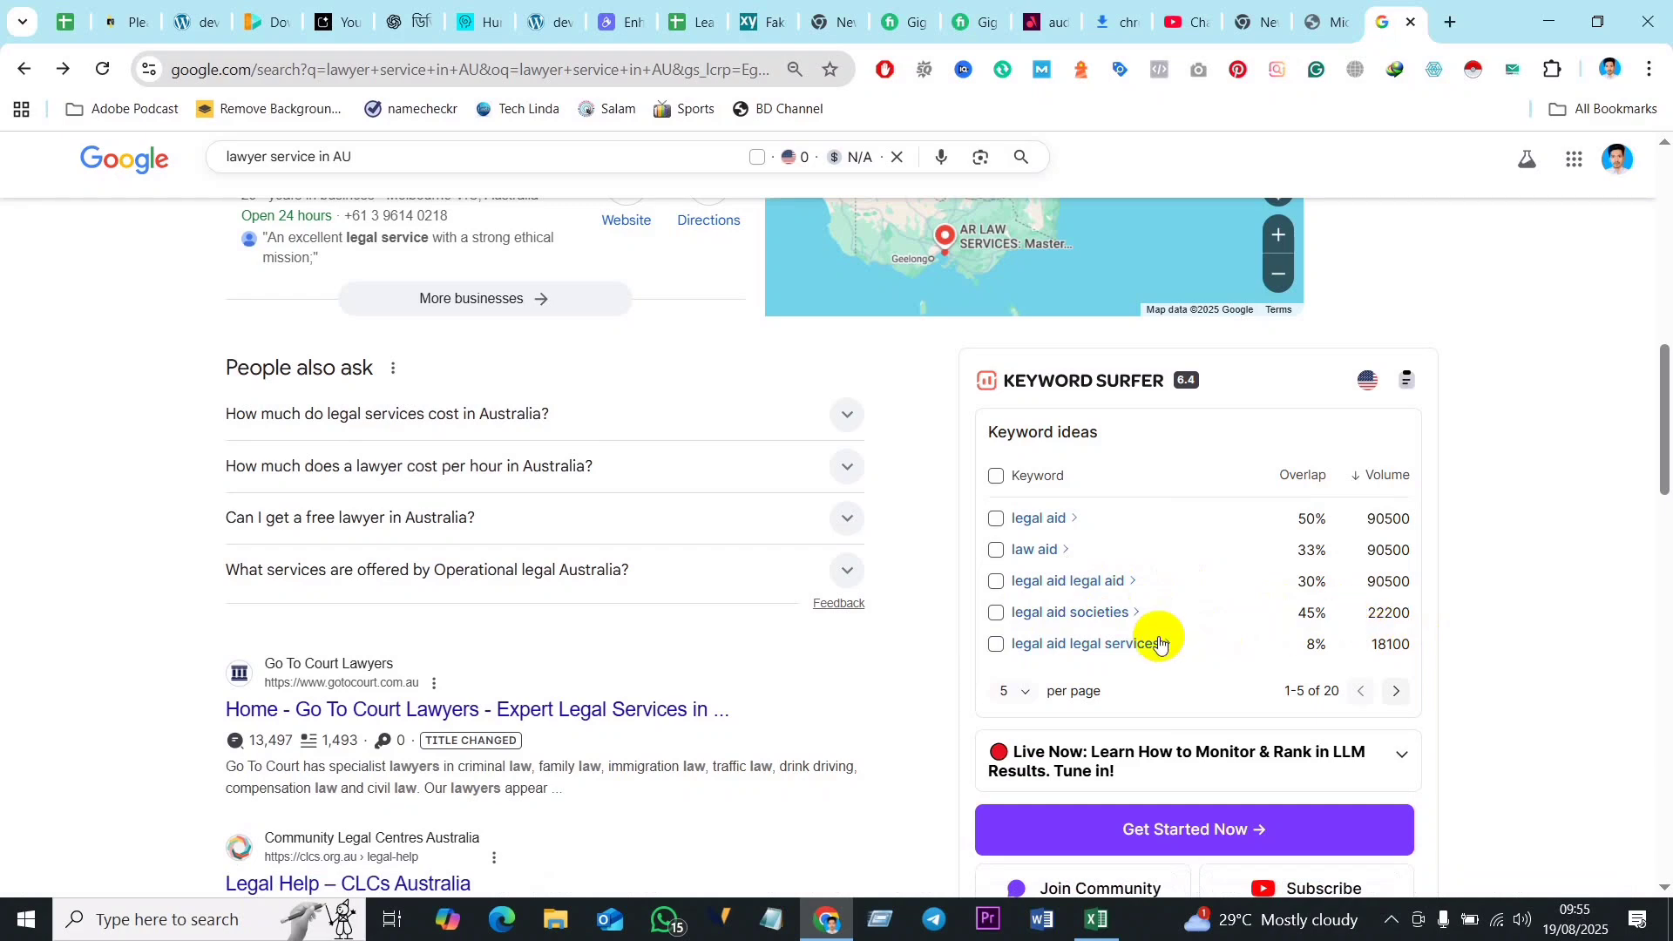
{"action": "left_click", "coordinate": [1399, 693]}
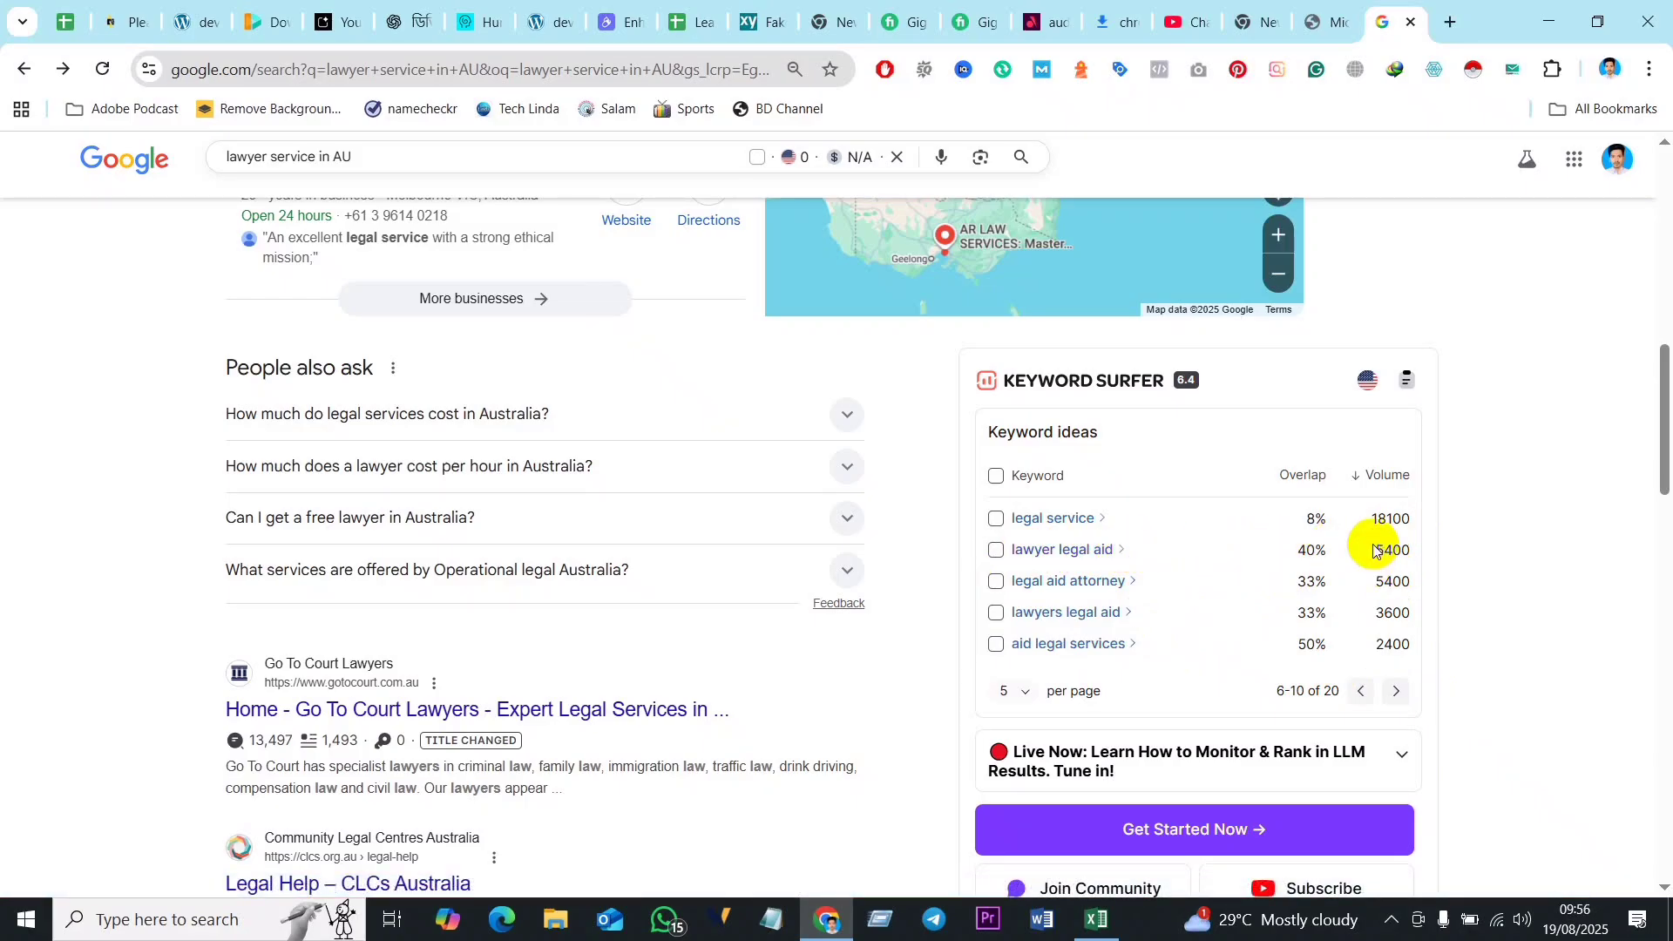
{"action": "left_click_drag", "start_coordinate": [1374, 549], "coordinate": [1409, 547]}
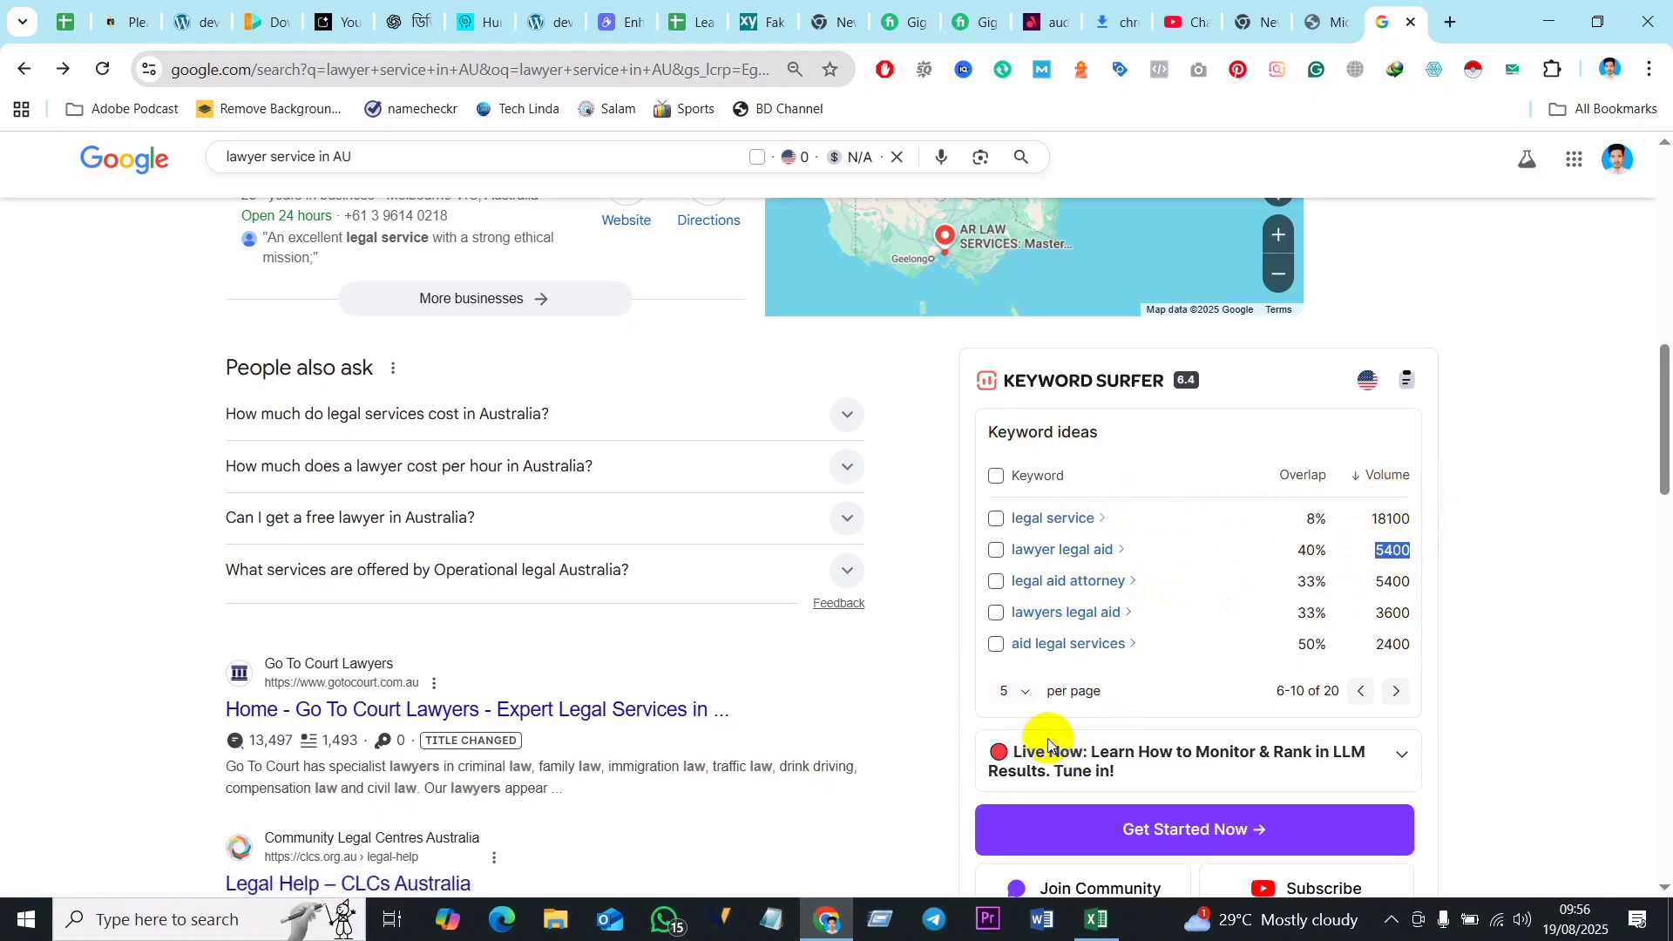
{"action": "left_click", "coordinate": [1361, 690]}
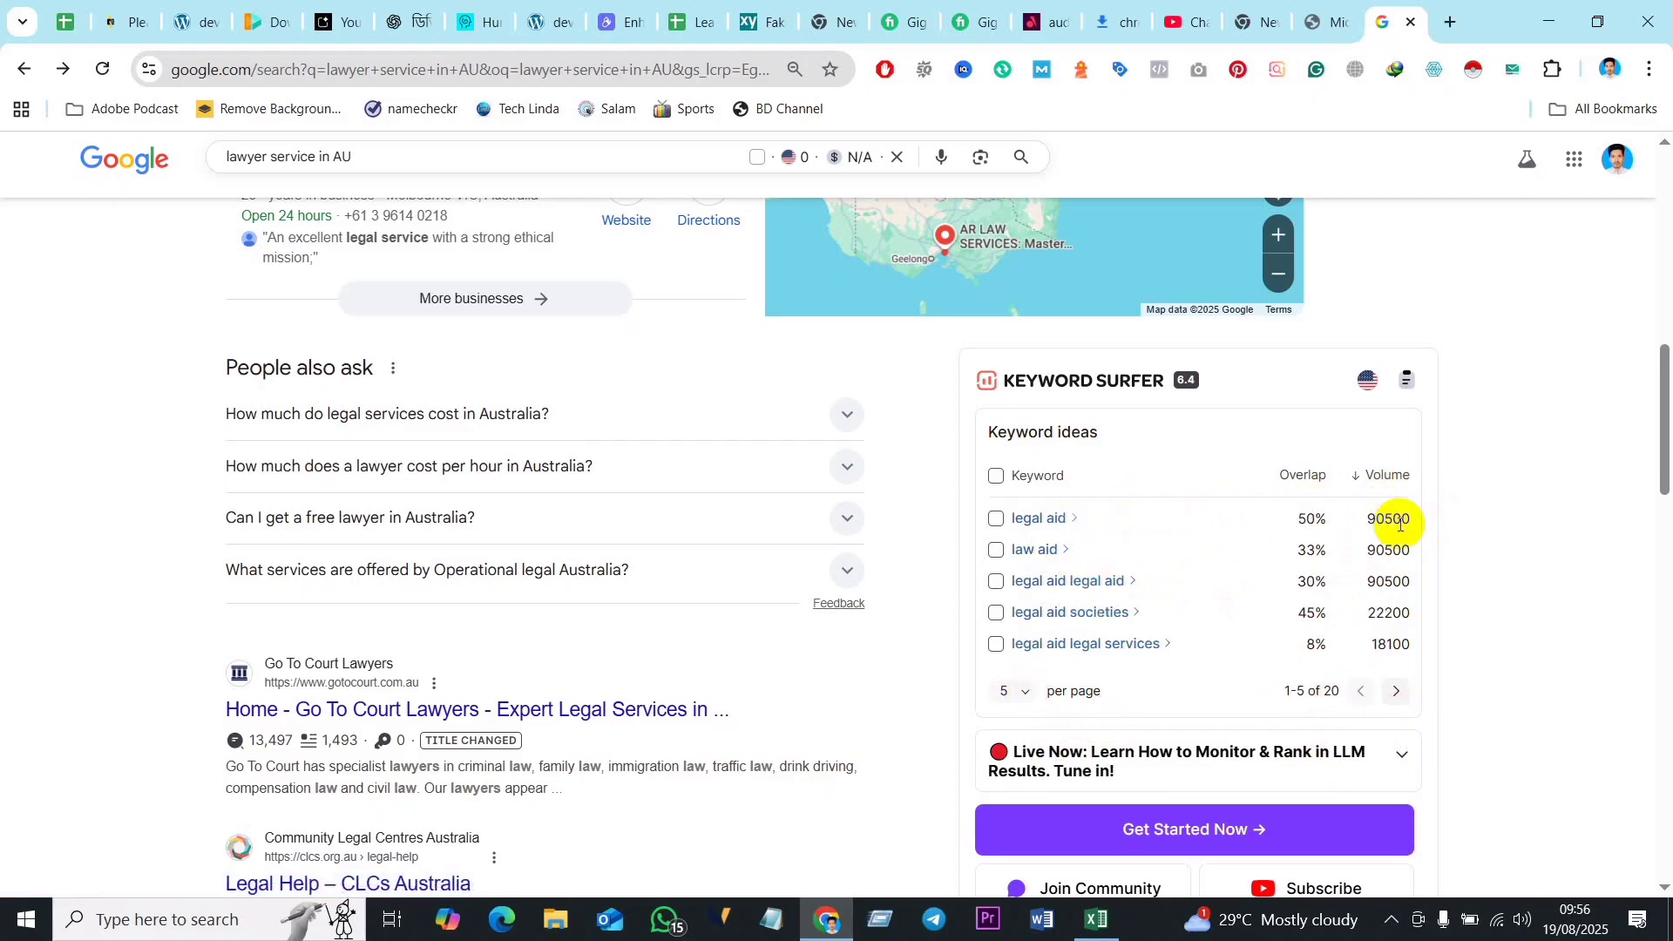
{"action": "left_click_drag", "start_coordinate": [1364, 515], "coordinate": [1404, 590]}
{"action": "left_click", "coordinate": [1404, 590]}
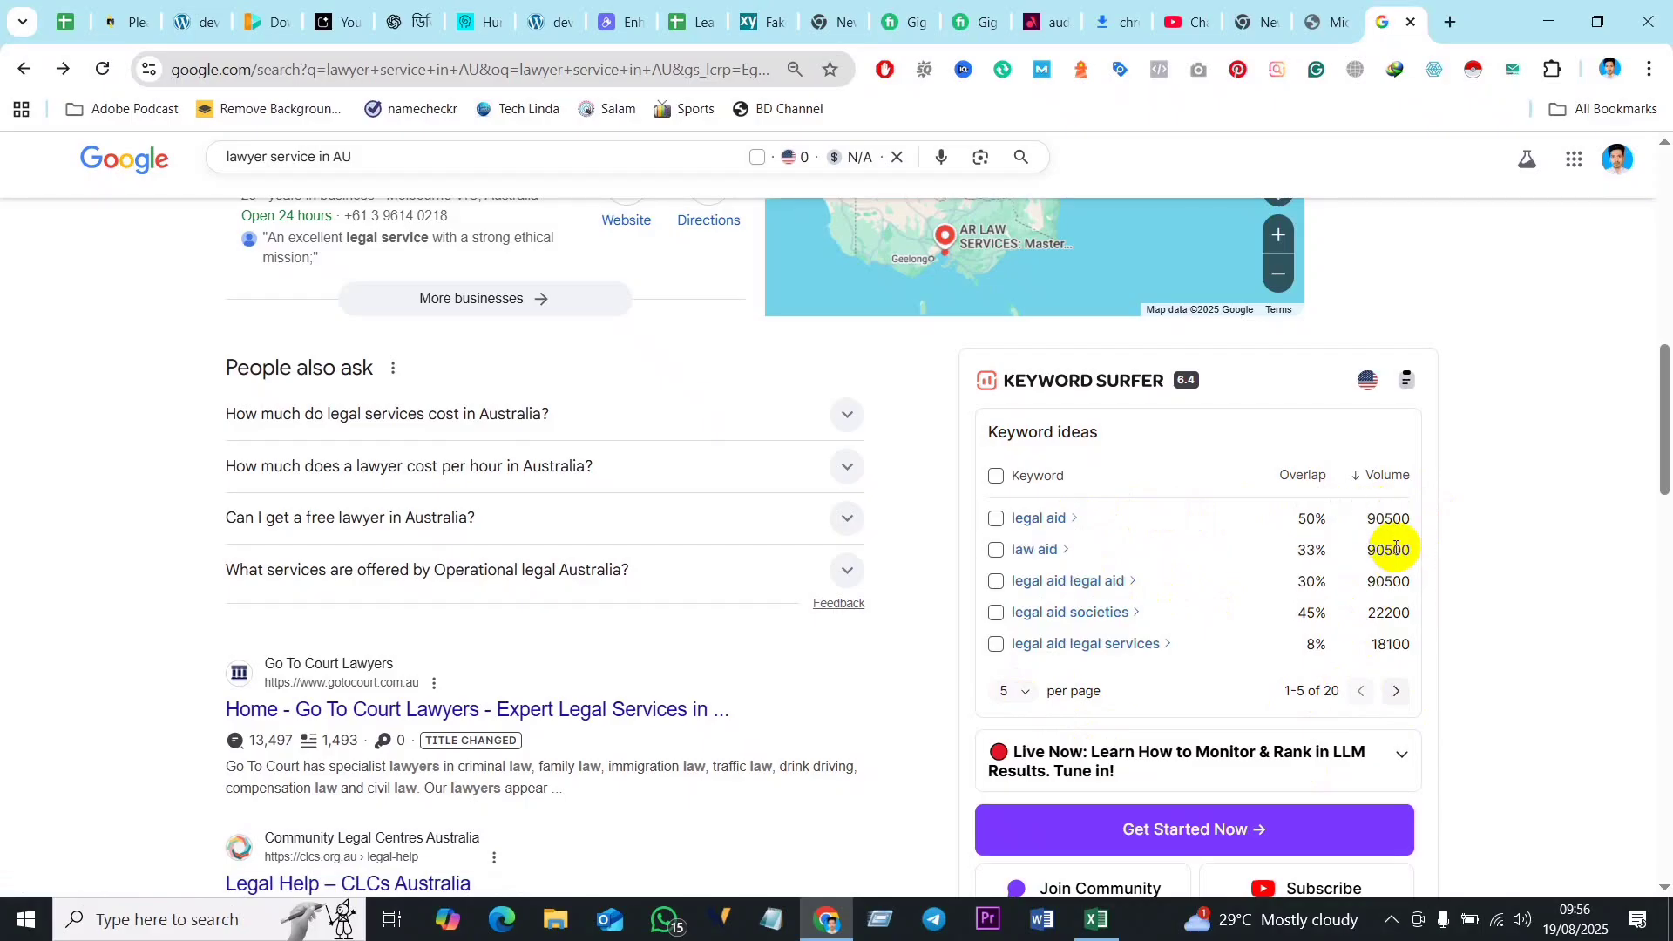
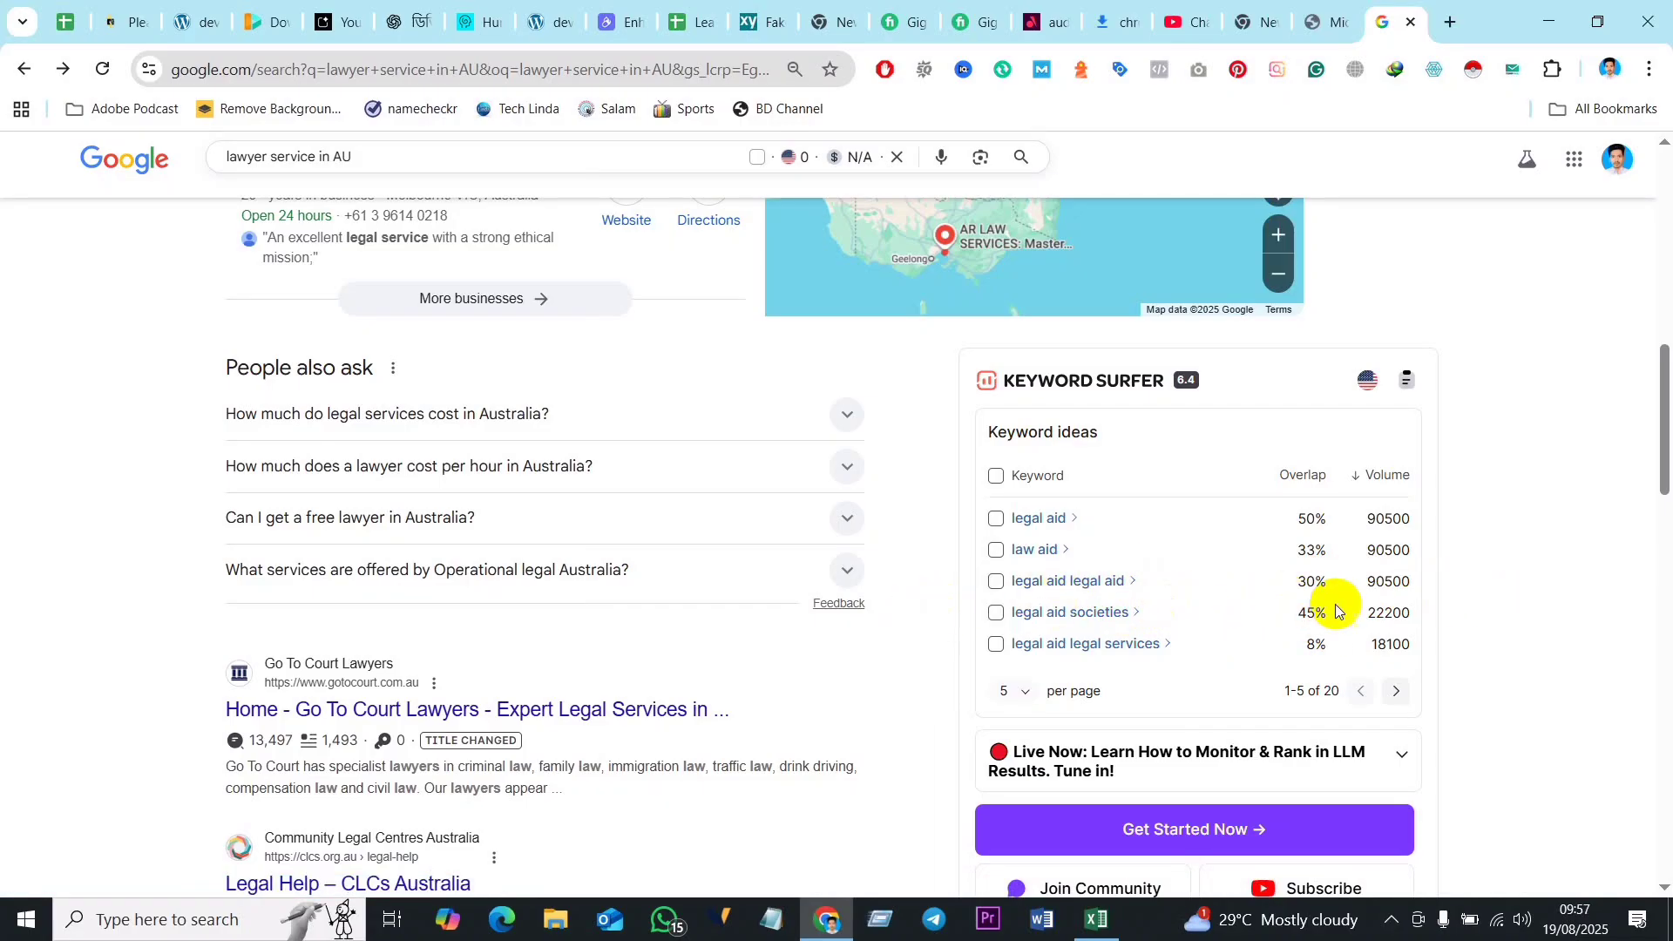
{"action": "left_click", "coordinate": [1397, 692]}
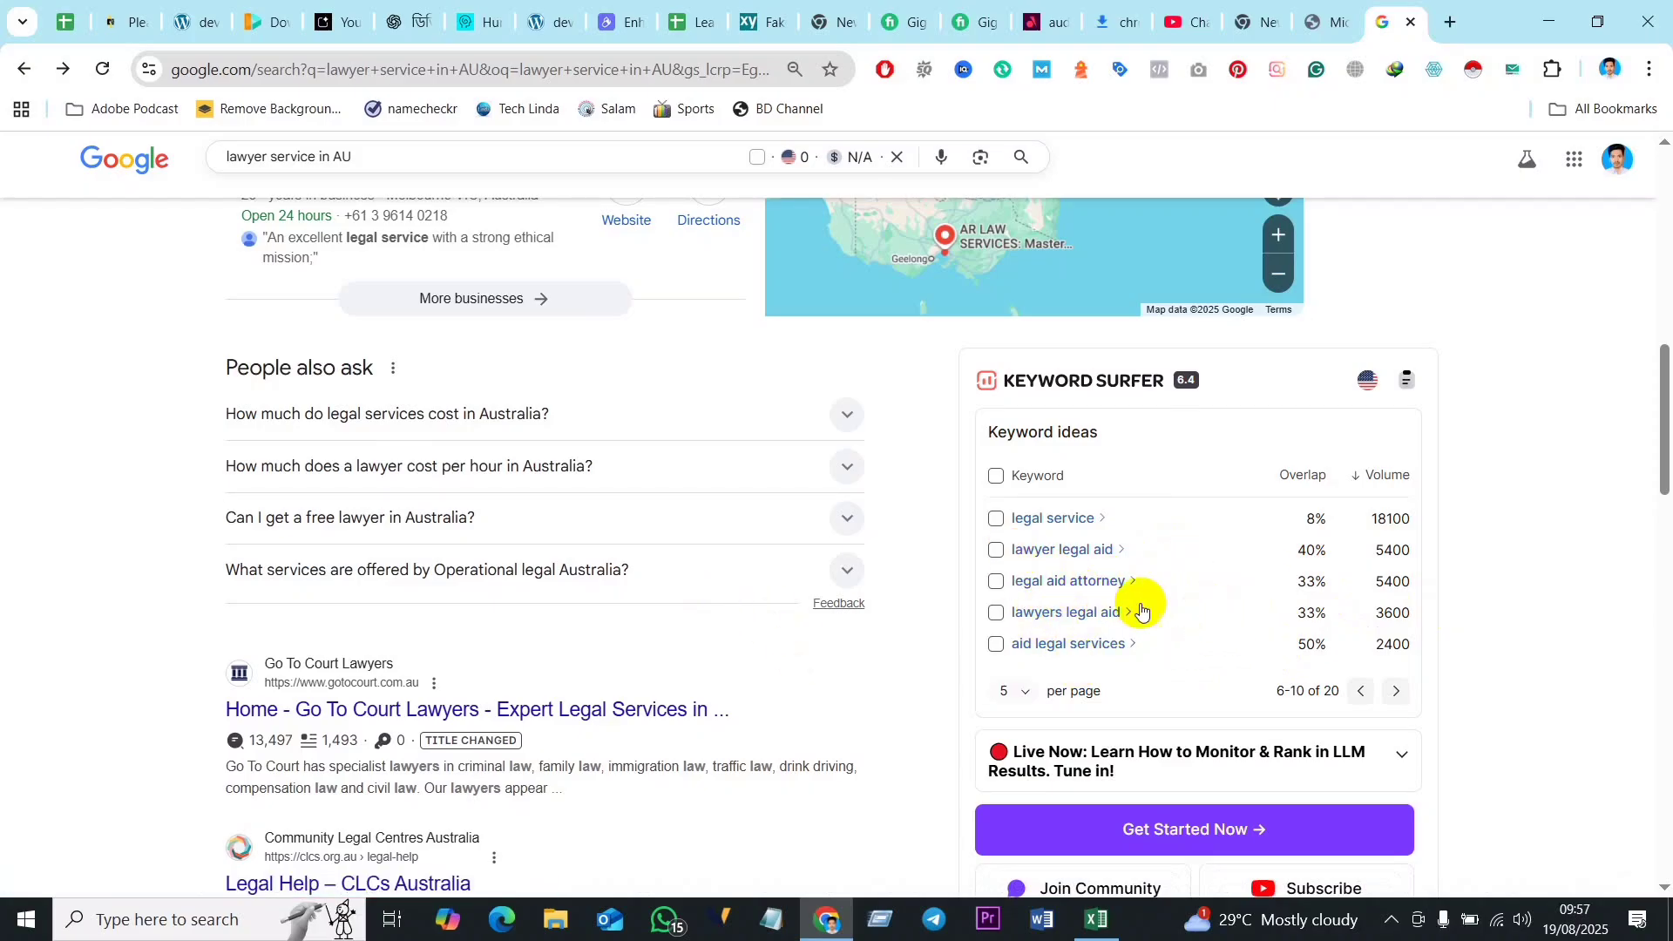
Step: Check the Keyword Surfer volume and cost figures beside the searched keyword in the Google search box
{"action": "scroll", "coordinate": [586, 527], "scroll_direction": "up", "scroll_amount": 10}
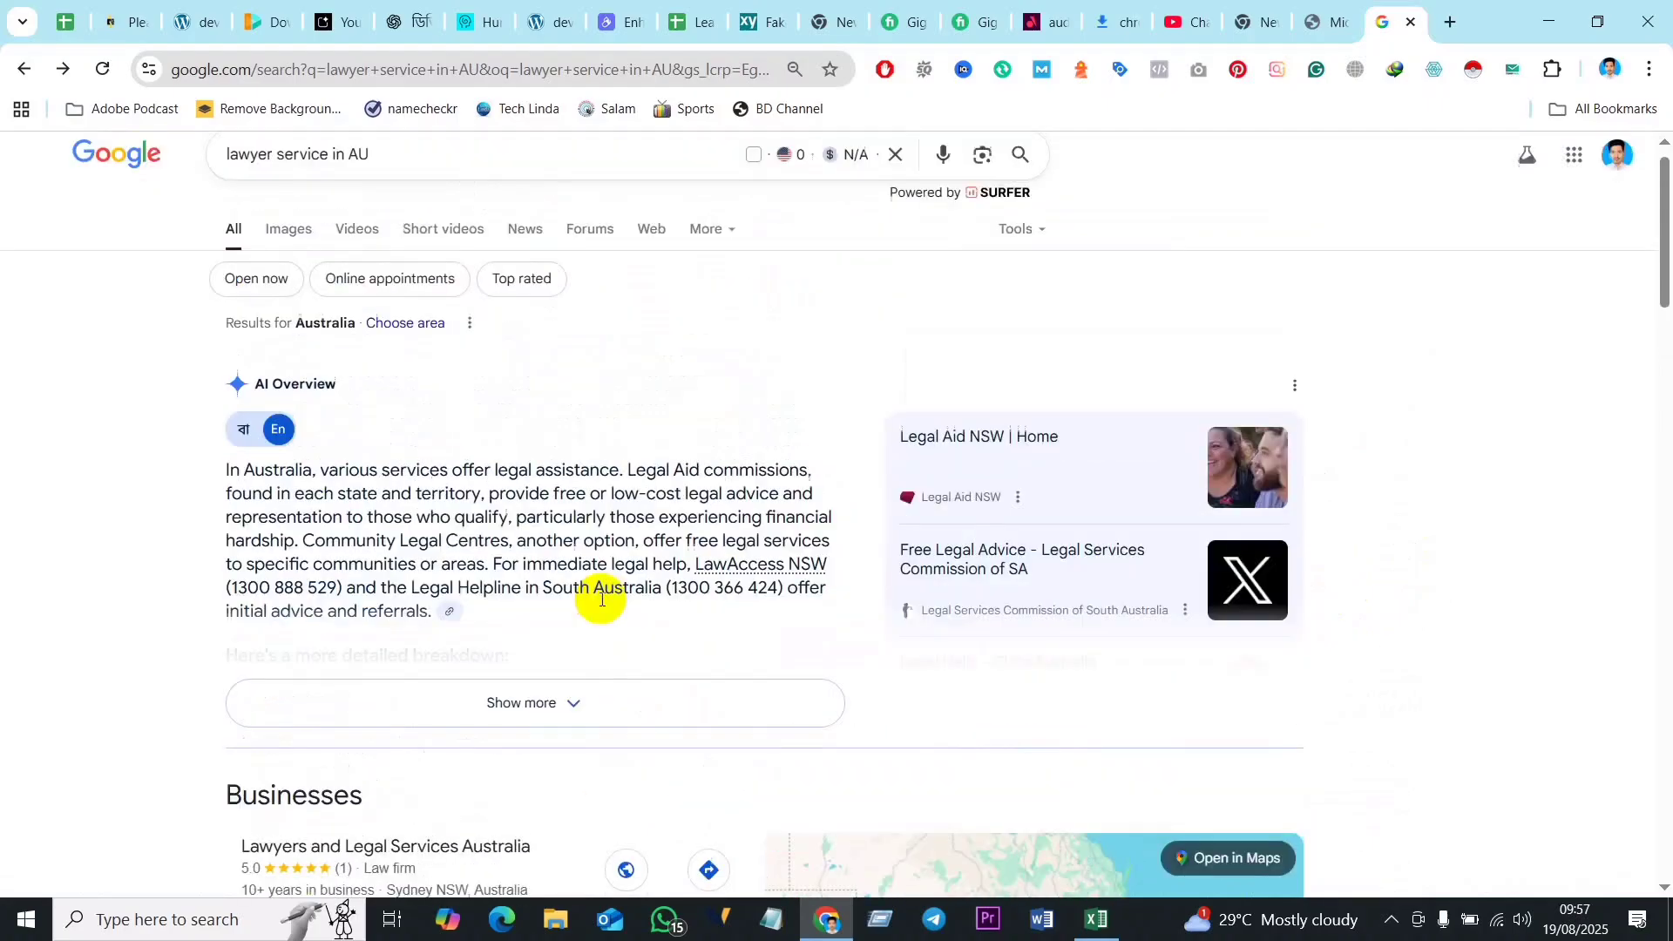
{"action": "left_click", "coordinate": [386, 175]}
{"action": "left_click_drag", "start_coordinate": [388, 179], "coordinate": [212, 166]}
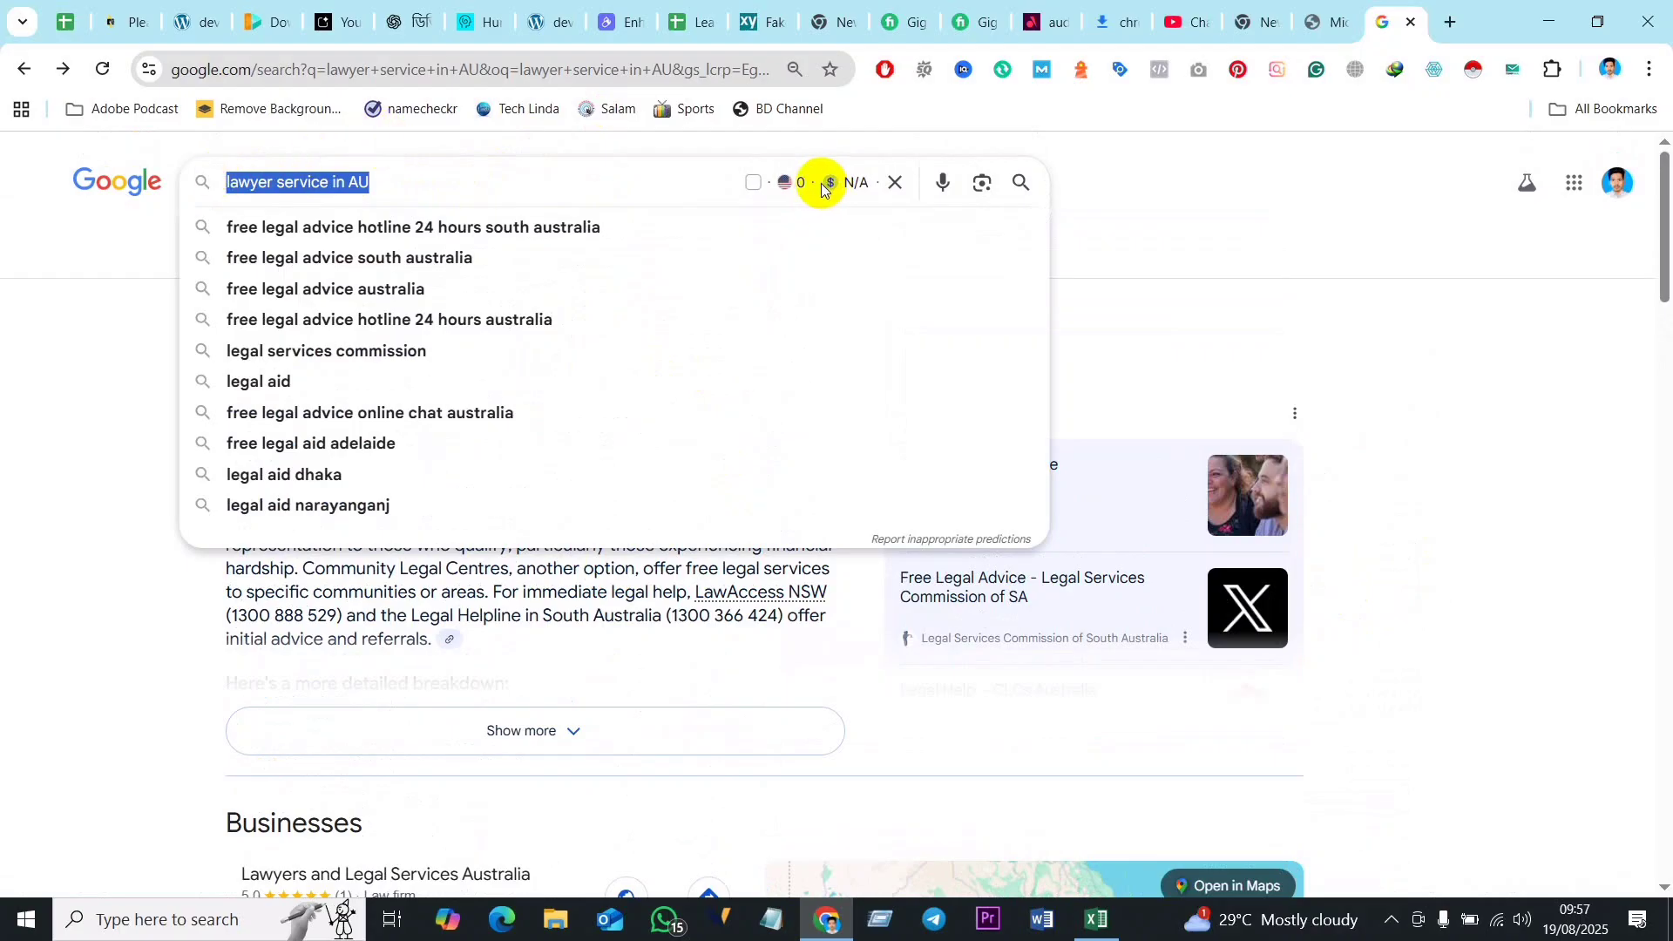
{"action": "left_click", "coordinate": [1140, 180]}
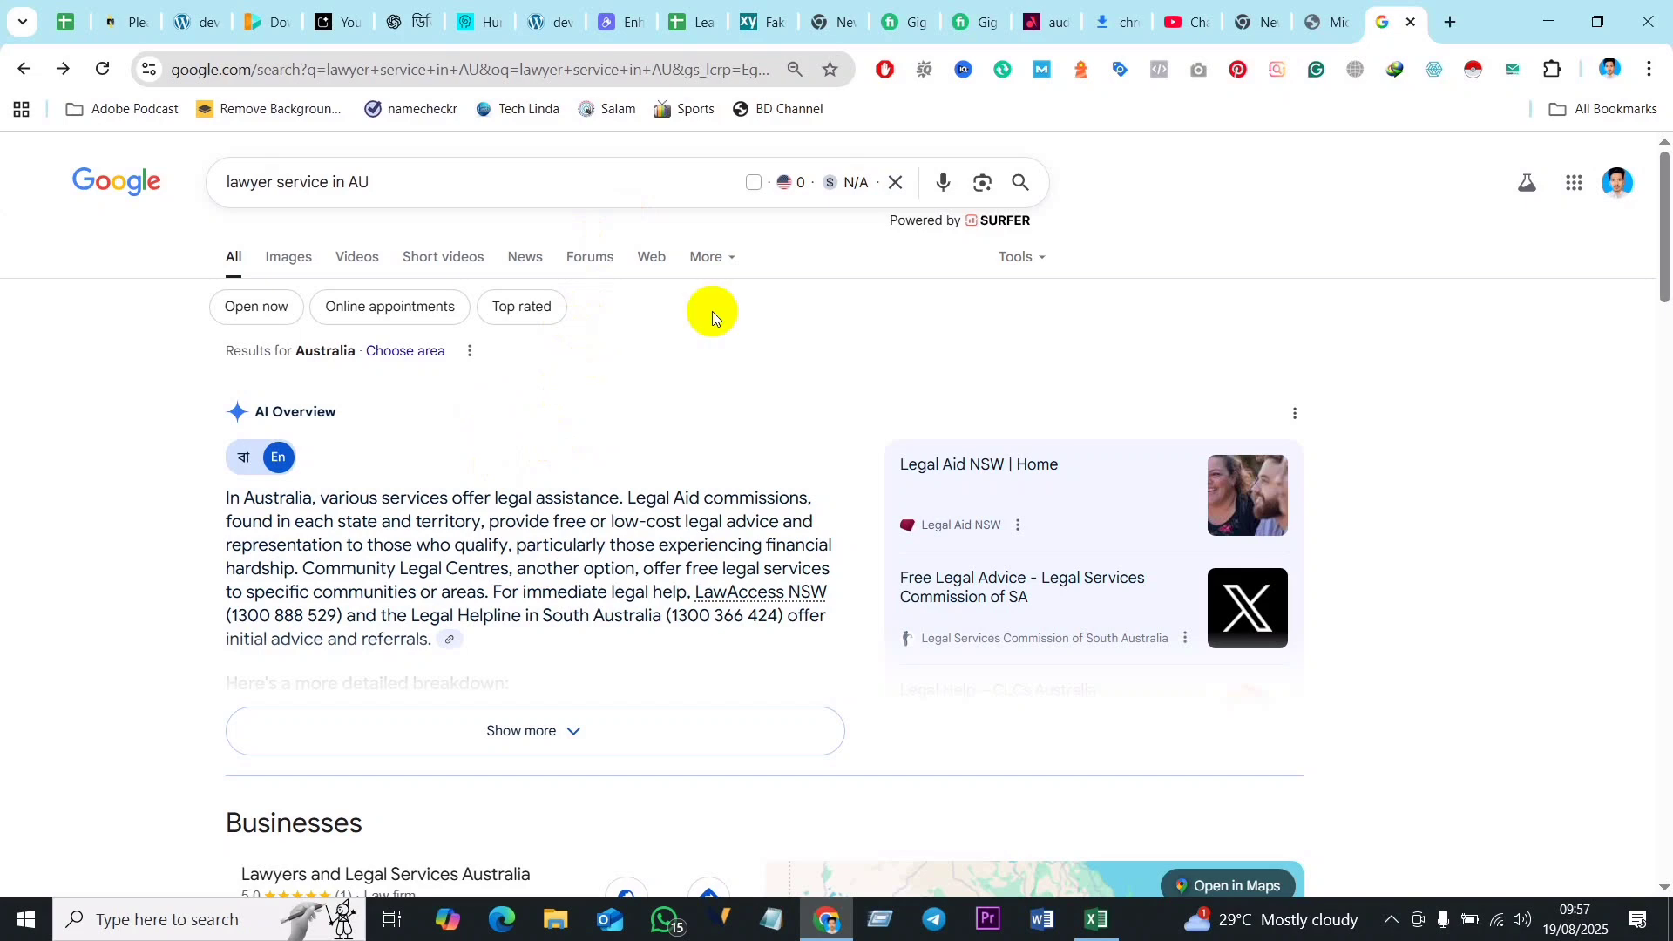
{"action": "left_click_drag", "start_coordinate": [373, 178], "coordinate": [217, 174]}
{"action": "left_click", "coordinate": [96, 366]}
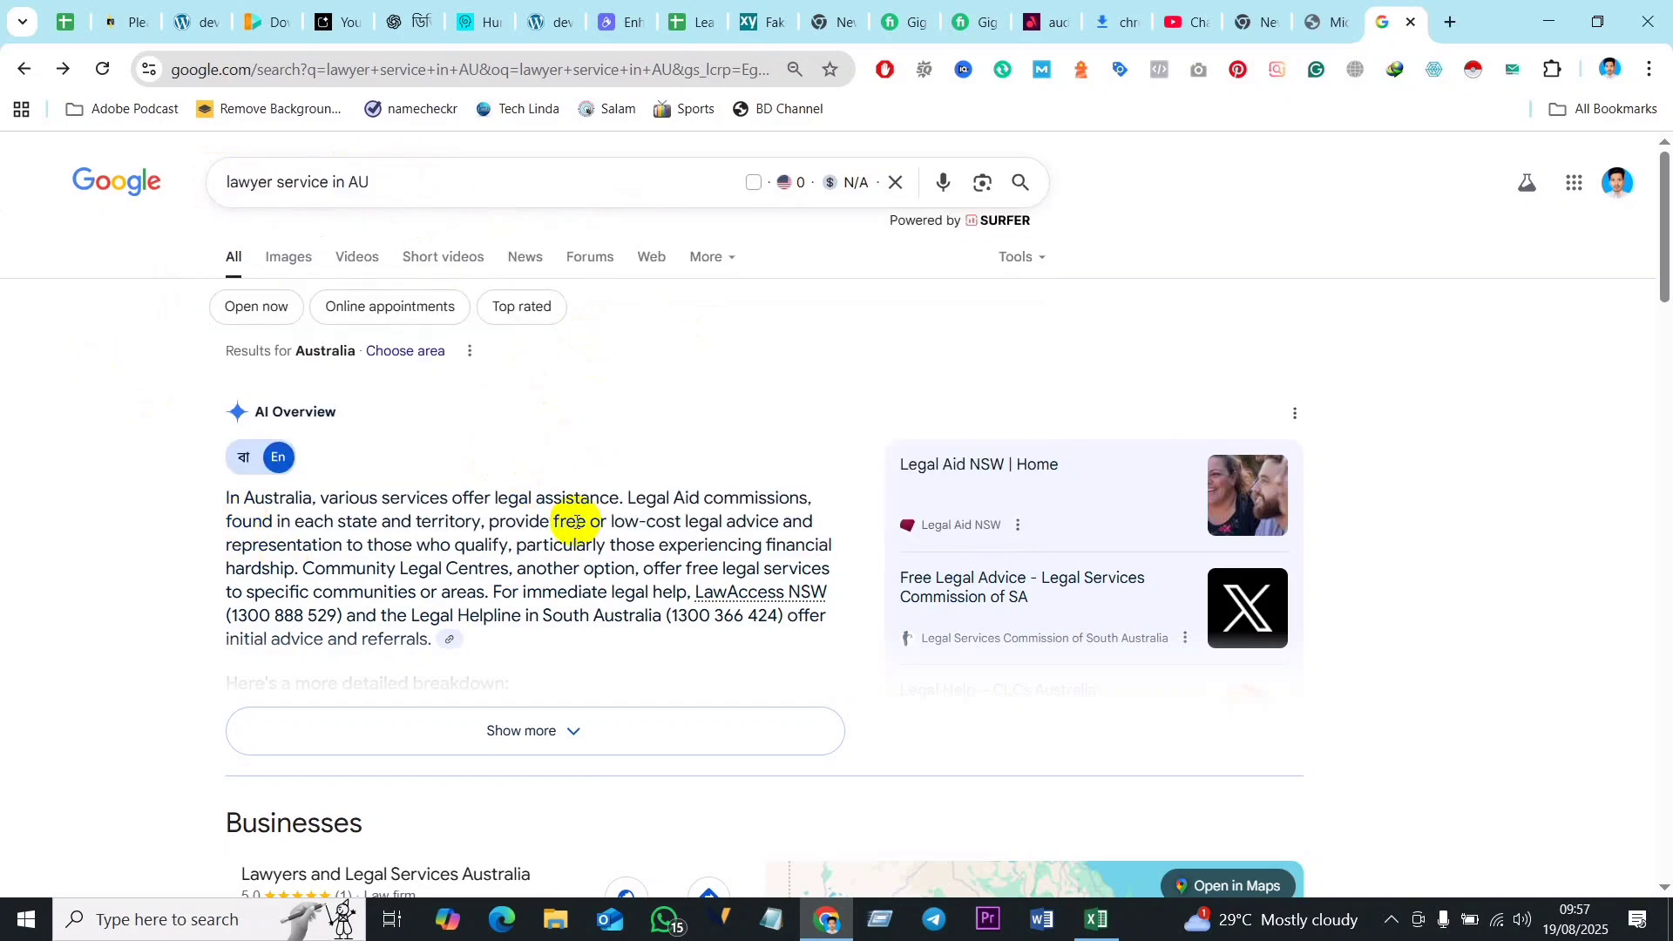
Step: Open results page 10 and page 14 for the keyword to examine how far the competing results extend
{"action": "scroll", "coordinate": [576, 520], "scroll_direction": "down", "scroll_amount": 14}
{"action": "scroll", "coordinate": [562, 624], "scroll_direction": "down", "scroll_amount": 20}
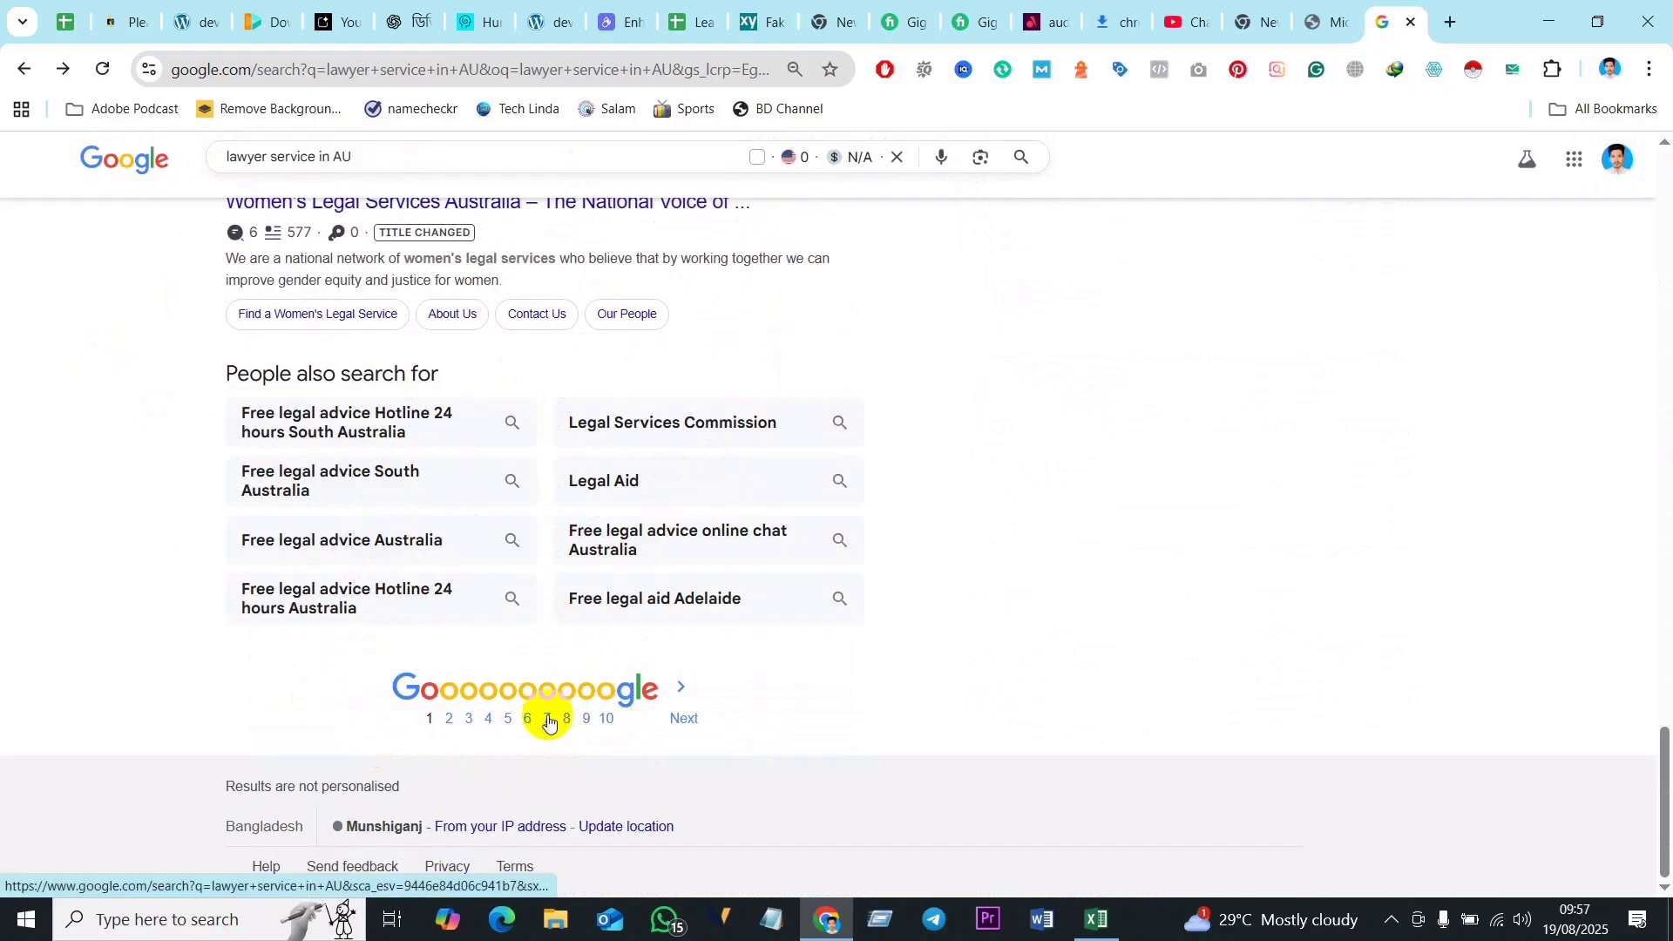
{"action": "left_click", "coordinate": [608, 720]}
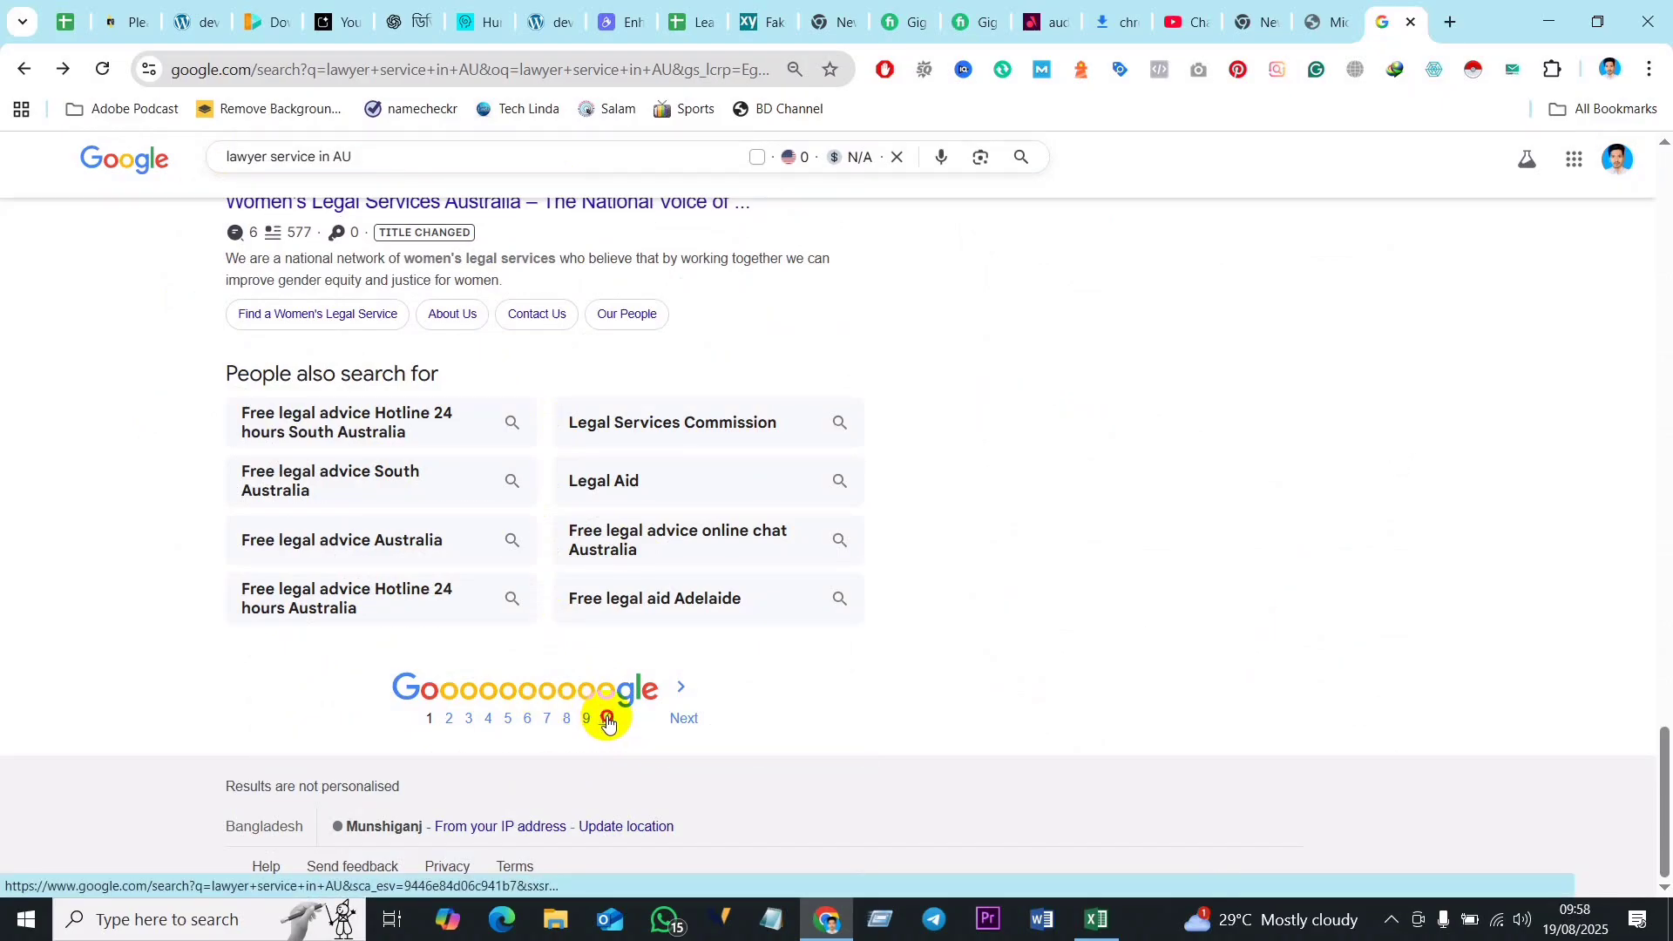
{"action": "scroll", "coordinate": [432, 515], "scroll_direction": "down", "scroll_amount": 15}
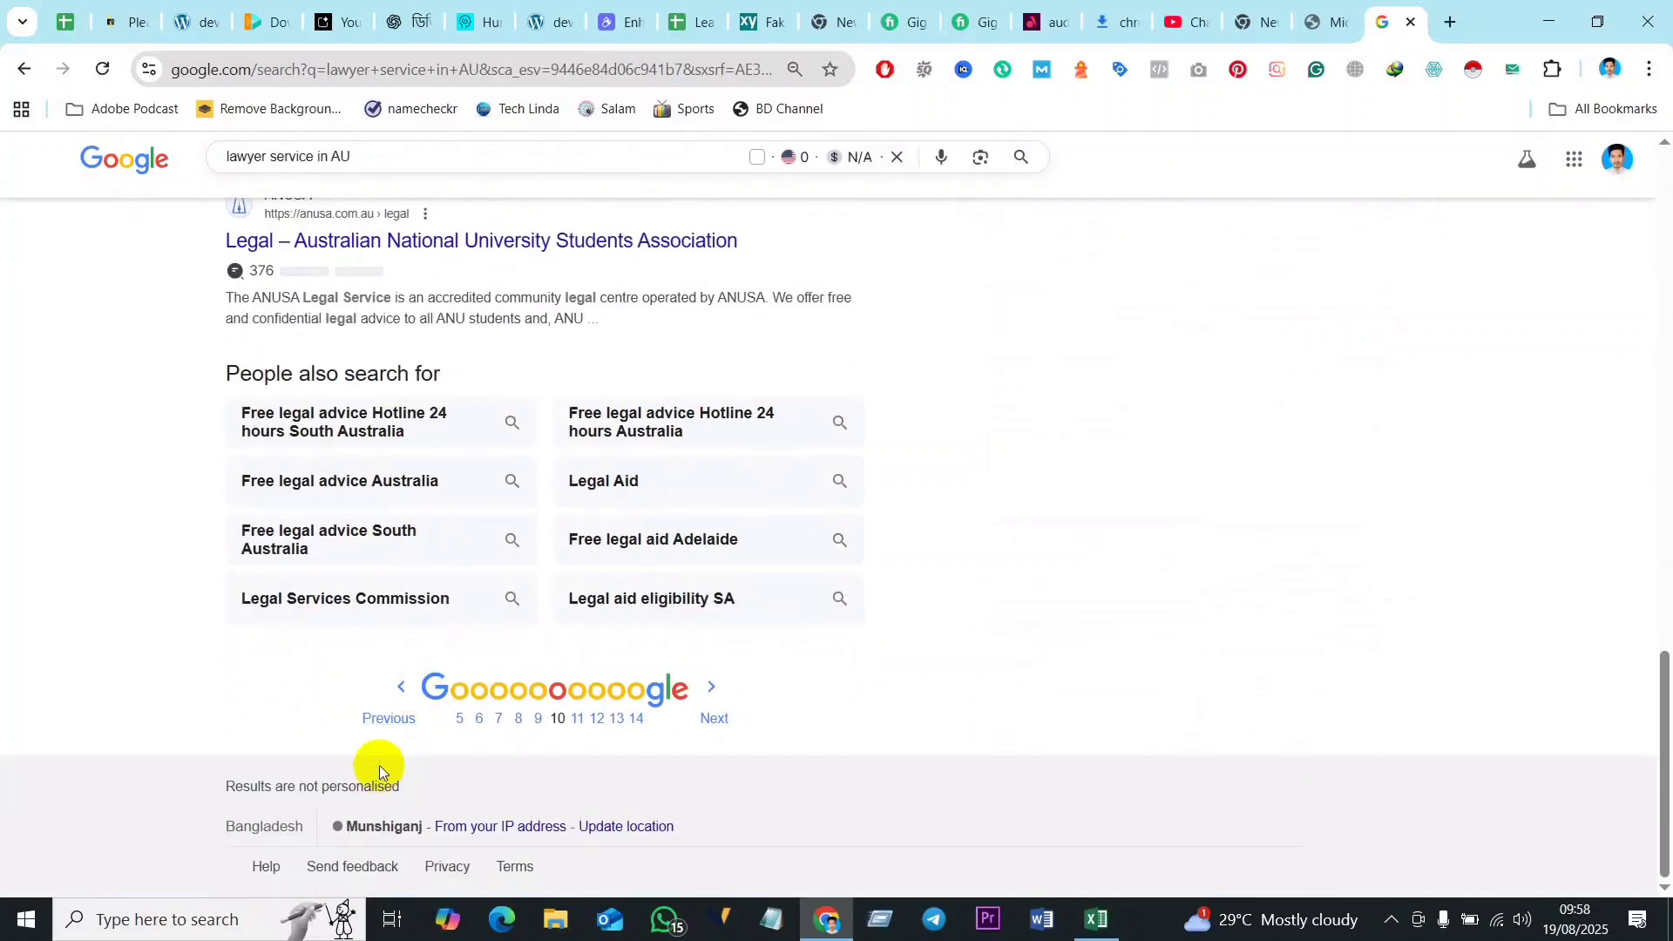
{"action": "left_click", "coordinate": [639, 716]}
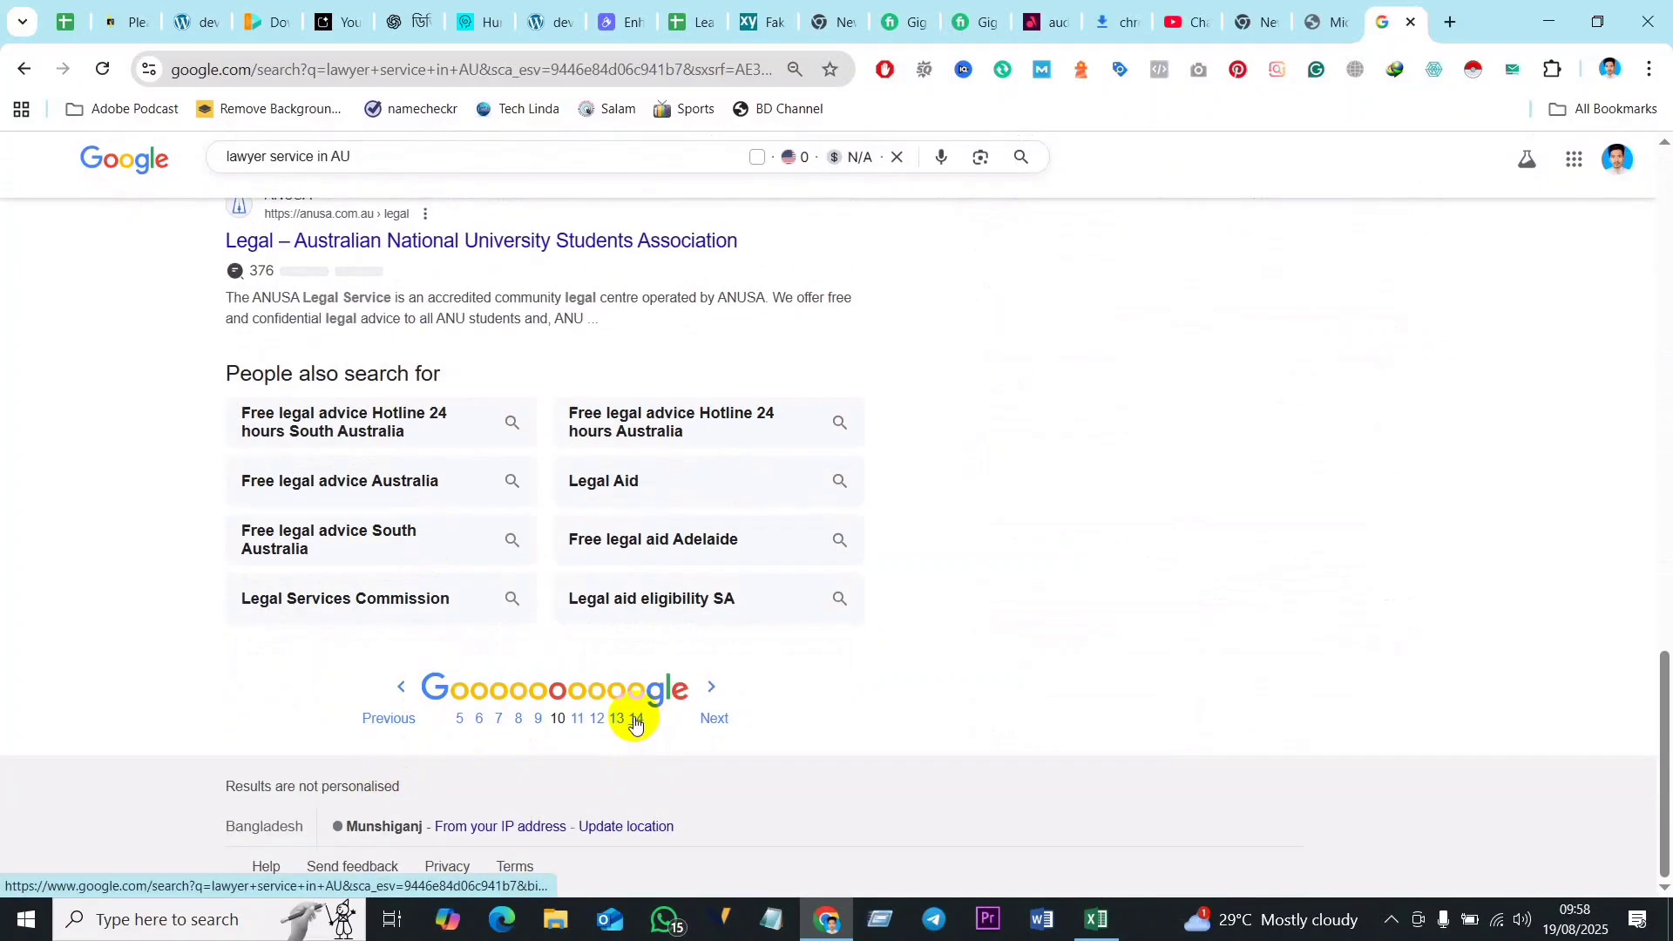
{"action": "scroll", "coordinate": [627, 709], "scroll_direction": "down", "scroll_amount": 10}
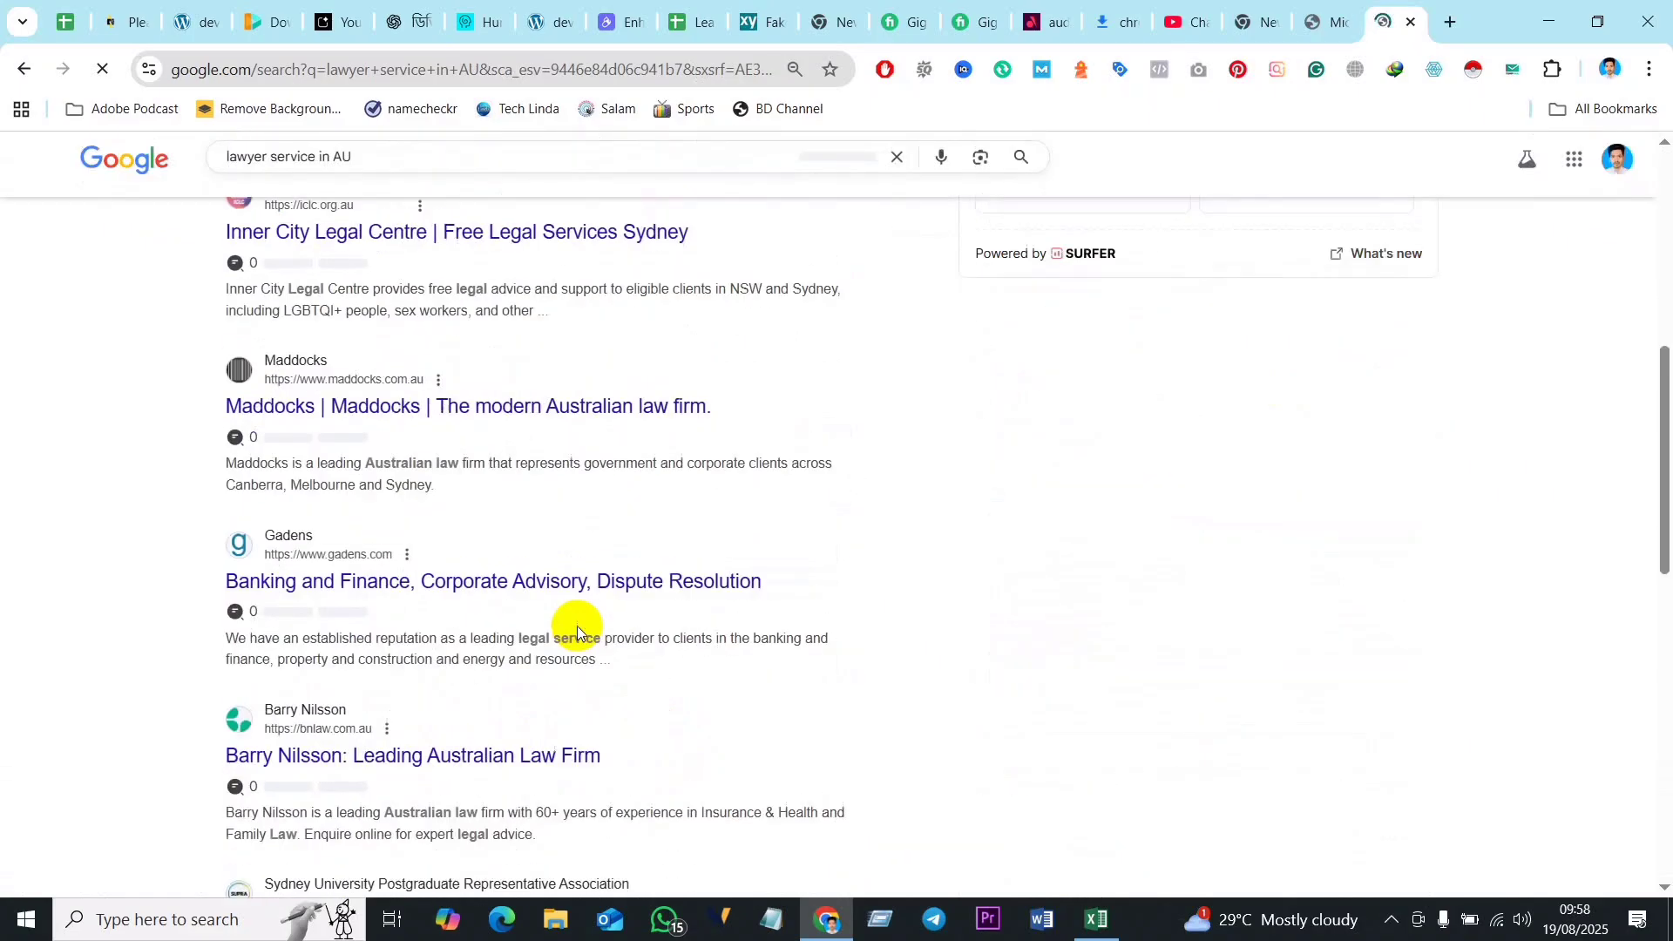
{"action": "scroll", "coordinate": [577, 634], "scroll_direction": "down", "scroll_amount": 2}
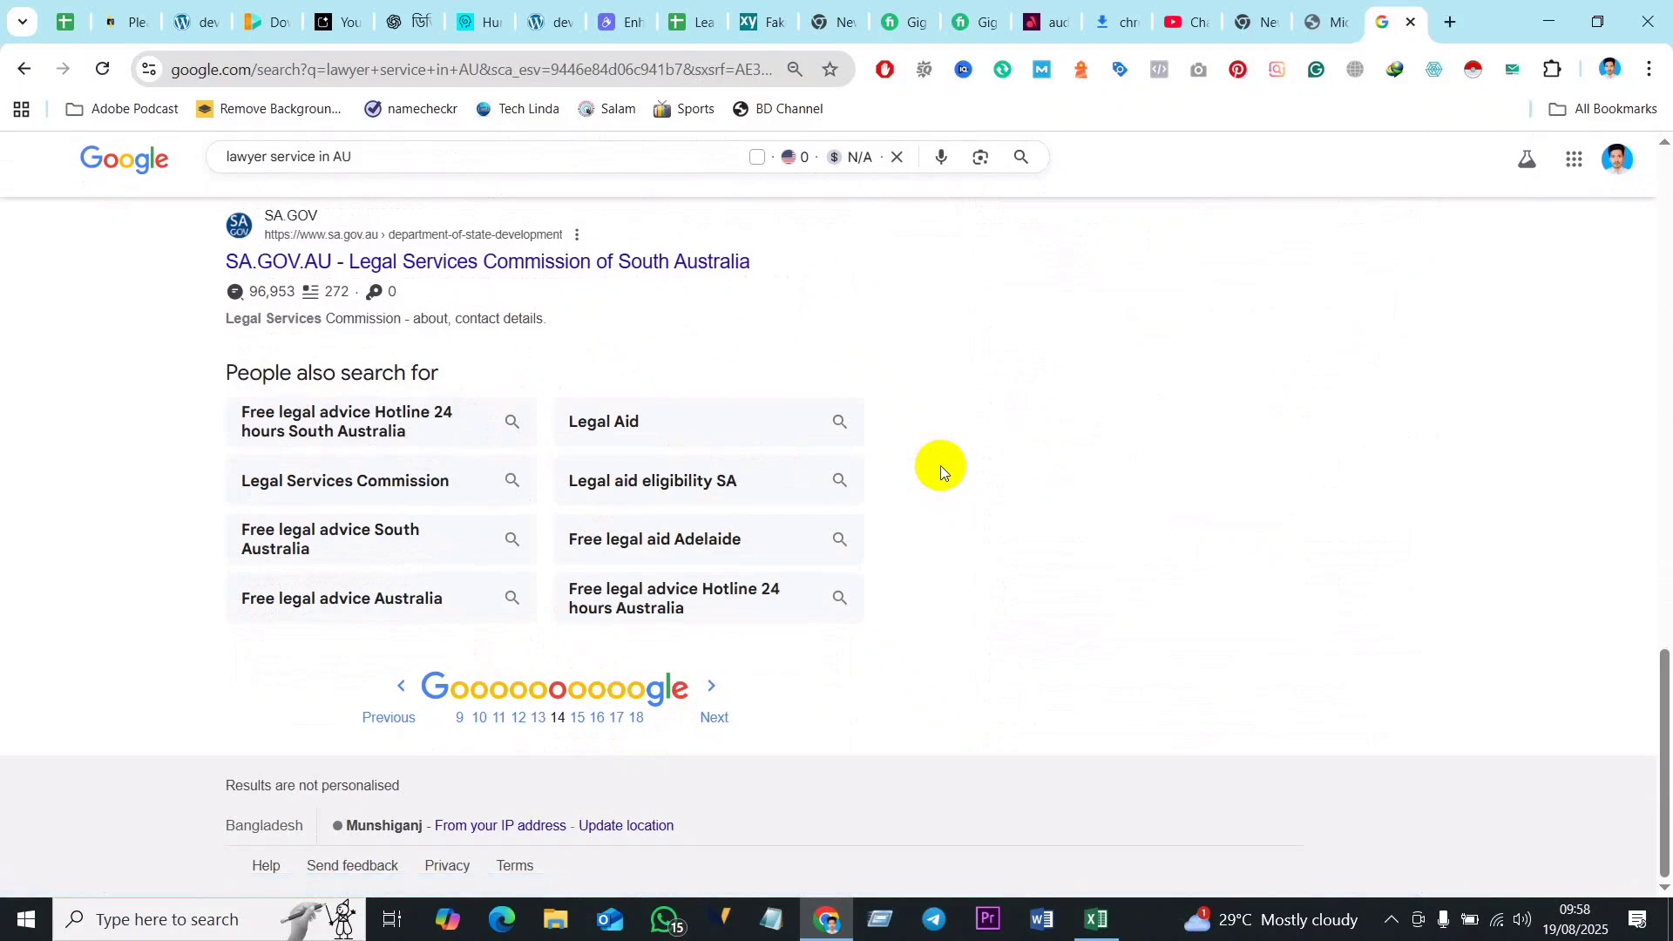
Step: Check the Keyword Surfer search volume shown beside "lawyer service in AU" in the Google search box
{"action": "scroll", "coordinate": [752, 353], "scroll_direction": "up", "scroll_amount": 20}
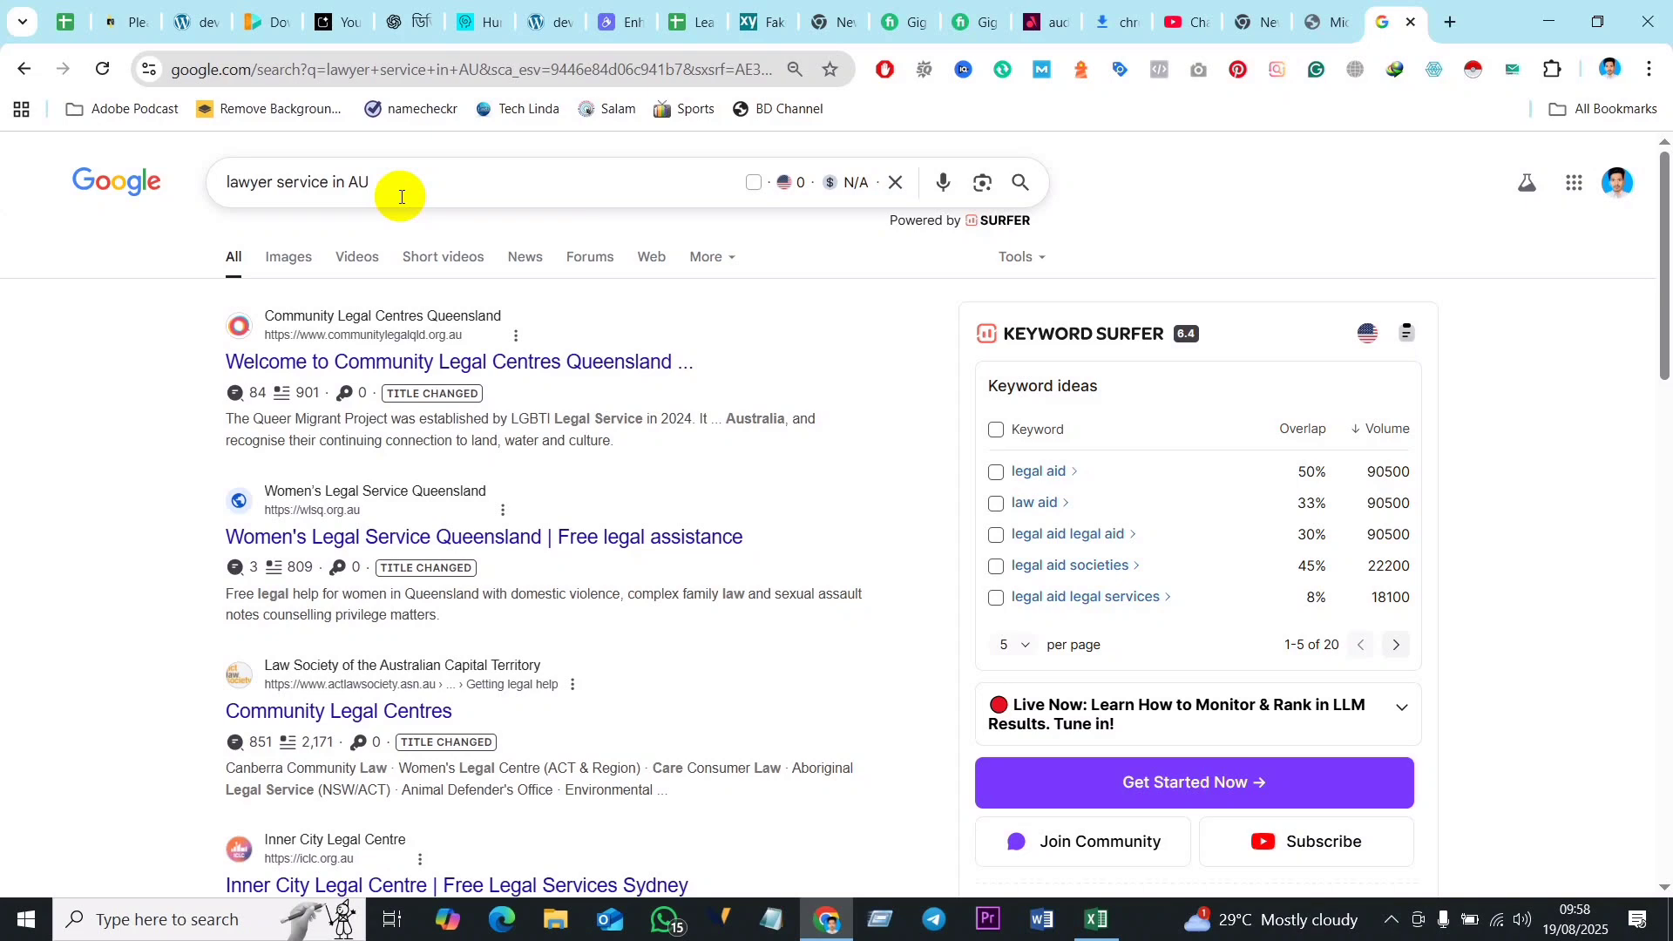
{"action": "left_click", "coordinate": [357, 185]}
{"action": "left_click_drag", "start_coordinate": [217, 183], "coordinate": [370, 185]}
{"action": "left_click", "coordinate": [232, 181]}
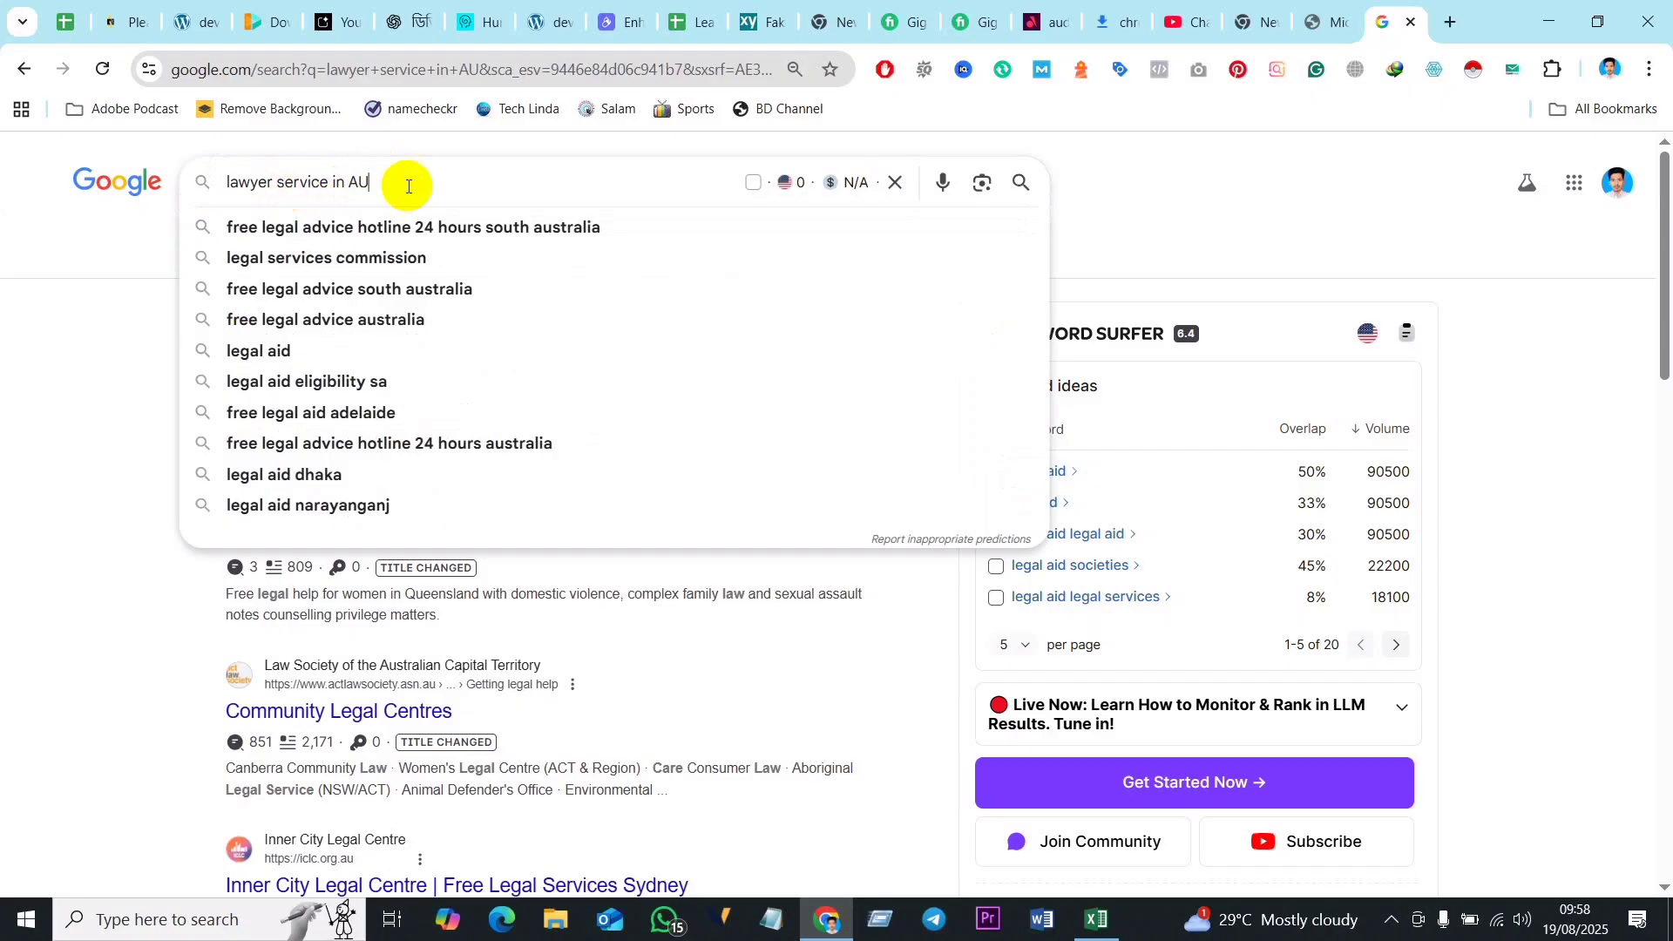
{"action": "left_click_drag", "start_coordinate": [373, 179], "coordinate": [213, 180]}
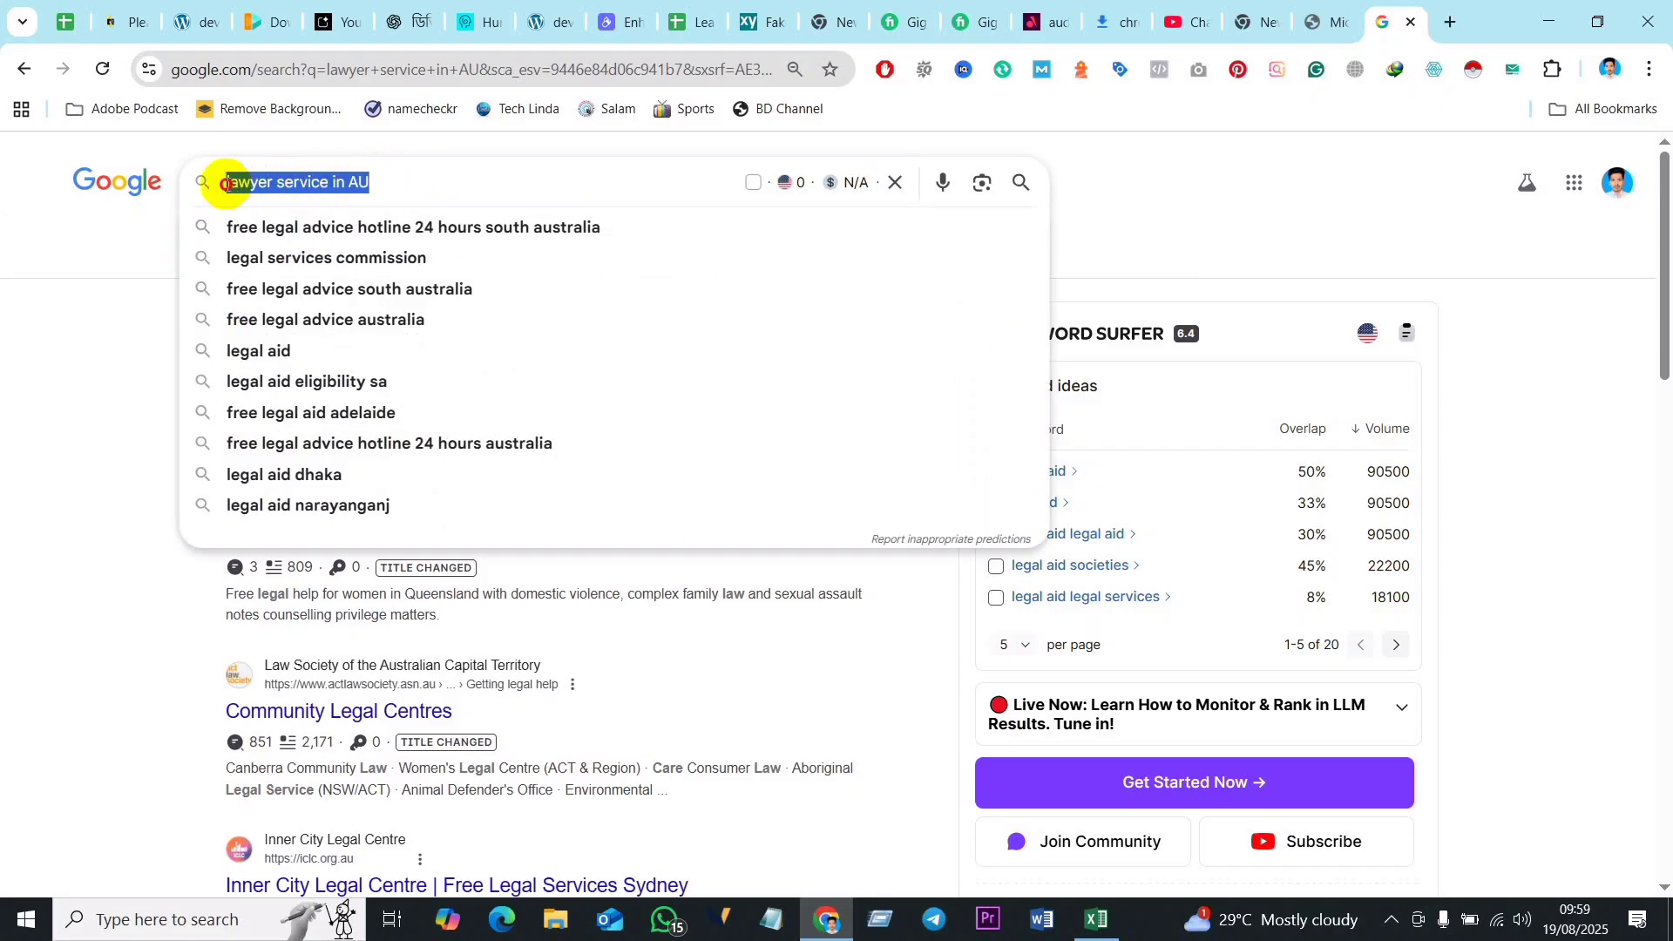
{"action": "left_click", "coordinate": [383, 189]}
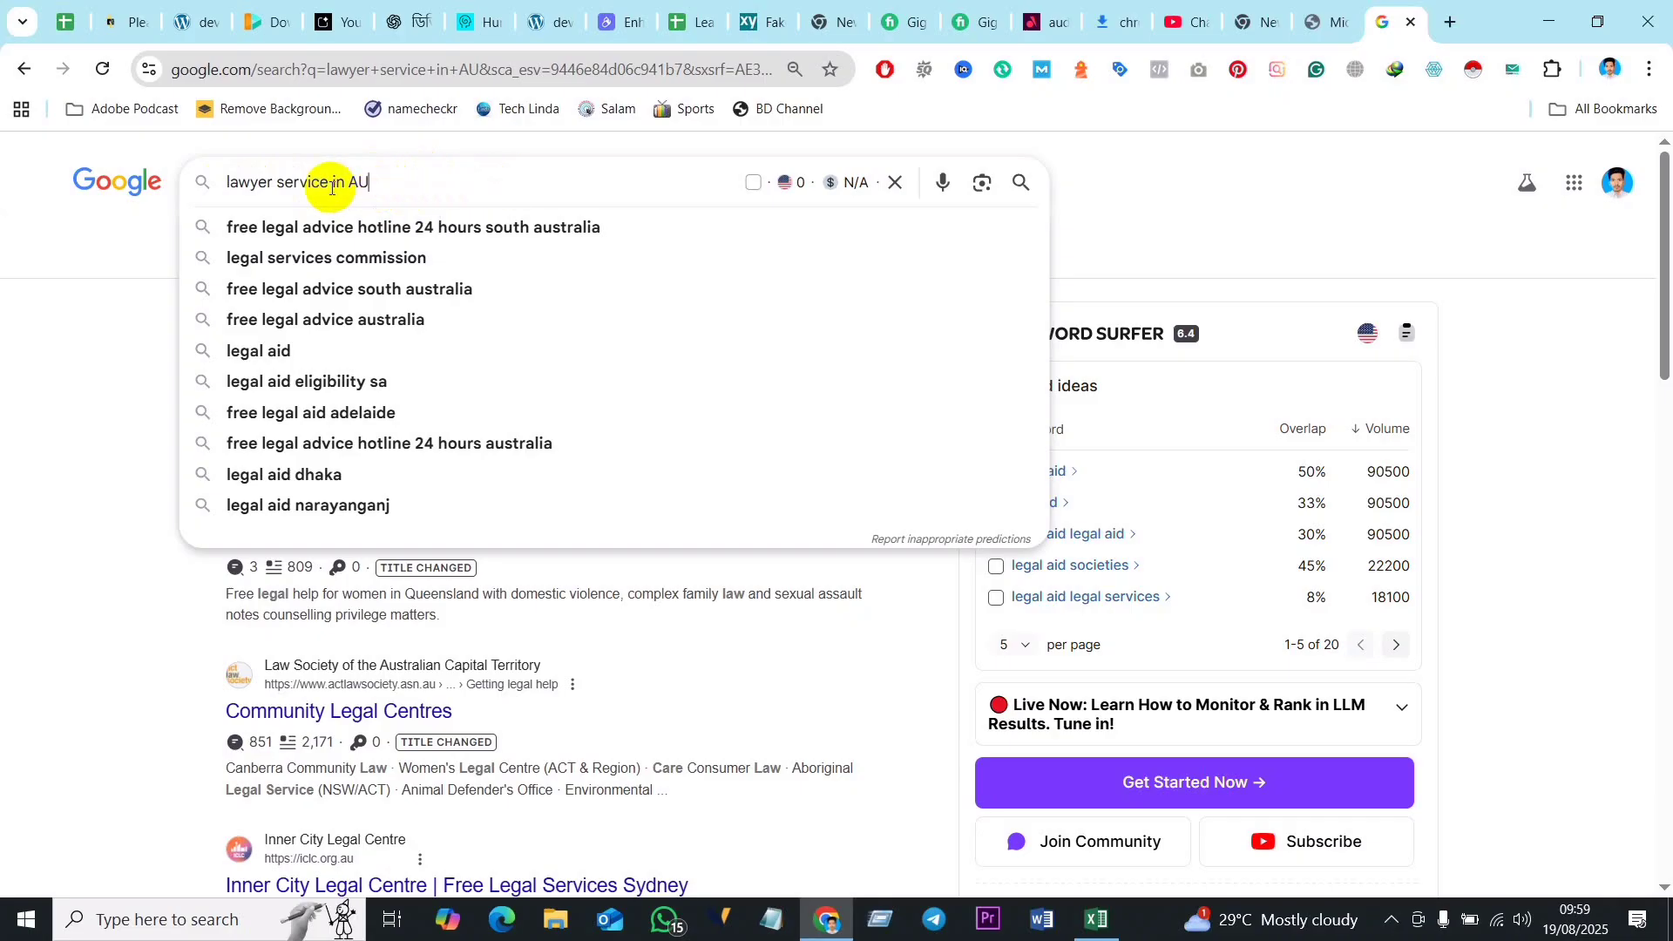
{"action": "left_click", "coordinate": [82, 254]}
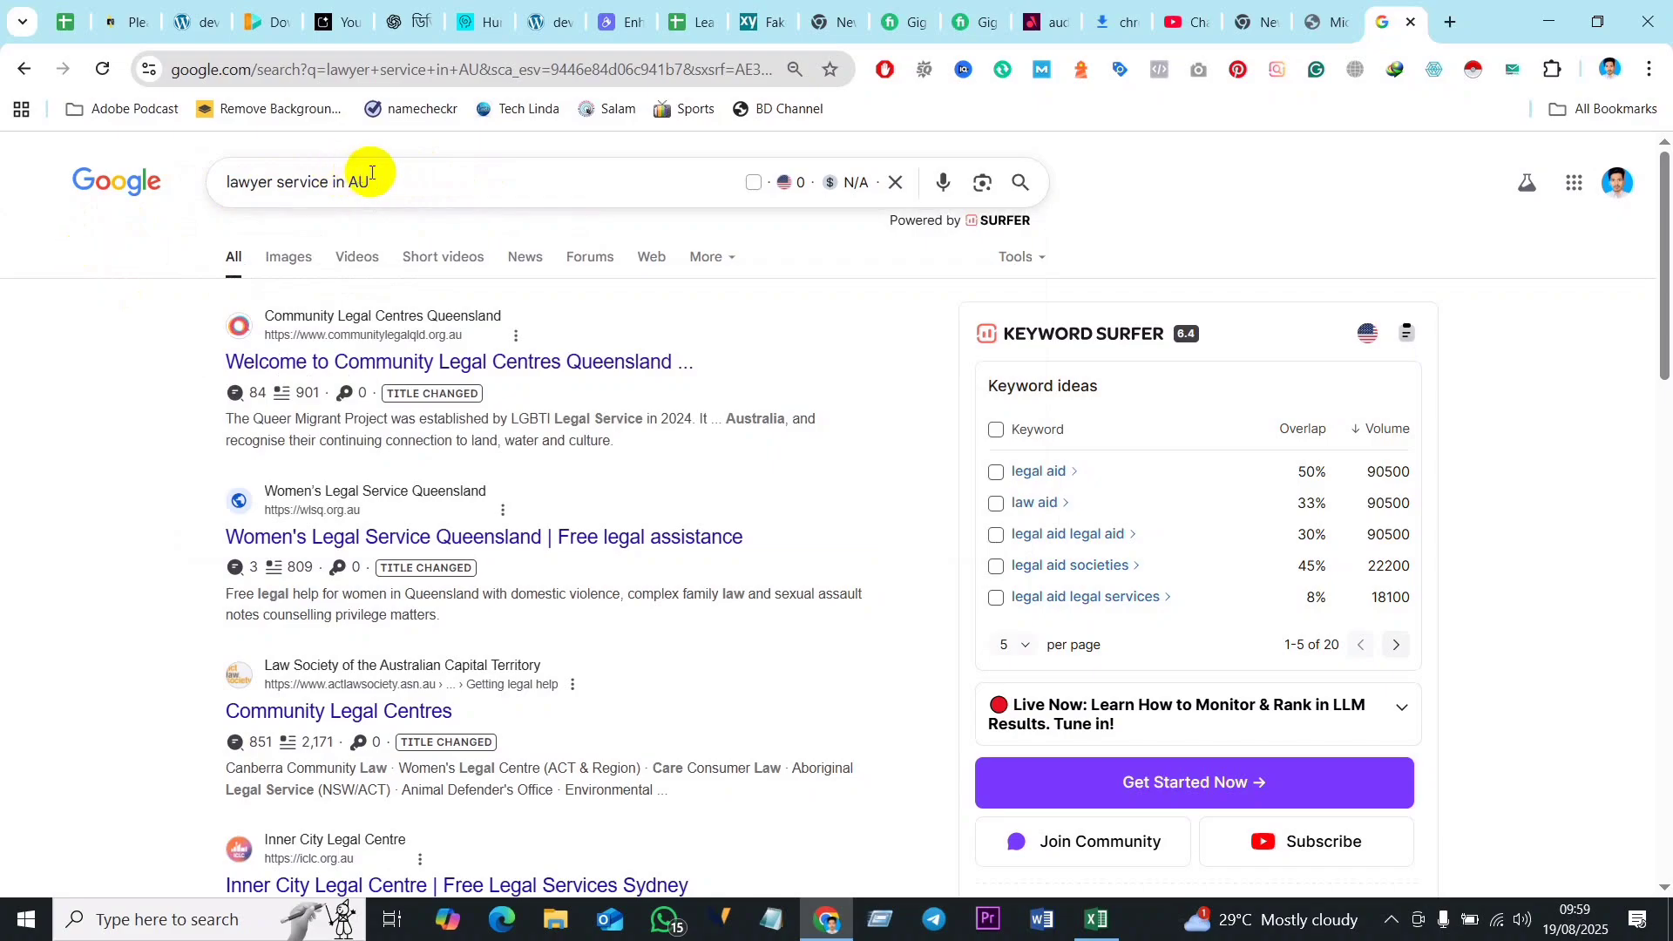
{"action": "left_click_drag", "start_coordinate": [370, 181], "coordinate": [233, 180]}
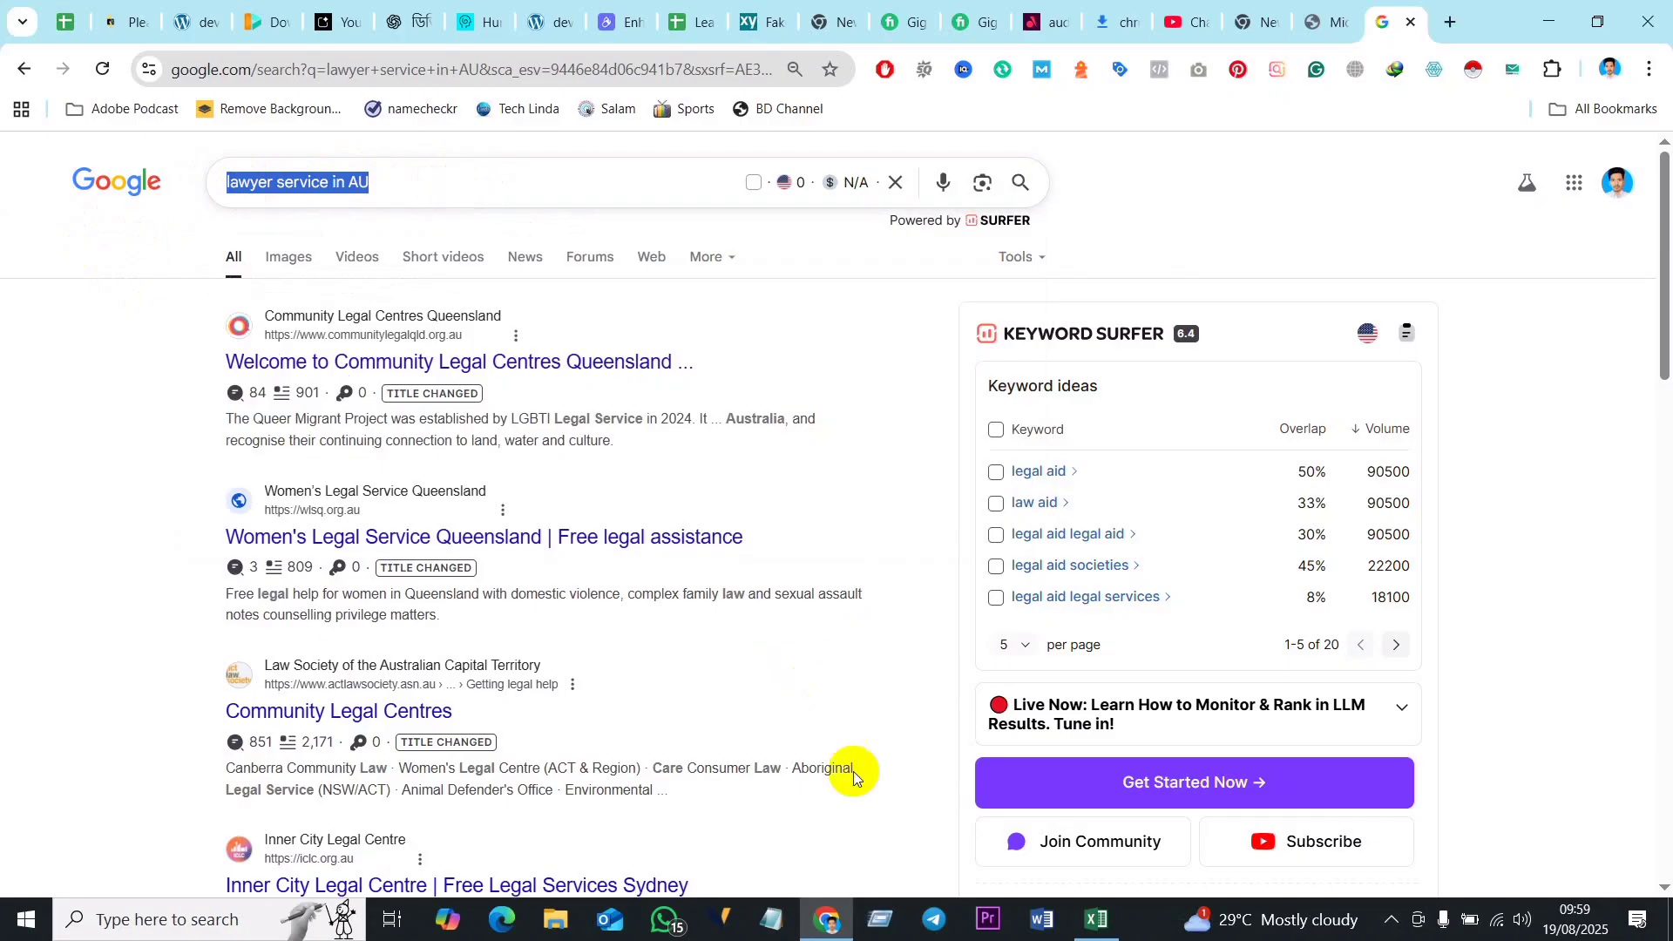
Step: Switch to Excel and enter 0 as the Google AU search volume for "lawyer service in AU"
{"action": "left_click", "coordinate": [1096, 923]}
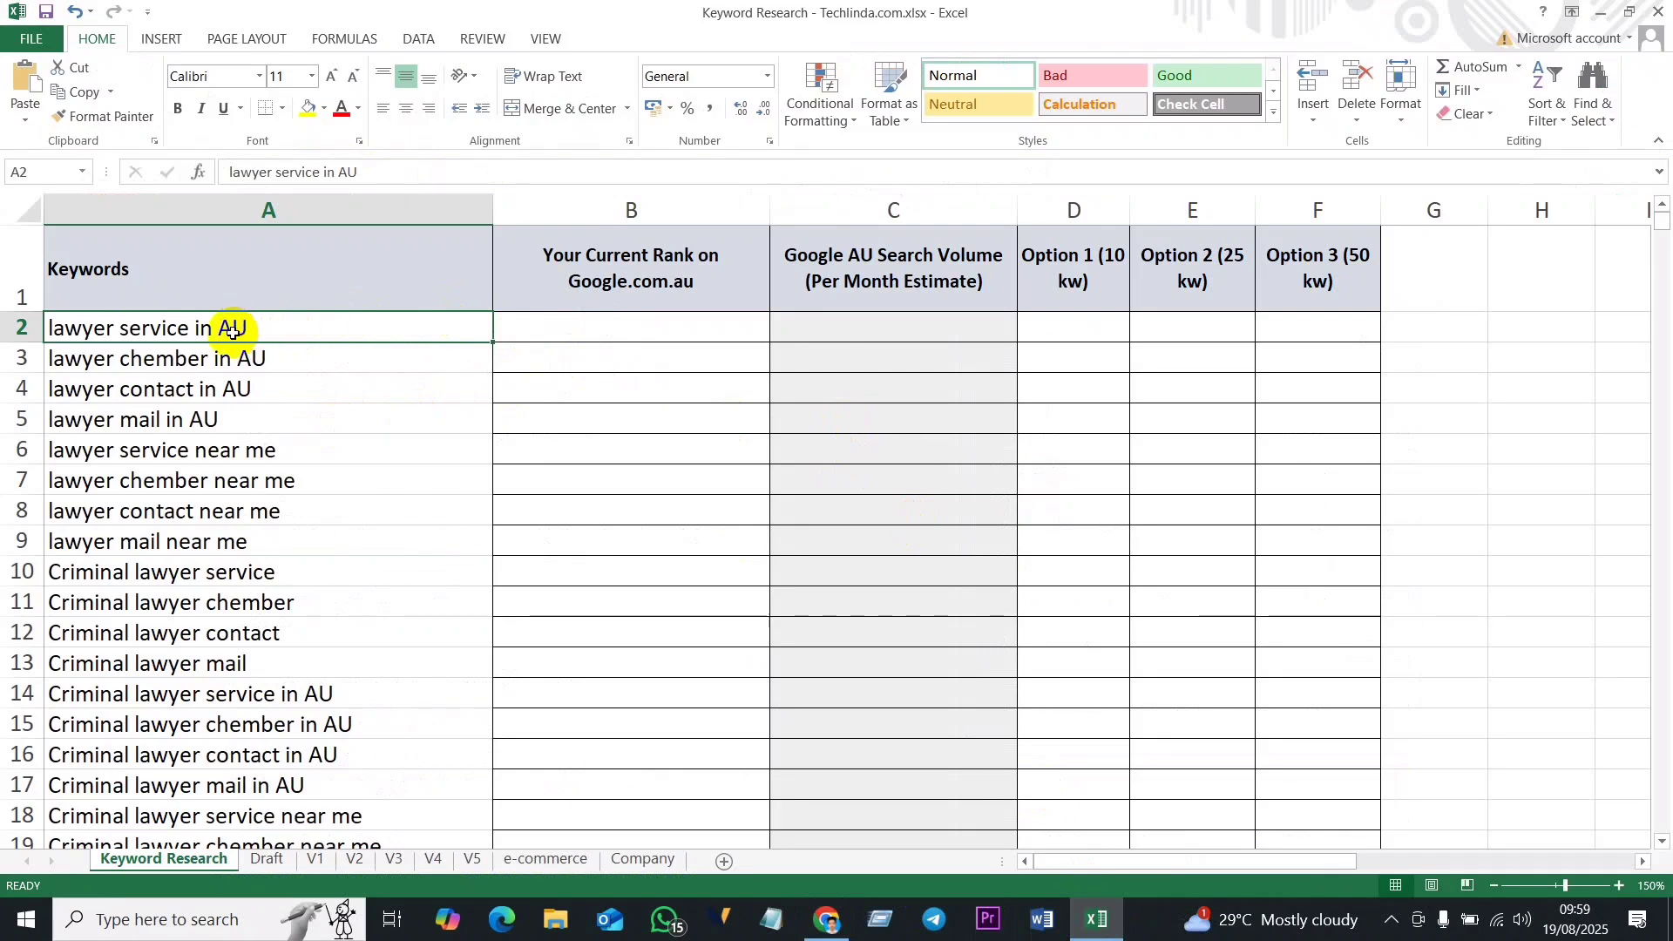
{"action": "left_click", "coordinate": [879, 328]}
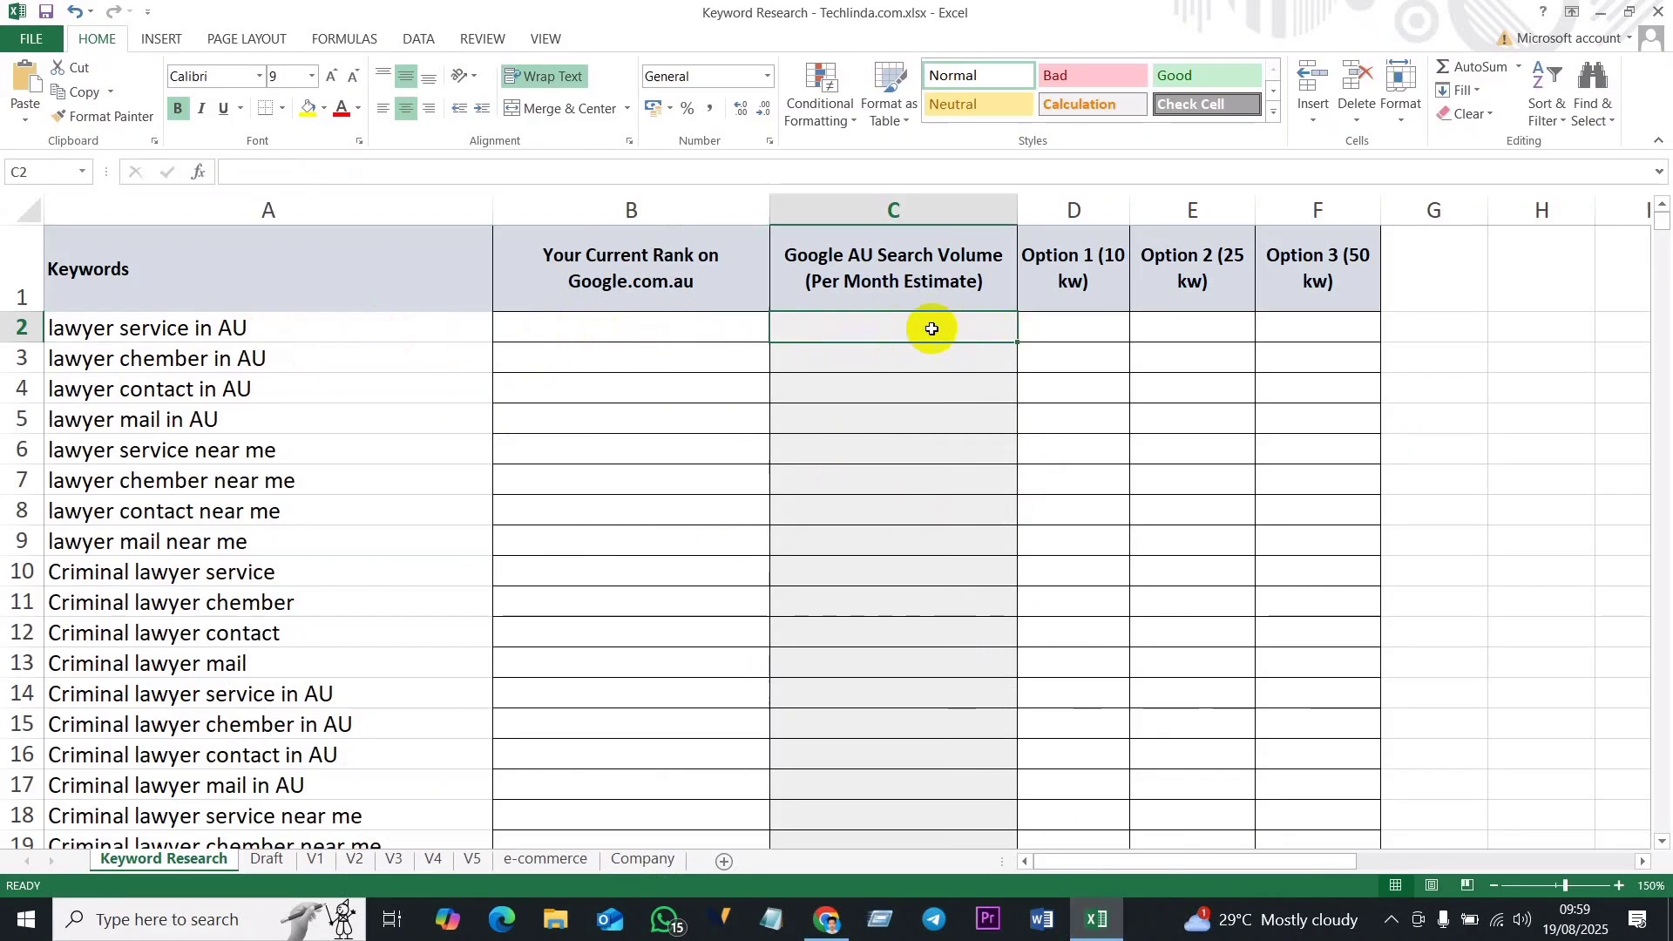
{"action": "type", "text": "0"}
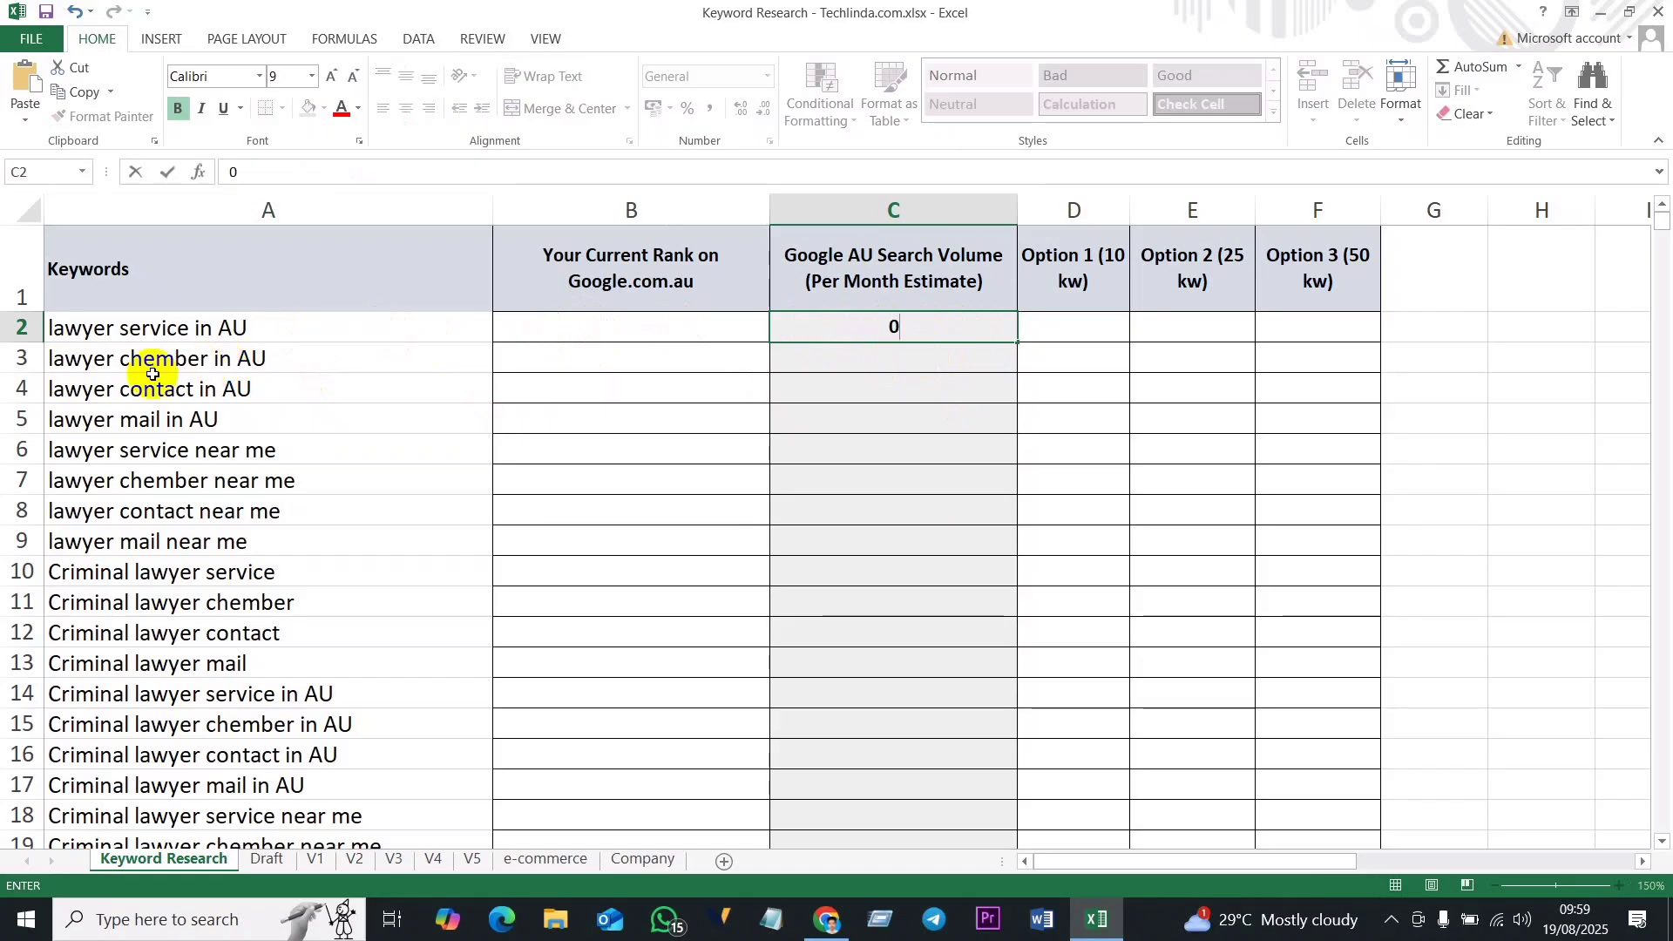
{"action": "left_click", "coordinate": [262, 358]}
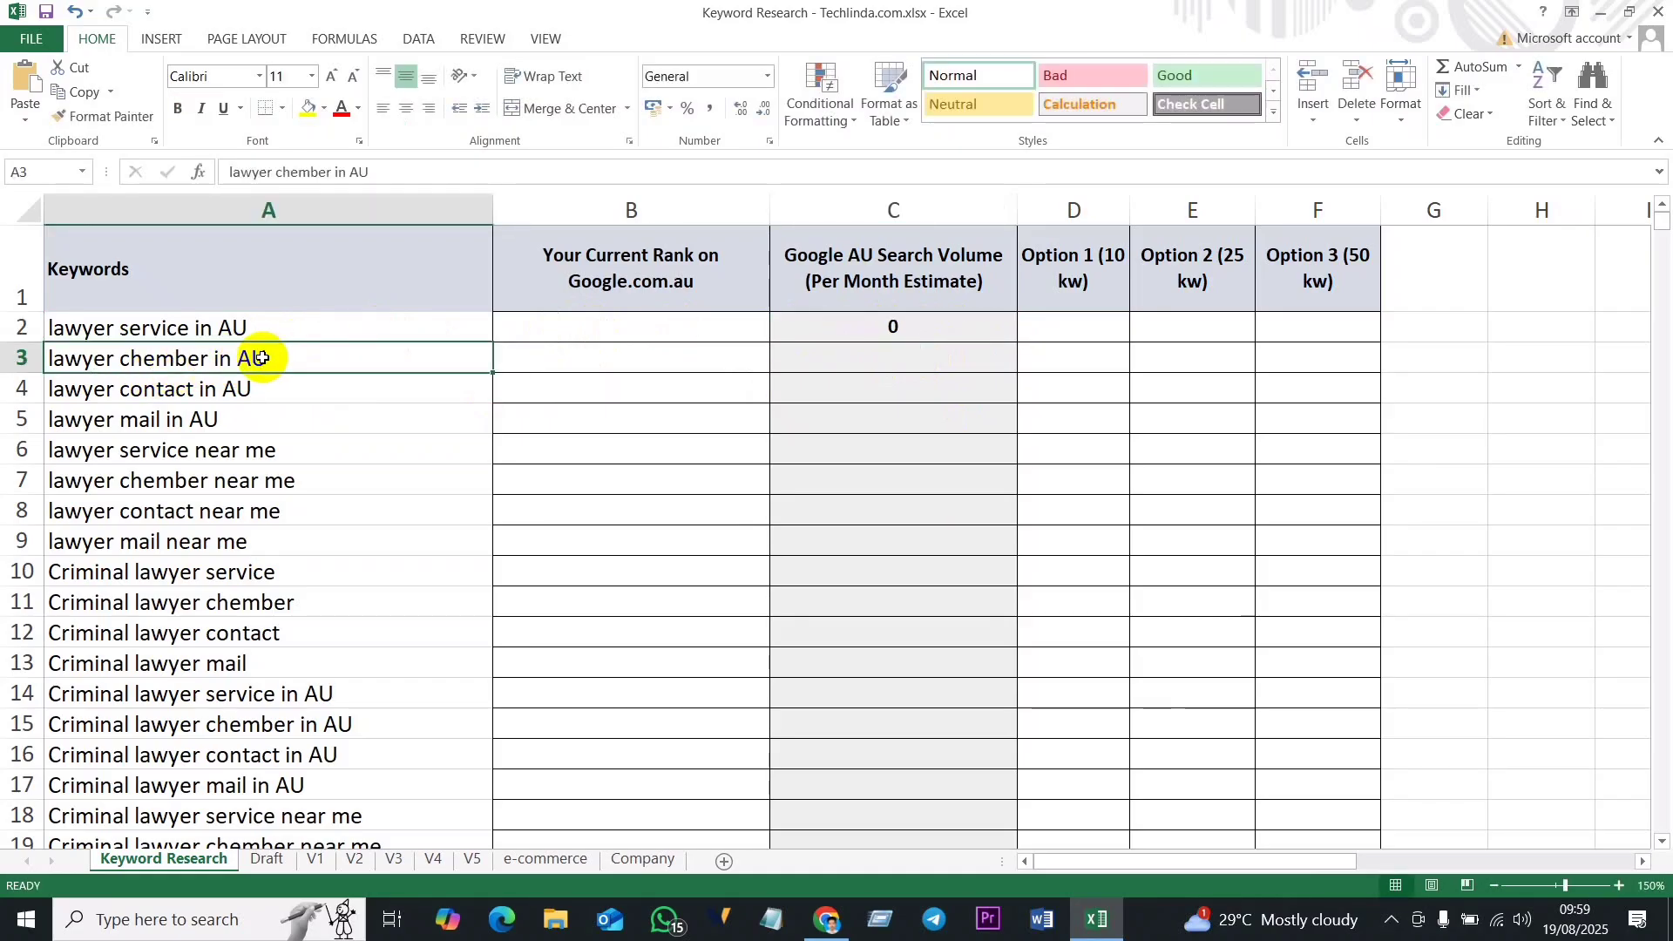
Step: Switch to Chrome and change the Google search to "lawyer chamber in au"
{"action": "left_click", "coordinate": [831, 923]}
{"action": "left_click", "coordinate": [418, 181]}
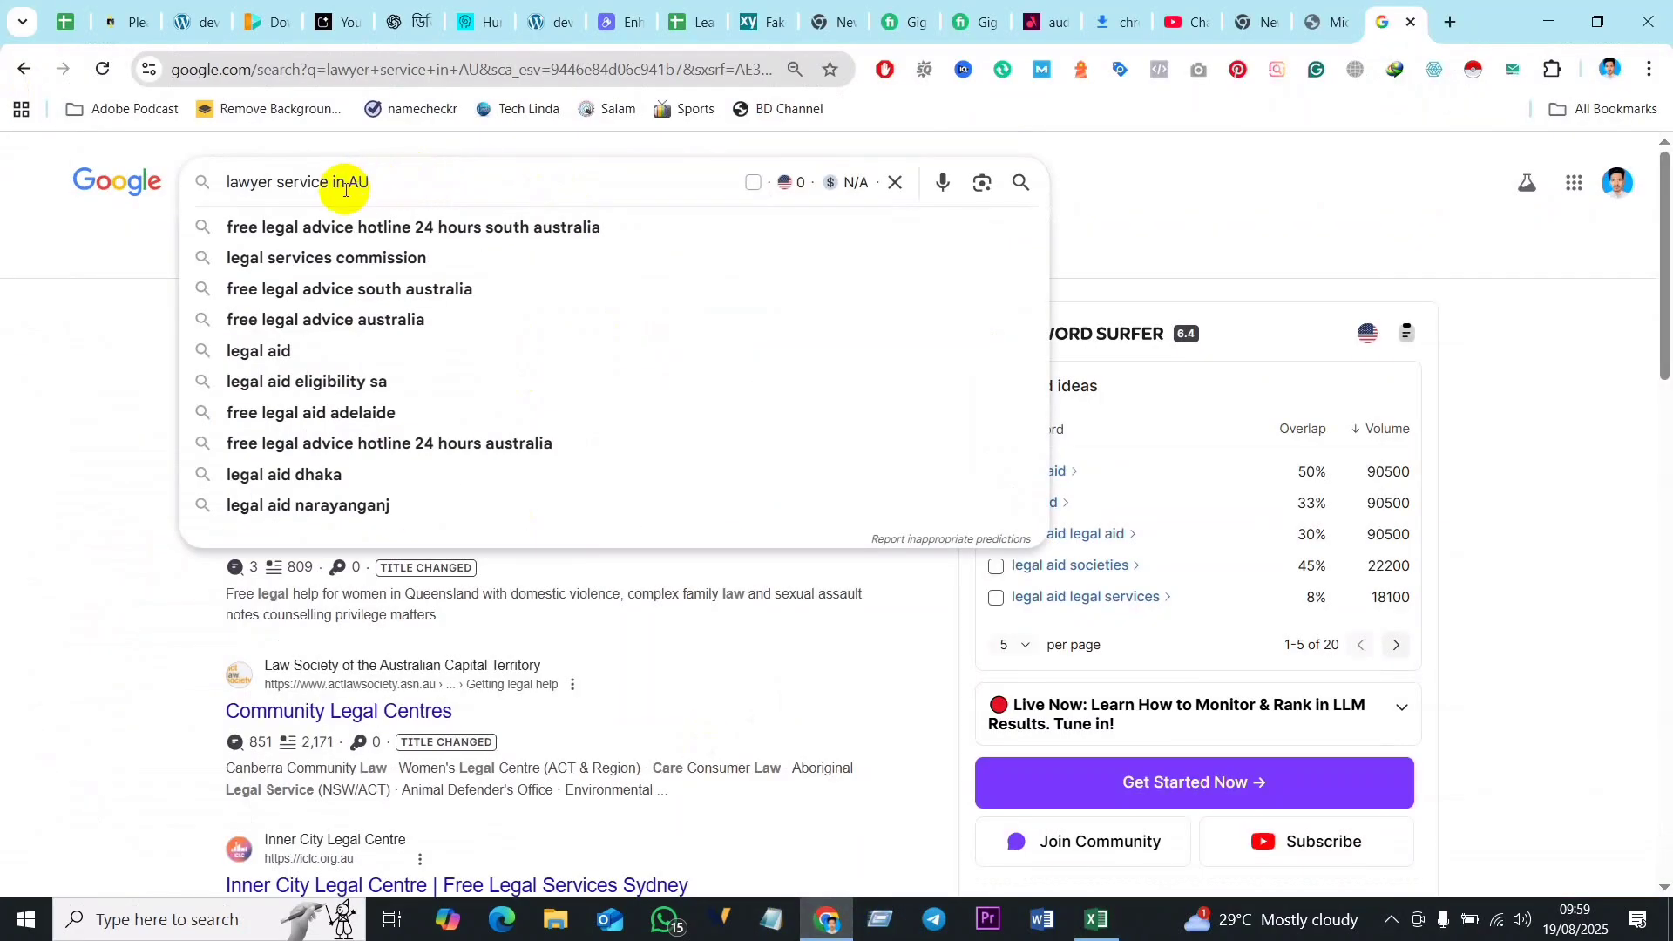
{"action": "left_click_drag", "start_coordinate": [327, 181], "coordinate": [281, 181]}
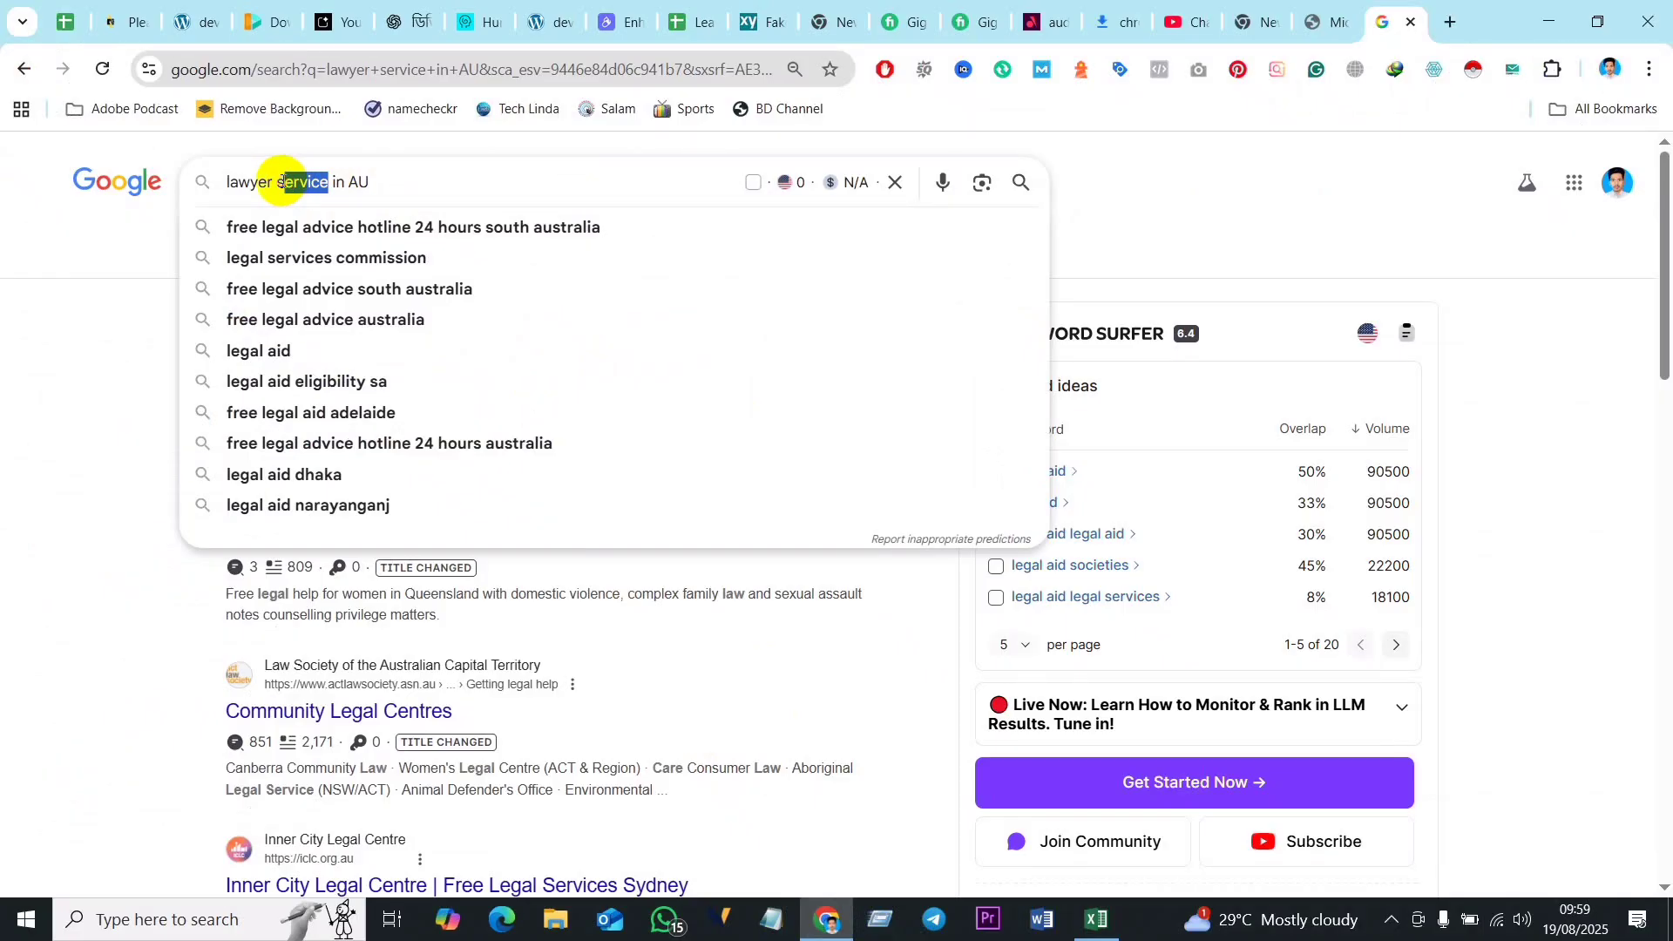
{"action": "key", "text": "BackSpace"}
{"action": "type", "text": "chamber"}
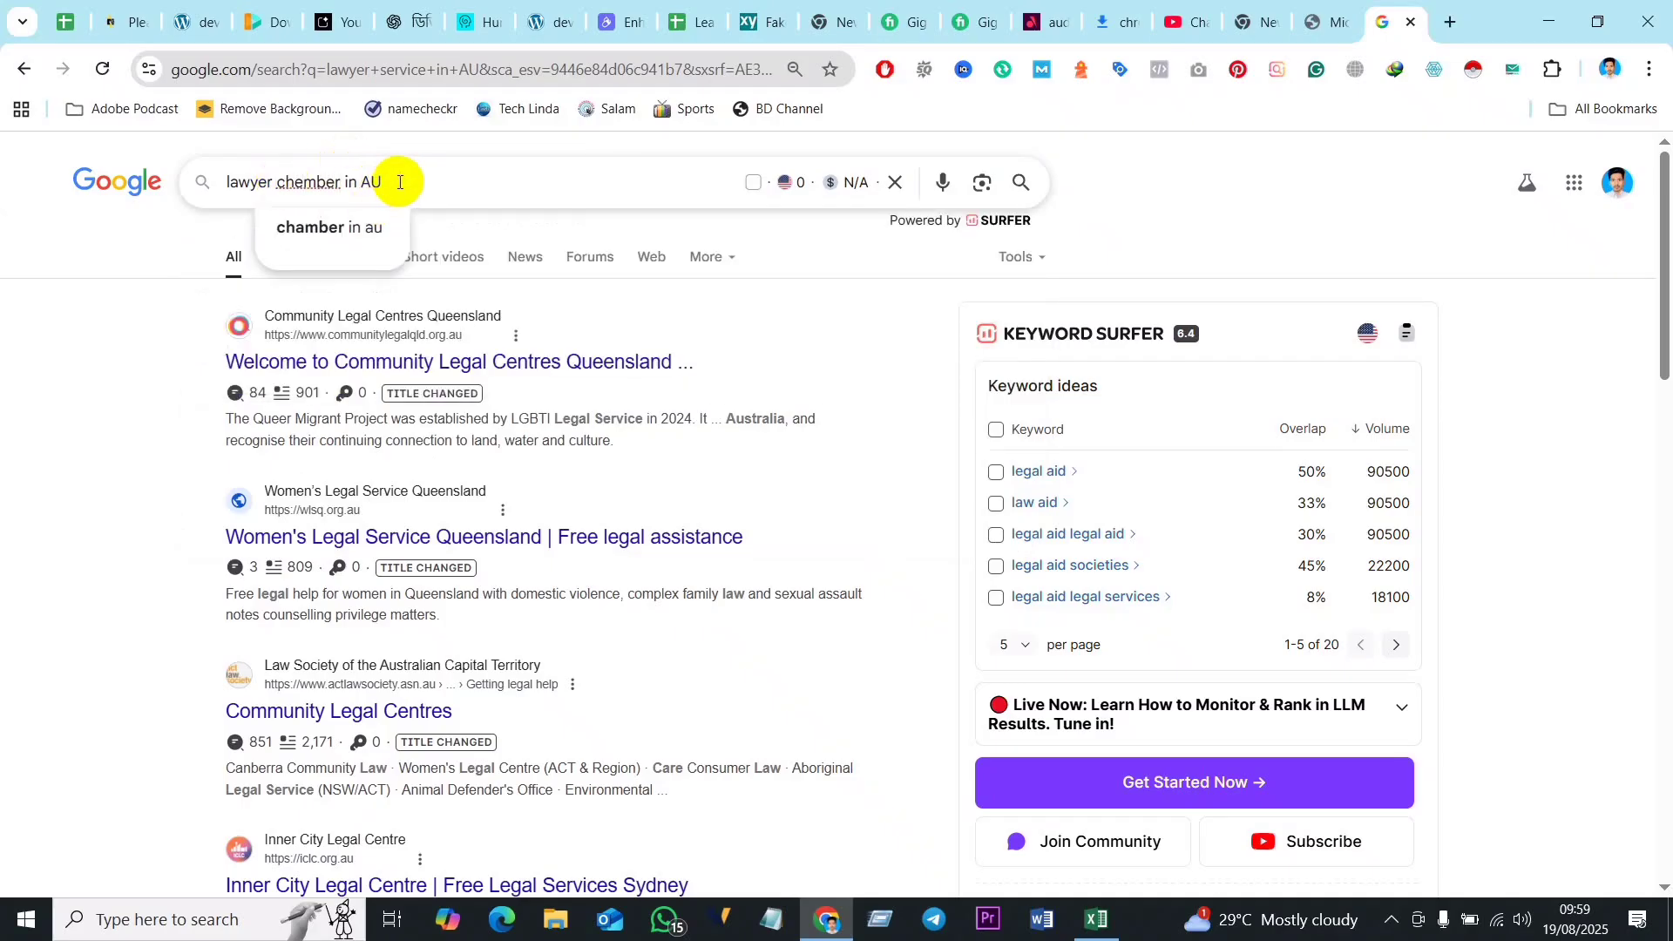
{"action": "left_click", "coordinate": [329, 229]}
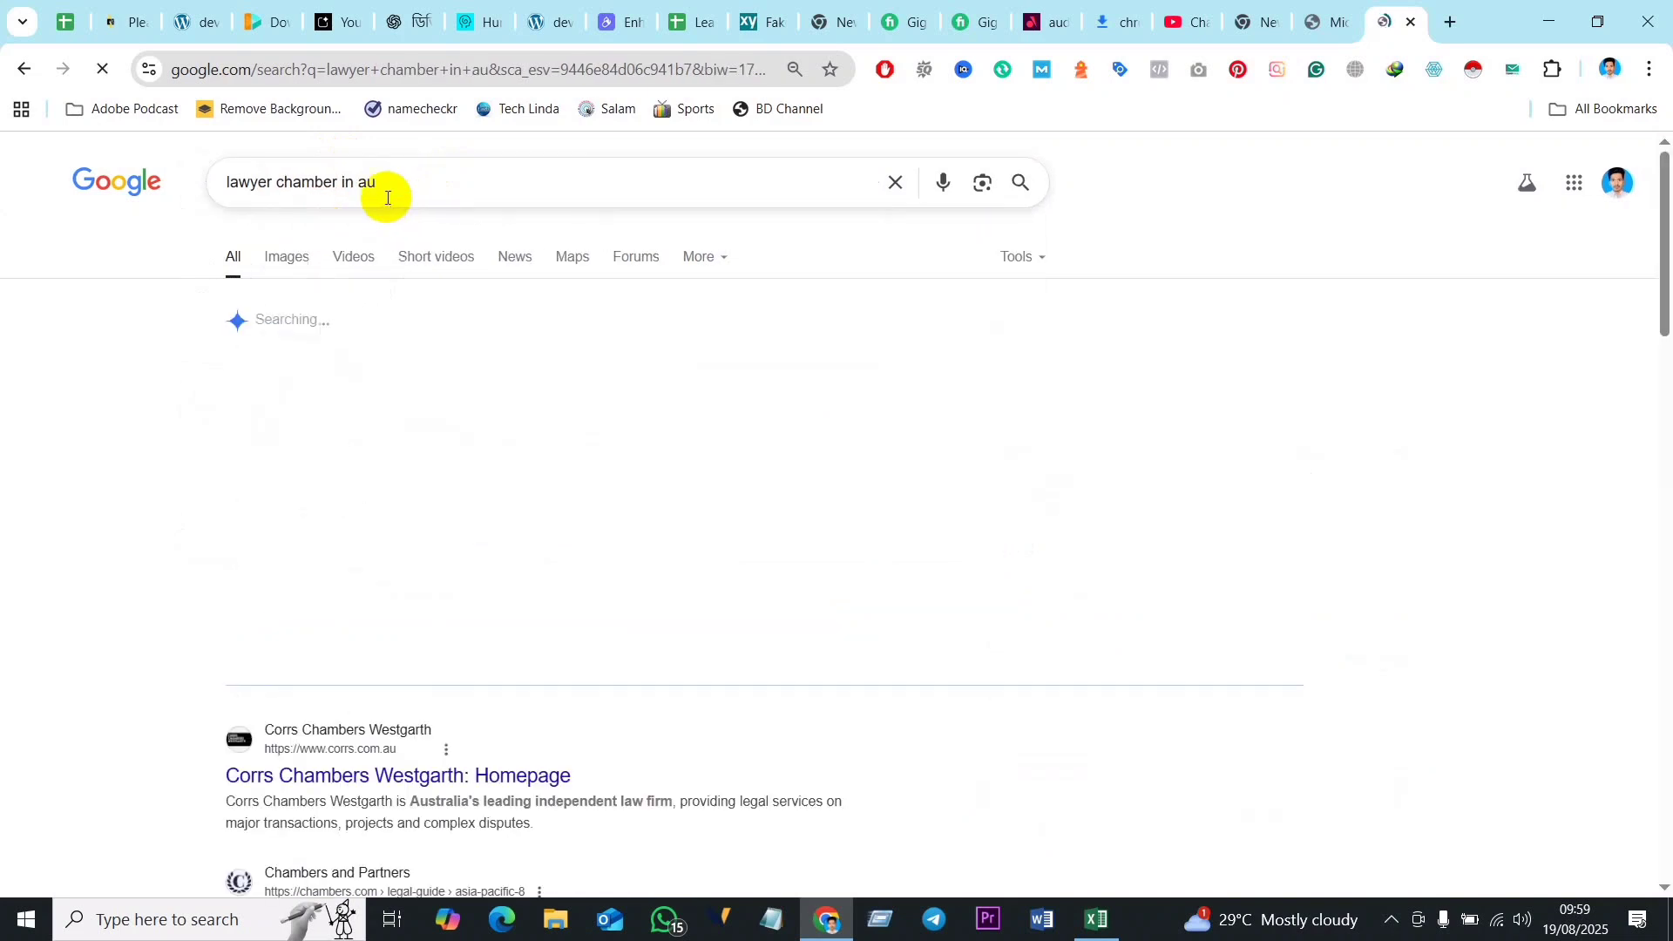
Step: Check the Keyword Surfer volume for "lawyer chamber in au" and look over its first page of results
{"action": "left_click", "coordinate": [386, 184]}
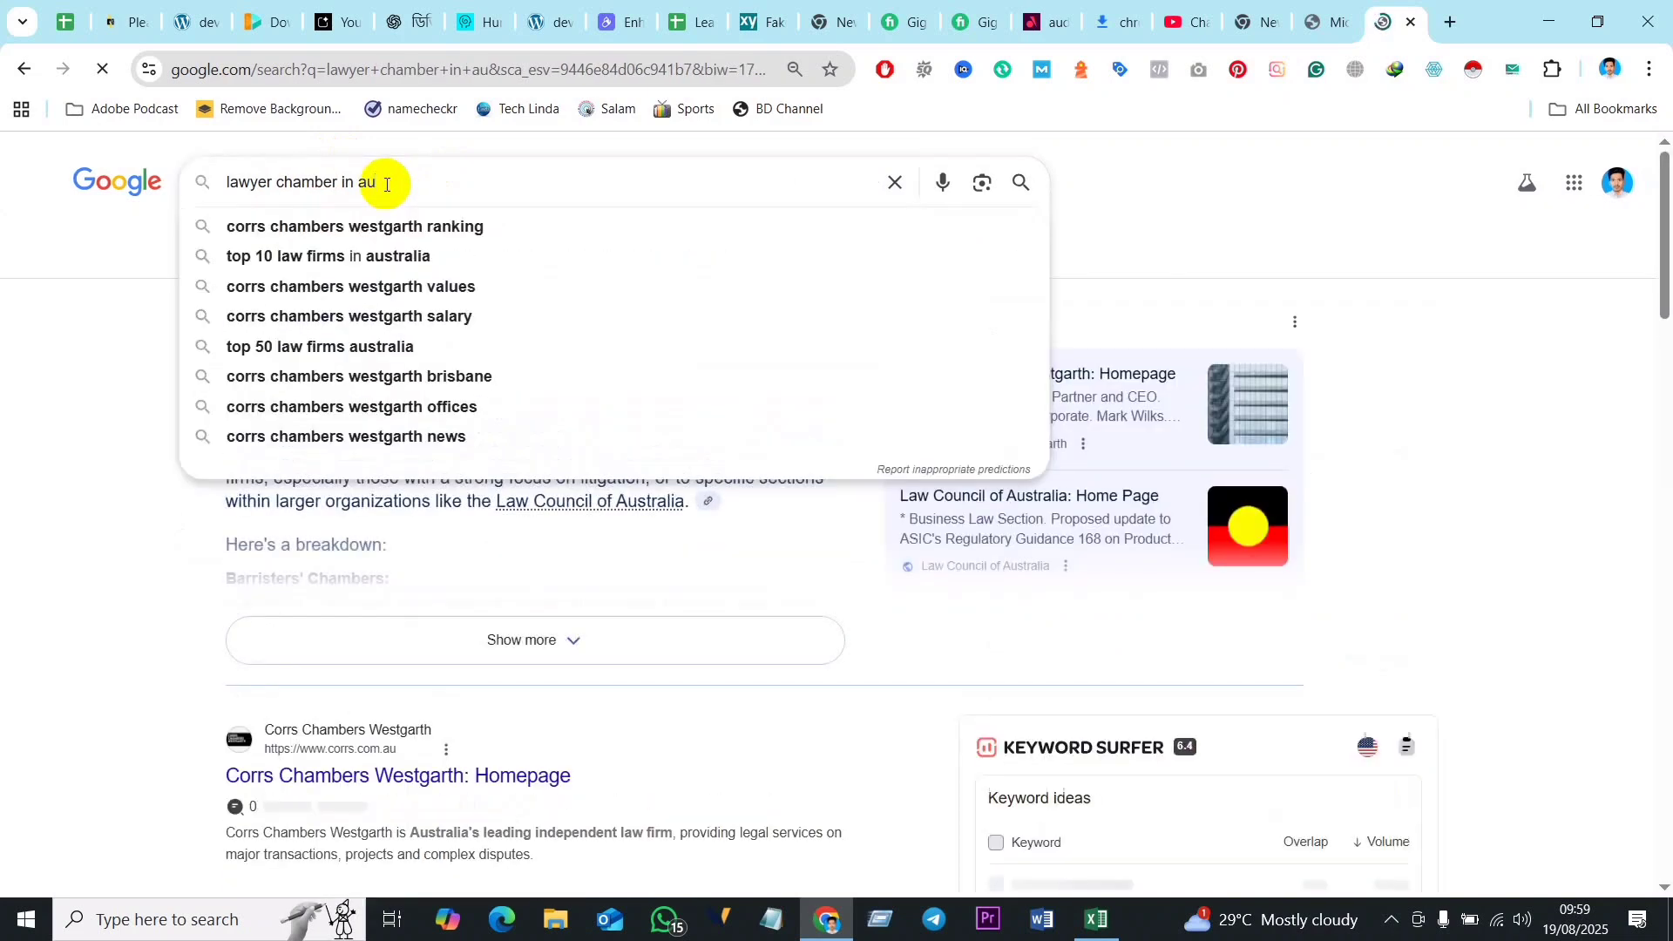
{"action": "left_click", "coordinate": [65, 239]}
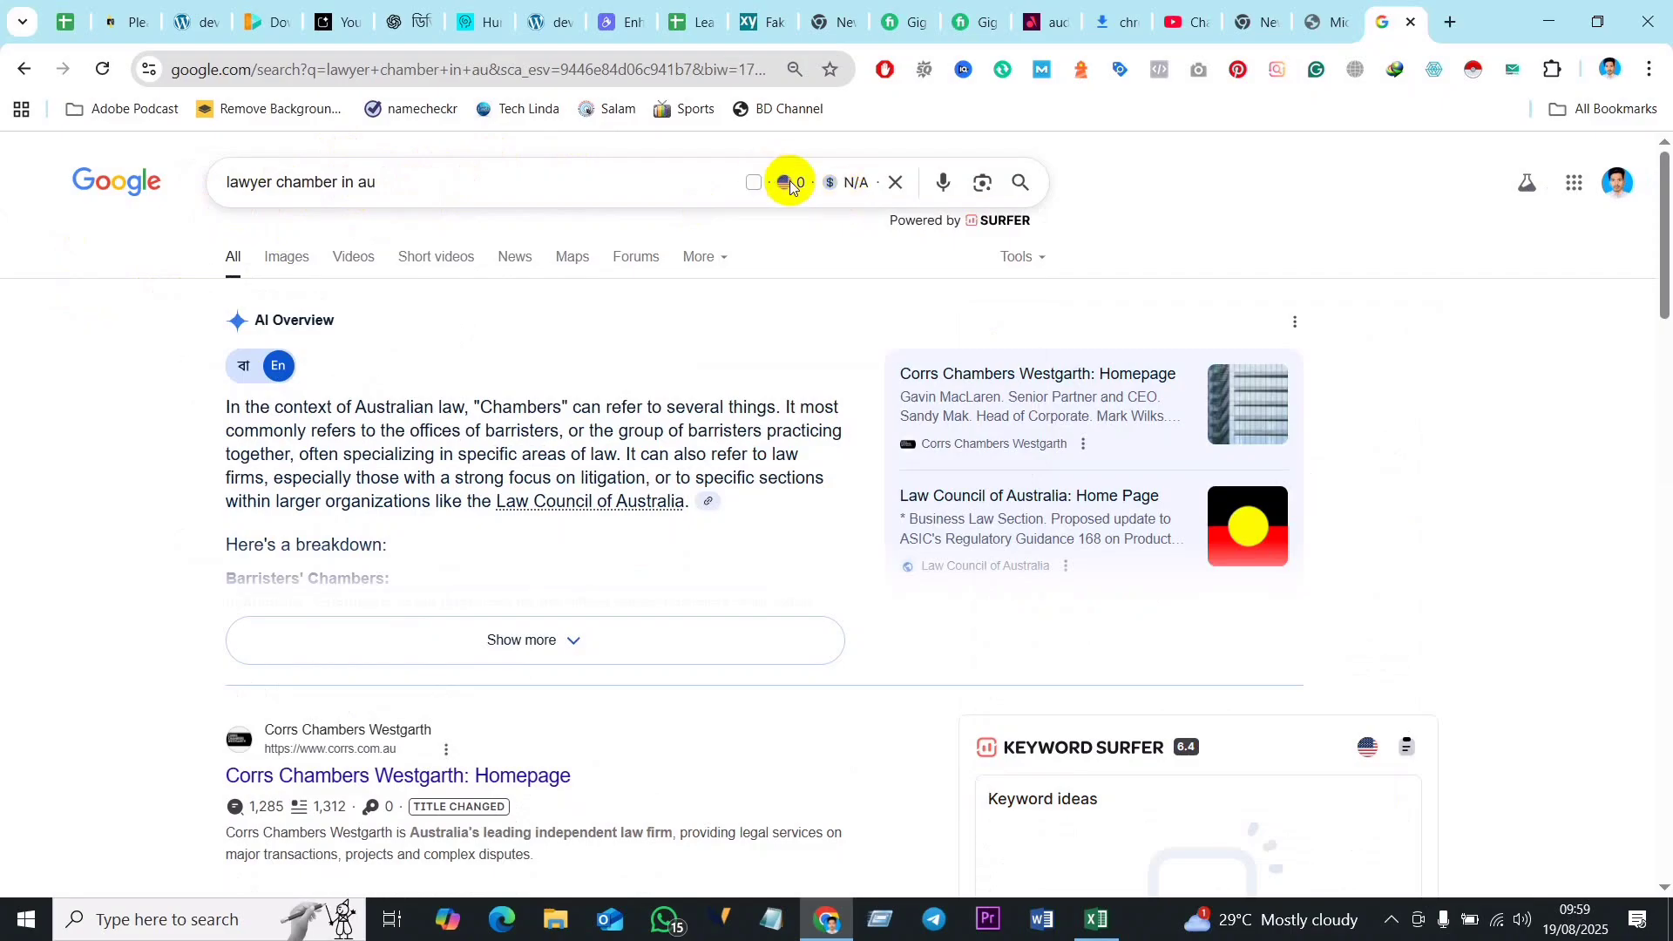
{"action": "scroll", "coordinate": [562, 440], "scroll_direction": "down", "scroll_amount": 15}
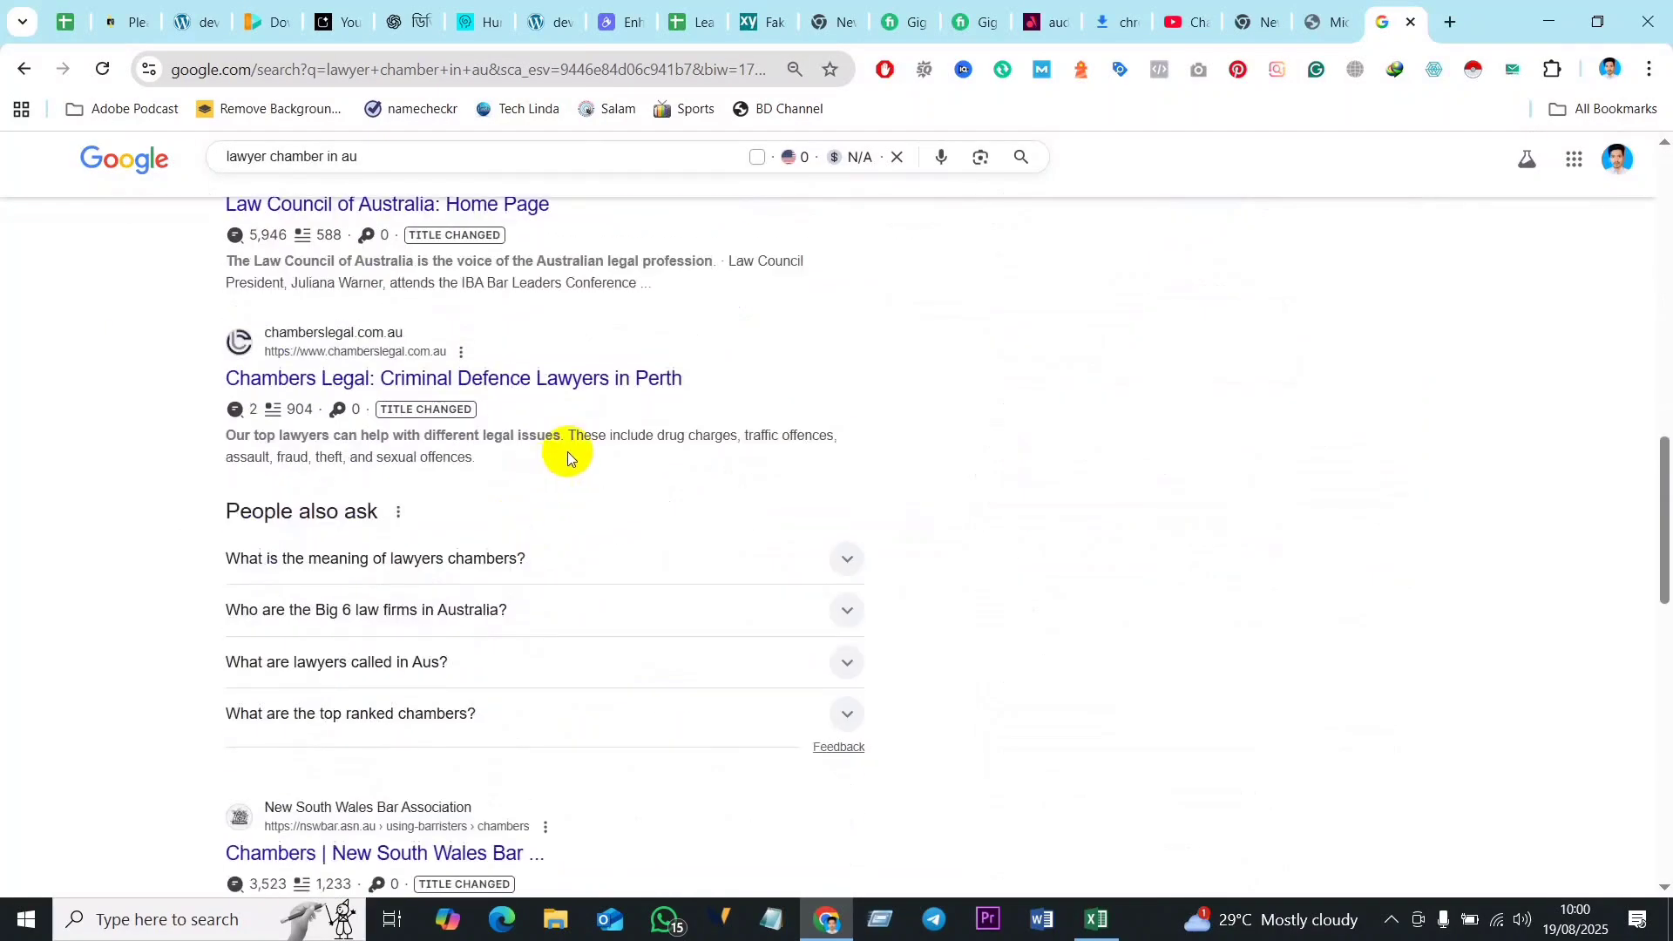
{"action": "scroll", "coordinate": [567, 452], "scroll_direction": "down", "scroll_amount": 10}
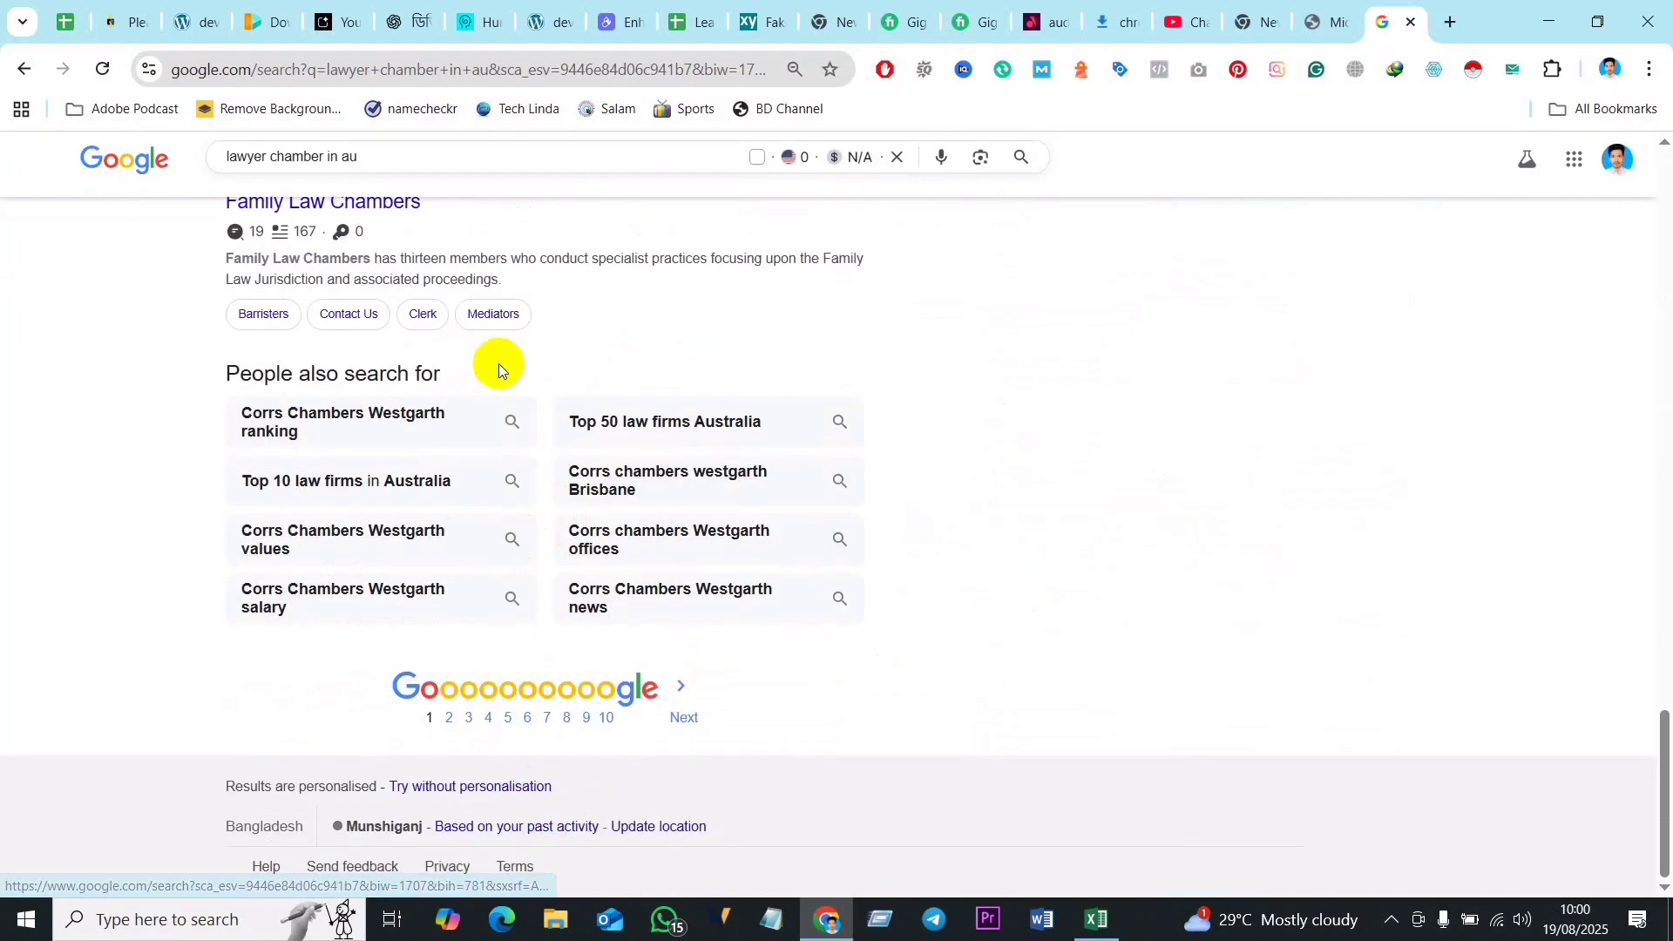
{"action": "scroll", "coordinate": [499, 363], "scroll_direction": "up", "scroll_amount": 6}
{"action": "scroll", "coordinate": [723, 418], "scroll_direction": "up", "scroll_amount": 4}
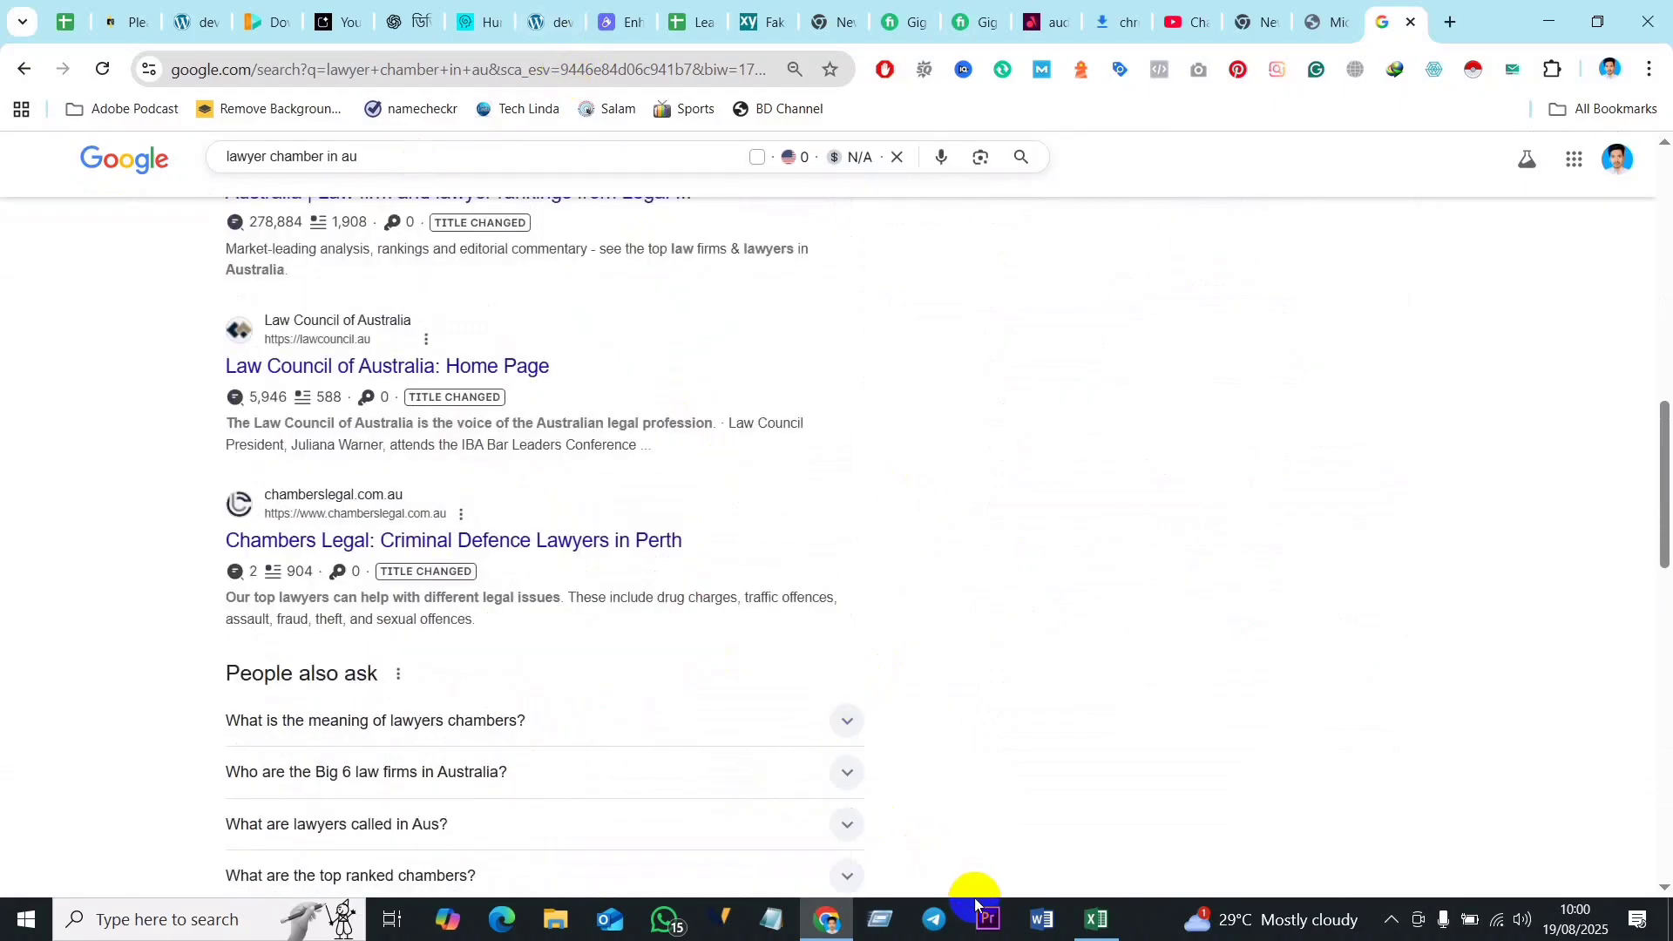
Step: Switch to Excel and enter 0 as the Google AU search volume for "lawyer chember in AU"
{"action": "left_click", "coordinate": [1097, 922]}
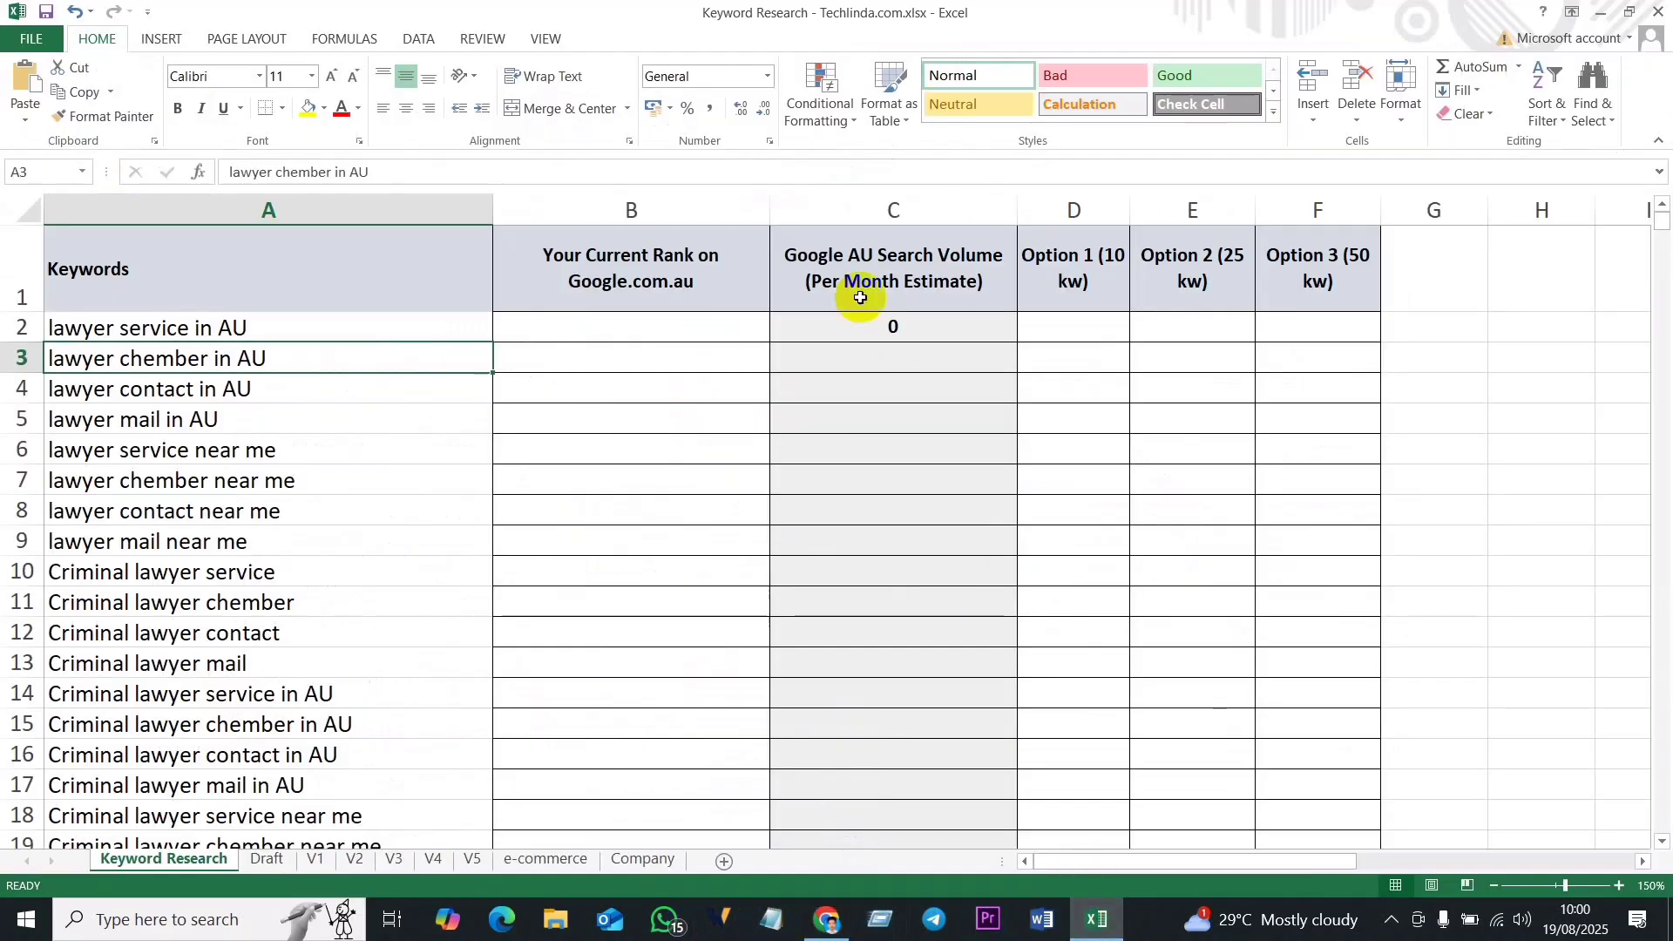
{"action": "left_click", "coordinate": [903, 350]}
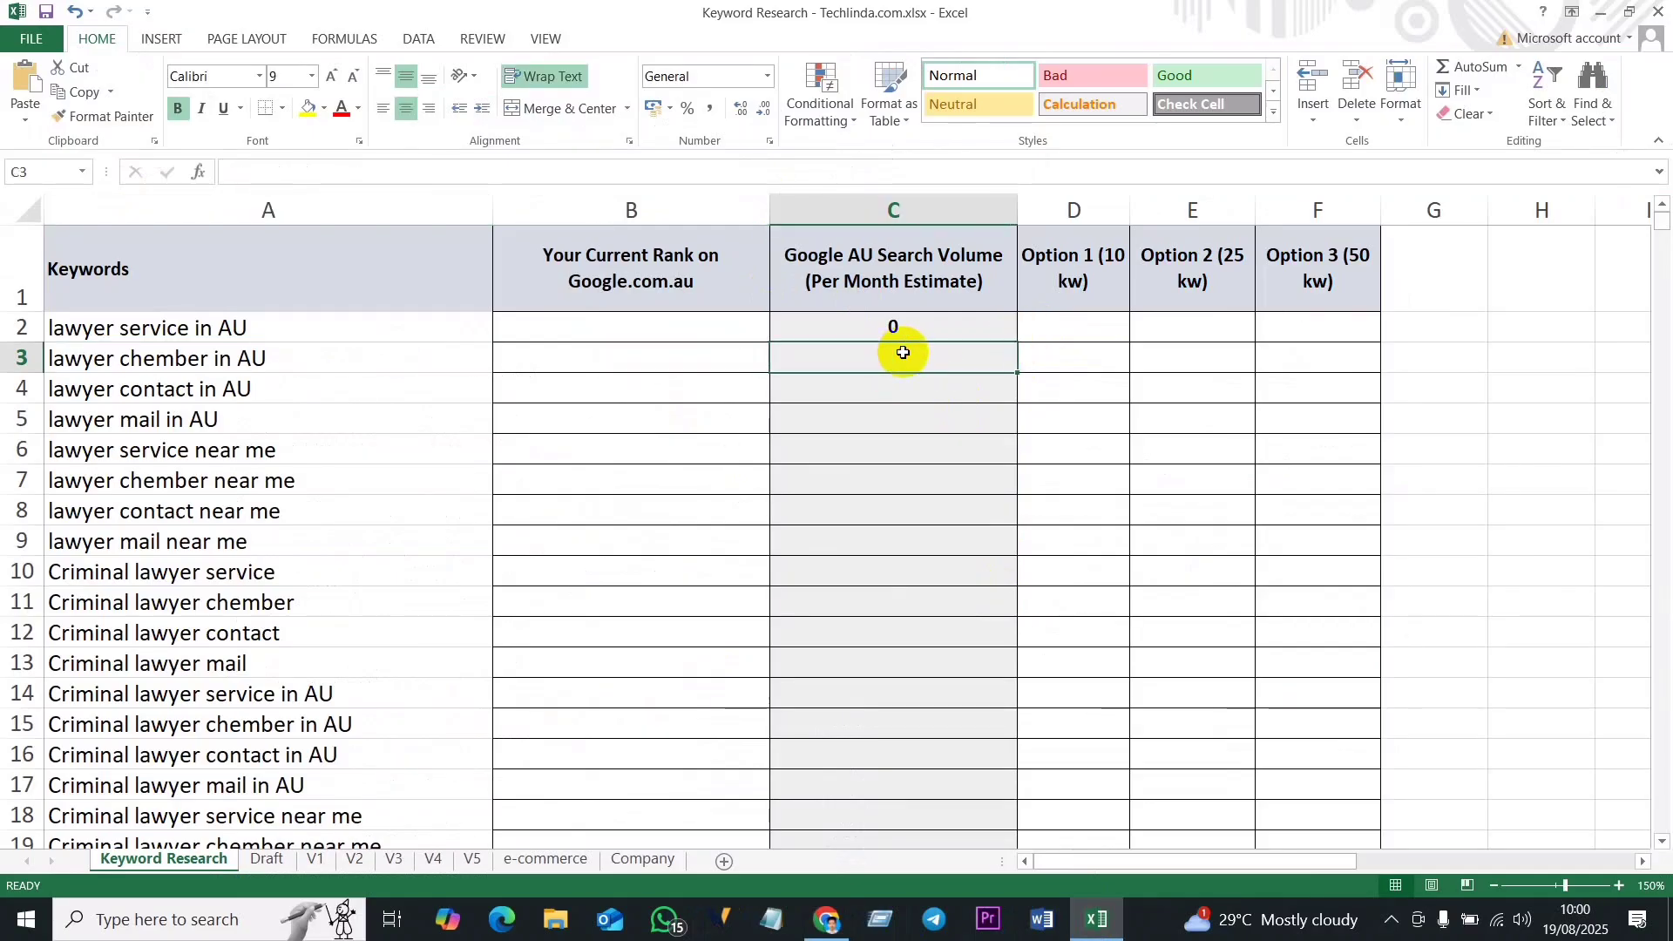
{"action": "type", "text": "0"}
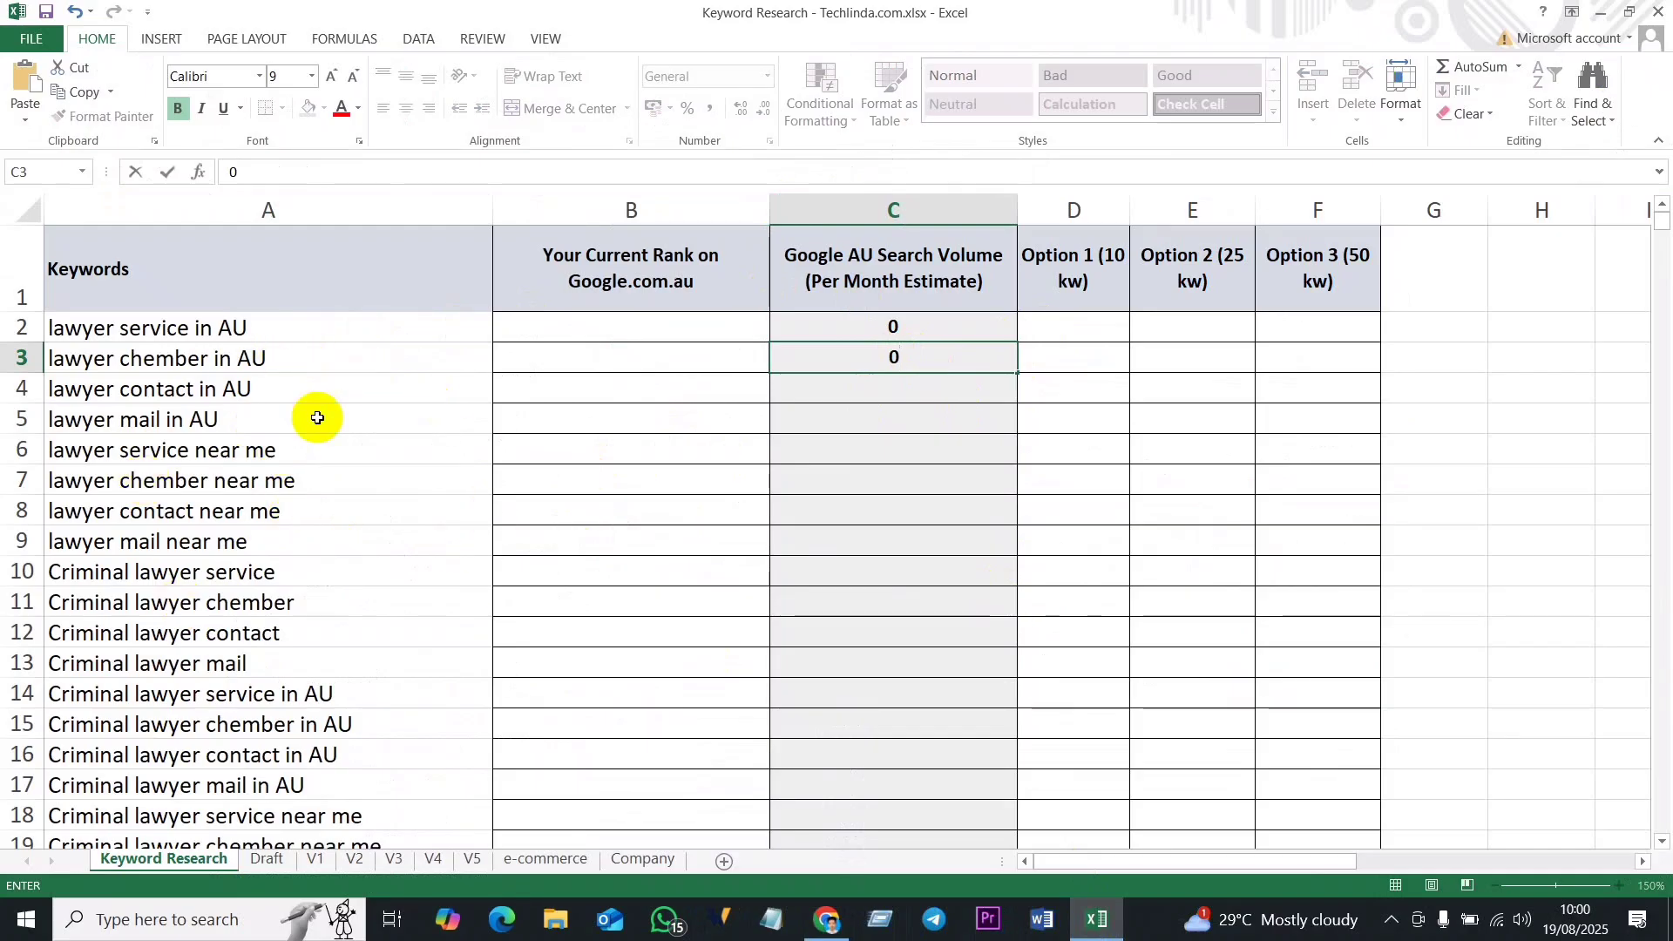
{"action": "left_click", "coordinate": [148, 361]}
Step: Examine the misspelled word "chember" in cell A3 and look for it through the rest of the keyword list
{"action": "double_click", "coordinate": [155, 360]}
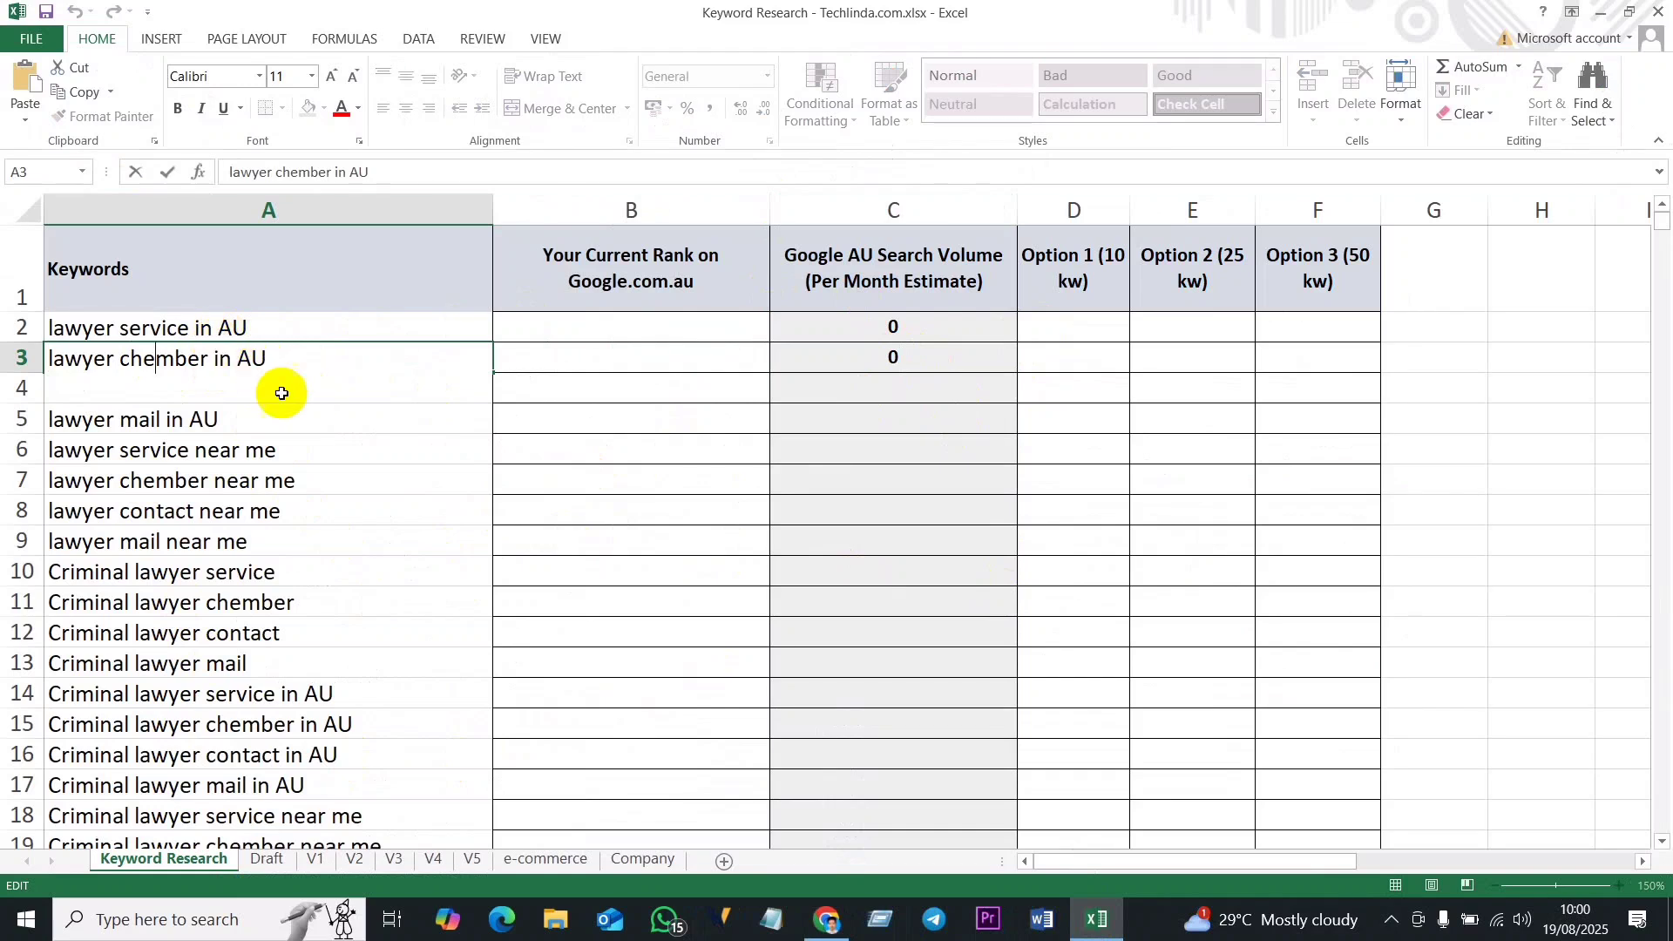
{"action": "left_click", "coordinate": [170, 449]}
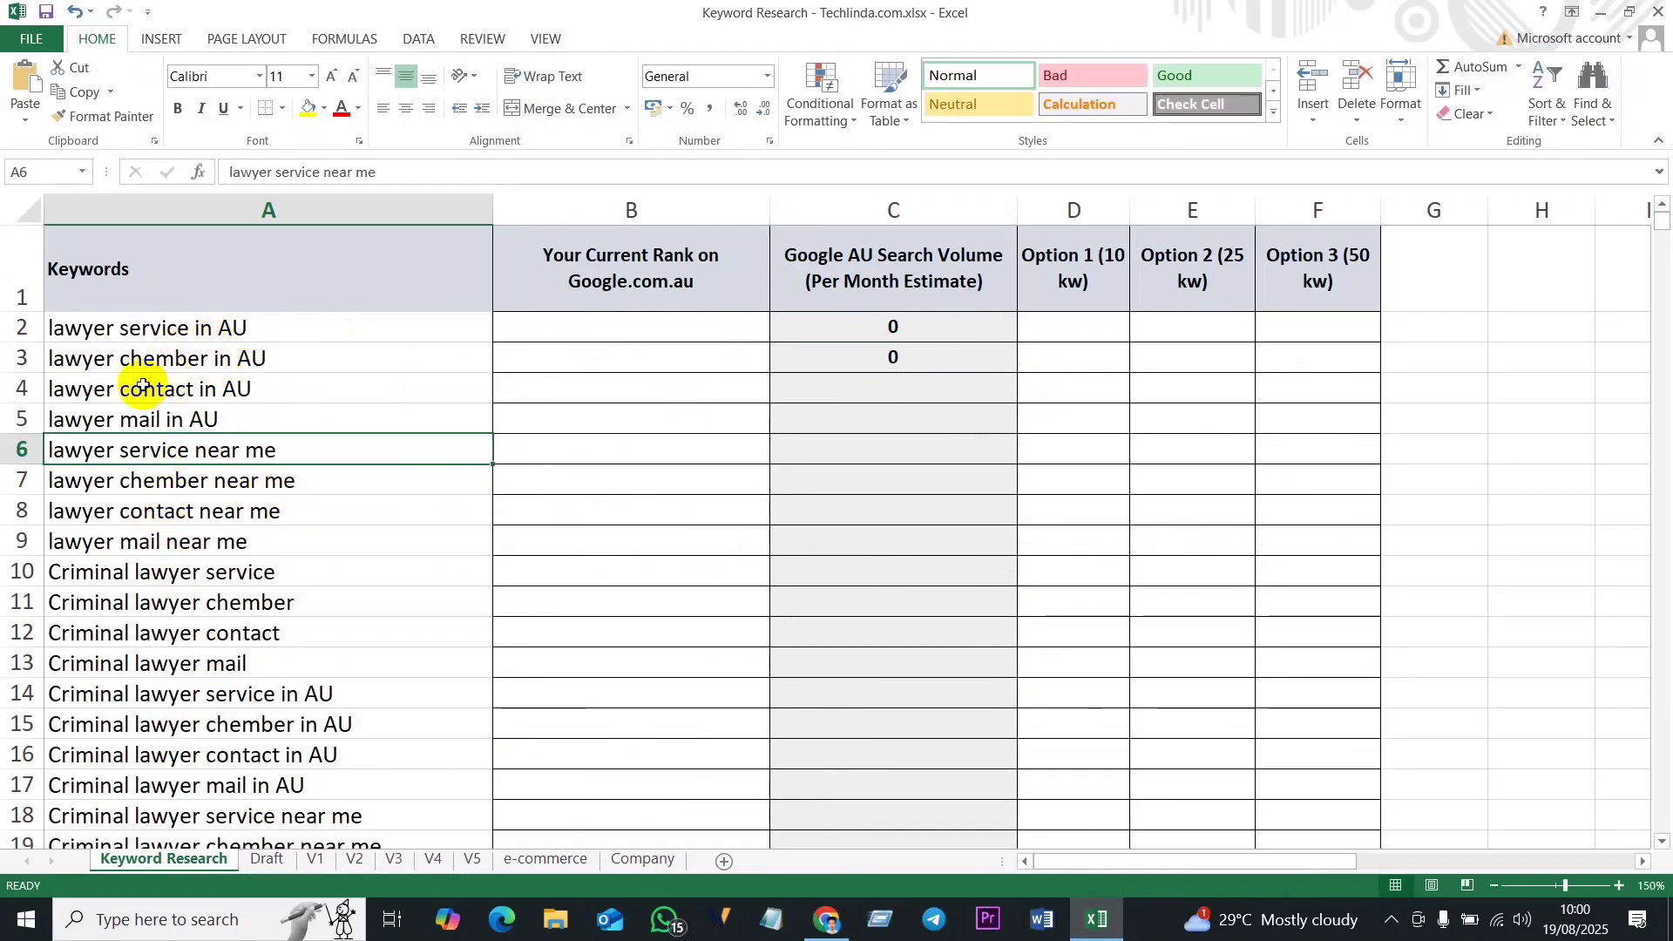
{"action": "scroll", "coordinate": [180, 674], "scroll_direction": "down", "scroll_amount": 4}
{"action": "scroll", "coordinate": [179, 674], "scroll_direction": "down", "scroll_amount": 19}
{"action": "scroll", "coordinate": [200, 610], "scroll_direction": "up", "scroll_amount": 4}
{"action": "scroll", "coordinate": [218, 552], "scroll_direction": "up", "scroll_amount": 10}
{"action": "scroll", "coordinate": [398, 463], "scroll_direction": "up", "scroll_amount": 3}
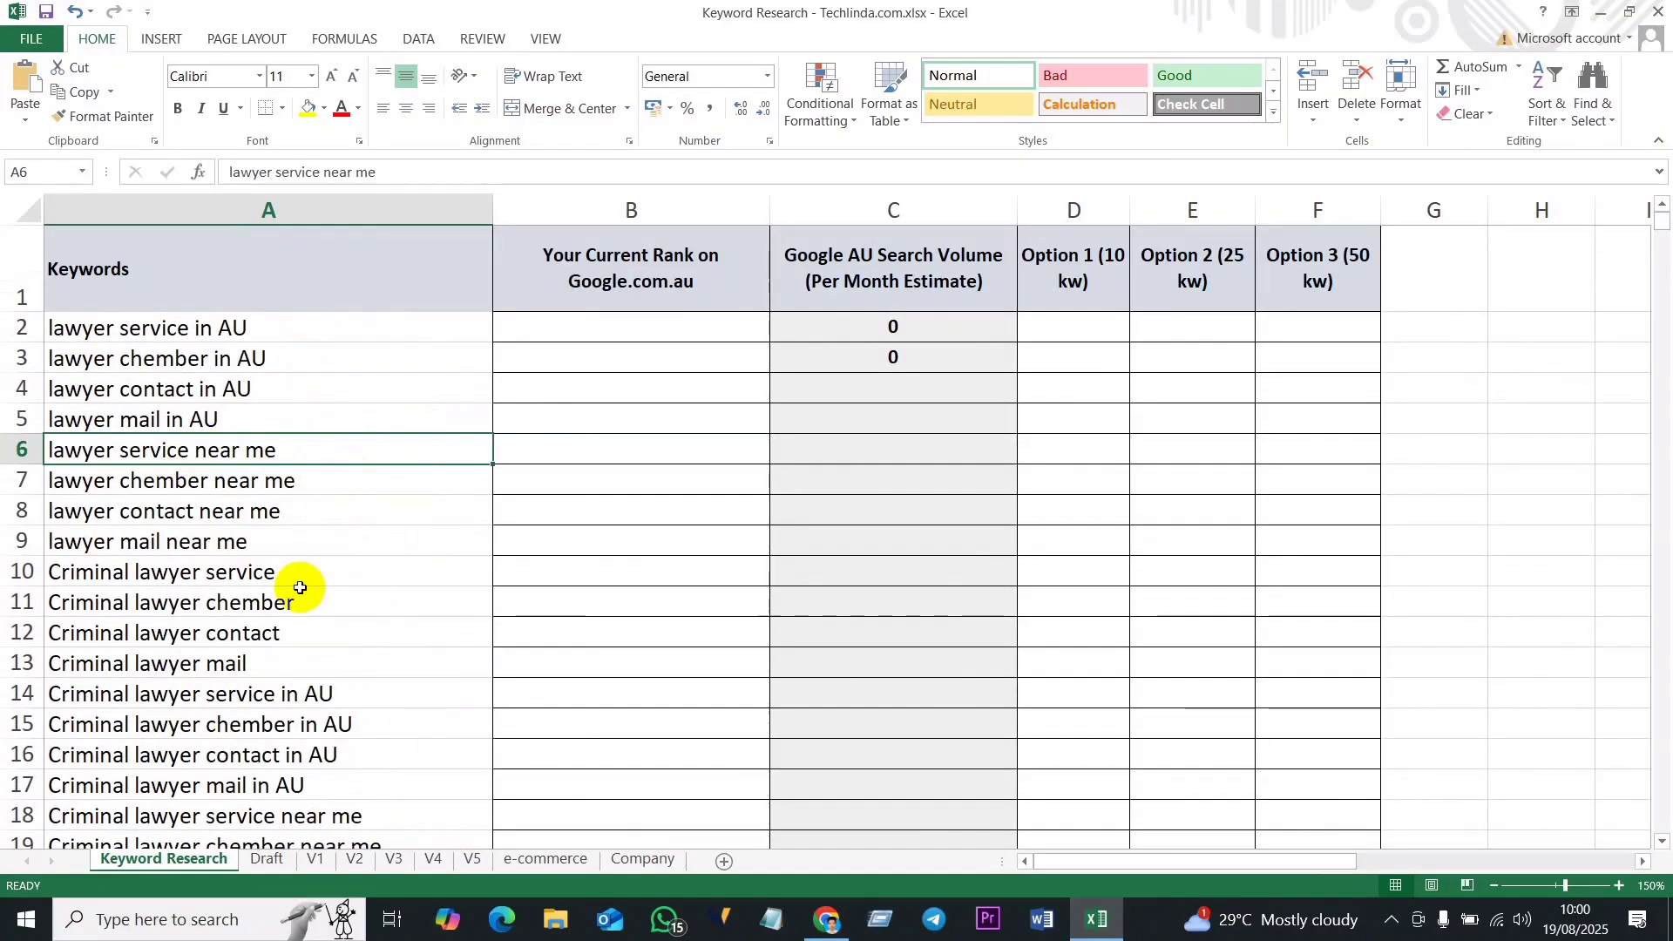
Step: Find all occurrences of "chember" in the Keyword Research sheet and replace them all with "Chamber"
{"action": "key", "text": "ctrl+f"}
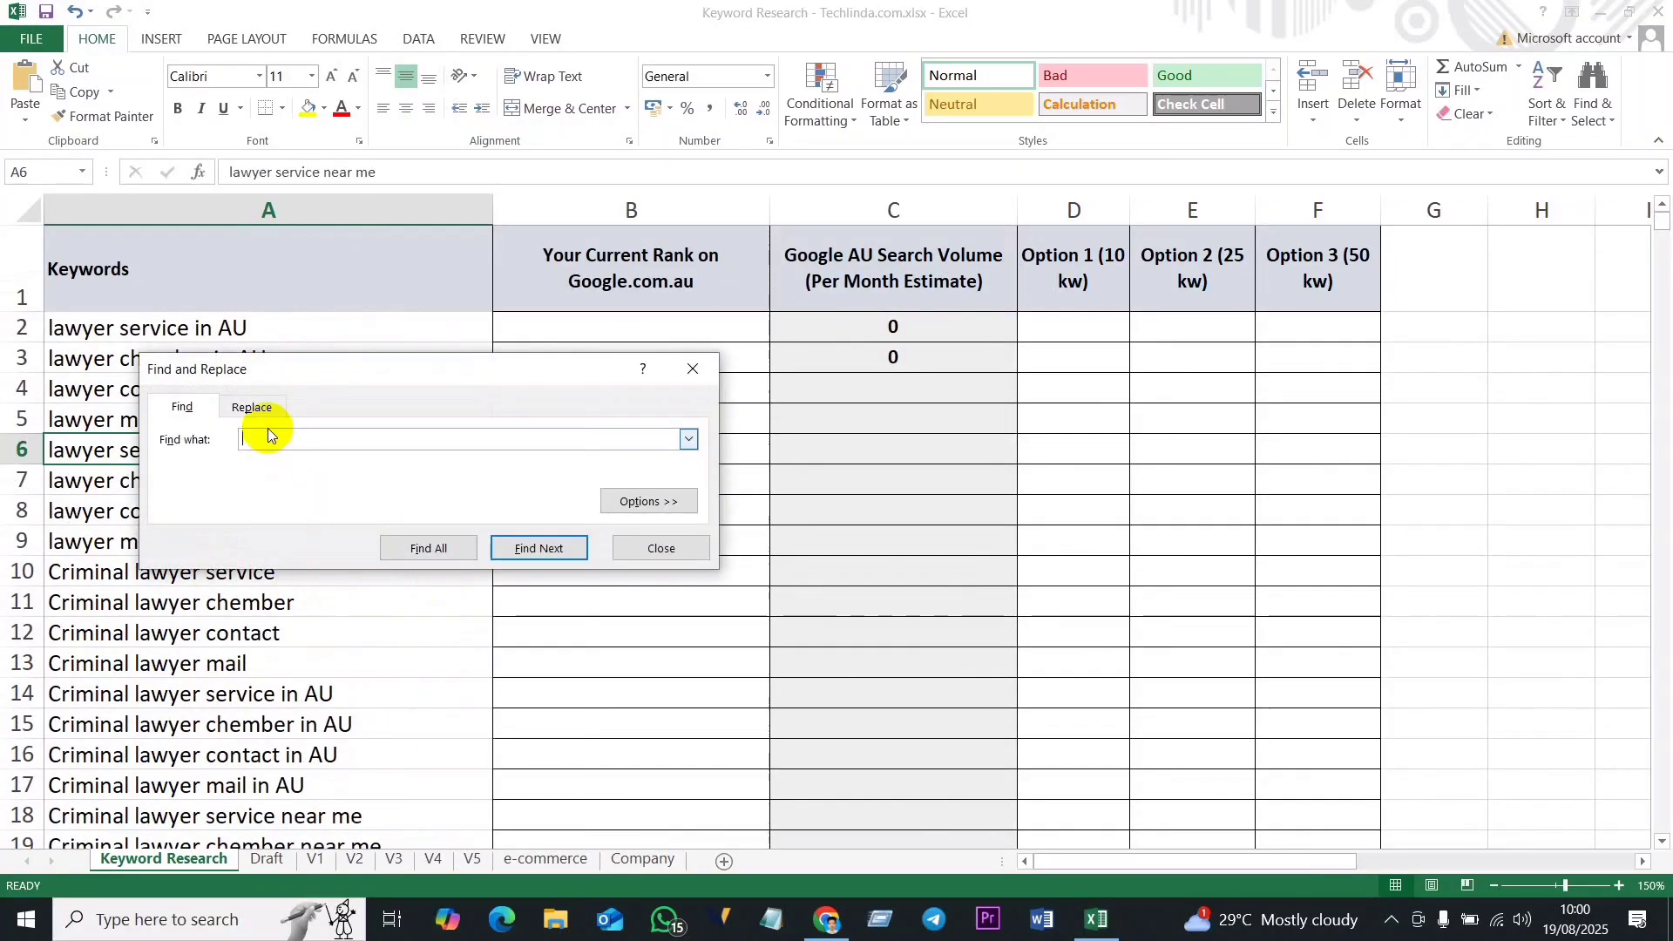
{"action": "type", "text": "chember"}
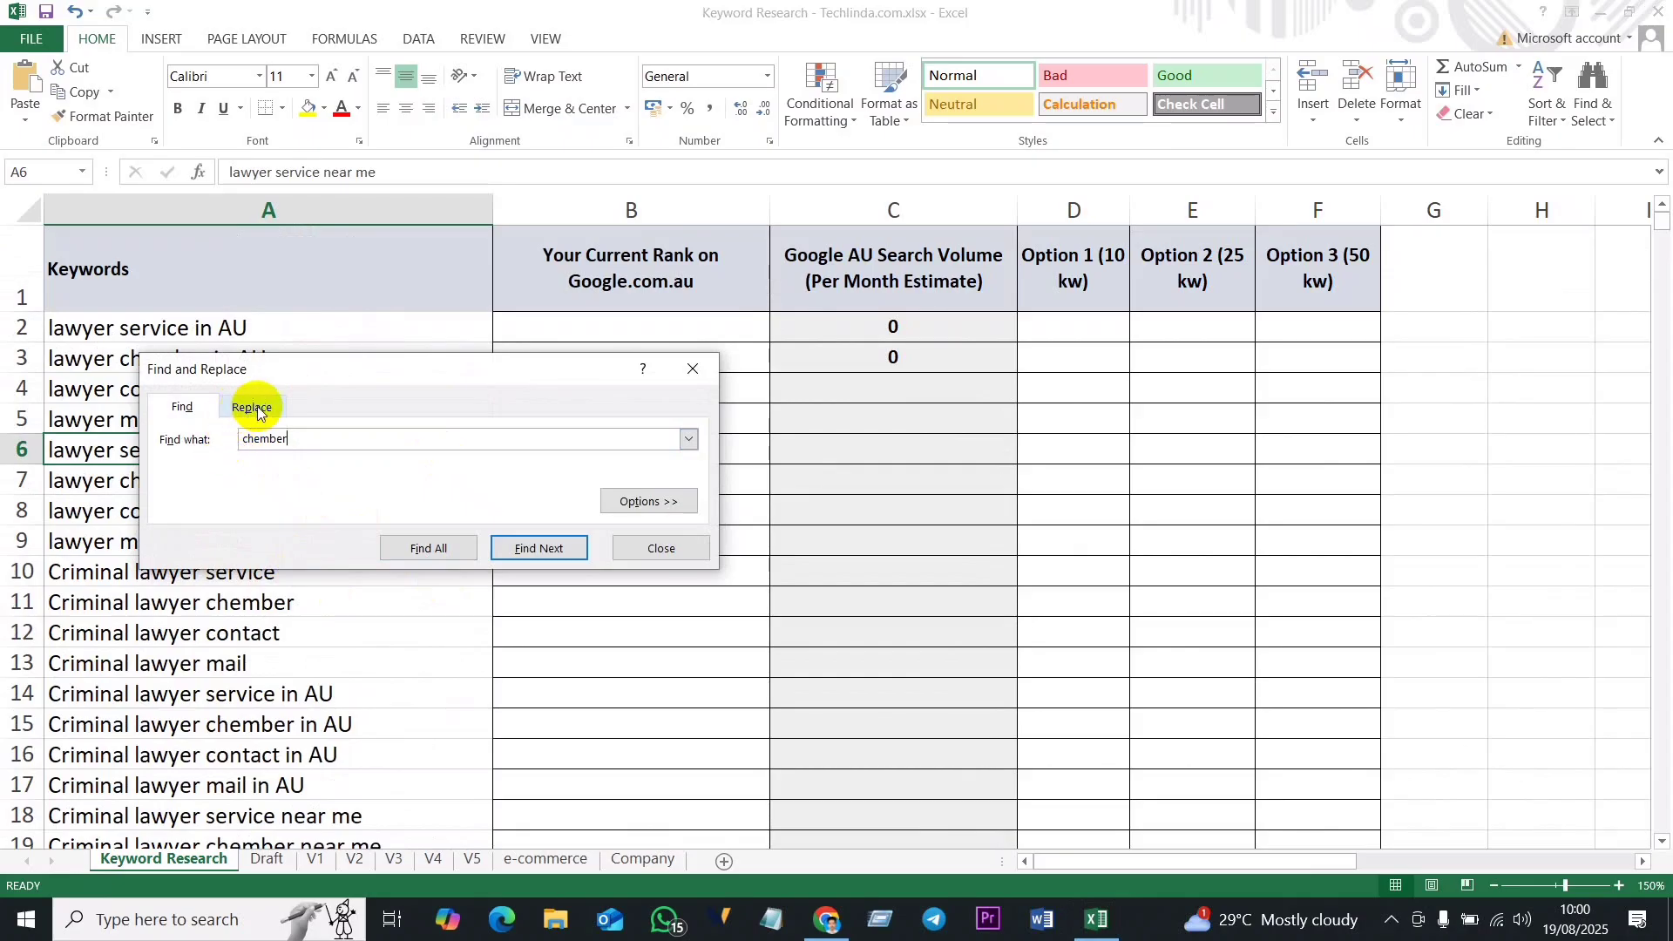
{"action": "left_click", "coordinate": [427, 549]}
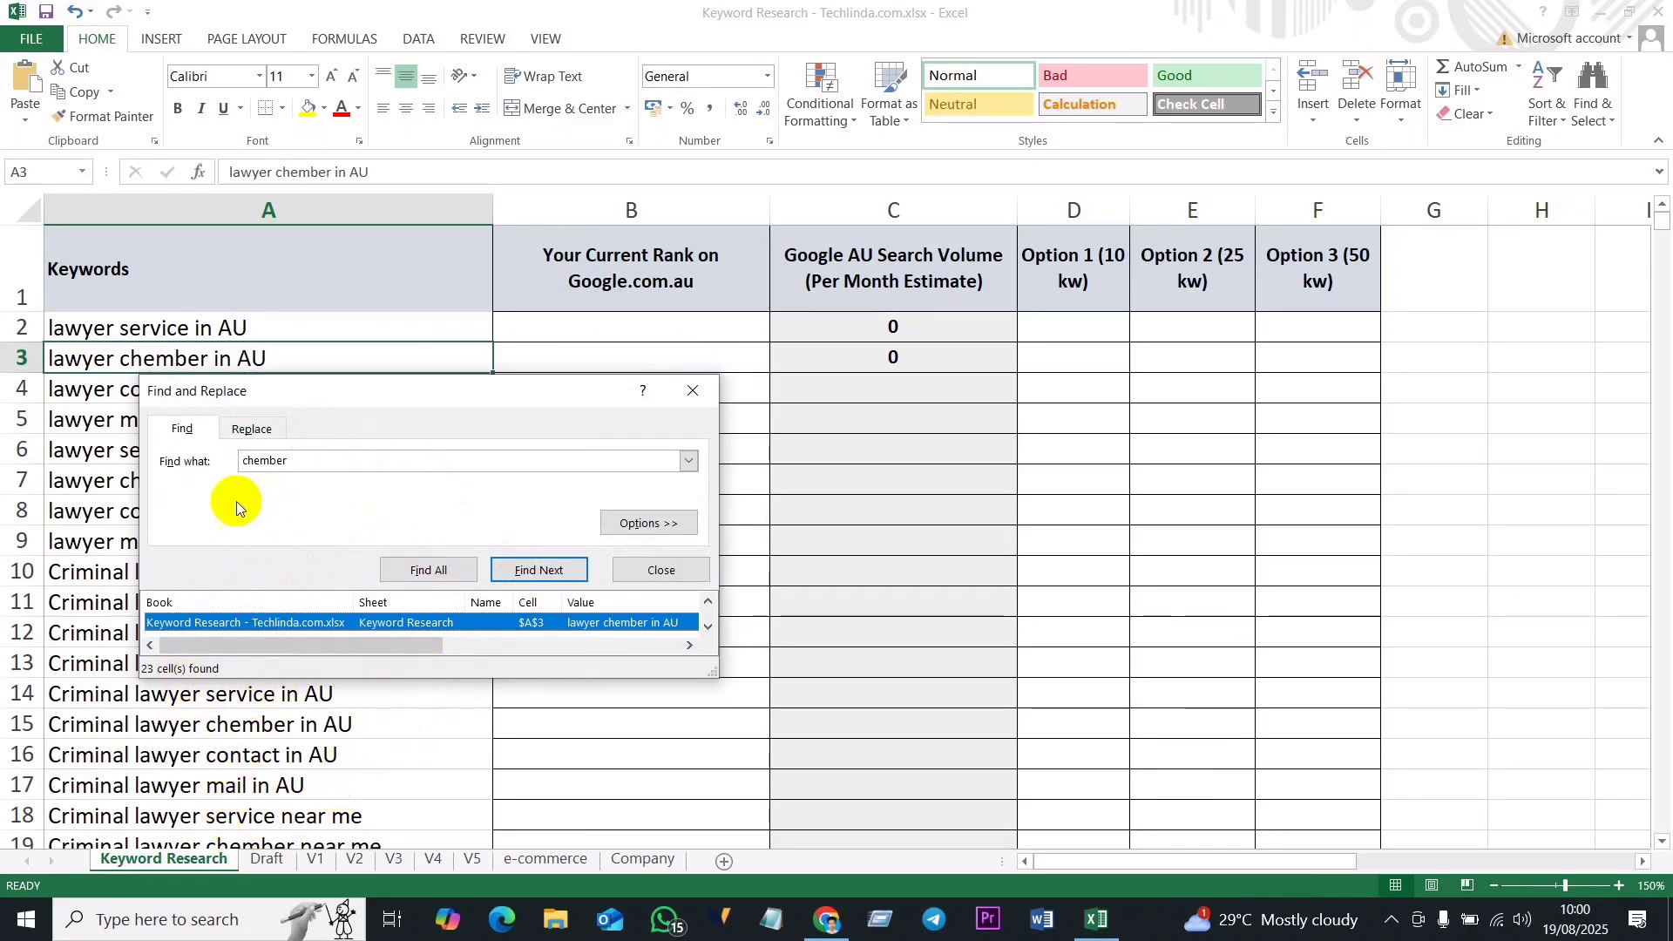
{"action": "left_click", "coordinate": [249, 430]}
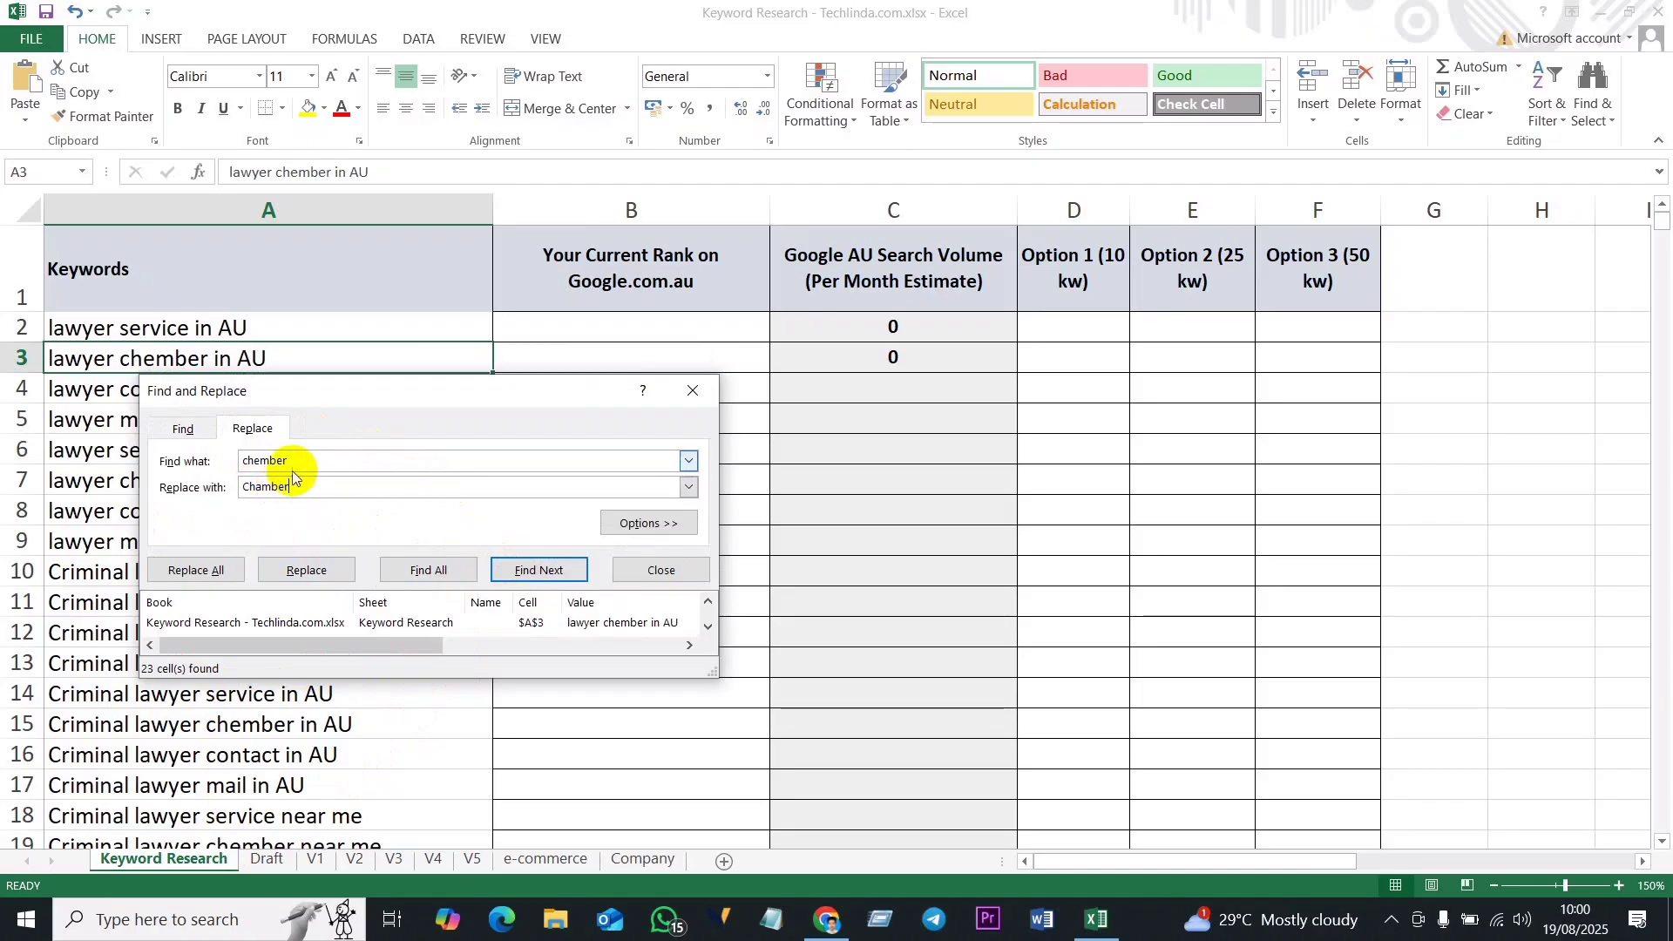
{"action": "left_click", "coordinate": [201, 571]}
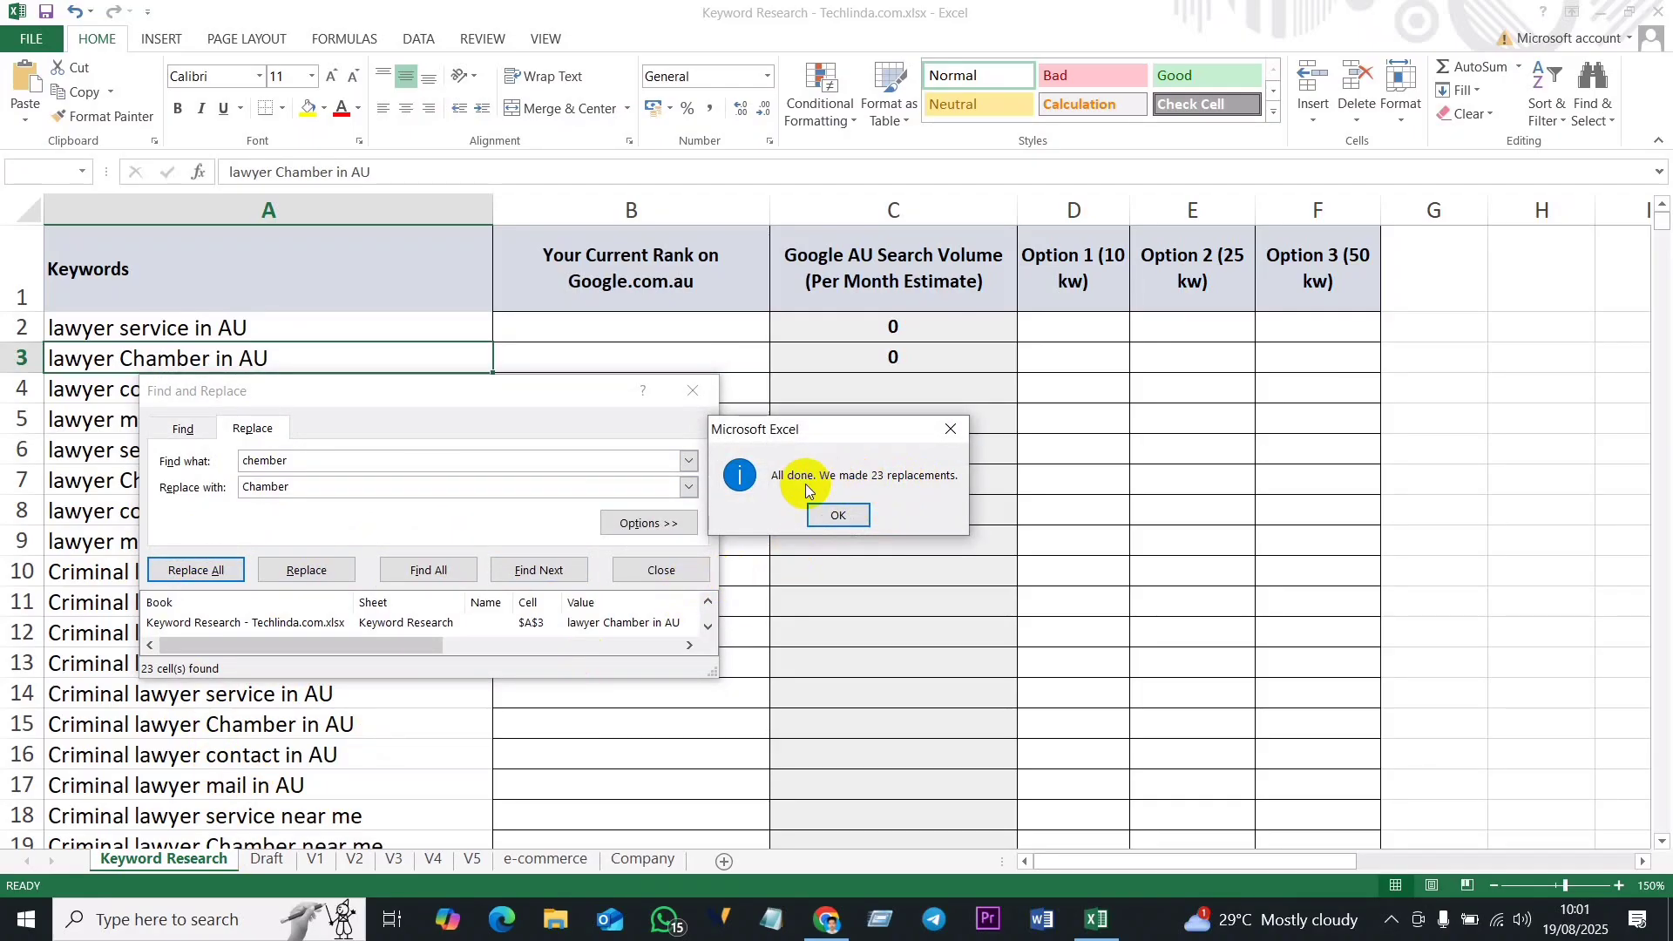
{"action": "left_click", "coordinate": [839, 515]}
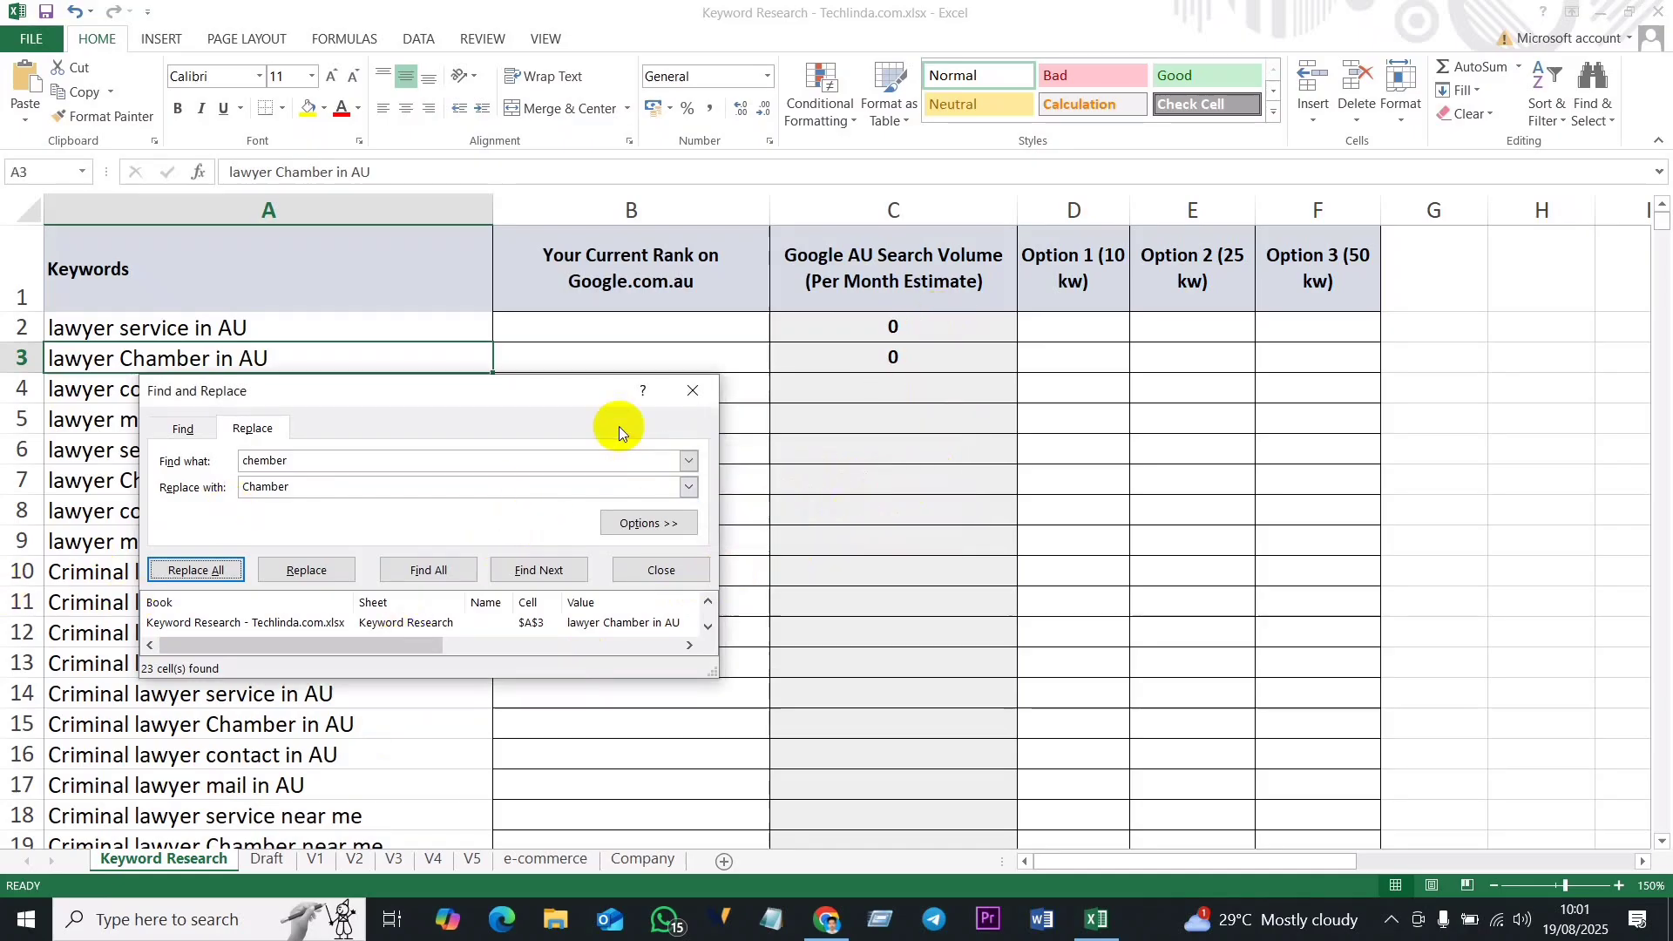
{"action": "left_click", "coordinate": [694, 391]}
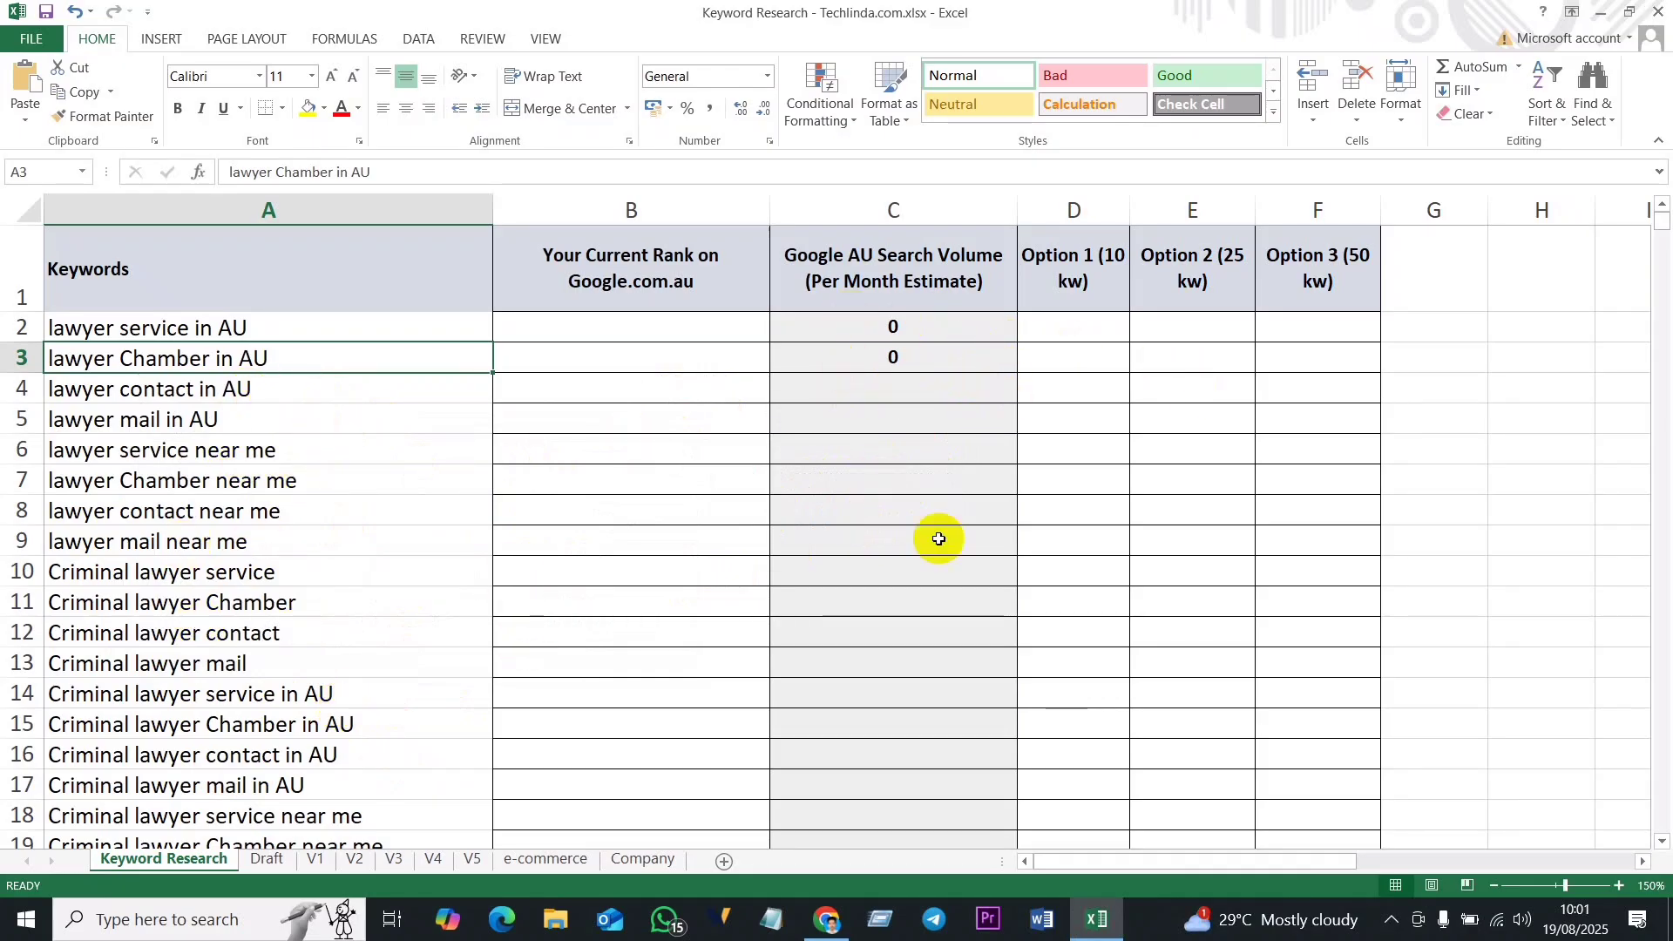
Step: Review the corrected "Chamber" spelling through the keyword list and return to the first keywords, ending on "lawyer mail in AU"
{"action": "scroll", "coordinate": [366, 665], "scroll_direction": "down", "scroll_amount": 12}
{"action": "scroll", "coordinate": [340, 688], "scroll_direction": "down", "scroll_amount": 6}
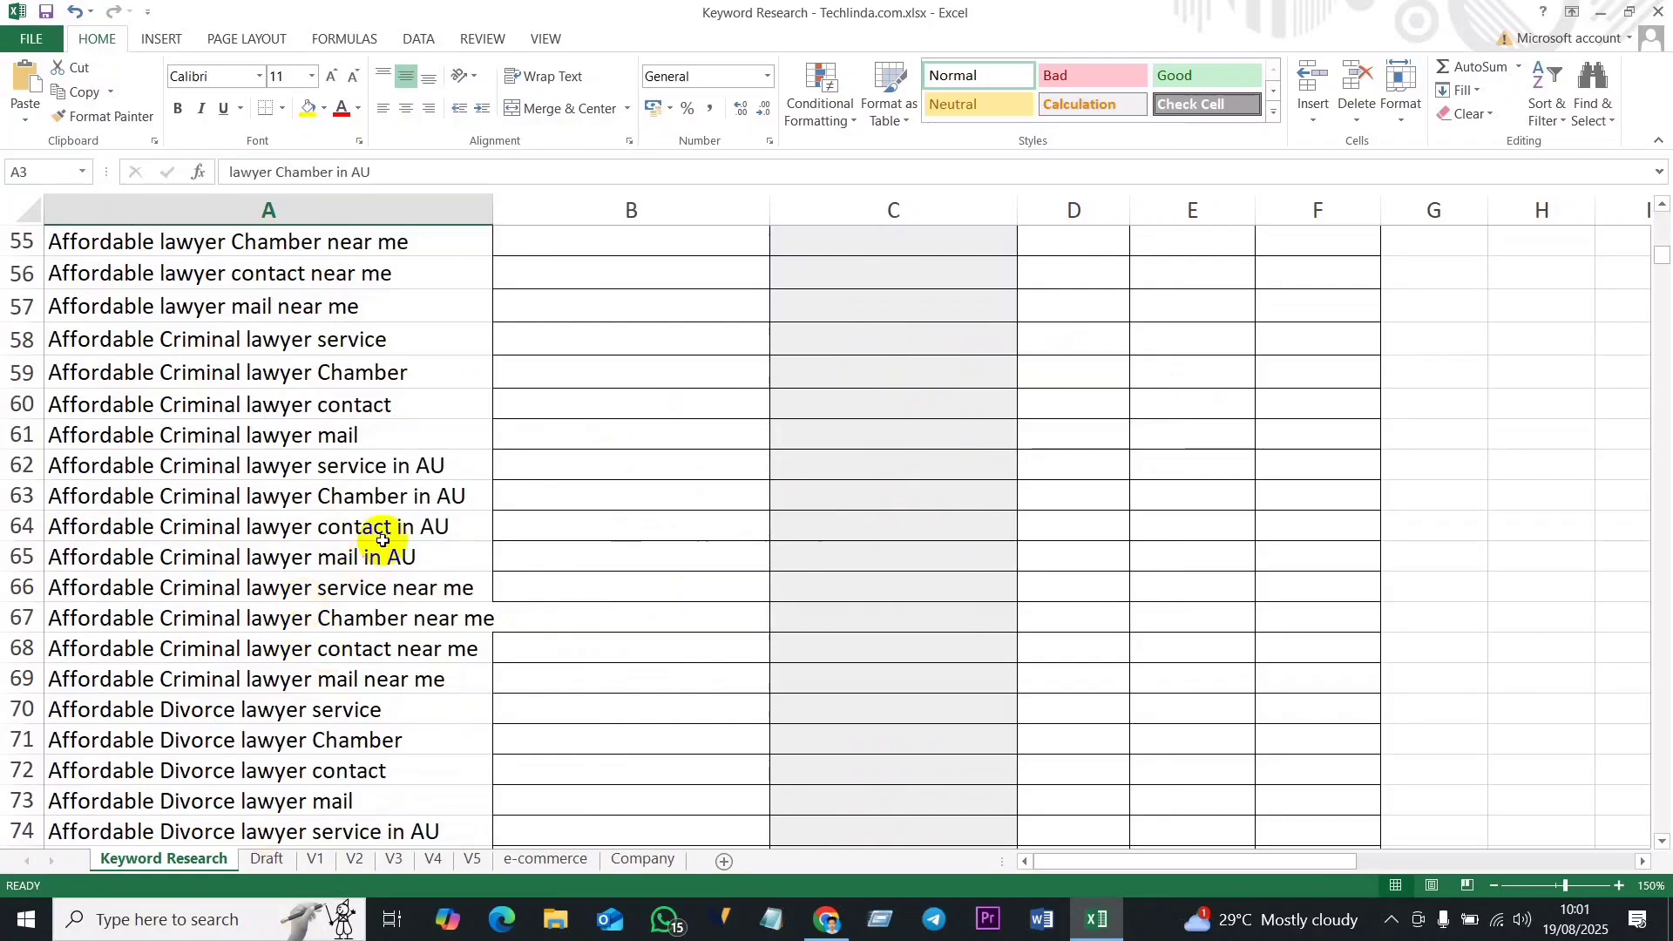
{"action": "scroll", "coordinate": [401, 510], "scroll_direction": "up", "scroll_amount": 13}
{"action": "scroll", "coordinate": [138, 599], "scroll_direction": "up", "scroll_amount": 5}
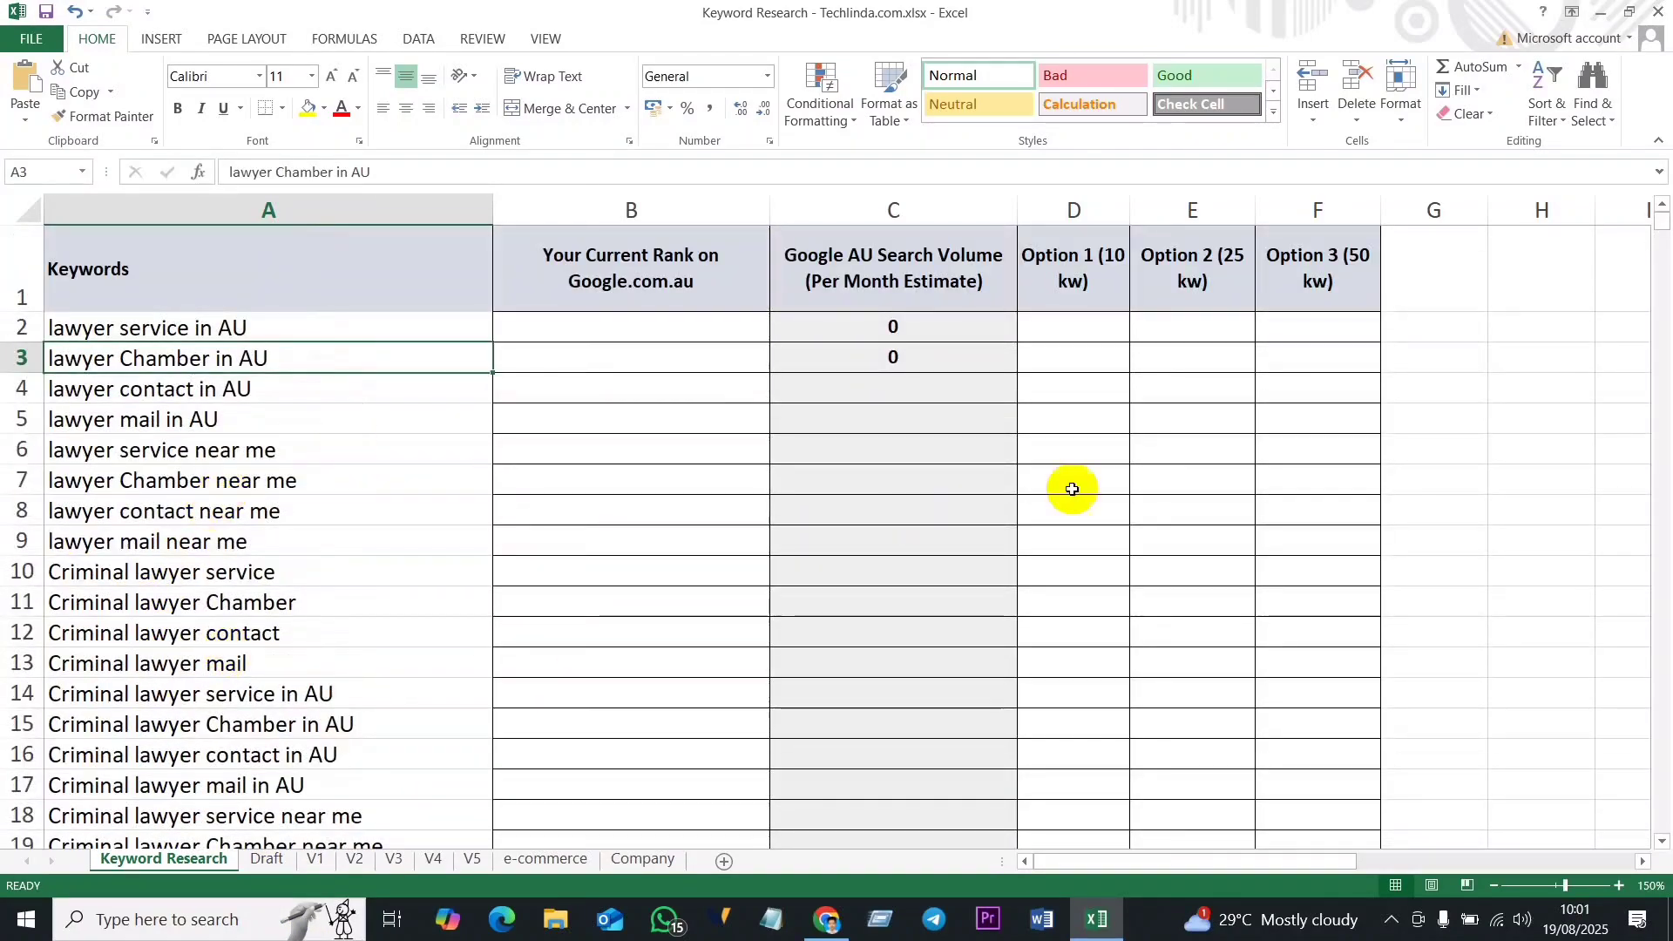
{"action": "key", "text": "Down"}
{"action": "key", "text": "Down"}
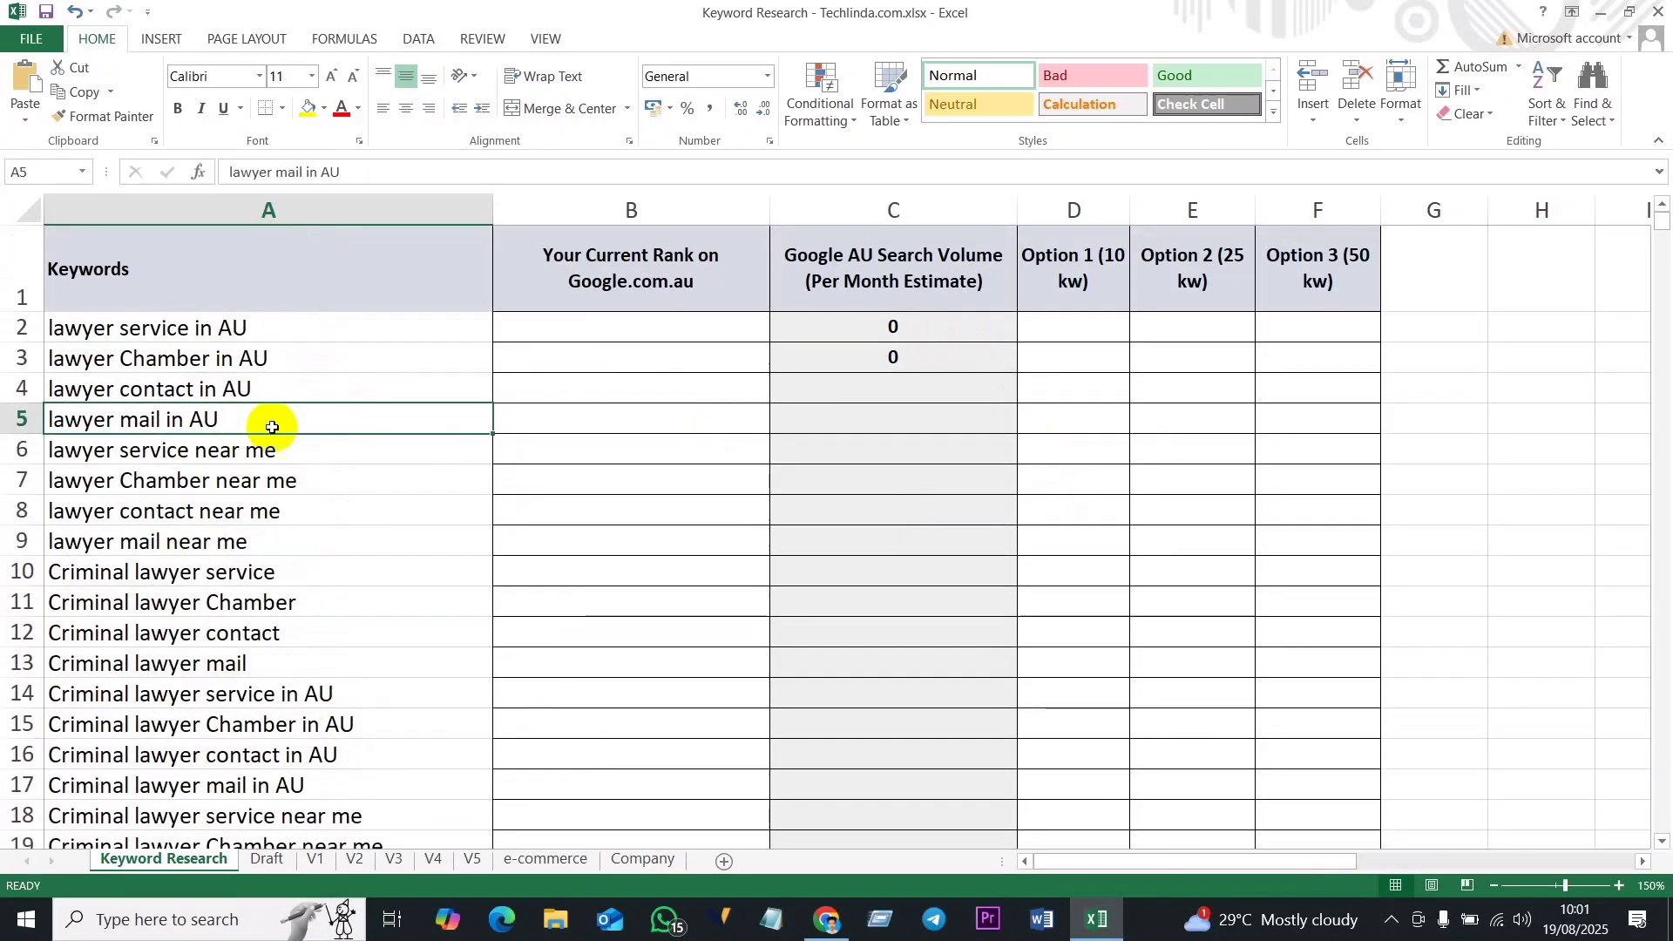
Step: Copy the keyword "lawyer contact in AU" from the Excel list and search for it on Google in Chrome
{"action": "key", "text": "ctrl+c"}
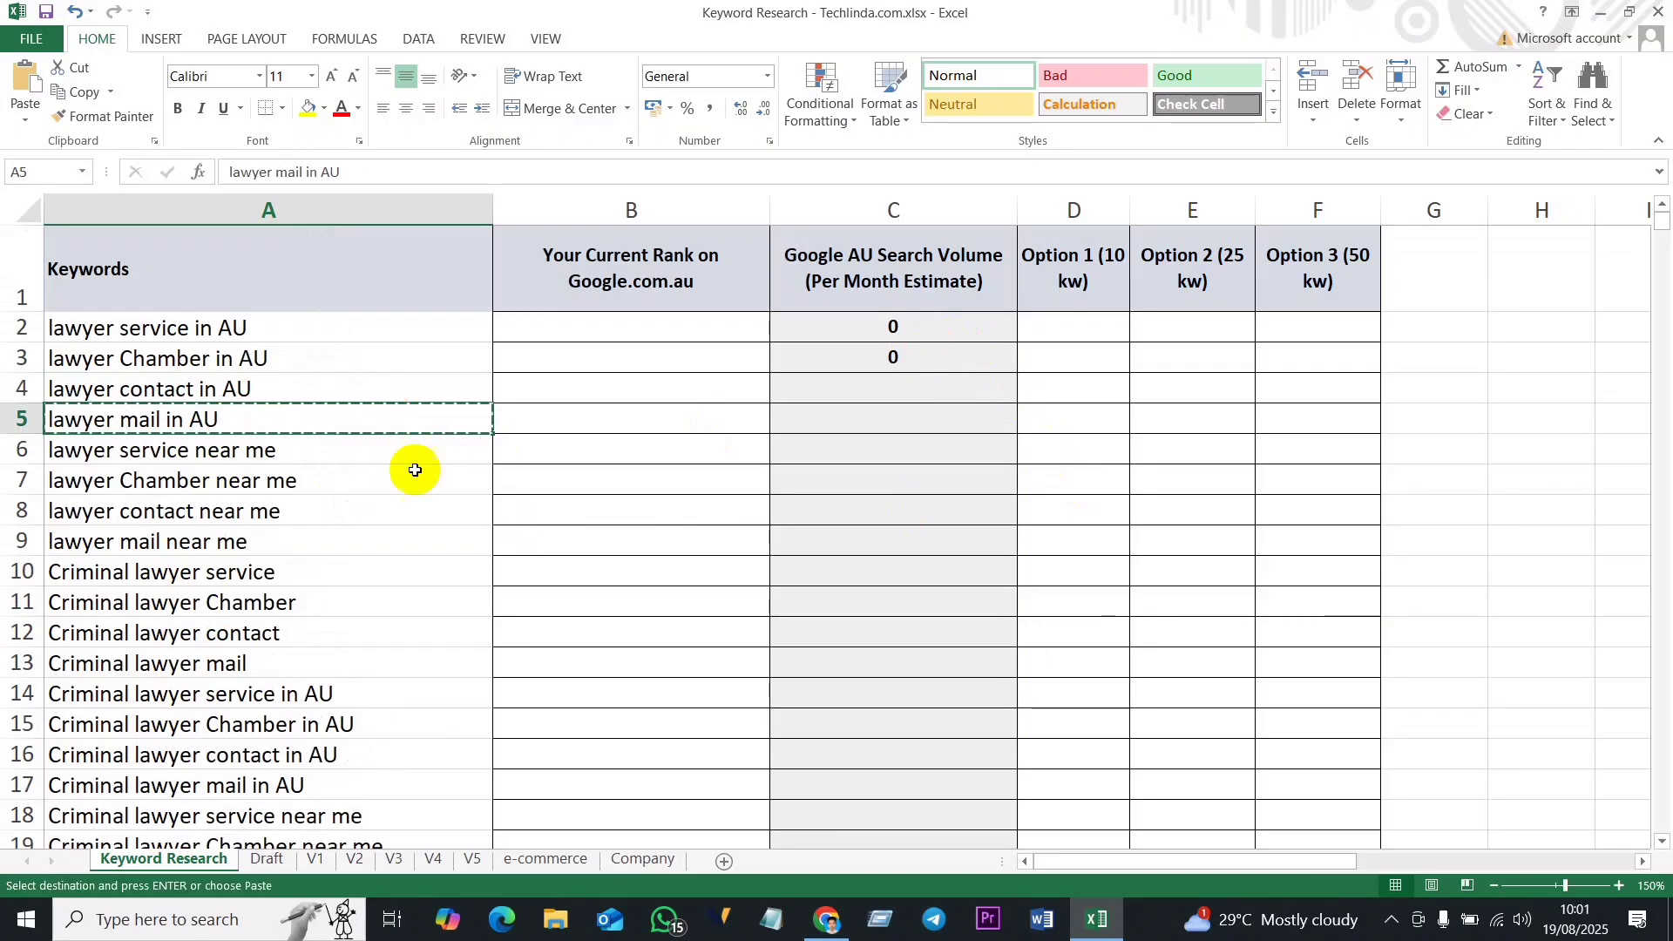
{"action": "left_click", "coordinate": [321, 388]}
{"action": "key", "text": "ctrl+c"}
{"action": "left_click", "coordinate": [827, 919]}
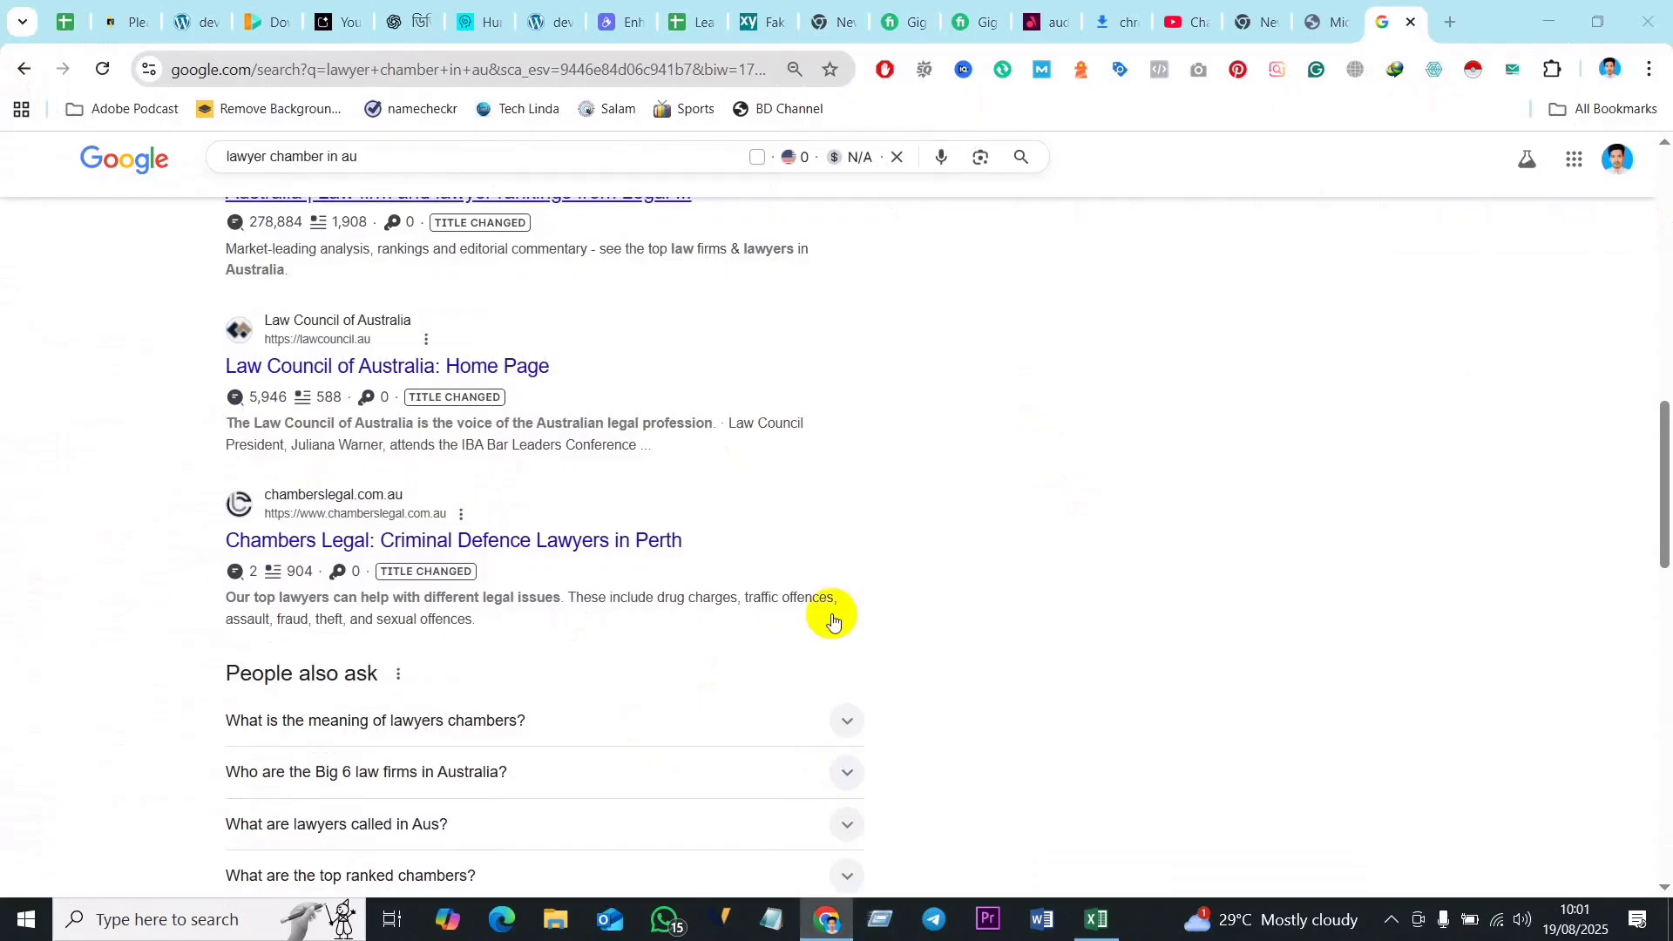
{"action": "left_click", "coordinate": [373, 157]}
{"action": "key", "text": "ctrl+a"}
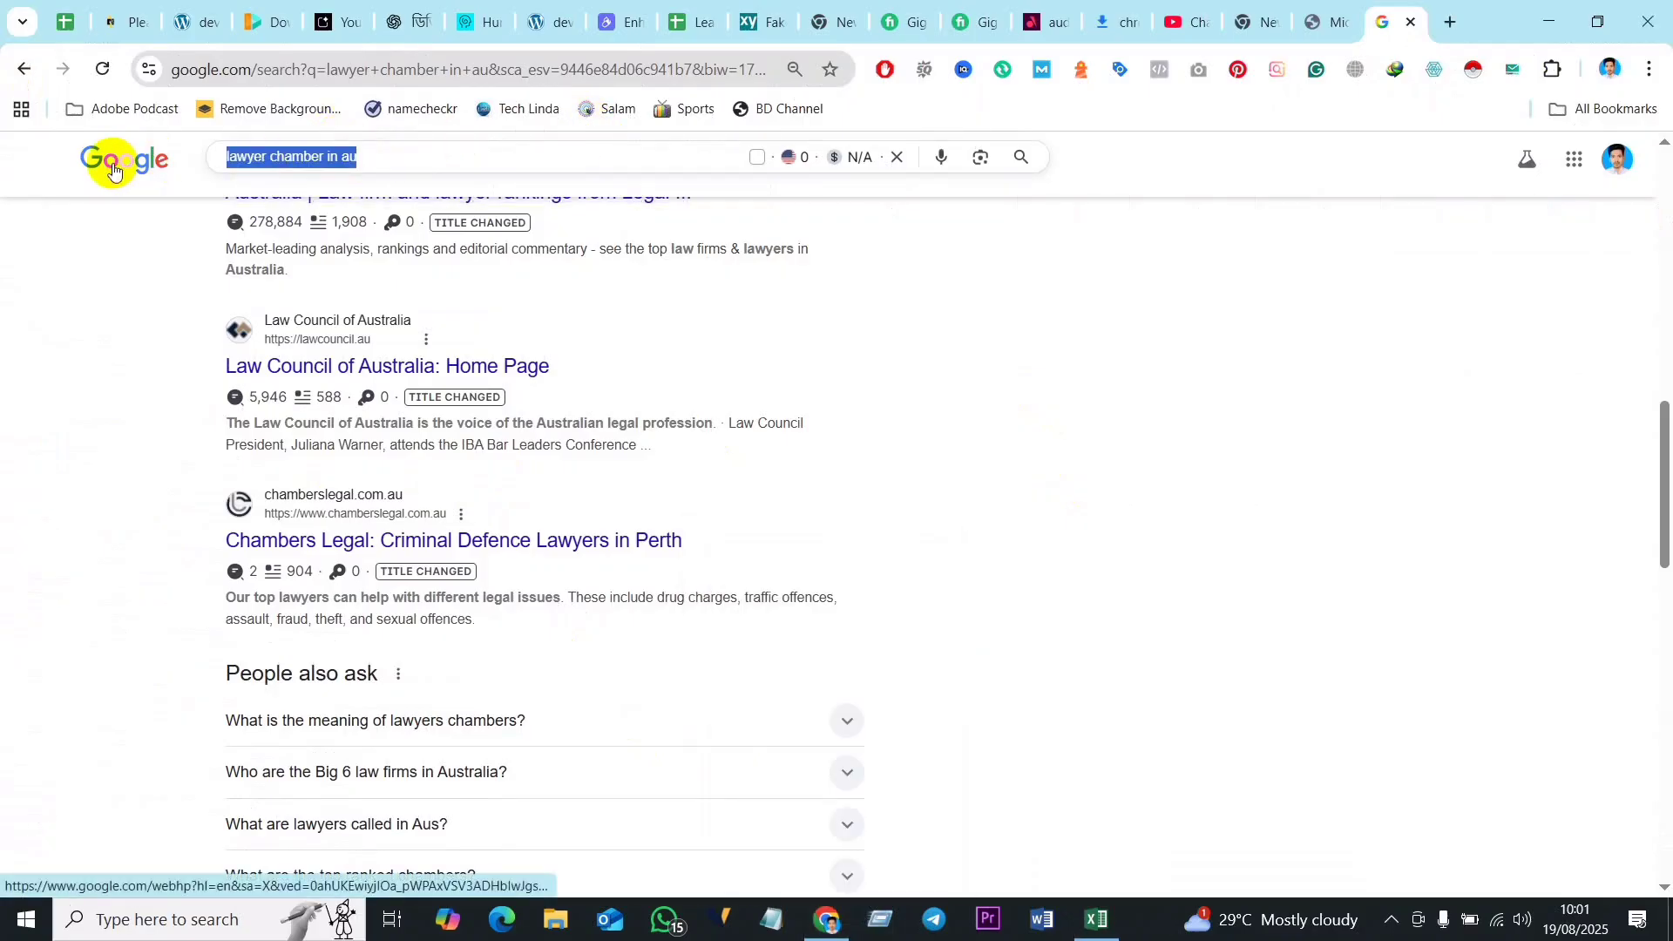
{"action": "key", "text": "ctrl+v"}
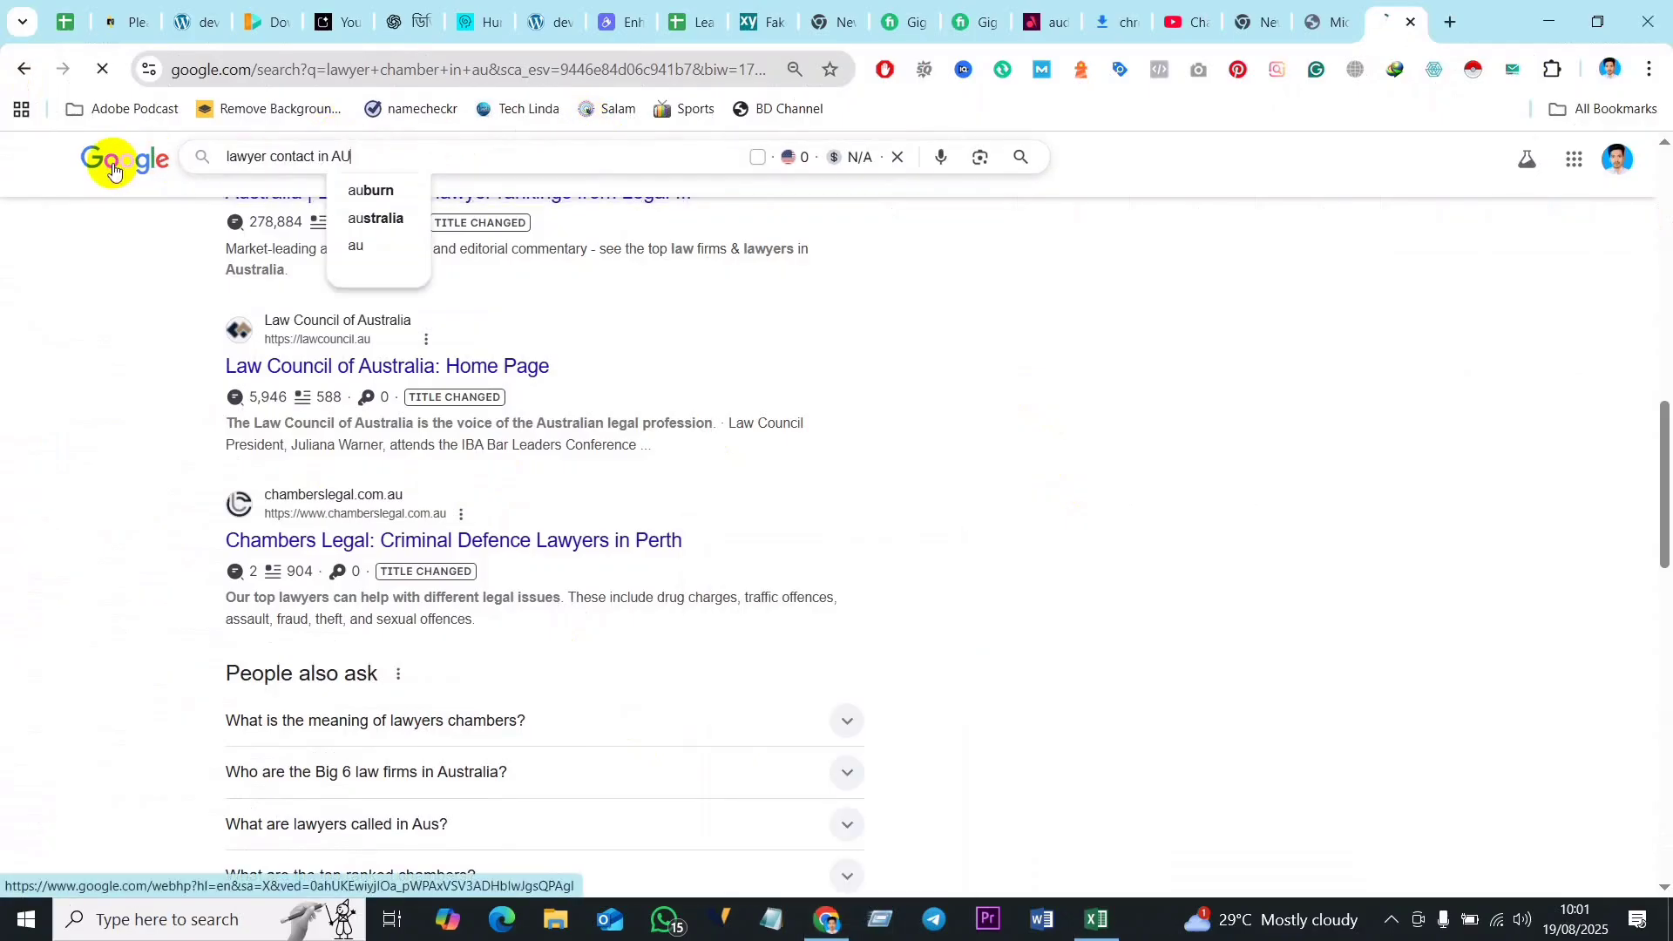
{"action": "key", "text": "Return"}
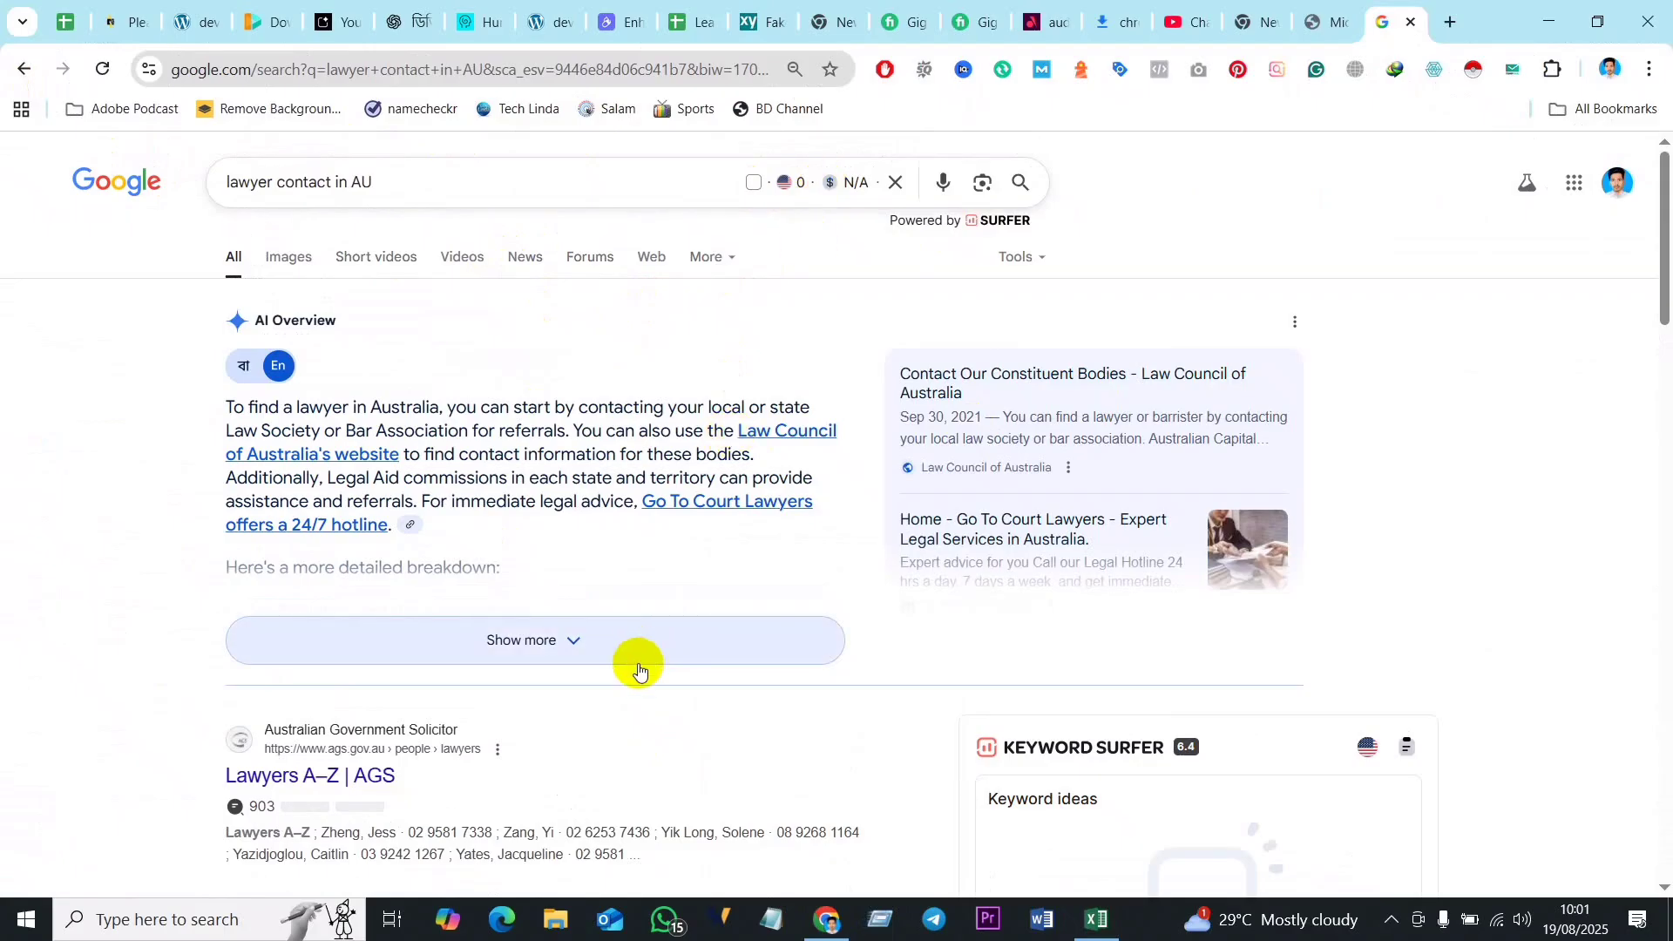
Step: Switch to Excel and enter 0 as the Google AU search volume for "lawyer contact in AU"
{"action": "left_click", "coordinate": [1099, 922]}
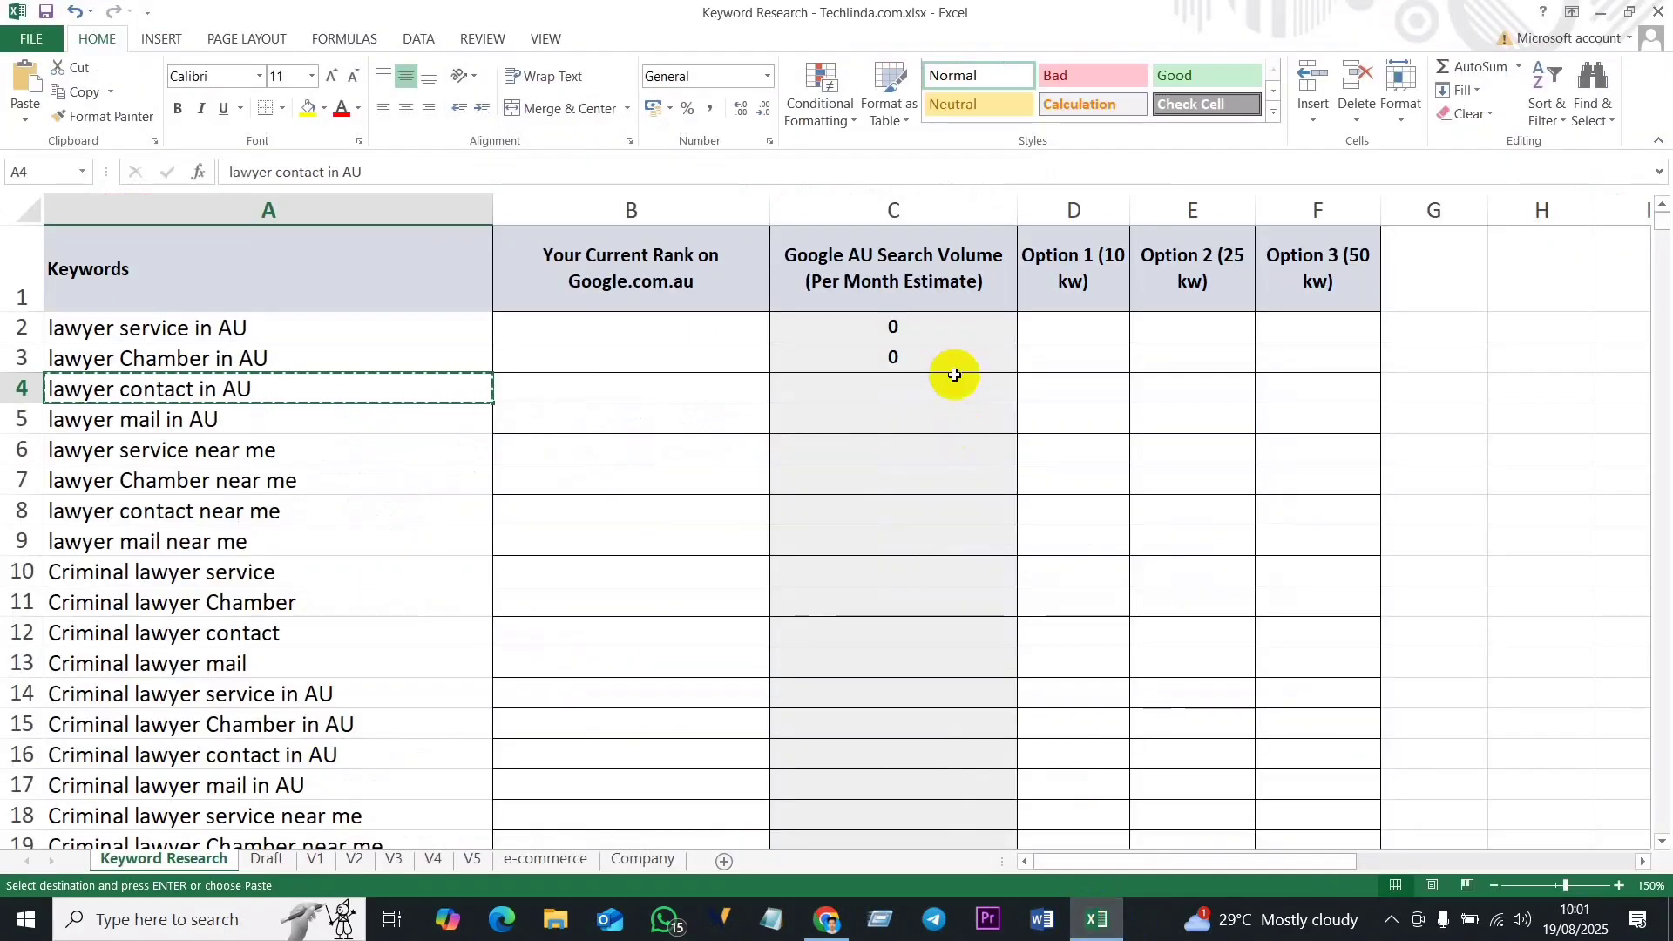
{"action": "left_click", "coordinate": [898, 390]}
{"action": "type", "text": "0"}
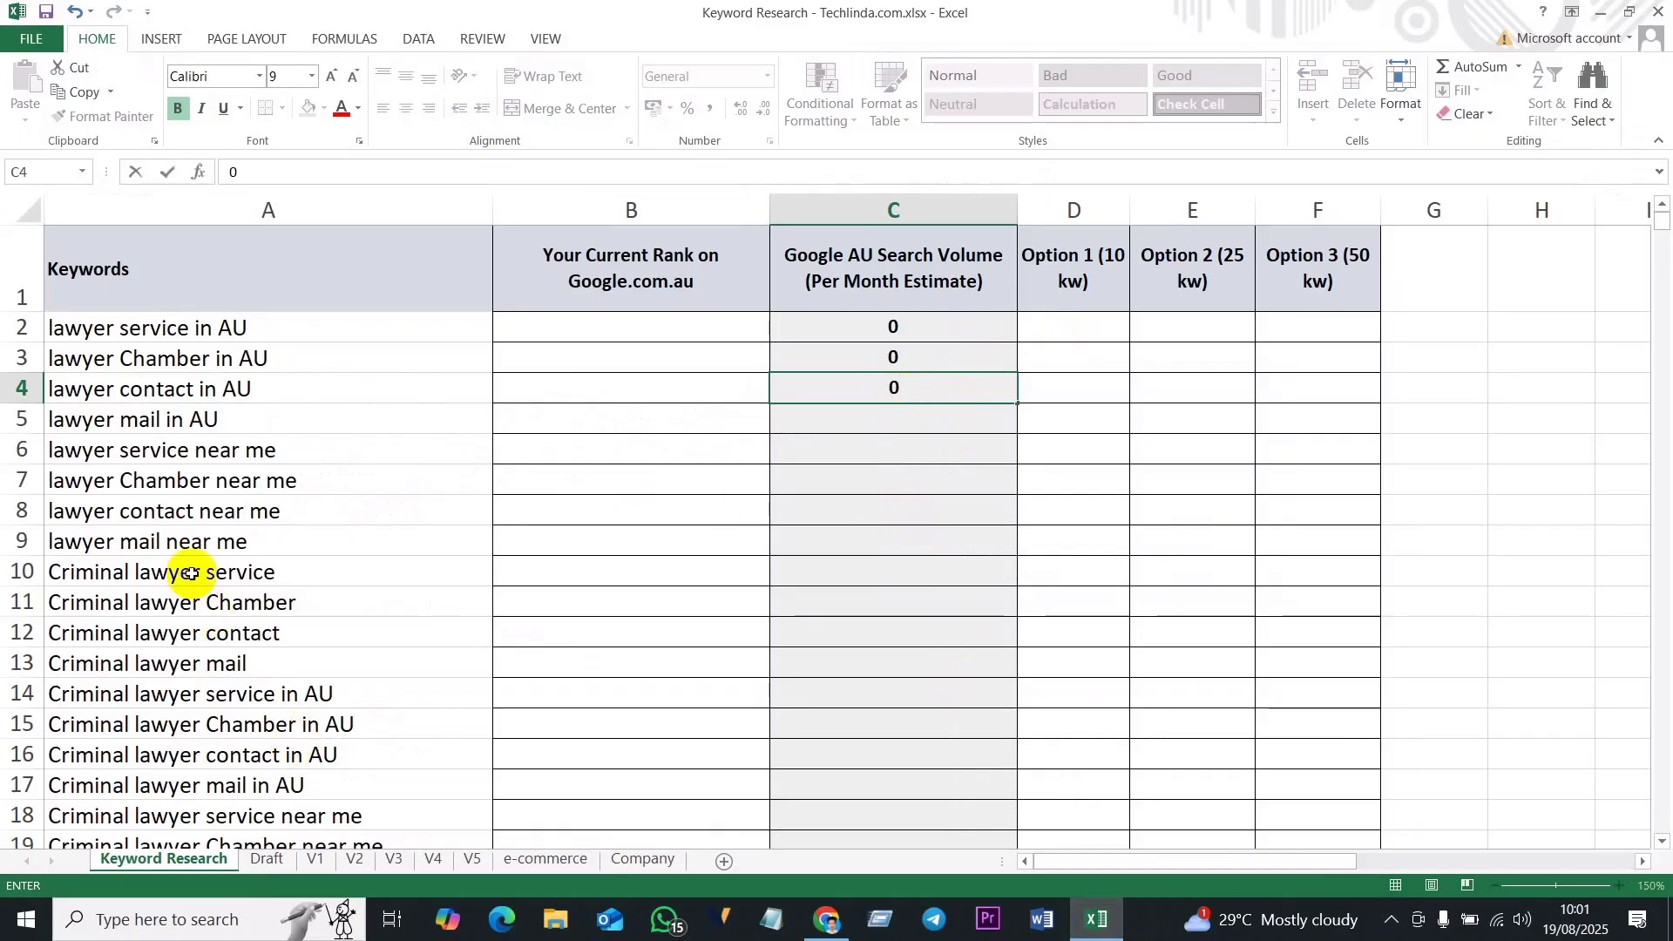
Step: Return to the Google results in Chrome and set the Keyword Surfer location to Australia
{"action": "left_click", "coordinate": [826, 922]}
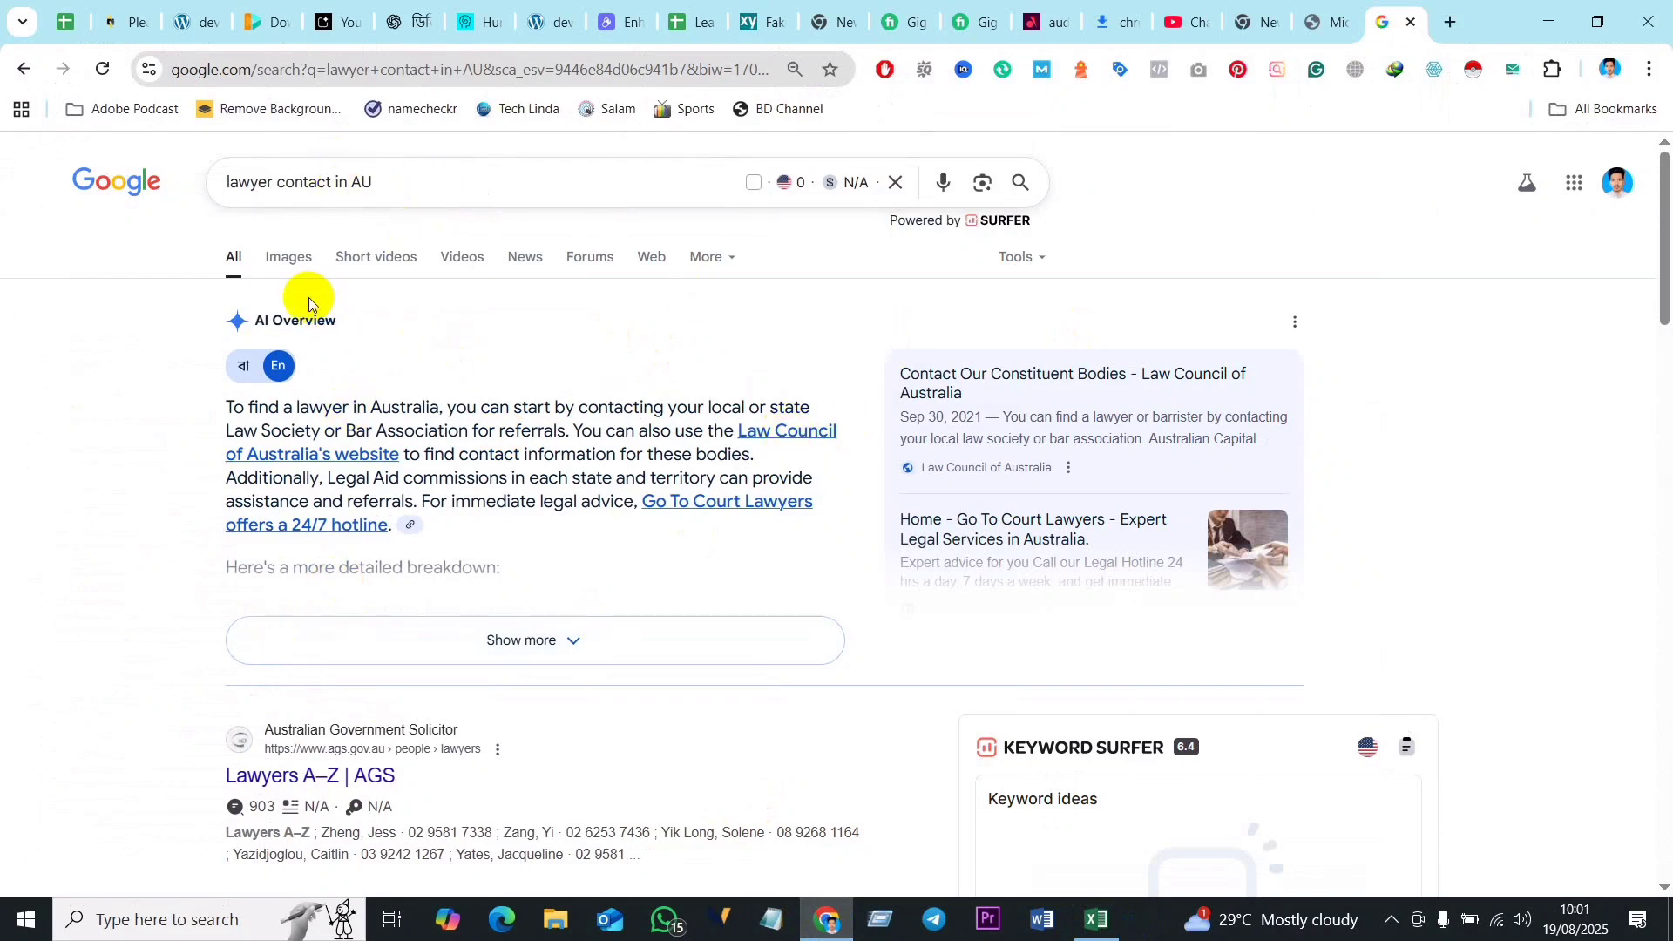
{"action": "scroll", "coordinate": [356, 598], "scroll_direction": "down", "scroll_amount": 3}
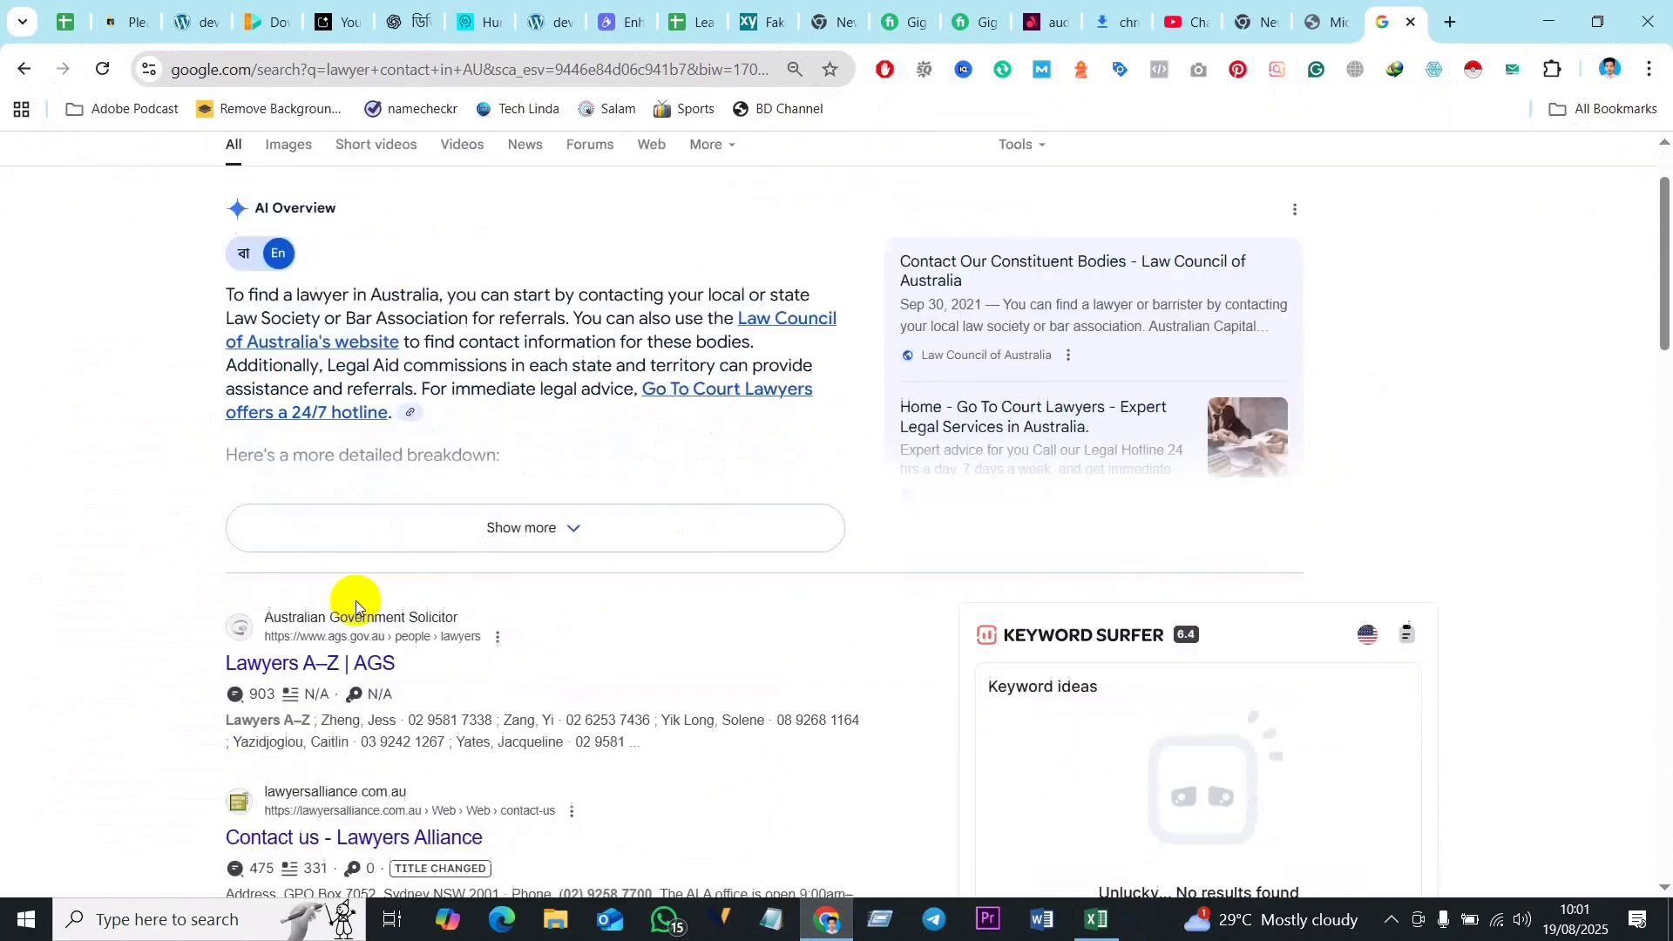
{"action": "scroll", "coordinate": [365, 553], "scroll_direction": "up", "scroll_amount": 3}
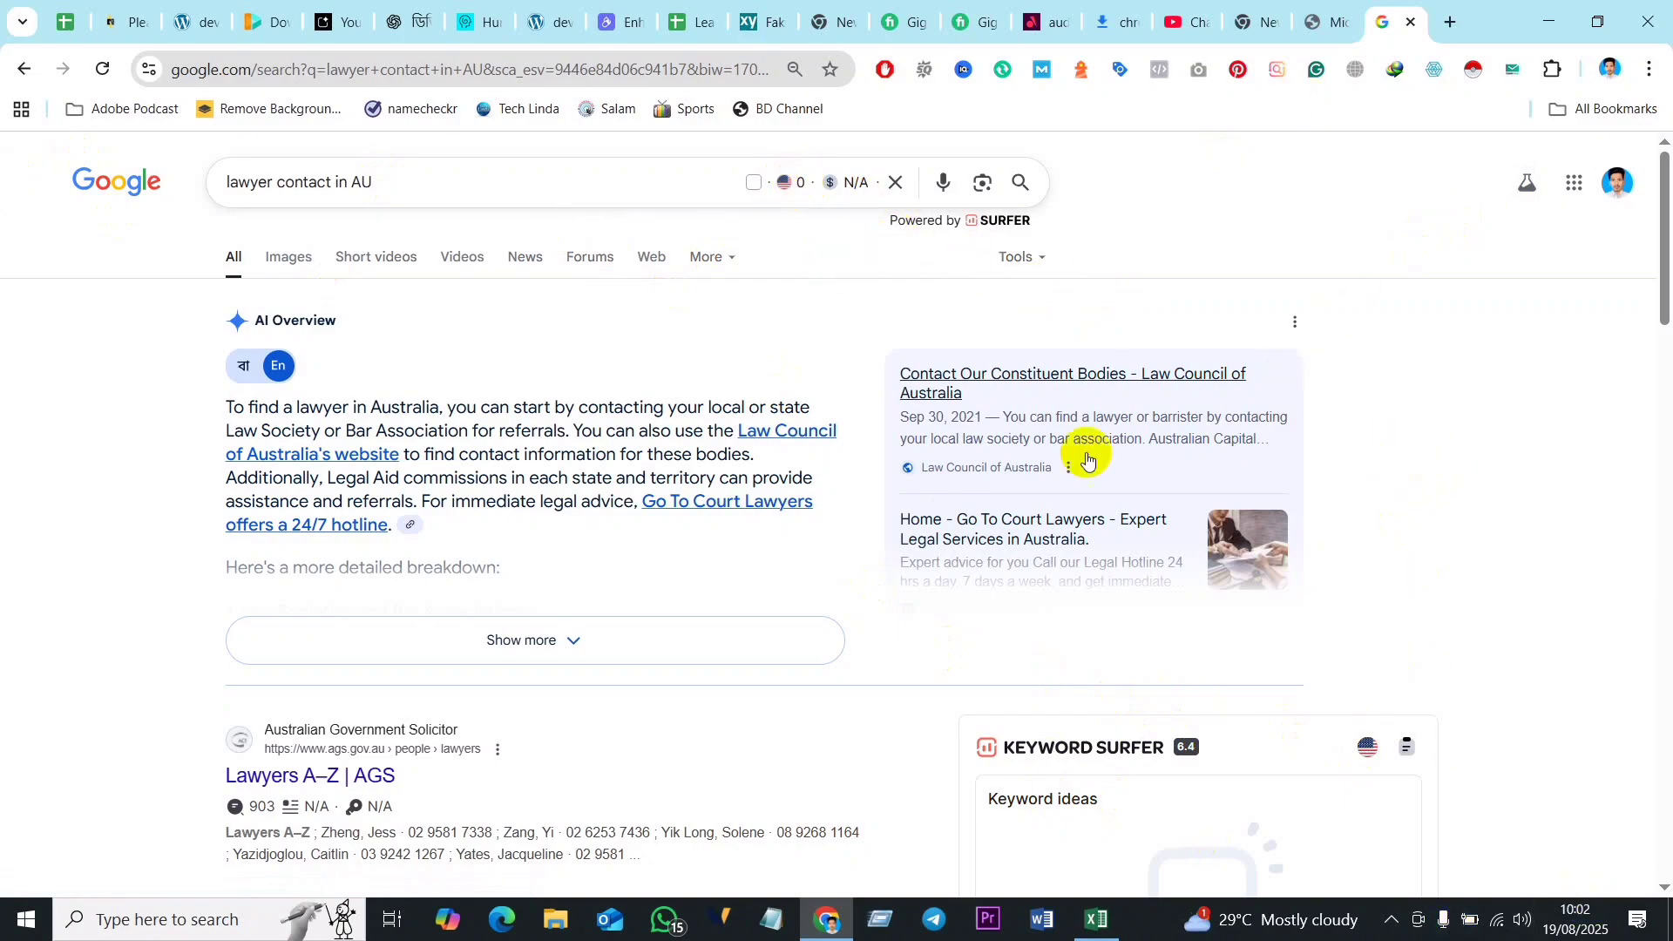
{"action": "scroll", "coordinate": [1300, 751], "scroll_direction": "down", "scroll_amount": 2}
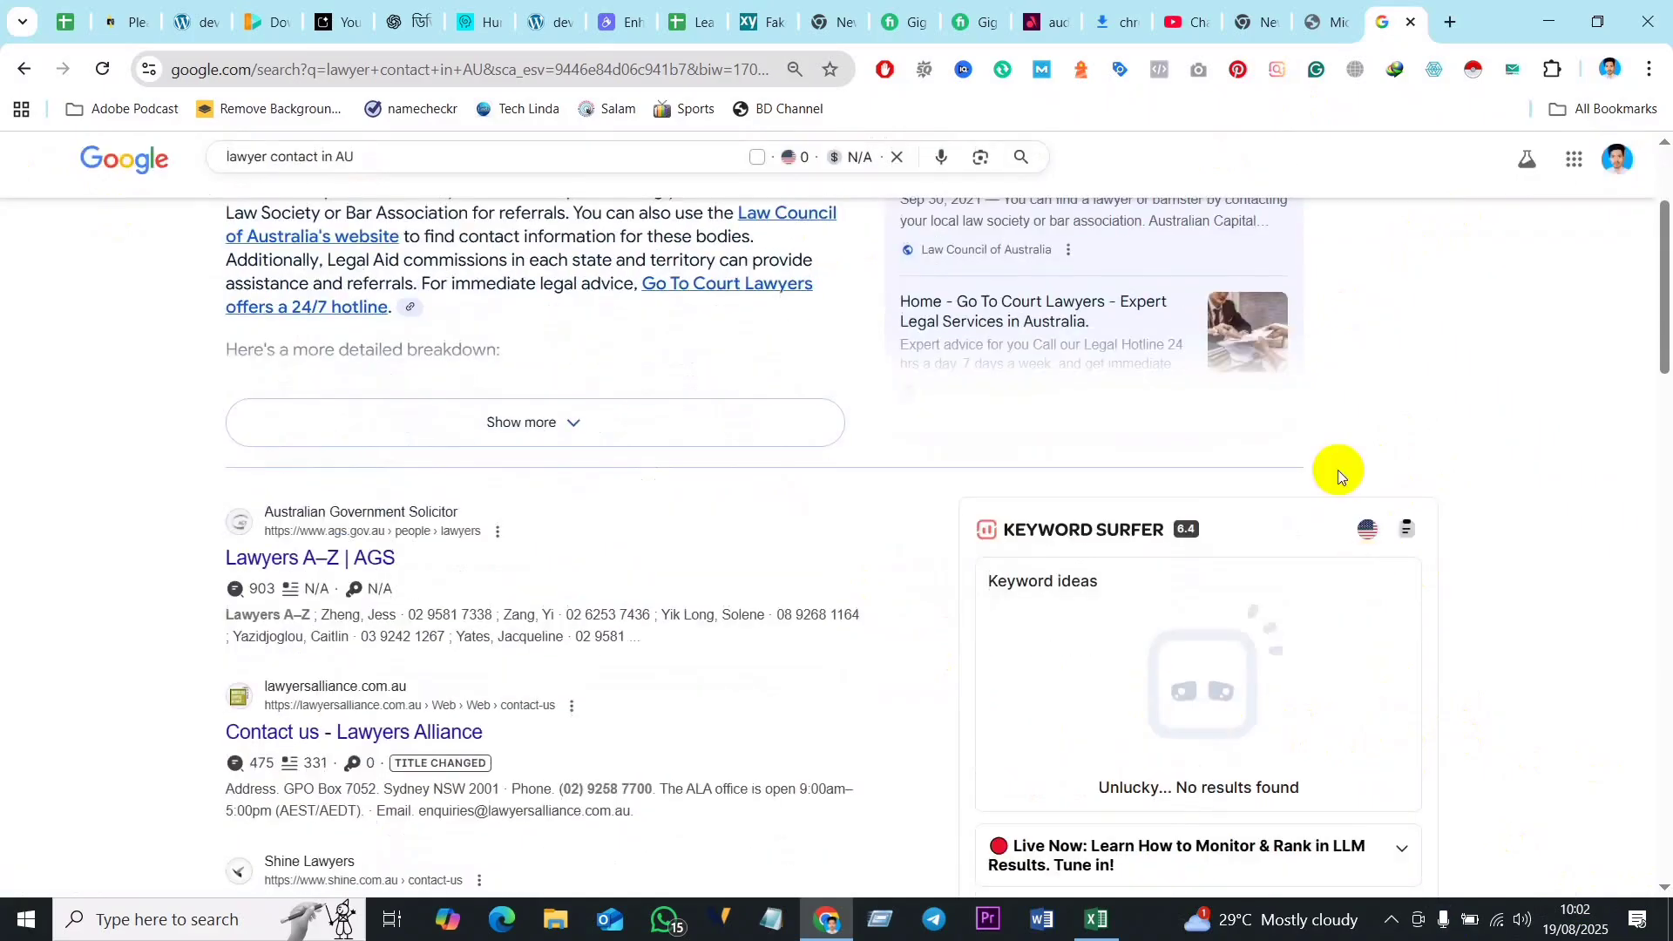
{"action": "left_click", "coordinate": [1369, 533]}
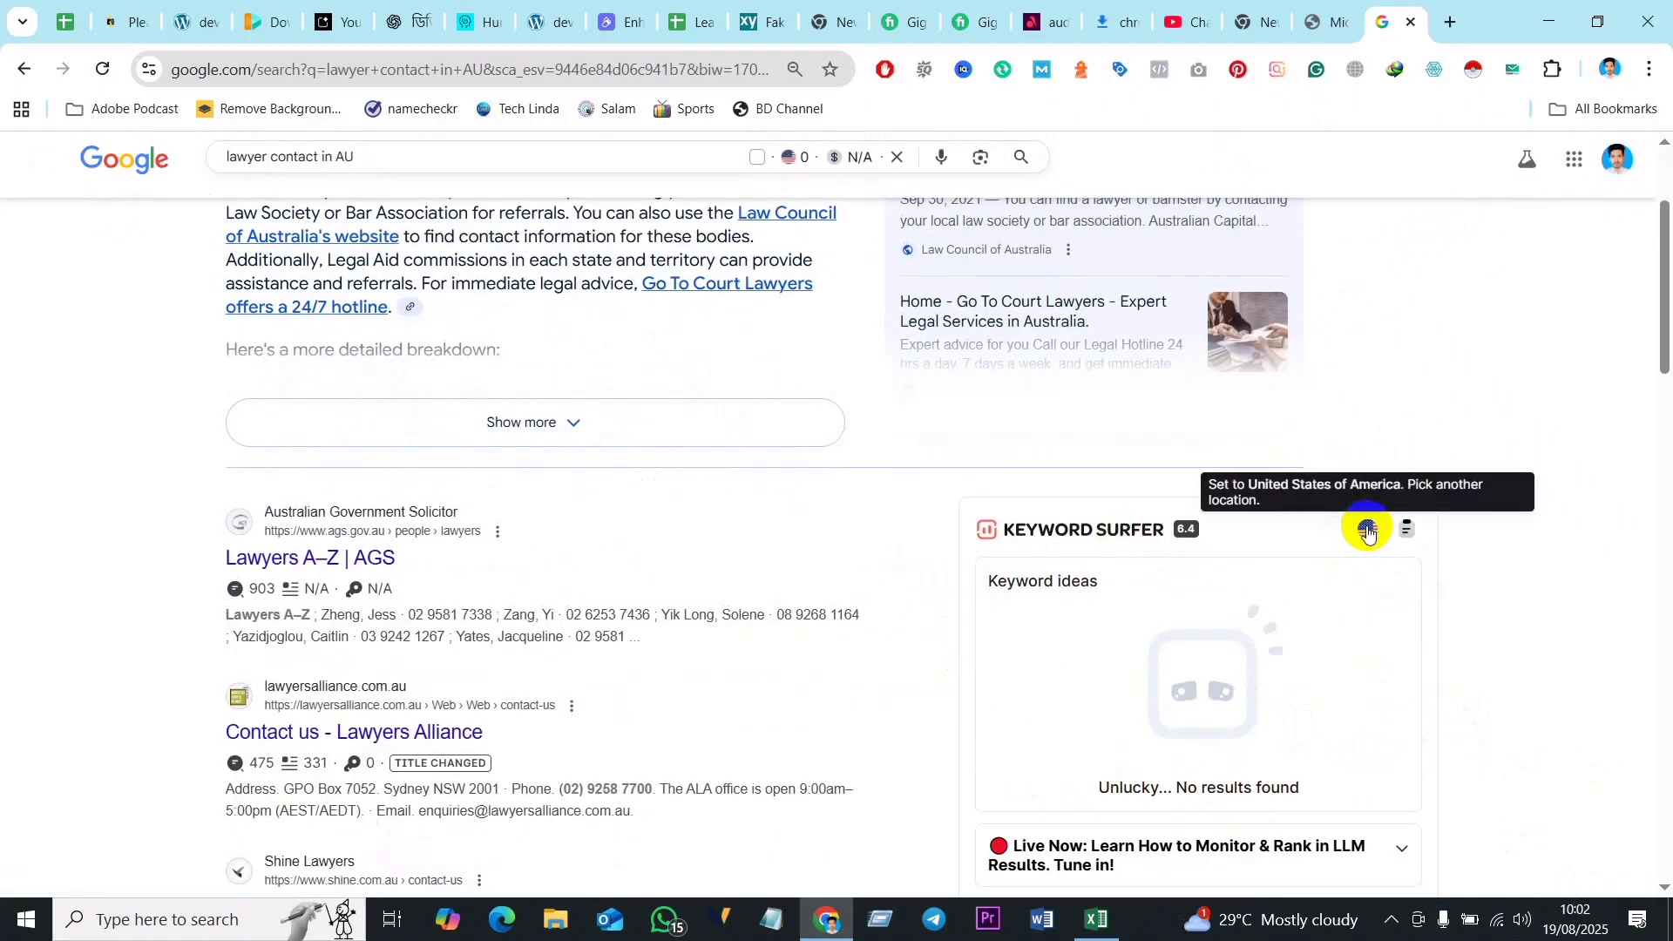
{"action": "left_click", "coordinate": [1368, 530]}
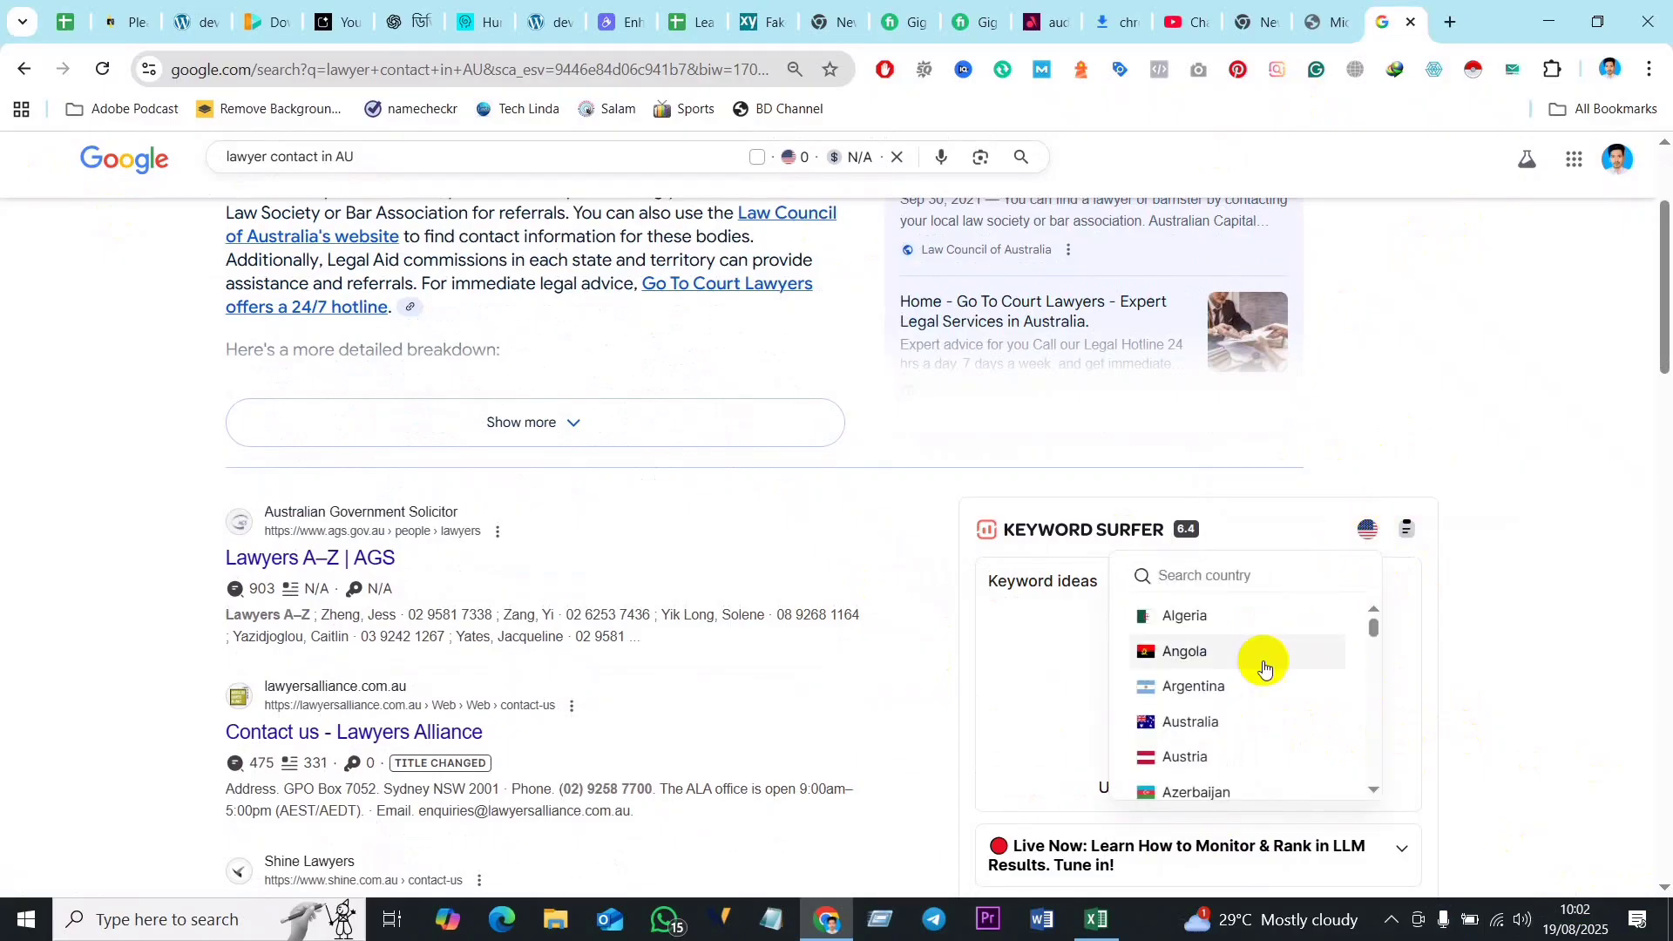
{"action": "scroll", "coordinate": [1215, 675], "scroll_direction": "down", "scroll_amount": 8}
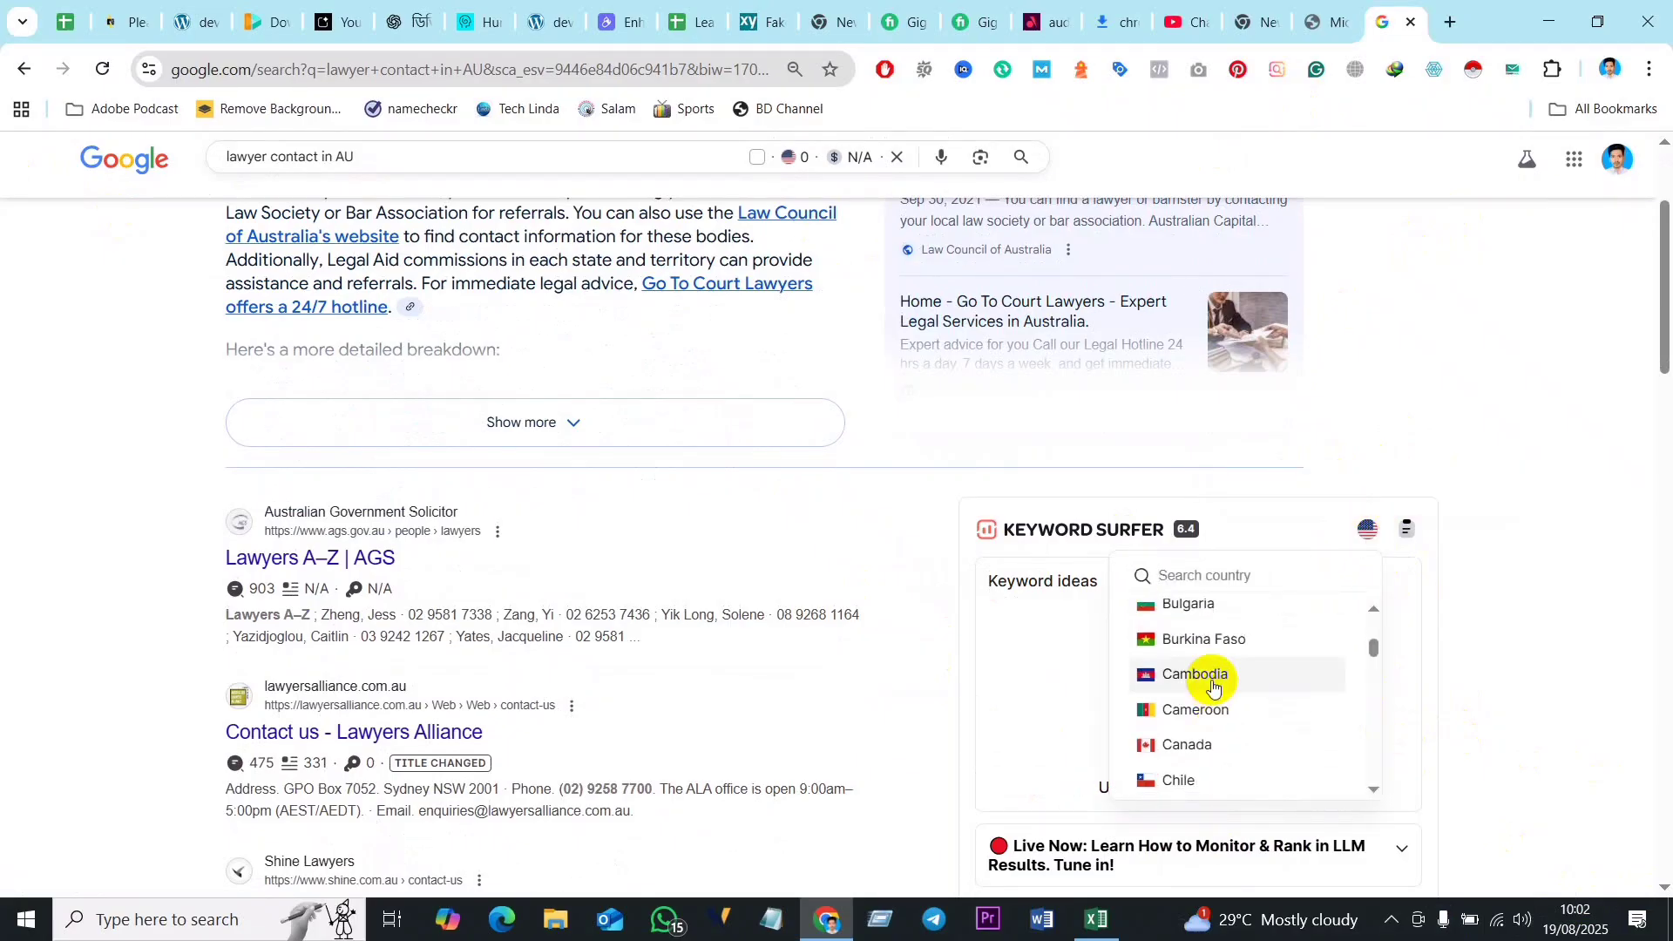
{"action": "scroll", "coordinate": [1214, 698], "scroll_direction": "down", "scroll_amount": 10}
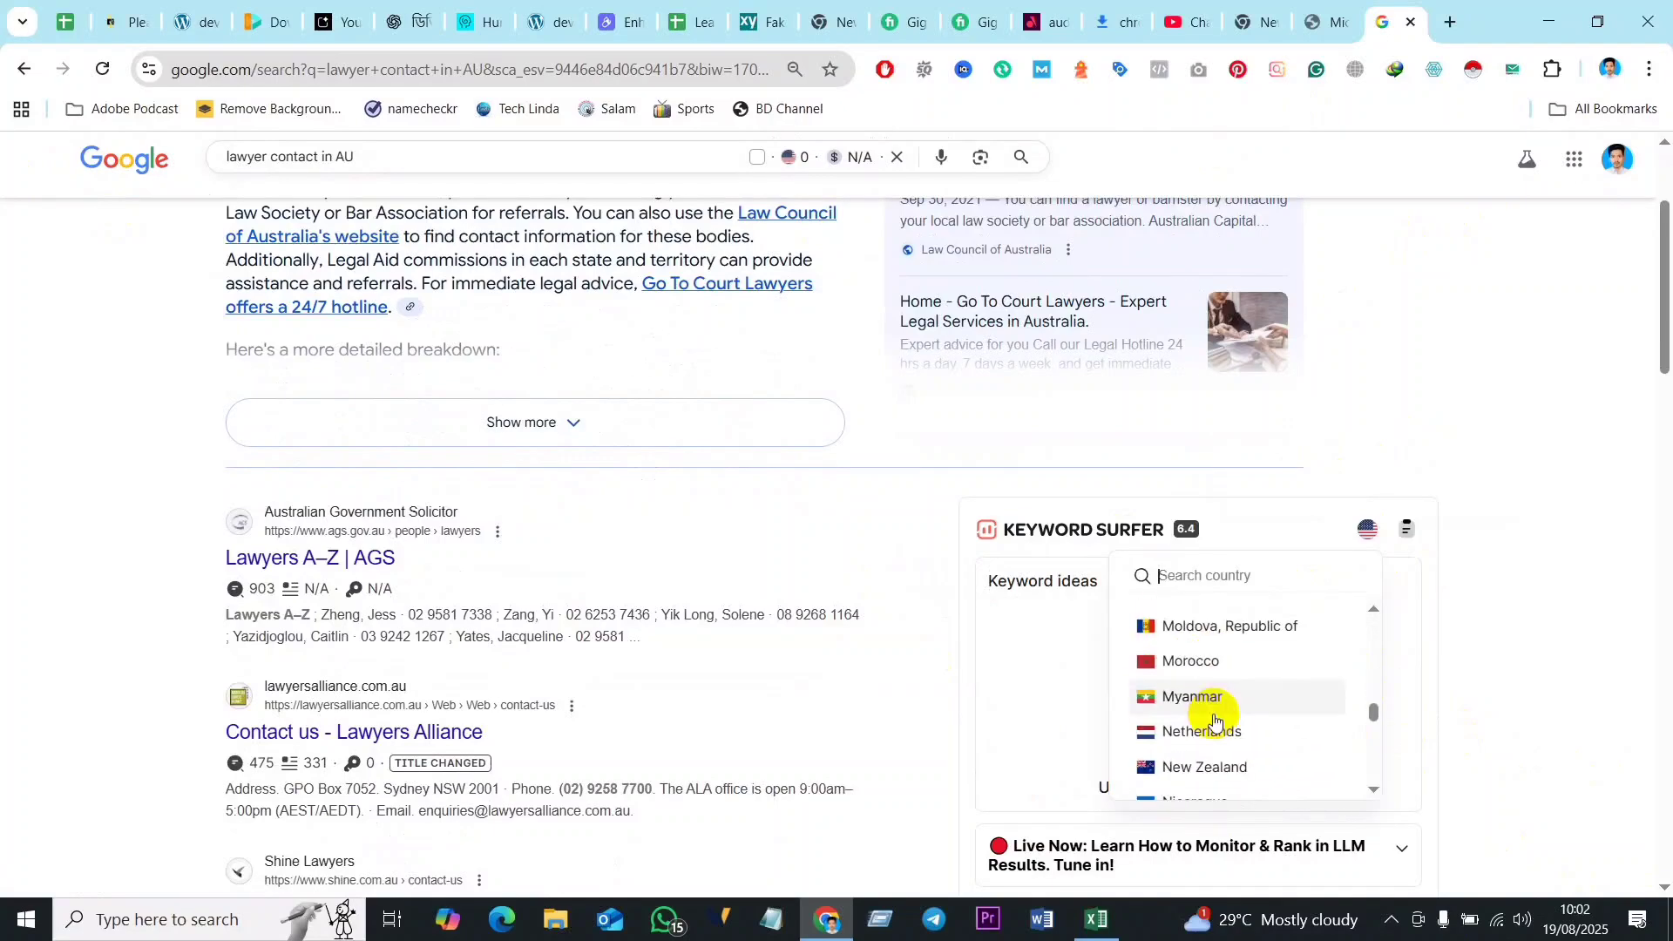
{"action": "scroll", "coordinate": [1220, 731], "scroll_direction": "down", "scroll_amount": 6}
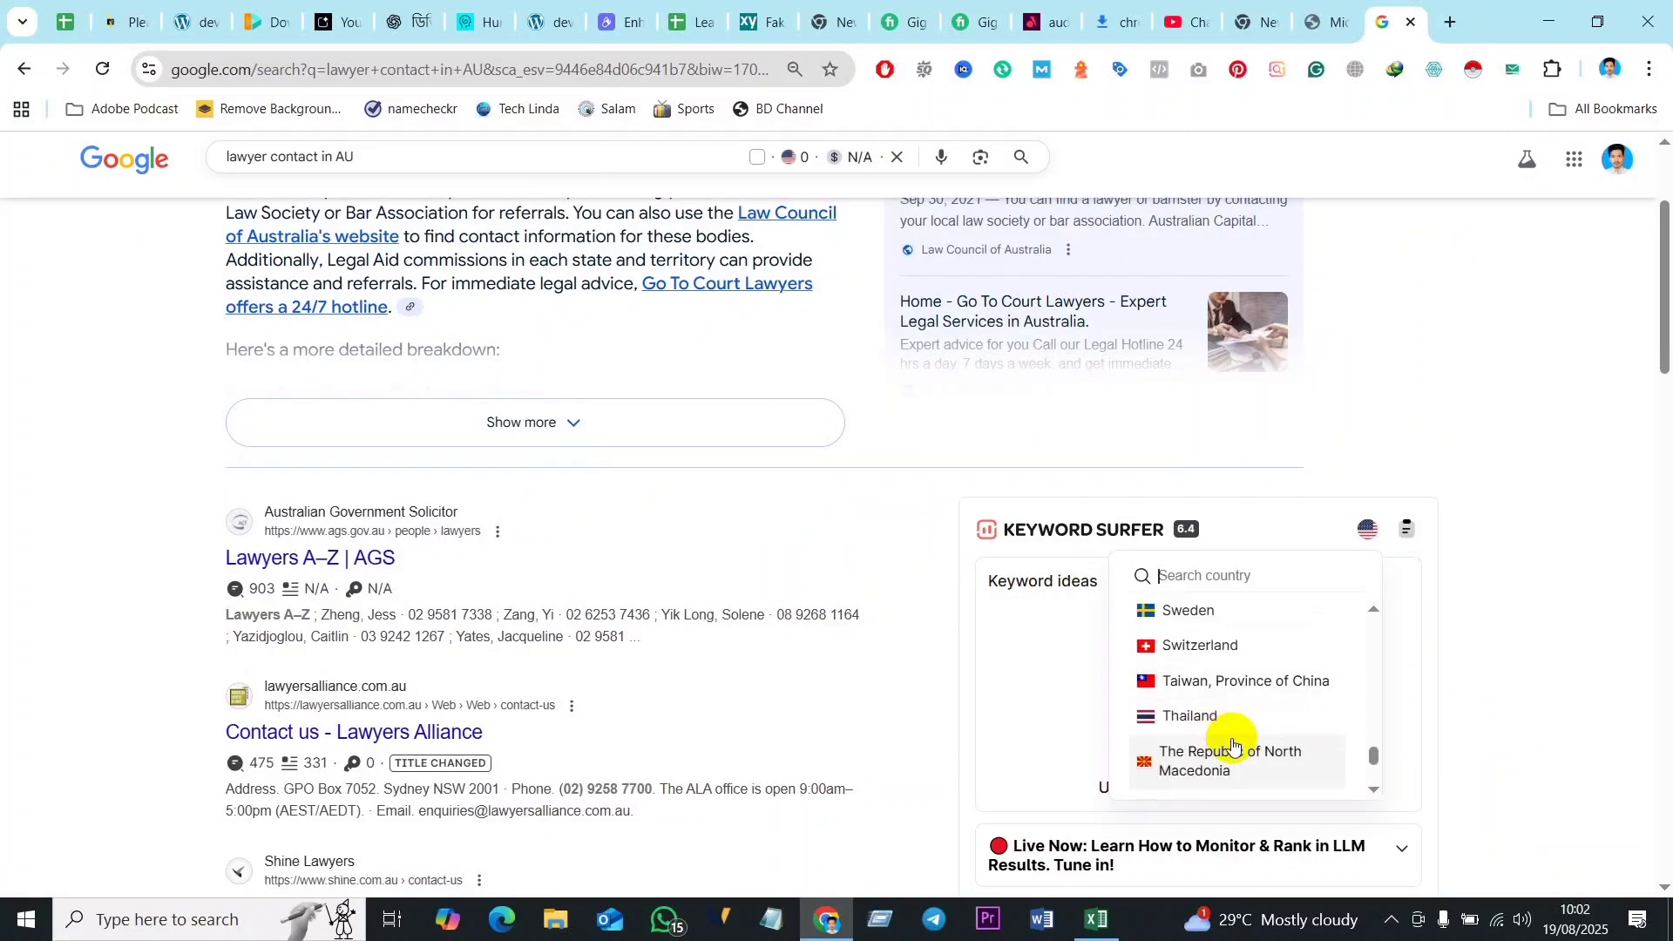
{"action": "scroll", "coordinate": [1233, 745], "scroll_direction": "up", "scroll_amount": 20}
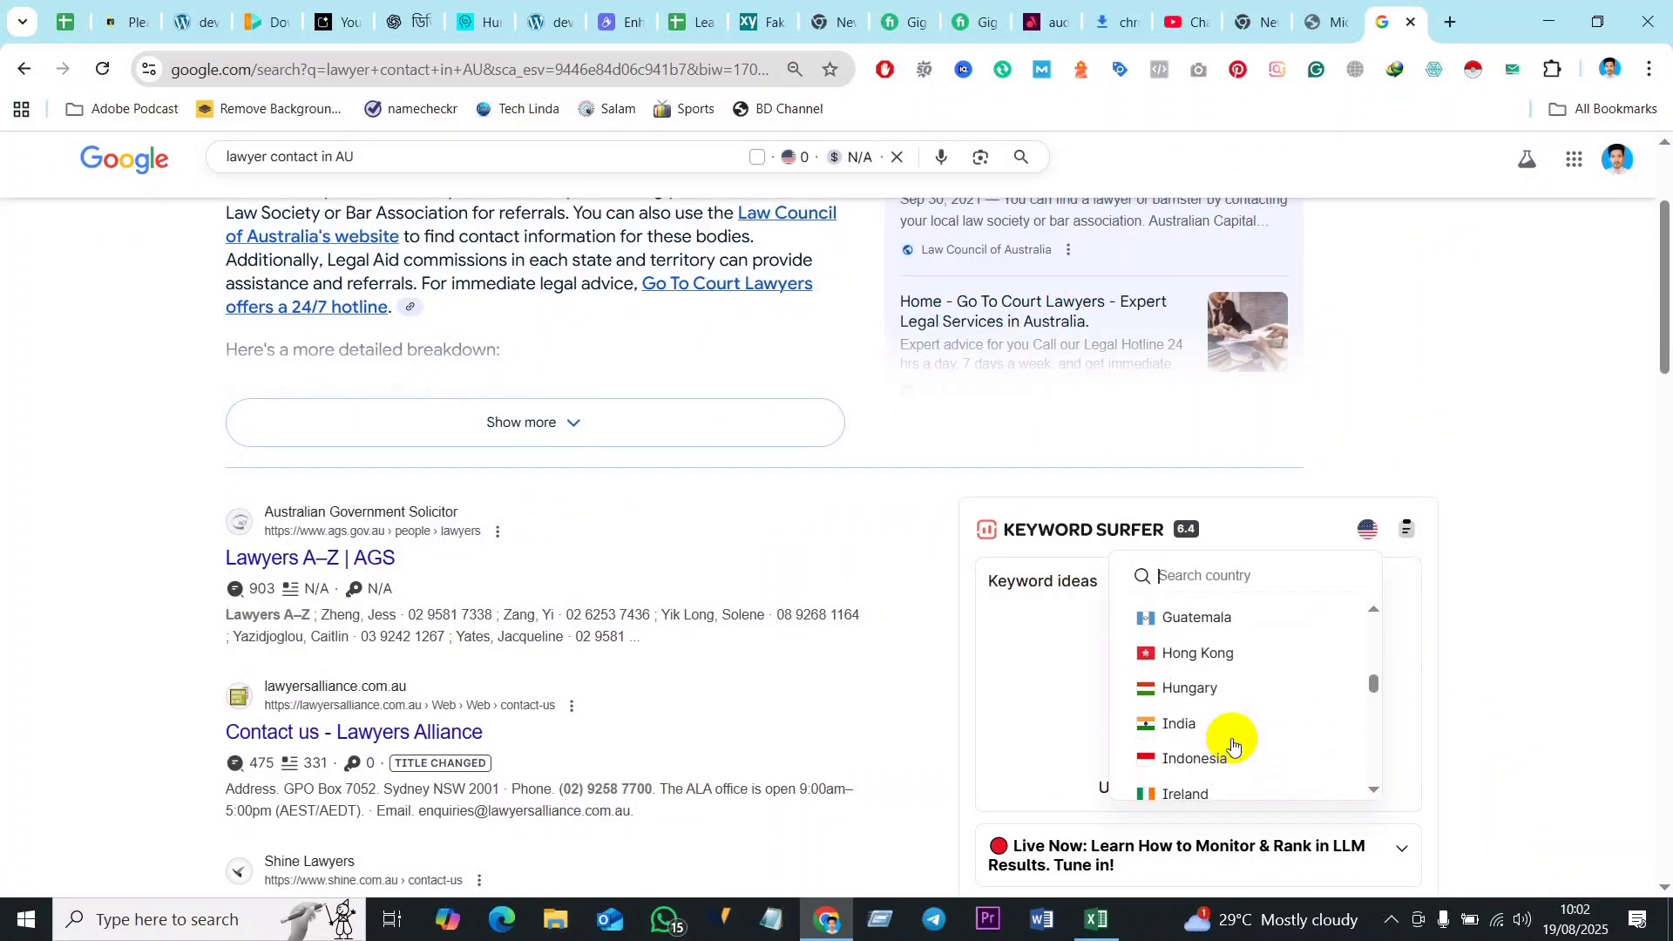
{"action": "scroll", "coordinate": [1203, 647], "scroll_direction": "up", "scroll_amount": 1}
{"action": "scroll", "coordinate": [1203, 646], "scroll_direction": "up", "scroll_amount": 5}
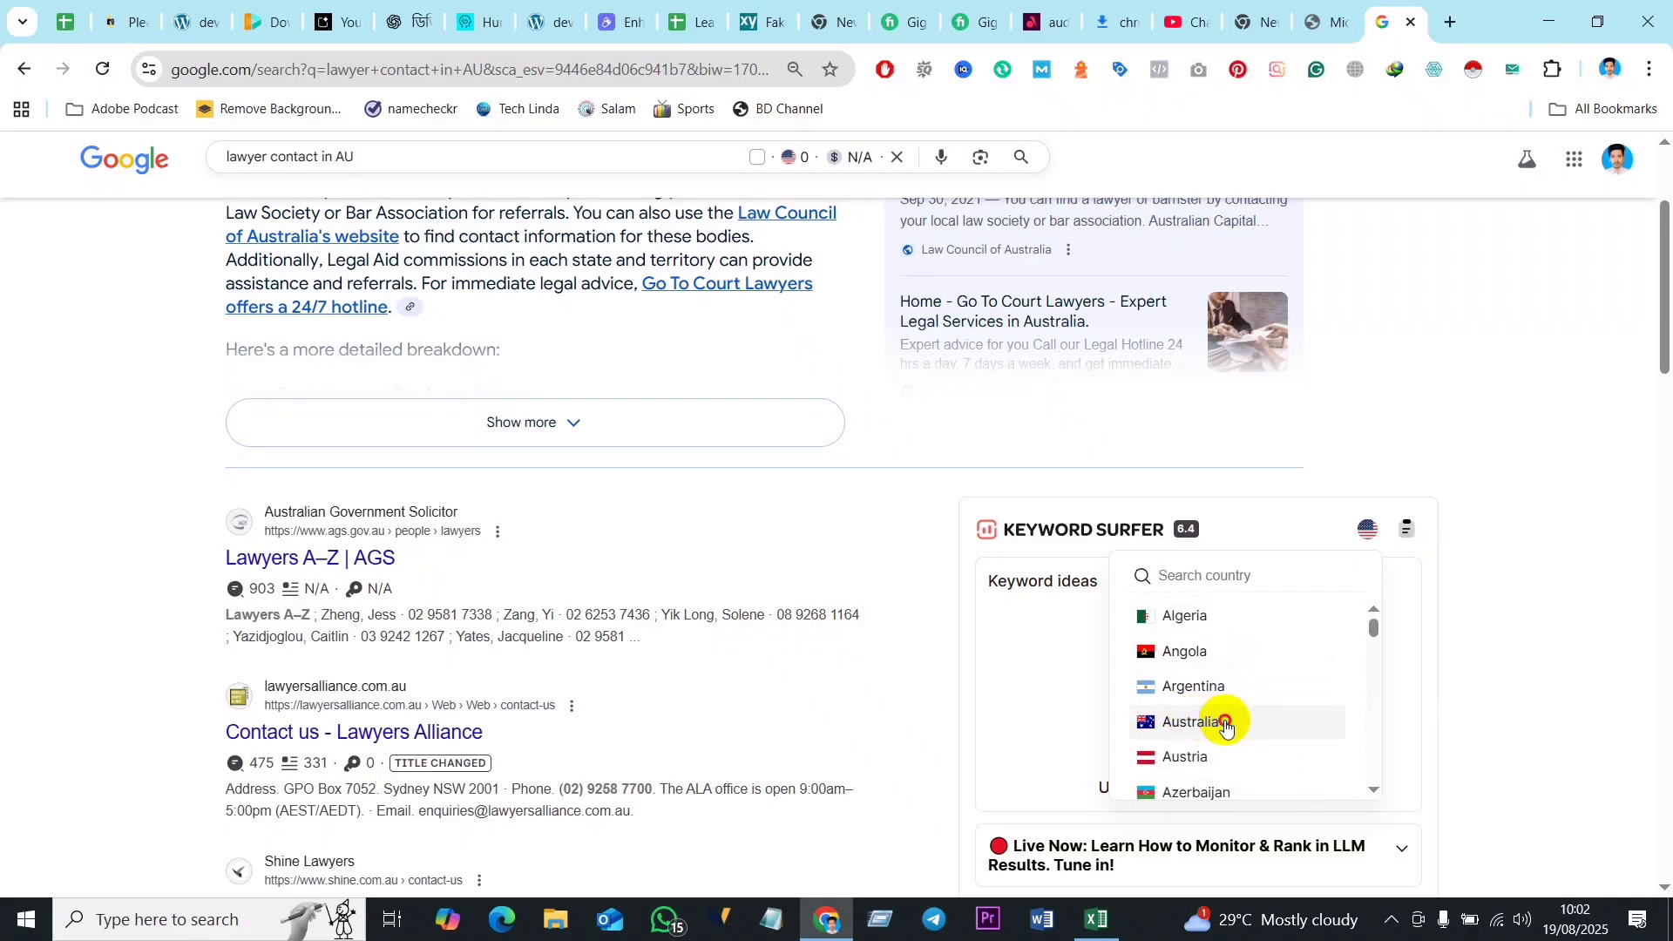
{"action": "left_click", "coordinate": [1226, 724]}
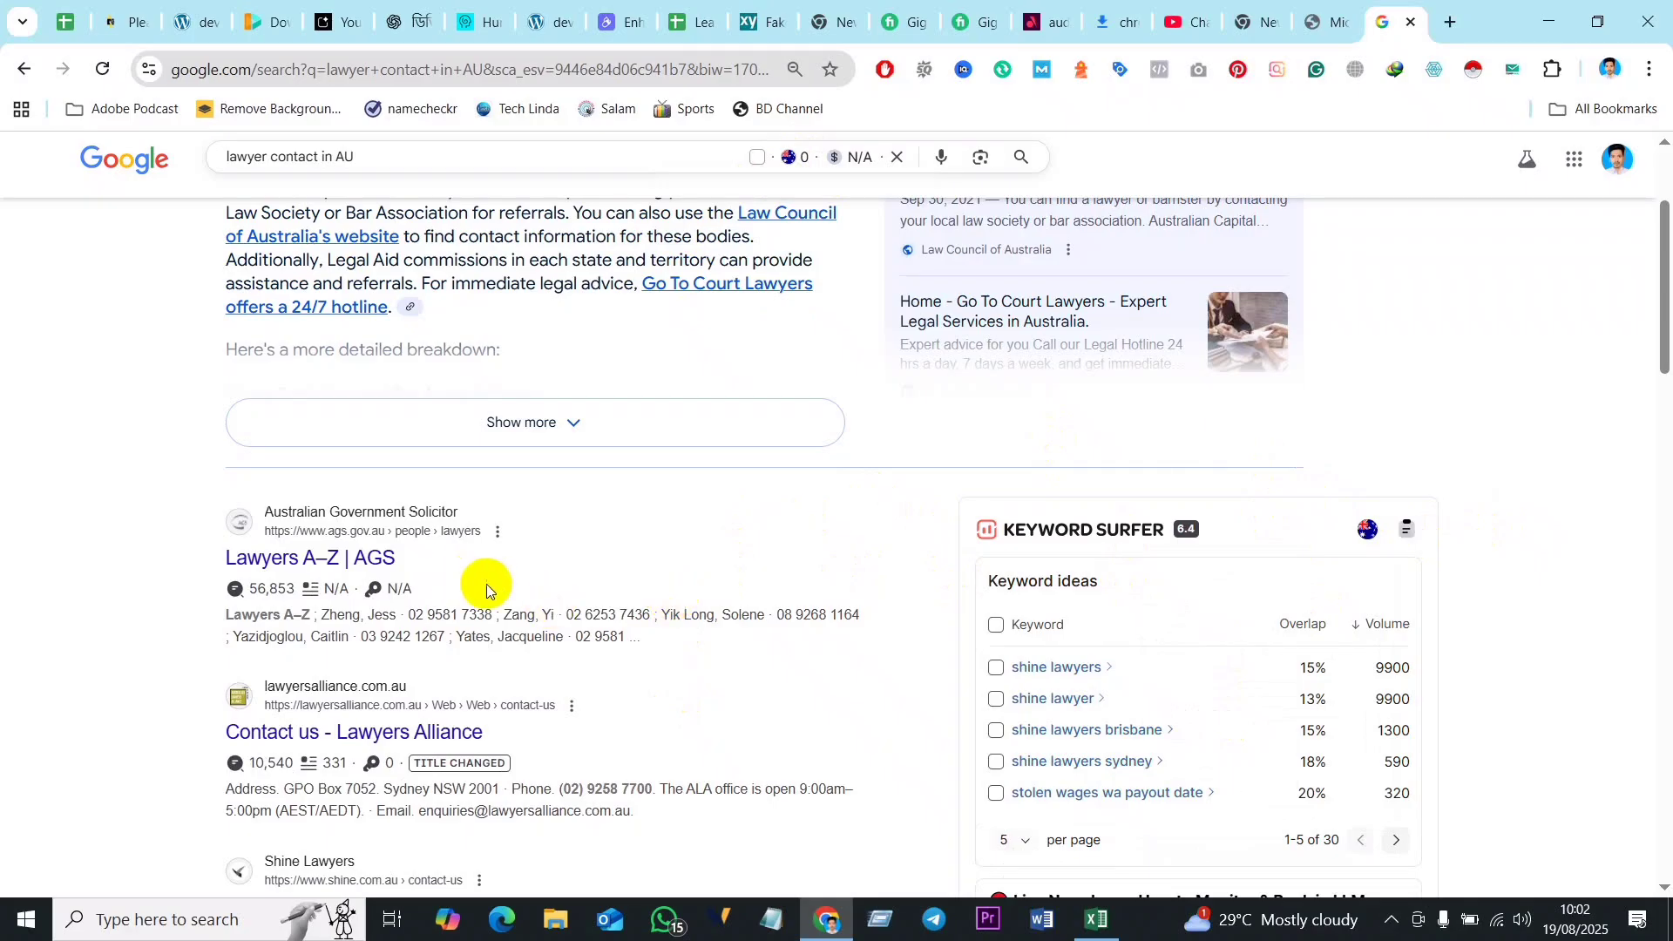
Step: Rerun the "lawyer contact in AU" search and check which country the results page footer gives as the search location
{"action": "scroll", "coordinate": [486, 584], "scroll_direction": "up", "scroll_amount": 3}
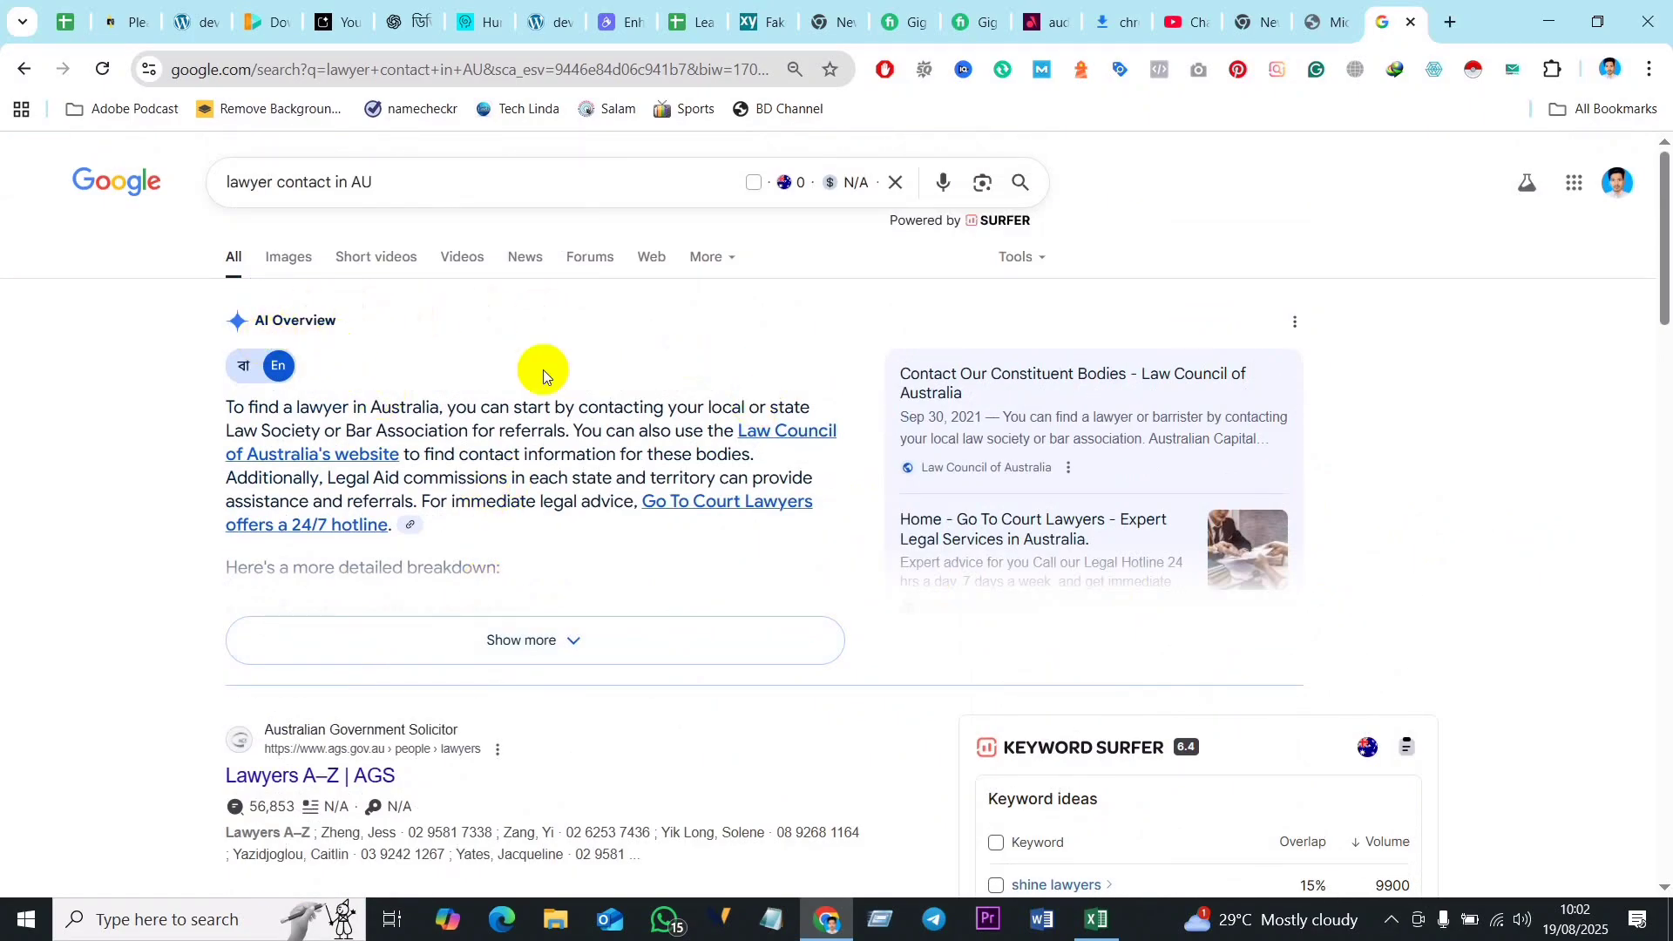
{"action": "left_click", "coordinate": [391, 182]}
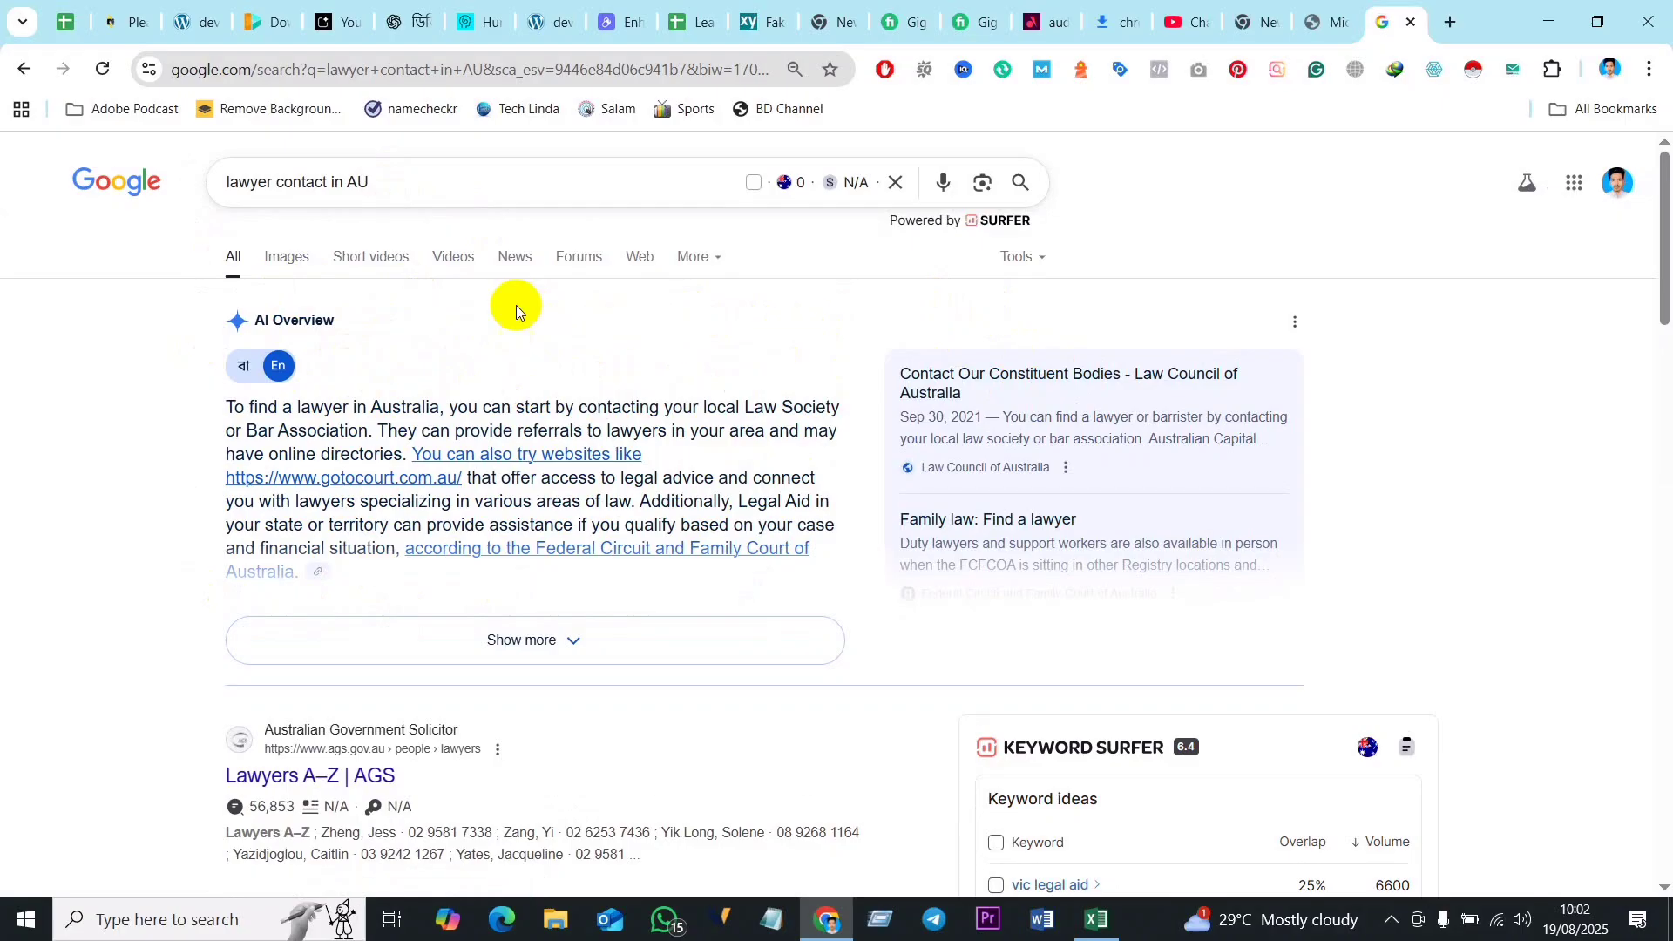
{"action": "scroll", "coordinate": [448, 628], "scroll_direction": "down", "scroll_amount": 15}
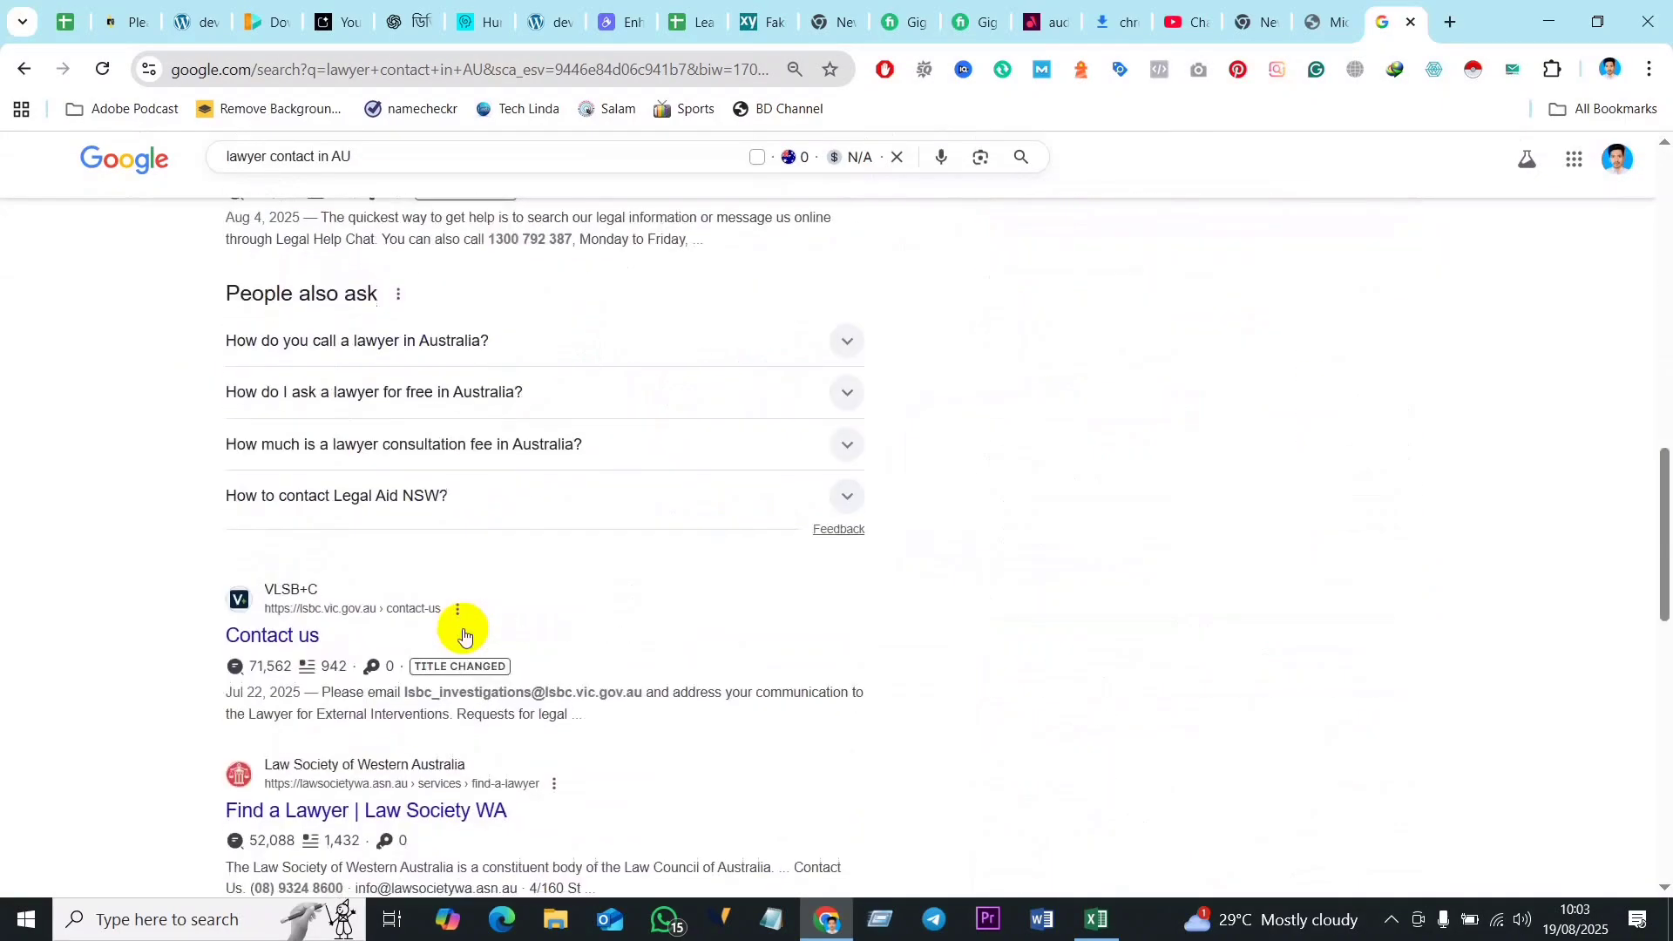
{"action": "scroll", "coordinate": [462, 633], "scroll_direction": "down", "scroll_amount": 10}
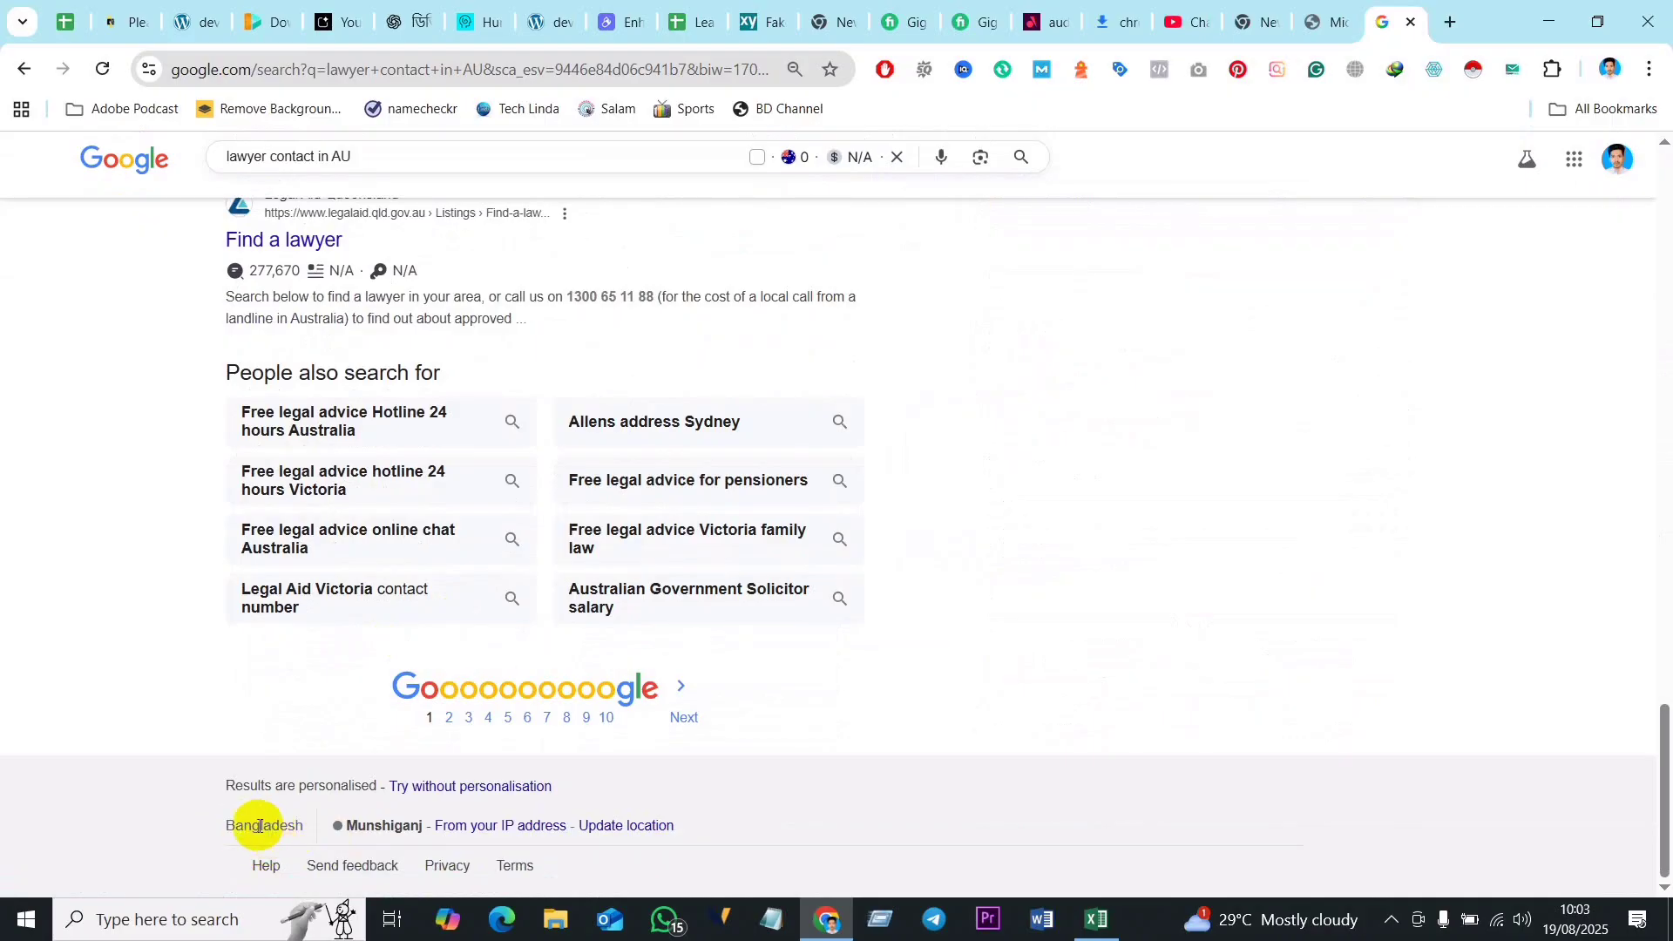
{"action": "left_click_drag", "start_coordinate": [226, 825], "coordinate": [259, 821]}
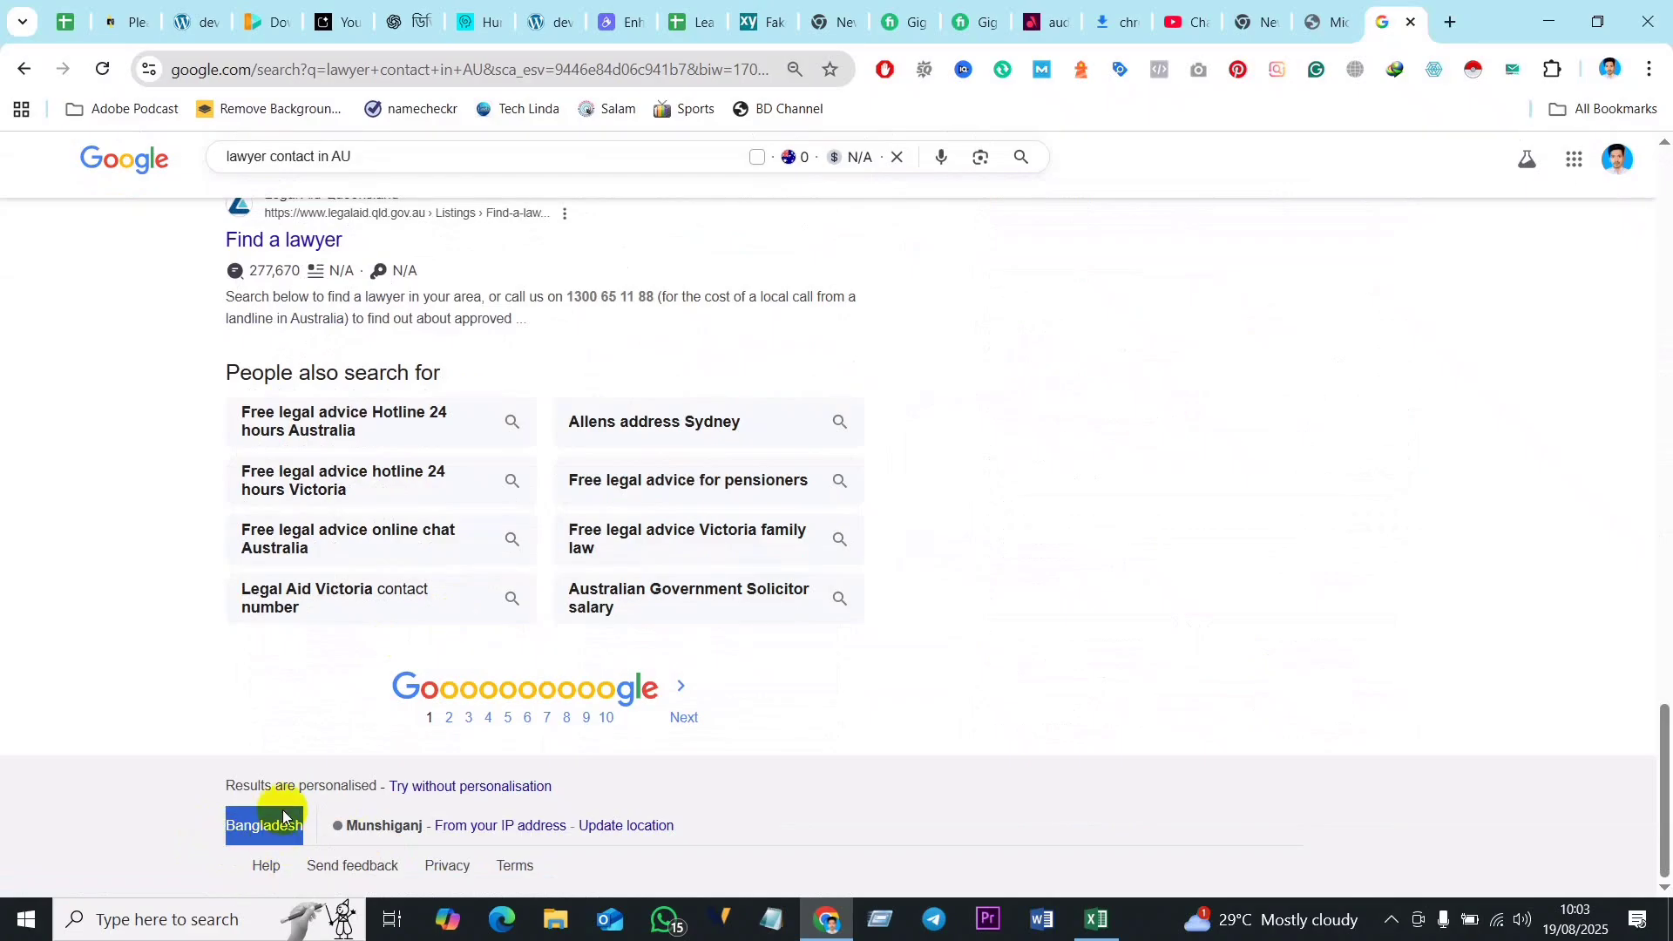
{"action": "scroll", "coordinate": [1257, 681], "scroll_direction": "up", "scroll_amount": 10}
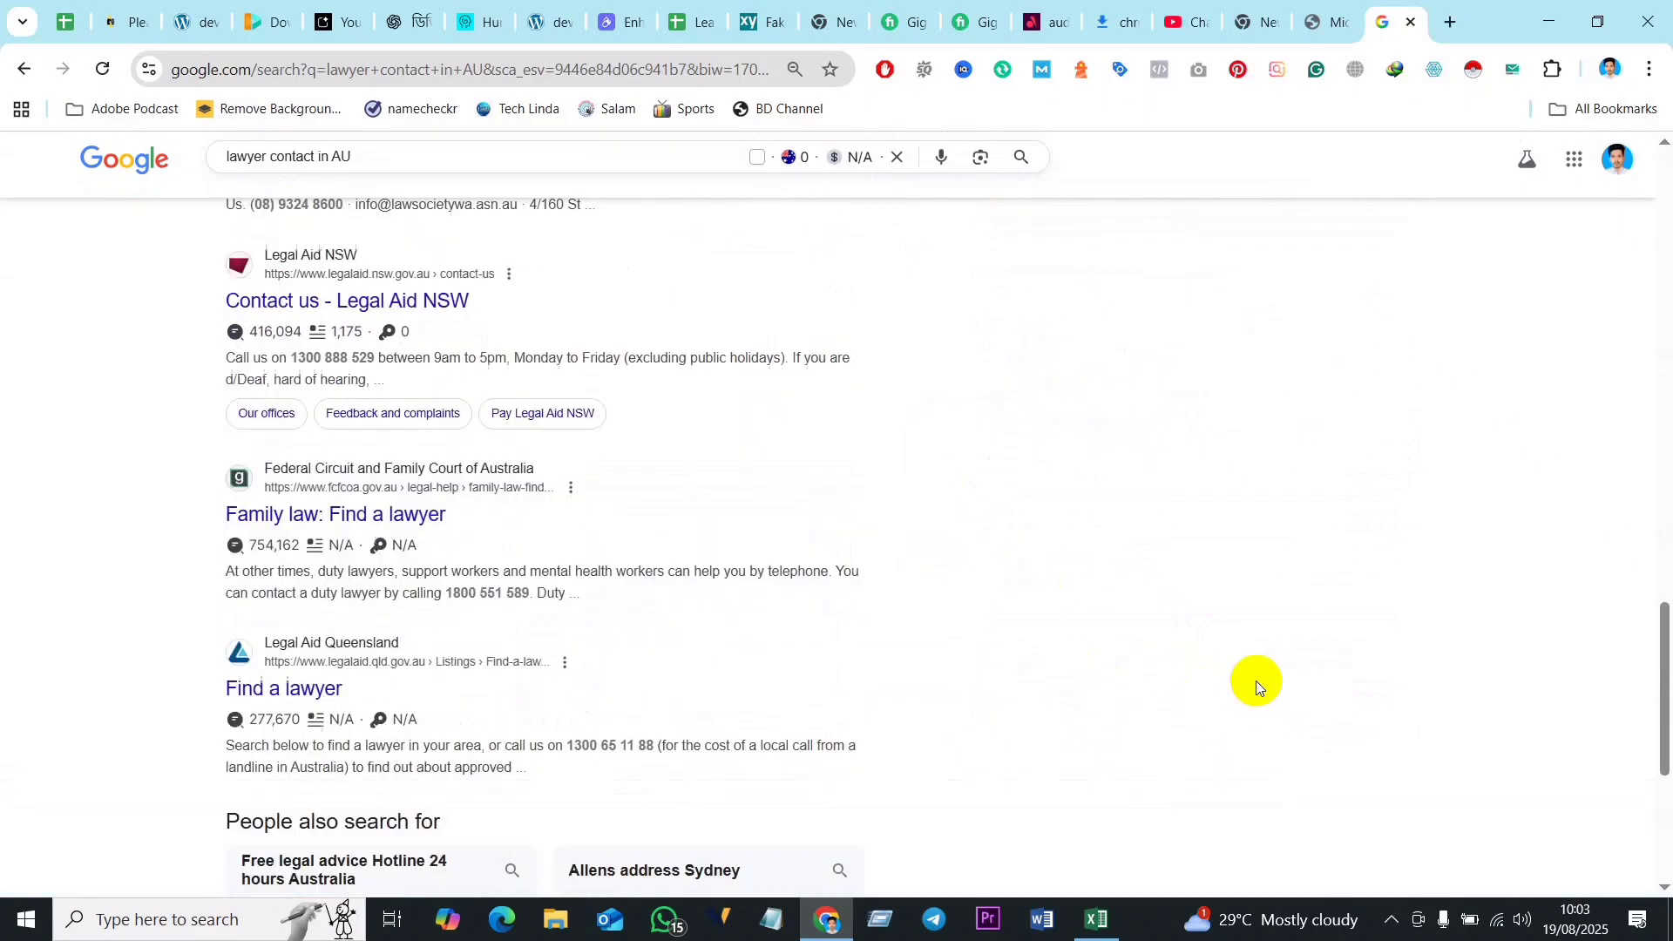
{"action": "scroll", "coordinate": [1255, 647], "scroll_direction": "up", "scroll_amount": 10}
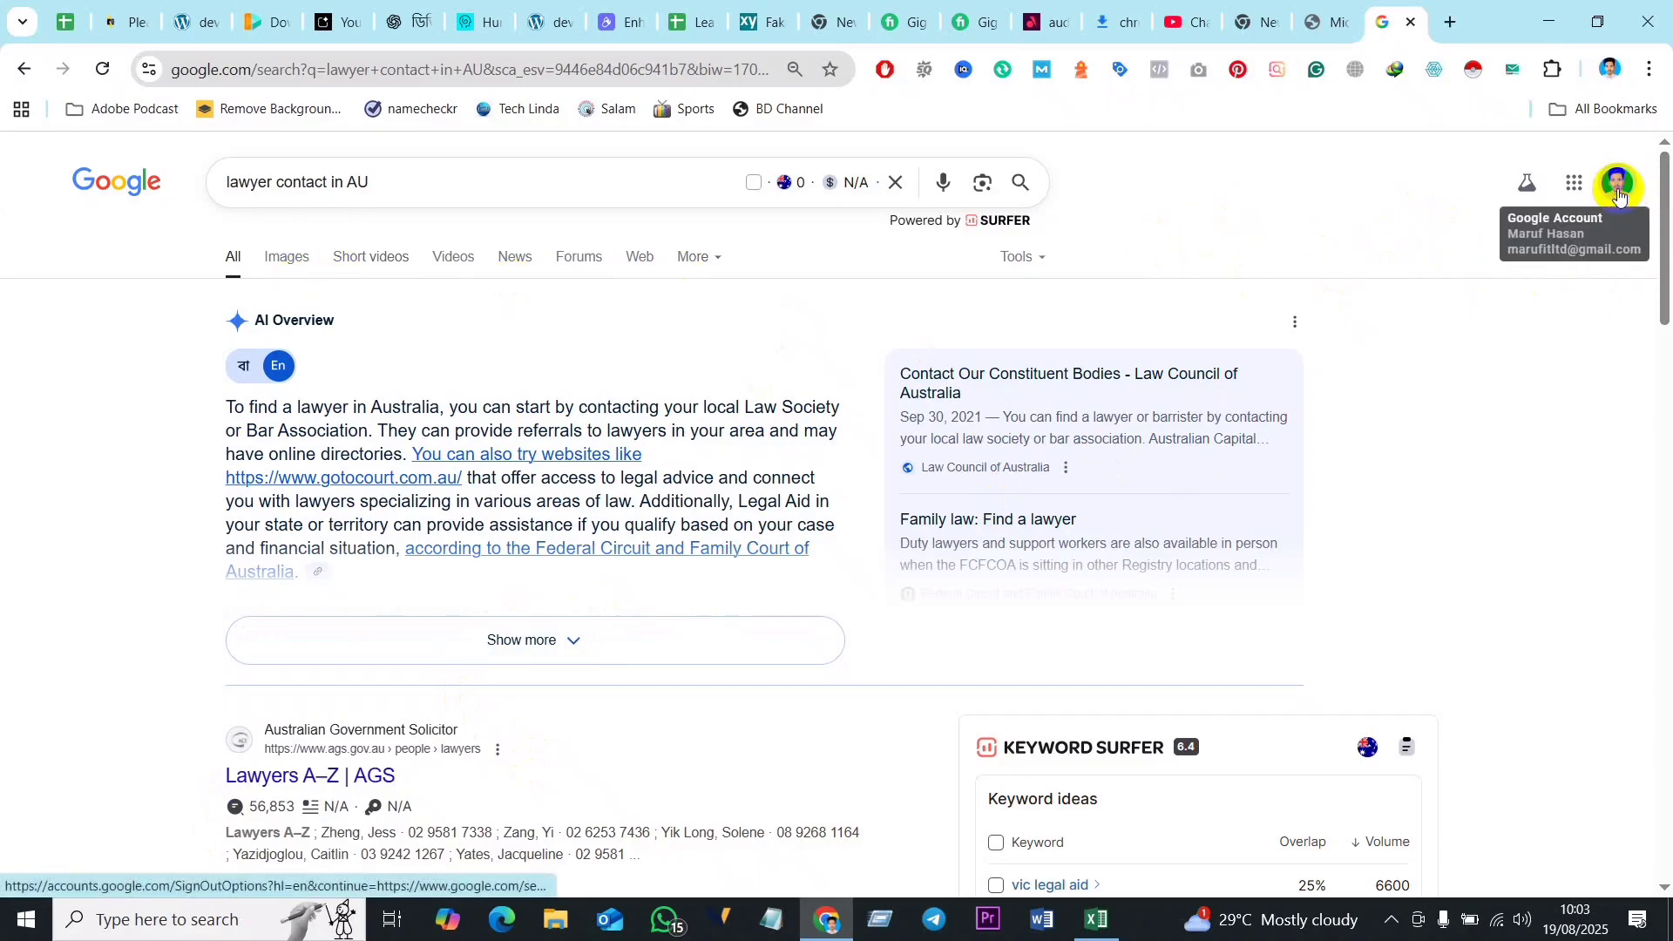
Step: Open a new browser tab and look through the Google account list down to the sign-out option
{"action": "left_click", "coordinate": [1451, 21]}
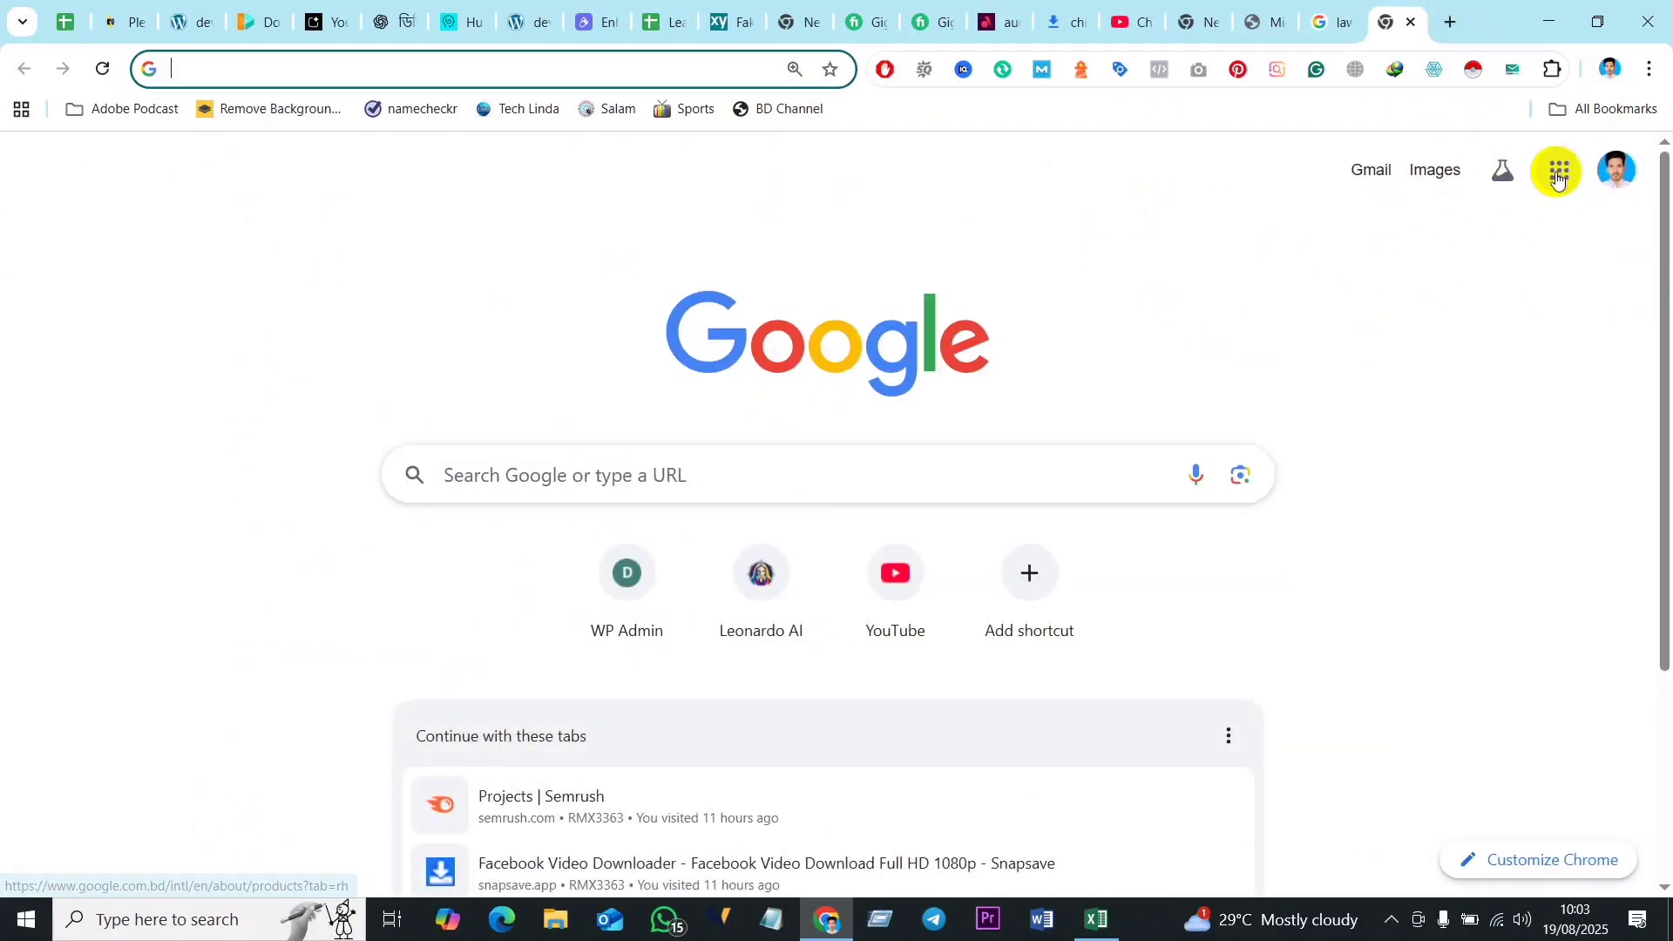
{"action": "left_click", "coordinate": [1616, 170]}
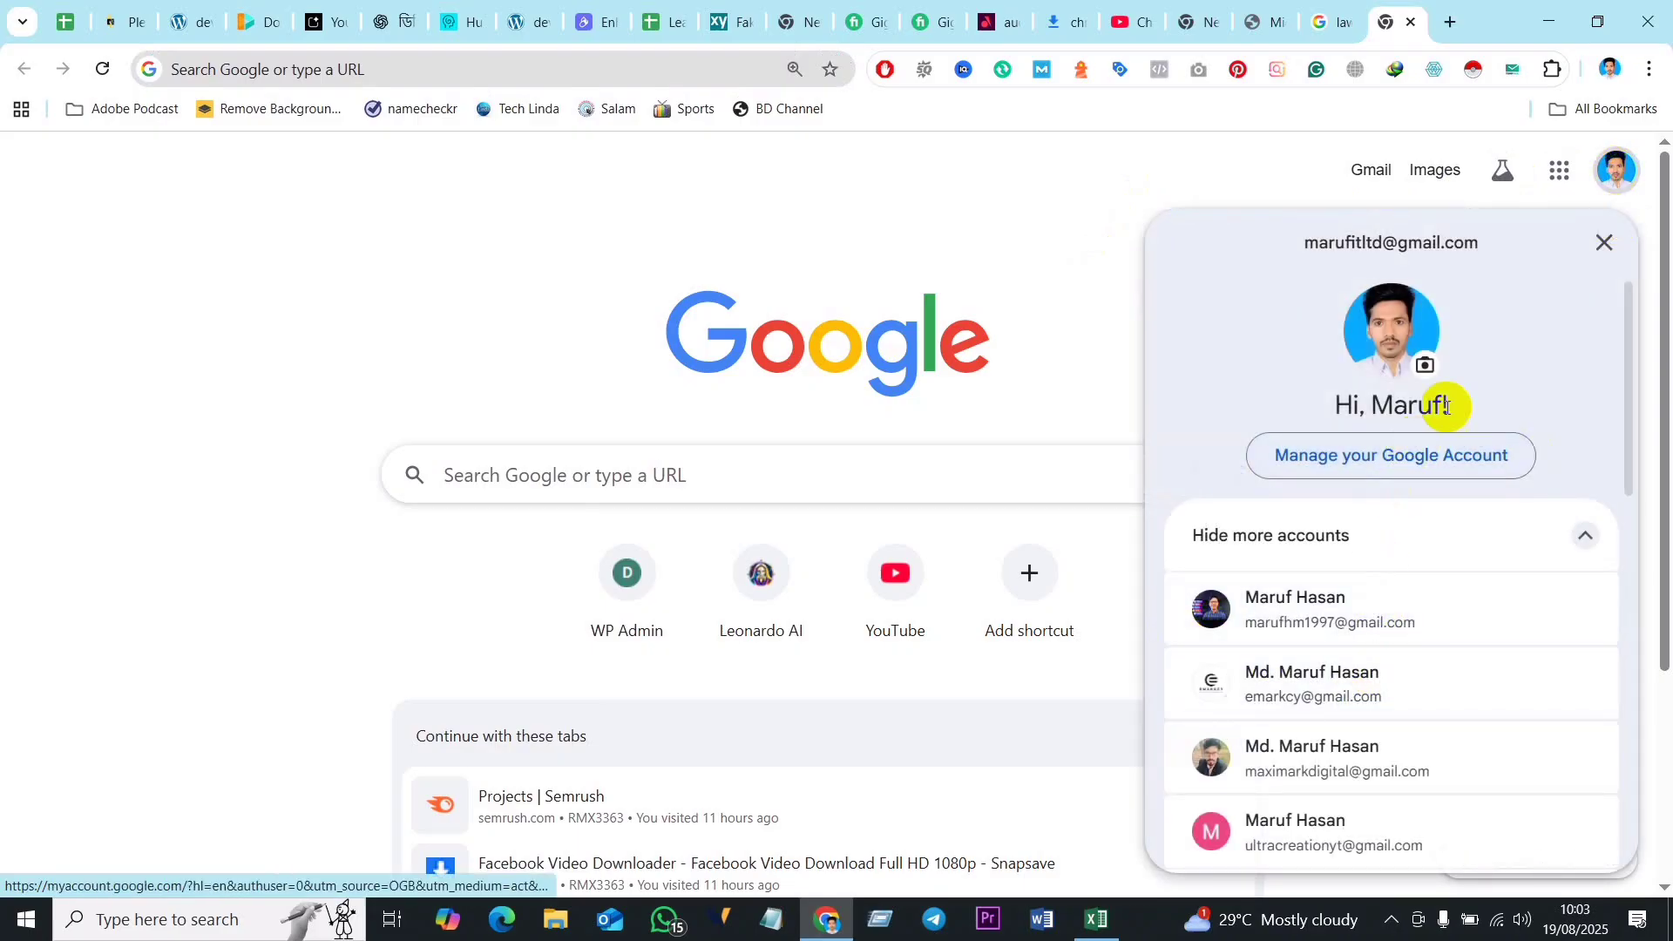
{"action": "scroll", "coordinate": [1368, 747], "scroll_direction": "down", "scroll_amount": 5}
{"action": "scroll", "coordinate": [1368, 758], "scroll_direction": "down", "scroll_amount": 6}
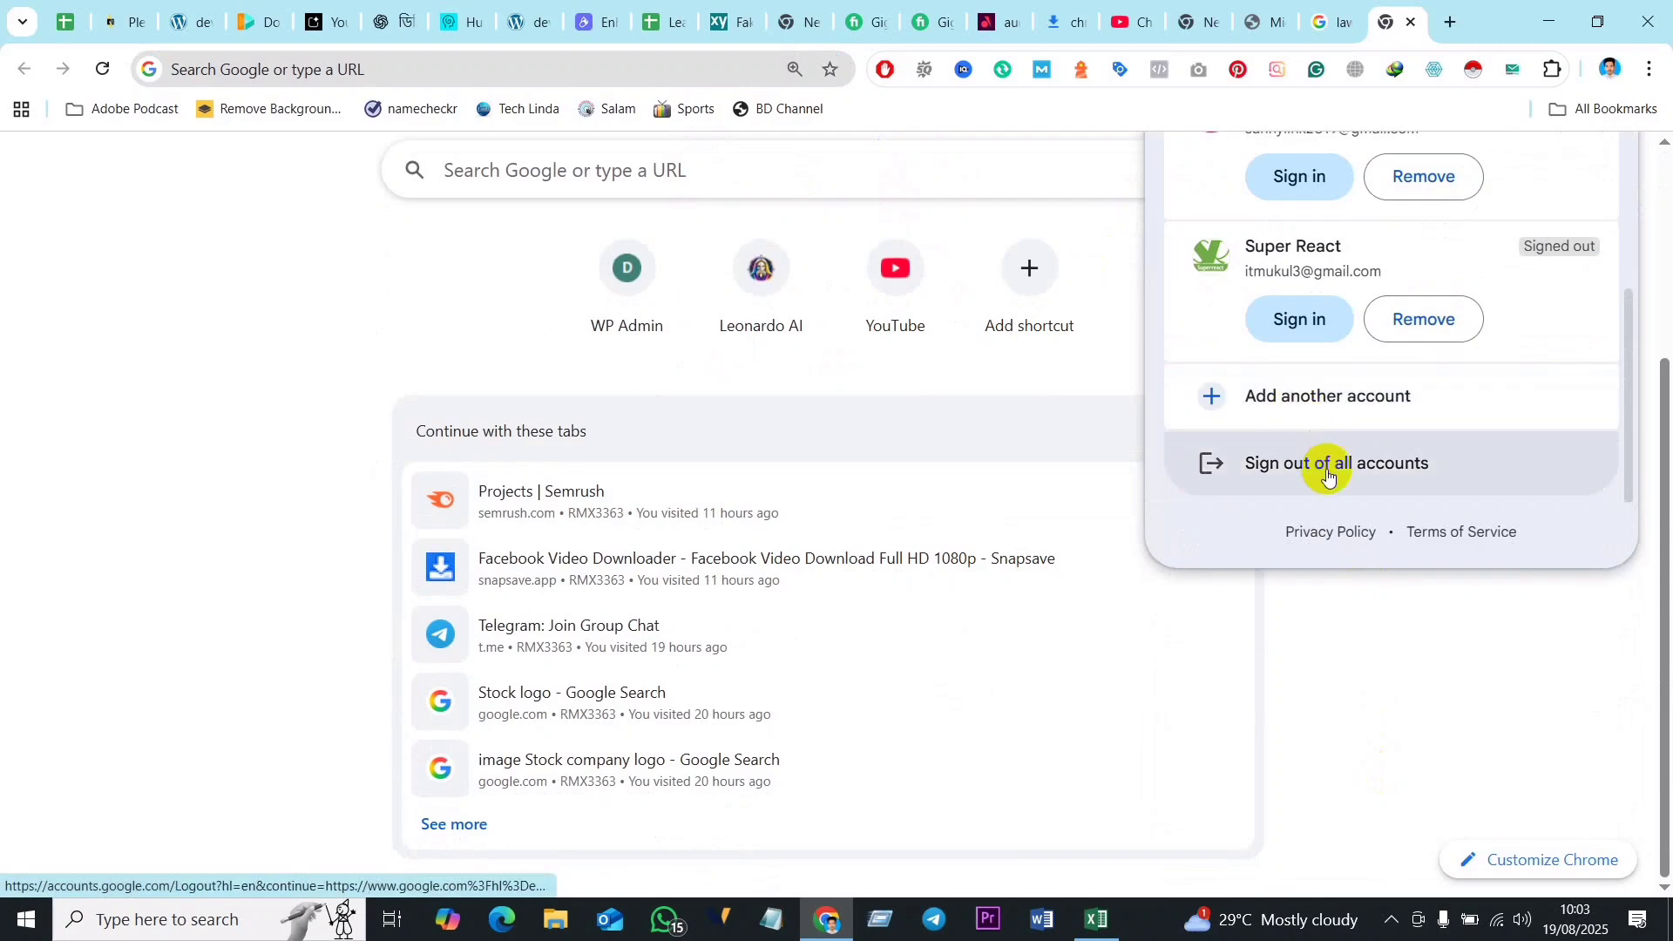
Step: Open Chrome's language settings and examine the preferred languages, spell check and Google Translate options
{"action": "left_click", "coordinate": [1647, 69]}
{"action": "mouse_move", "coordinate": [1425, 759]}
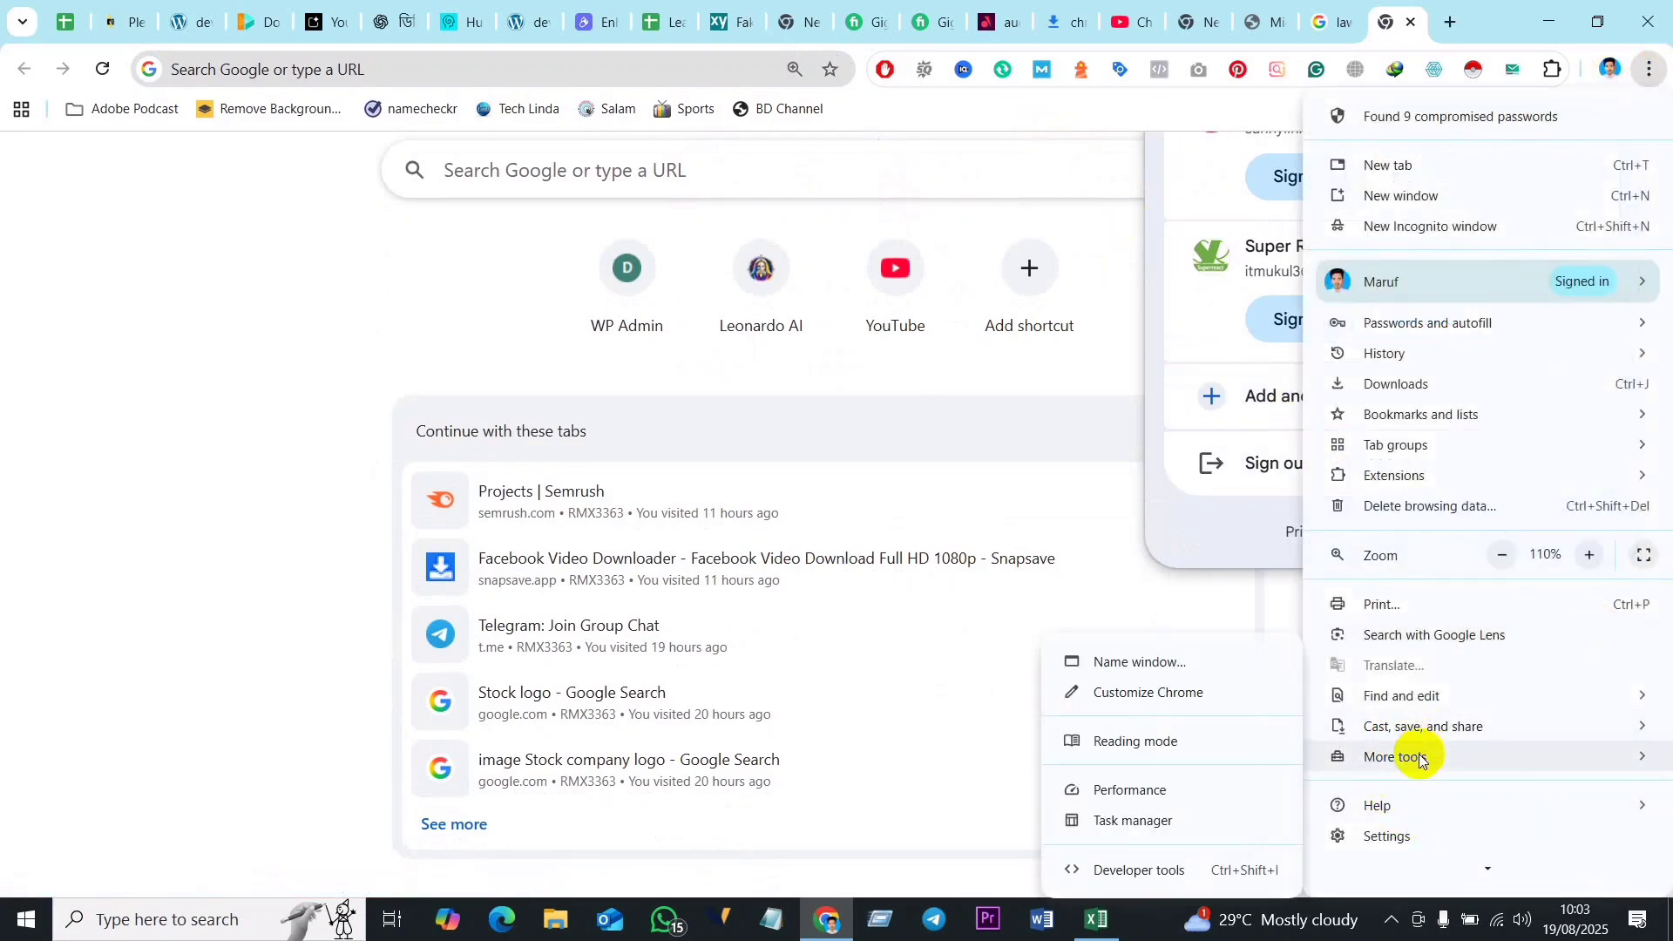
{"action": "scroll", "coordinate": [1418, 755], "scroll_direction": "down", "scroll_amount": 1}
{"action": "left_click", "coordinate": [1408, 789]}
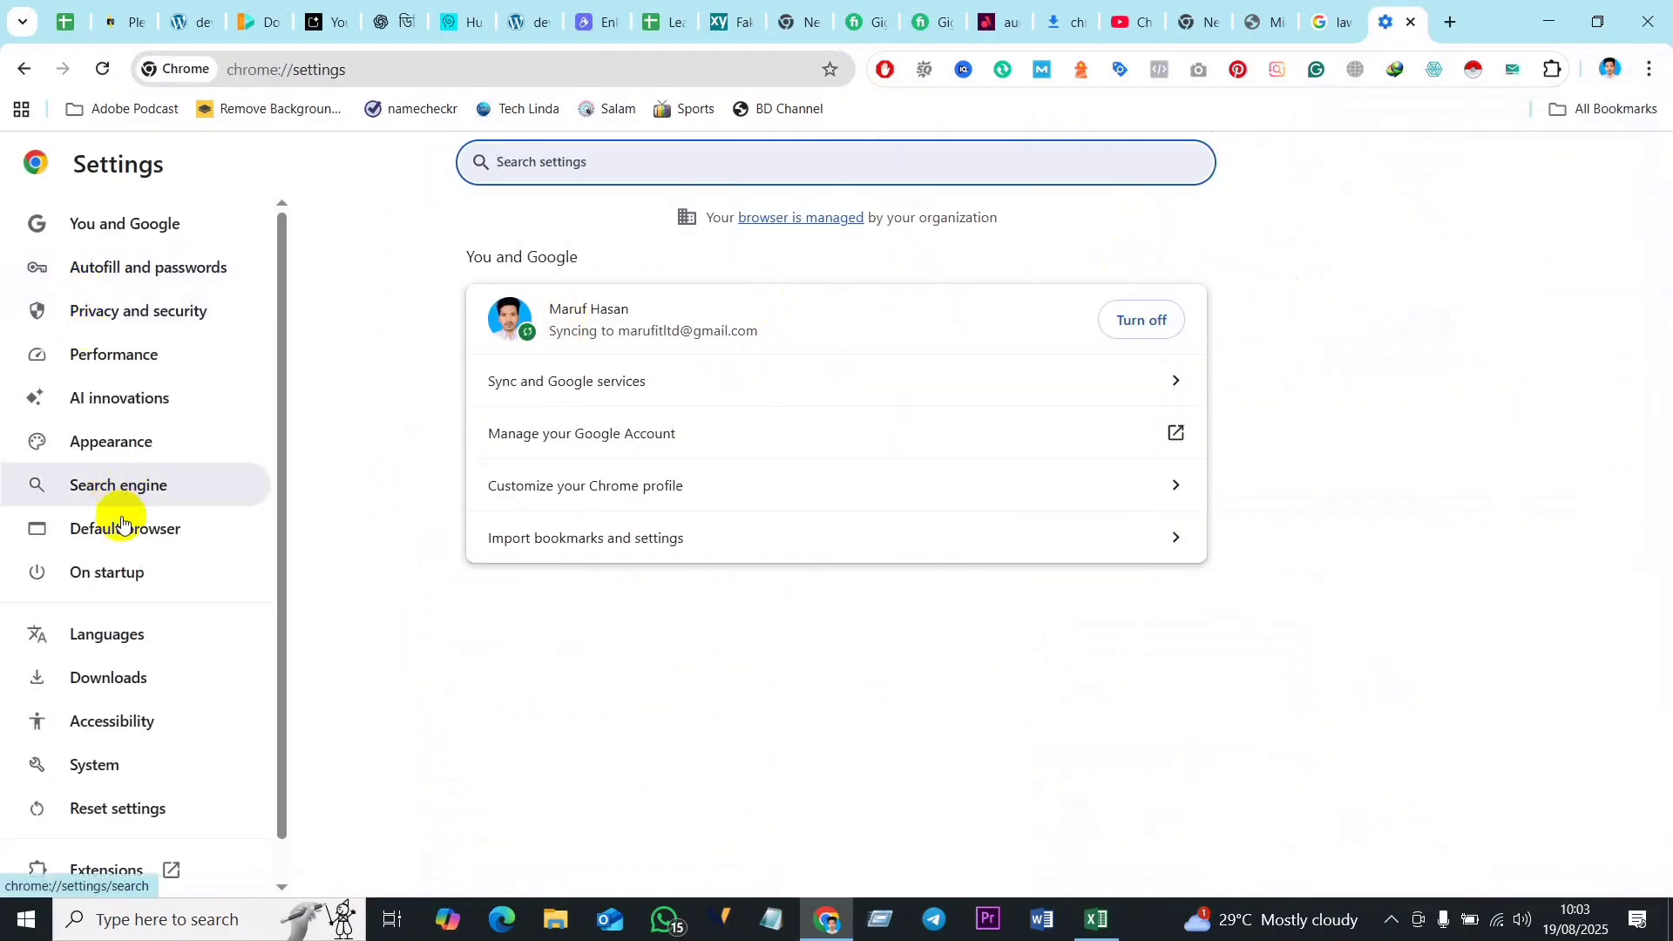
{"action": "scroll", "coordinate": [115, 675], "scroll_direction": "down", "scroll_amount": 1}
{"action": "left_click", "coordinate": [125, 590]}
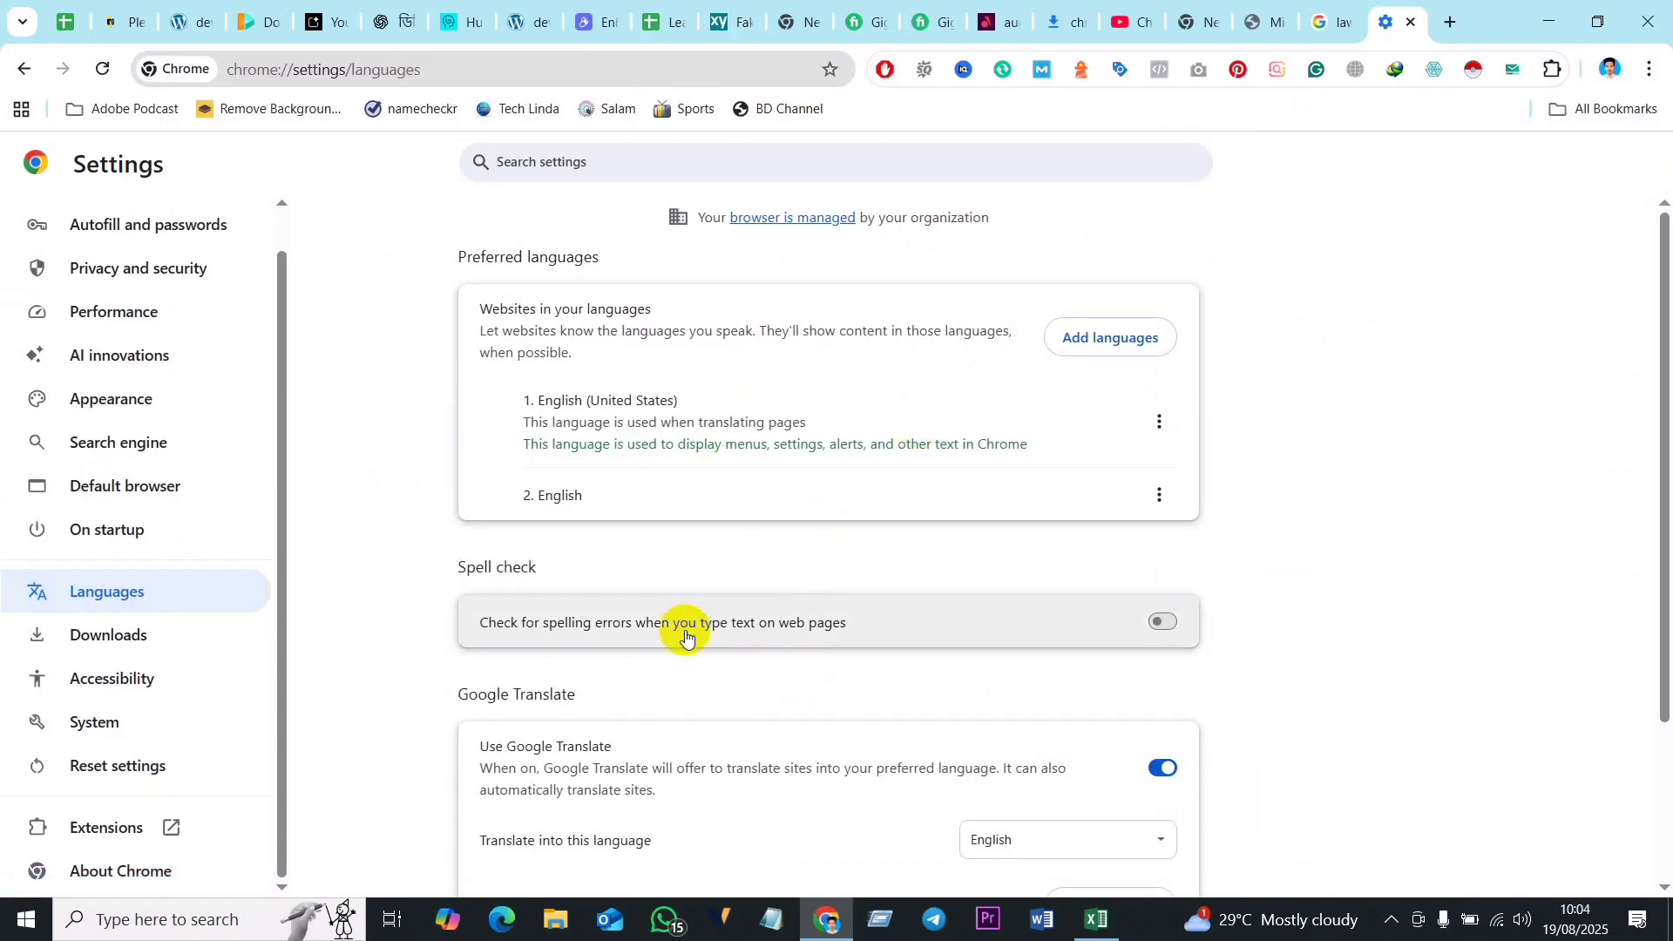
{"action": "scroll", "coordinate": [686, 637], "scroll_direction": "down", "scroll_amount": 2}
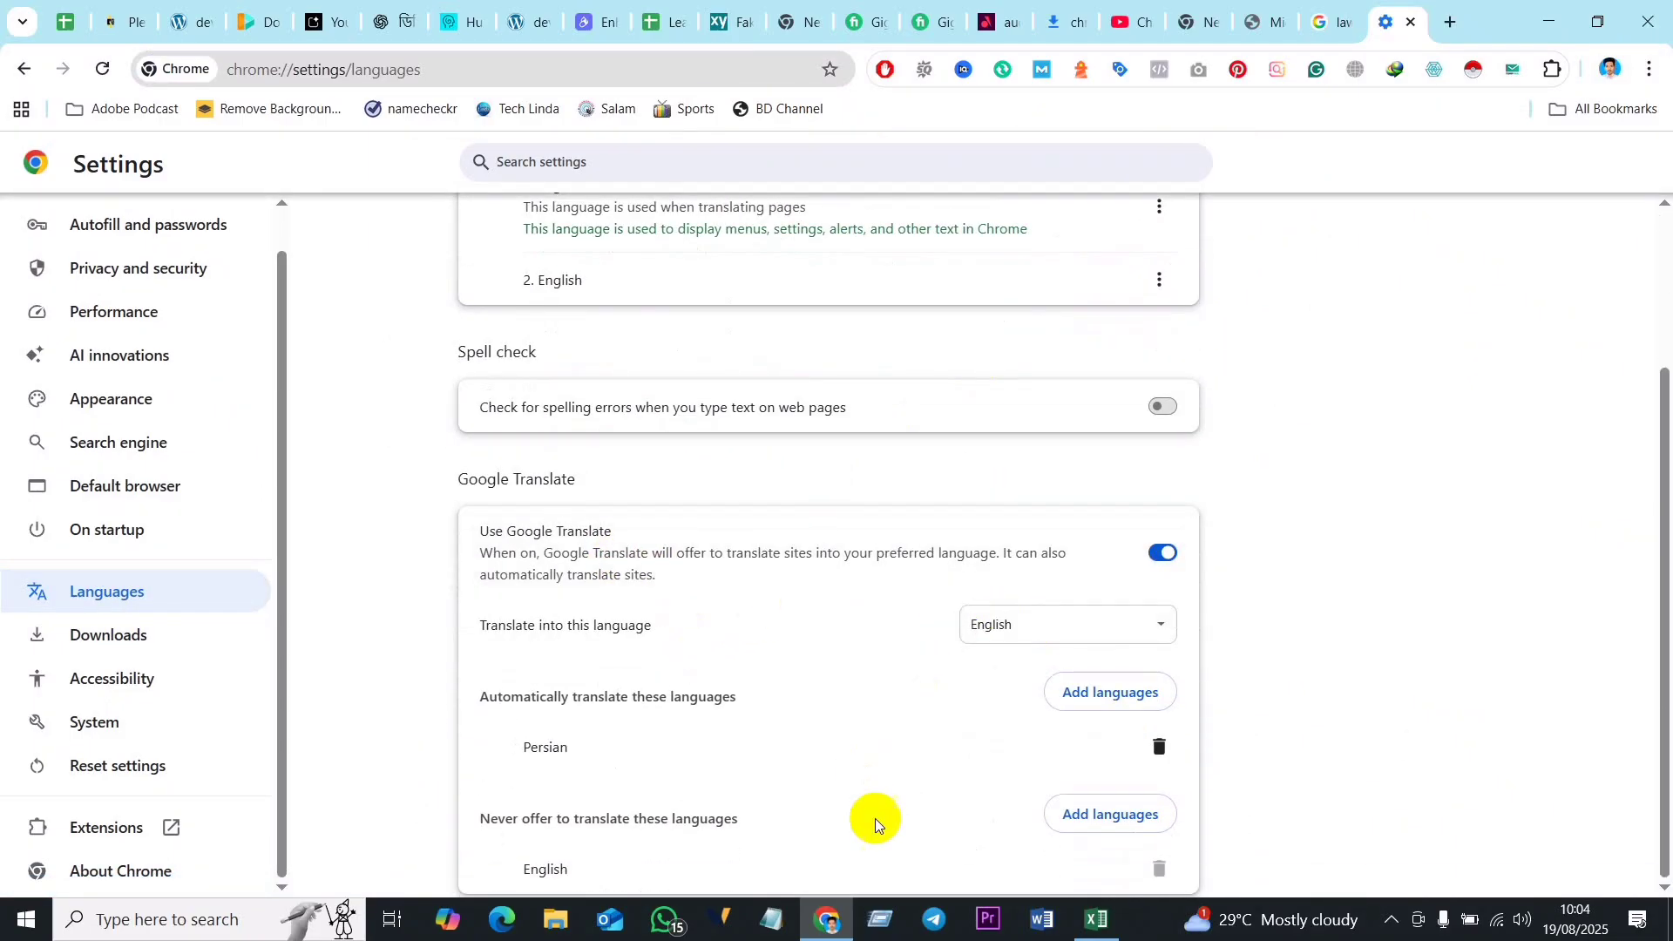
{"action": "scroll", "coordinate": [613, 541], "scroll_direction": "up", "scroll_amount": 2}
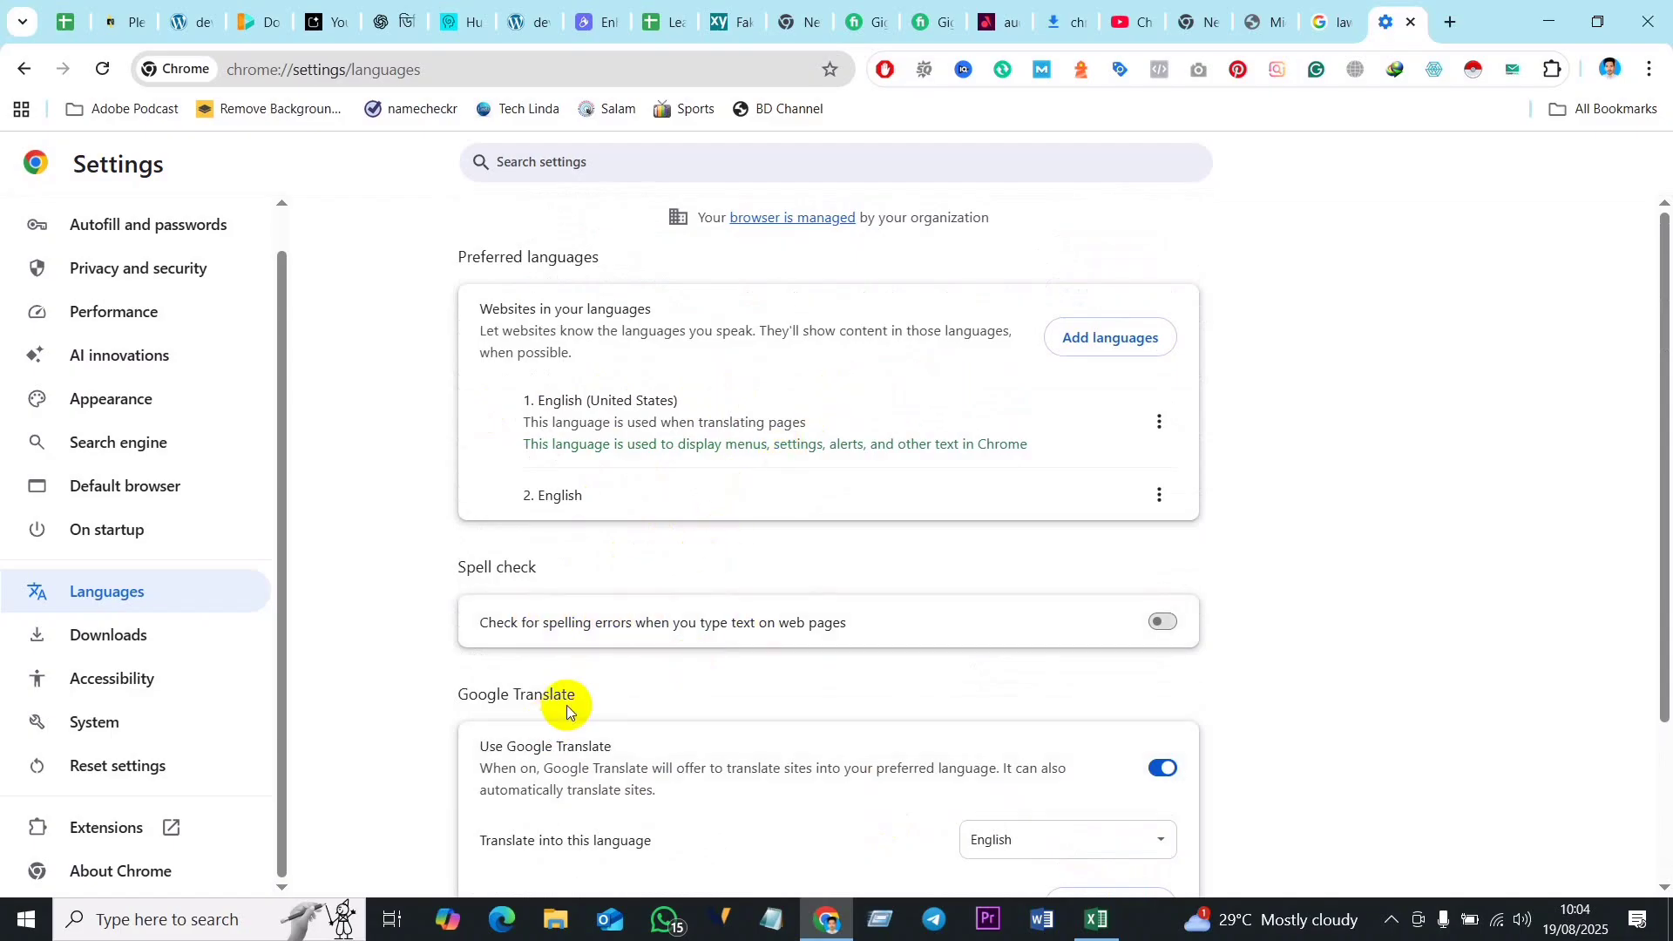
{"action": "scroll", "coordinate": [568, 712], "scroll_direction": "down", "scroll_amount": 2}
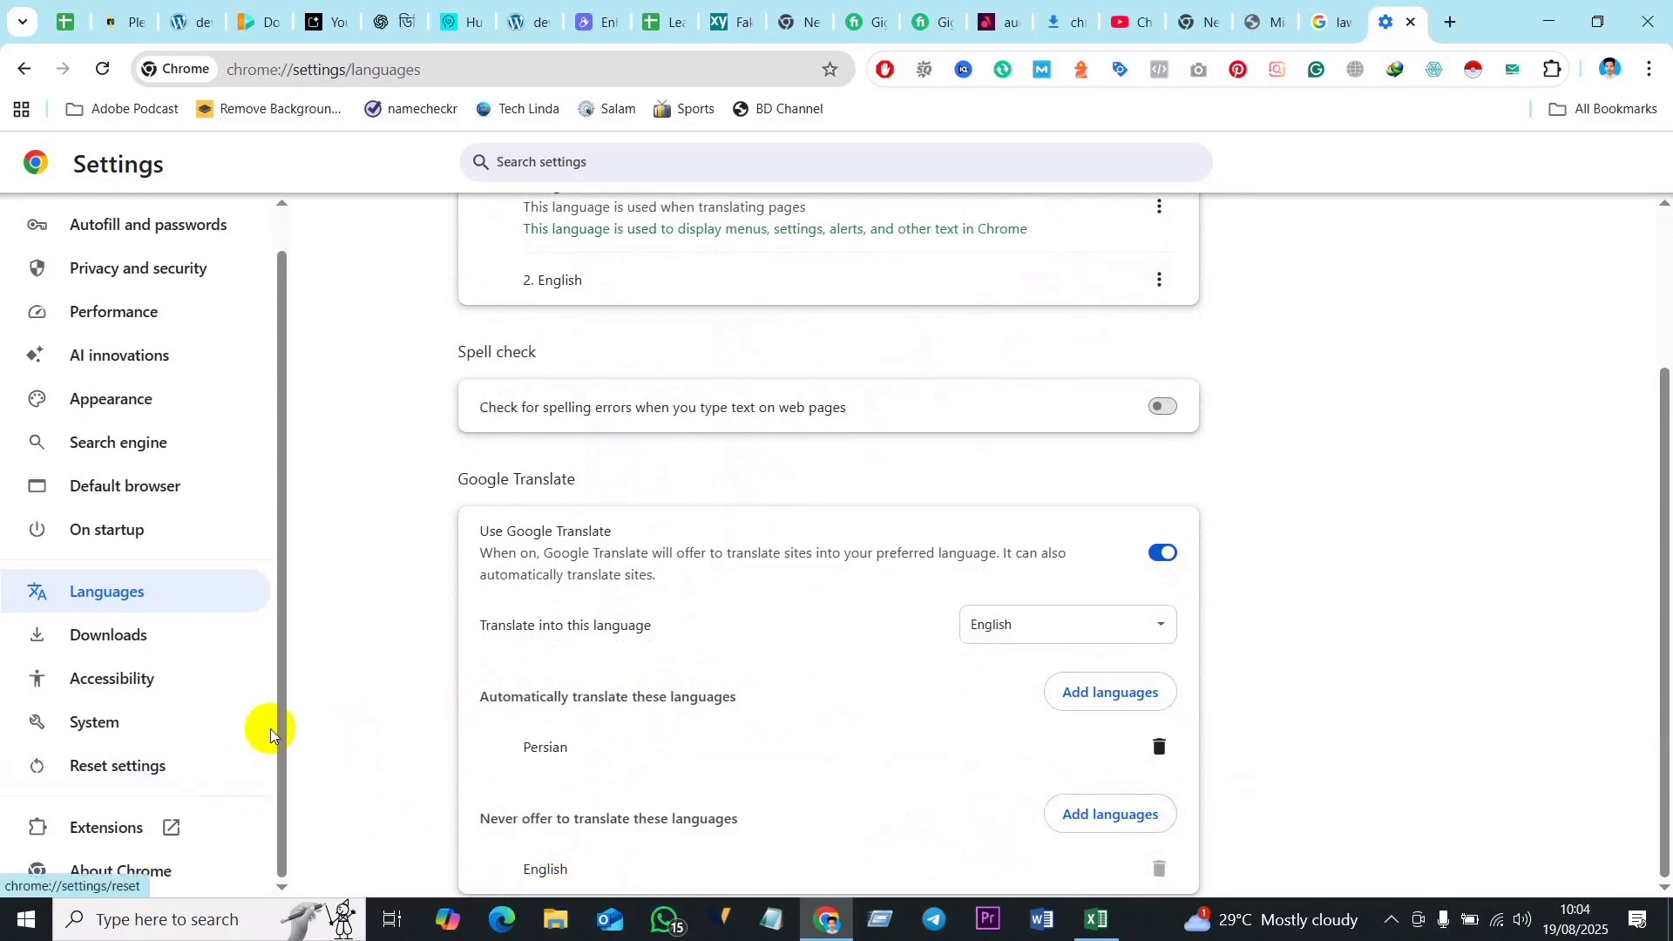
Step: Open Google Search's language and region settings and set the results region to Australia
{"action": "left_click", "coordinate": [1451, 23]}
{"action": "left_click", "coordinate": [1271, 20]}
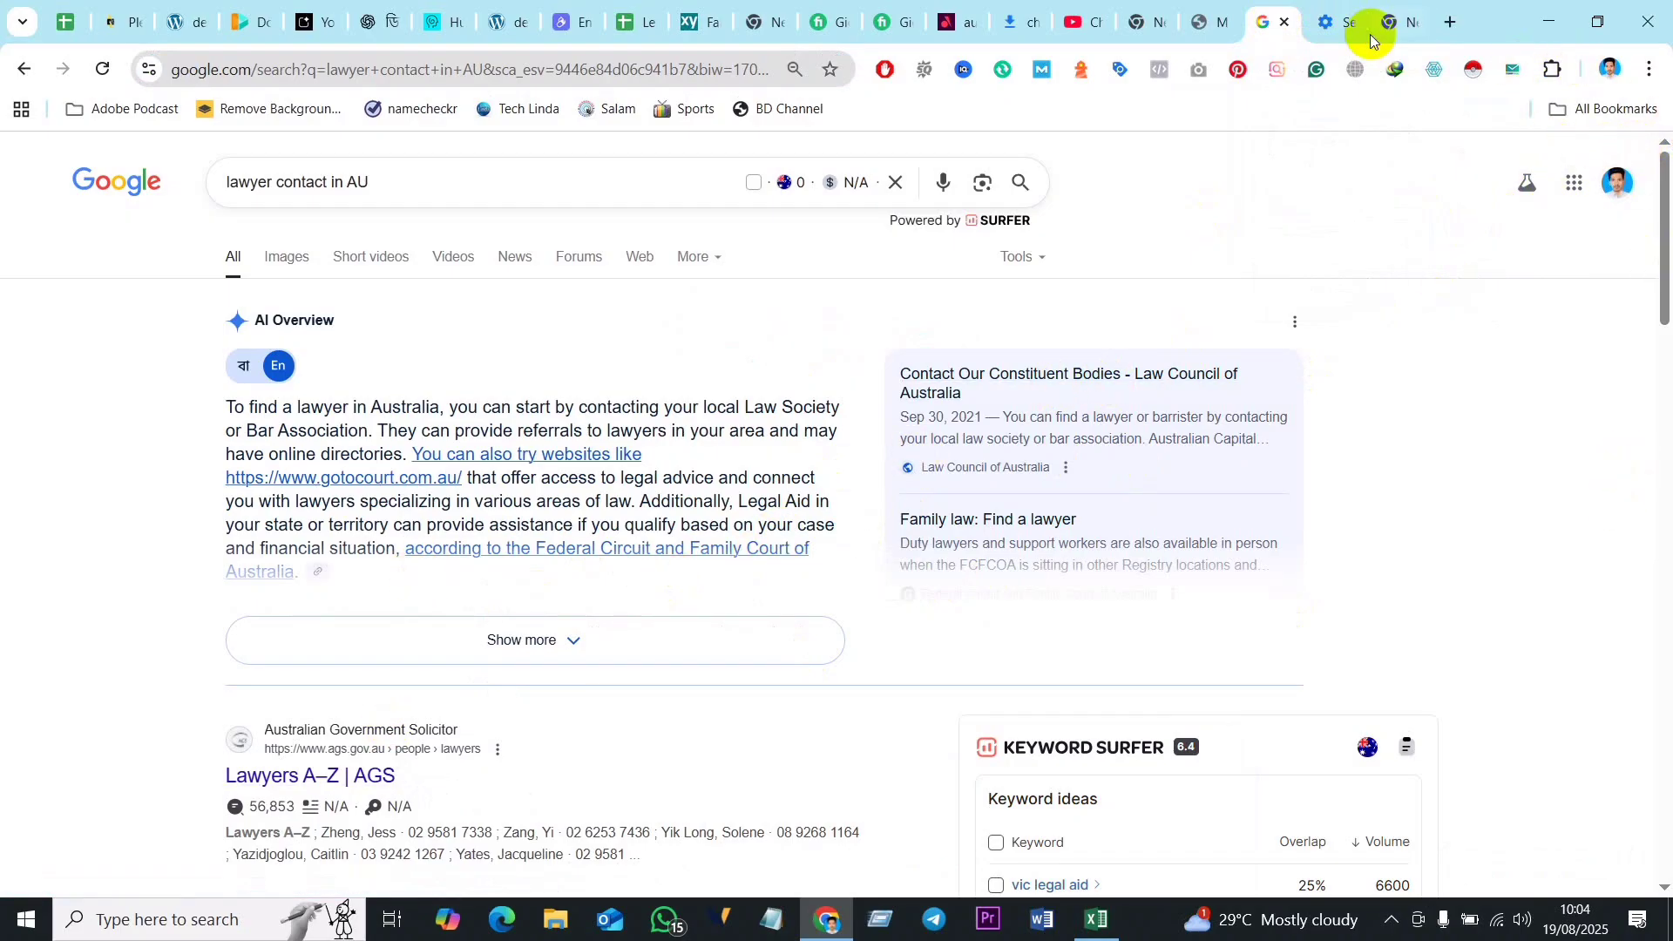
{"action": "left_click", "coordinate": [1405, 21]}
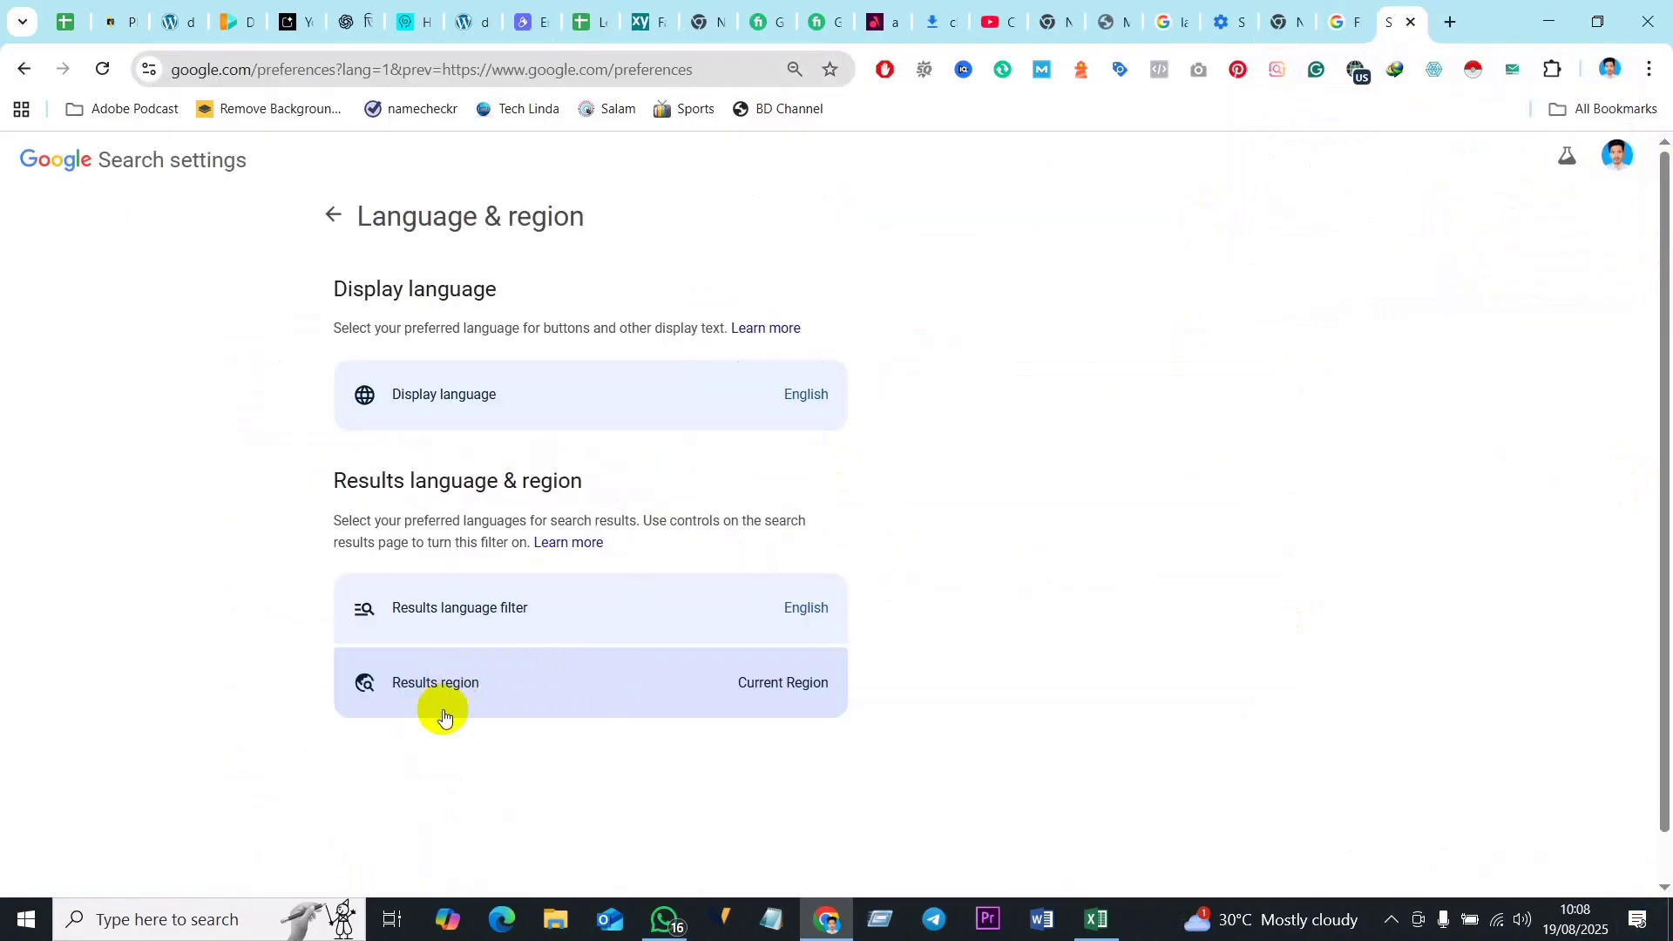
{"action": "left_click", "coordinate": [765, 689]}
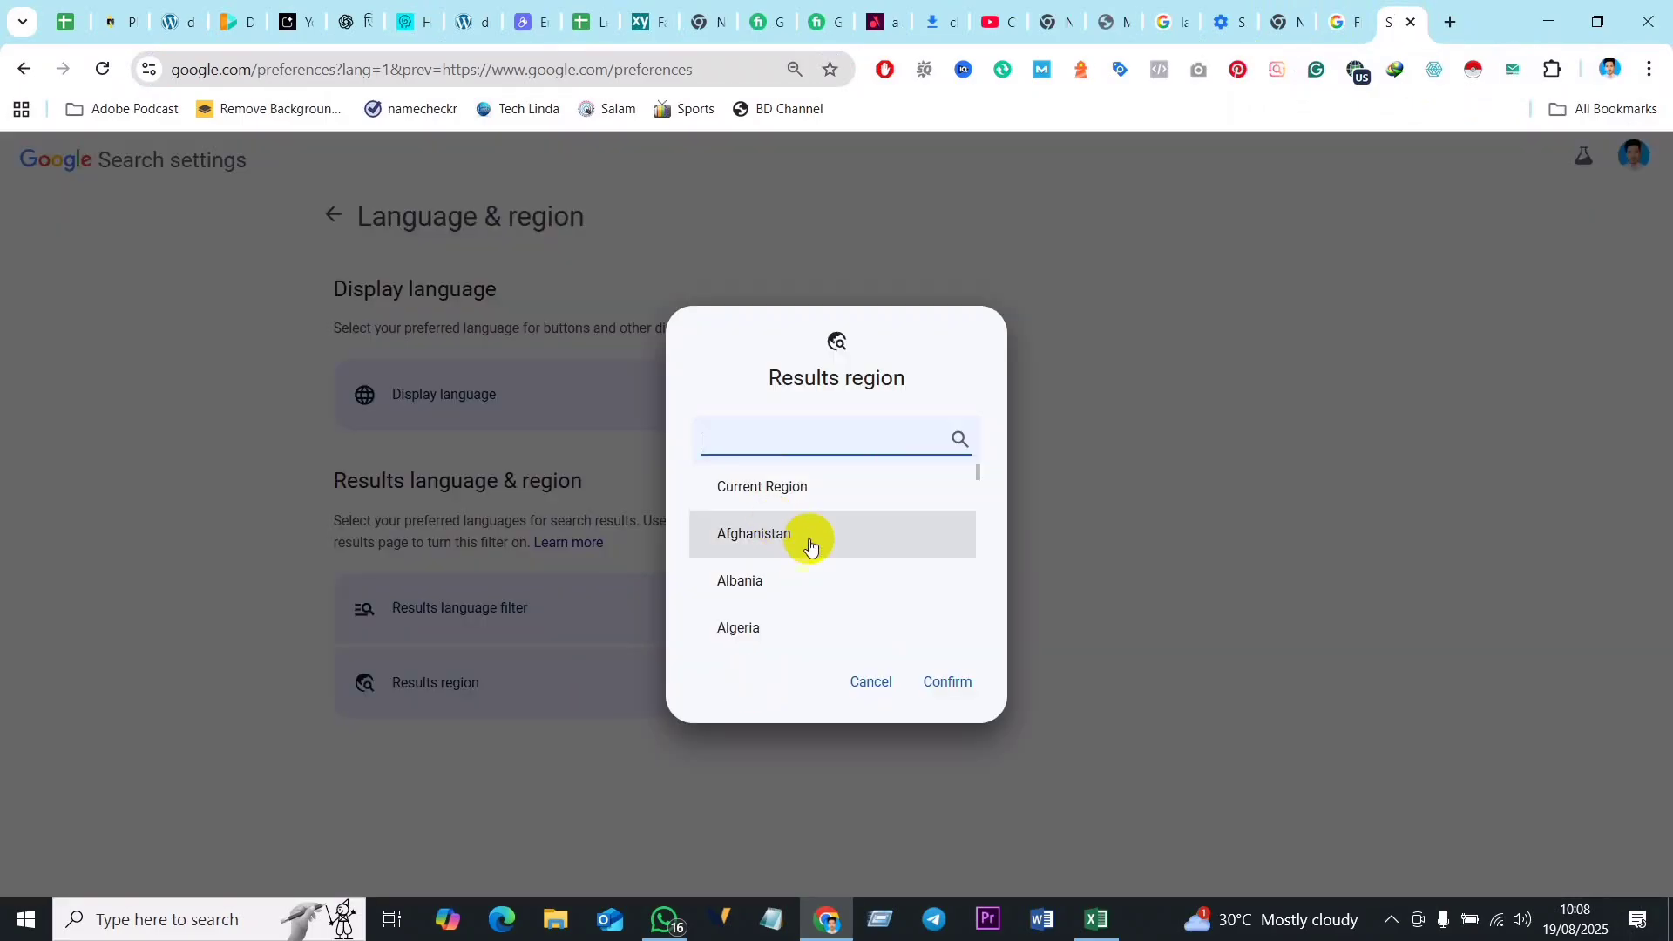
{"action": "scroll", "coordinate": [789, 584], "scroll_direction": "down", "scroll_amount": 1}
{"action": "scroll", "coordinate": [789, 586], "scroll_direction": "down", "scroll_amount": 1}
{"action": "scroll", "coordinate": [785, 584], "scroll_direction": "down", "scroll_amount": 3}
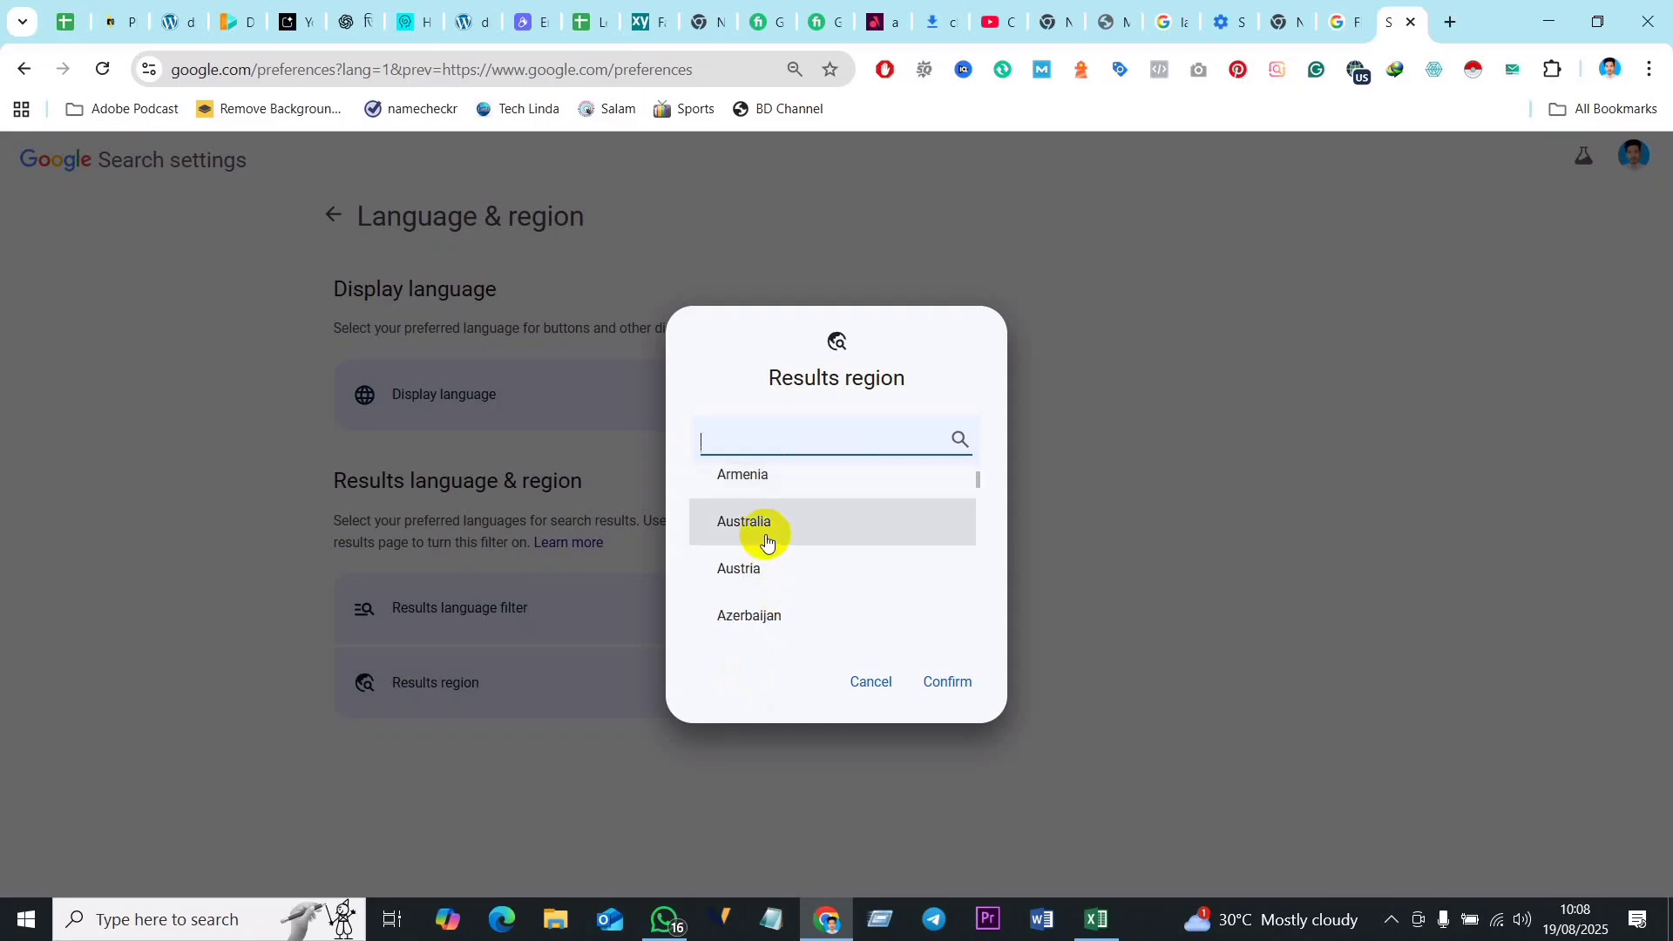
{"action": "left_click", "coordinate": [763, 524]}
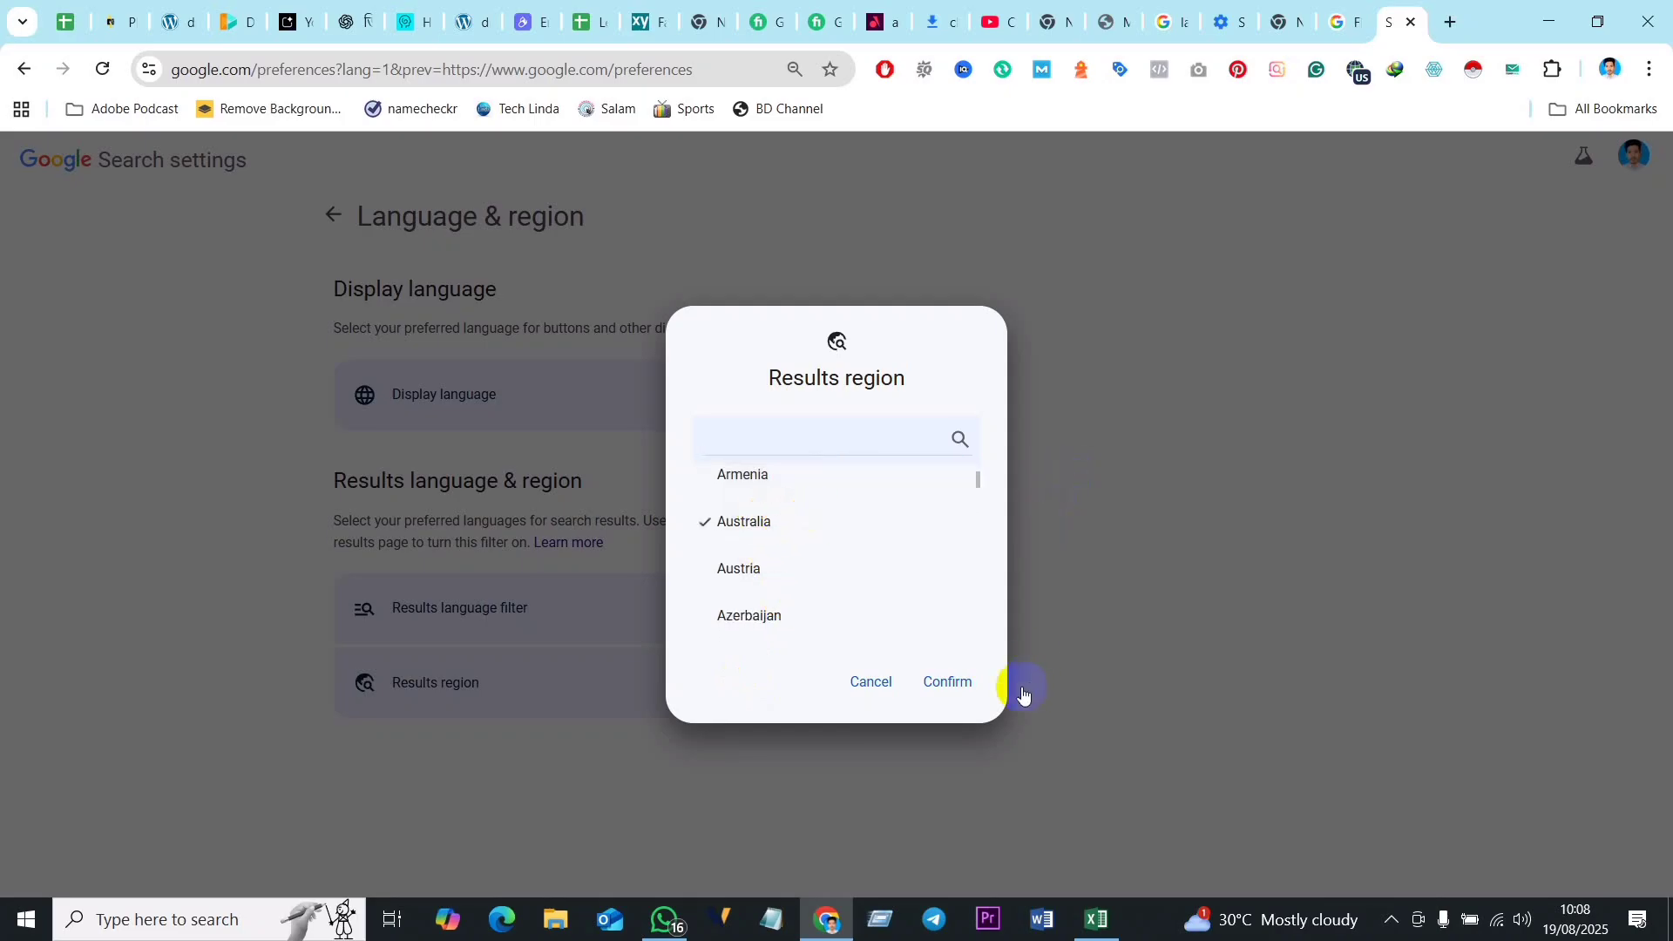
{"action": "left_click", "coordinate": [946, 680]}
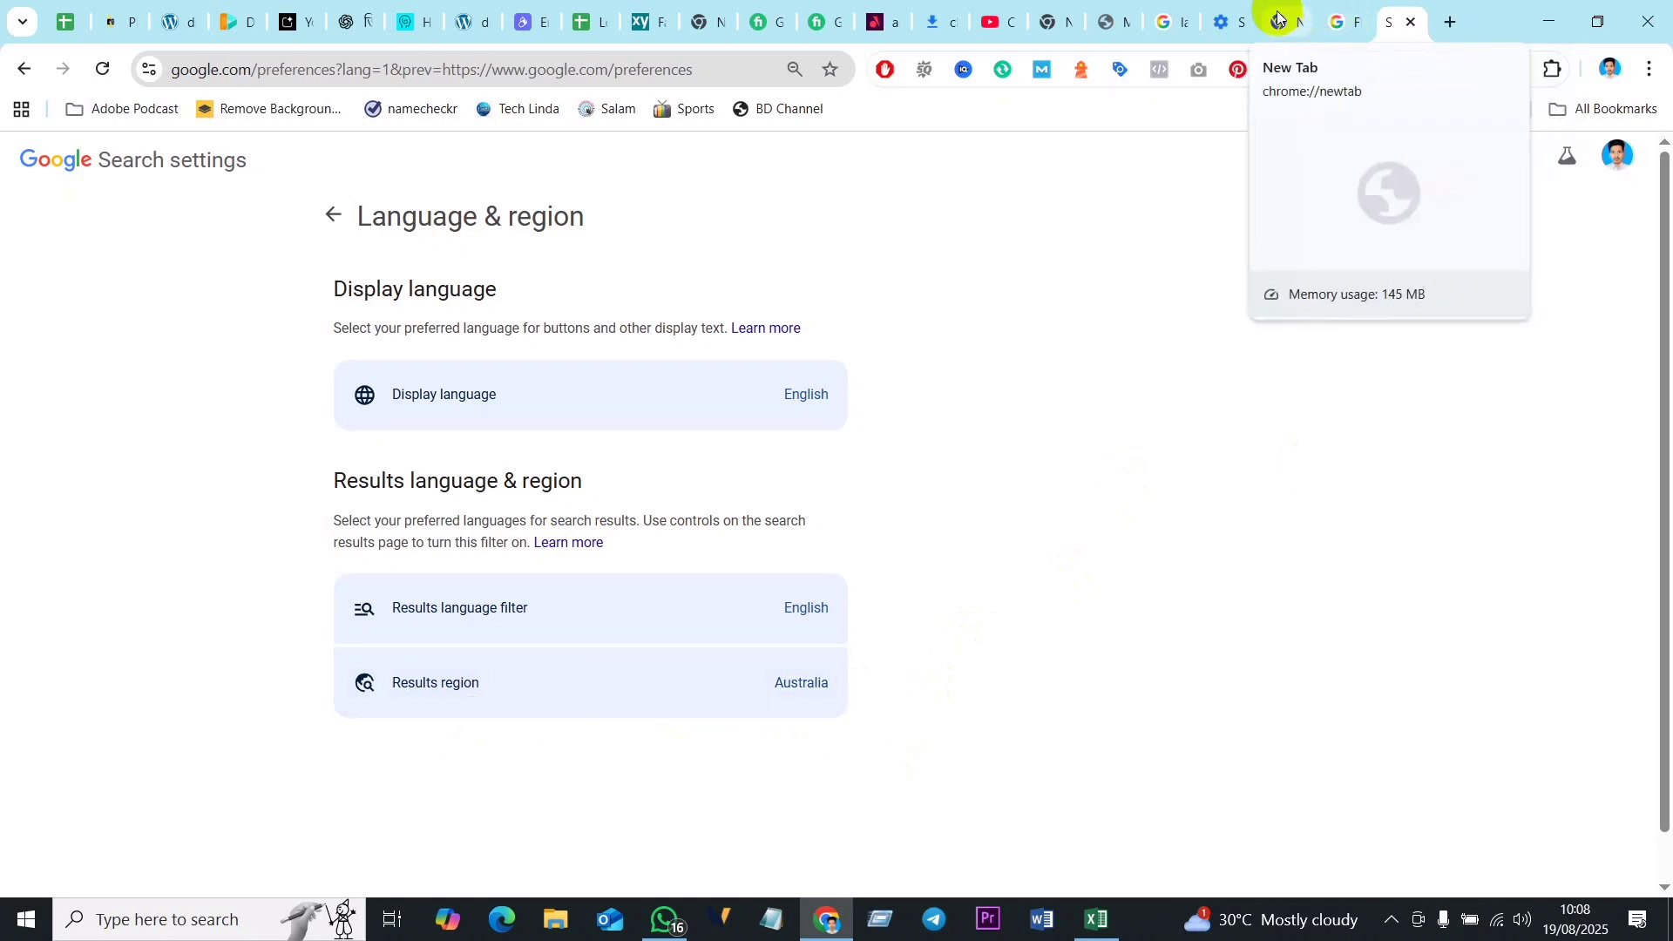
Step: Reload the "lawyer contact in AU" results and check which country the page footer shows
{"action": "left_click", "coordinate": [1164, 22]}
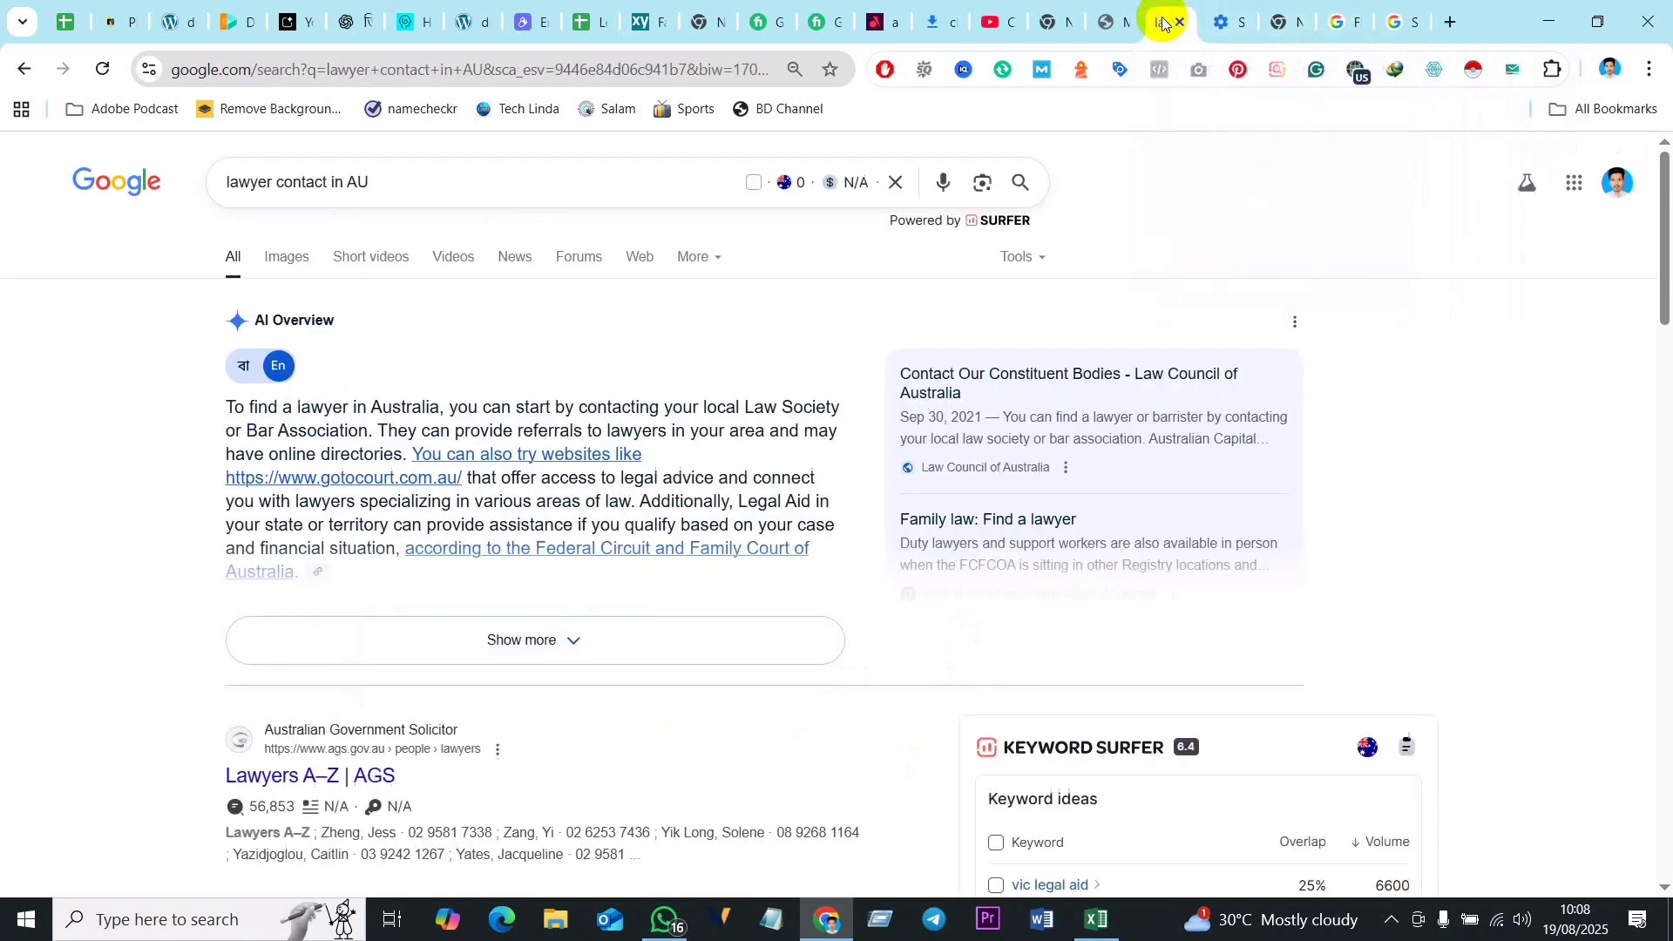
{"action": "left_click", "coordinate": [102, 70]}
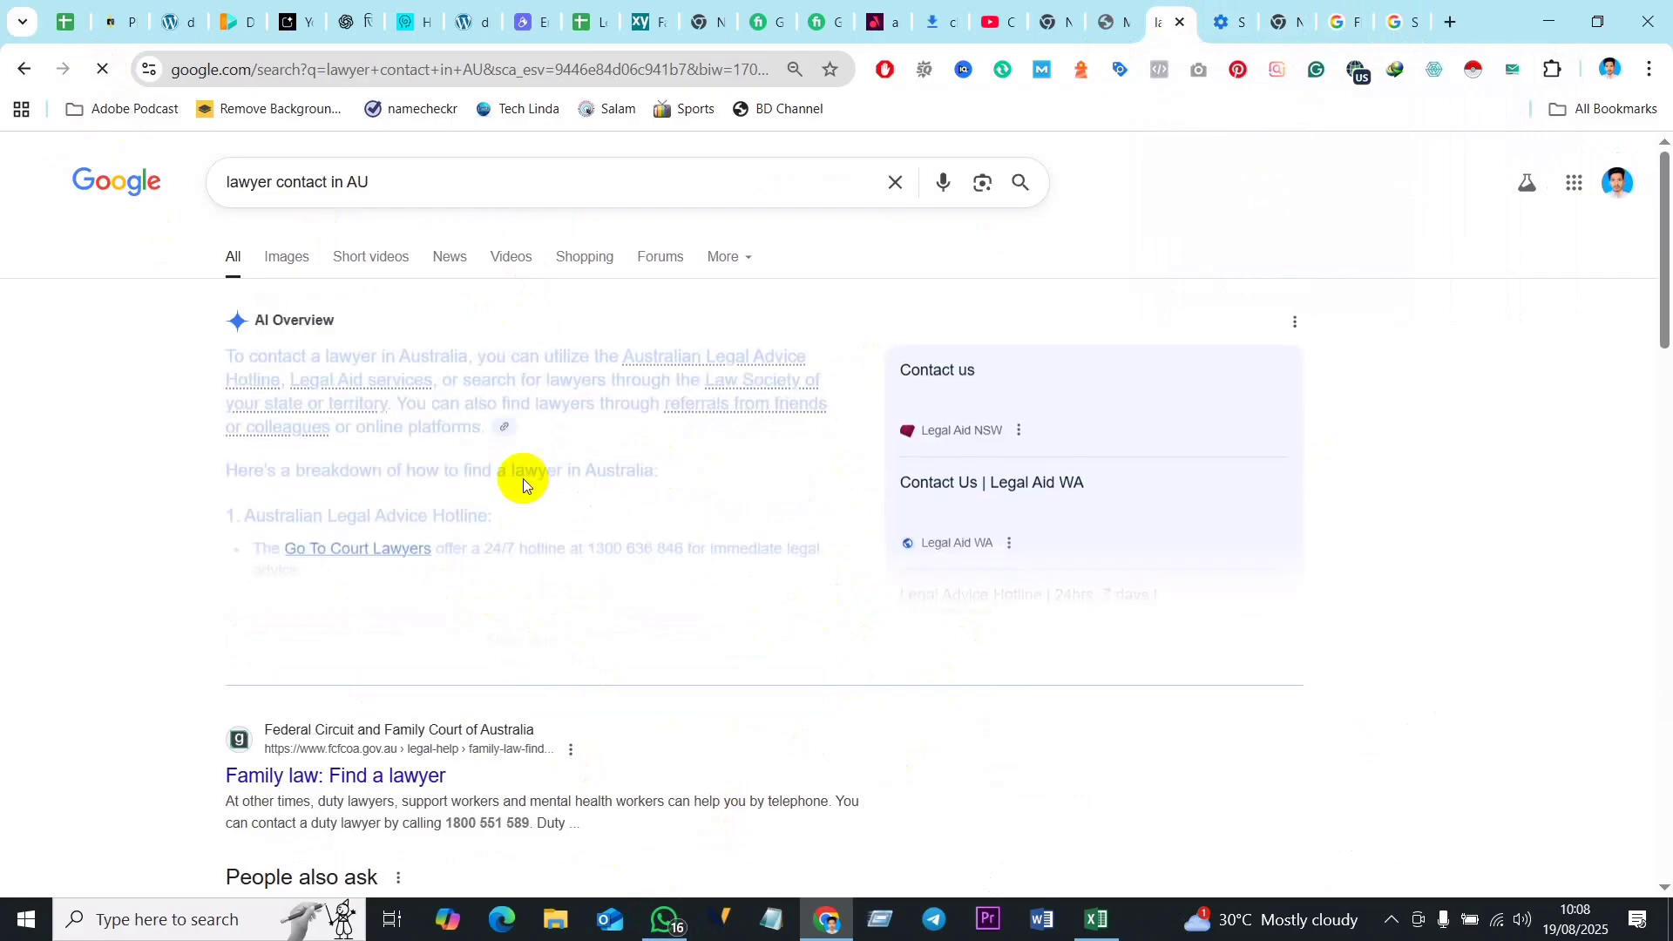
{"action": "scroll", "coordinate": [447, 662], "scroll_direction": "down", "scroll_amount": 20}
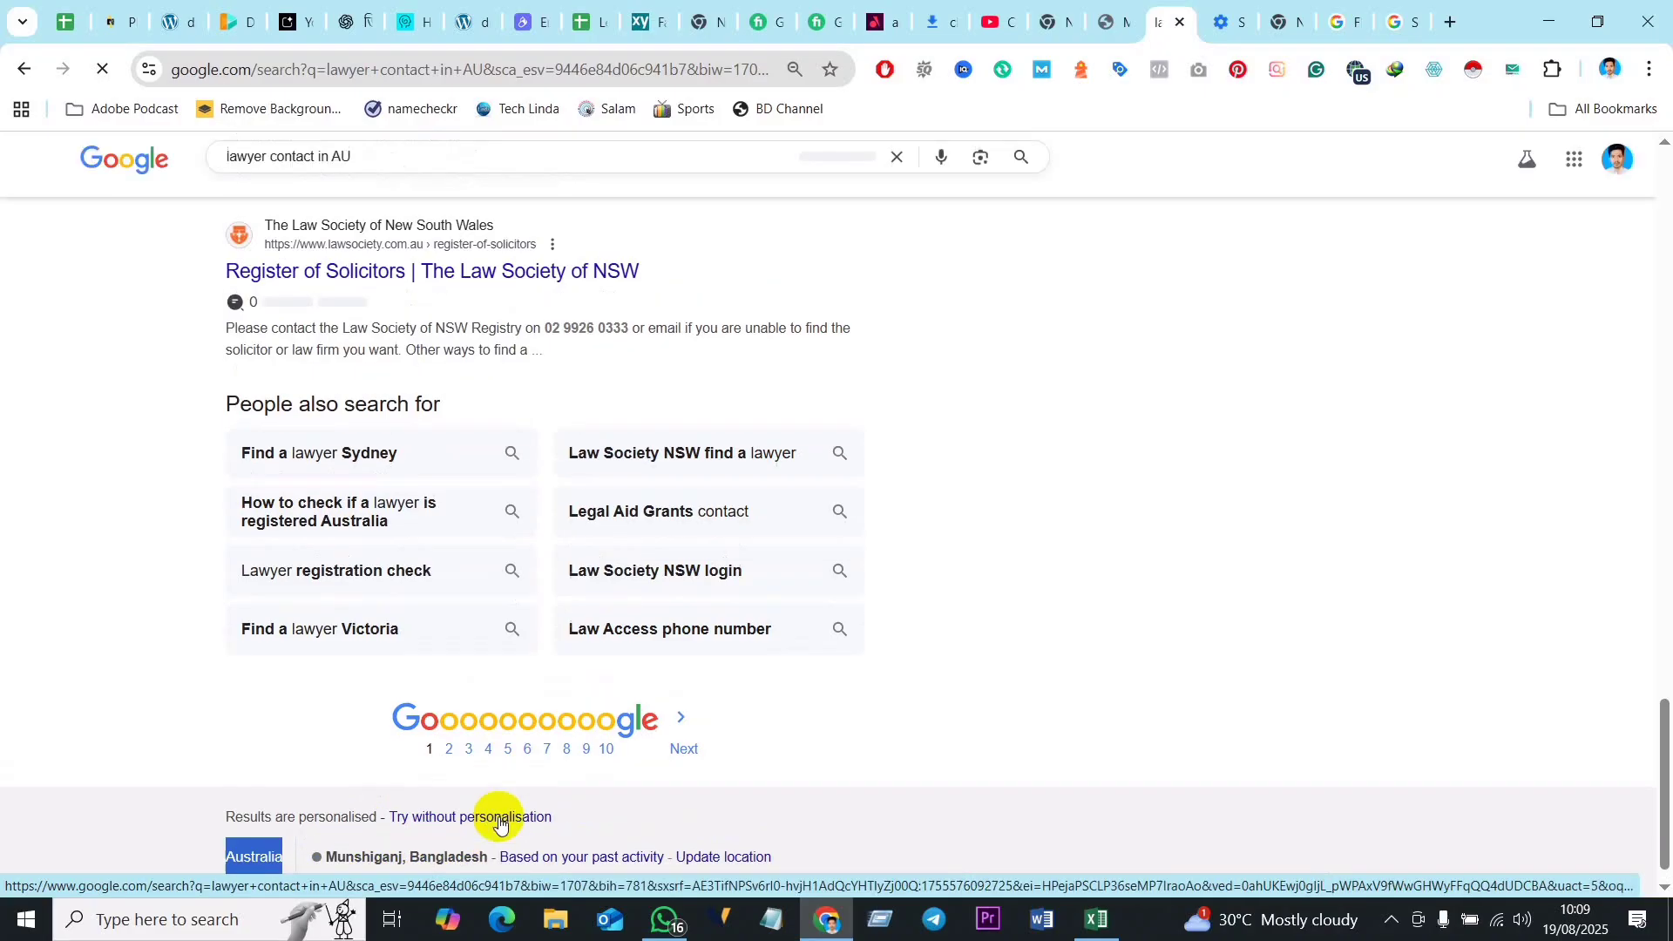
{"action": "scroll", "coordinate": [528, 820], "scroll_direction": "down", "scroll_amount": 1}
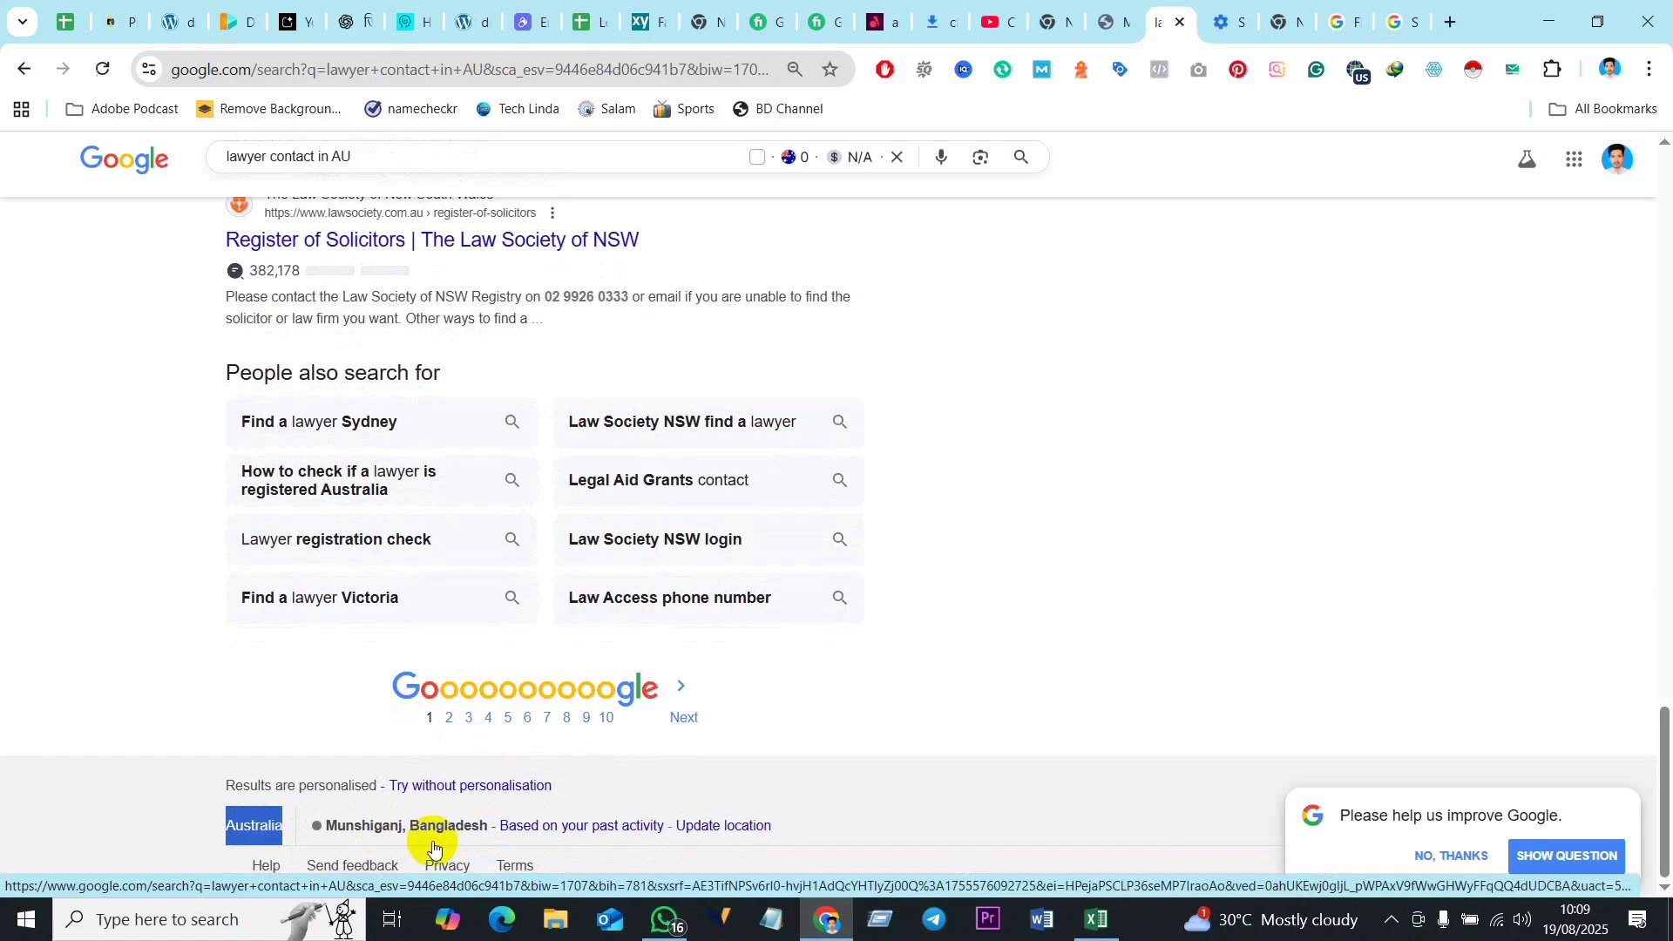
{"action": "left_click", "coordinate": [1133, 563]}
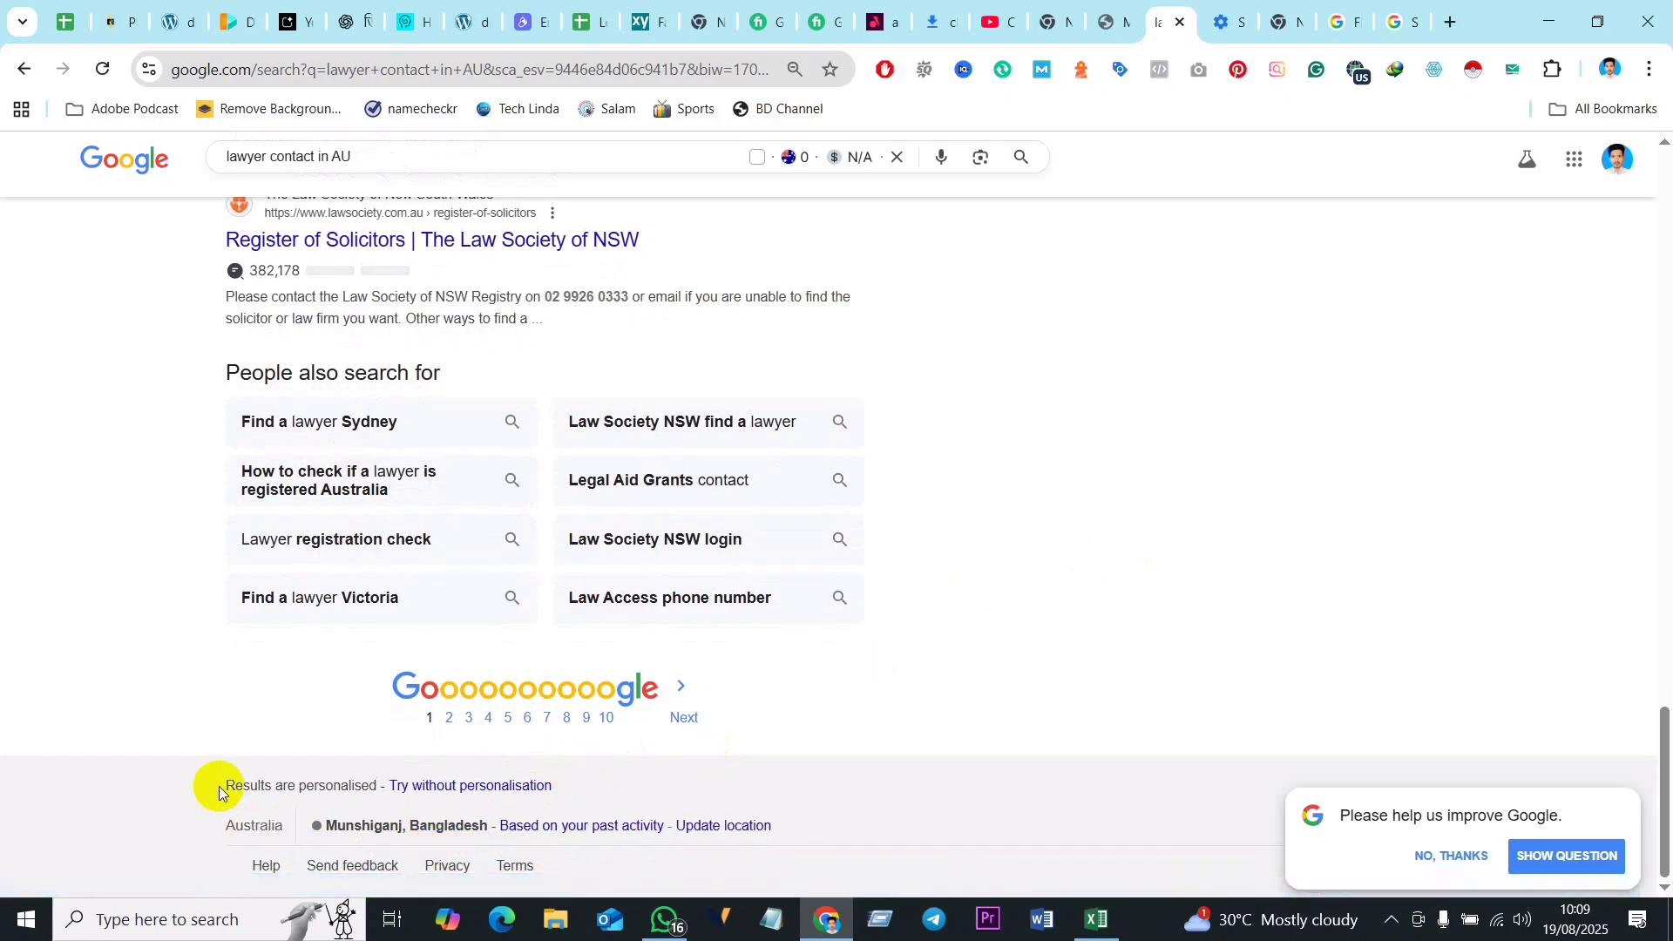
{"action": "left_click_drag", "start_coordinate": [223, 825], "coordinate": [278, 824]}
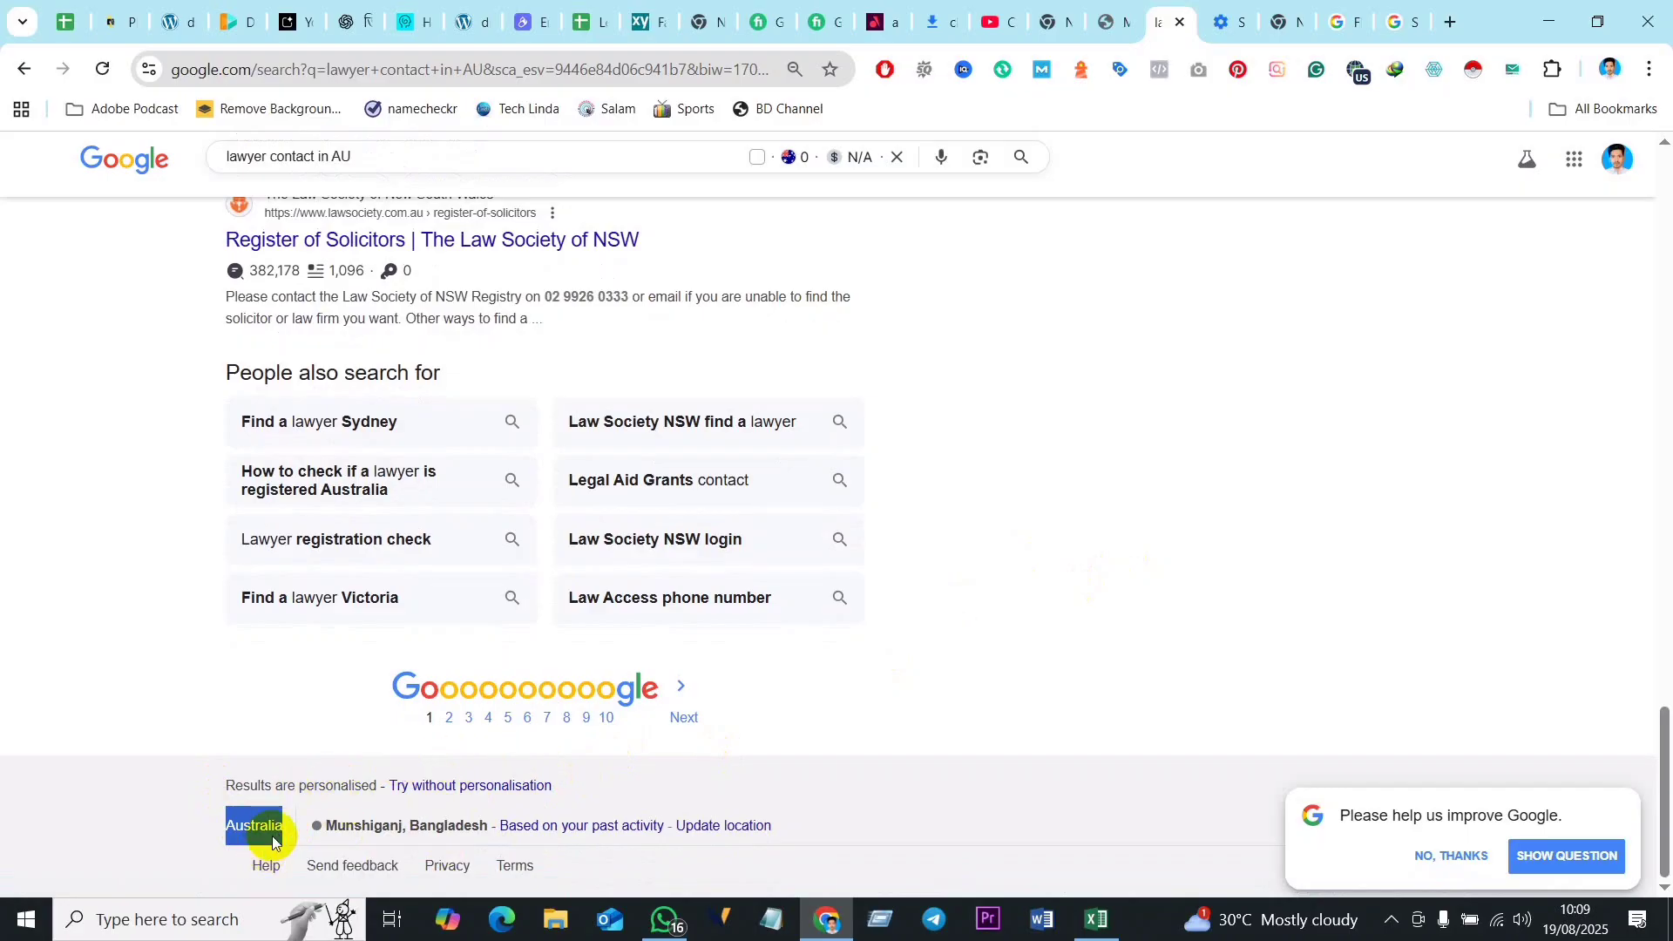
{"action": "left_click", "coordinate": [279, 825]}
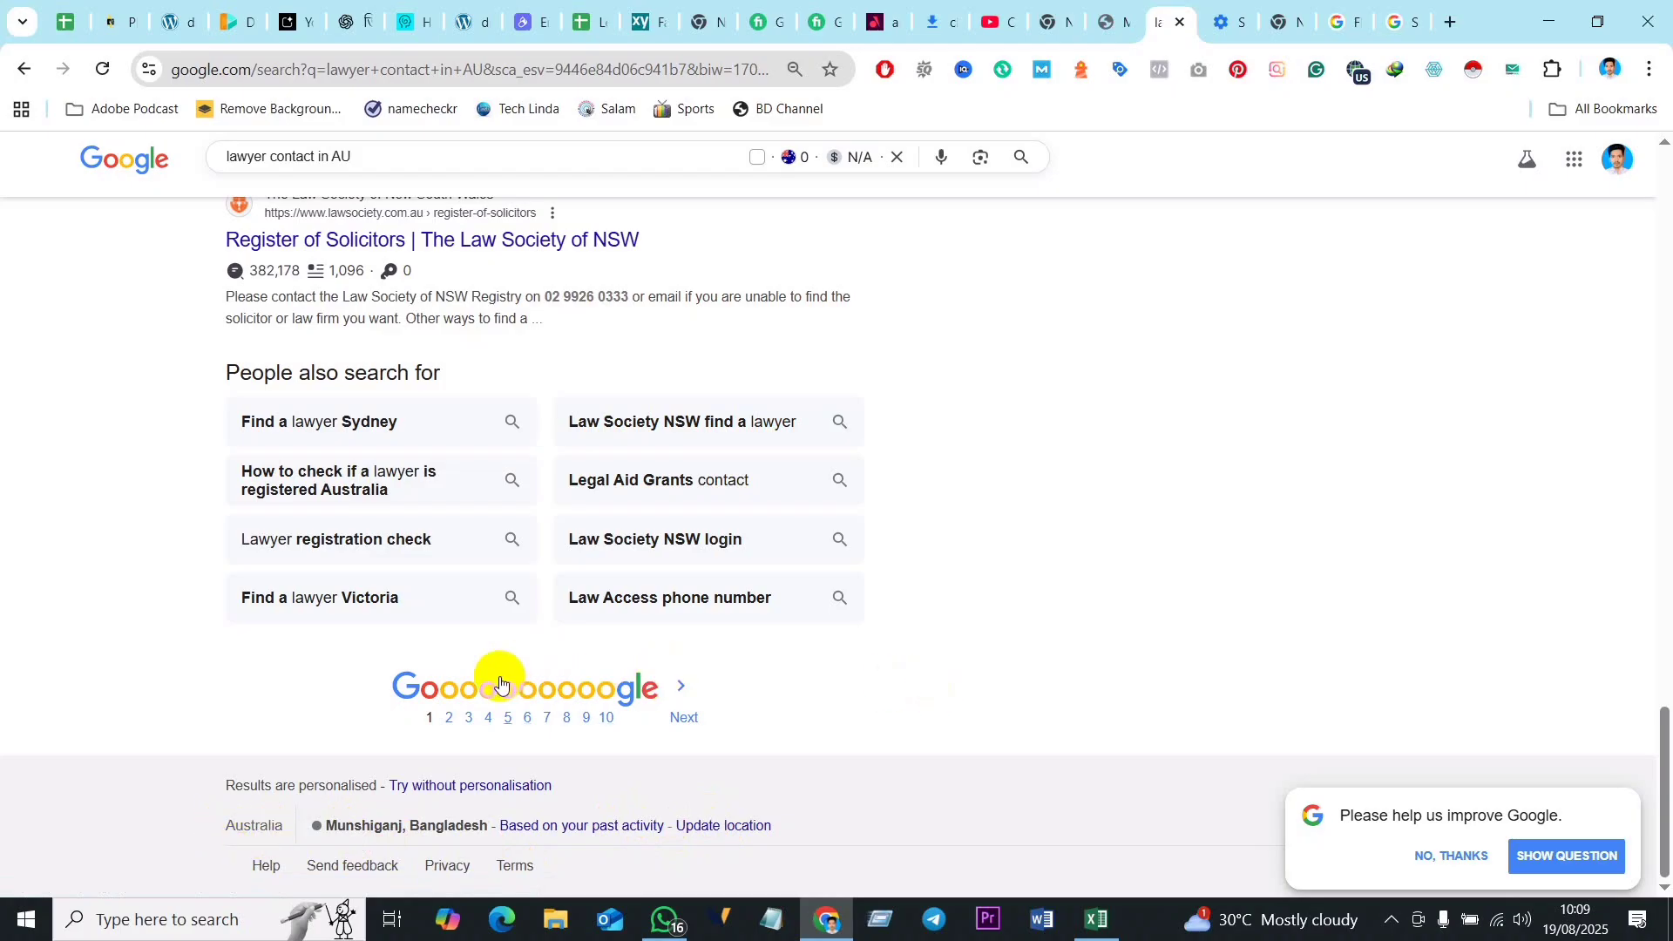
Step: Dismiss the Google feedback survey and look through the reloaded "lawyer contact in AU" results
{"action": "scroll", "coordinate": [499, 679], "scroll_direction": "up", "scroll_amount": 15}
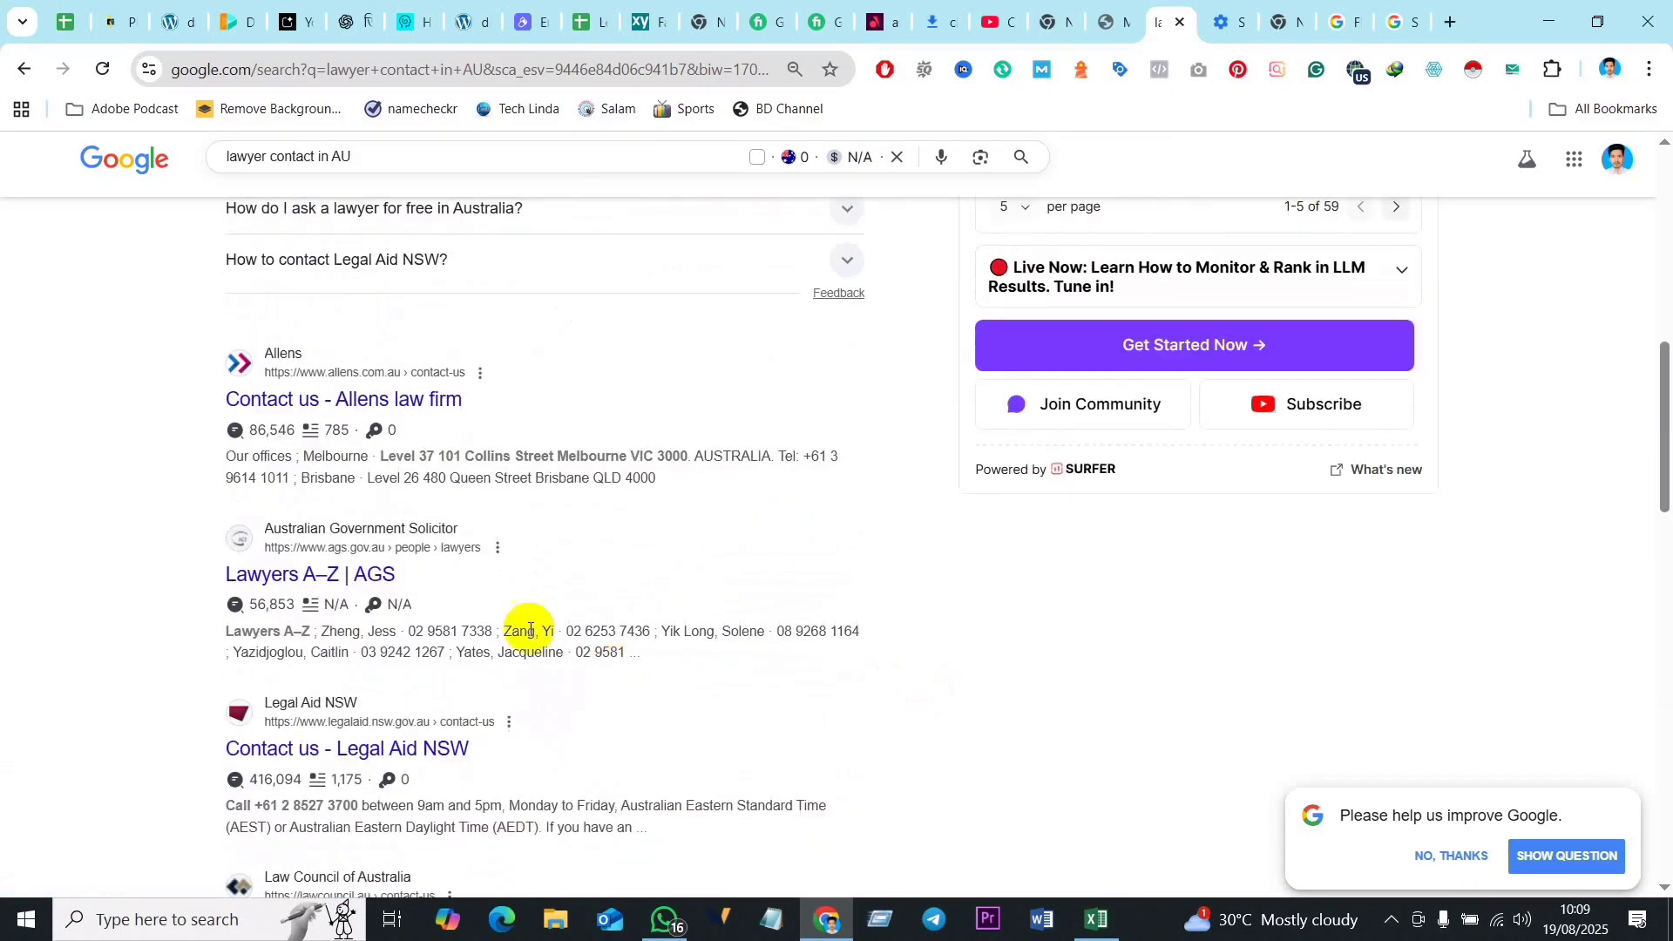
{"action": "scroll", "coordinate": [523, 641], "scroll_direction": "up", "scroll_amount": 5}
{"action": "scroll", "coordinate": [480, 705], "scroll_direction": "up", "scroll_amount": 5}
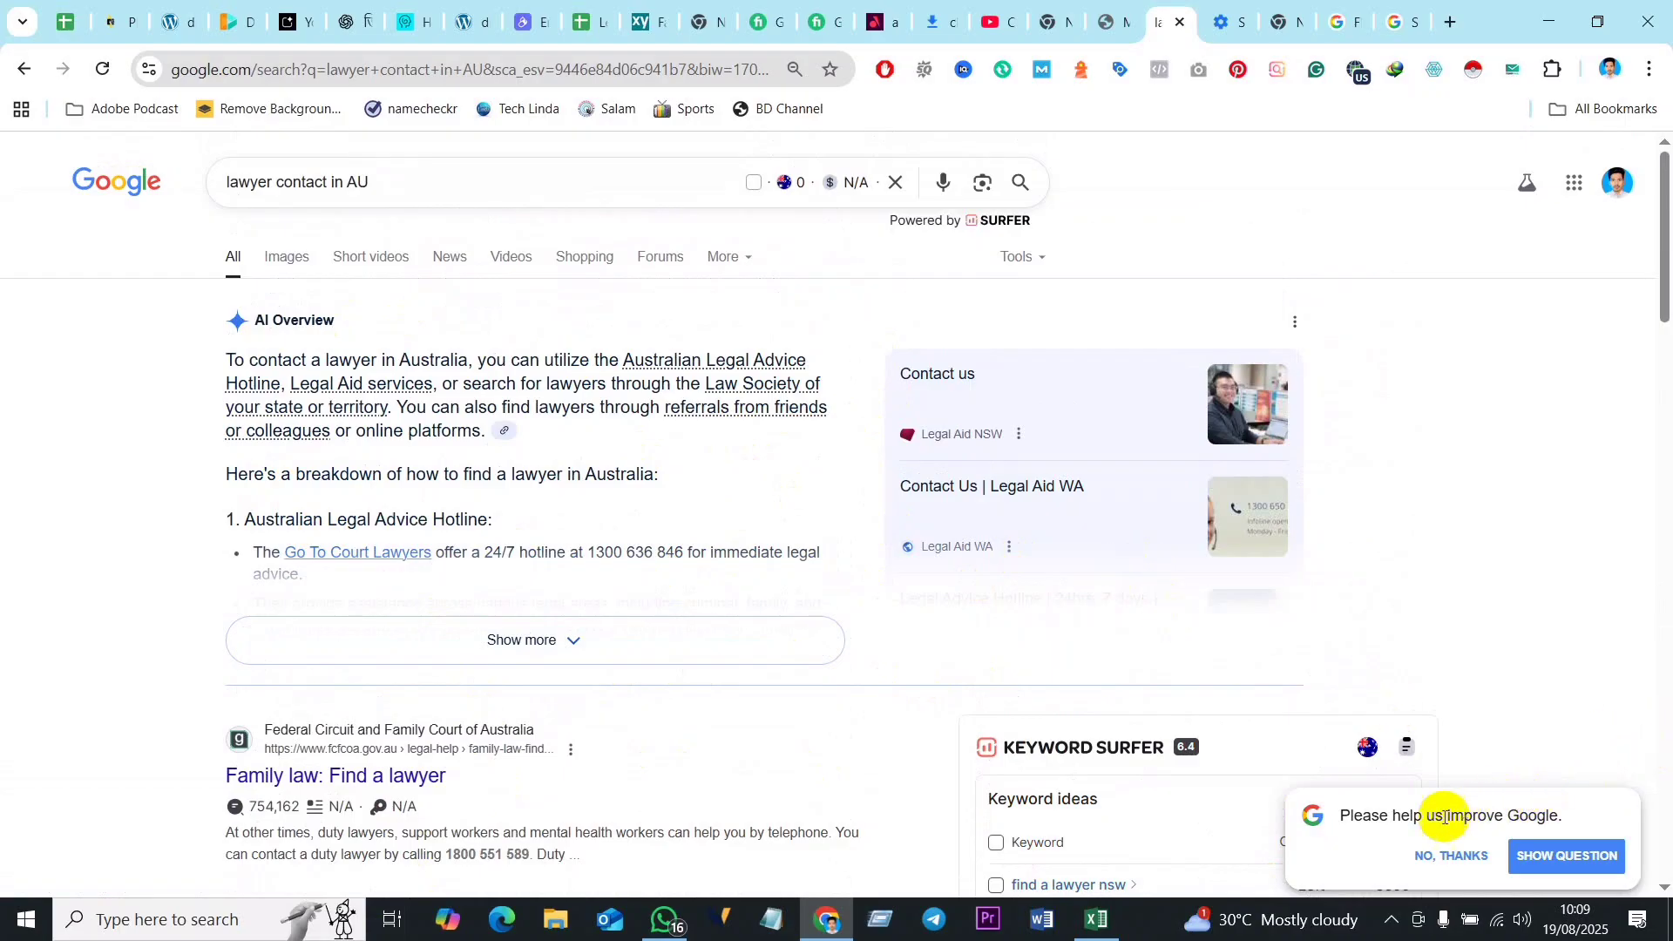
{"action": "left_click", "coordinate": [1451, 856]}
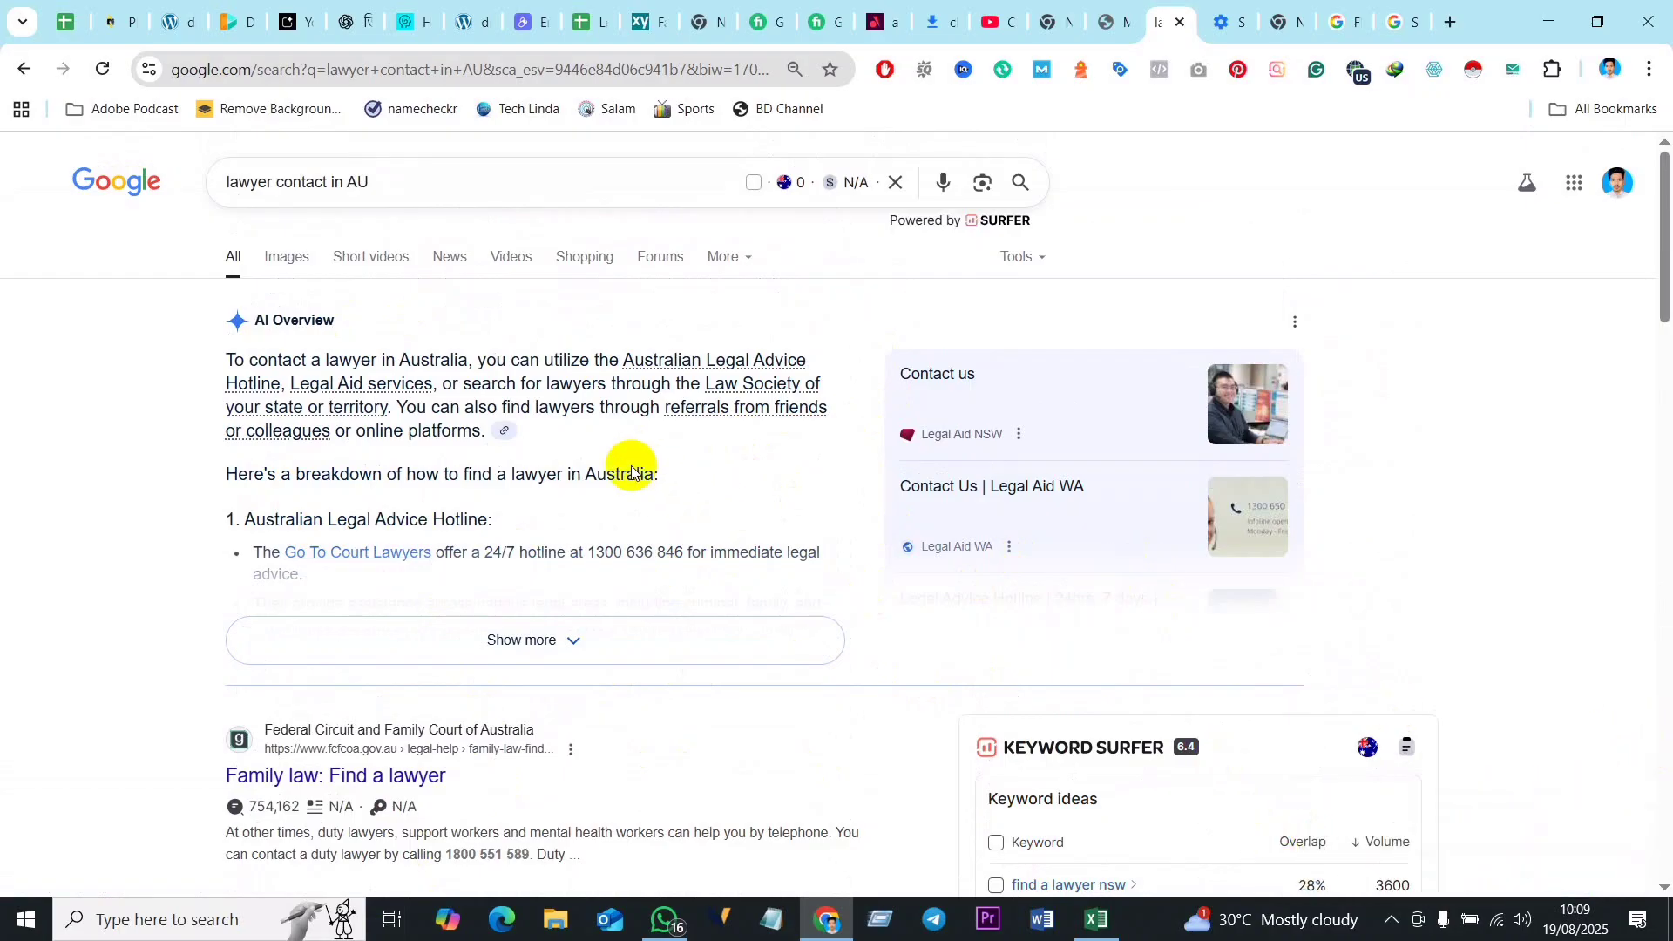
{"action": "scroll", "coordinate": [514, 440], "scroll_direction": "down", "scroll_amount": 15}
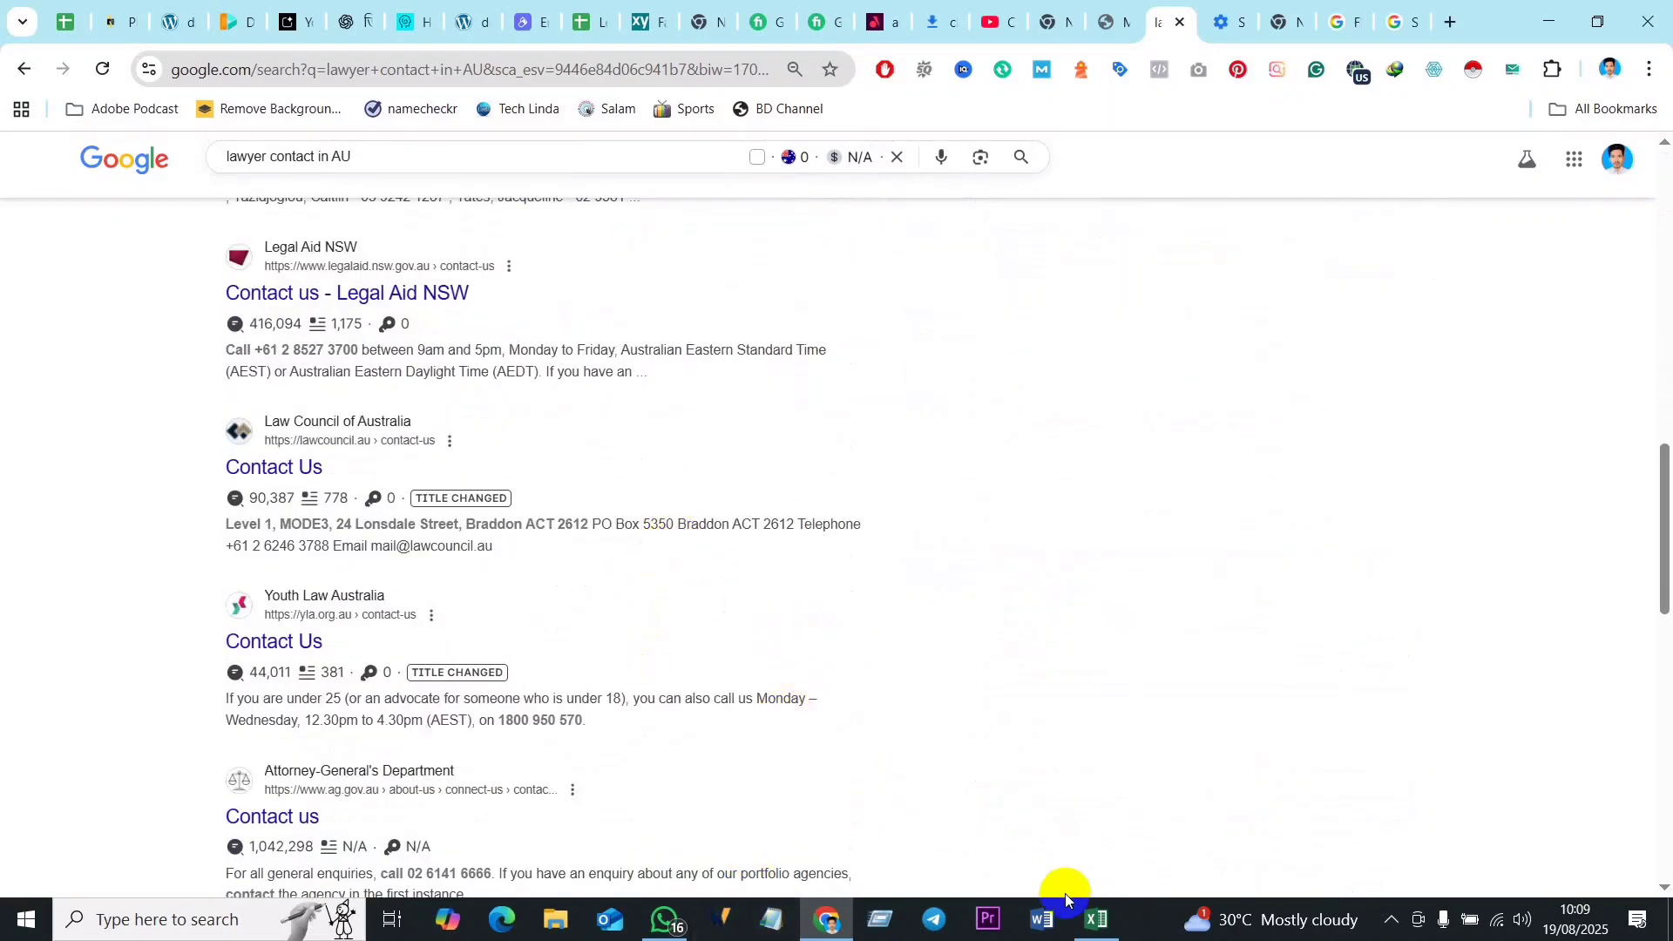
Step: Copy the keyword "lawyer service near me" from cell A6 in Excel and search for it on Google in Chrome
{"action": "left_click", "coordinate": [687, 934]}
{"action": "left_click", "coordinate": [1085, 931]}
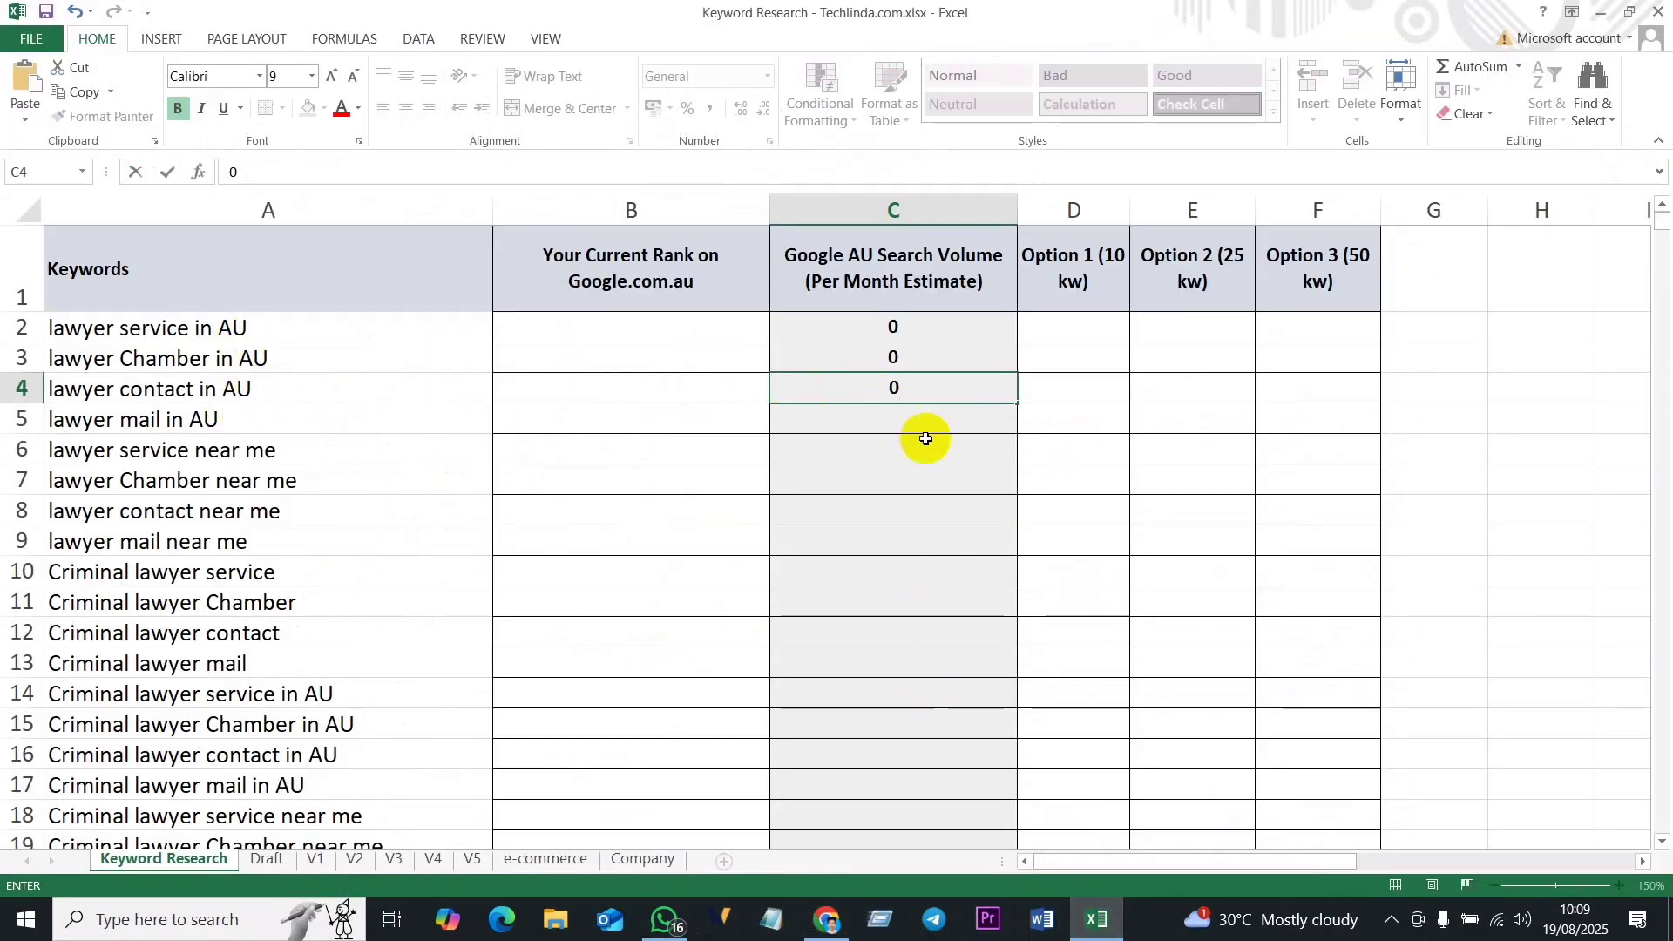
{"action": "left_click", "coordinate": [301, 451]}
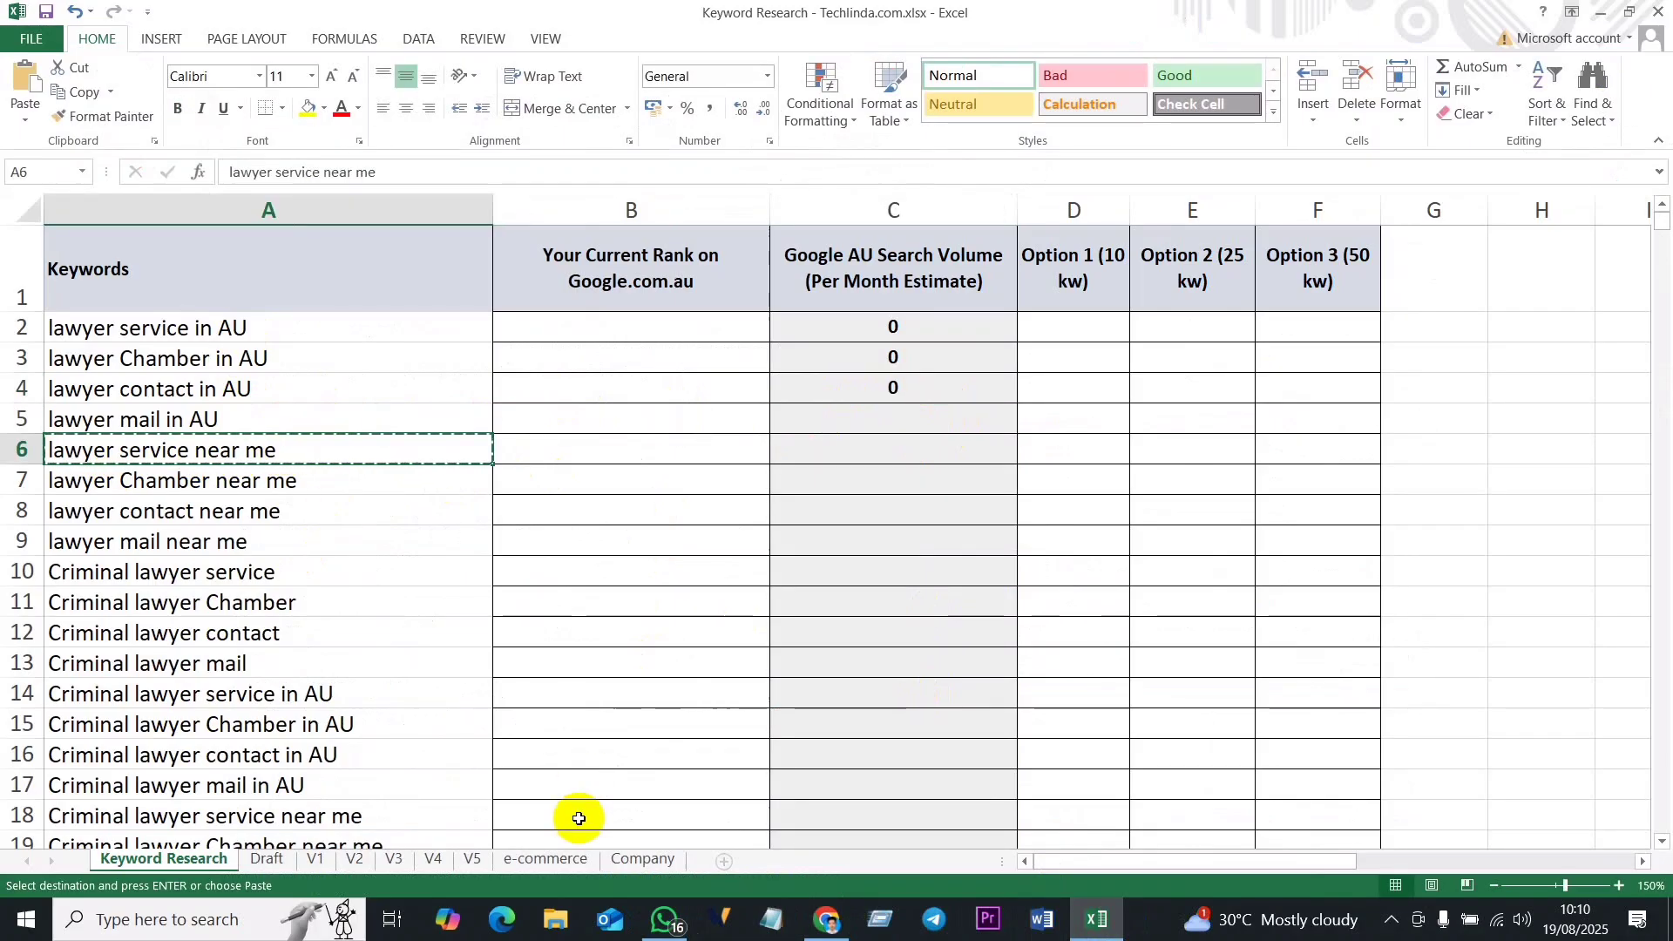
{"action": "left_click", "coordinate": [826, 920]}
{"action": "left_click_drag", "start_coordinate": [391, 160], "coordinate": [197, 155]}
{"action": "type", "text": "lawyer service near me"}
{"action": "key", "text": "BackSpace"}
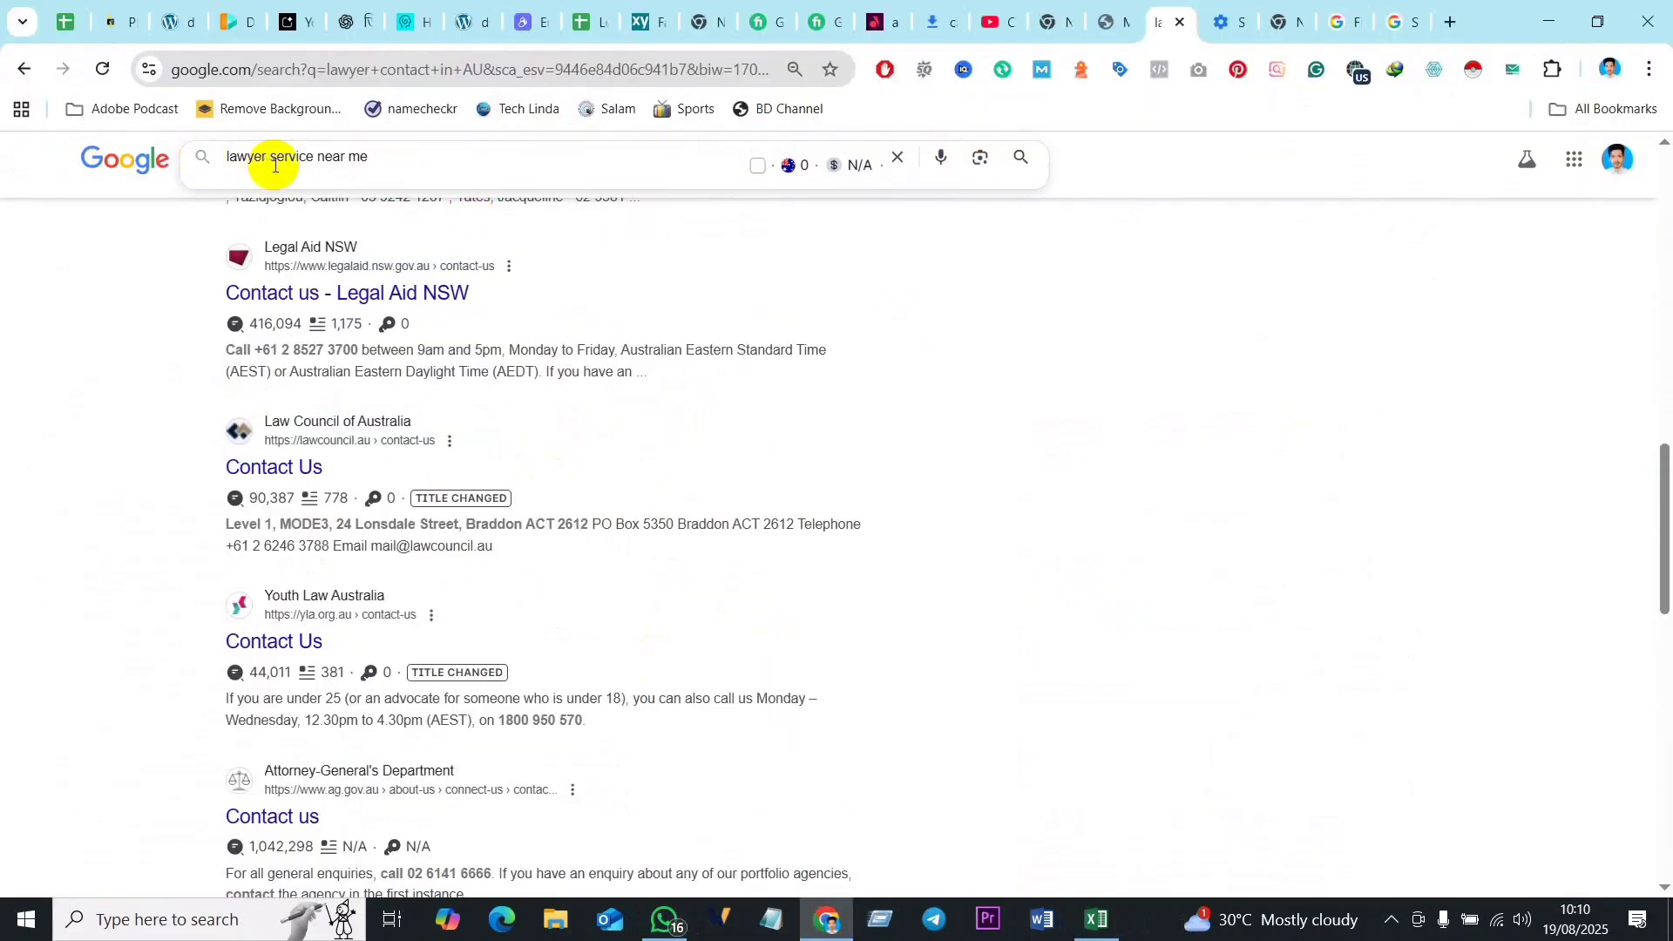
{"action": "key", "text": "BackSpace"}
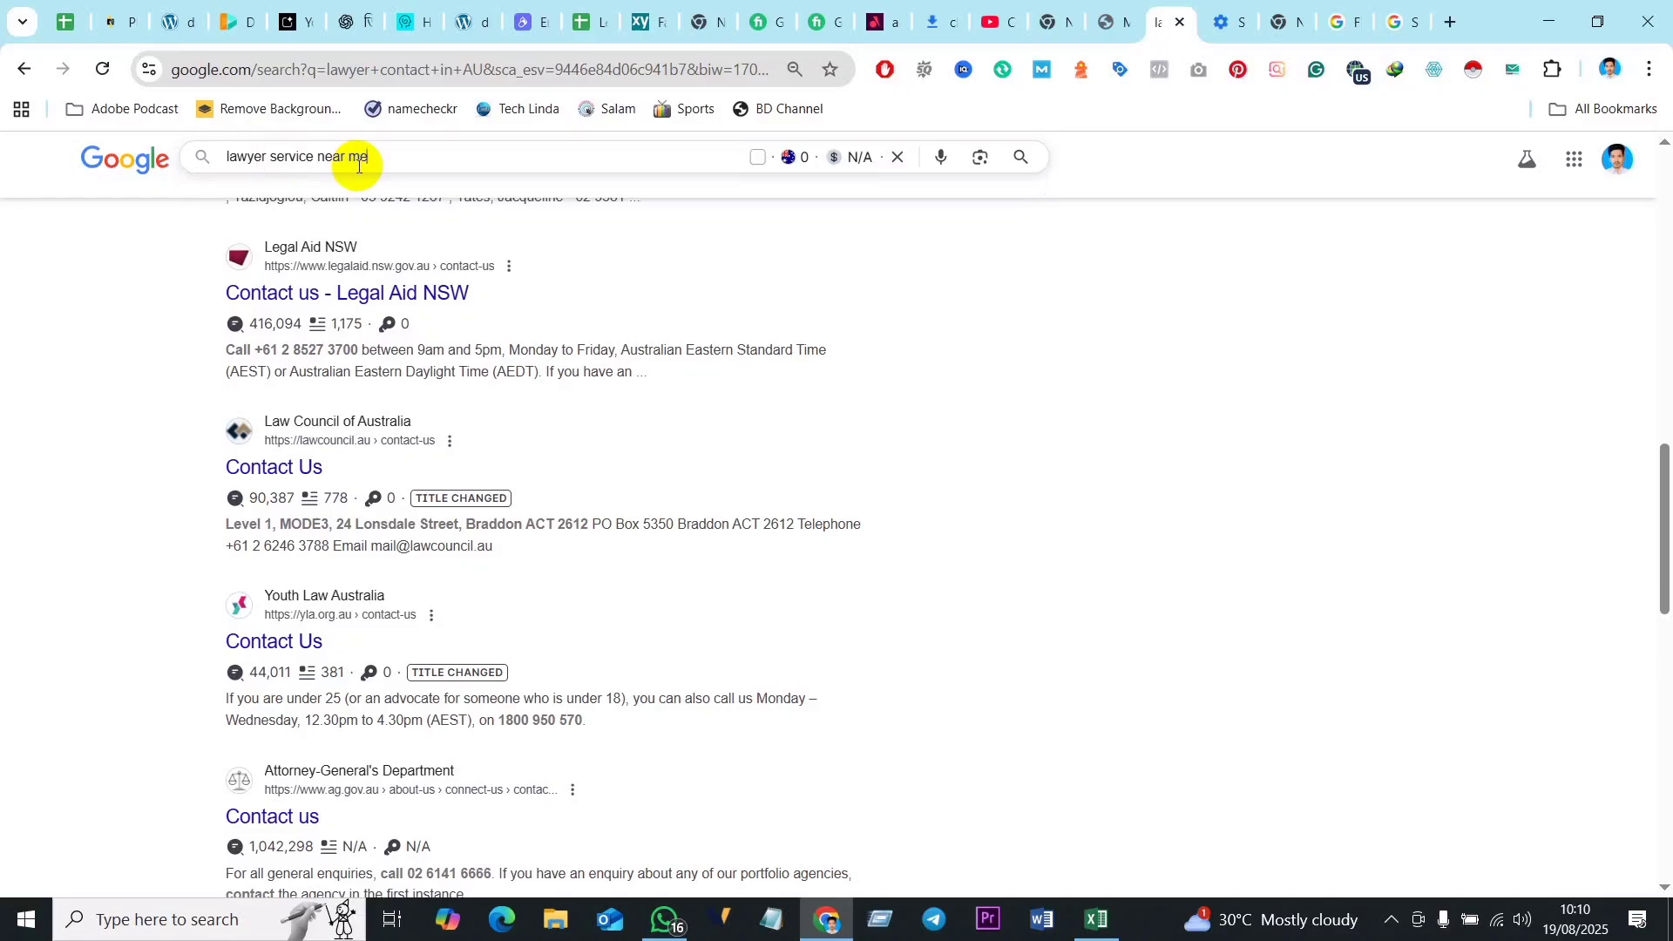
{"action": "key", "text": "Return"}
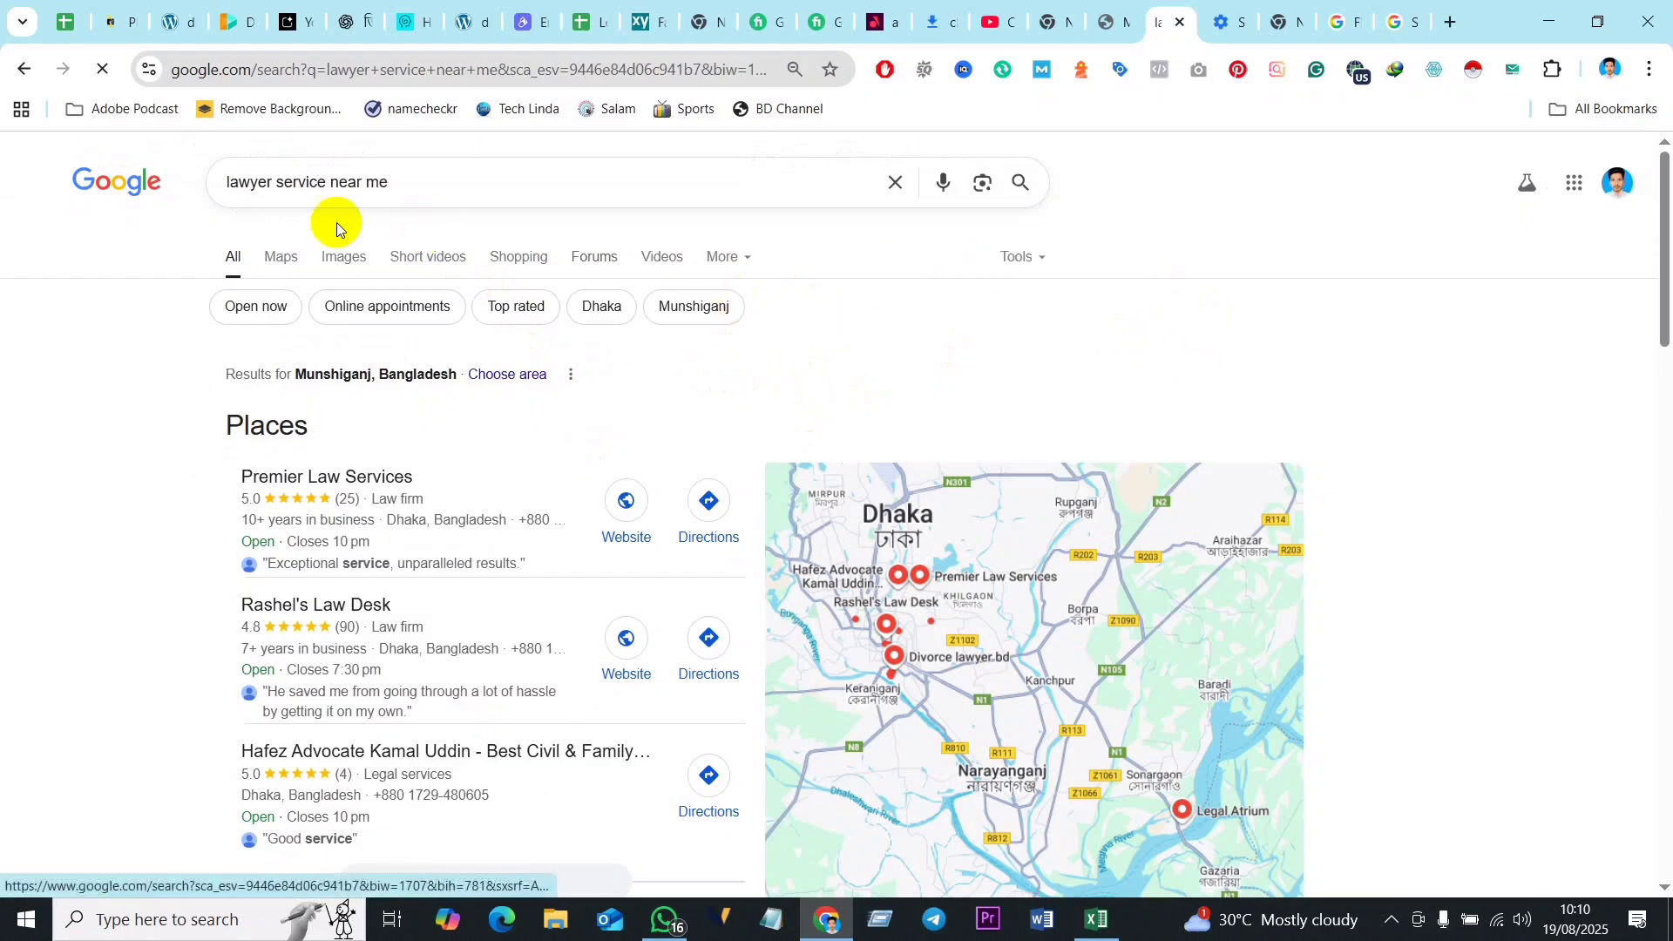
Step: Examine the "lawyer service near me" results for the footer country, the local listings and the Keyword Surfer search volume
{"action": "left_click", "coordinate": [419, 178]}
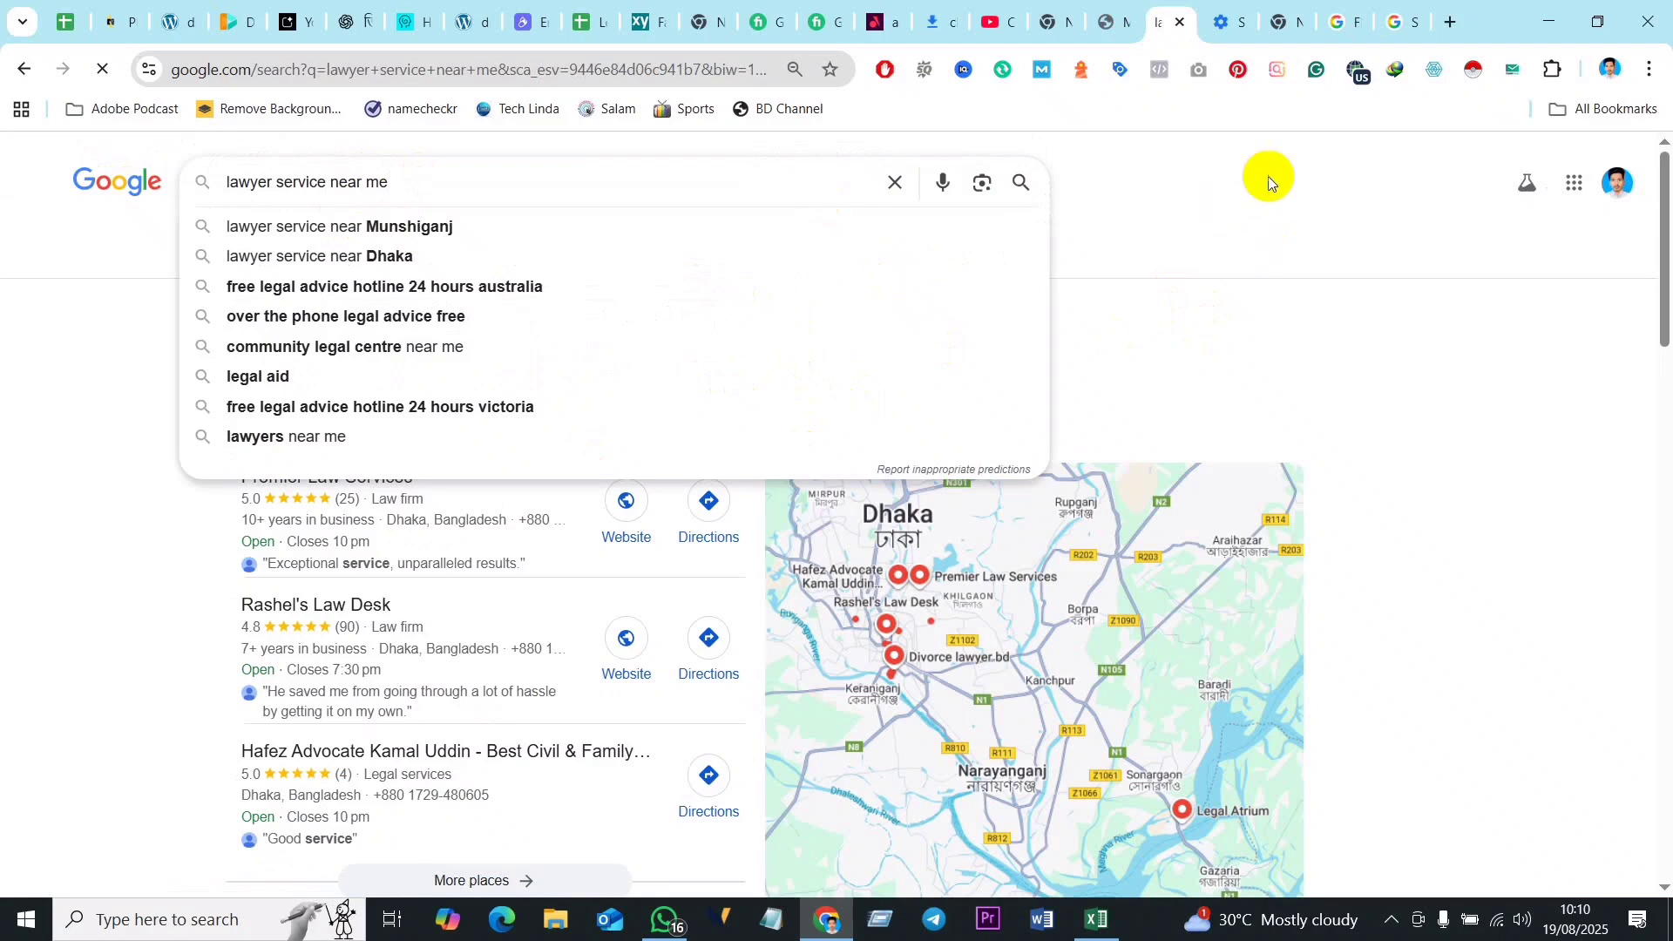
{"action": "left_click", "coordinate": [1235, 337]}
{"action": "scroll", "coordinate": [1412, 467], "scroll_direction": "down", "scroll_amount": 20}
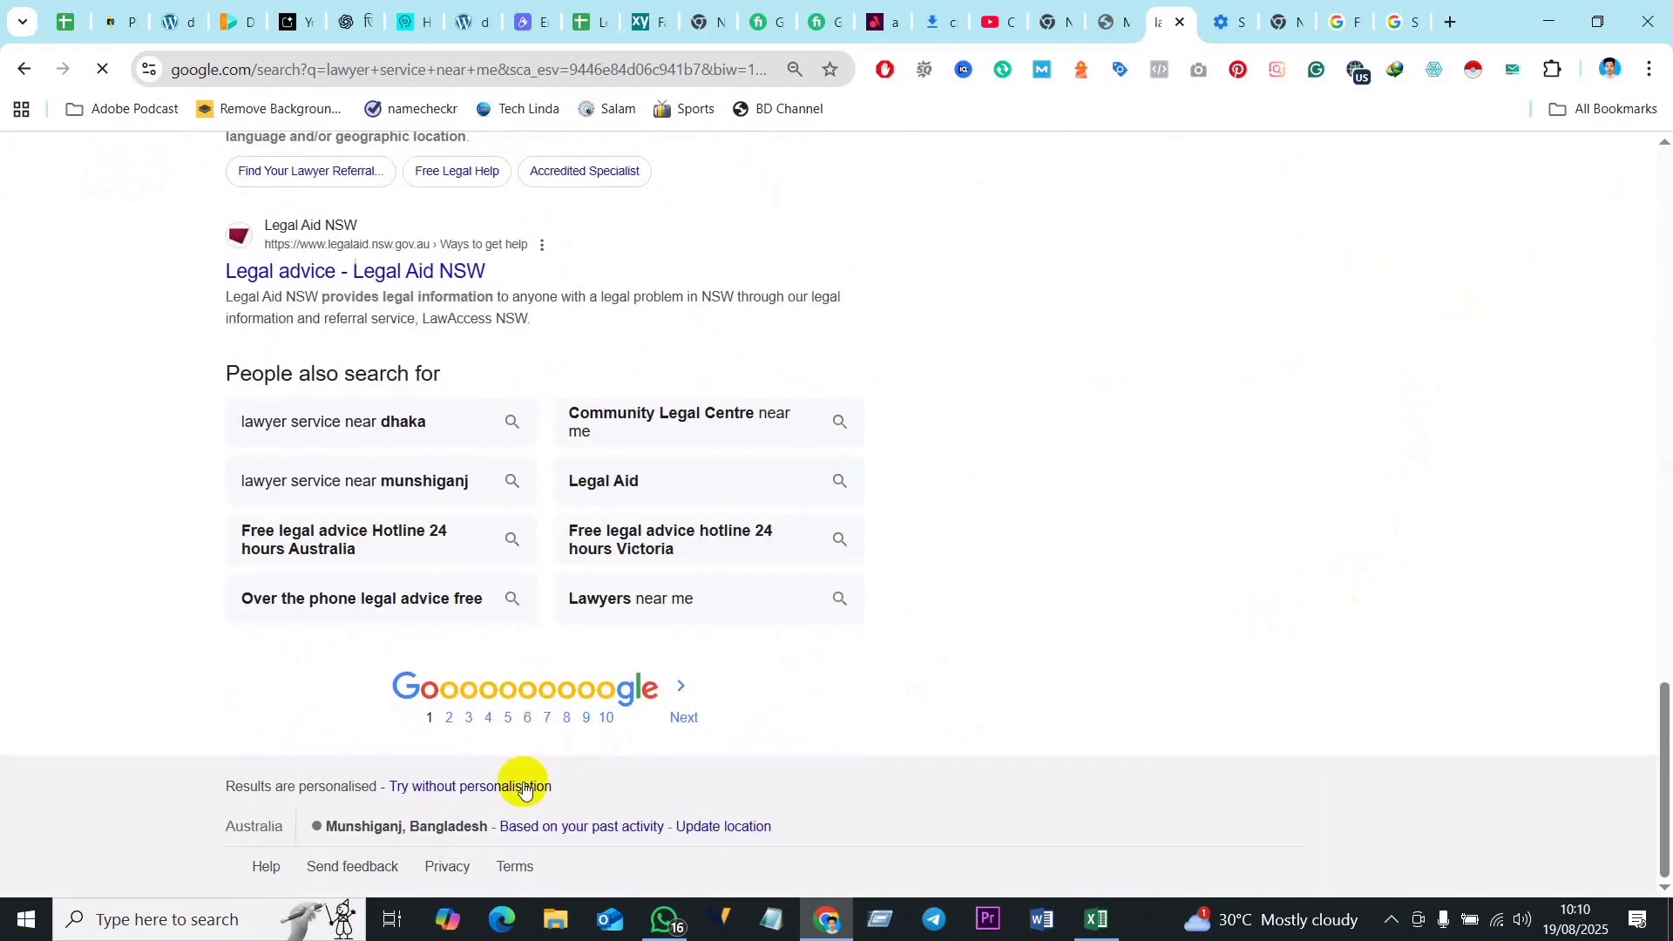
{"action": "scroll", "coordinate": [1227, 605], "scroll_direction": "up", "scroll_amount": 20}
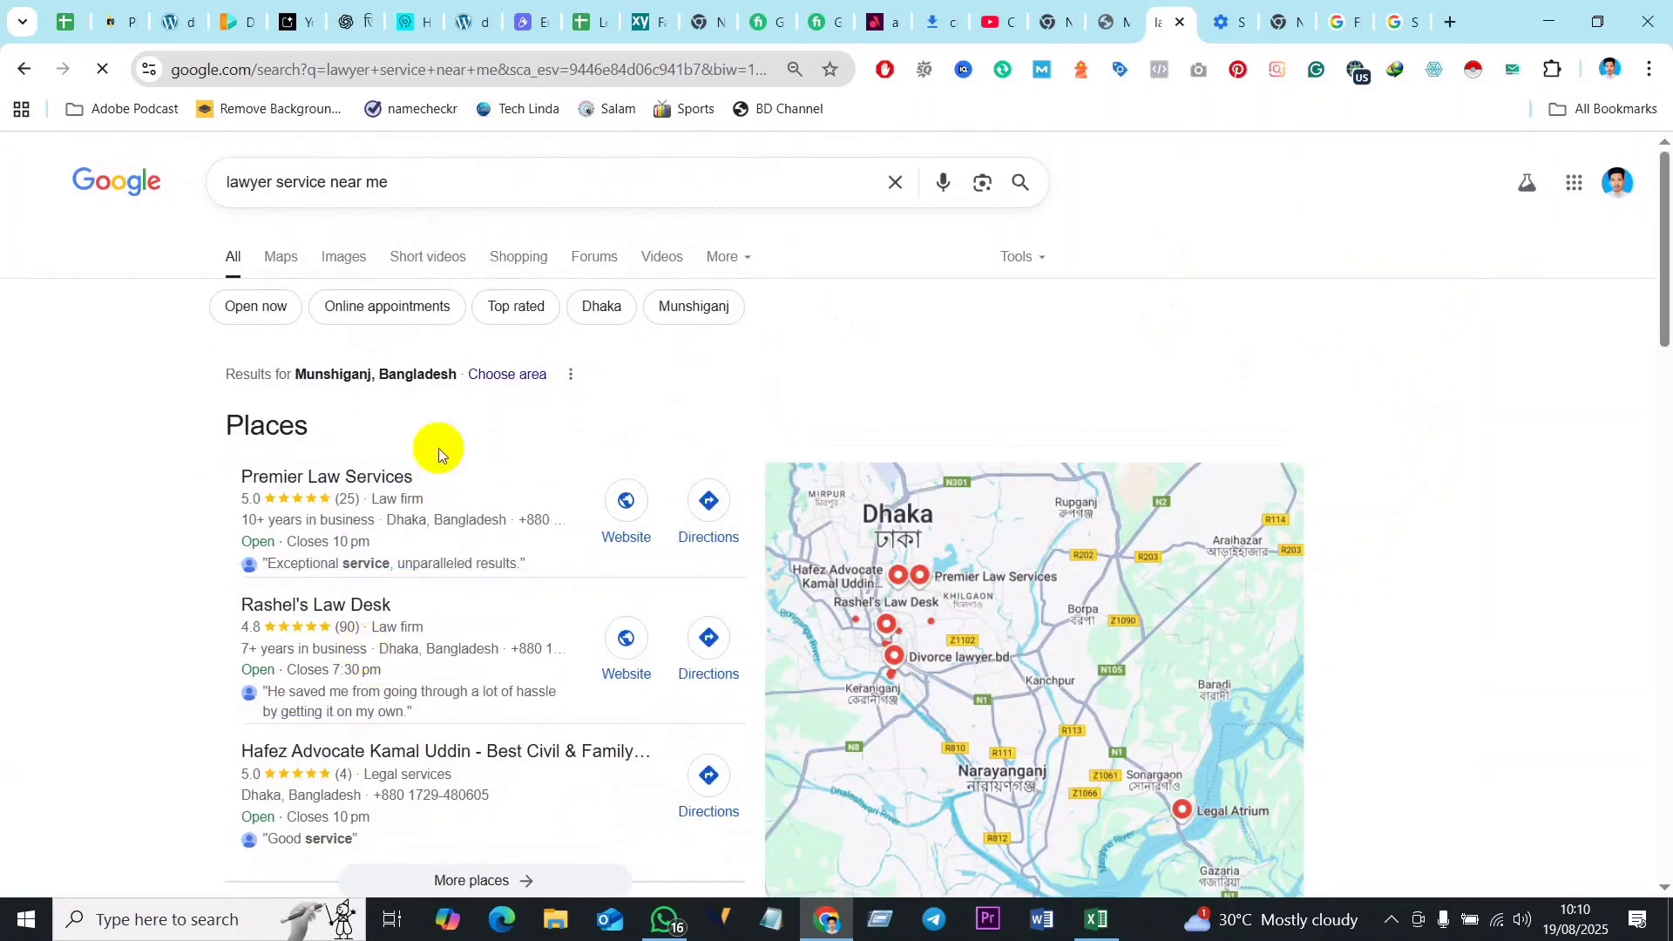
{"action": "scroll", "coordinate": [441, 441], "scroll_direction": "down", "scroll_amount": 6}
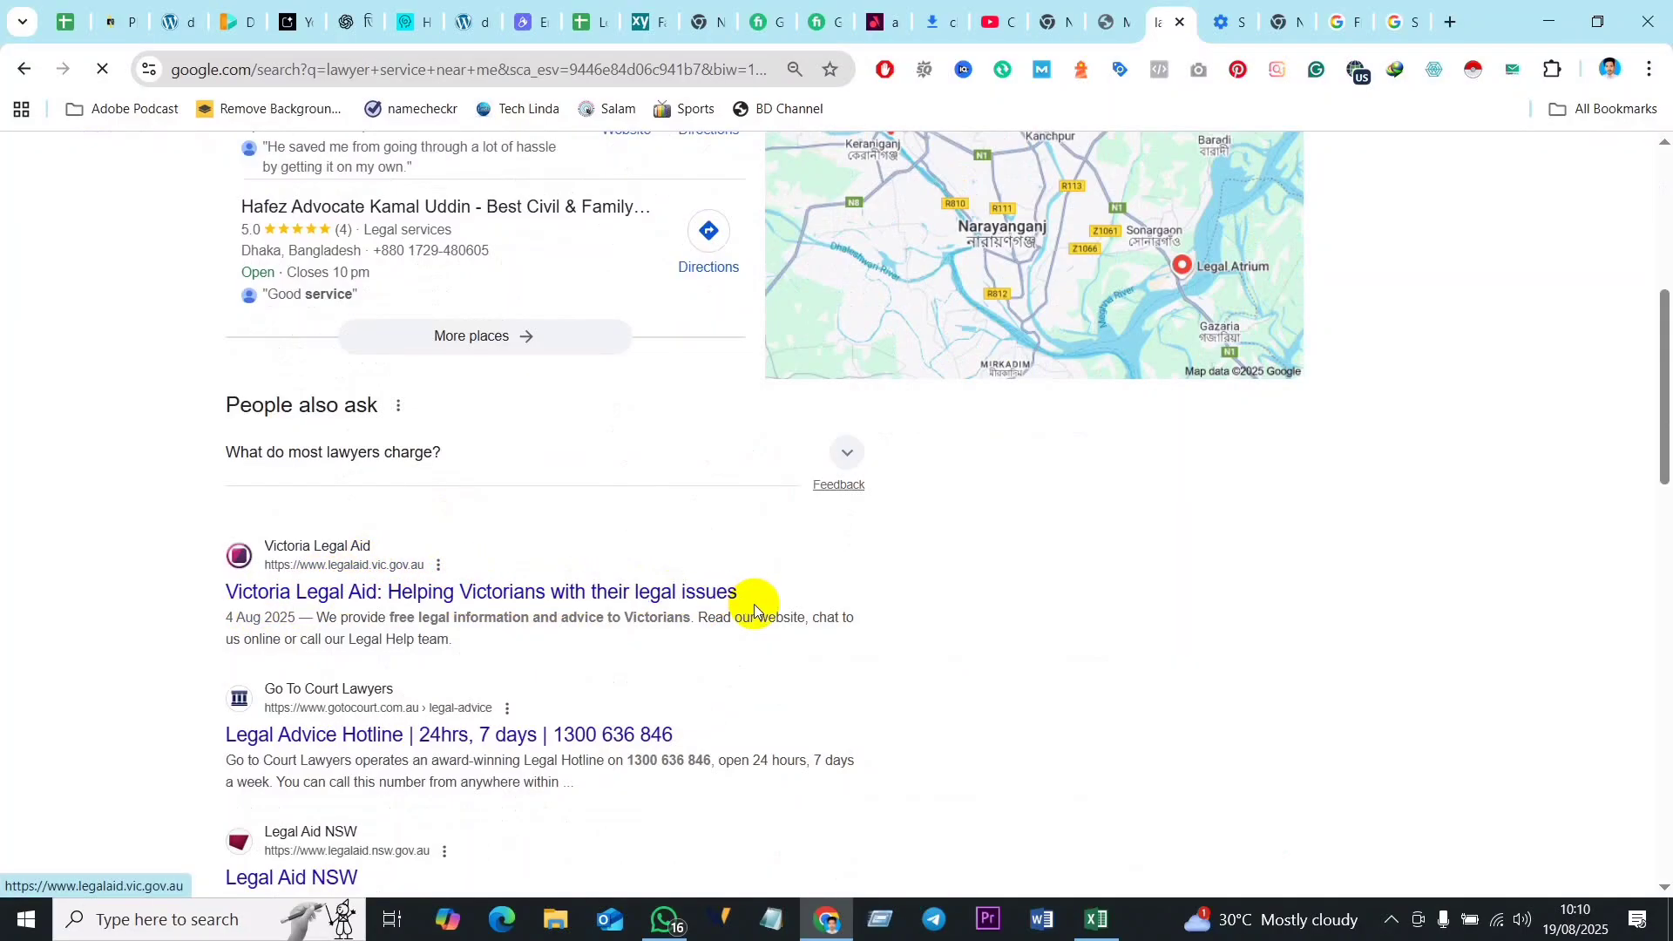
{"action": "scroll", "coordinate": [1481, 387], "scroll_direction": "up", "scroll_amount": 6}
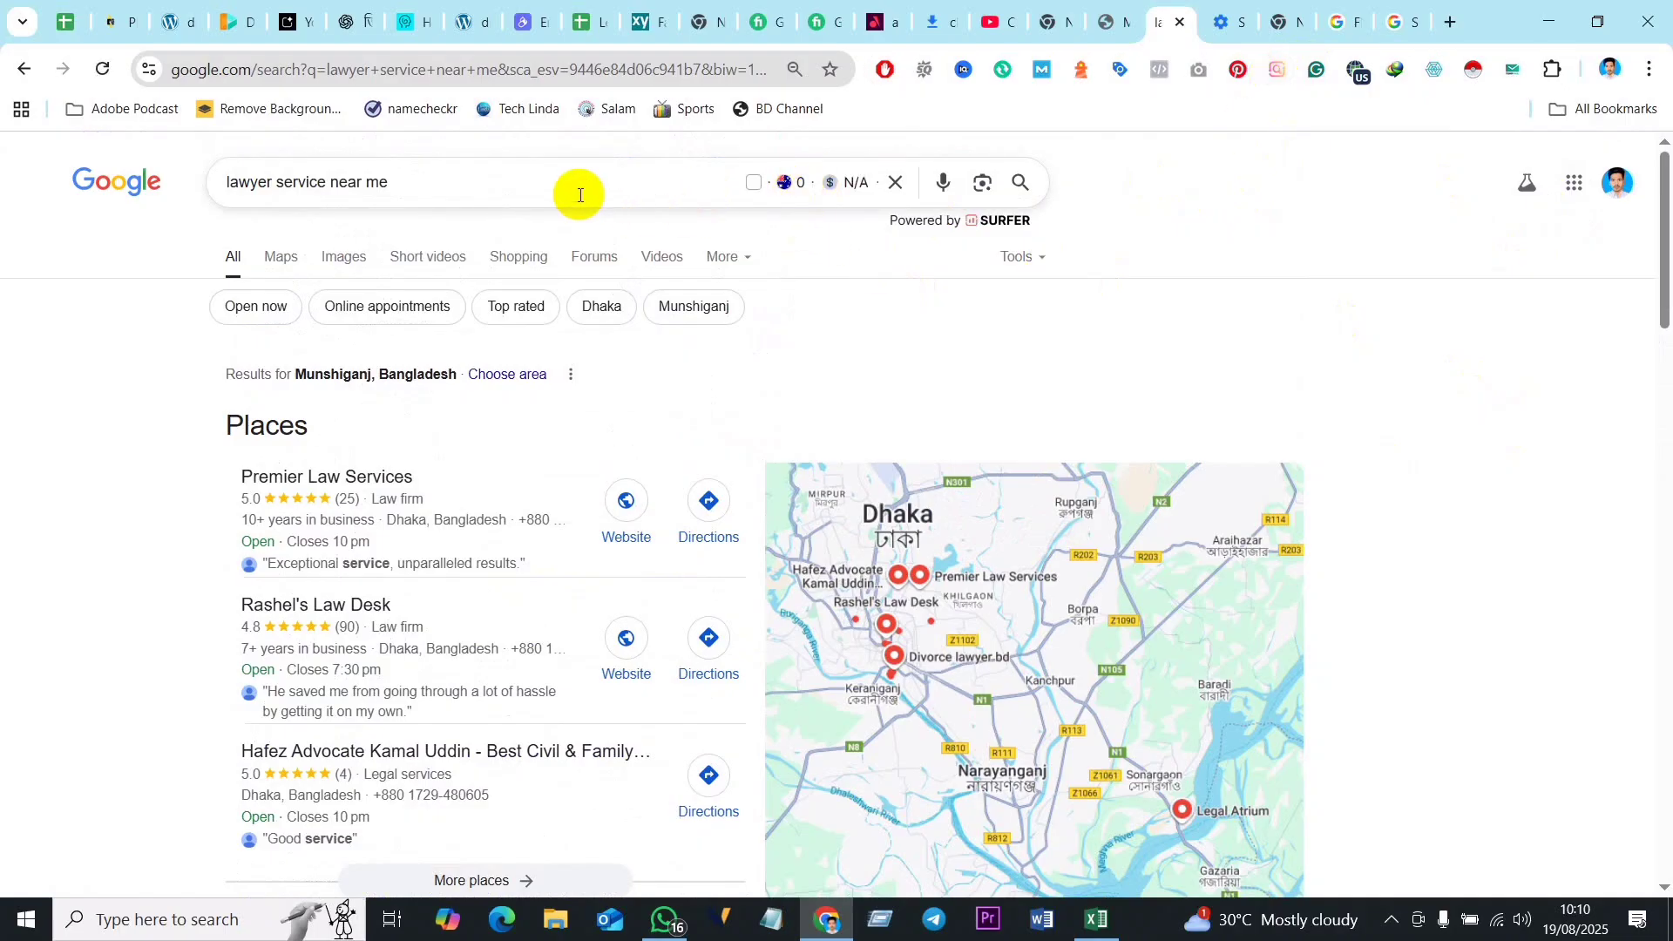
{"action": "left_click", "coordinate": [1270, 188]}
{"action": "scroll", "coordinate": [1342, 331], "scroll_direction": "down", "scroll_amount": 3}
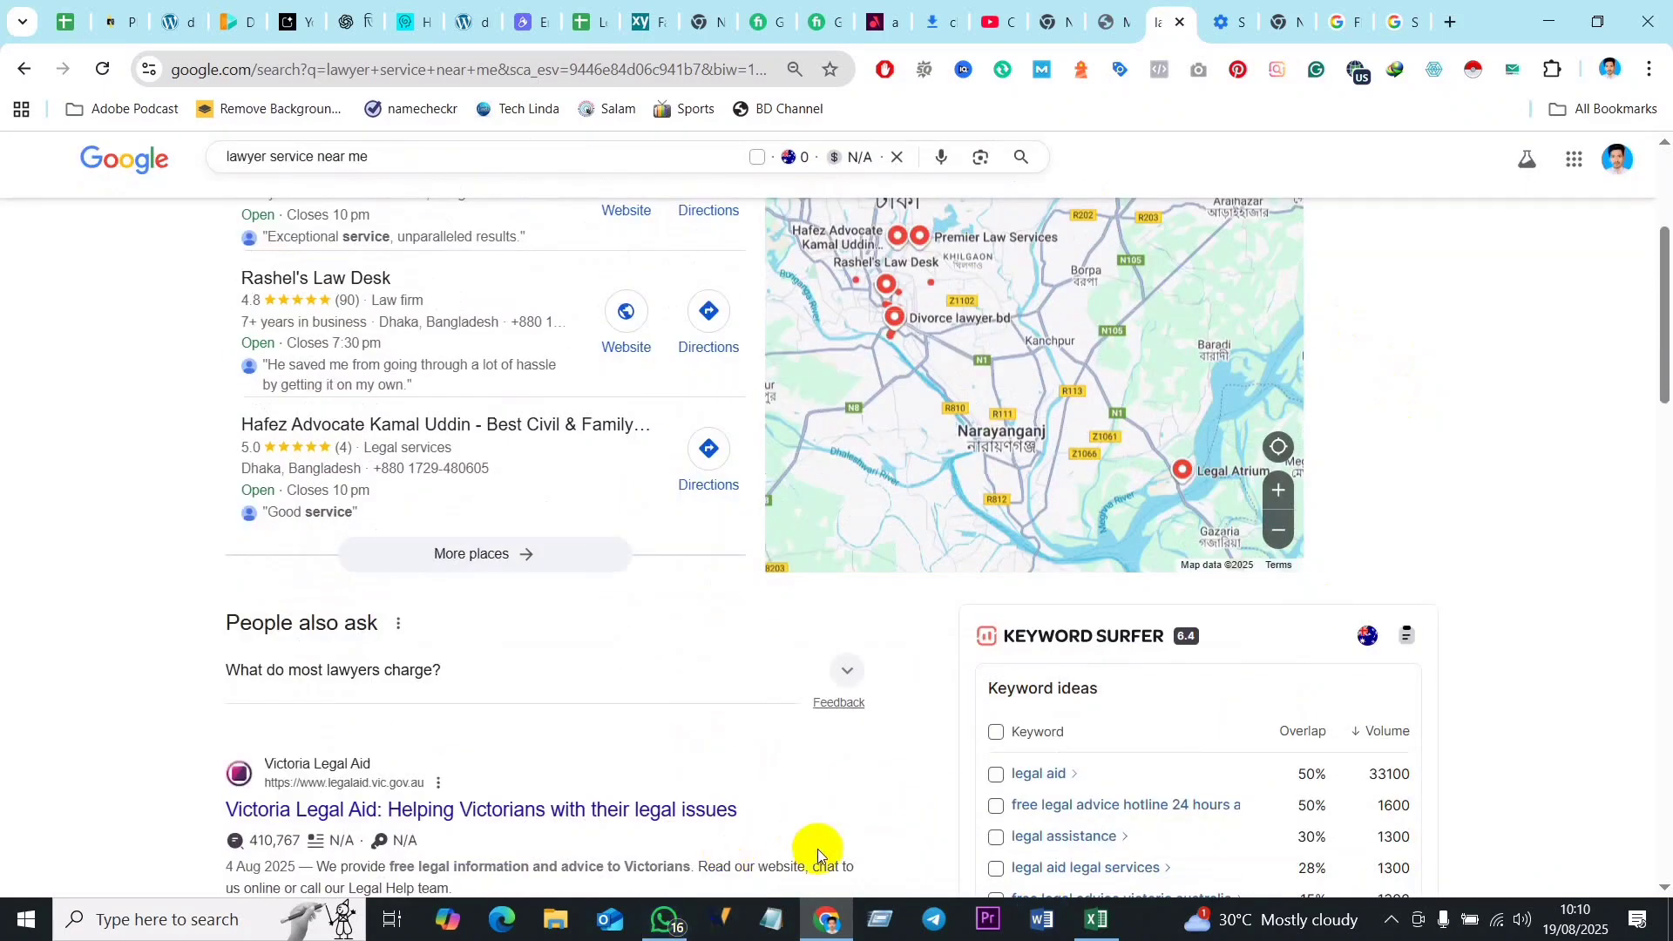
Step: Switch to Excel and enter 0 as the Google AU search volume for "lawyer service near me" and "lawyer mail in AU"
{"action": "left_click", "coordinate": [1098, 919]}
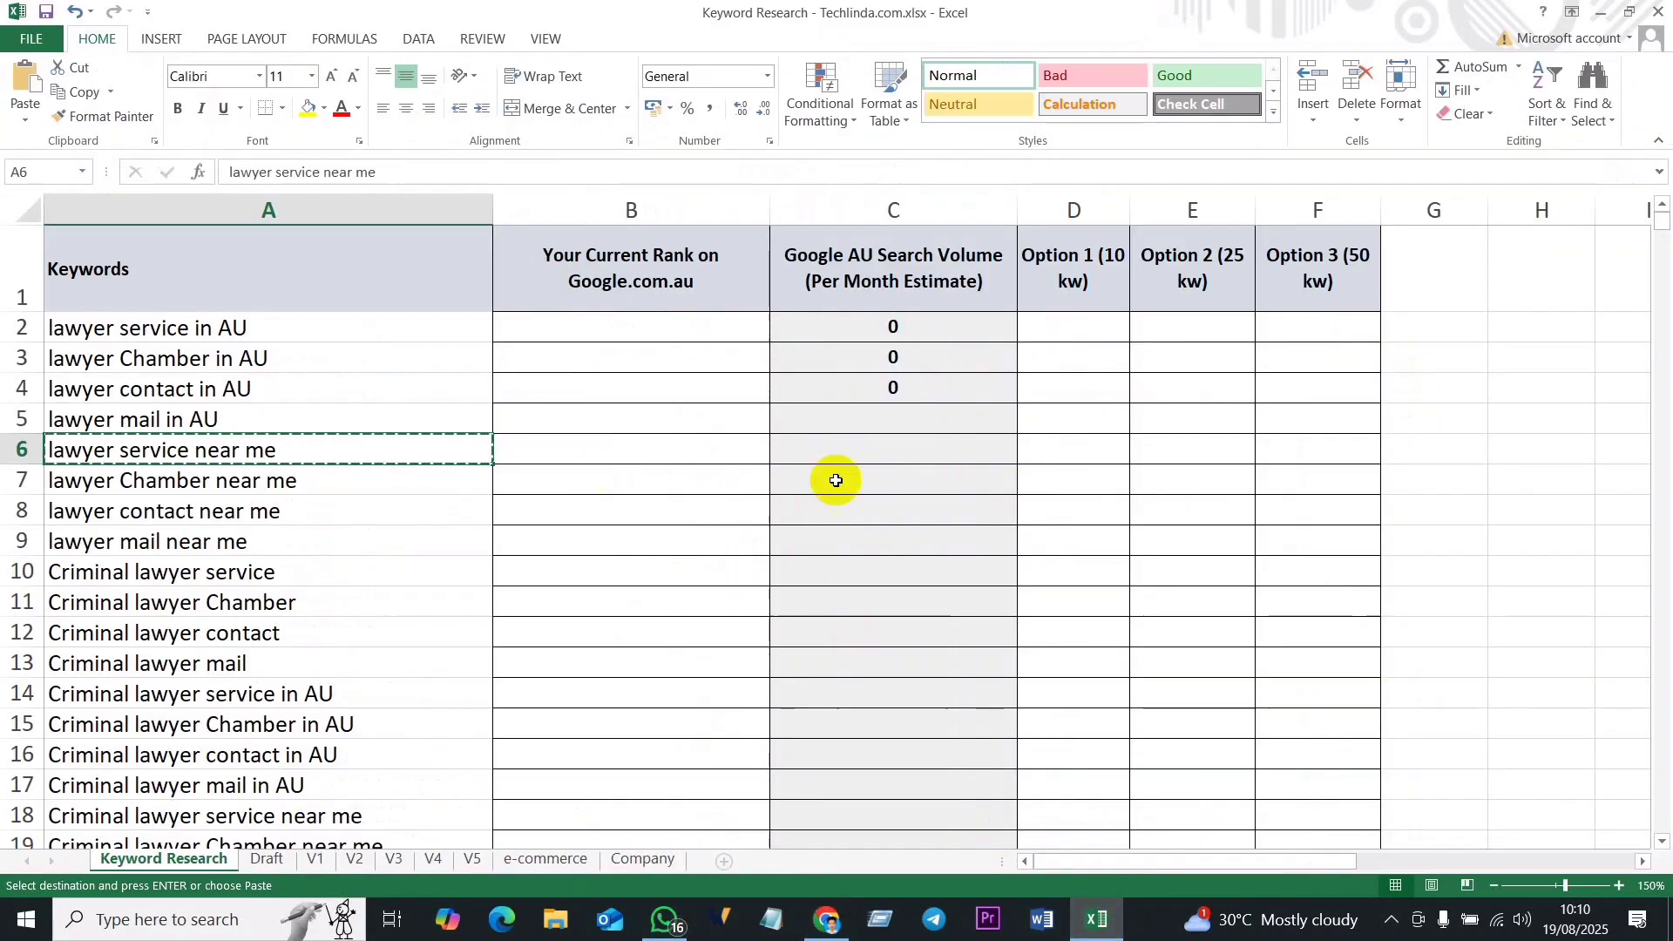
{"action": "left_click", "coordinate": [912, 456]}
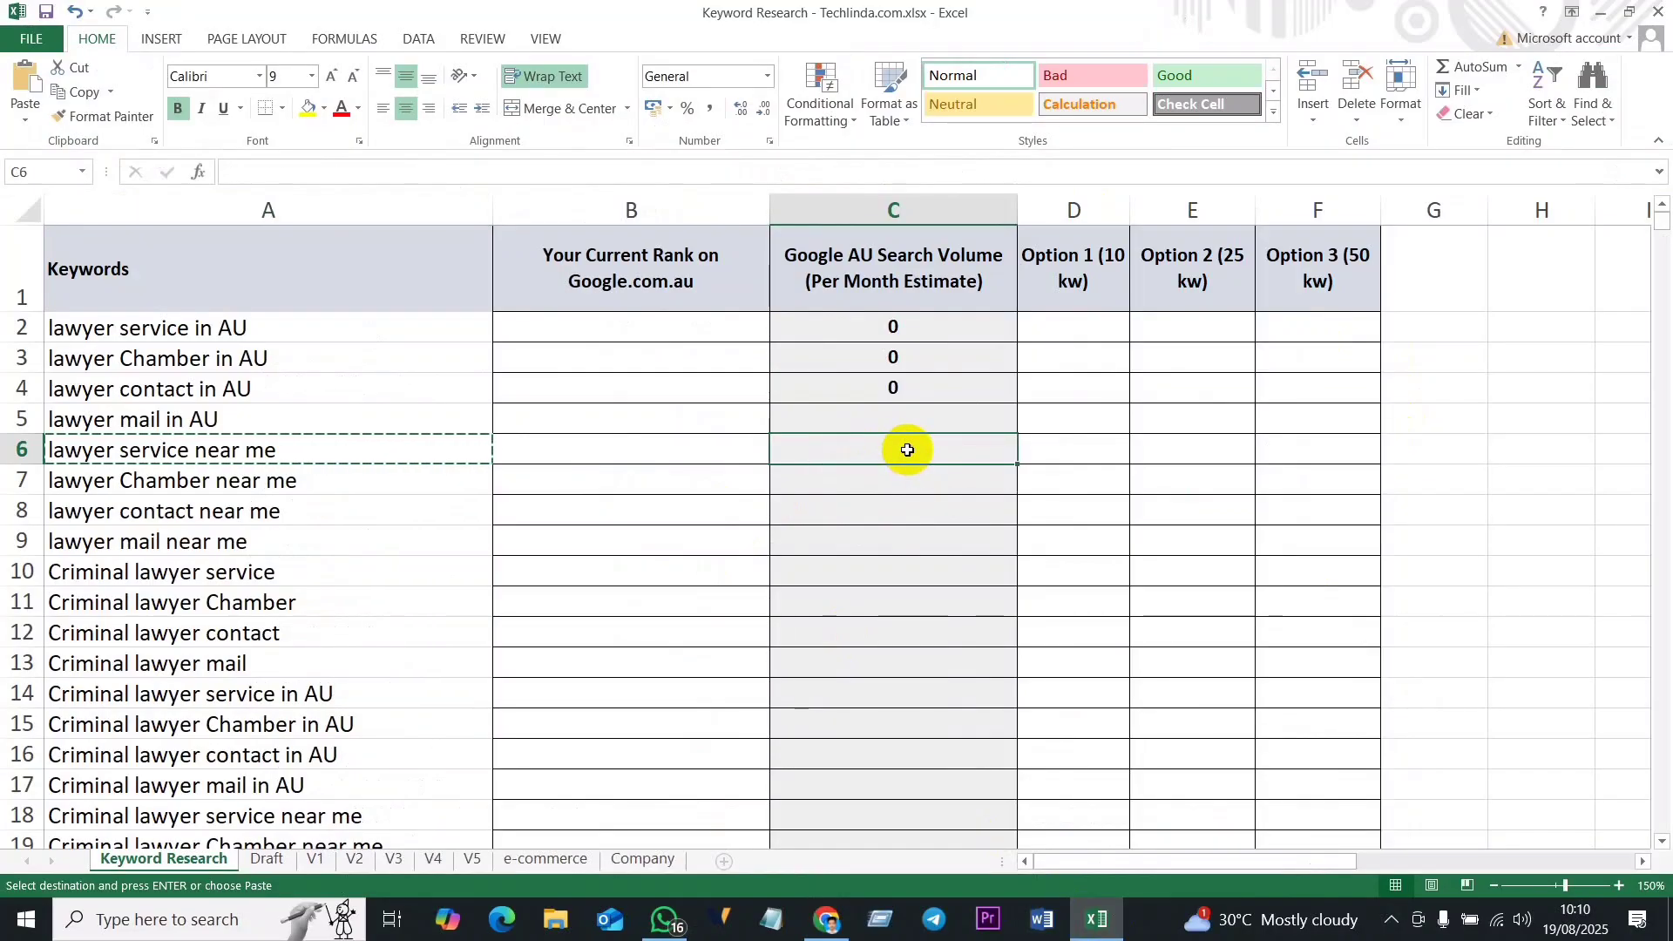
{"action": "type", "text": "0"}
{"action": "left_click", "coordinate": [906, 417]}
{"action": "type", "text": "0"}
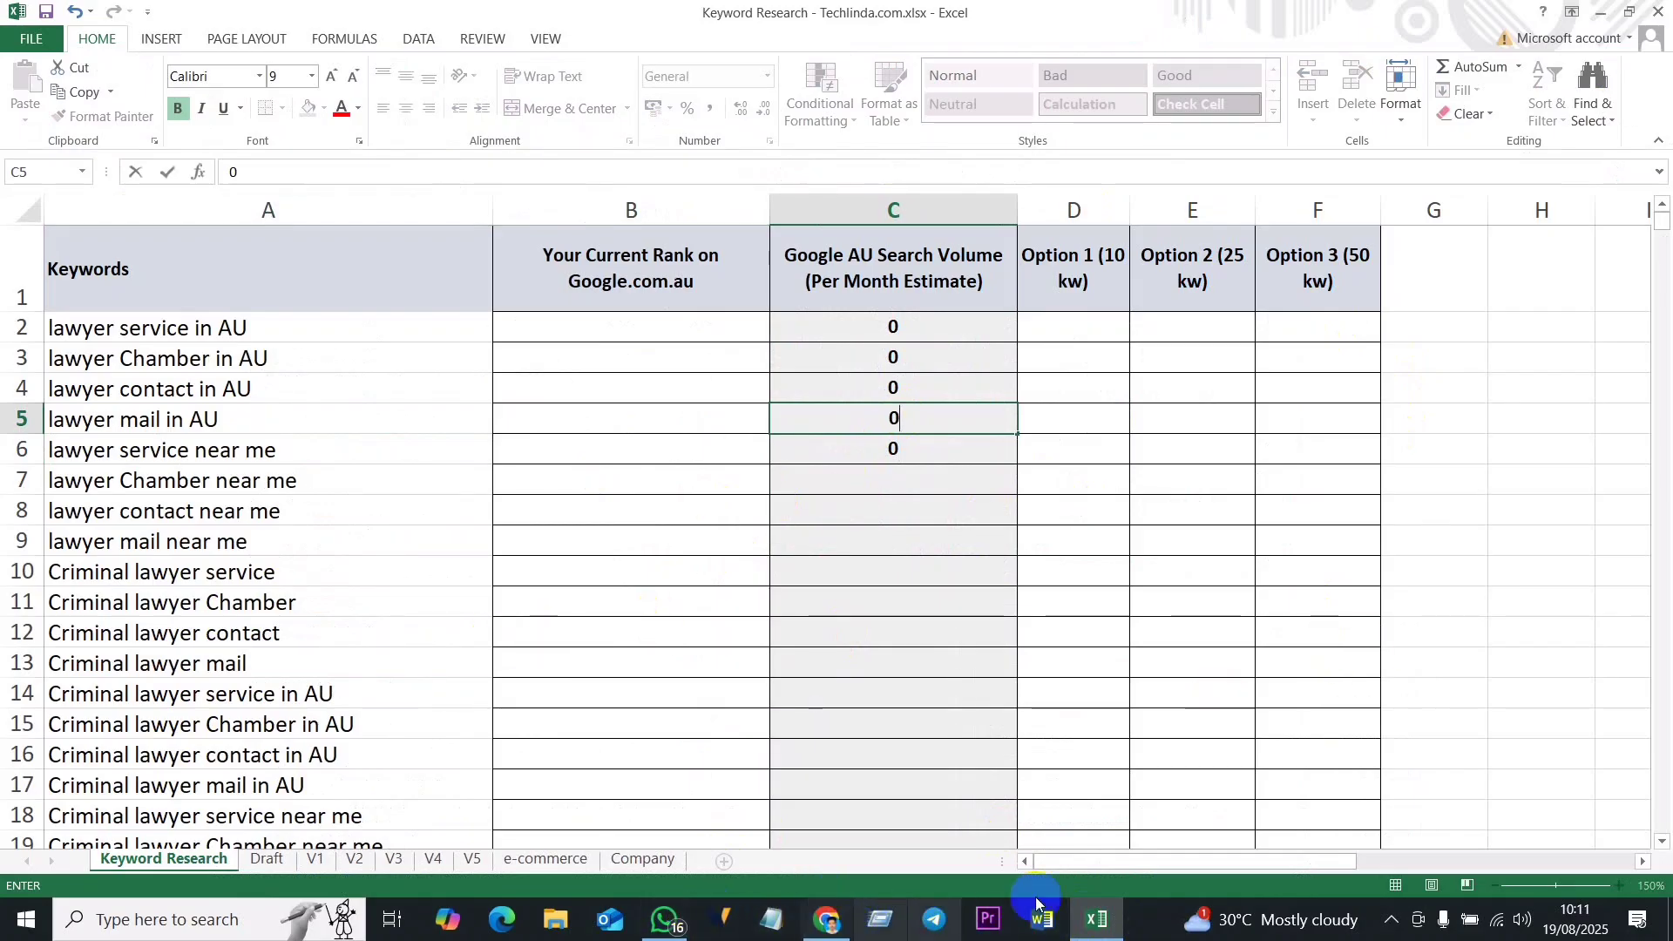
Step: Look through the Criminal, Divorce and Accident lawyer keywords further down column A
{"action": "mouse_move", "coordinate": [1102, 930]}
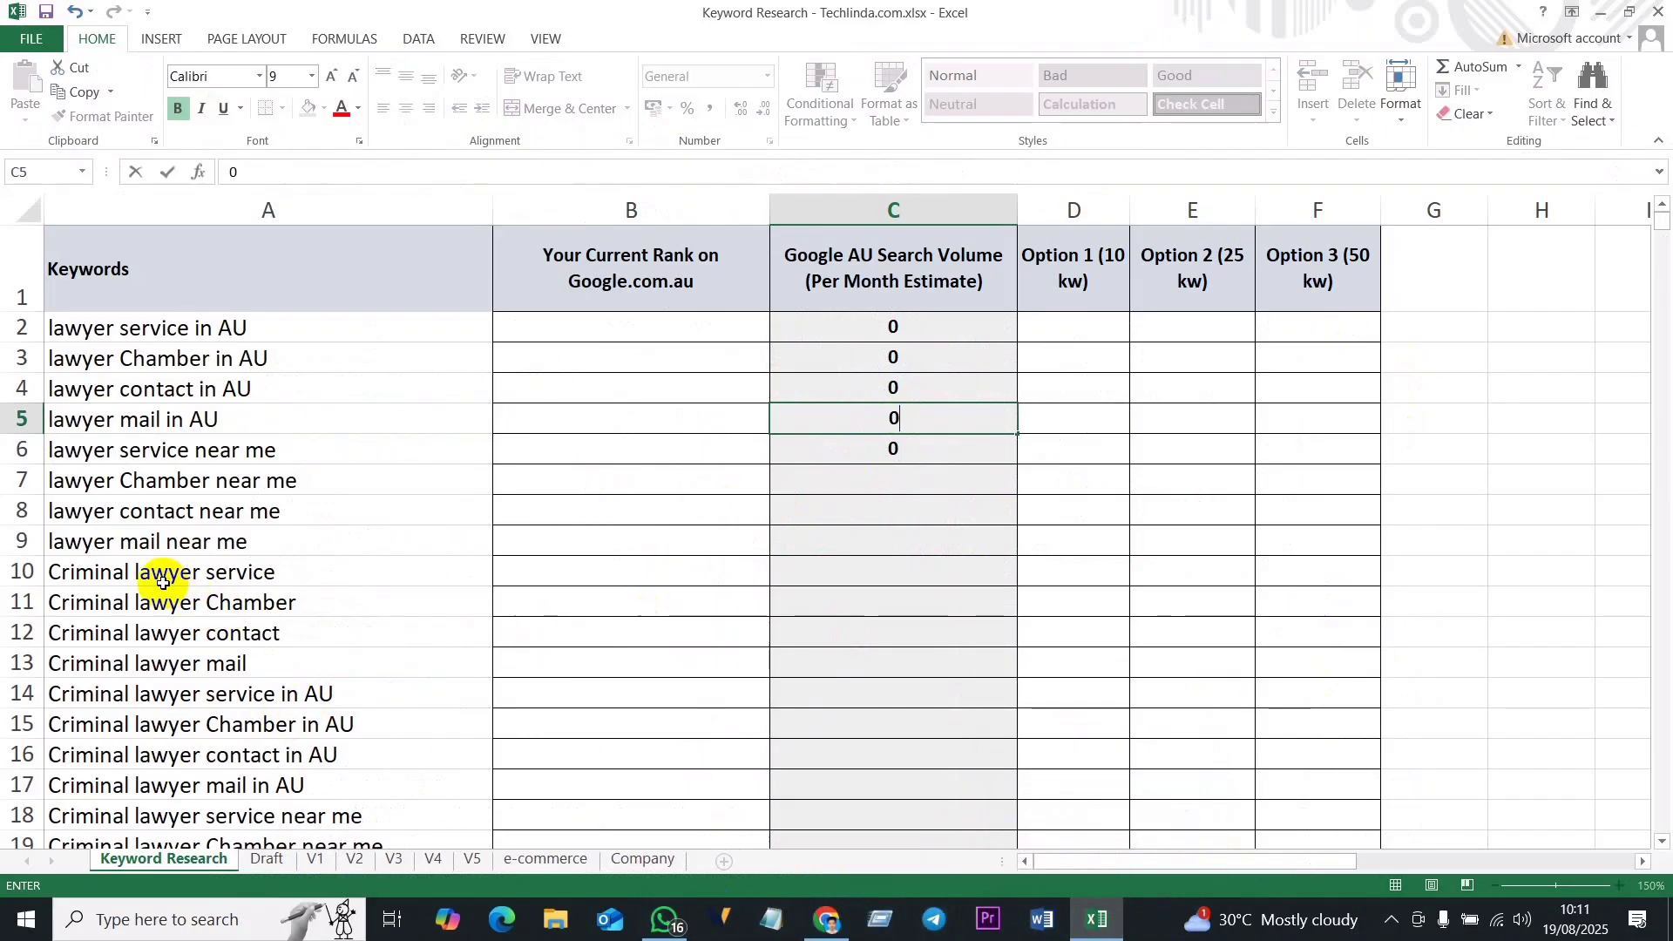
{"action": "scroll", "coordinate": [229, 649], "scroll_direction": "down", "scroll_amount": 4}
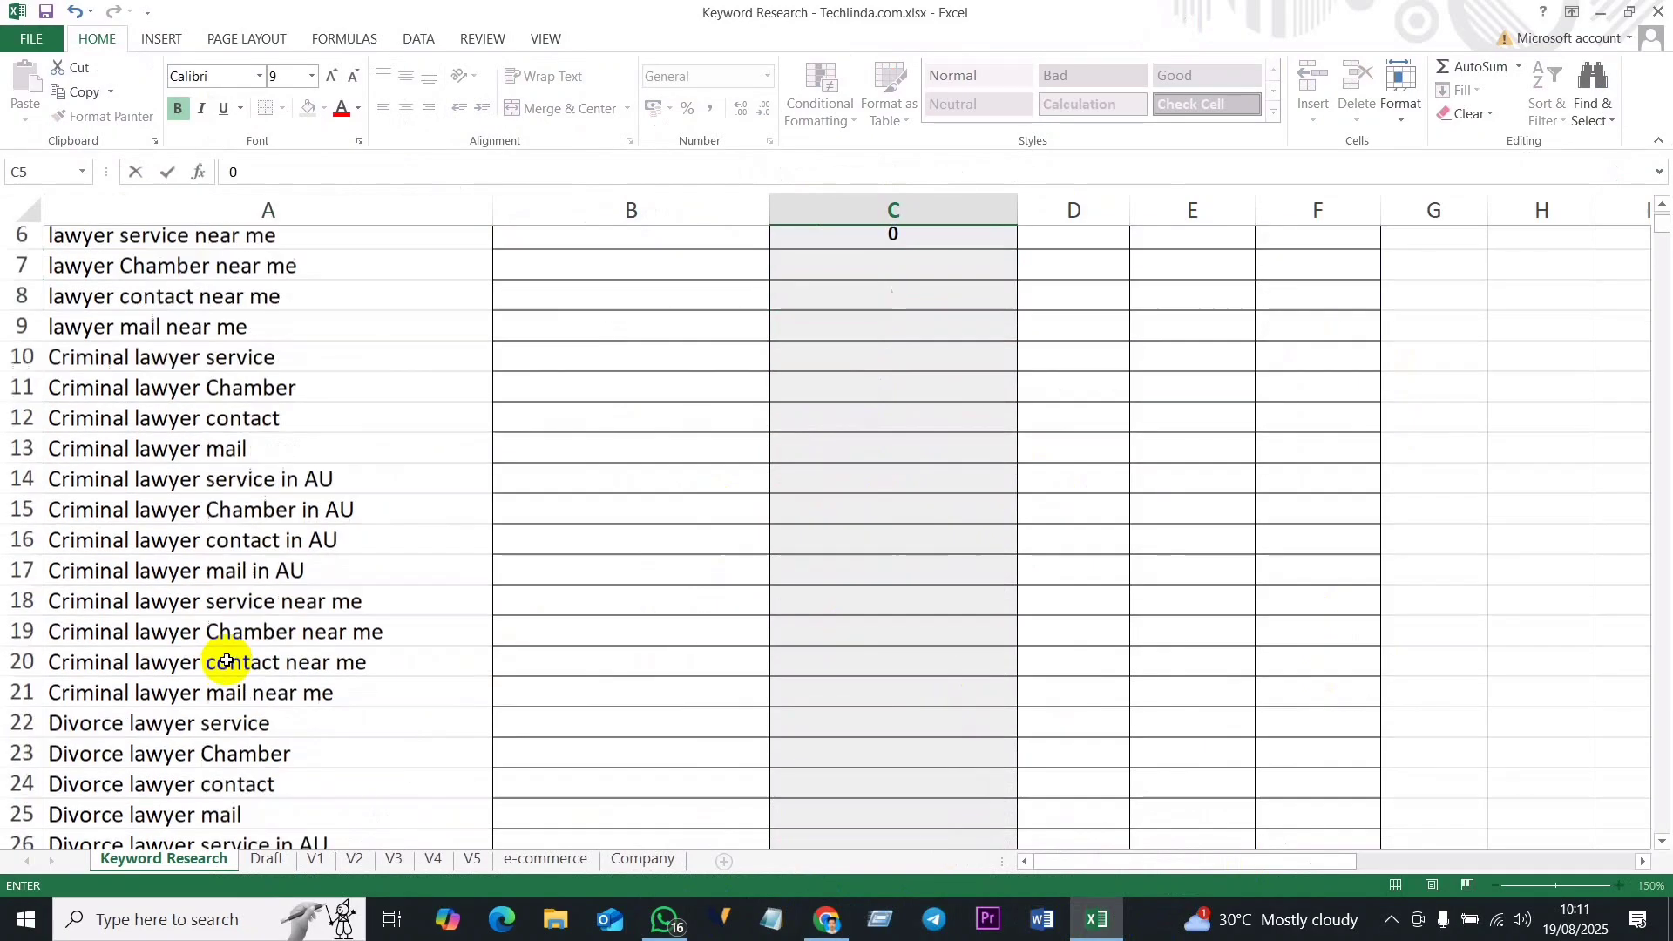
{"action": "scroll", "coordinate": [244, 662], "scroll_direction": "down", "scroll_amount": 1}
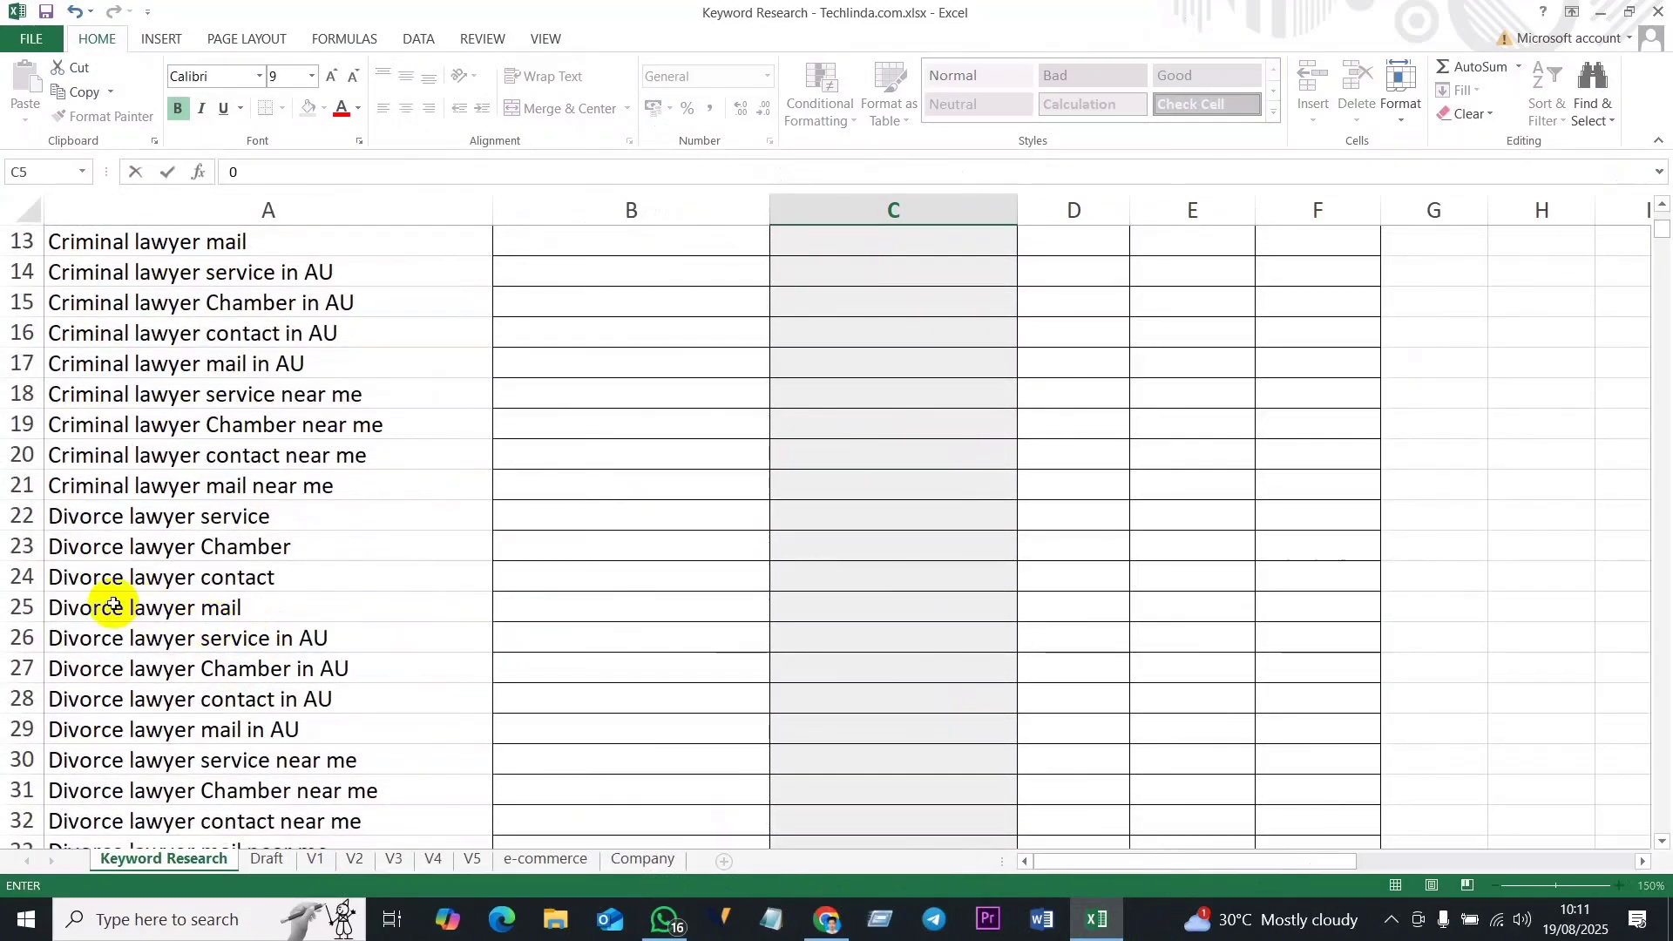
{"action": "scroll", "coordinate": [112, 598], "scroll_direction": "down", "scroll_amount": 2}
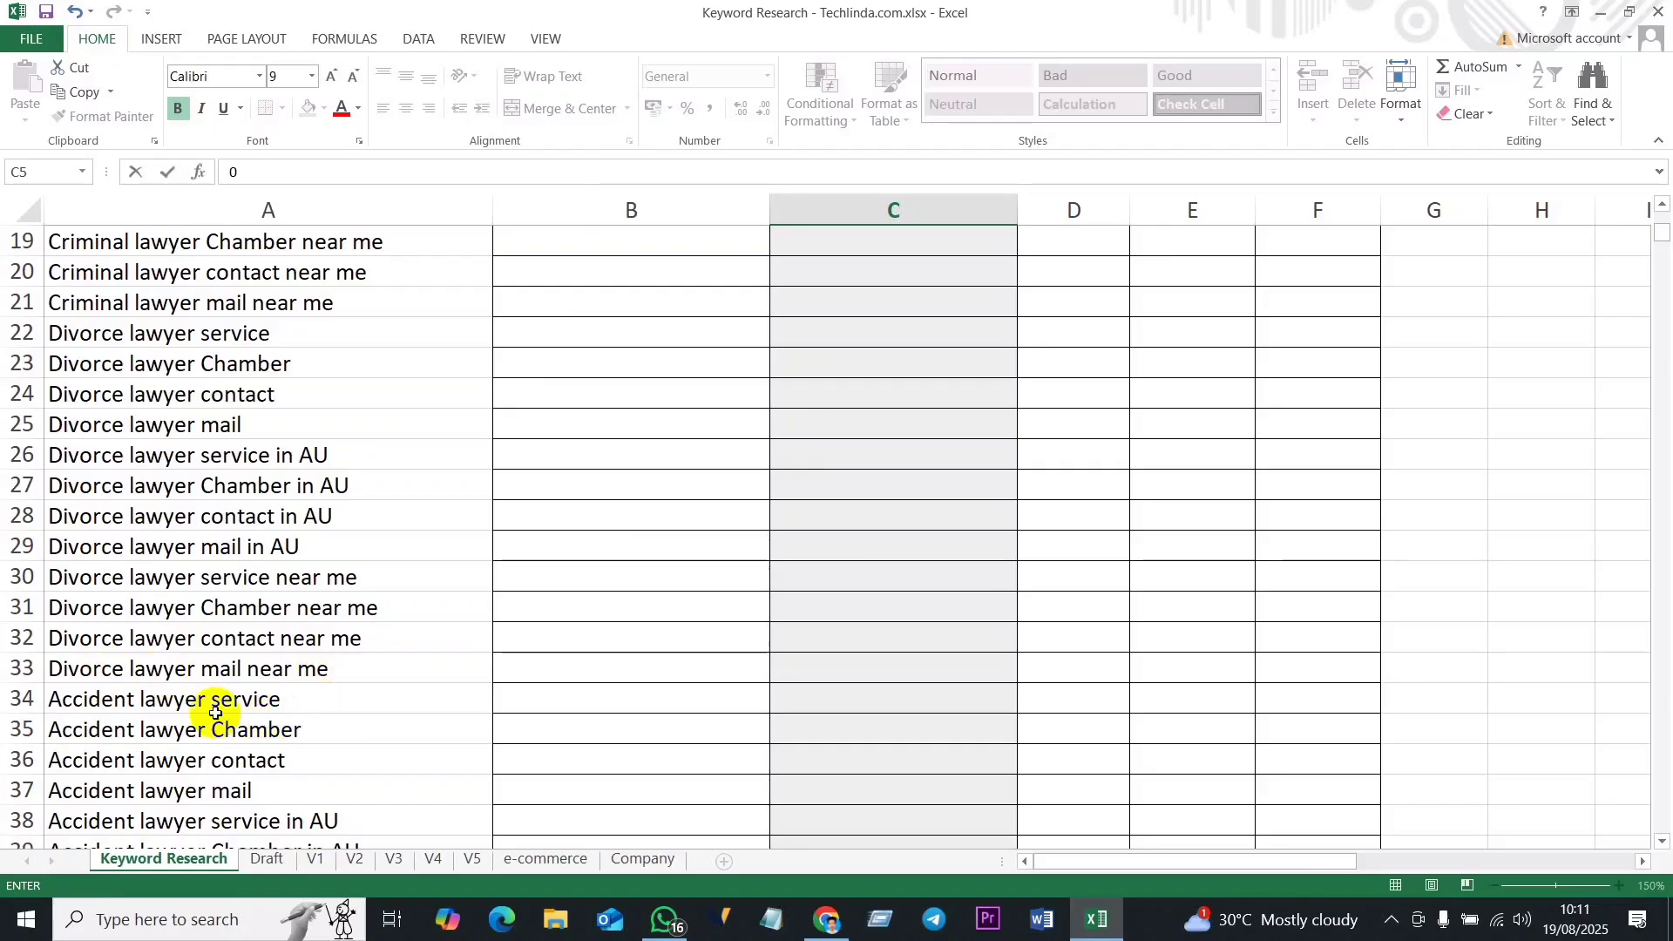
{"action": "scroll", "coordinate": [266, 673], "scroll_direction": "down", "scroll_amount": 1}
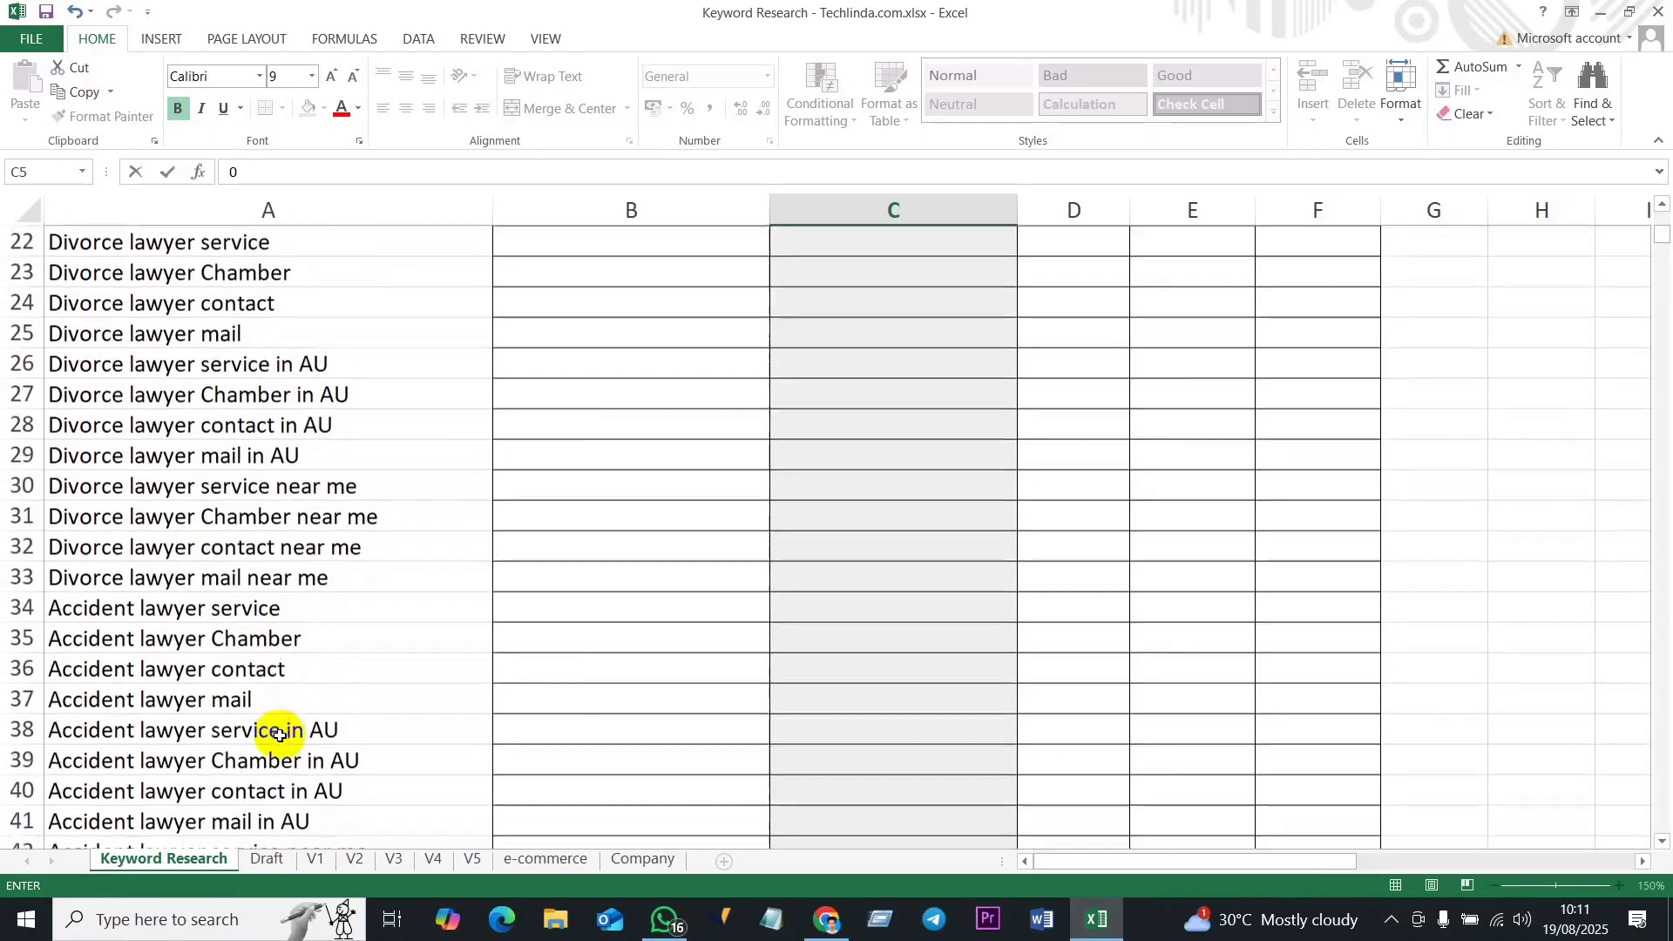
{"action": "scroll", "coordinate": [297, 722], "scroll_direction": "down", "scroll_amount": 1}
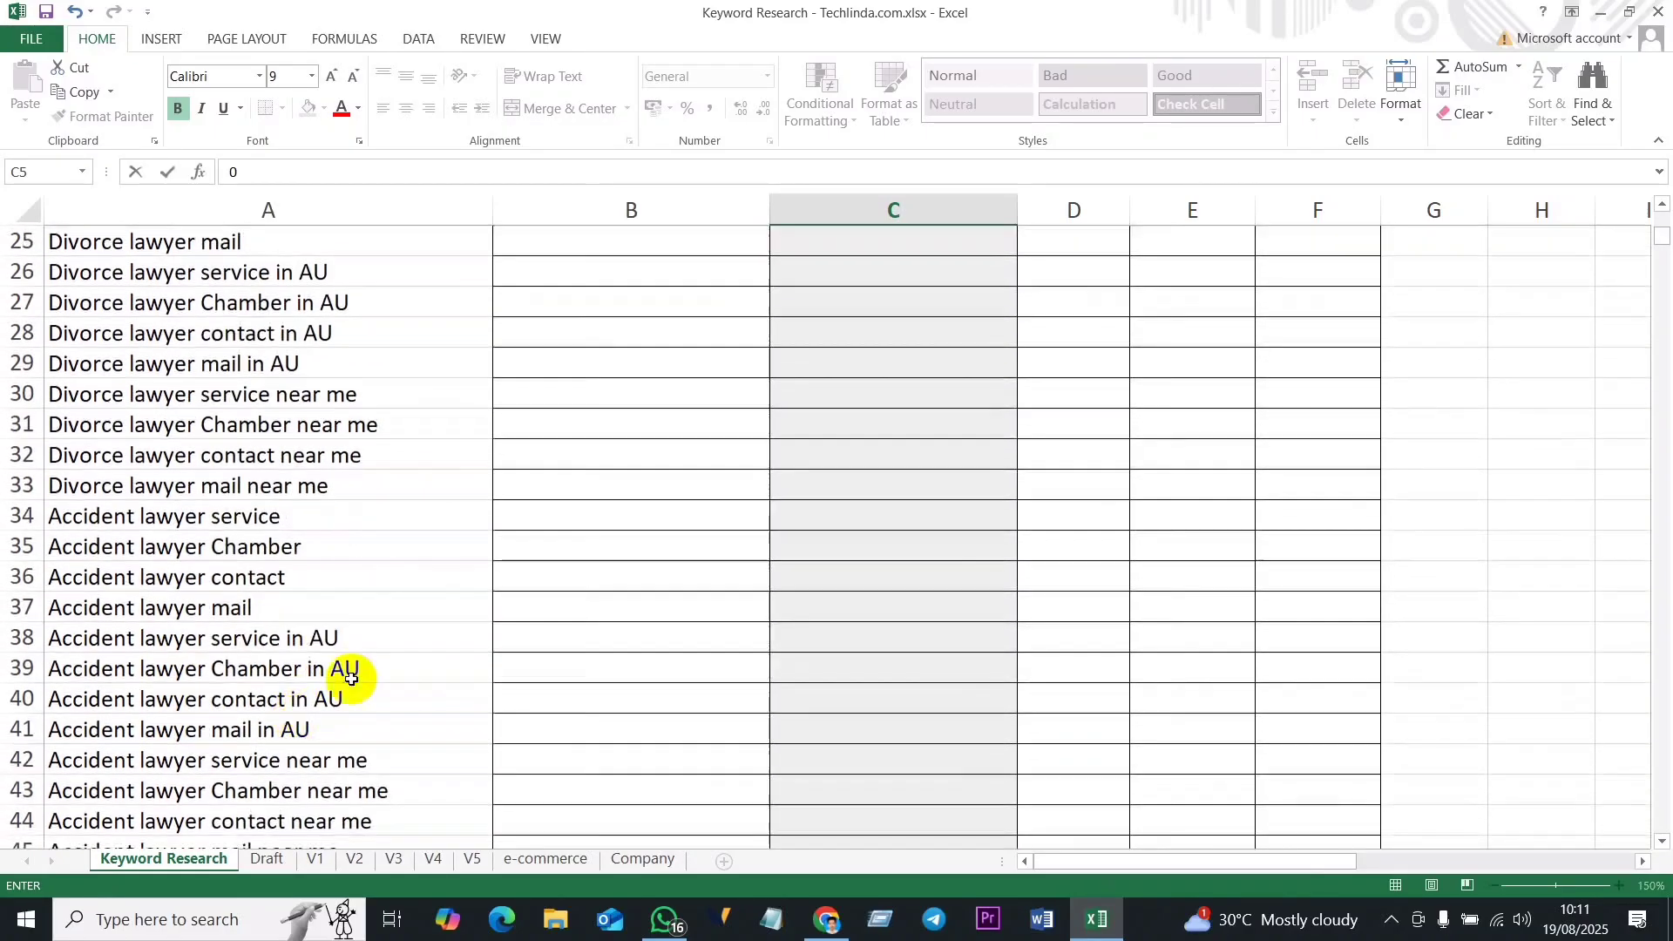
Step: Copy the keyword "Accident lawyer Chamber" from cell A35 of the Keyword Research sheet
{"action": "scroll", "coordinate": [272, 668], "scroll_direction": "down", "scroll_amount": 1}
{"action": "scroll", "coordinate": [272, 667], "scroll_direction": "down", "scroll_amount": 2}
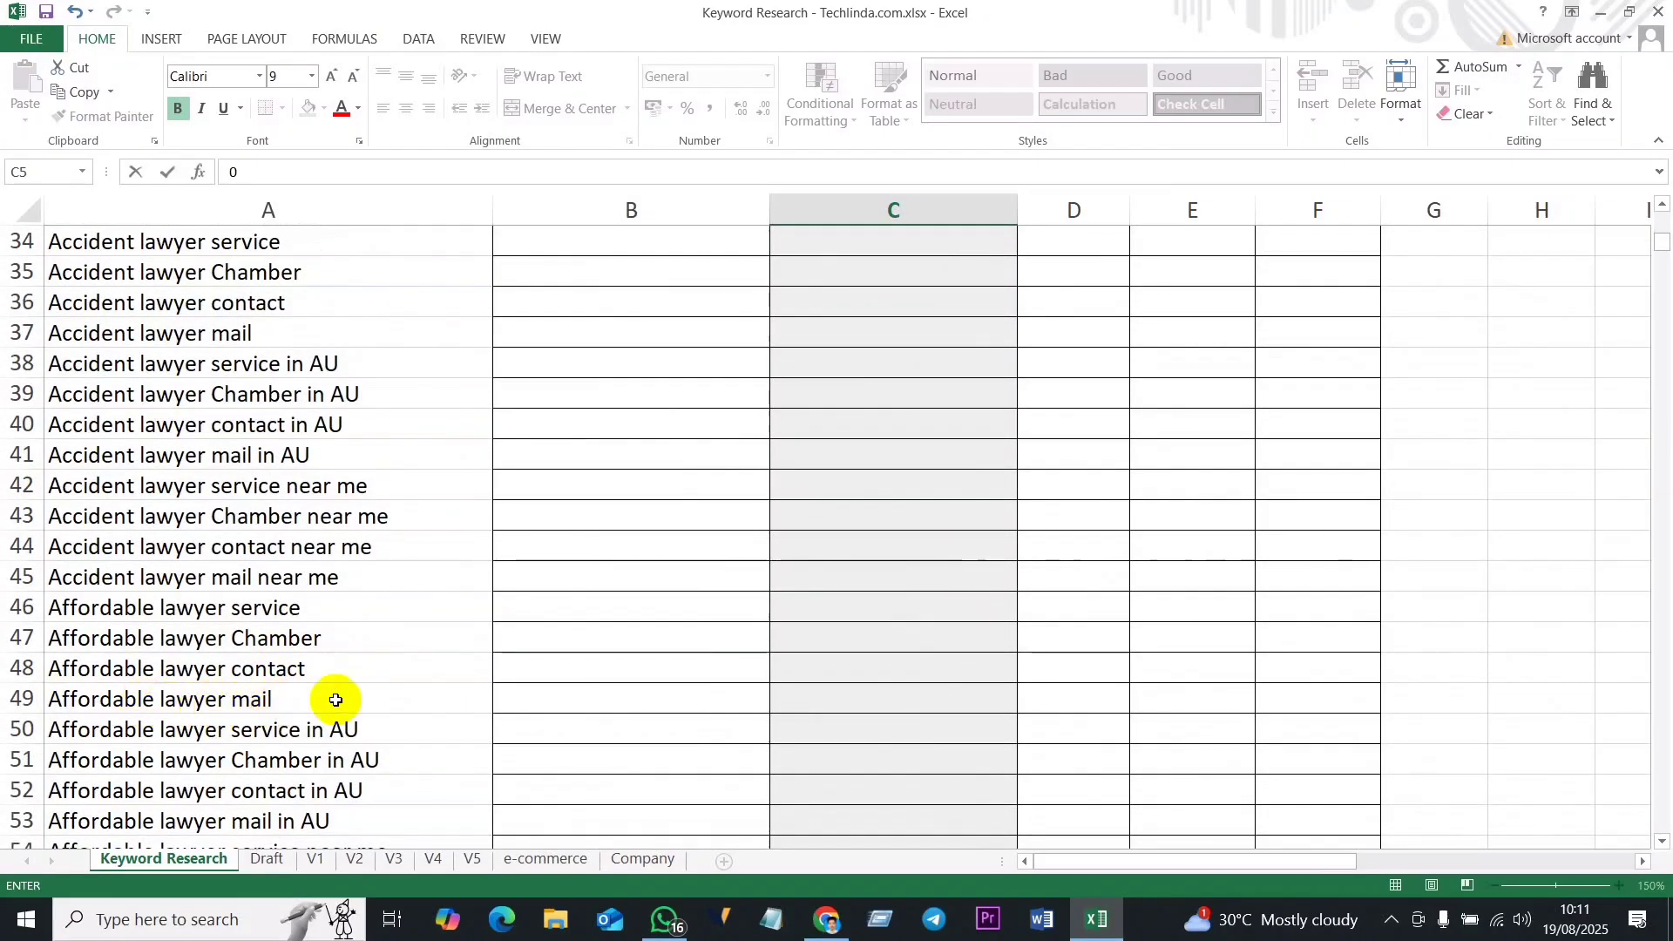
{"action": "scroll", "coordinate": [283, 703], "scroll_direction": "down", "scroll_amount": 2}
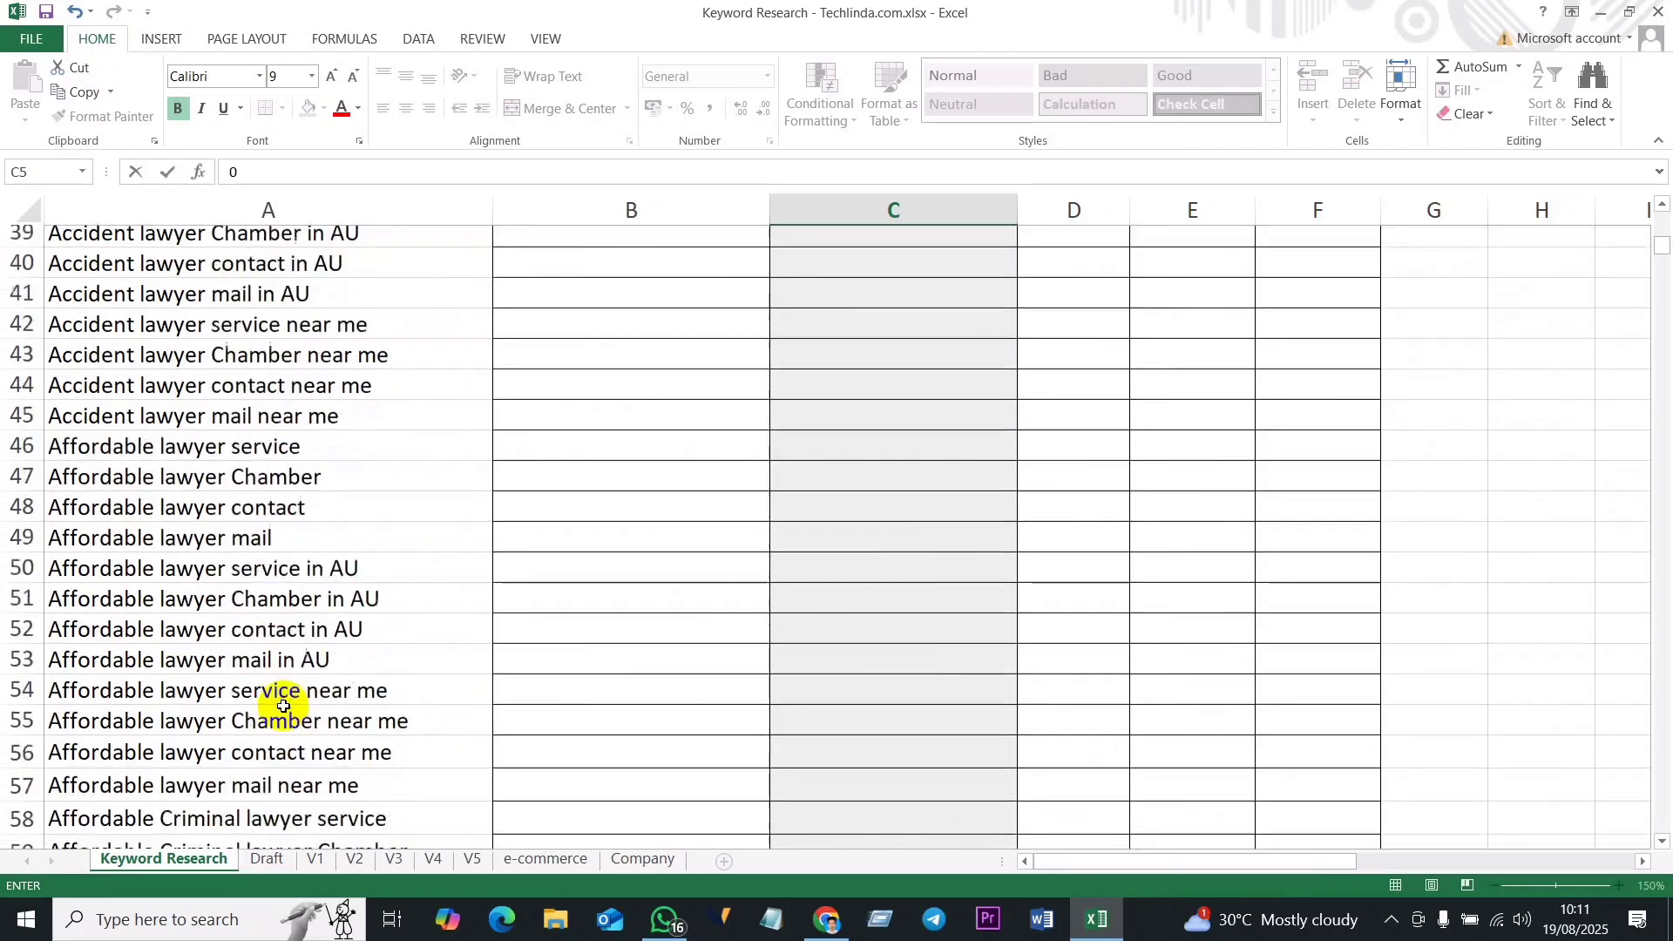
{"action": "scroll", "coordinate": [276, 693], "scroll_direction": "up", "scroll_amount": 5}
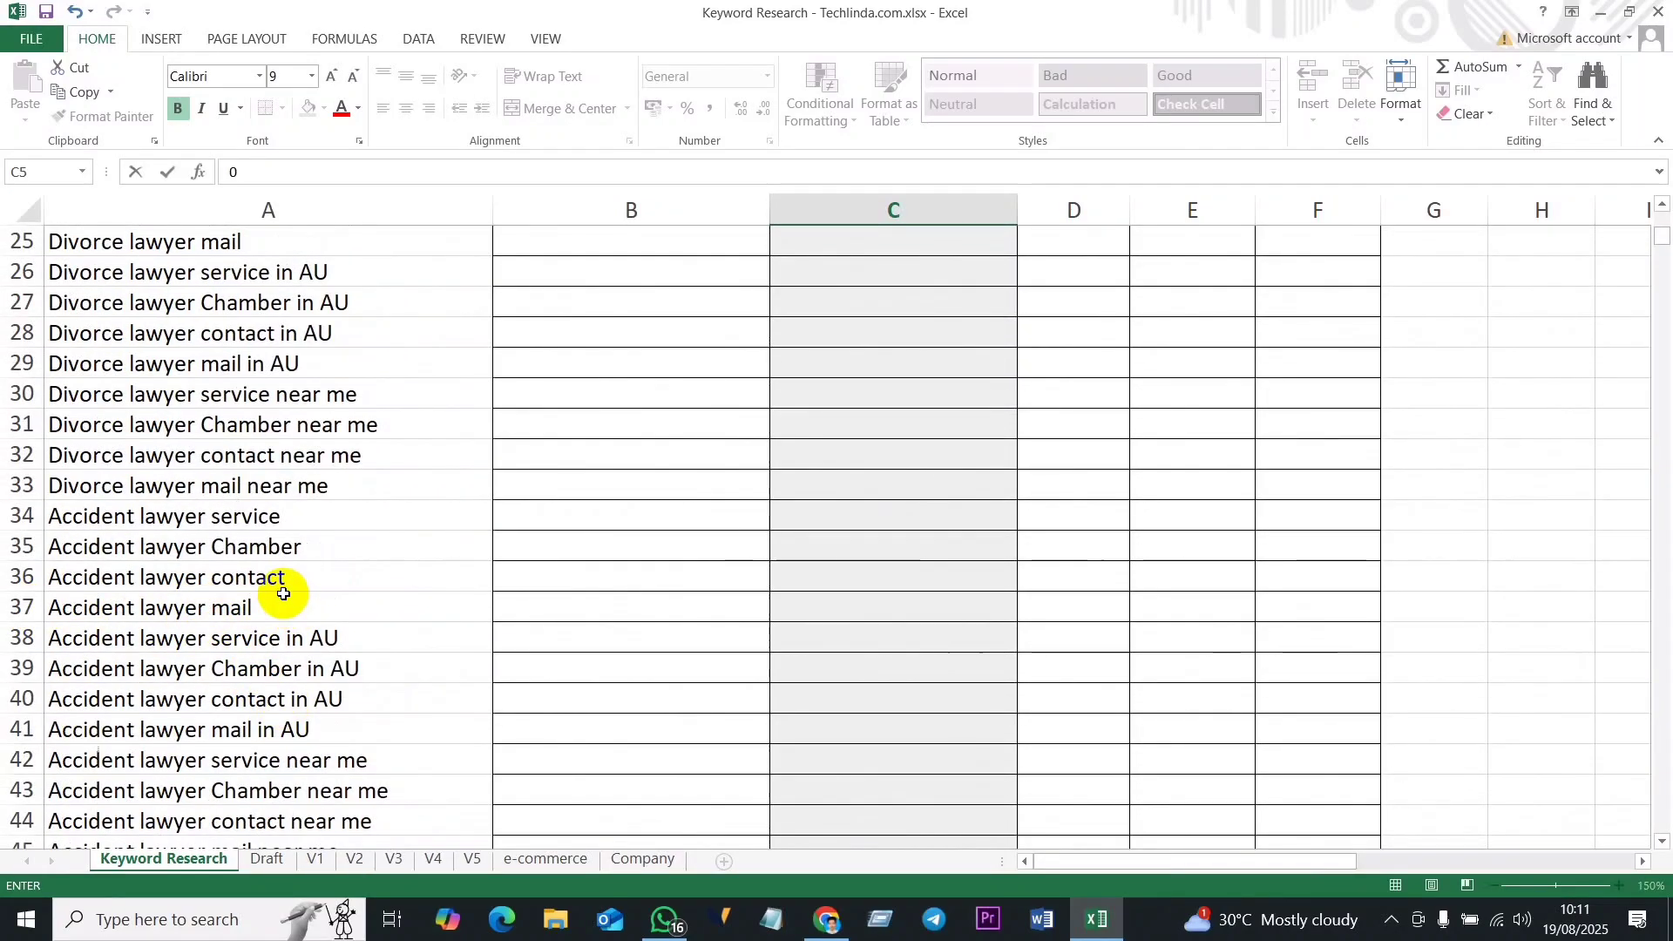
{"action": "left_click", "coordinate": [312, 547]}
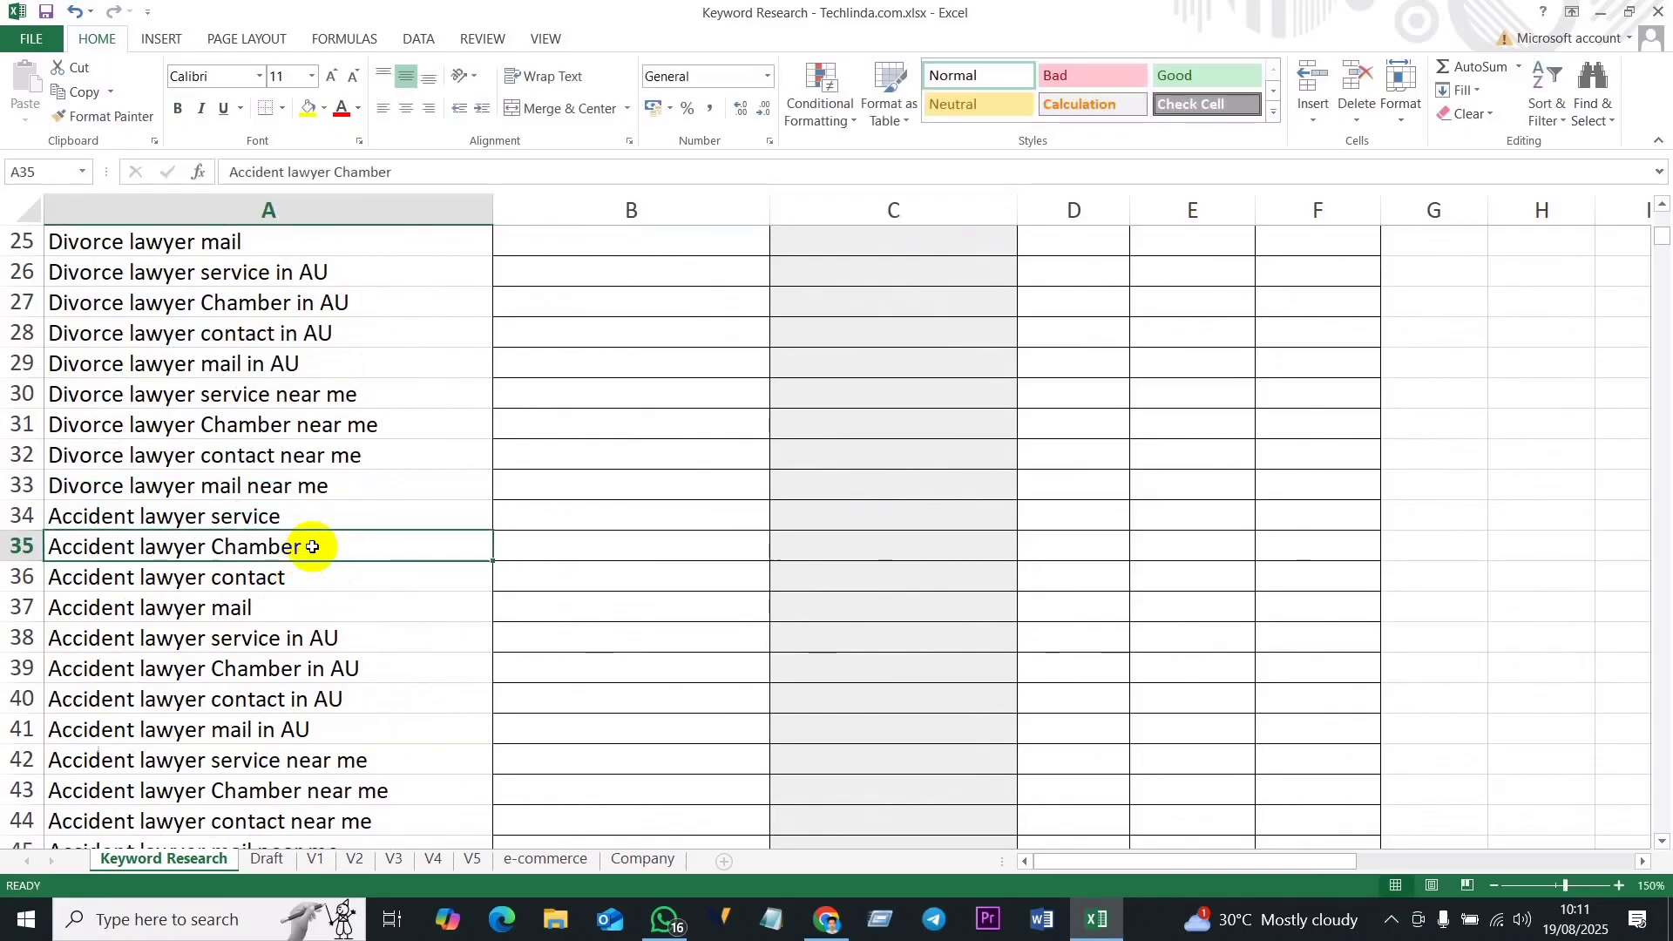
{"action": "key", "text": "ctrl+c"}
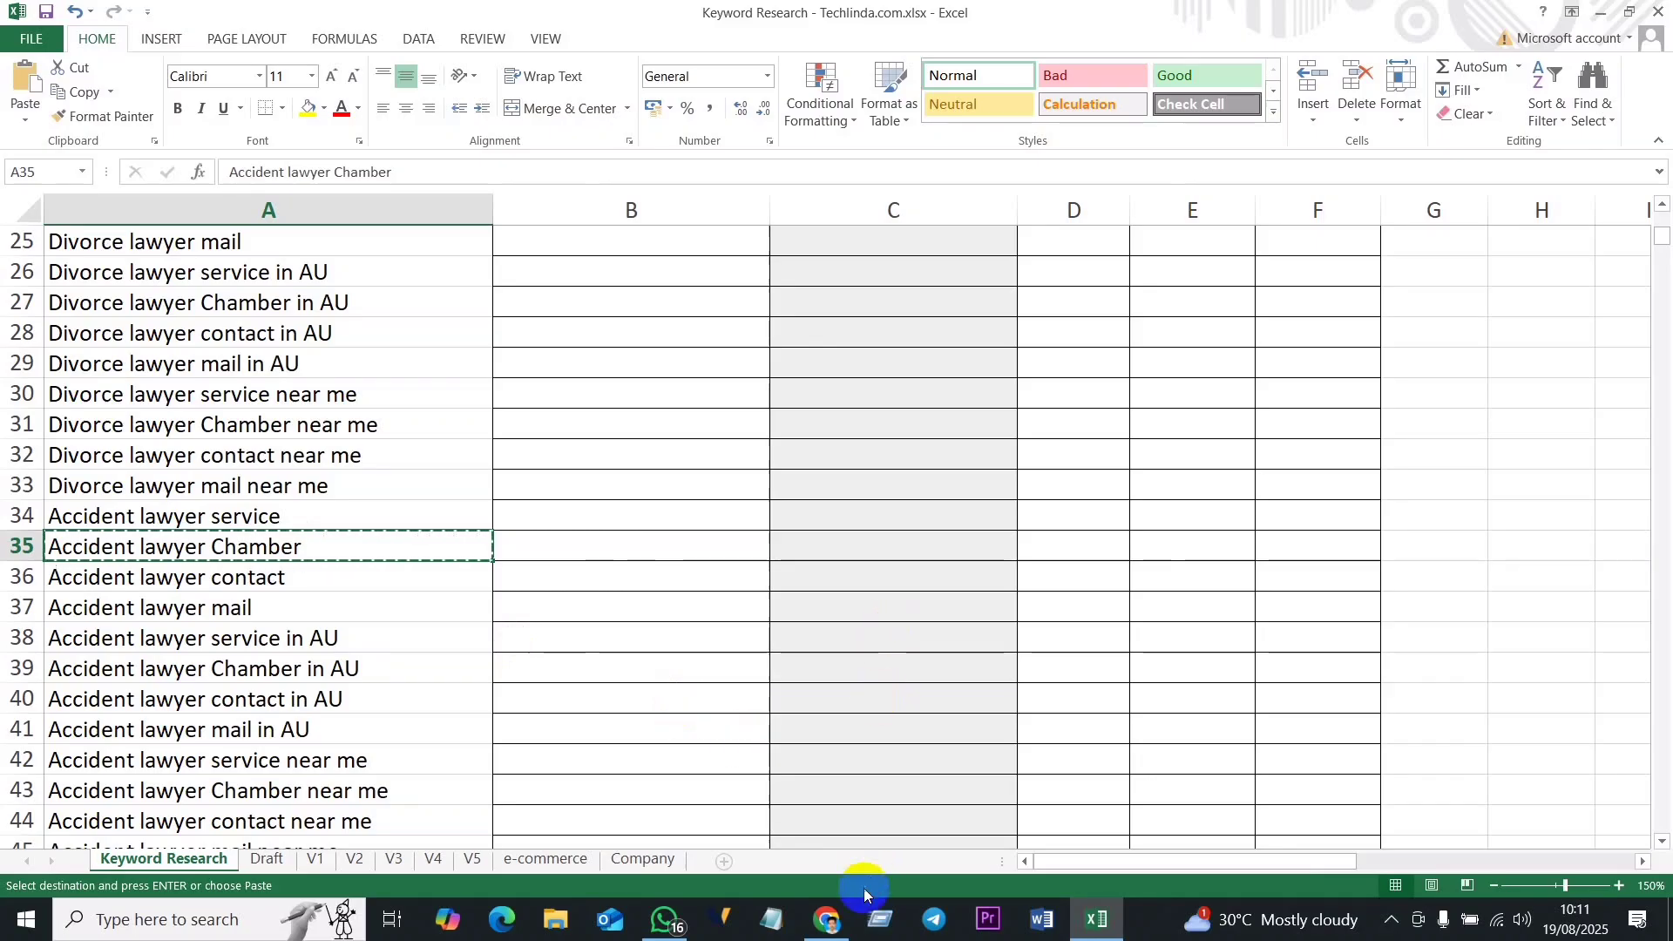
Step: Switch to Chrome, search Google for "Accident lawyer Chamber" and go to the Keyword Surfer ideas
{"action": "left_click", "coordinate": [828, 922]}
{"action": "left_click_drag", "start_coordinate": [422, 156], "coordinate": [190, 163]}
{"action": "key", "text": "ctrl+v"}
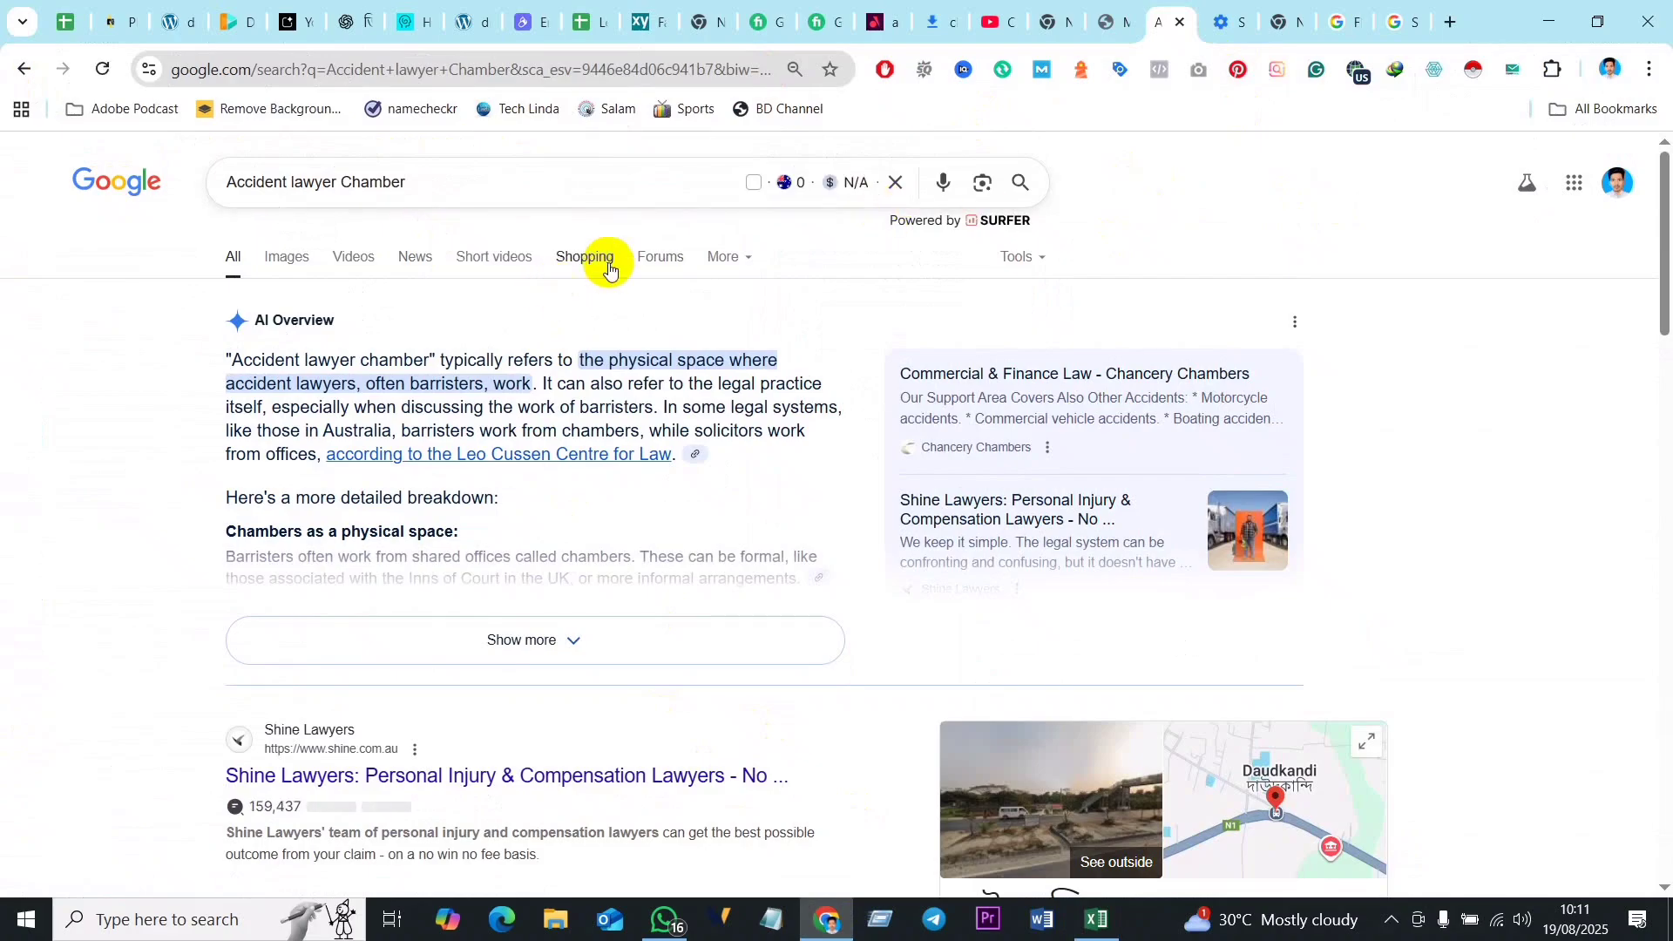
{"action": "scroll", "coordinate": [1487, 395], "scroll_direction": "down", "scroll_amount": 6}
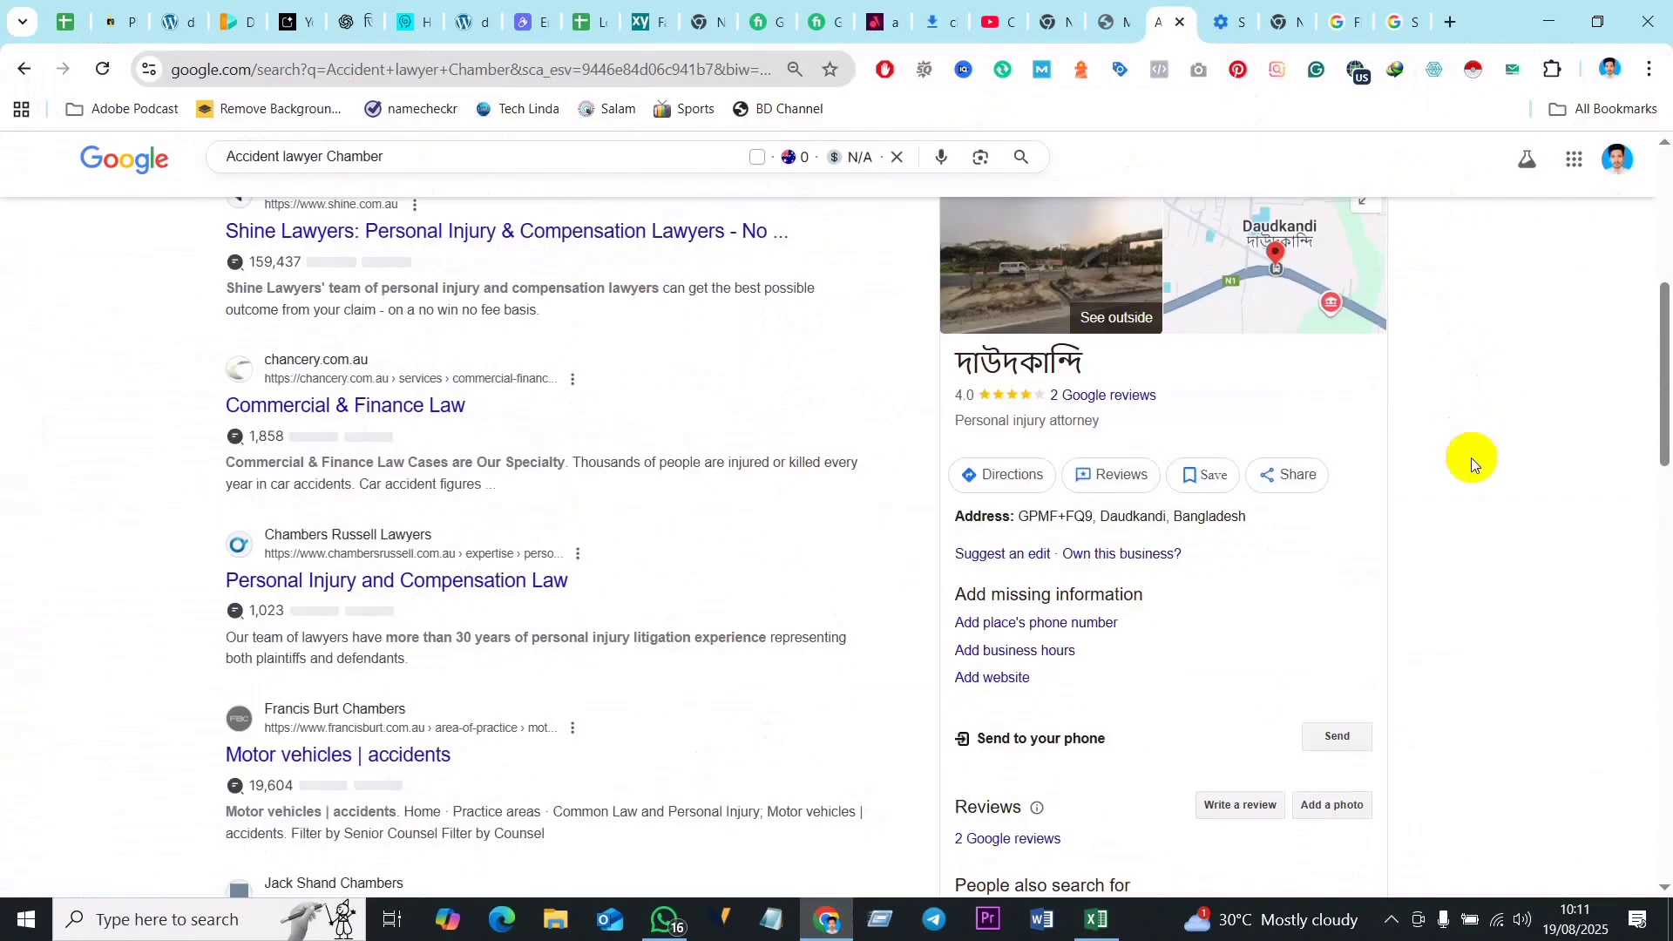
{"action": "scroll", "coordinate": [1471, 457], "scroll_direction": "down", "scroll_amount": 9}
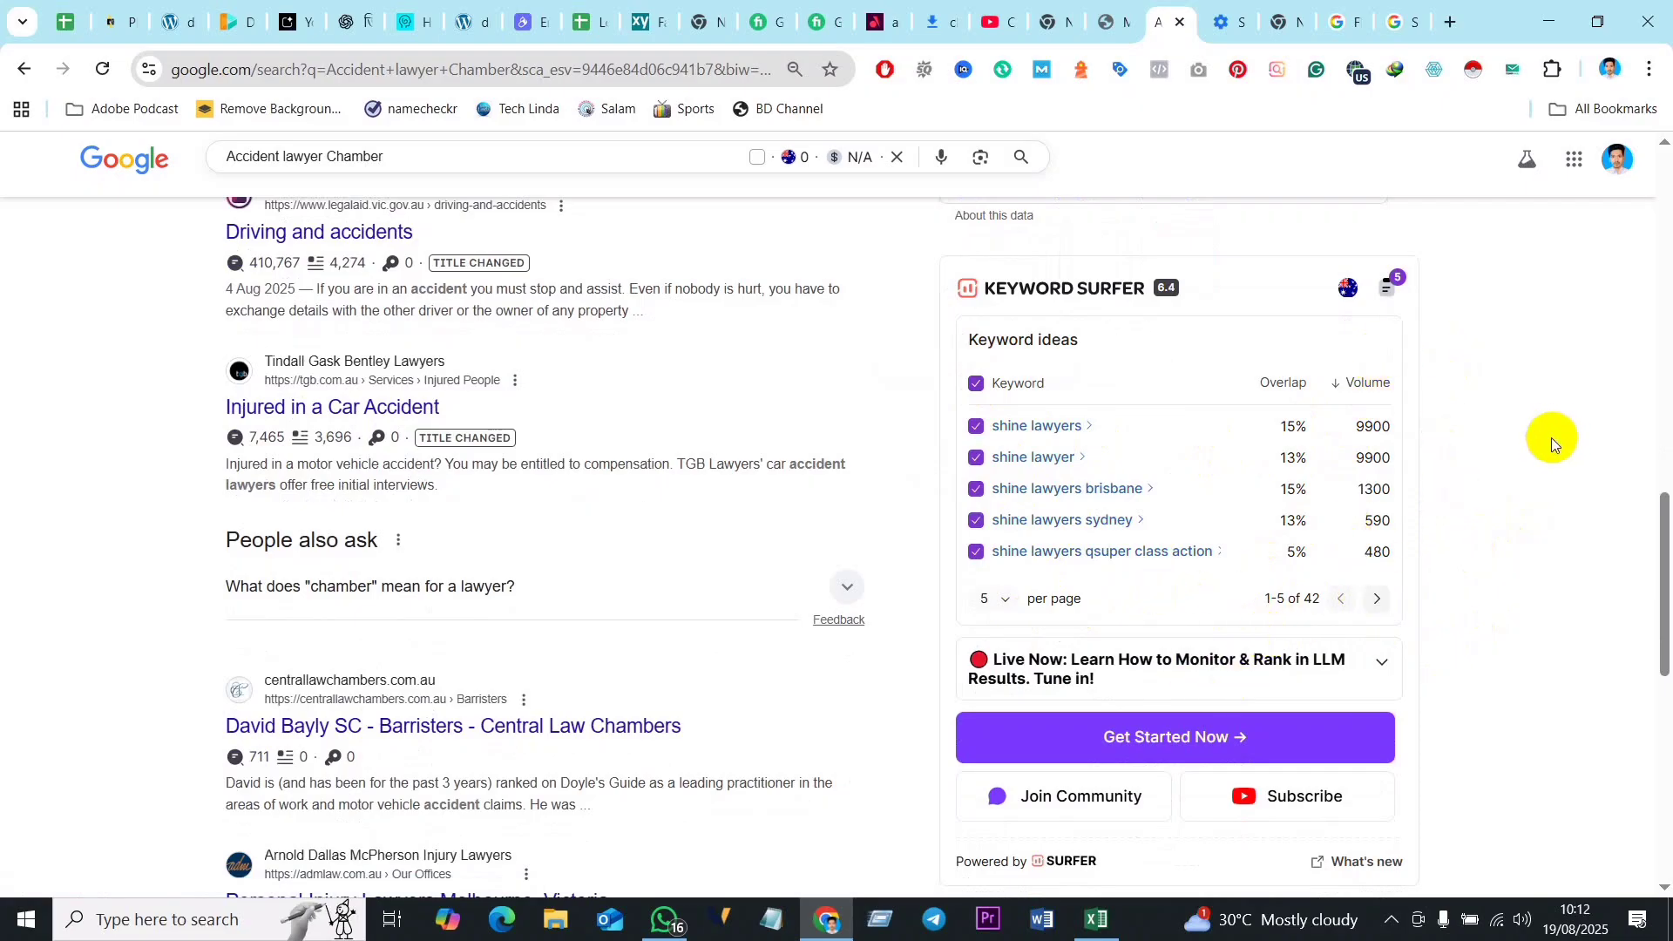
Step: Turn off the Browsec VPN extension and close its popup
{"action": "left_click", "coordinate": [1355, 69]}
{"action": "left_click", "coordinate": [1326, 520]}
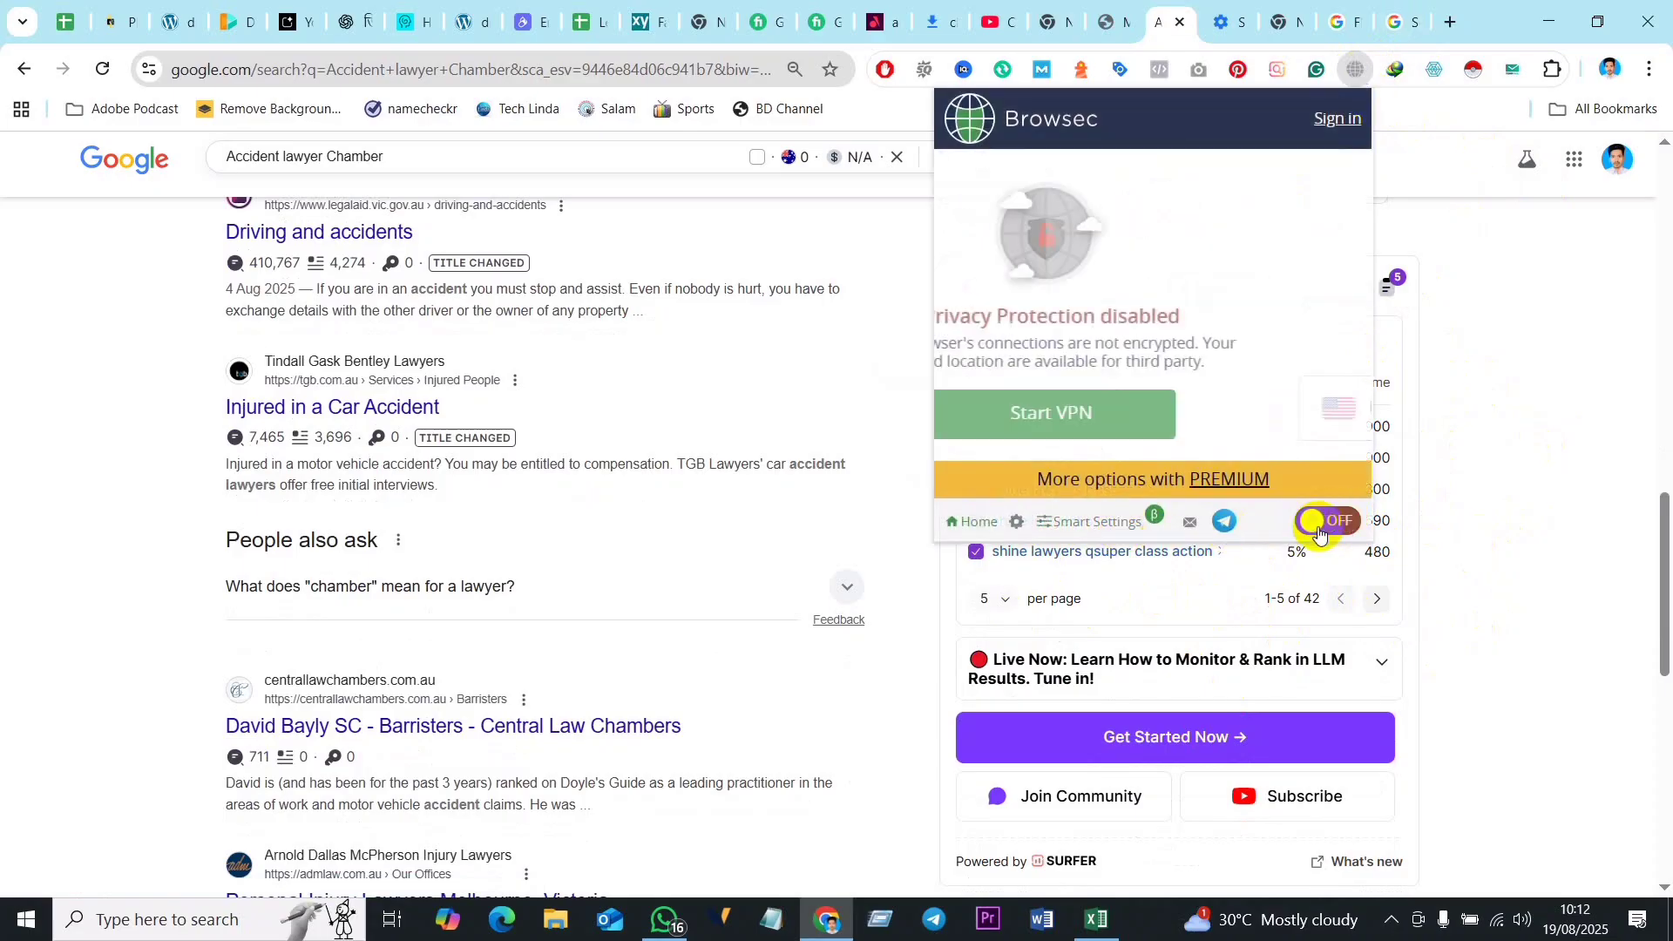
{"action": "left_click", "coordinate": [1504, 239]}
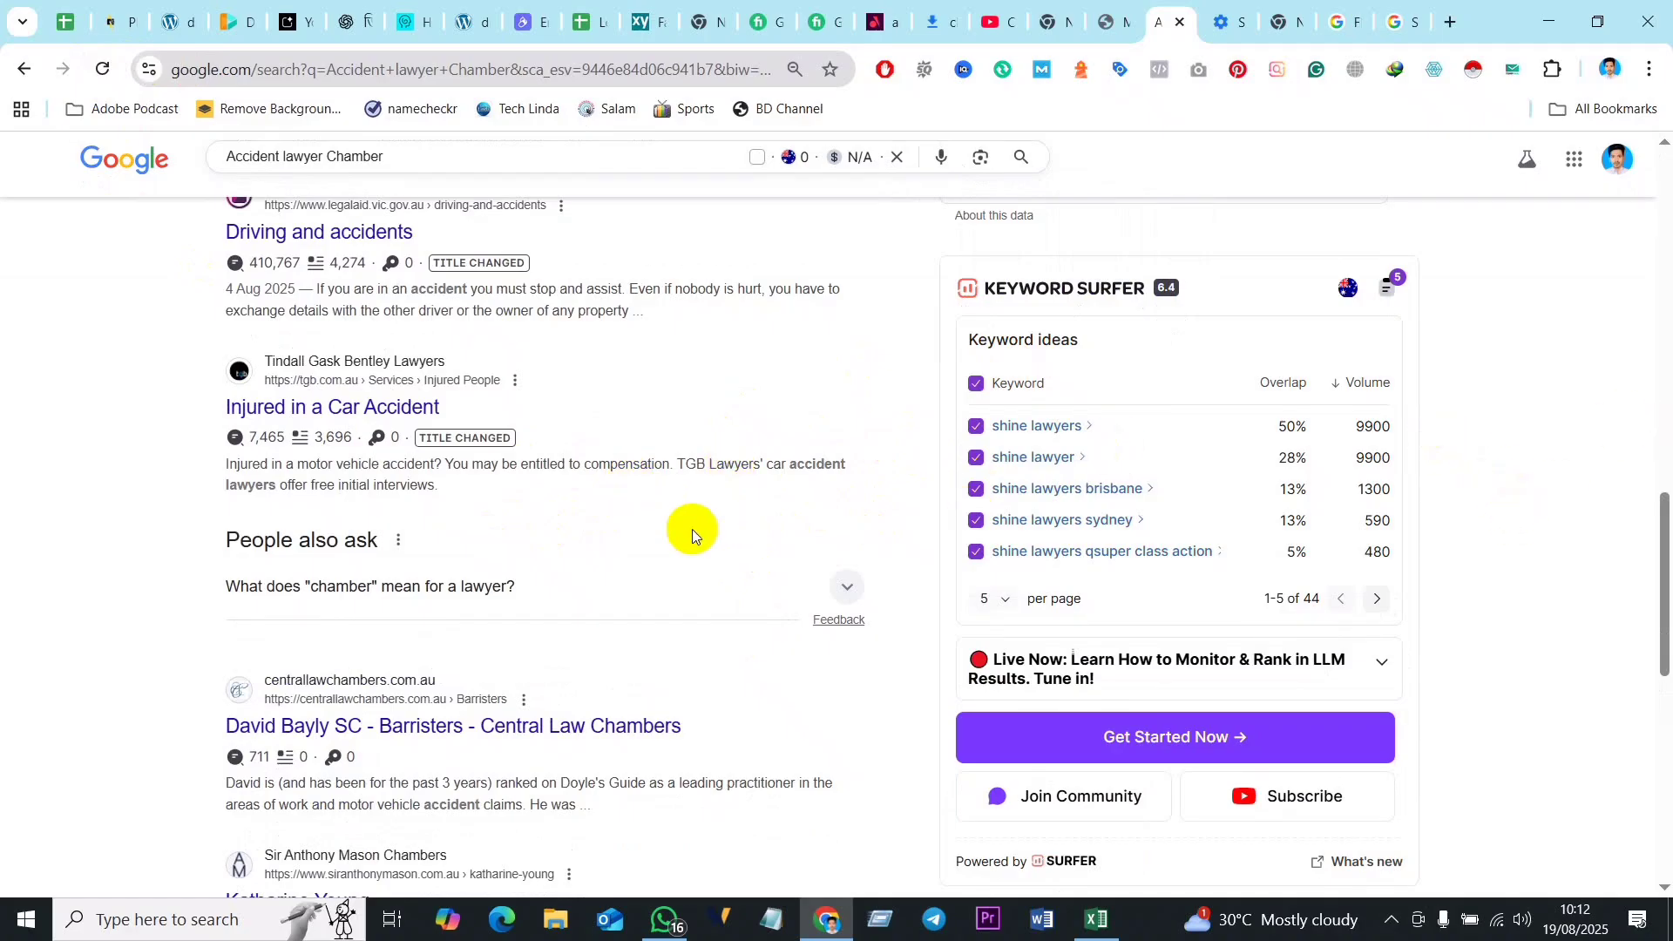
Step: Add all keyword ideas on the second and third pages of the Keyword Surfer list to the collection
{"action": "scroll", "coordinate": [628, 624], "scroll_direction": "up", "scroll_amount": 9}
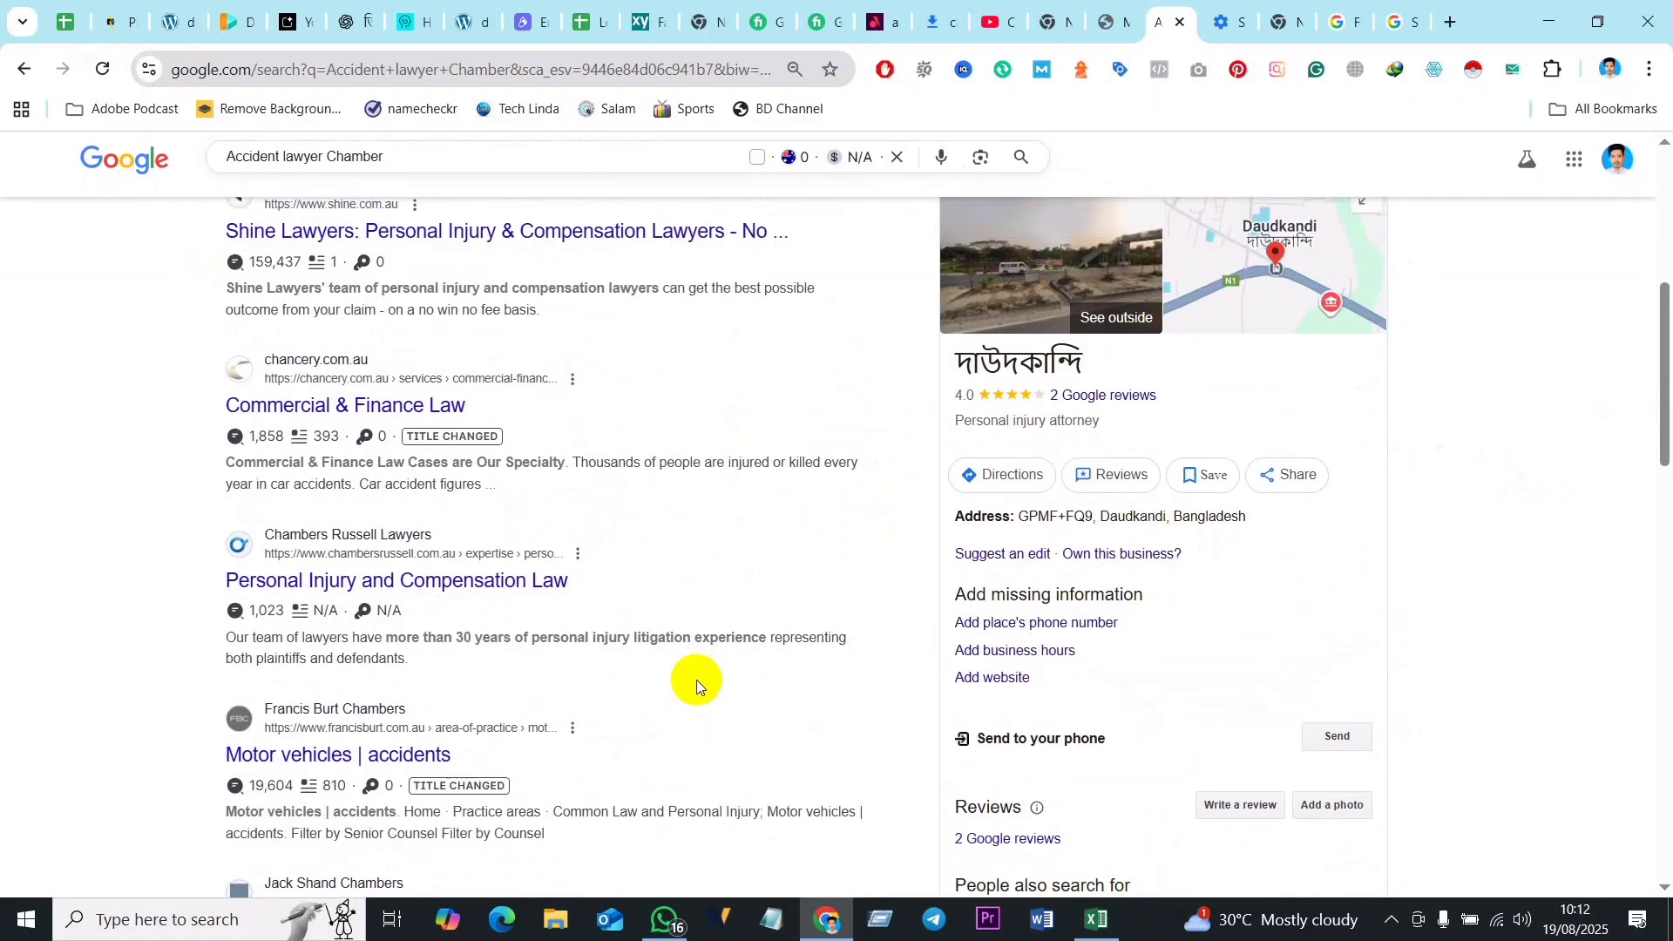
{"action": "scroll", "coordinate": [697, 680], "scroll_direction": "down", "scroll_amount": 12}
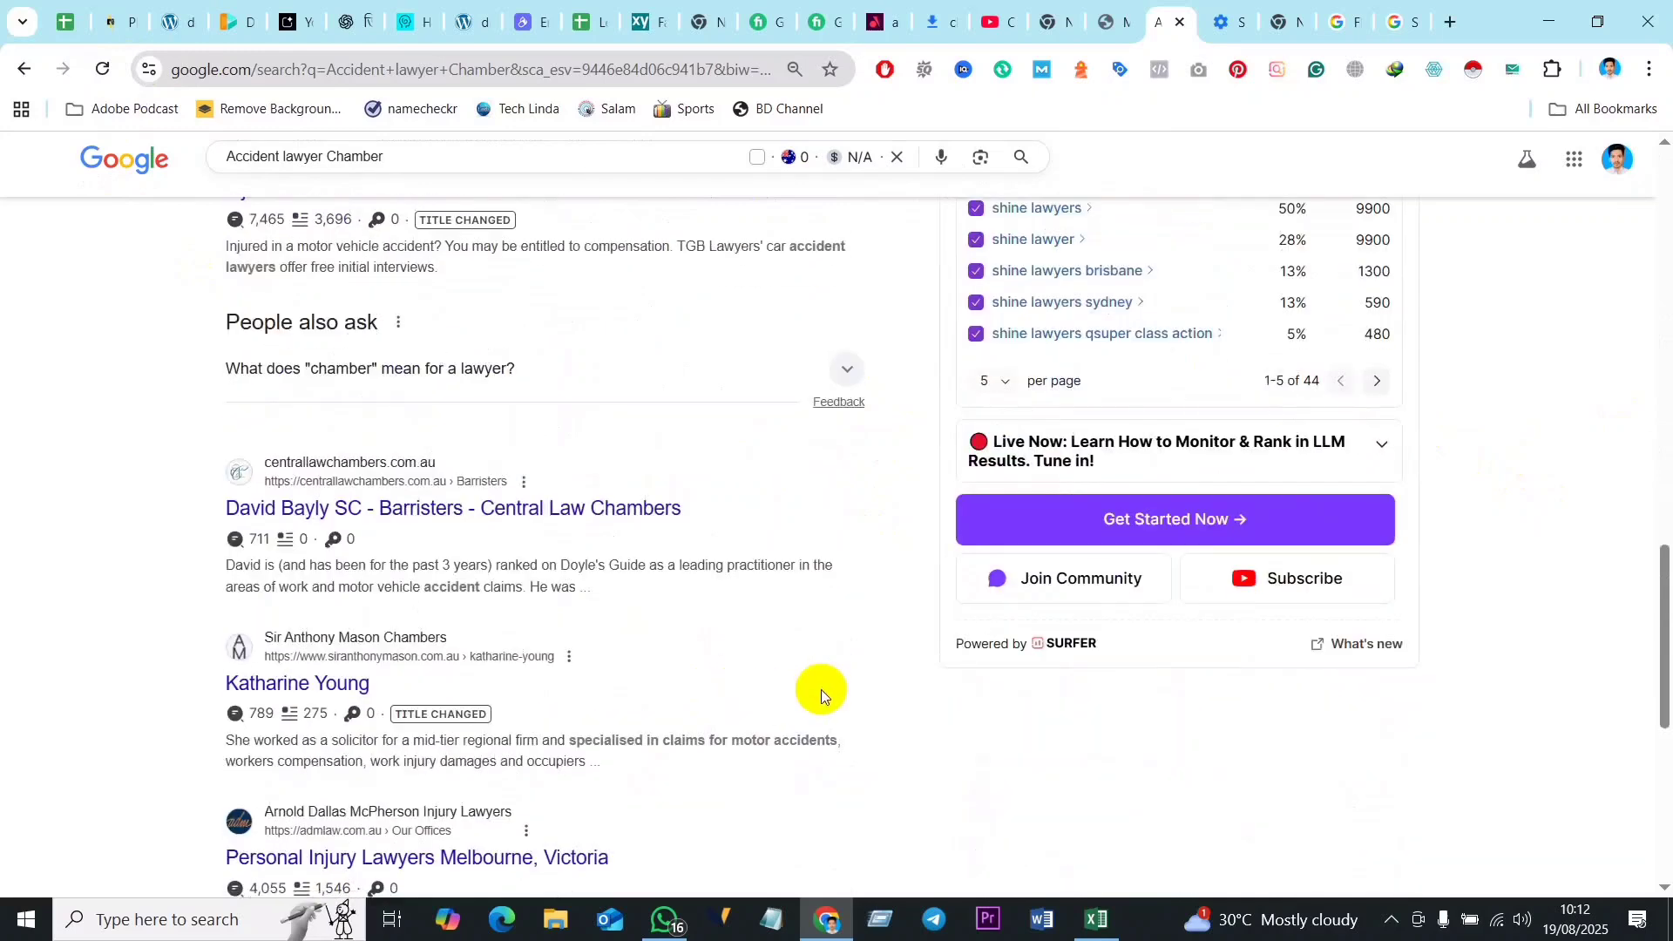
{"action": "scroll", "coordinate": [715, 680], "scroll_direction": "down", "scroll_amount": 7}
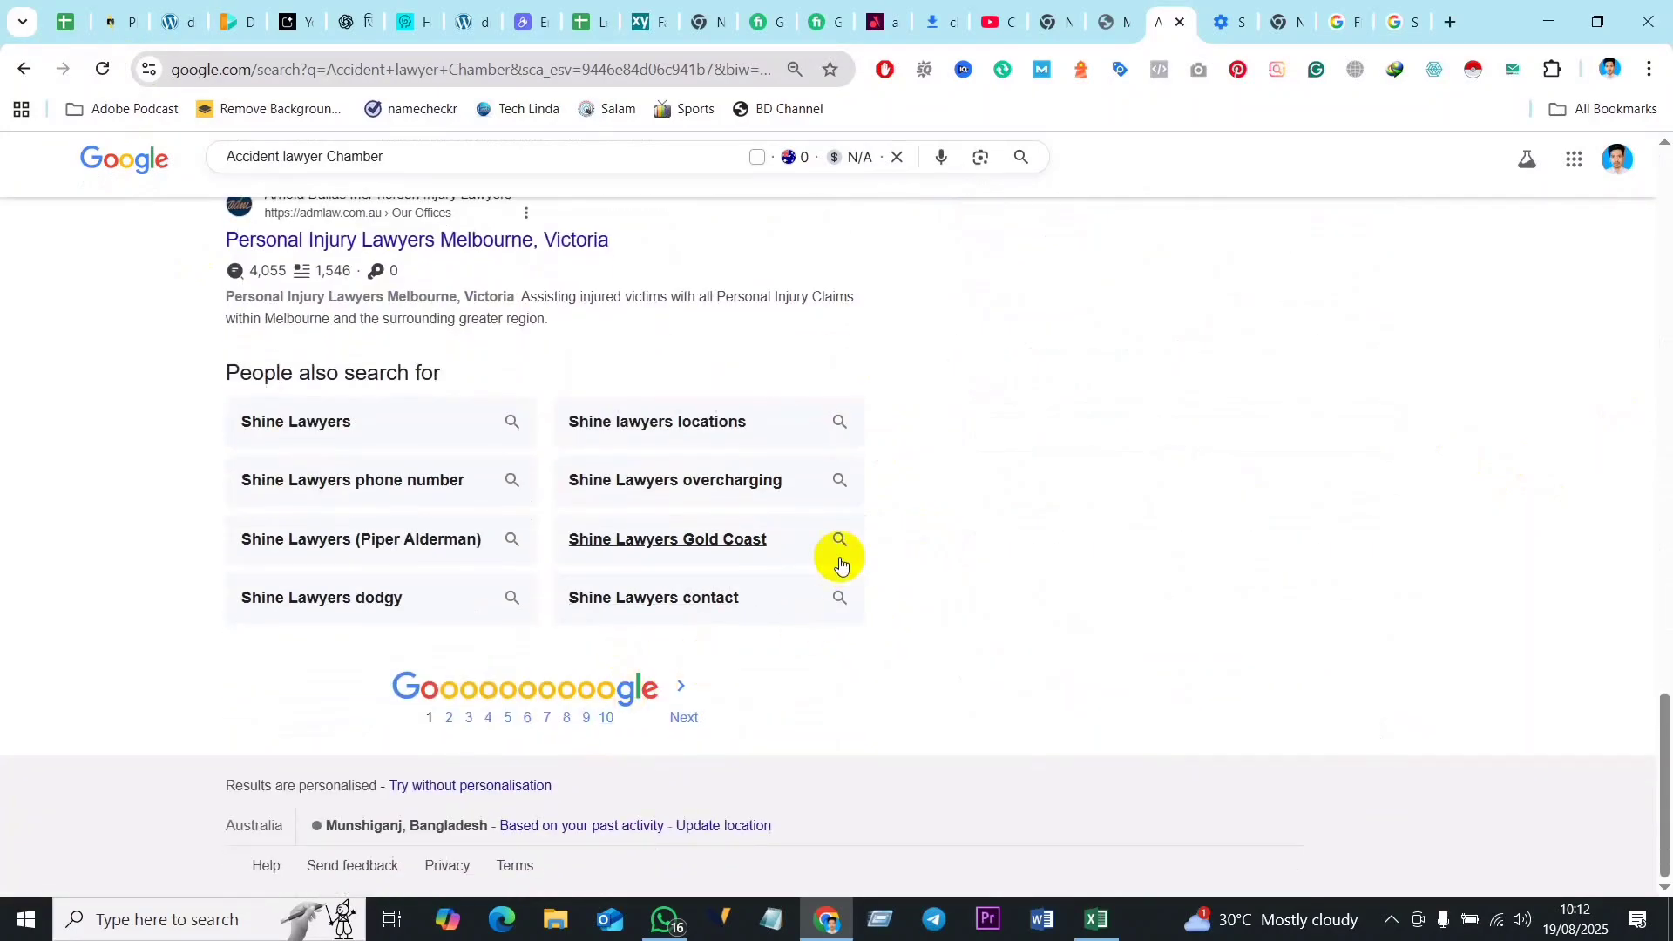
{"action": "scroll", "coordinate": [839, 557], "scroll_direction": "up", "scroll_amount": 10}
{"action": "scroll", "coordinate": [1158, 619], "scroll_direction": "down", "scroll_amount": 4}
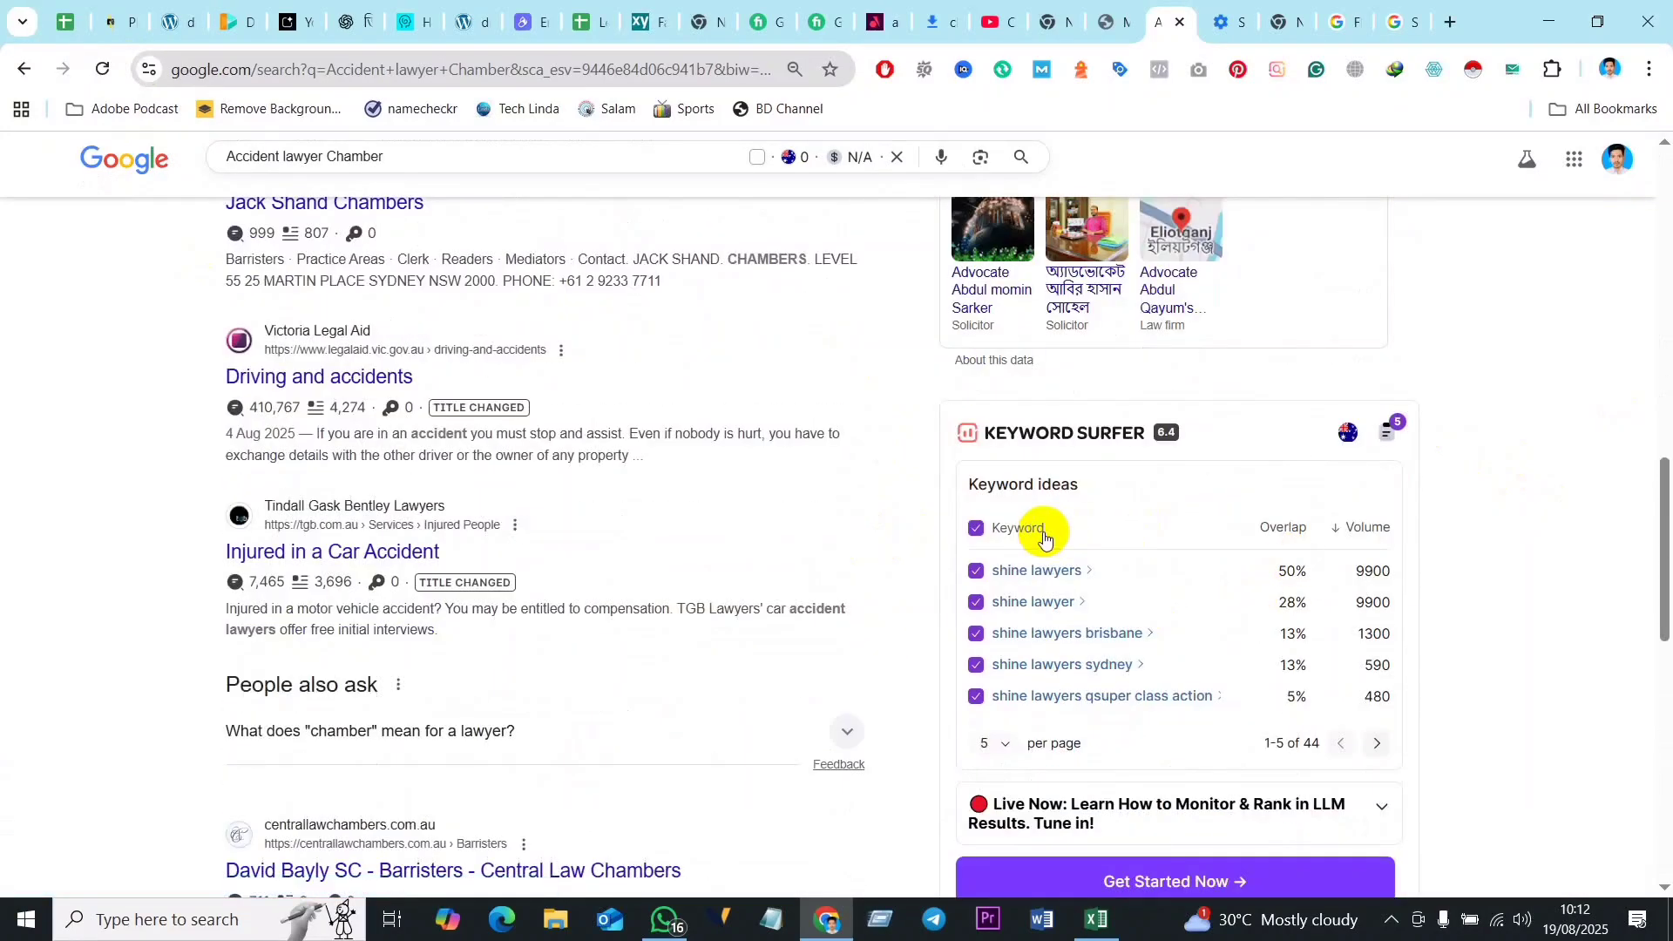
{"action": "scroll", "coordinate": [1289, 697], "scroll_direction": "down", "scroll_amount": 2}
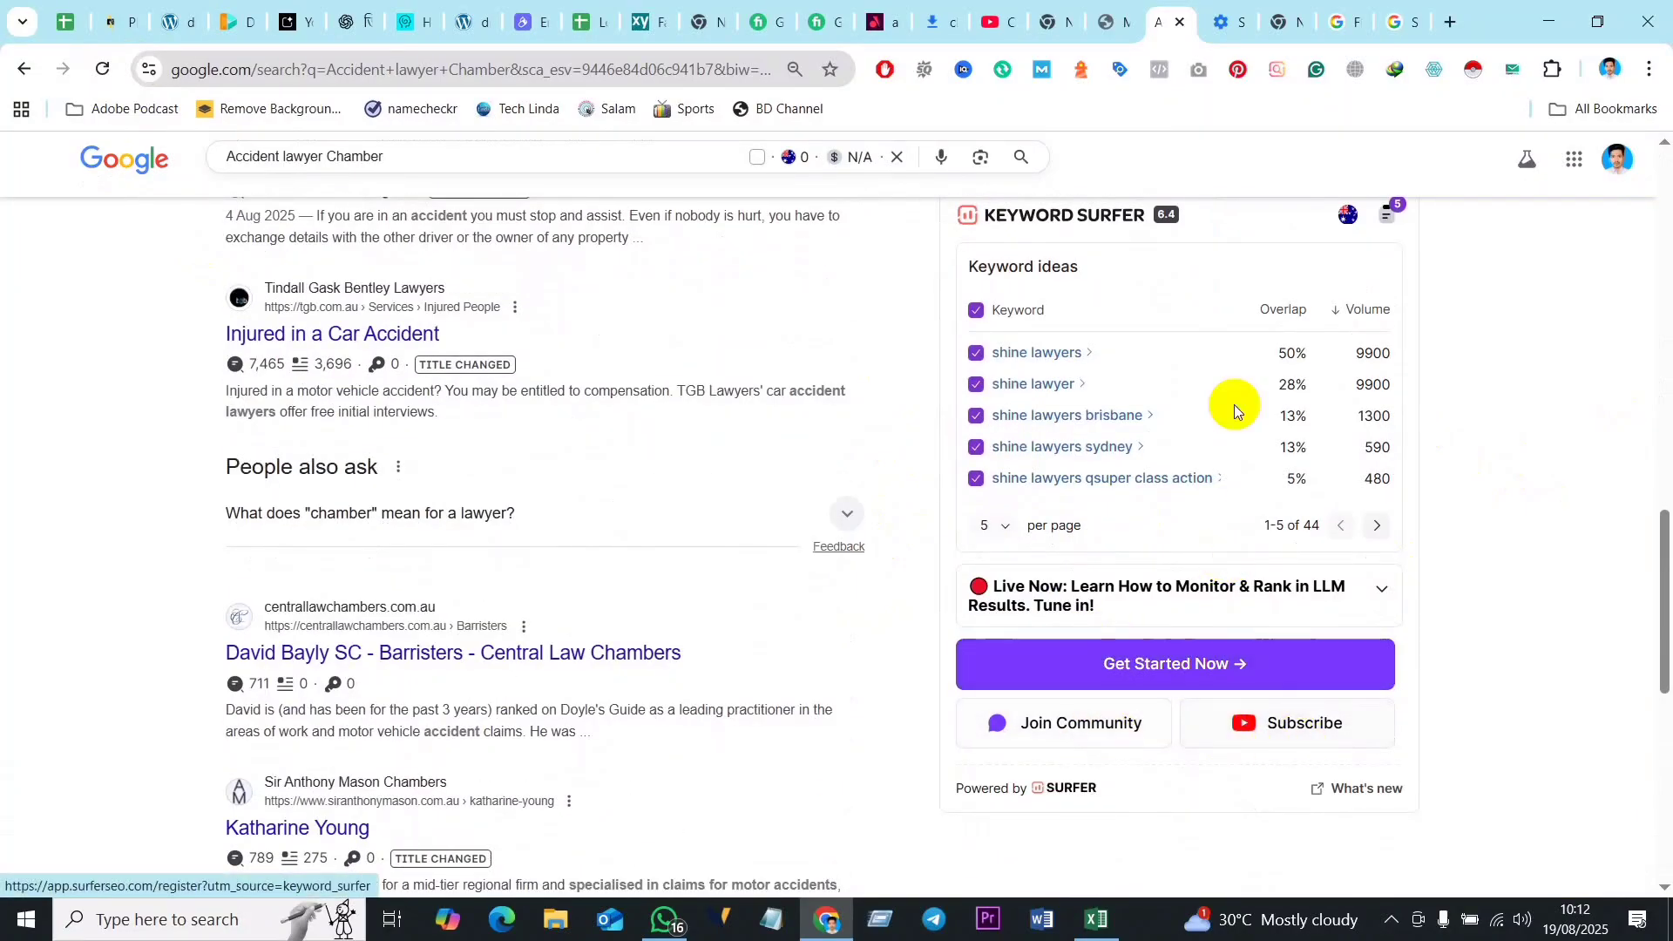
{"action": "scroll", "coordinate": [1318, 453], "scroll_direction": "up", "scroll_amount": 1}
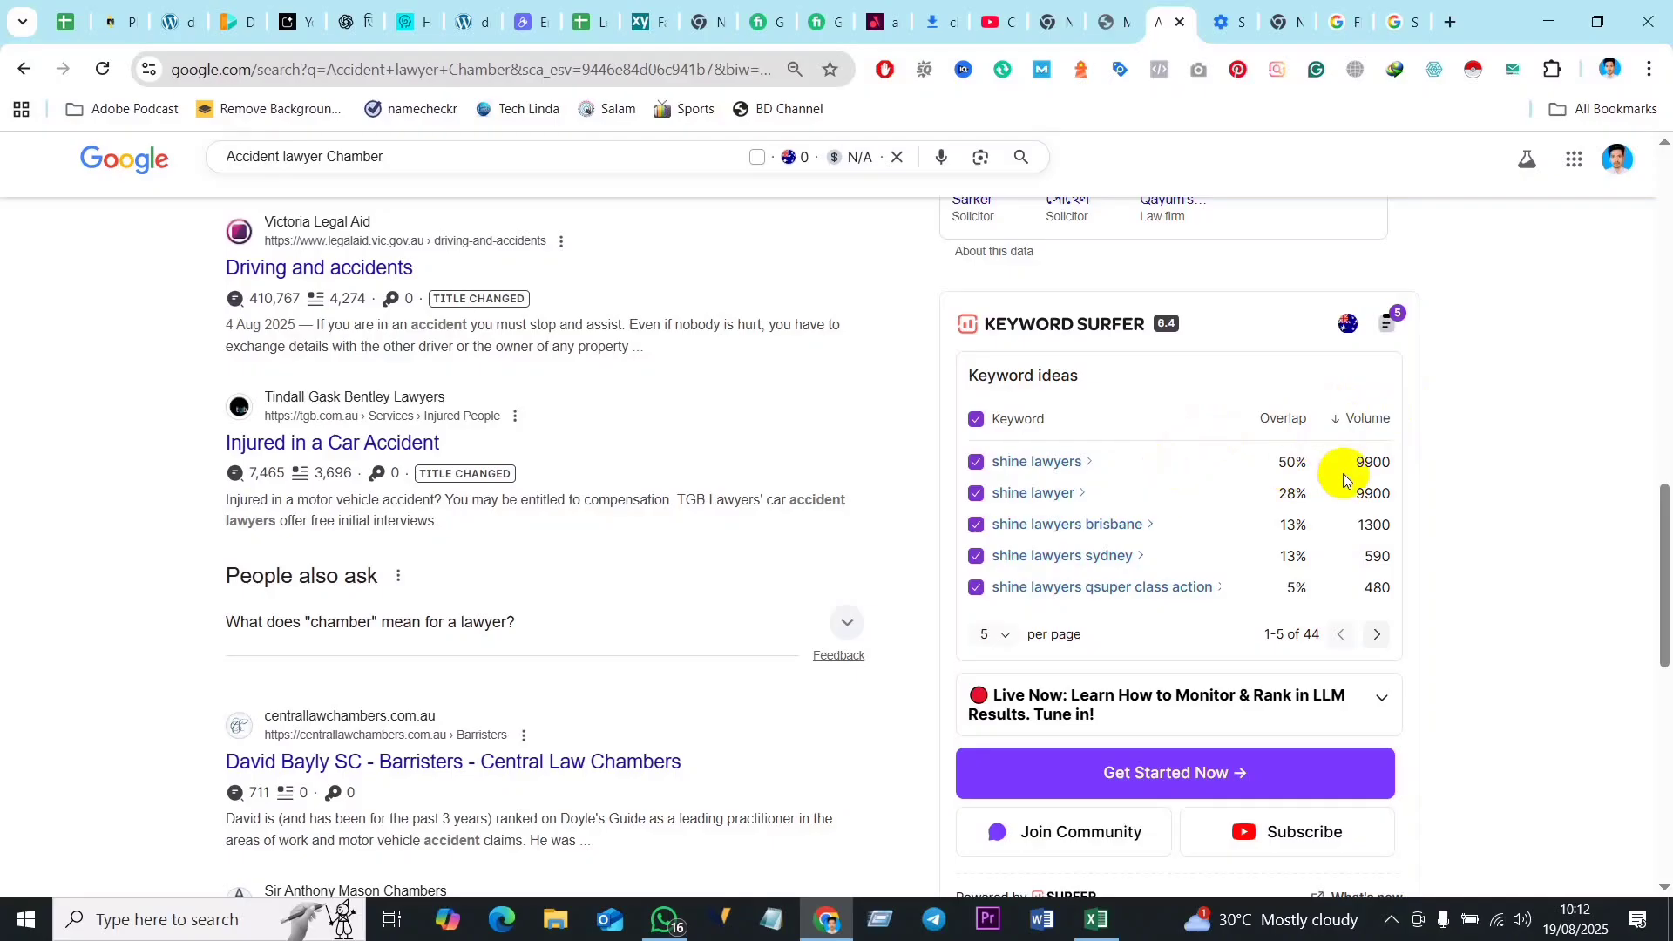
{"action": "left_click", "coordinate": [1377, 644]}
{"action": "left_click", "coordinate": [976, 421]}
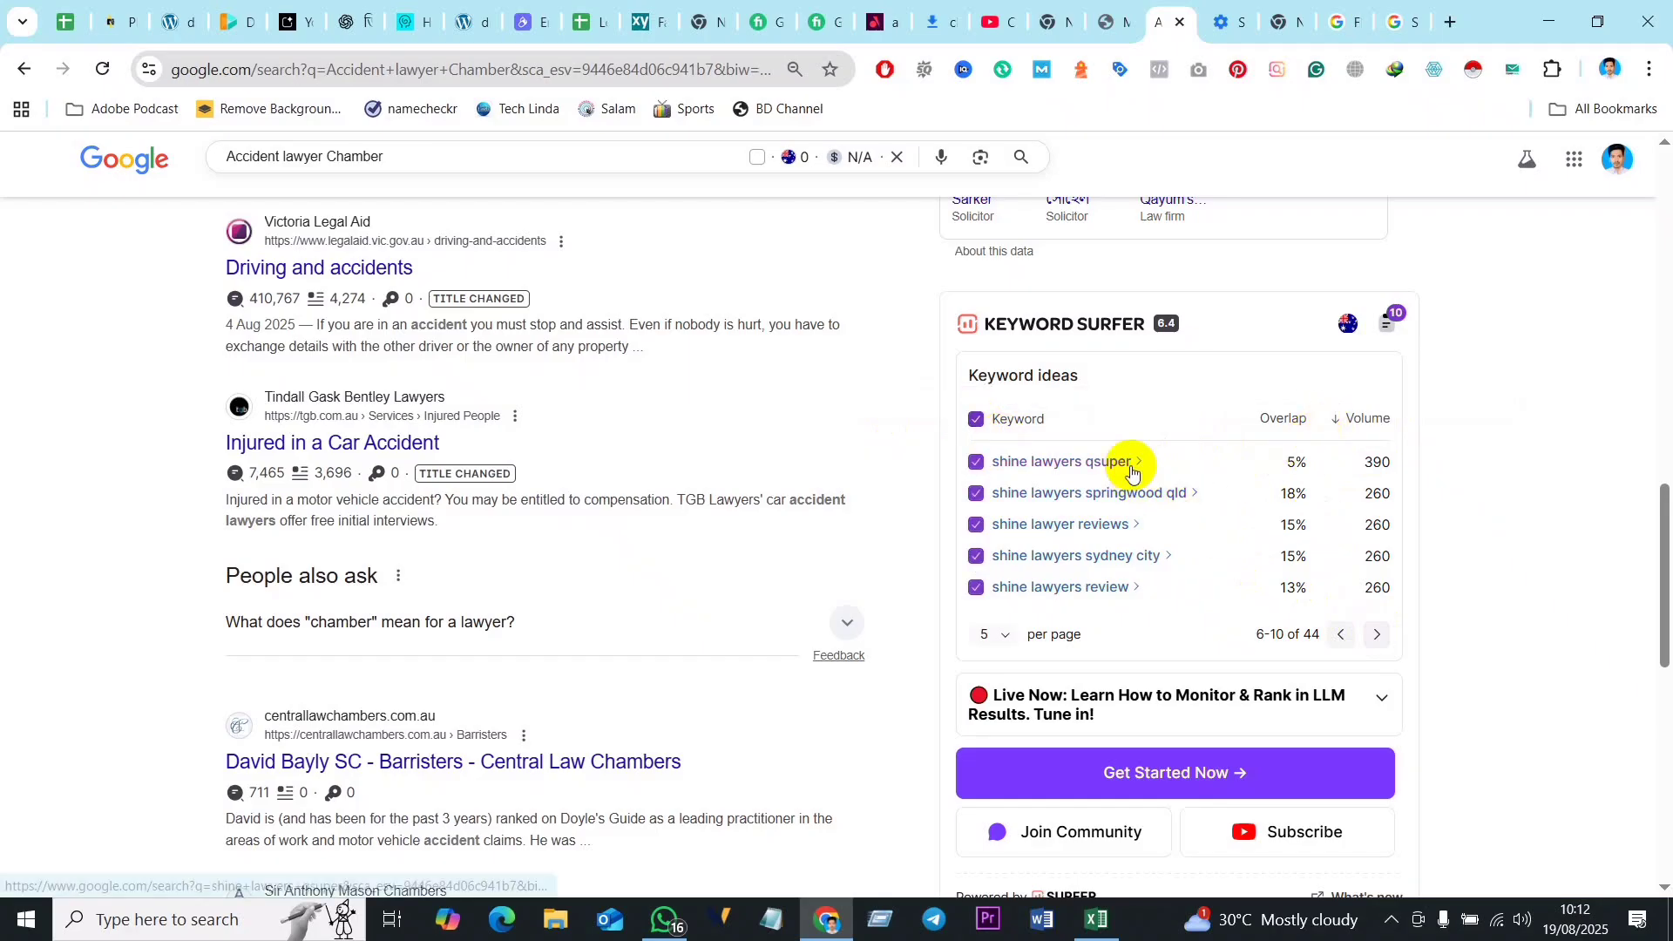
{"action": "left_click", "coordinate": [1377, 643]}
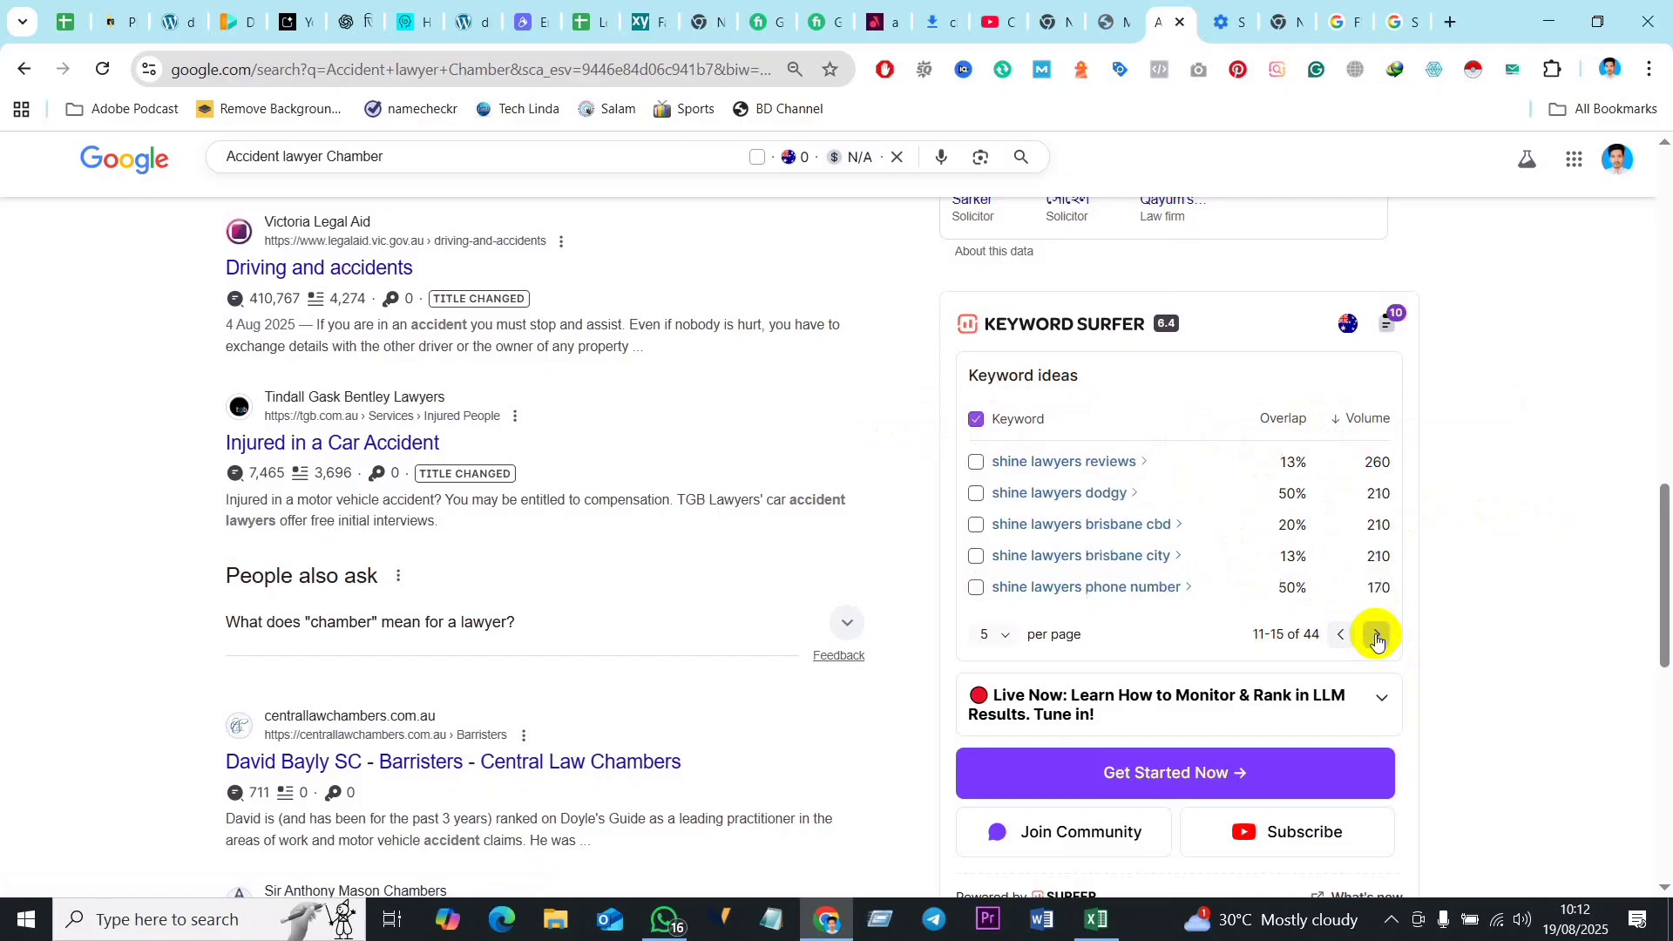
{"action": "left_click", "coordinate": [977, 422]}
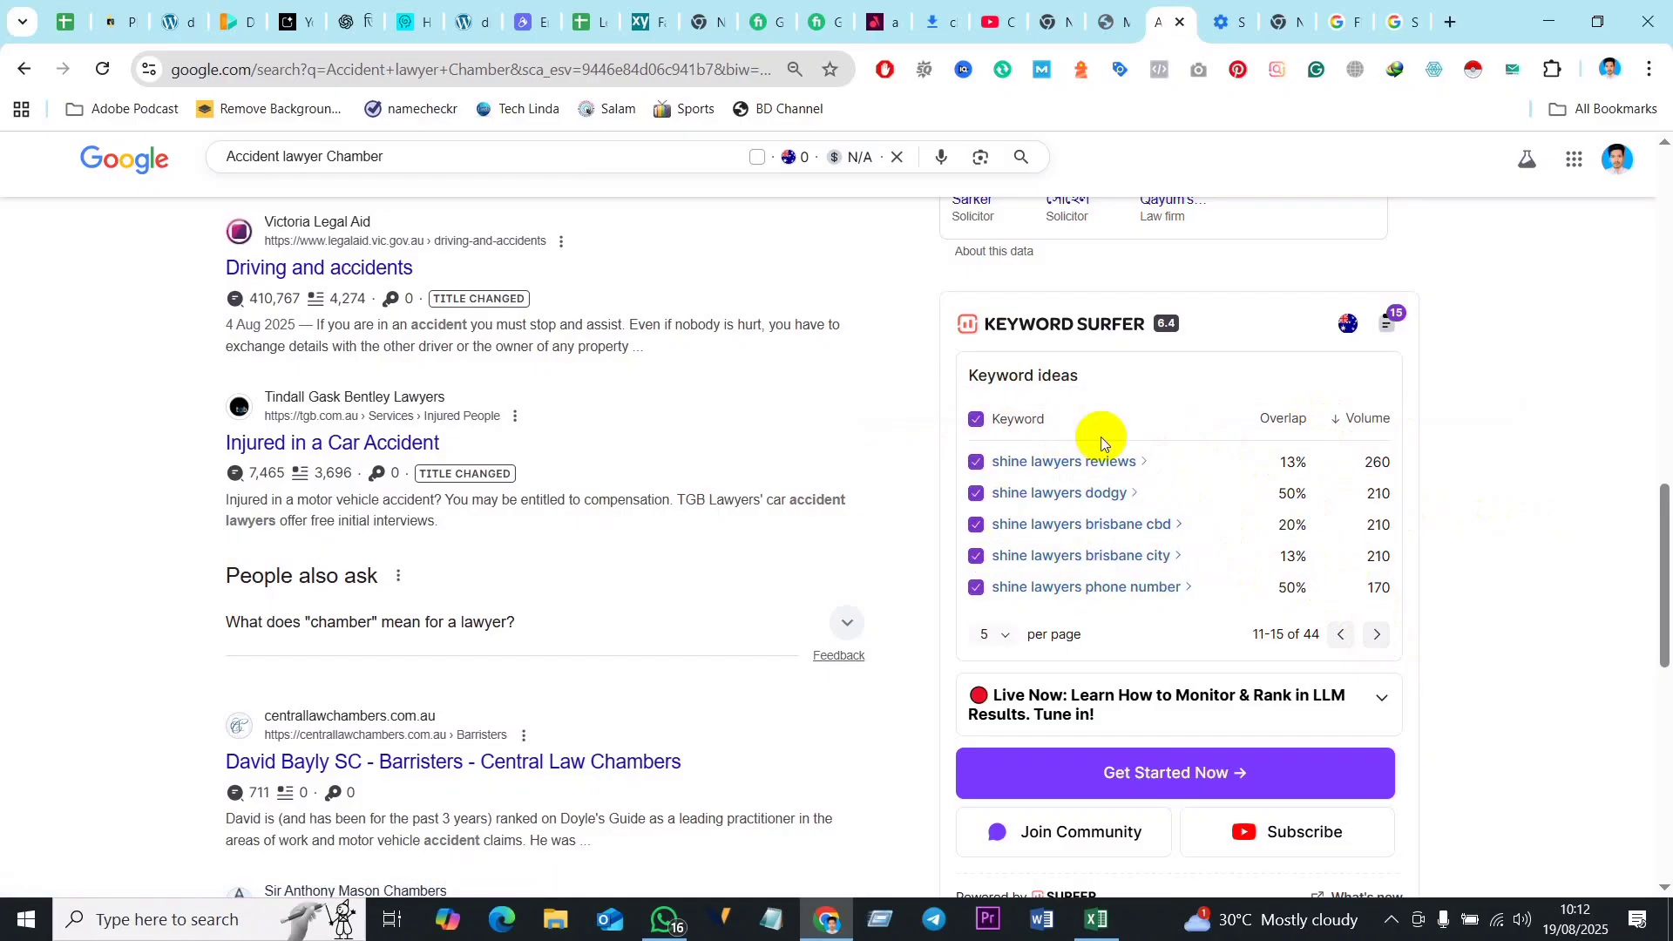
Step: Download the Keyword Surfer collection as a CSV file and open it in Excel
{"action": "scroll", "coordinate": [1167, 457], "scroll_direction": "up", "scroll_amount": 1}
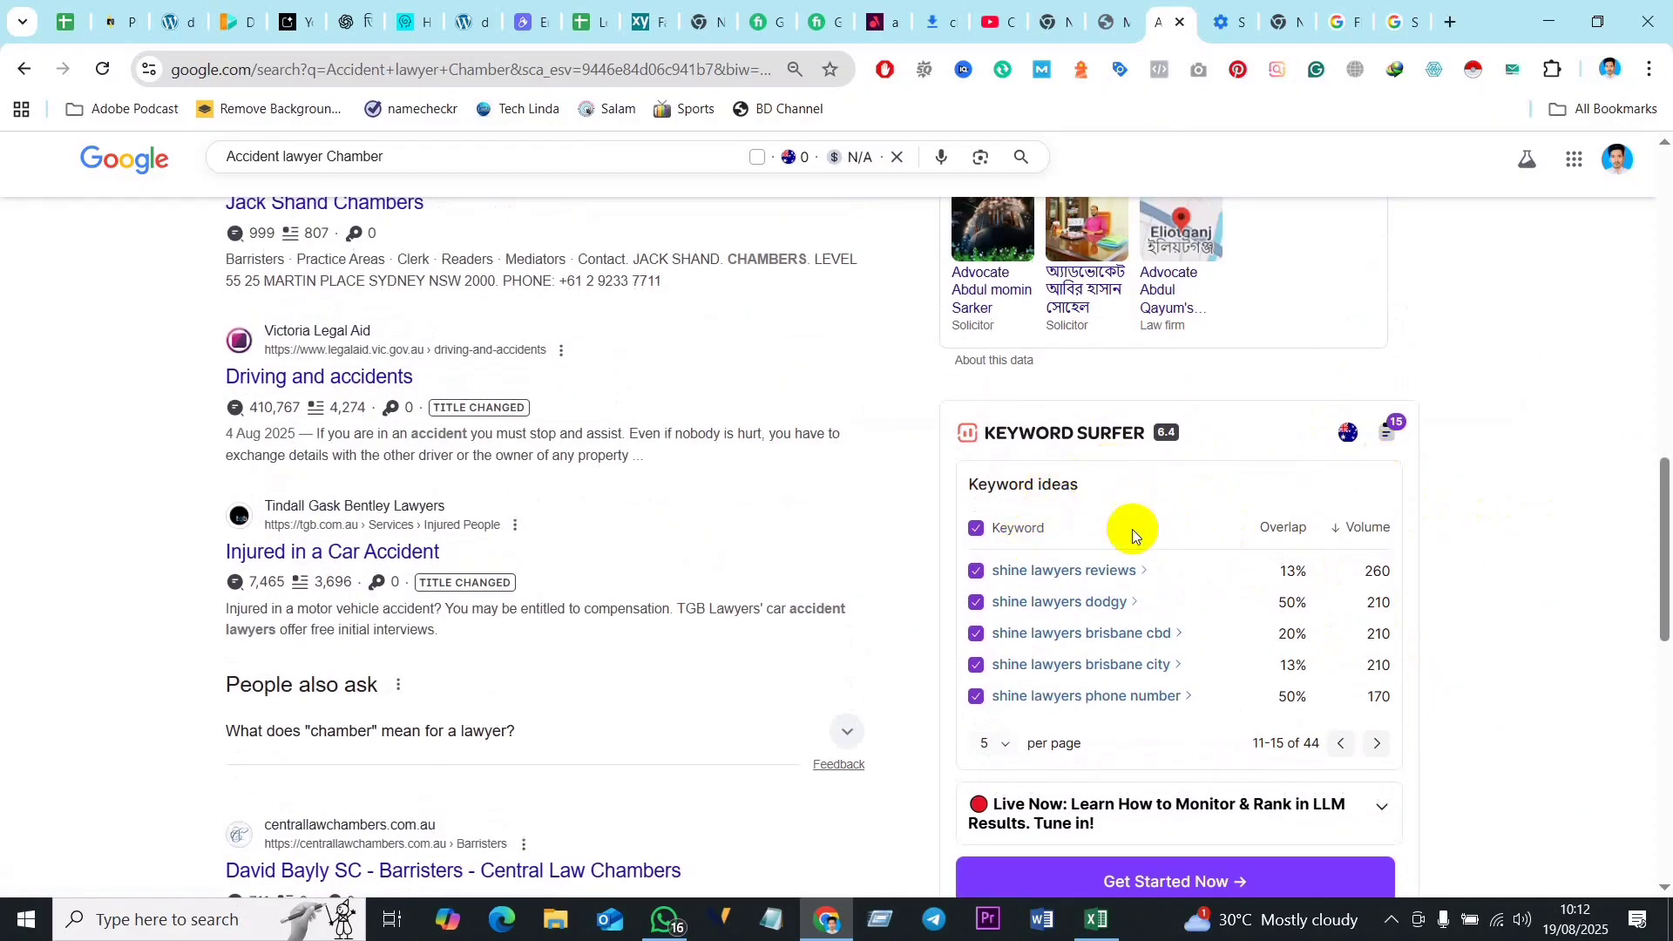
{"action": "left_click", "coordinate": [1391, 438]}
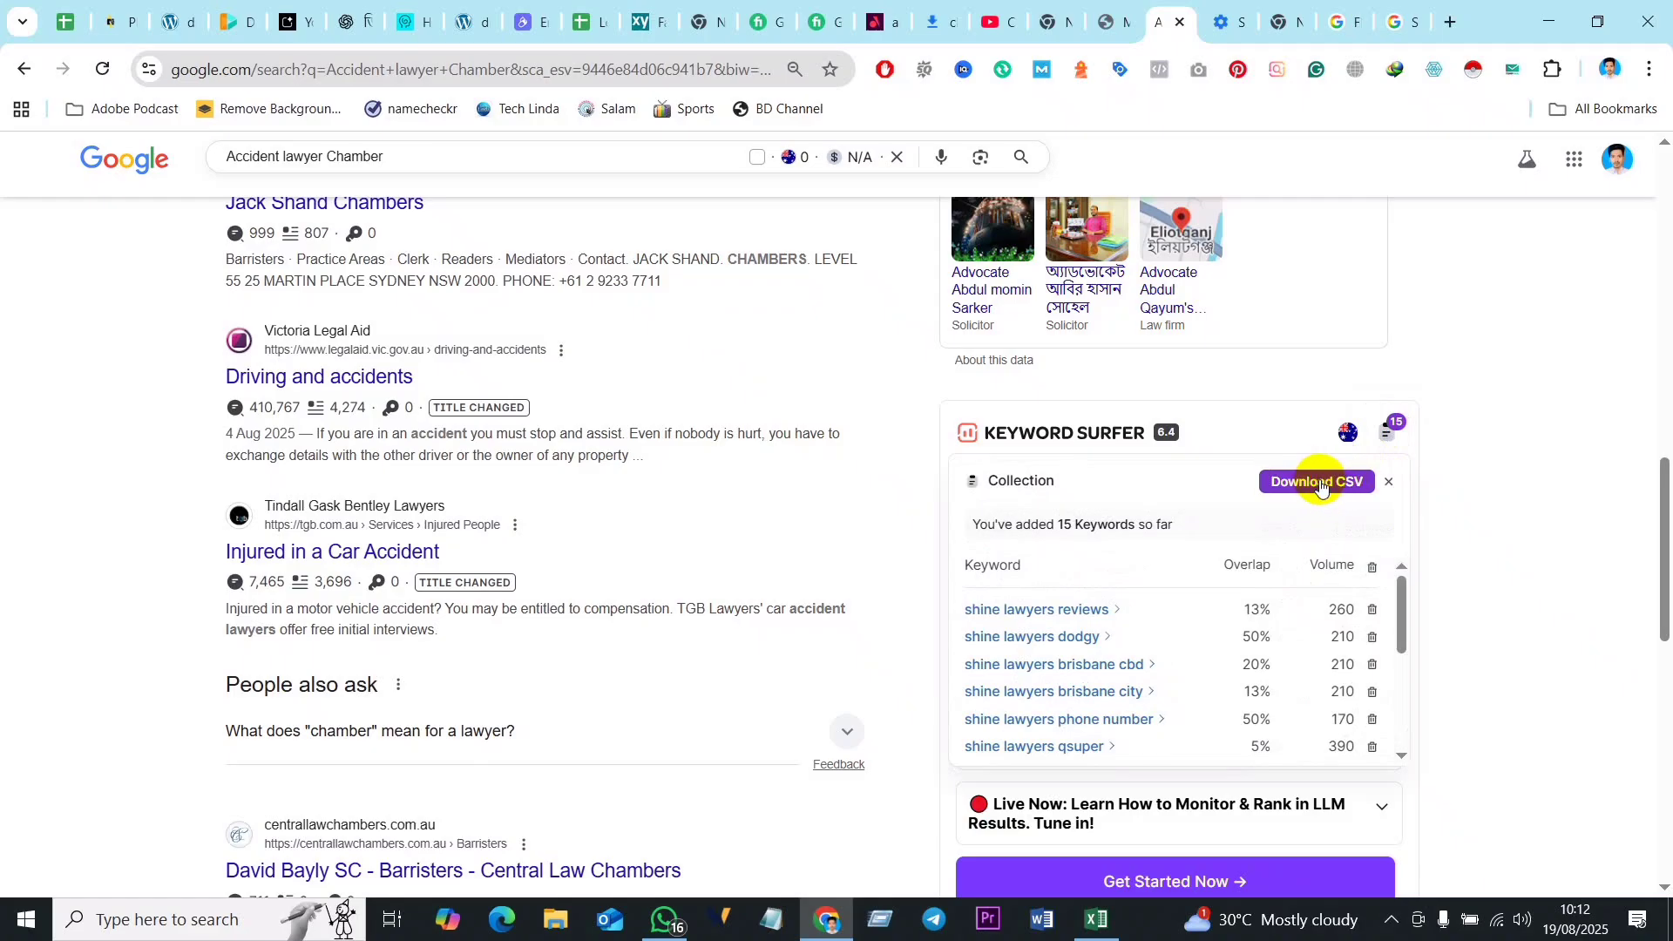
{"action": "left_click", "coordinate": [1321, 484]}
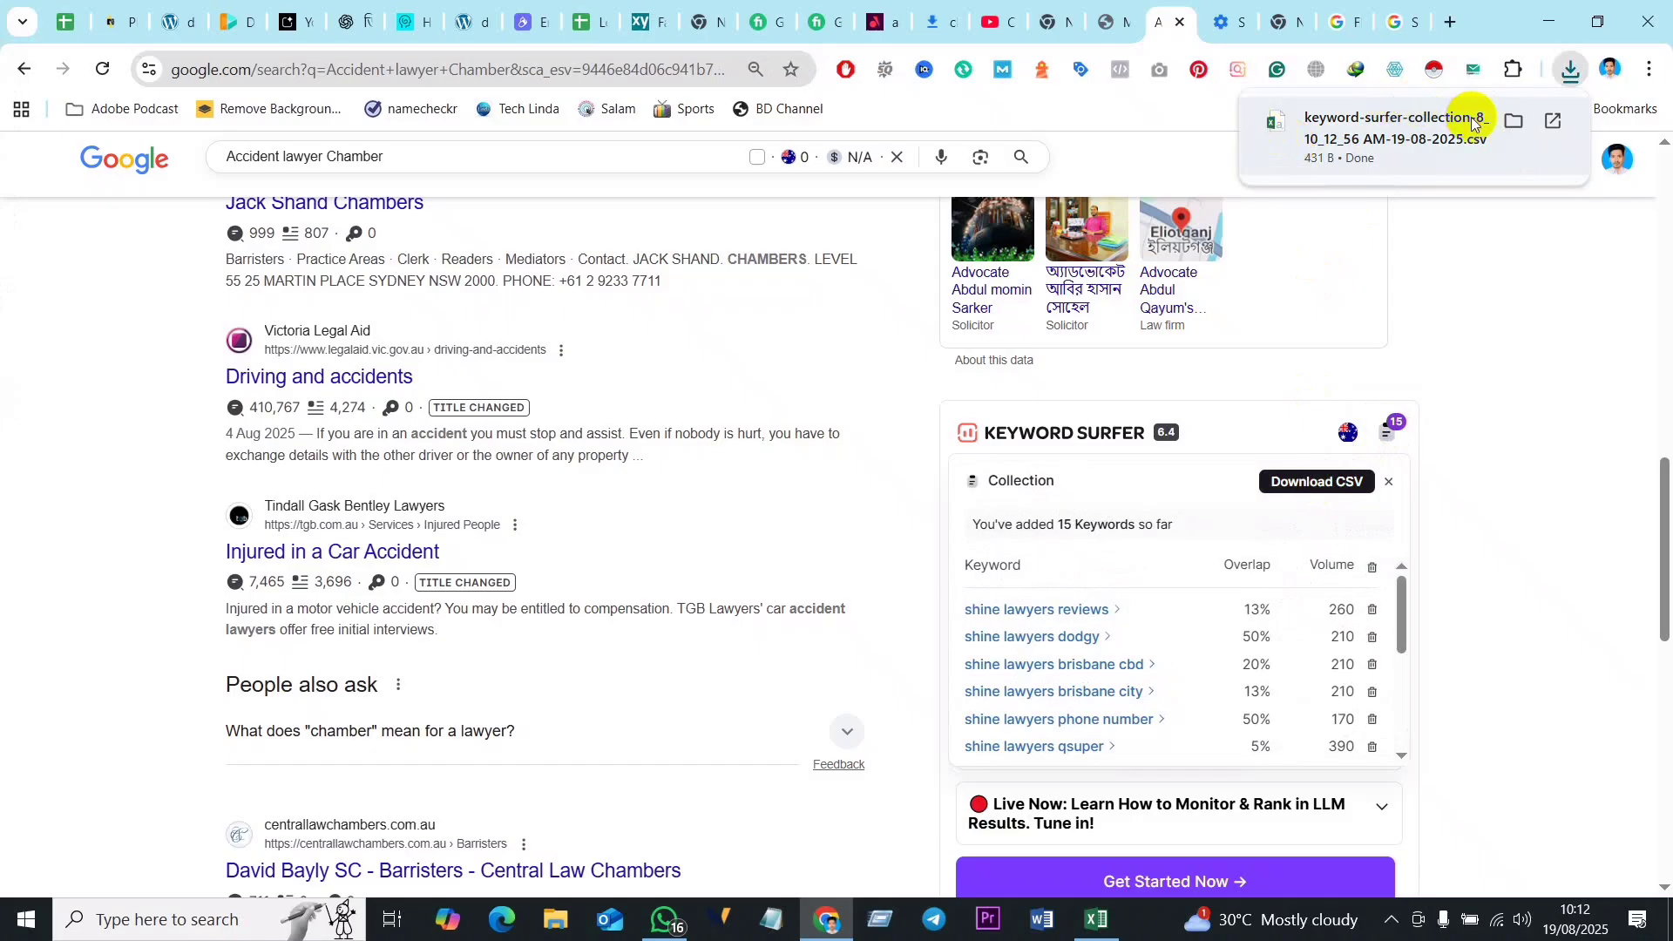
{"action": "left_click", "coordinate": [1408, 130]}
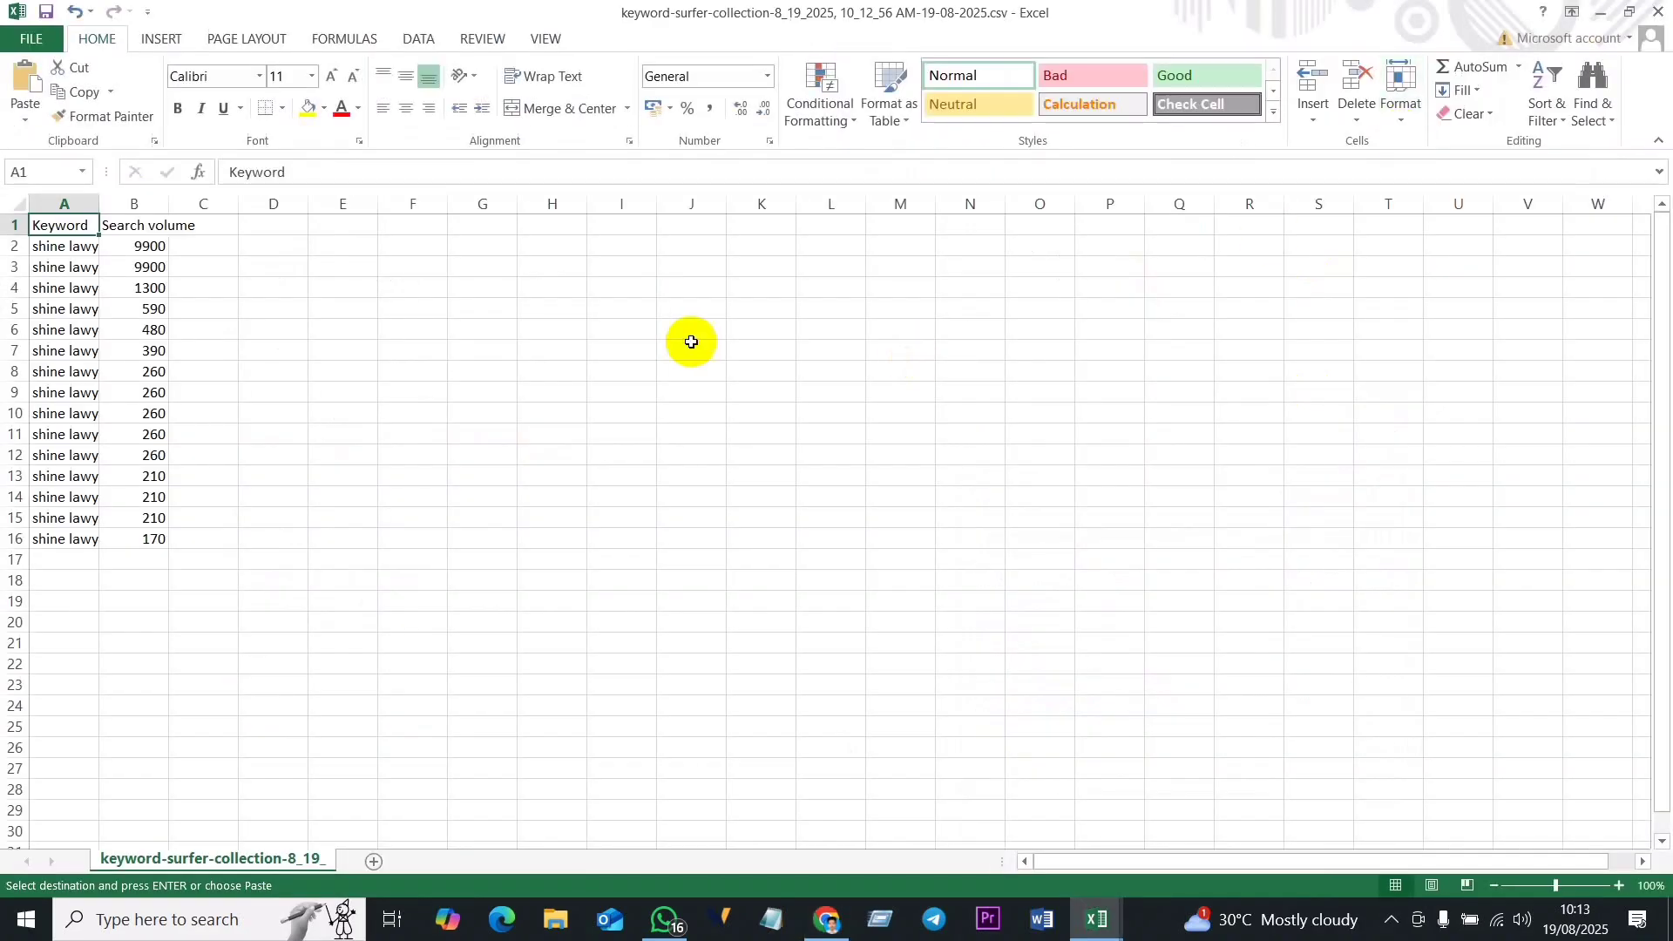
Step: Fit the CSV's column A to its contents and copy A1:A16 into the Keyword Research sheet starting at cell A7
{"action": "double_click", "coordinate": [102, 203]}
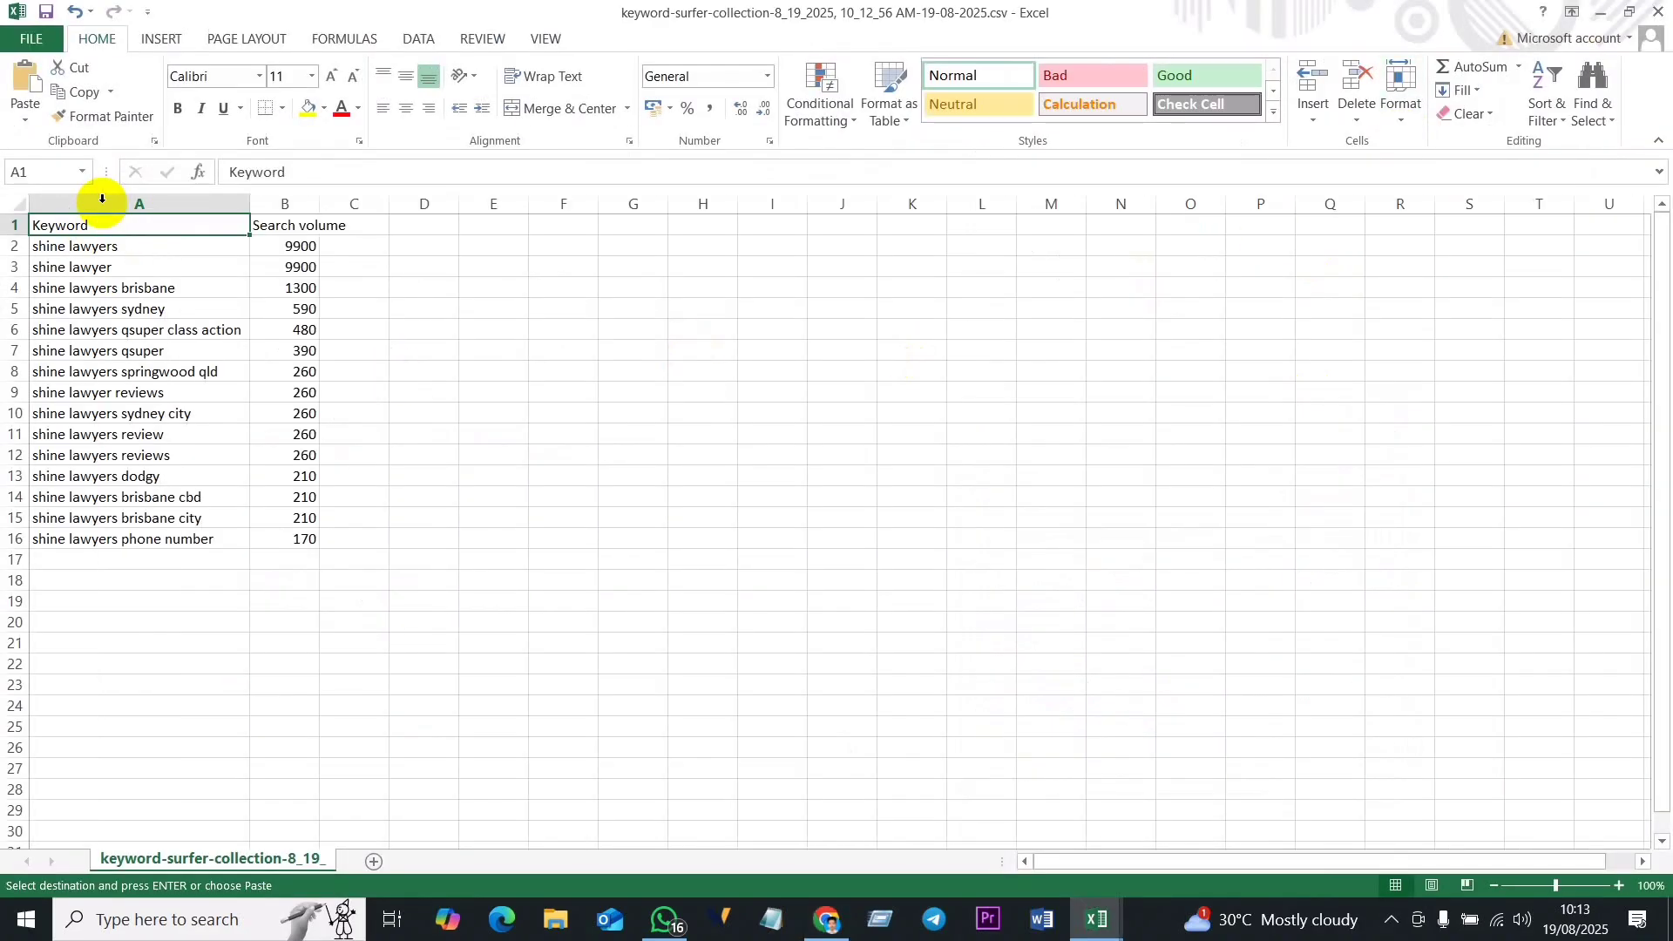
{"action": "left_click_drag", "start_coordinate": [101, 226], "coordinate": [82, 544]}
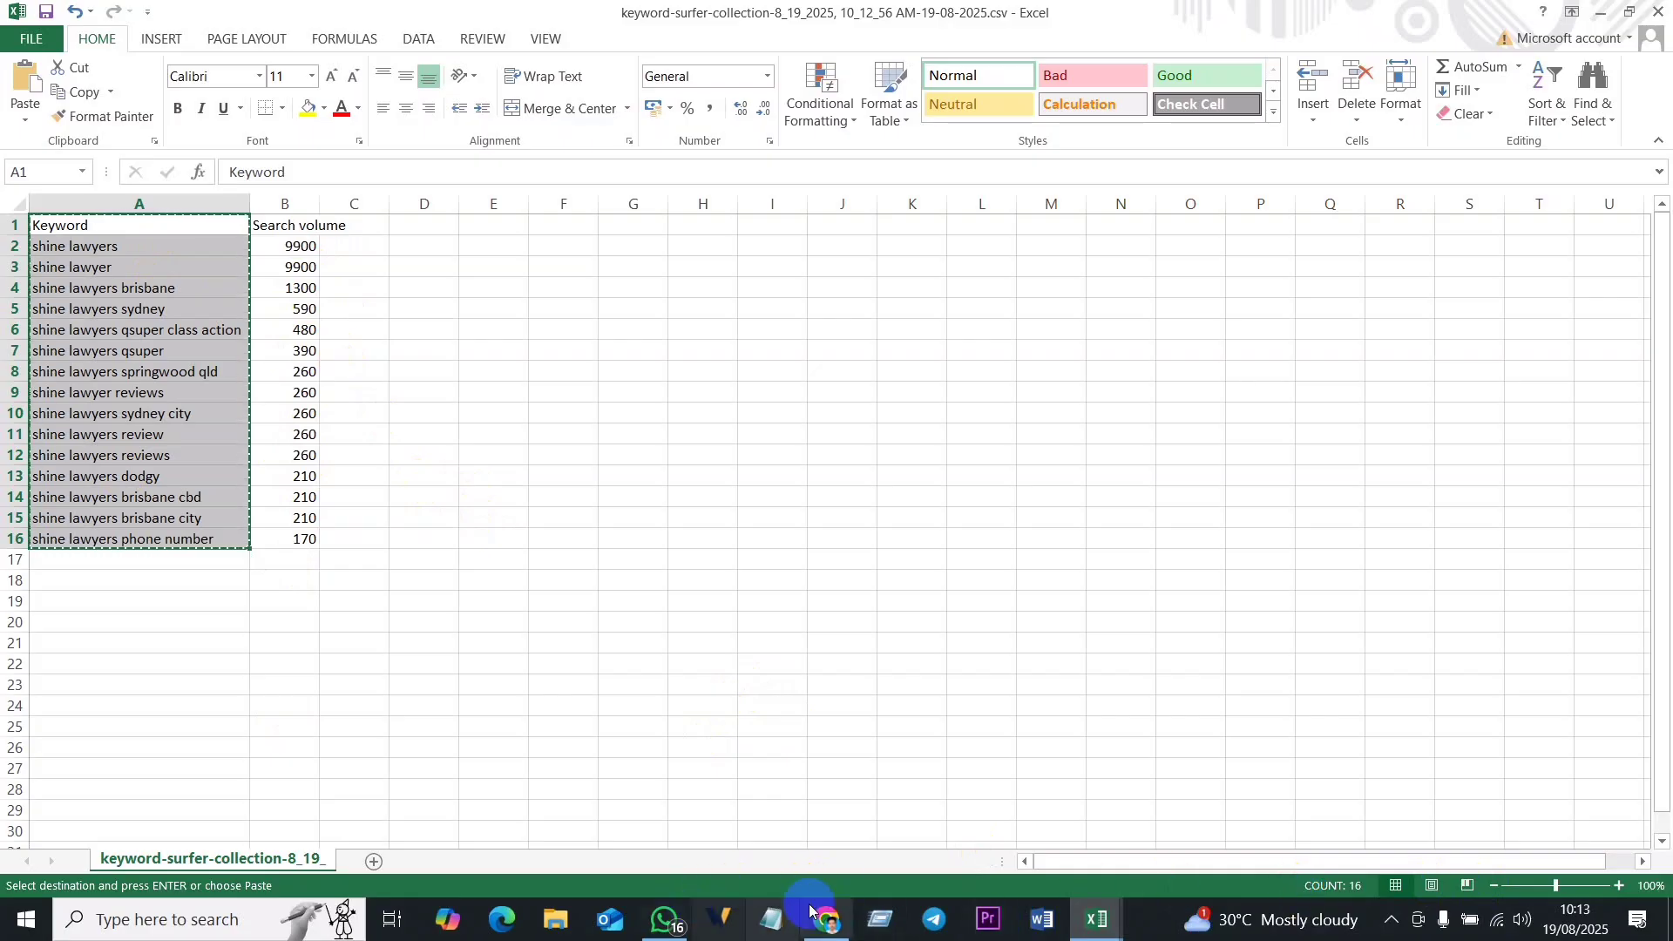
{"action": "left_click", "coordinate": [1089, 922]}
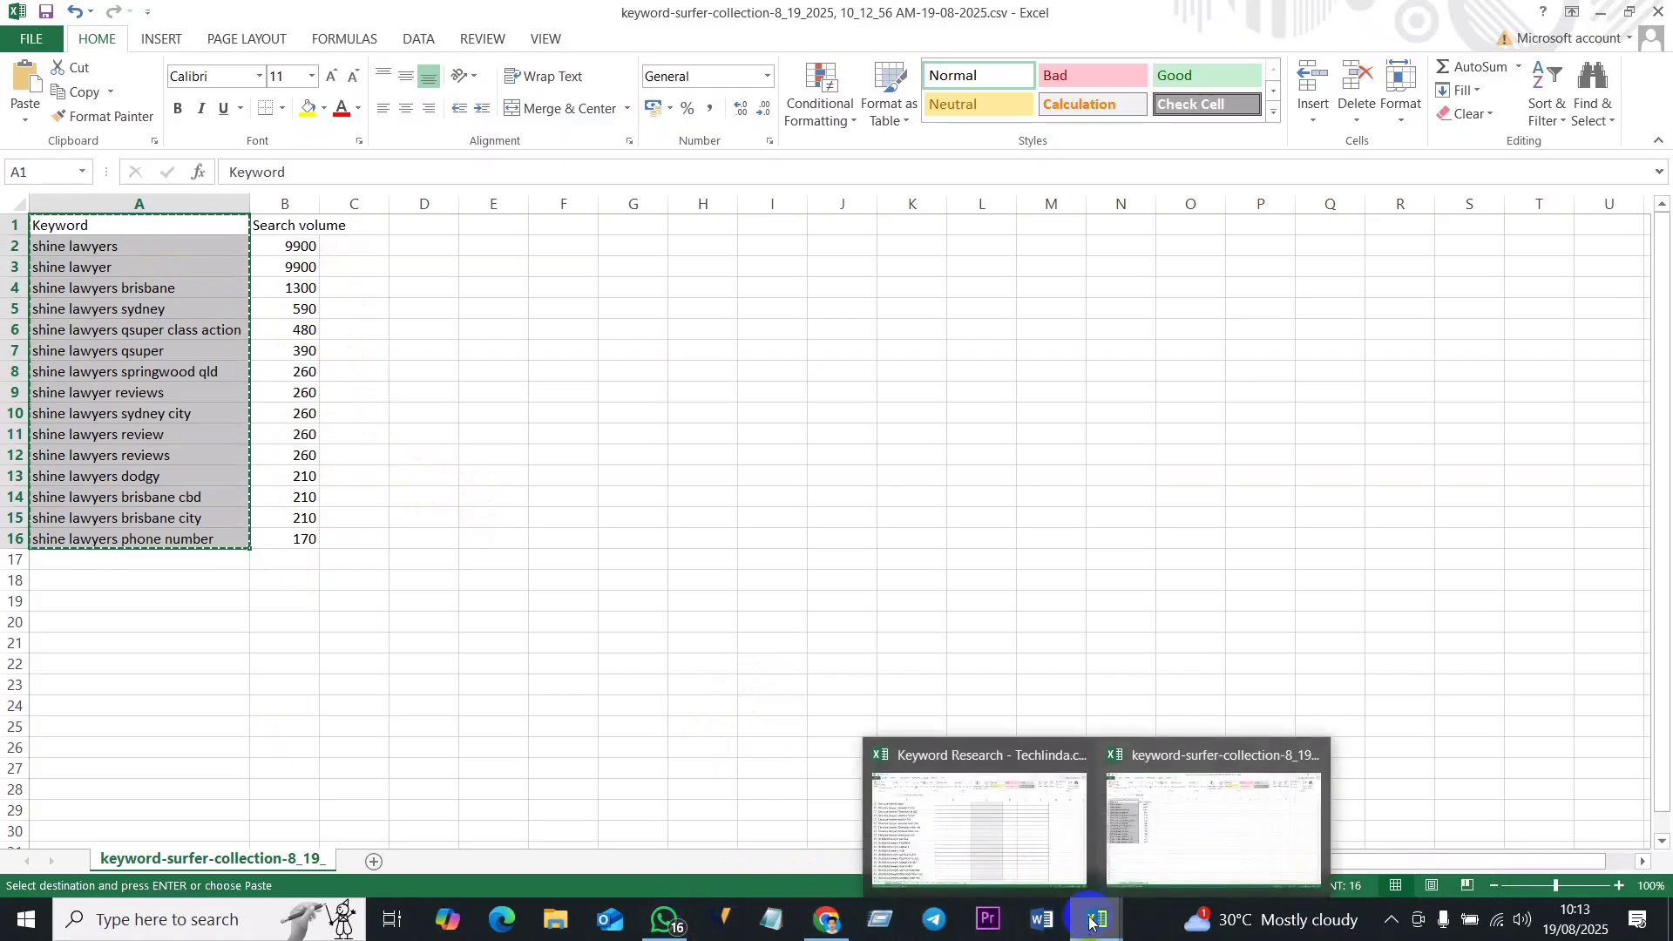
{"action": "left_click", "coordinate": [964, 850]}
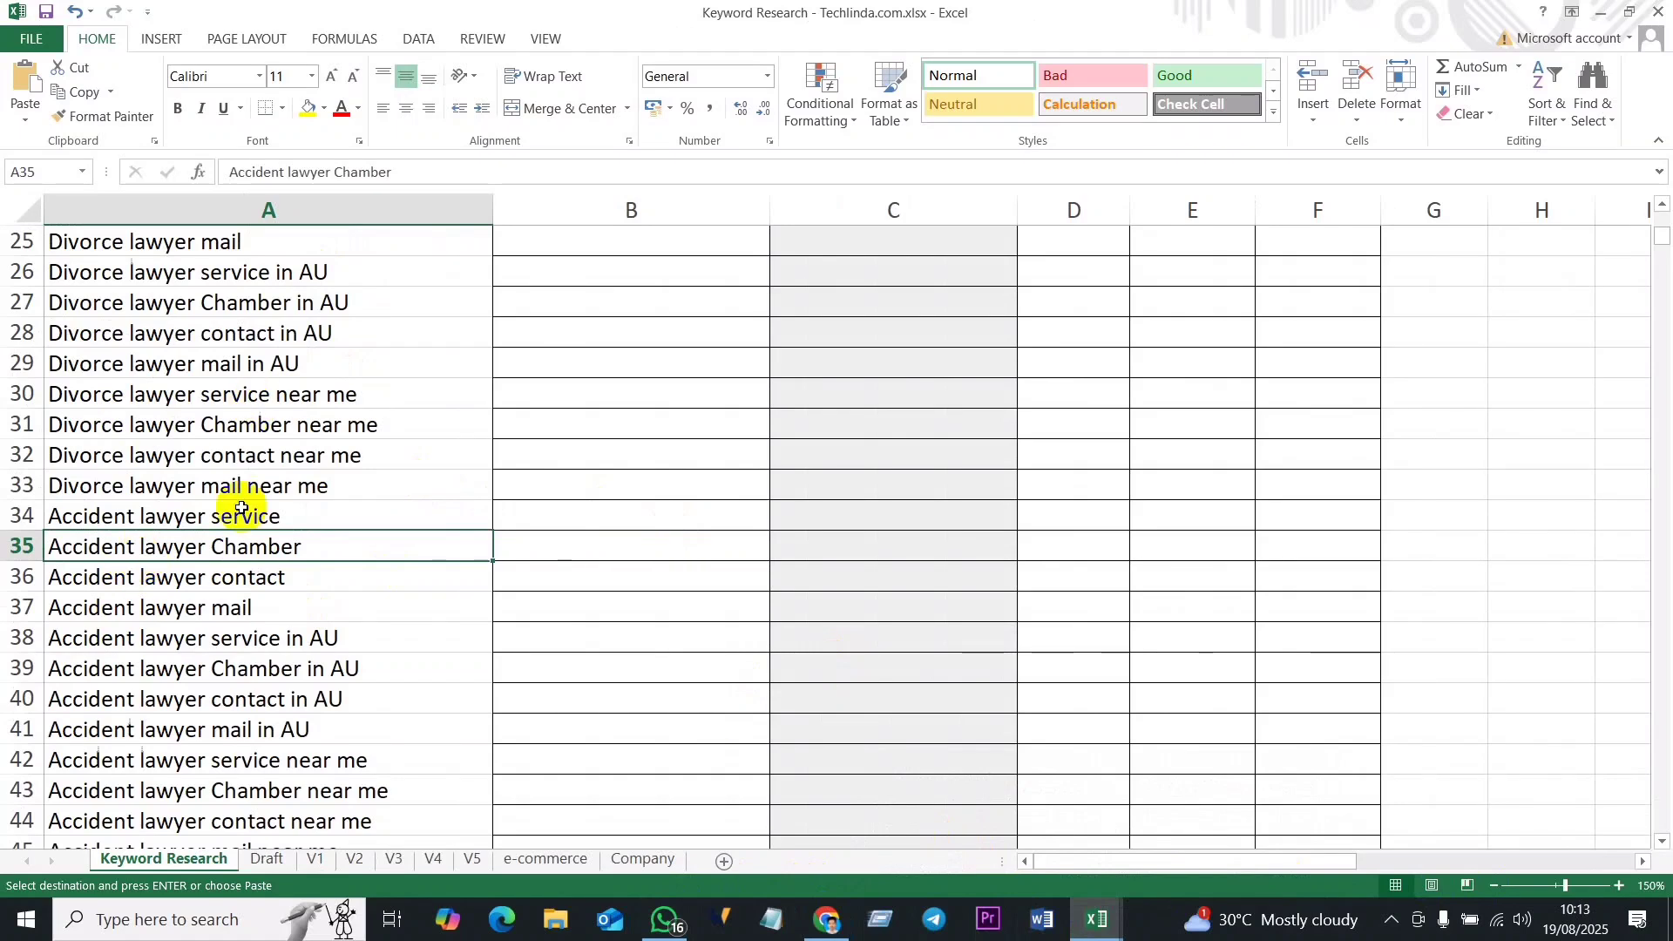
{"action": "scroll", "coordinate": [241, 509], "scroll_direction": "up", "scroll_amount": 8}
{"action": "left_click_drag", "start_coordinate": [122, 481], "coordinate": [144, 722]}
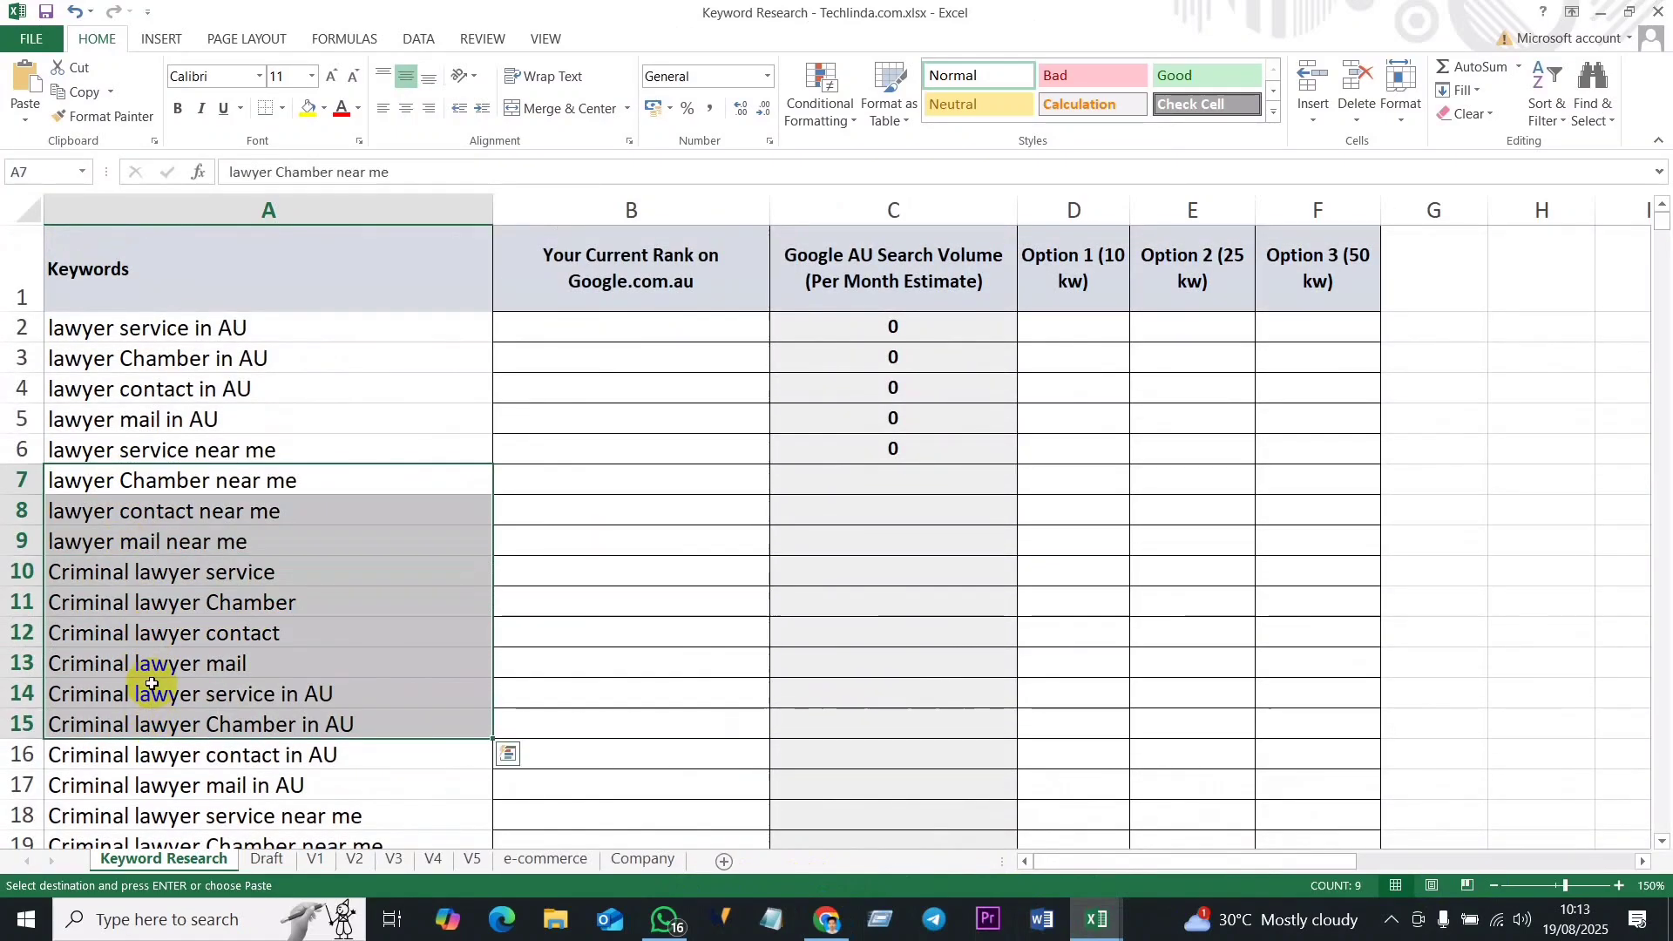
{"action": "left_click", "coordinate": [203, 478]}
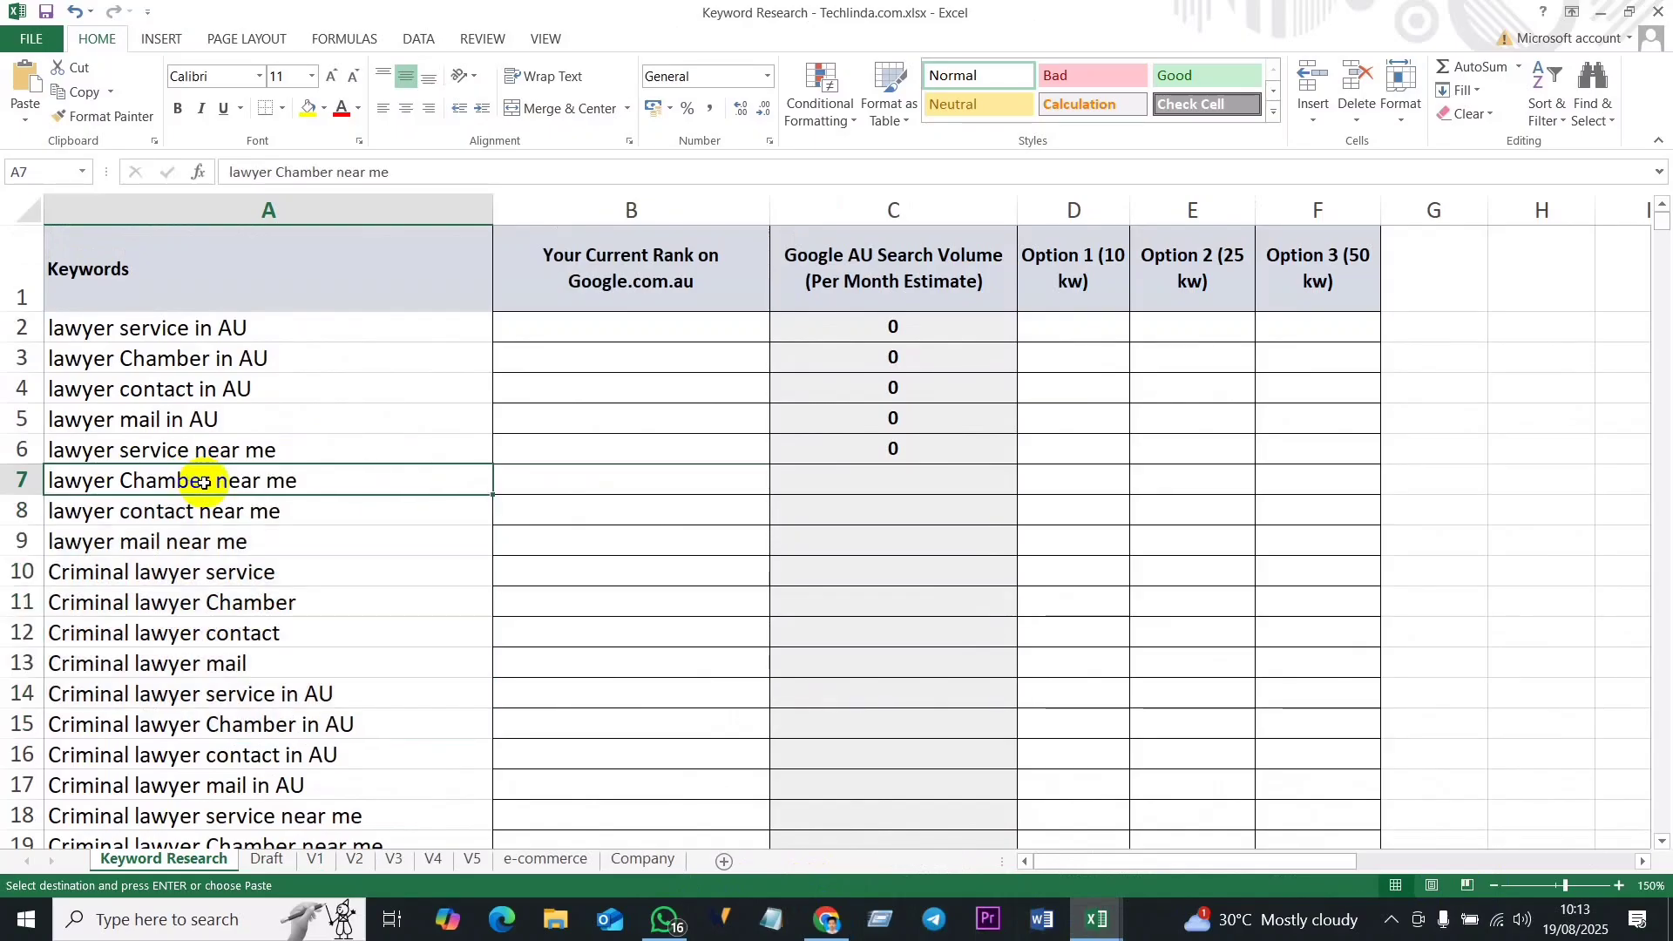
{"action": "key", "text": "ctrl+v"}
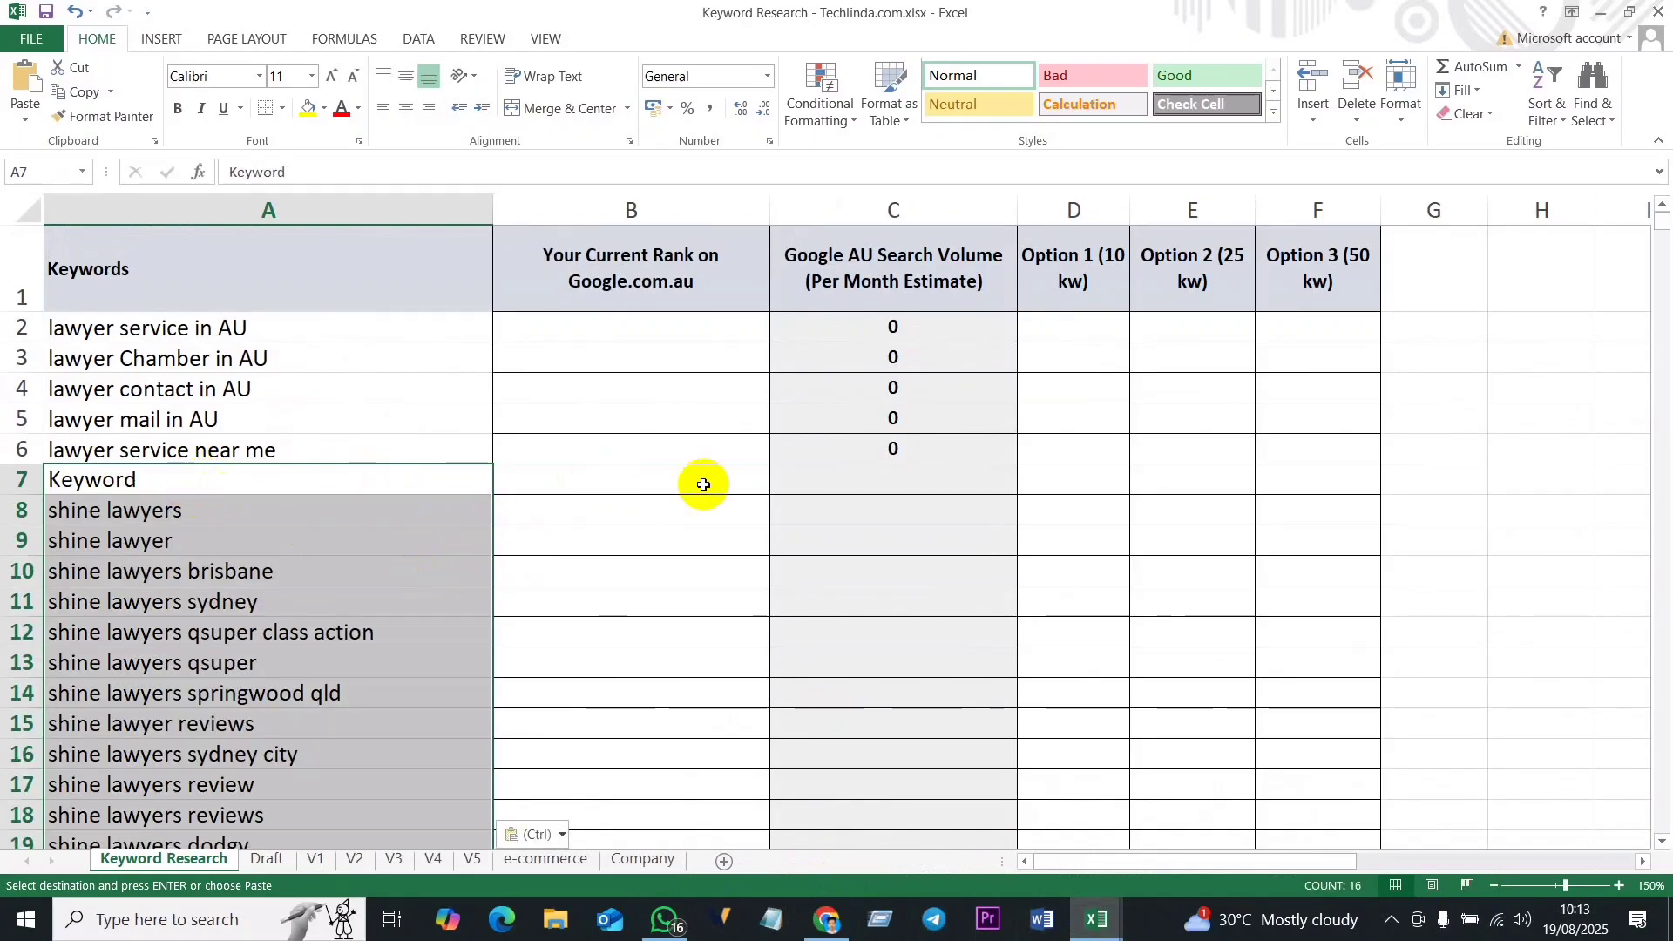
Step: Copy the search volumes in B2:B16 of the CSV into the Keyword Research sheet starting at cell C7
{"action": "mouse_move", "coordinate": [1097, 920]}
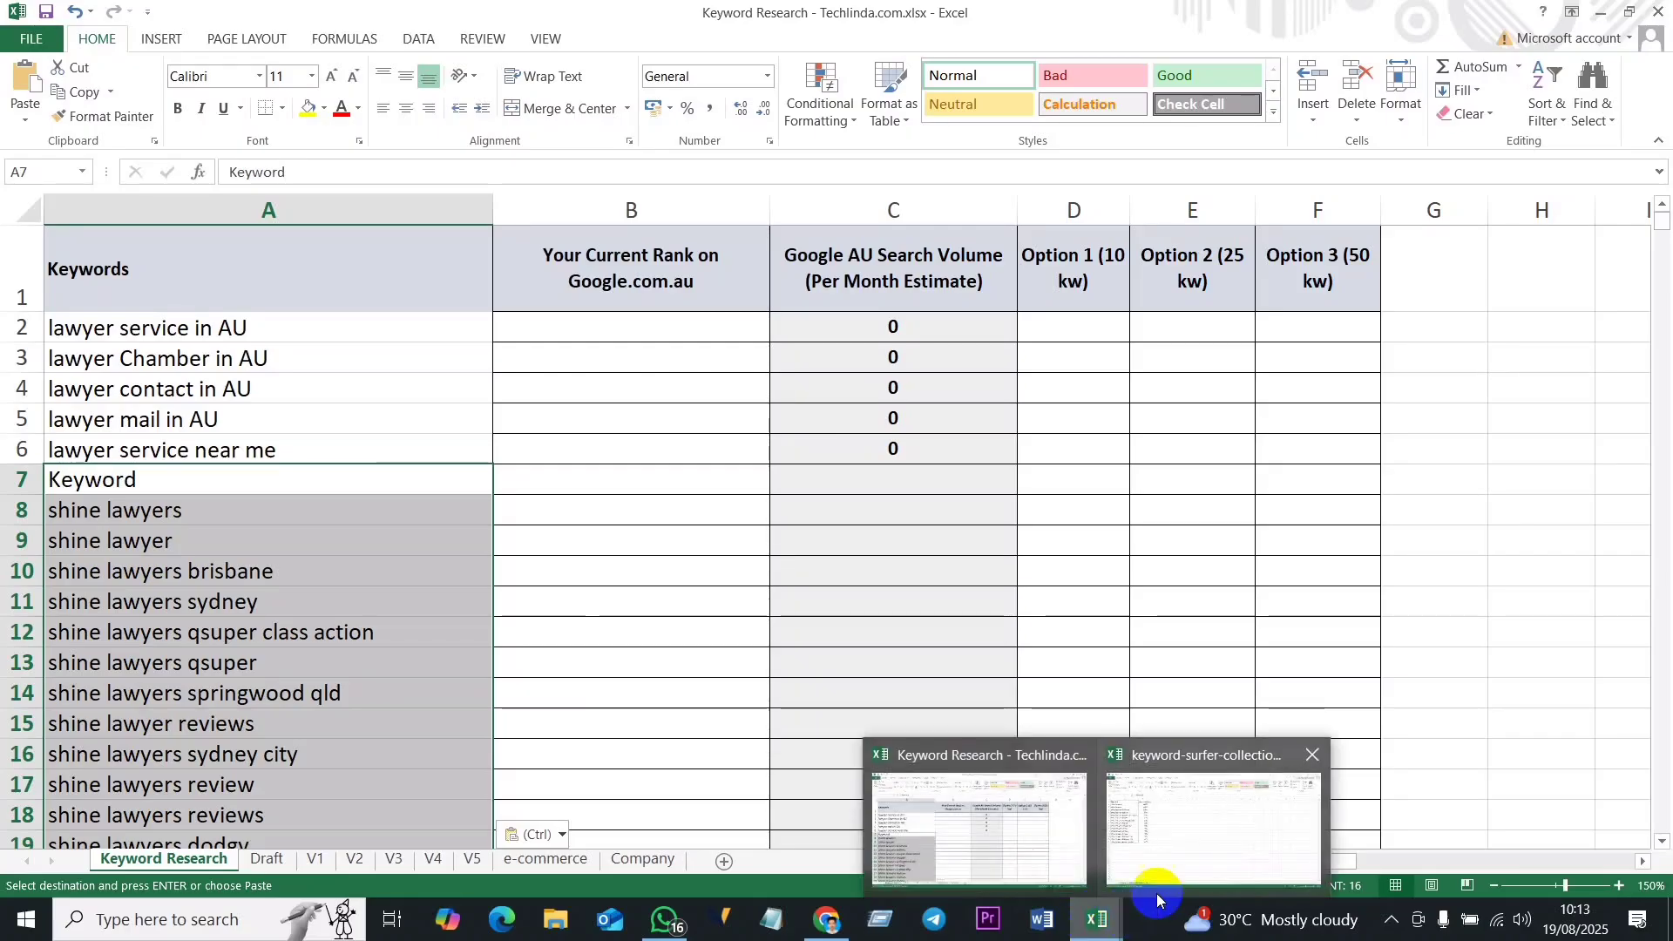
{"action": "left_click", "coordinate": [1212, 823]}
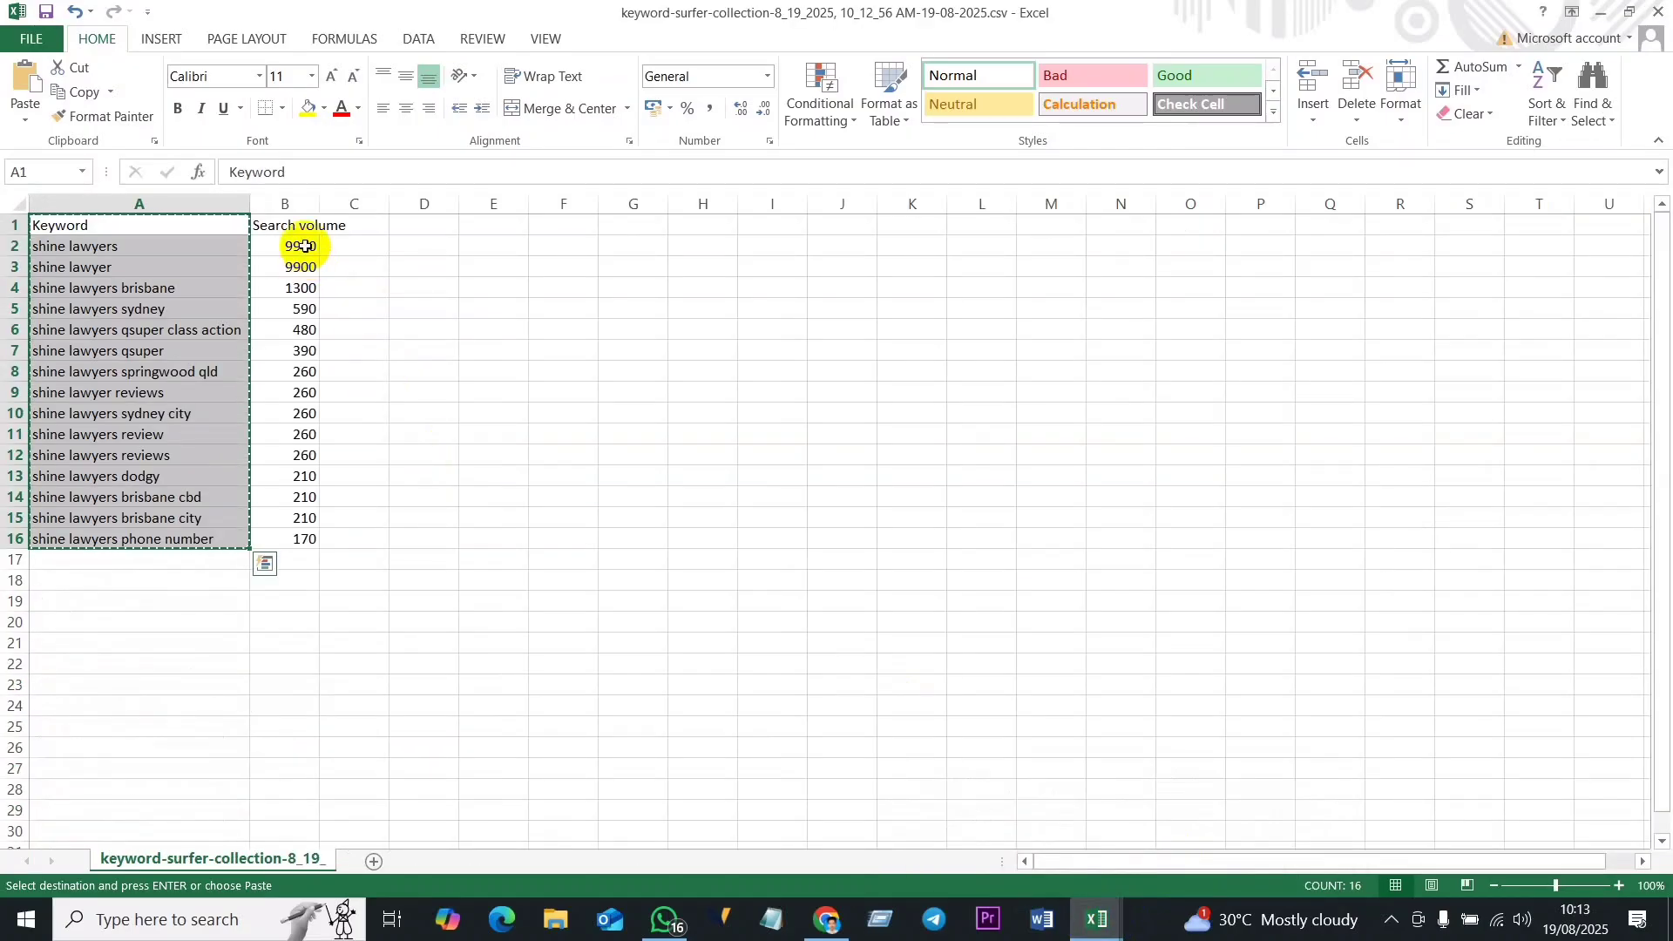
{"action": "left_click_drag", "start_coordinate": [304, 246], "coordinate": [300, 534]}
{"action": "key", "text": "ctrl+c"}
{"action": "mouse_move", "coordinate": [1100, 924]}
{"action": "left_click", "coordinate": [939, 828]}
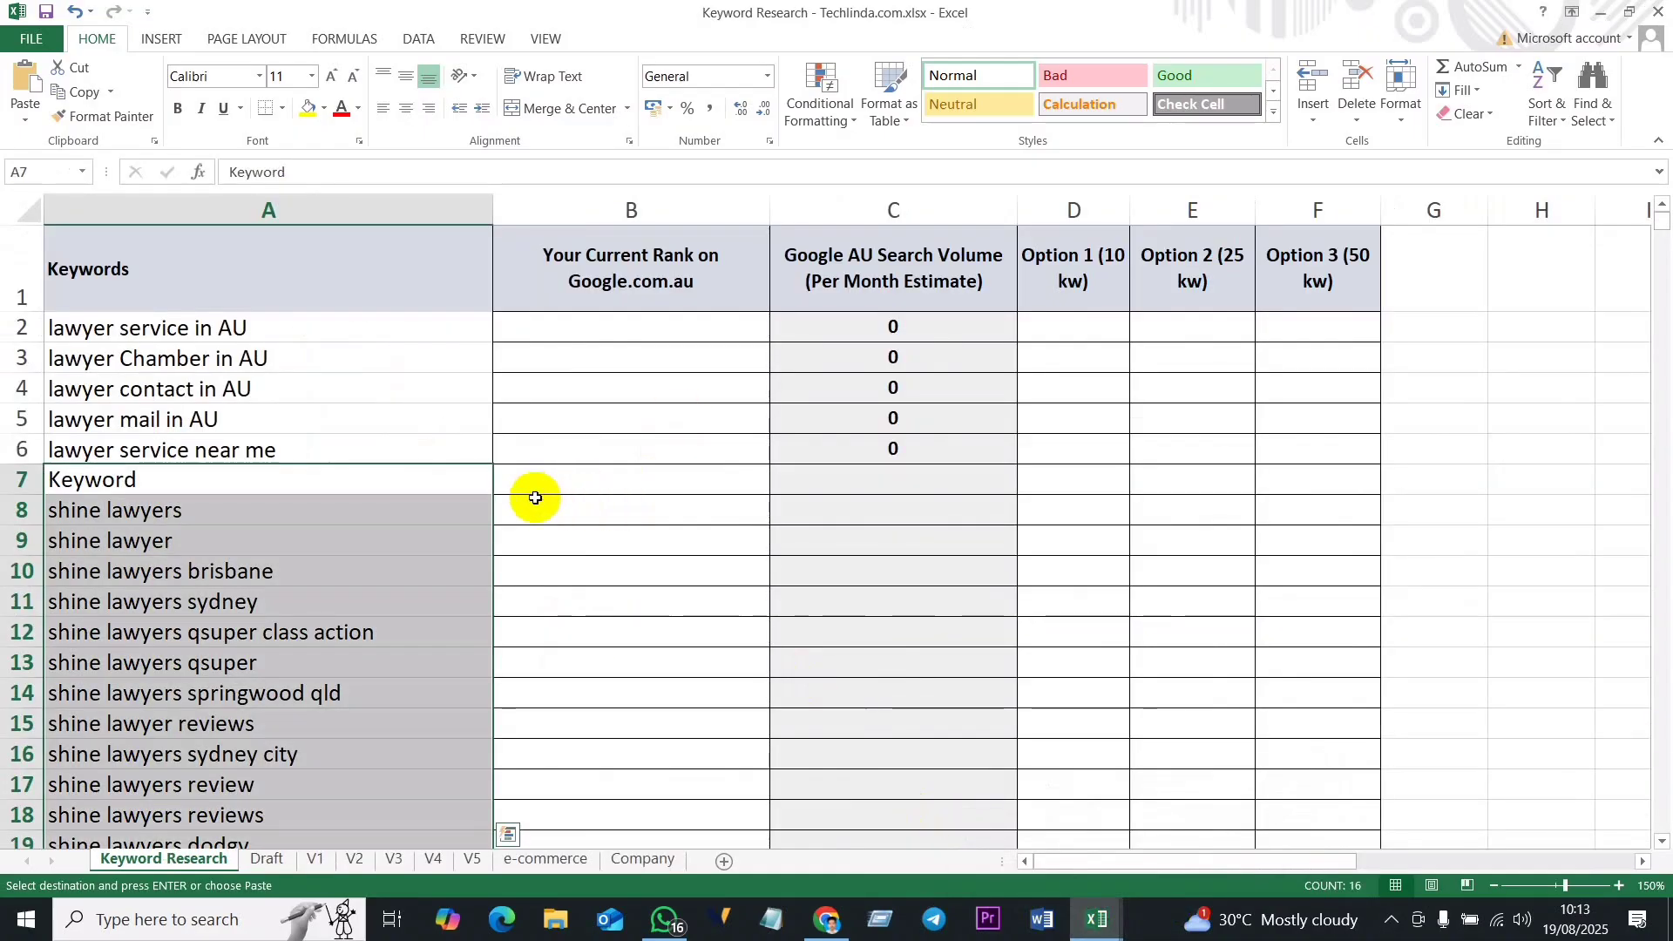
{"action": "left_click", "coordinate": [867, 479]}
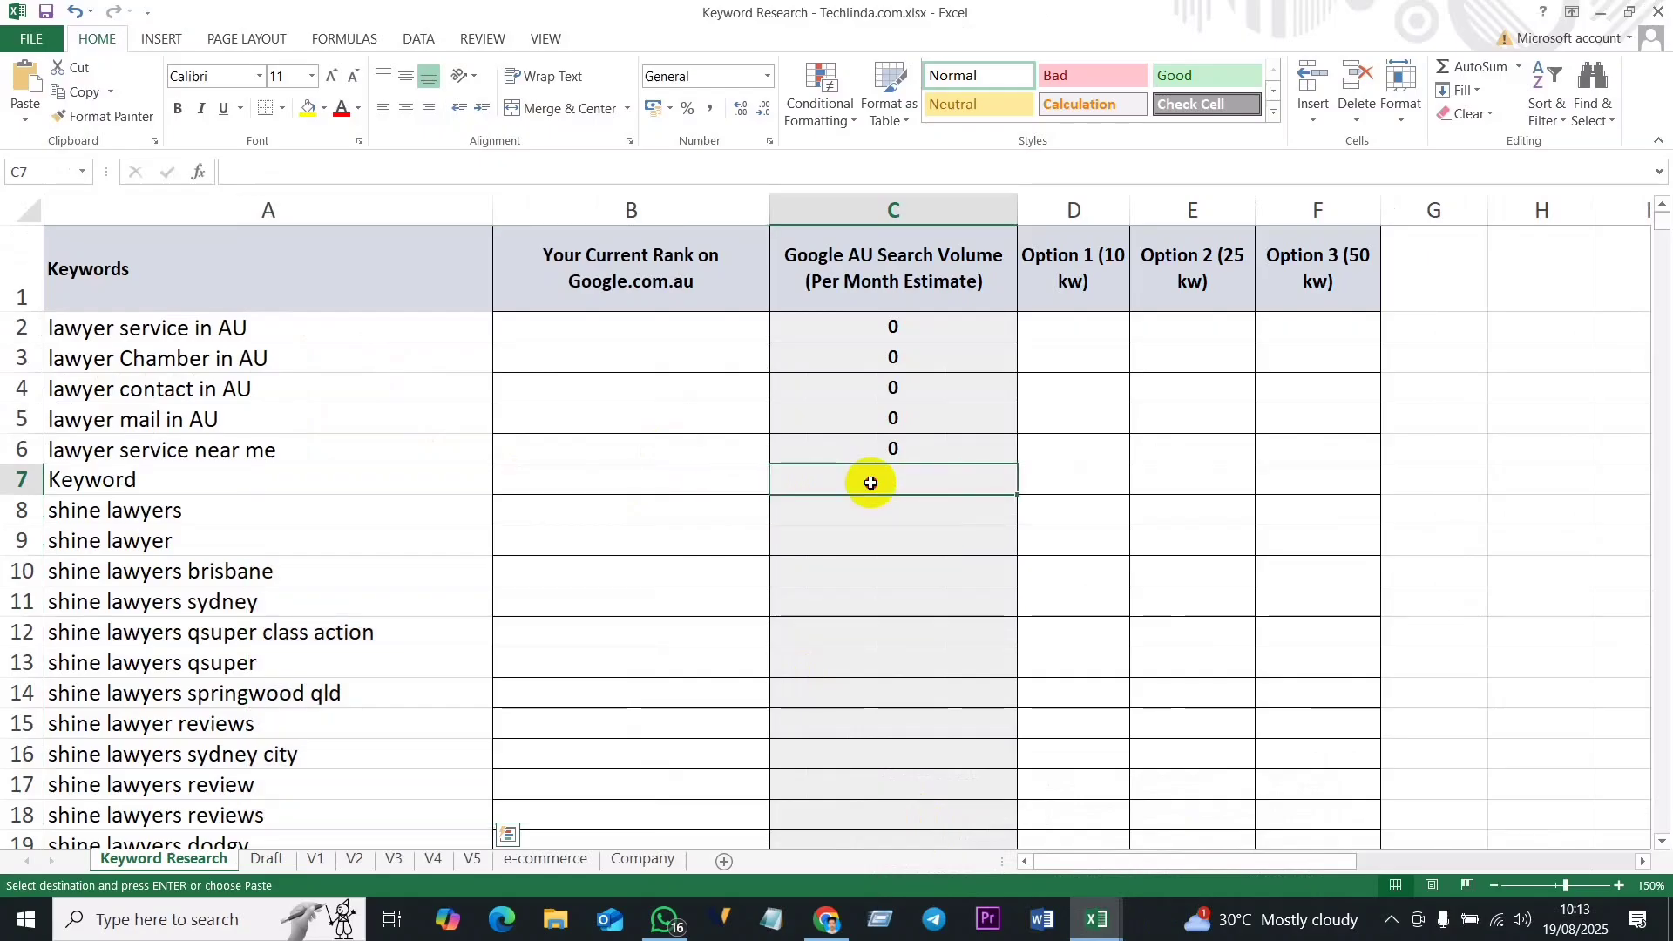
{"action": "key", "text": "ctrl+v"}
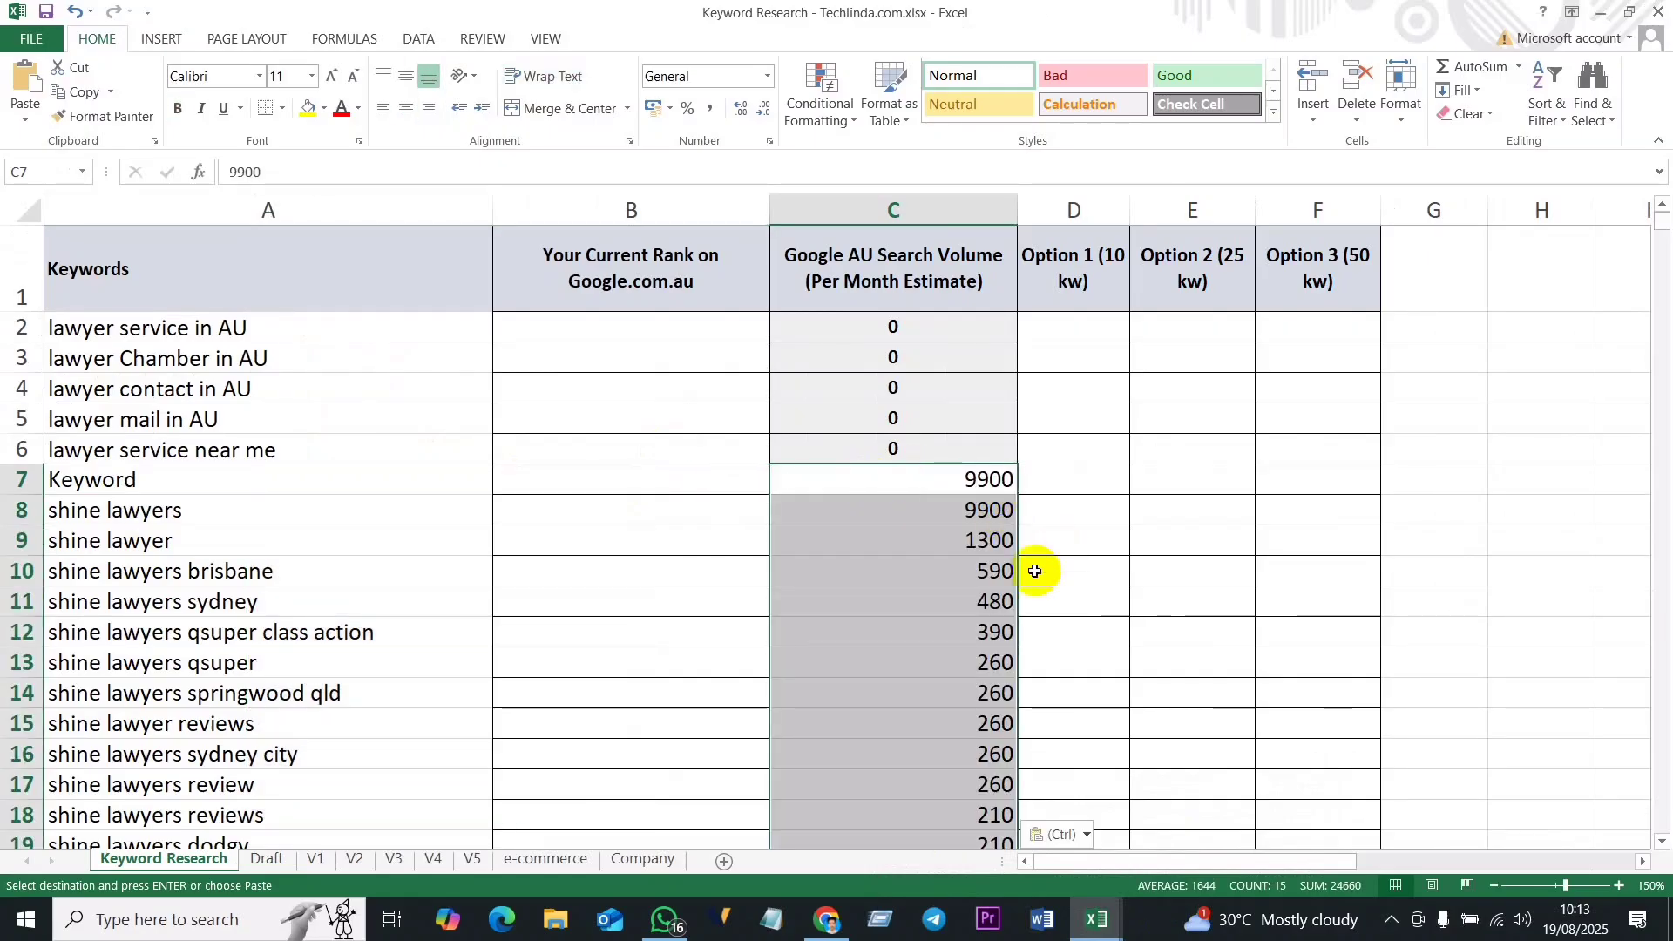
Step: Centre the pasted search volumes in C7:C21 of the Keyword Research sheet
{"action": "left_click", "coordinate": [406, 108]}
{"action": "left_click", "coordinate": [1076, 664]}
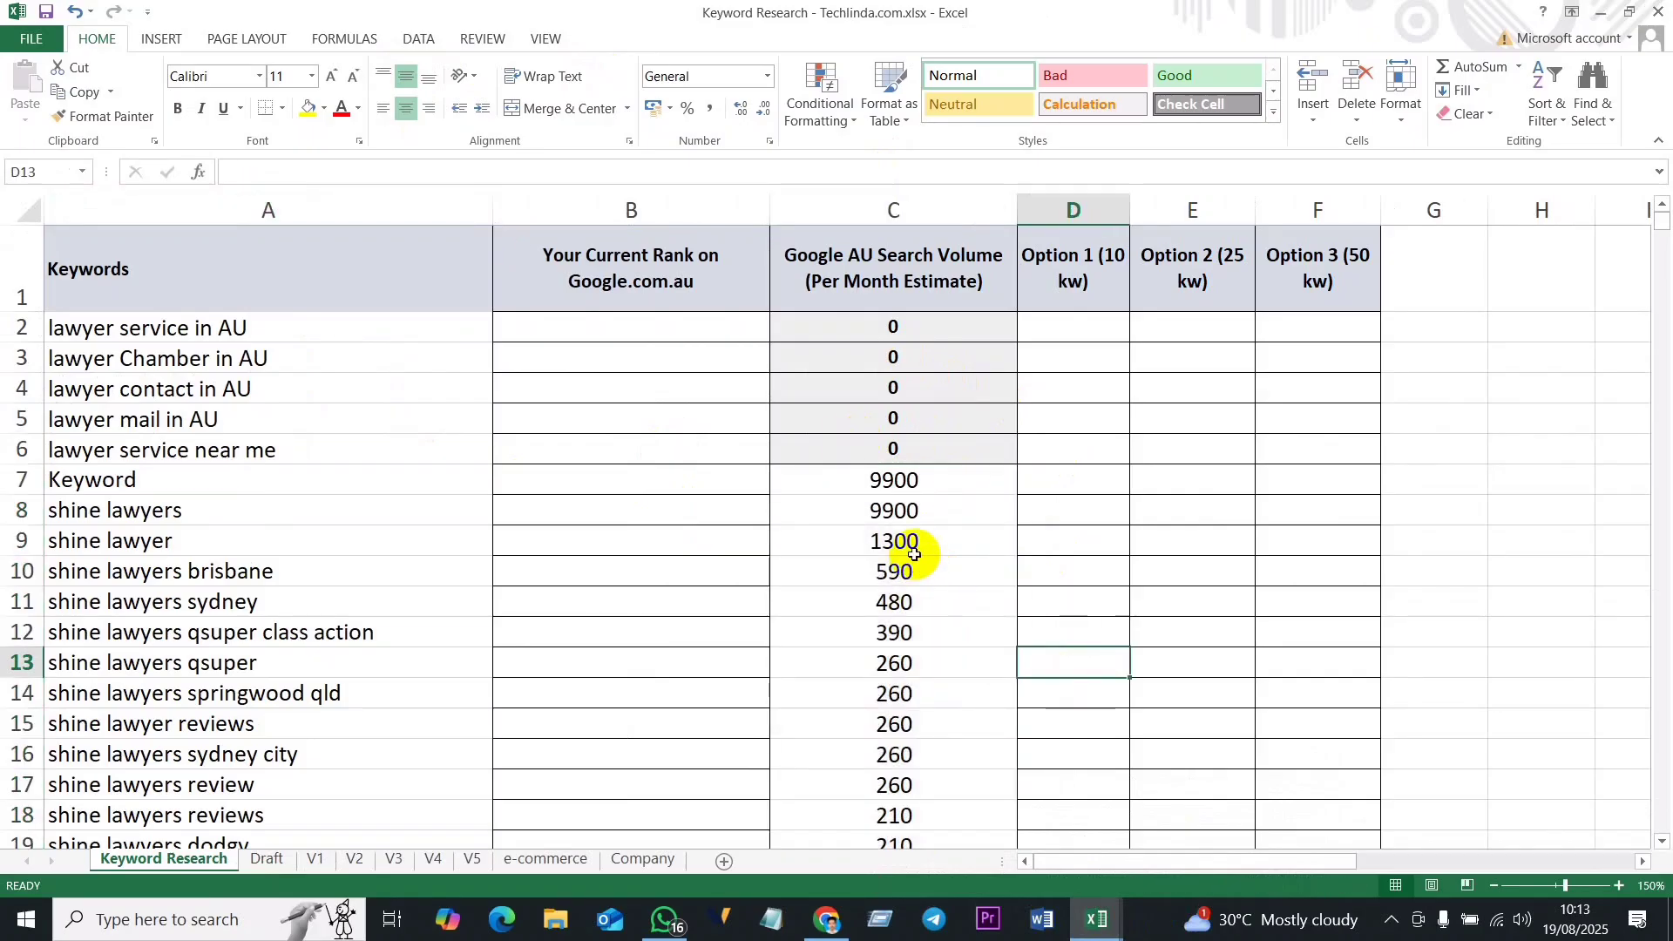
{"action": "scroll", "coordinate": [905, 558], "scroll_direction": "down", "scroll_amount": 4}
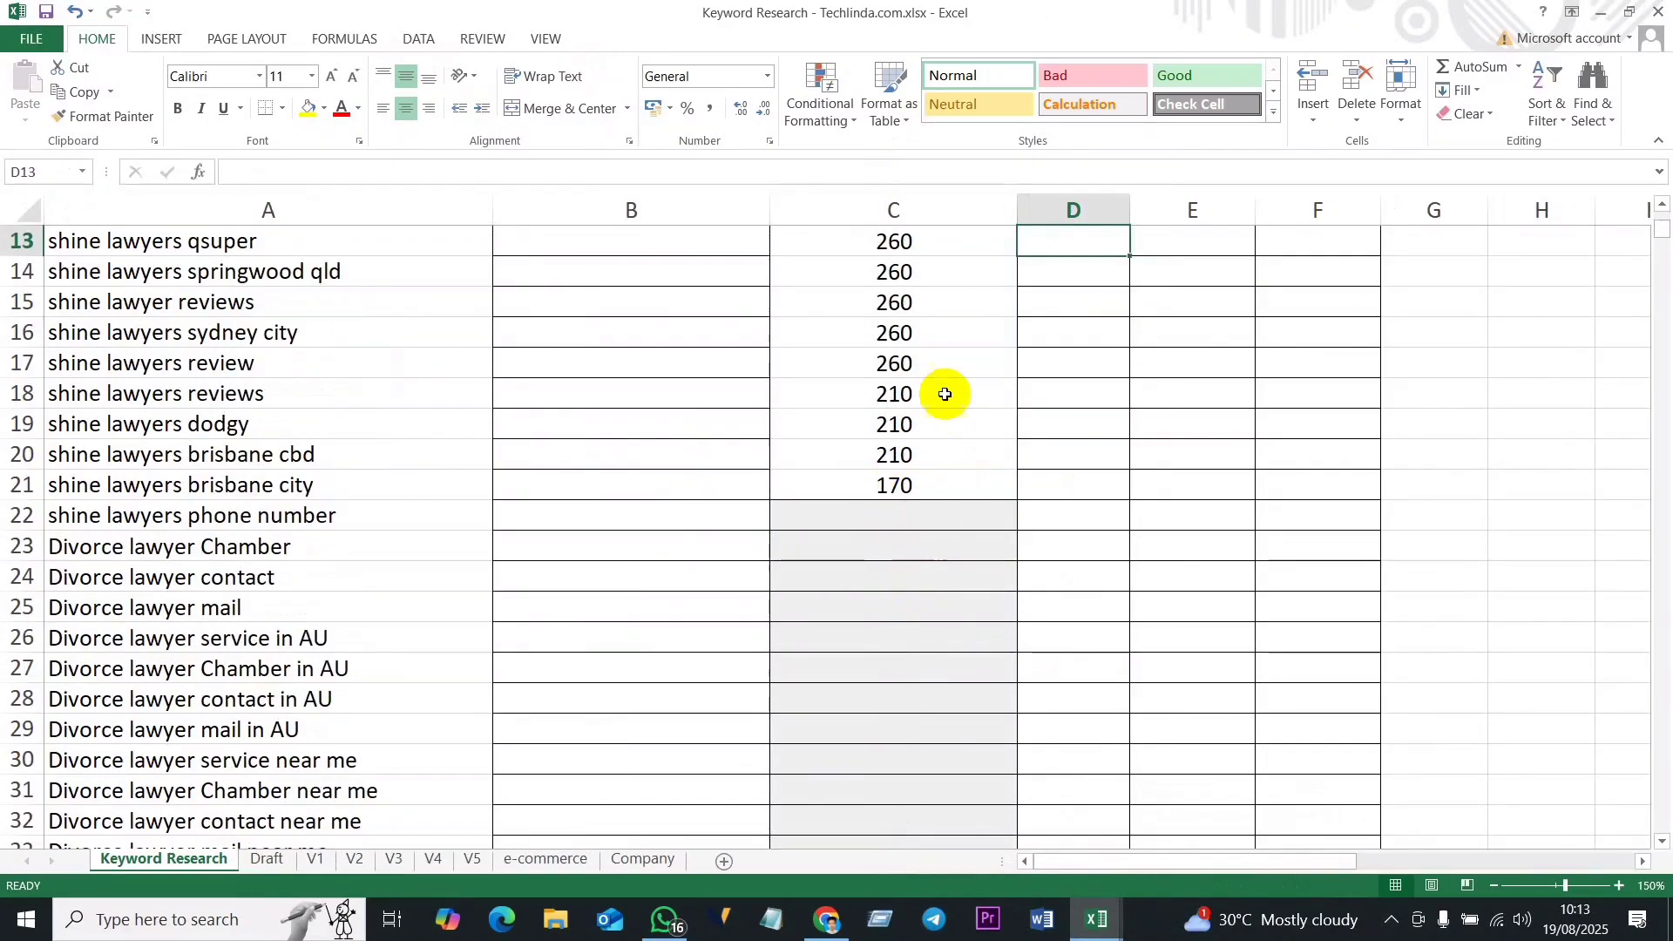
{"action": "scroll", "coordinate": [945, 392], "scroll_direction": "up", "scroll_amount": 4}
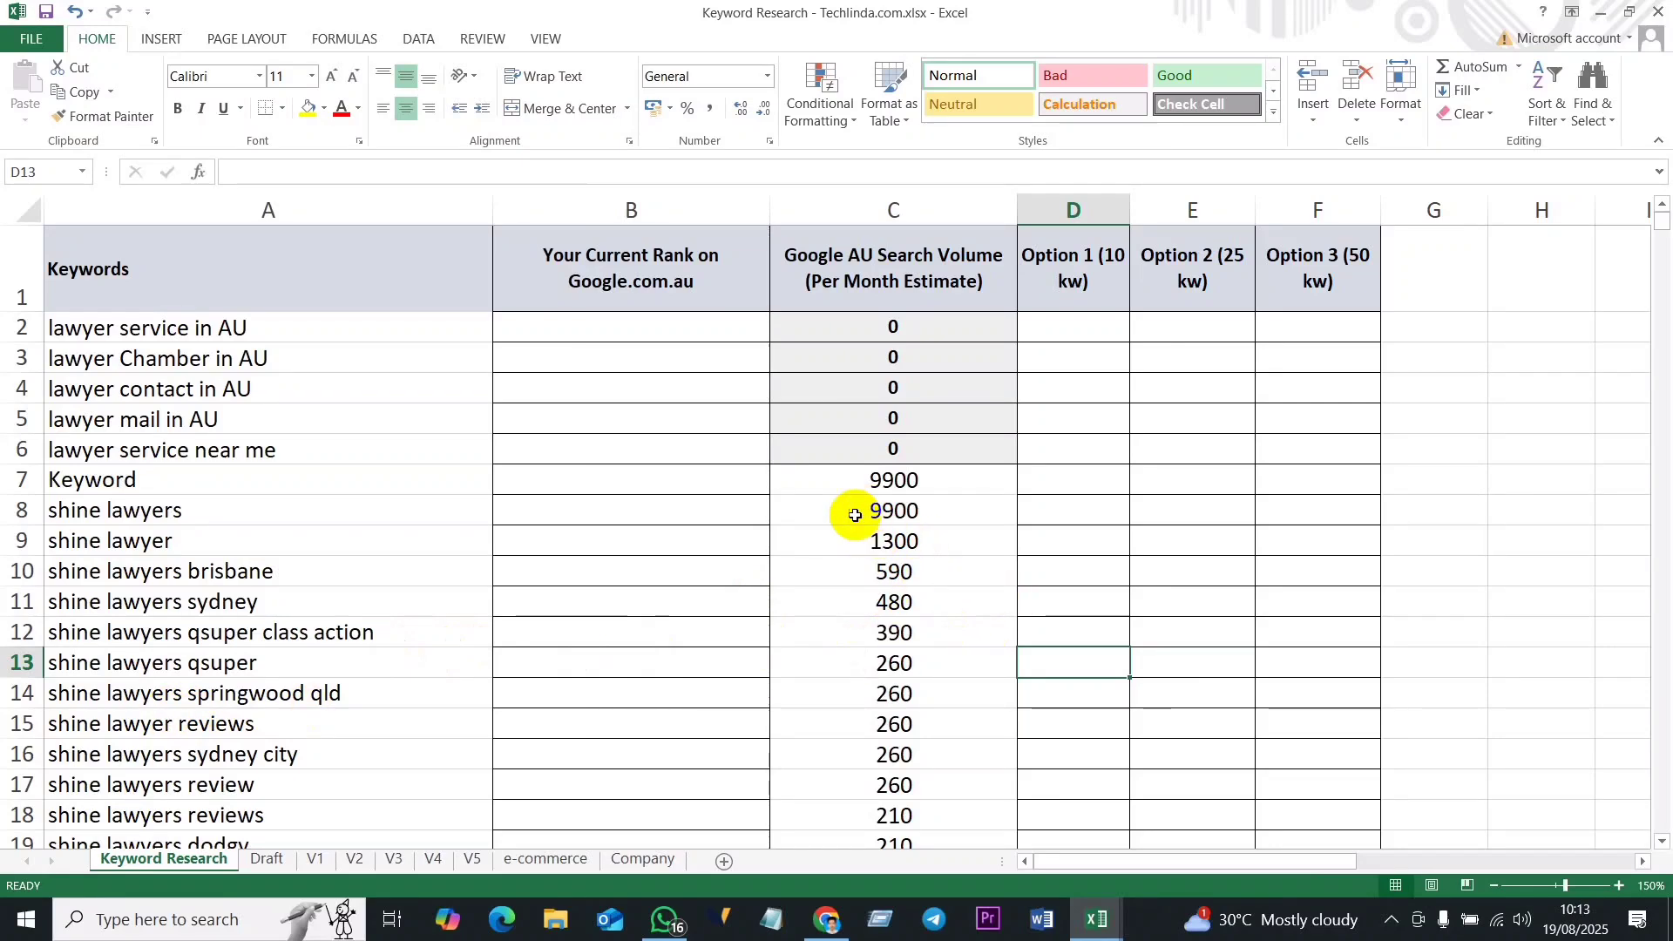
Step: Clear the stray "Keyword" heading from cell A7 and delete the whole of row 7
{"action": "left_click", "coordinate": [142, 481]}
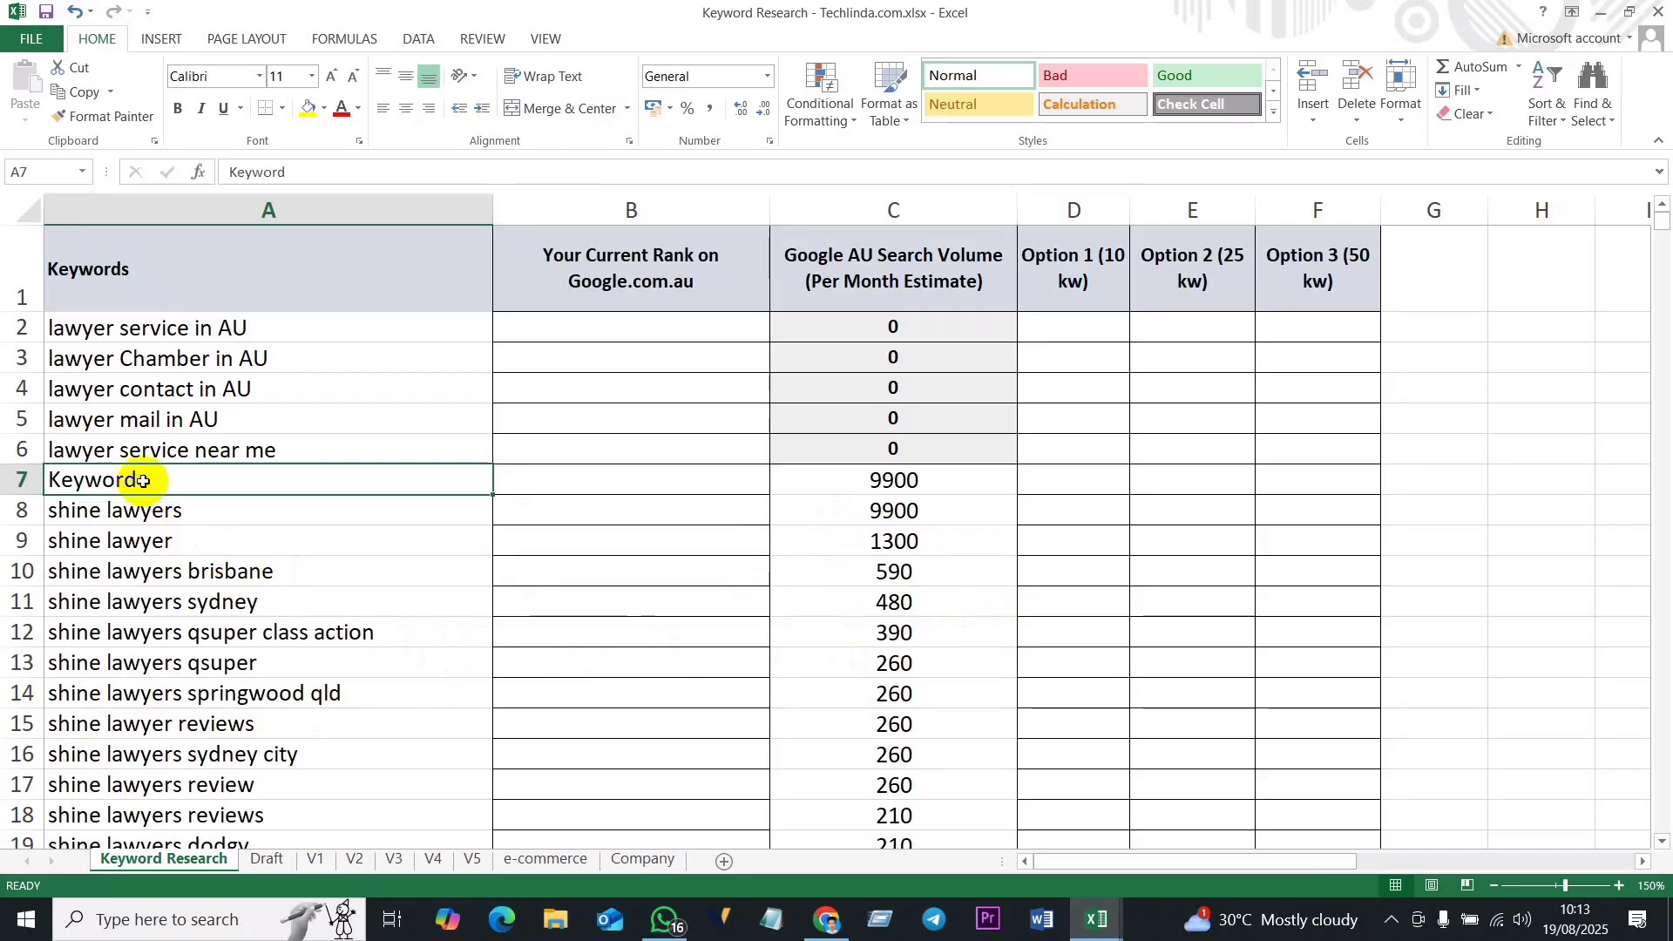
{"action": "right_click", "coordinate": [19, 481]}
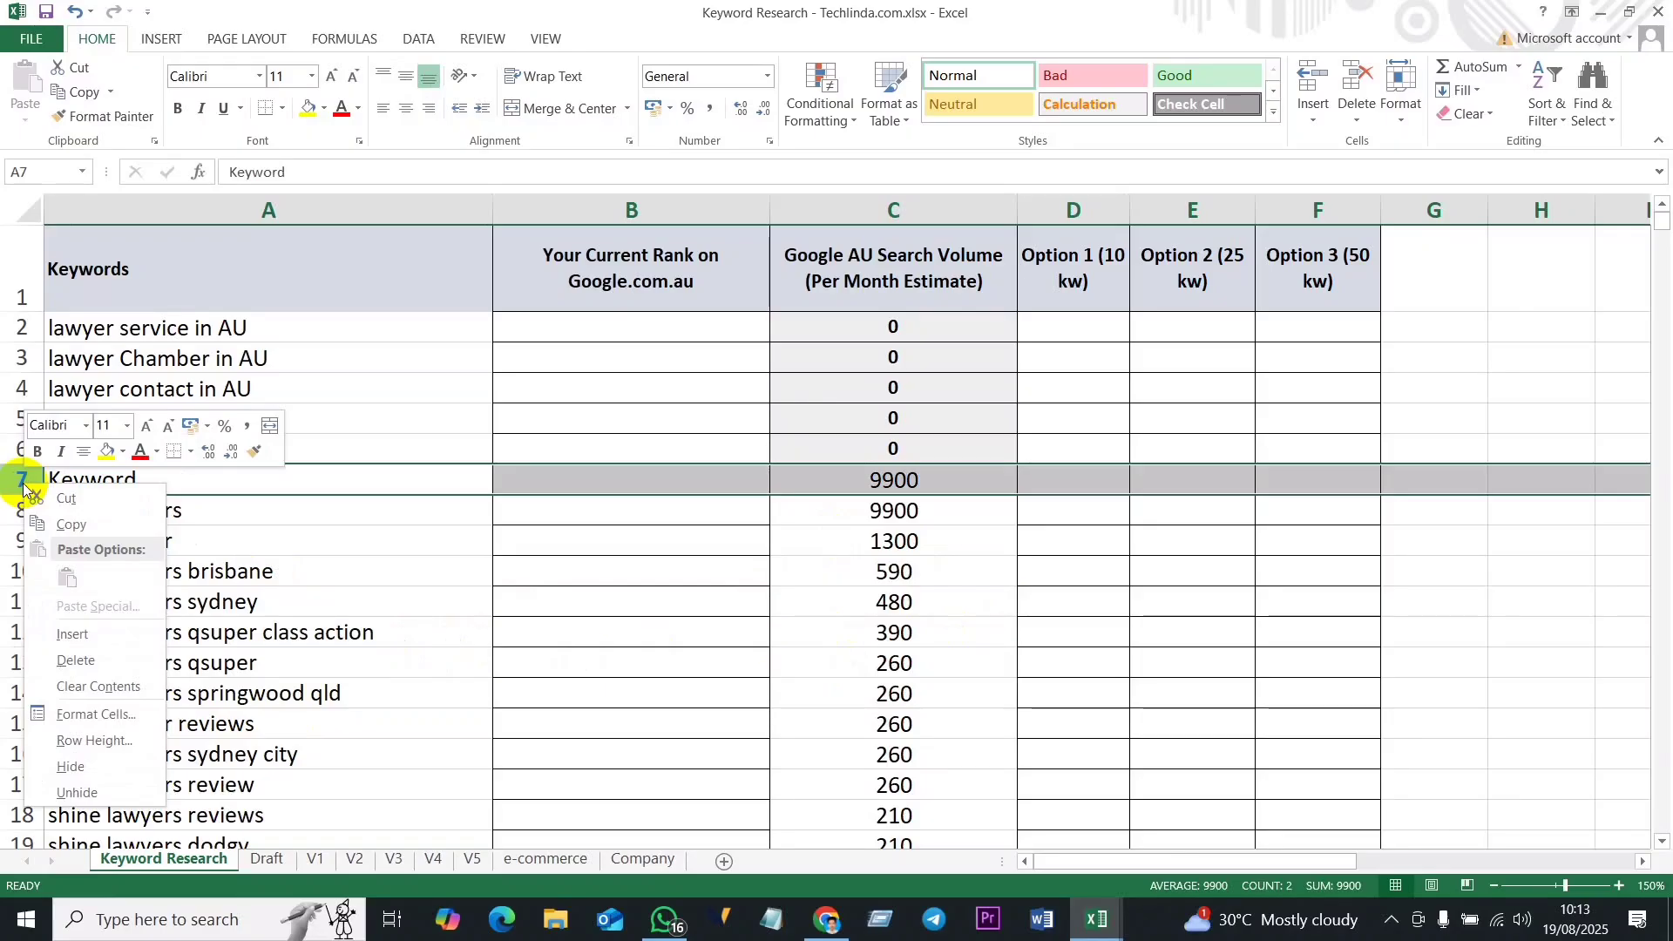
{"action": "key", "text": "Escape"}
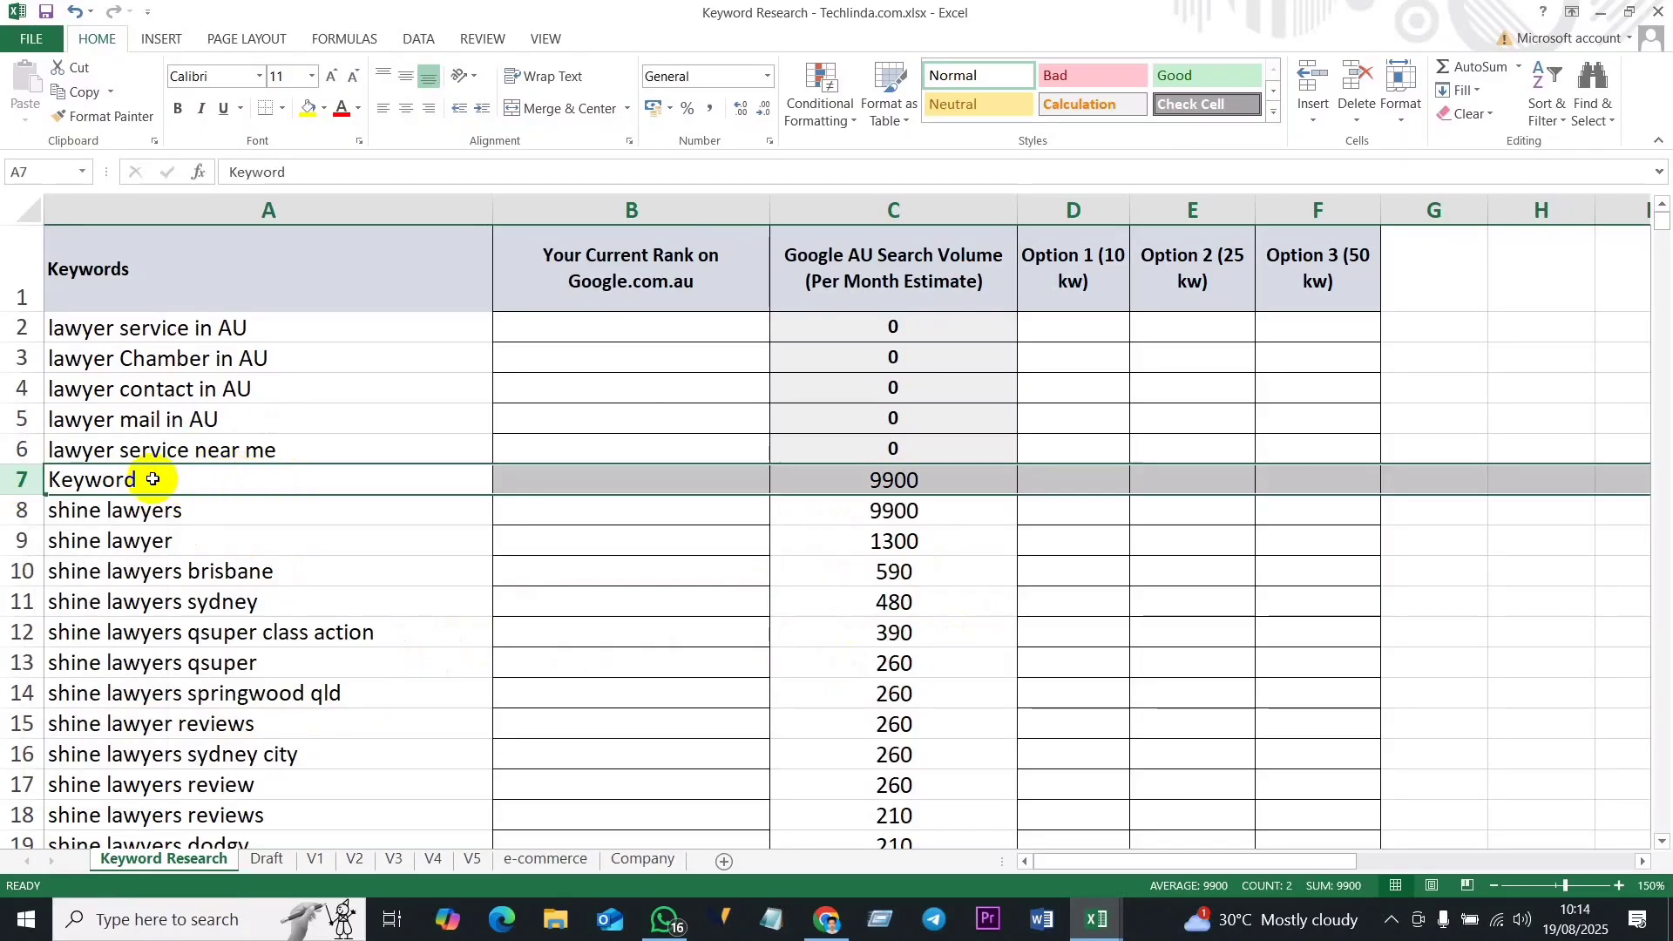
{"action": "key", "text": "BackSpace"}
{"action": "left_click", "coordinate": [305, 691]}
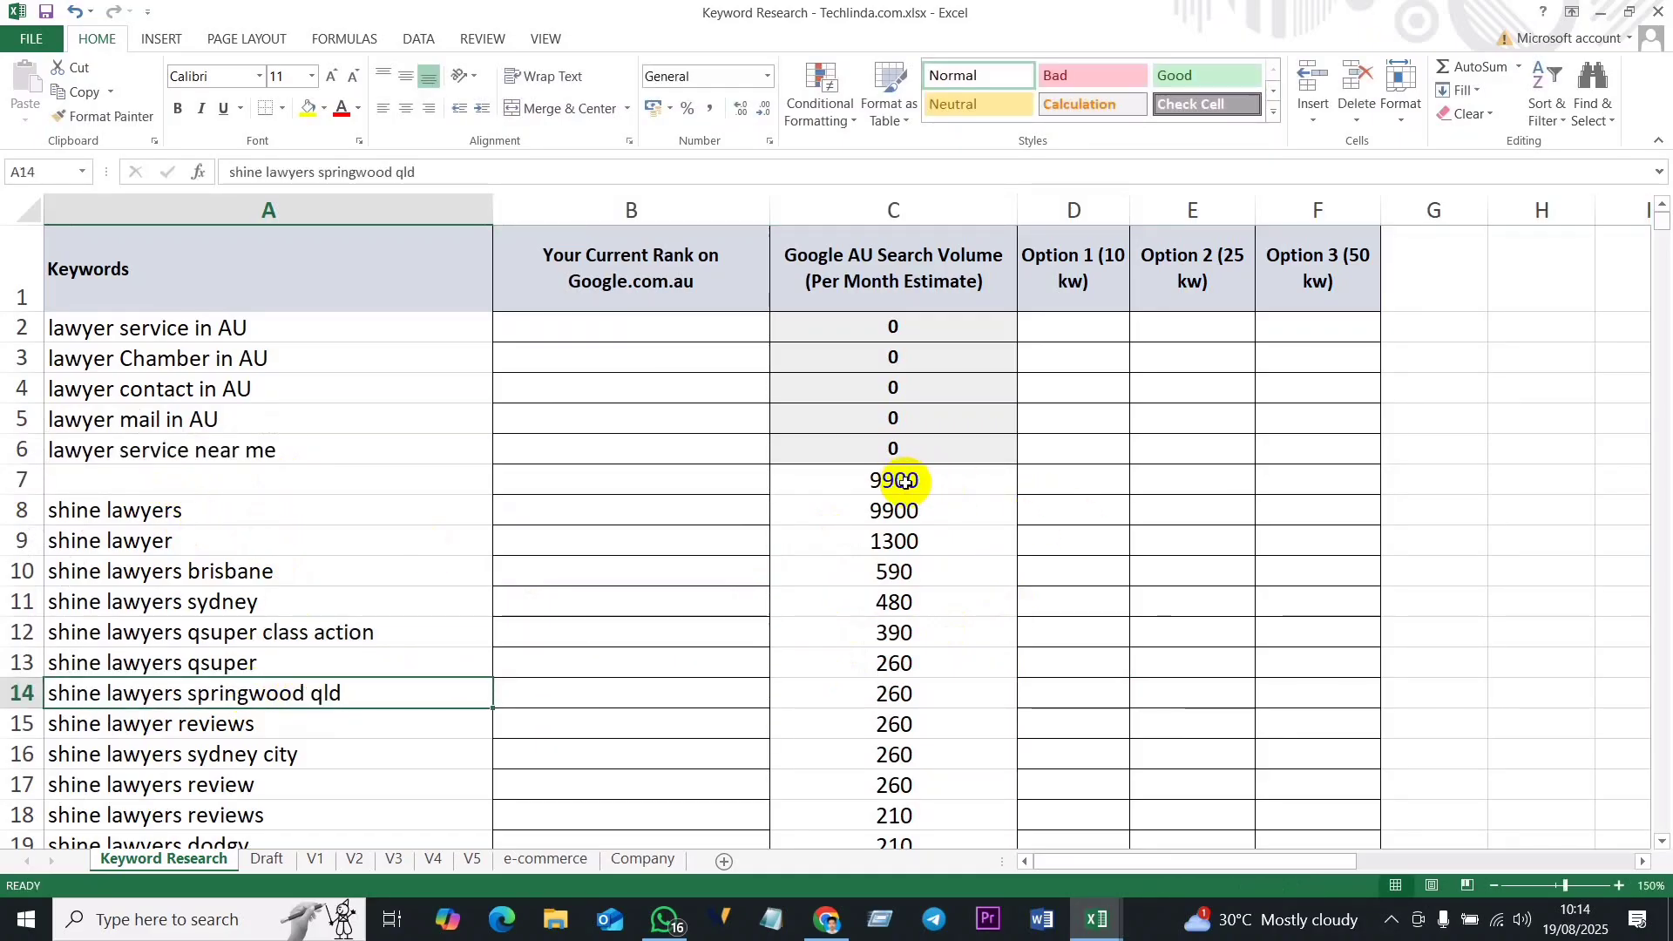
{"action": "left_click_drag", "start_coordinate": [907, 480], "coordinate": [900, 698]}
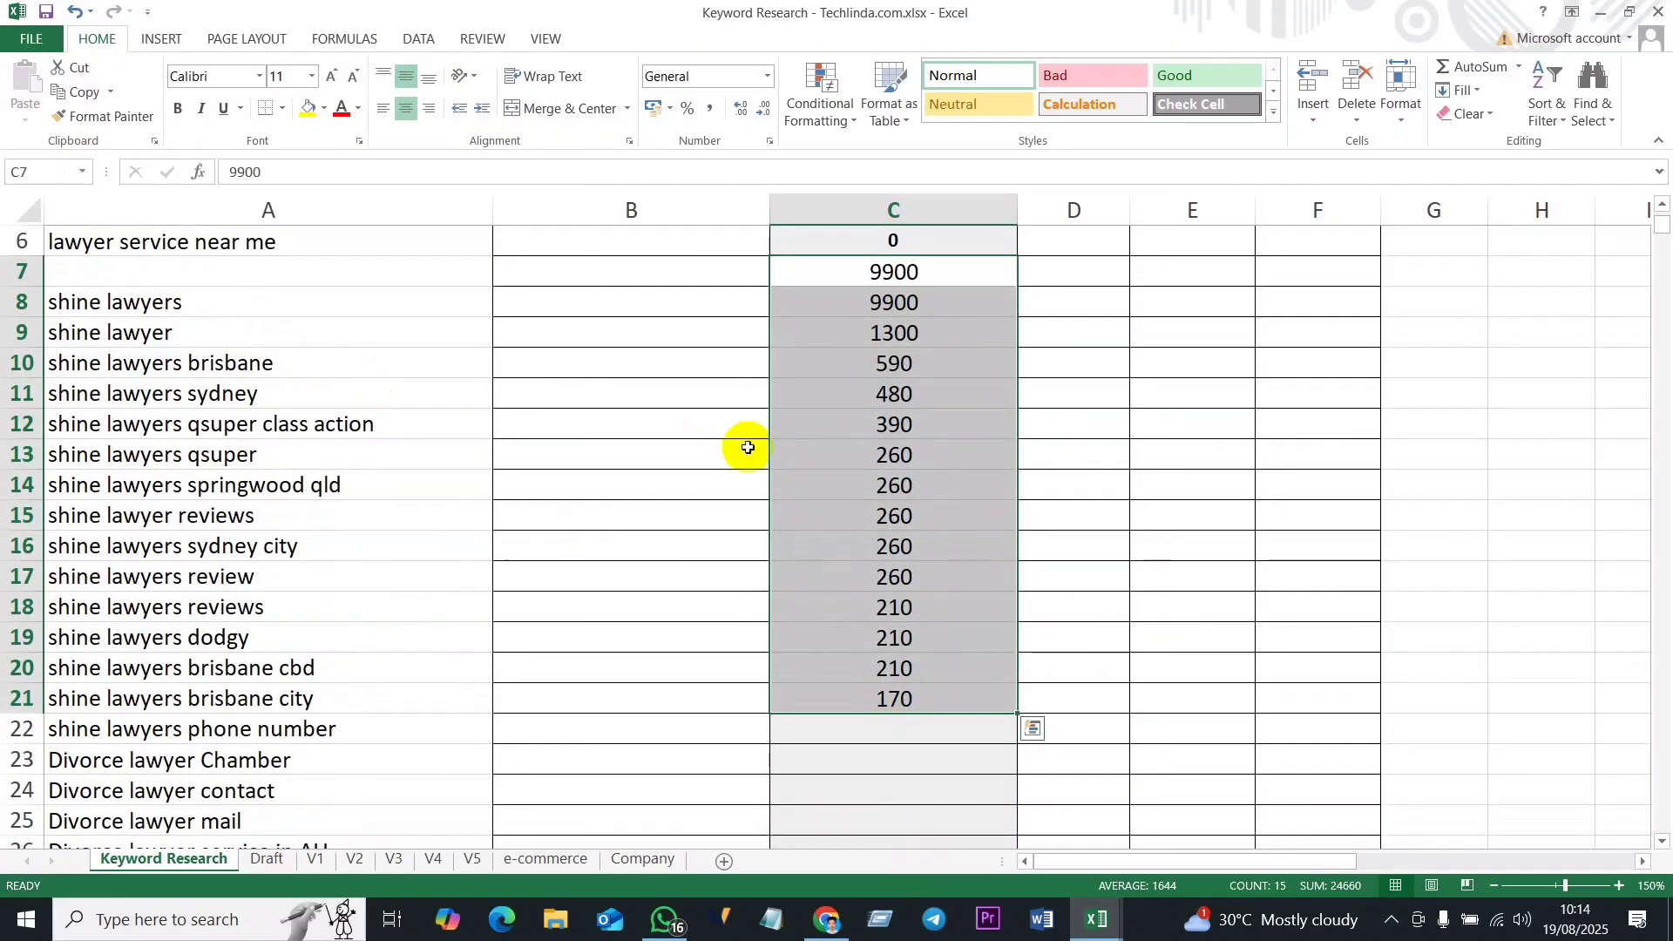
{"action": "key", "text": "ctrl+c"}
{"action": "scroll", "coordinate": [411, 552], "scroll_direction": "up", "scroll_amount": 2}
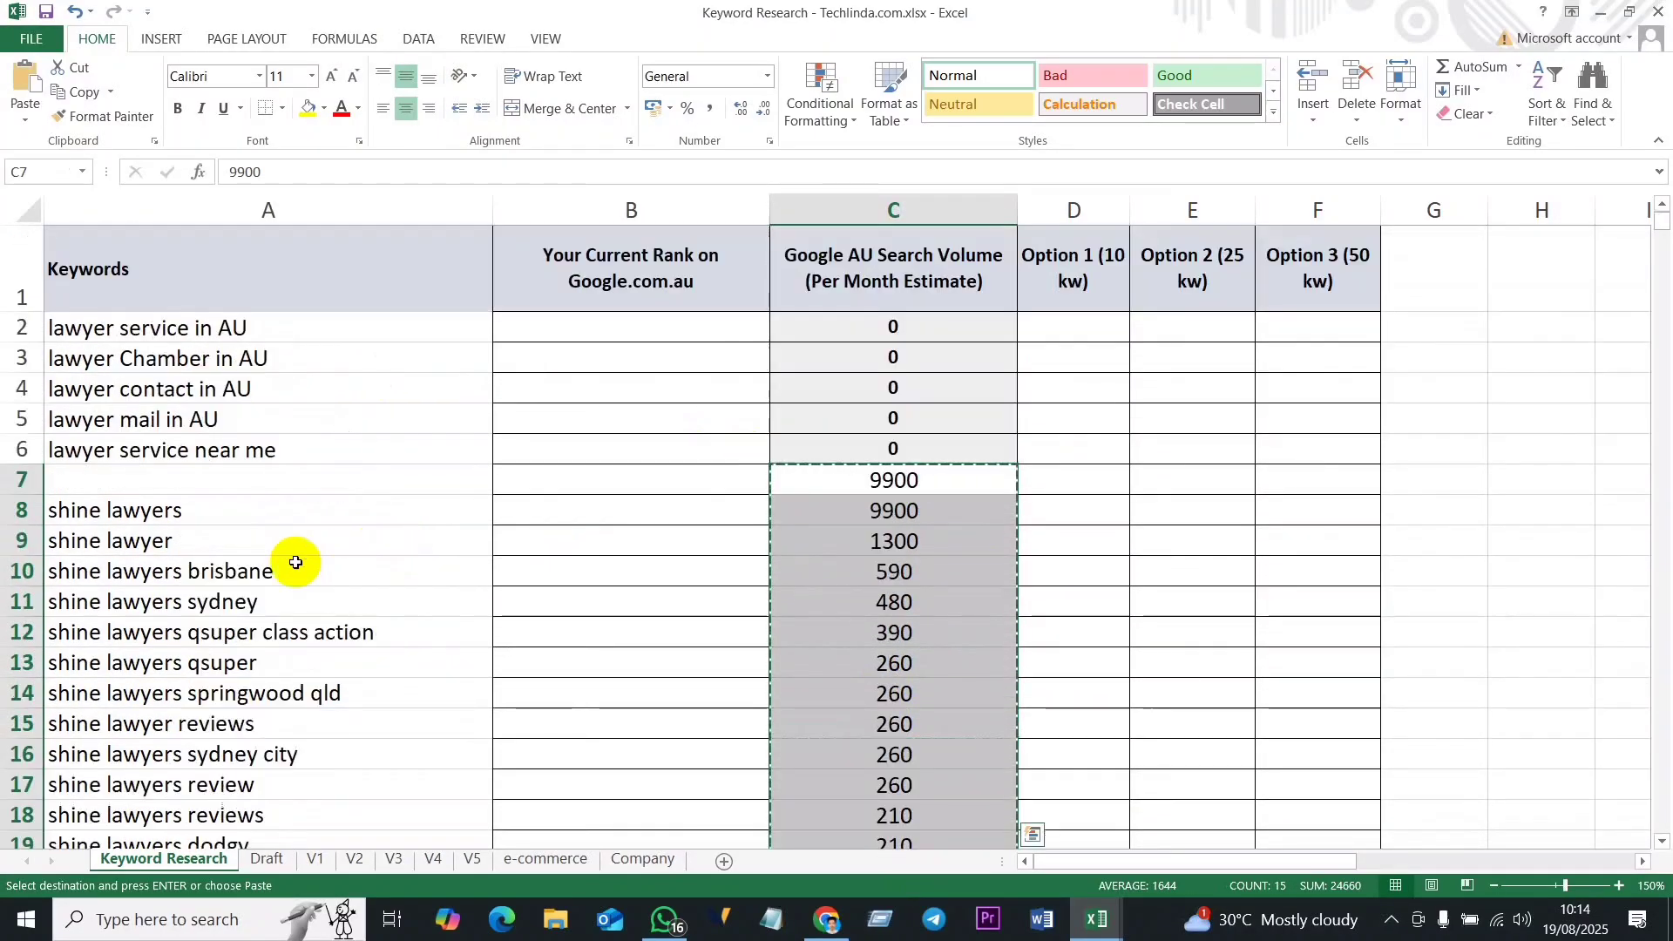
{"action": "right_click", "coordinate": [15, 482]}
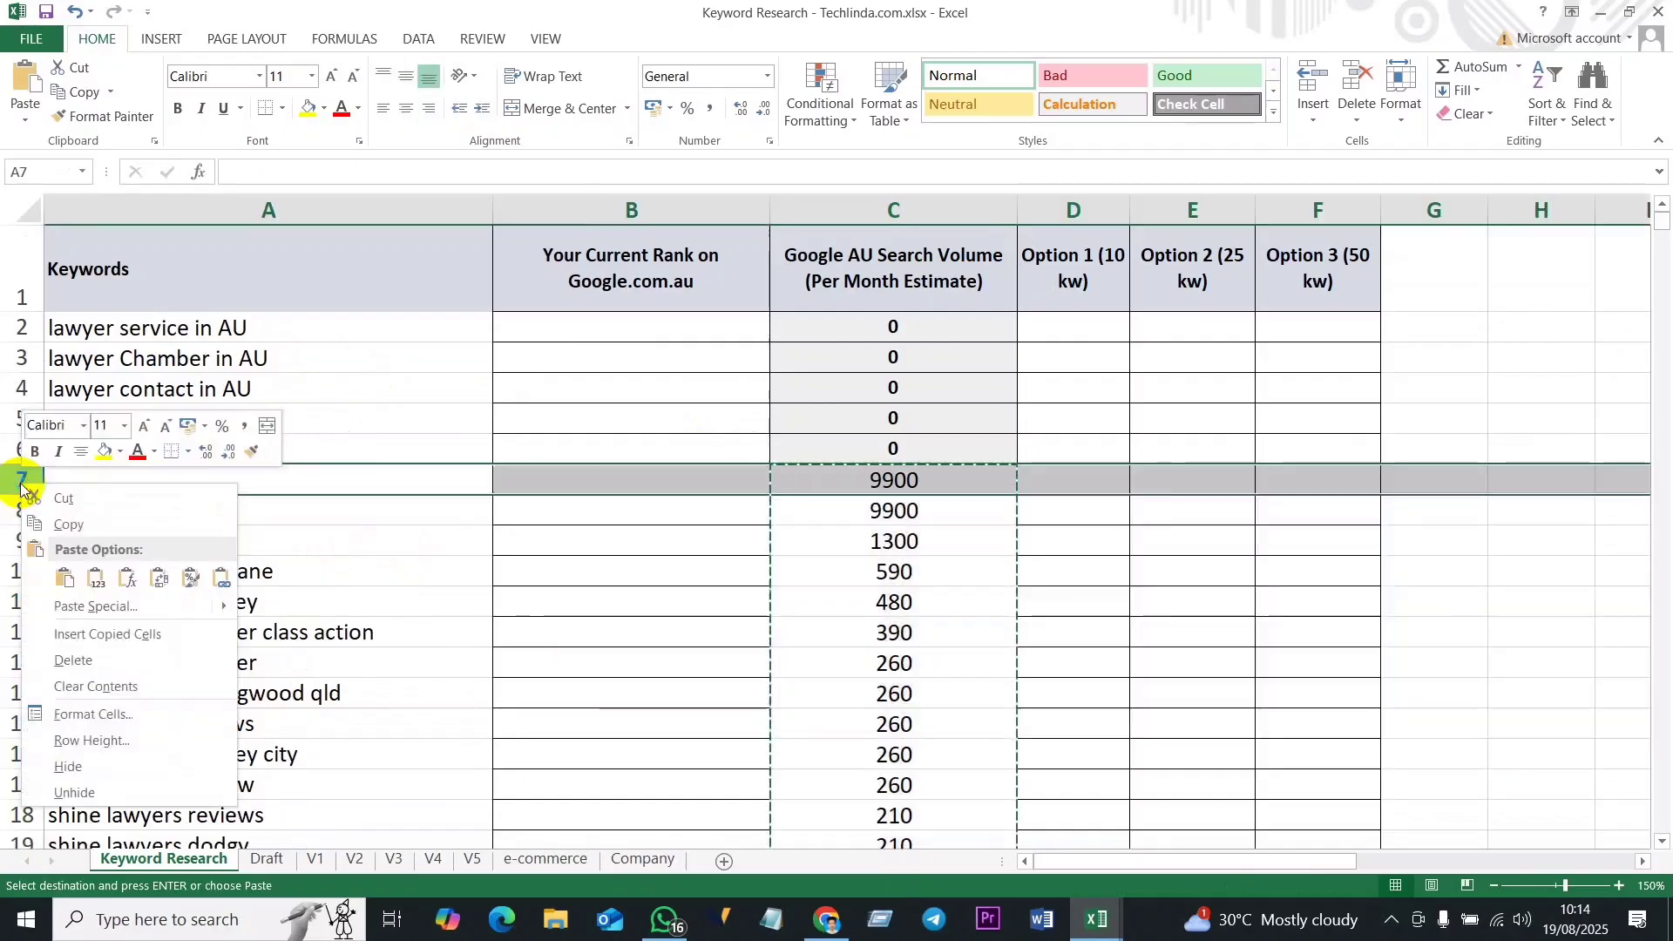
{"action": "left_click", "coordinate": [77, 662]}
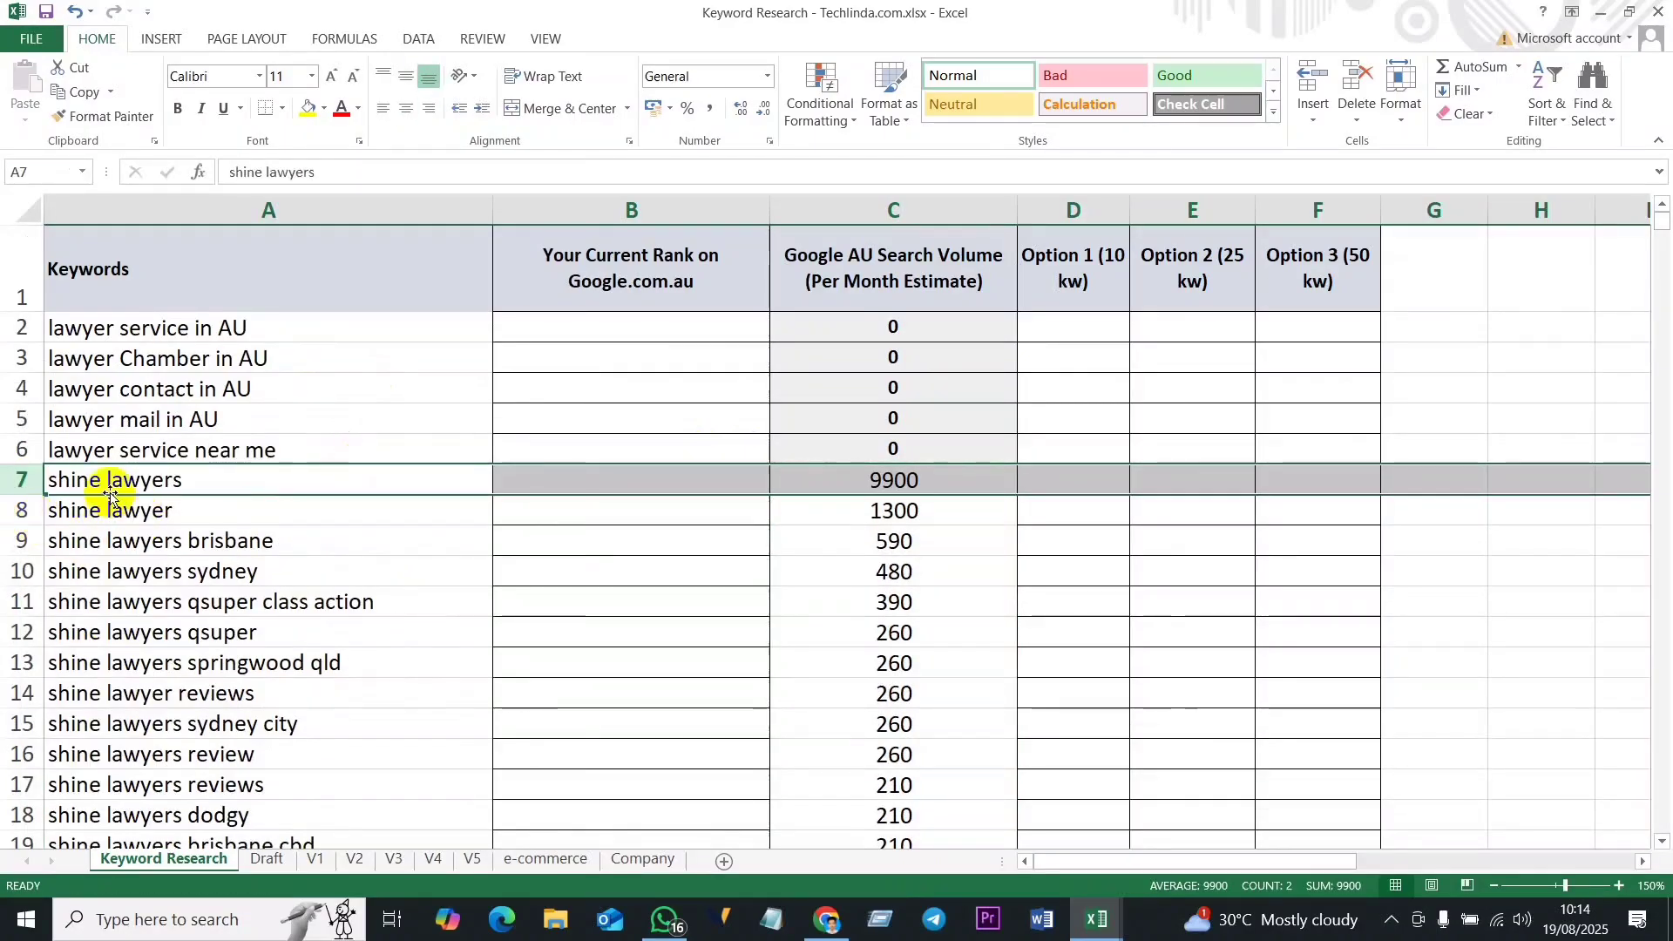
Step: Review the search volumes in column C and the current-rank cells from B2 down
{"action": "left_click", "coordinate": [842, 479]}
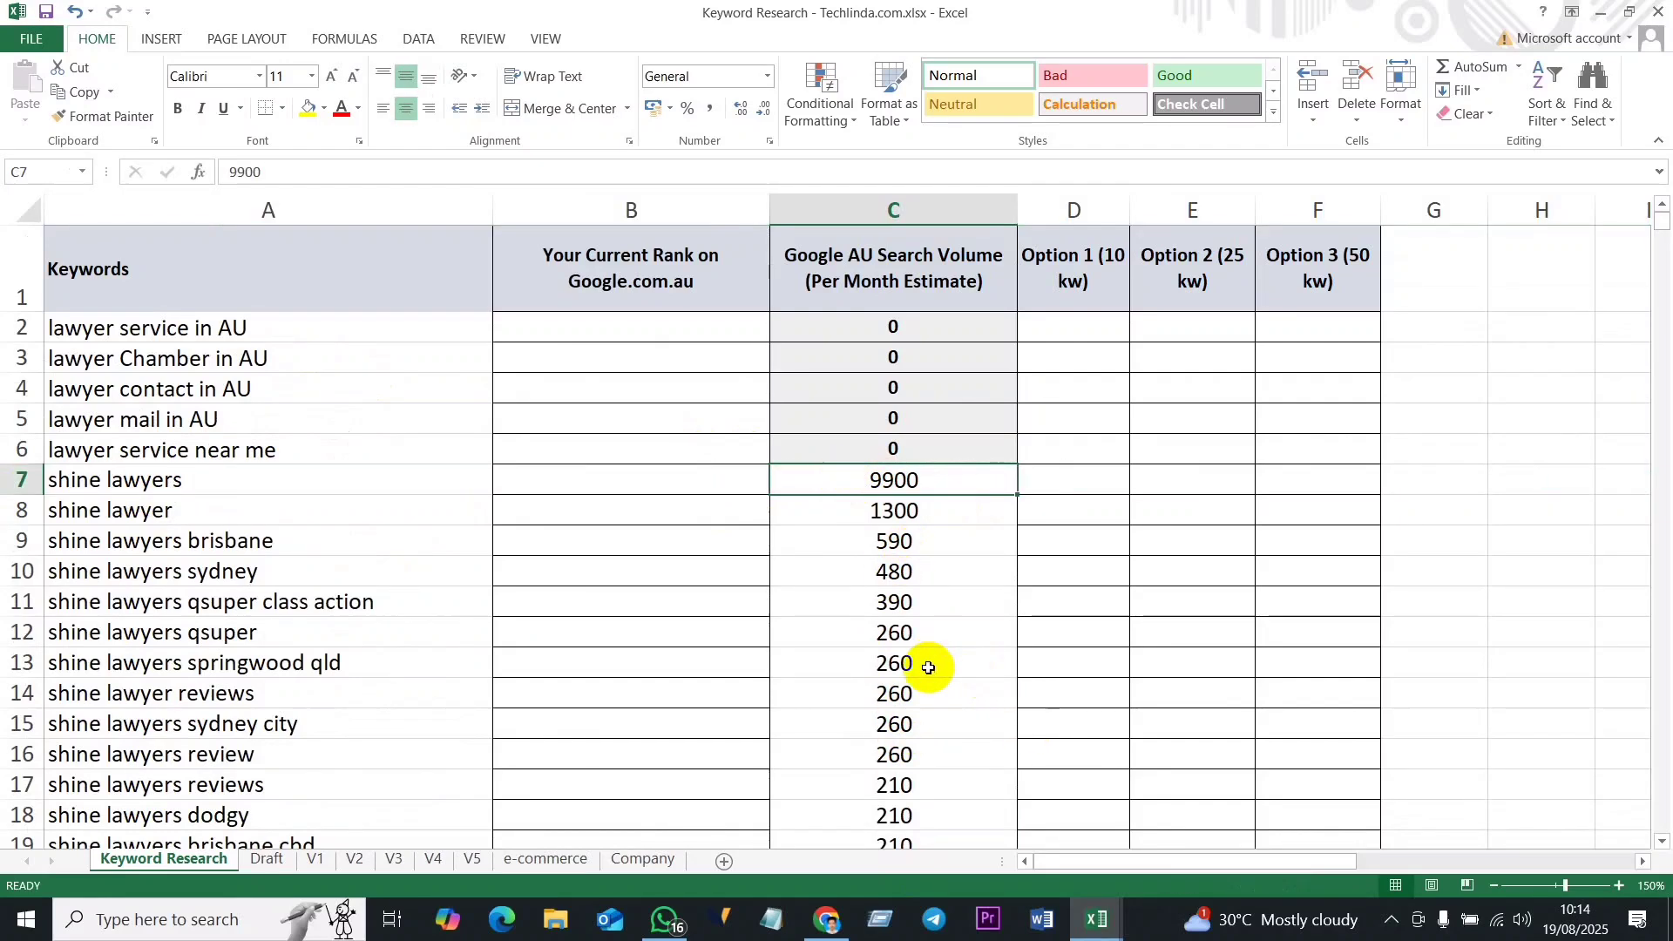
{"action": "scroll", "coordinate": [926, 676], "scroll_direction": "down", "scroll_amount": 2}
{"action": "scroll", "coordinate": [939, 594], "scroll_direction": "up", "scroll_amount": 2}
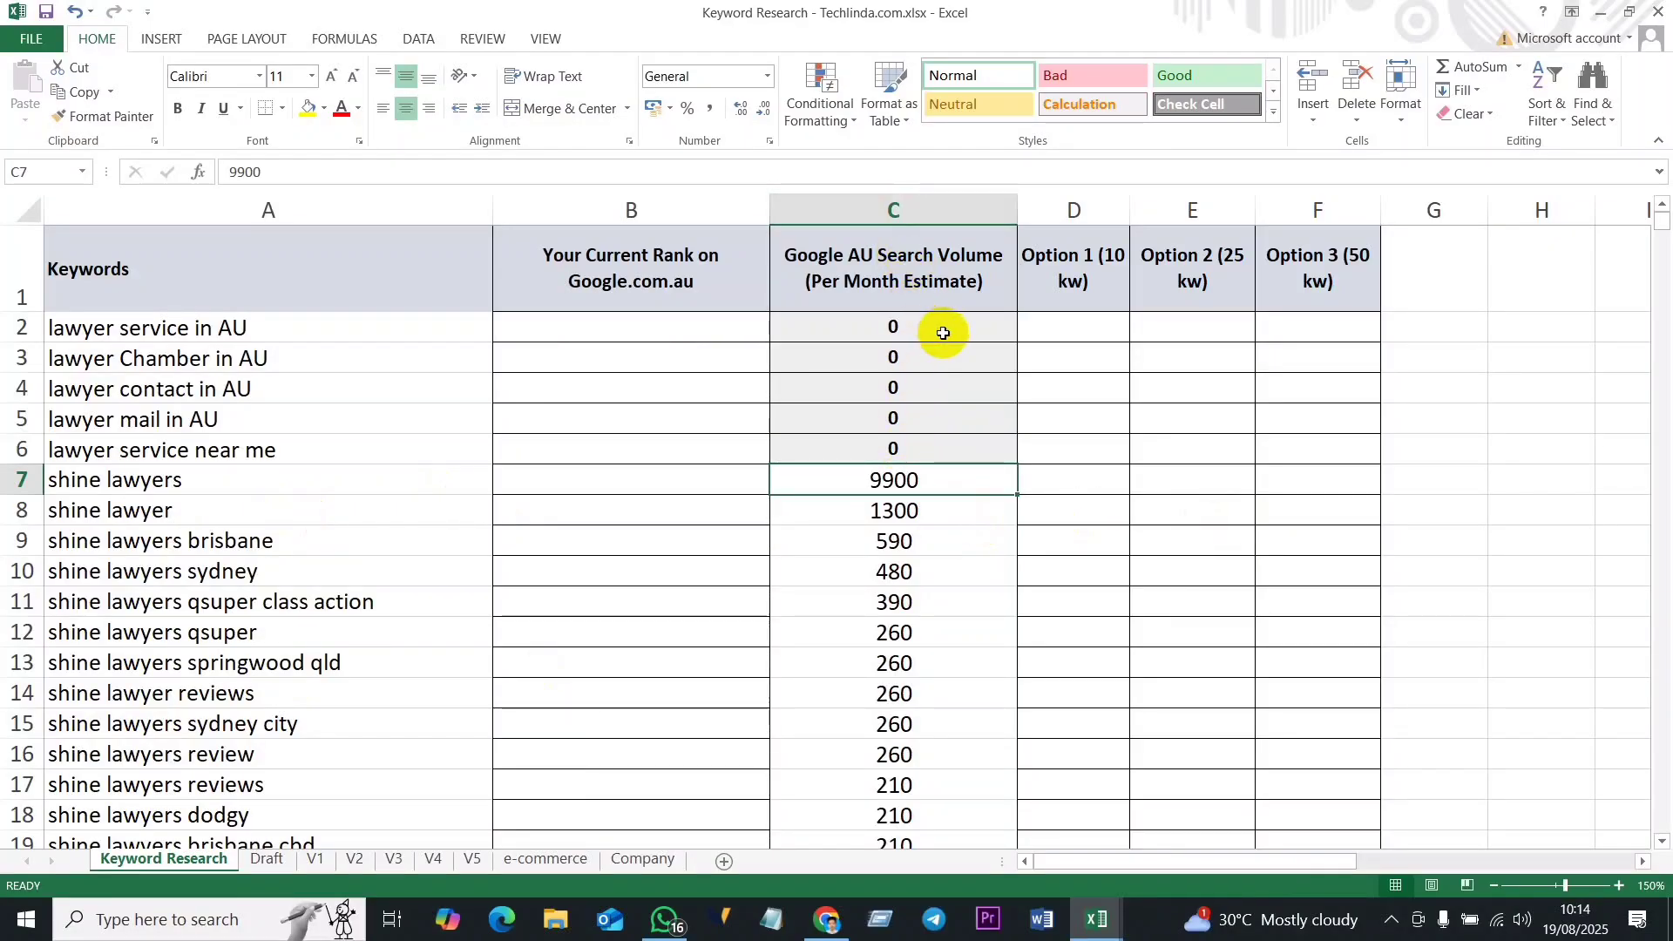
{"action": "left_click", "coordinate": [950, 544]}
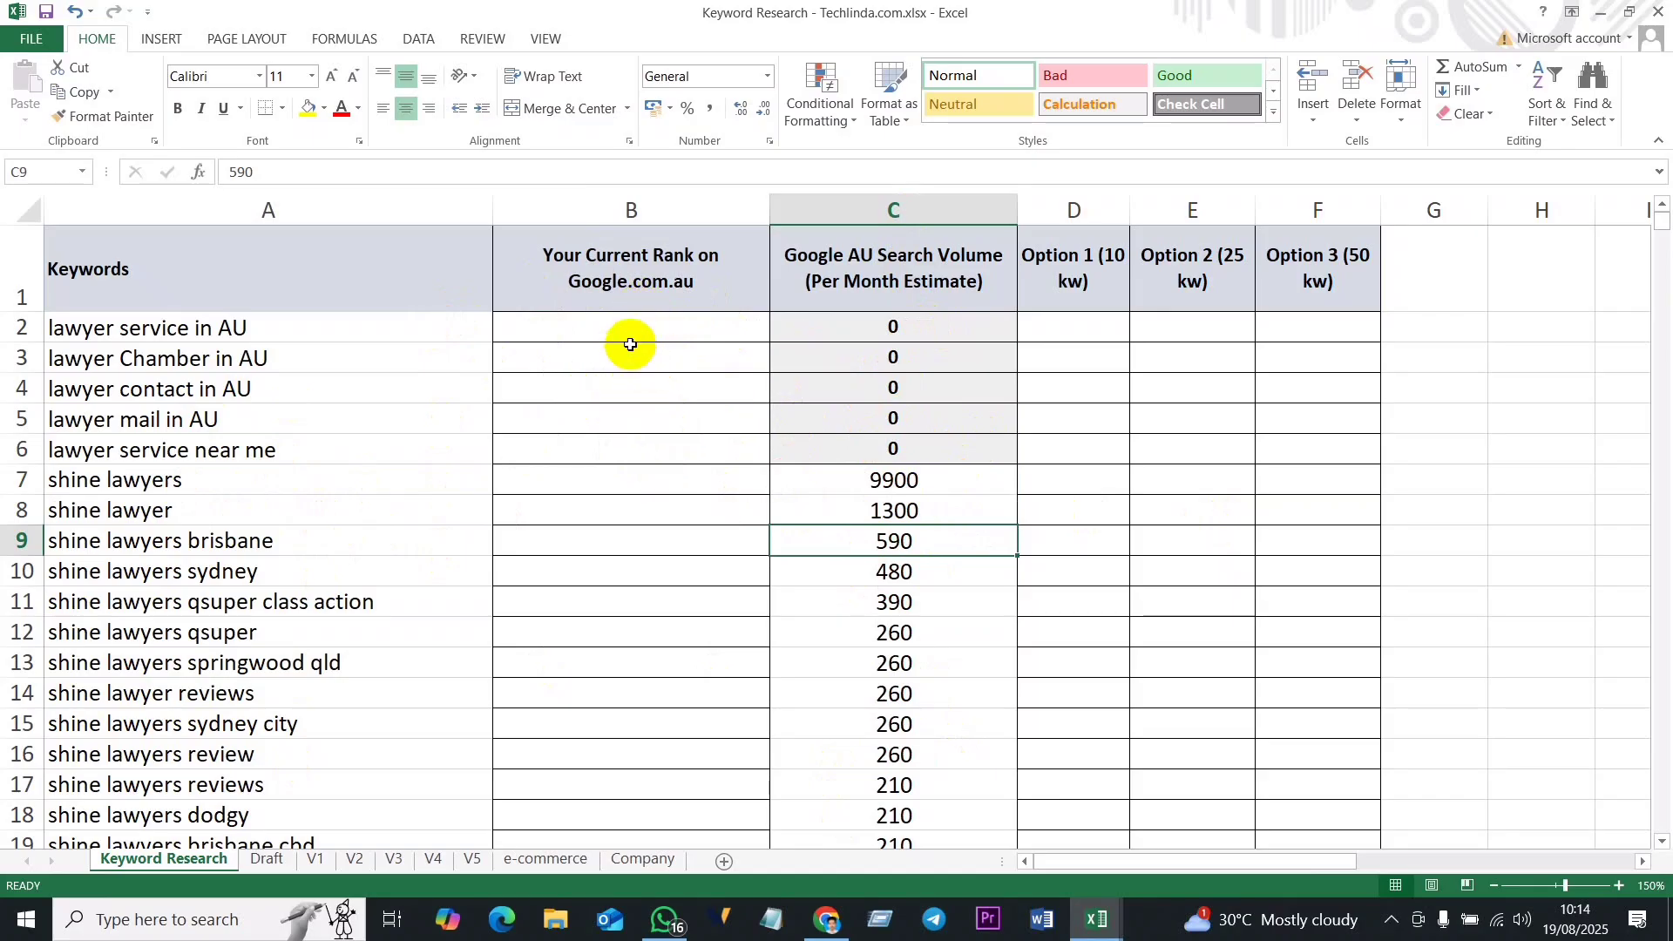
{"action": "left_click_drag", "start_coordinate": [623, 336], "coordinate": [623, 706]}
{"action": "scroll", "coordinate": [664, 519], "scroll_direction": "up", "scroll_amount": 2}
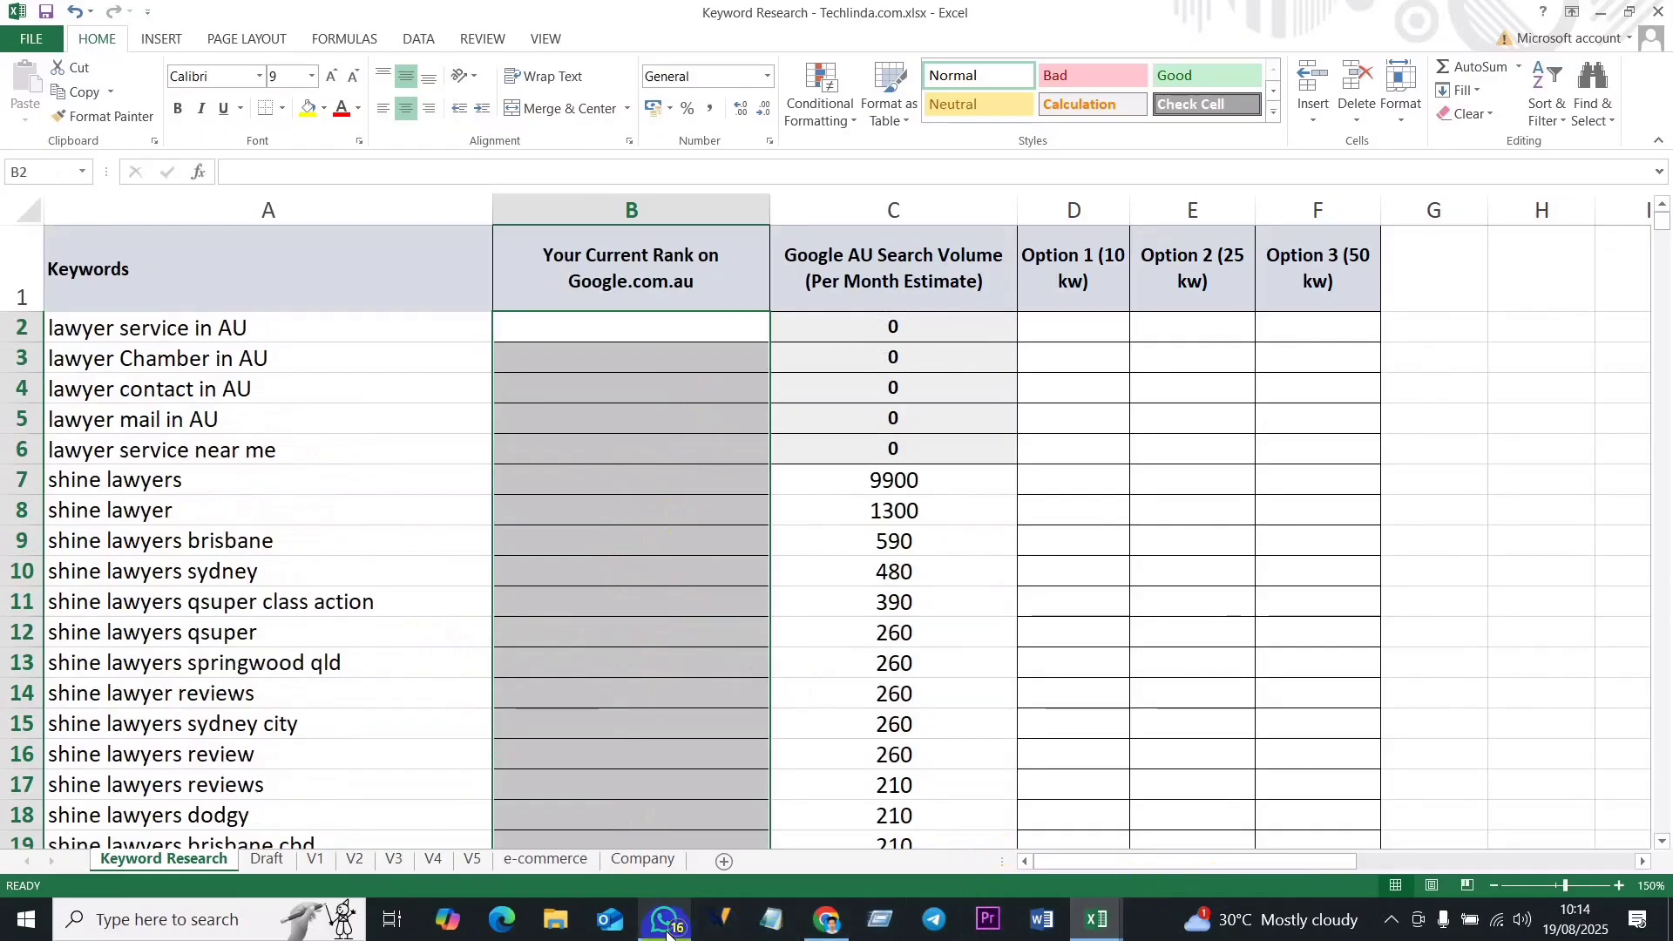
{"action": "mouse_move", "coordinate": [666, 931]}
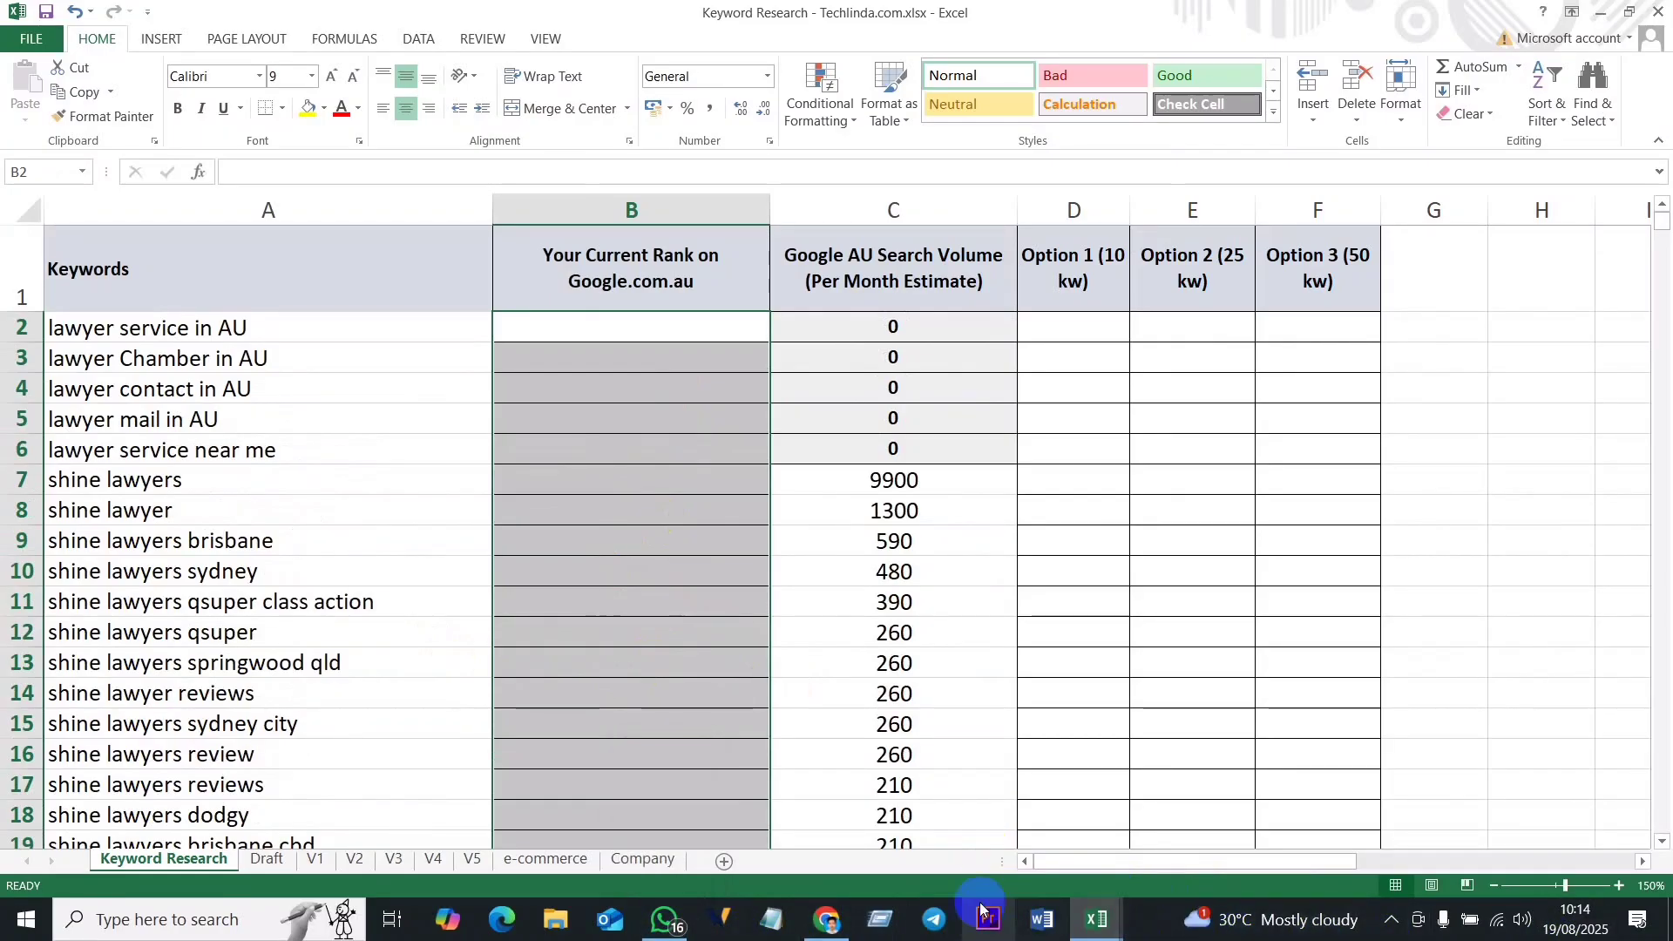
Step: Switch to Chrome and look through the first page of Google results for "Accident lawyer Chamber"
{"action": "left_click", "coordinate": [826, 922]}
{"action": "scroll", "coordinate": [375, 410], "scroll_direction": "up", "scroll_amount": 10}
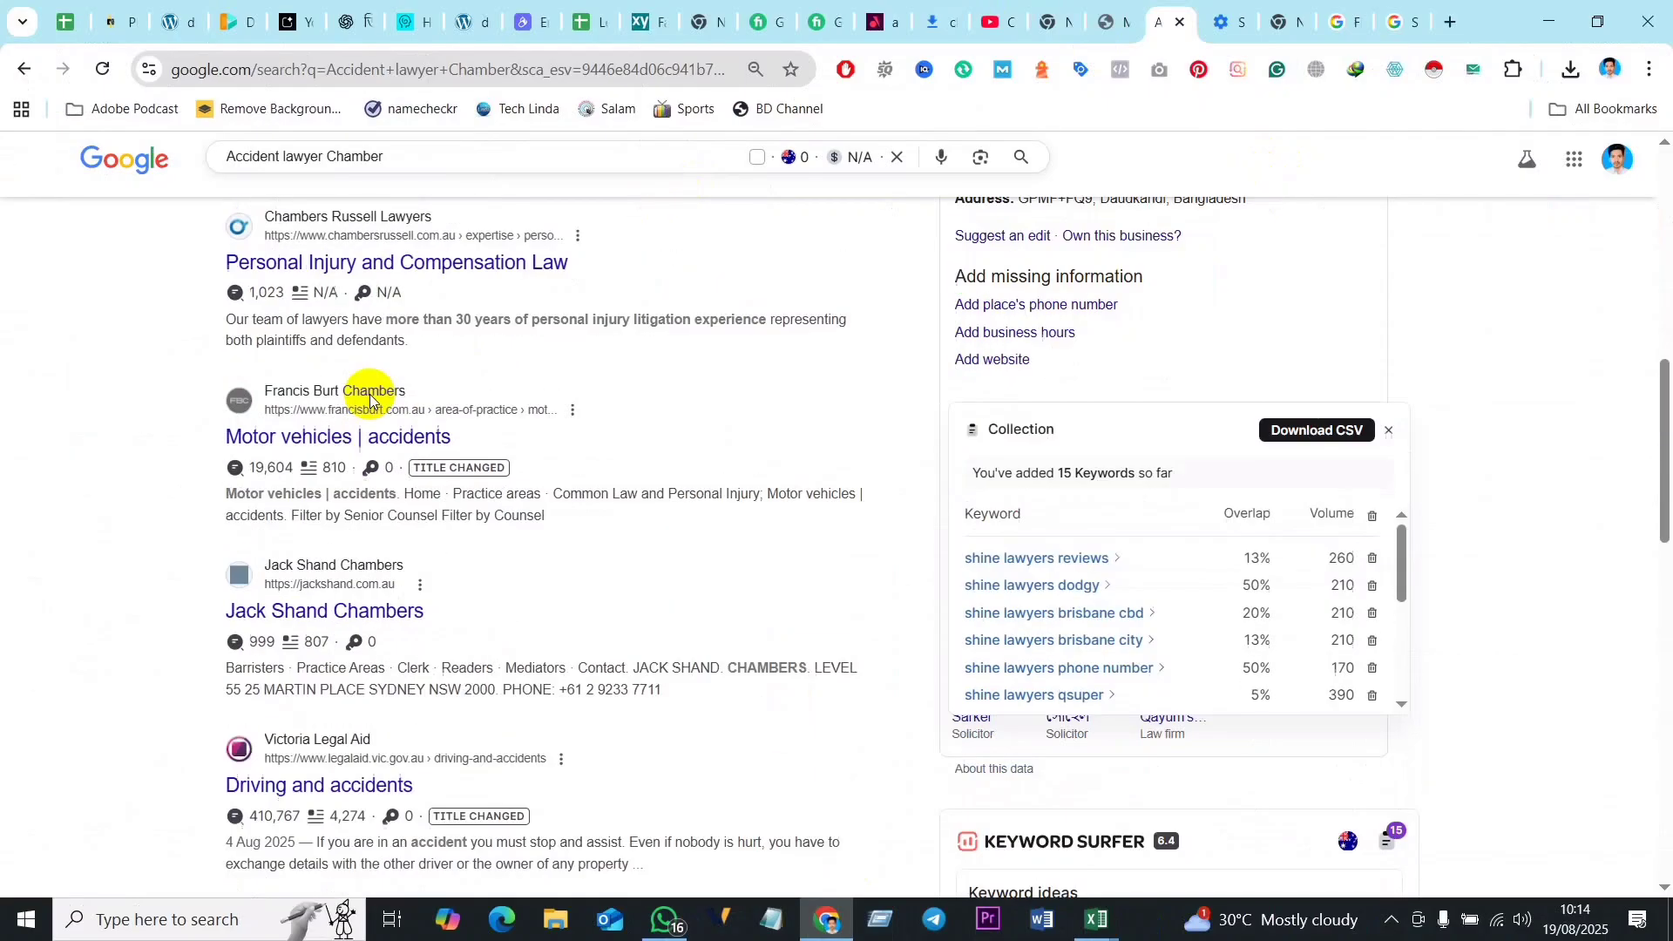
{"action": "scroll", "coordinate": [378, 443], "scroll_direction": "up", "scroll_amount": 1}
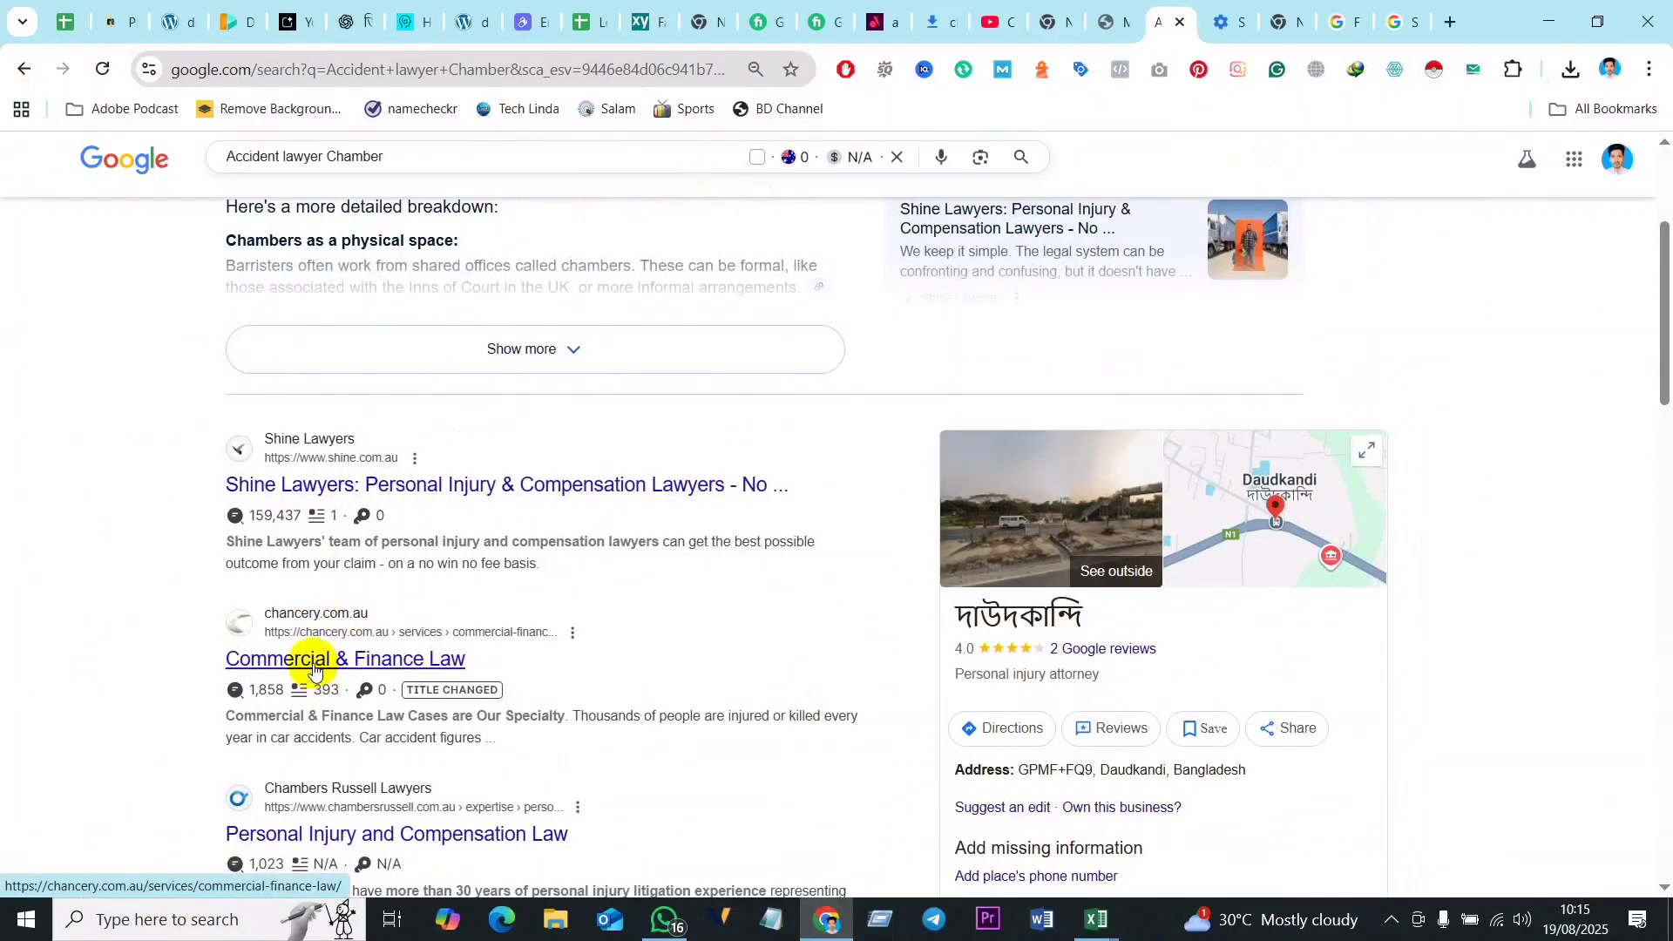
{"action": "scroll", "coordinate": [362, 634], "scroll_direction": "up", "scroll_amount": 4}
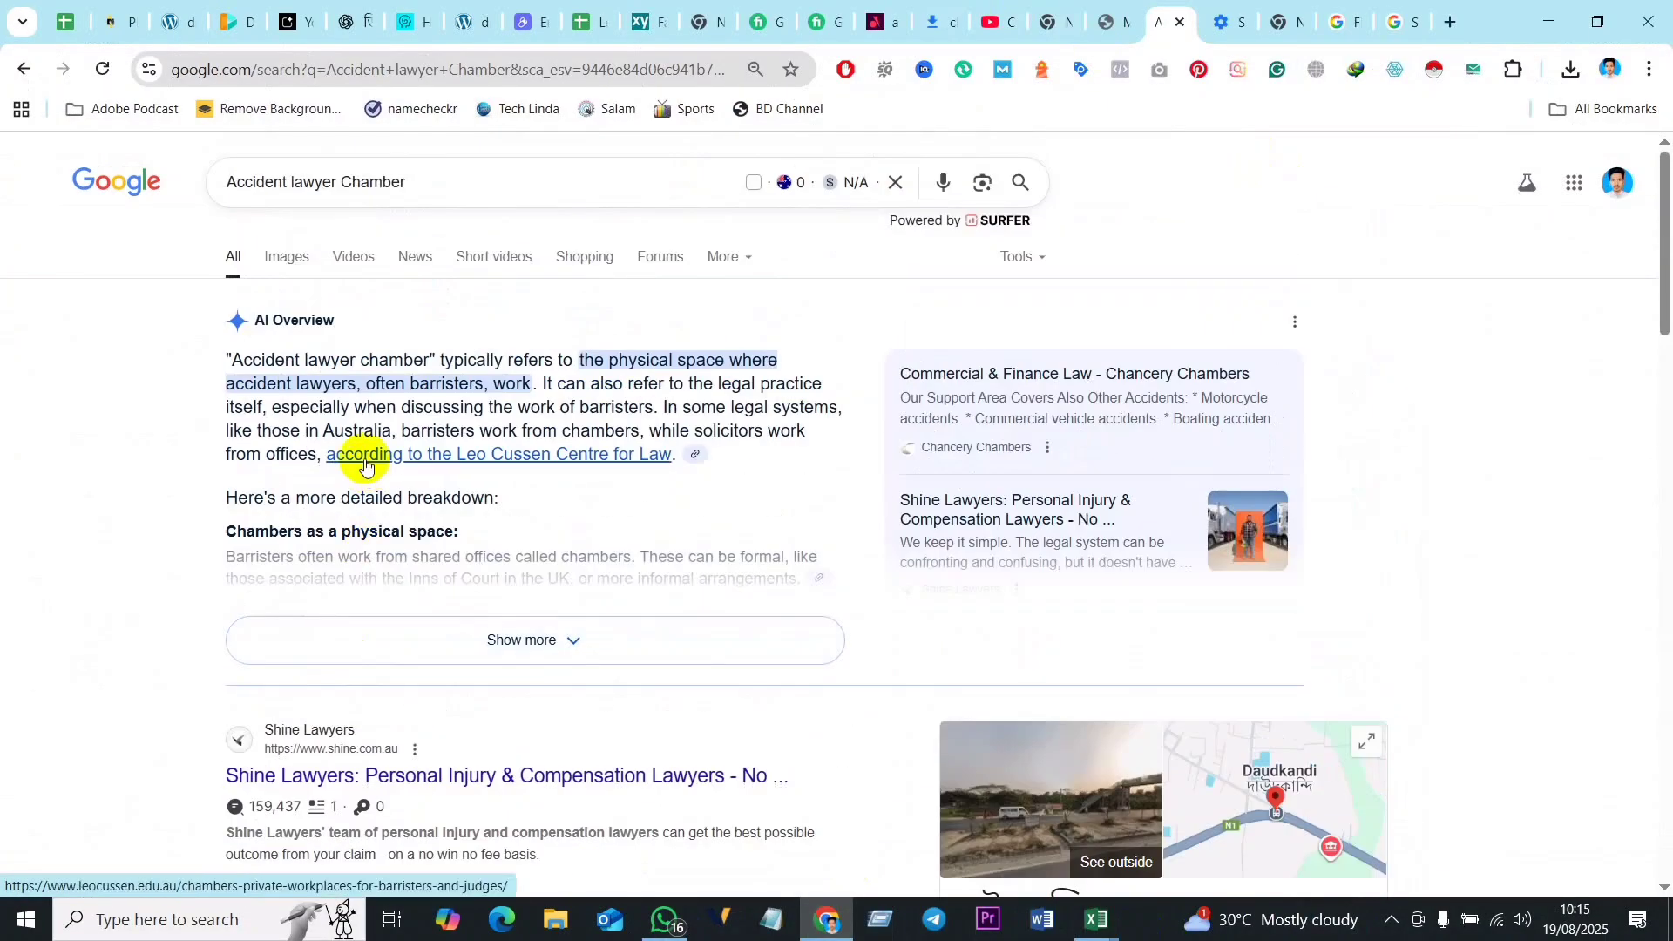
{"action": "scroll", "coordinate": [367, 737], "scroll_direction": "down", "scroll_amount": 7}
{"action": "scroll", "coordinate": [317, 747], "scroll_direction": "down", "scroll_amount": 7}
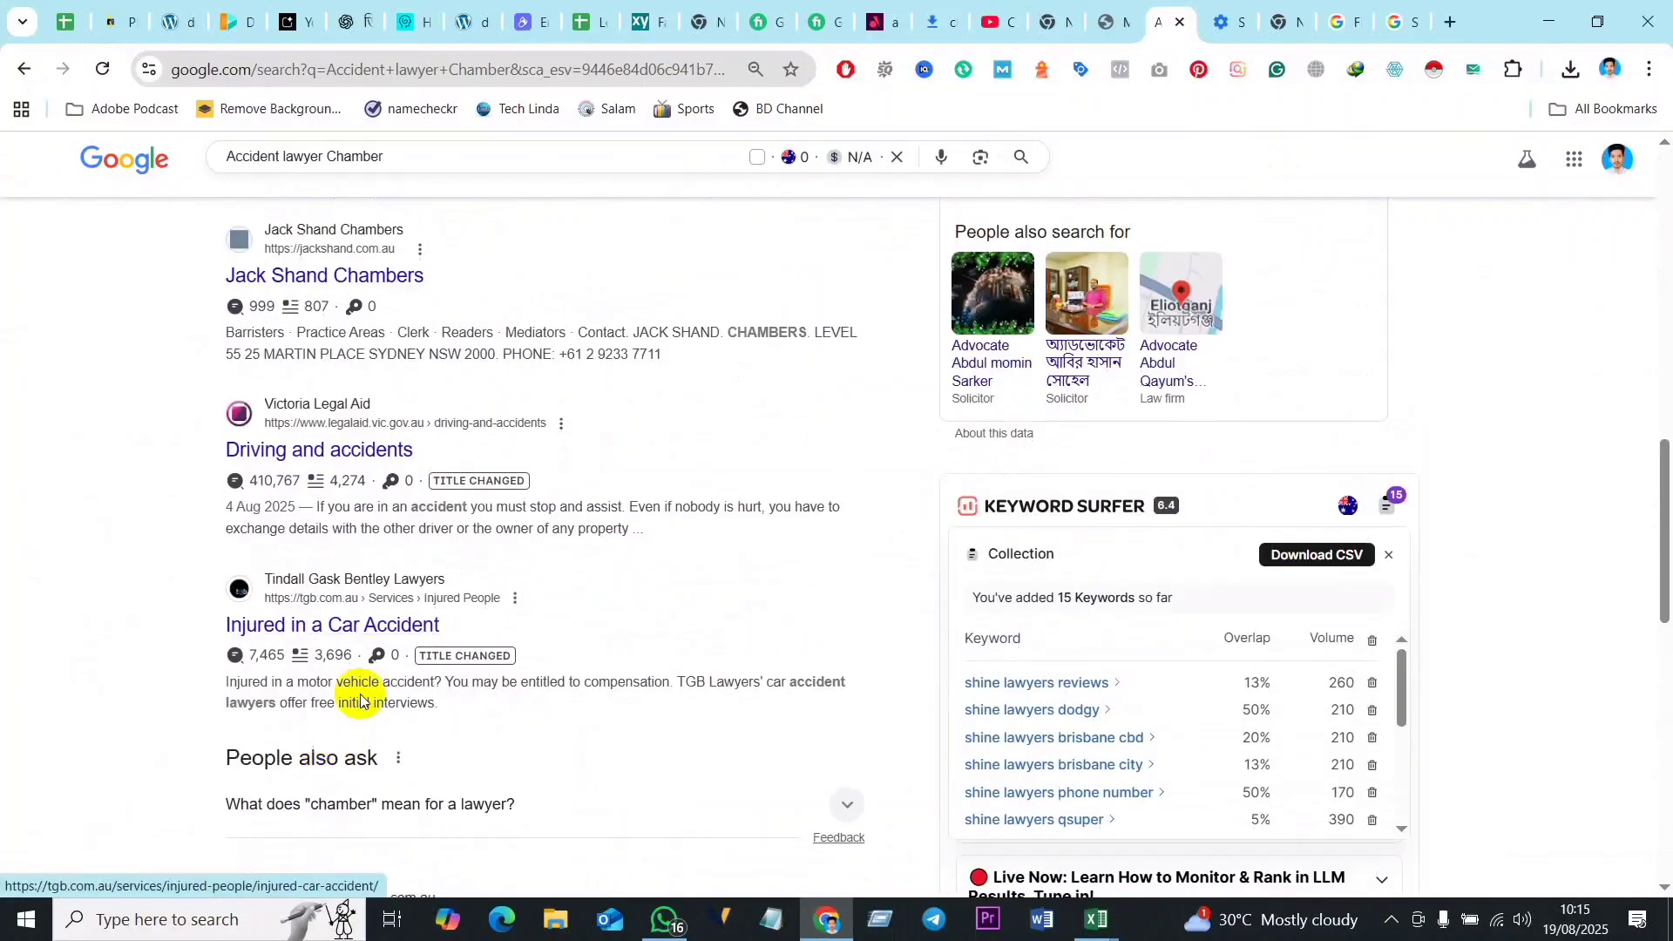
{"action": "scroll", "coordinate": [790, 713], "scroll_direction": "down", "scroll_amount": 12}
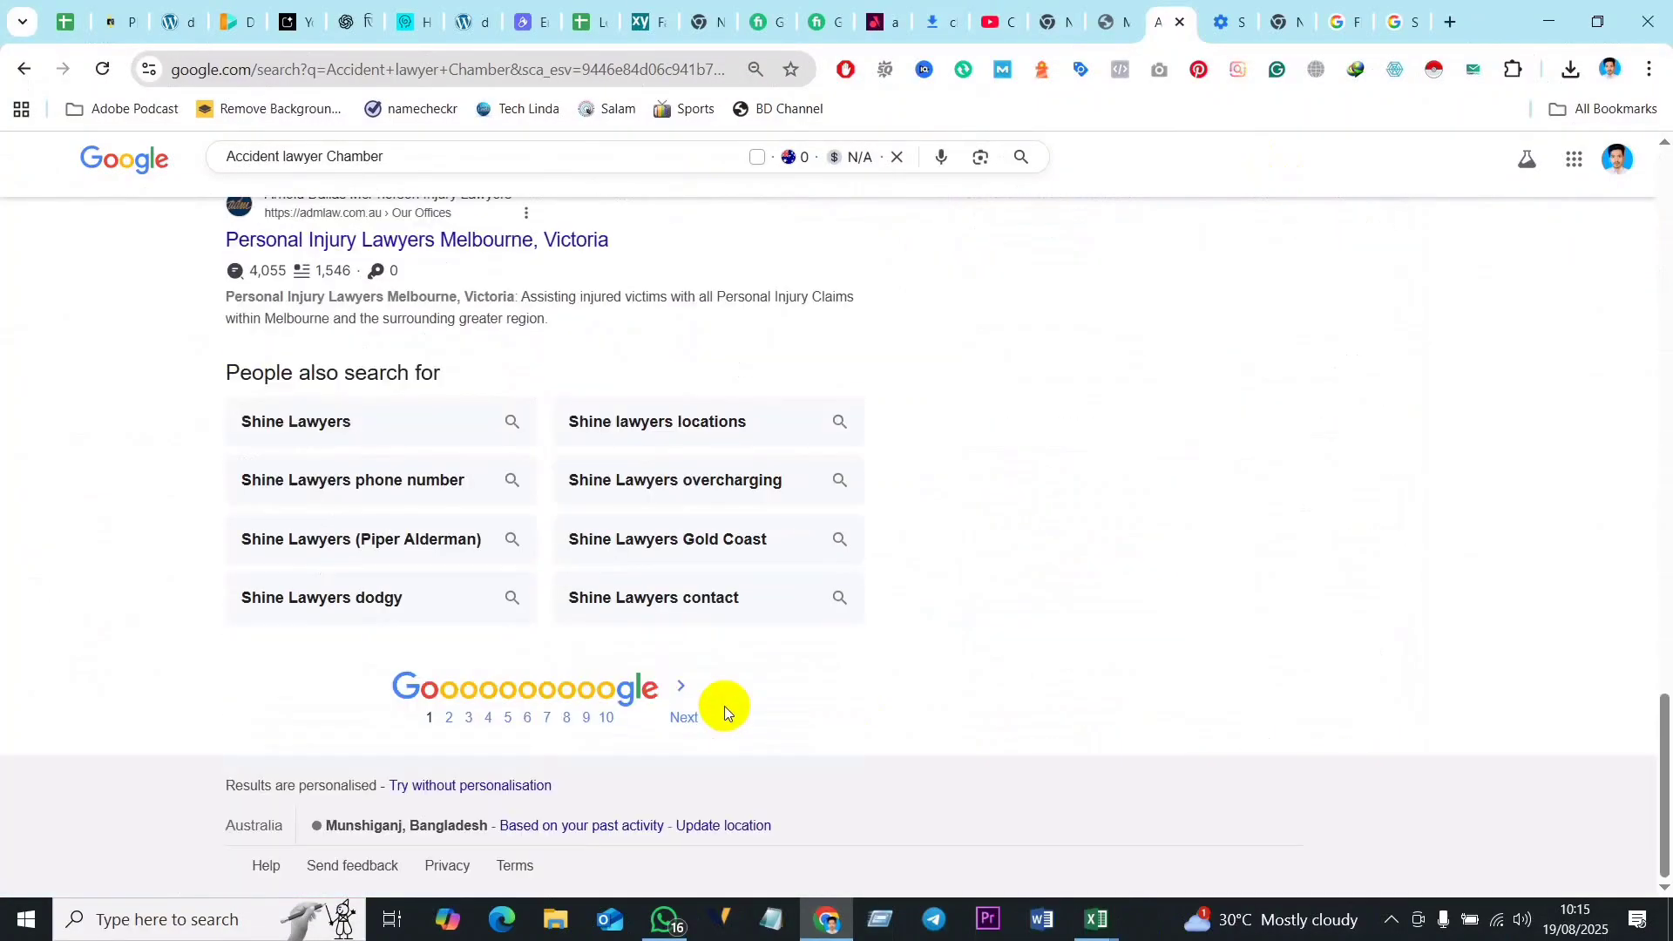
Step: Go to the second page of Google results, open the kakulas.com.au website and select its address
{"action": "left_click", "coordinate": [688, 722]}
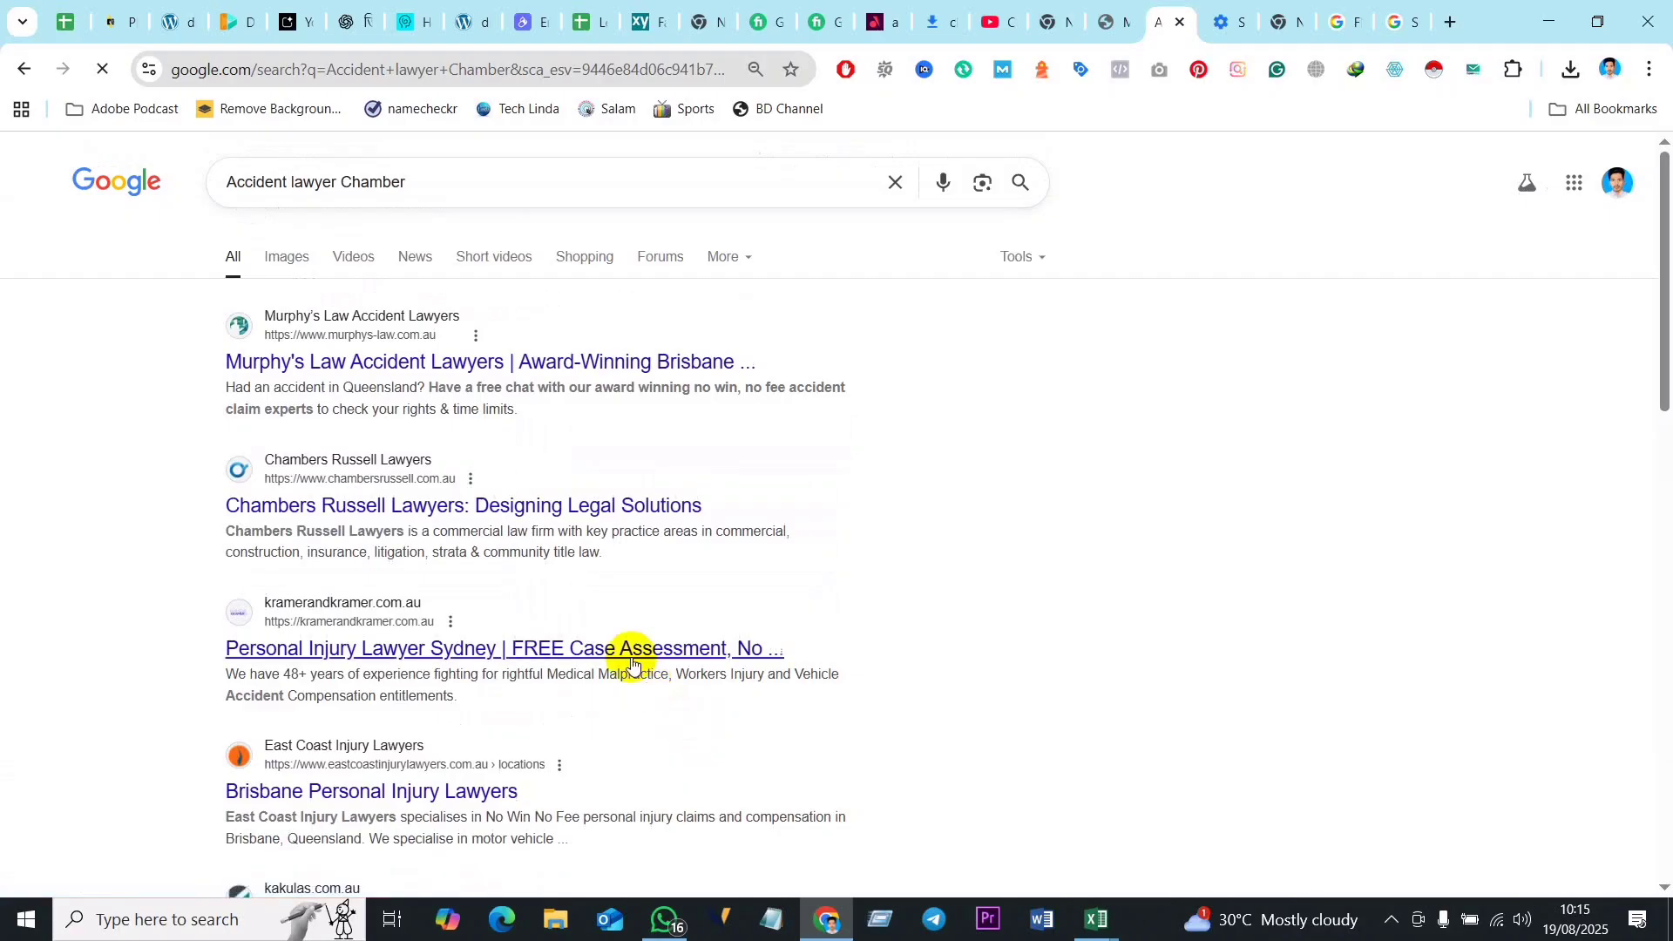
{"action": "scroll", "coordinate": [430, 710], "scroll_direction": "down", "scroll_amount": 3}
{"action": "scroll", "coordinate": [430, 711], "scroll_direction": "down", "scroll_amount": 1}
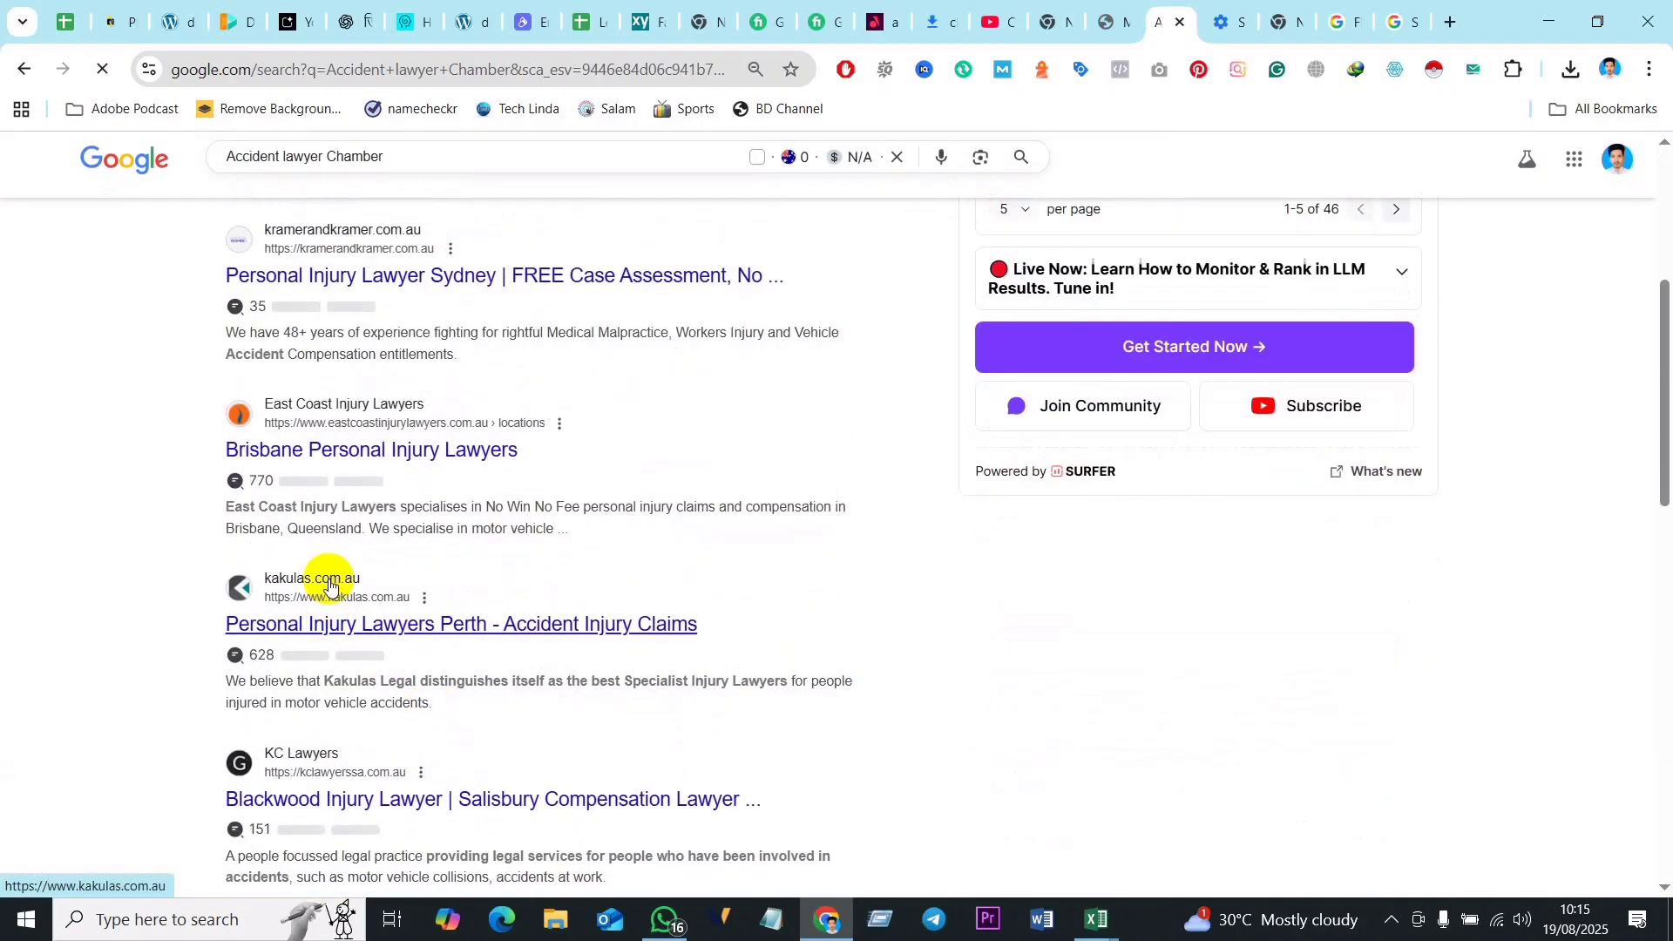
{"action": "left_click", "coordinate": [329, 585]}
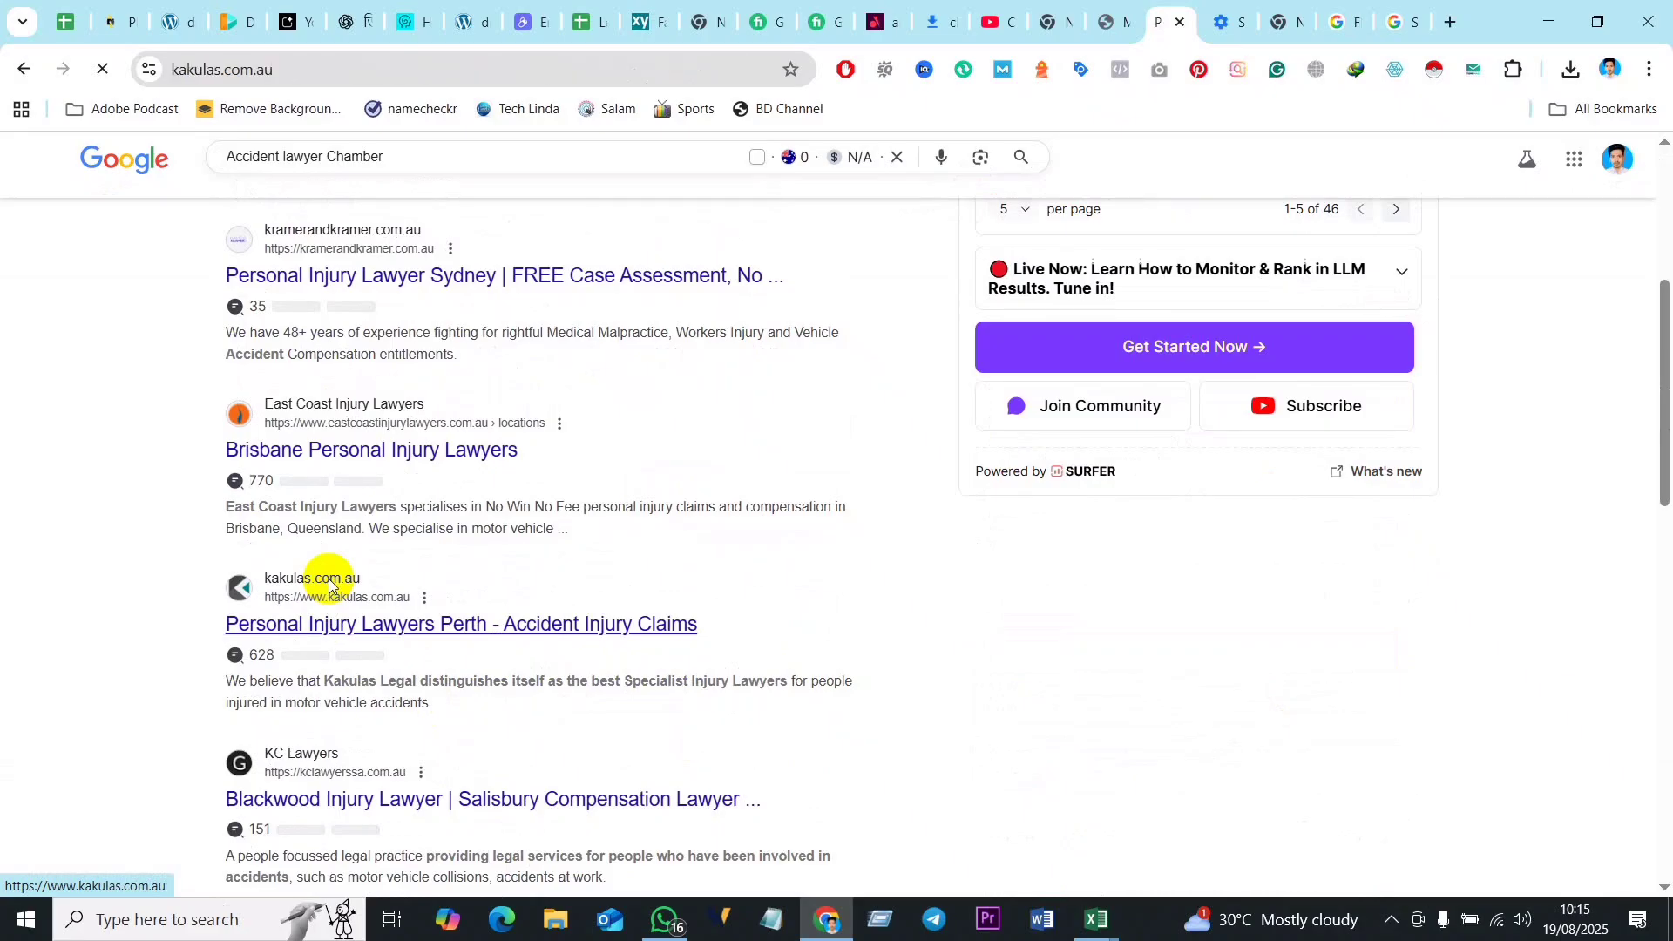
{"action": "left_click", "coordinate": [296, 67]}
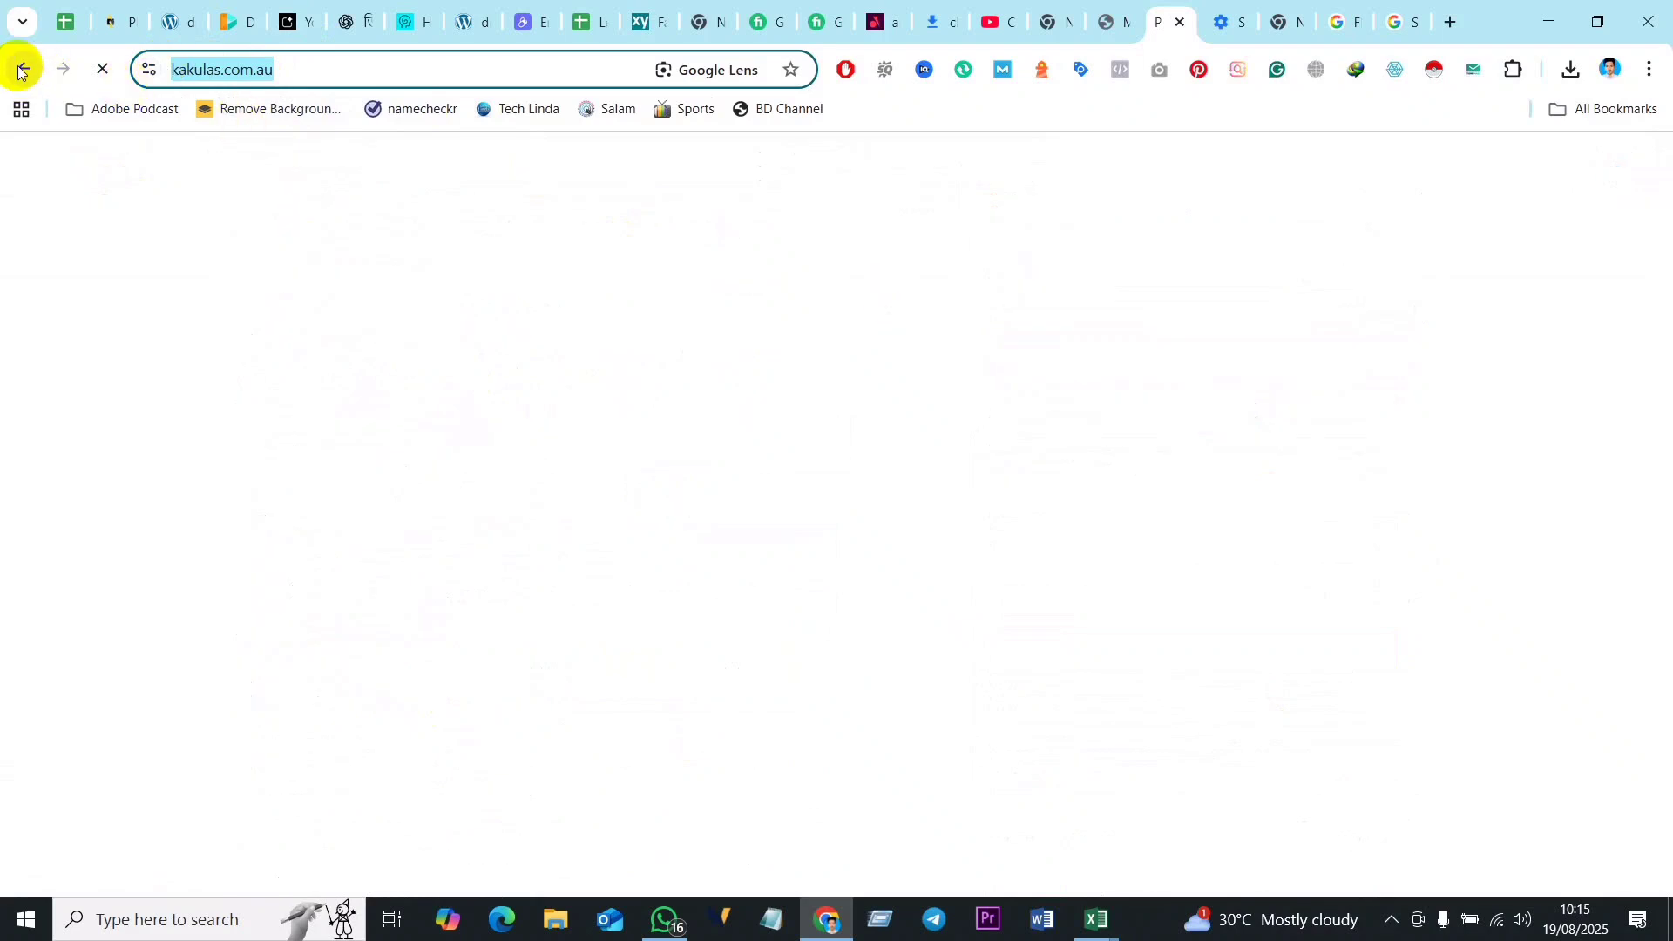
Step: Switch back to the Keyword Research workbook in Excel and delete rows 7 and 8, holding "shine lawyers" and "shine lawyer"
{"action": "mouse_move", "coordinate": [1093, 927]}
{"action": "left_click", "coordinate": [967, 788]}
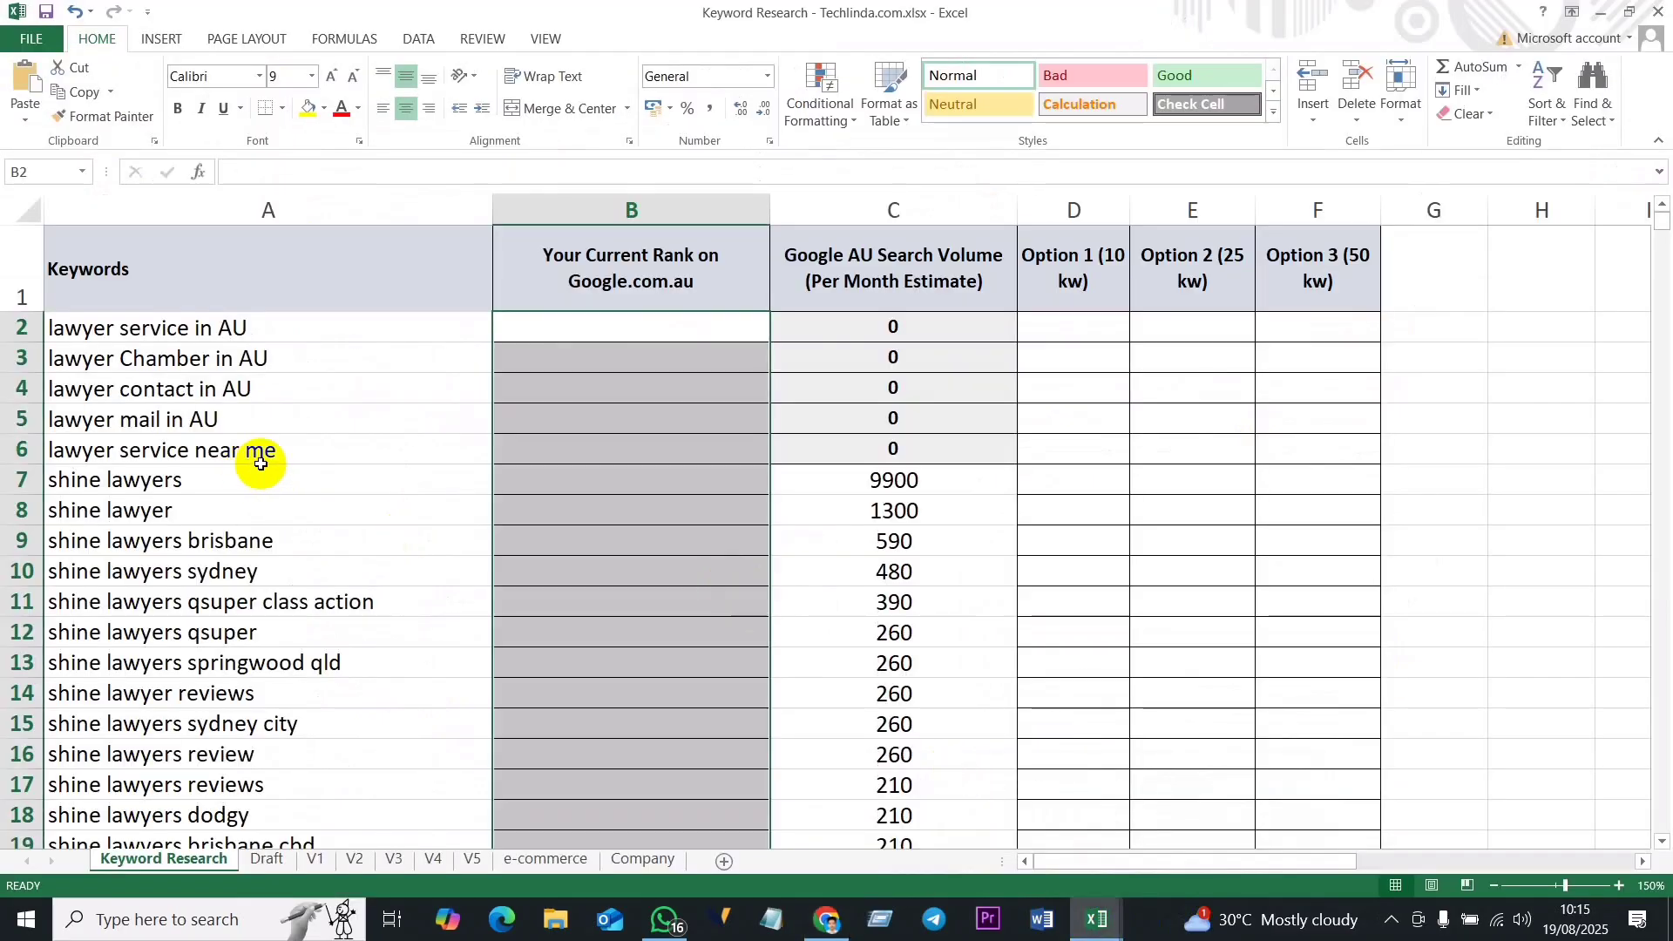
{"action": "left_click", "coordinate": [906, 475]}
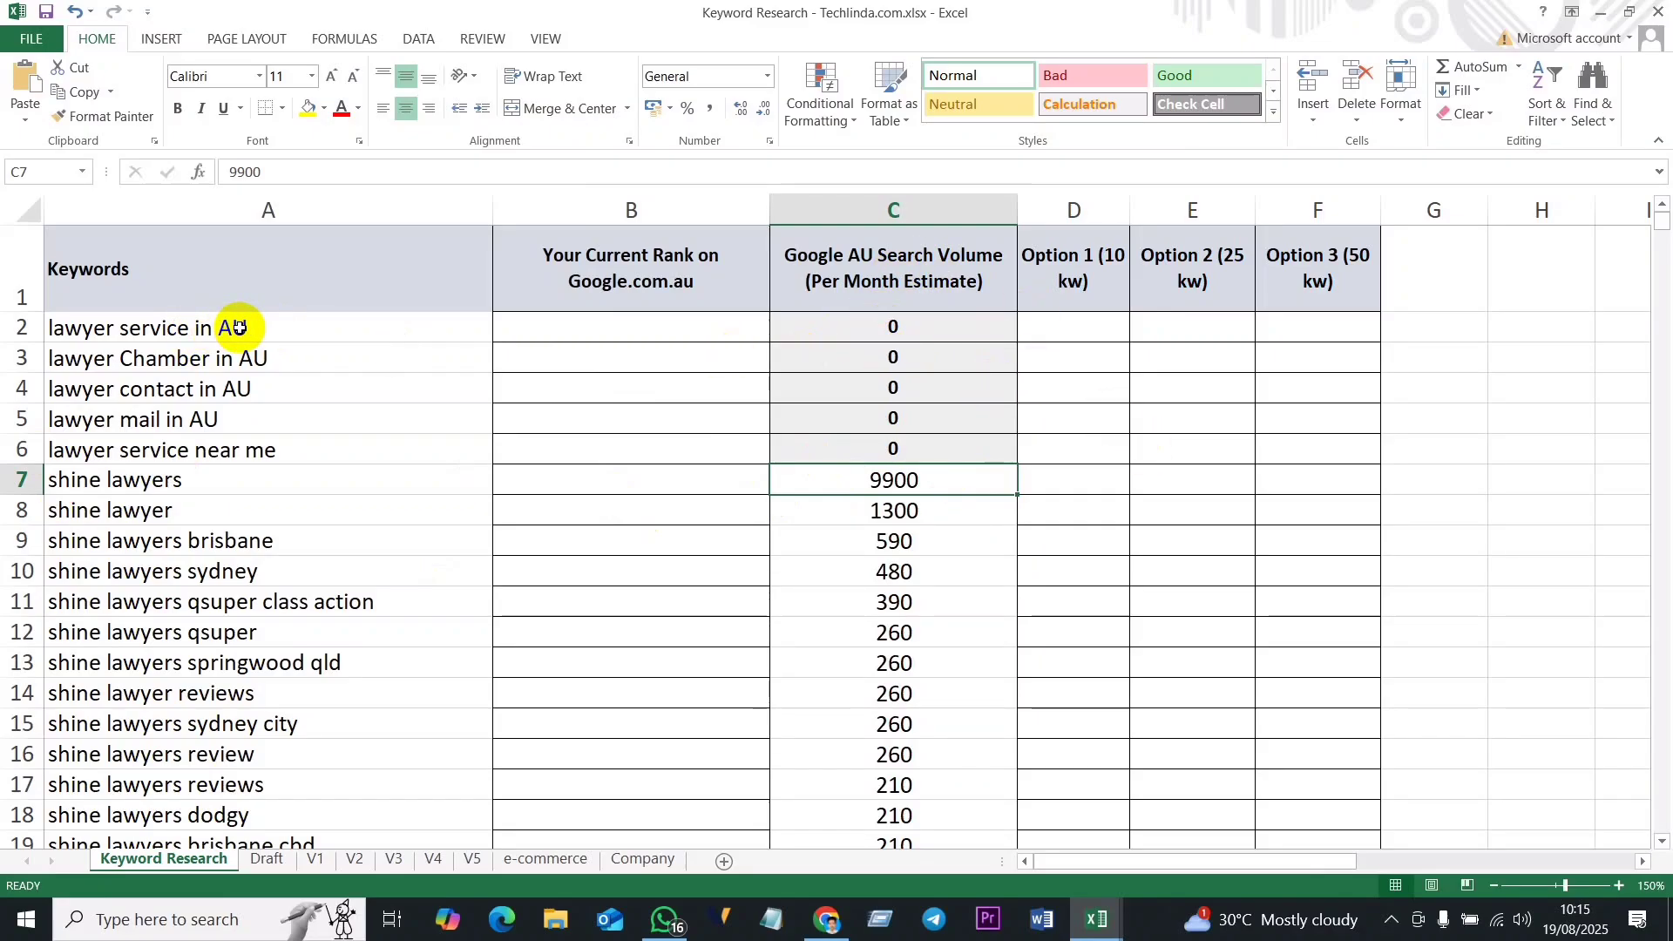
{"action": "left_click", "coordinate": [216, 483]}
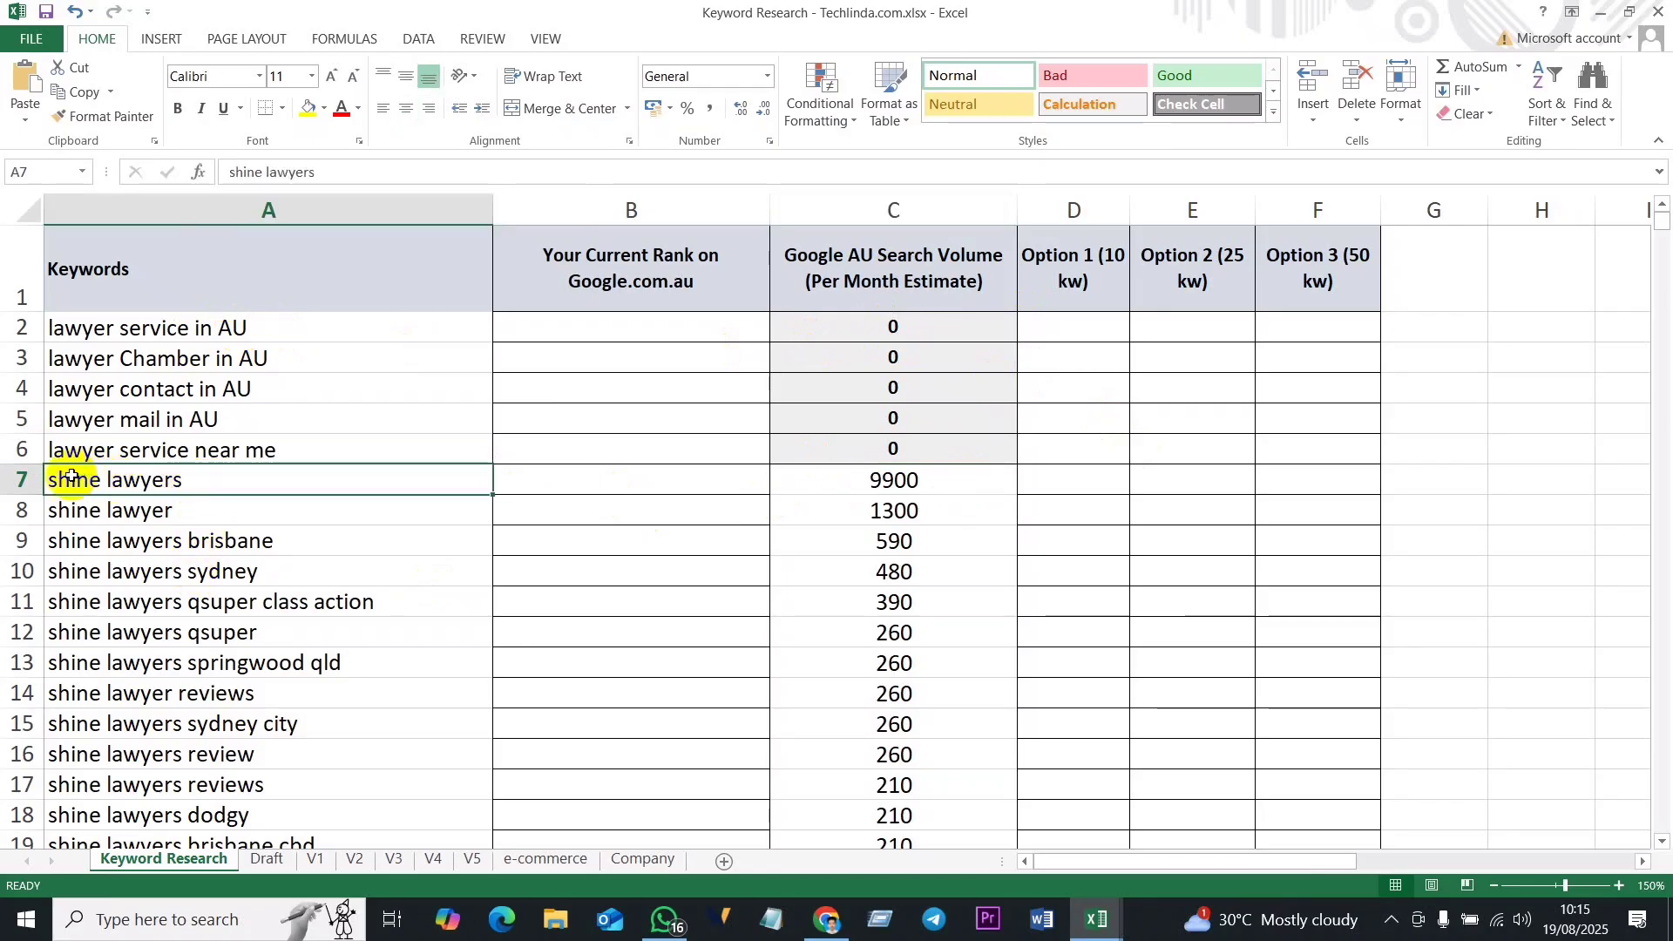
{"action": "left_click_drag", "start_coordinate": [7, 477], "coordinate": [22, 512]}
{"action": "right_click", "coordinate": [19, 480]}
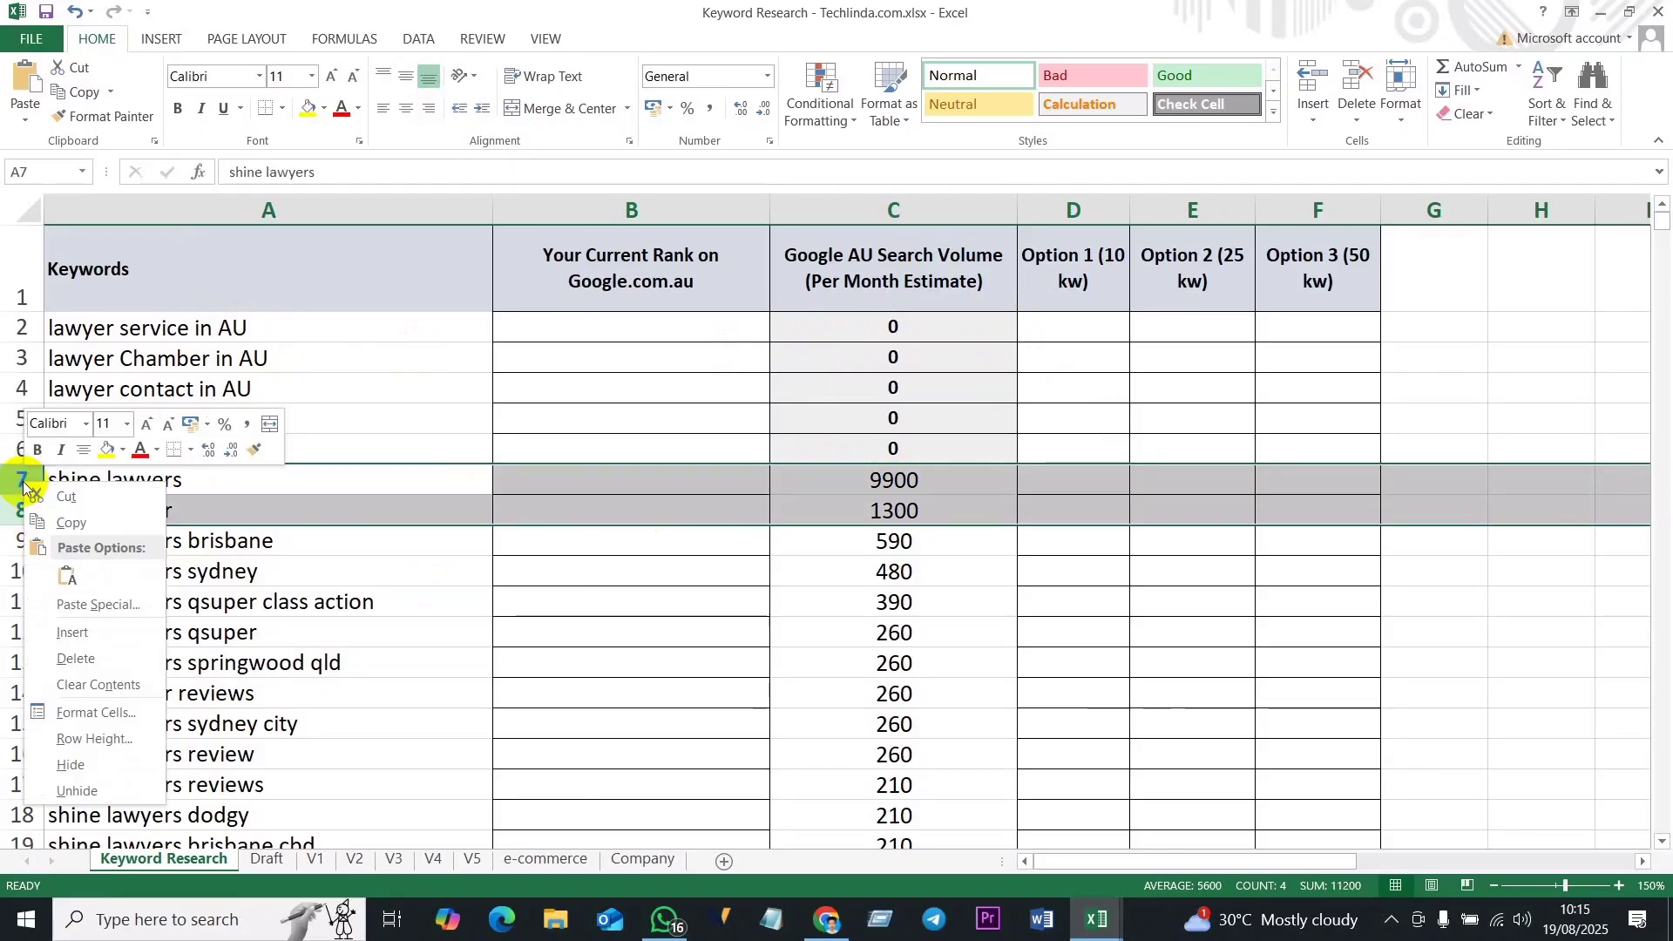
{"action": "left_click", "coordinate": [80, 661]}
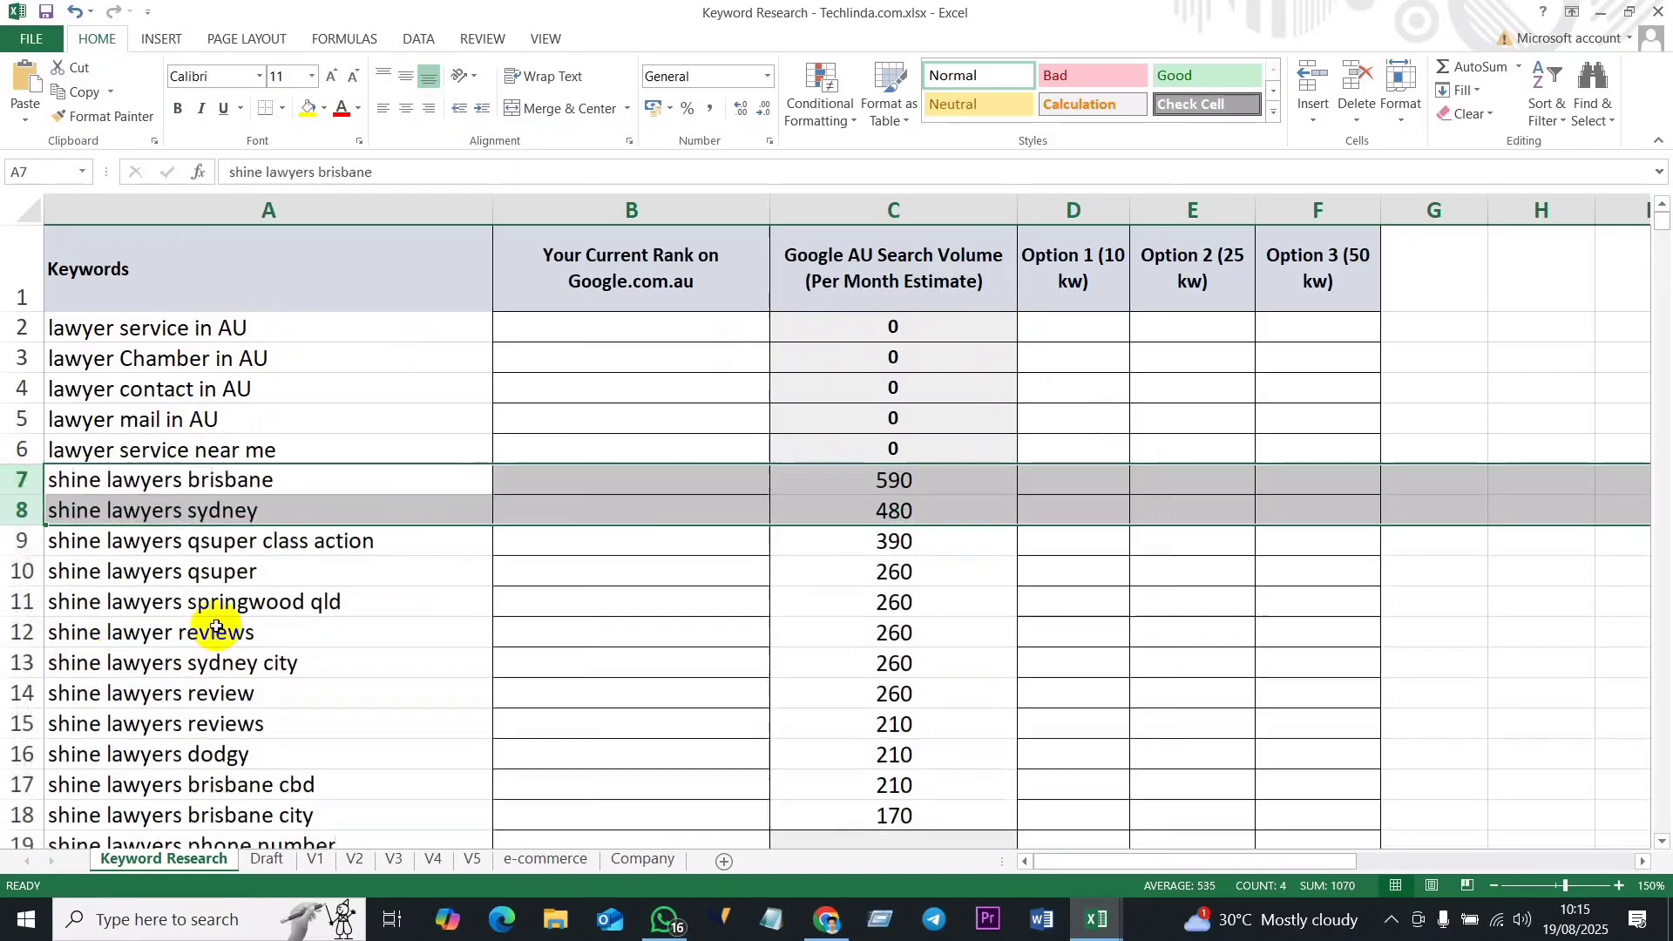
{"action": "left_click", "coordinate": [364, 605]}
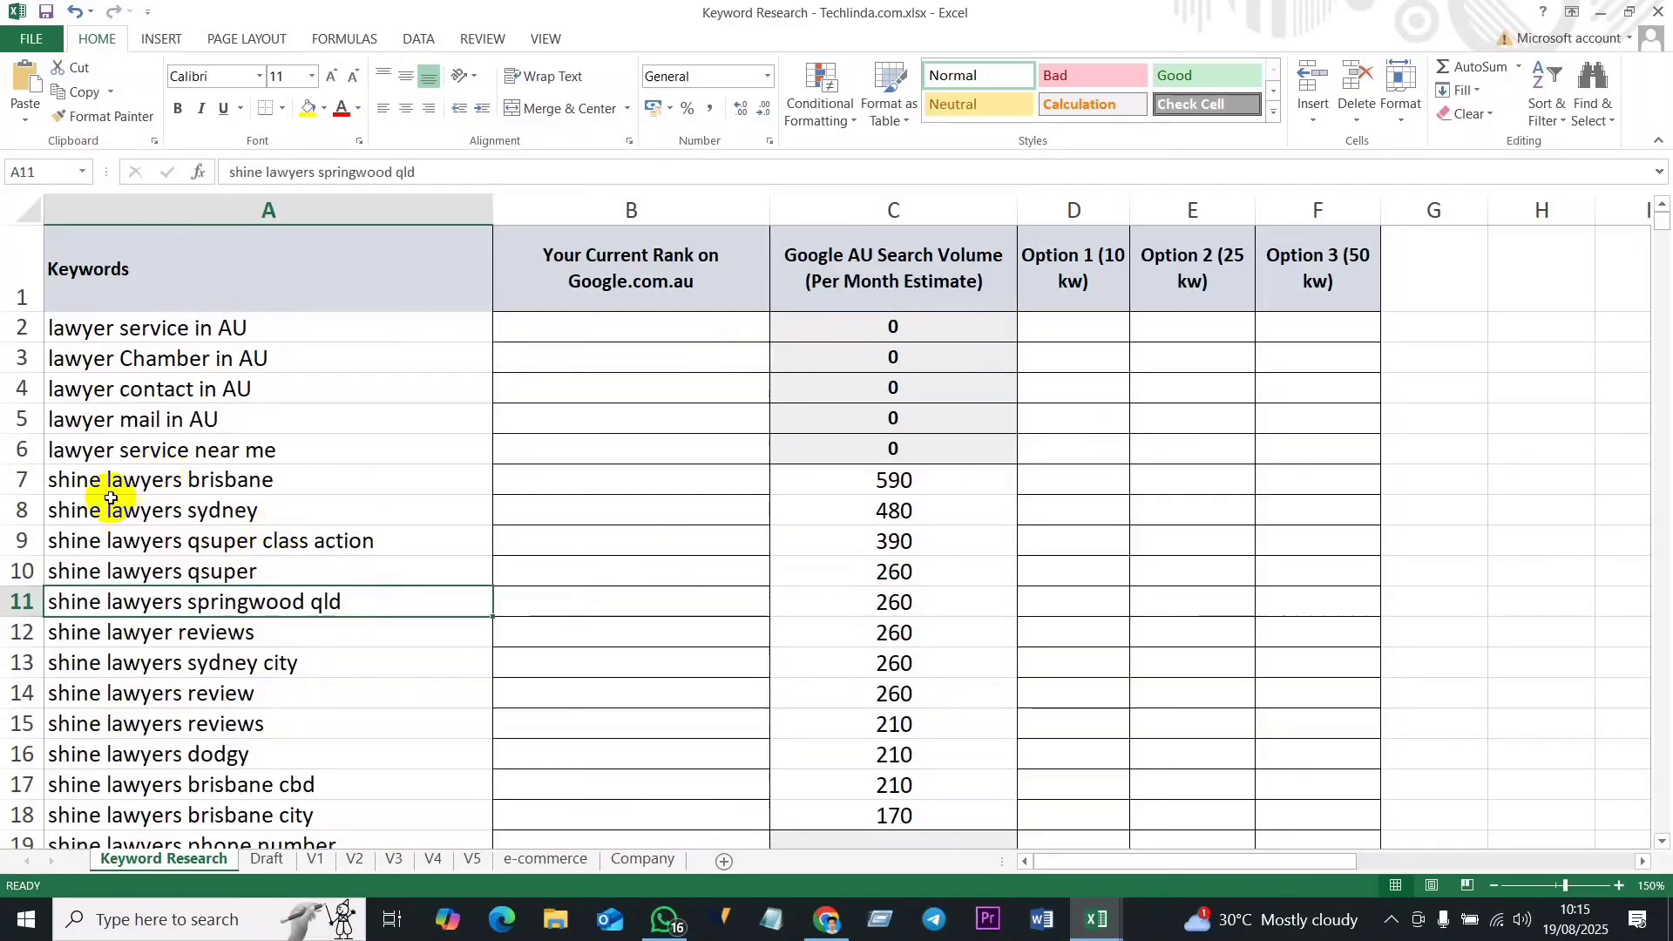
{"action": "left_click", "coordinate": [184, 482]}
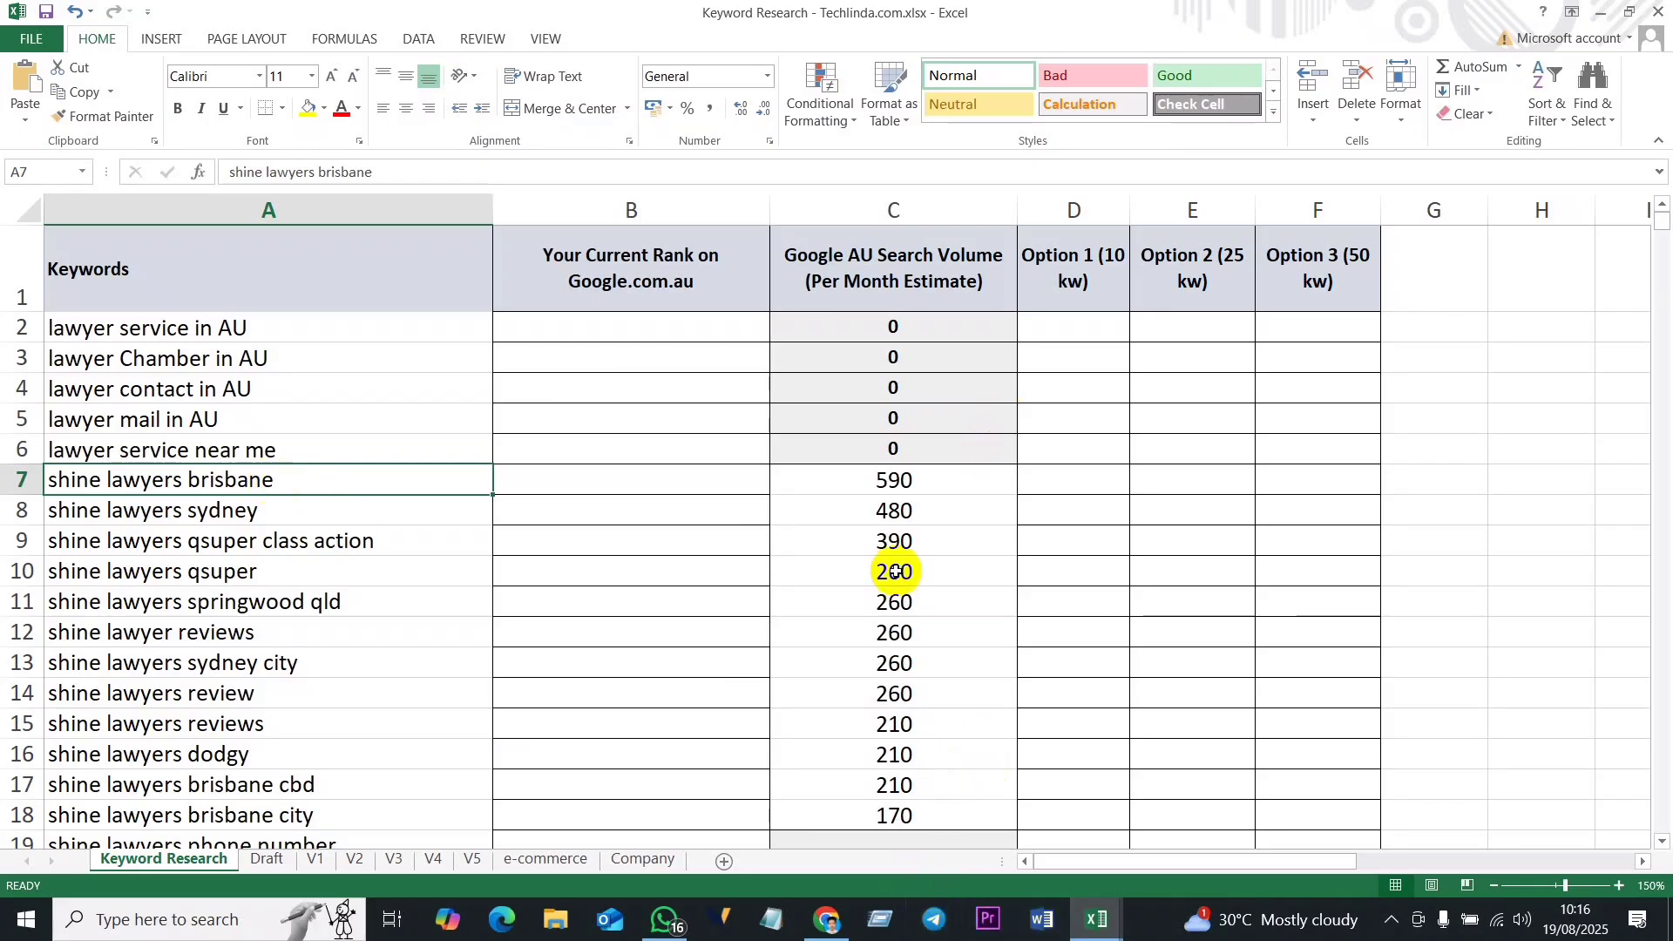
Step: Switch to Chrome and, in the tab with the "Flower" results, search Google for "shine lowyers brisbane"
{"action": "left_click", "coordinate": [829, 924]}
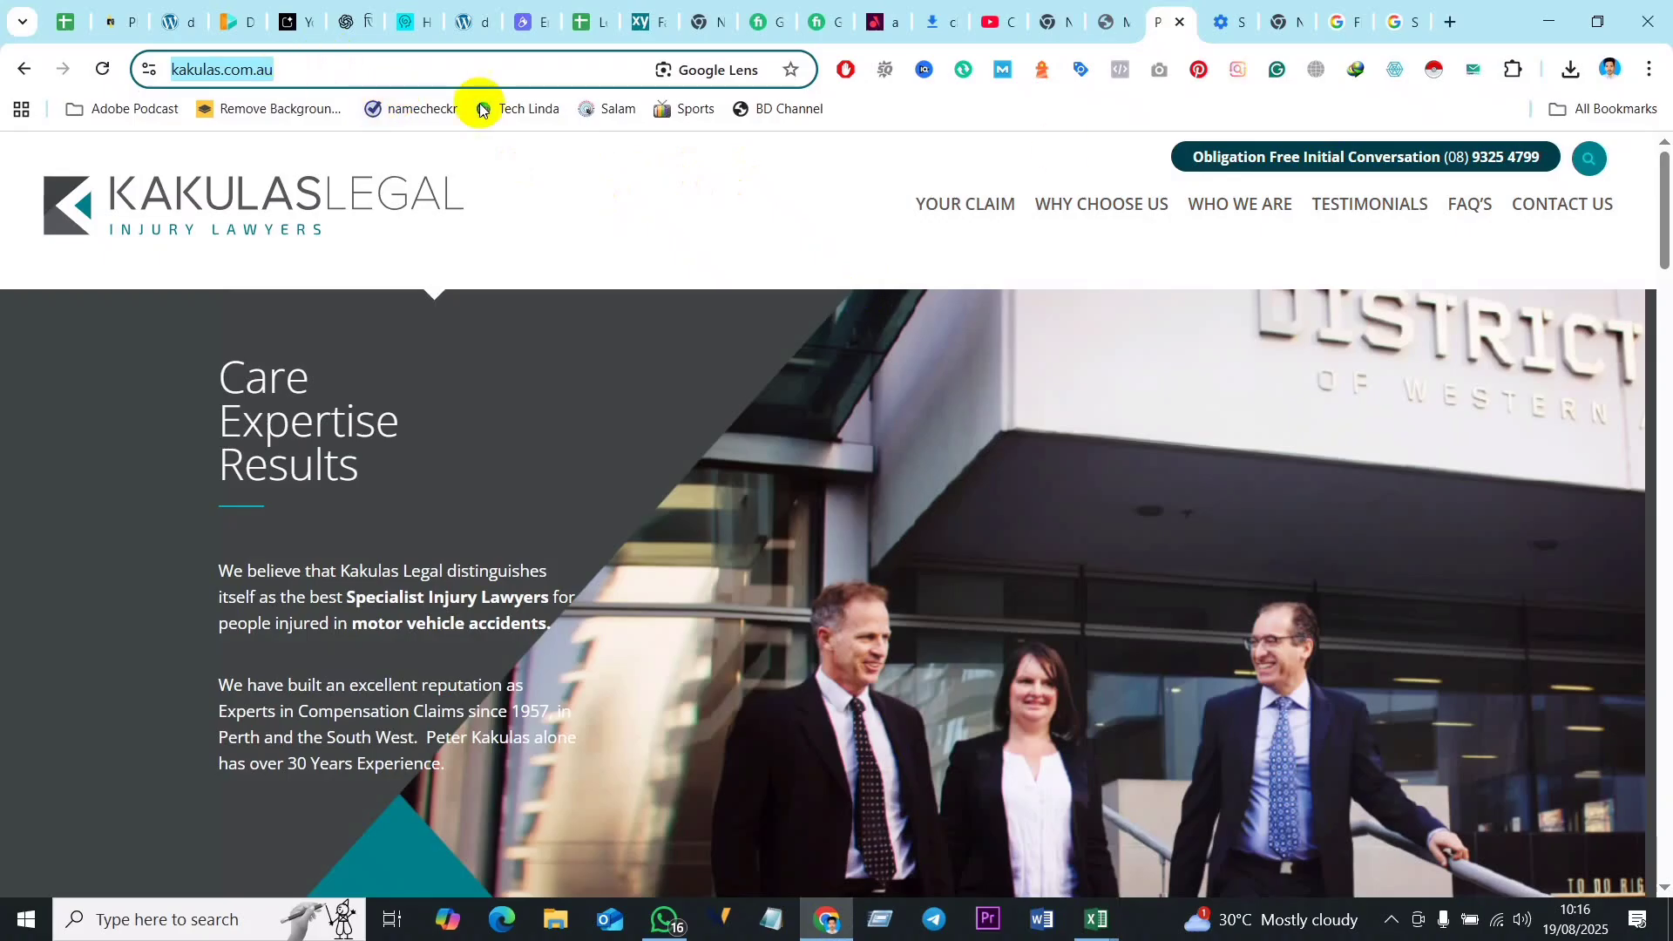
{"action": "left_click", "coordinate": [1330, 22]}
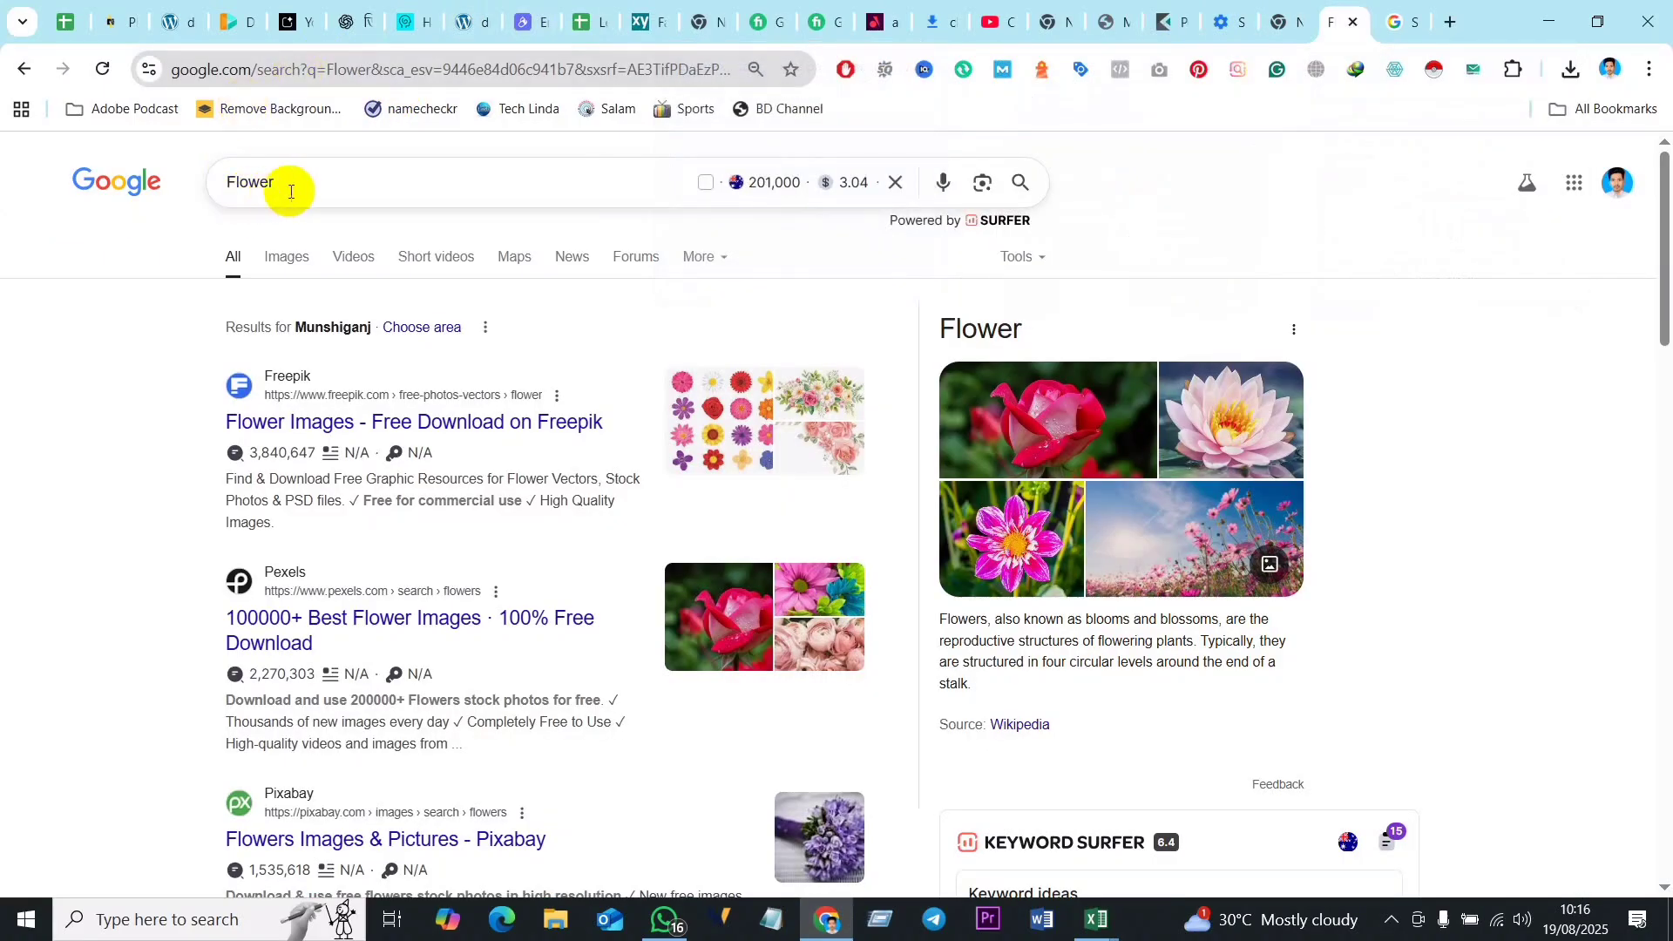
{"action": "left_click_drag", "start_coordinate": [288, 185], "coordinate": [207, 207]}
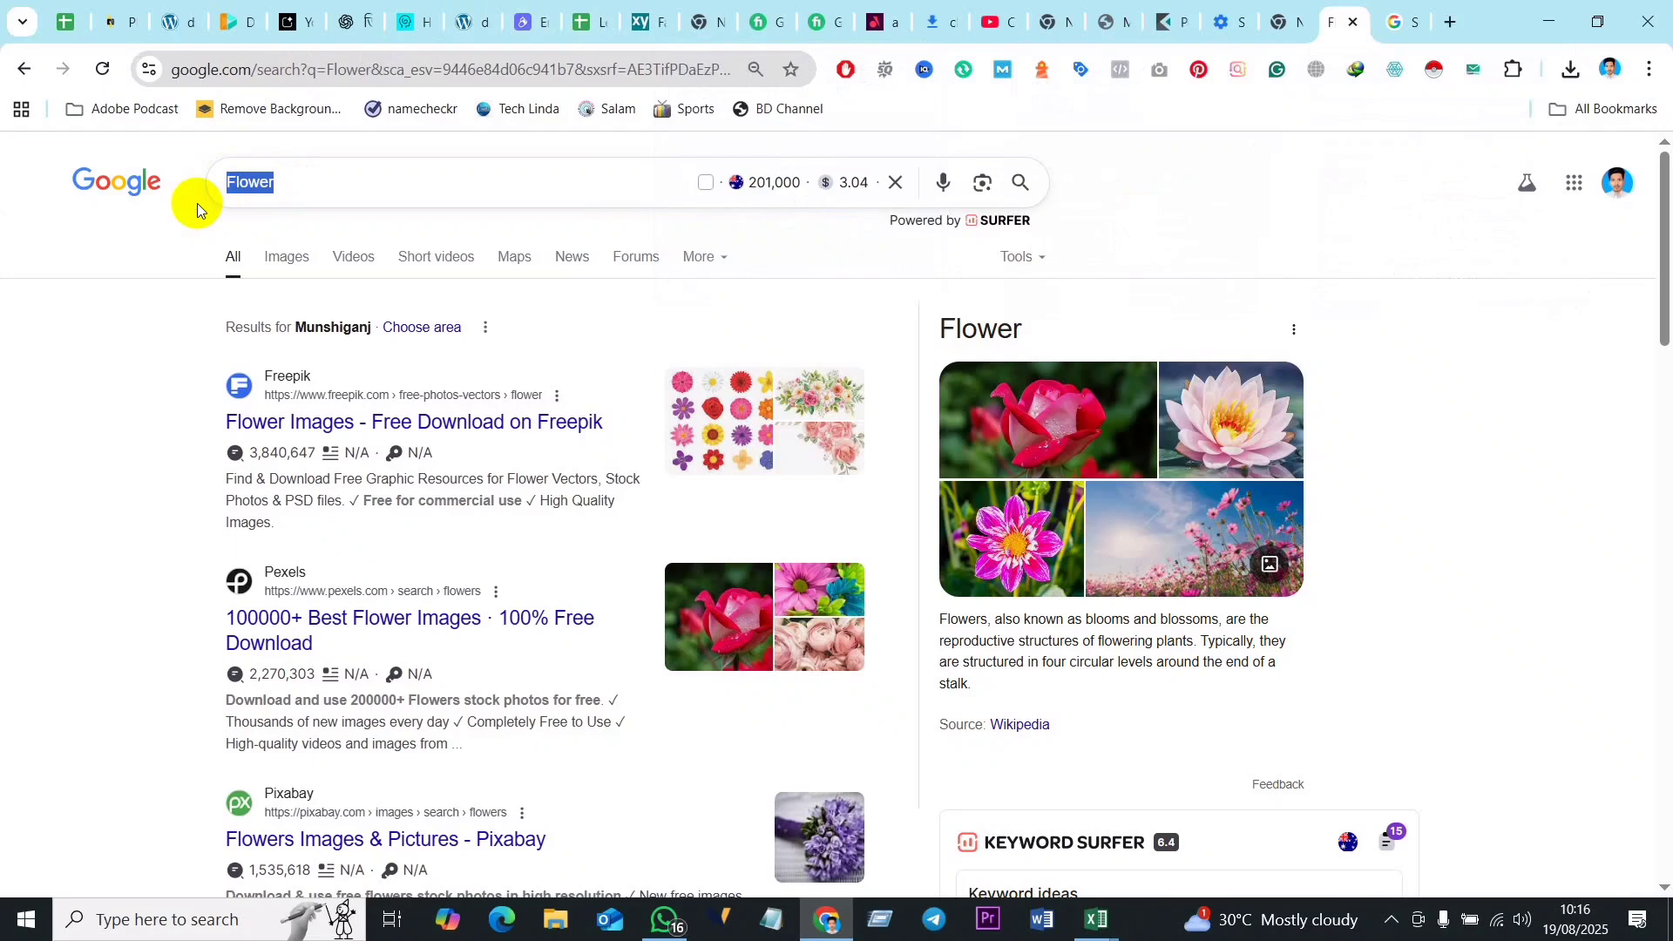
{"action": "type", "text": "shine"}
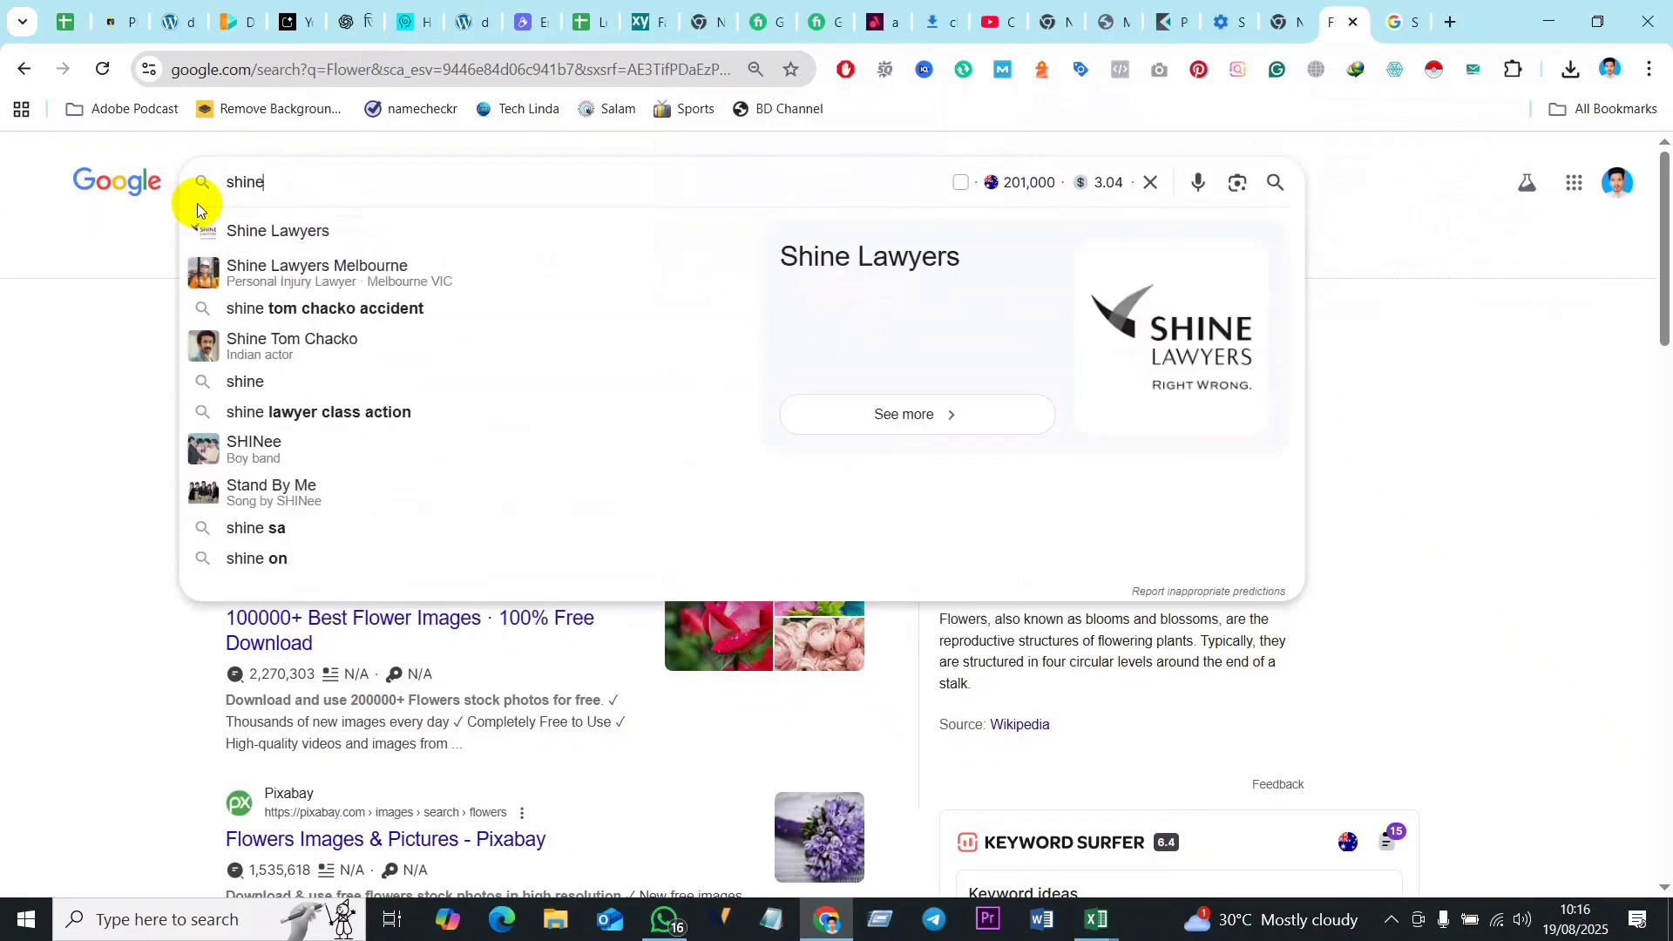
{"action": "type", "text": " lo"}
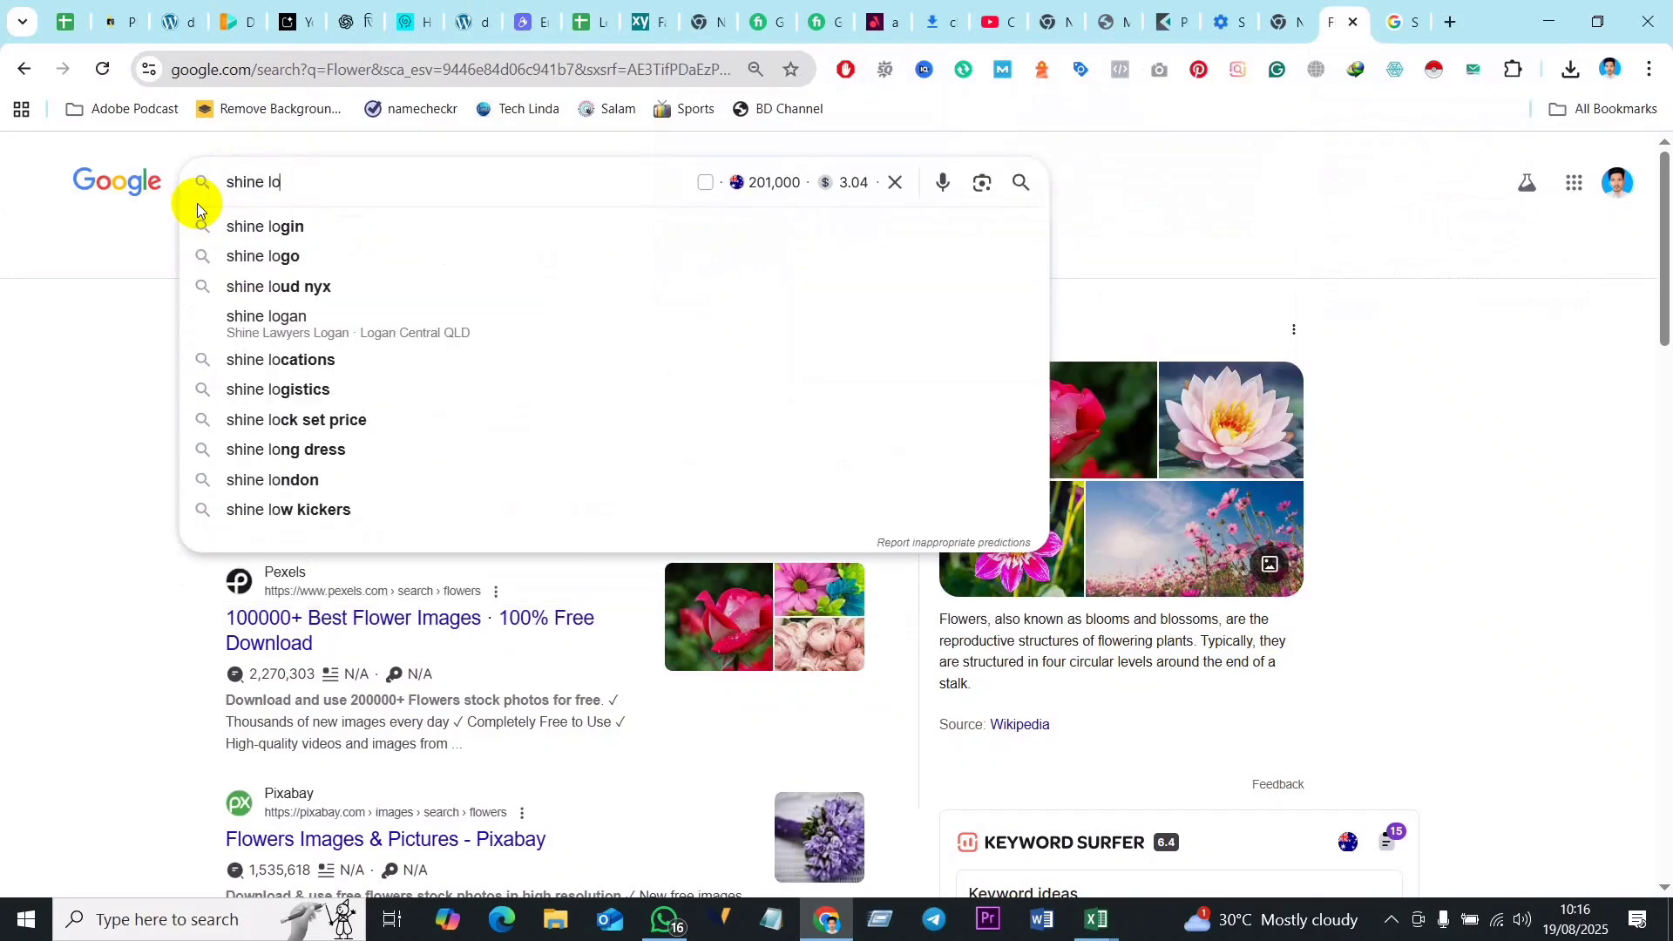
{"action": "type", "text": "wyers "}
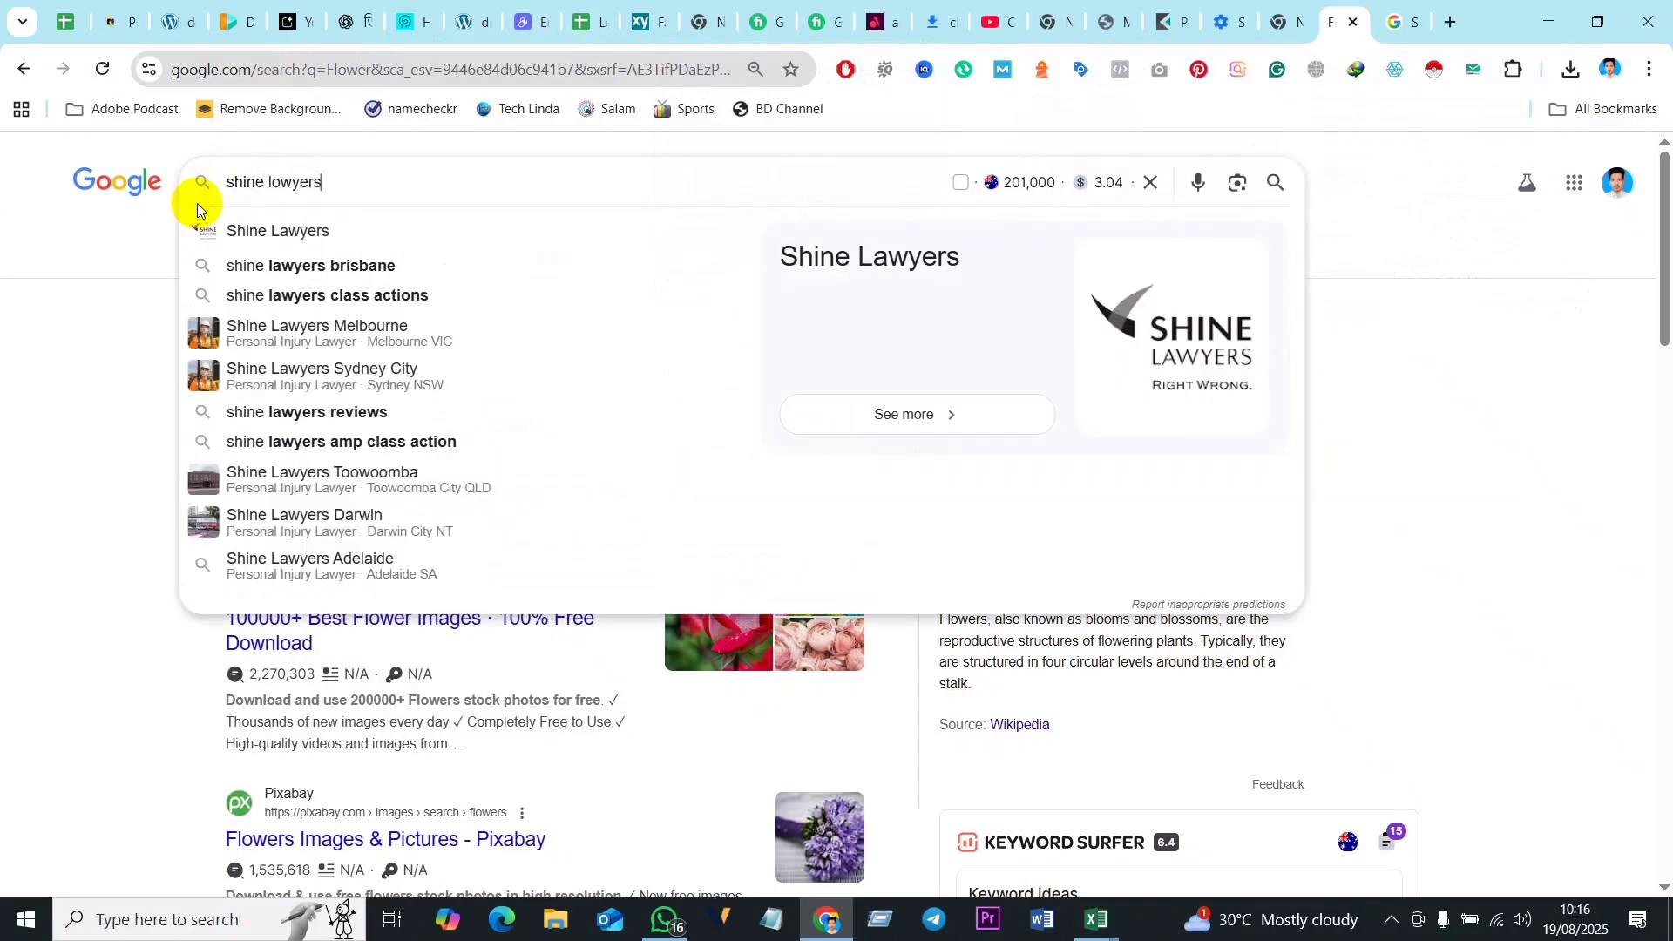
{"action": "type", "text": "br"}
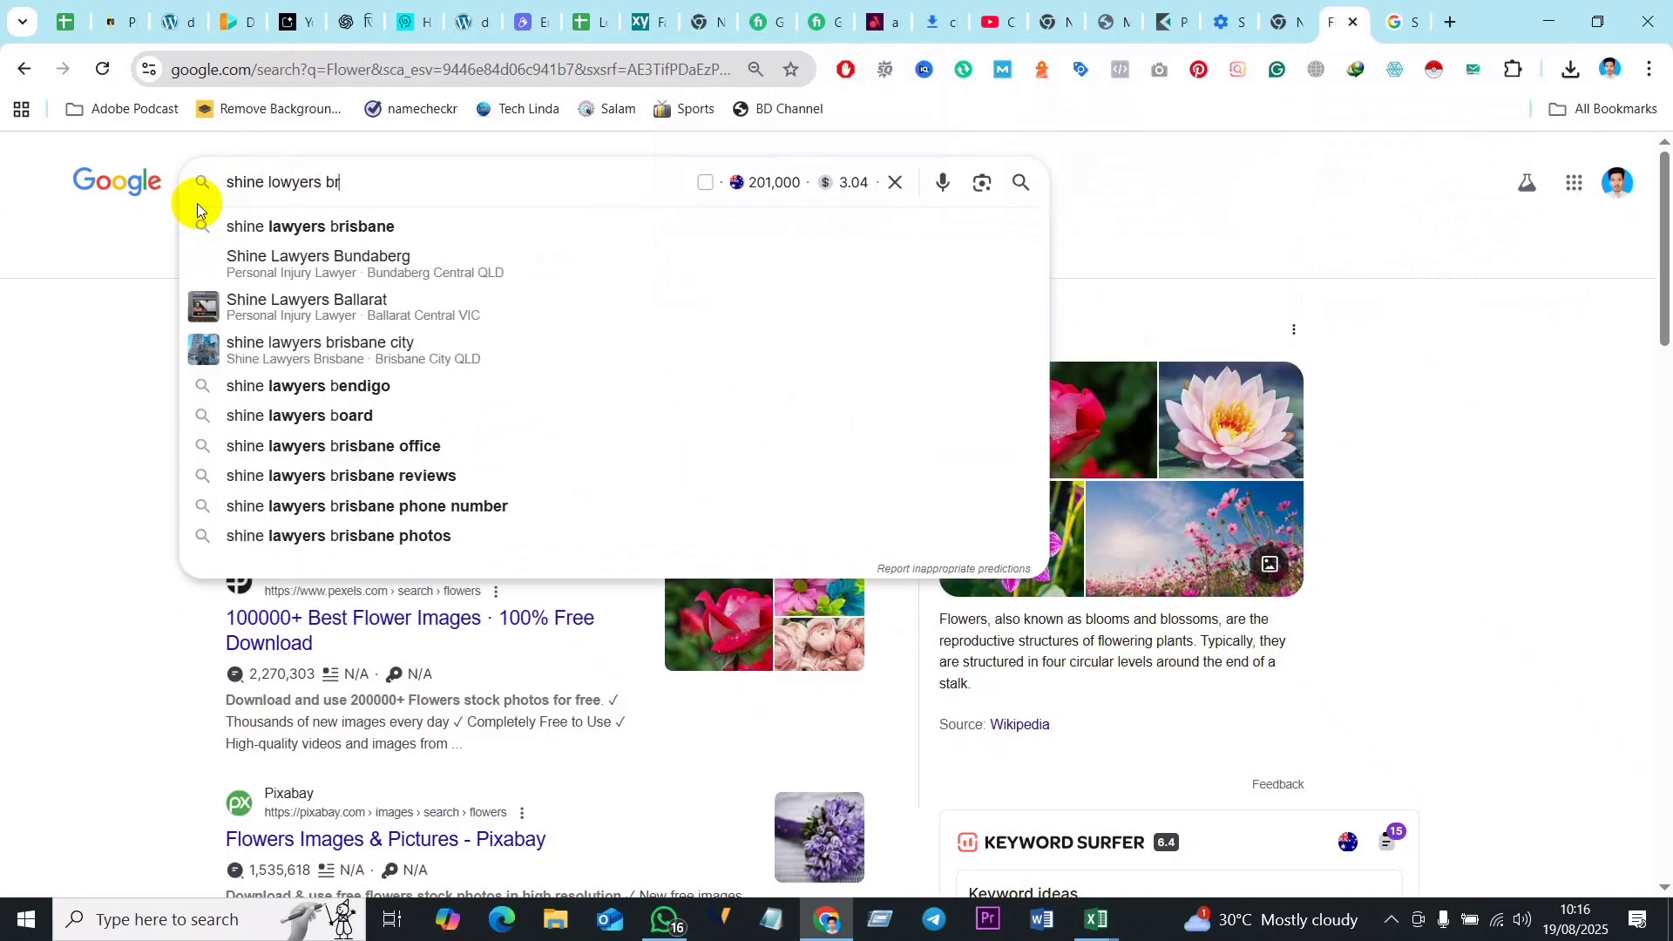
{"action": "type", "text": "isbane"}
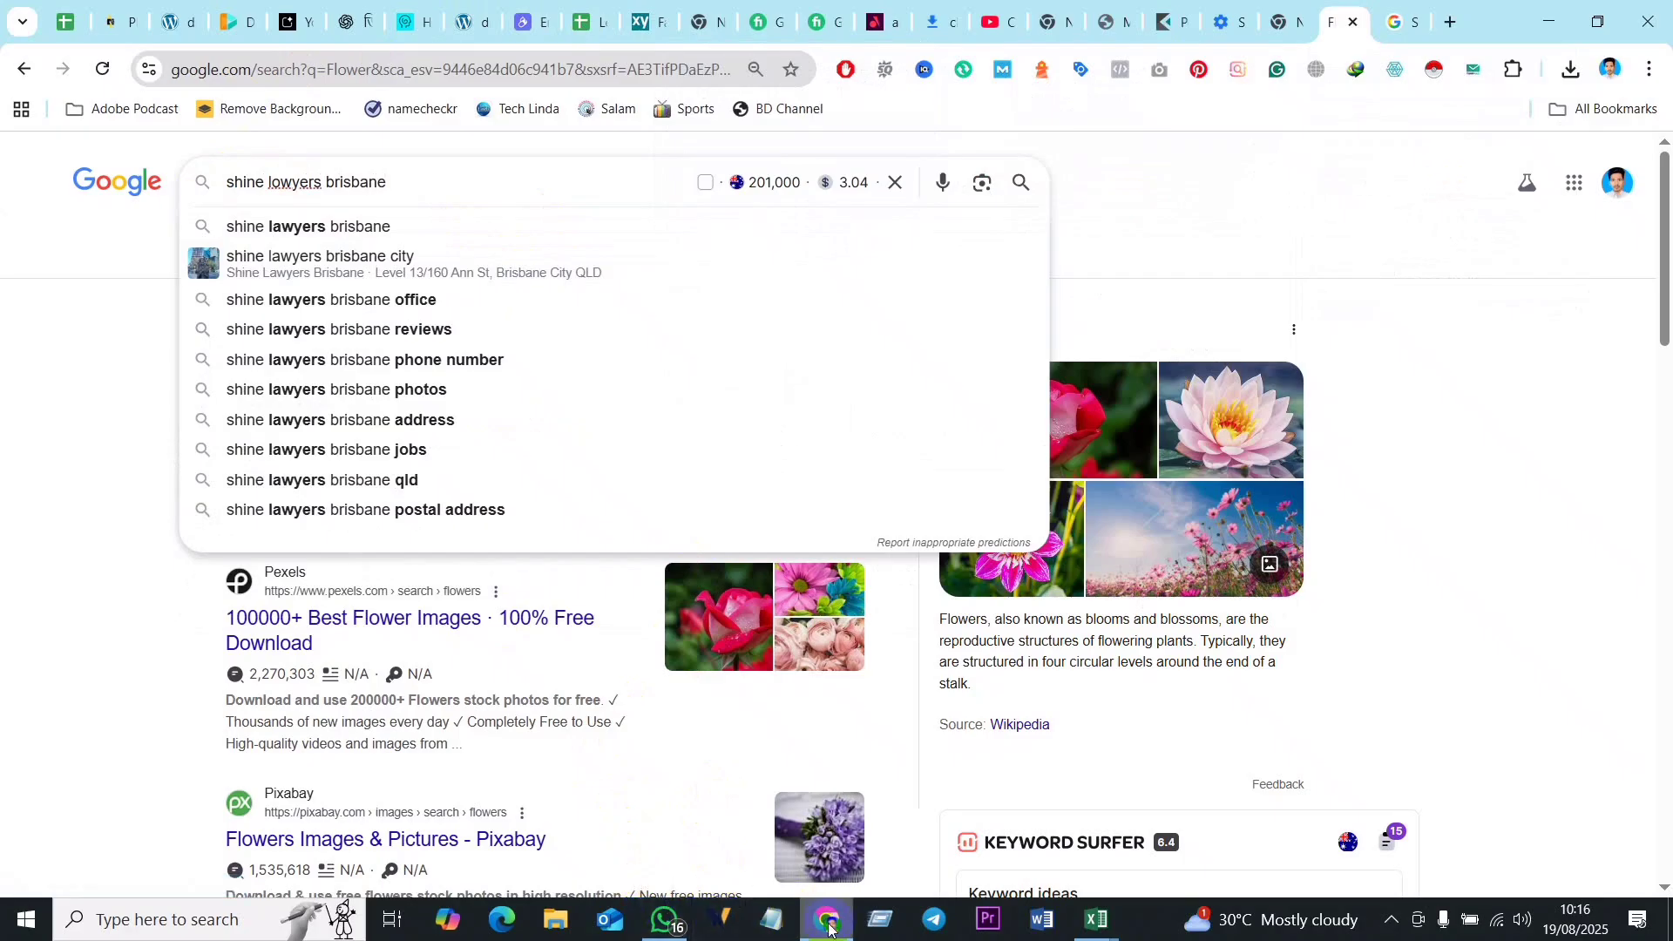
{"action": "mouse_move", "coordinate": [1097, 919]}
{"action": "mouse_move", "coordinate": [965, 855]}
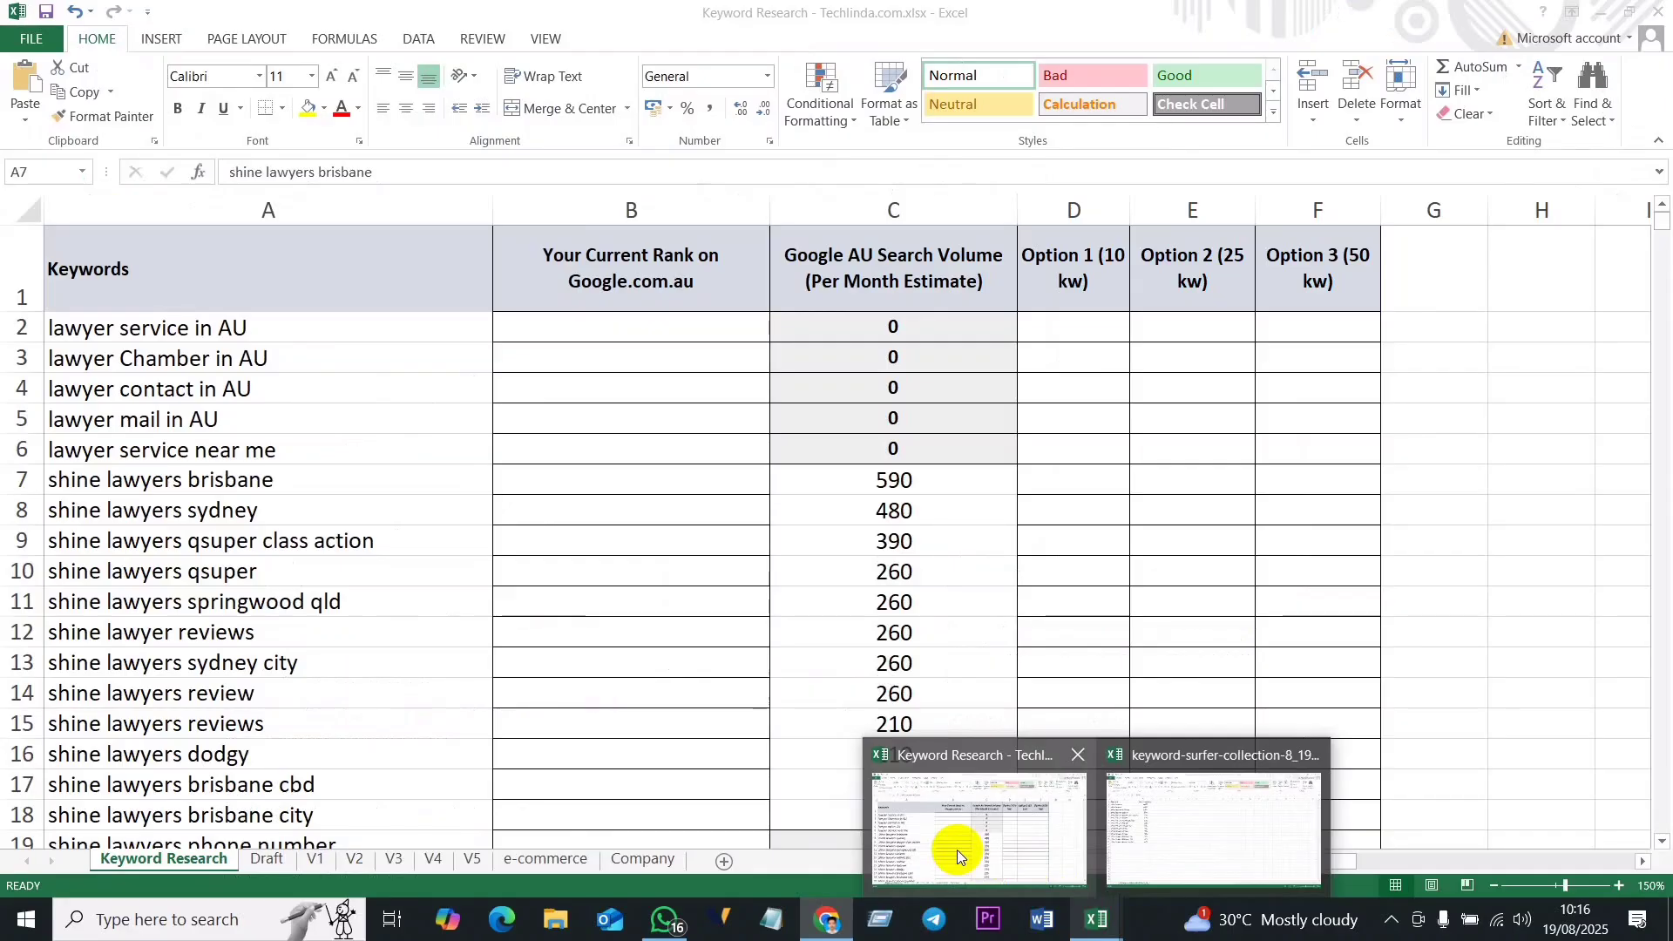
{"action": "key", "text": "alt+Tab"}
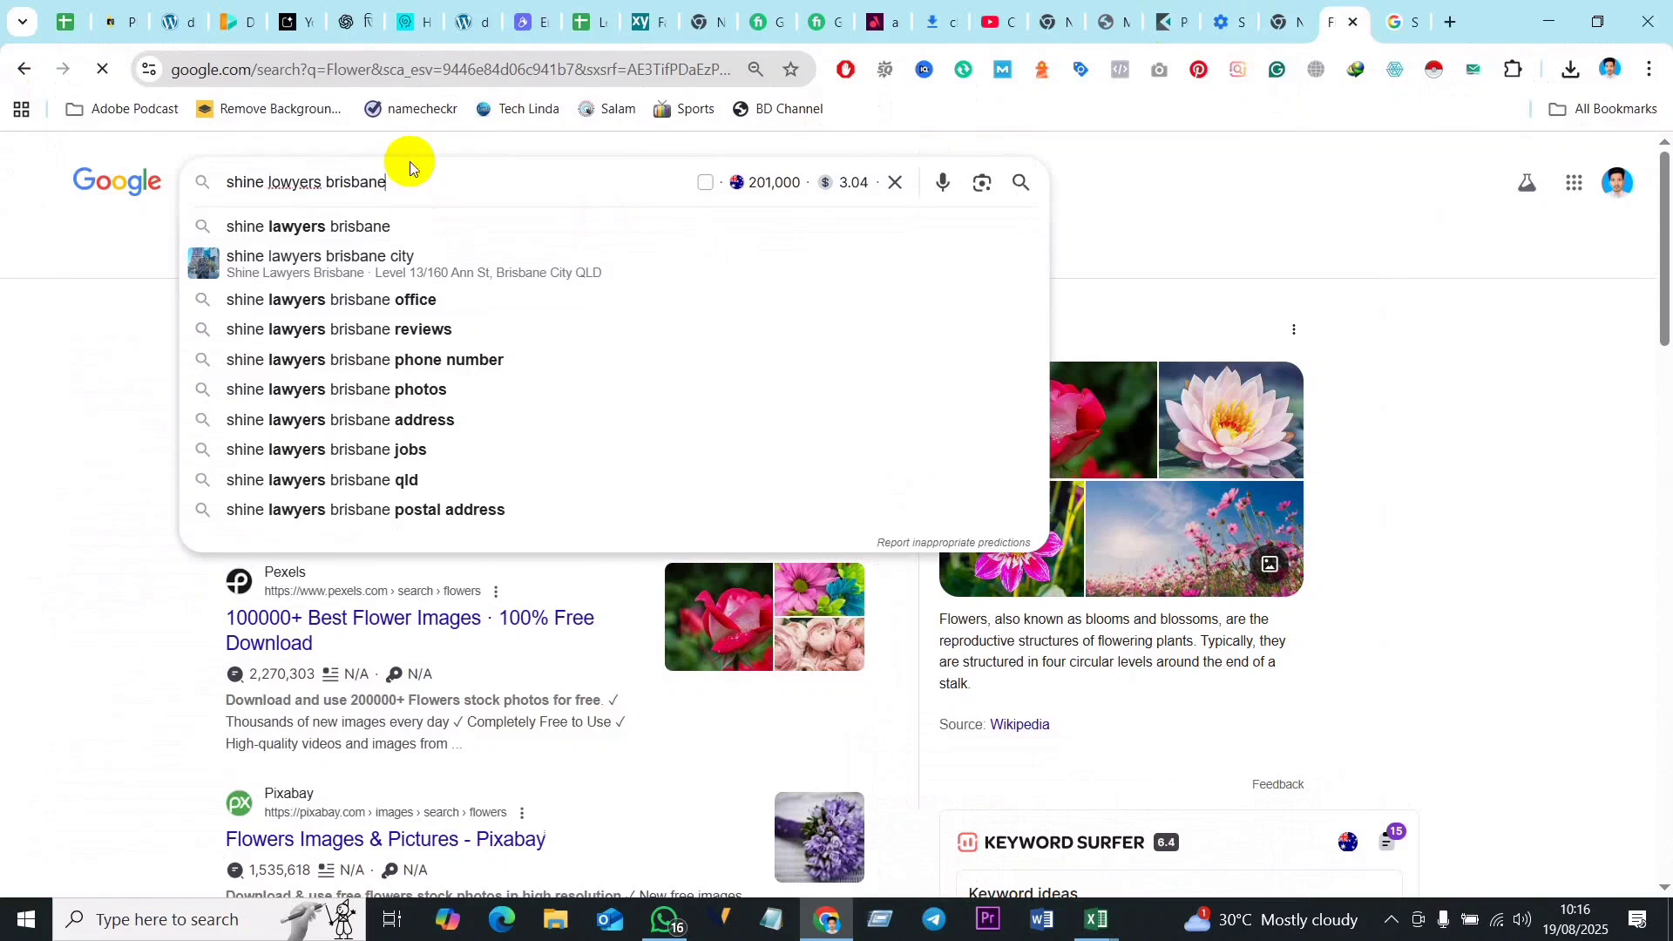
{"action": "key", "text": "Return"}
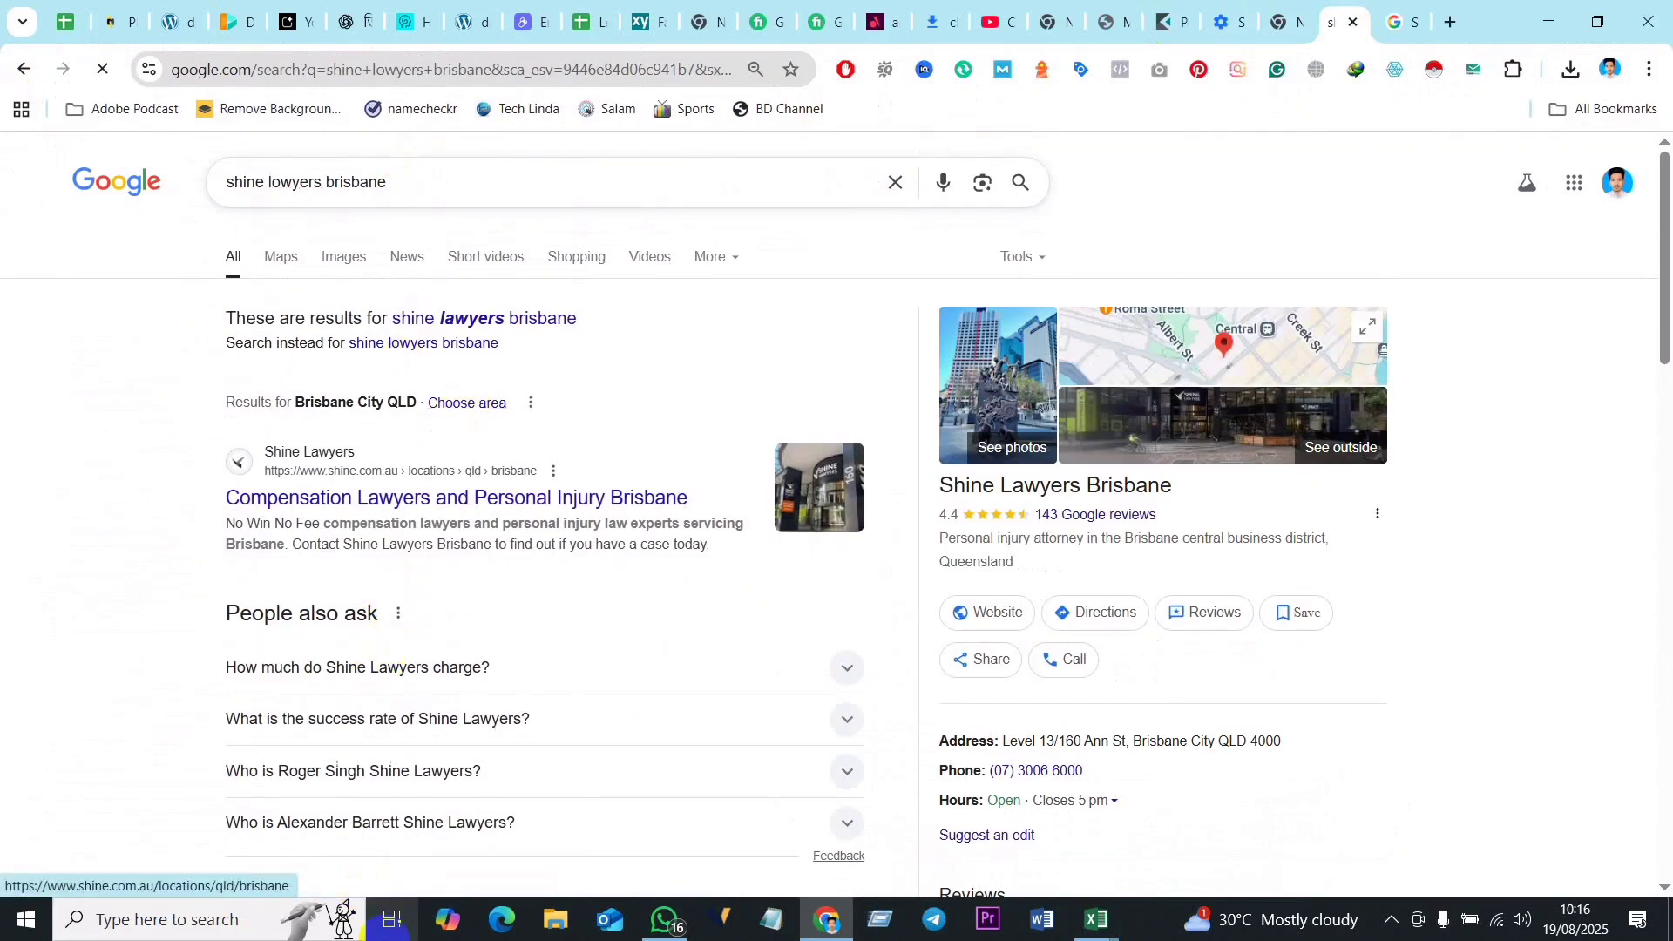
Step: Look through the first page of Google results for the Shine Lawyers Brisbane search, including the Keyword Surfer ideas
{"action": "scroll", "coordinate": [476, 671], "scroll_direction": "down", "scroll_amount": 5}
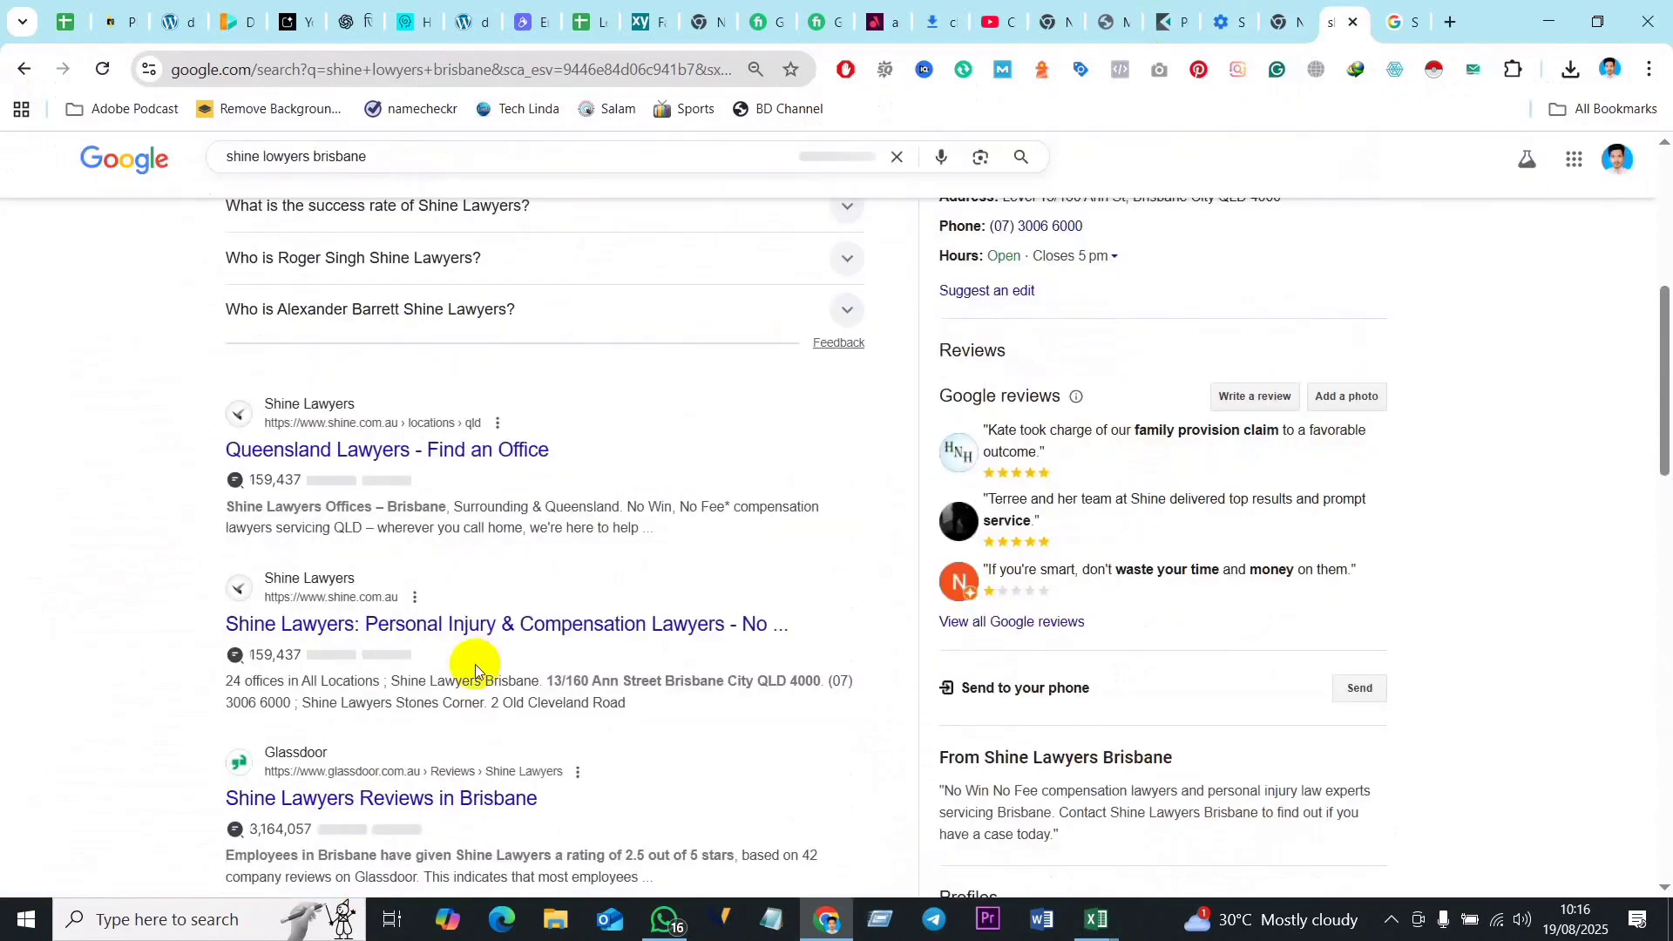
{"action": "scroll", "coordinate": [476, 671], "scroll_direction": "down", "scroll_amount": 14}
{"action": "scroll", "coordinate": [514, 706], "scroll_direction": "up", "scroll_amount": 12}
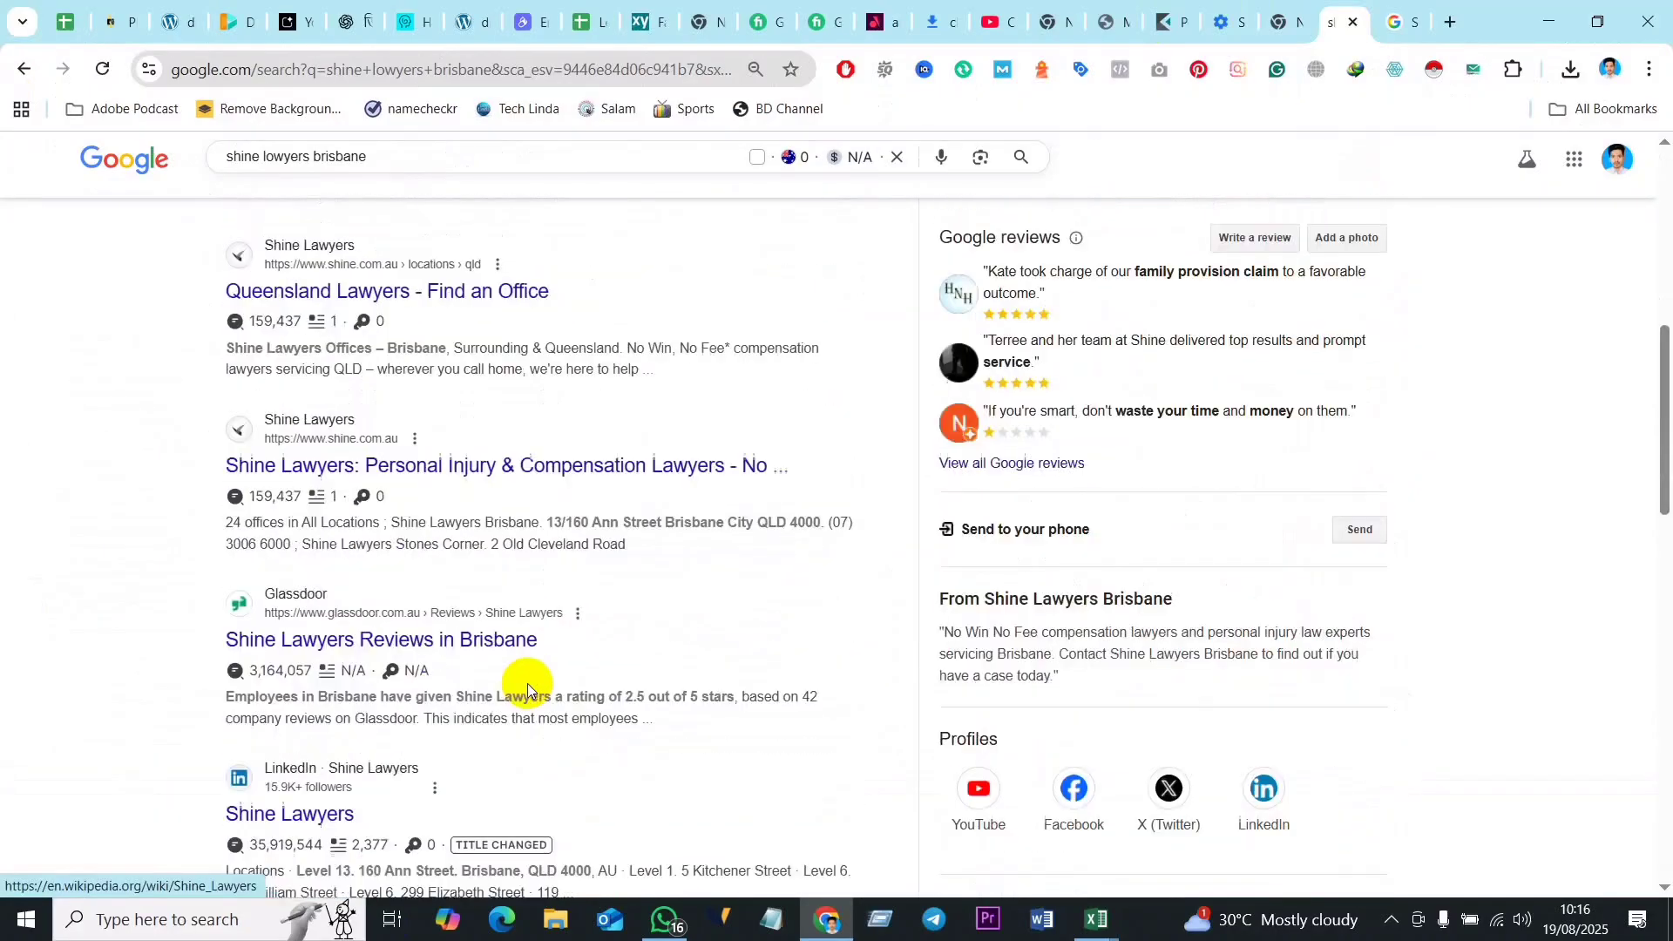
{"action": "scroll", "coordinate": [531, 684], "scroll_direction": "up", "scroll_amount": 6}
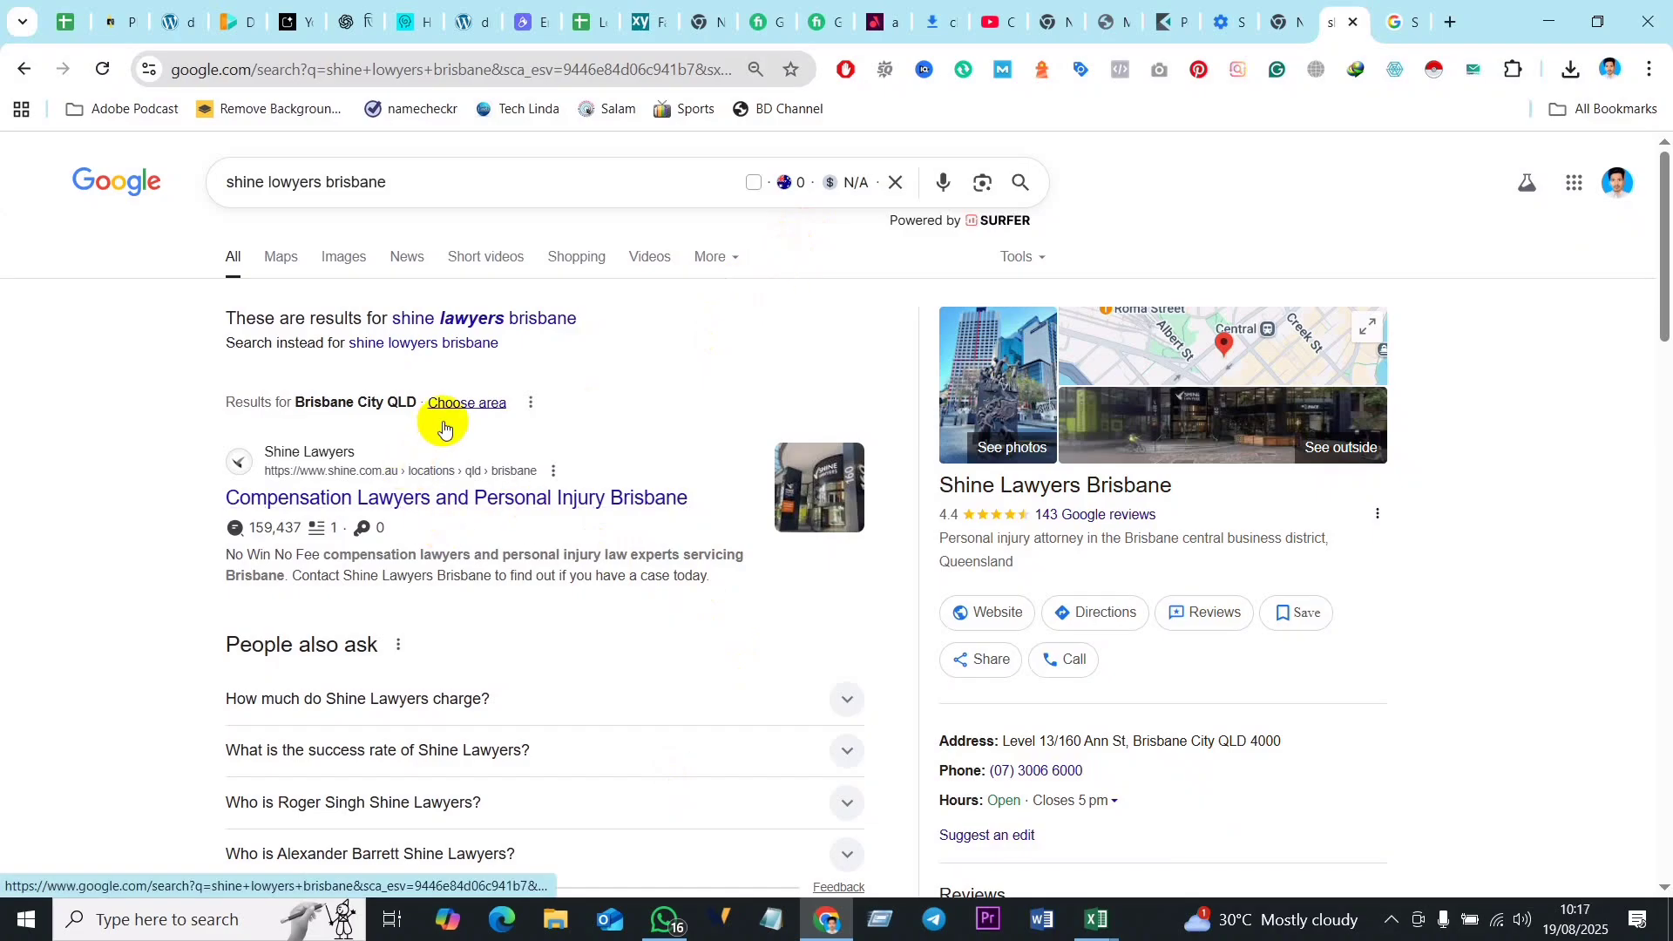
{"action": "scroll", "coordinate": [525, 661], "scroll_direction": "down", "scroll_amount": 6}
{"action": "scroll", "coordinate": [524, 661], "scroll_direction": "down", "scroll_amount": 5}
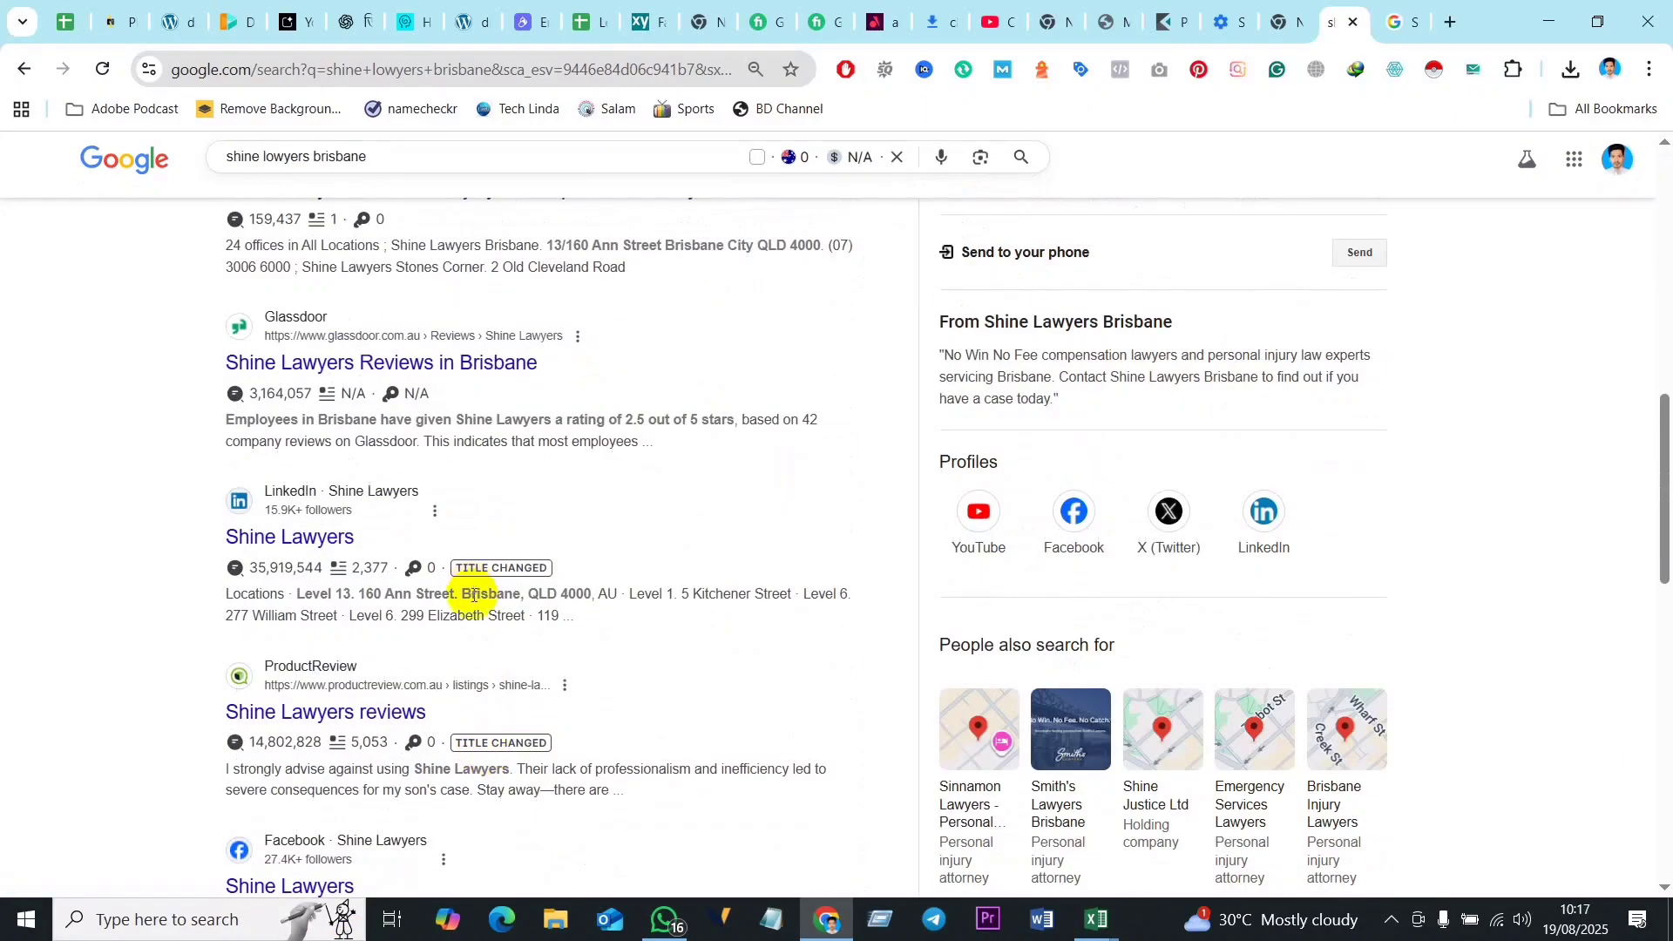
{"action": "scroll", "coordinate": [482, 586], "scroll_direction": "down", "scroll_amount": 4}
{"action": "scroll", "coordinate": [430, 701], "scroll_direction": "down", "scroll_amount": 6}
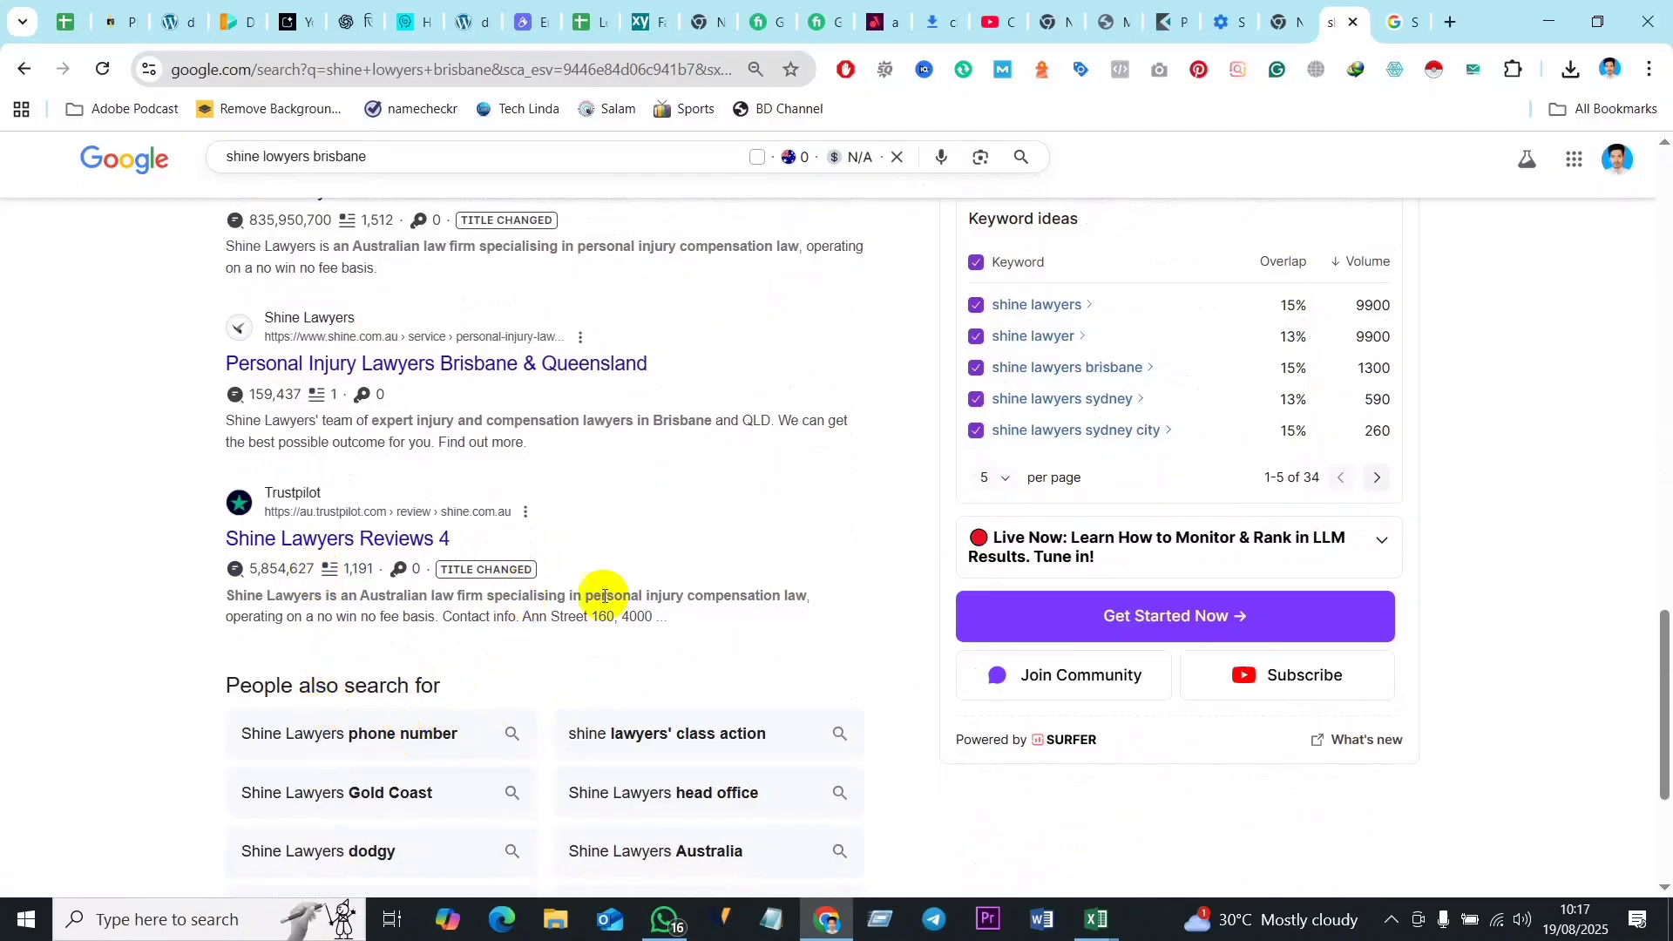
{"action": "scroll", "coordinate": [605, 596], "scroll_direction": "up", "scroll_amount": 15}
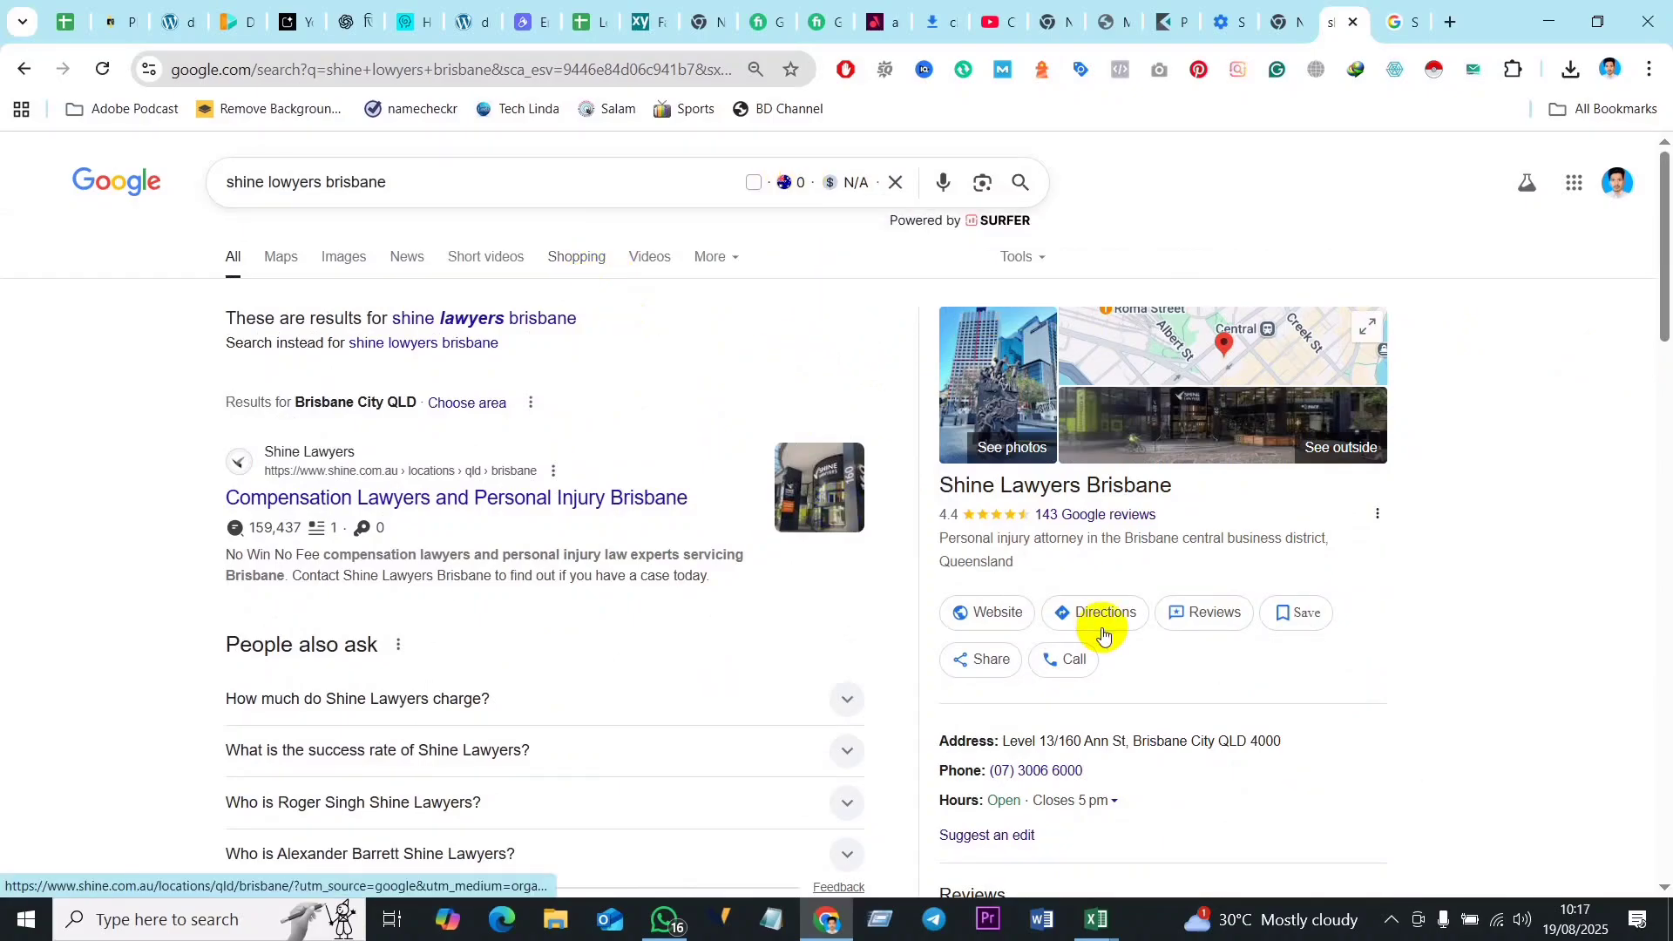
Step: Correct the misspelled query to "shine lawyers brisbane" and run the Google search again
{"action": "left_click", "coordinate": [293, 185]}
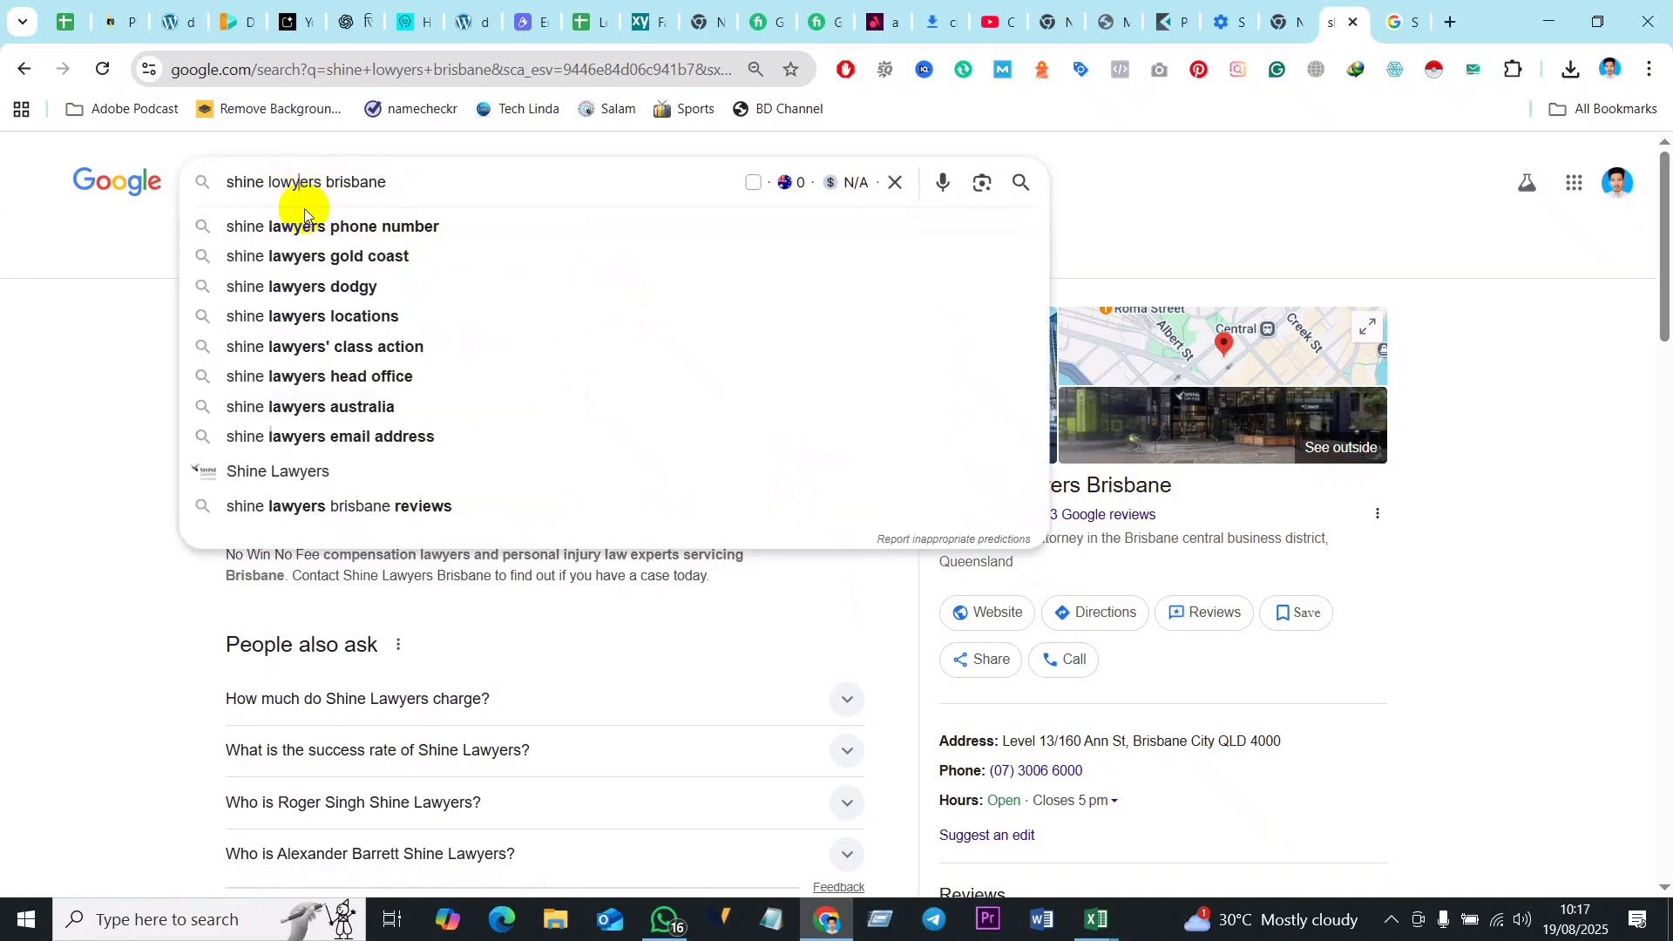
{"action": "type", "text": "a"}
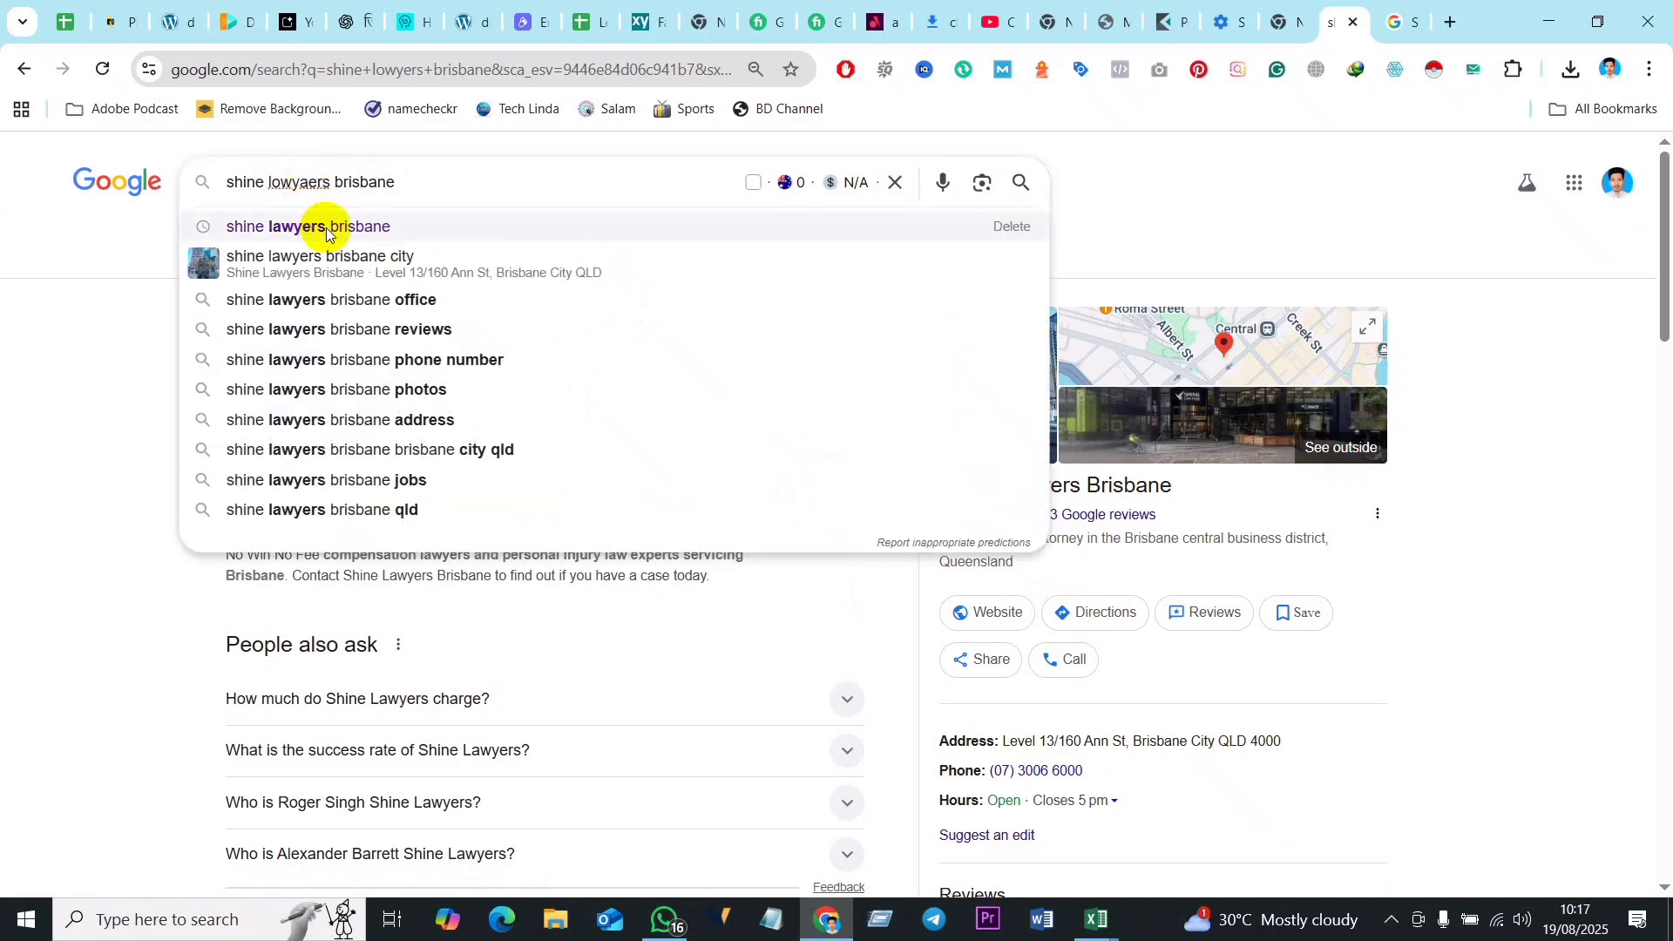
{"action": "key", "text": "BackSpace"}
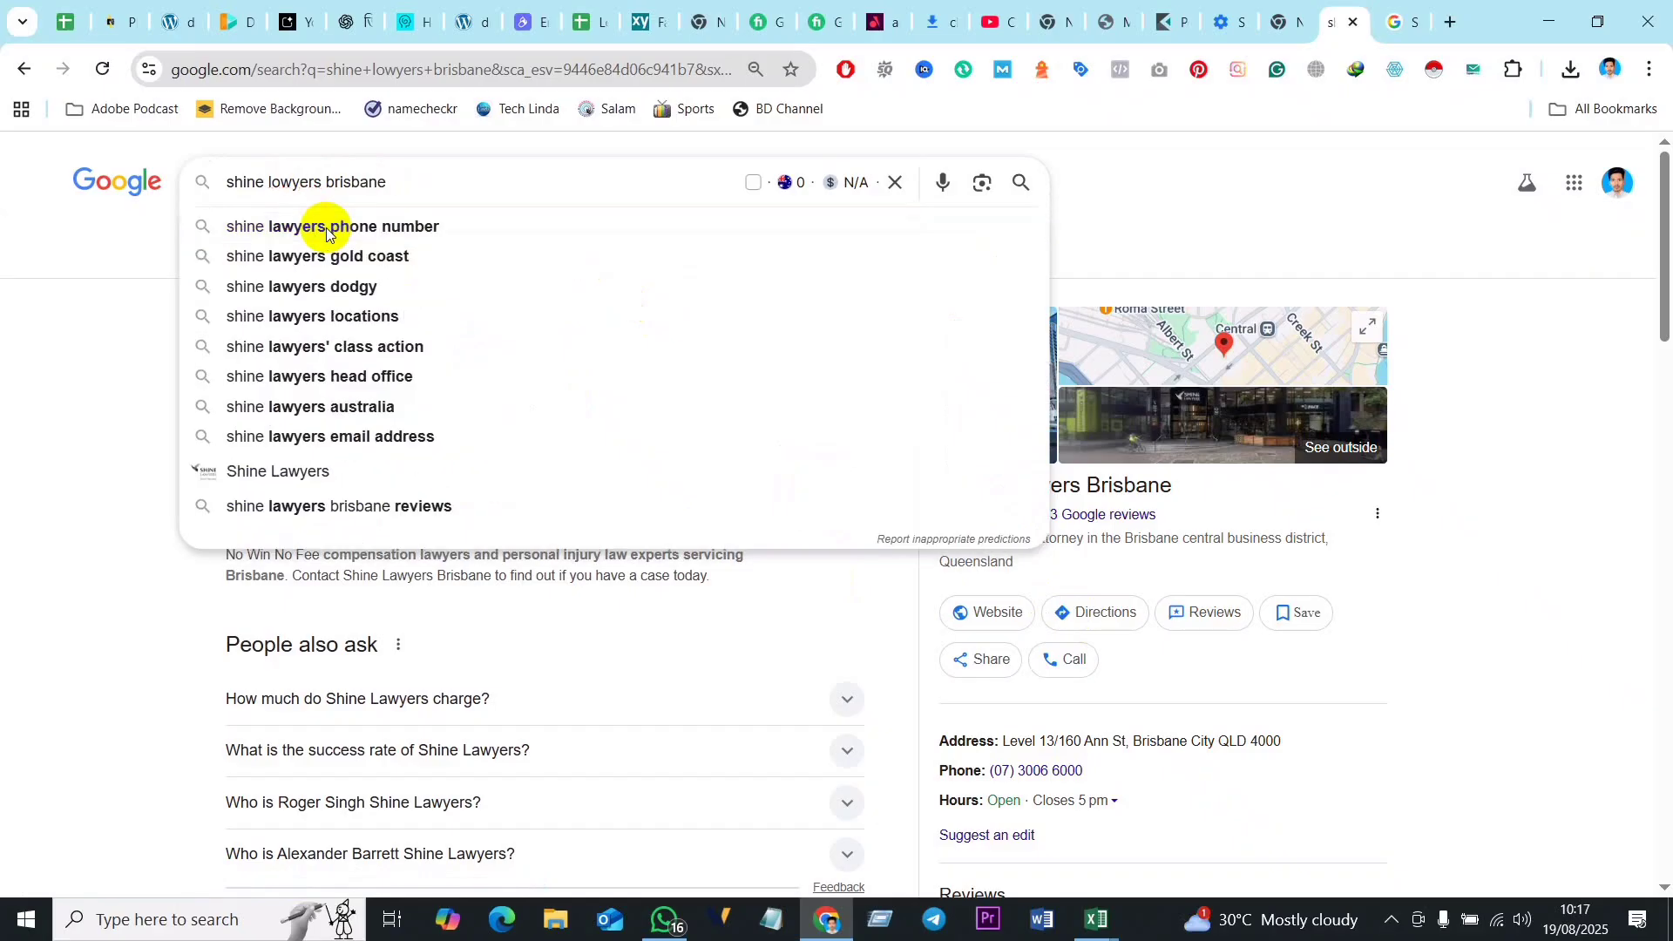
{"action": "left_click", "coordinate": [281, 186]}
{"action": "key", "text": "BackSpace"}
{"action": "type", "text": "a"}
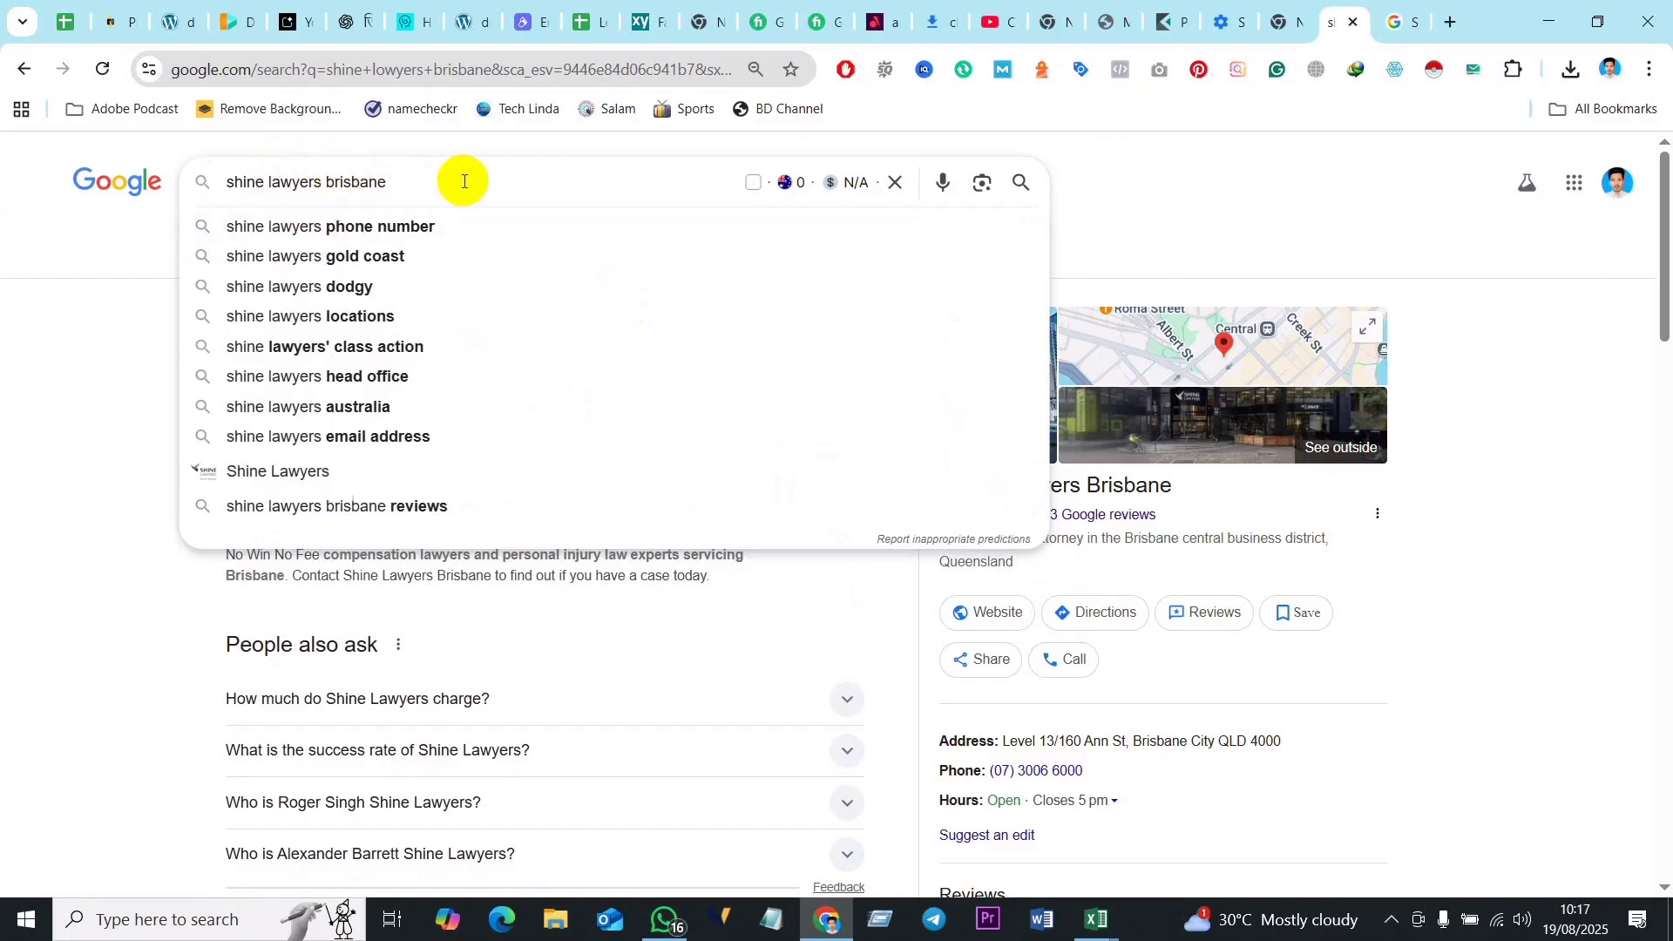
{"action": "key", "text": "Return"}
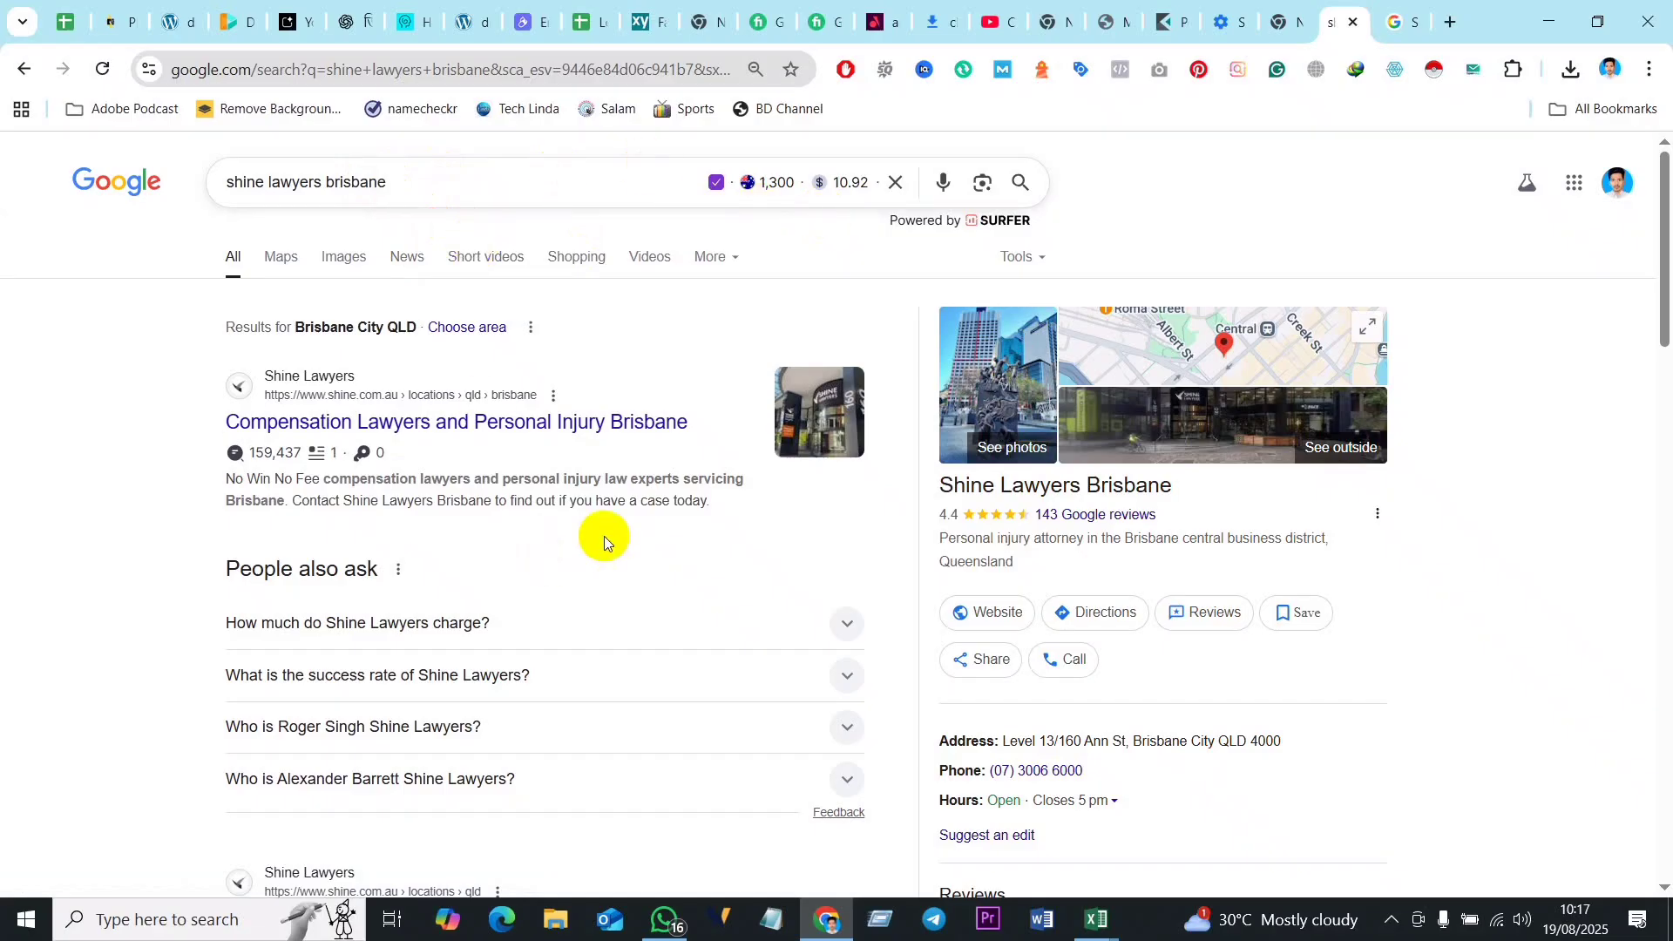
Step: Look through the results for "shine lawyers brisbane" and search the page for "kakulas.com.au"
{"action": "scroll", "coordinate": [514, 577], "scroll_direction": "down", "scroll_amount": 20}
{"action": "scroll", "coordinate": [514, 577], "scroll_direction": "up", "scroll_amount": 20}
{"action": "scroll", "coordinate": [430, 571], "scroll_direction": "down", "scroll_amount": 7}
{"action": "scroll", "coordinate": [747, 568], "scroll_direction": "up", "scroll_amount": 7}
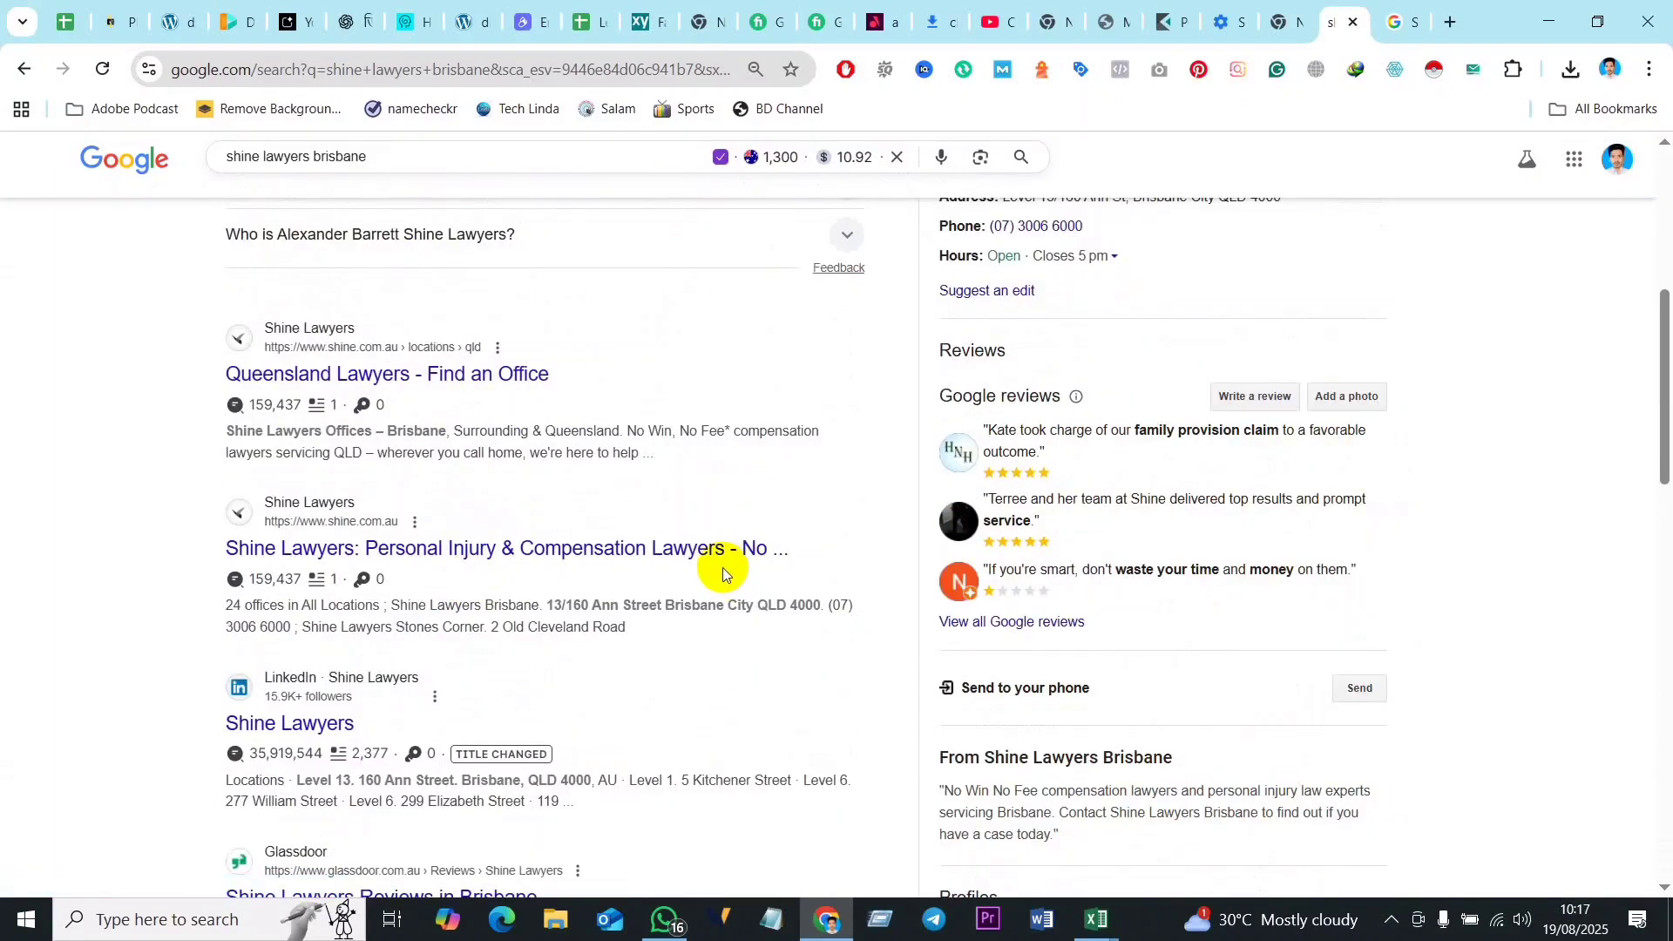
{"action": "key", "text": "ctrl+f"}
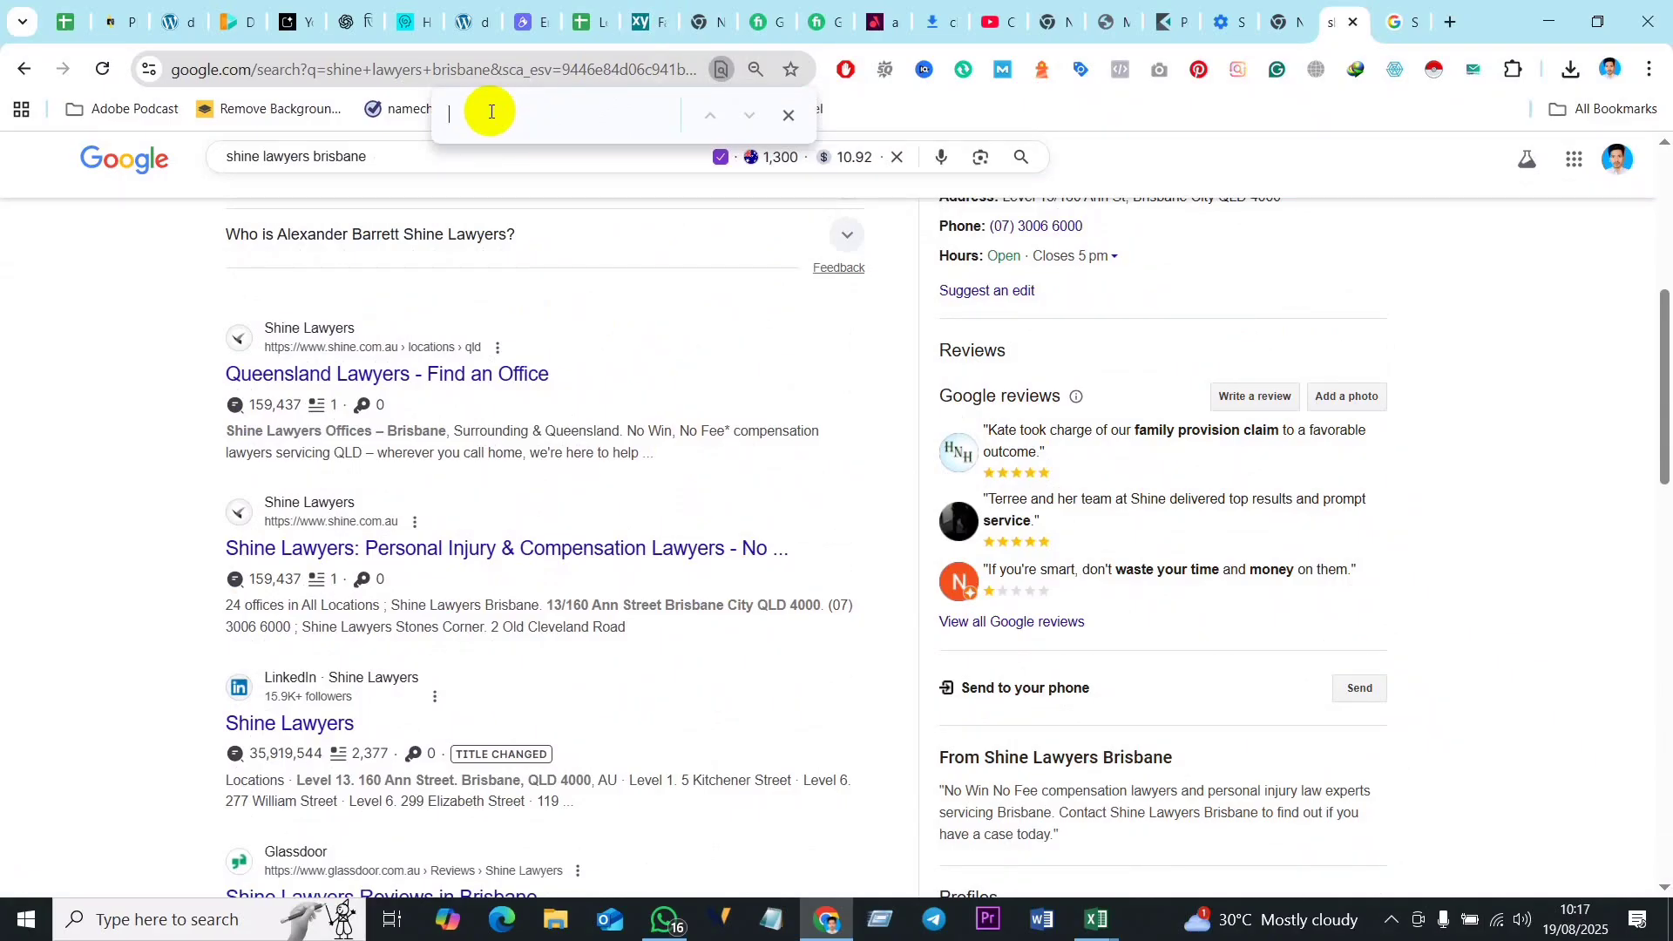
{"action": "type", "text": "https://www.kakulas.com.au/"}
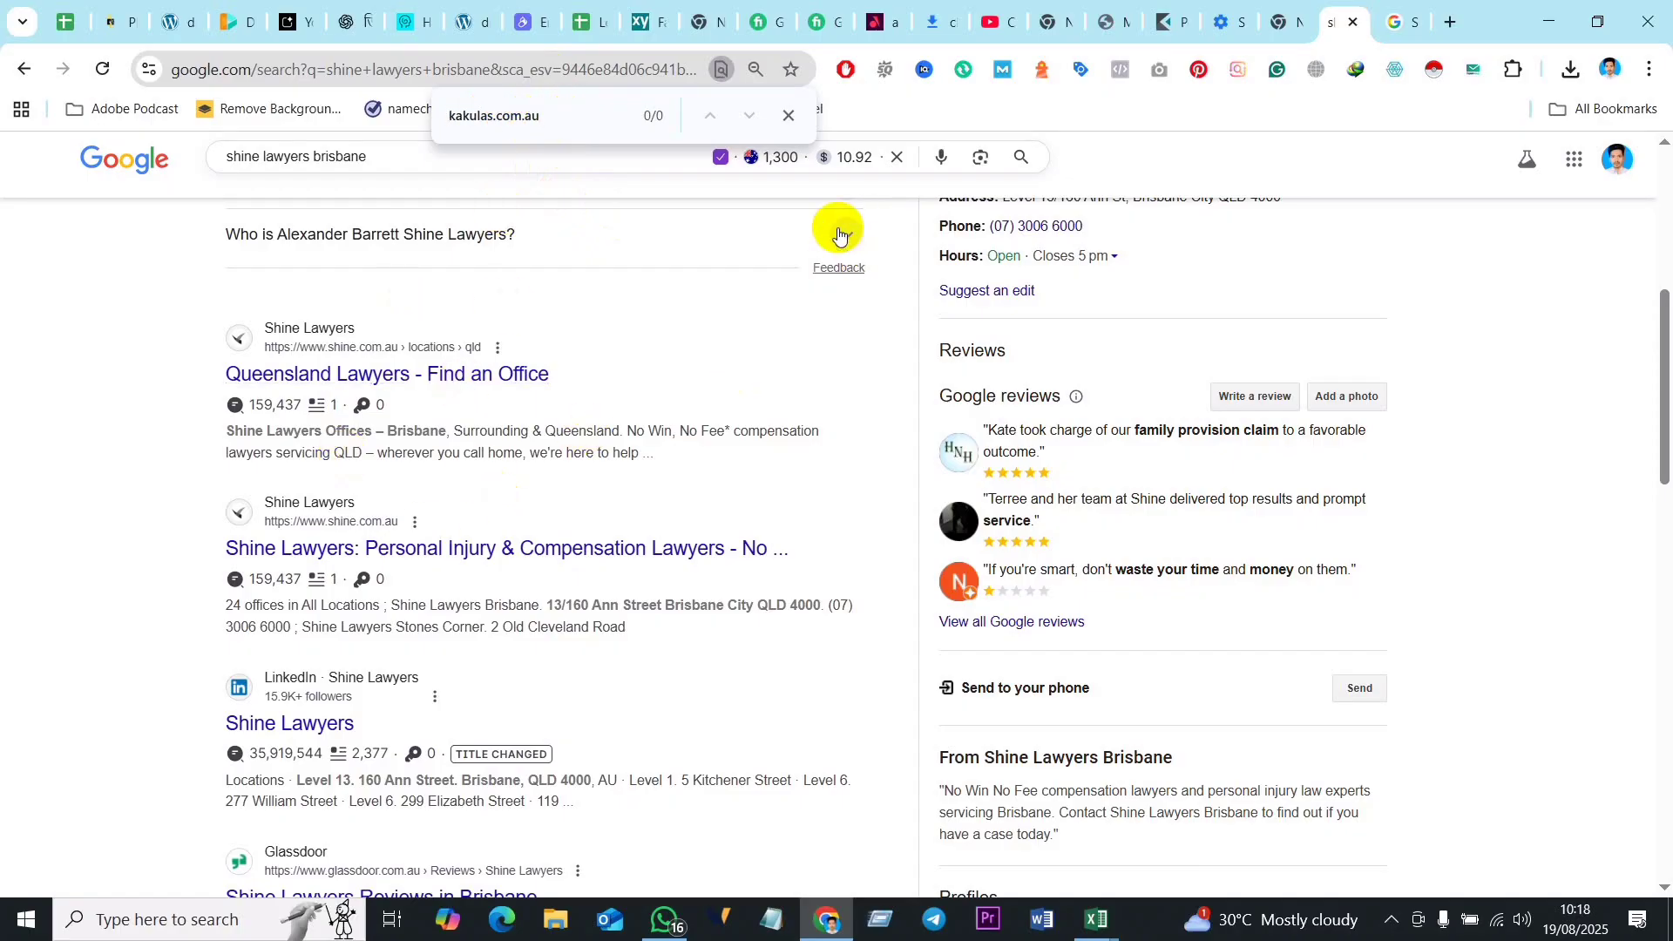
{"action": "left_click_drag", "start_coordinate": [550, 114], "coordinate": [446, 115]}
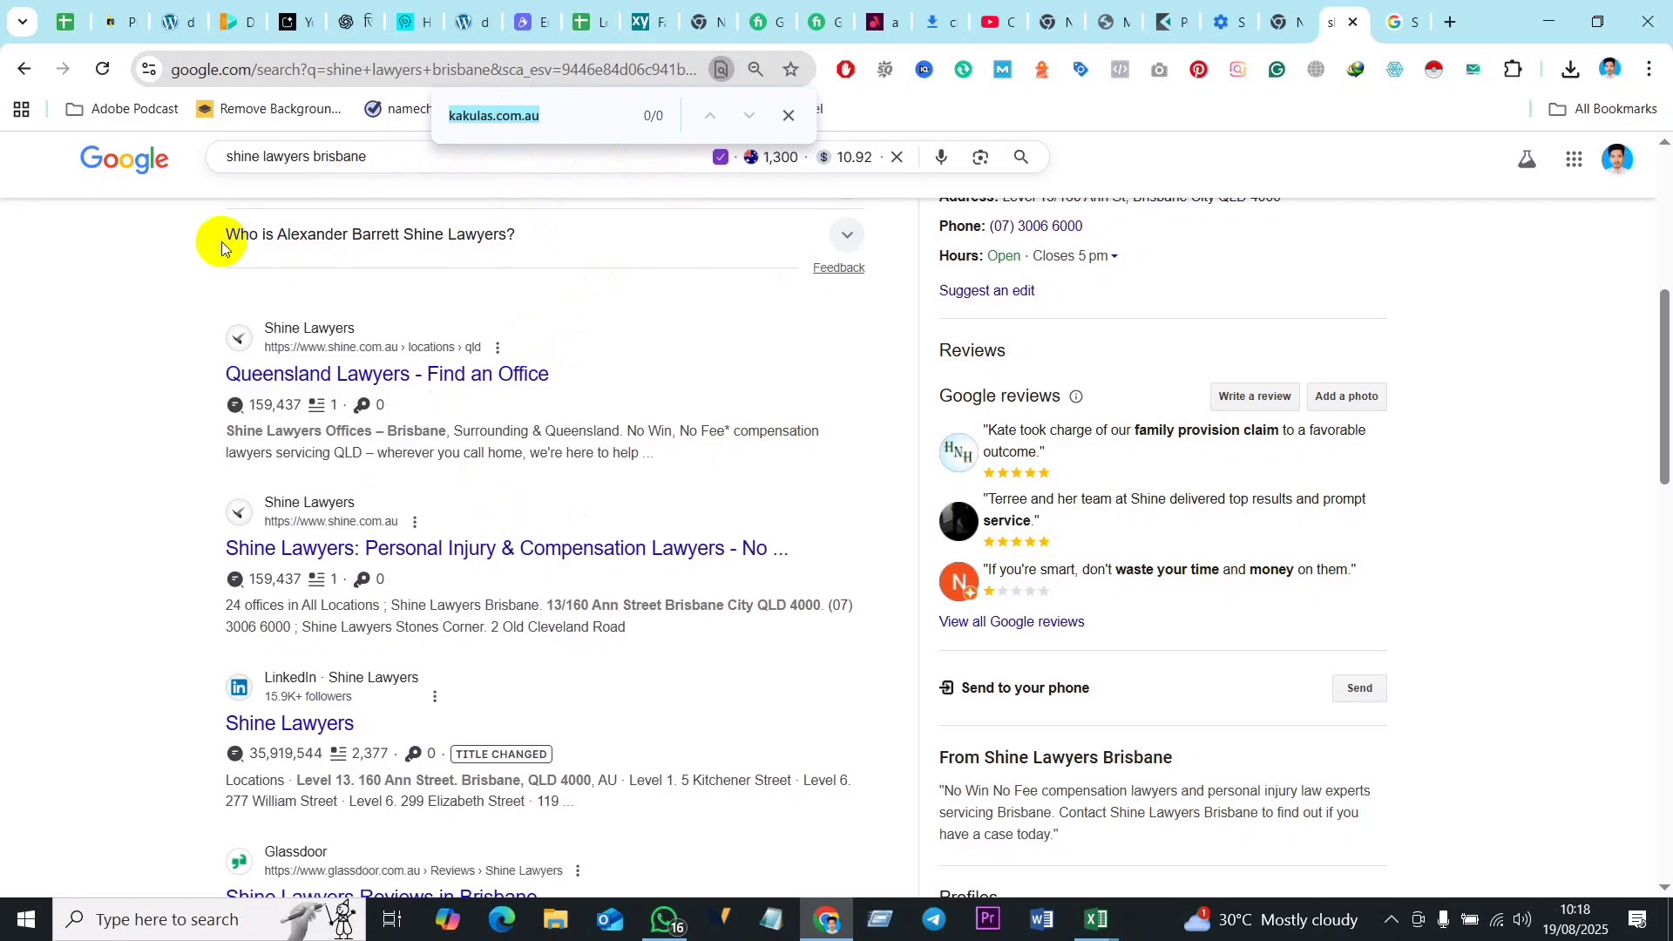
Step: Switch to the Keyword Research workbook in Excel and enter "Not in 100" as the current rank for "shine lawyers brisbane" in B7
{"action": "mouse_move", "coordinate": [1096, 919]}
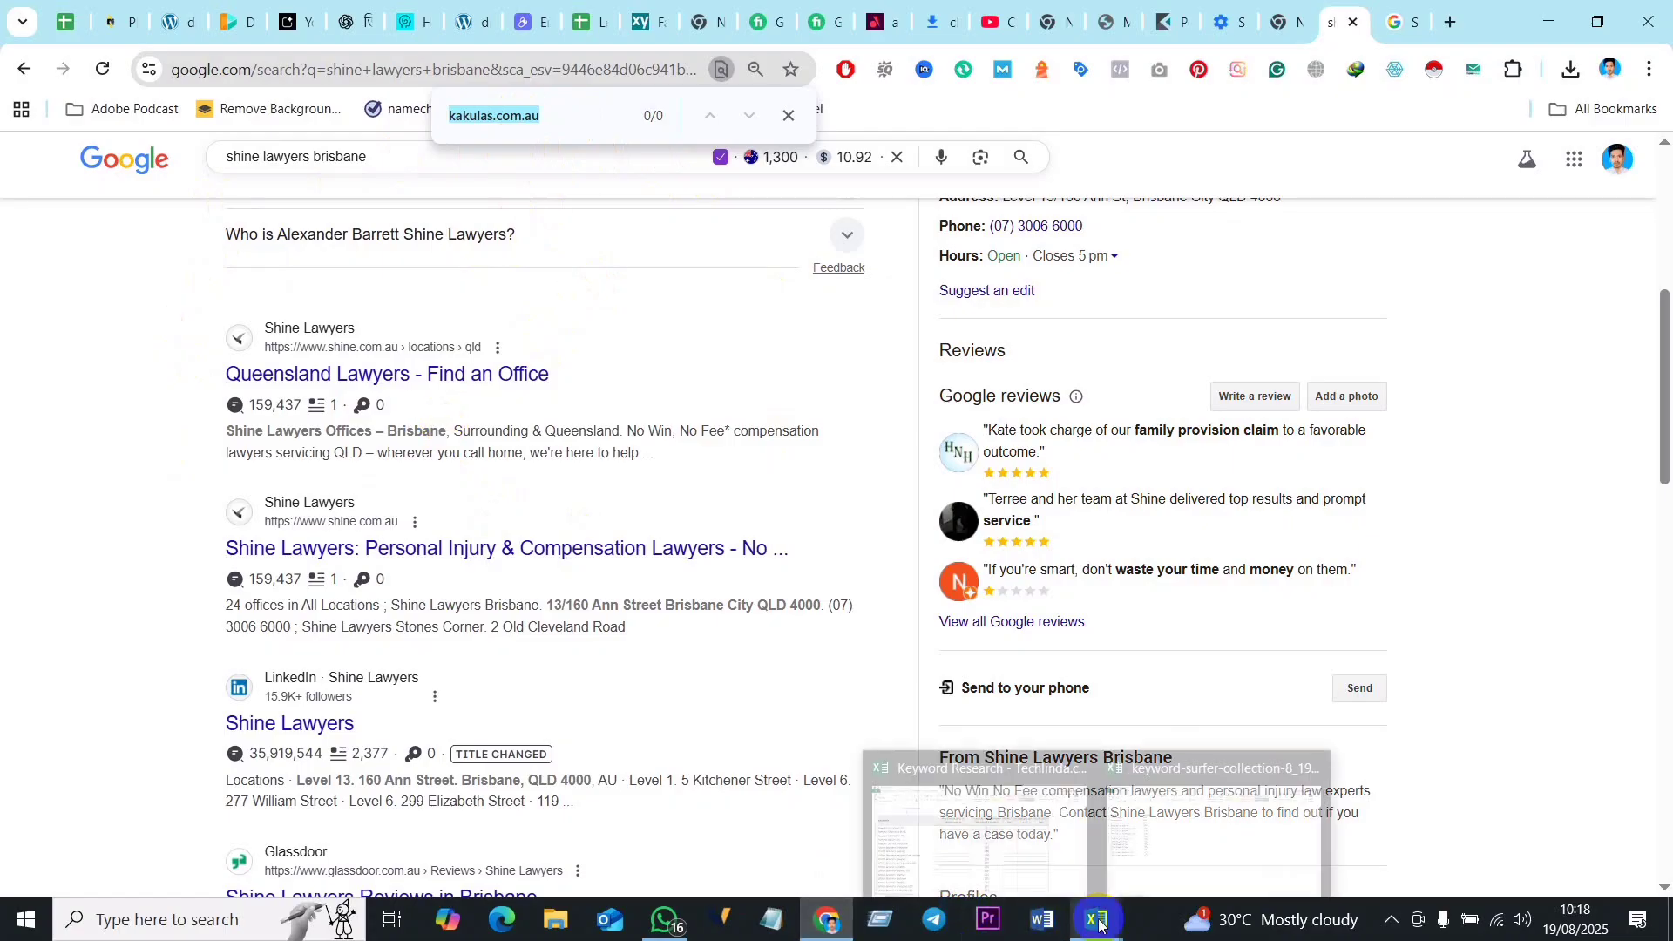
{"action": "left_click", "coordinate": [960, 819]}
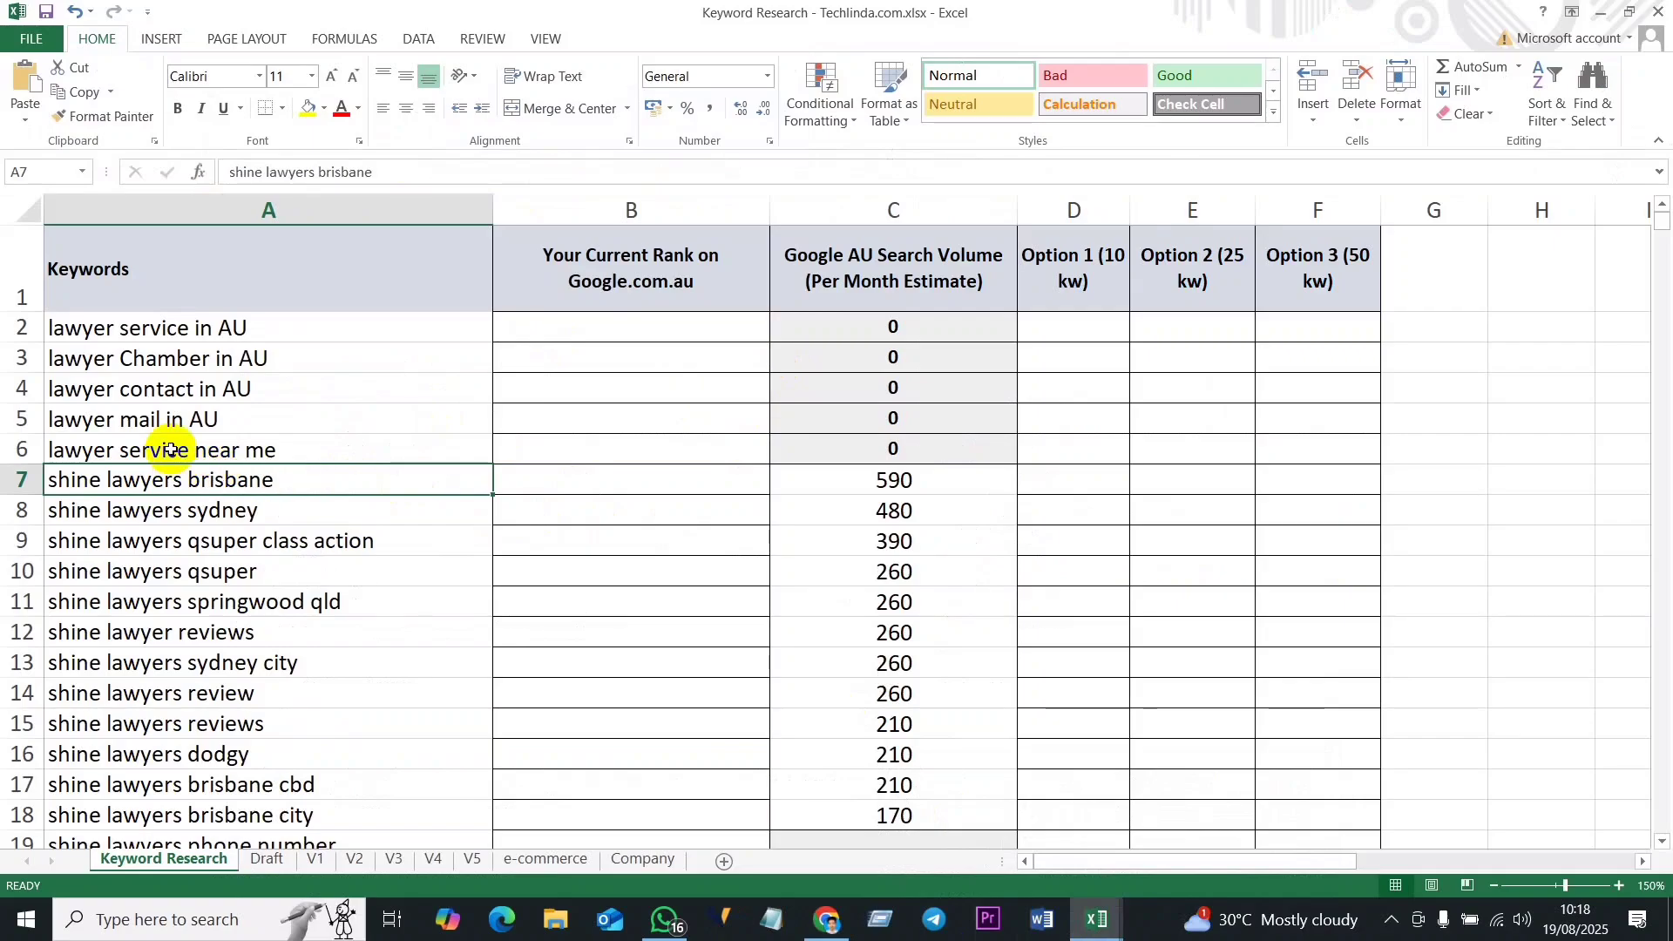
{"action": "left_click", "coordinate": [620, 481]}
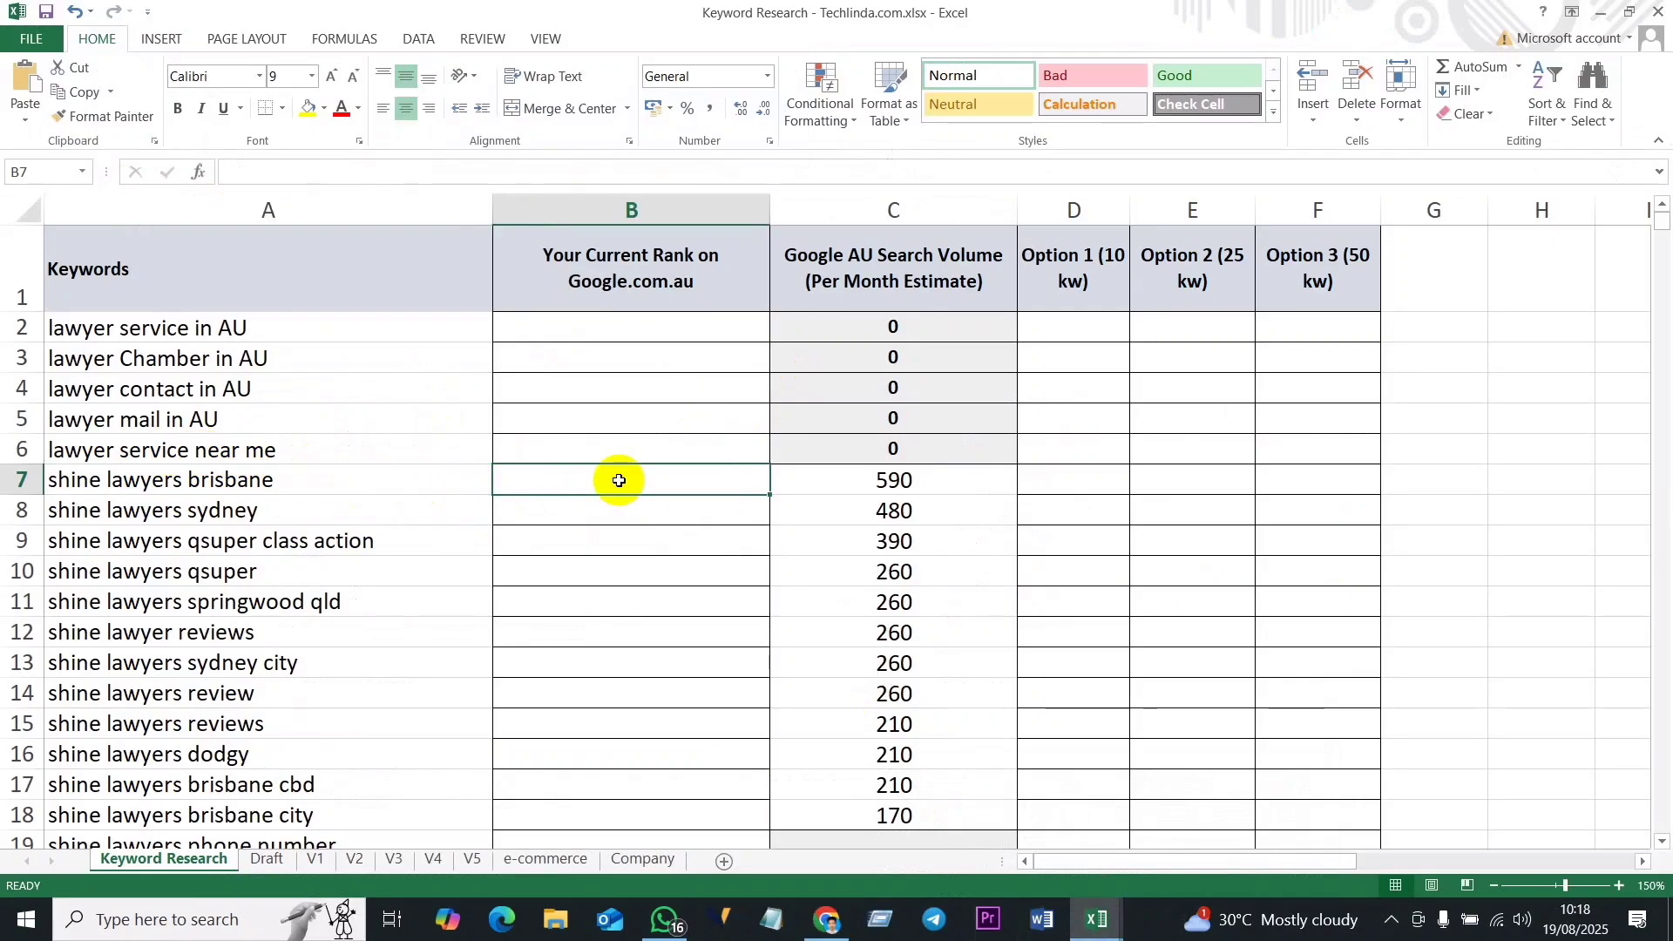
{"action": "type", "text": "N"}
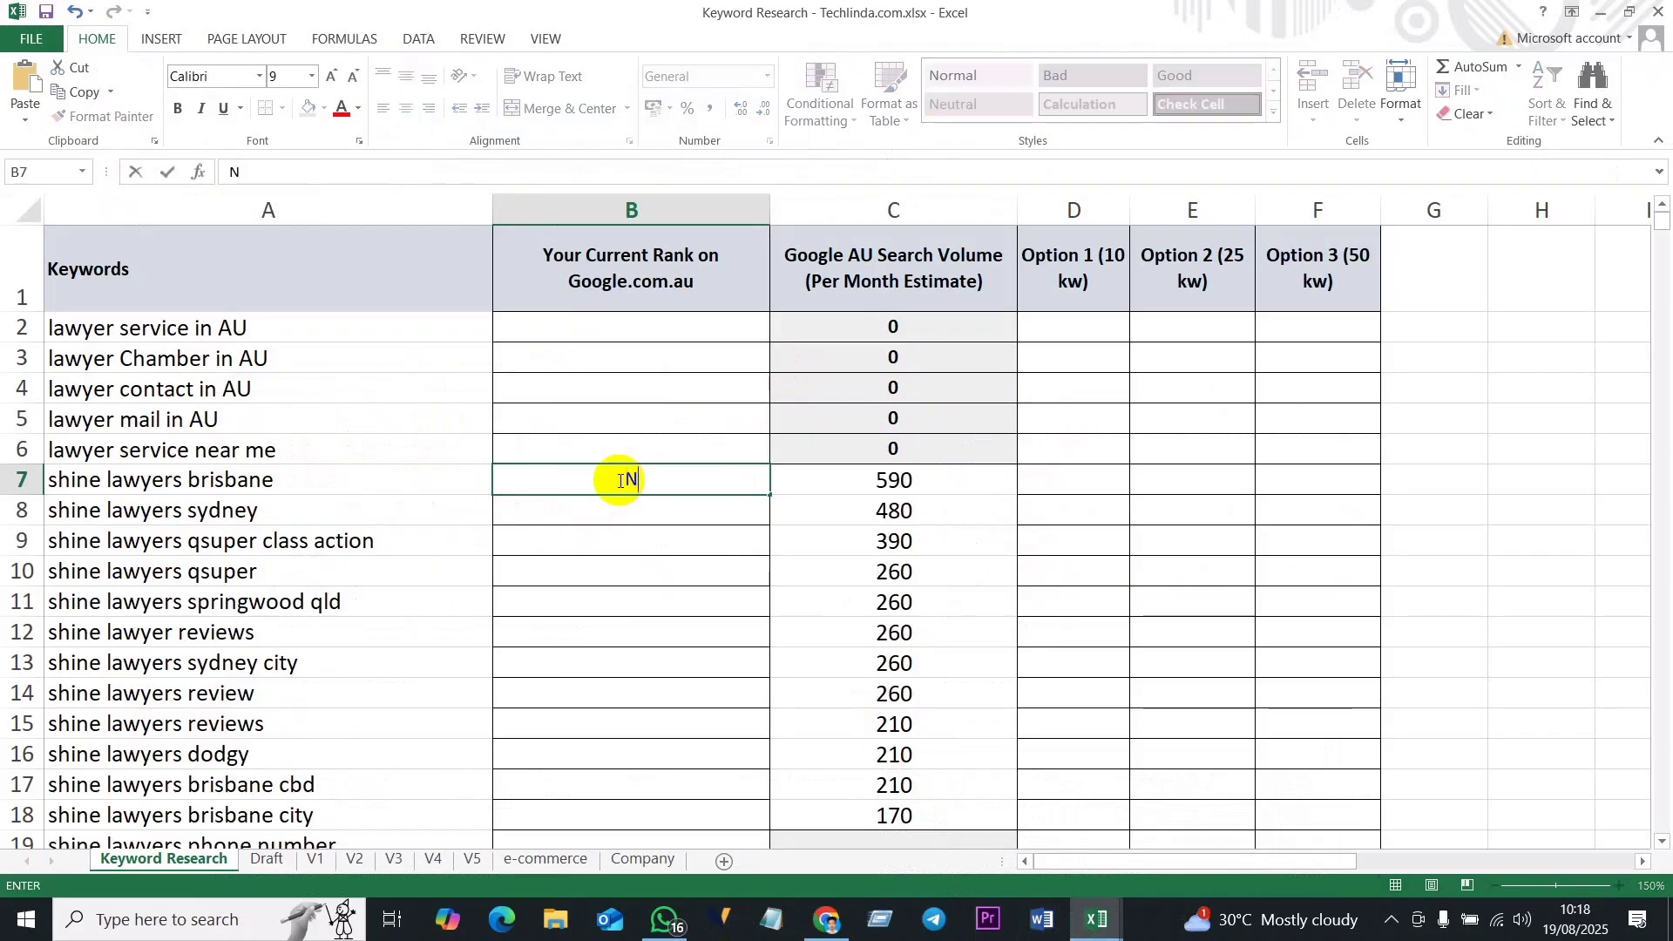
{"action": "type", "text": "ot in 100"}
{"action": "key", "text": "Return"}
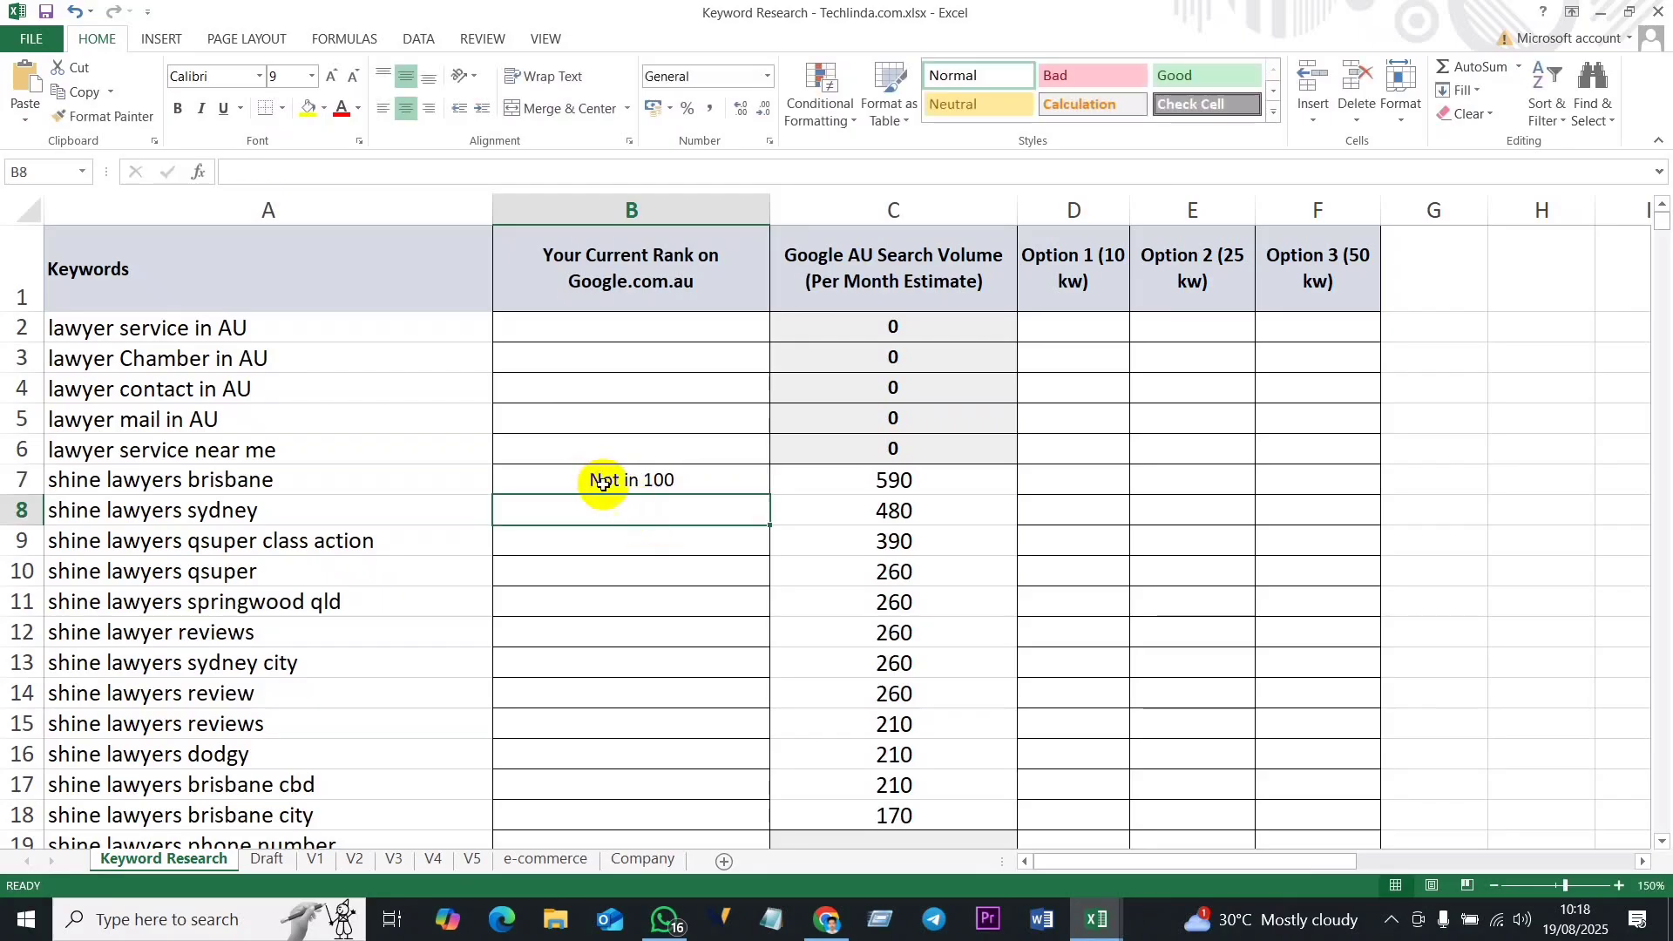
{"action": "left_click", "coordinate": [635, 481]}
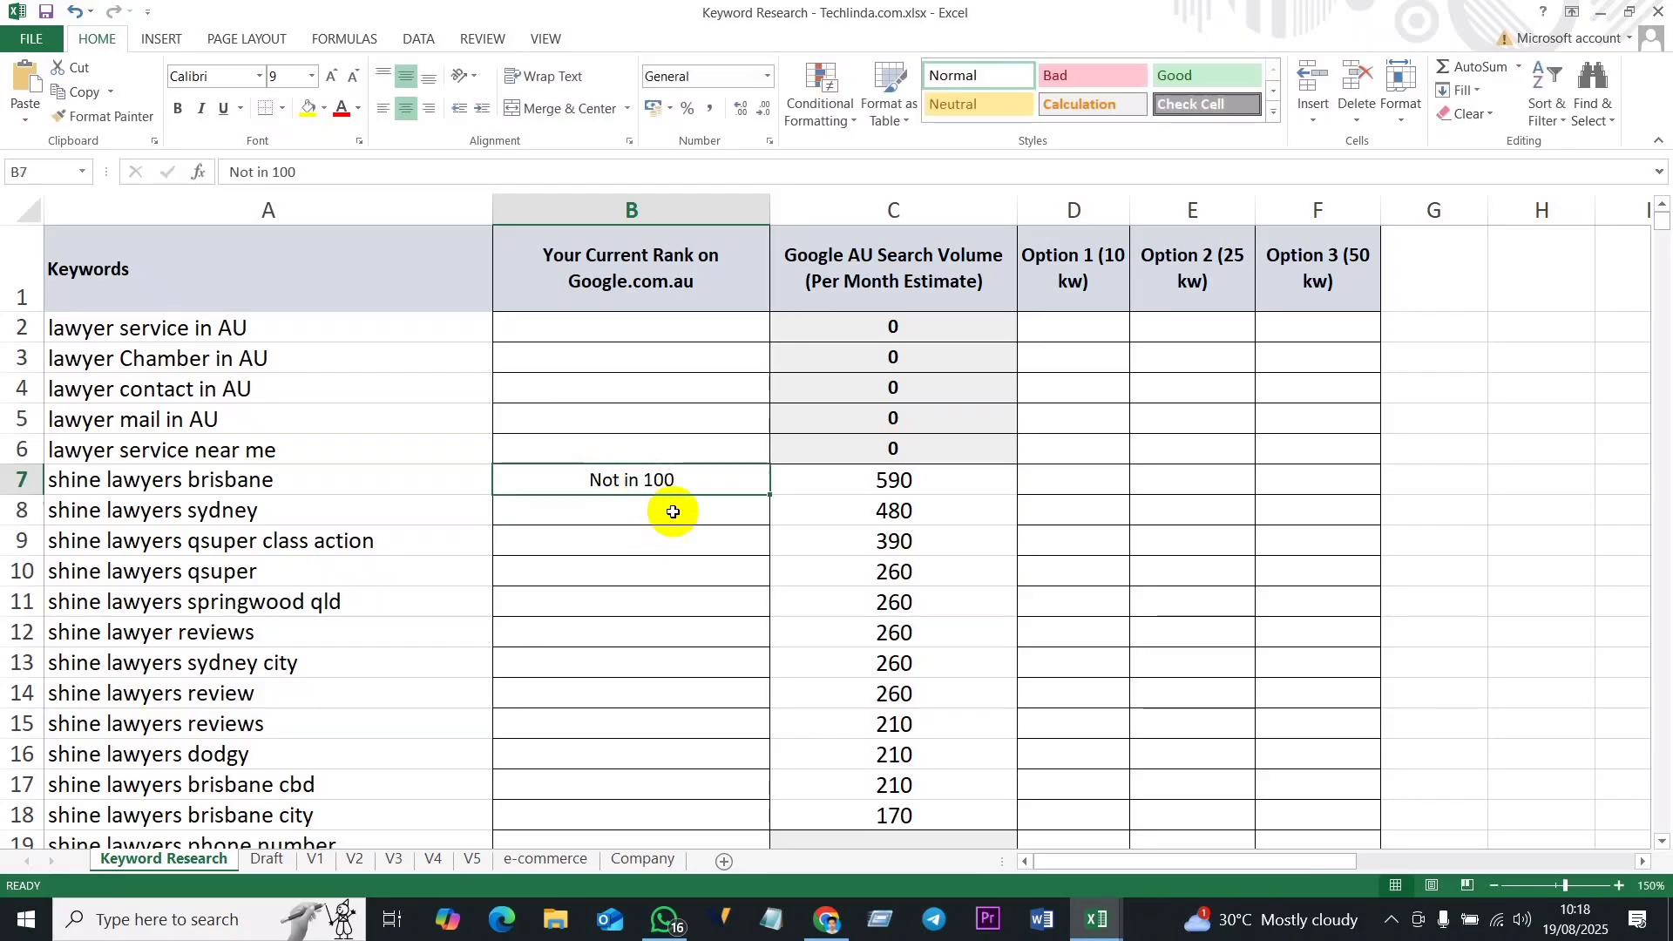
Step: Switch back to Chrome and review the remaining Google results for "shine lawyers brisbane"
{"action": "left_click", "coordinate": [830, 921]}
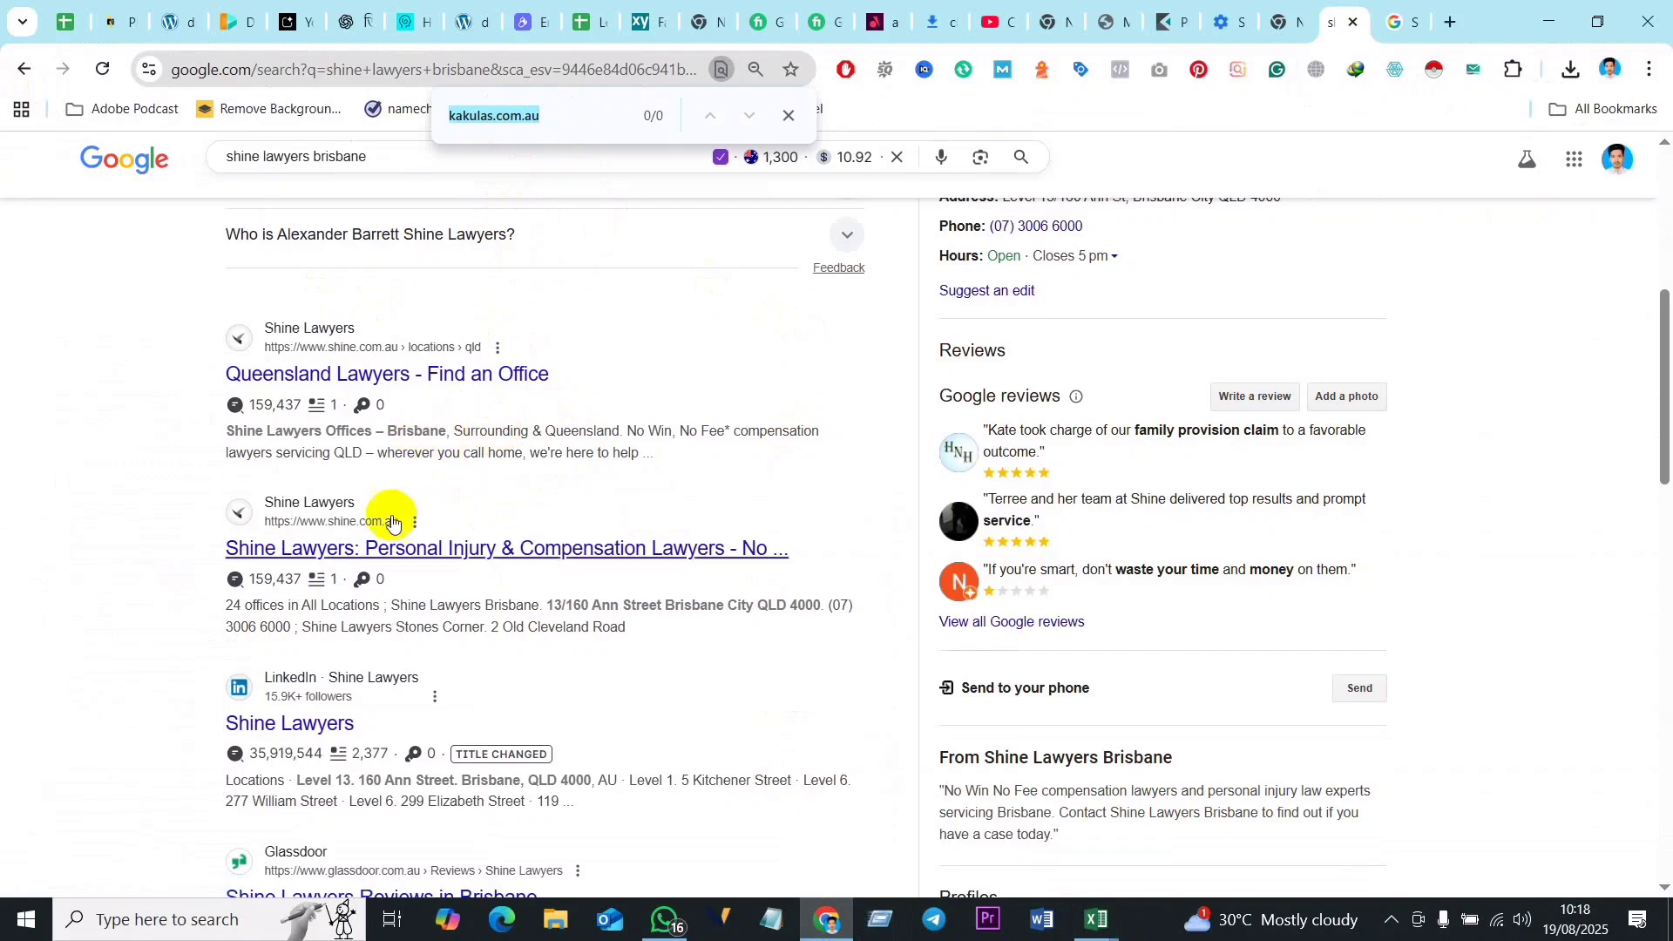
{"action": "scroll", "coordinate": [392, 522], "scroll_direction": "down", "scroll_amount": 6}
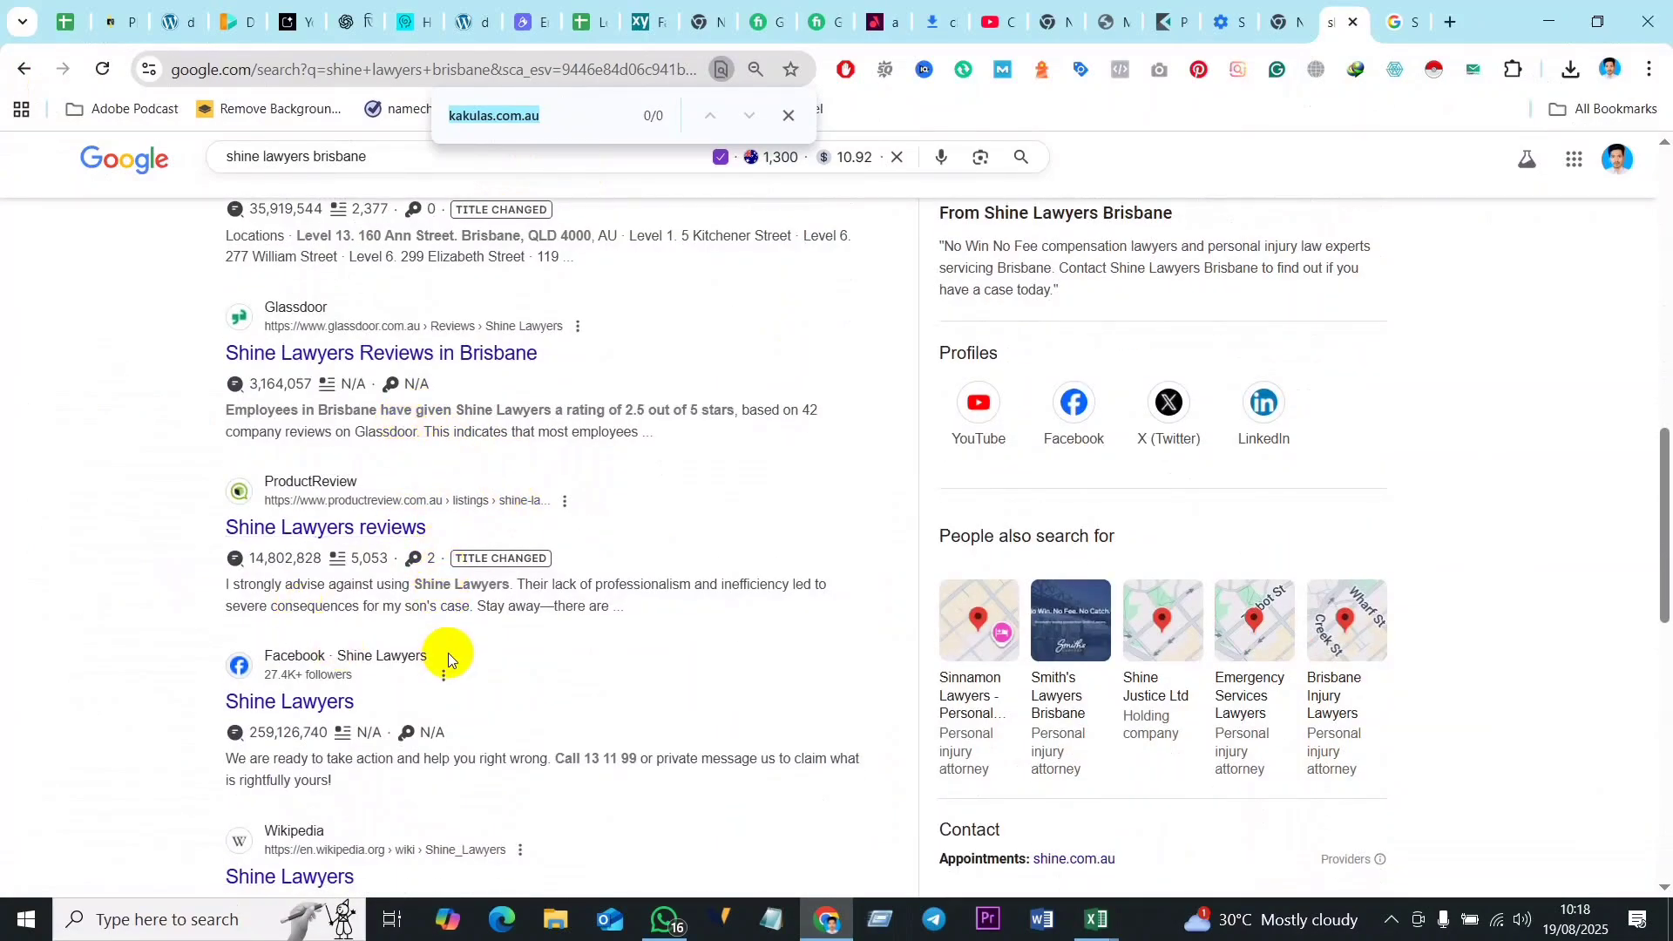
{"action": "scroll", "coordinate": [407, 560], "scroll_direction": "up", "scroll_amount": 1}
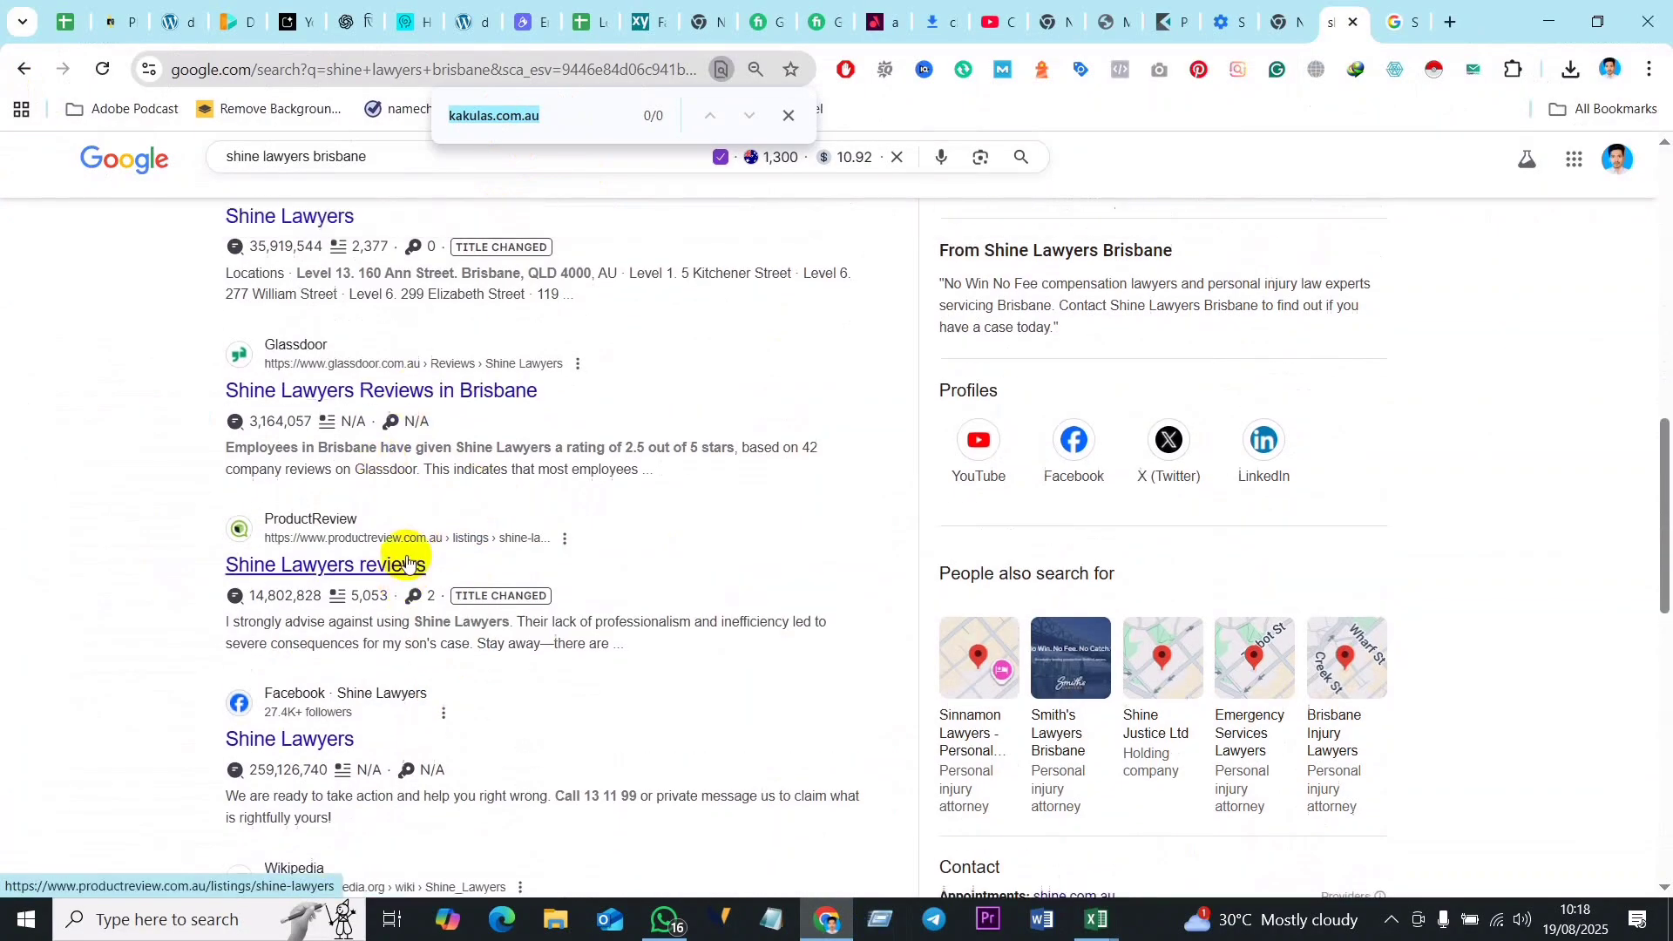
Step: Recheck the Google results for "shine lawyers brisbane" for kakulas.com.au, glancing at the rank recorded in the Excel workbook and returning to Chrome
{"action": "scroll", "coordinate": [406, 560], "scroll_direction": "up", "scroll_amount": 5}
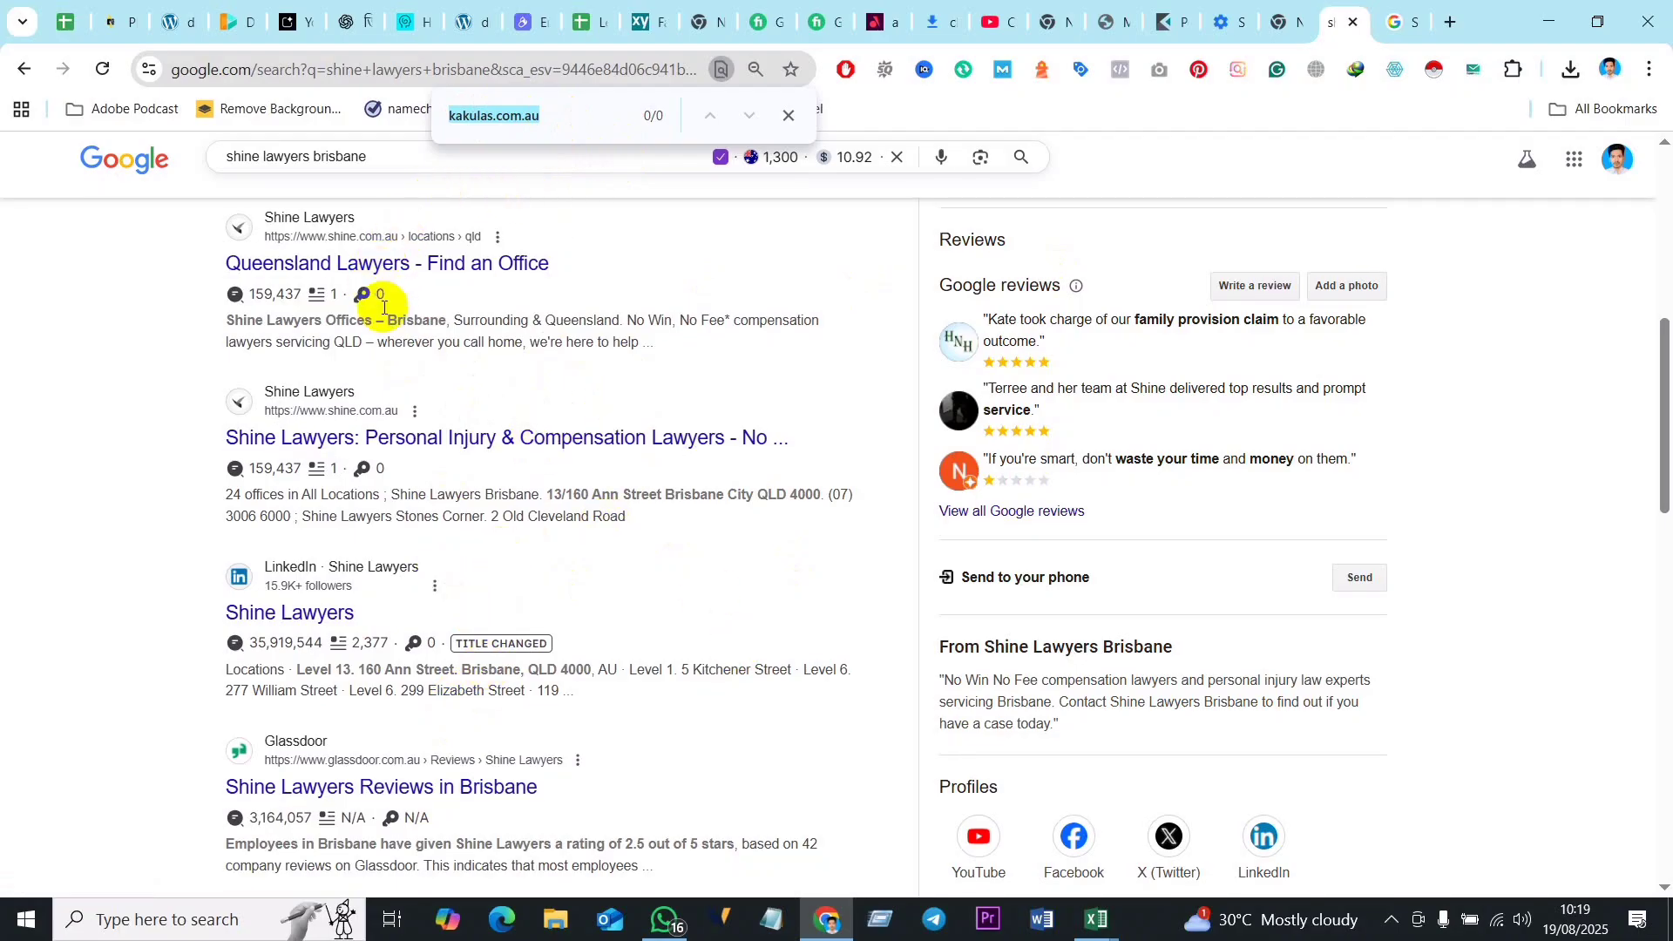
{"action": "scroll", "coordinate": [435, 621], "scroll_direction": "down", "scroll_amount": 5}
{"action": "scroll", "coordinate": [435, 621], "scroll_direction": "down", "scroll_amount": 8}
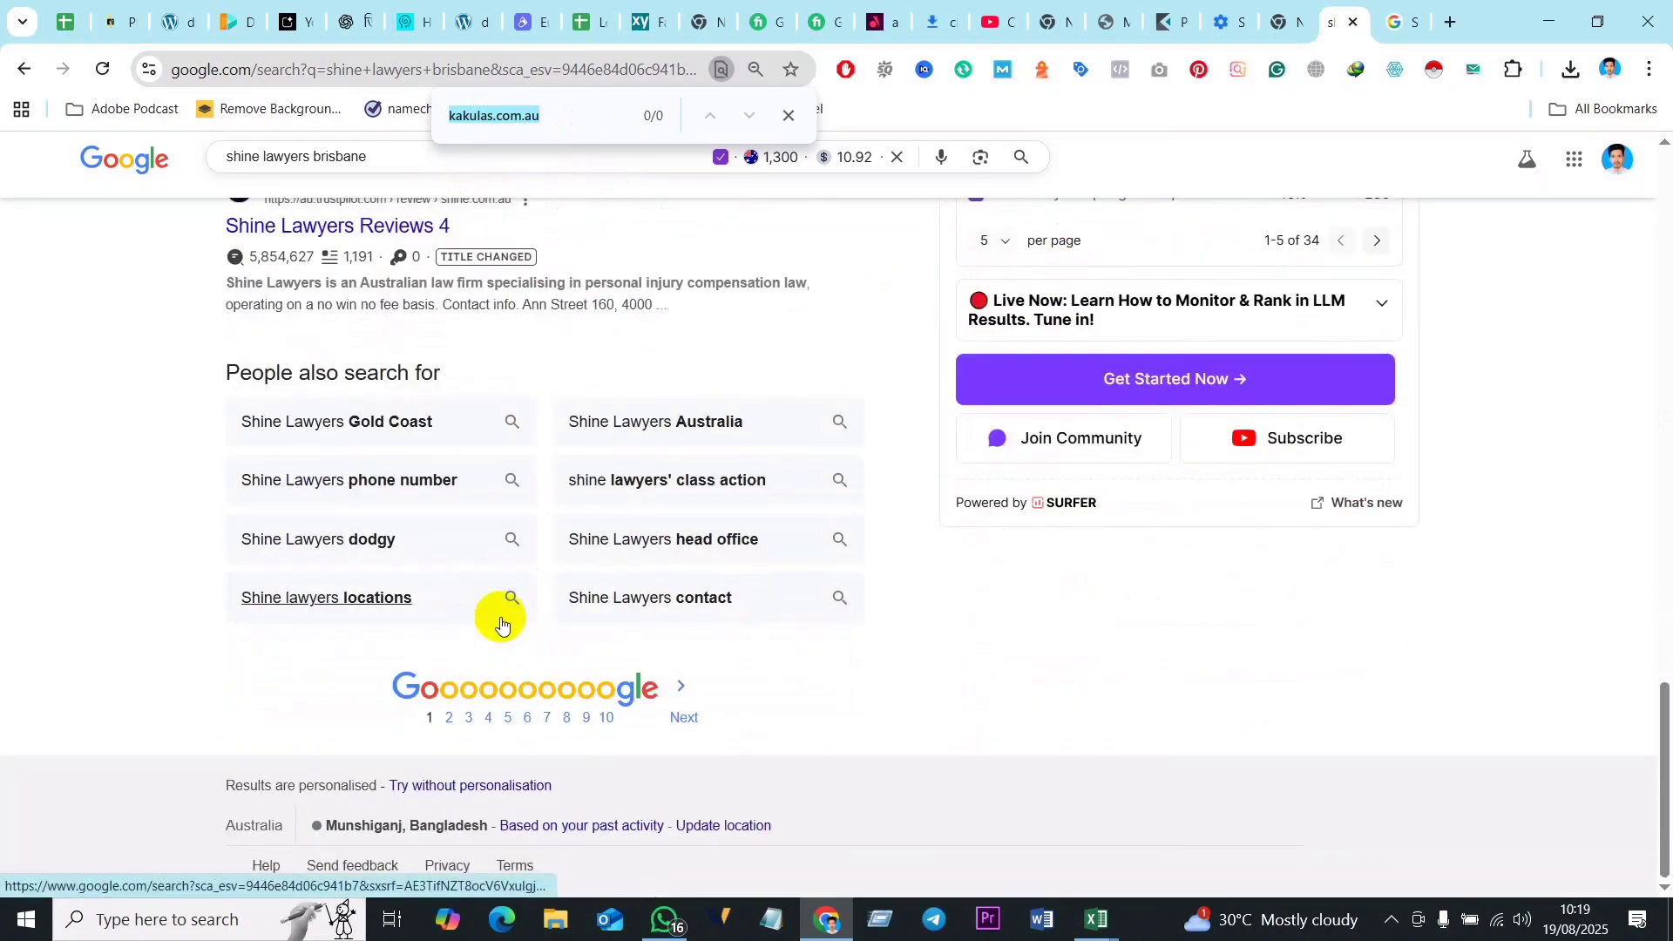
{"action": "scroll", "coordinate": [528, 614], "scroll_direction": "up", "scroll_amount": 8}
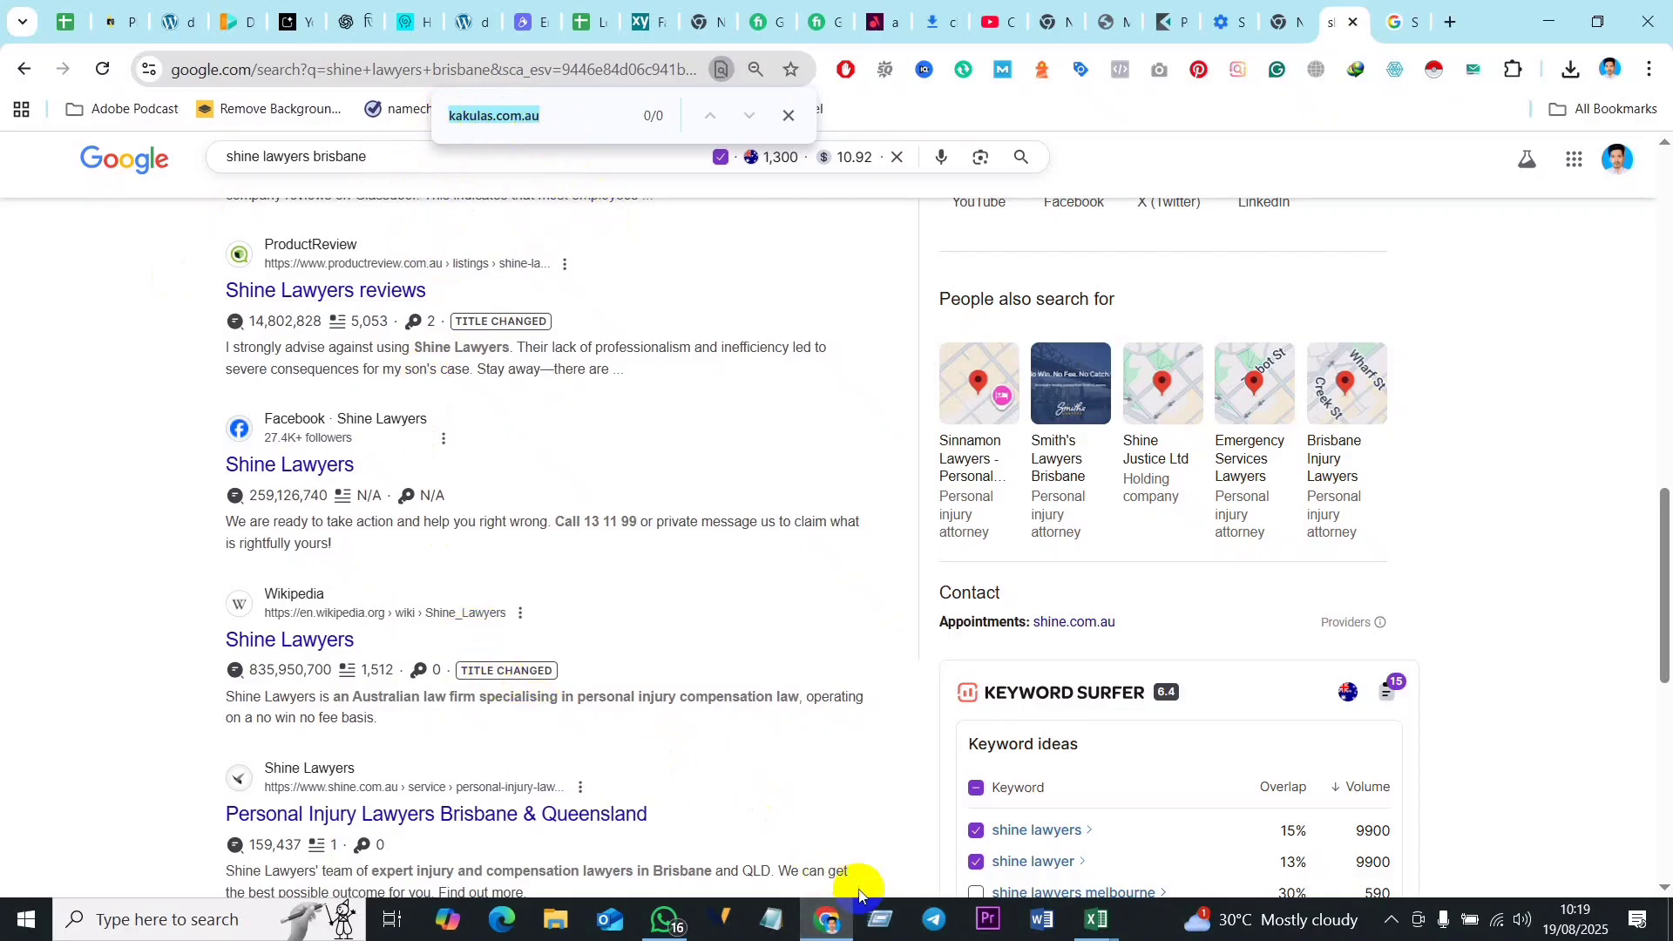
{"action": "mouse_move", "coordinate": [1099, 930]}
{"action": "left_click", "coordinate": [1026, 859]}
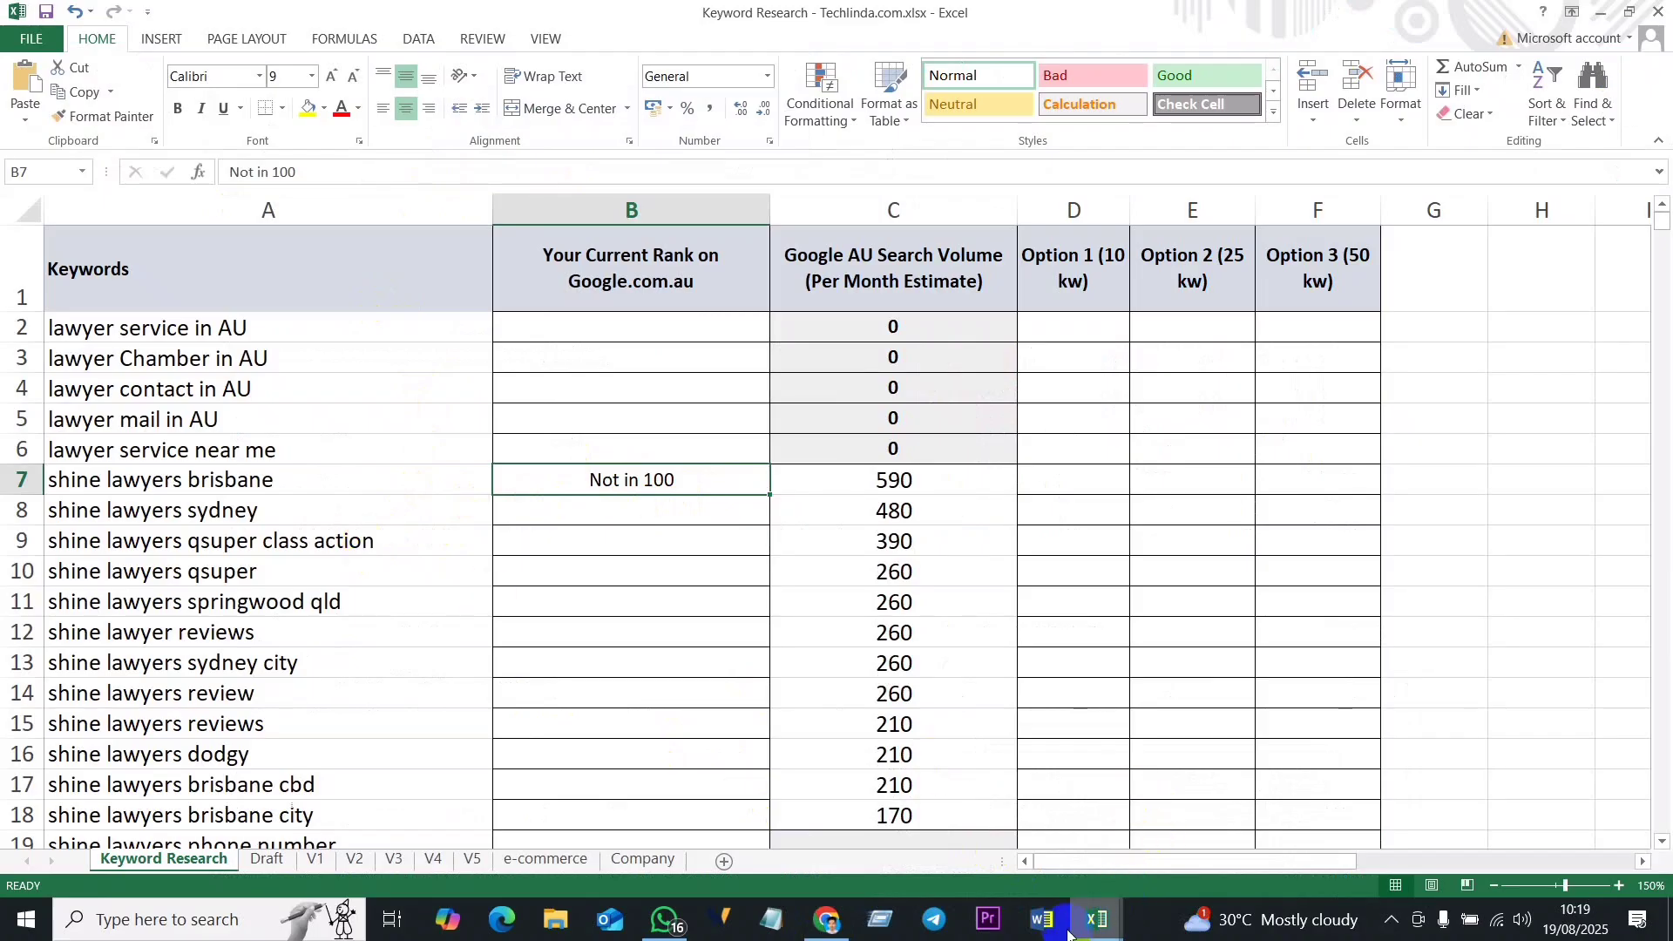
{"action": "left_click", "coordinate": [826, 924]}
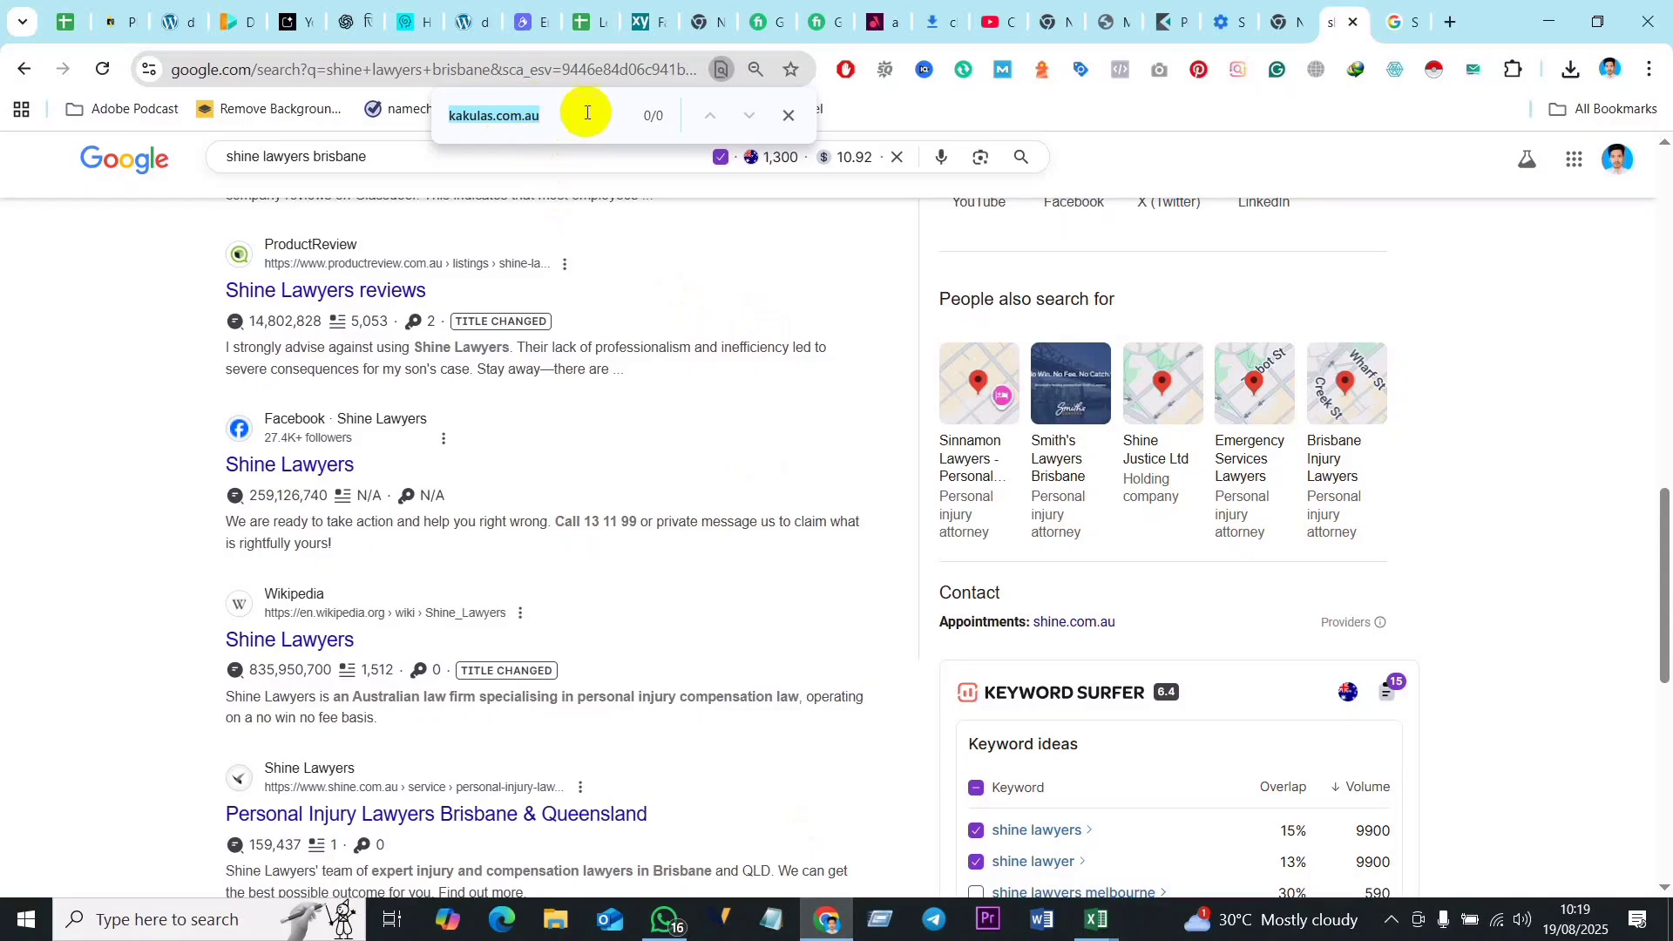
{"action": "left_click", "coordinate": [551, 115]}
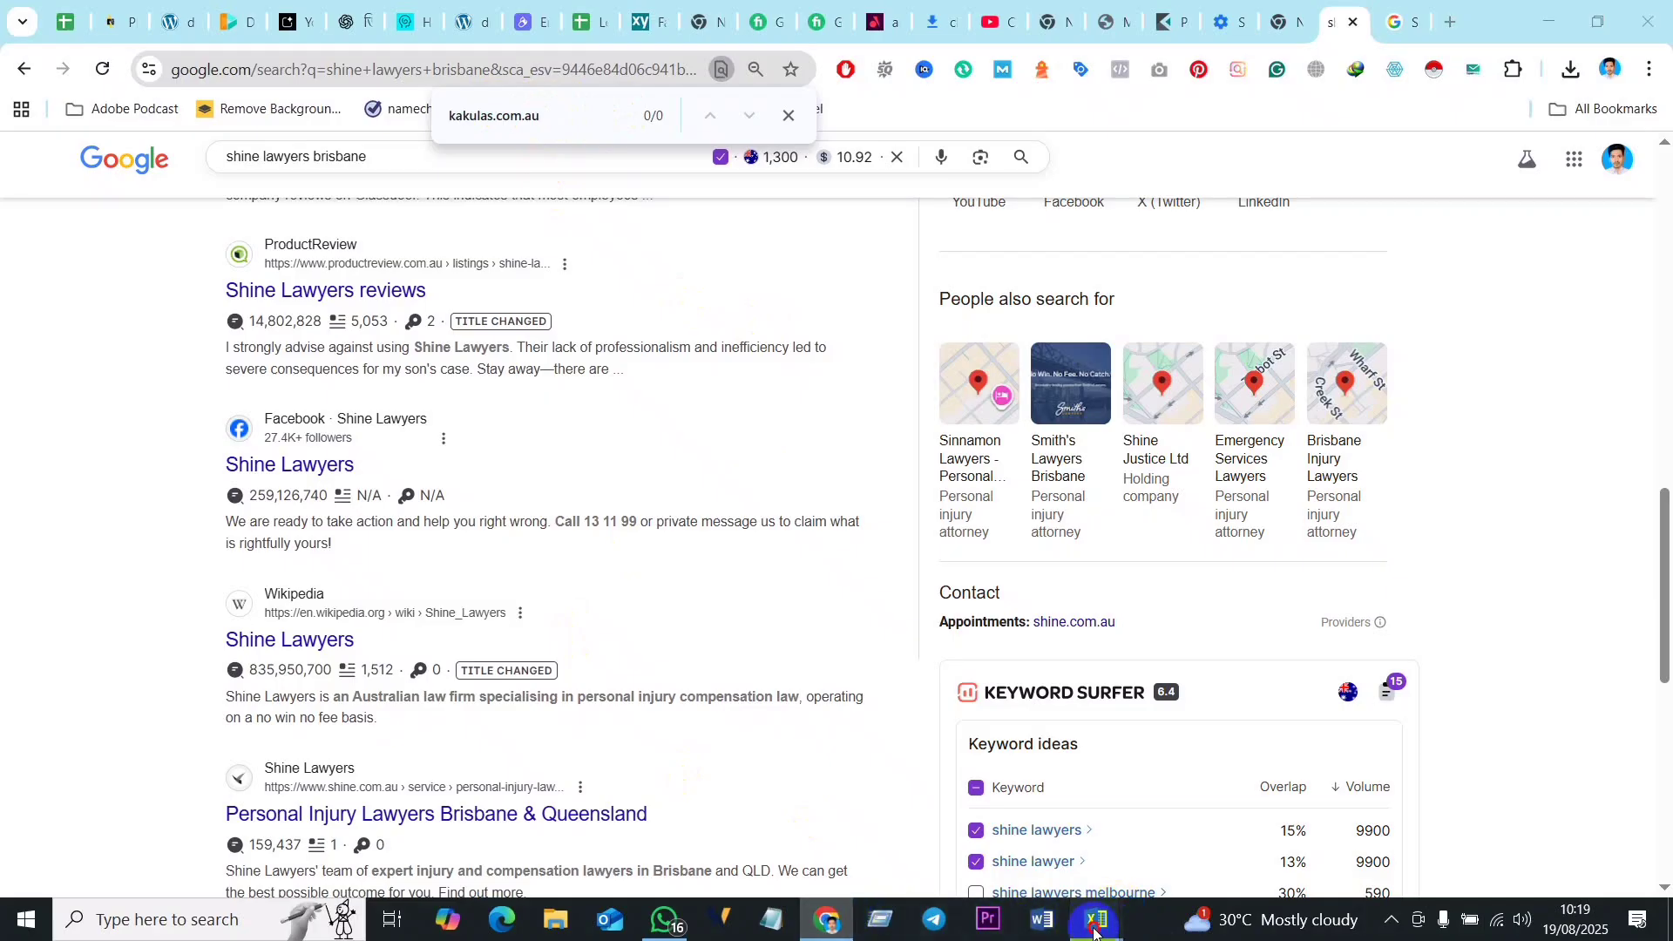
Step: Copy the keyword "shine lawyers sydney" from A8 of the Keyword Research workbook in Excel and search Google for it in Chrome
{"action": "mouse_move", "coordinate": [1117, 933]}
{"action": "left_click", "coordinate": [1032, 864]}
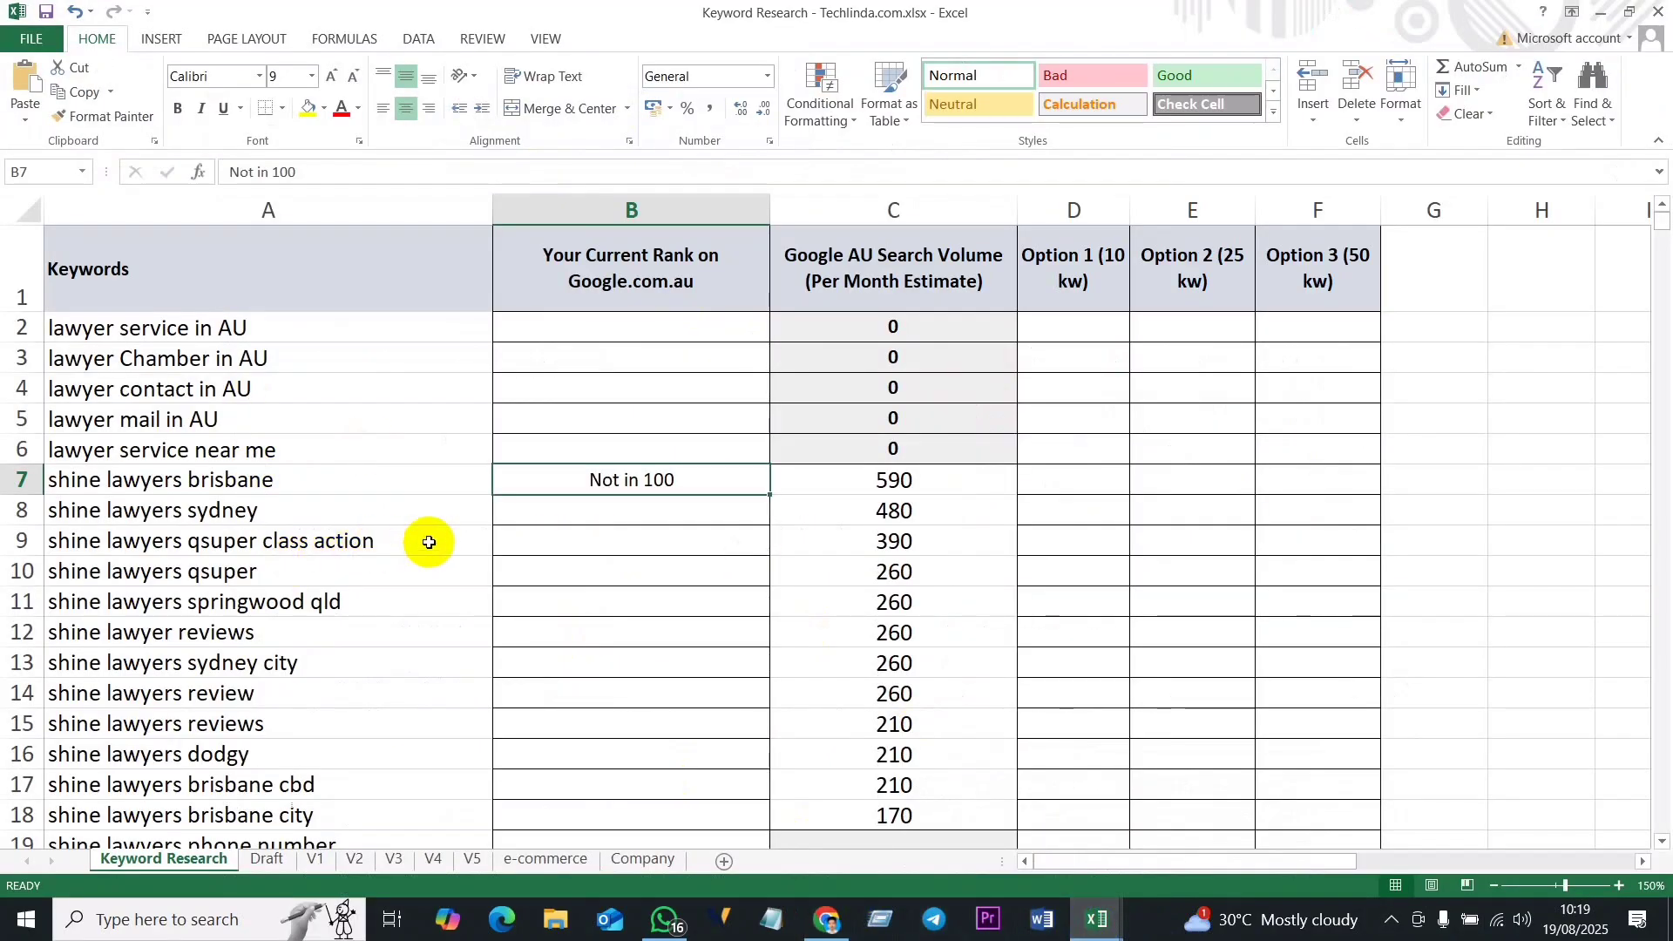
{"action": "left_click", "coordinate": [286, 510]}
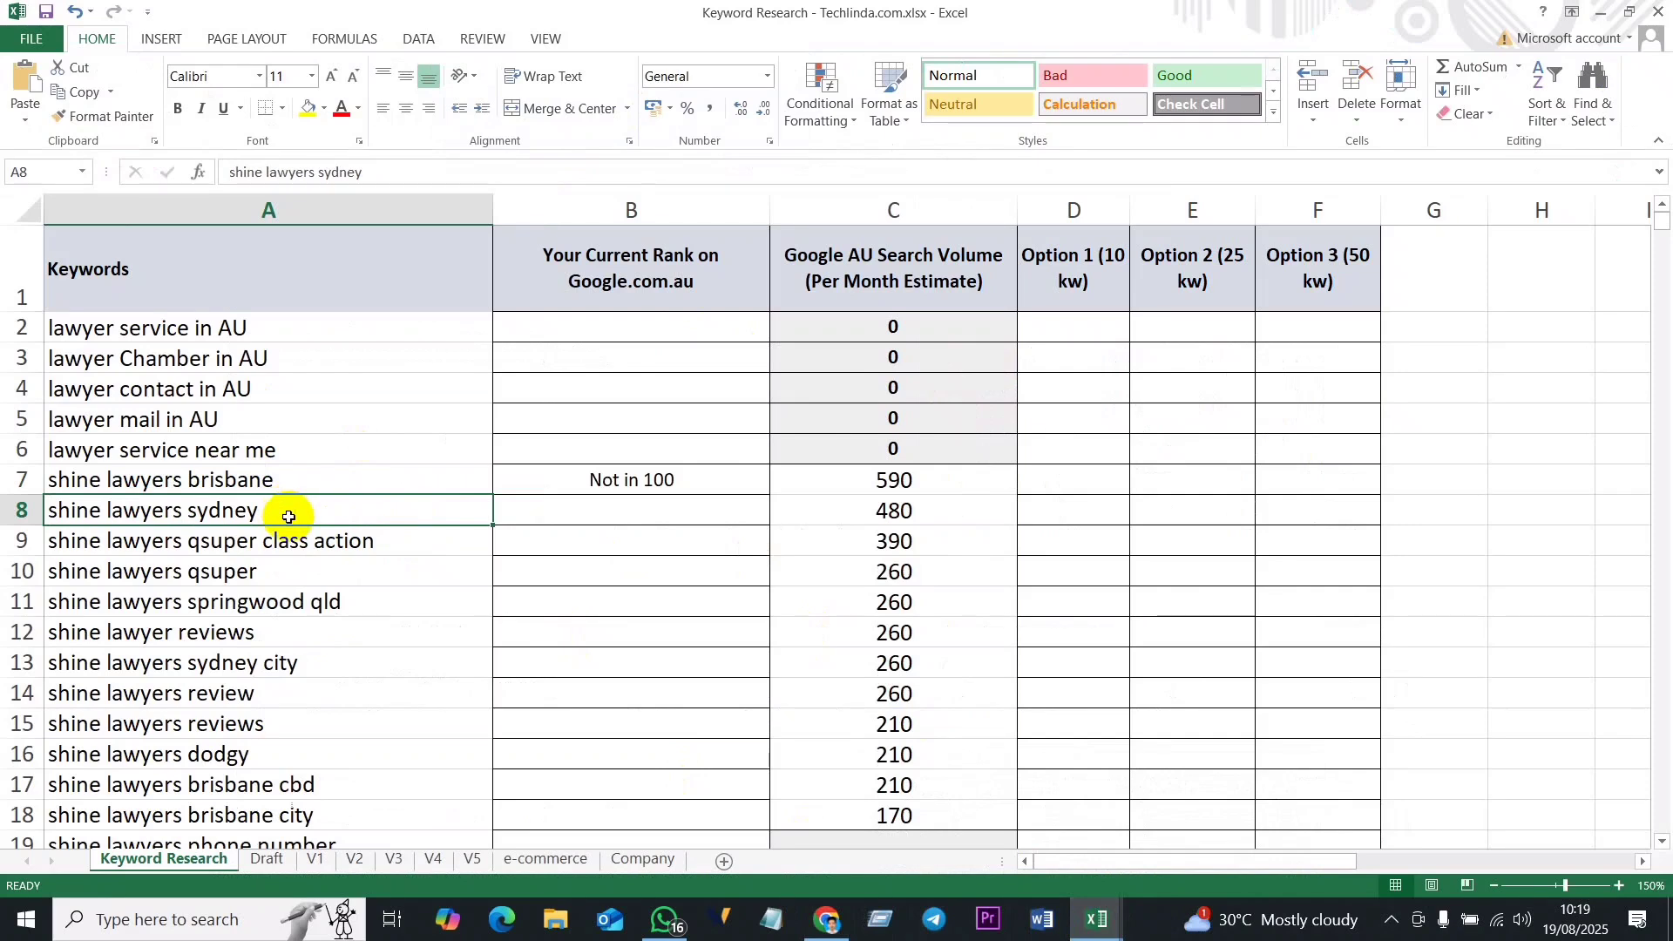
{"action": "key", "text": "ctrl+c"}
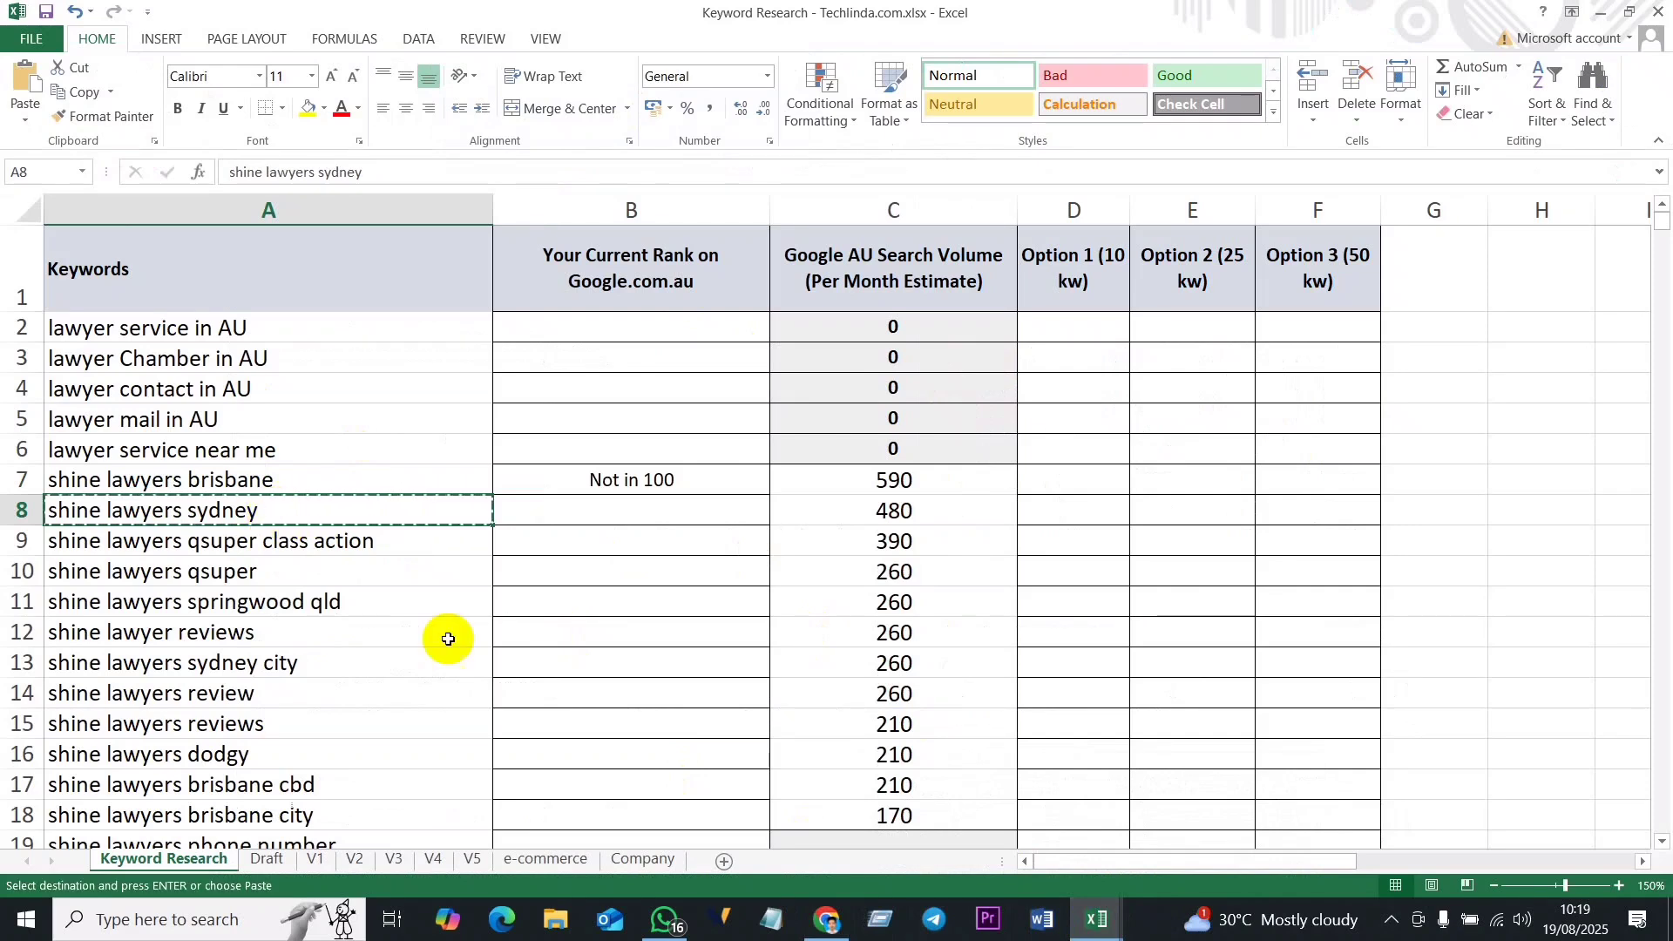
{"action": "left_click", "coordinate": [826, 929]}
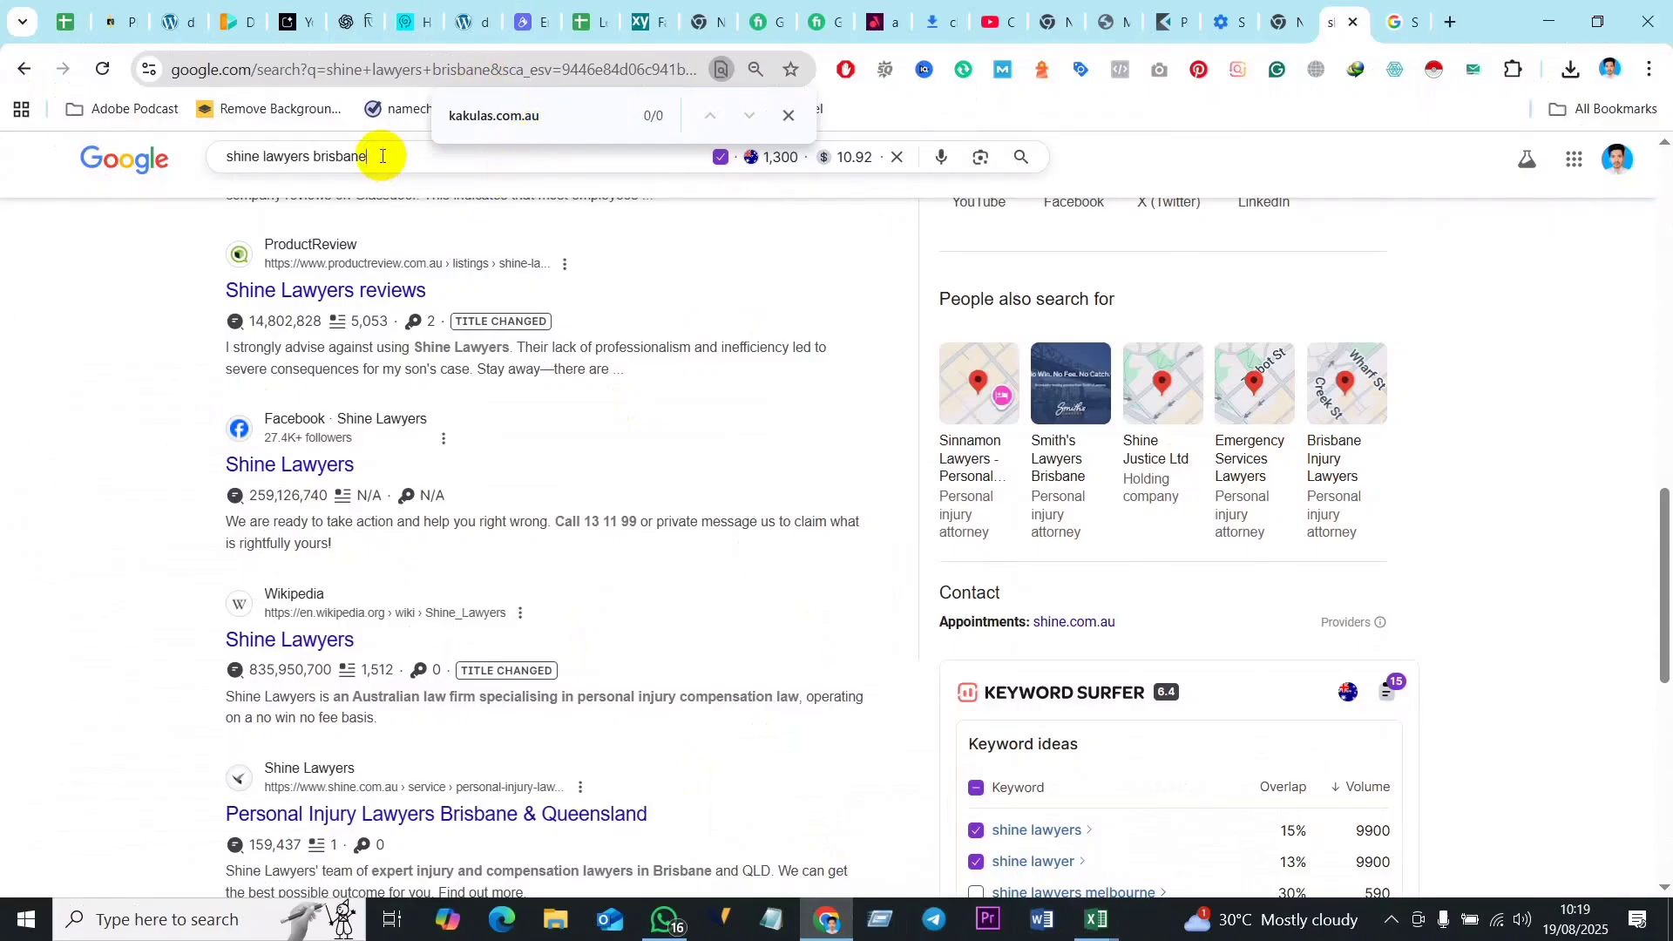
{"action": "left_click_drag", "start_coordinate": [386, 155], "coordinate": [210, 156]}
{"action": "key", "text": "ctrl+v"}
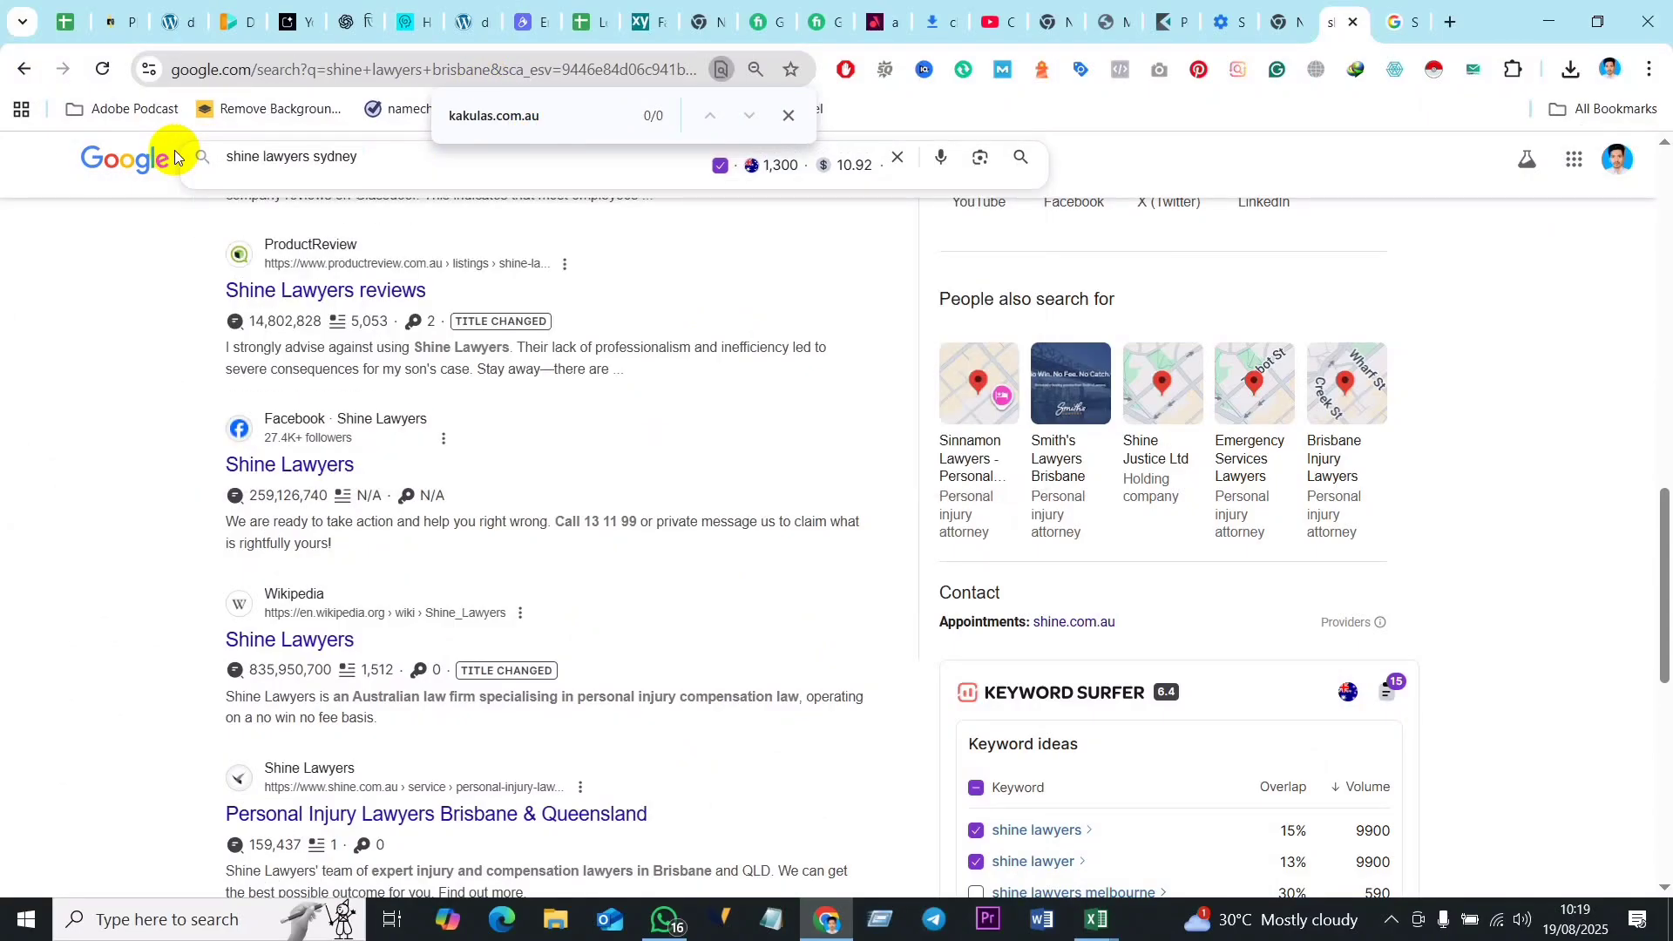
{"action": "key", "text": "Return"}
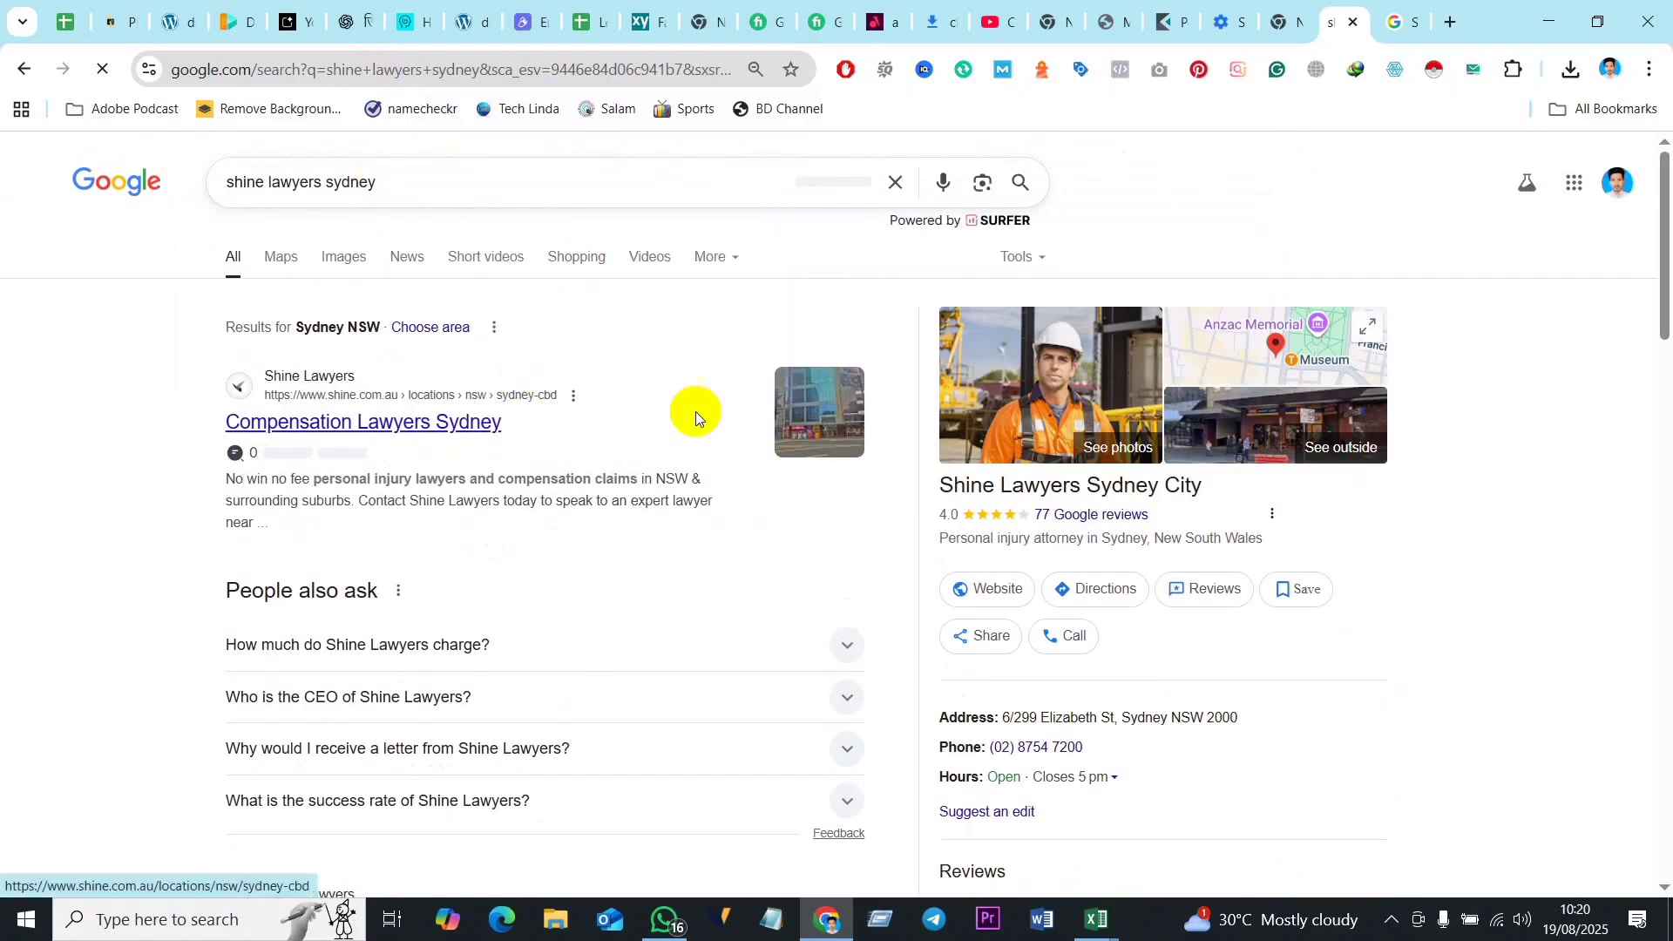
Step: Search the "shine lawyers sydney" results page for "kakulas.com.au"
{"action": "left_click", "coordinate": [598, 662]}
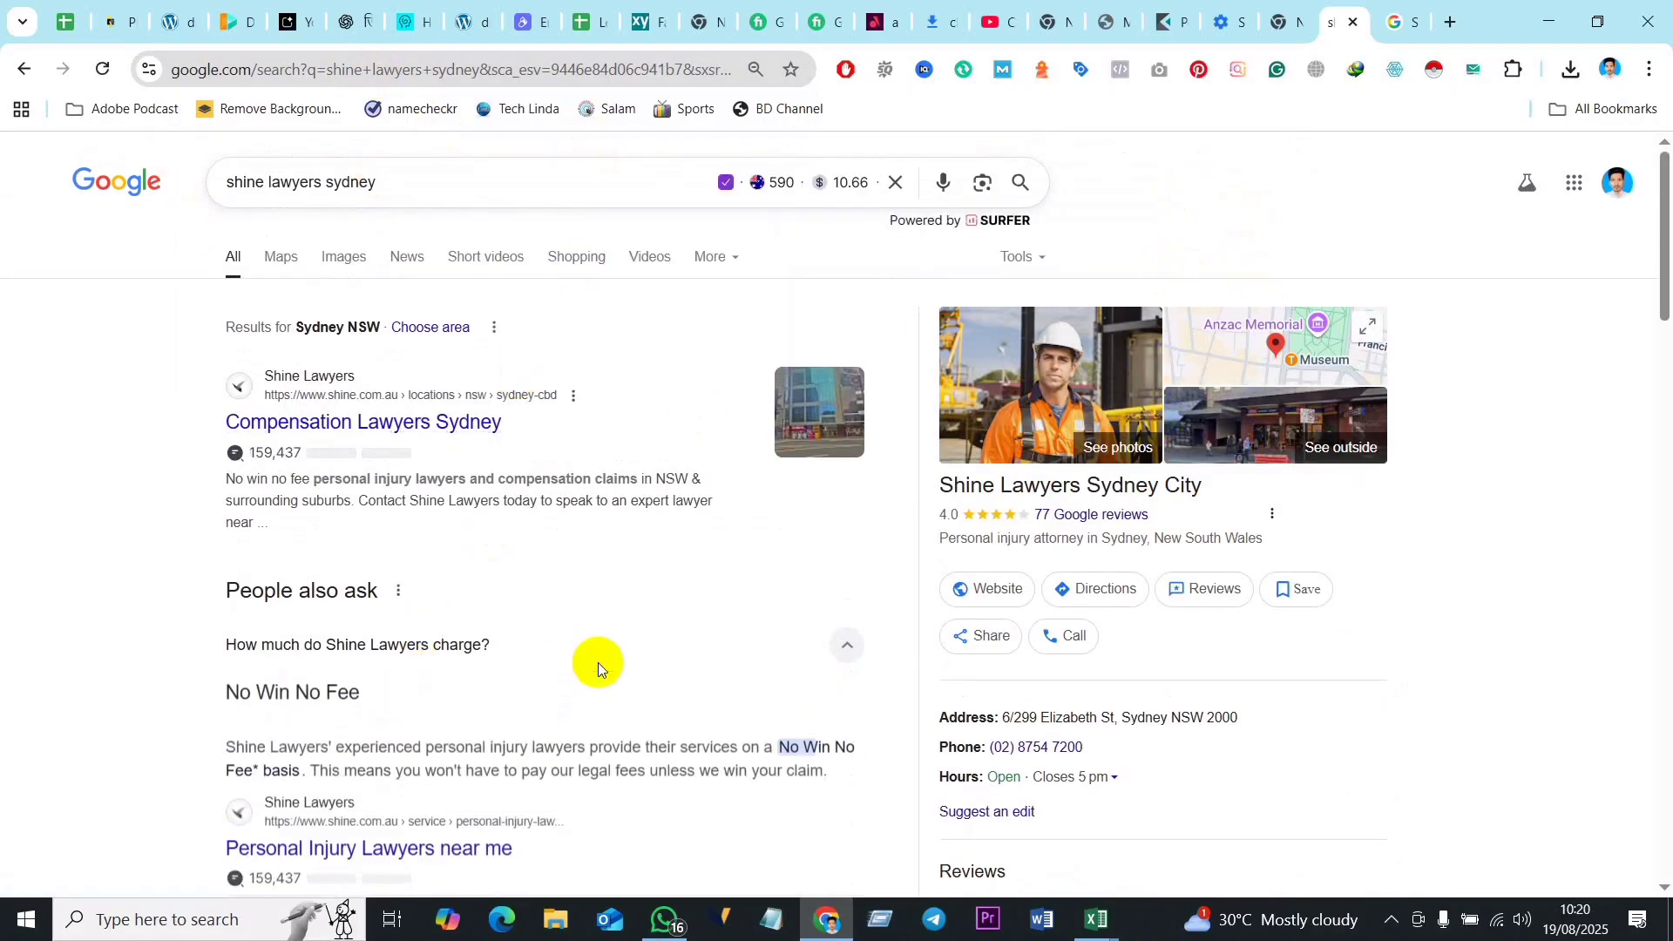
{"action": "key", "text": "ctrl+f"}
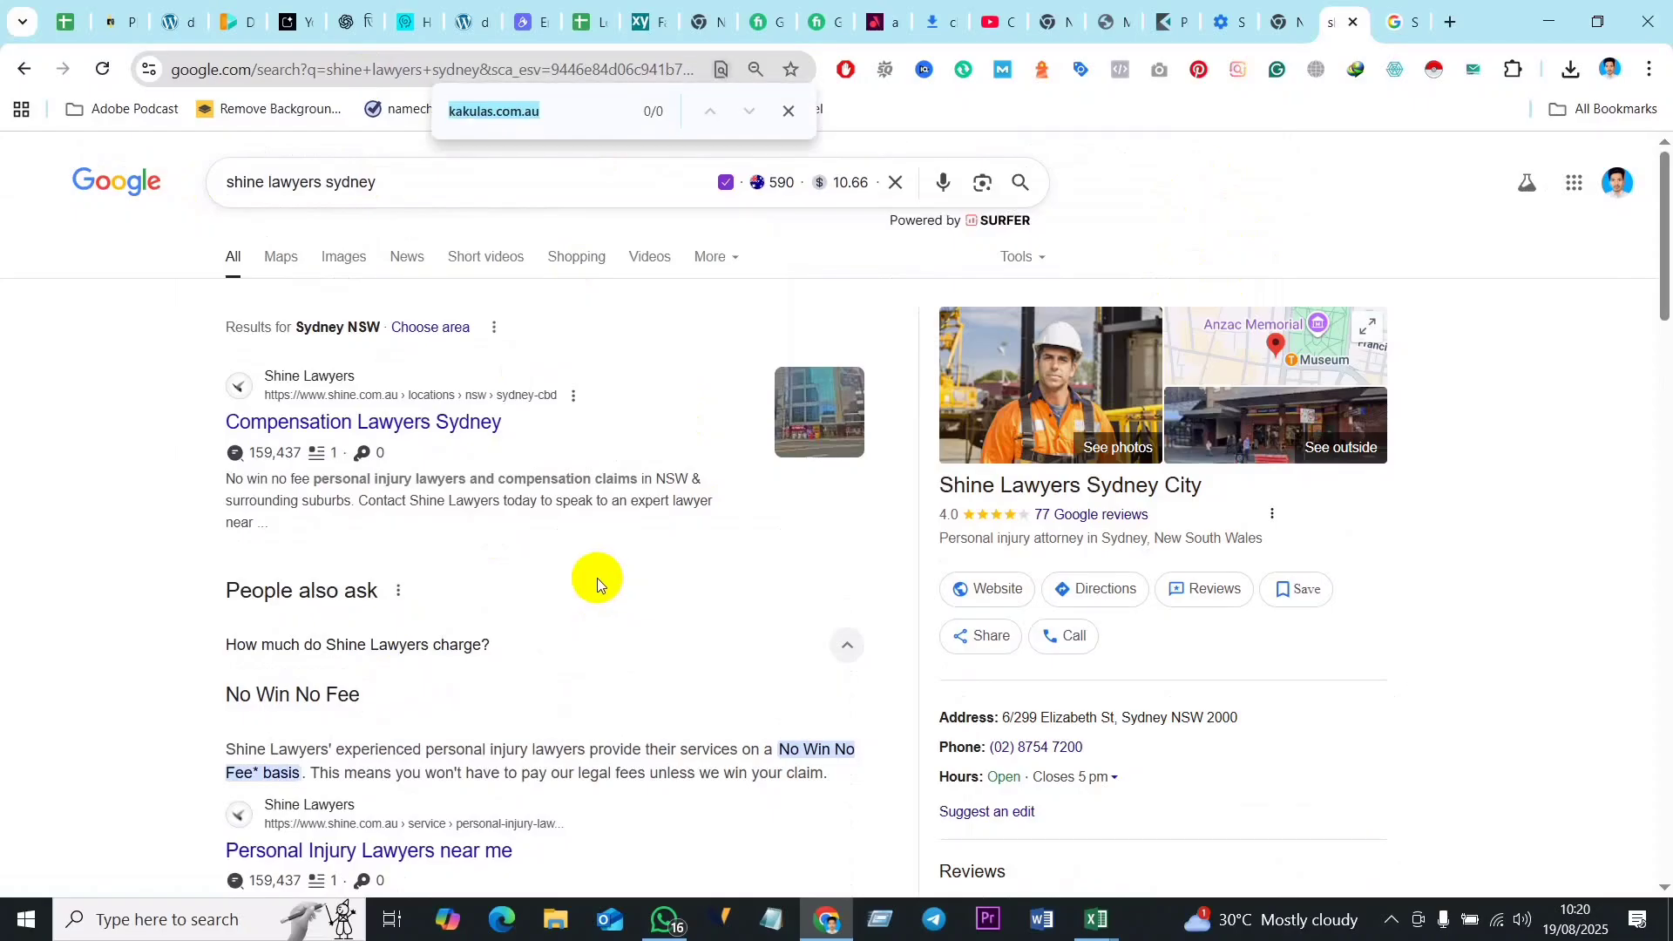
{"action": "left_click", "coordinate": [571, 114]}
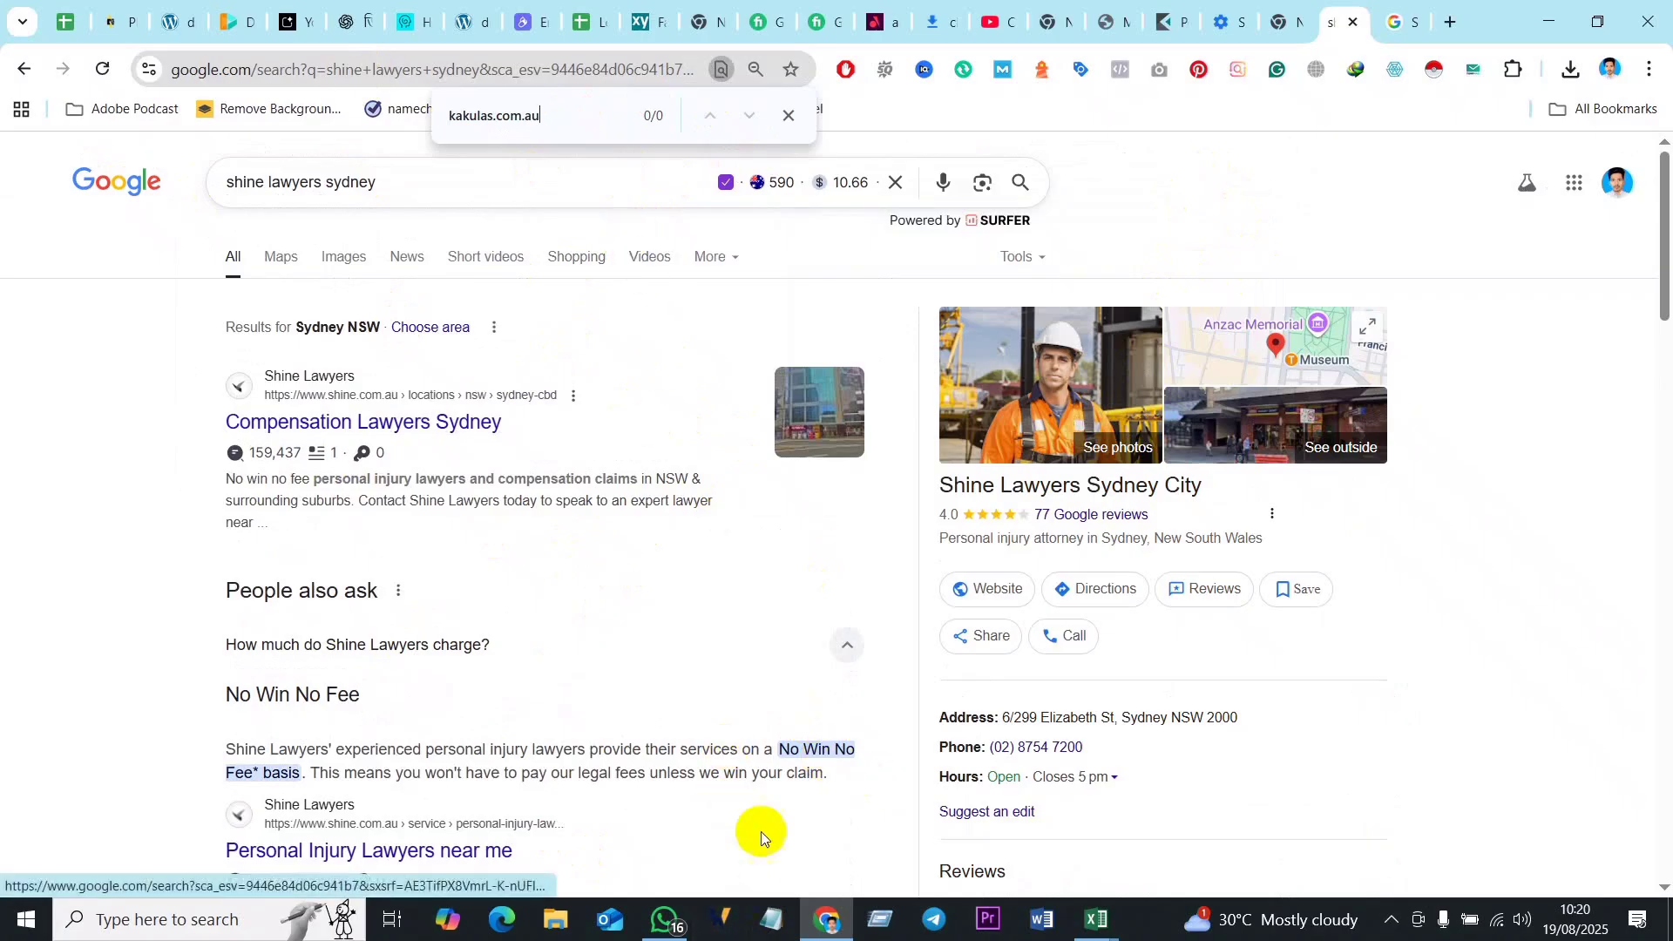
Step: Switch to the Keyword Research workbook in Excel and fill "Not in 100" into B8 as the current rank for "shine lawyers sydney"
{"action": "mouse_move", "coordinate": [1096, 920]}
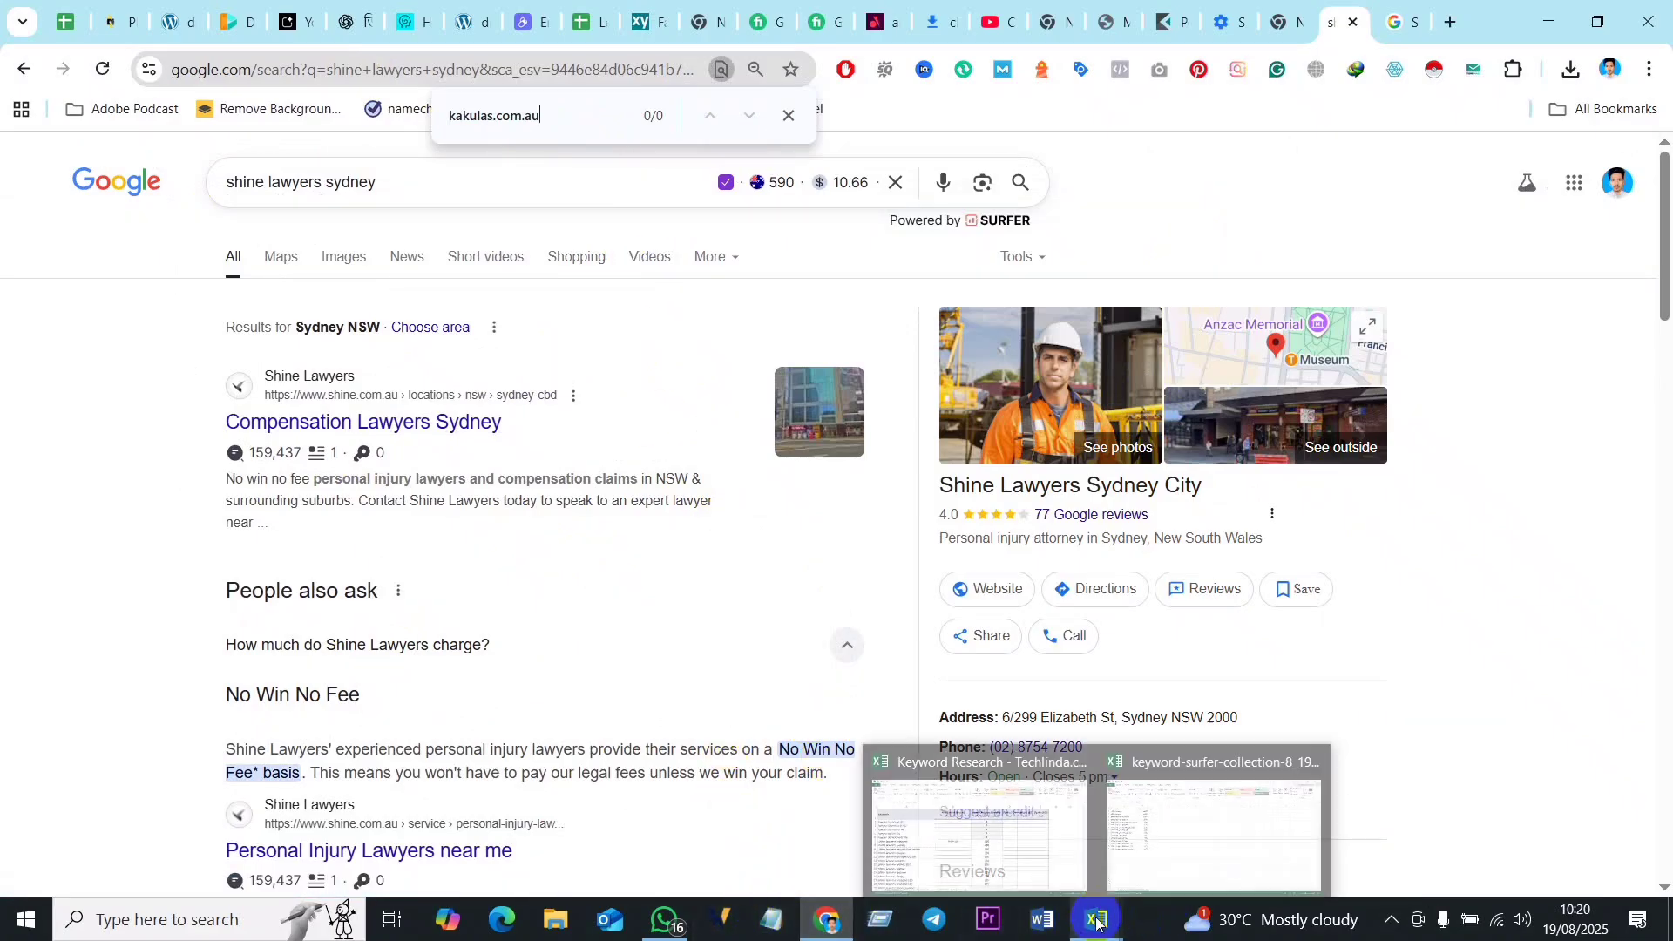
{"action": "left_click", "coordinate": [986, 839]}
{"action": "left_click", "coordinate": [642, 508]}
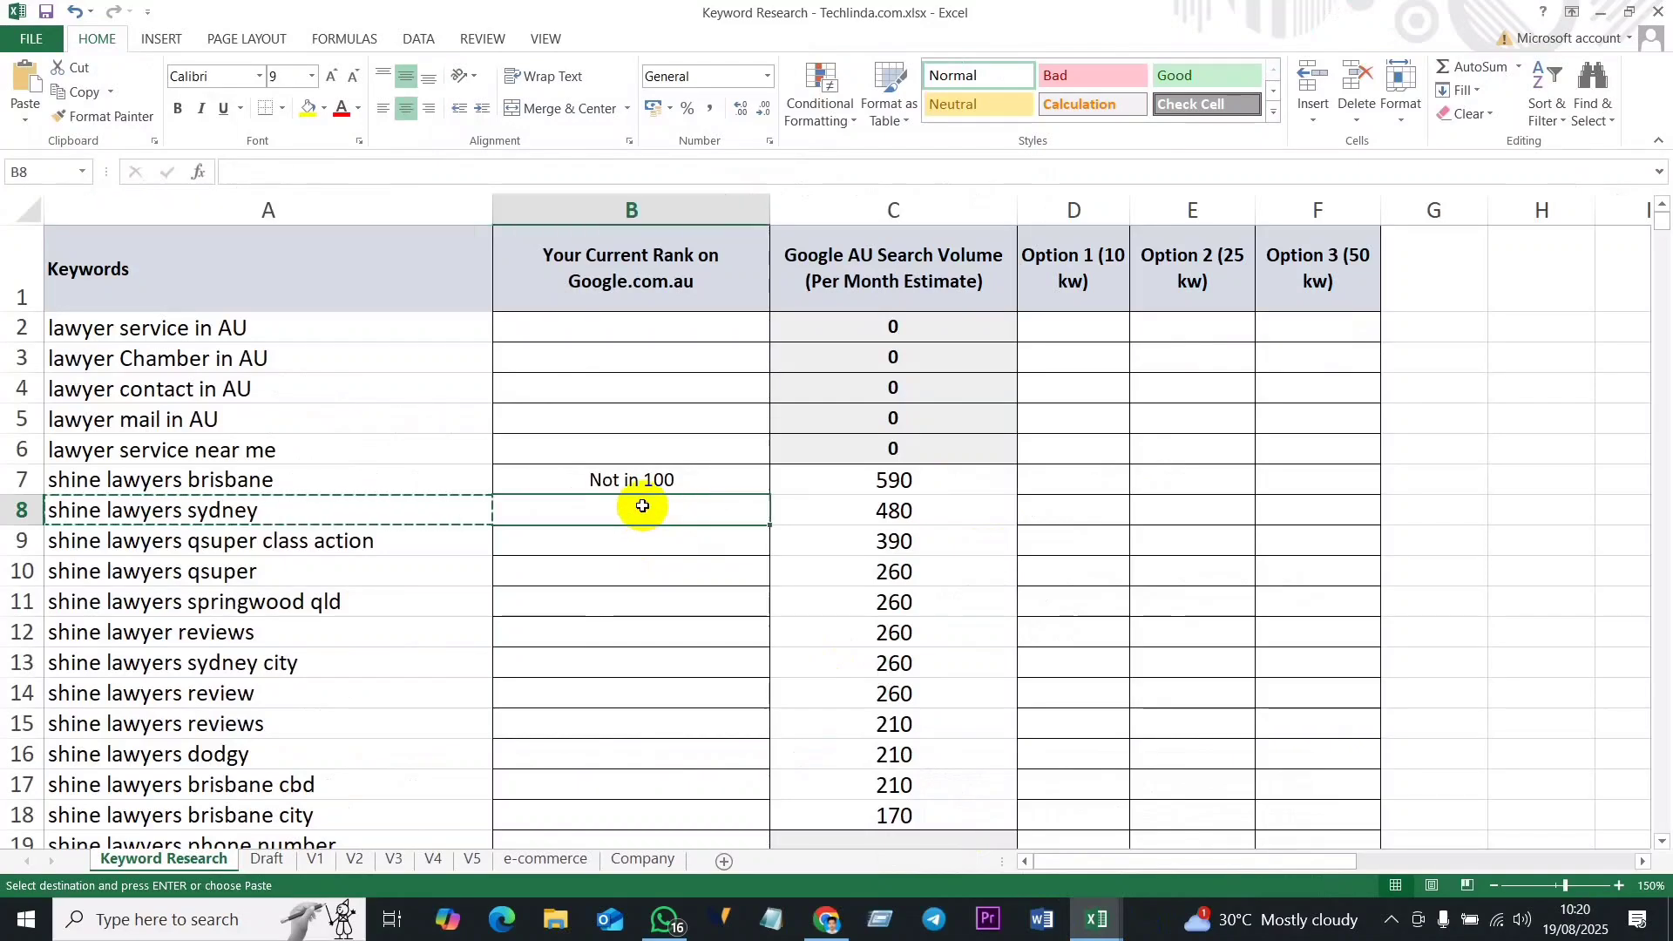
{"action": "key", "text": "ctrl+d"}
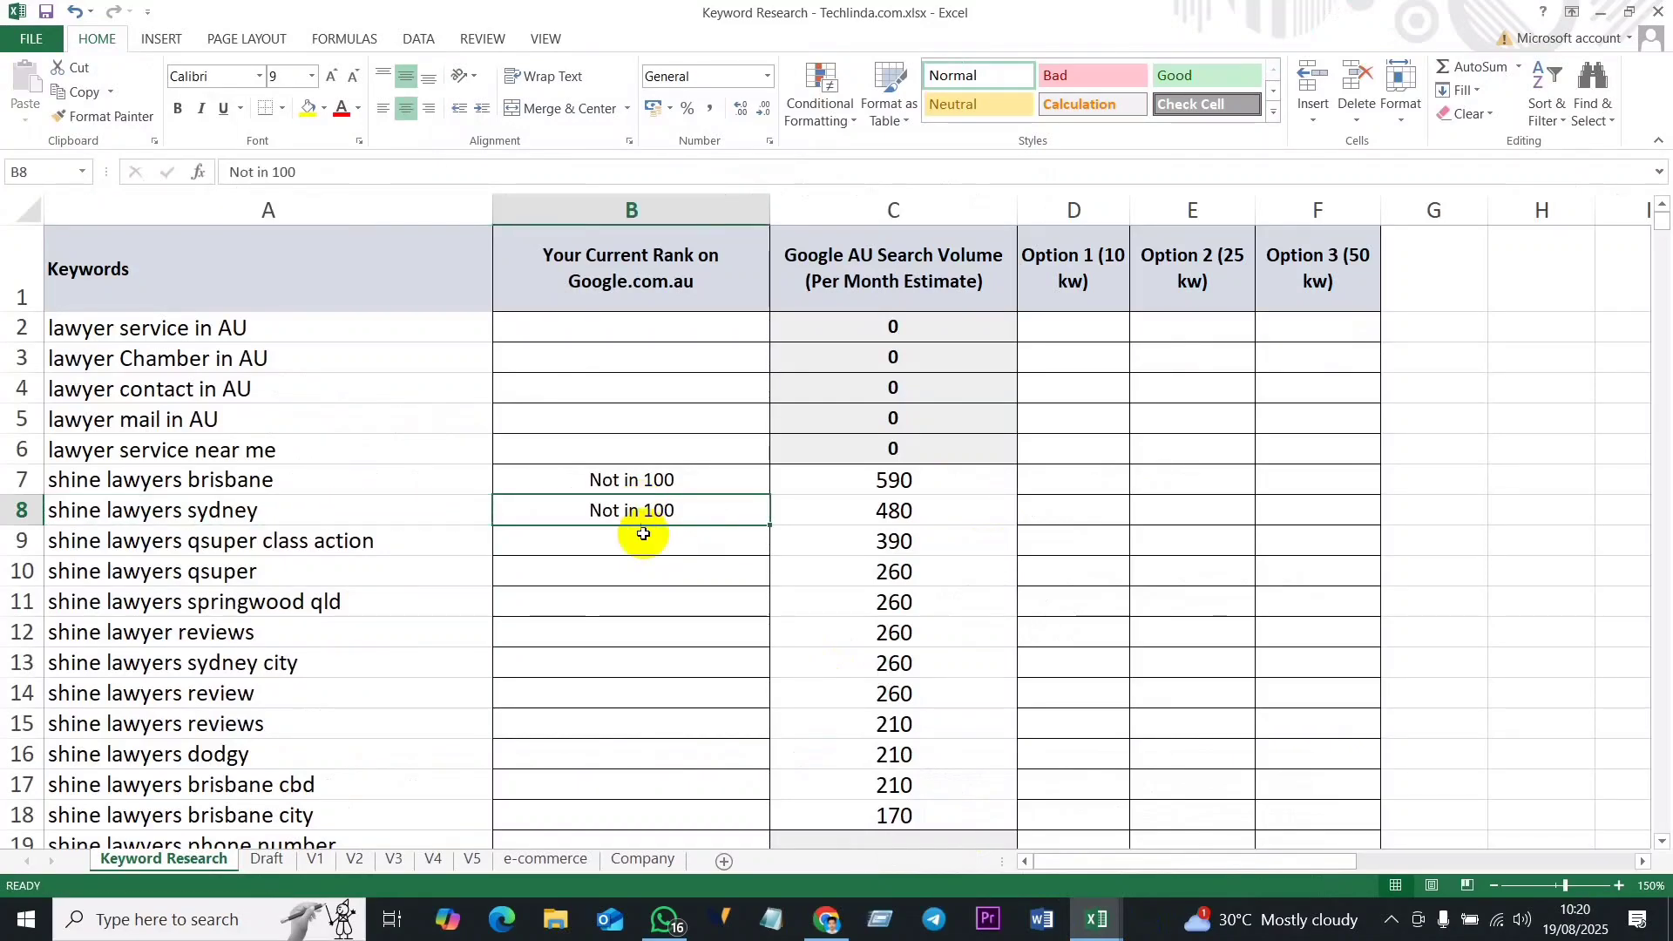
Step: Copy the keyword "shine lawyers qsuper class action" from A9 and search Google for it in Chrome
{"action": "left_click", "coordinate": [337, 544]}
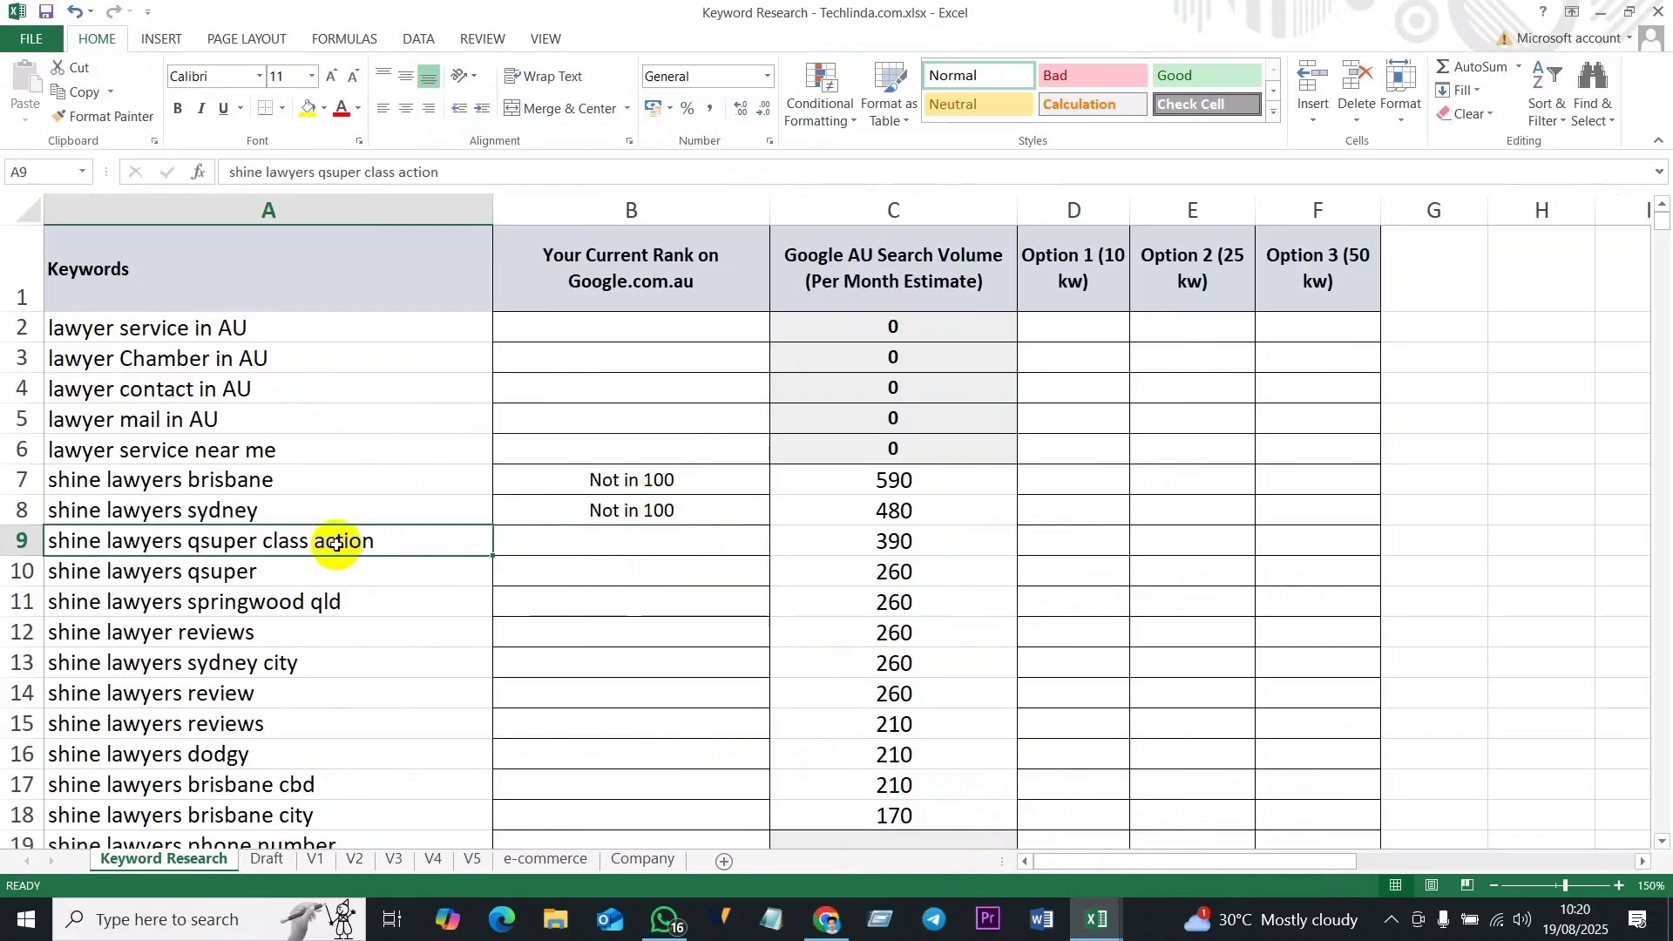
{"action": "key", "text": "ctrl+c"}
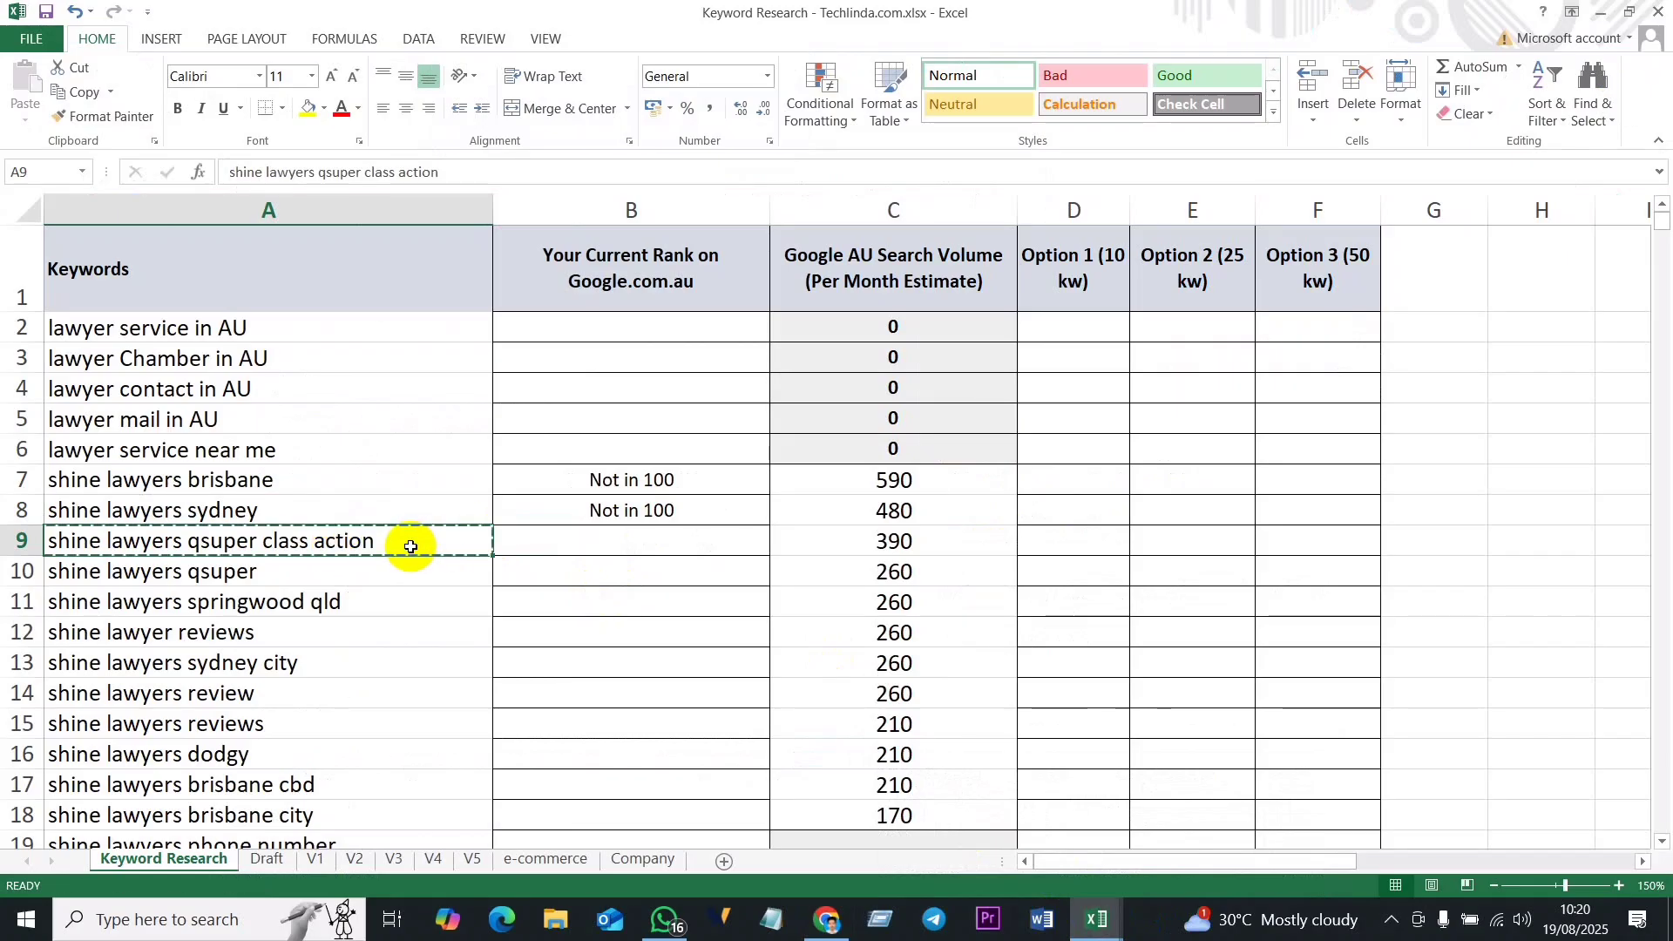
{"action": "left_click", "coordinate": [827, 919]}
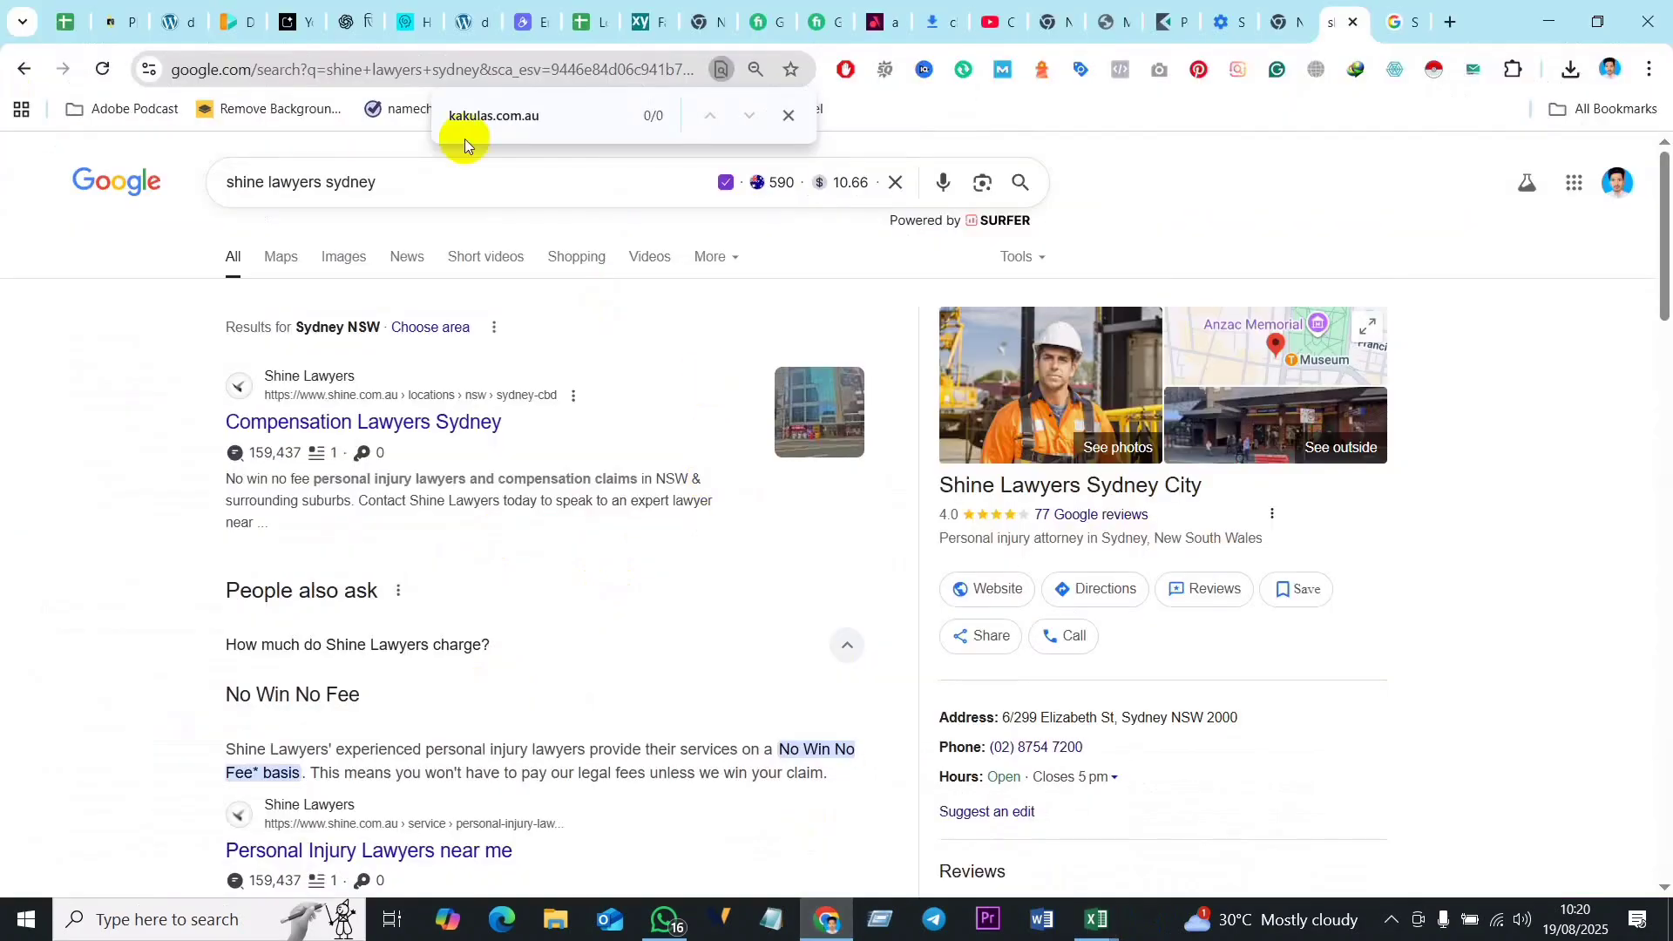
{"action": "left_click_drag", "start_coordinate": [380, 182], "coordinate": [214, 185]}
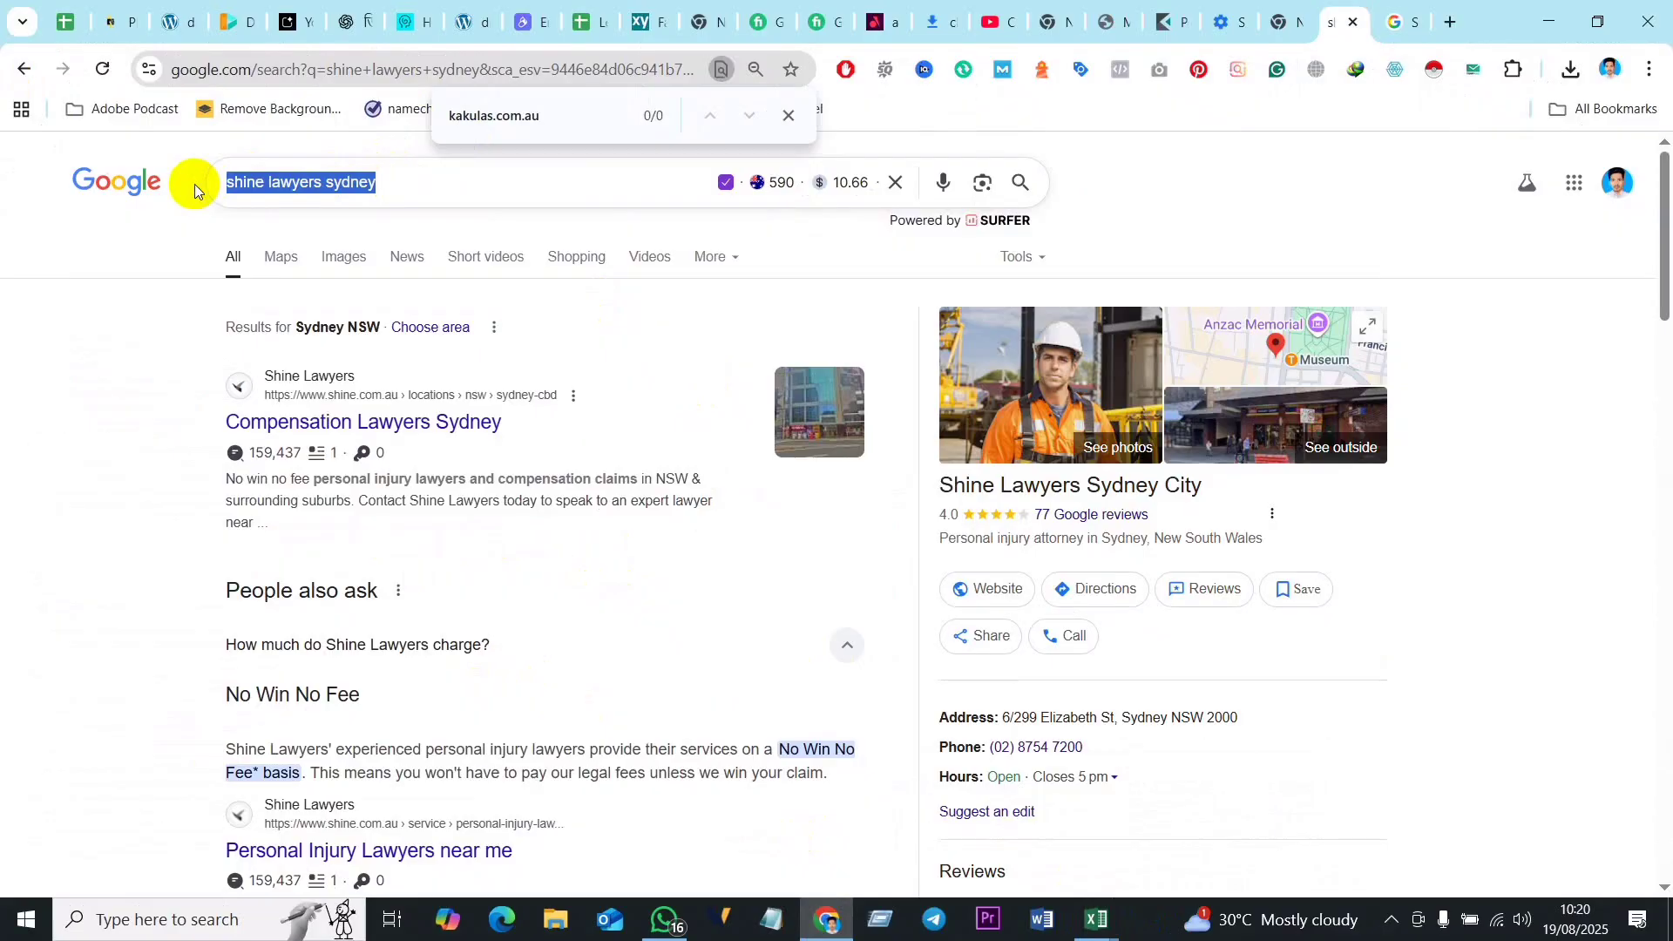
{"action": "key", "text": "ctrl+v"}
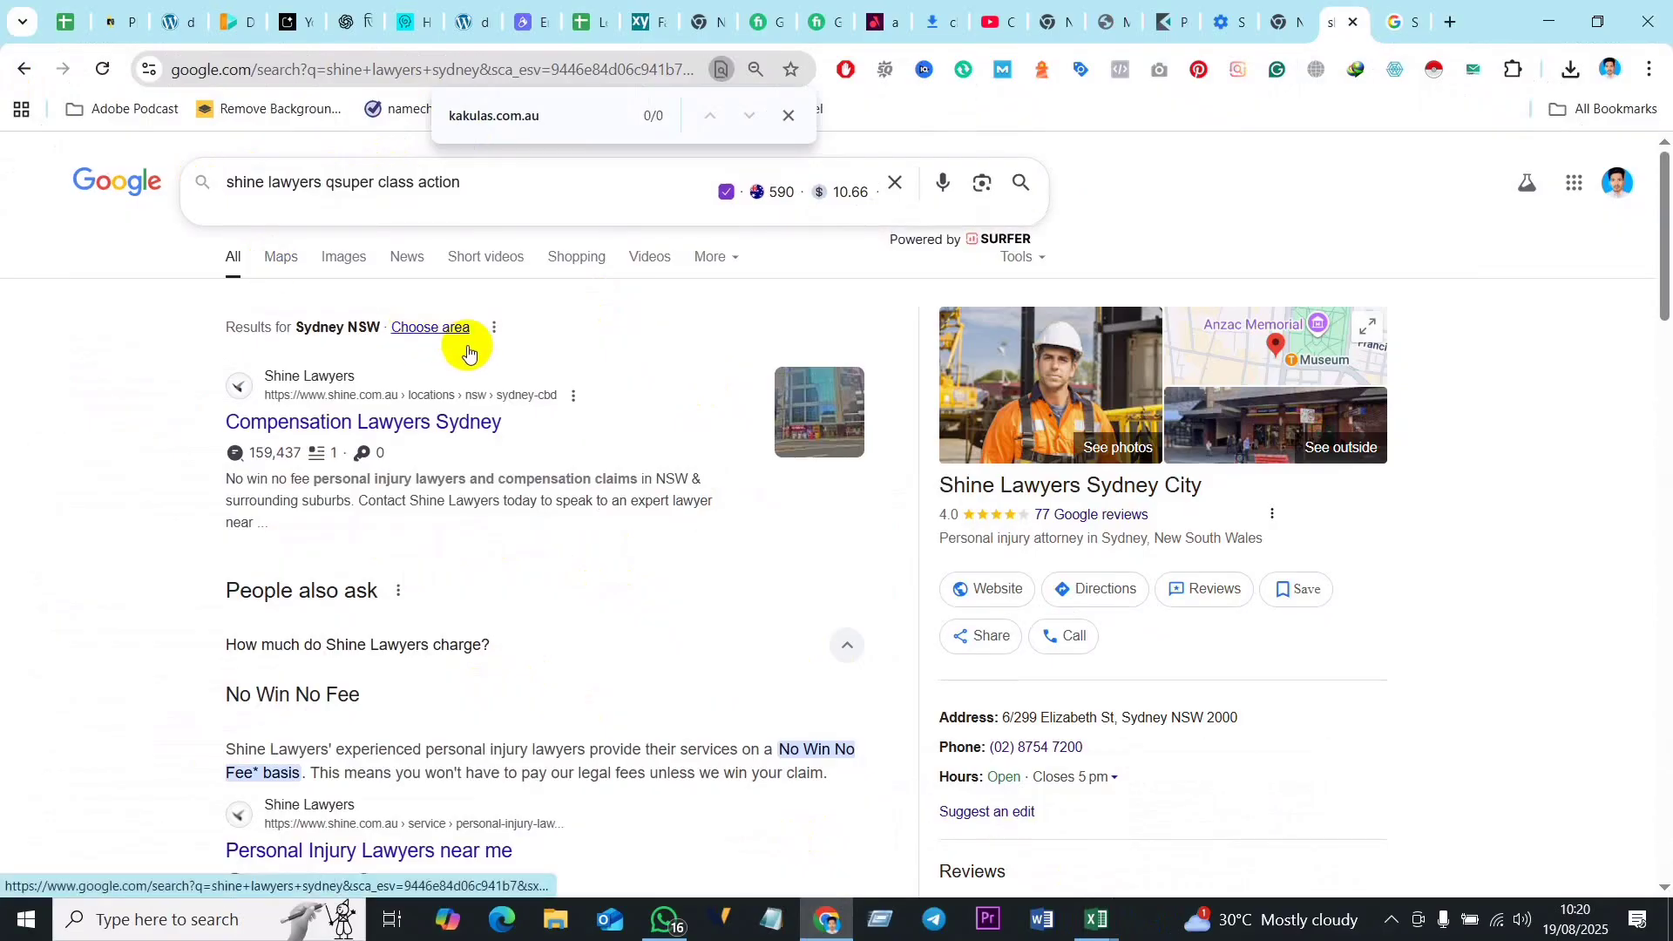
{"action": "key", "text": "BackSpace"}
{"action": "key", "text": "Return"}
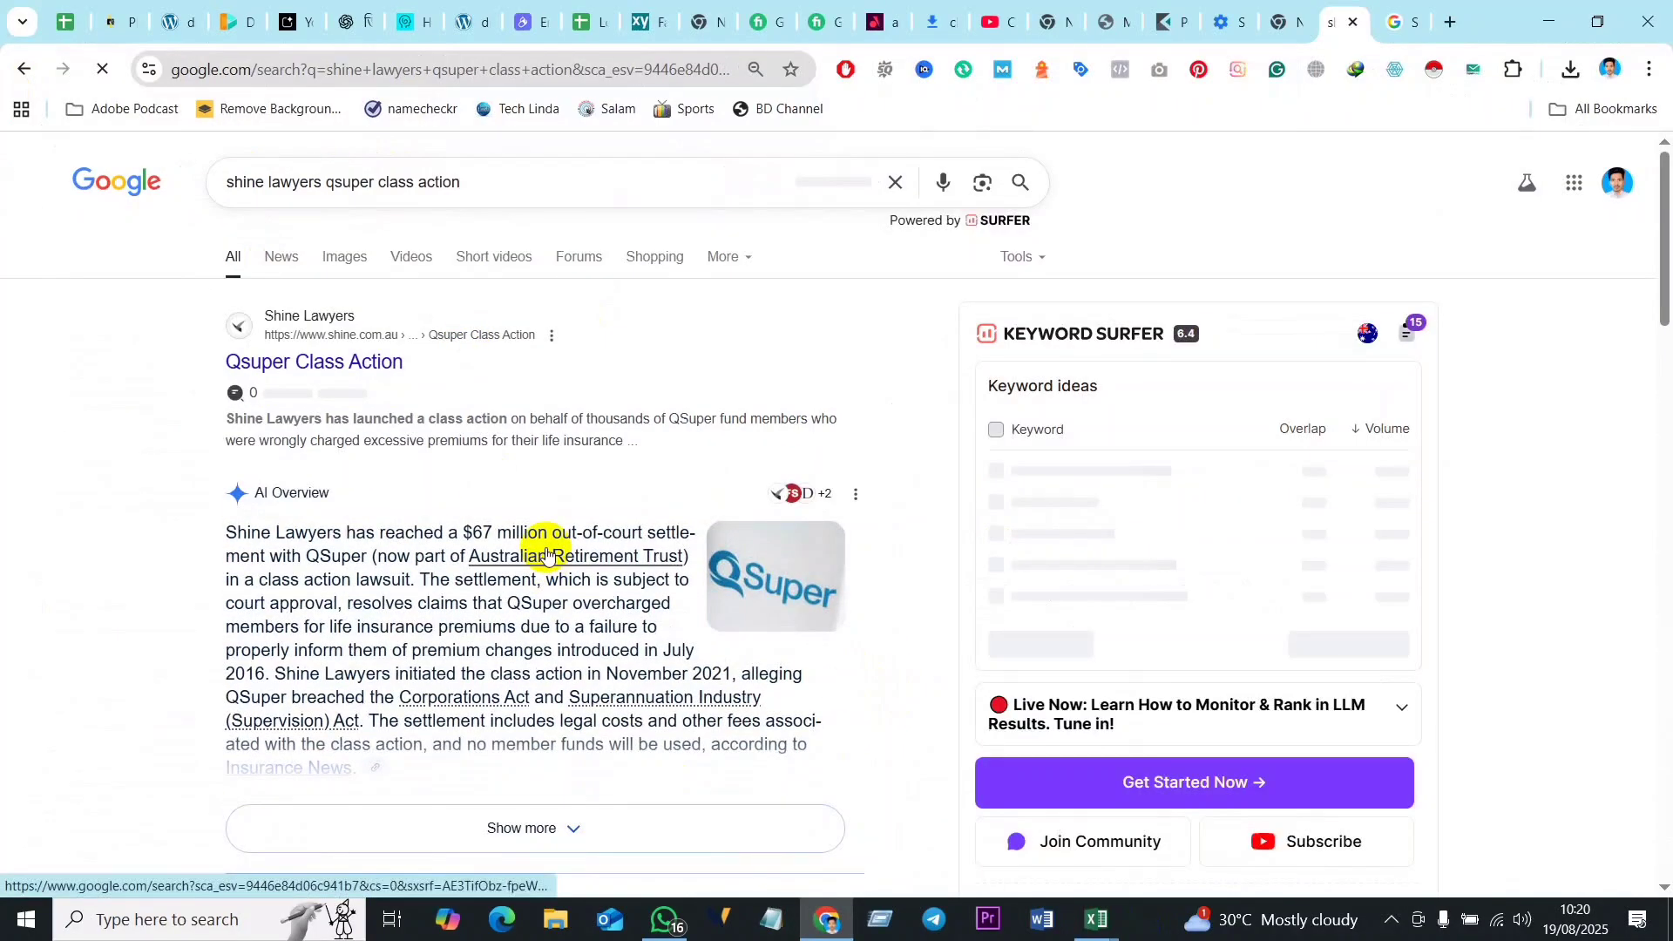
Step: Look through the results for "shine lawyers qsuper class action" and search the page for "kakulas.com.au"
{"action": "scroll", "coordinate": [610, 536], "scroll_direction": "down", "scroll_amount": 15}
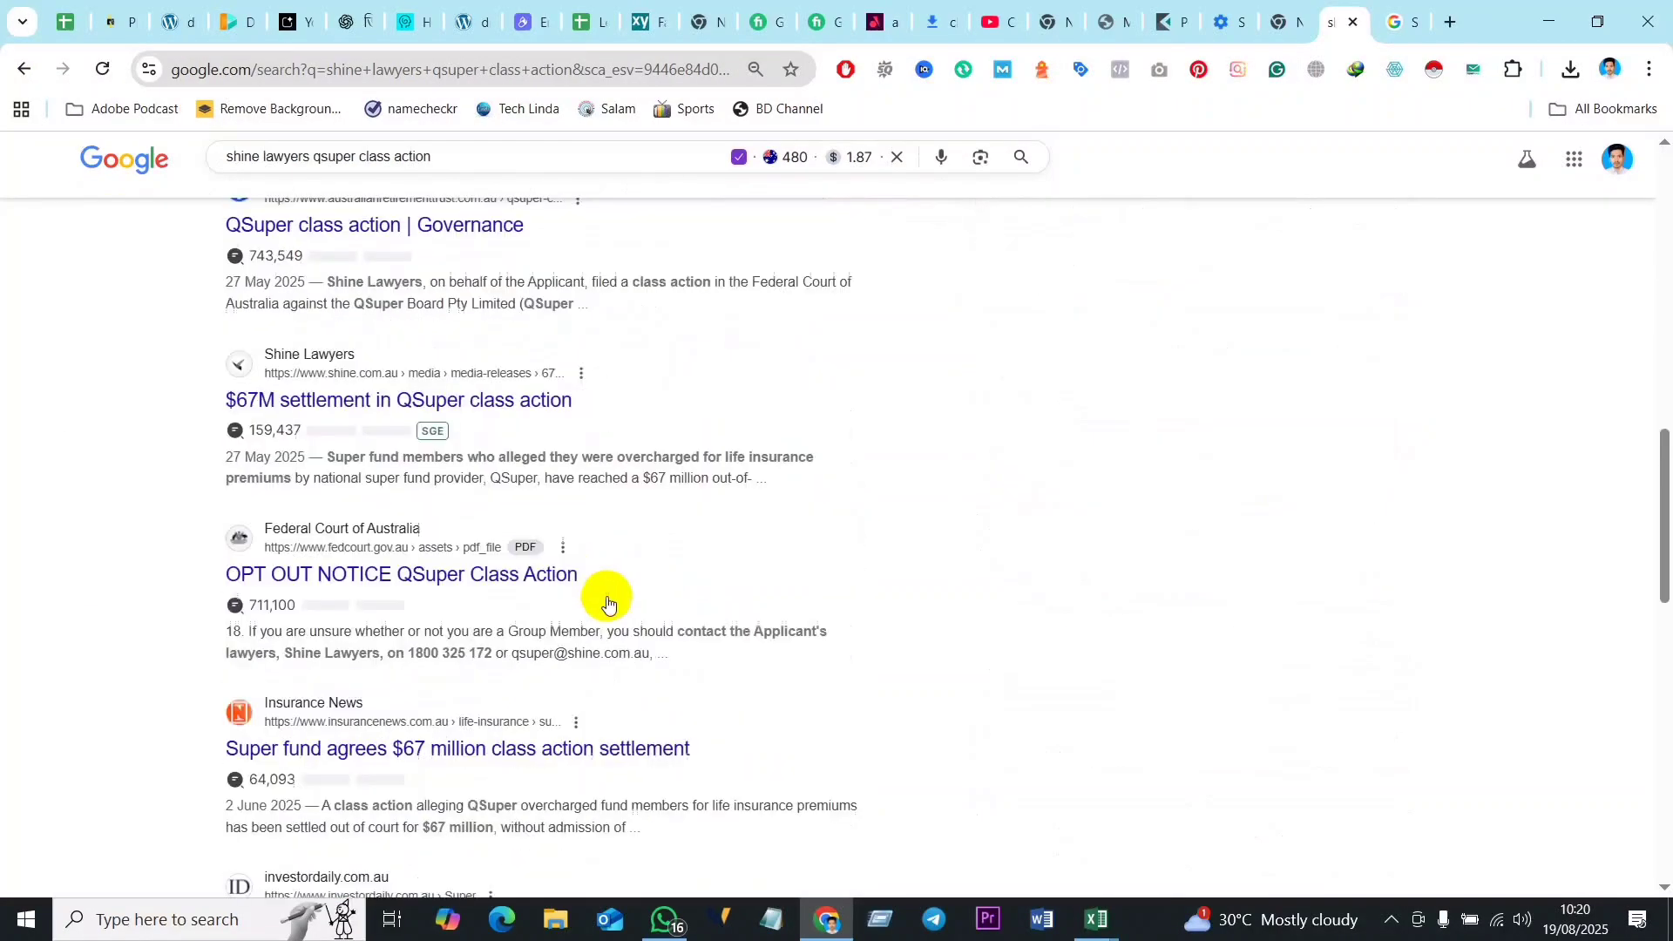
{"action": "scroll", "coordinate": [626, 655], "scroll_direction": "up", "scroll_amount": 15}
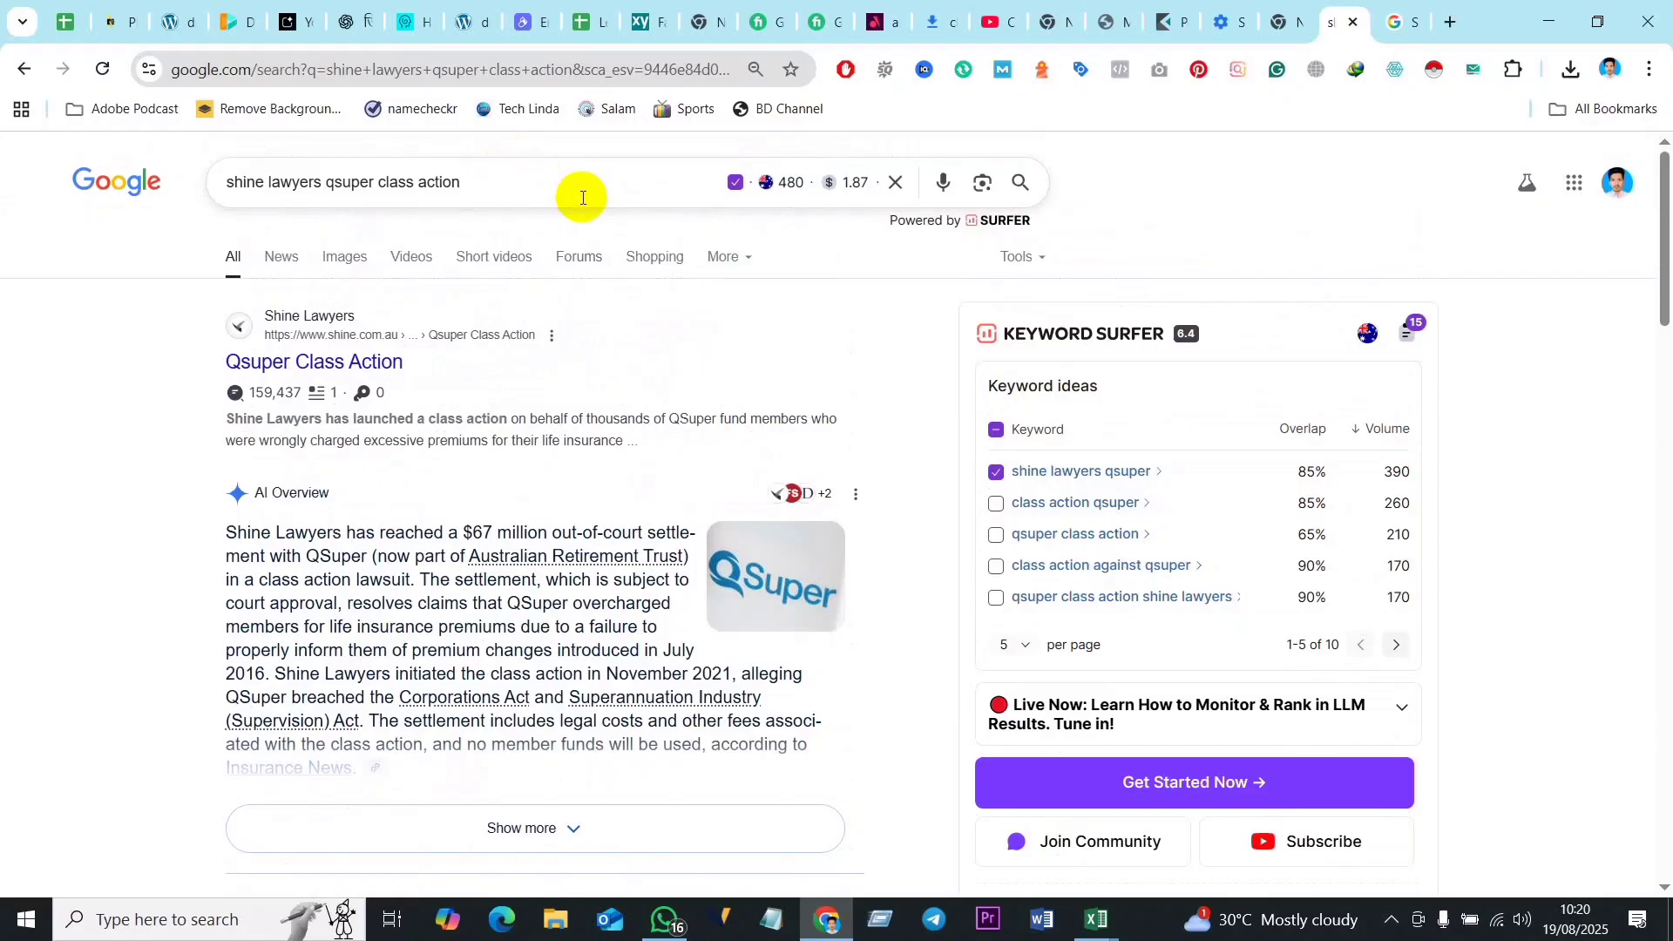
{"action": "key", "text": "ctrl+f"}
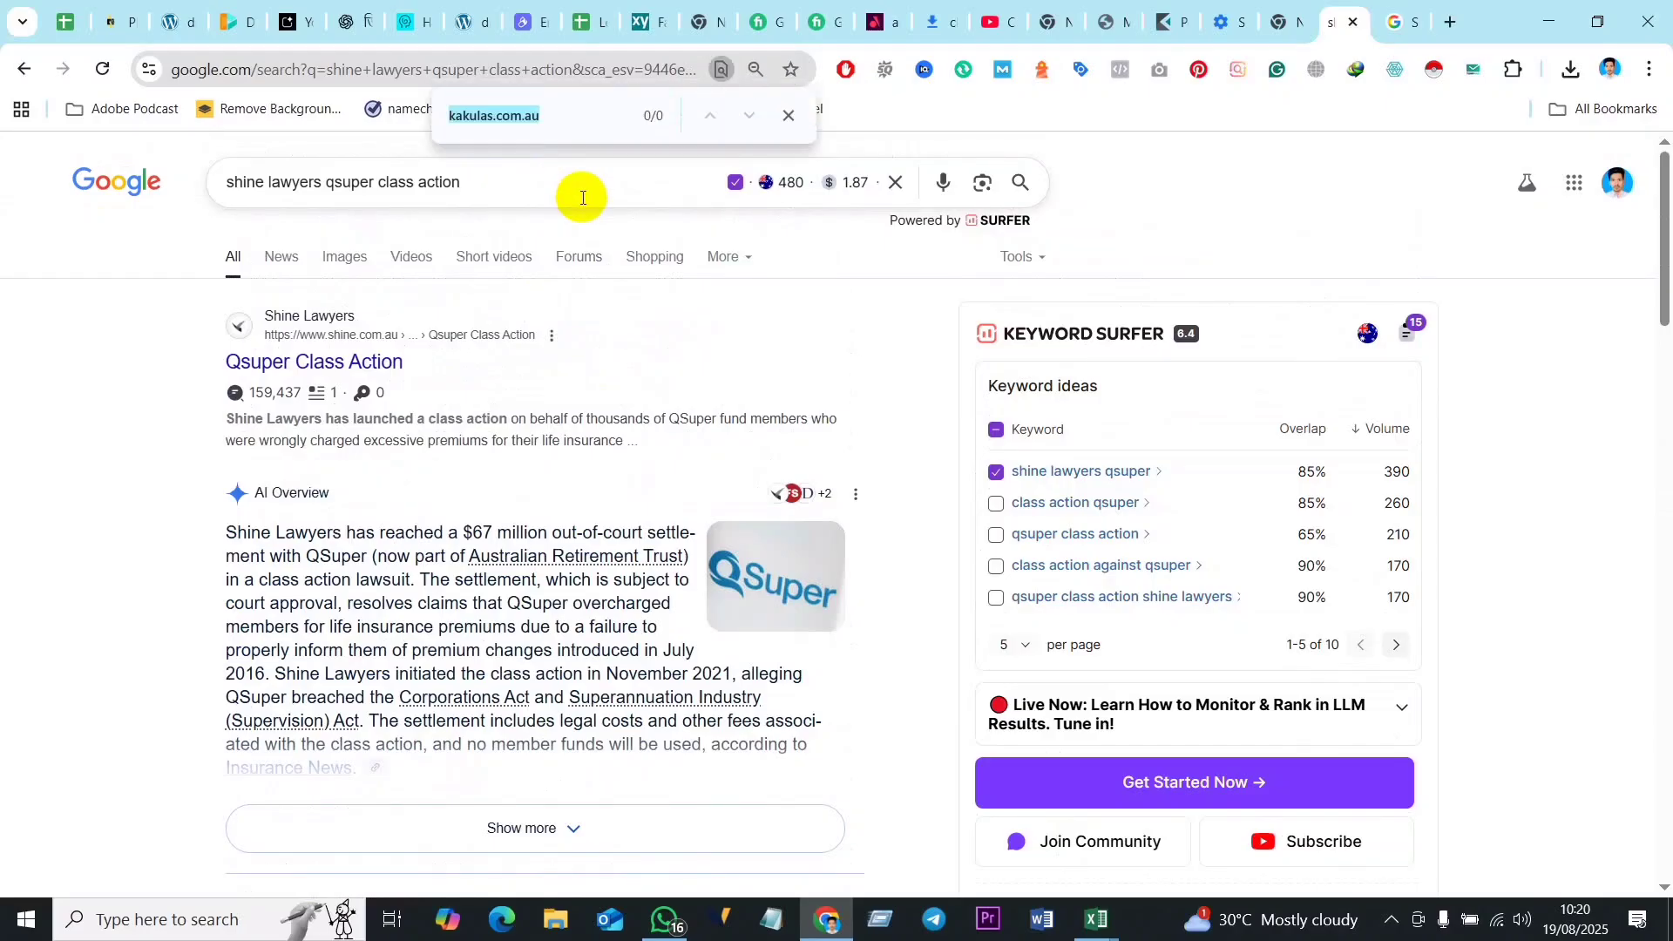
{"action": "left_click", "coordinate": [560, 120]}
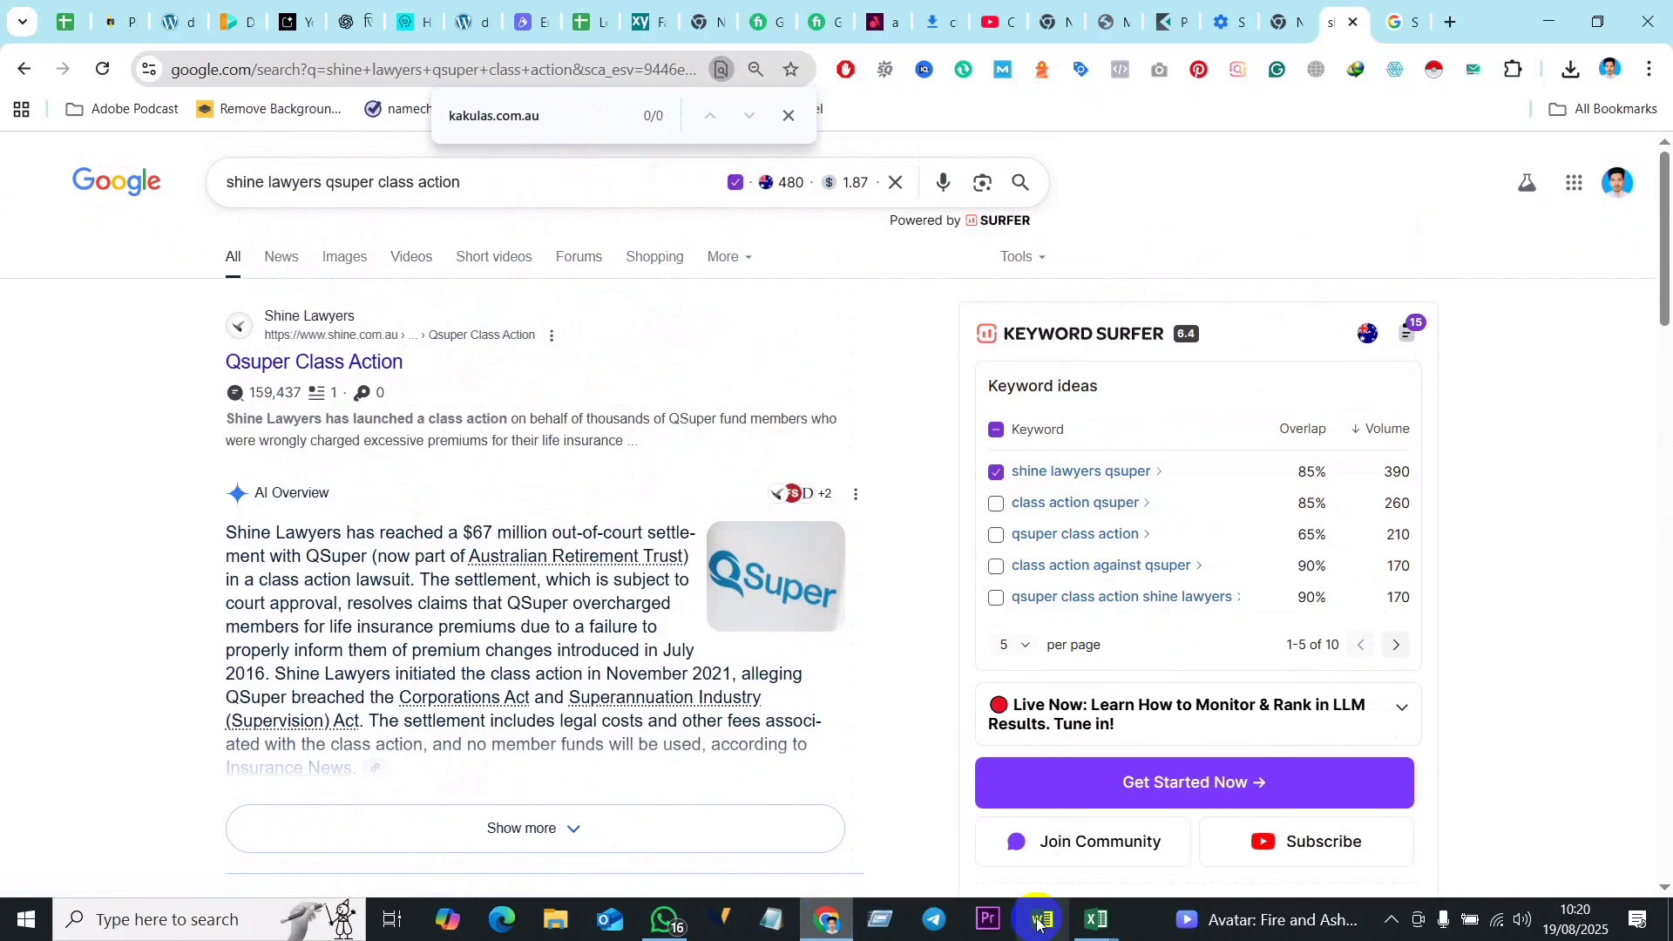
Step: Switch to the Keyword Research workbook in Excel and fill "Not in 100" into B9 for "shine lawyers qsuper class action"
{"action": "mouse_move", "coordinate": [1089, 925]}
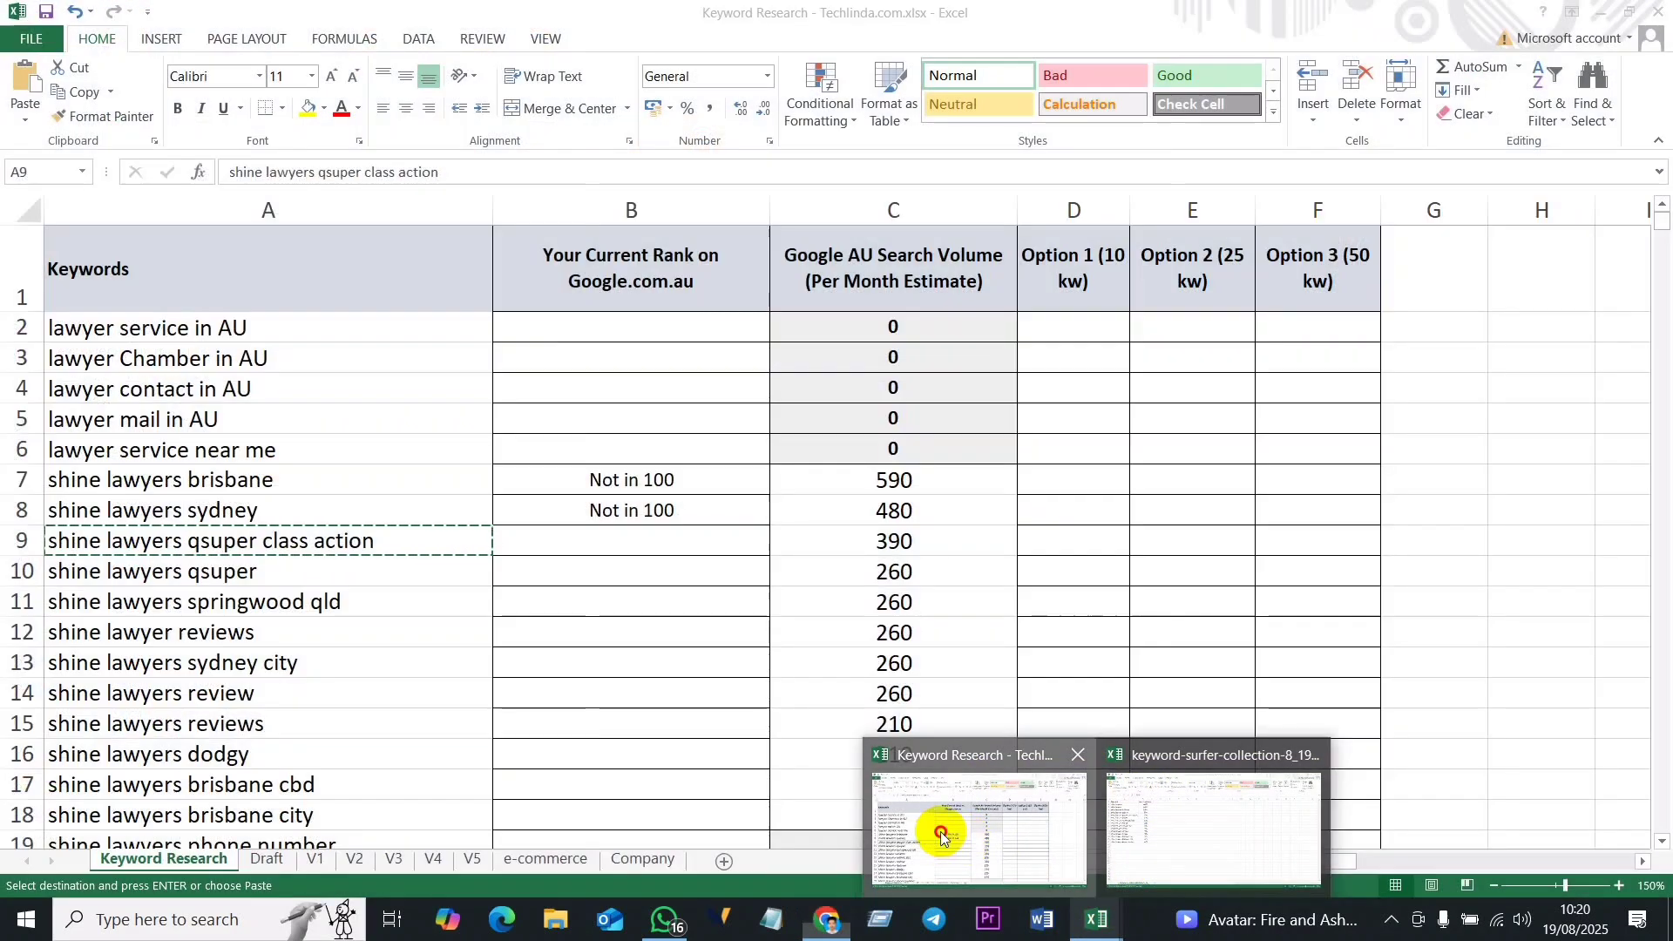
{"action": "left_click", "coordinate": [939, 832]}
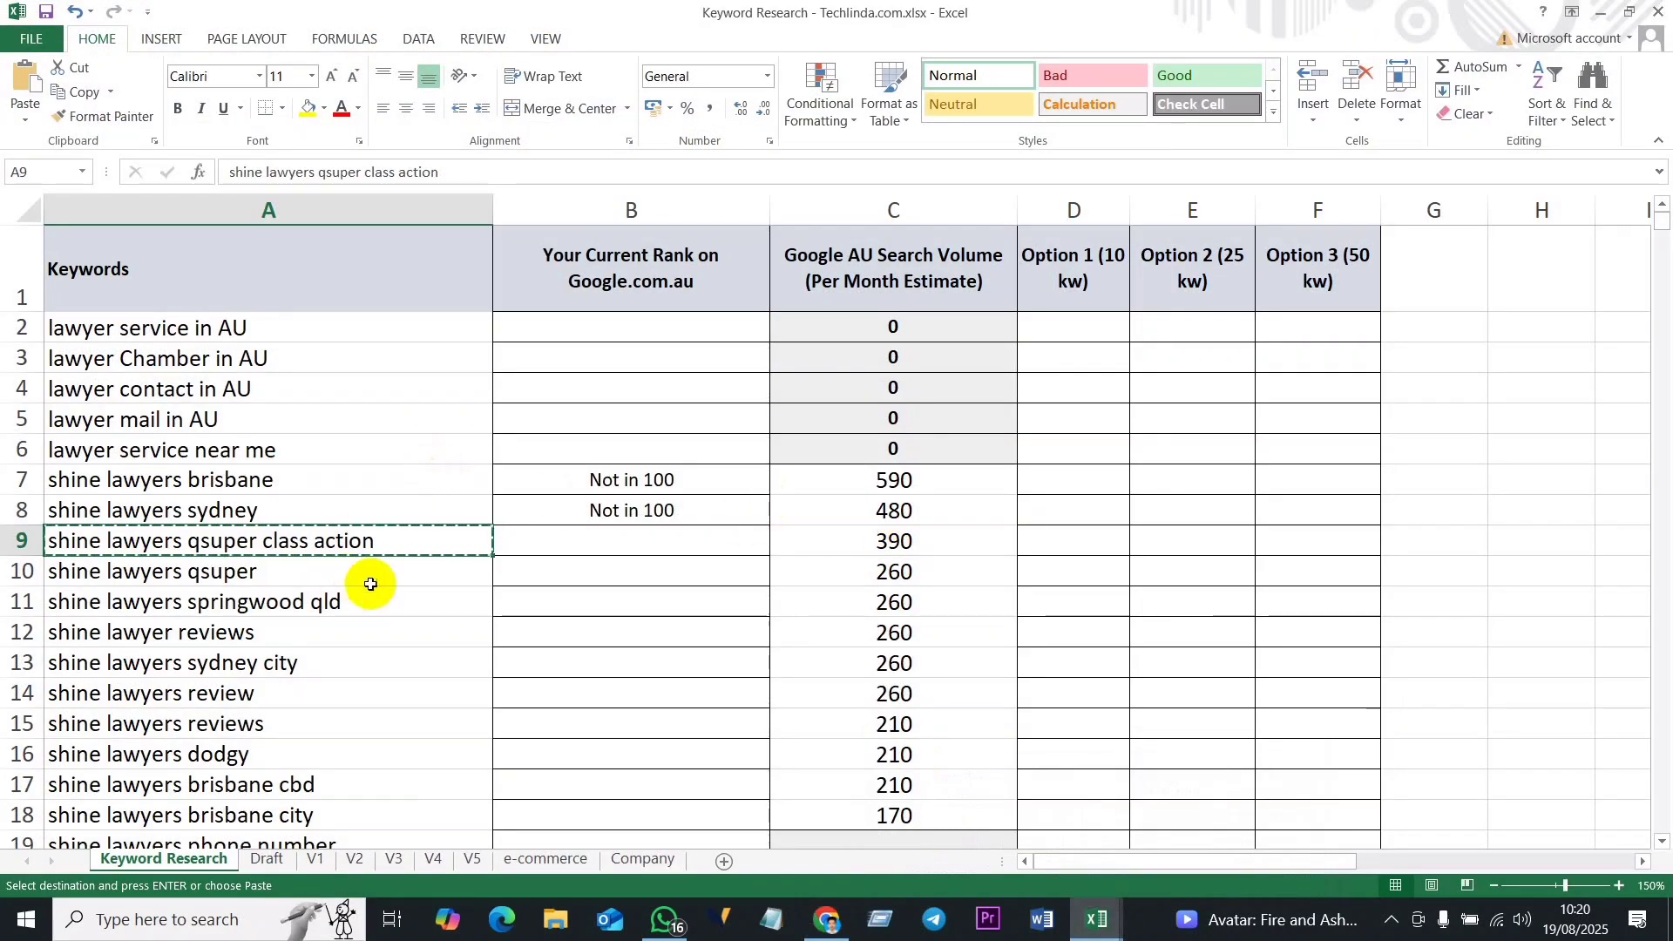
{"action": "left_click", "coordinate": [618, 546]}
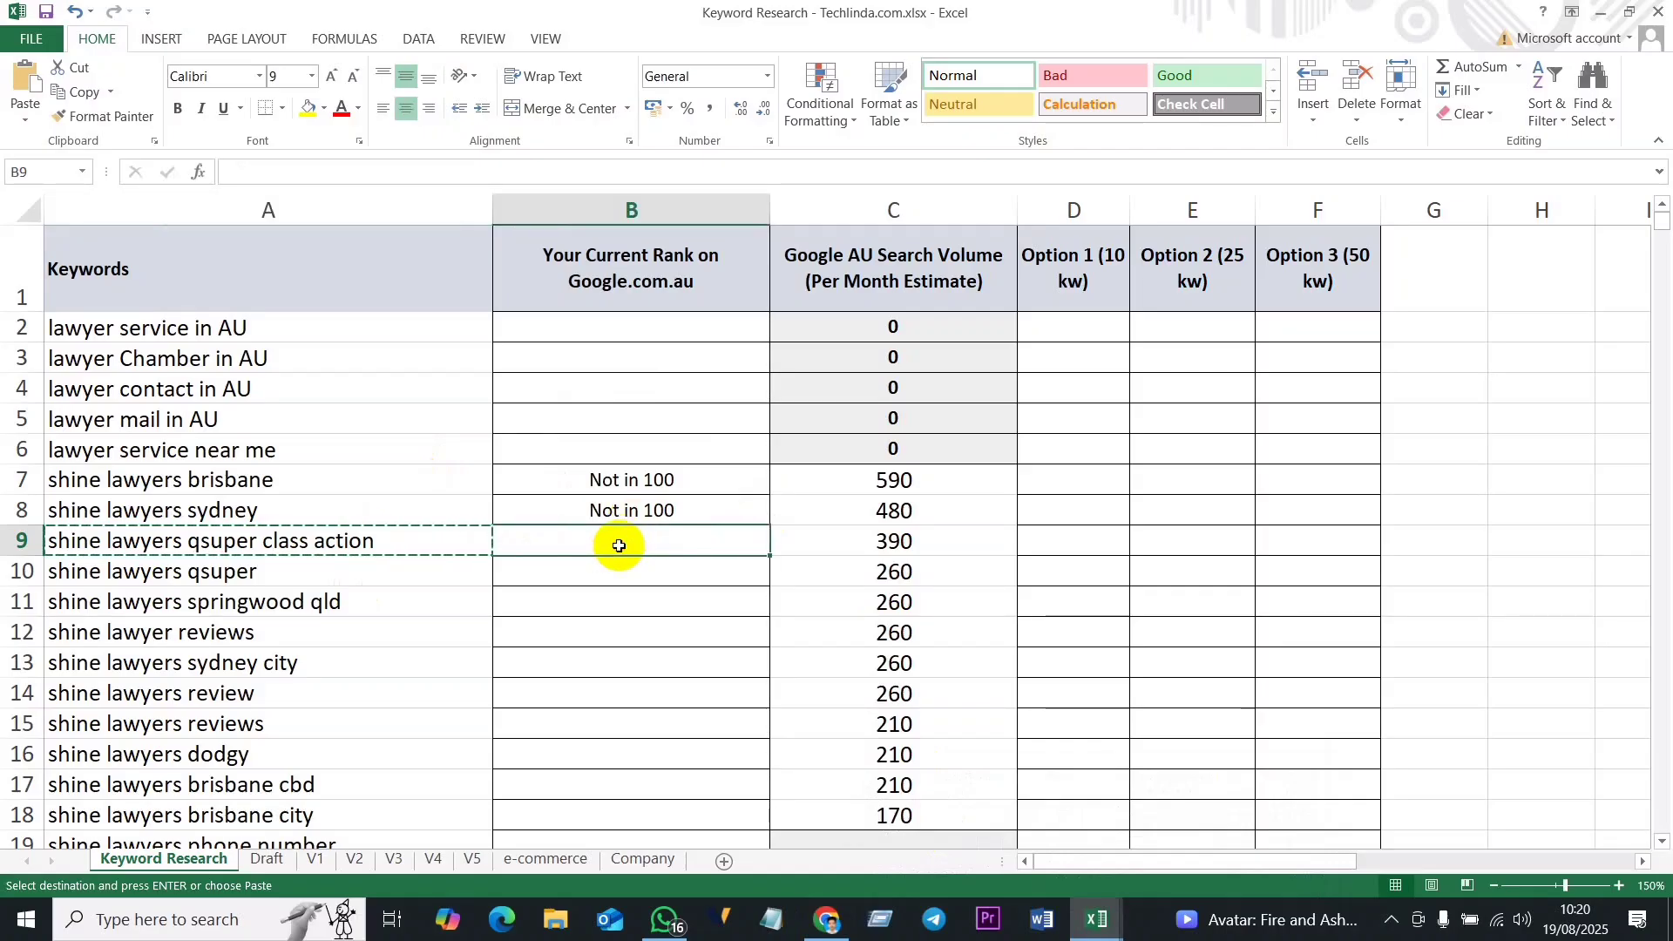
{"action": "key", "text": "ctrl+d"}
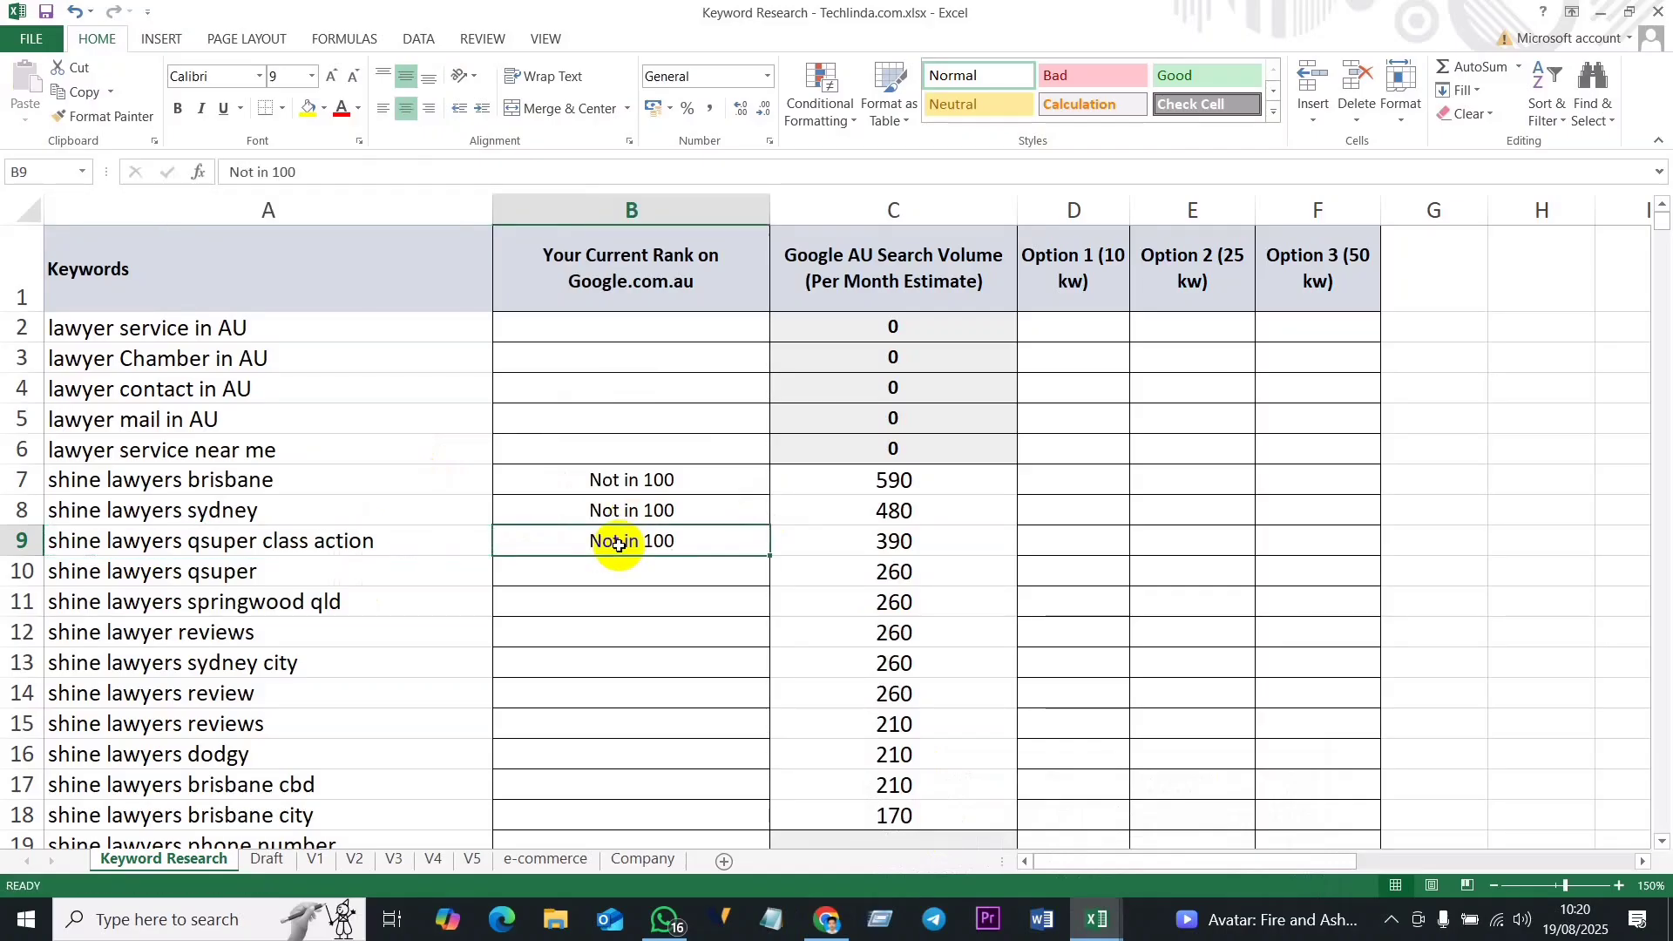
Step: Enter the current ranks 5, 24 and 81 in B10:B12 for the keywords from "shine lawyers qsuper" to "shine lawyer reviews"
{"action": "left_click", "coordinate": [650, 579]}
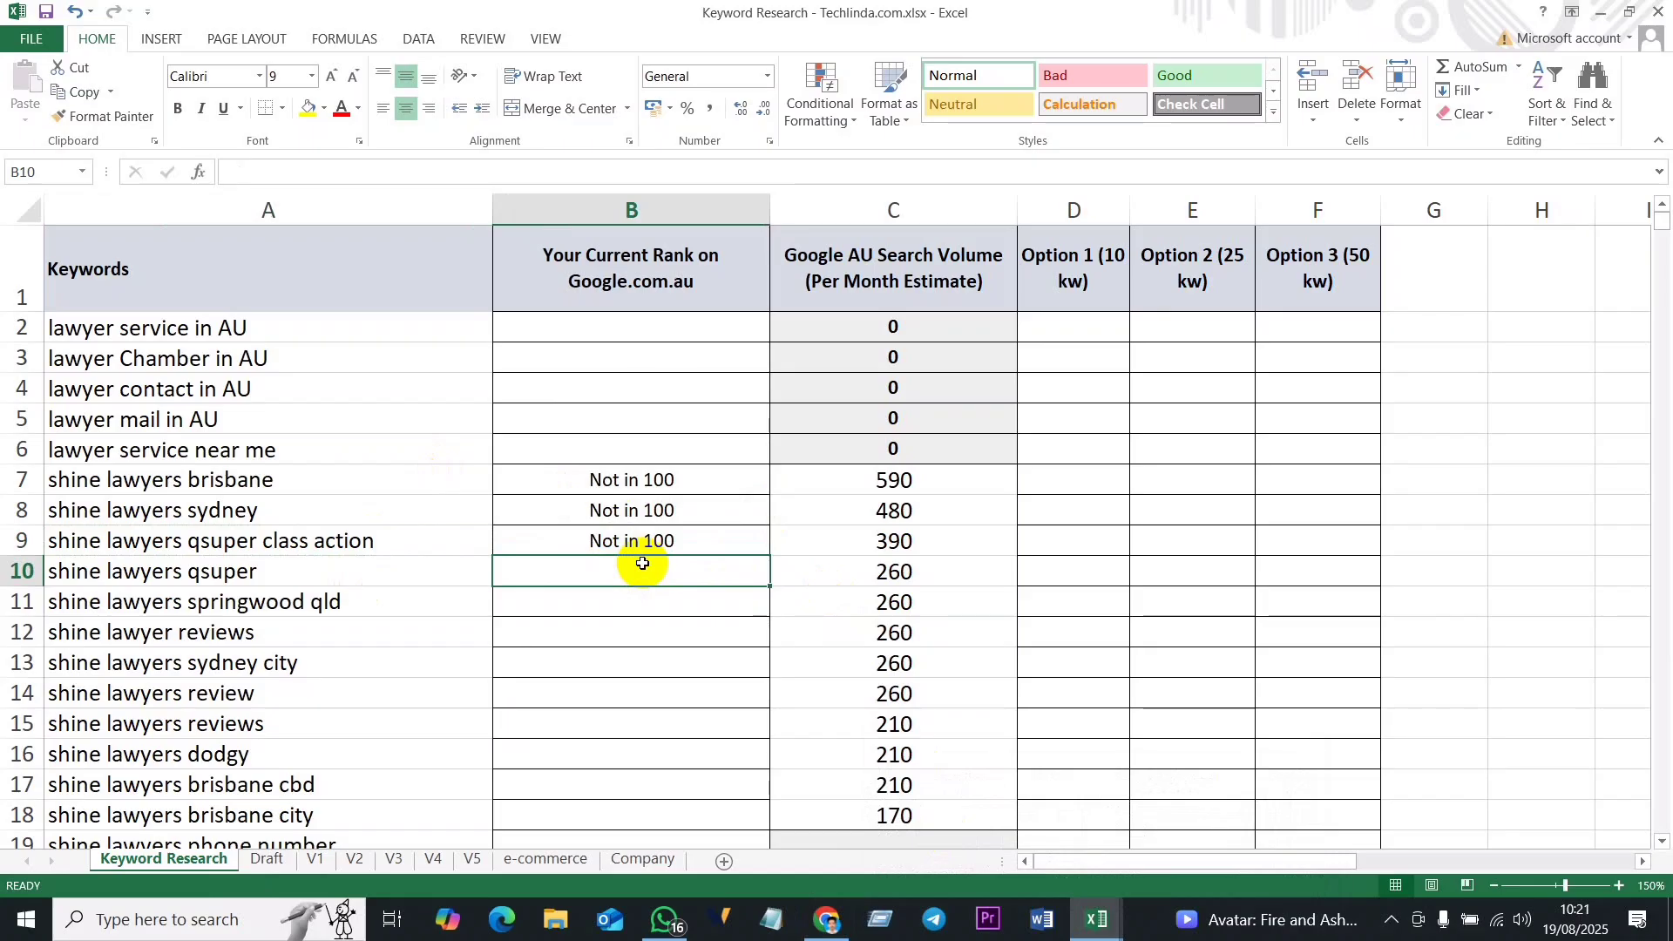
{"action": "type", "text": "5"}
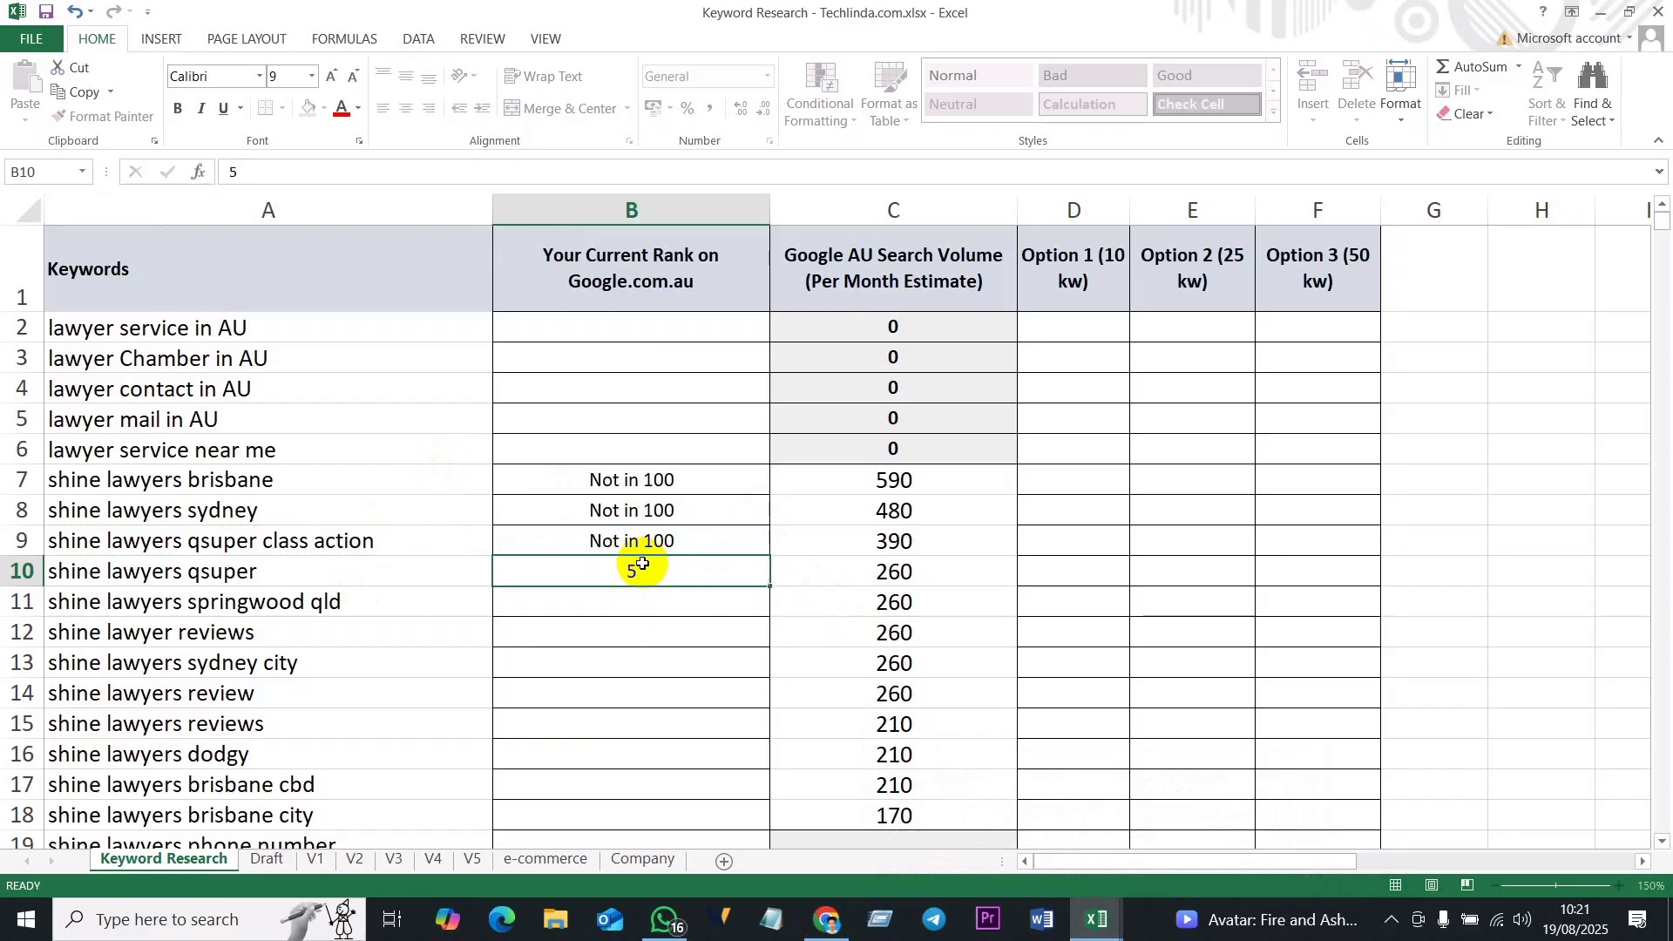
{"action": "key", "text": "Return"}
{"action": "type", "text": "24"}
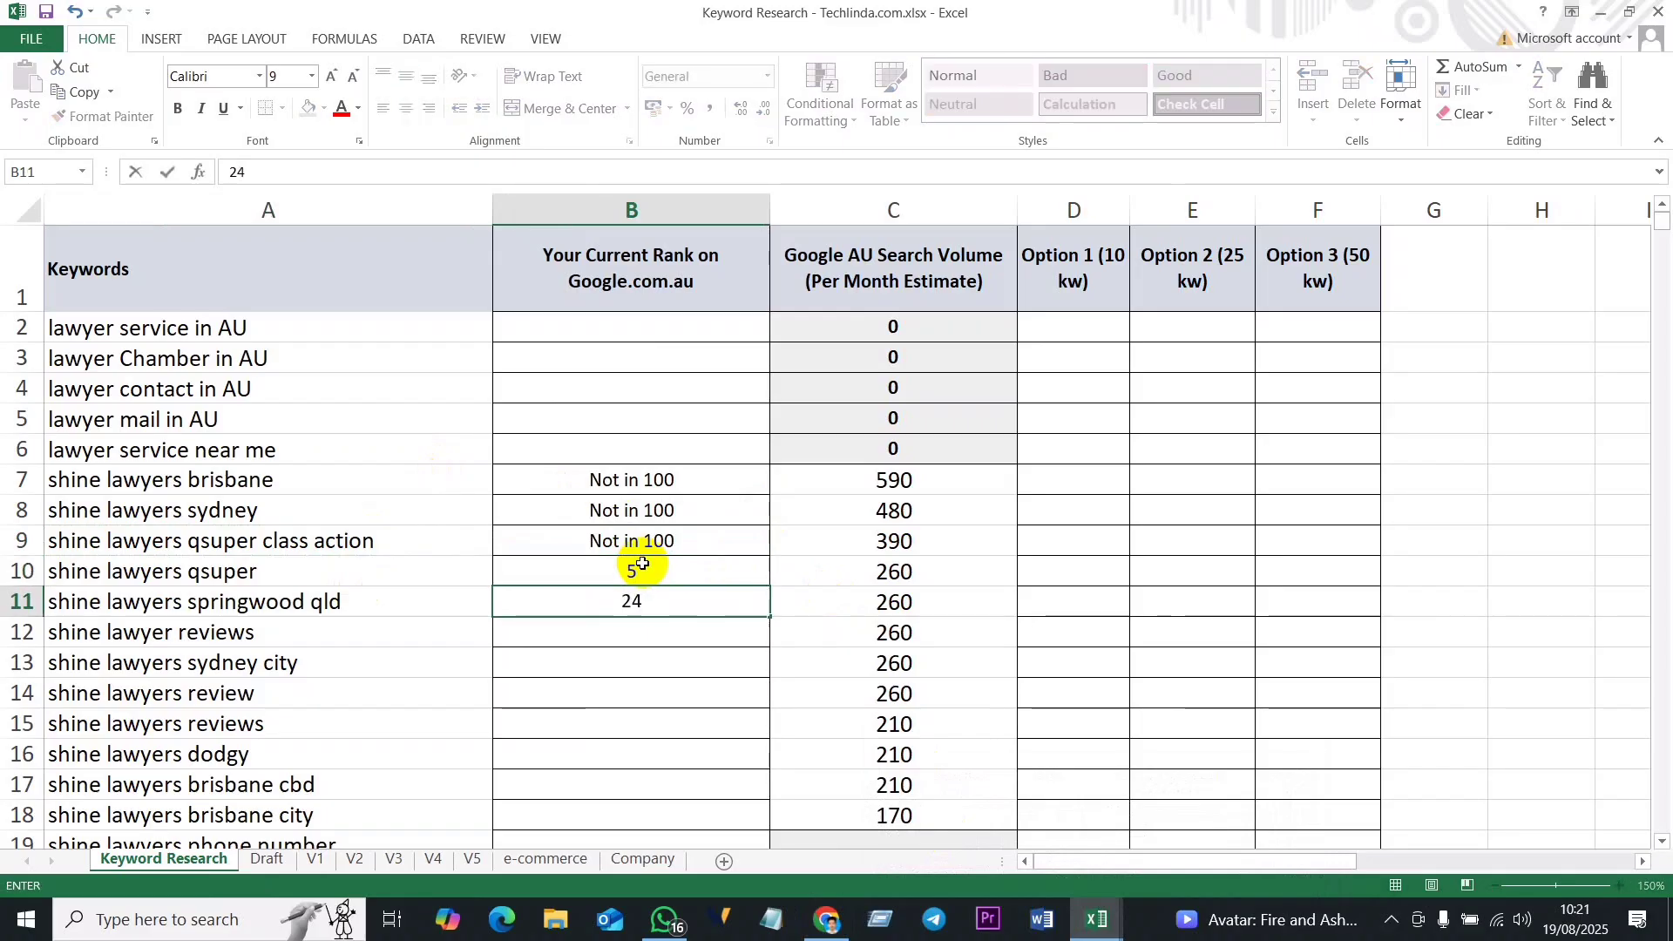
{"action": "left_click", "coordinate": [647, 635]}
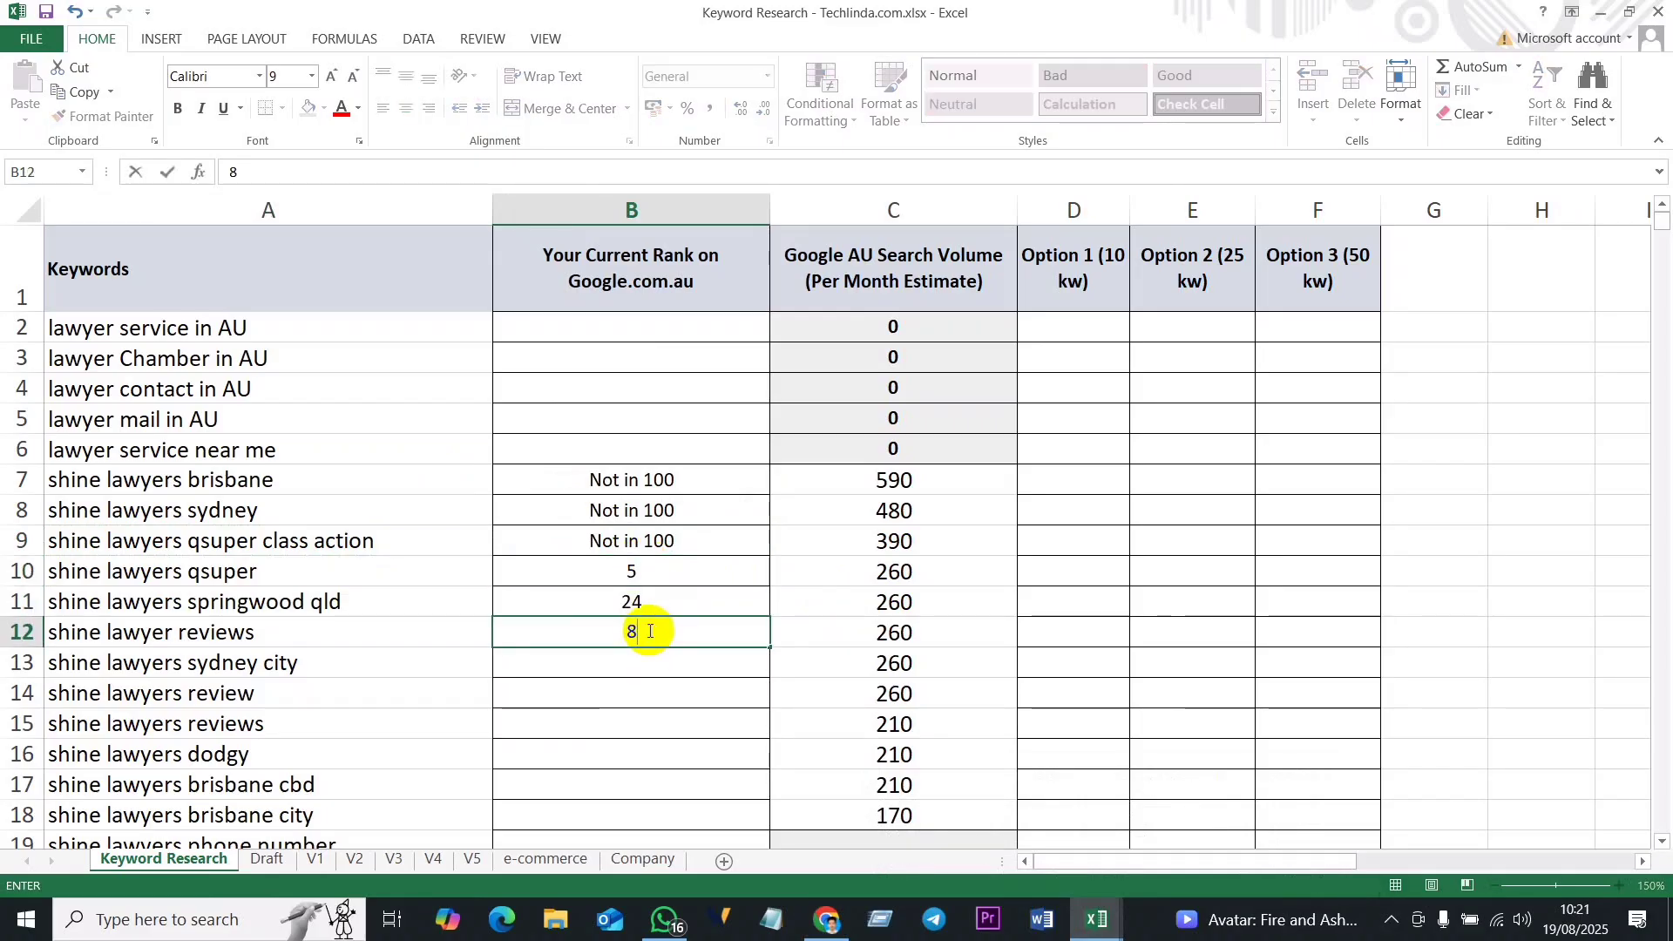
Step: Enter the current ranks 14, 2 and 84 in B13:B15 for "shine lawyers sydney city", "shine lawyers review" and "shine lawyers reviews"
{"action": "left_click", "coordinate": [638, 661]}
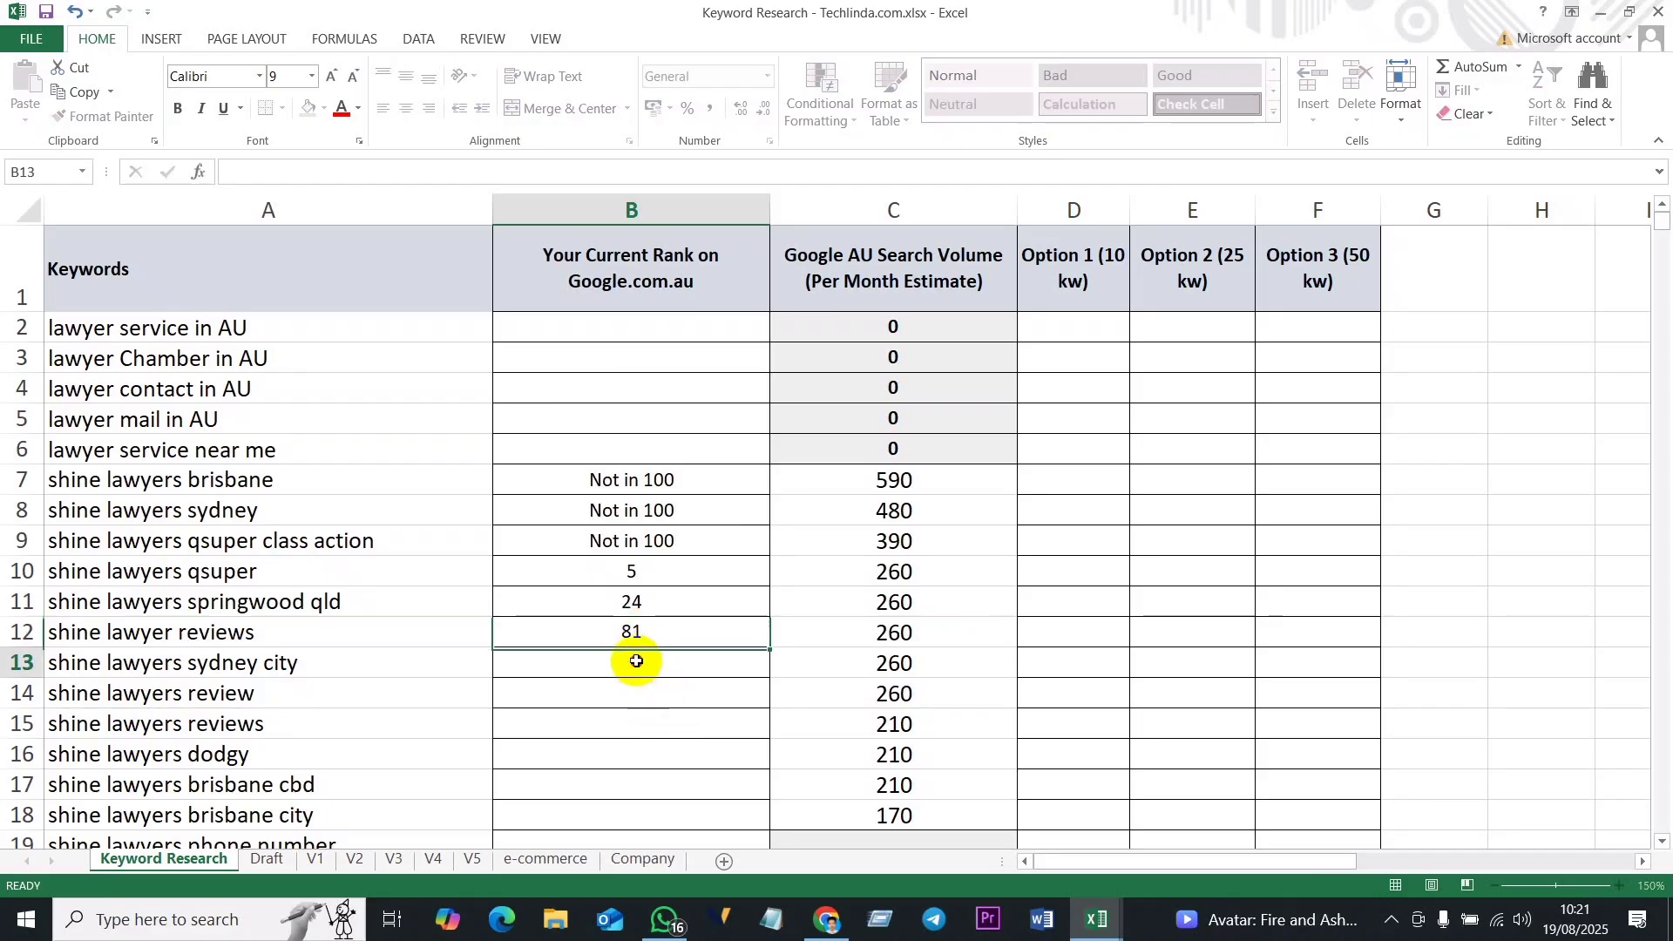
{"action": "type", "text": "14"}
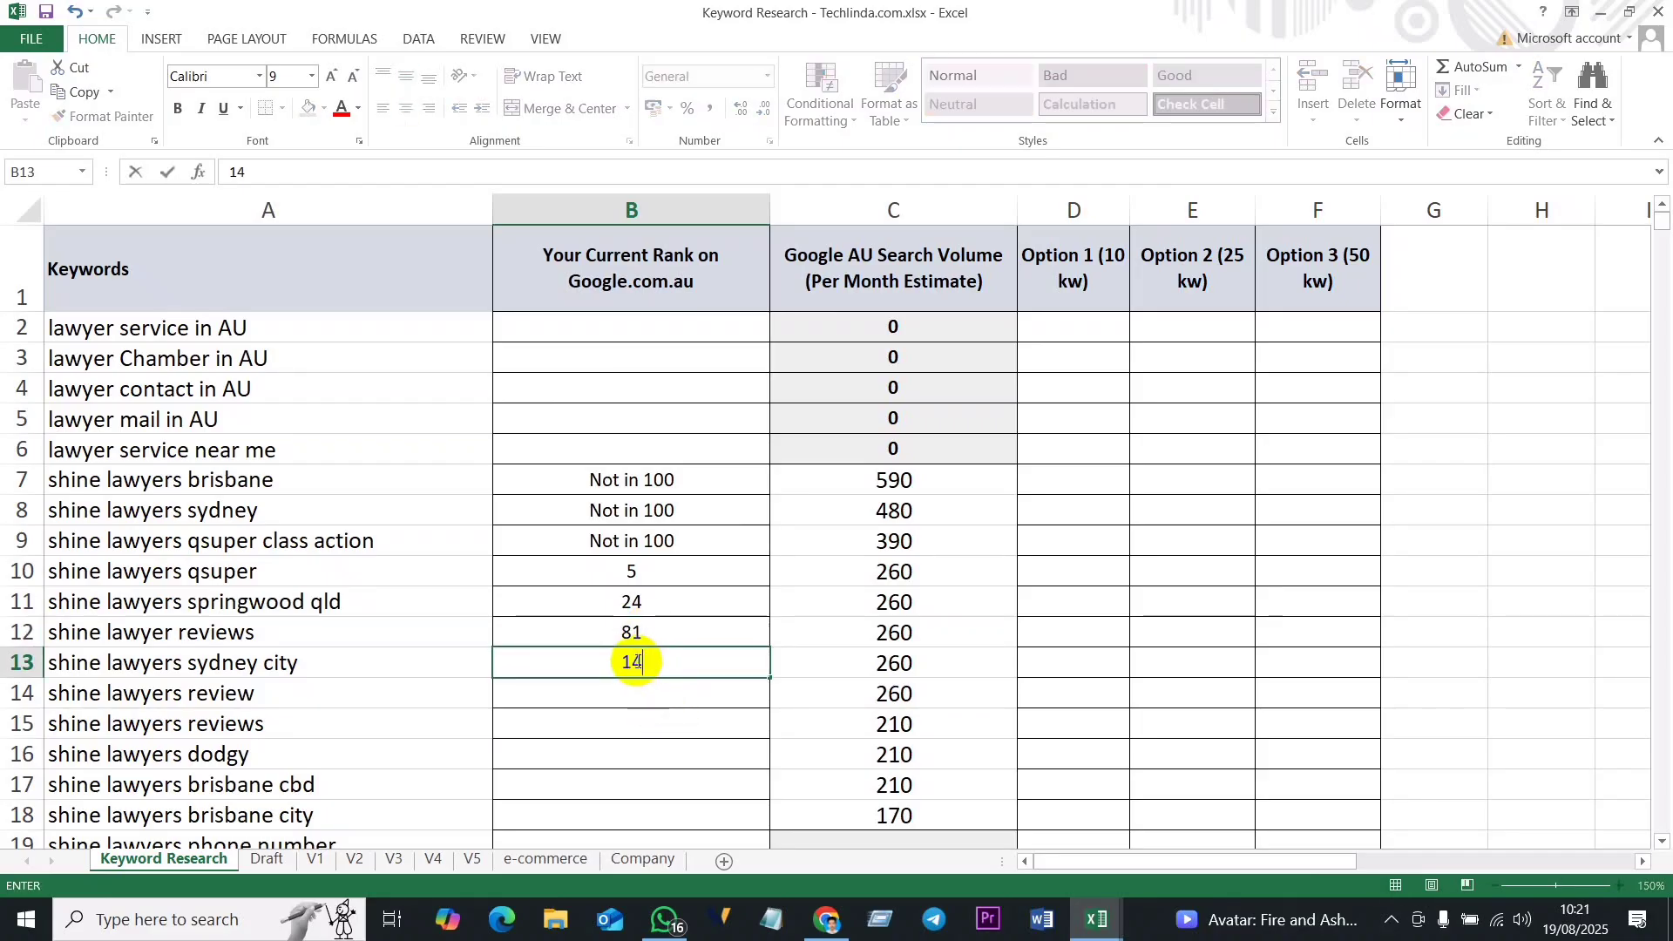
{"action": "left_click", "coordinate": [660, 689]}
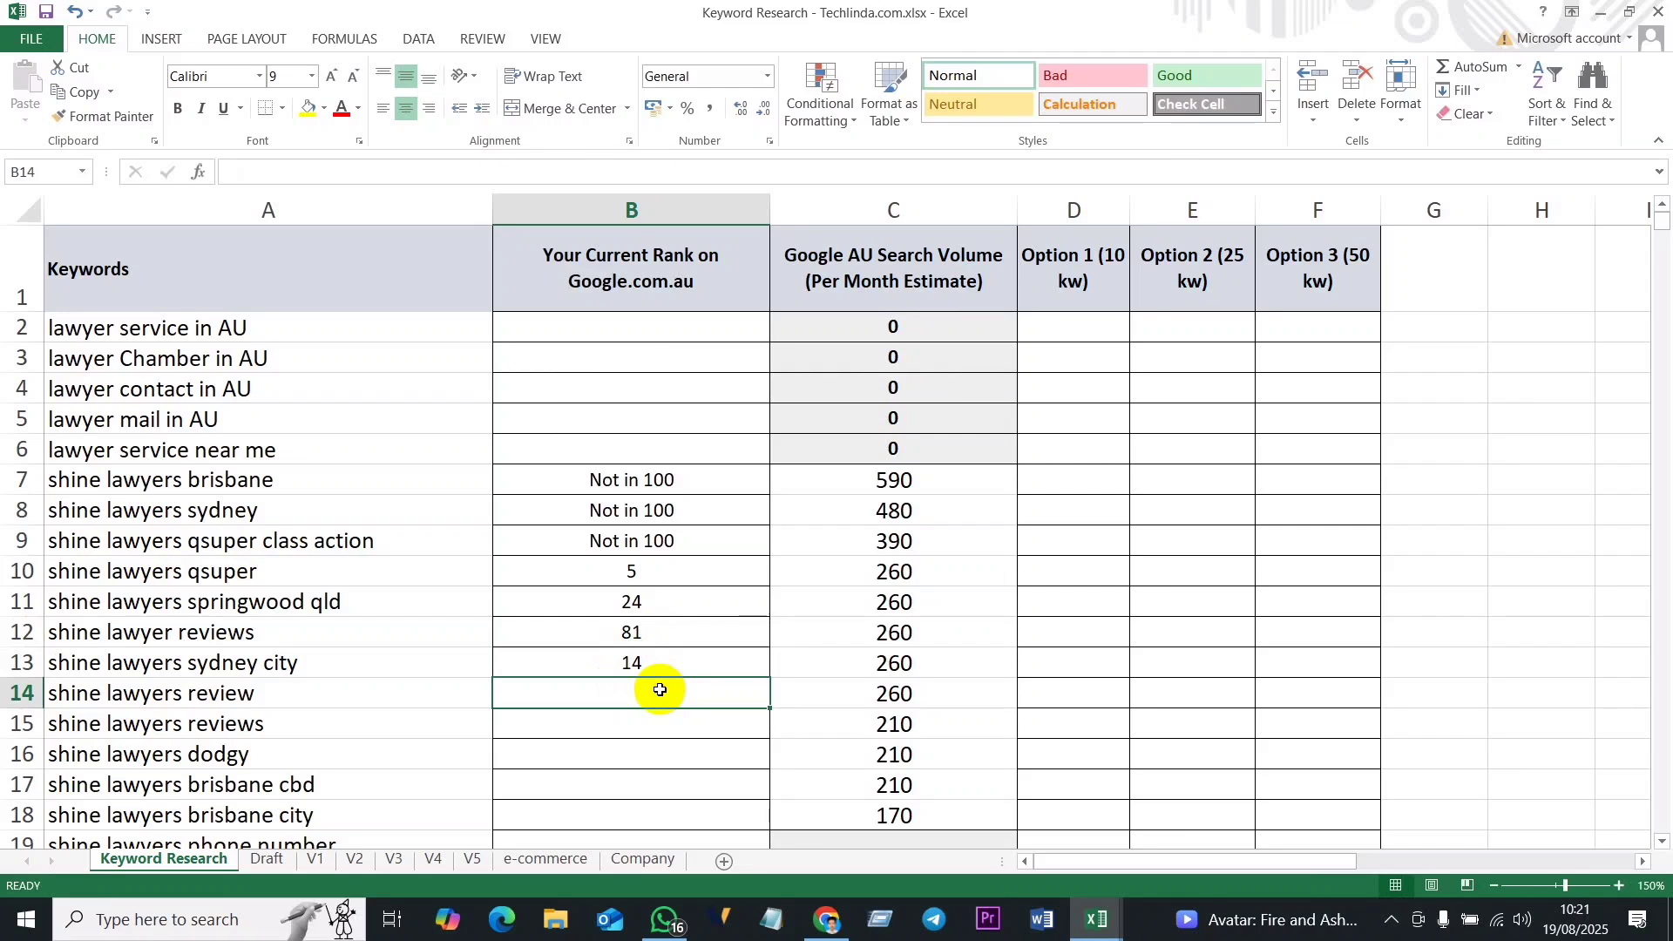
{"action": "type", "text": "2"}
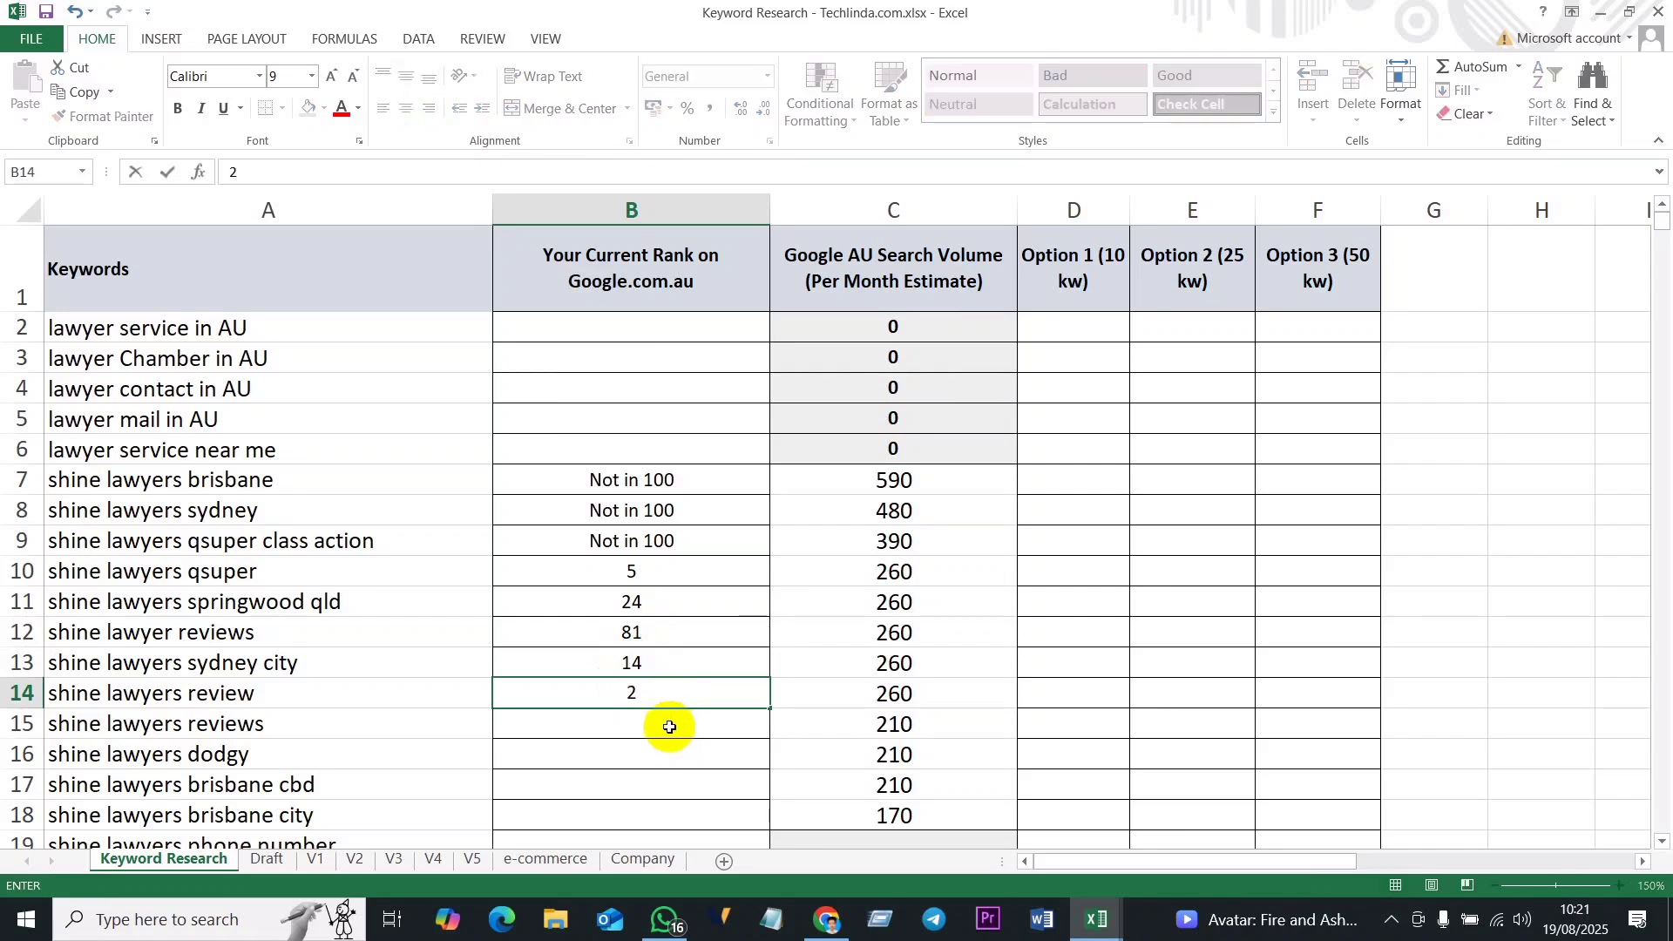
{"action": "left_click", "coordinate": [669, 727]}
{"action": "type", "text": "84"}
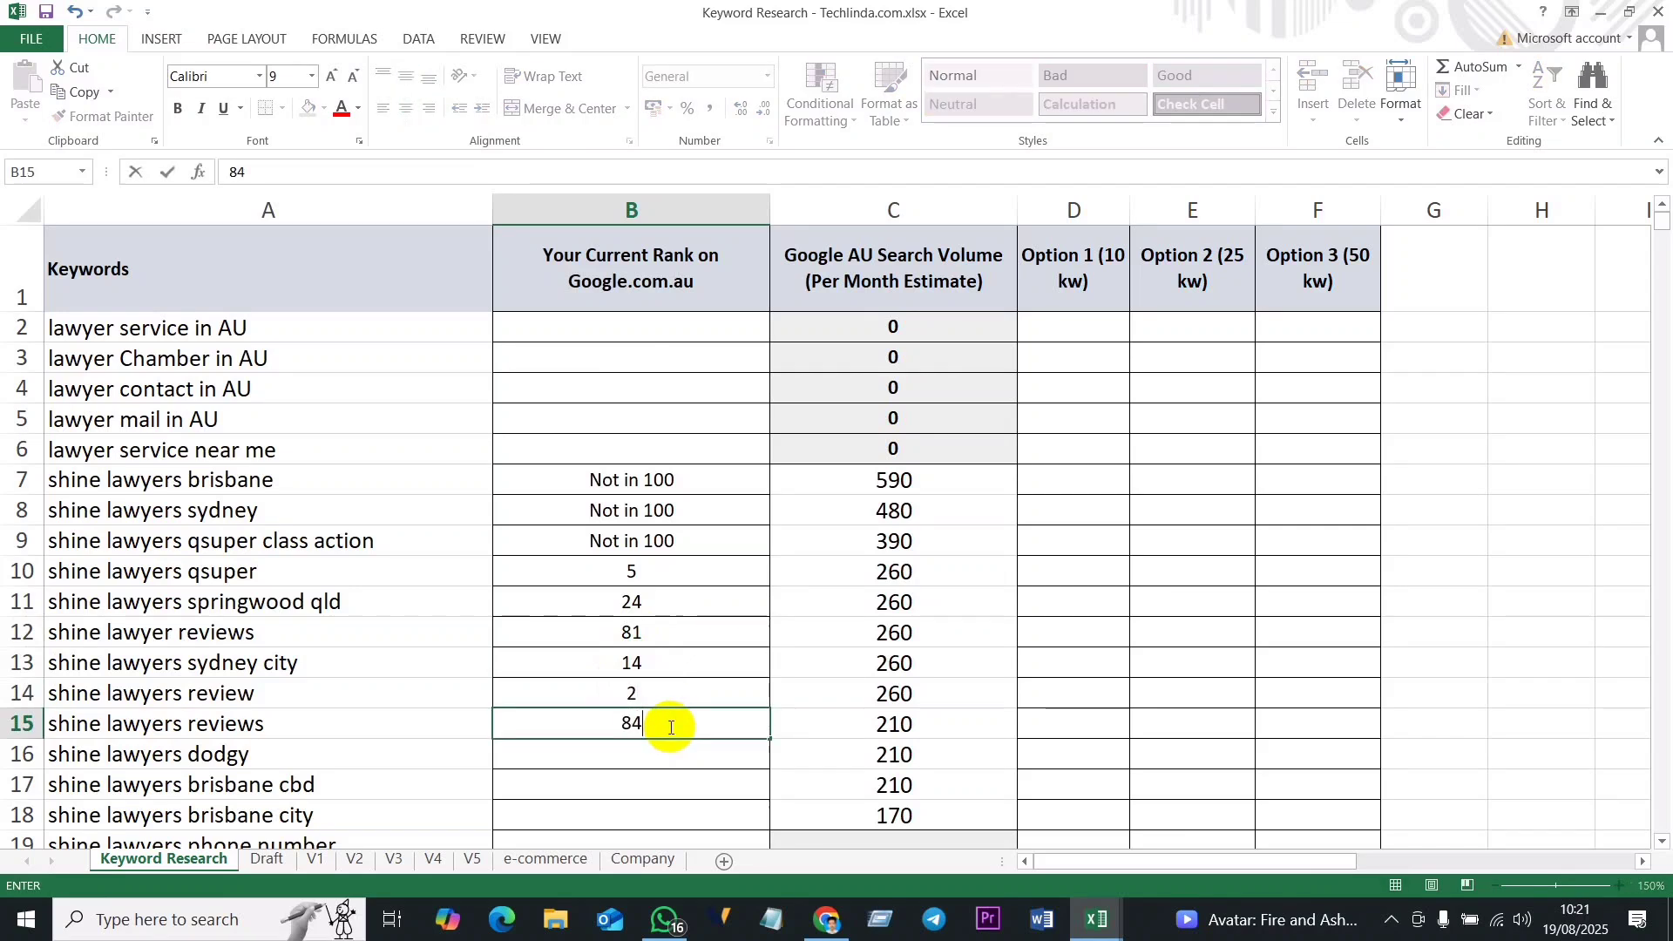
Step: Enter 0 as the current rank in each of the cells B16 to B20, from "shine lawyers dodgy" to "Divorce lawyer Chamber"
{"action": "left_click", "coordinate": [648, 758]}
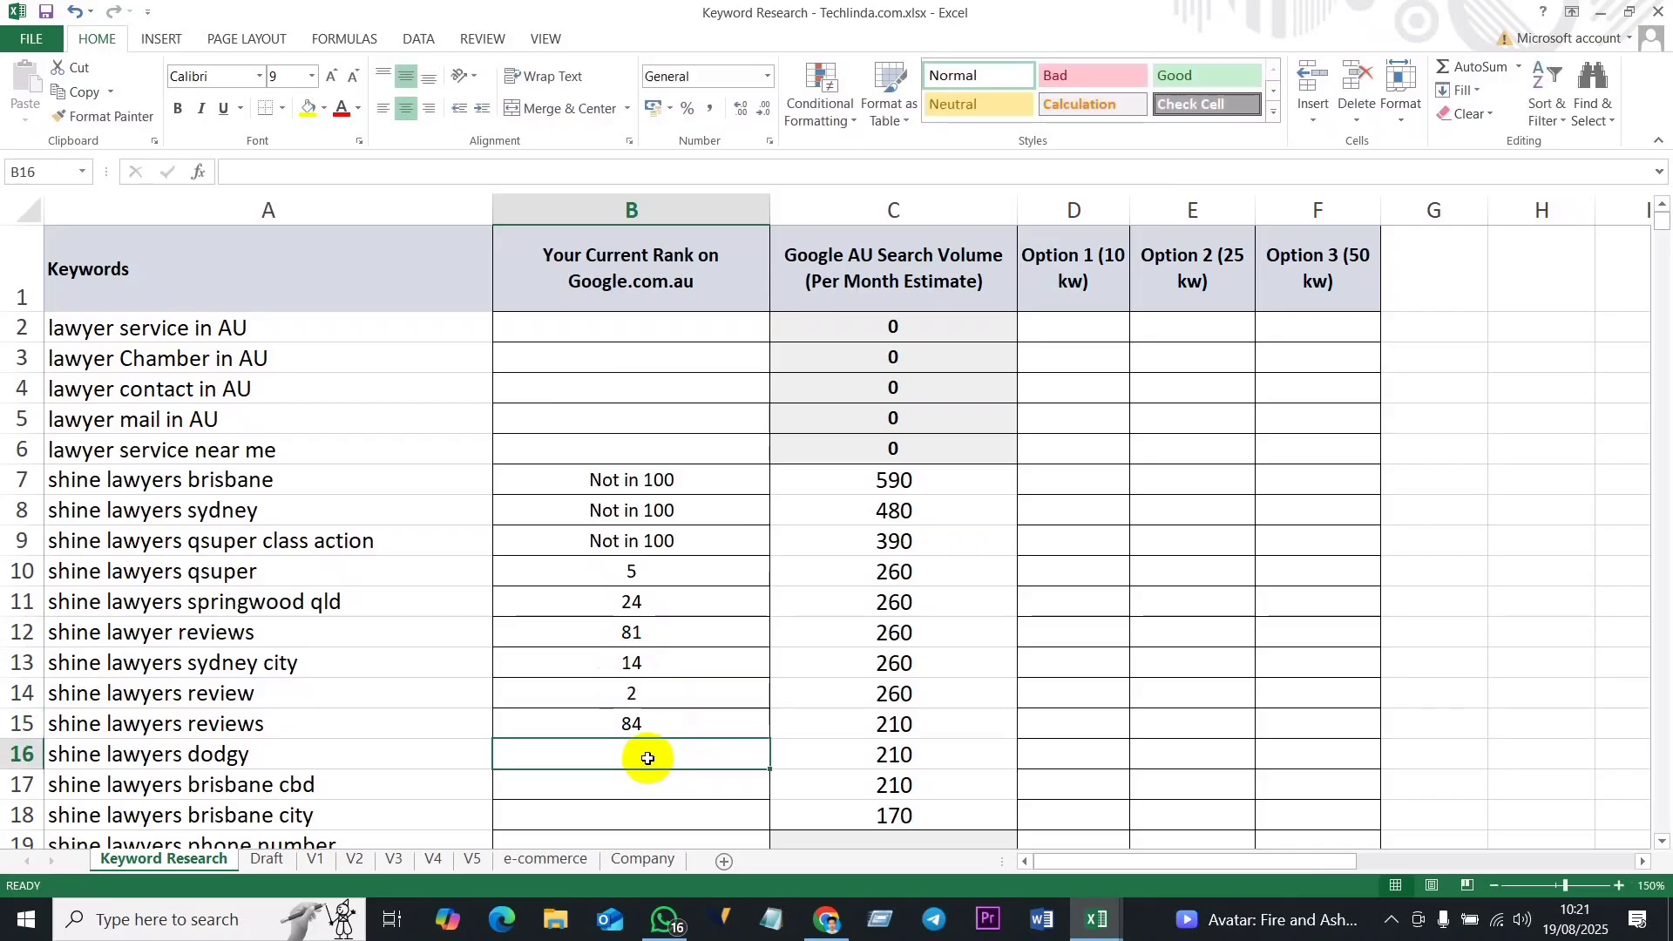
{"action": "type", "text": "0"}
{"action": "left_click", "coordinate": [637, 783]}
{"action": "type", "text": "0"}
{"action": "left_click", "coordinate": [648, 809]}
{"action": "type", "text": "0"}
{"action": "scroll", "coordinate": [662, 810], "scroll_direction": "down", "scroll_amount": 2}
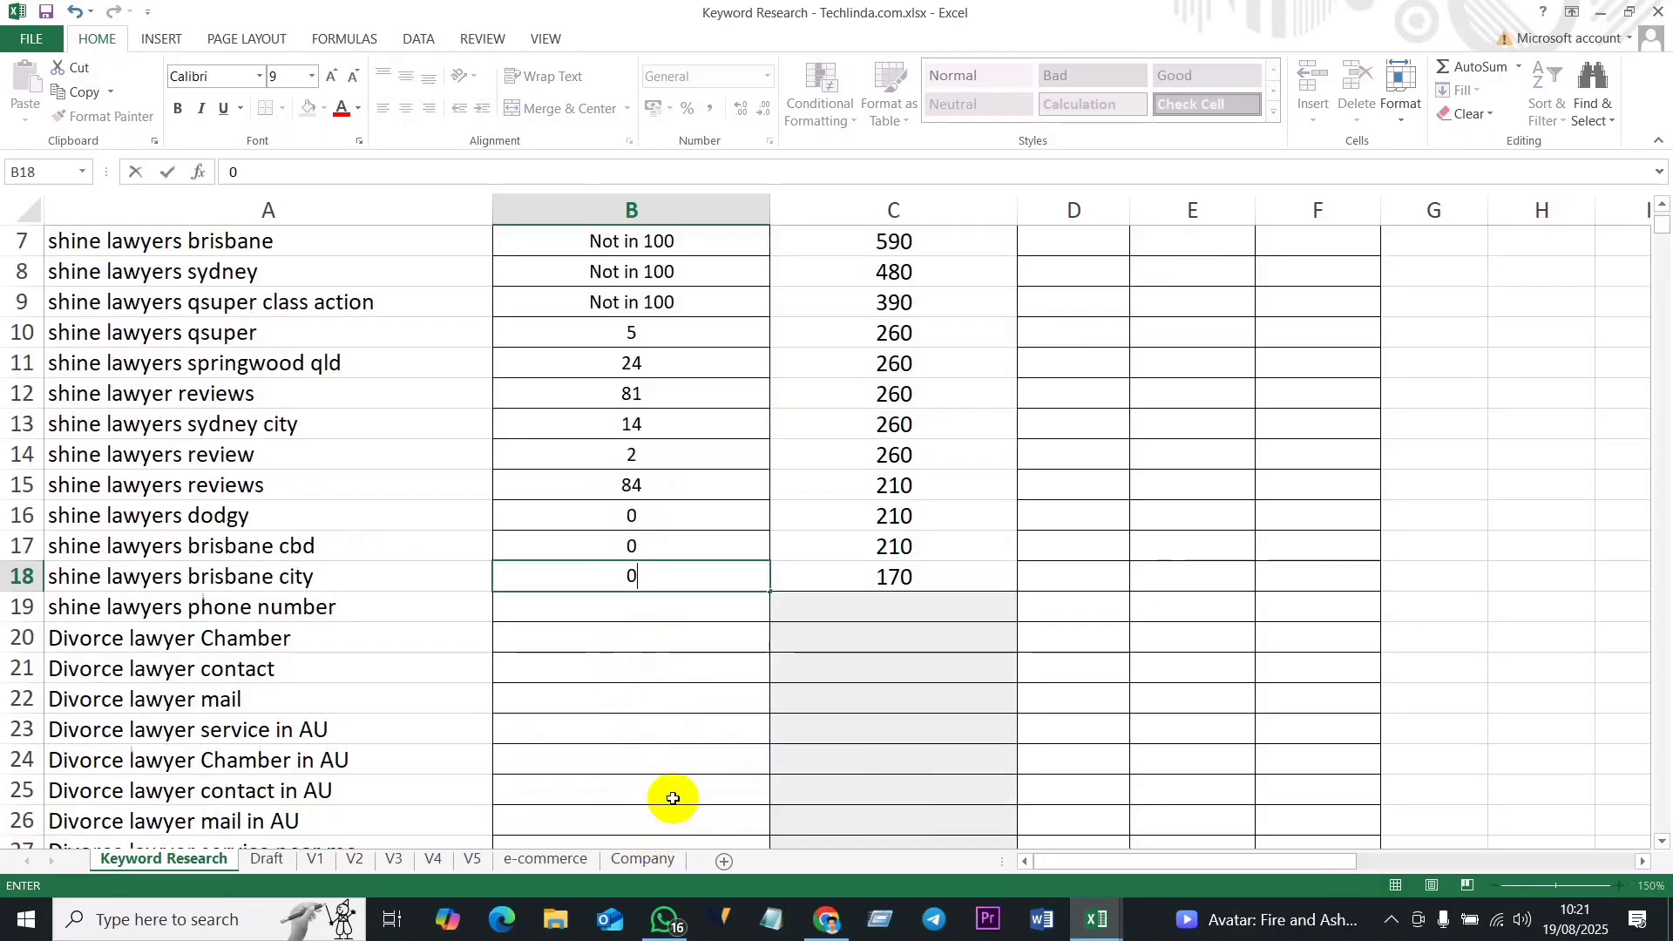
{"action": "left_click", "coordinate": [660, 612]}
{"action": "type", "text": "0"}
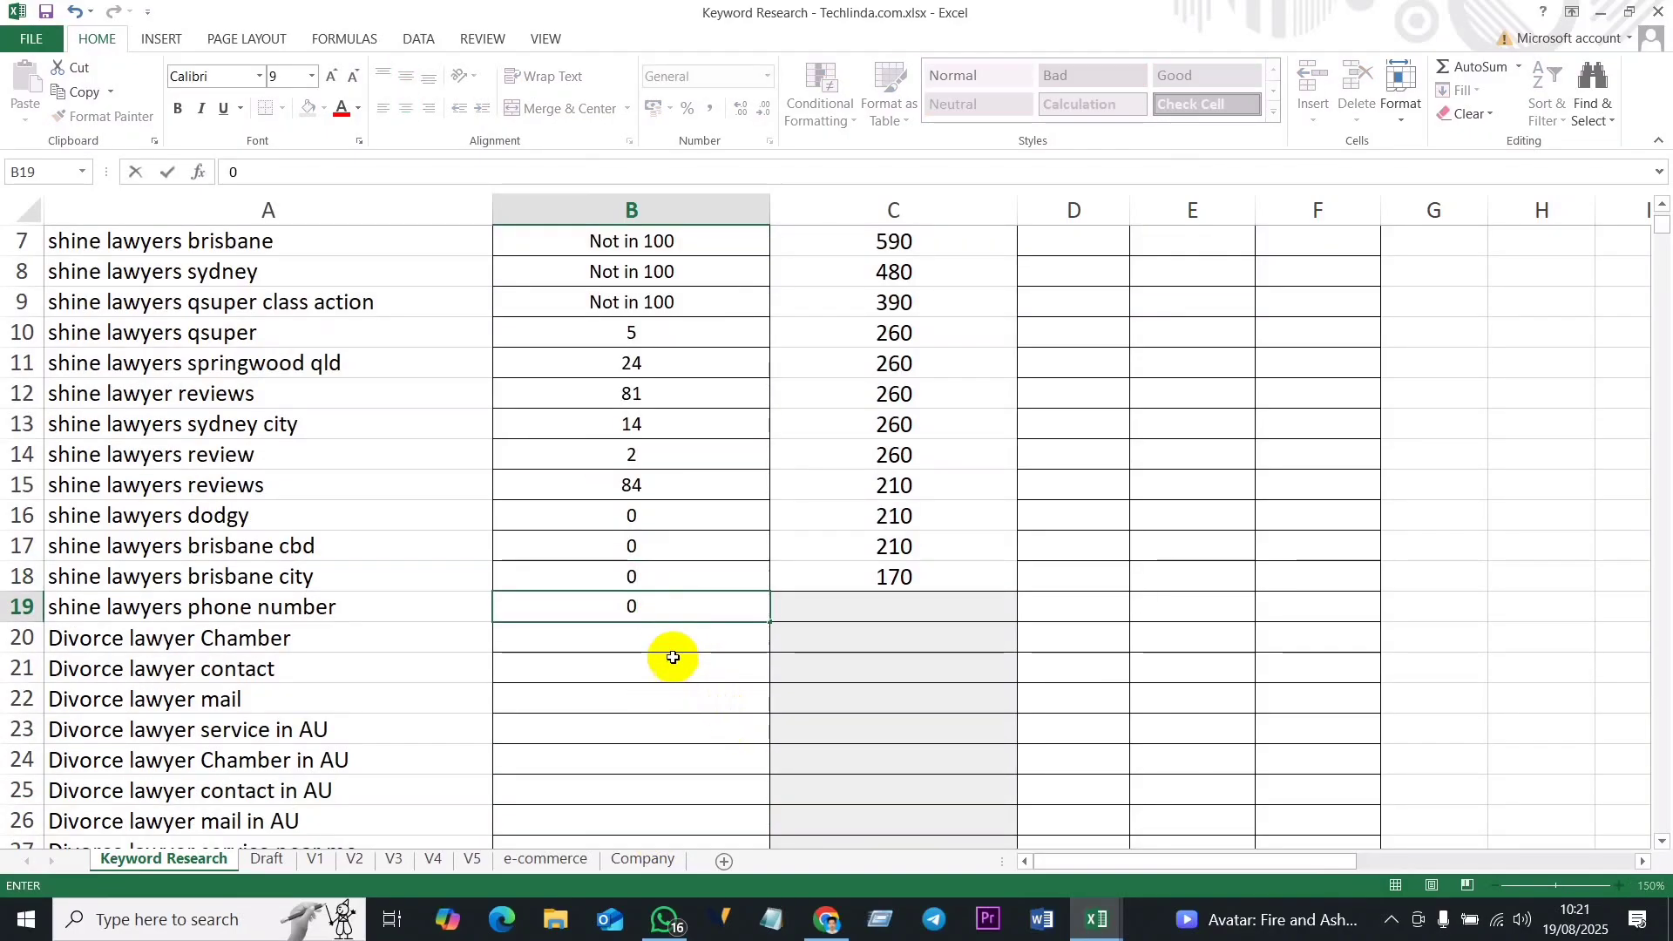
{"action": "left_click", "coordinate": [660, 633]}
{"action": "type", "text": "0"}
Step: Enter the current ranks 54, 87, 100, 10 and 11 in B21:B25 for the divorce lawyer keywords
{"action": "left_click", "coordinate": [645, 667]}
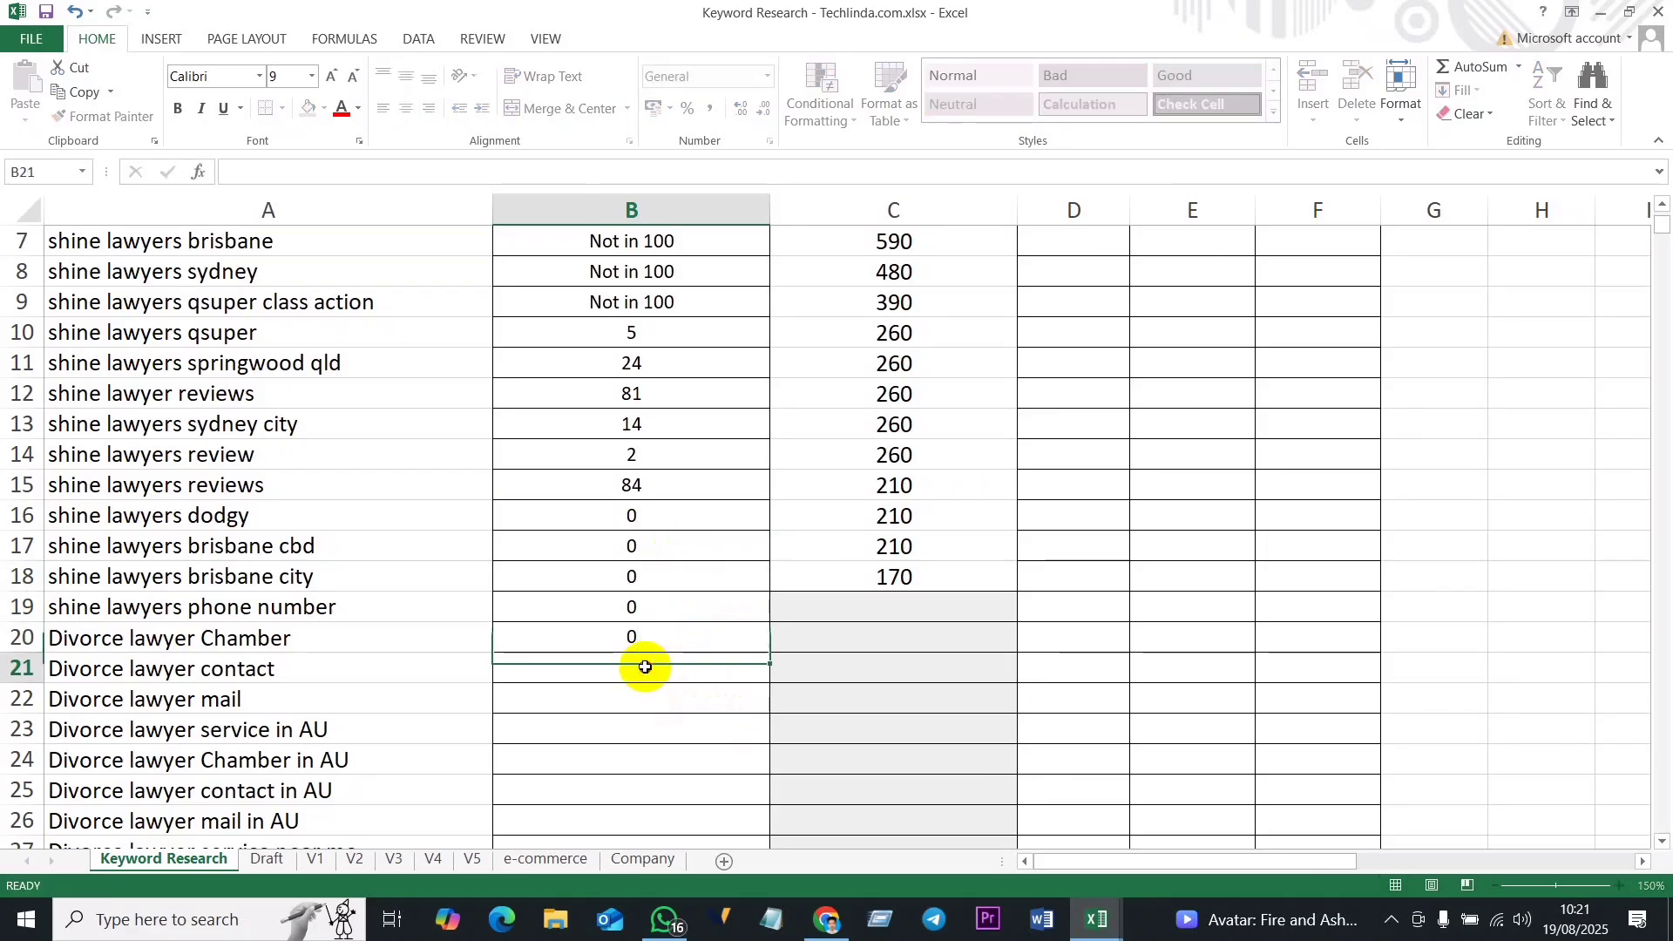
{"action": "type", "text": "54"}
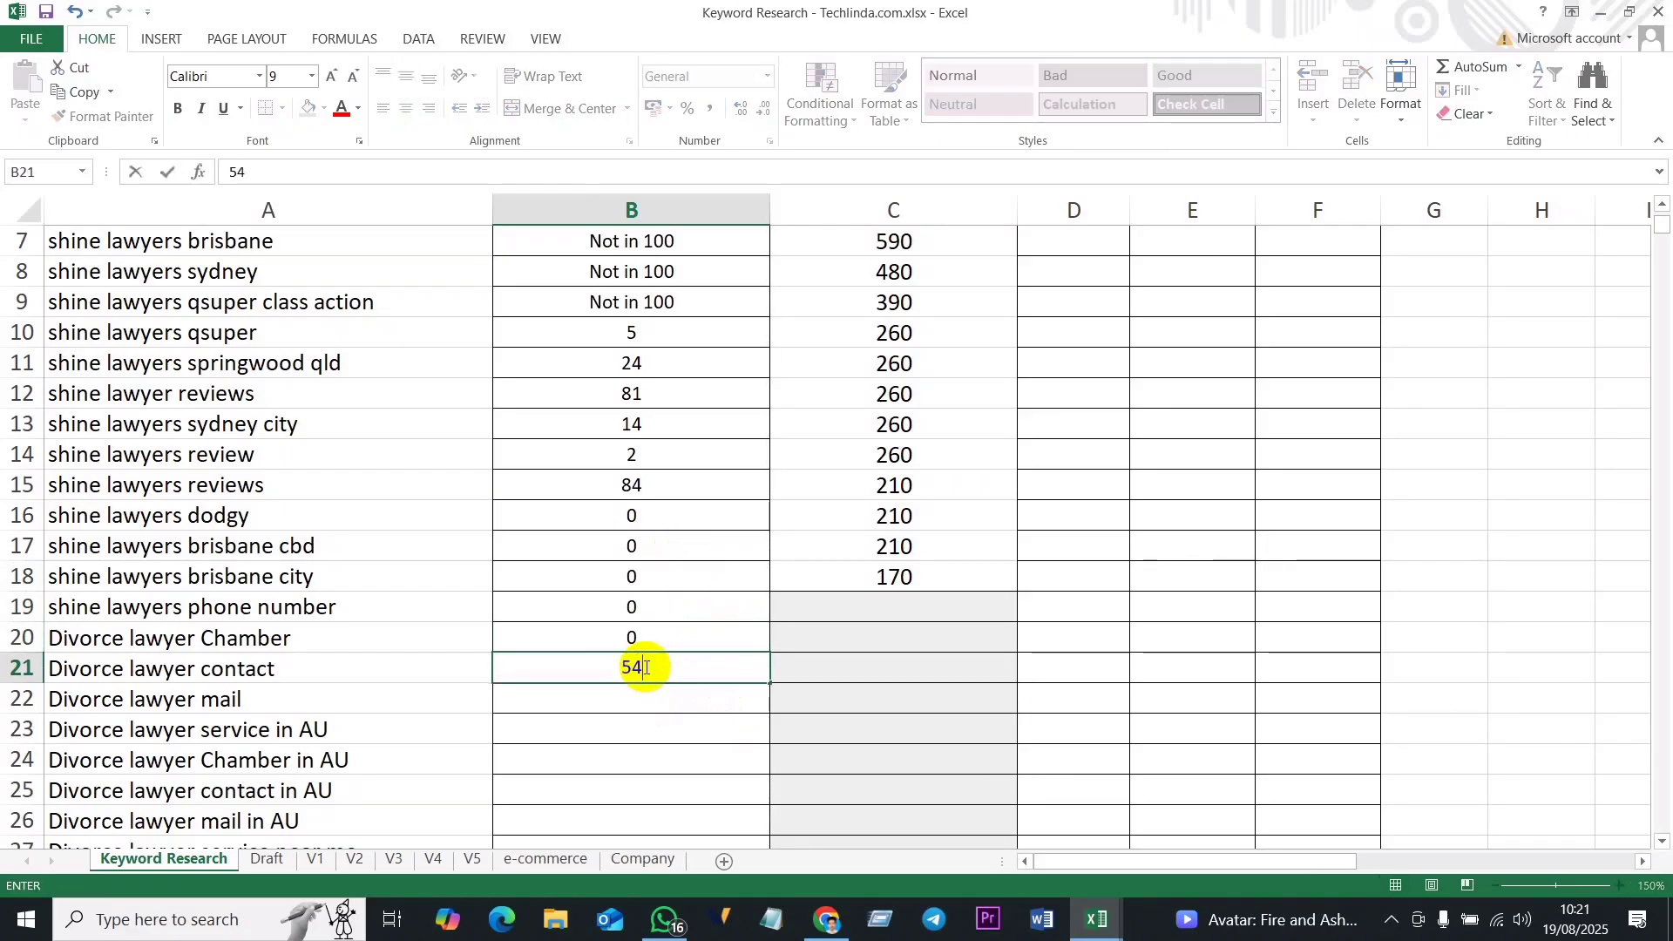
{"action": "left_click", "coordinate": [646, 698]}
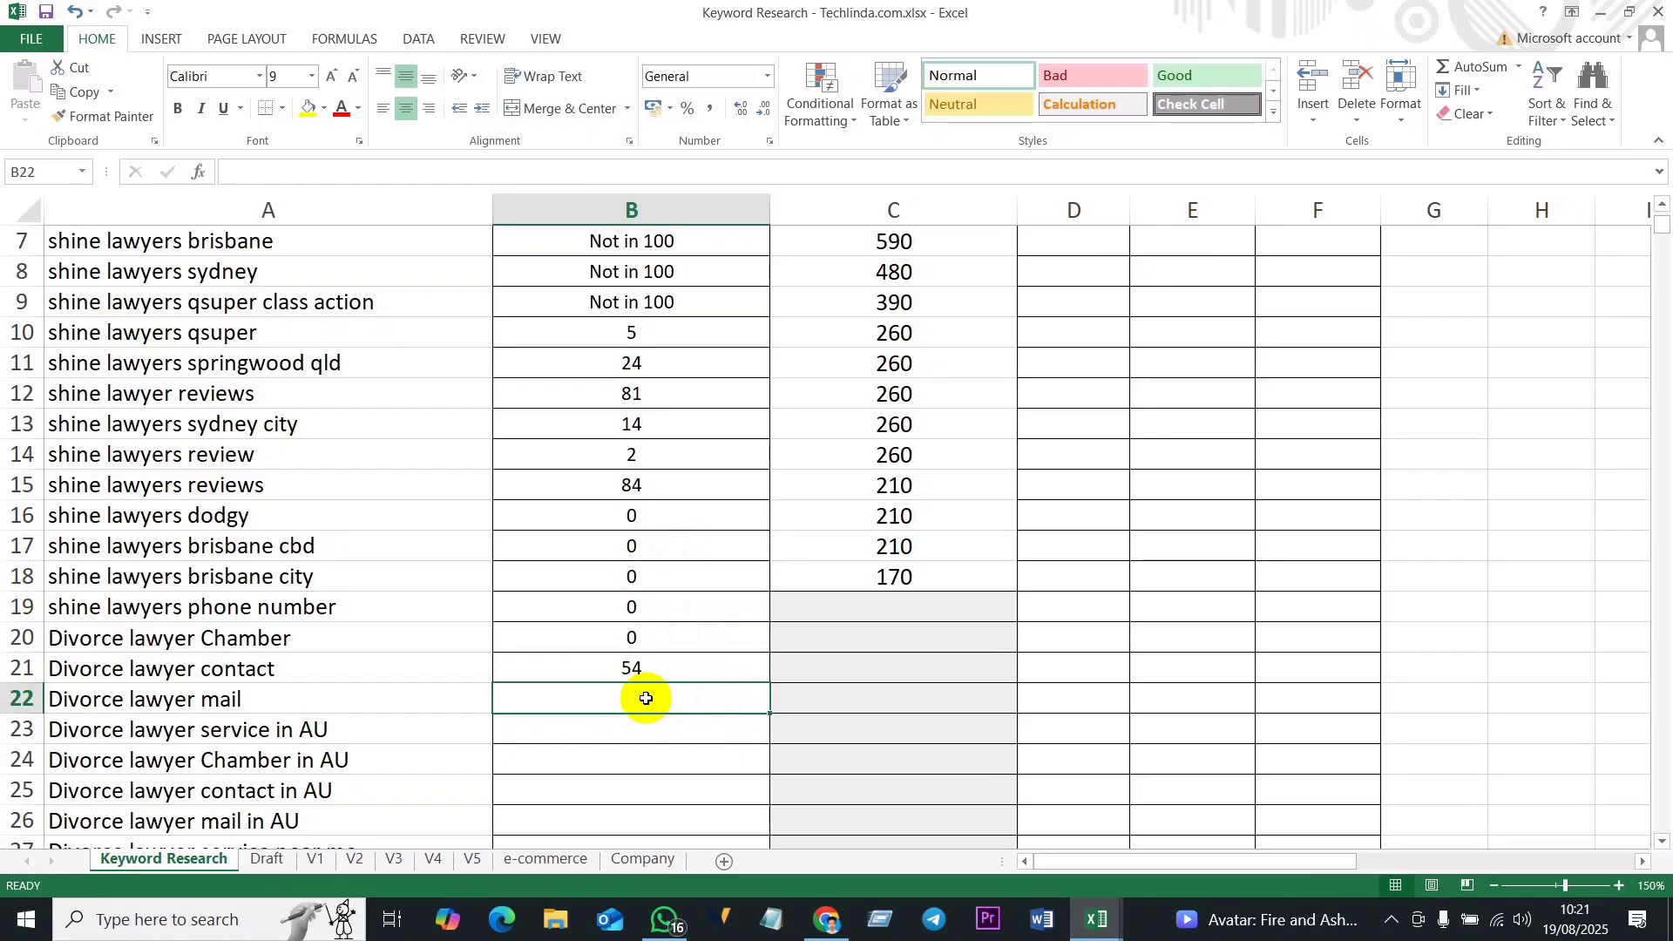
{"action": "type", "text": "87"}
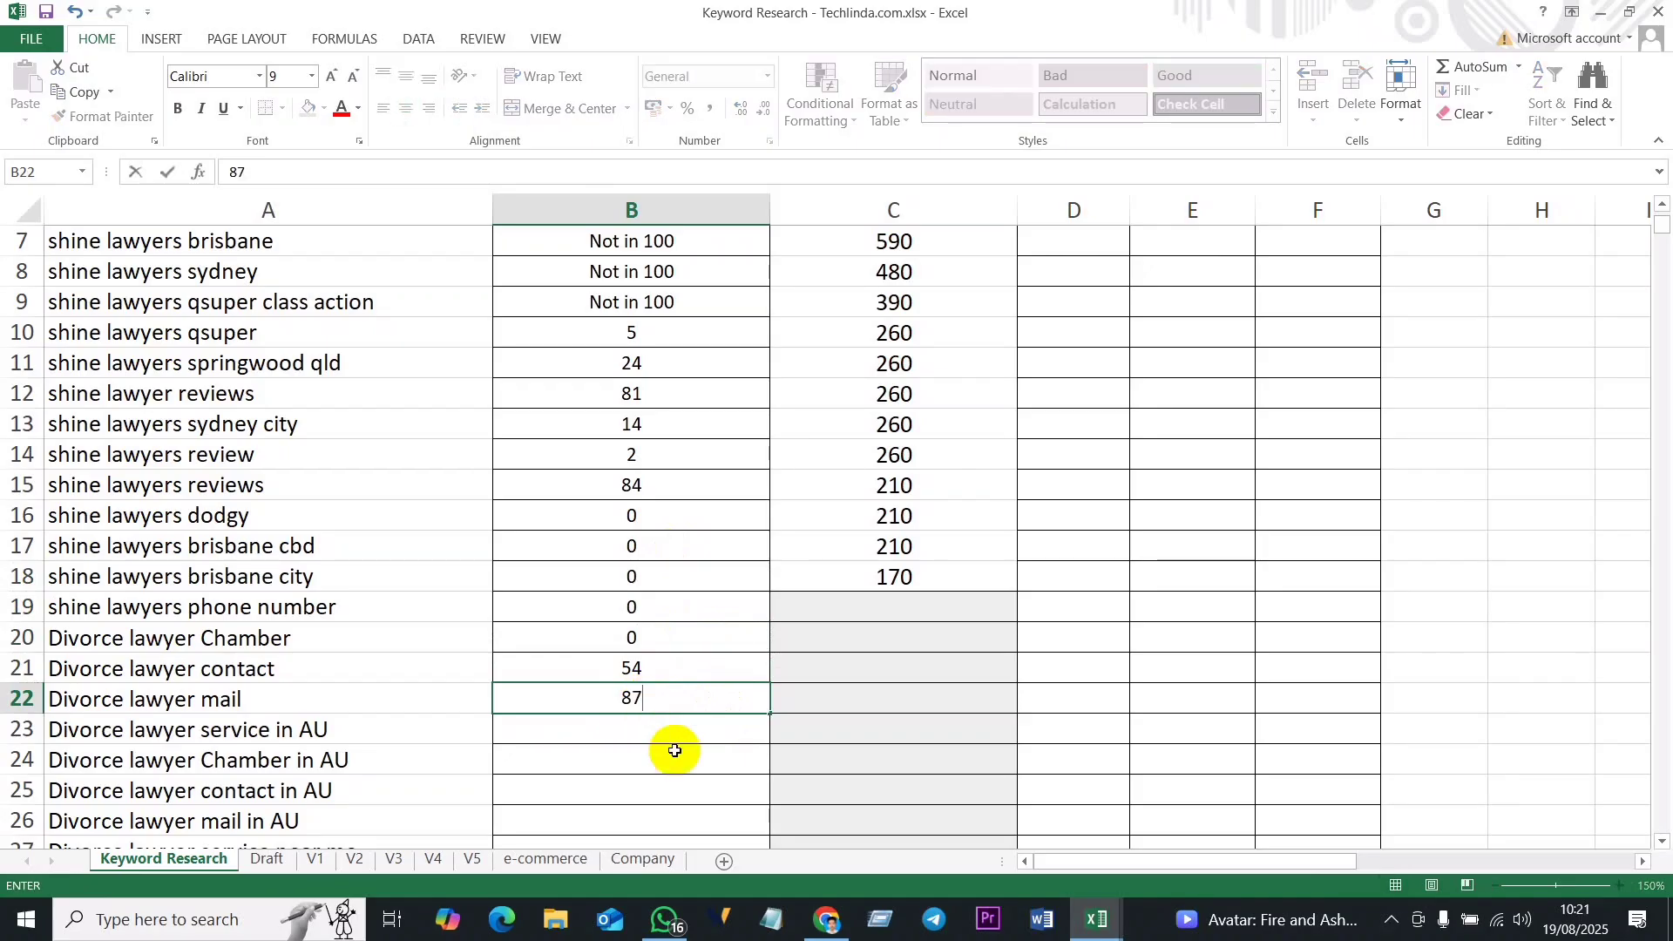
{"action": "left_click", "coordinate": [675, 731]}
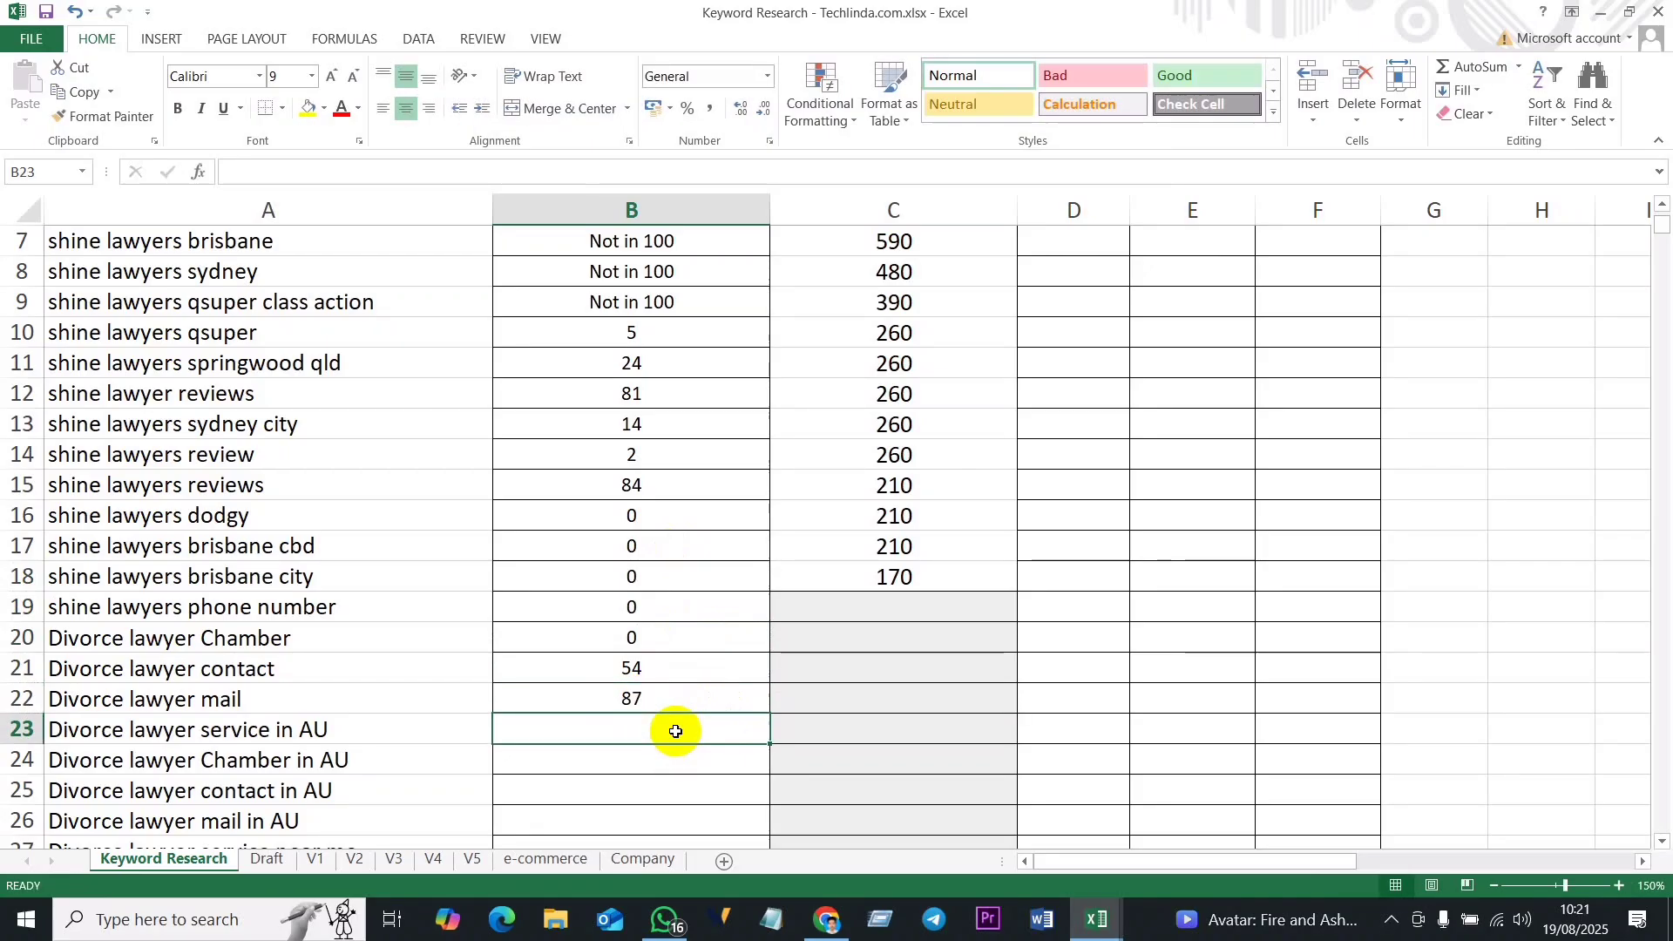
{"action": "type", "text": "100"}
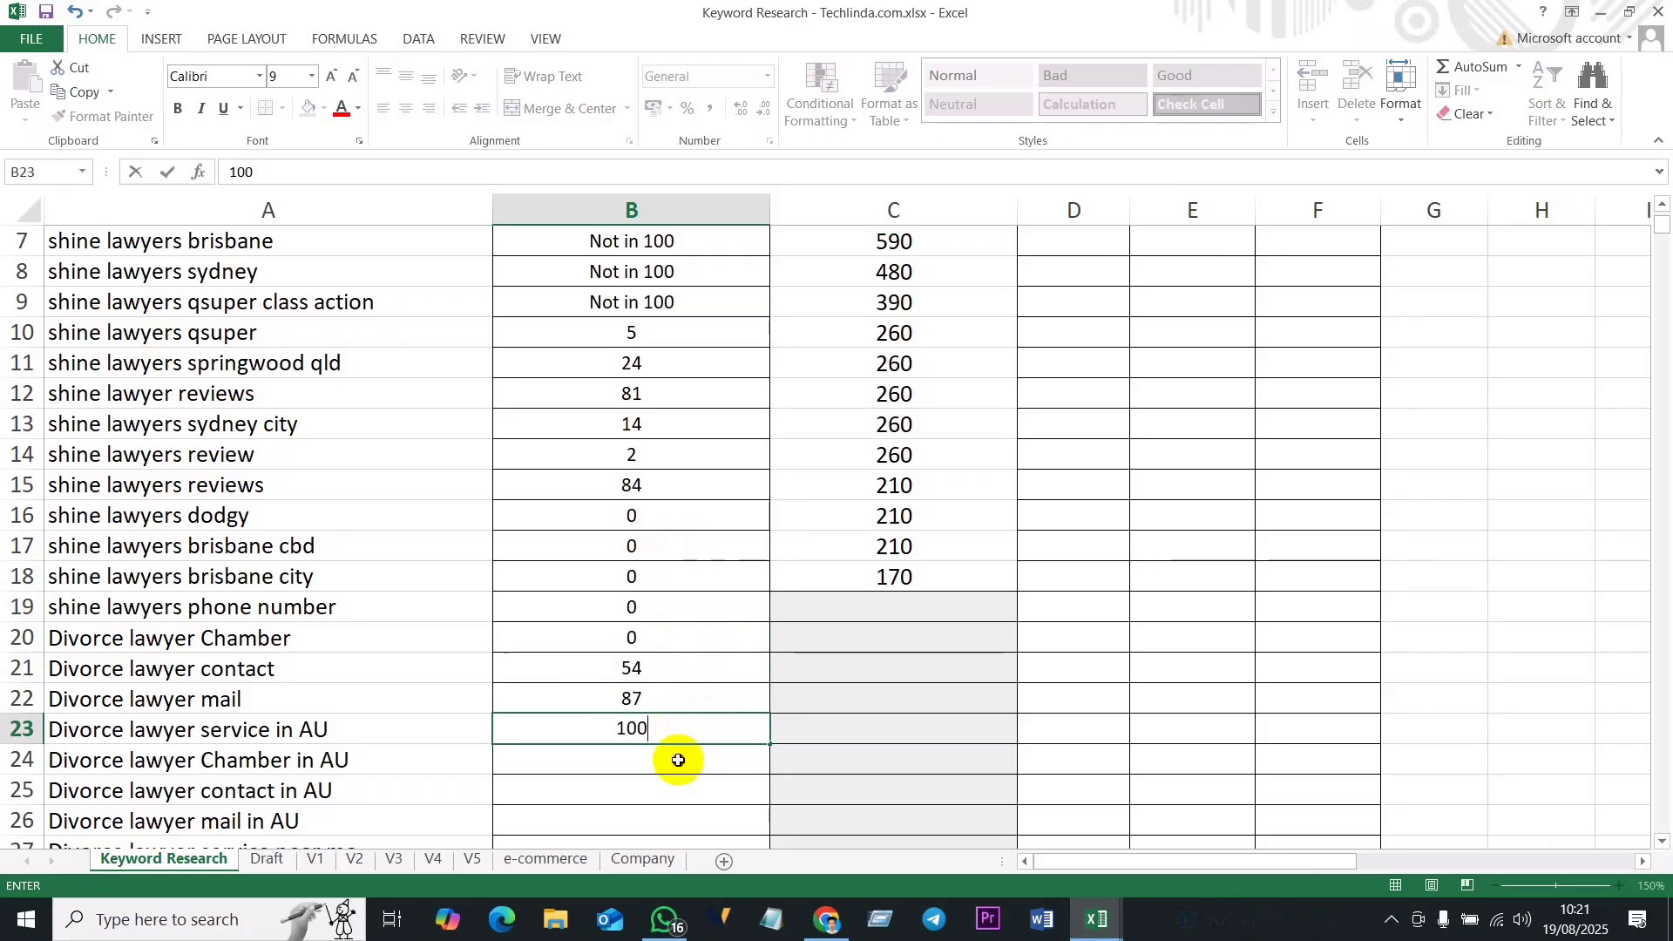
{"action": "left_click", "coordinate": [678, 760]}
{"action": "type", "text": "10"}
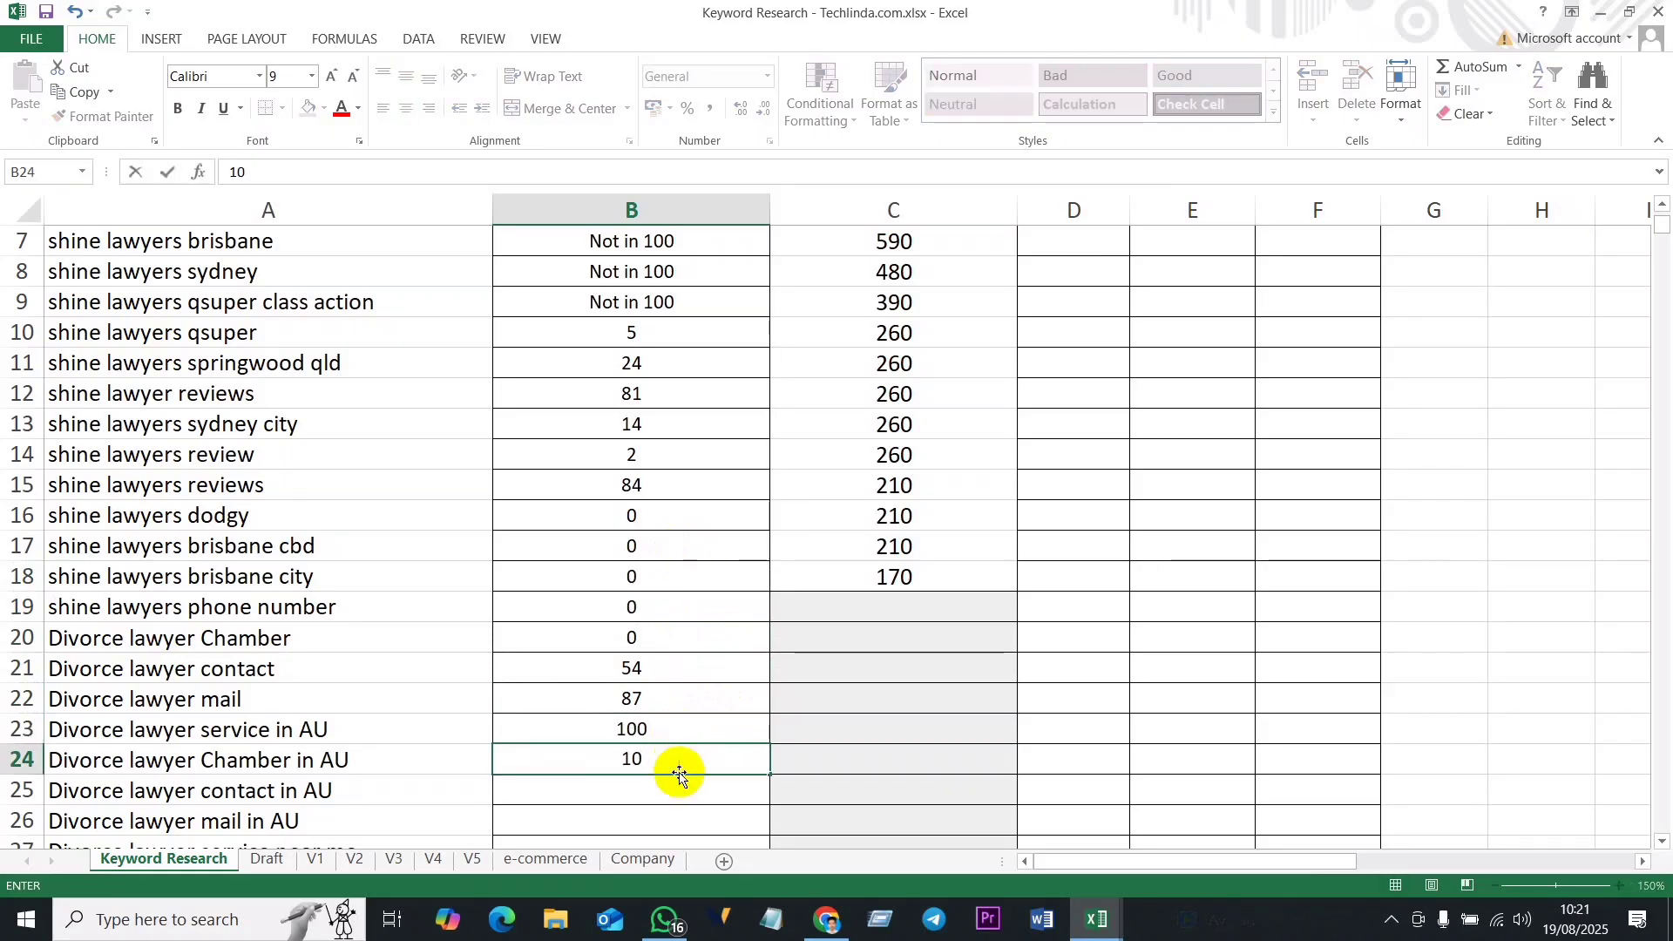
{"action": "left_click", "coordinate": [657, 786]}
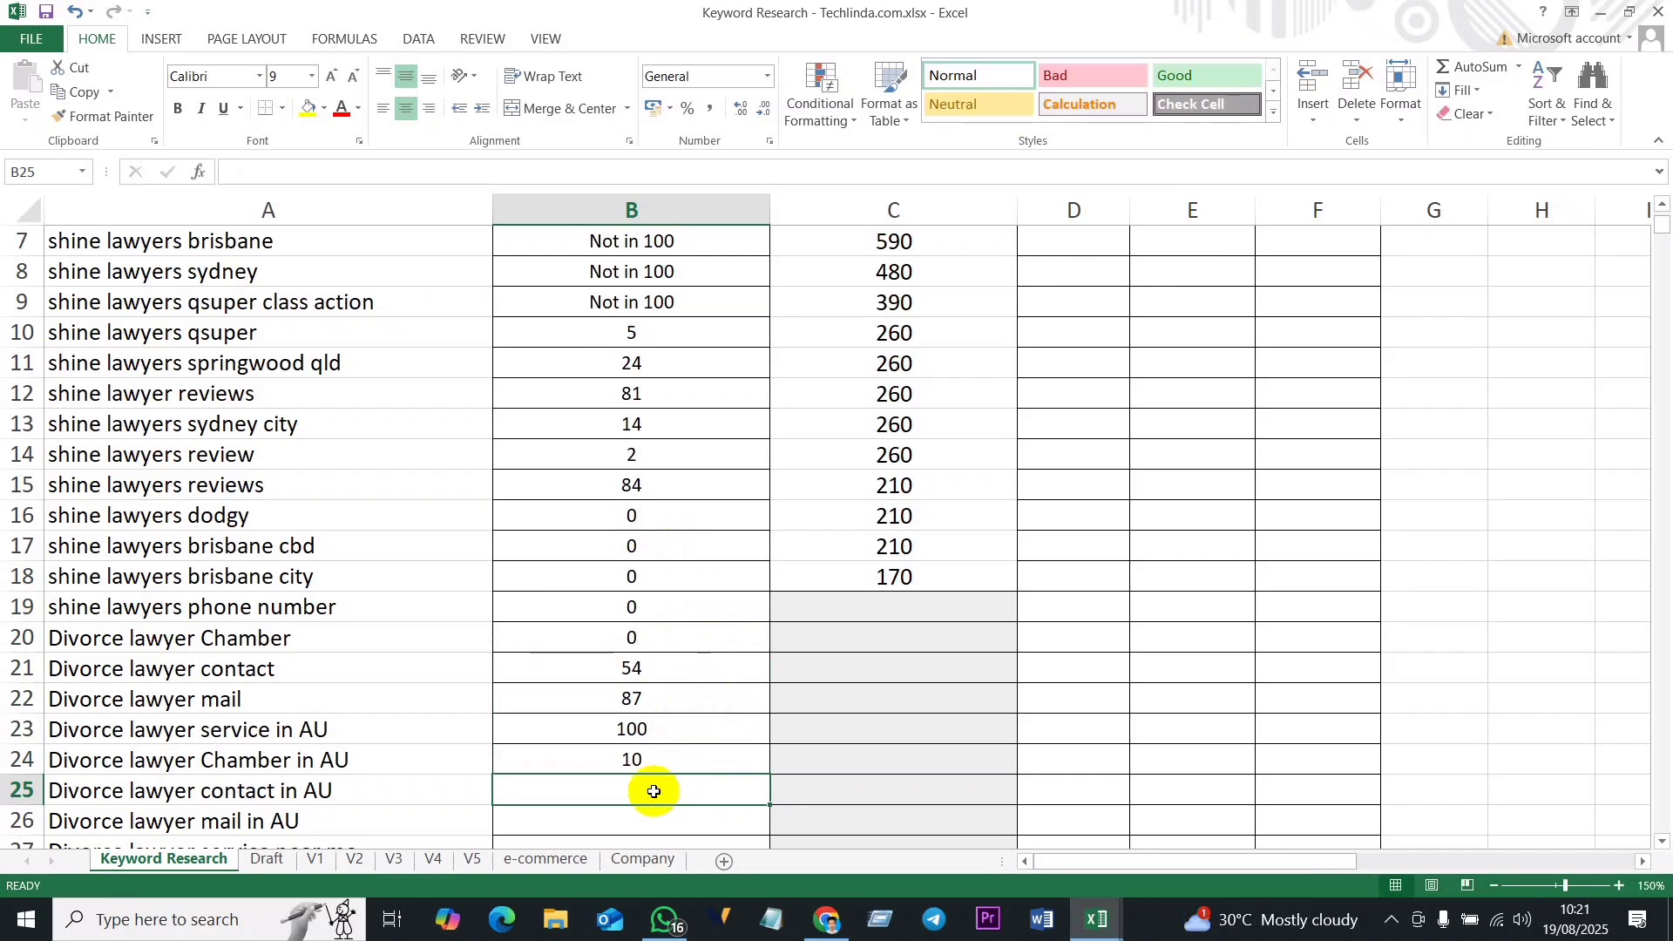
{"action": "type", "text": "11"}
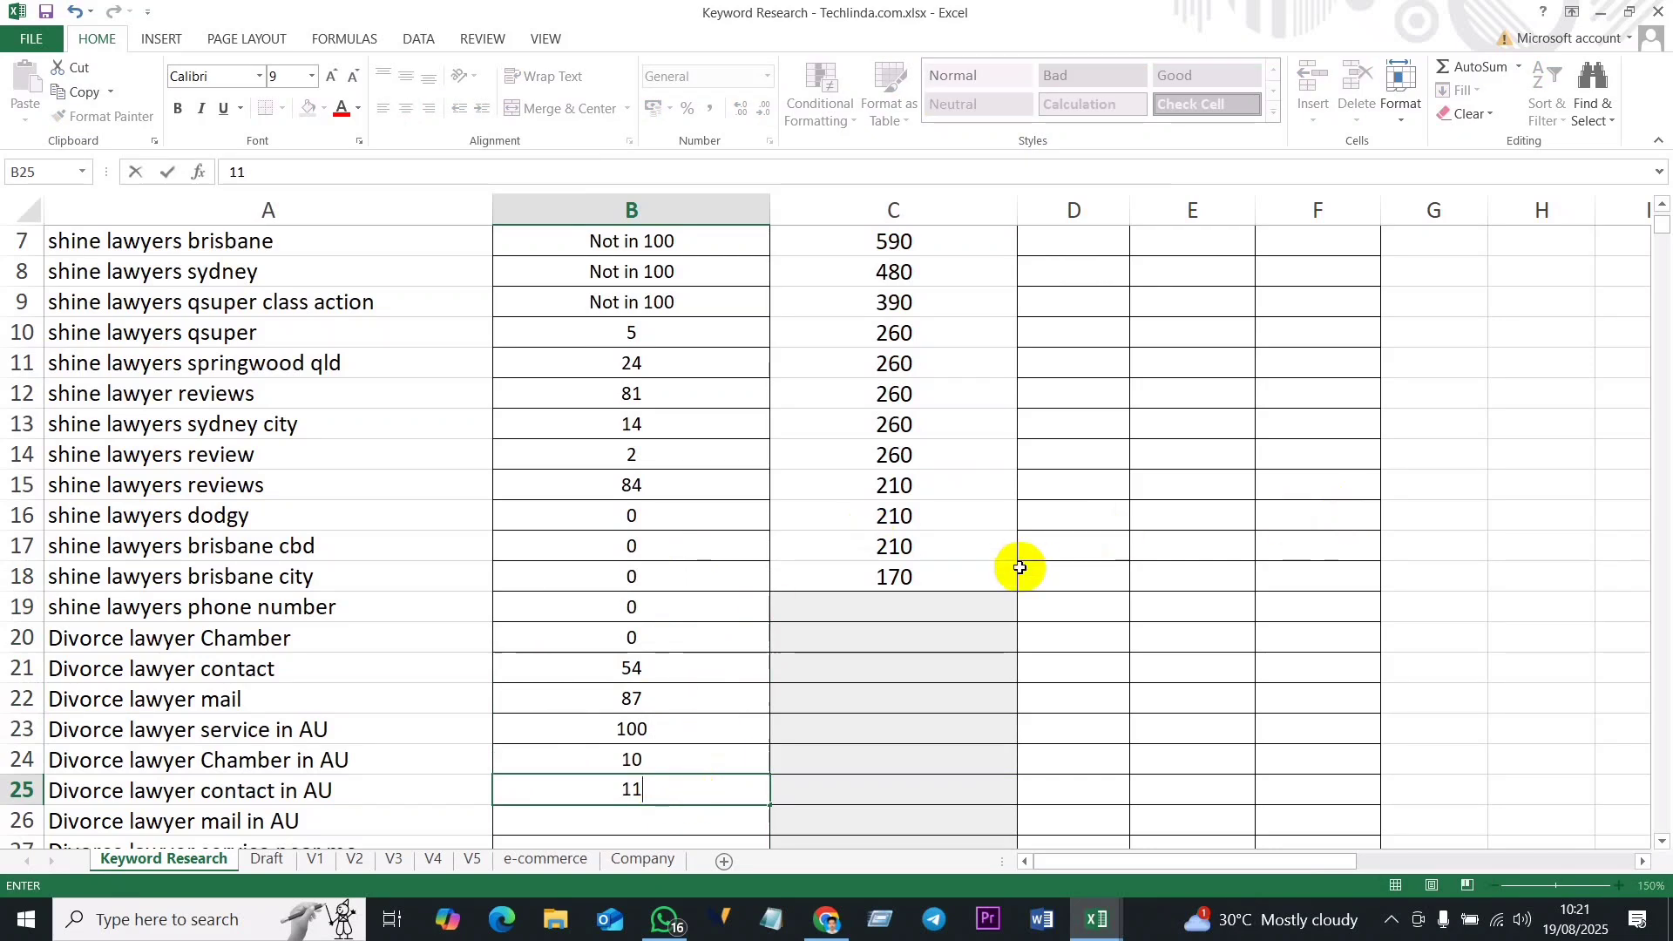
Step: Enter the search volumes 646, 946, 5654 and 8998 in C19:C22, from "shine lawyers phone number" to "Divorce lawyer mail"
{"action": "left_click", "coordinate": [897, 603]}
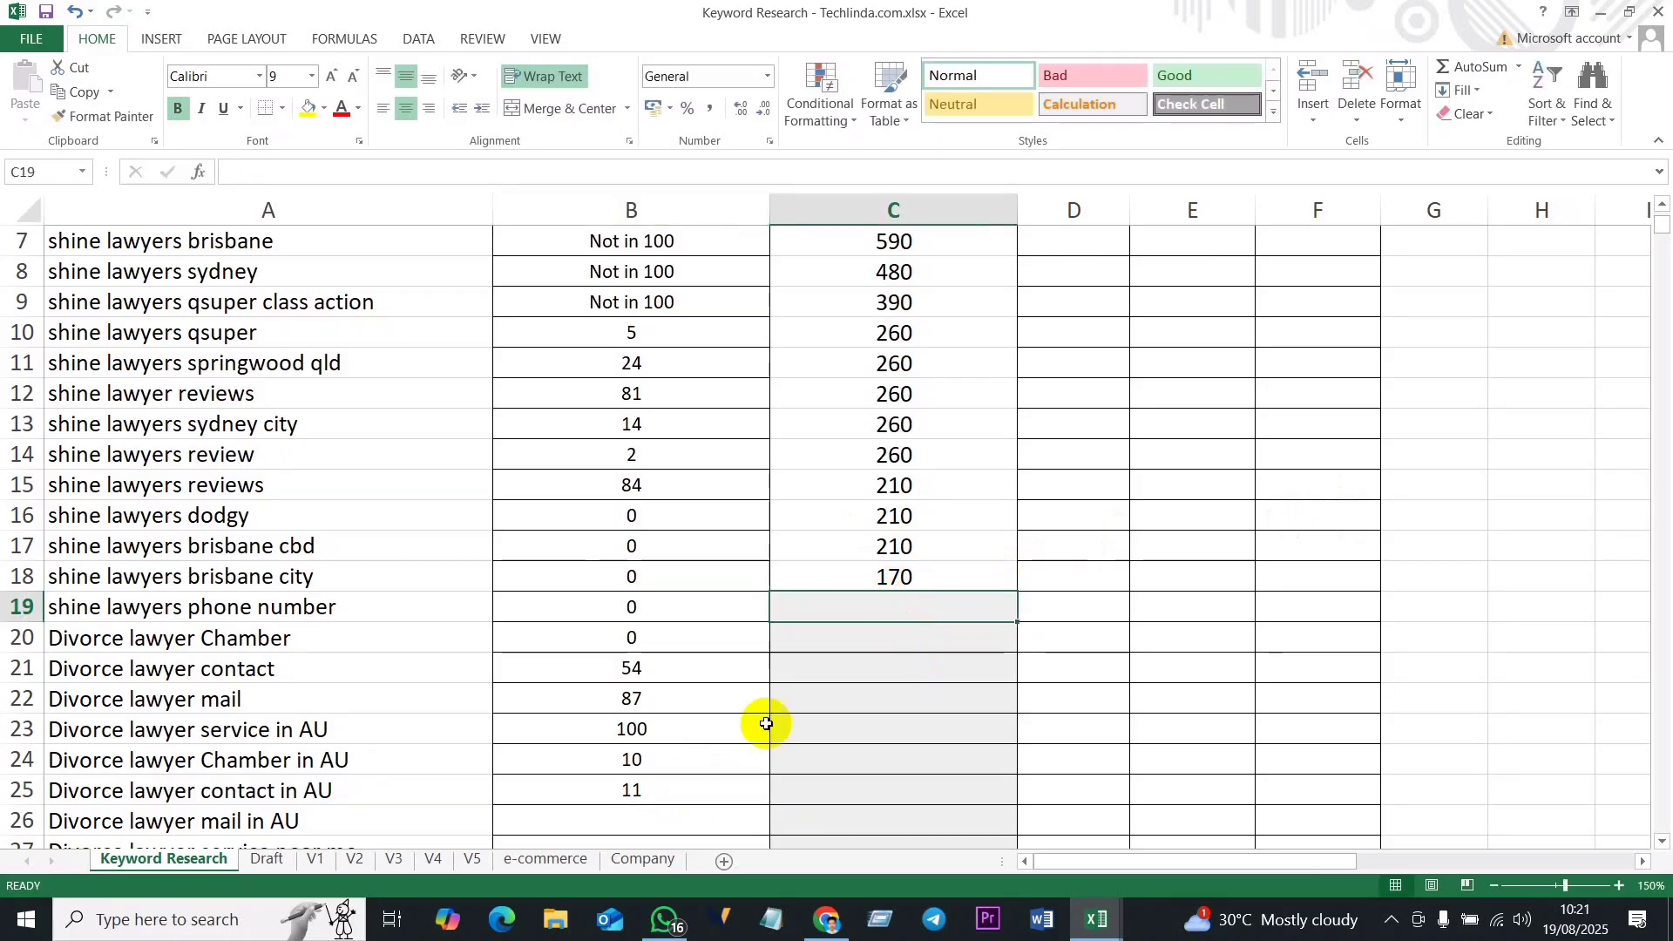
{"action": "type", "text": "646"}
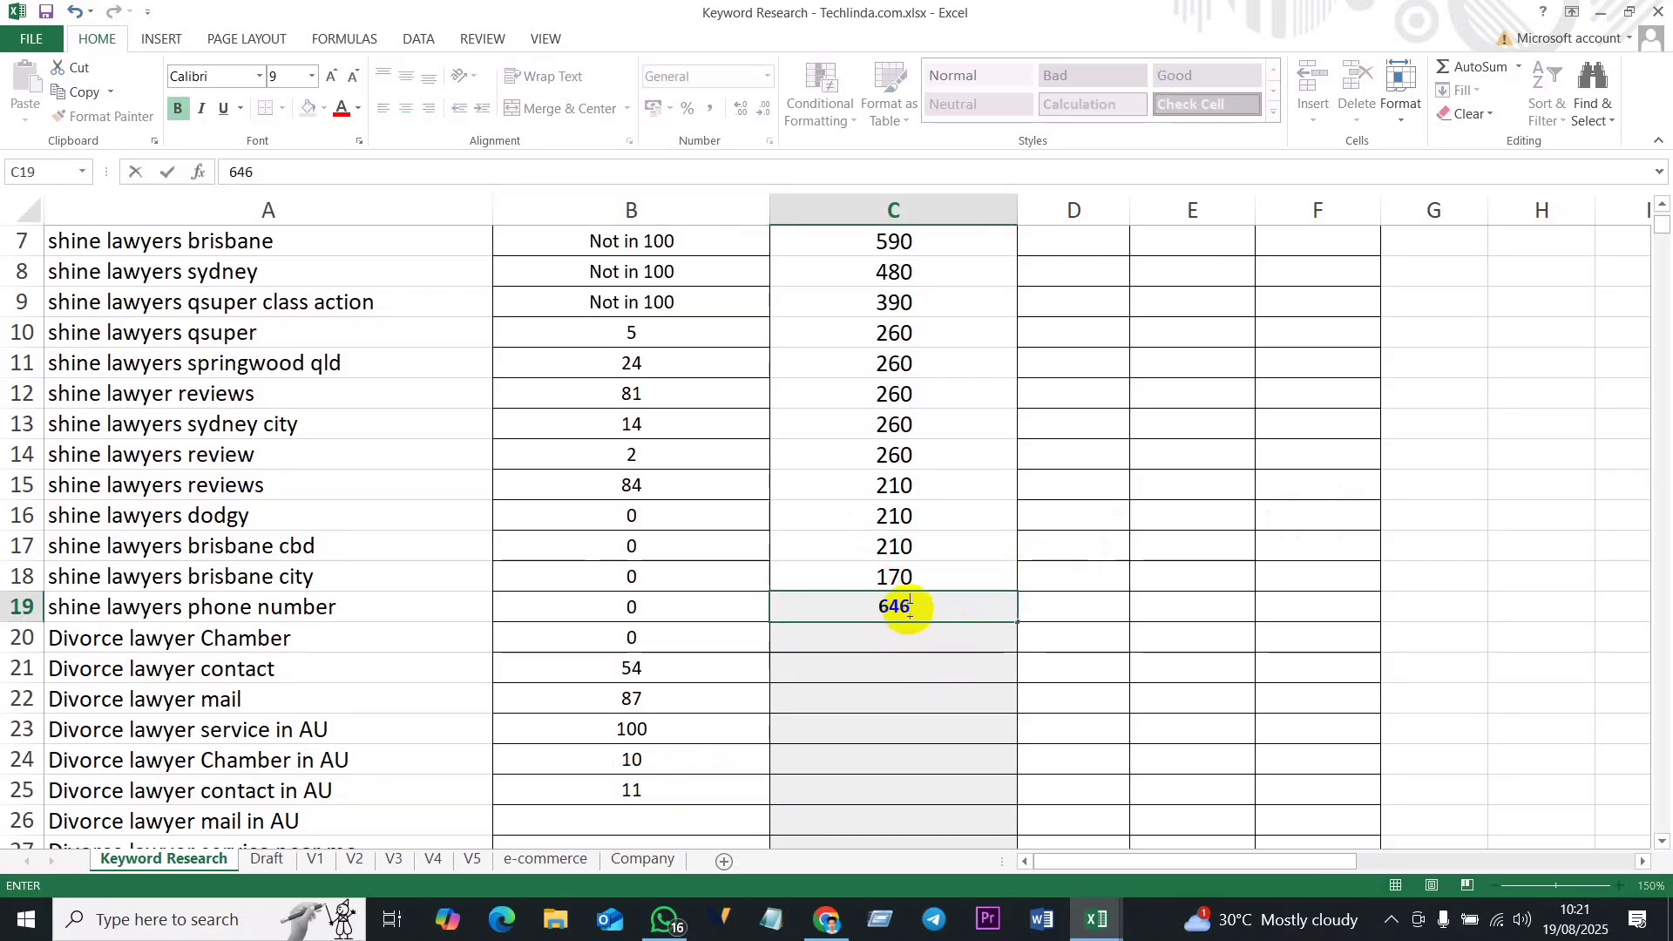
{"action": "left_click", "coordinate": [919, 637]}
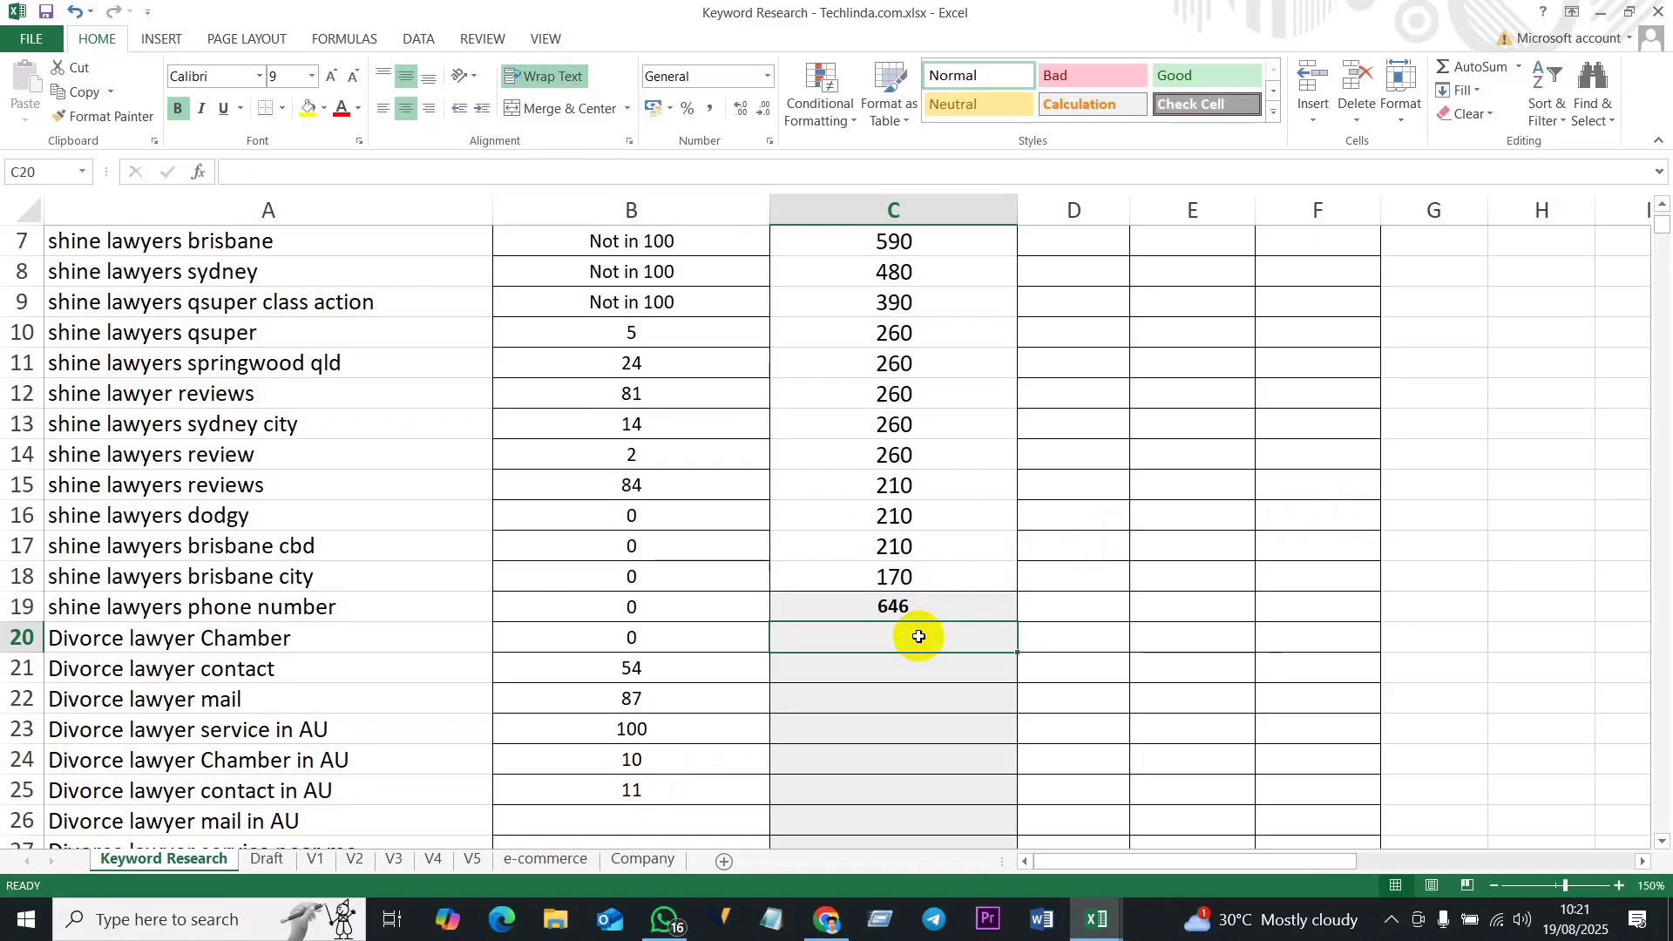
{"action": "type", "text": "946"}
{"action": "left_click", "coordinate": [920, 668]}
{"action": "type", "text": "5654"}
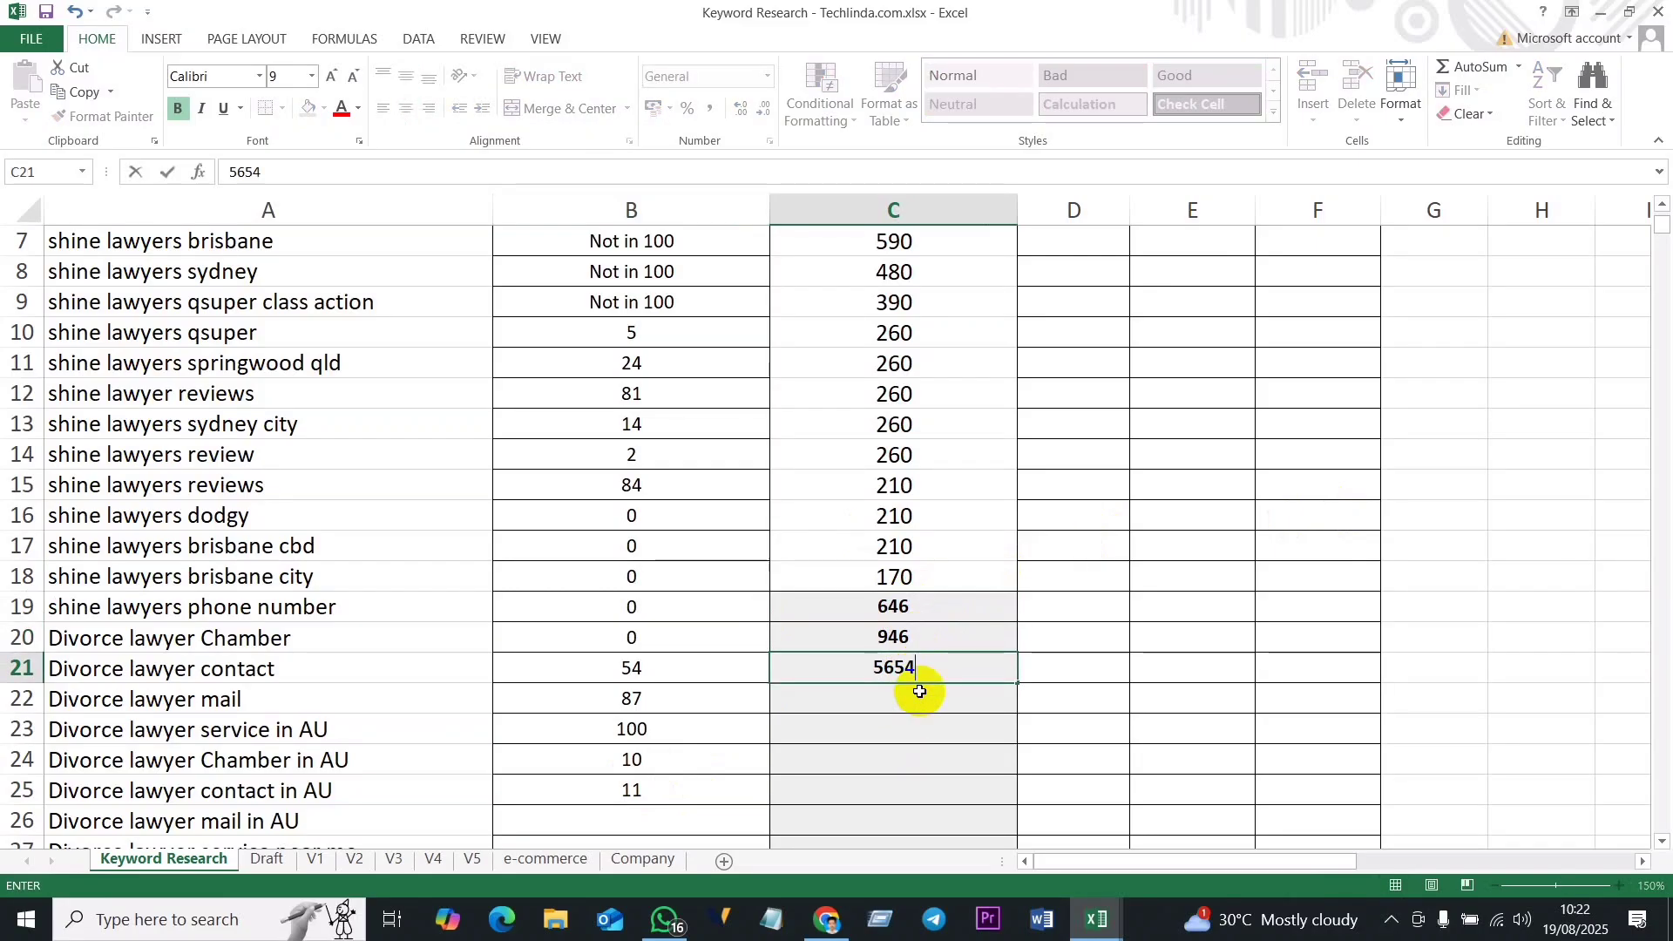
{"action": "left_click", "coordinate": [919, 698]}
{"action": "type", "text": "89984"}
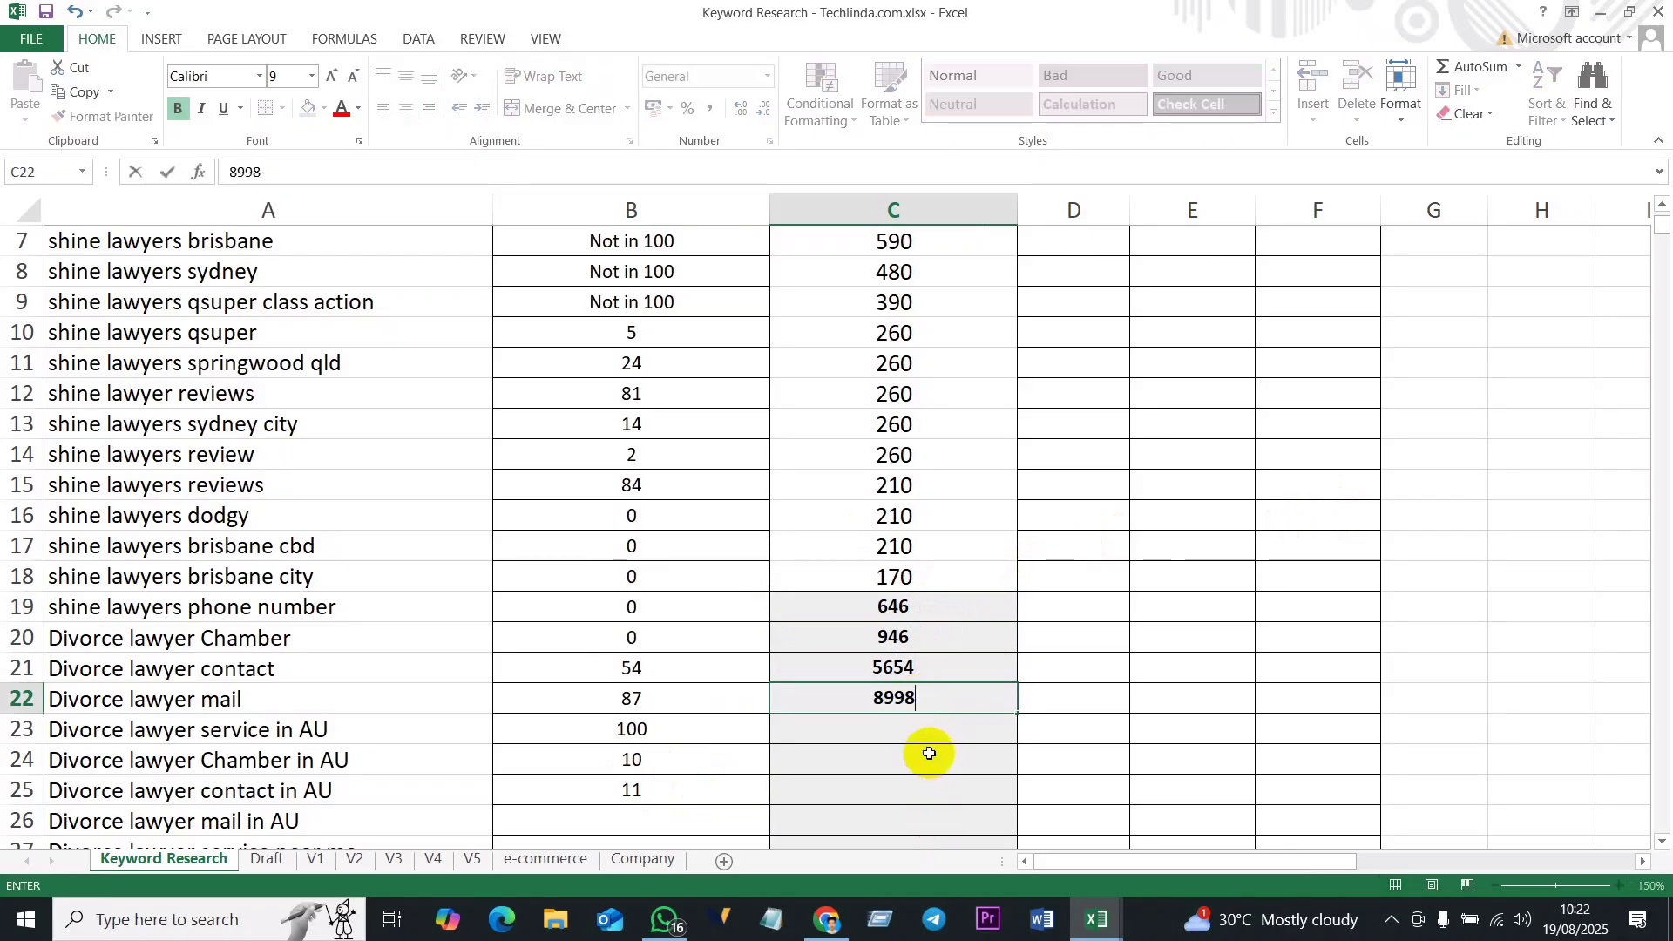
{"action": "key", "text": "Return"}
Step: Enter the search volumes 254, 874 and 954 in C23:C25 for the divorce lawyer service, Chamber and contact in AU keywords
{"action": "type", "text": "2"}
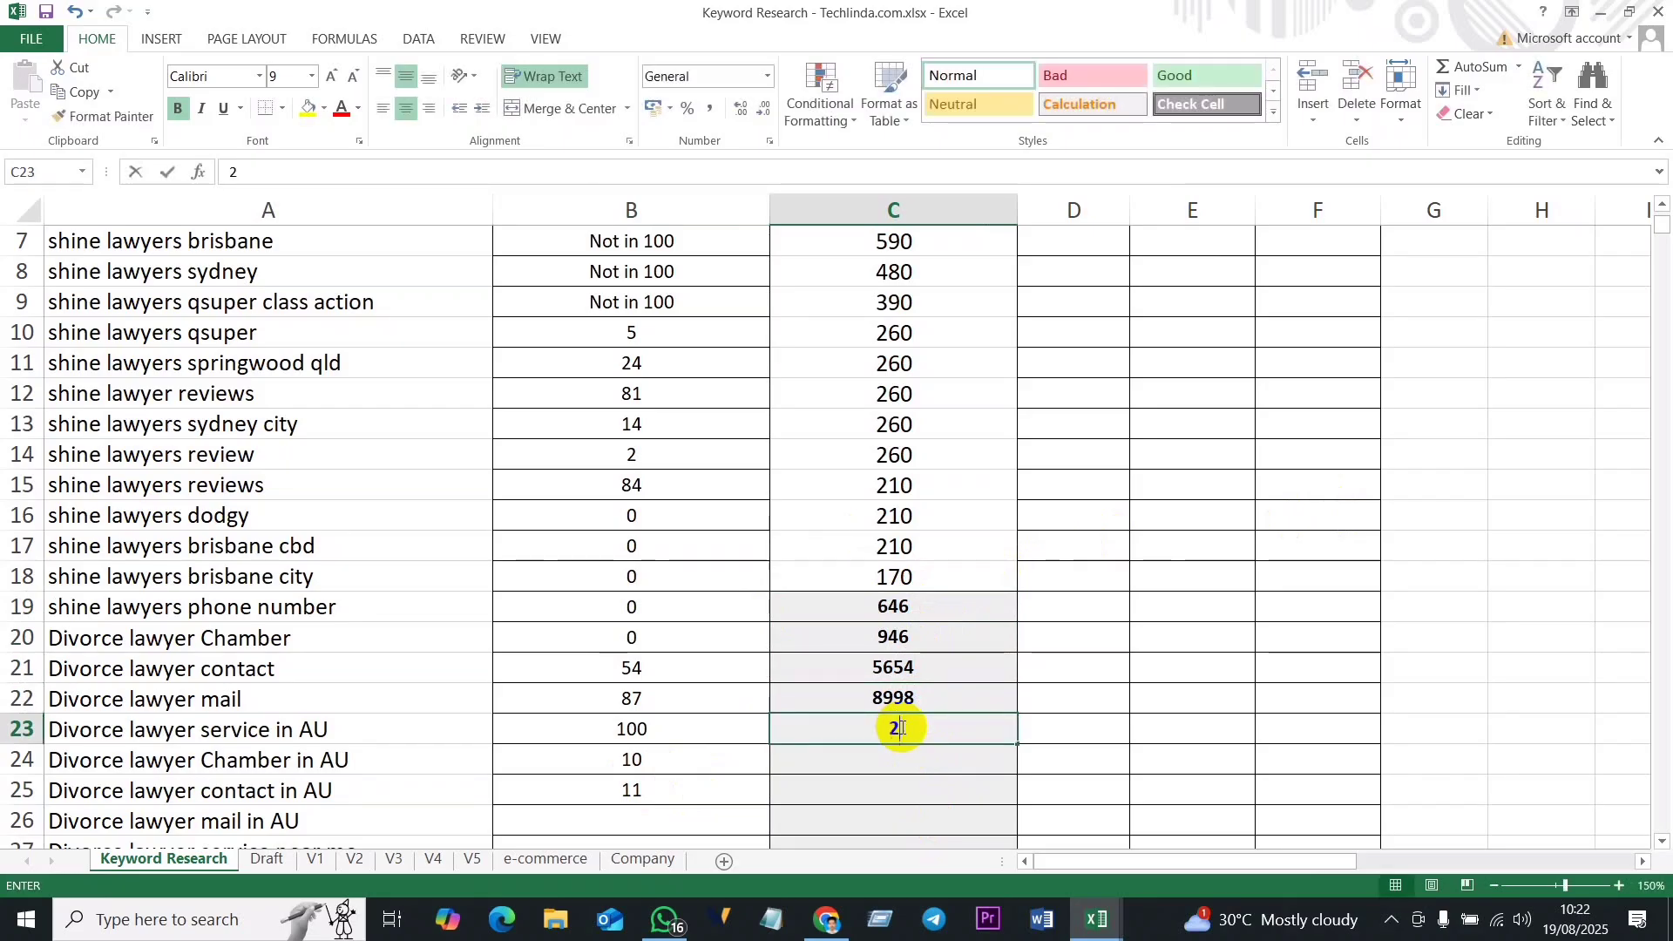
{"action": "type", "text": "54"}
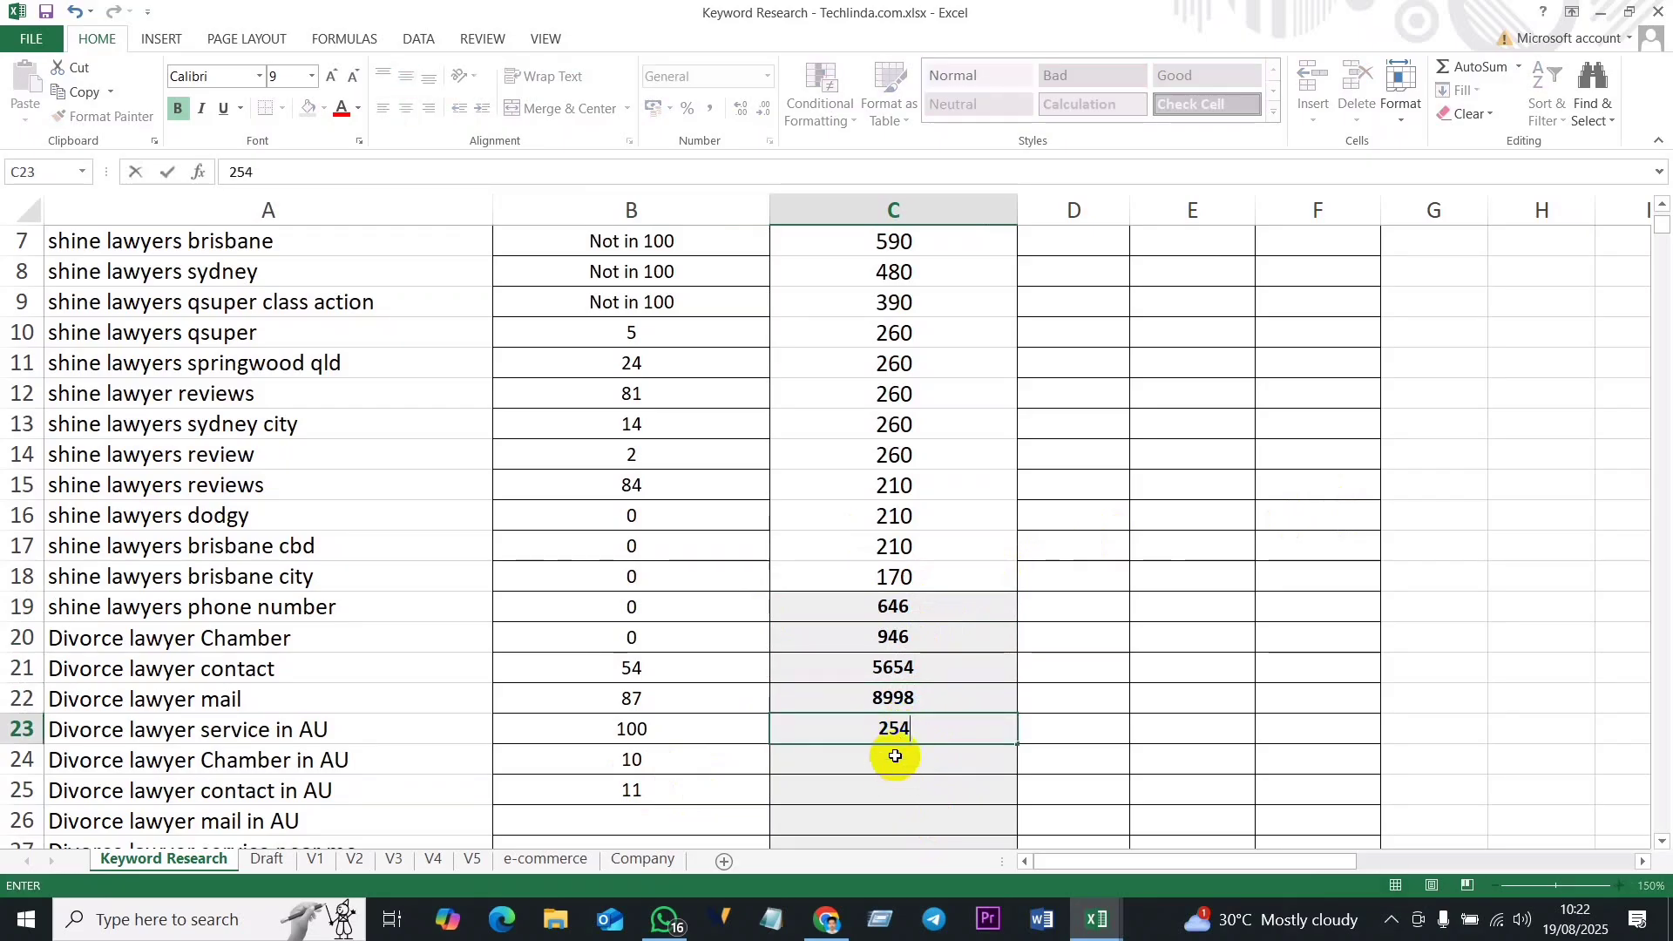
{"action": "key", "text": "Return"}
{"action": "type", "text": "874"}
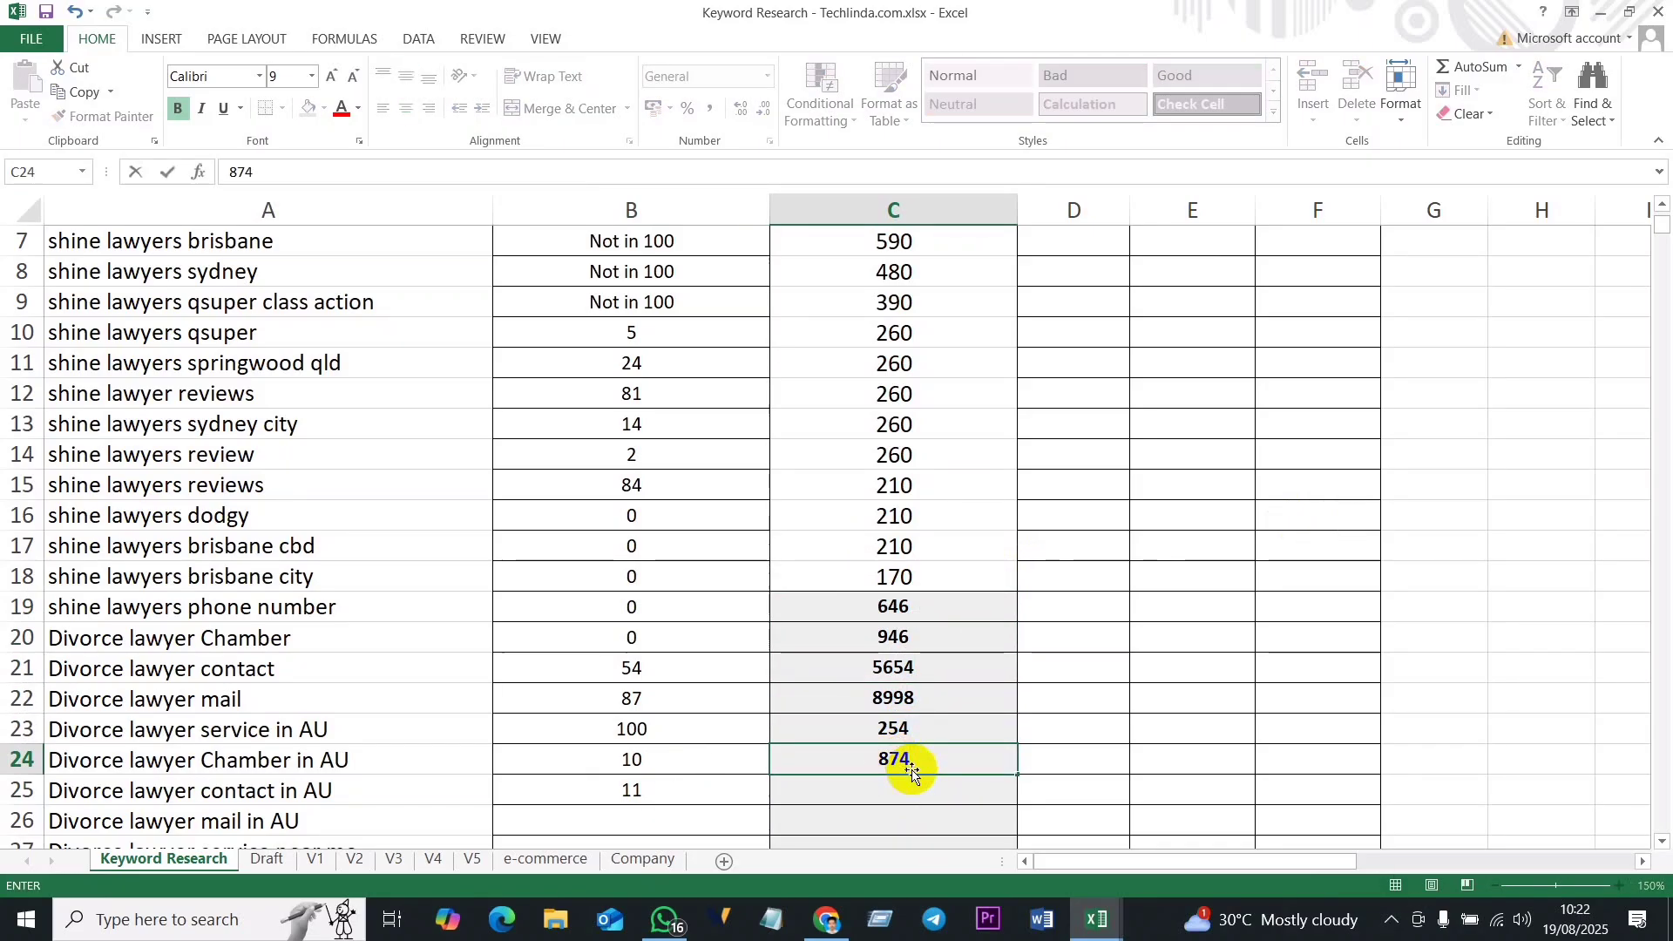
{"action": "key", "text": "Return"}
{"action": "type", "text": "954"}
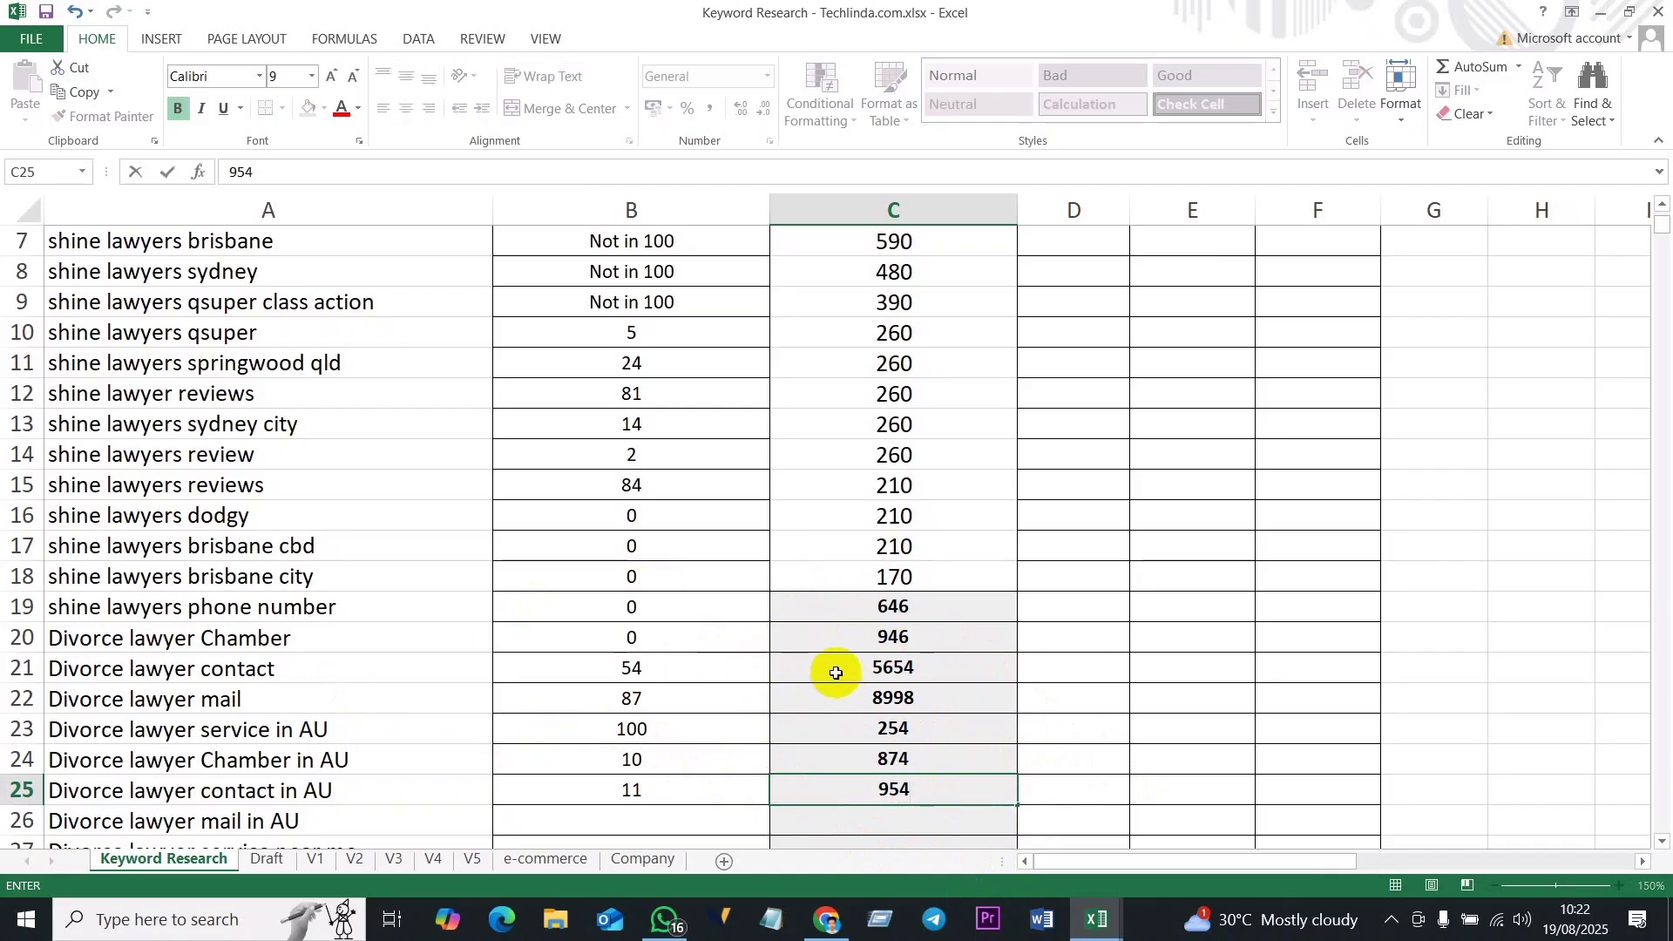
Step: Enter the current ranks 58, 12, 10, 7 and 11 in B2:B6, from "lawyer service in AU" to "lawyer service near me"
{"action": "scroll", "coordinate": [976, 557], "scroll_direction": "up", "scroll_amount": 2}
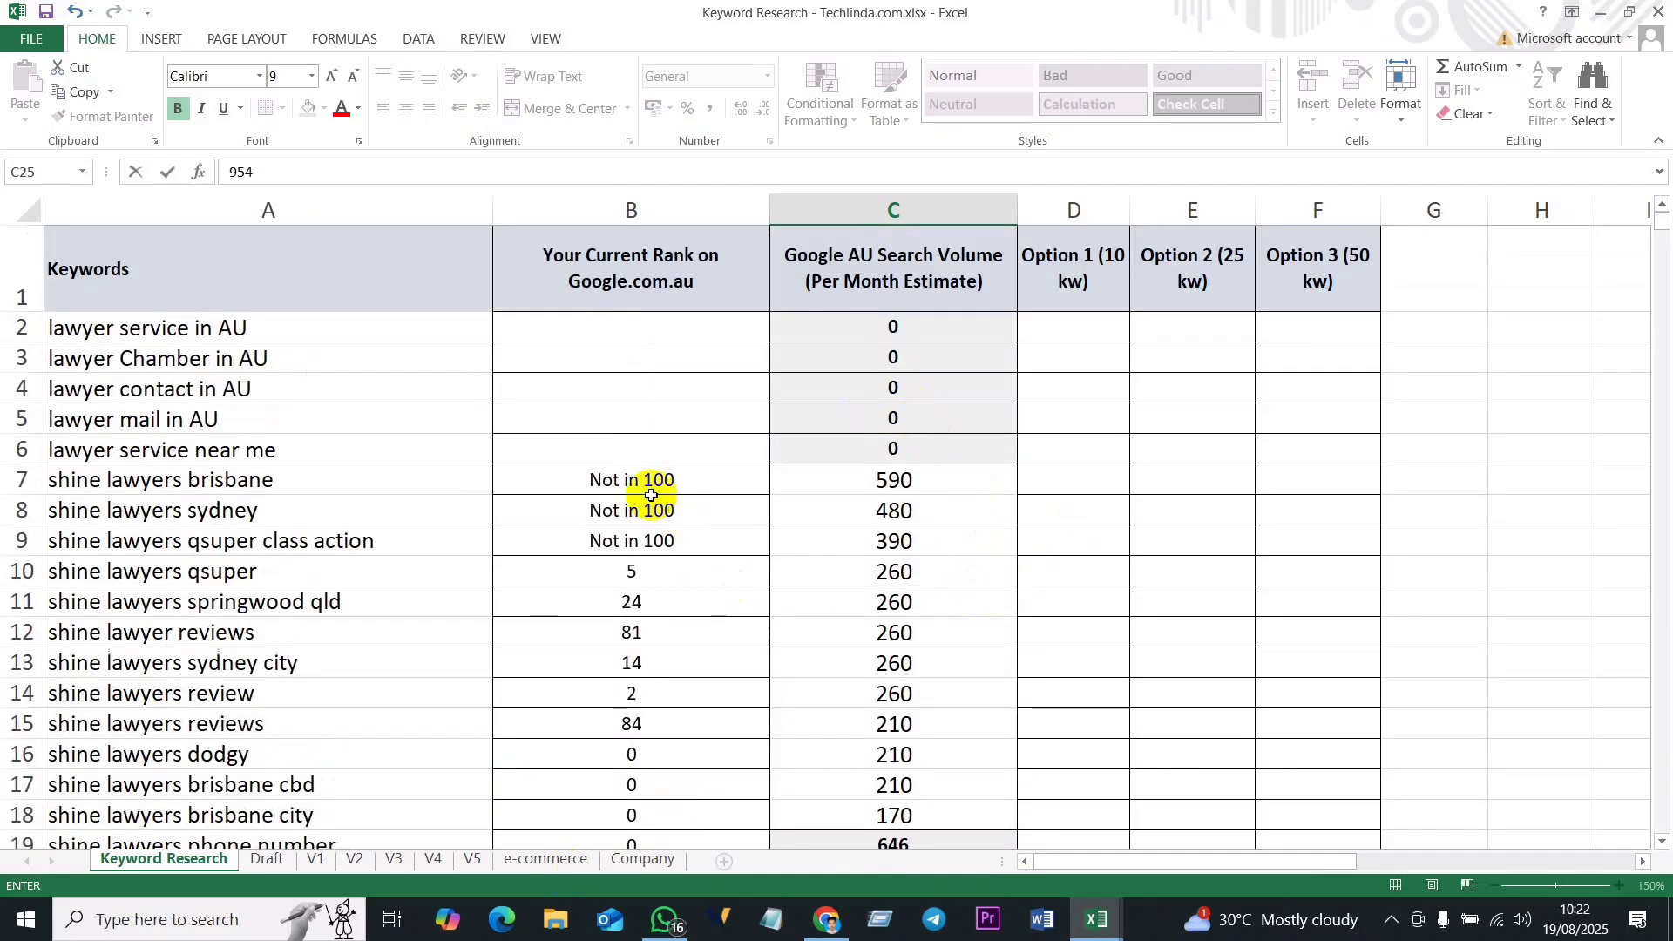
{"action": "left_click", "coordinate": [623, 331]}
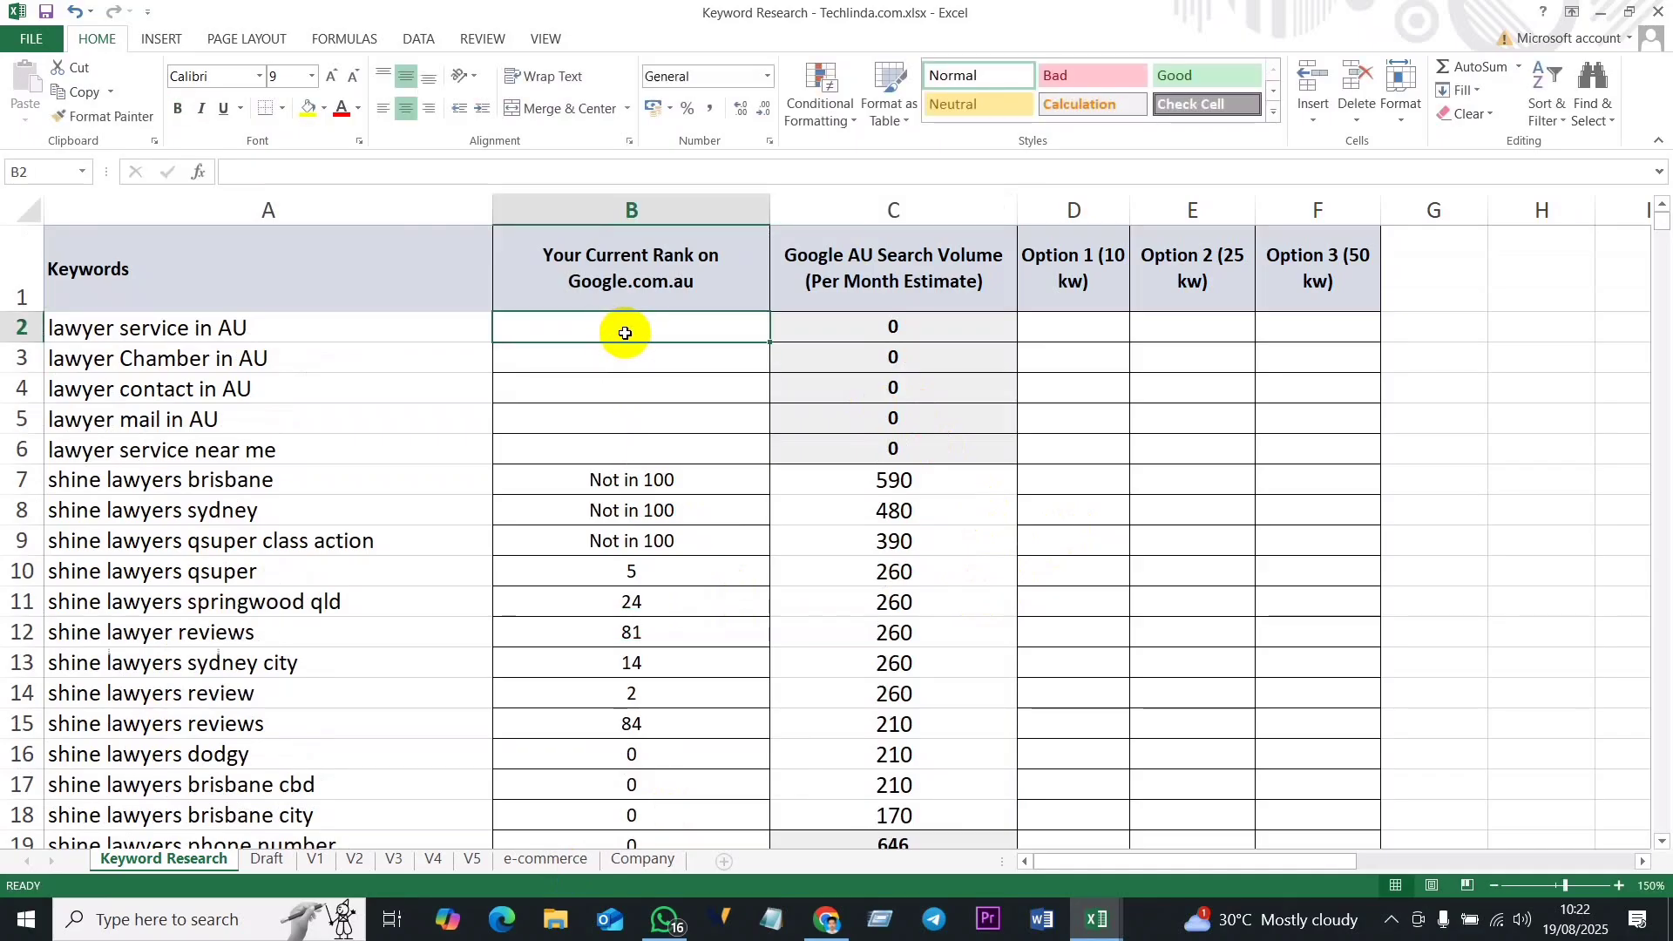
{"action": "type", "text": "58"}
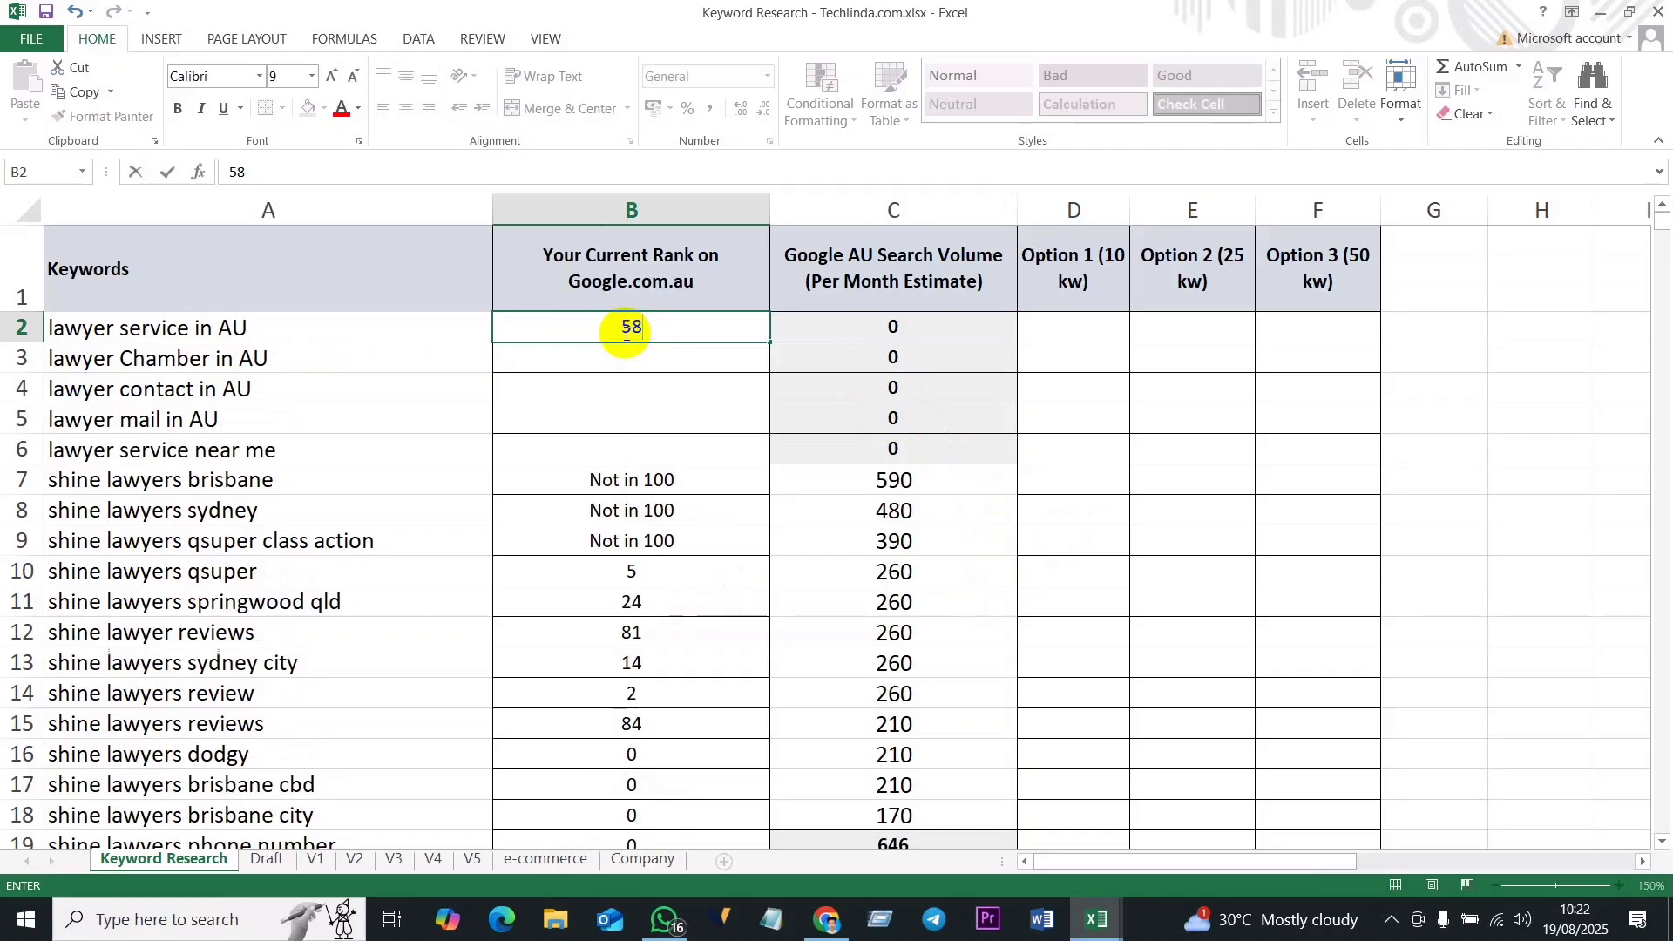
{"action": "left_click", "coordinate": [661, 366]}
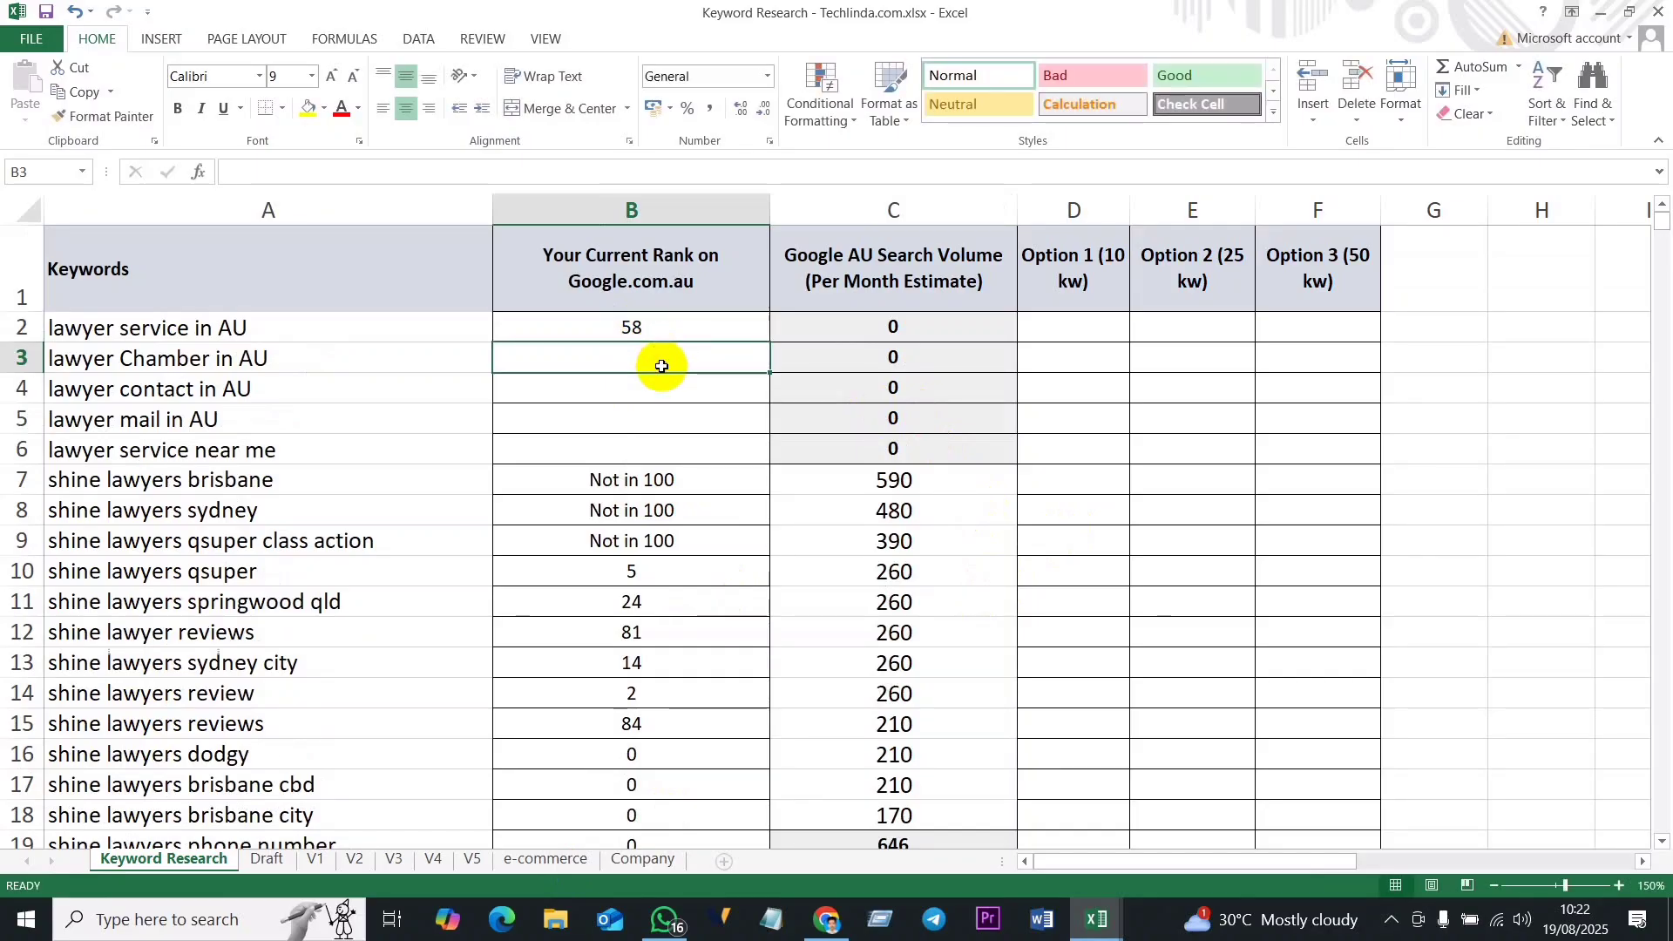
{"action": "type", "text": "12"}
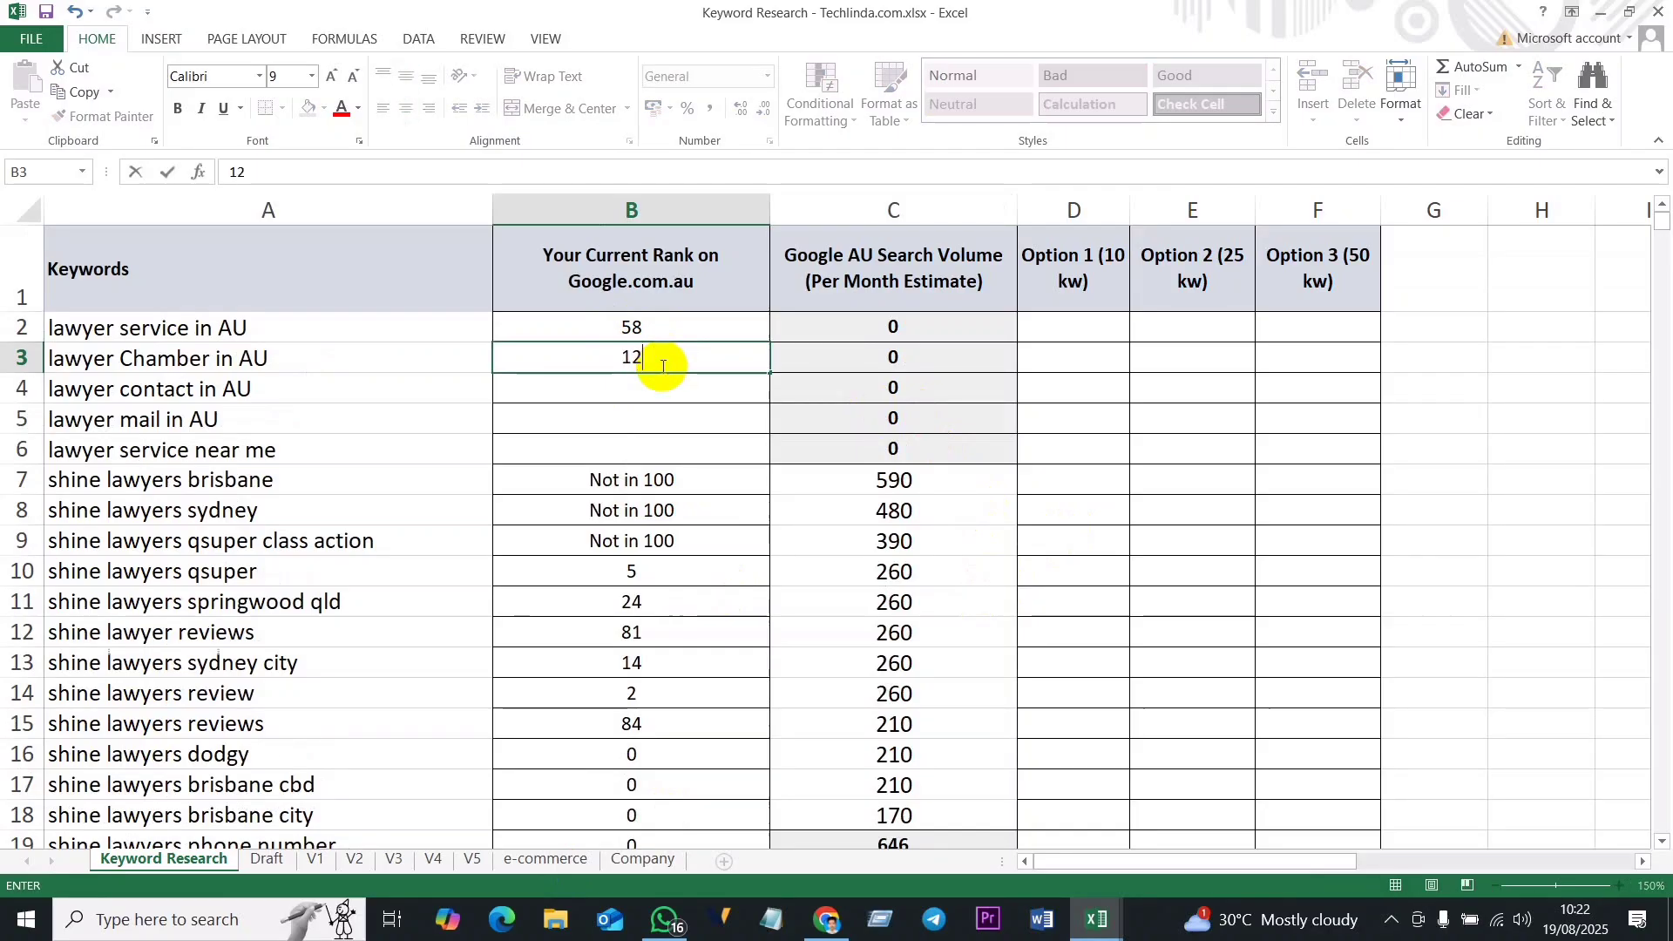
{"action": "left_click", "coordinate": [623, 394]}
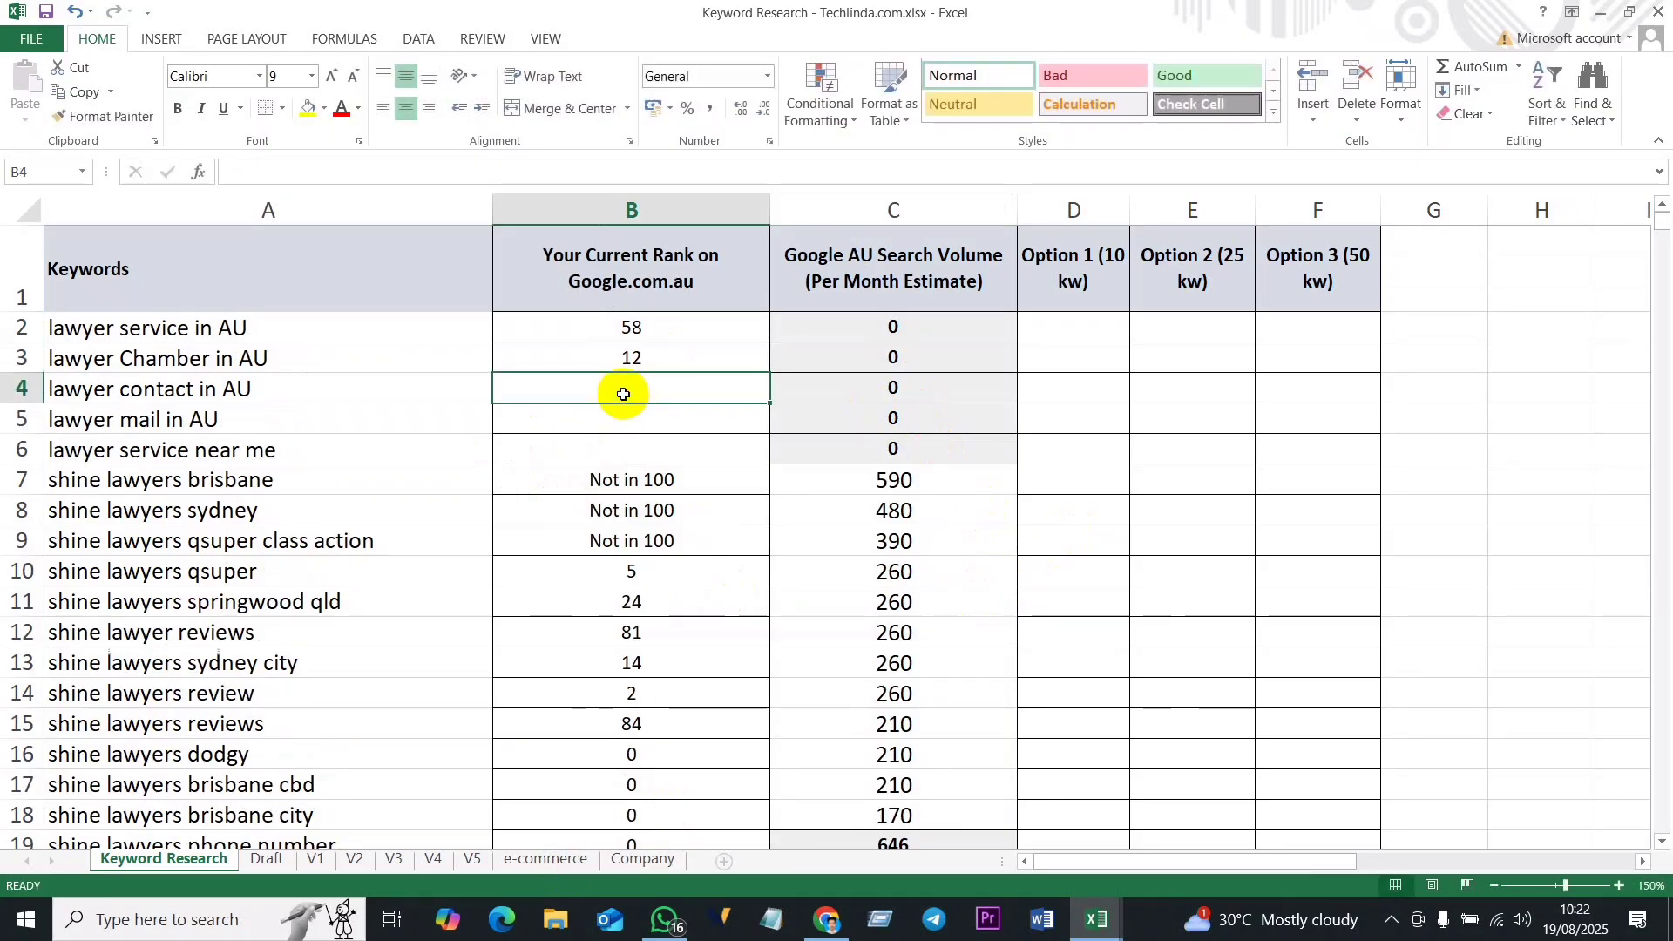
{"action": "type", "text": "10"}
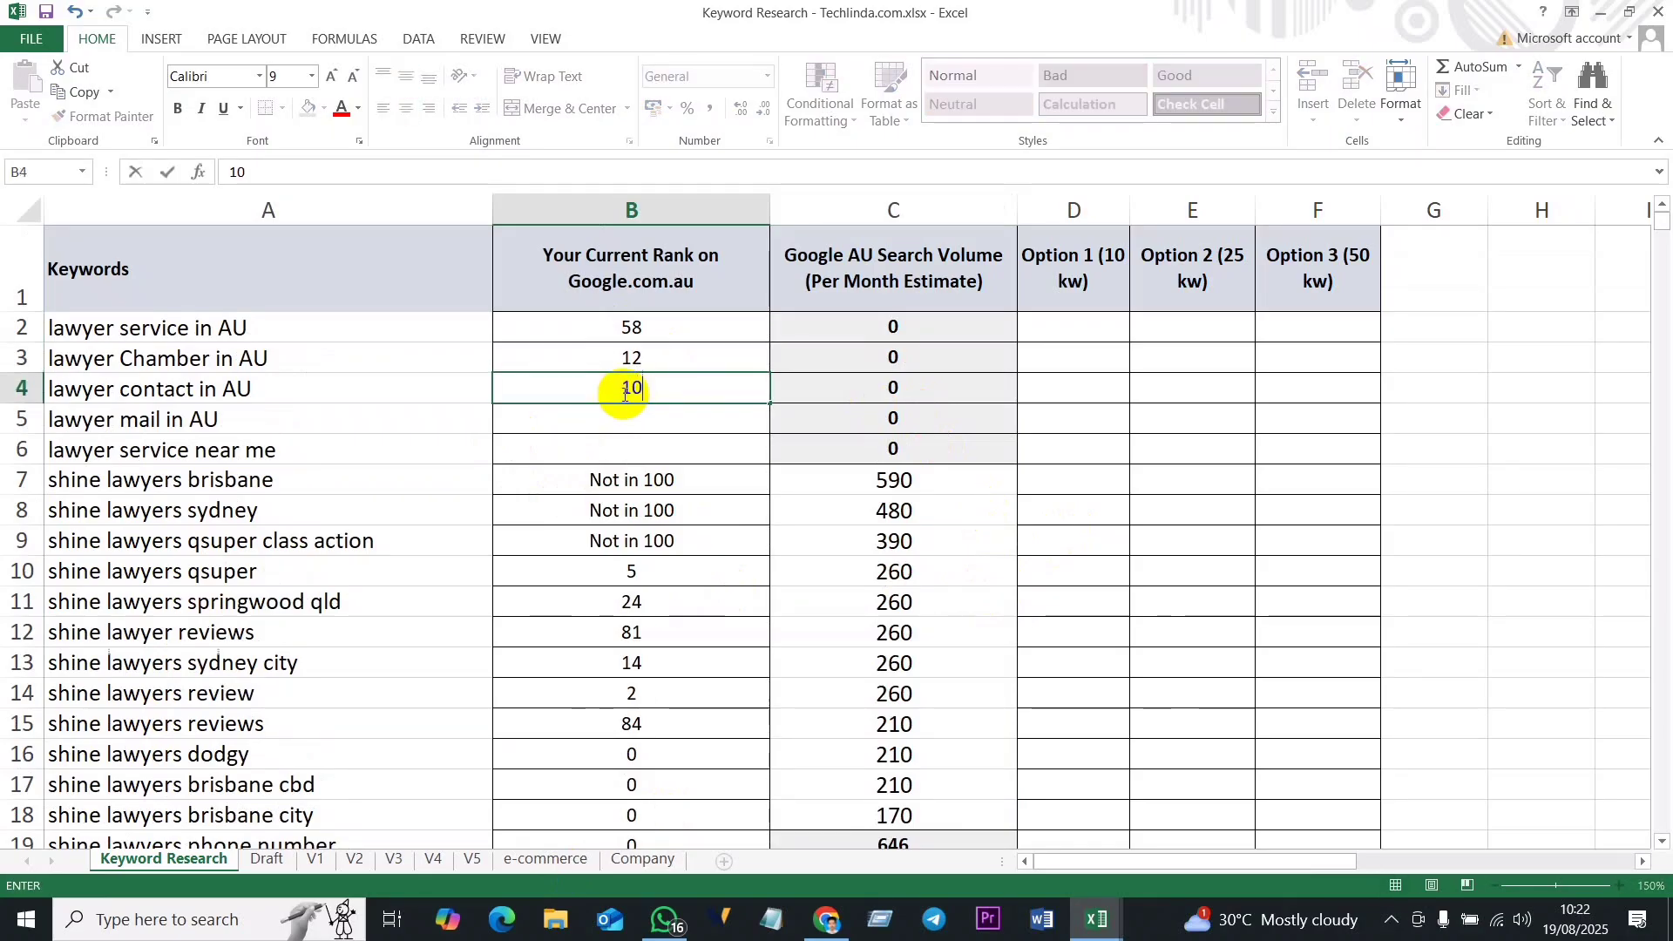
{"action": "left_click", "coordinate": [664, 421]}
{"action": "type", "text": "7"}
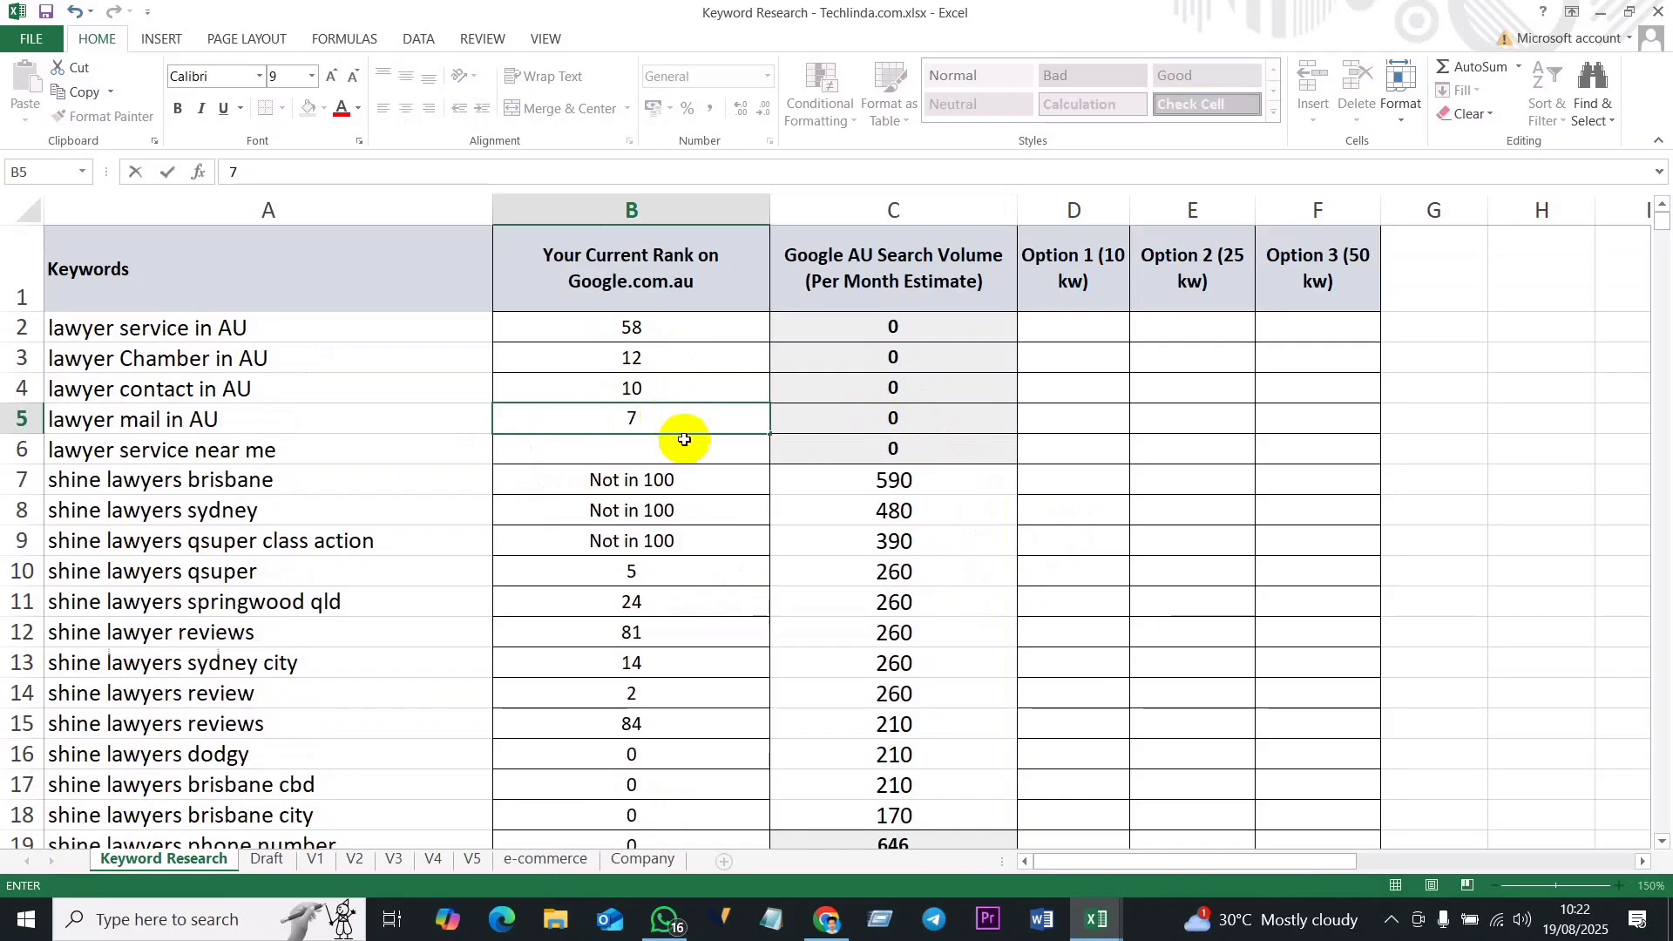
{"action": "left_click", "coordinate": [658, 451]}
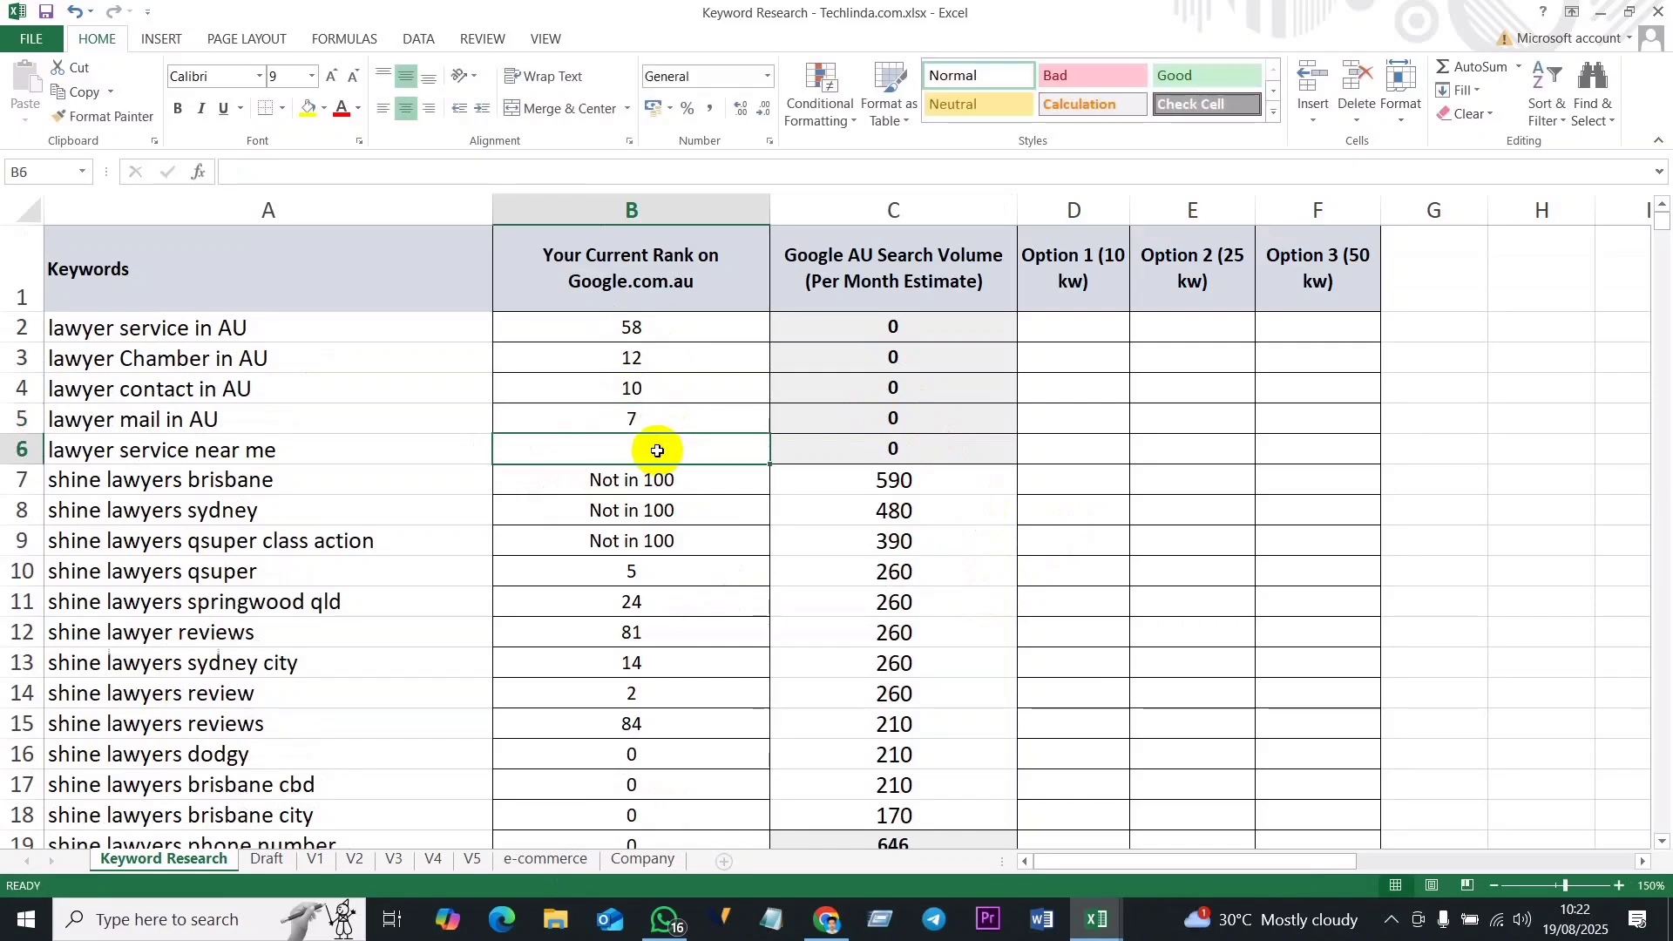
{"action": "type", "text": "2"}
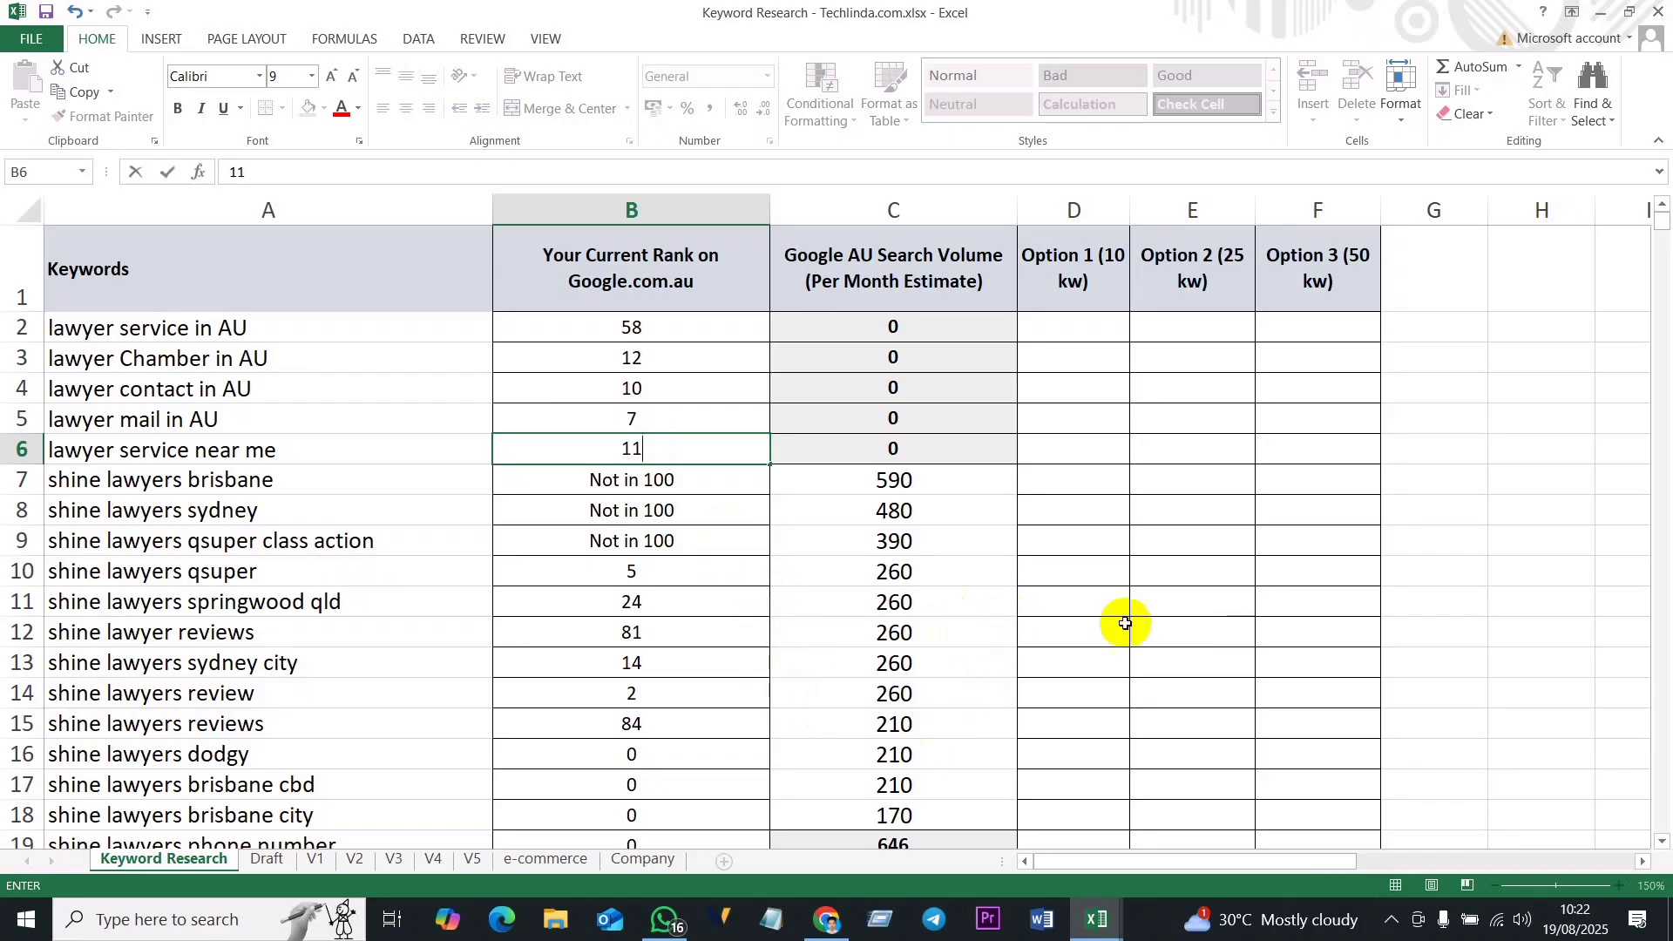
{"action": "left_click", "coordinate": [1073, 538]}
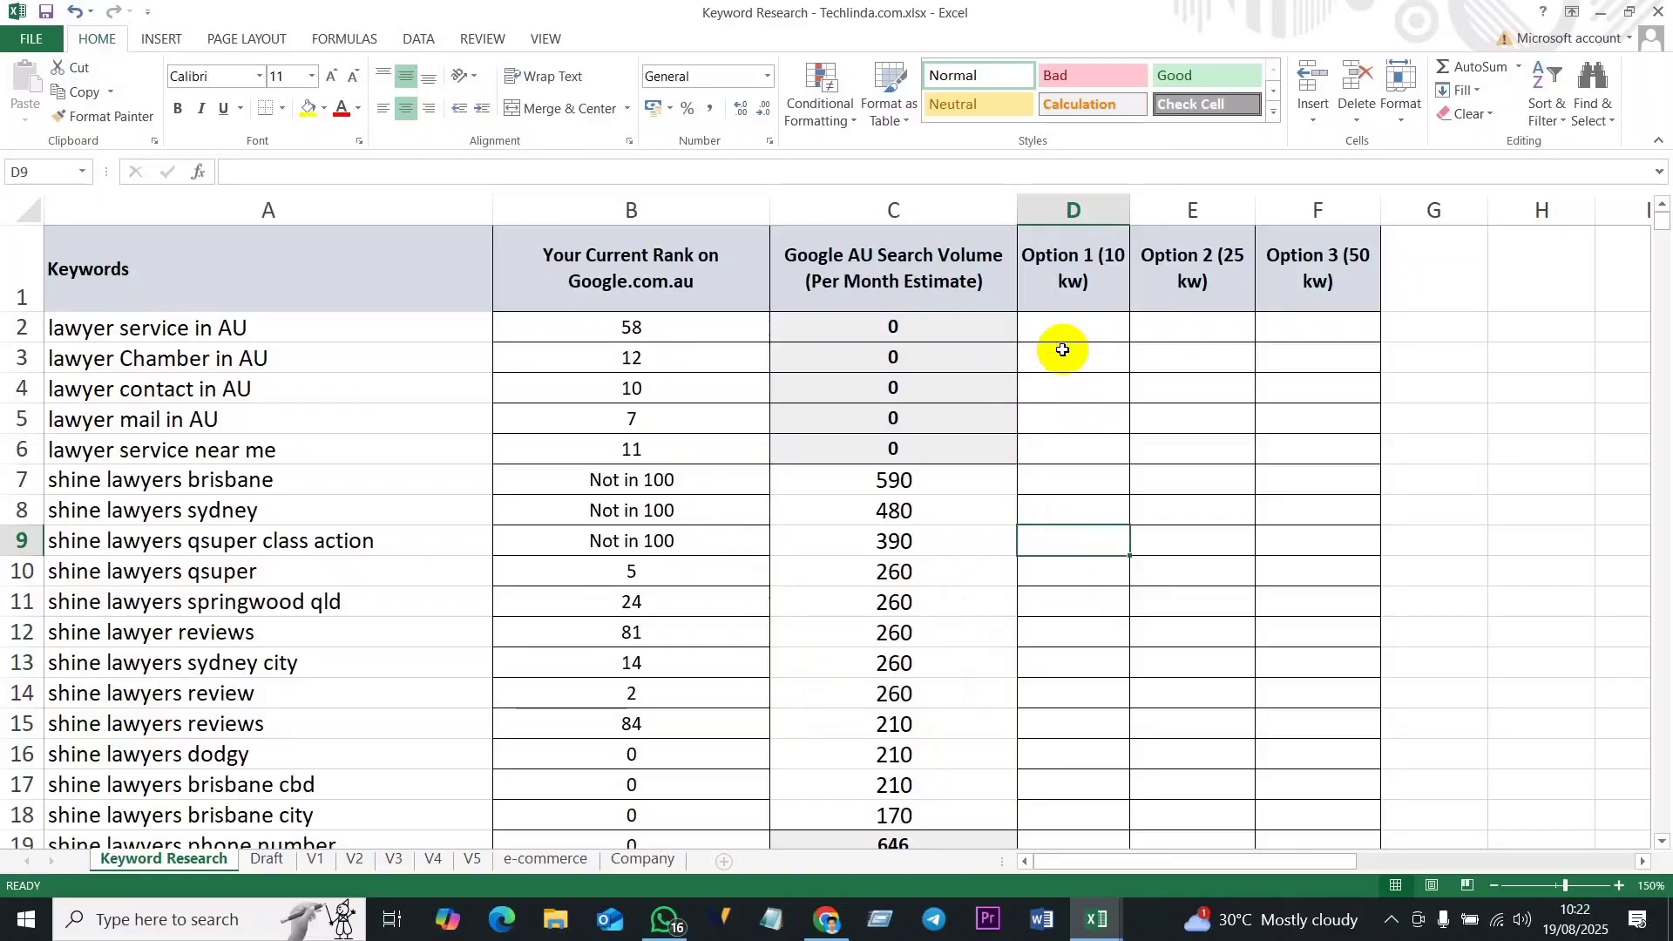
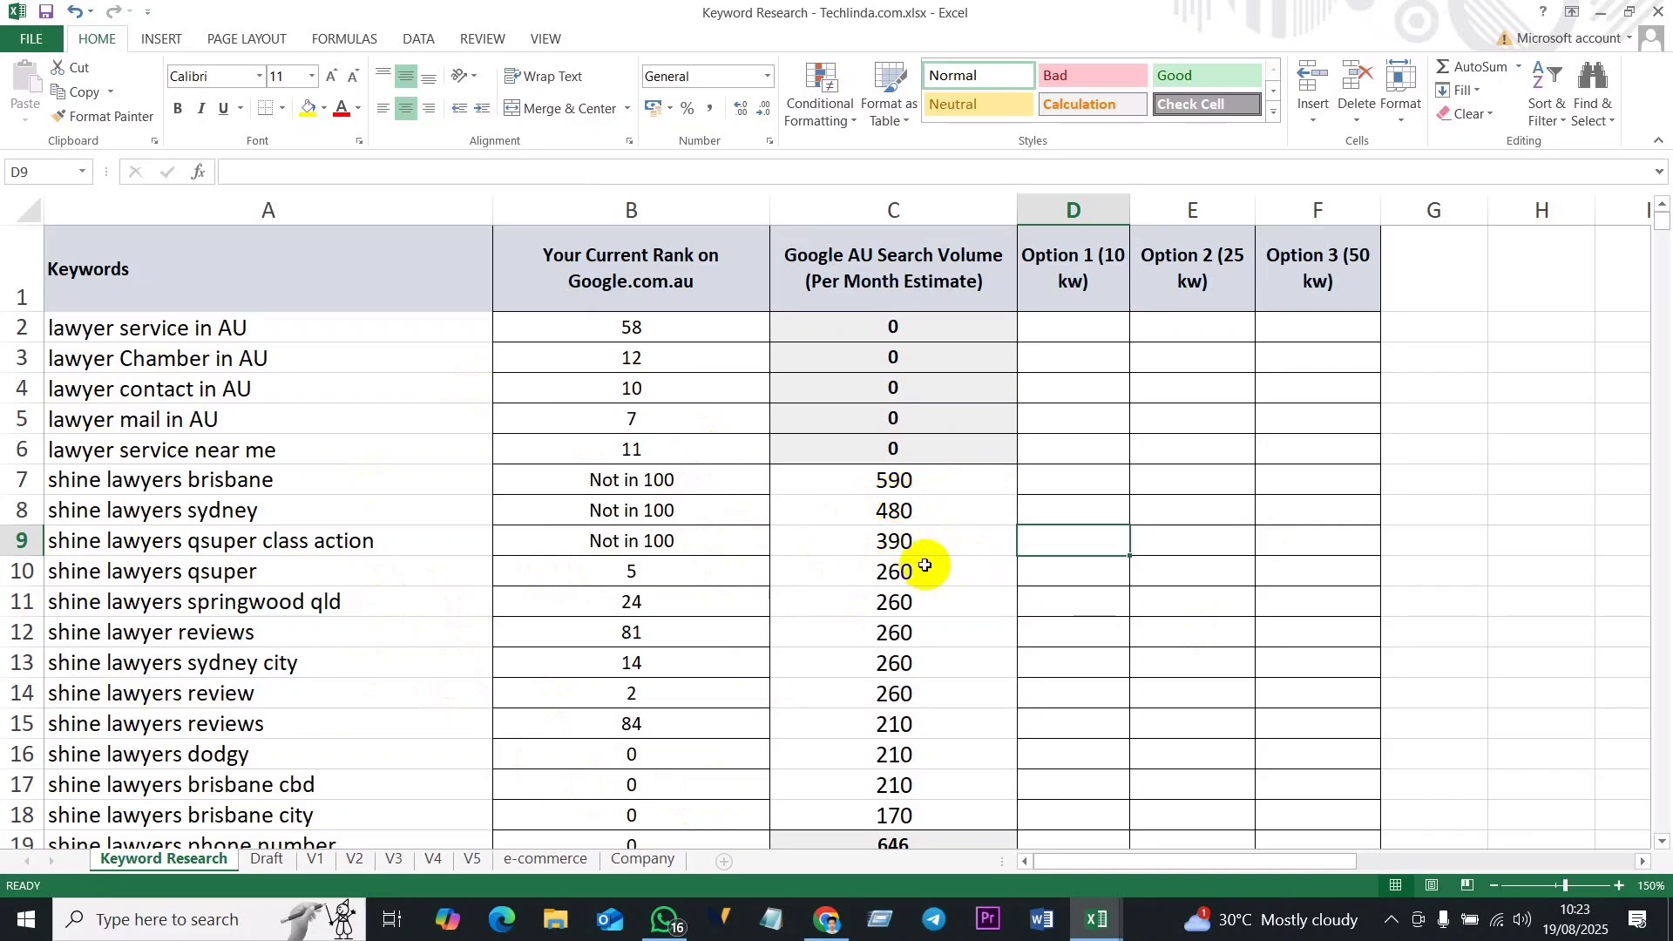
Step: Review the current ranks in column B and the Option 1 (10 kw) heading of the keyword sheet
{"action": "scroll", "coordinate": [677, 548], "scroll_direction": "down", "scroll_amount": 5}
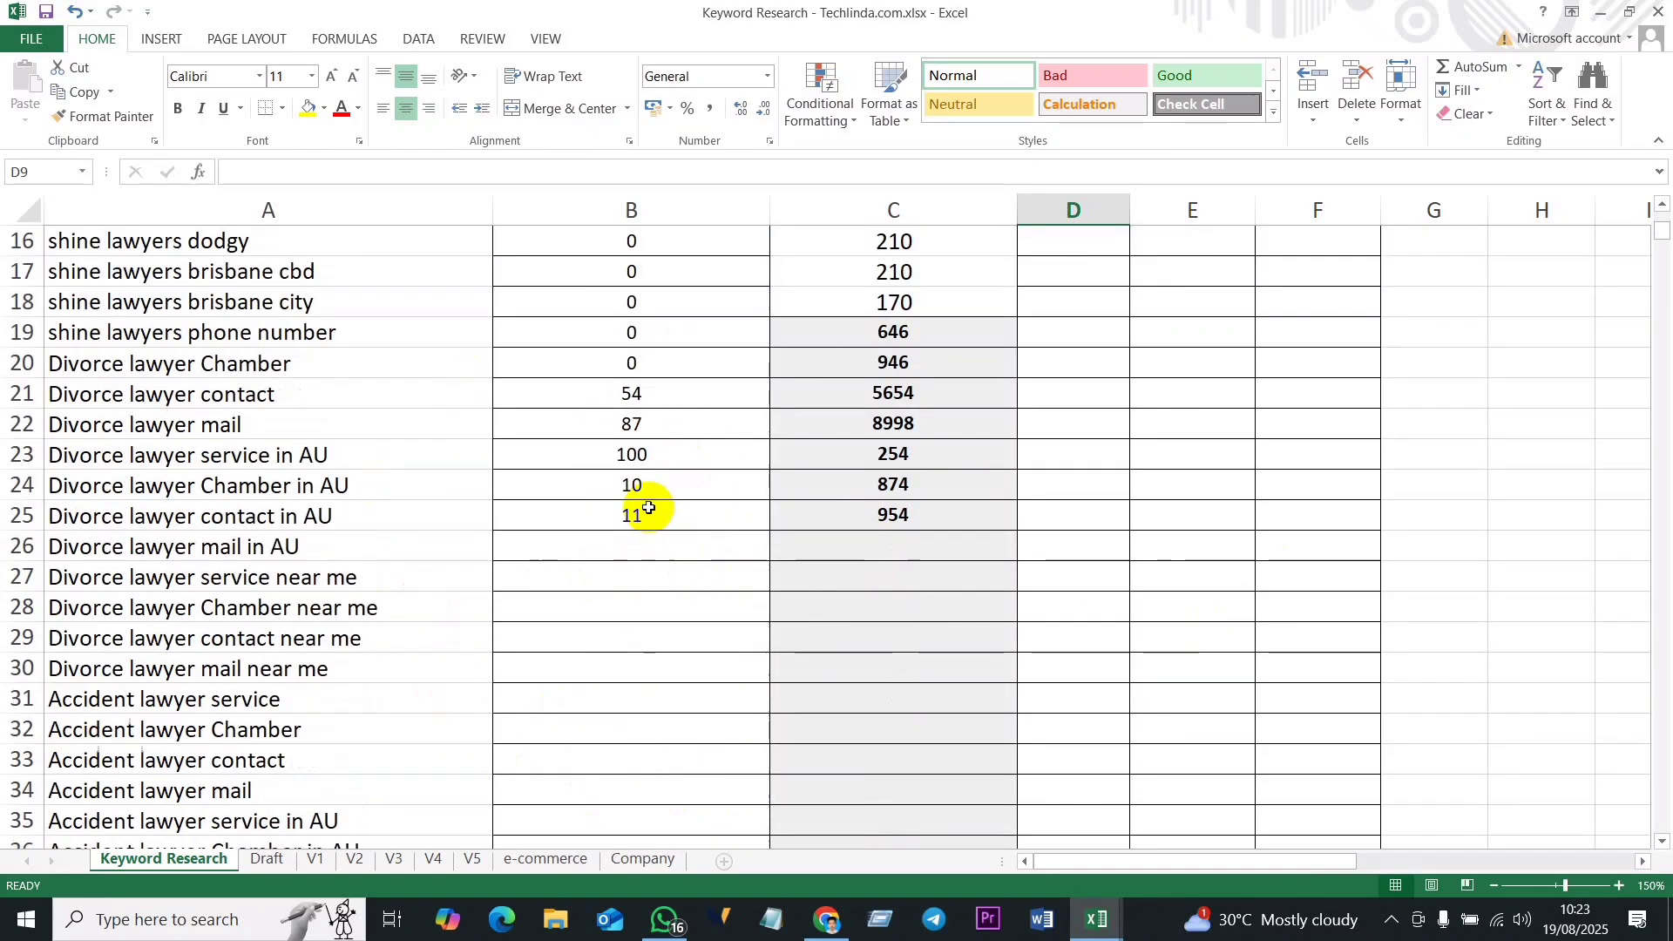
{"action": "scroll", "coordinate": [646, 505], "scroll_direction": "up", "scroll_amount": 5}
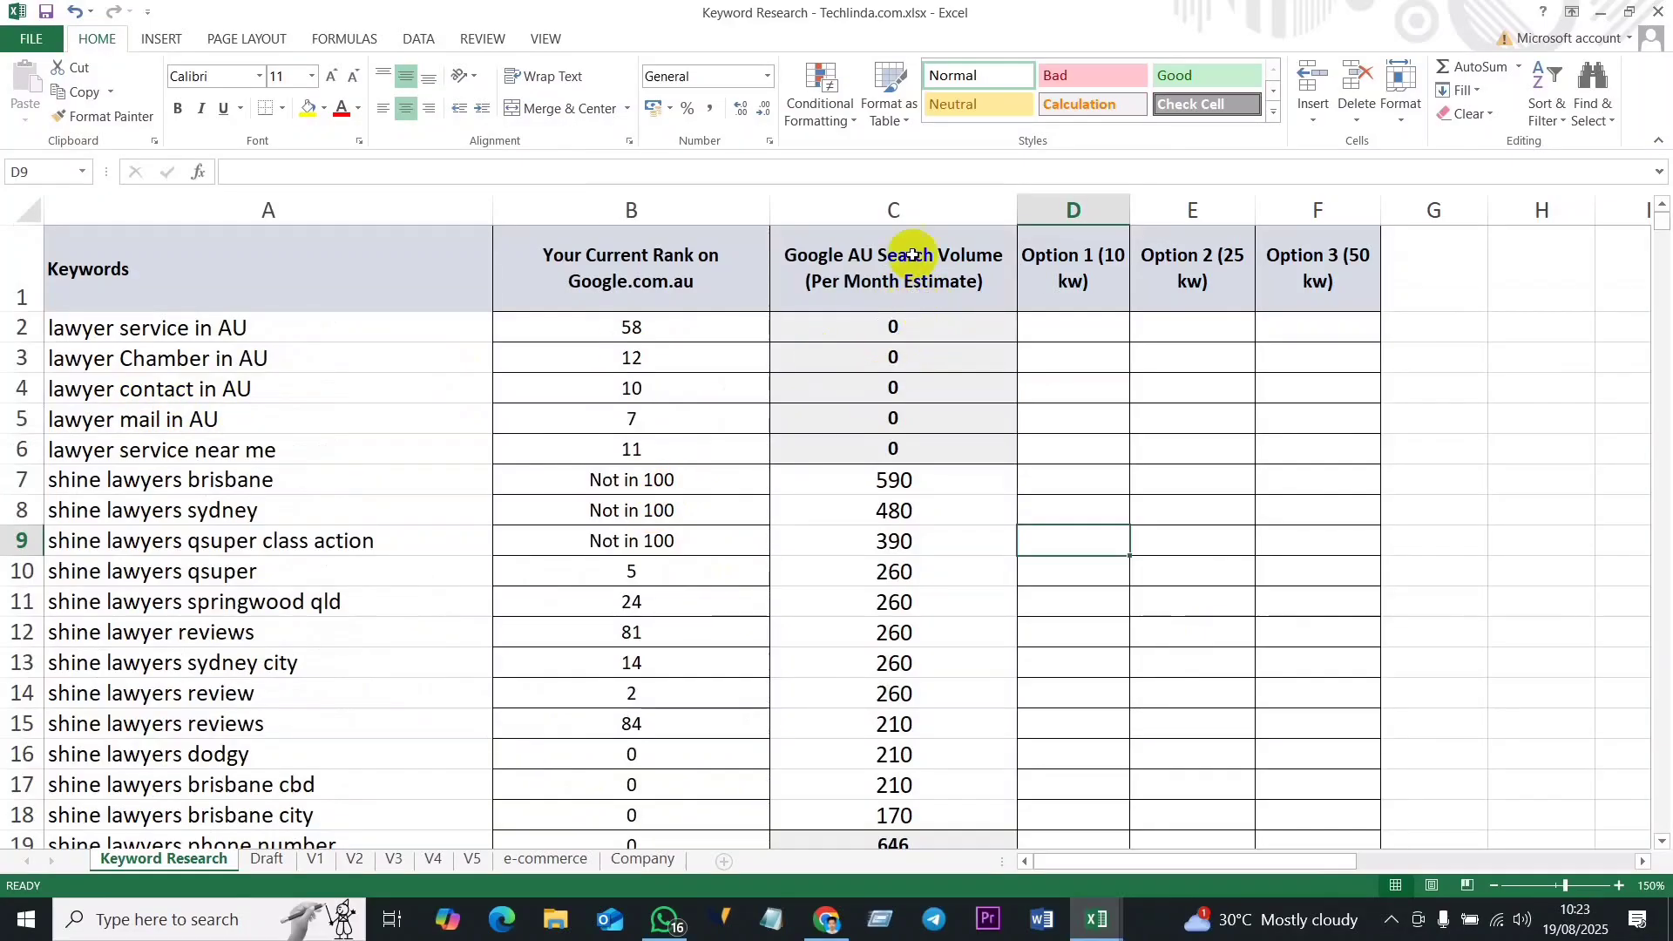
{"action": "left_click", "coordinate": [667, 329]}
{"action": "left_click_drag", "start_coordinate": [669, 330], "coordinate": [665, 762]}
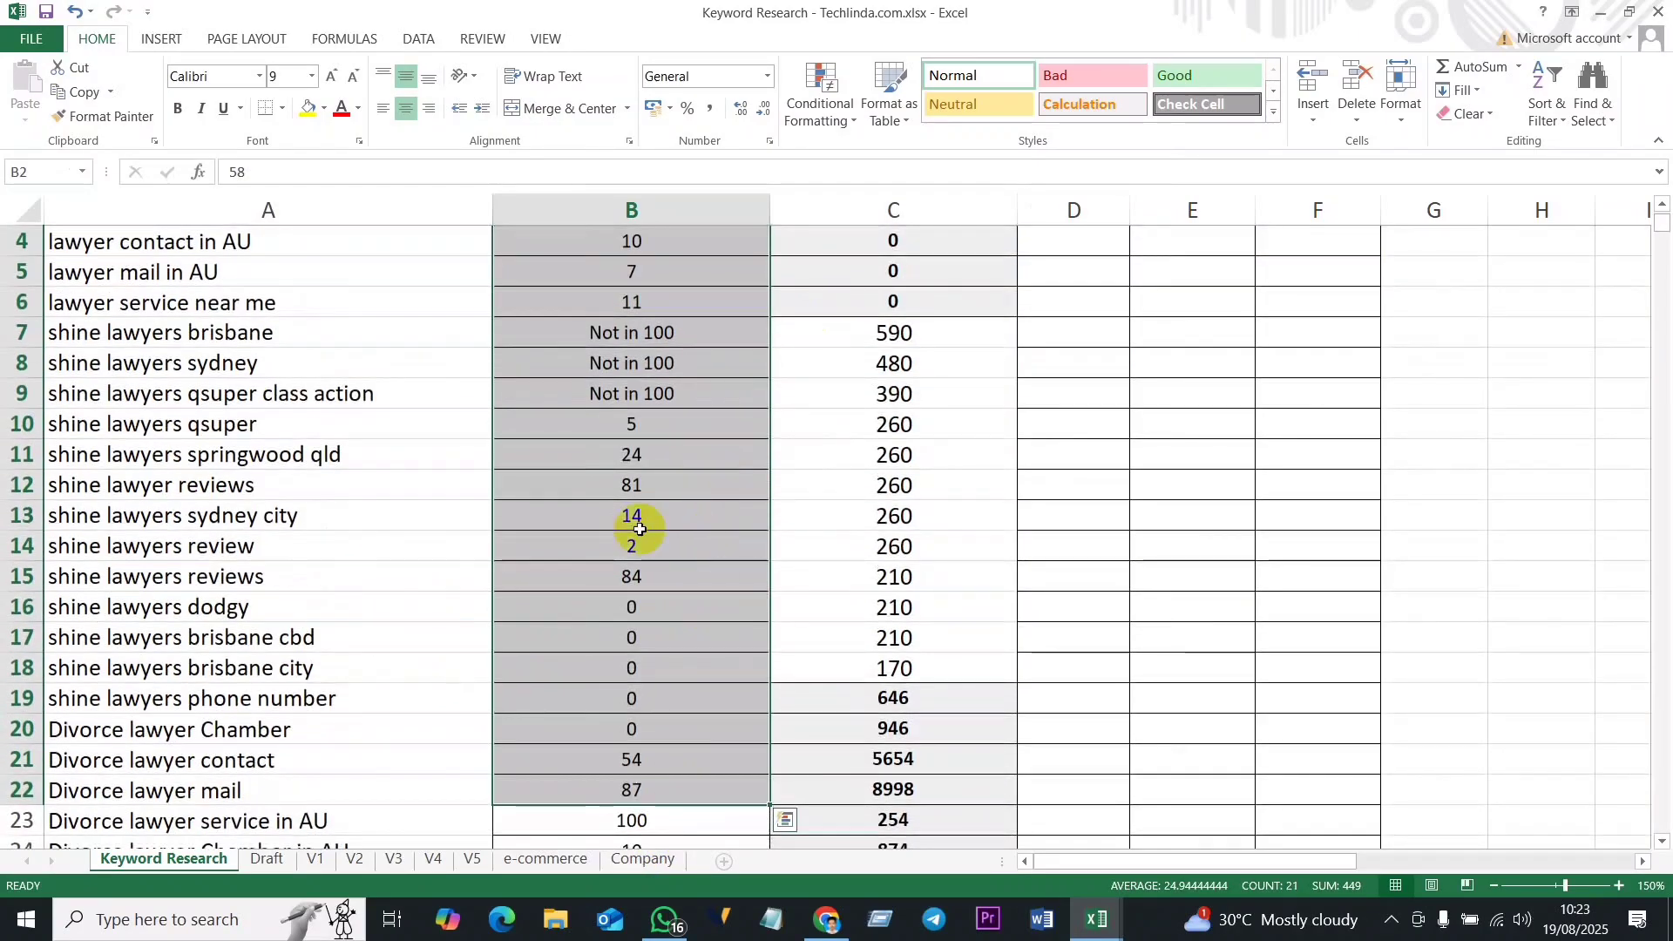
{"action": "left_click", "coordinate": [636, 451]}
{"action": "scroll", "coordinate": [610, 510], "scroll_direction": "up", "scroll_amount": 1}
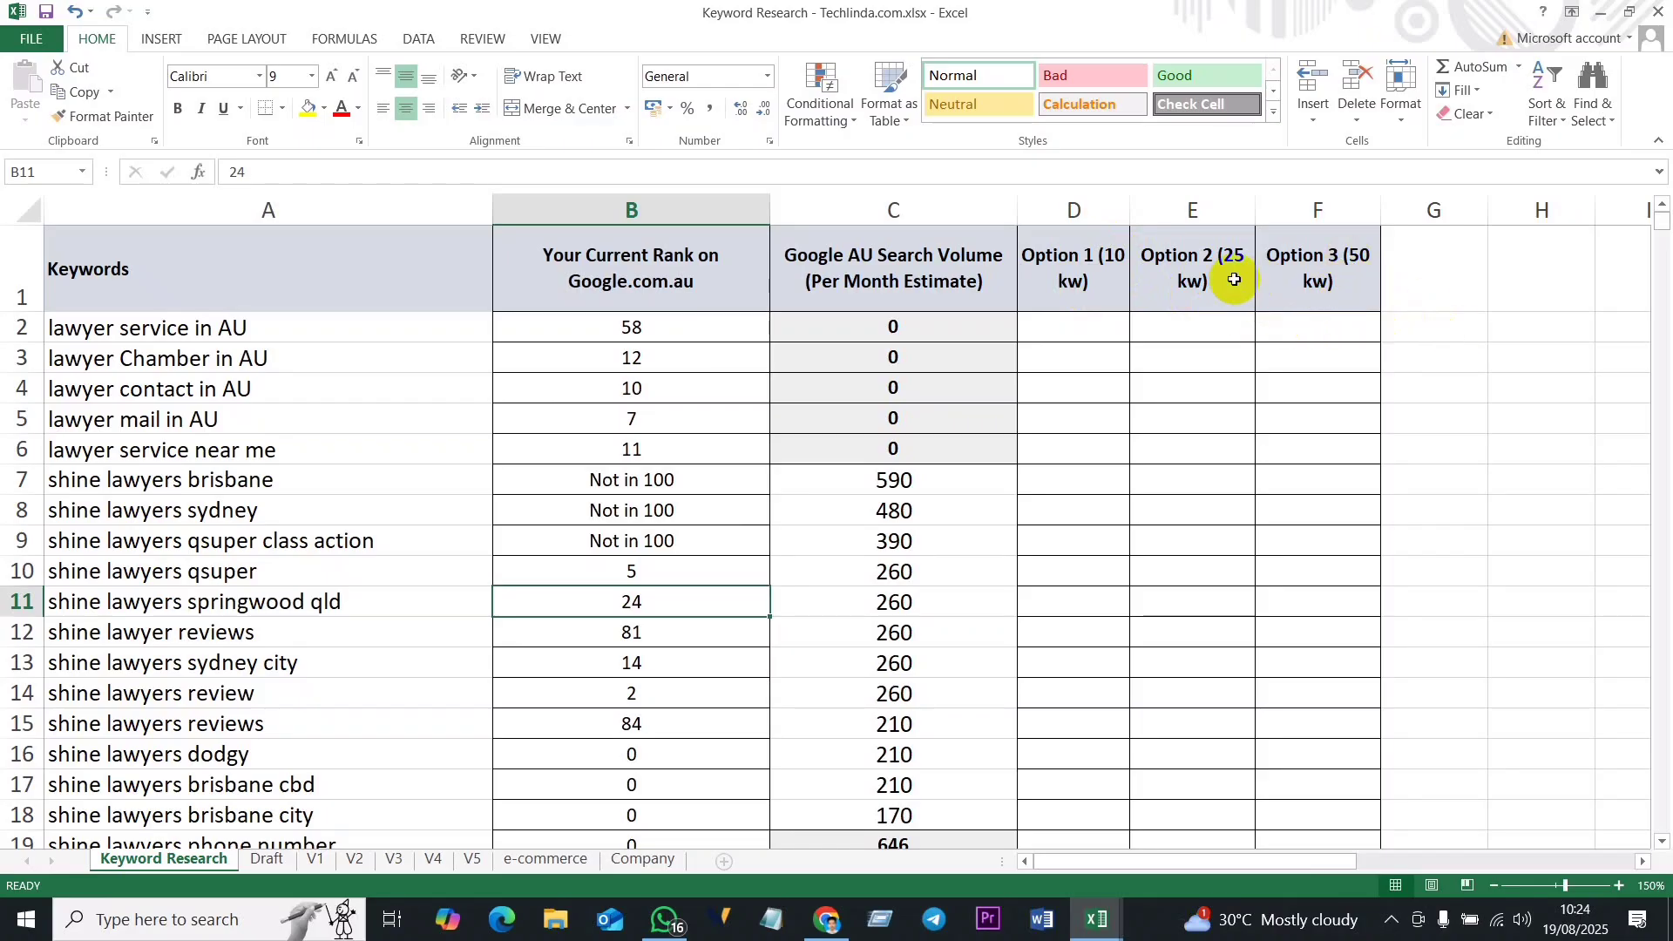
{"action": "left_click", "coordinate": [1117, 260]}
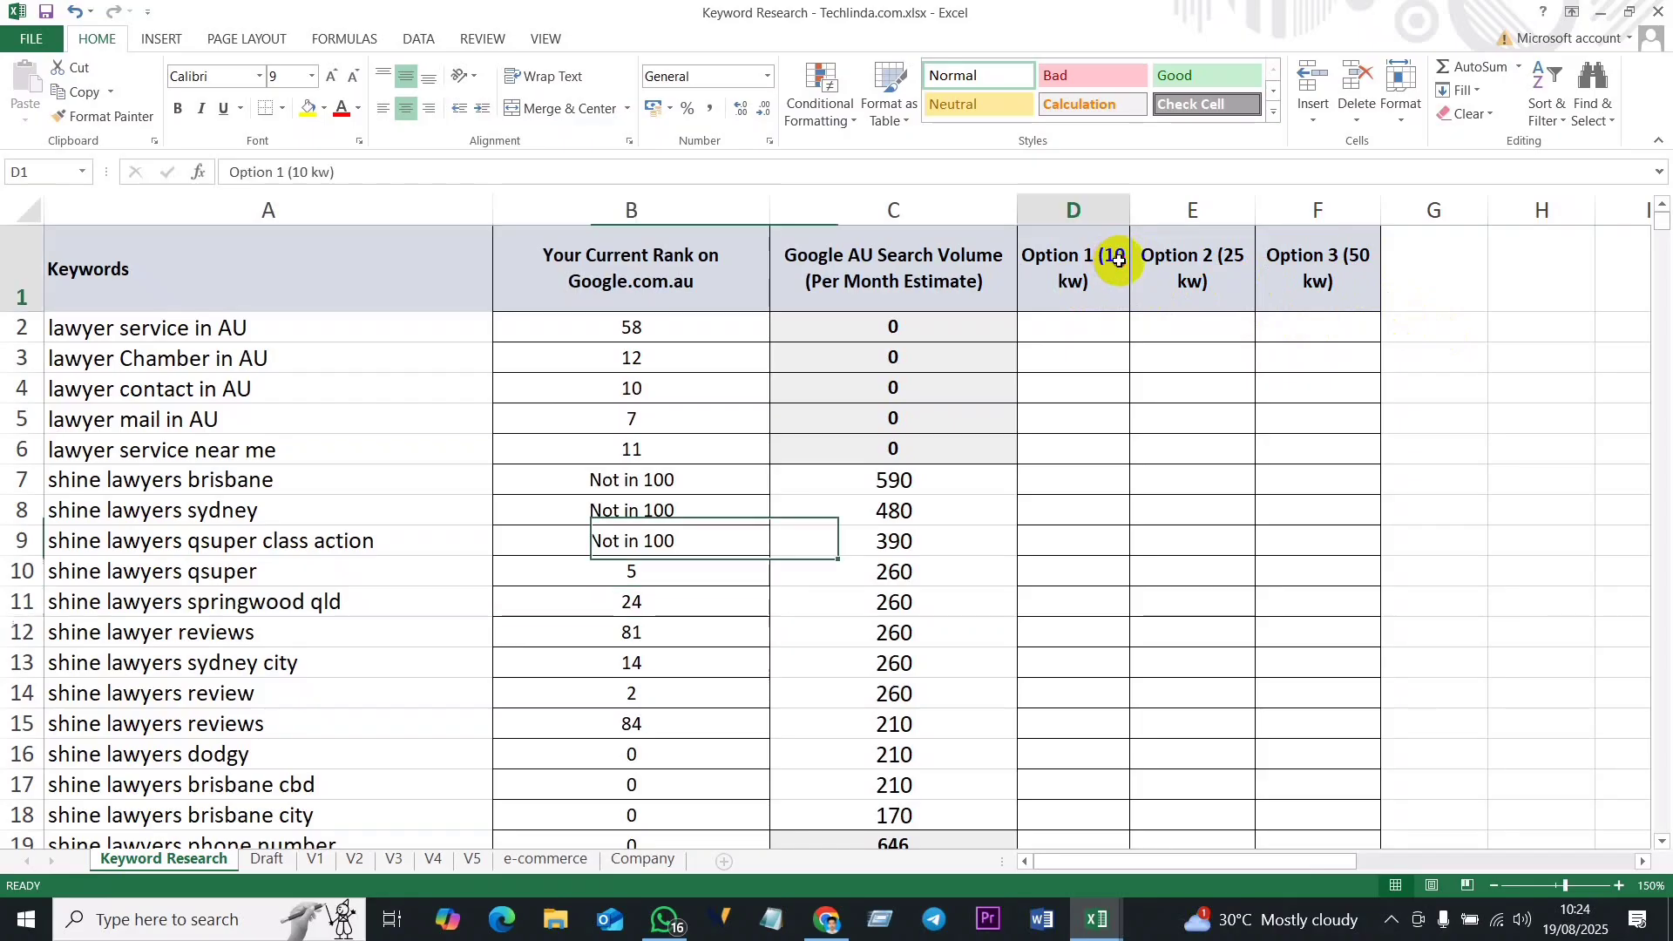
{"action": "double_click", "coordinate": [1111, 258]}
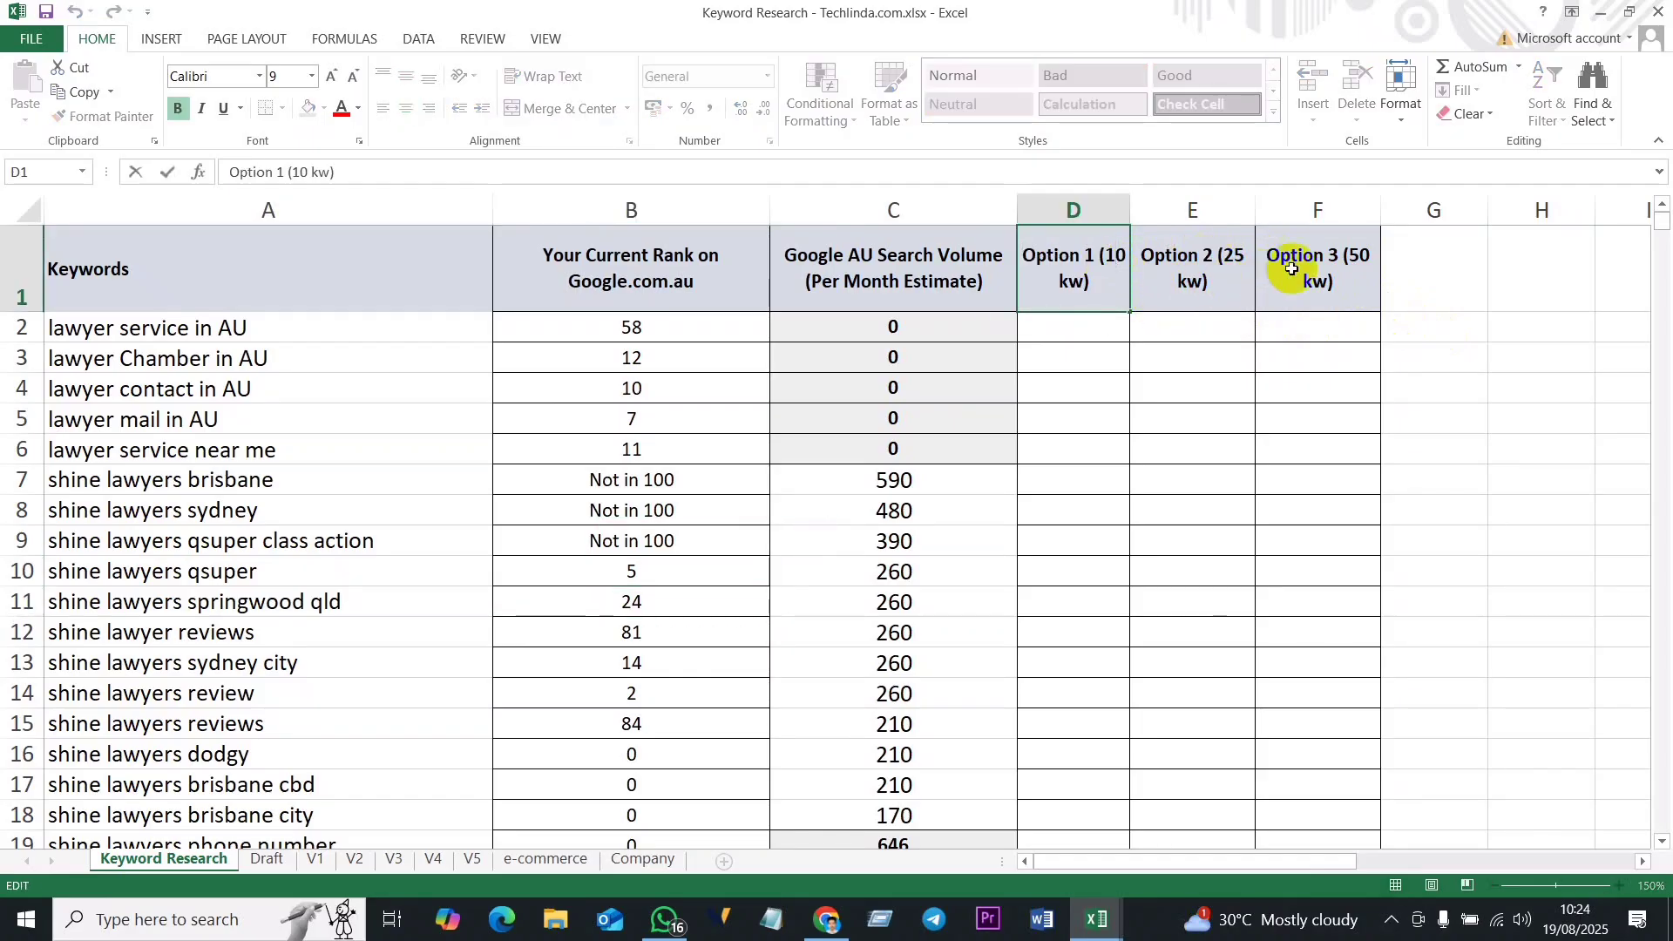
{"action": "left_click", "coordinate": [1085, 329]}
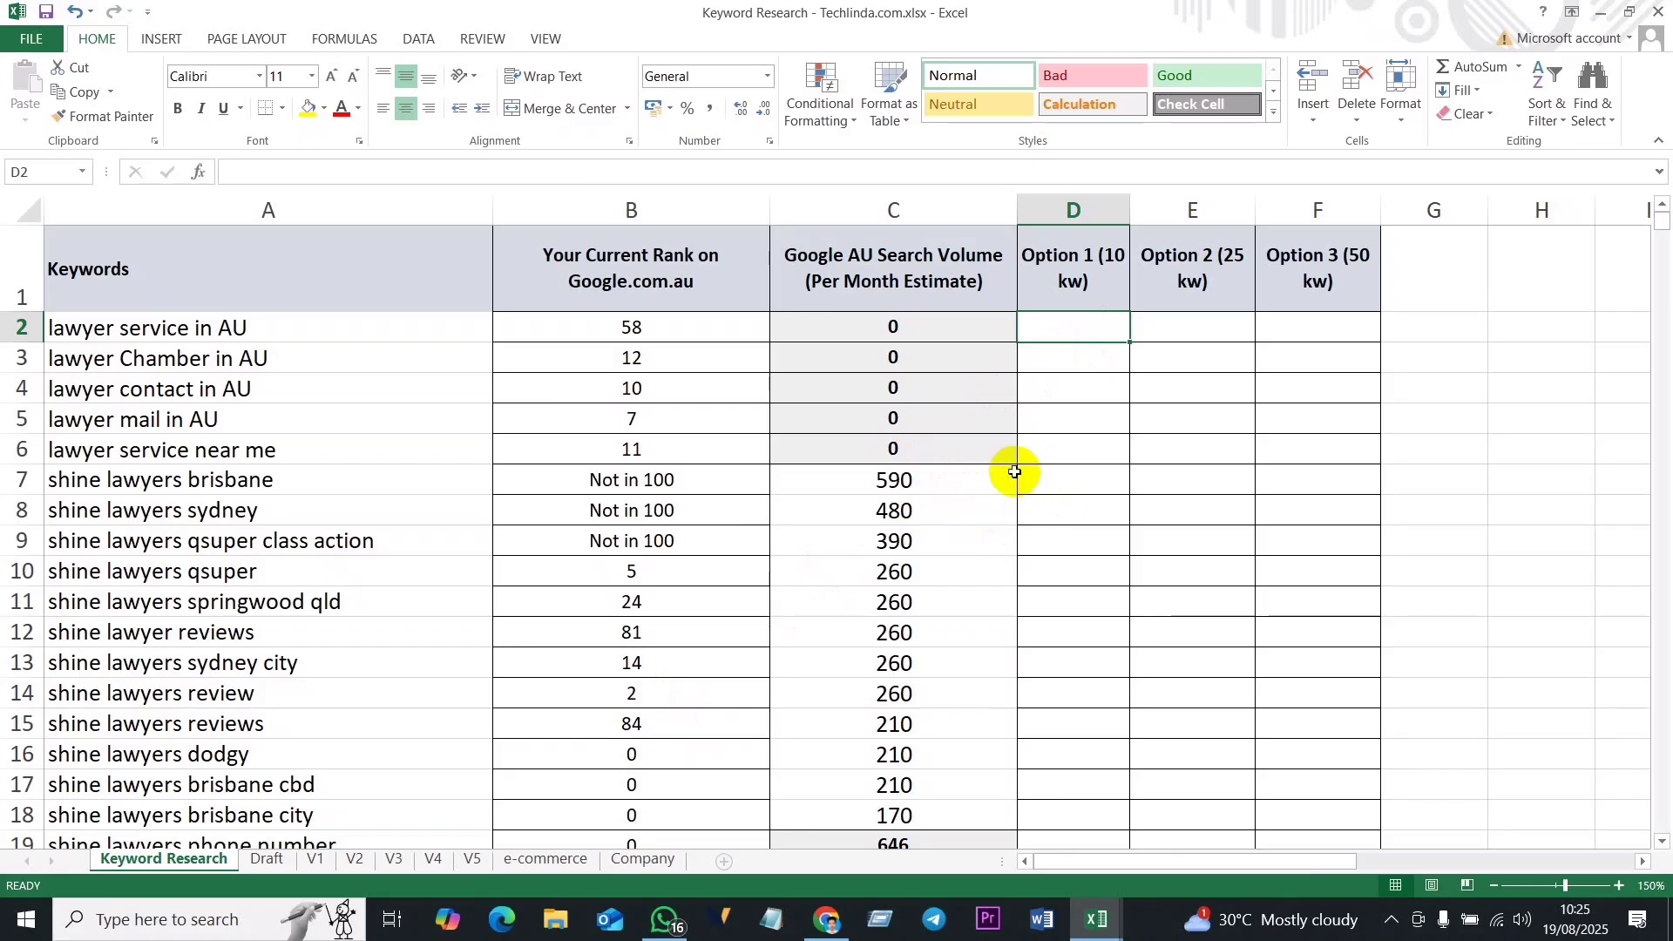
Step: Examine the Google AU search volumes of the shine lawyers keywords in C7:C18
{"action": "left_click_drag", "start_coordinate": [938, 482], "coordinate": [941, 814]}
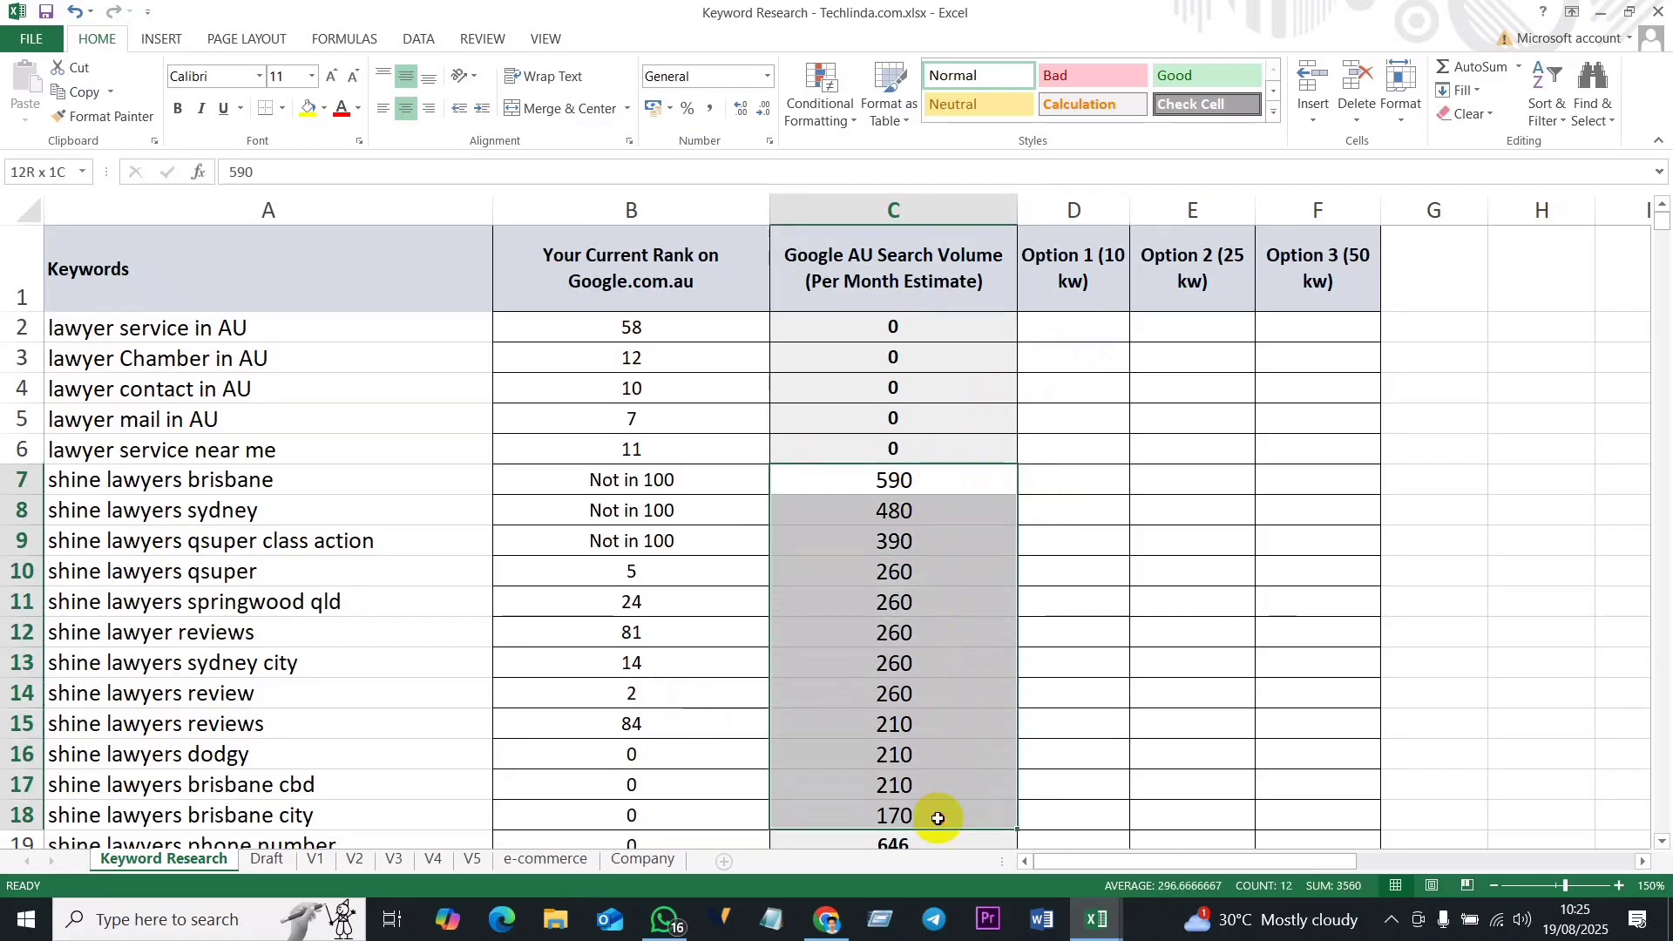
{"action": "left_click", "coordinate": [928, 505]}
{"action": "left_click_drag", "start_coordinate": [931, 505], "coordinate": [953, 814]}
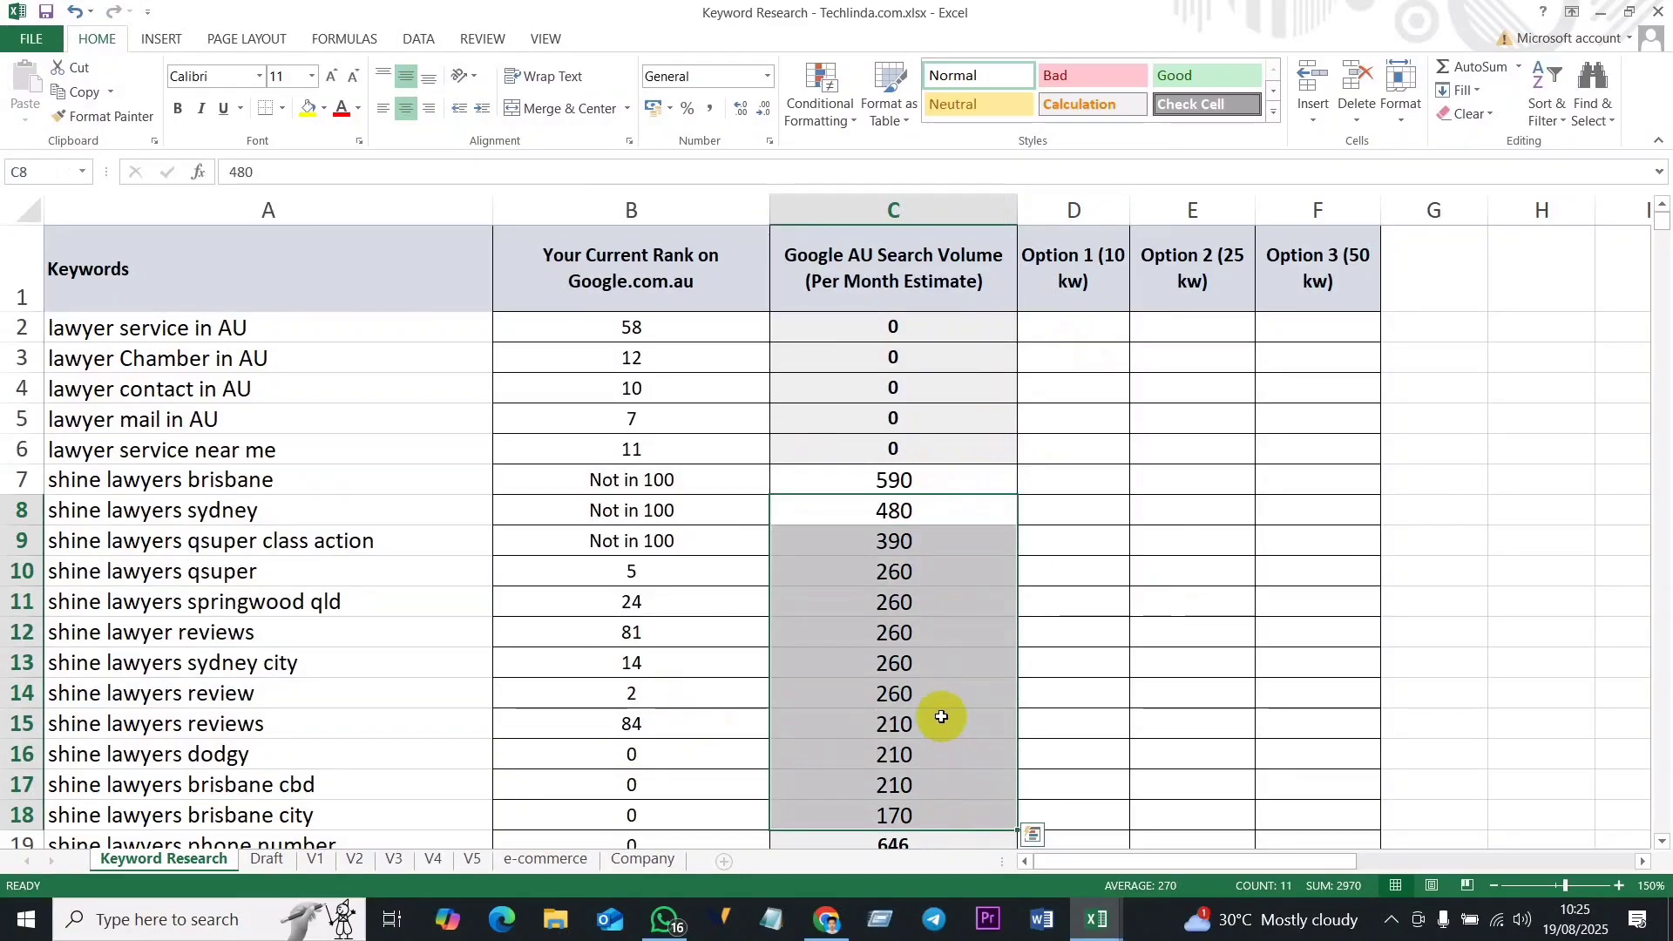
{"action": "left_click", "coordinate": [931, 542]}
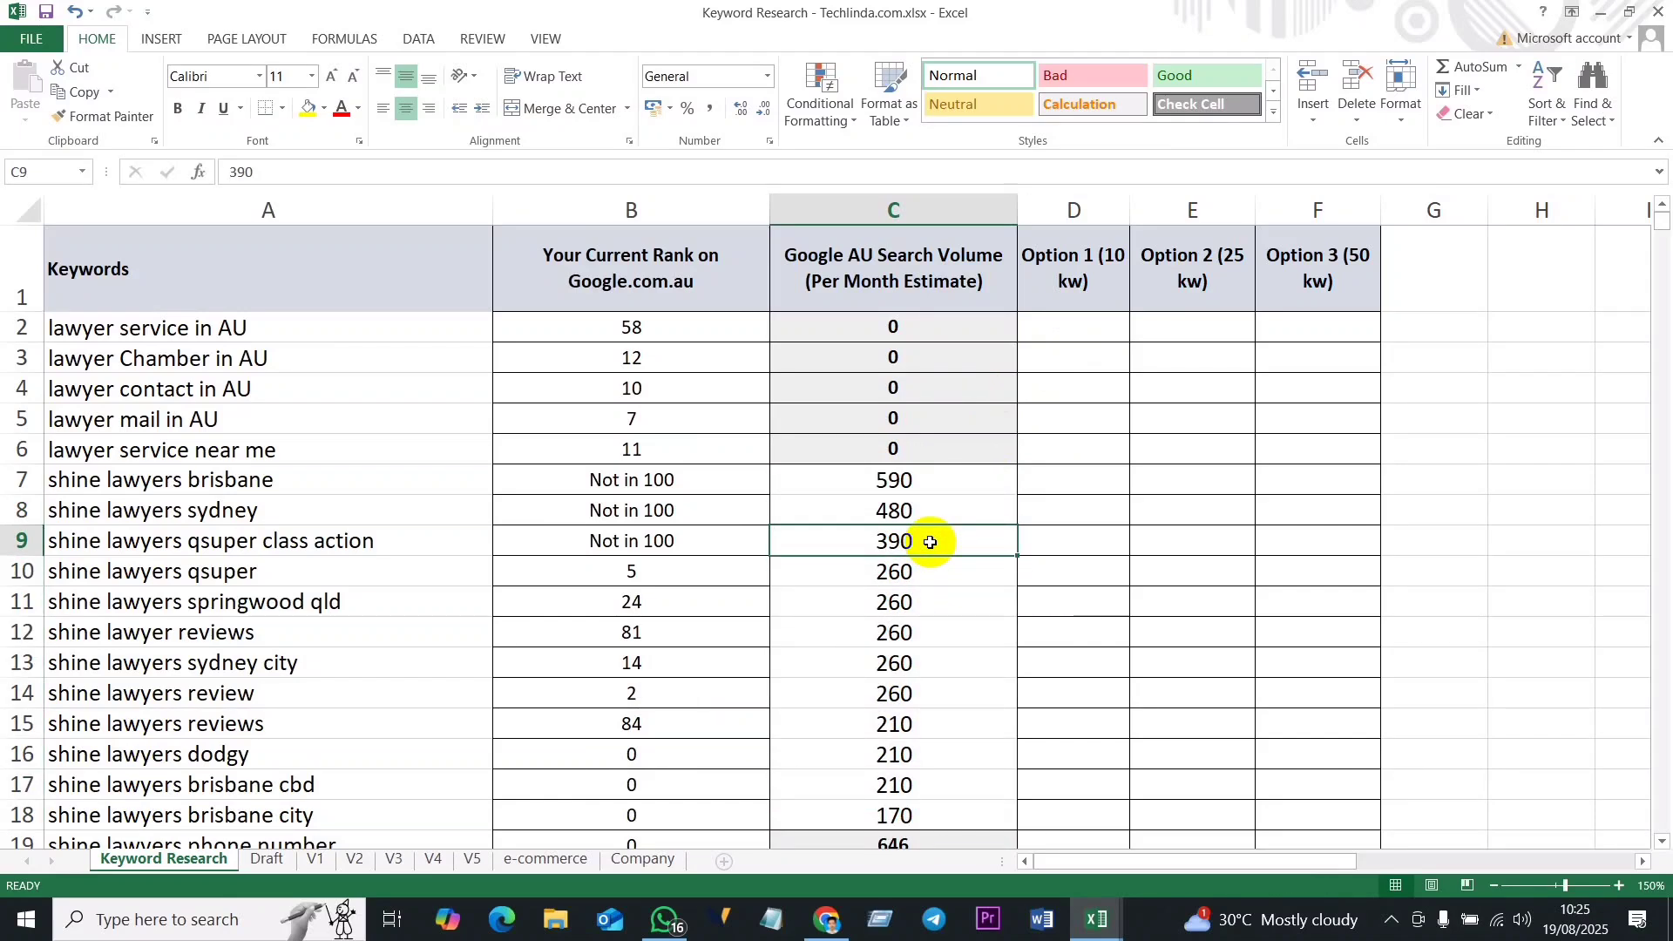
{"action": "left_click_drag", "start_coordinate": [937, 508], "coordinate": [949, 780]}
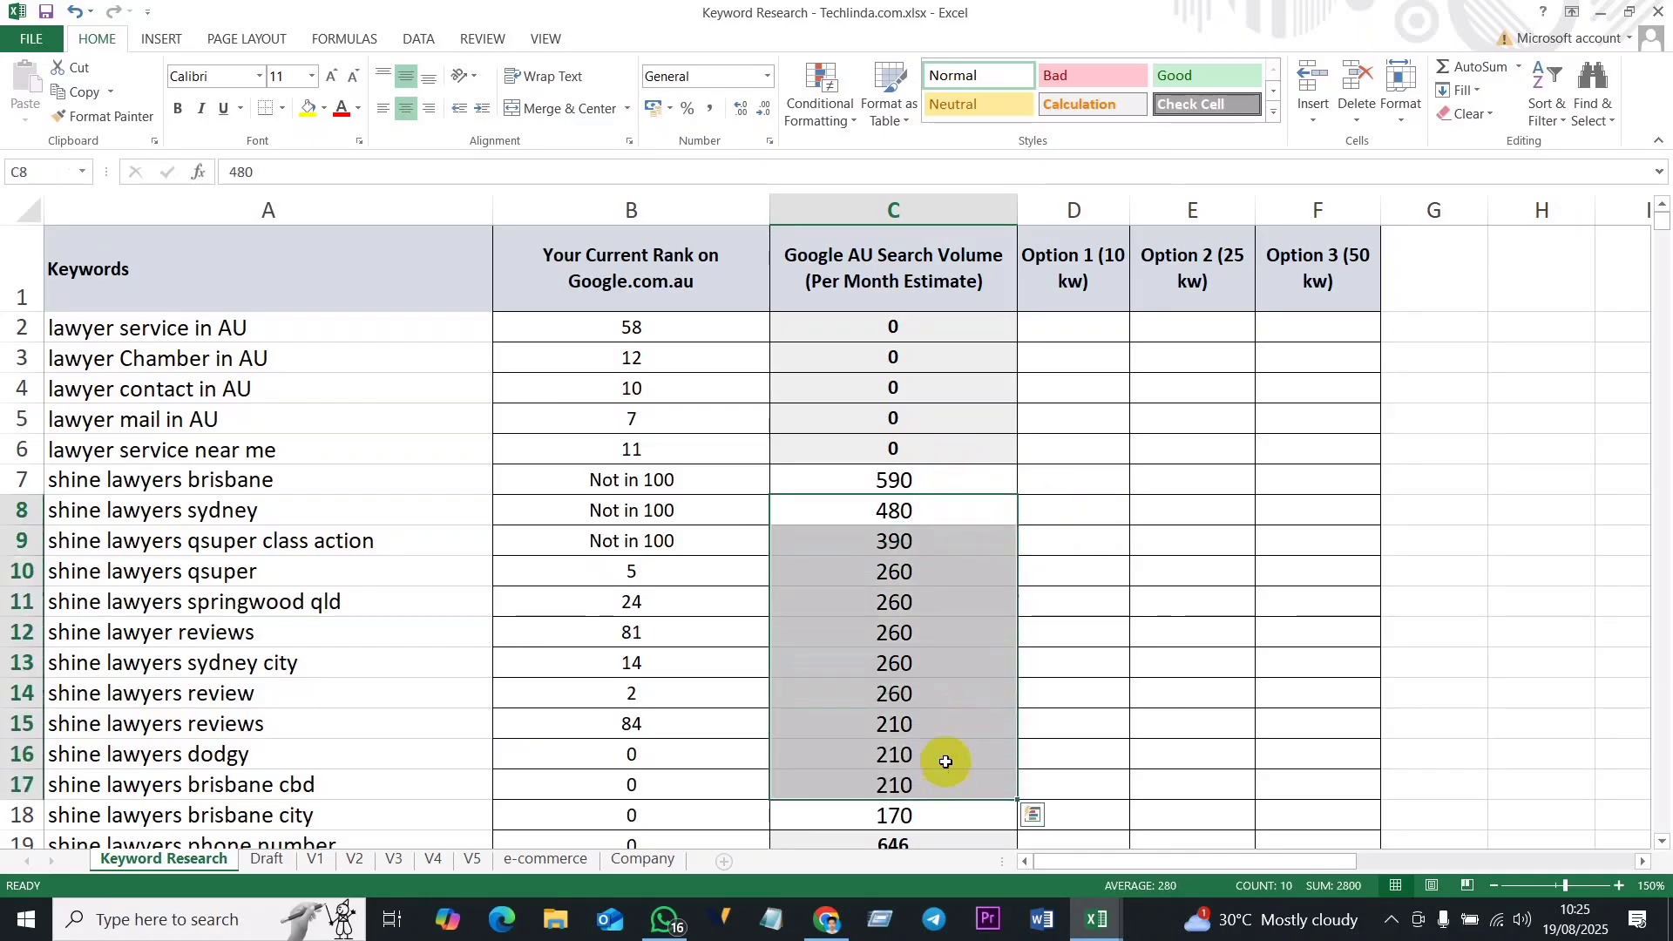
{"action": "left_click", "coordinate": [943, 478]}
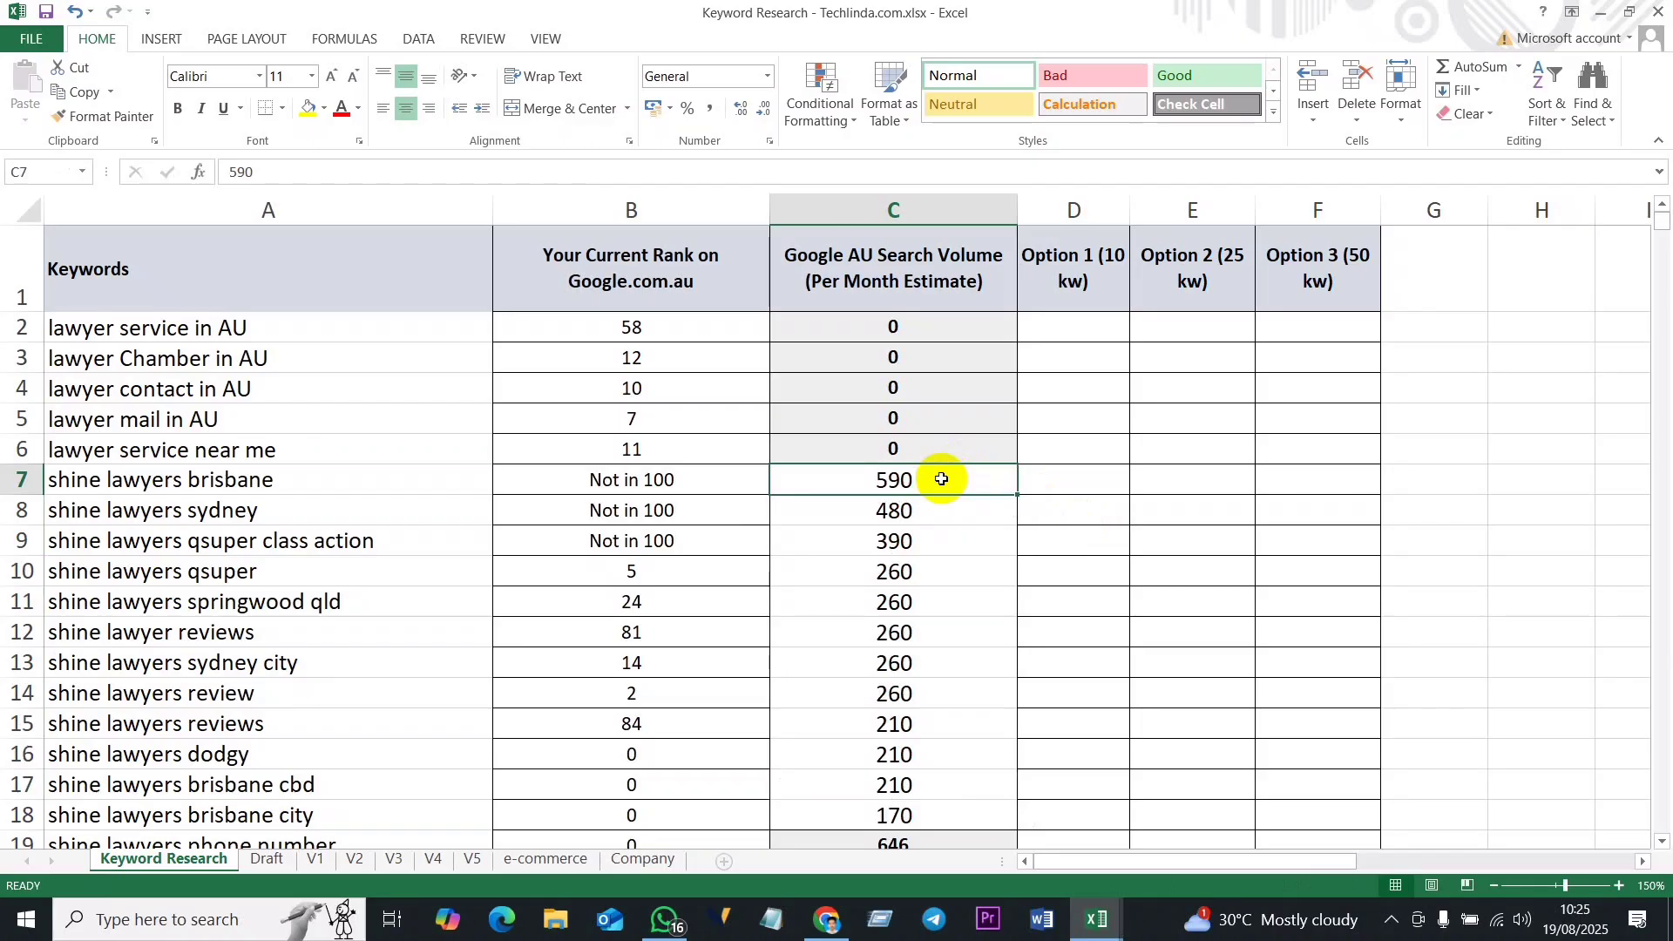
Step: Compare the current rank and search volume of "shine lawyers brisbane" with those of "lawyer service in AU"
{"action": "left_click", "coordinate": [248, 481]}
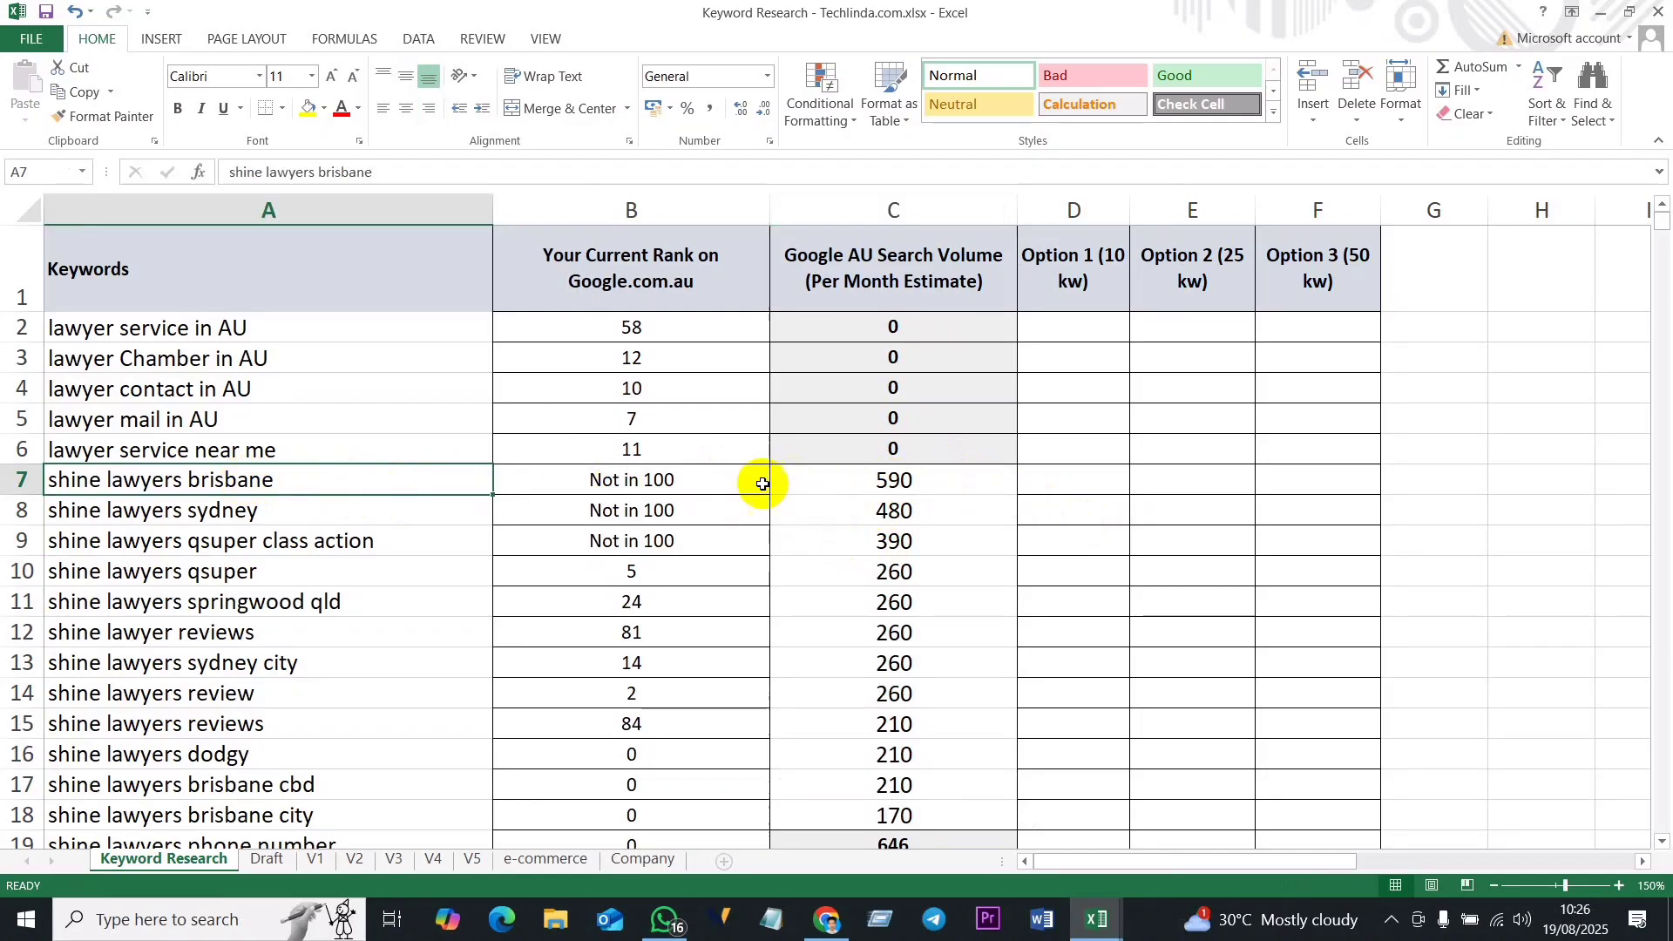
{"action": "left_click", "coordinate": [649, 477]}
{"action": "left_click", "coordinate": [922, 470]}
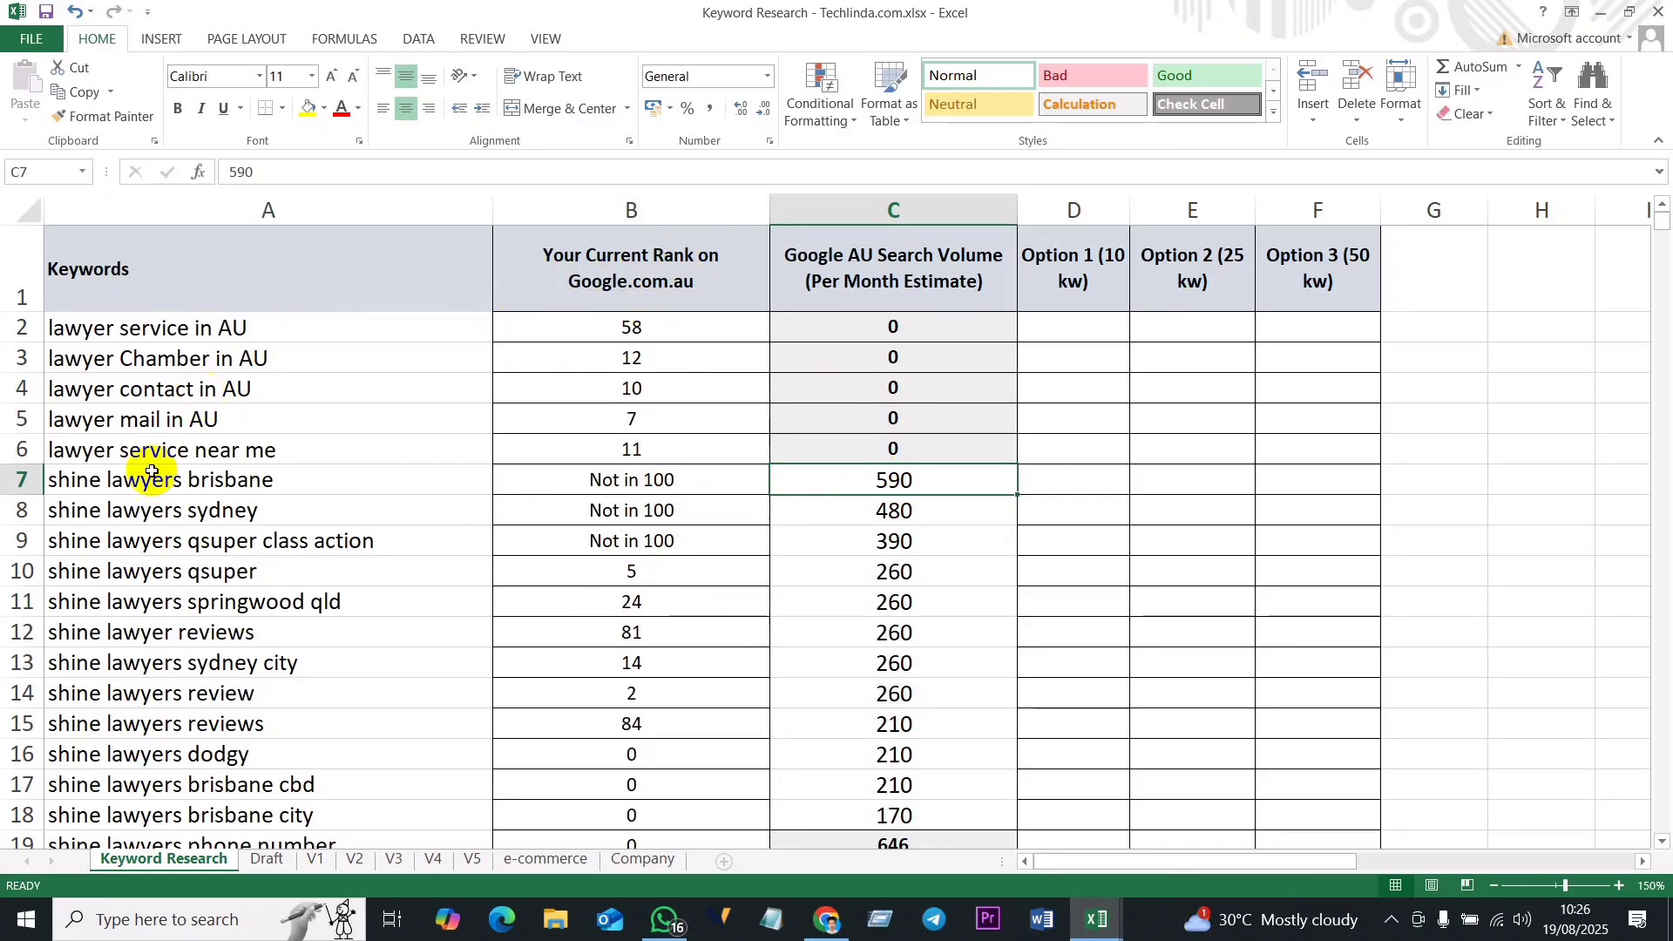
{"action": "left_click", "coordinate": [149, 331]}
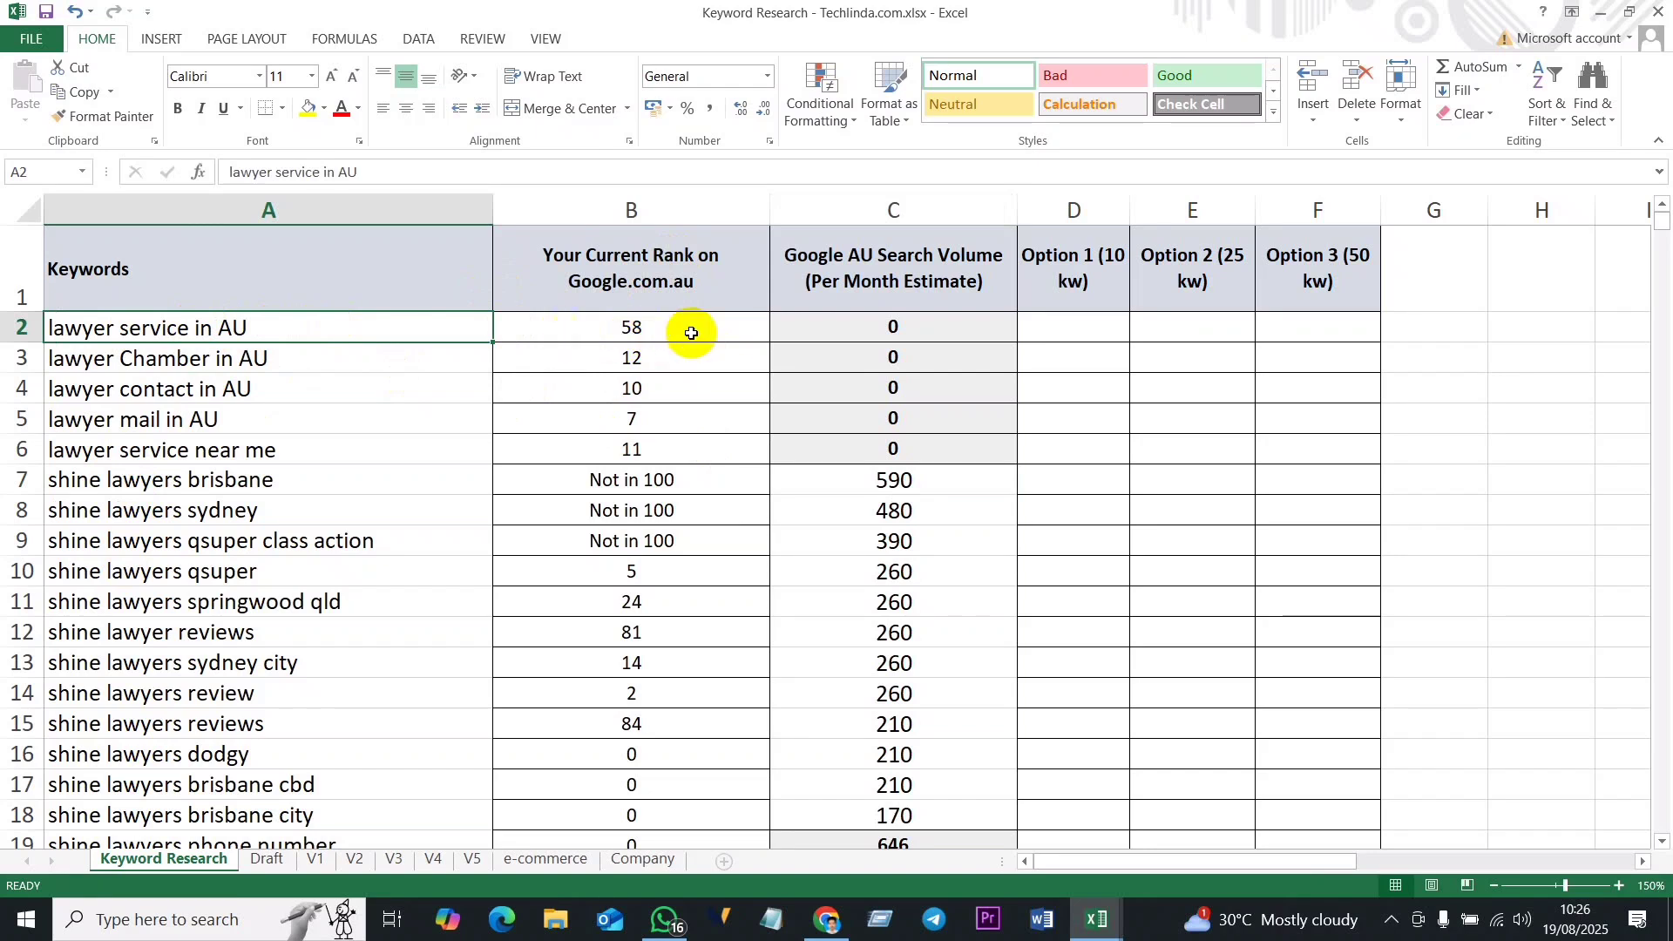
{"action": "left_click", "coordinate": [908, 328]}
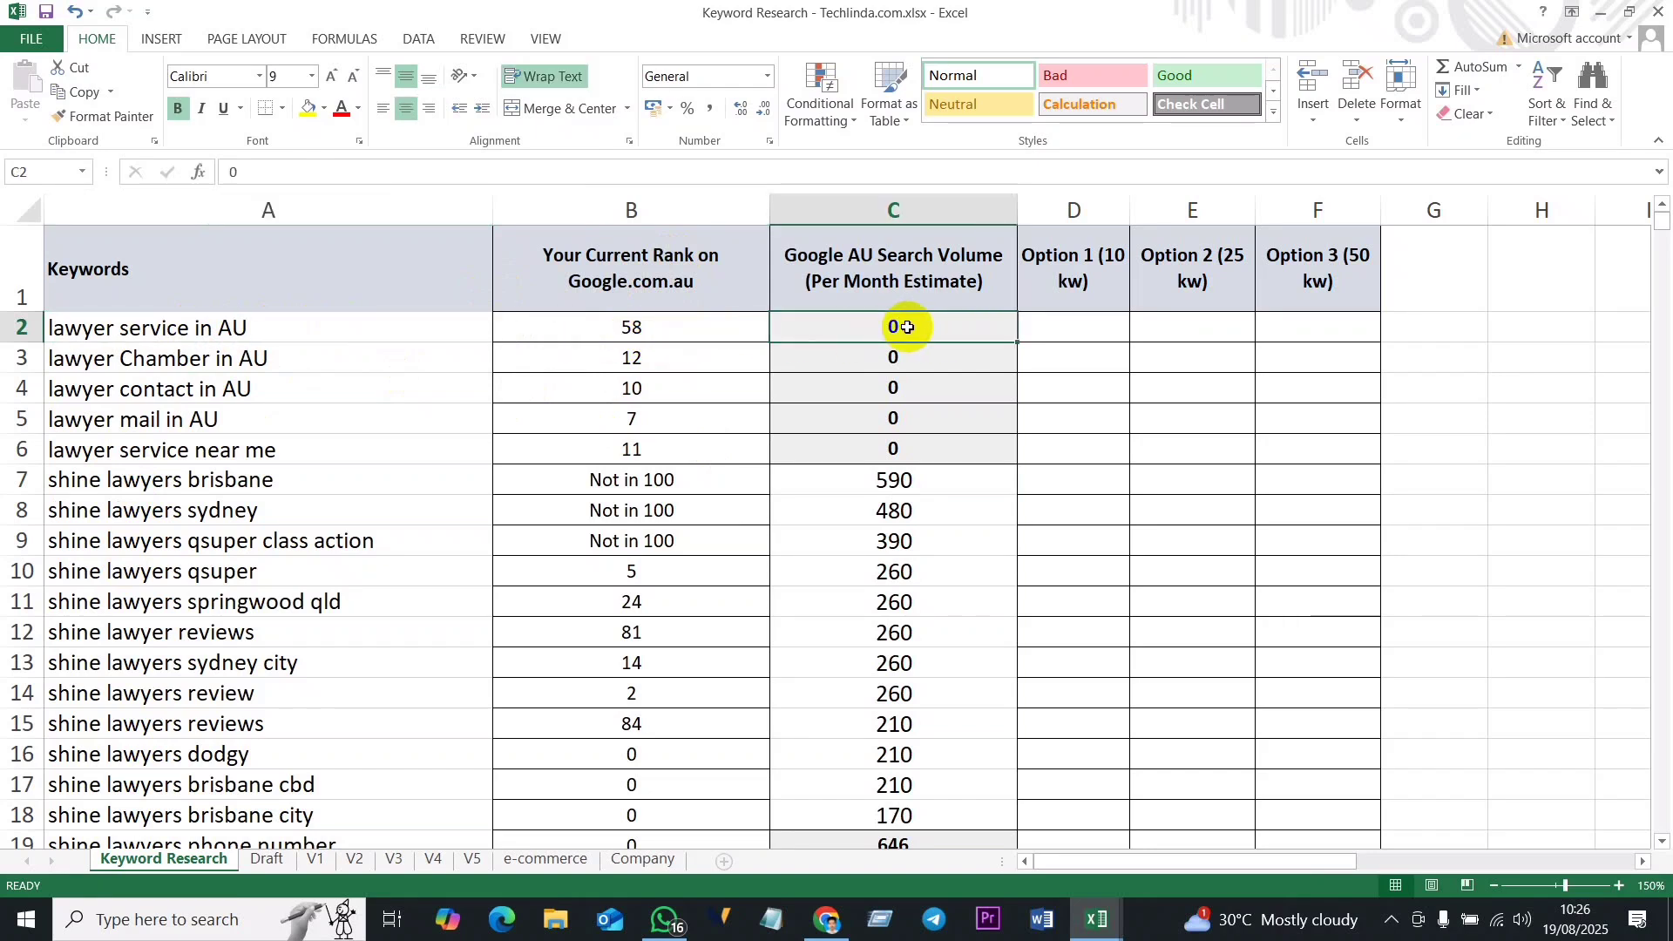
{"action": "left_click", "coordinate": [653, 328]}
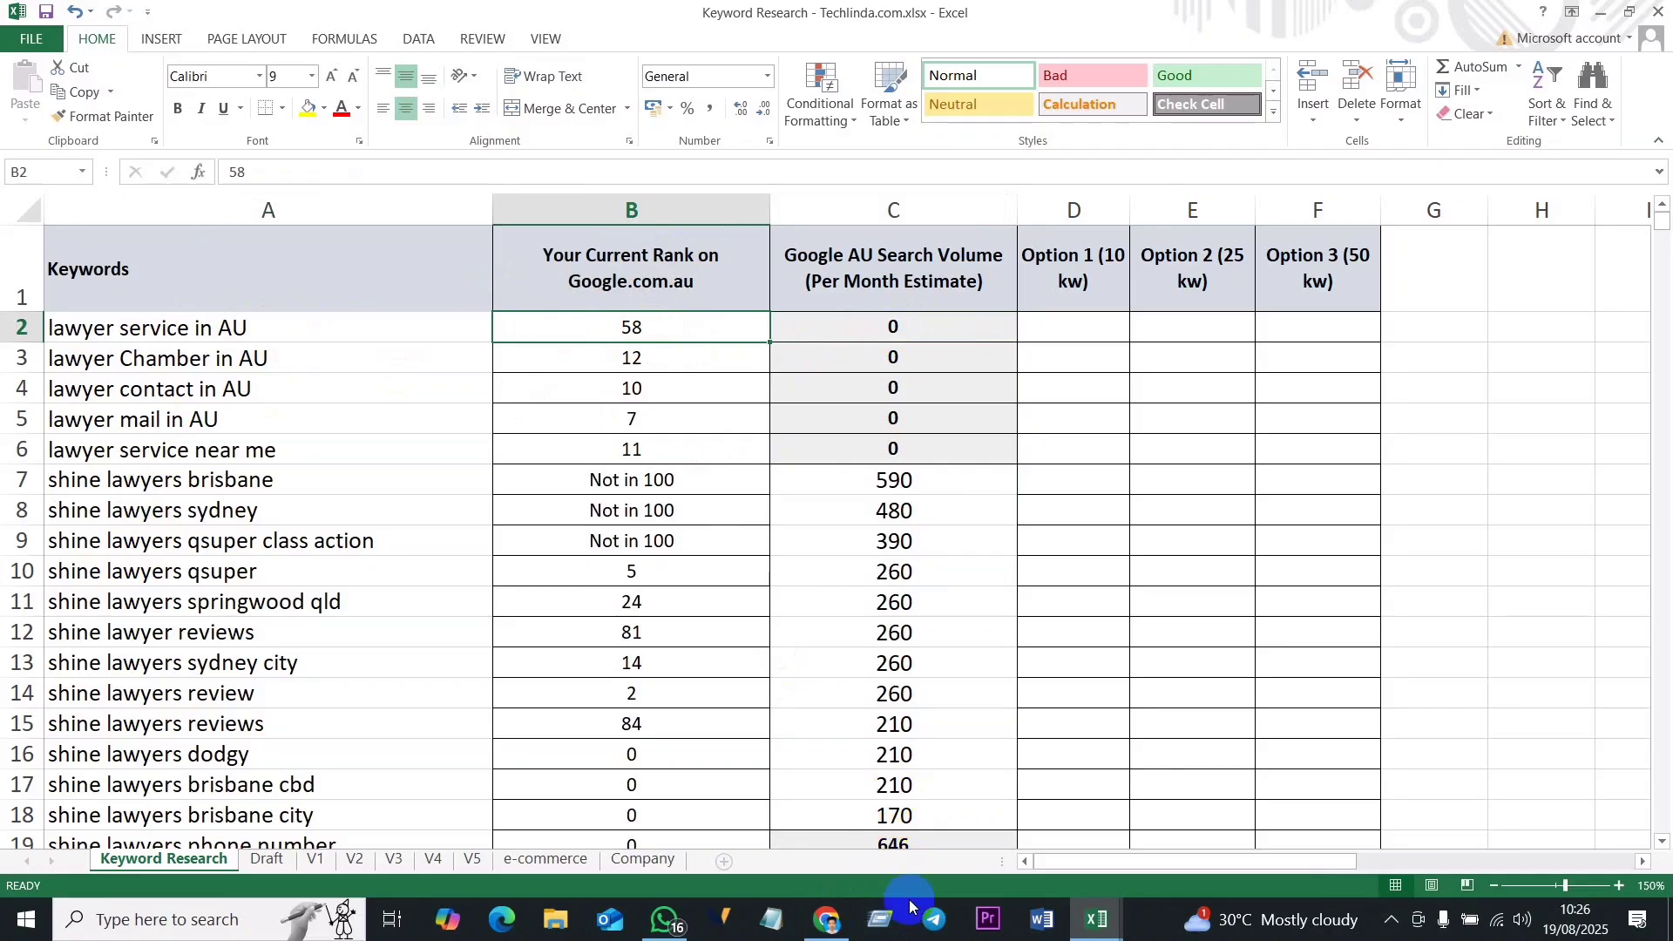
Step: Switch to Chrome, look through the first page of Google results for "shine lawyers qsuper class action" and open results page 2
{"action": "left_click", "coordinate": [852, 928]}
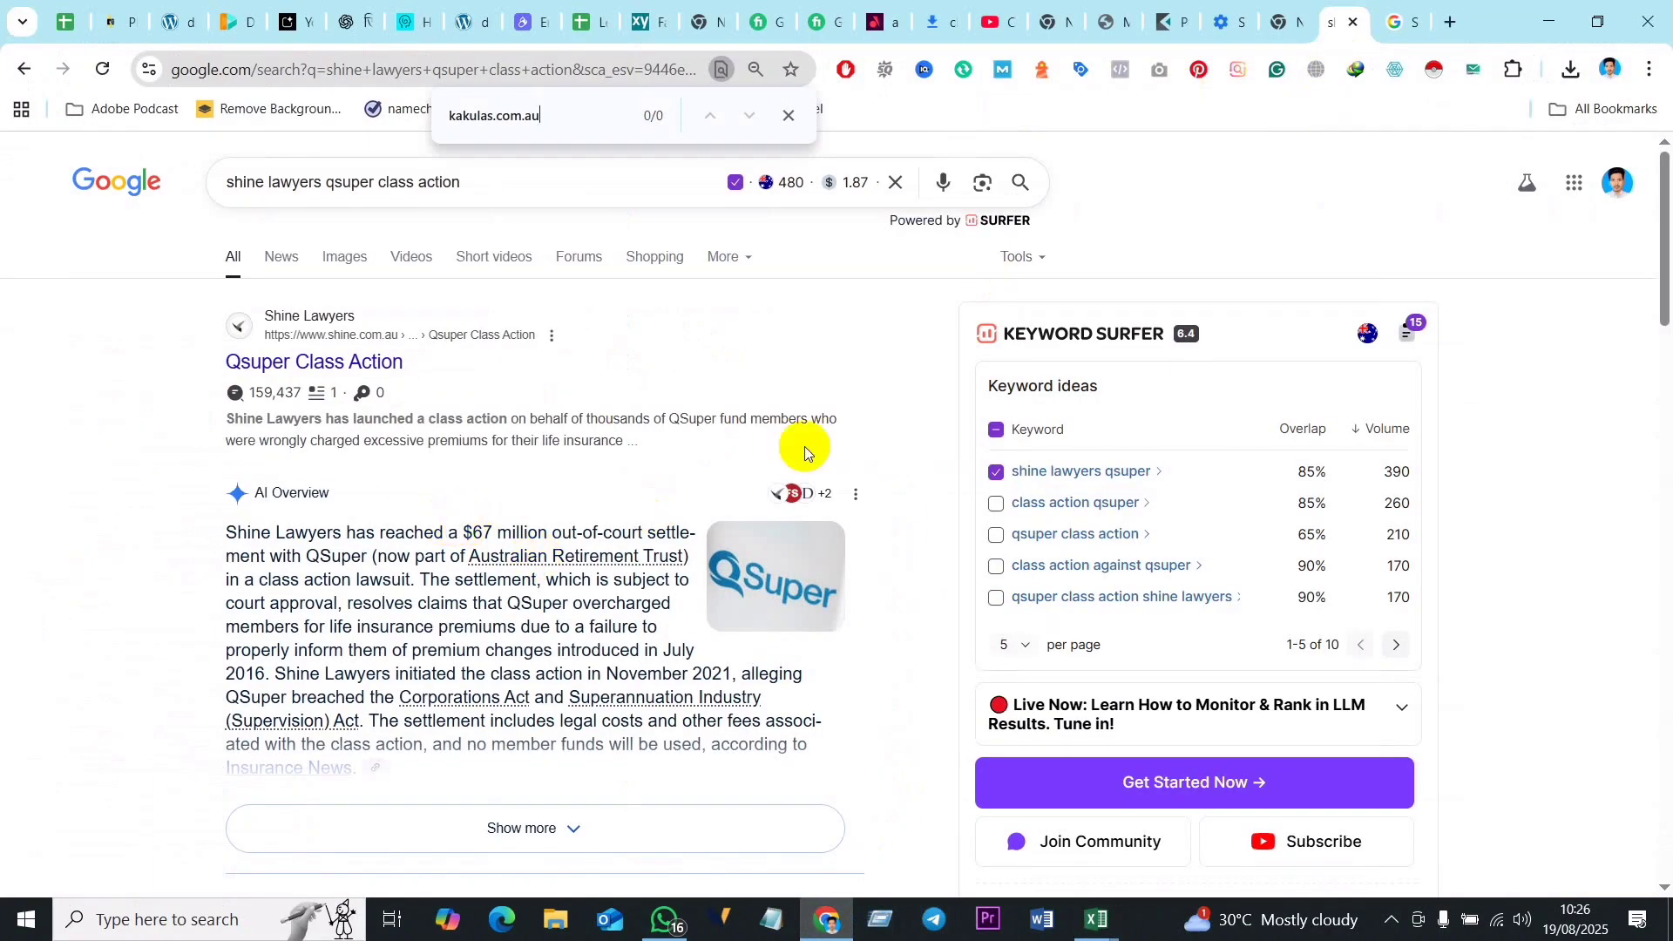
{"action": "scroll", "coordinate": [614, 577], "scroll_direction": "down", "scroll_amount": 15}
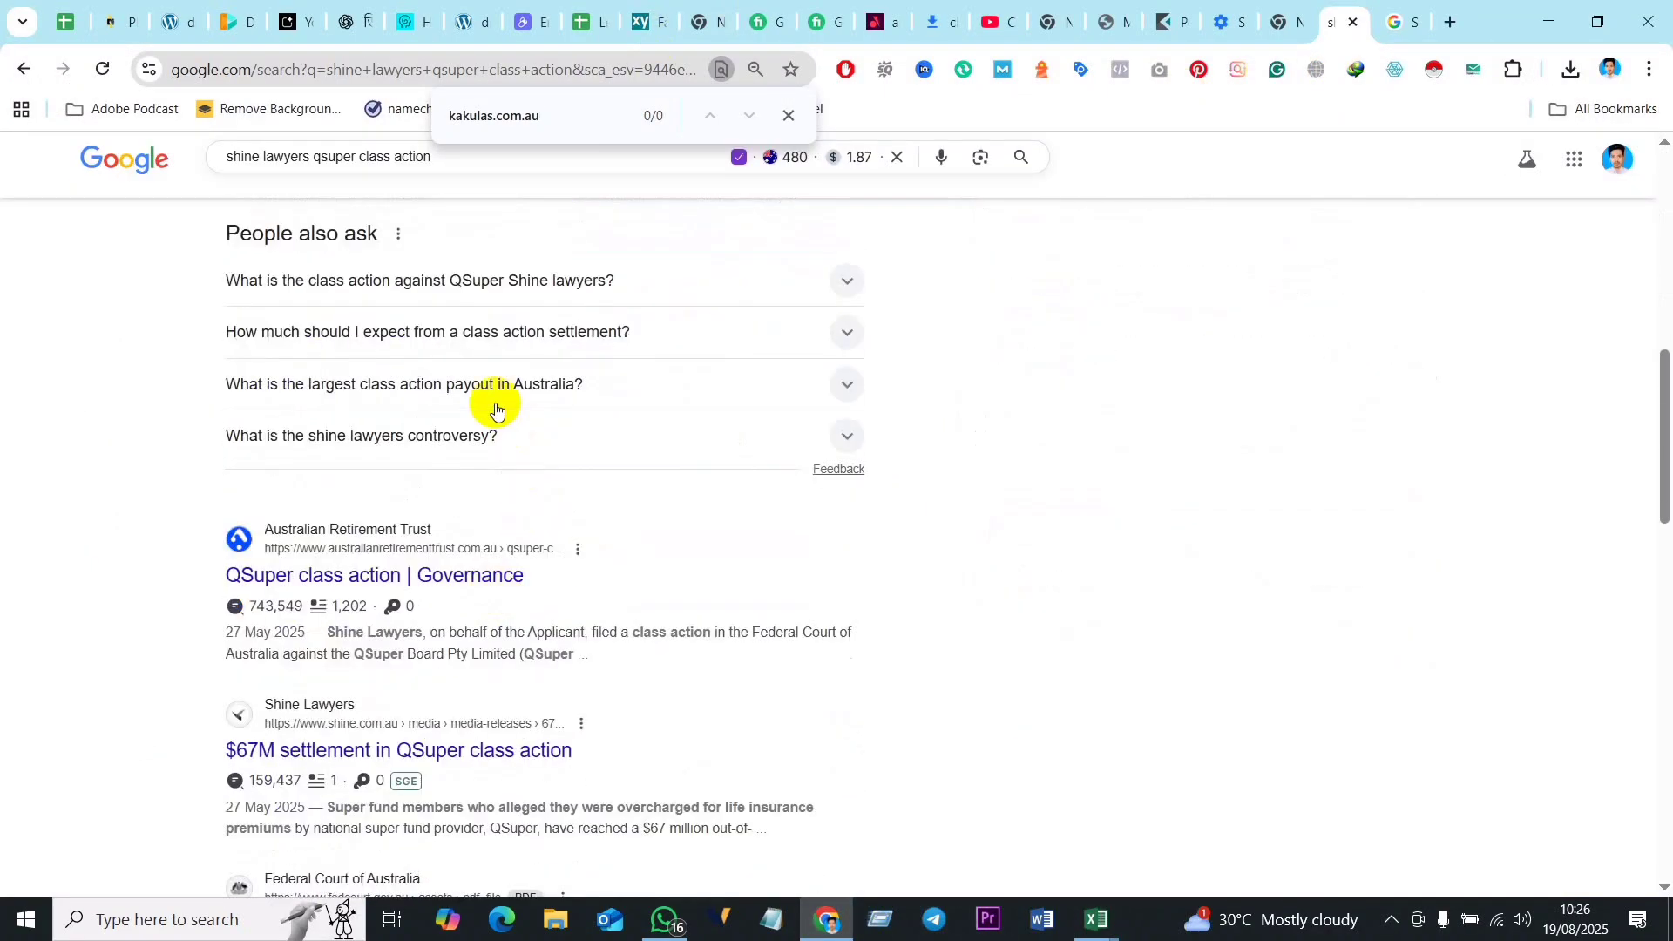
{"action": "scroll", "coordinate": [385, 535], "scroll_direction": "down", "scroll_amount": 10}
{"action": "scroll", "coordinate": [209, 541], "scroll_direction": "up", "scroll_amount": 18}
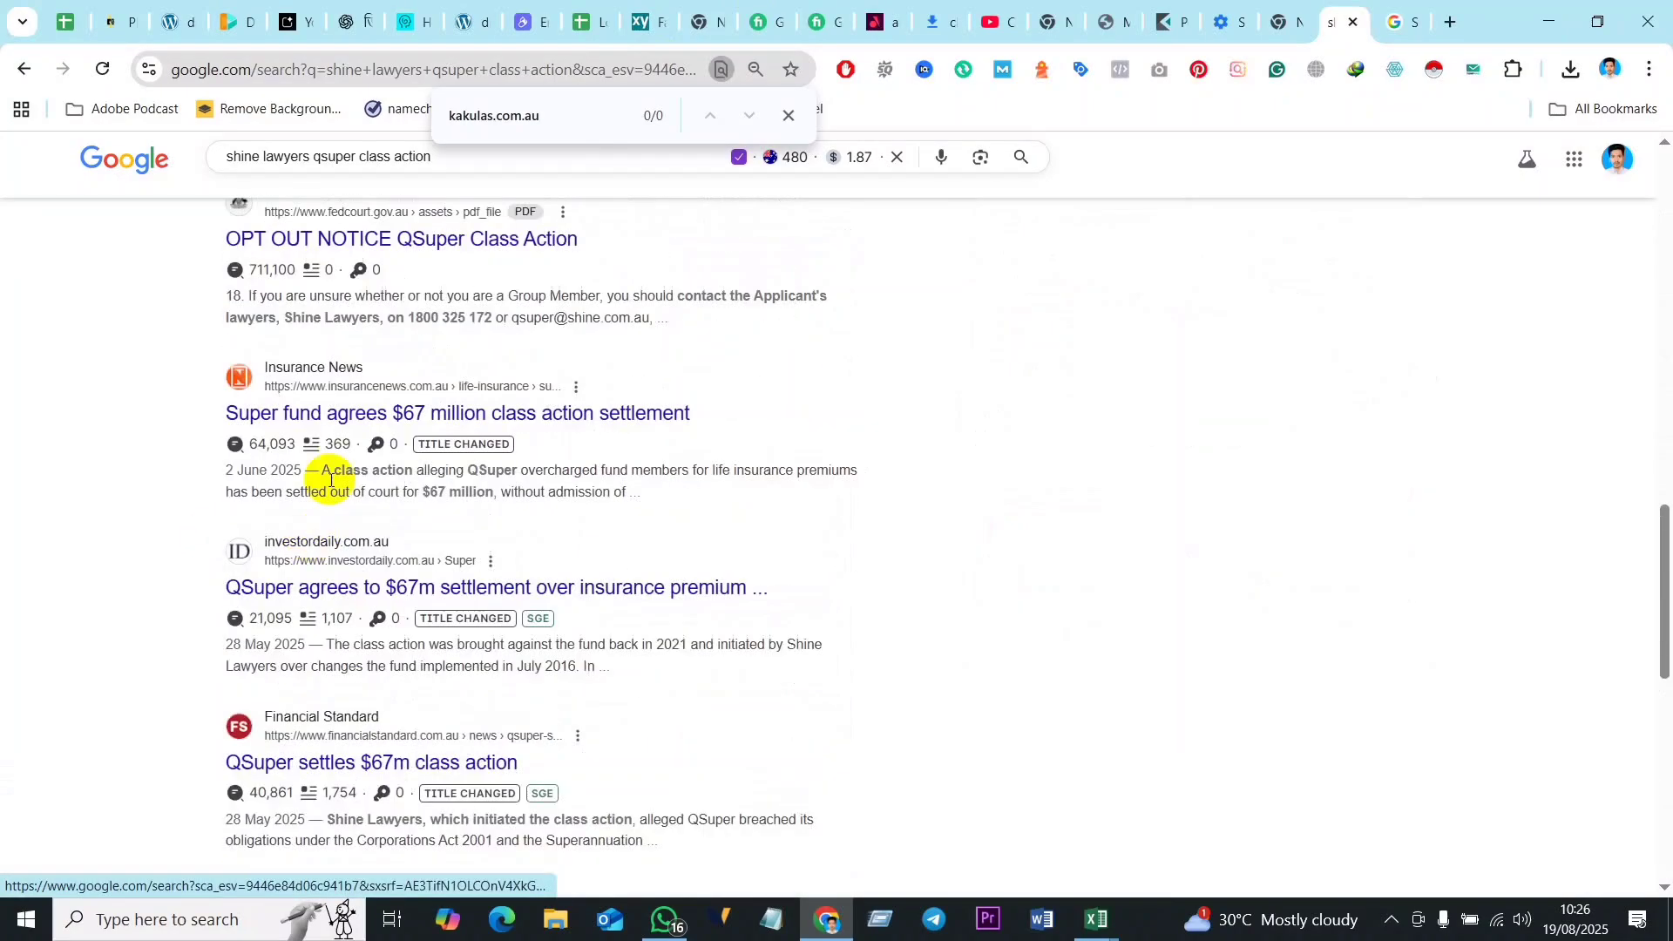
{"action": "scroll", "coordinate": [392, 488], "scroll_direction": "down", "scroll_amount": 20}
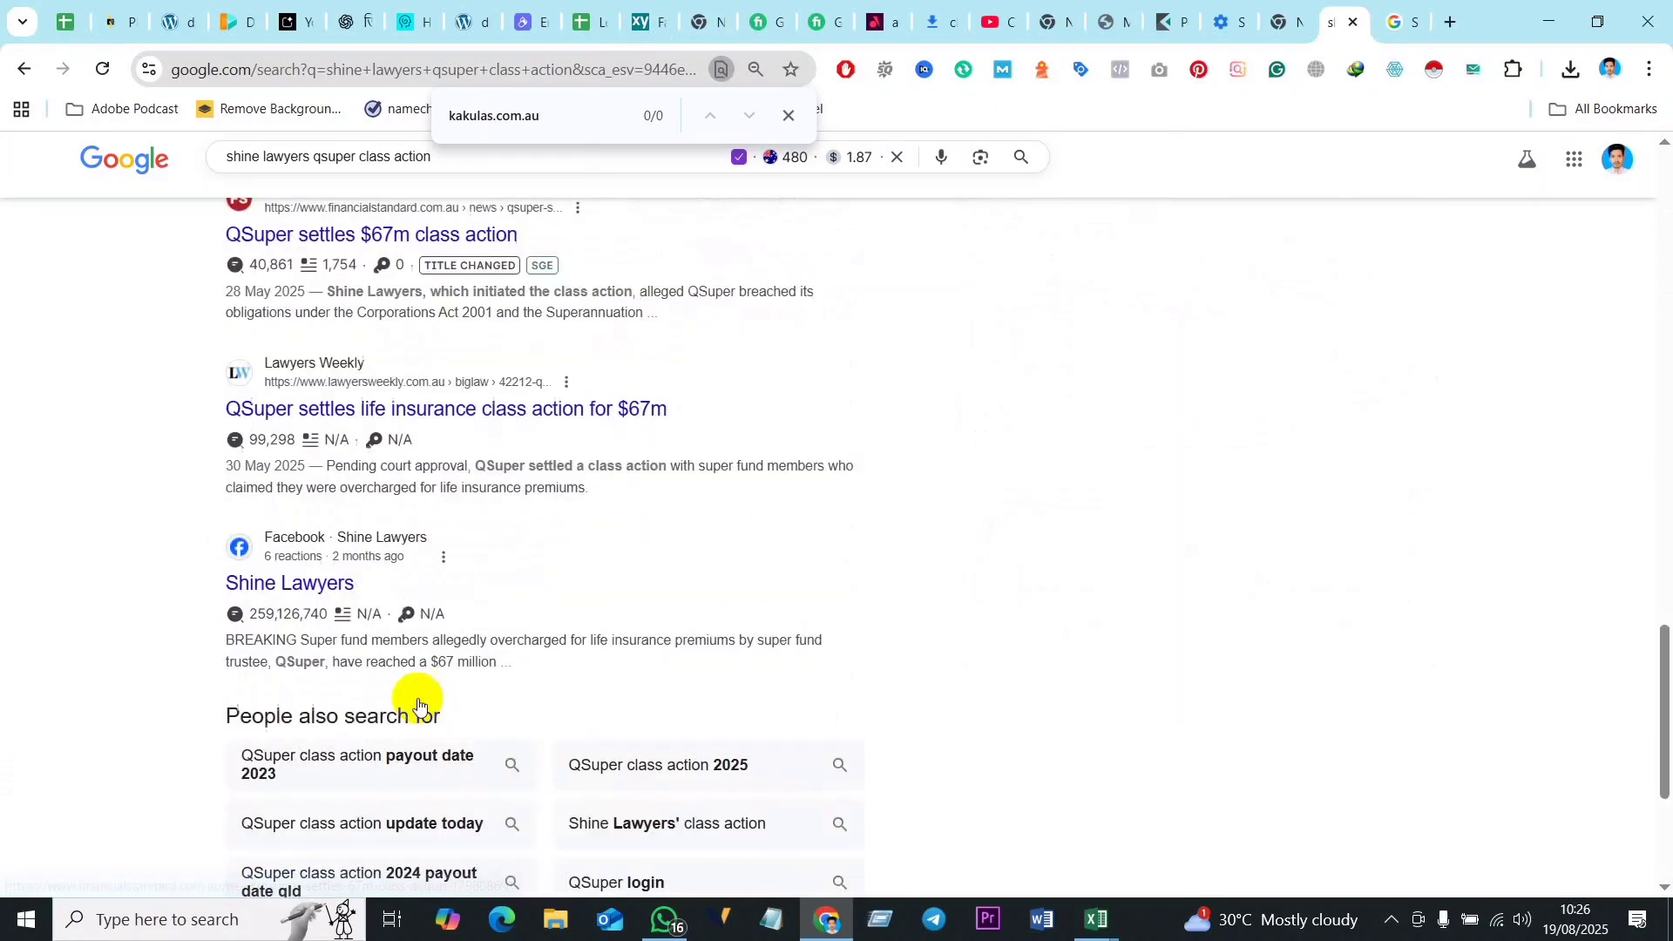
{"action": "scroll", "coordinate": [305, 423], "scroll_direction": "down", "scroll_amount": 3}
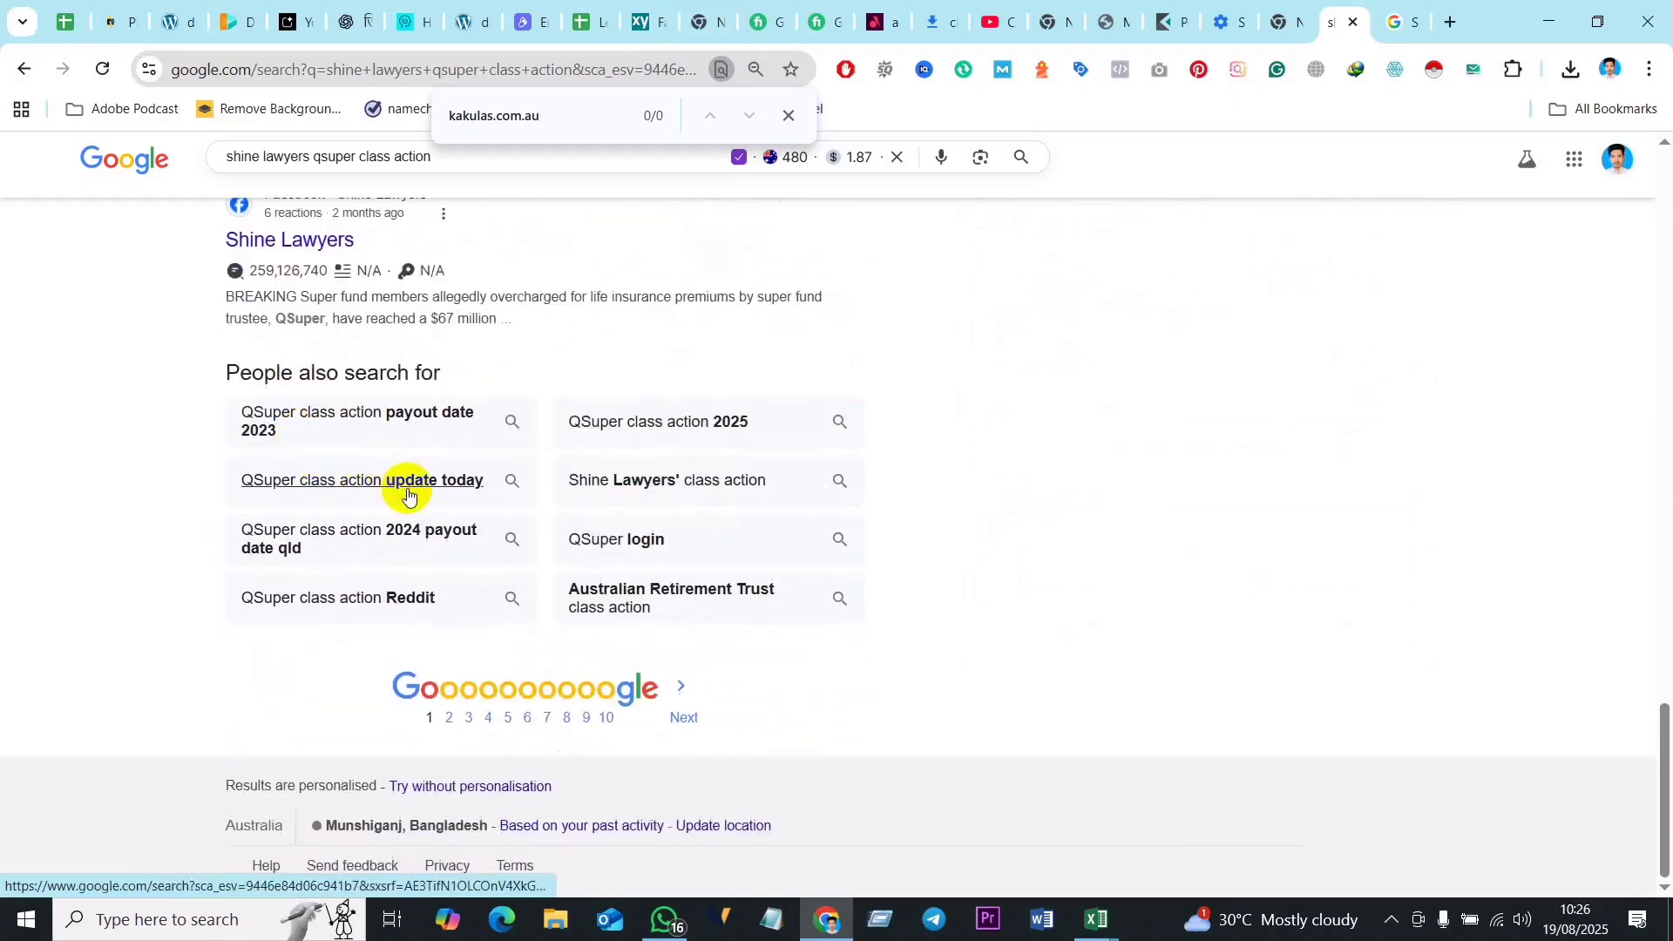
{"action": "left_click", "coordinate": [450, 717]}
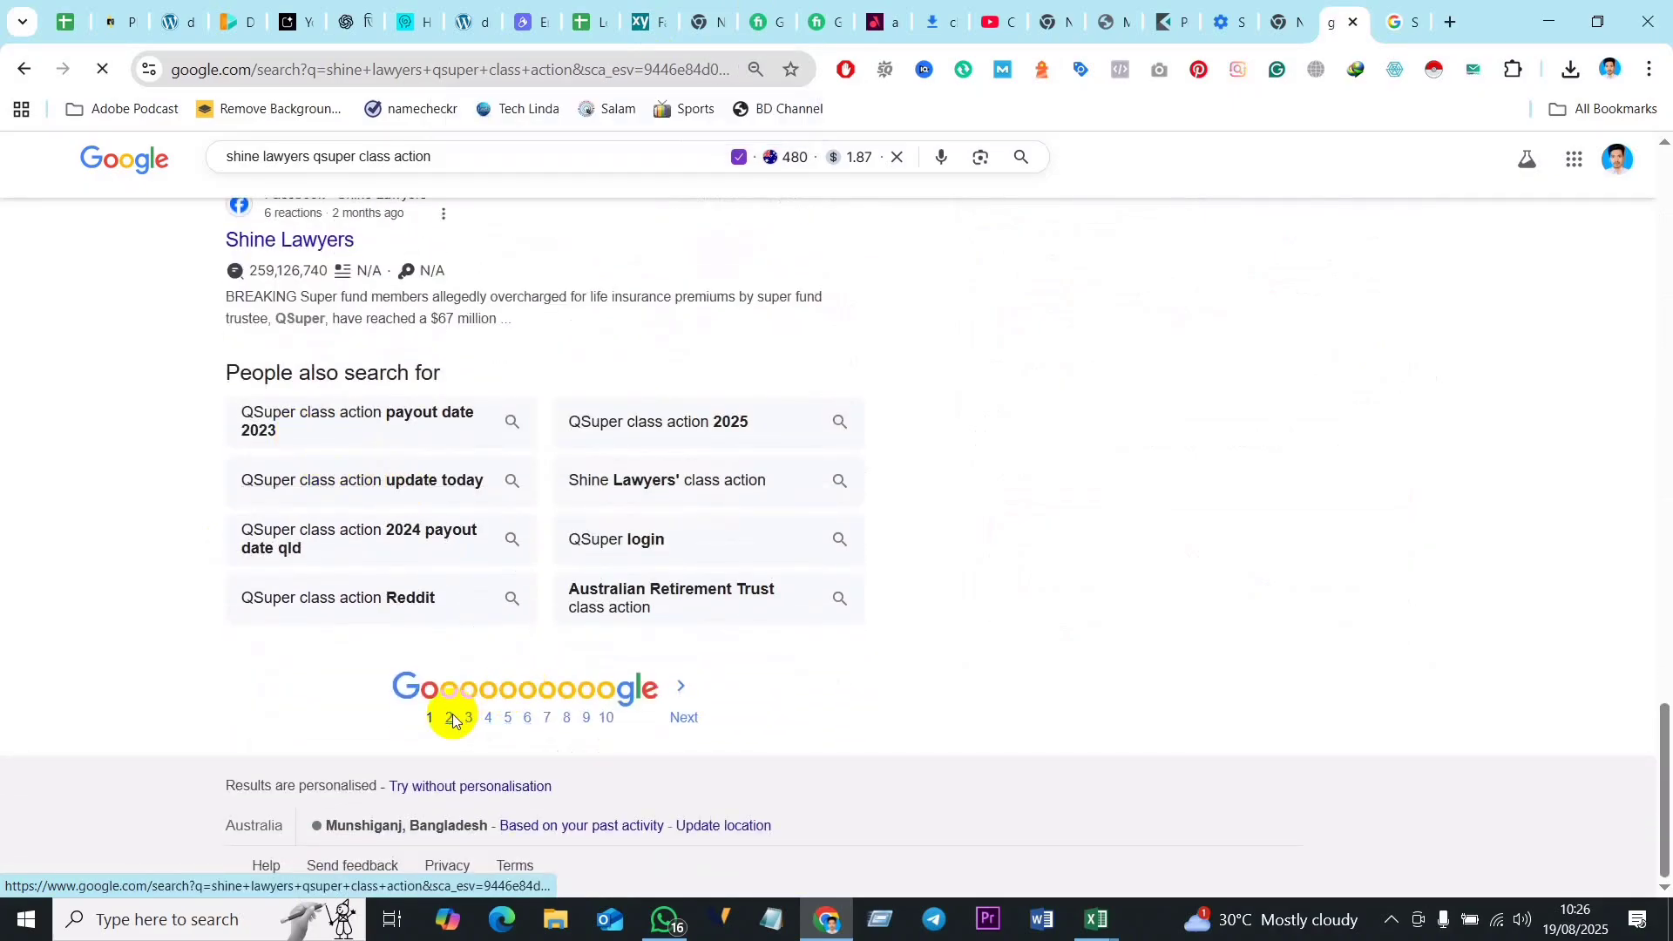
Step: Look through pages 2 and 3 of the Google results for "shine lawyers qsuper class action"
{"action": "scroll", "coordinate": [353, 597], "scroll_direction": "down", "scroll_amount": 5}
{"action": "scroll", "coordinate": [352, 596], "scroll_direction": "down", "scroll_amount": 12}
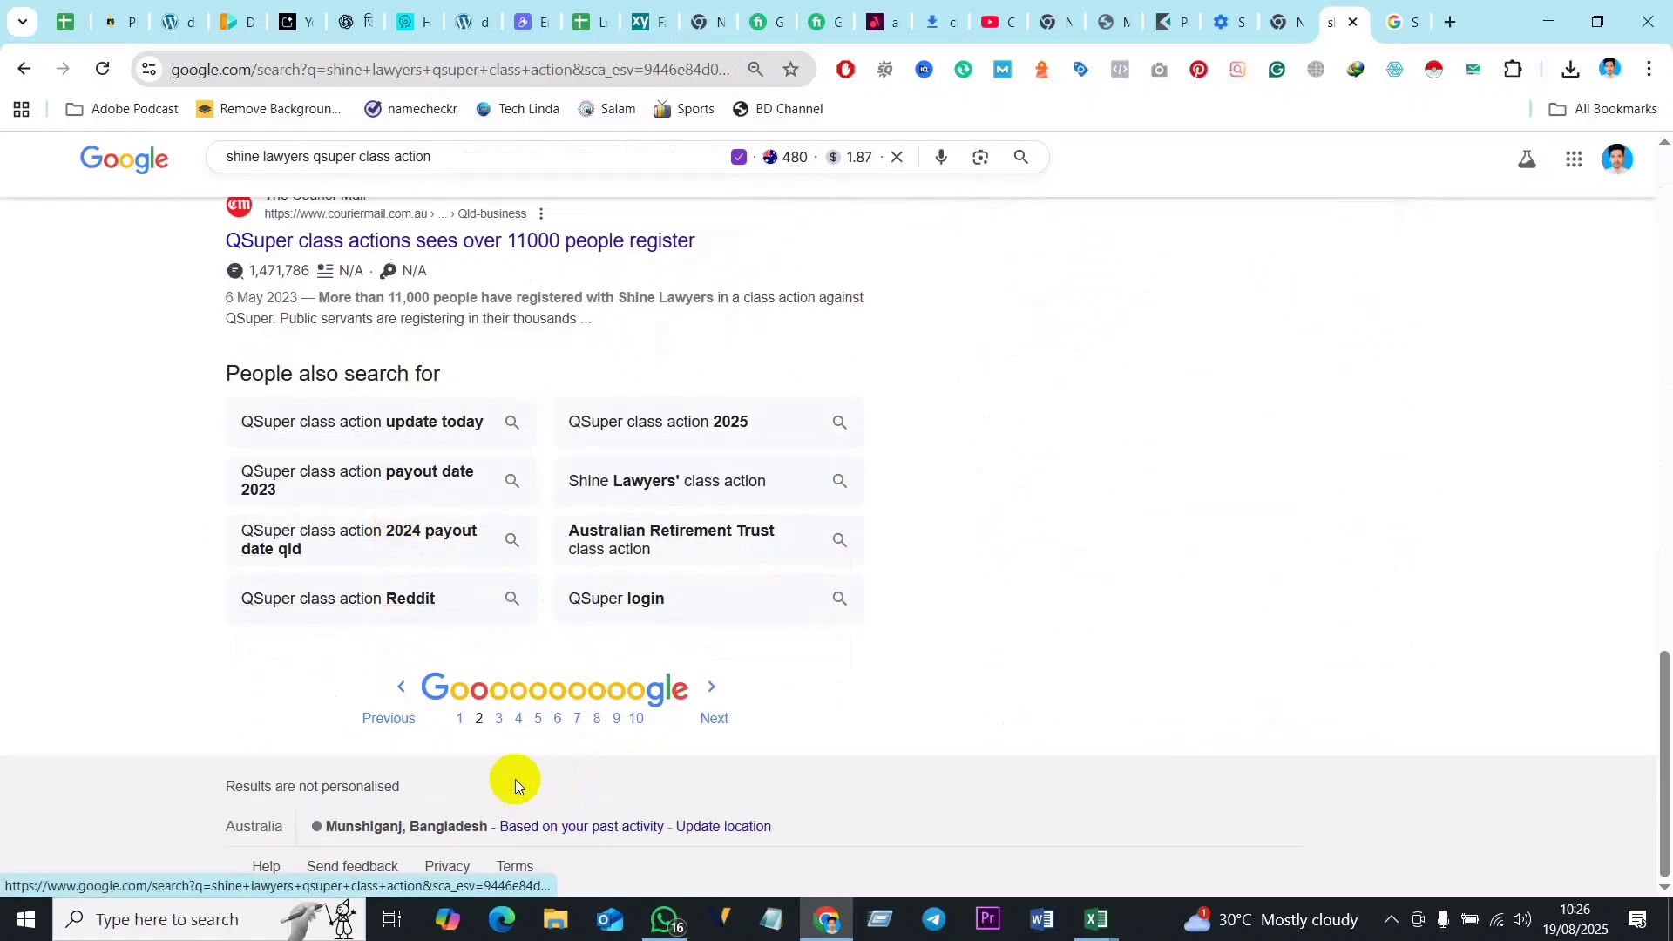
{"action": "left_click", "coordinate": [499, 719]}
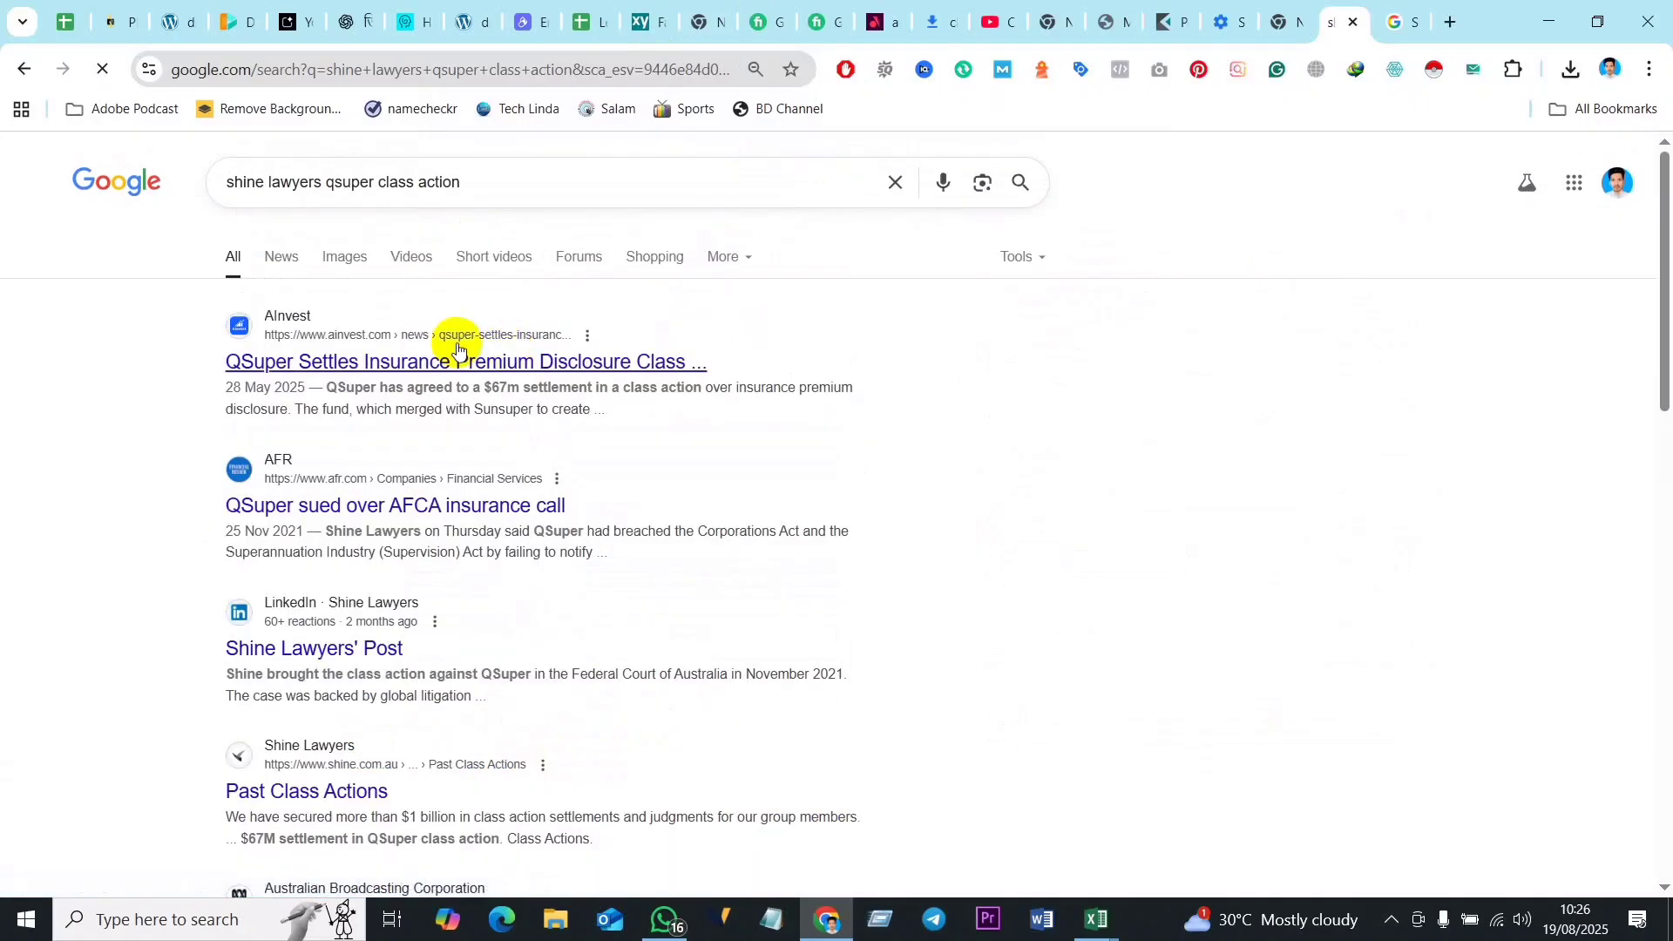
{"action": "scroll", "coordinate": [652, 624], "scroll_direction": "down", "scroll_amount": 6}
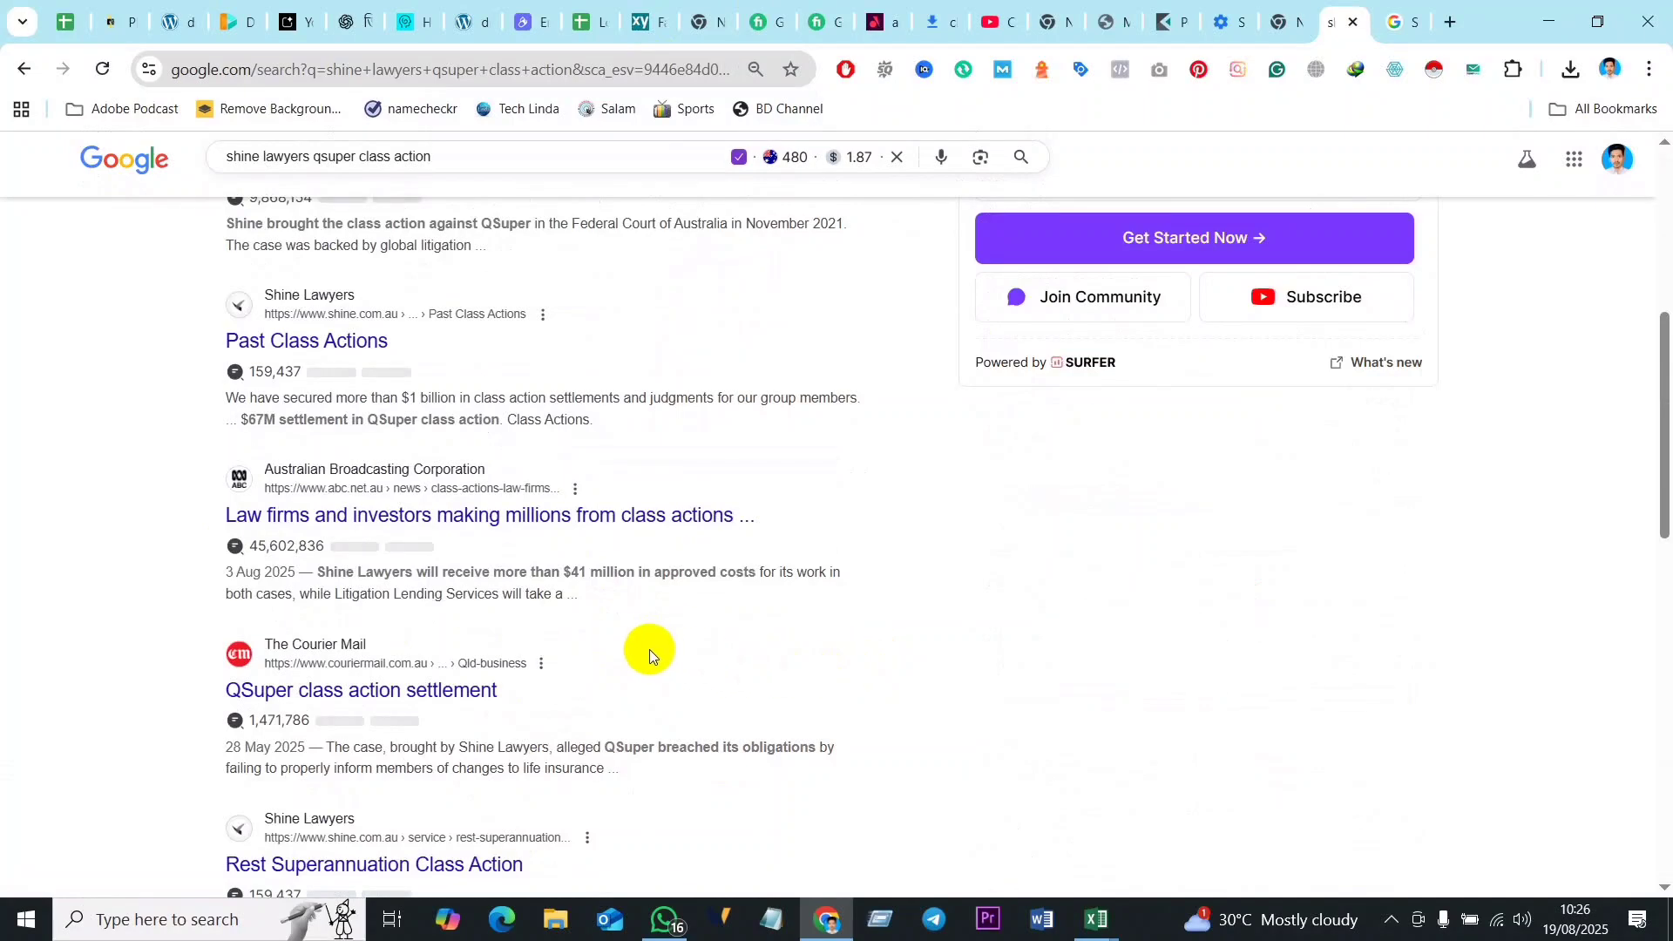
{"action": "scroll", "coordinate": [646, 654], "scroll_direction": "down", "scroll_amount": 5}
{"action": "scroll", "coordinate": [617, 679], "scroll_direction": "down", "scroll_amount": 8}
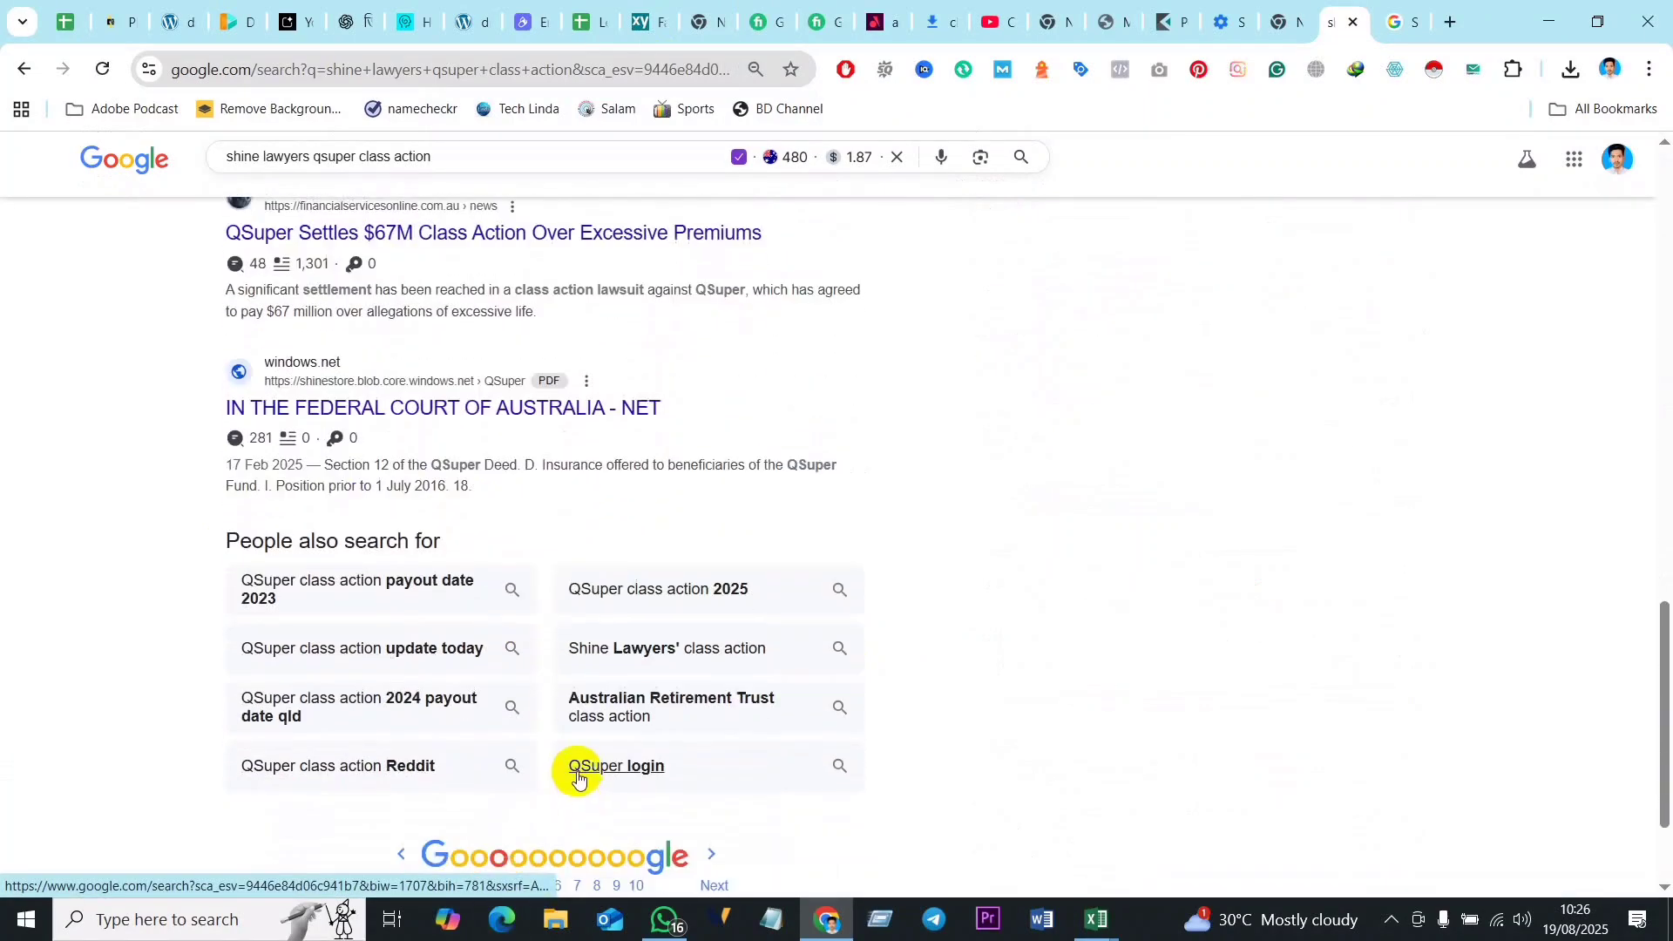
{"action": "scroll", "coordinate": [645, 784], "scroll_direction": "down", "scroll_amount": 1}
Step: Open page 6 of the "shine lawyers qsuper class action" results and examine its listings
{"action": "left_click", "coordinate": [560, 723]}
{"action": "scroll", "coordinate": [471, 610], "scroll_direction": "down", "scroll_amount": 2}
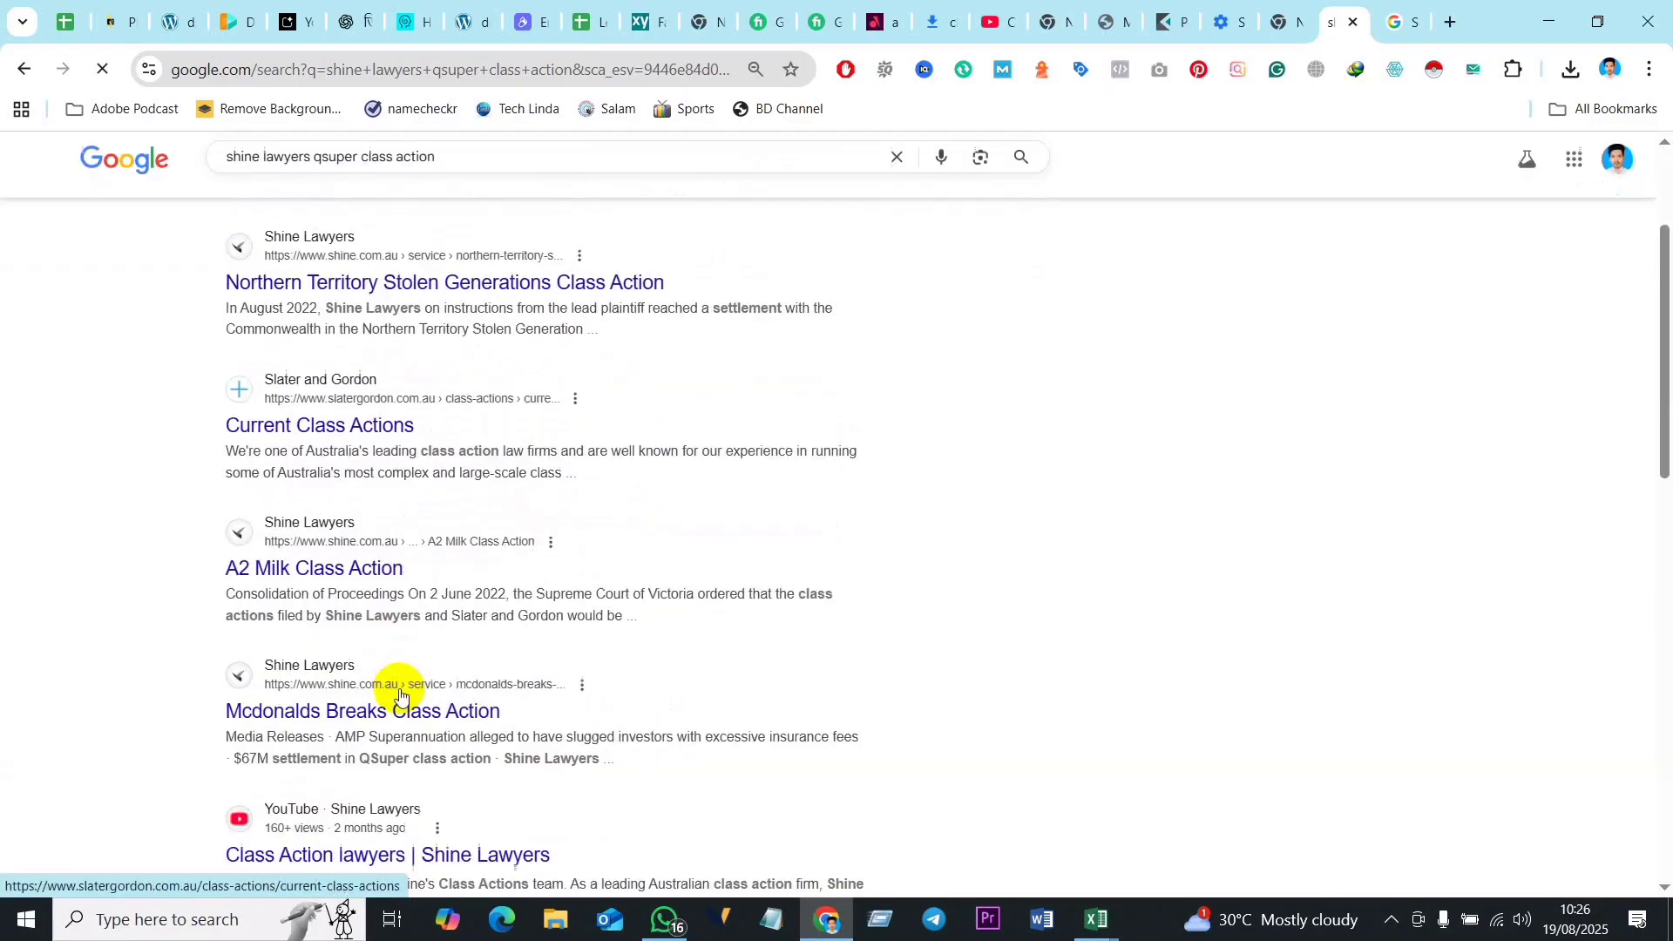
{"action": "scroll", "coordinate": [400, 694], "scroll_direction": "down", "scroll_amount": 15}
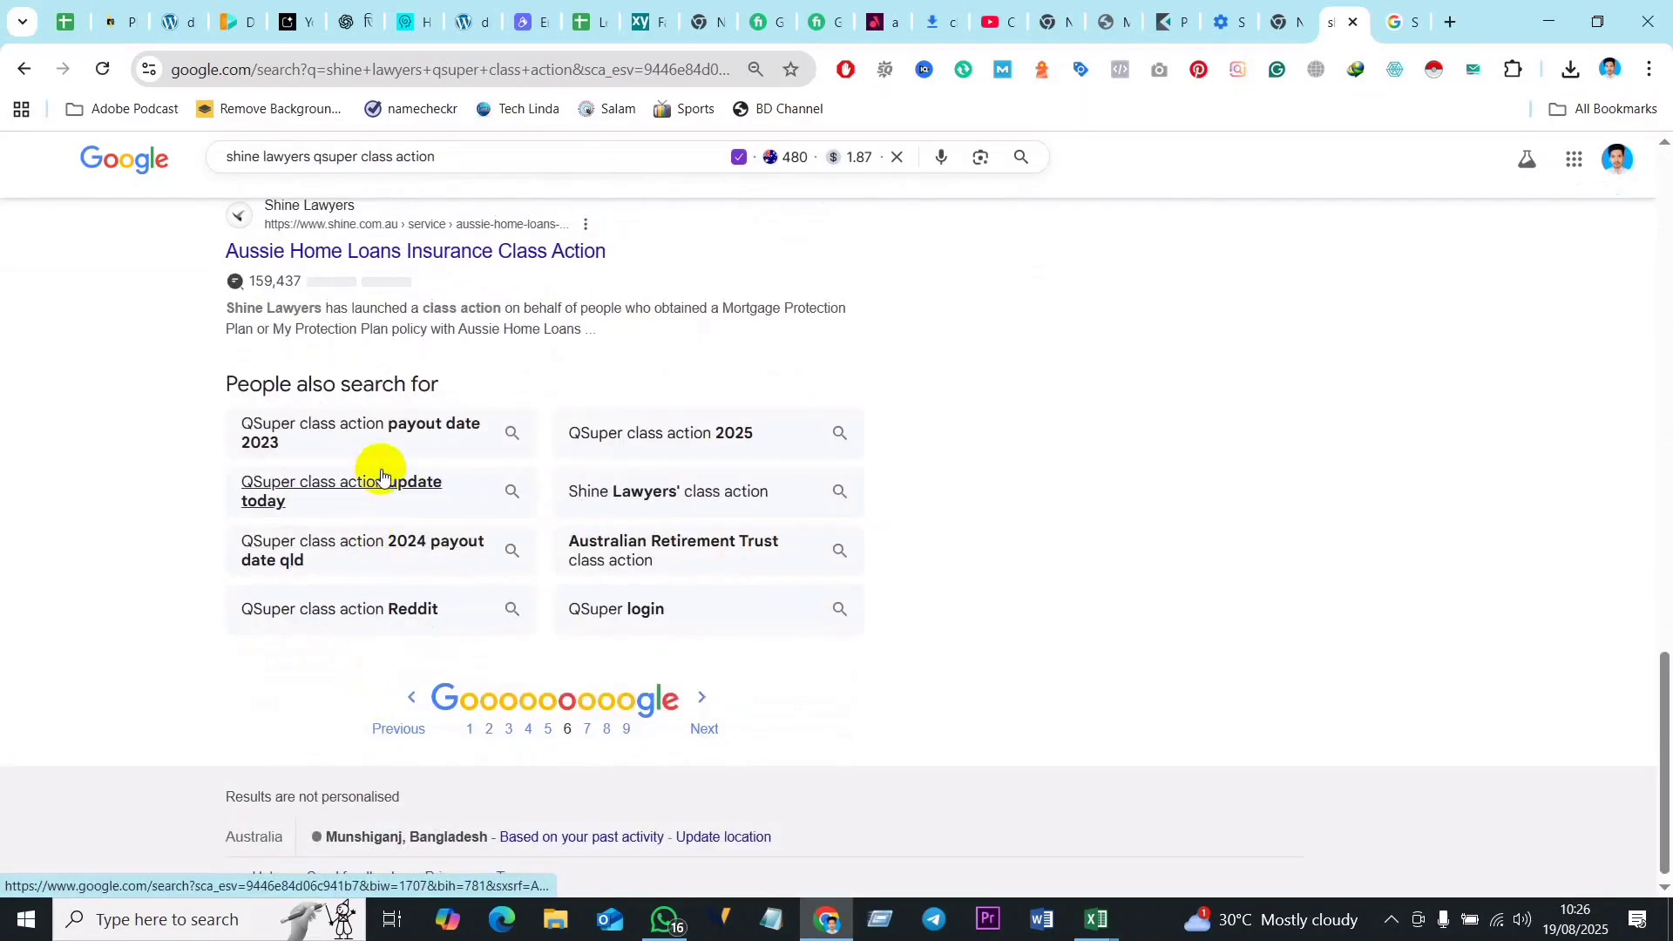
{"action": "scroll", "coordinate": [366, 540], "scroll_direction": "up", "scroll_amount": 5}
{"action": "scroll", "coordinate": [324, 506], "scroll_direction": "up", "scroll_amount": 1}
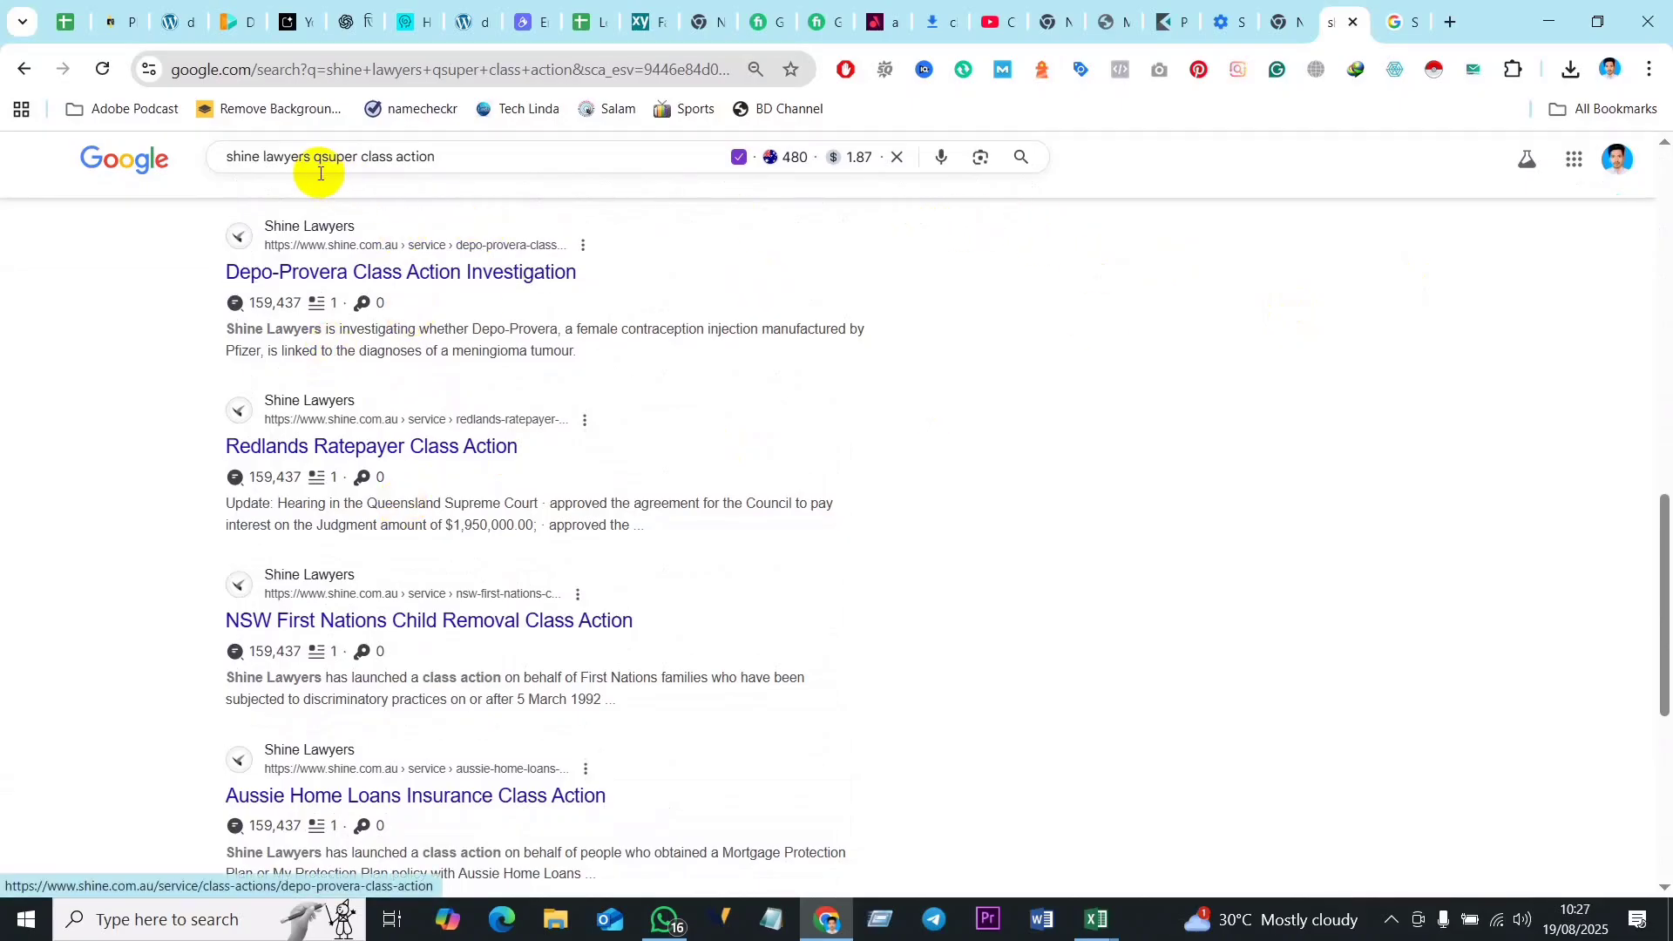
Step: In a new browser tab, search Google for "SEO Quack ext" and open the SEOquake page in the Chrome Web Store
{"action": "left_click", "coordinate": [1451, 26]}
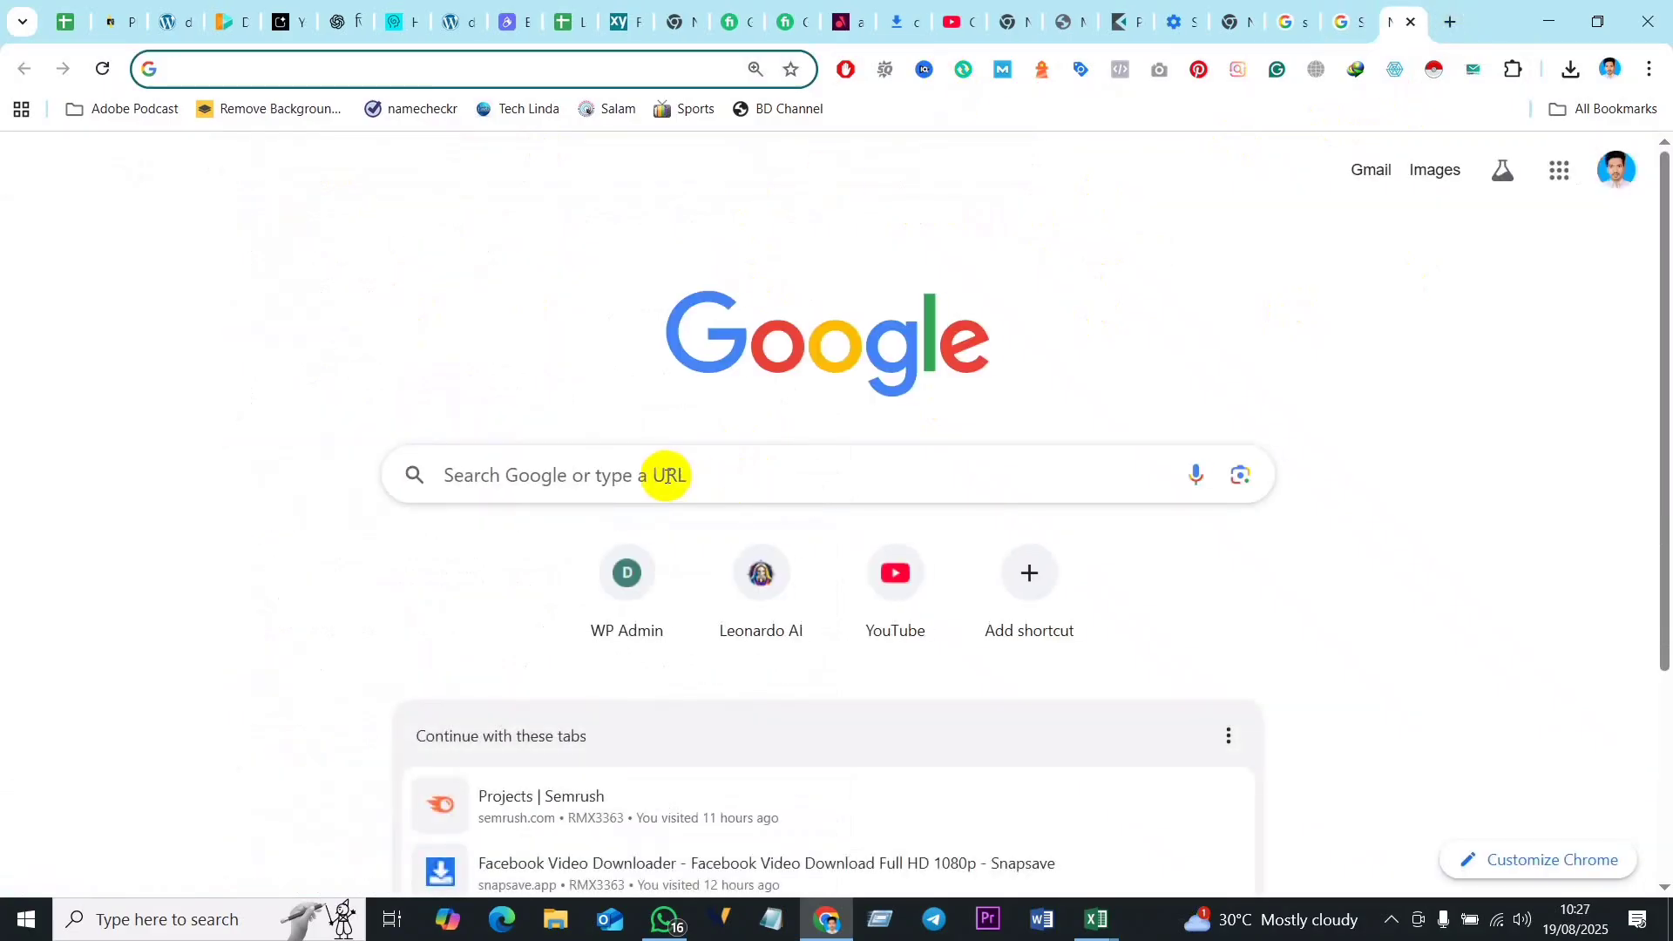
{"action": "left_click", "coordinate": [578, 474]}
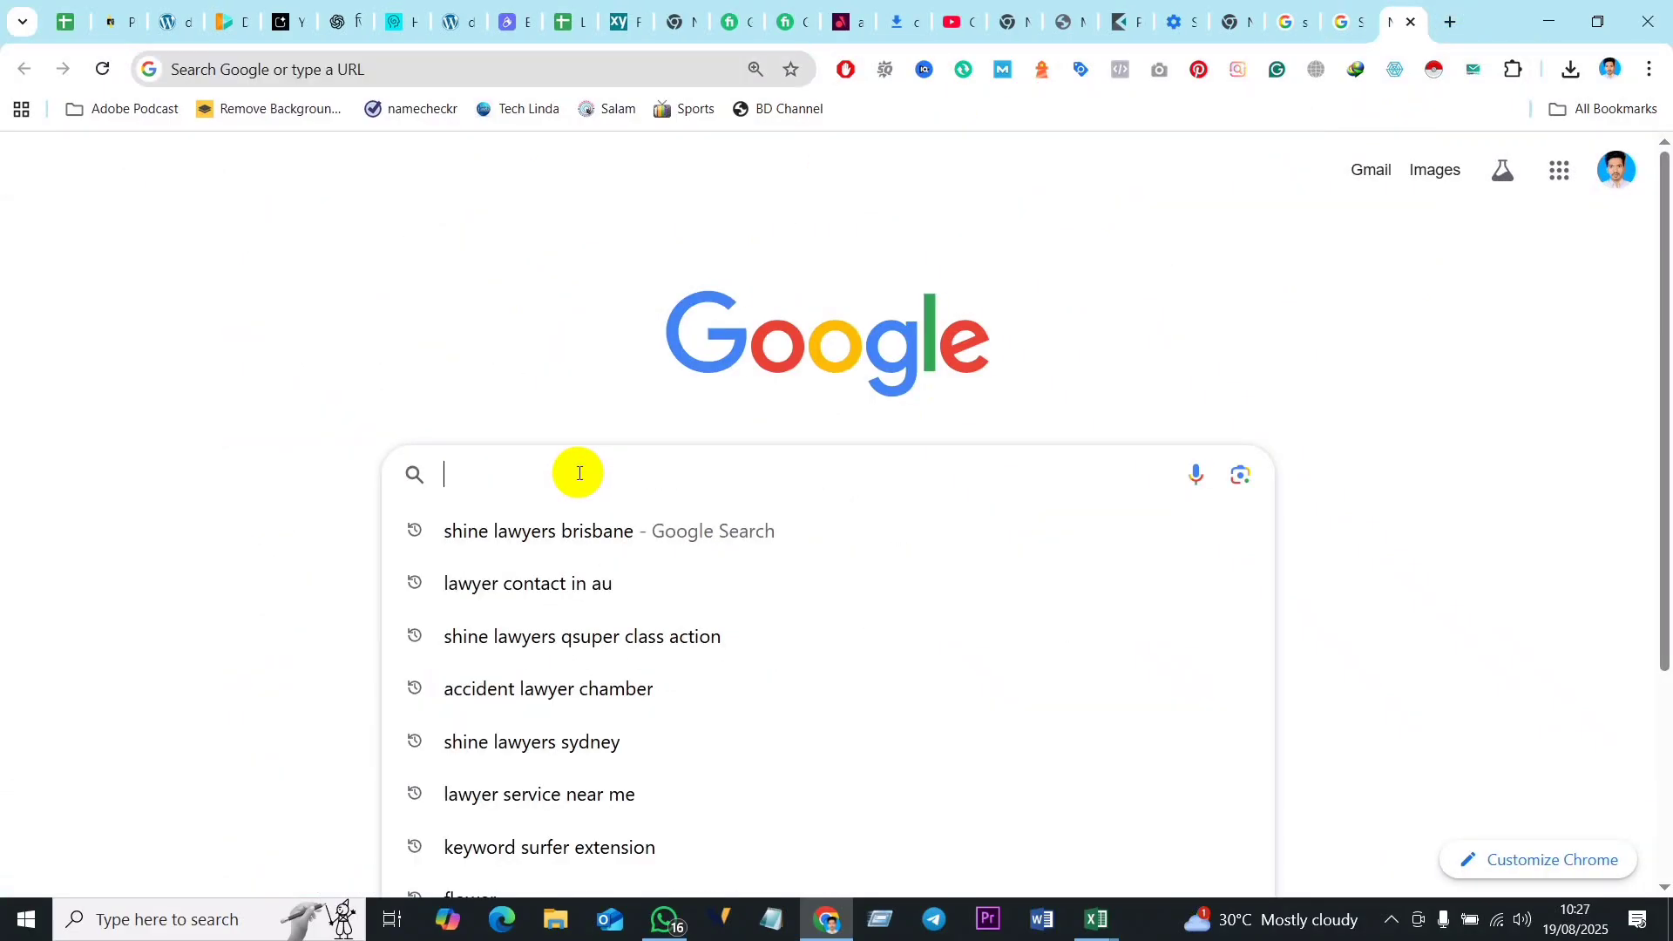
{"action": "type", "text": "SEO"}
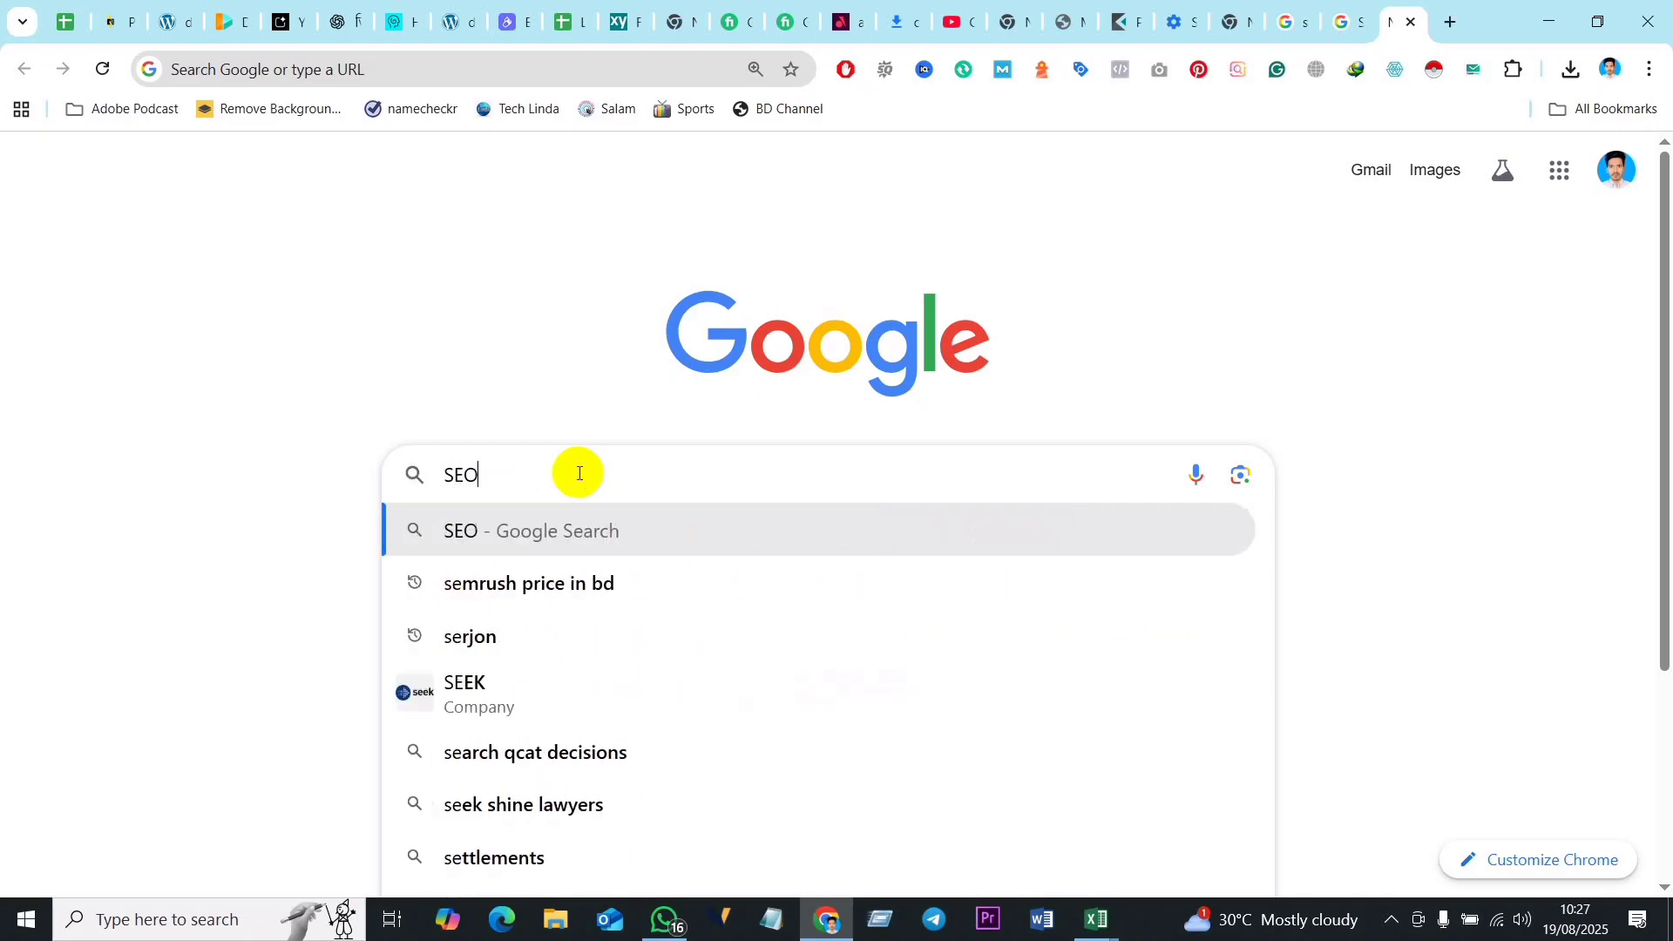
{"action": "type", "text": " Qu"}
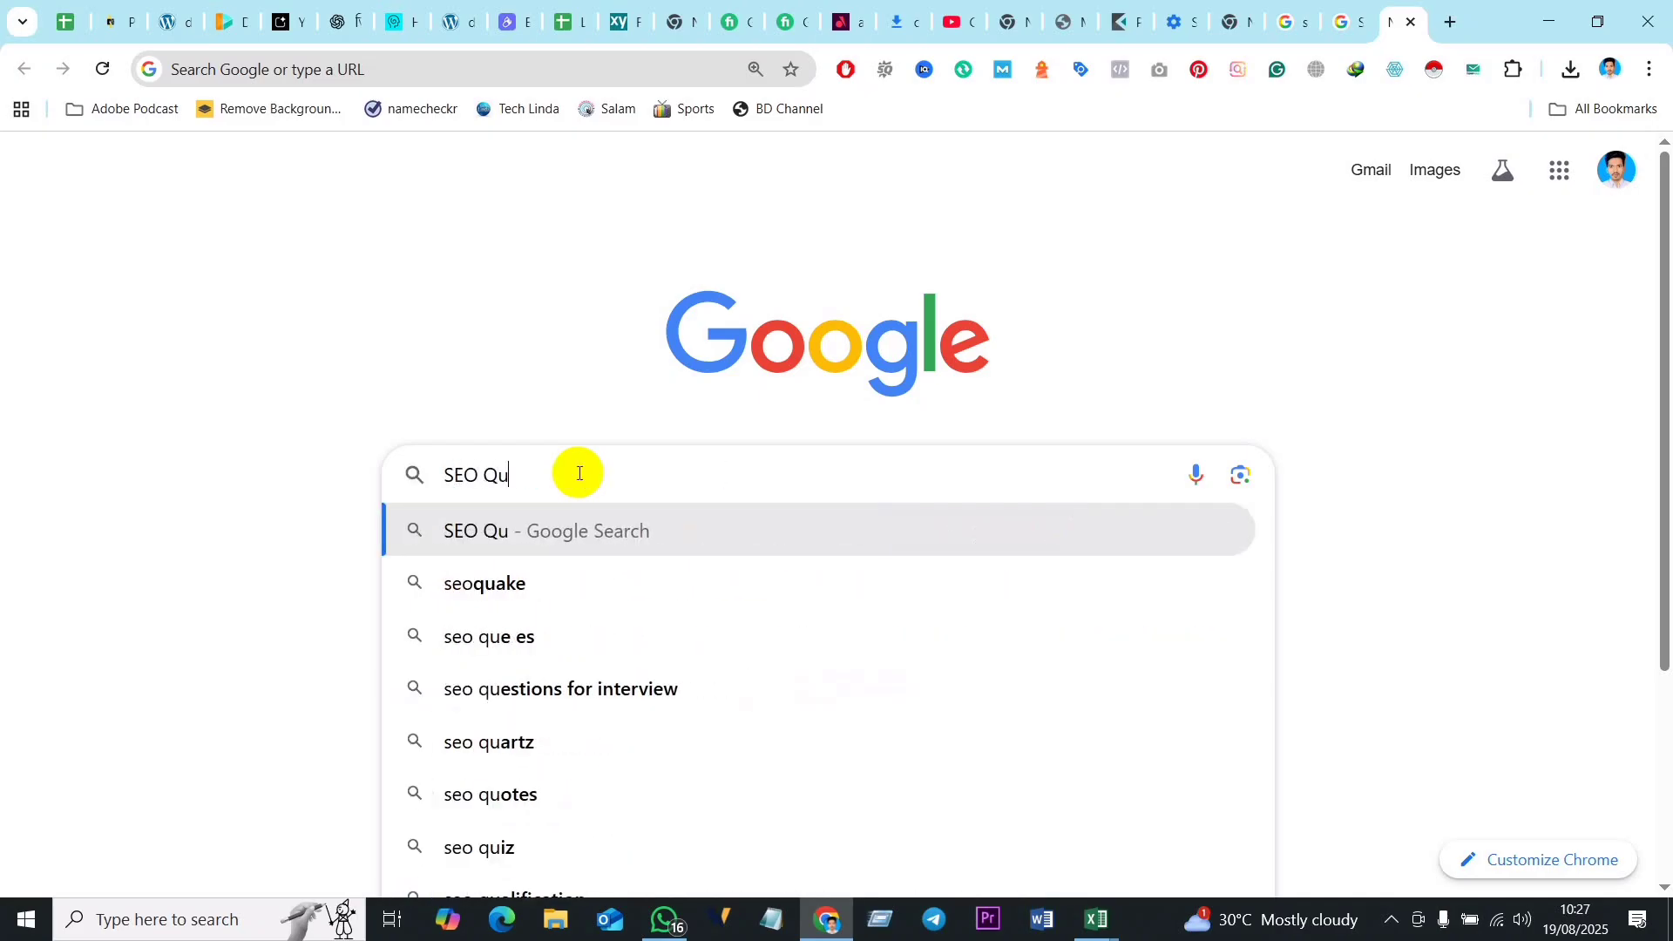
{"action": "type", "text": "ack ext"}
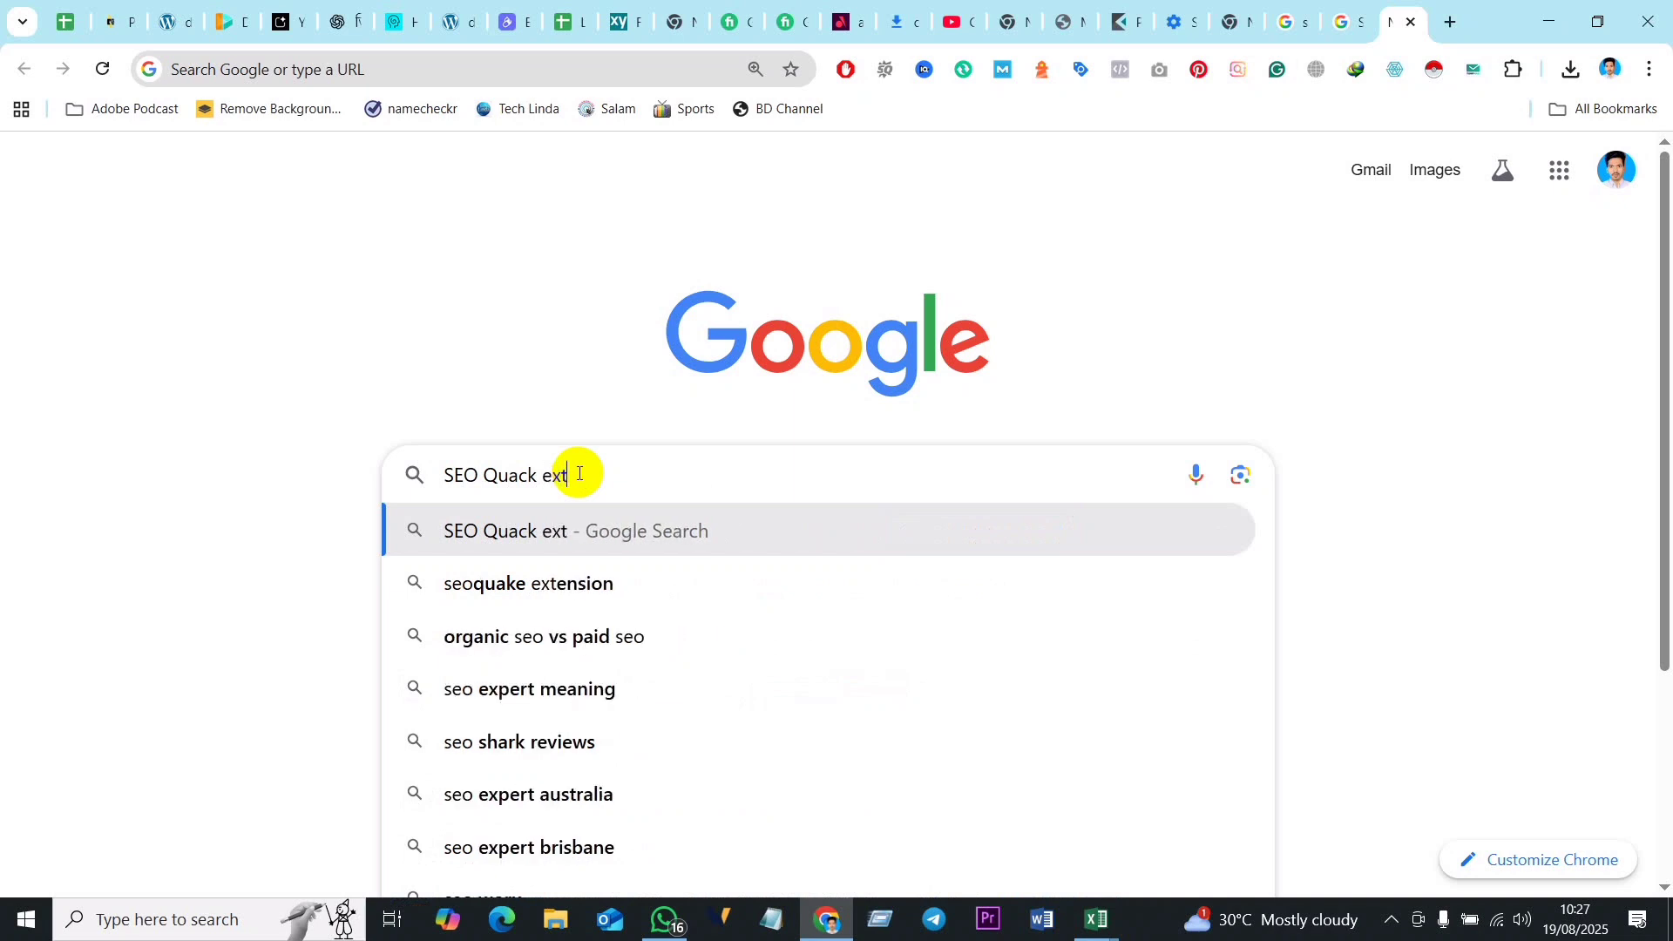
{"action": "key", "text": "Return"}
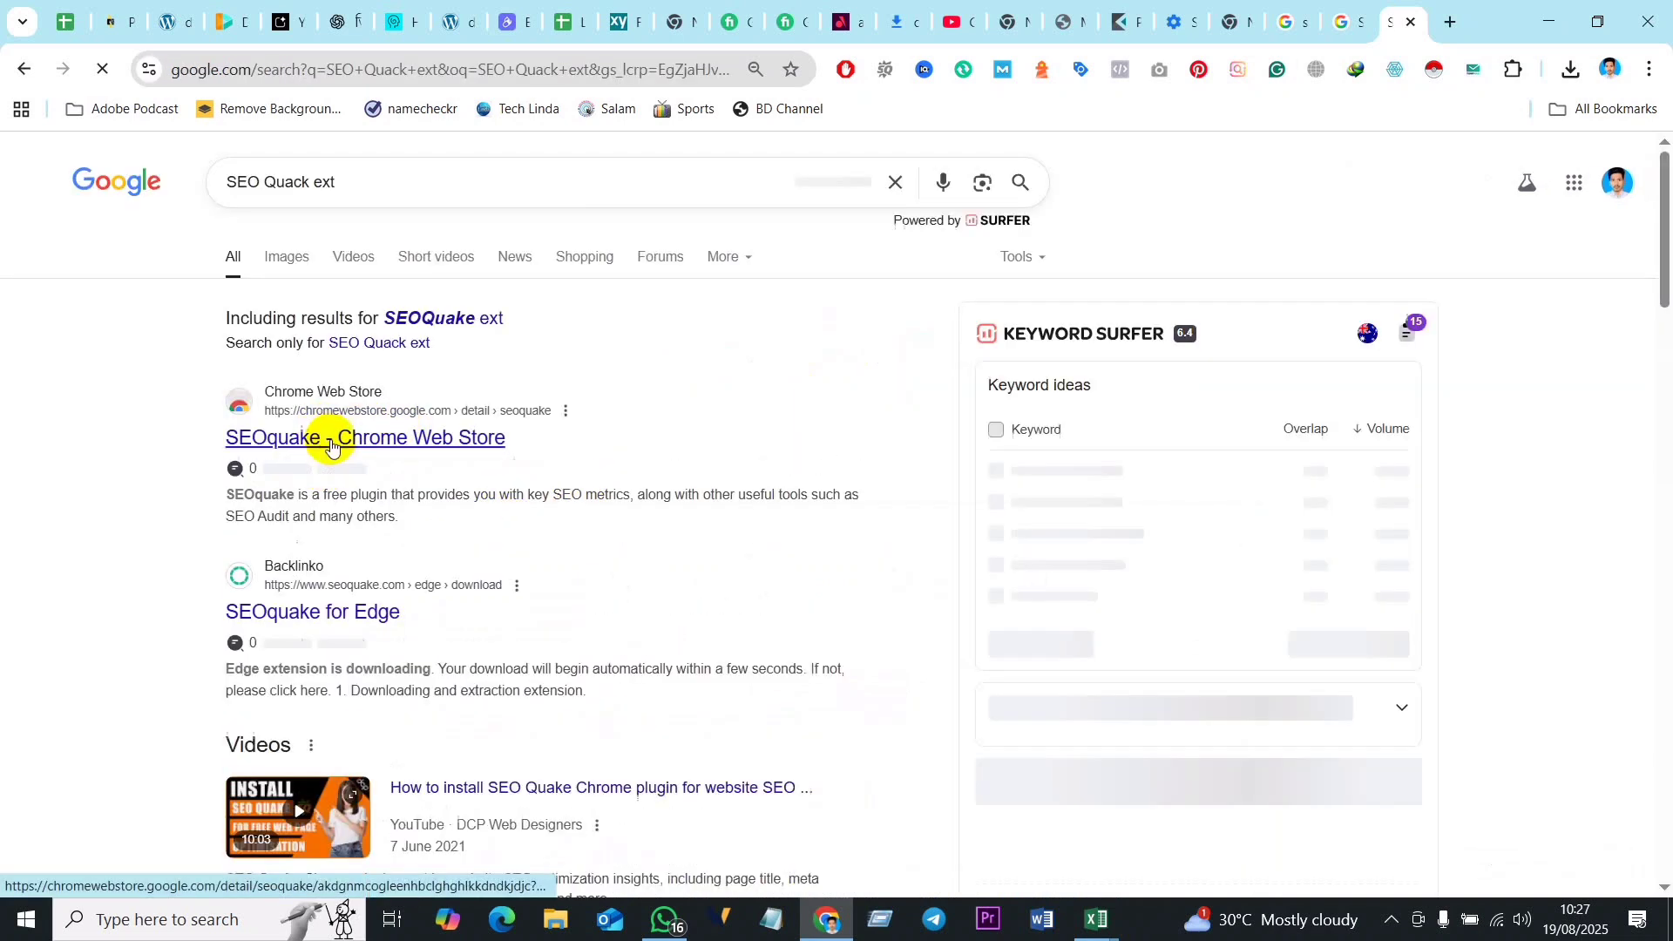
{"action": "left_click", "coordinate": [336, 443]}
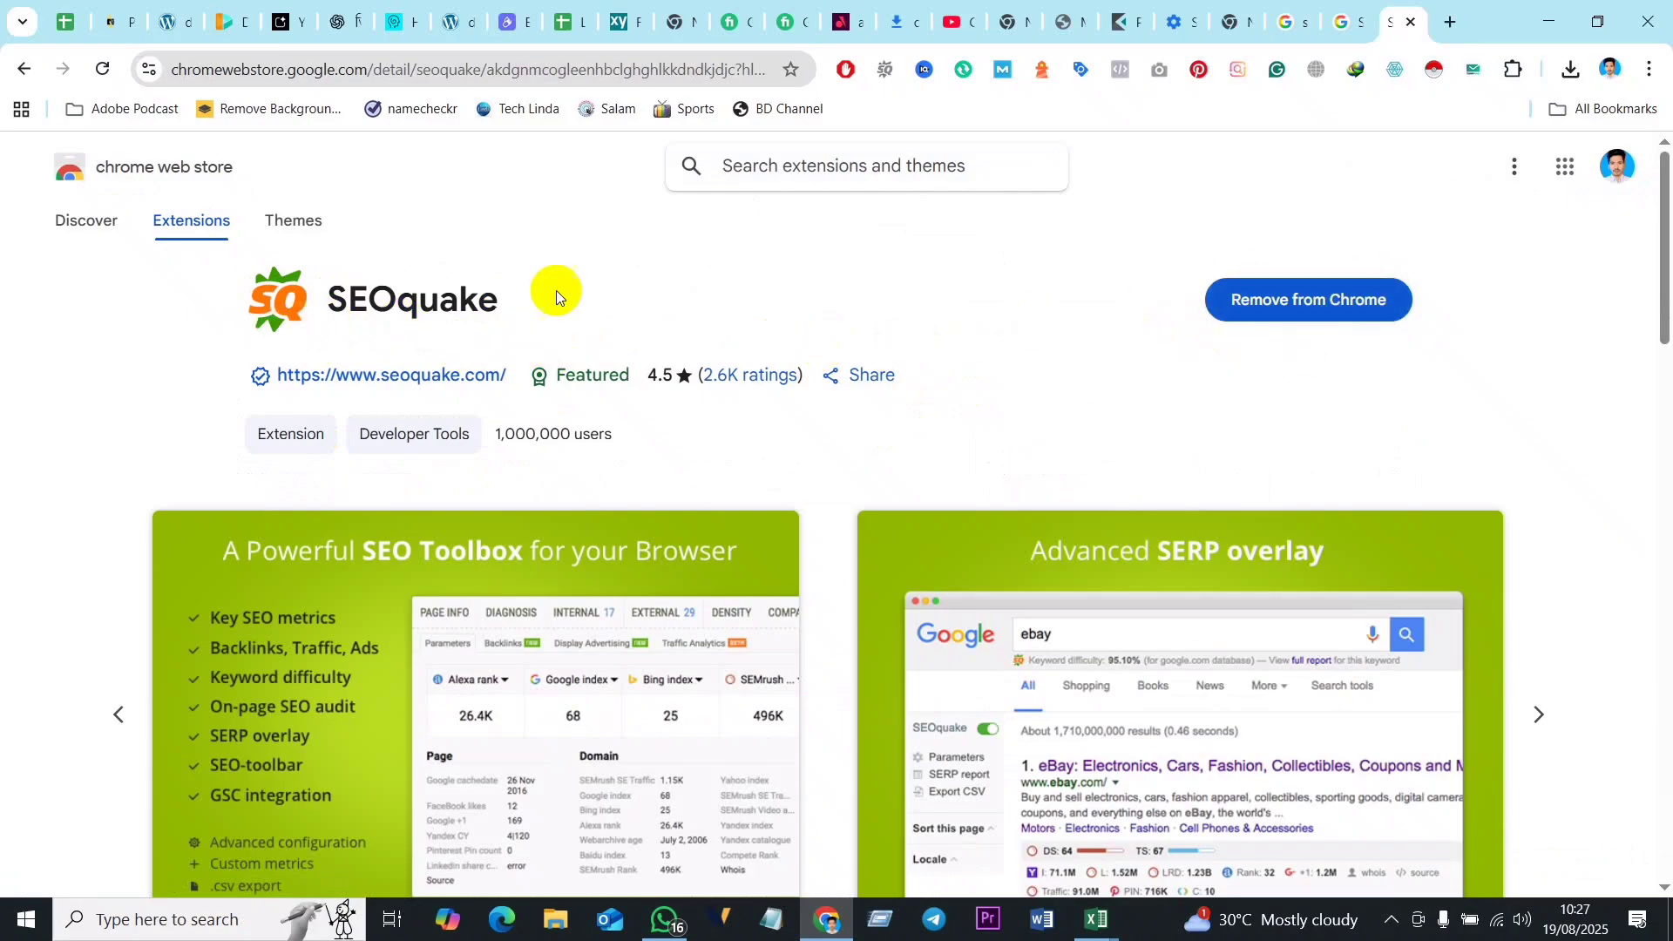
Step: Enable the SEOquake extension and dismiss its pop-up
{"action": "left_click", "coordinate": [886, 70]}
{"action": "left_click", "coordinate": [839, 109]}
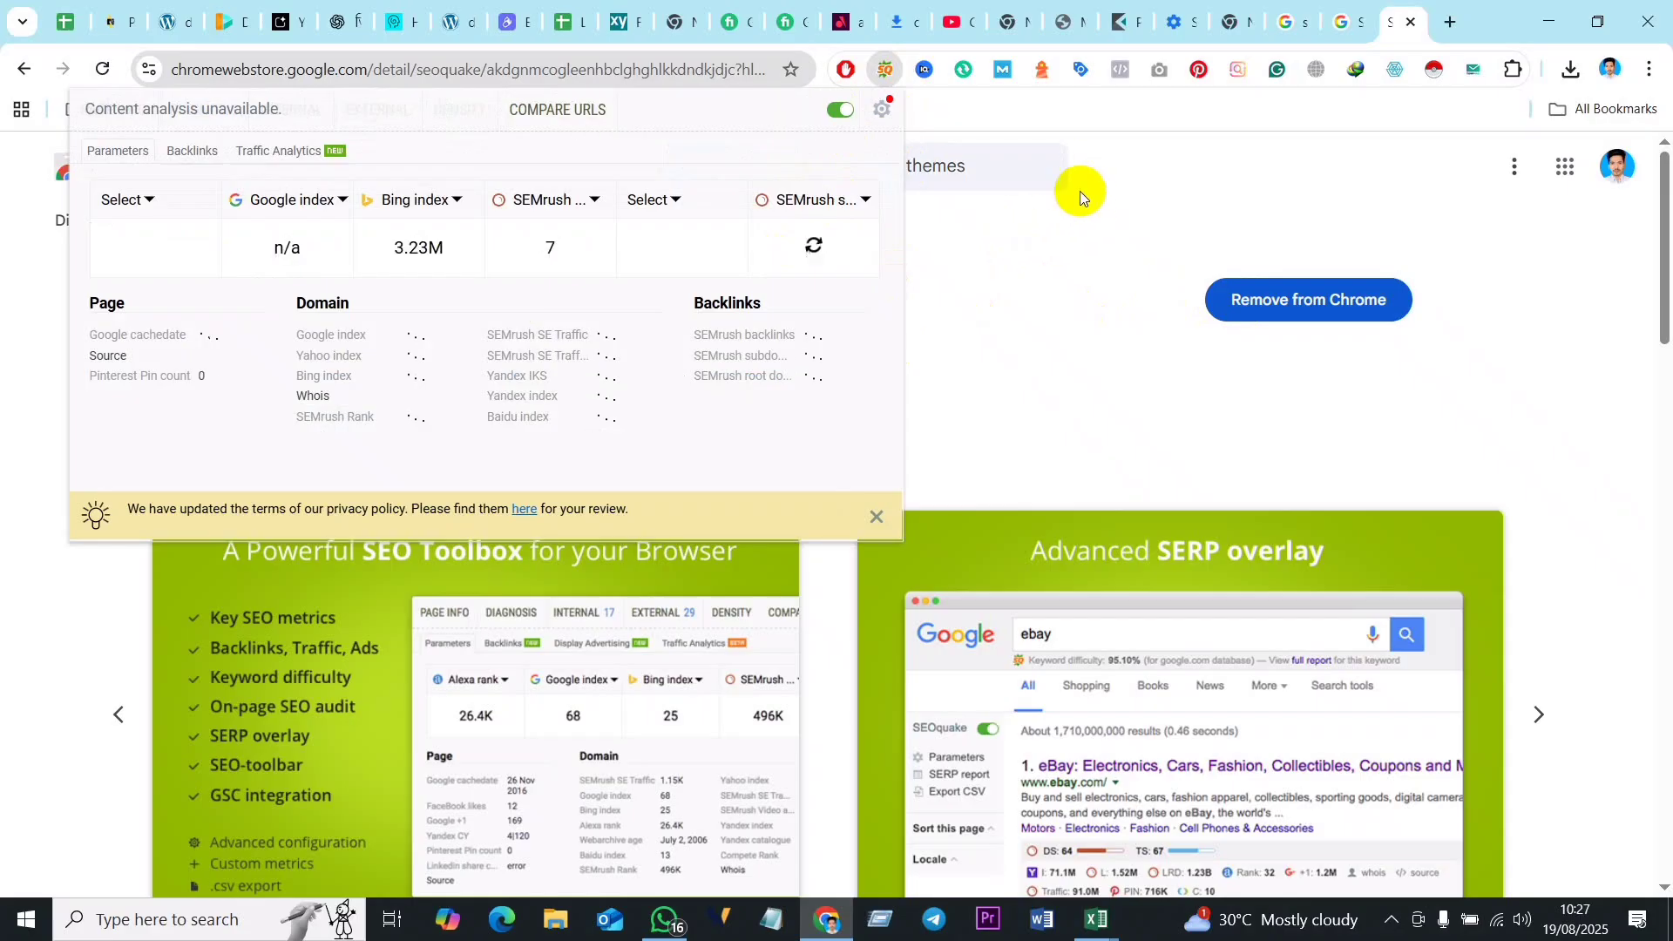
{"action": "left_click", "coordinate": [1148, 149]}
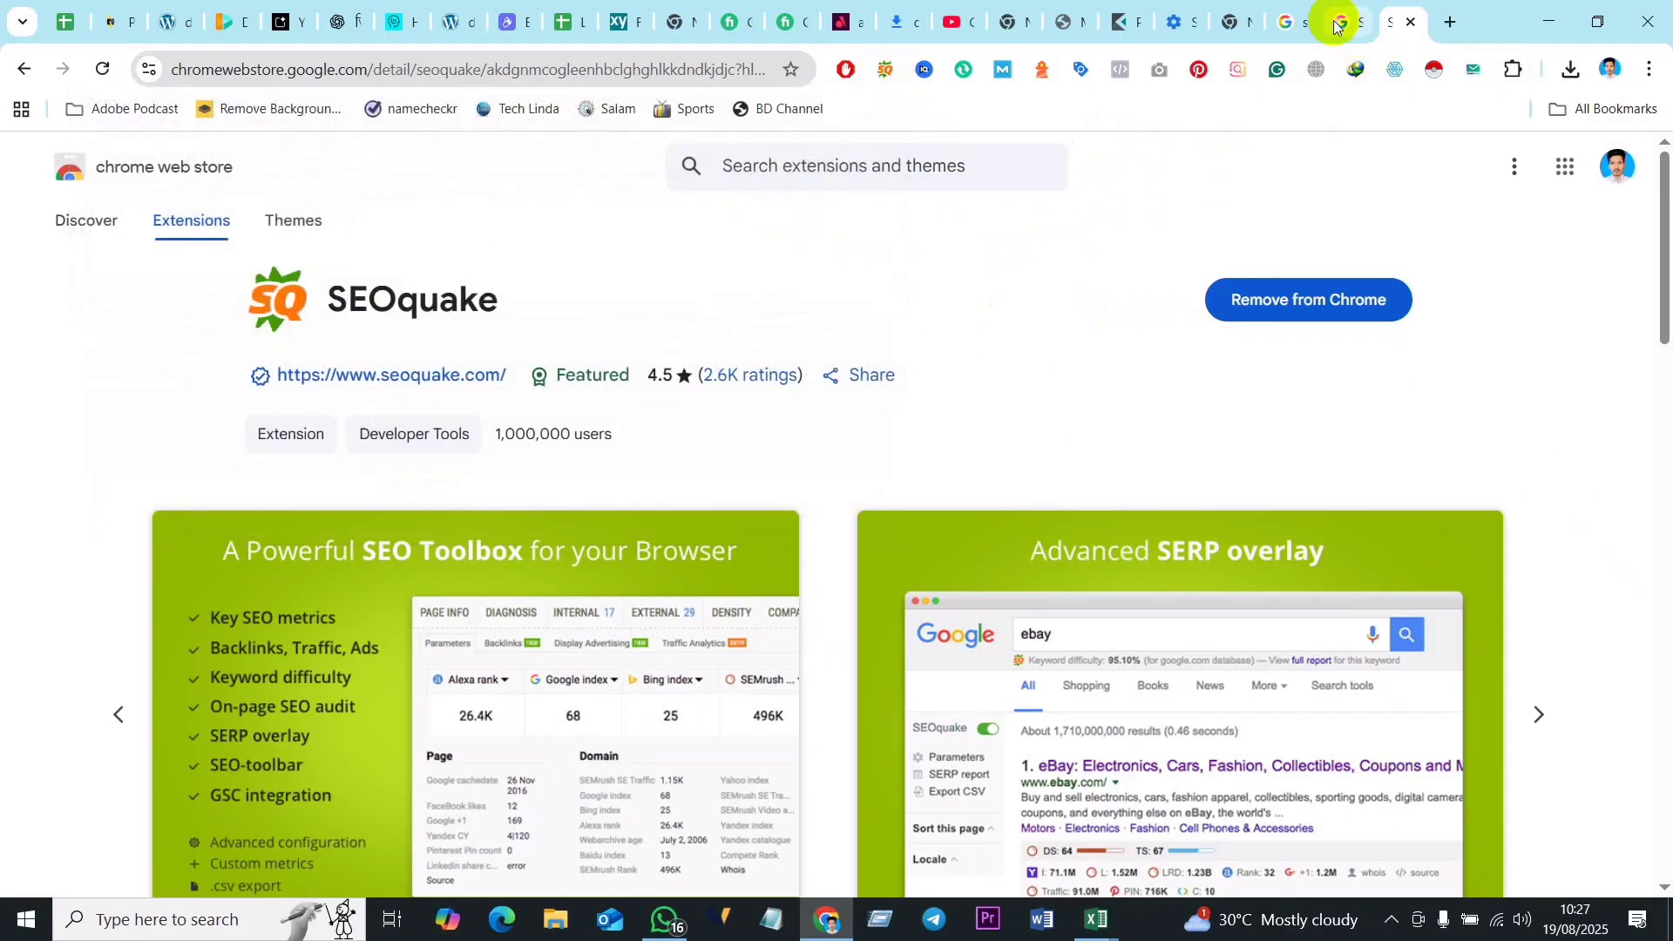
Step: Return to the "shine lawyers qsuper class action" results, reload them and turn on the SEOquake overlay
{"action": "left_click", "coordinate": [1288, 20]}
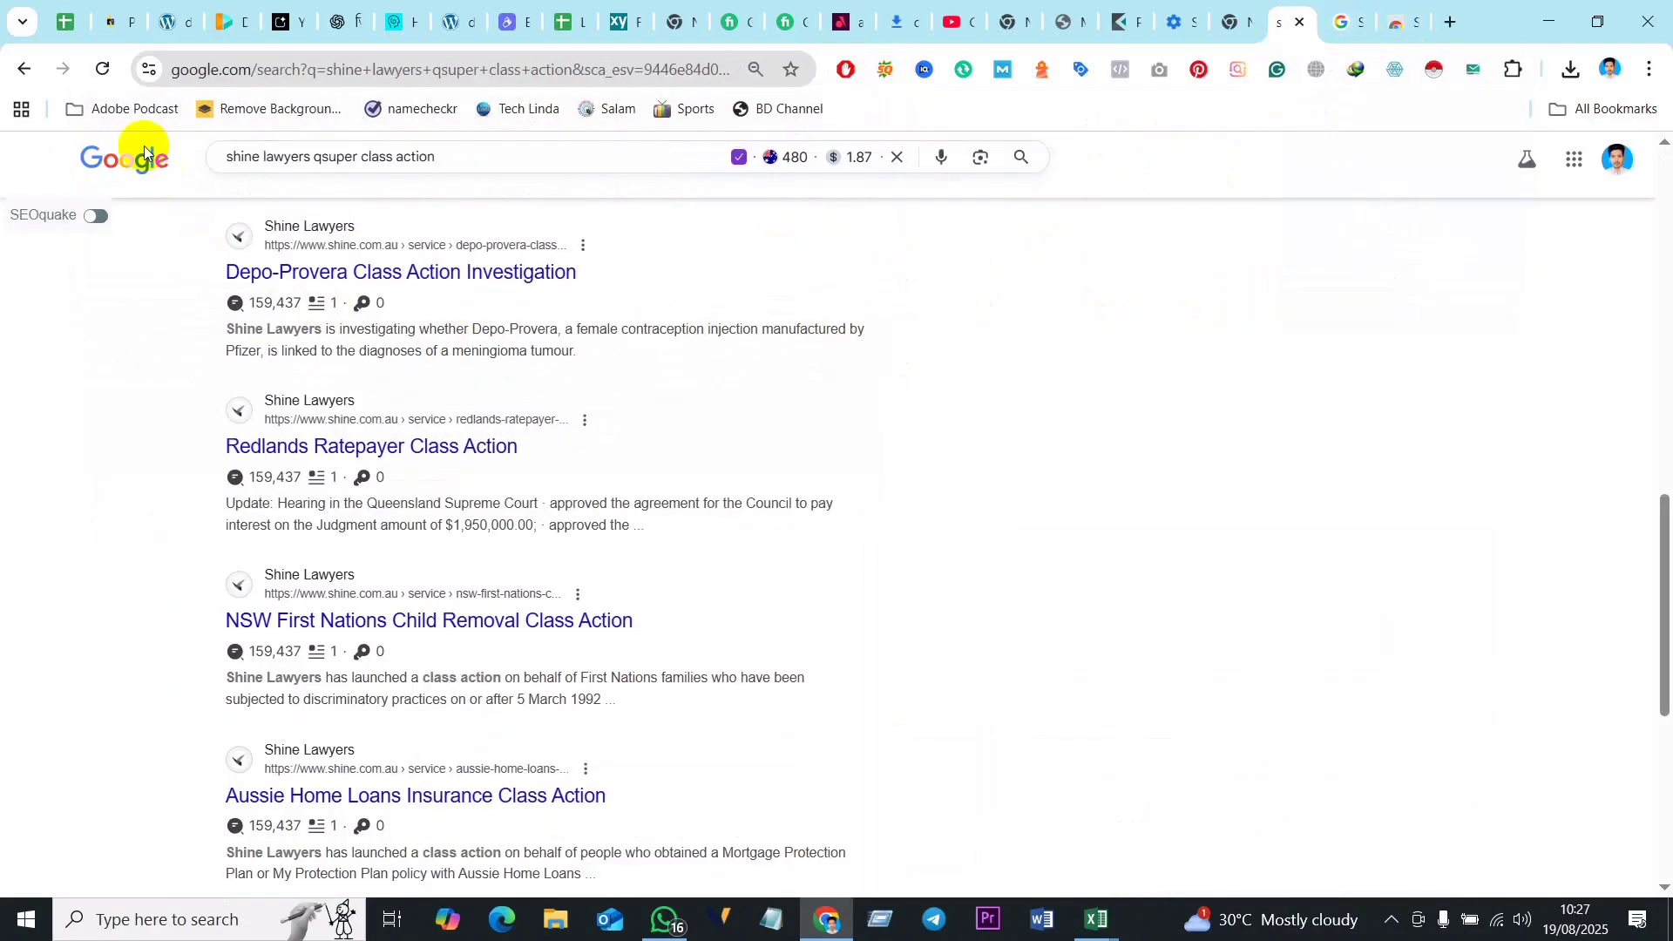
{"action": "left_click", "coordinate": [103, 68]}
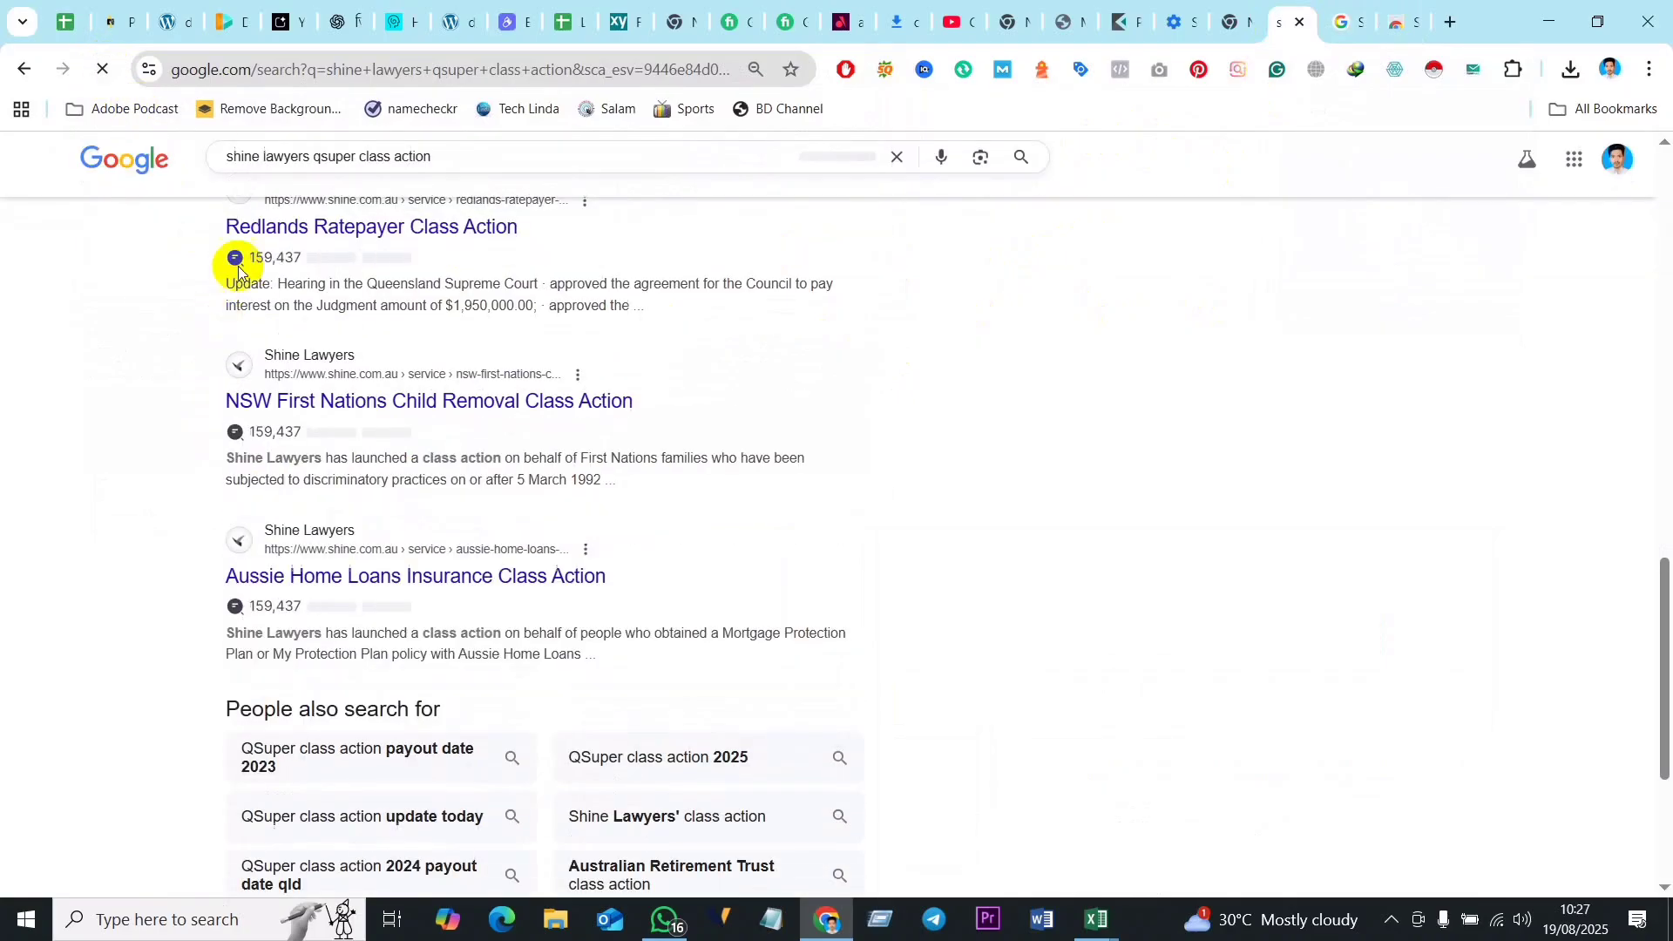
{"action": "scroll", "coordinate": [296, 383], "scroll_direction": "up", "scroll_amount": 8}
{"action": "scroll", "coordinate": [268, 473], "scroll_direction": "up", "scroll_amount": 6}
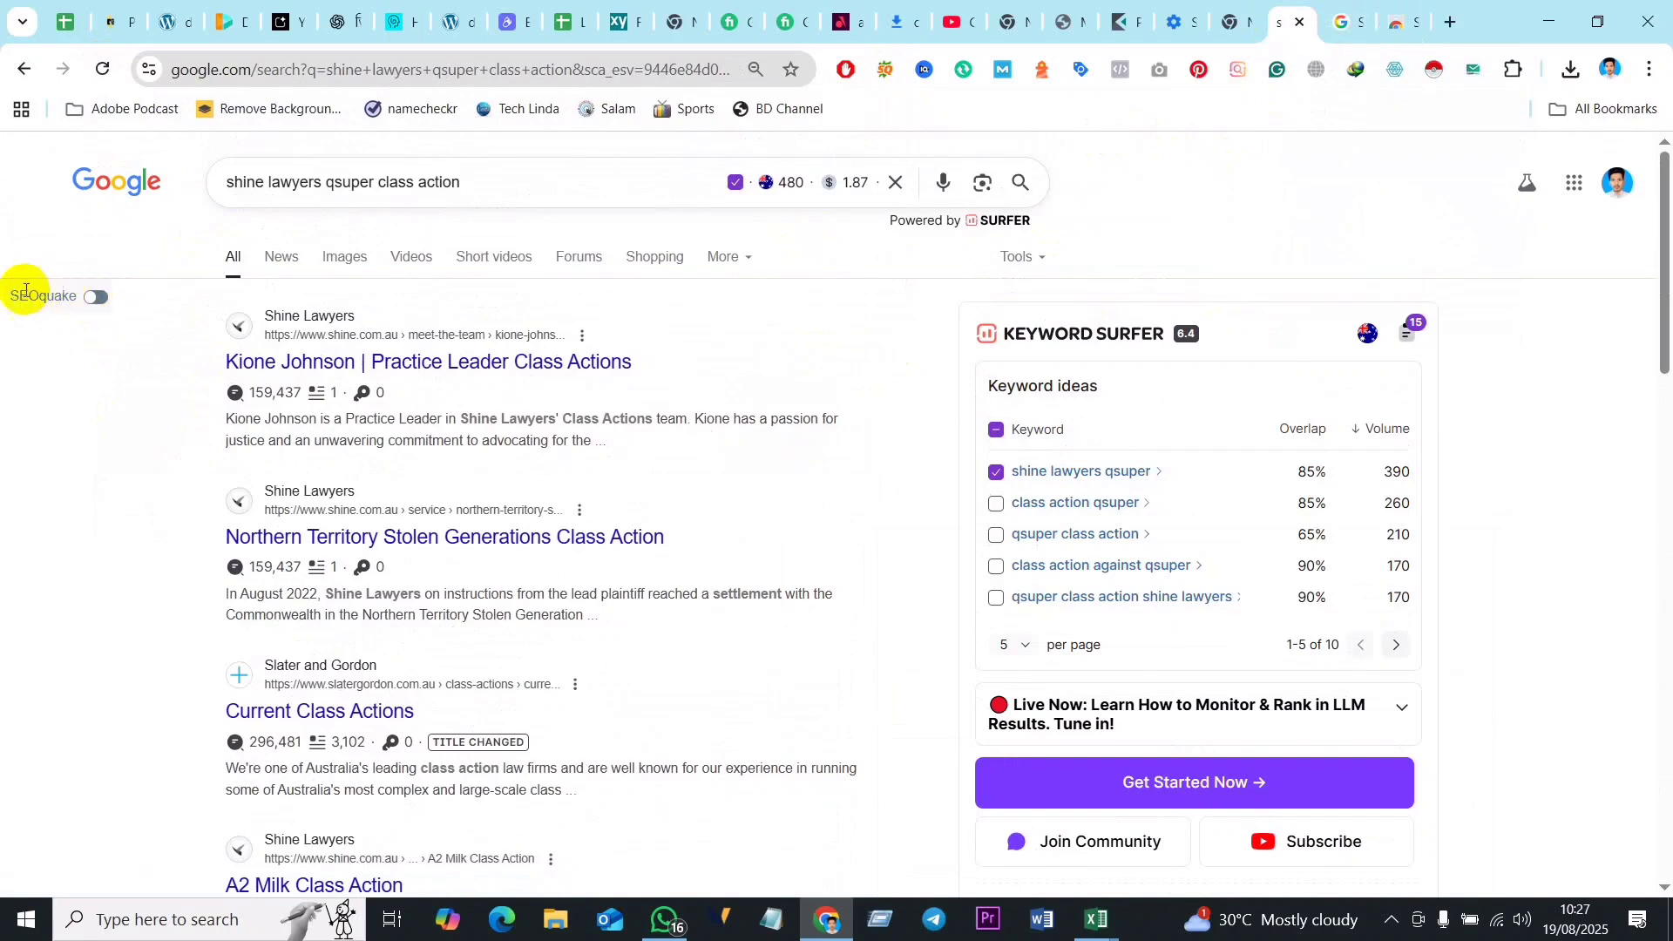
{"action": "left_click", "coordinate": [97, 299]}
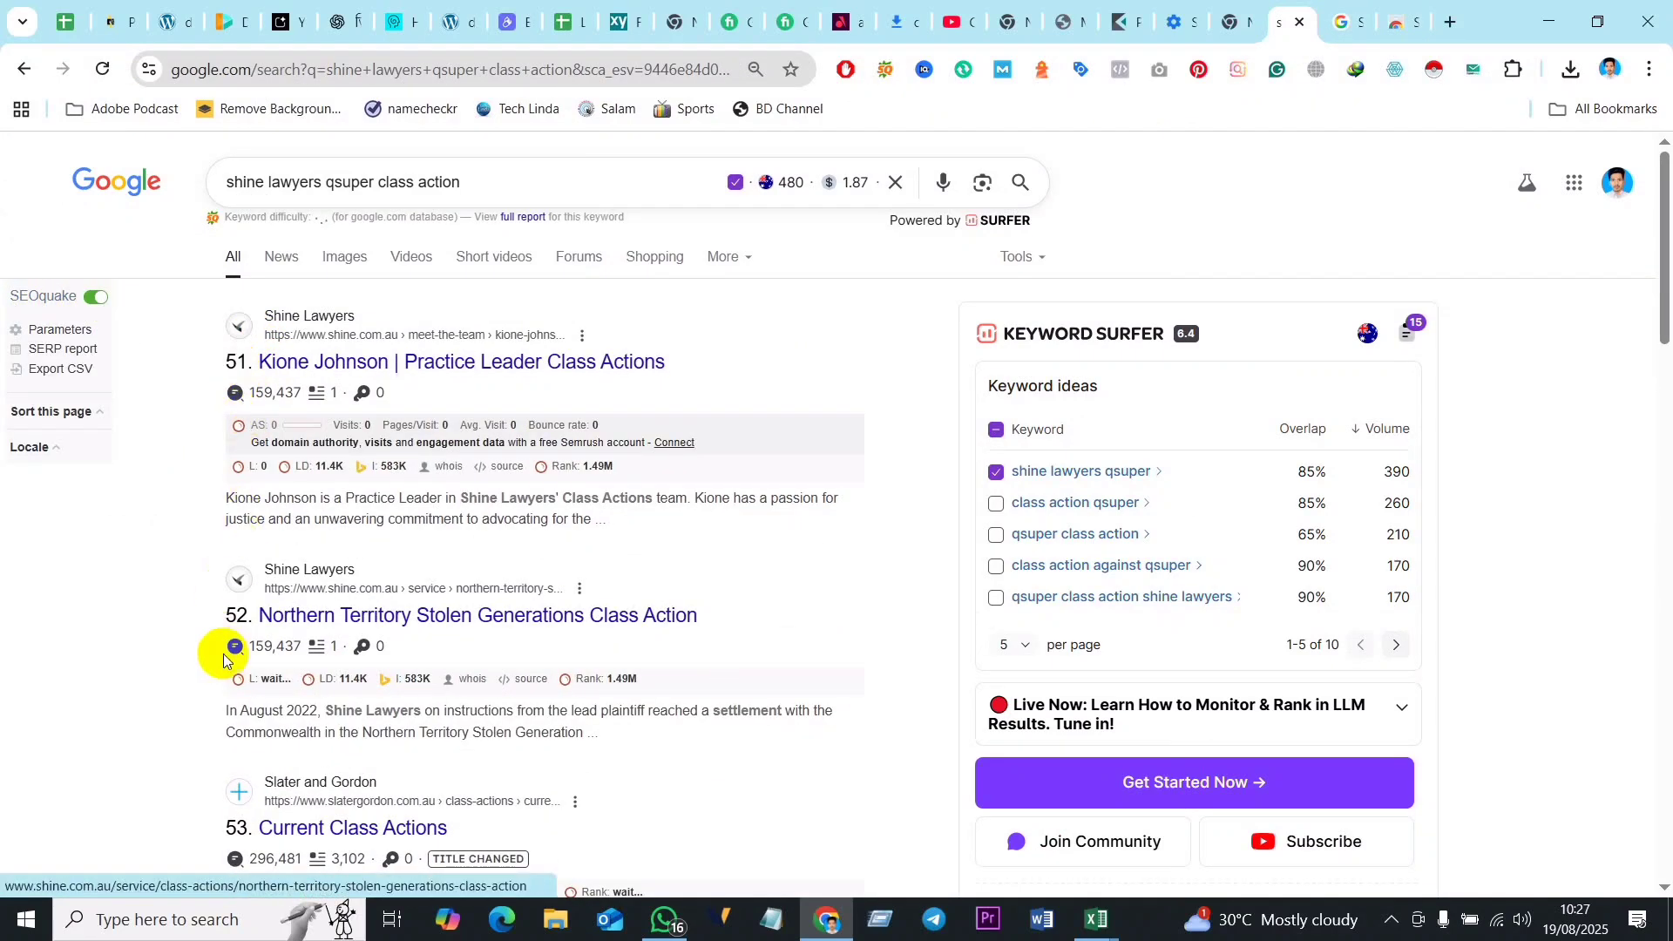
Step: Examine the SEOquake position numbers of the results on page 6 and on results page 9
{"action": "scroll", "coordinate": [235, 642], "scroll_direction": "down", "scroll_amount": 5}
{"action": "scroll", "coordinate": [264, 571], "scroll_direction": "down", "scroll_amount": 7}
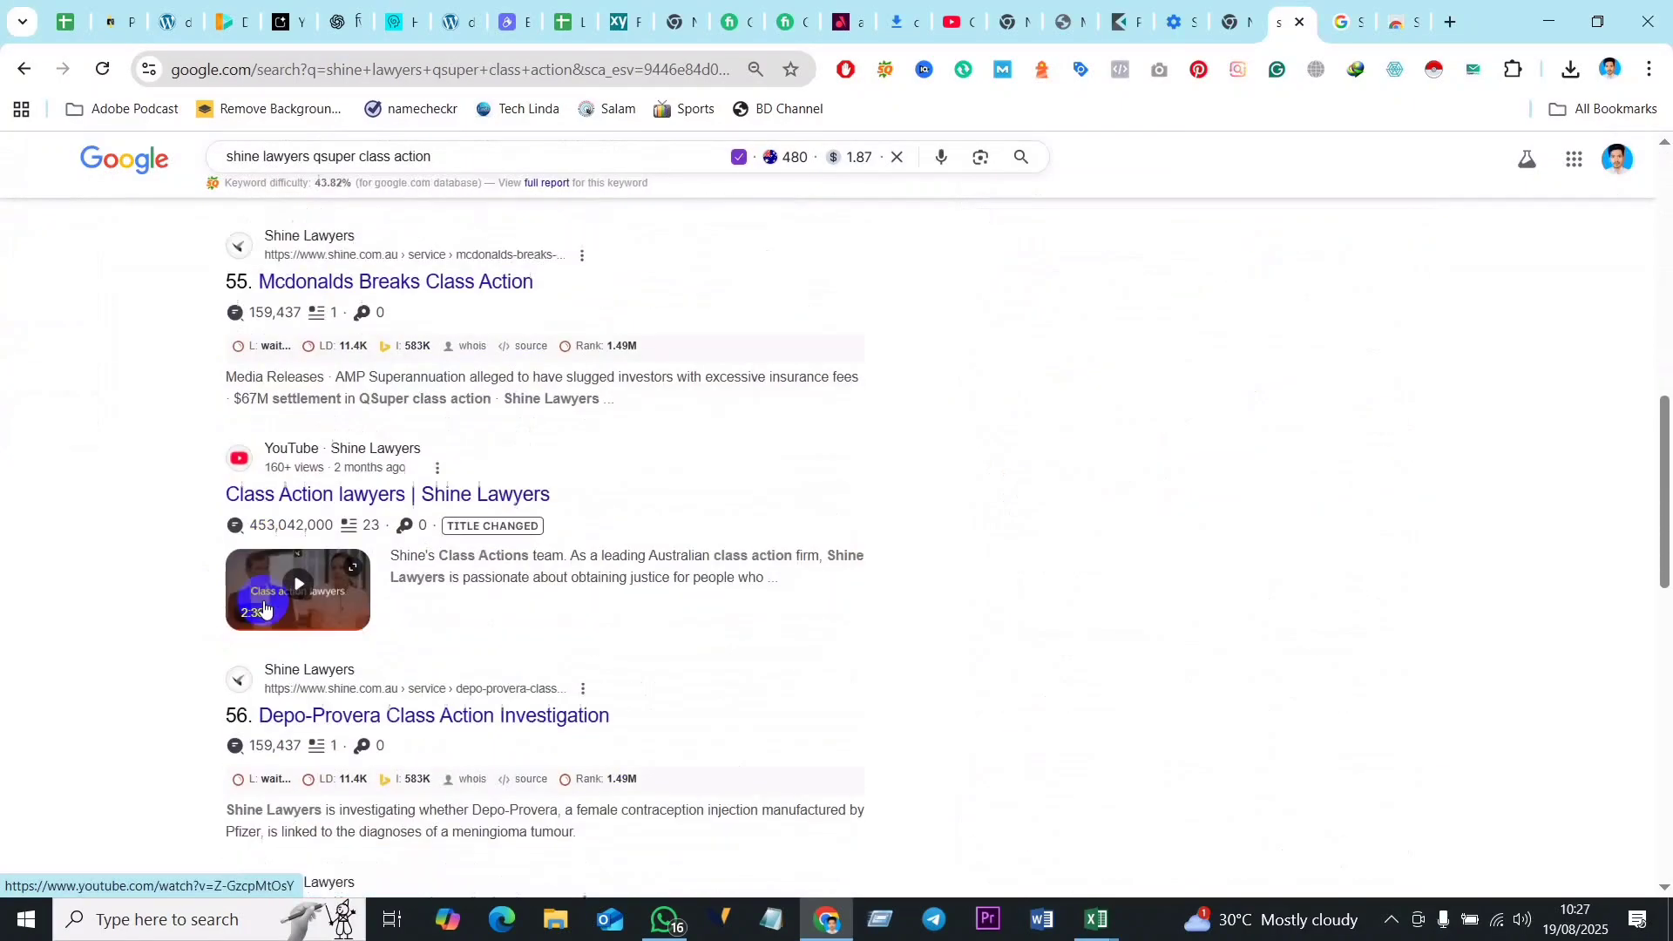
{"action": "scroll", "coordinate": [257, 707], "scroll_direction": "down", "scroll_amount": 1}
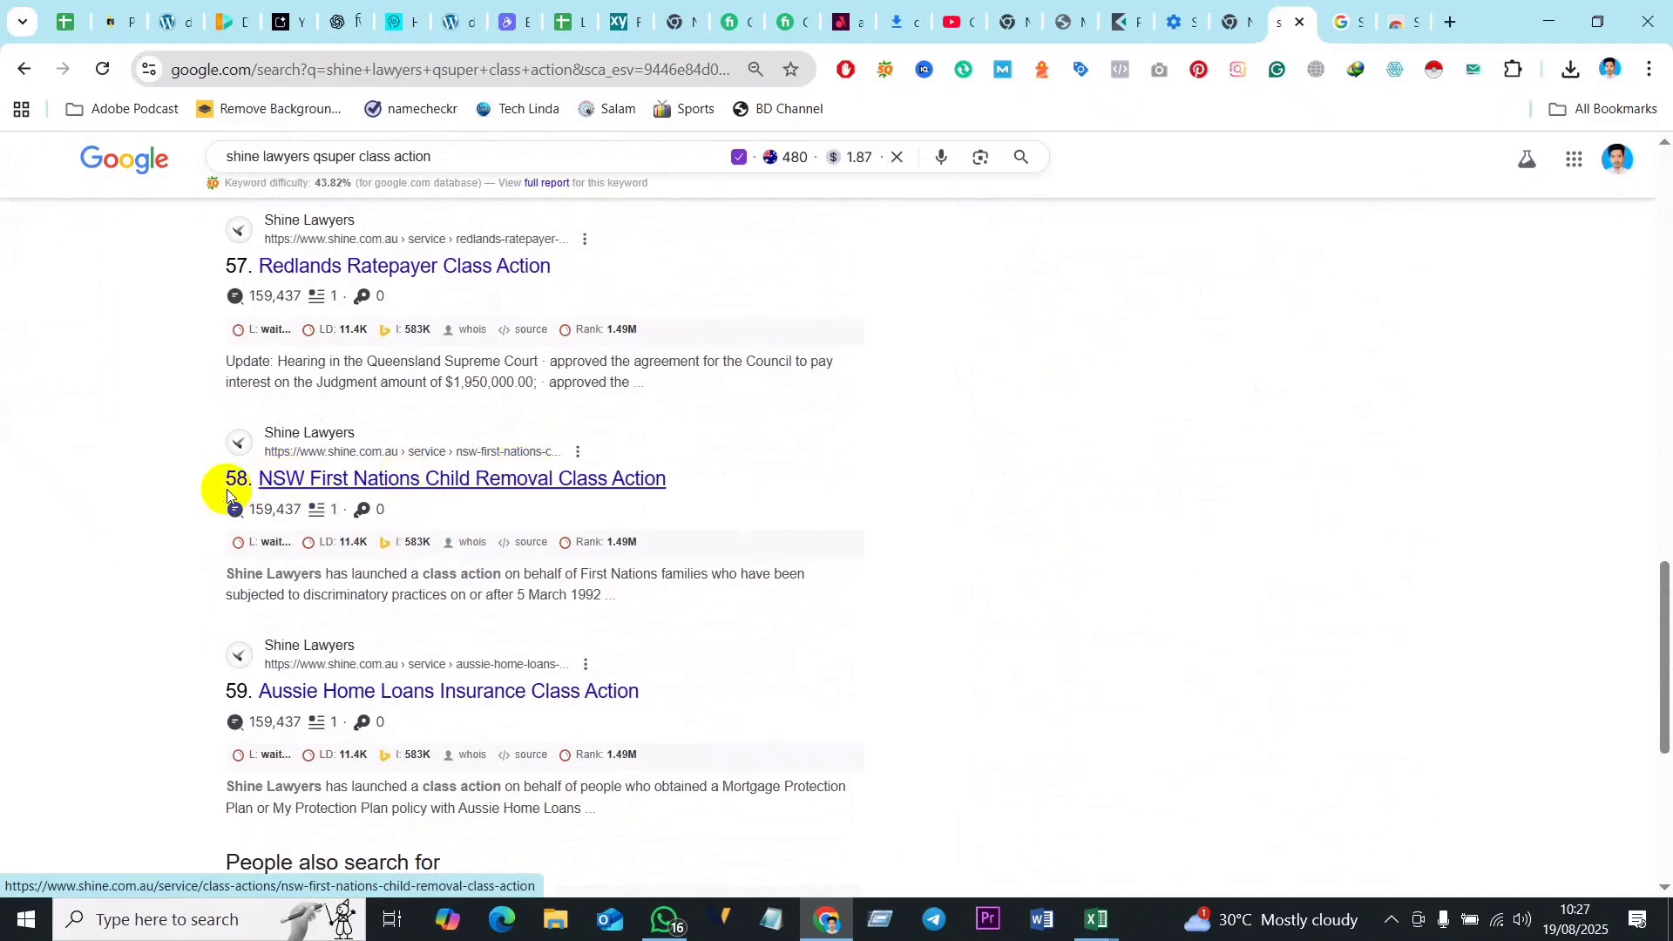
{"action": "scroll", "coordinate": [349, 558], "scroll_direction": "down", "scroll_amount": 5}
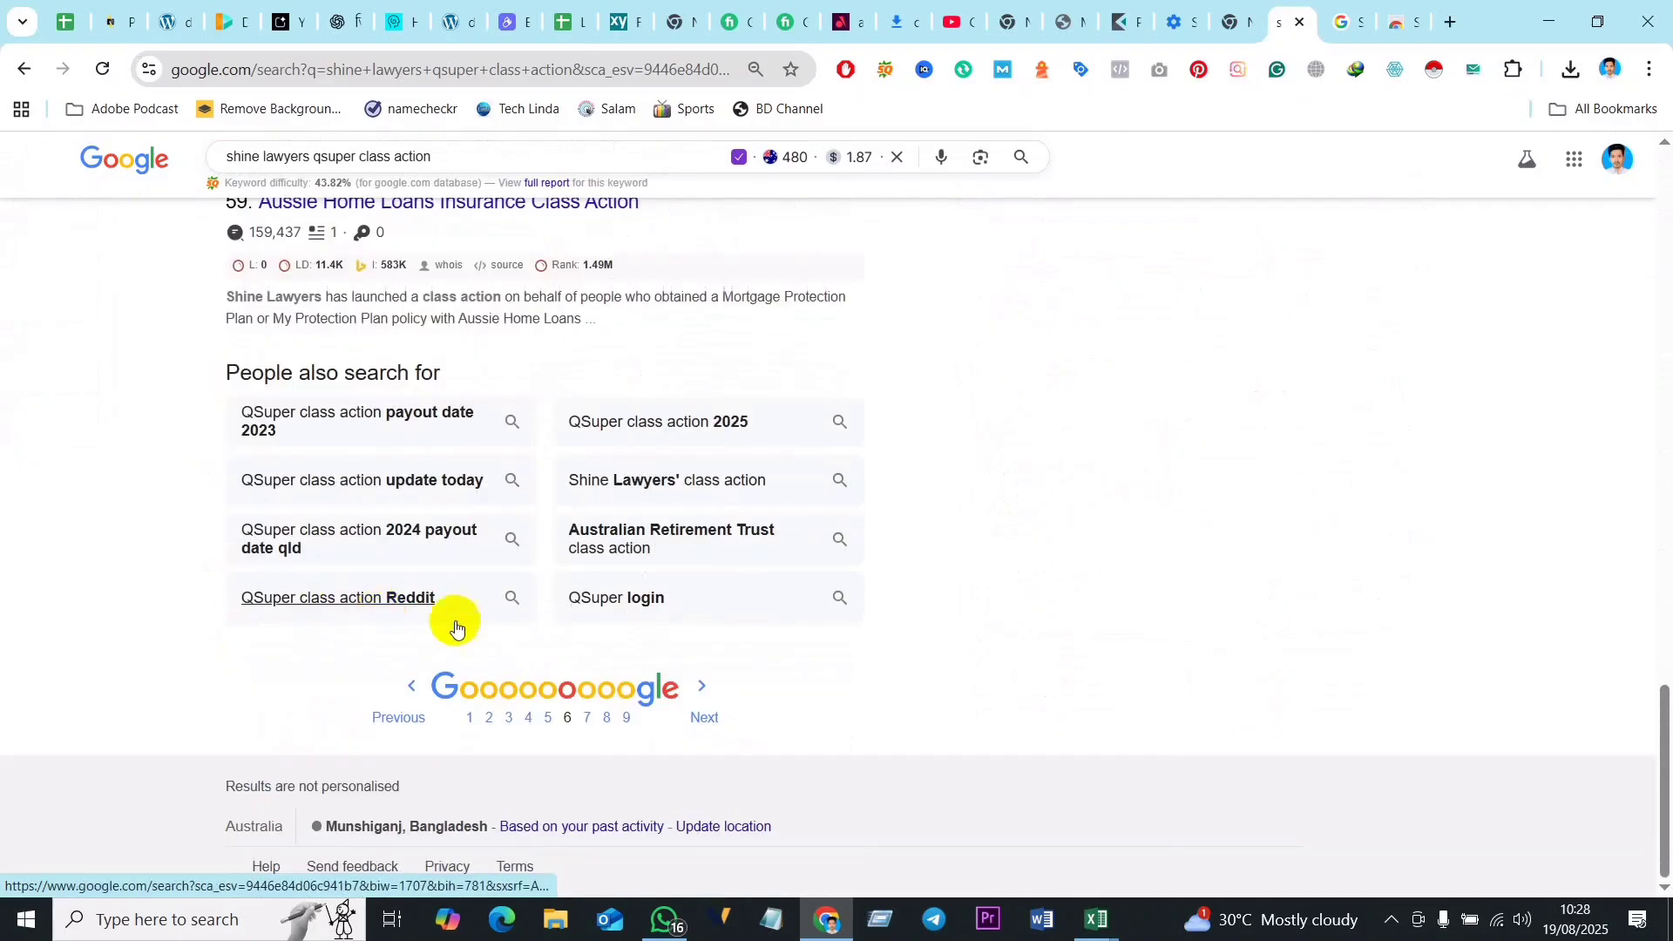
{"action": "left_click", "coordinate": [627, 717]}
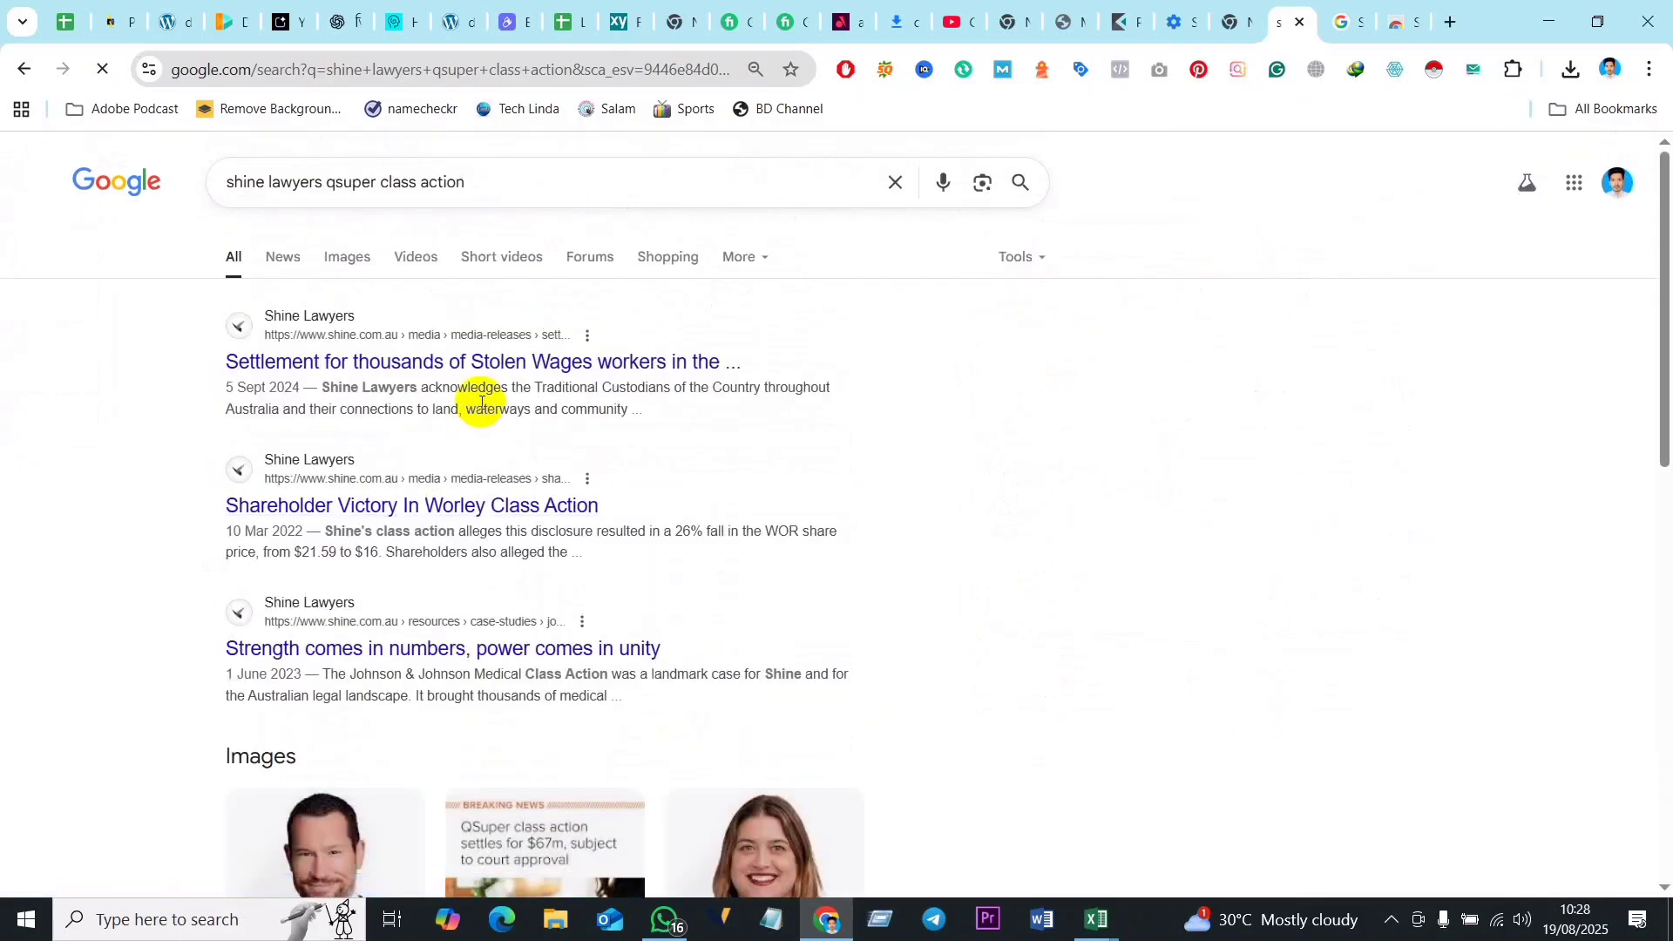
{"action": "scroll", "coordinate": [260, 514], "scroll_direction": "down", "scroll_amount": 10}
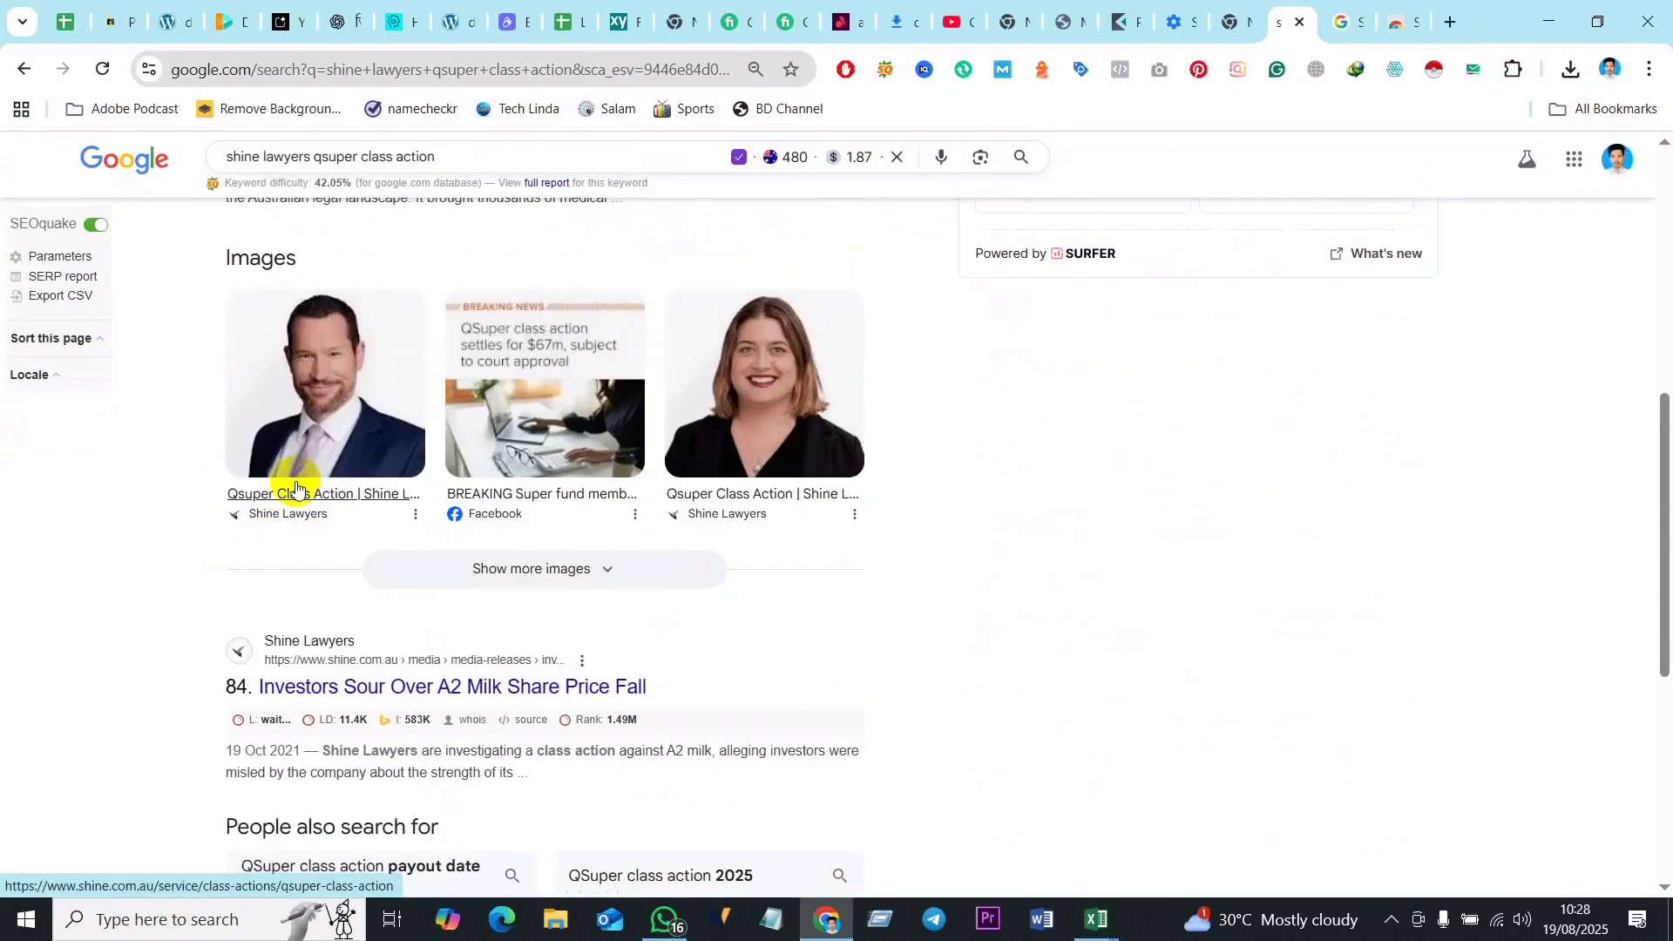
{"action": "scroll", "coordinate": [386, 486], "scroll_direction": "up", "scroll_amount": 6}
{"action": "scroll", "coordinate": [386, 485], "scroll_direction": "up", "scroll_amount": 6}
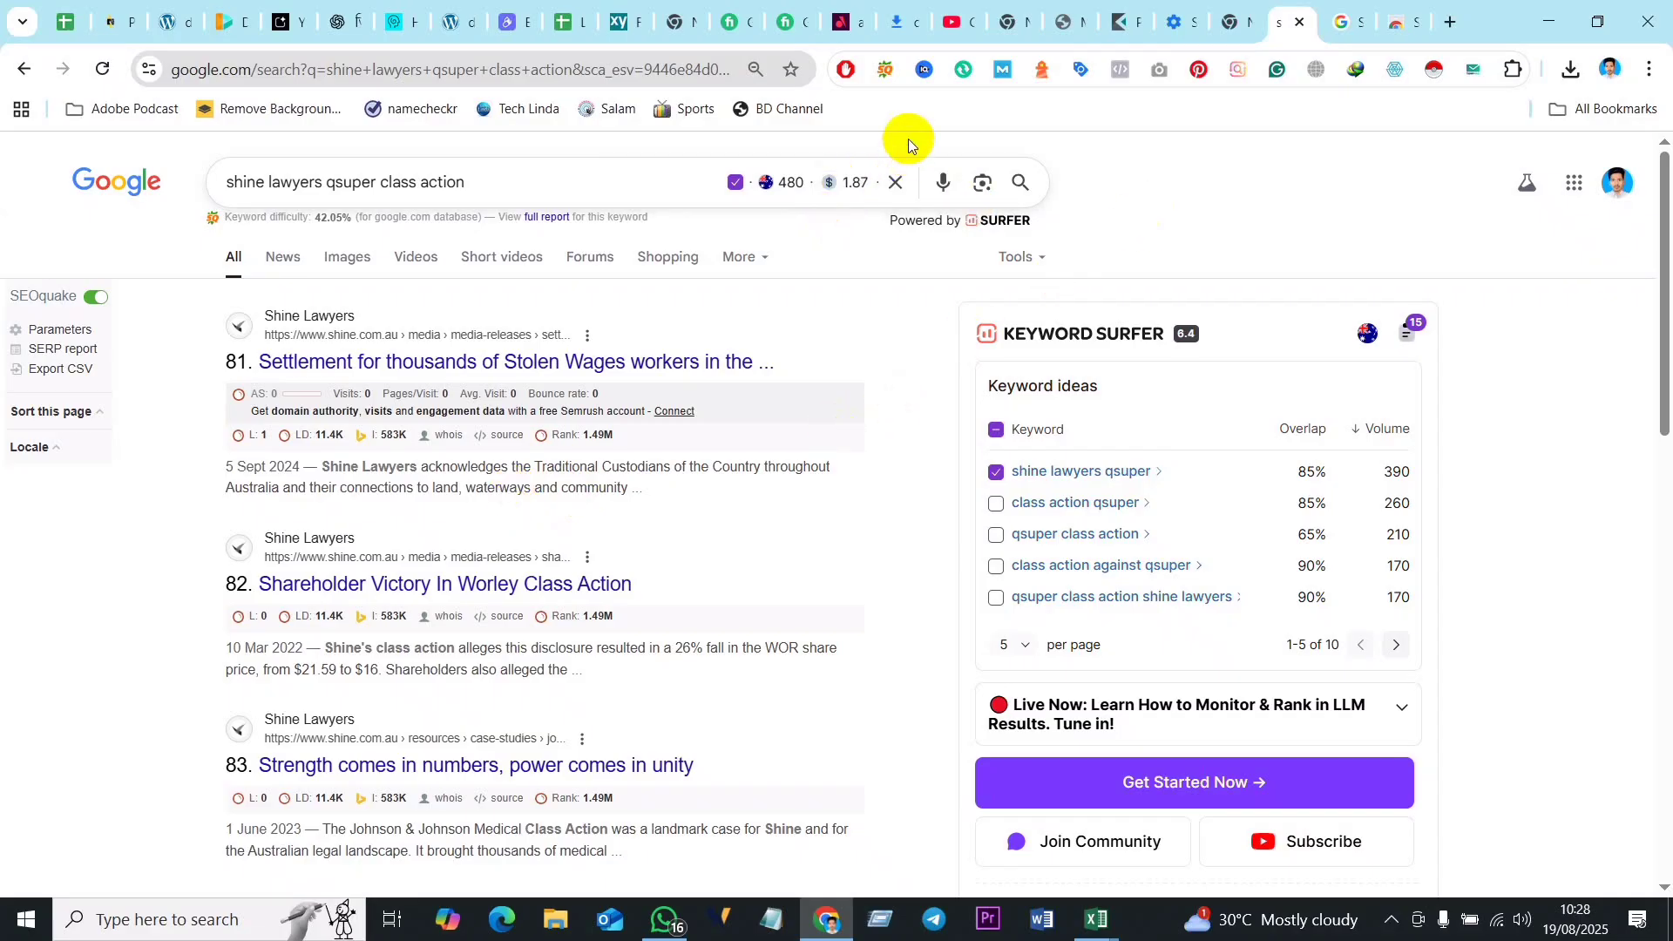
Step: Switch to the Keyword Research workbook in Excel and review the current rank and search volume of "lawyer service in AU"
{"action": "left_click", "coordinate": [1088, 921]}
{"action": "left_click", "coordinate": [971, 832]}
{"action": "left_click", "coordinate": [251, 325]}
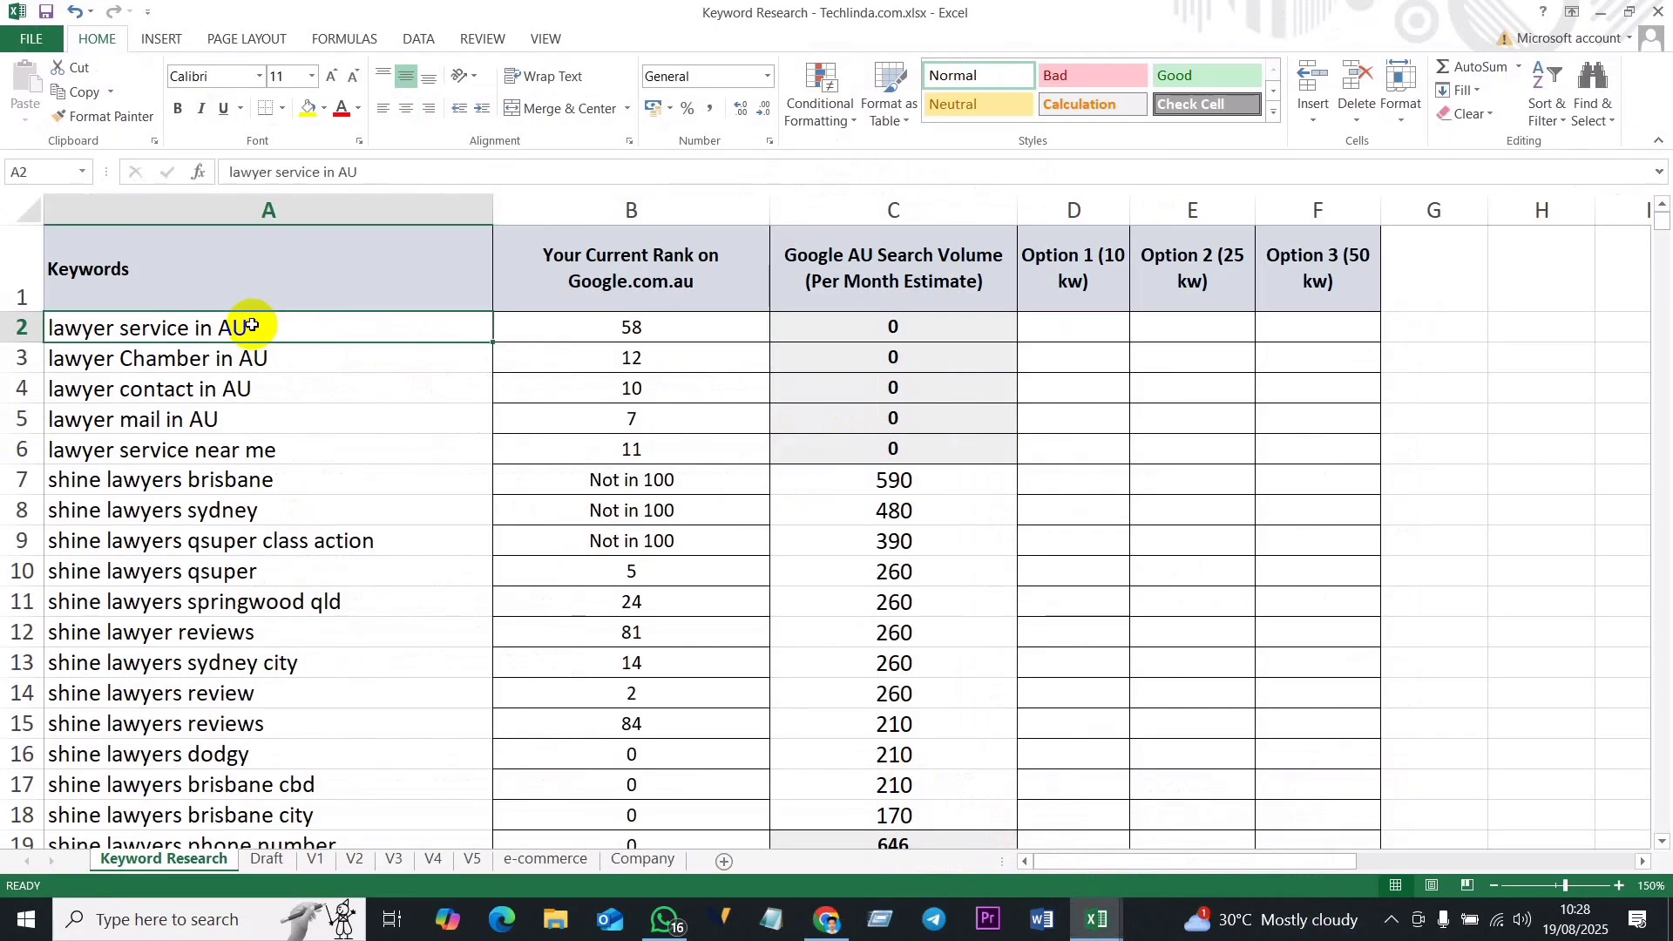
{"action": "left_click", "coordinate": [635, 327]}
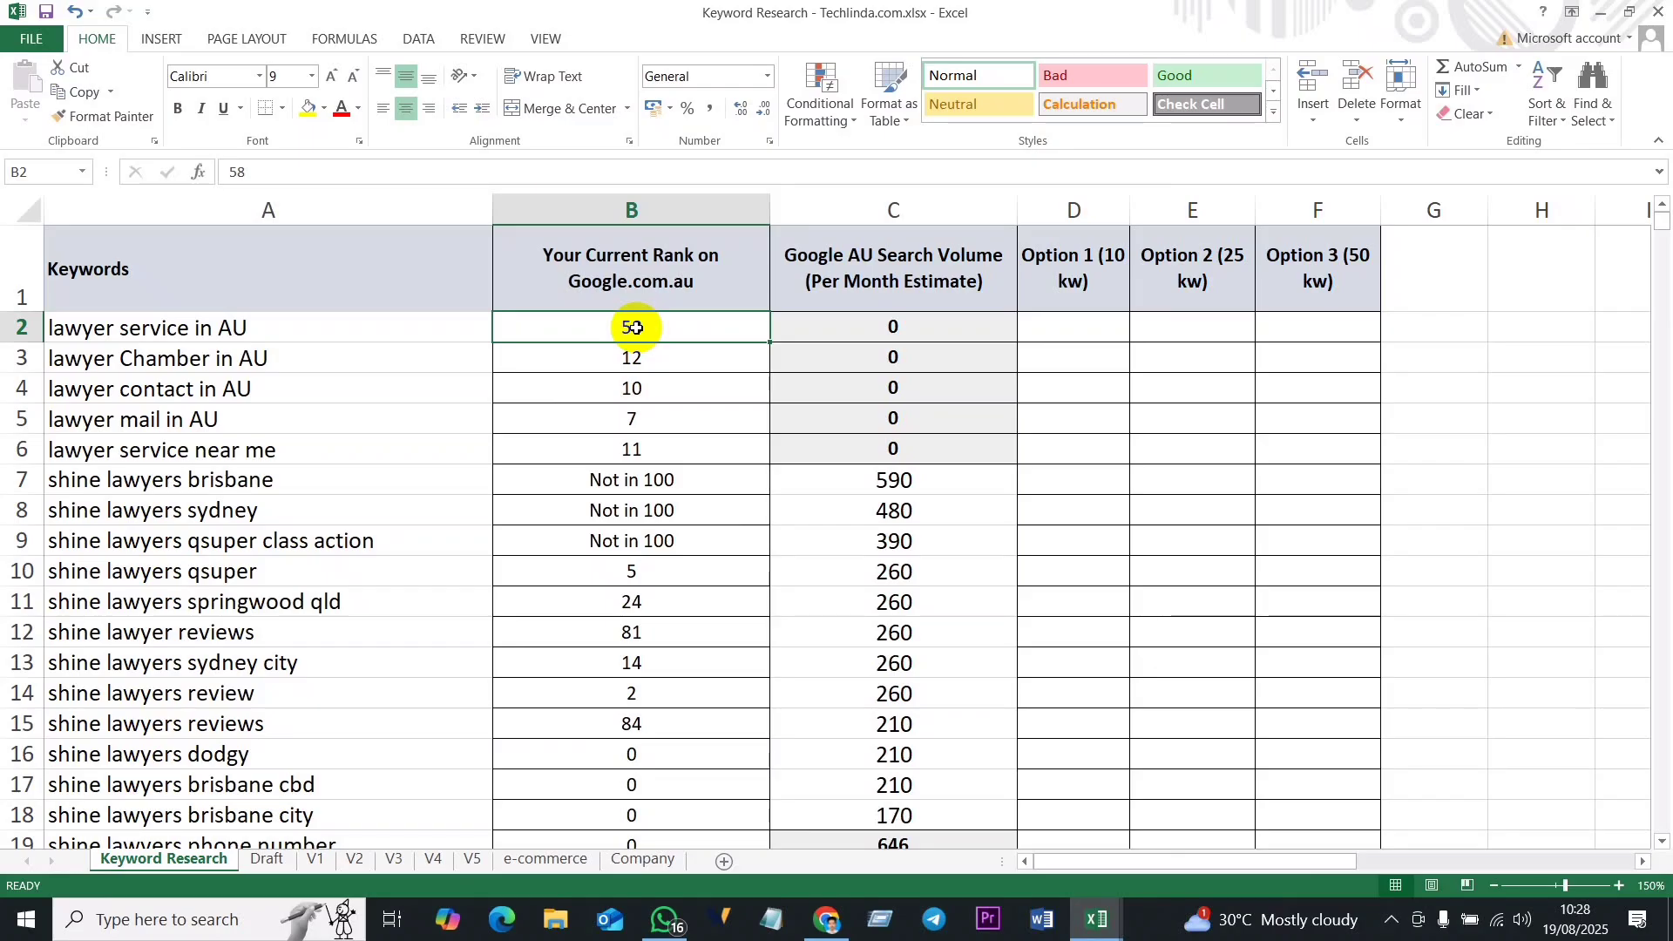
{"action": "left_click", "coordinate": [278, 325]}
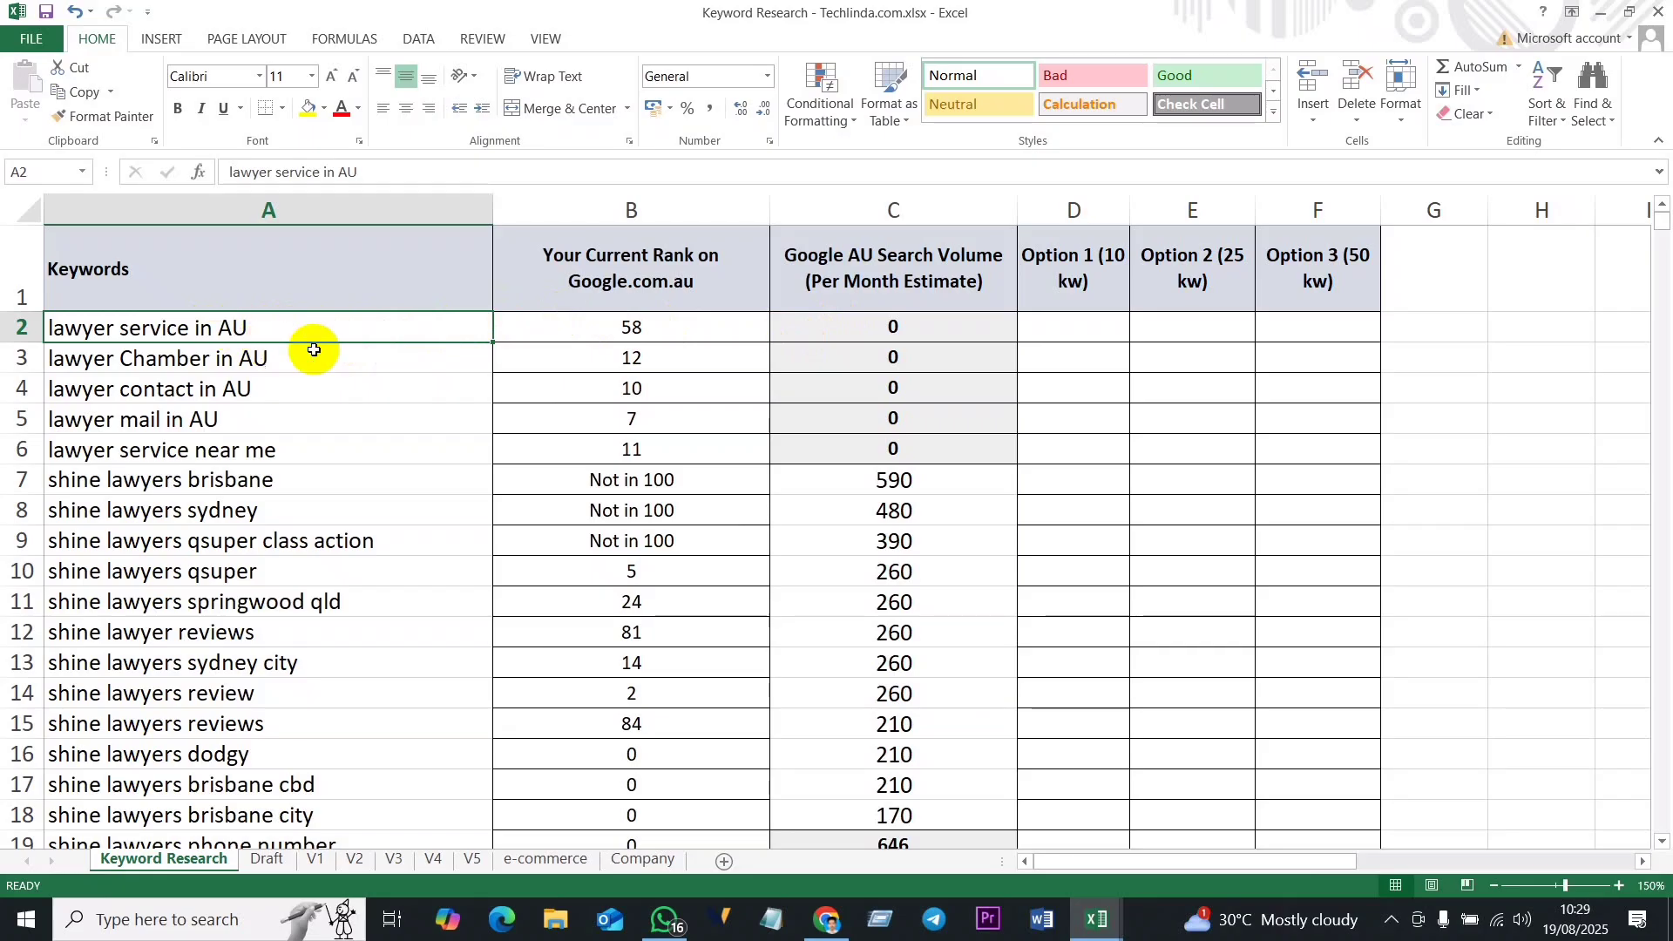
{"action": "left_click", "coordinate": [931, 325]}
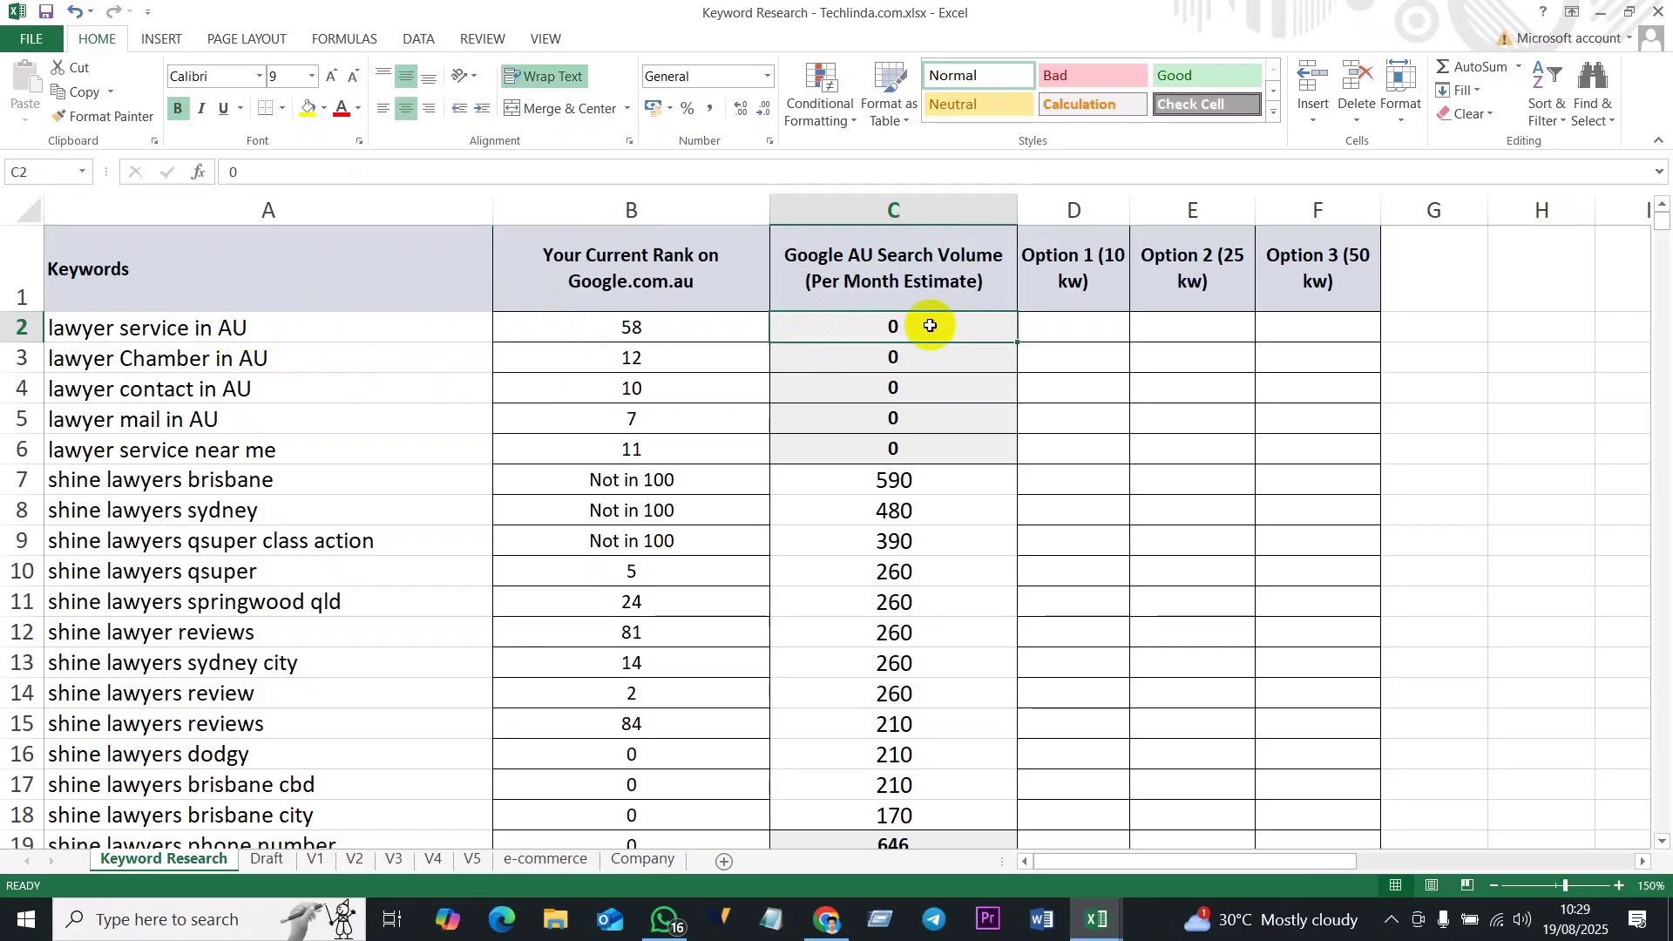
Step: Compare the Option 1 (10 kw) and Option 2 (25 kw) cells for the keyword "lawyer service in AU"
{"action": "left_click", "coordinate": [320, 330]}
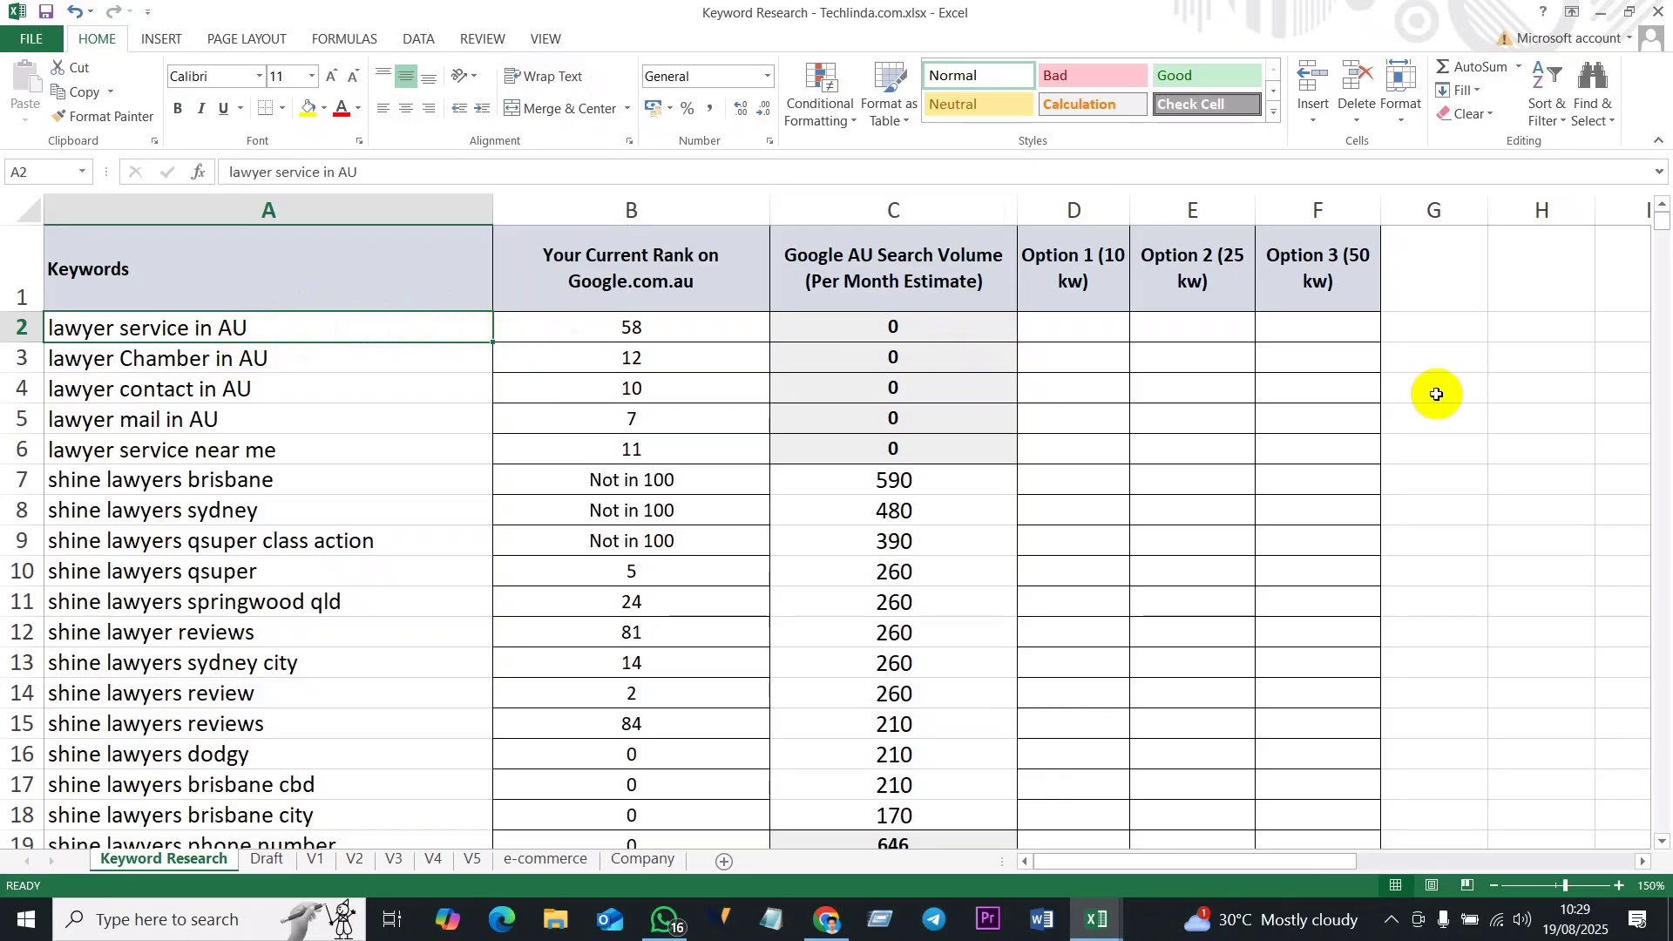
{"action": "left_click", "coordinate": [1194, 325]}
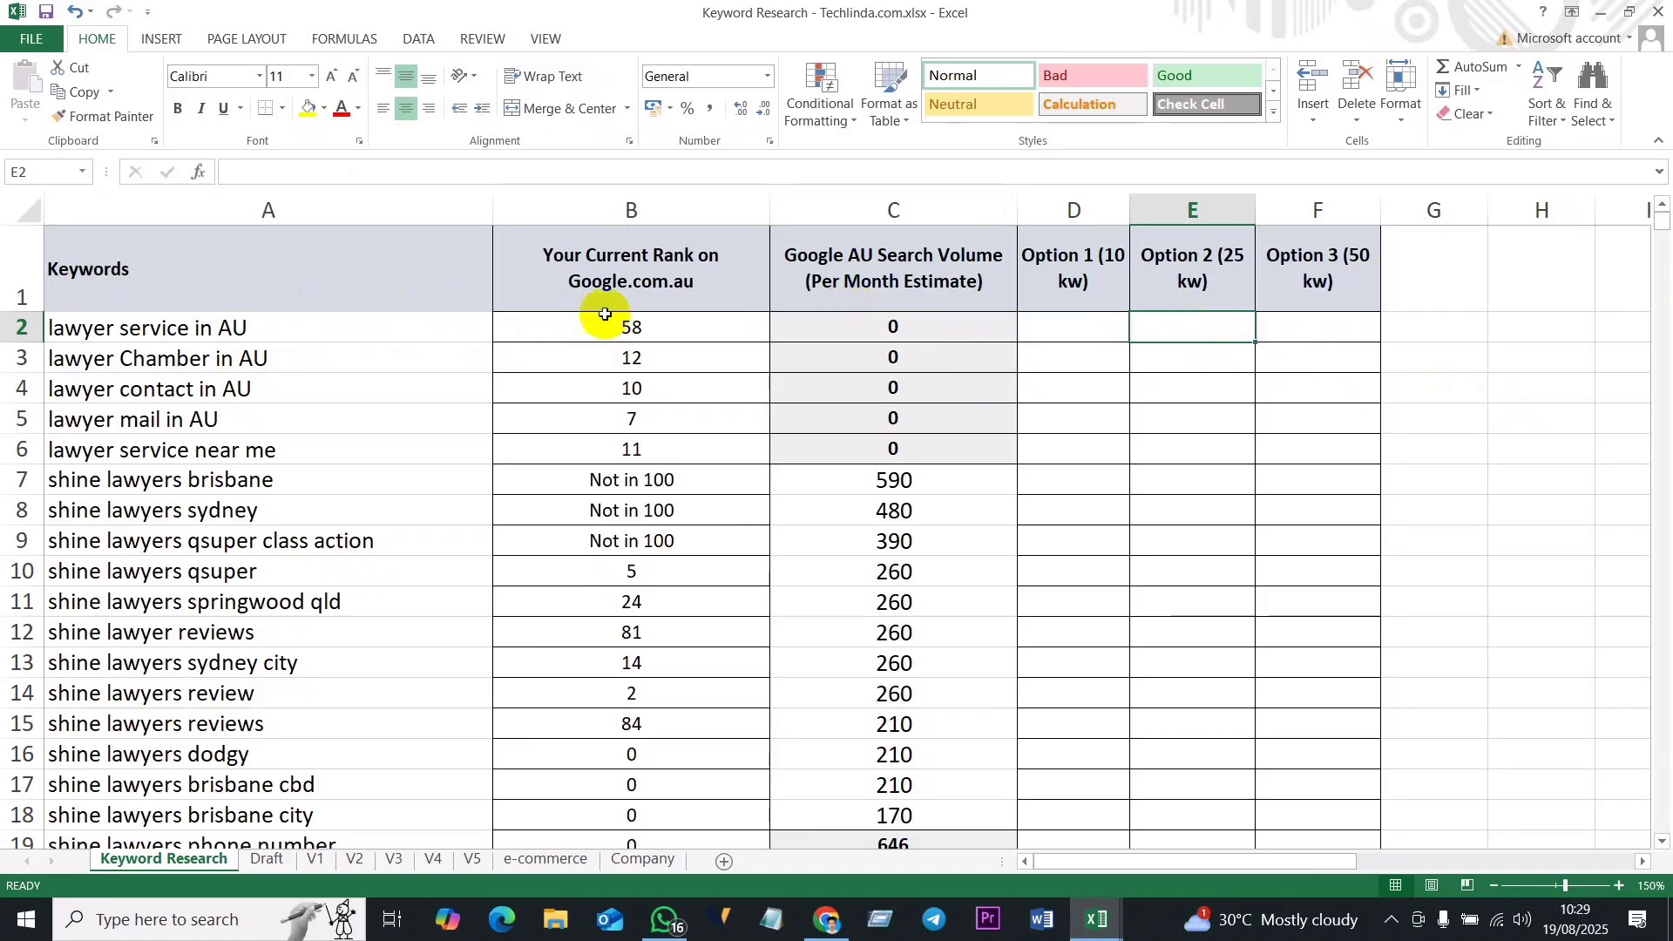
{"action": "left_click", "coordinate": [288, 326]}
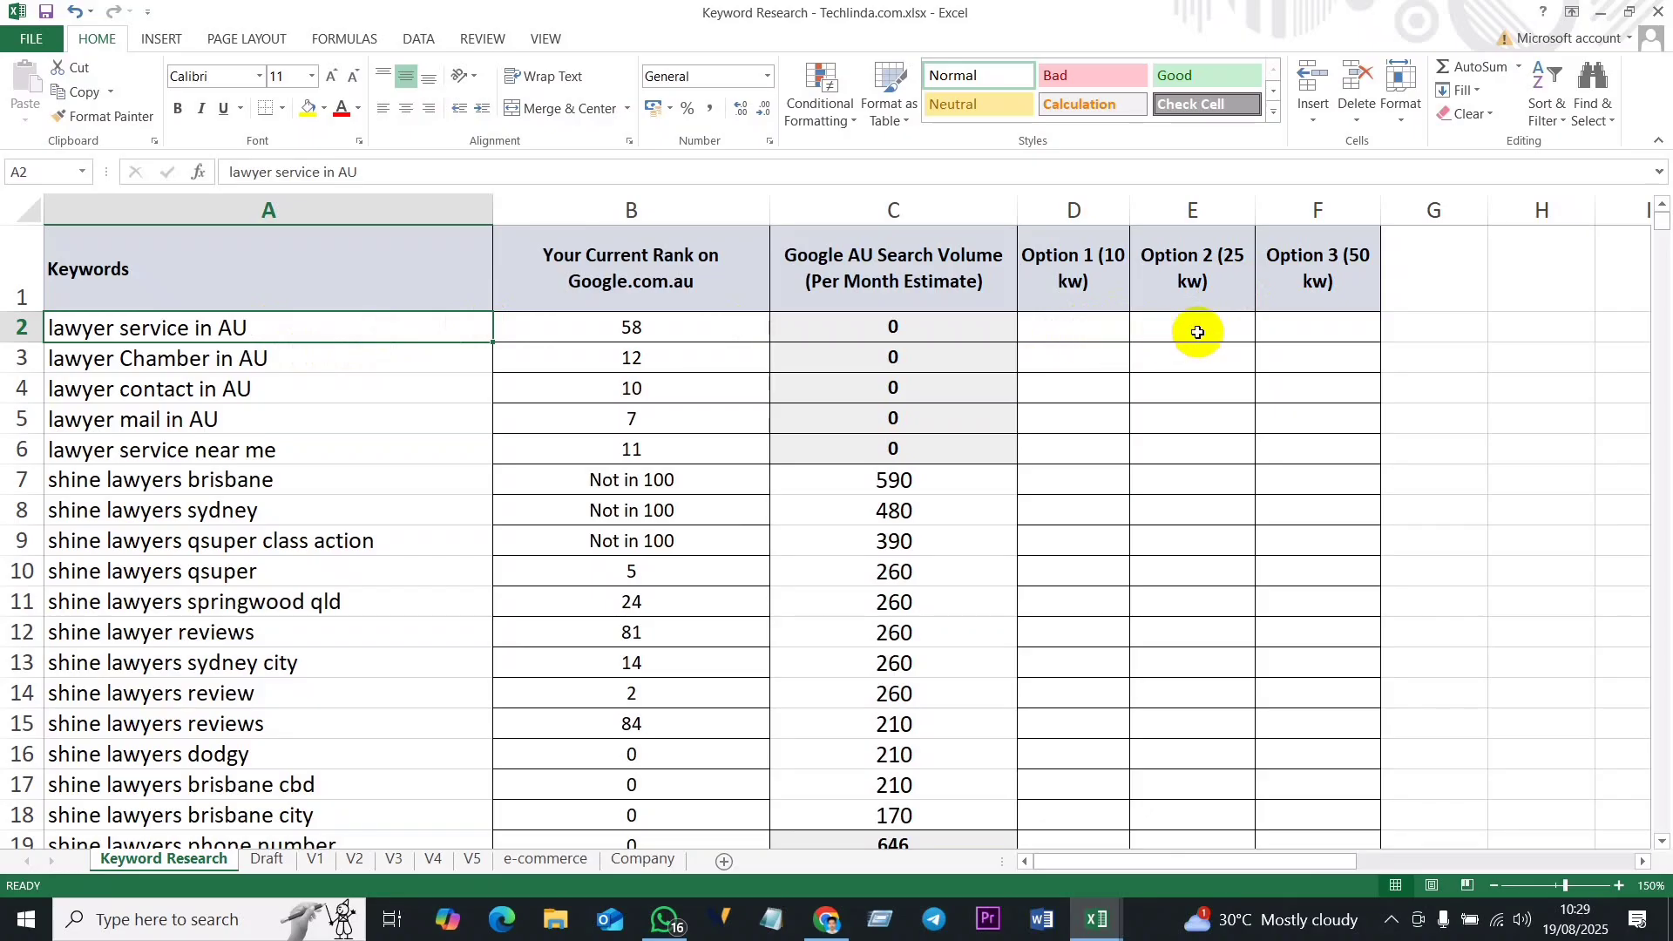
{"action": "left_click", "coordinate": [1100, 328]}
{"action": "left_click", "coordinate": [1187, 331]}
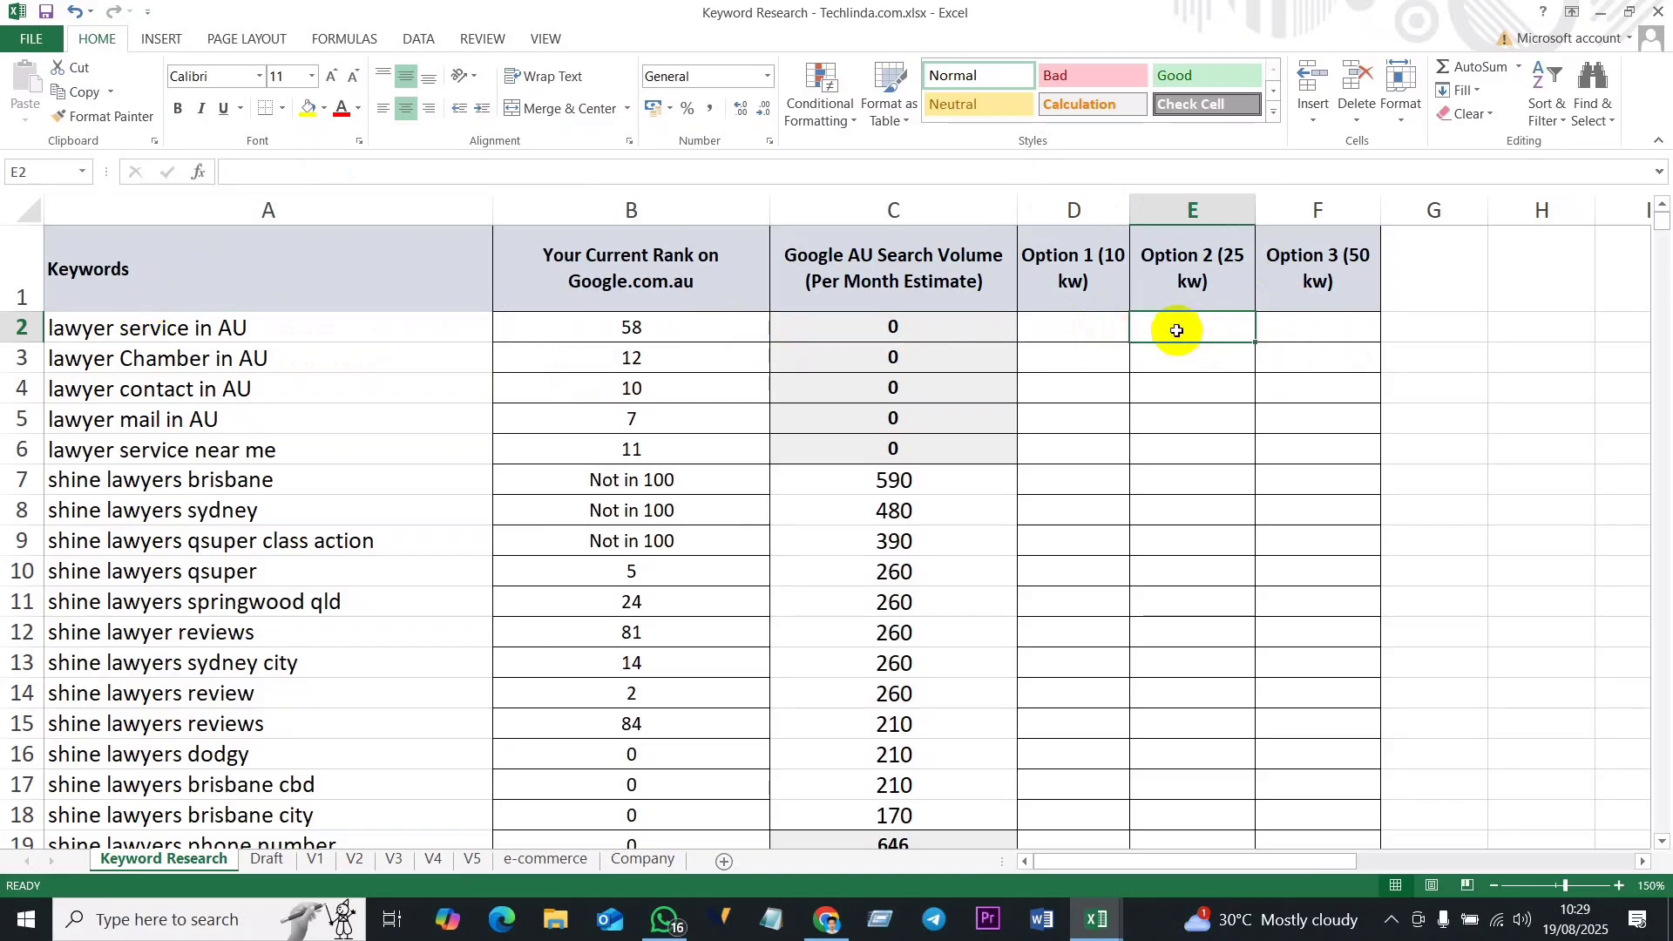
{"action": "left_click", "coordinate": [1073, 327]}
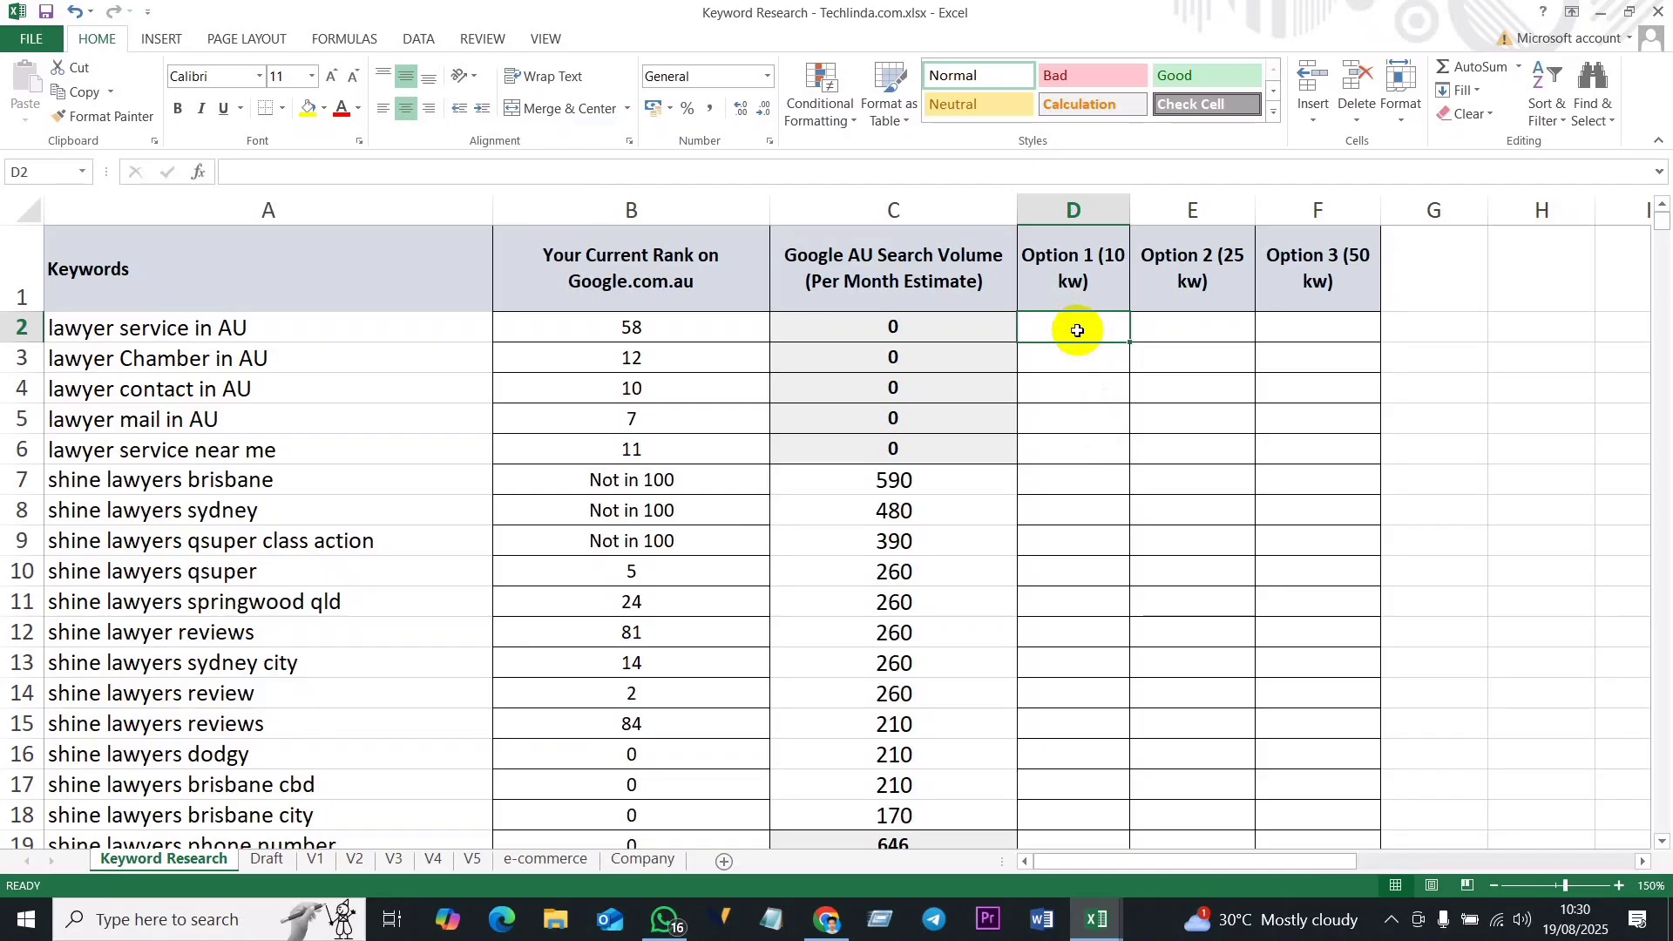
Step: Search the emoji picker's categories for a symbol to mark keywords in the option columns
{"action": "key", "text": "super+period"}
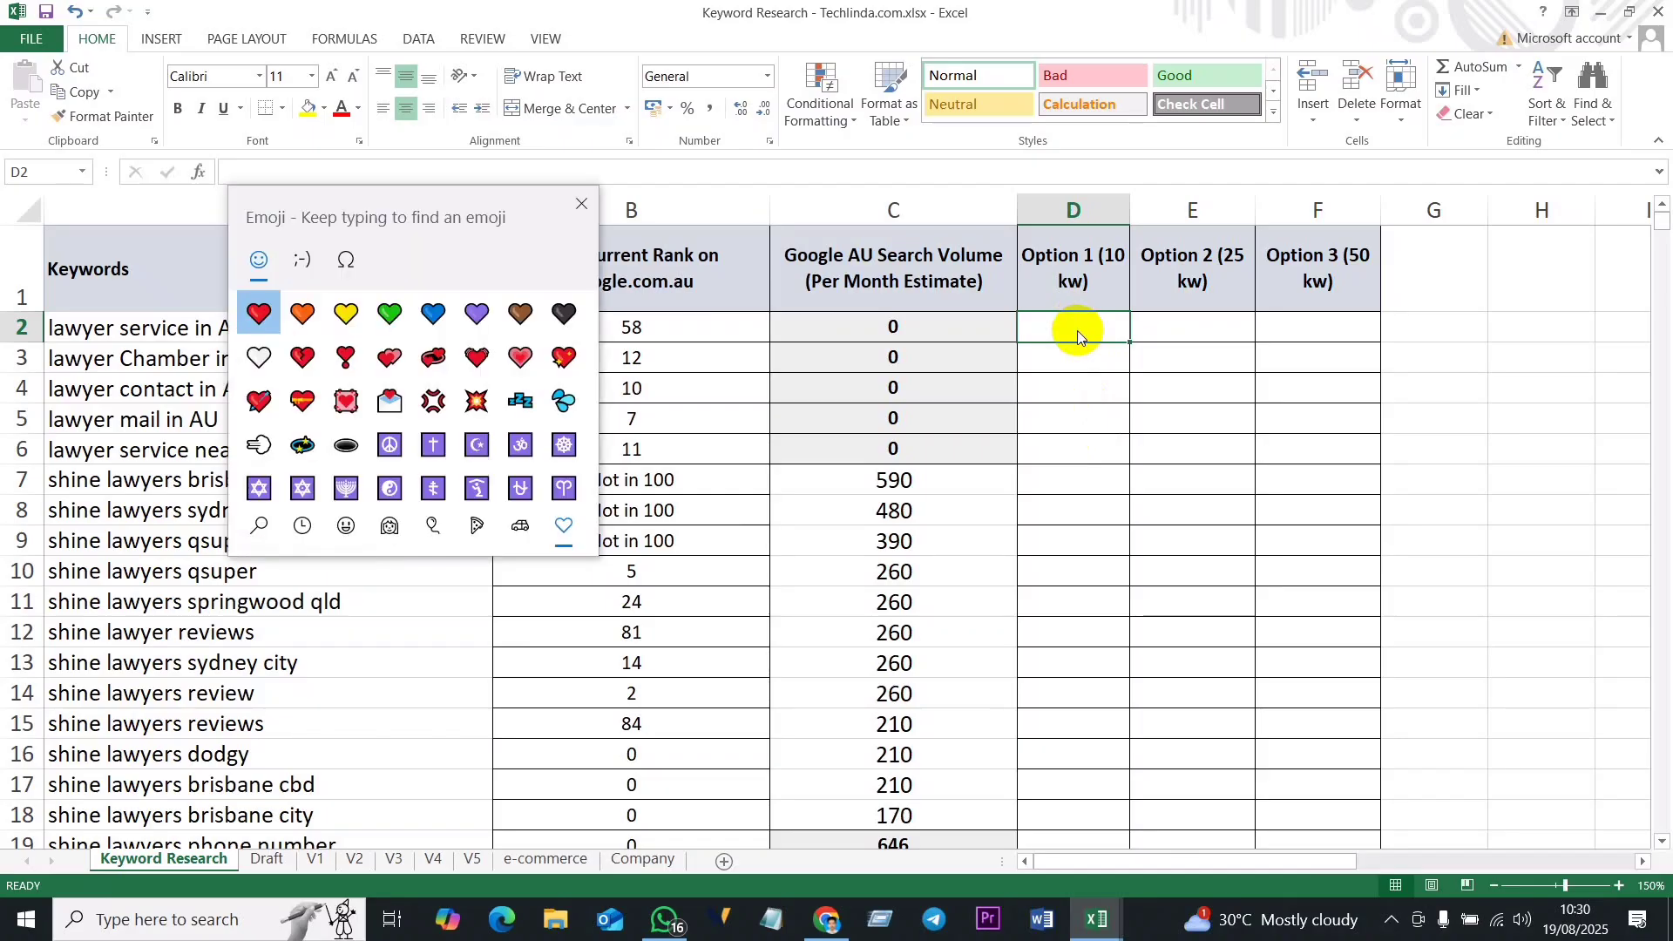
{"action": "scroll", "coordinate": [406, 443], "scroll_direction": "down", "scroll_amount": 2}
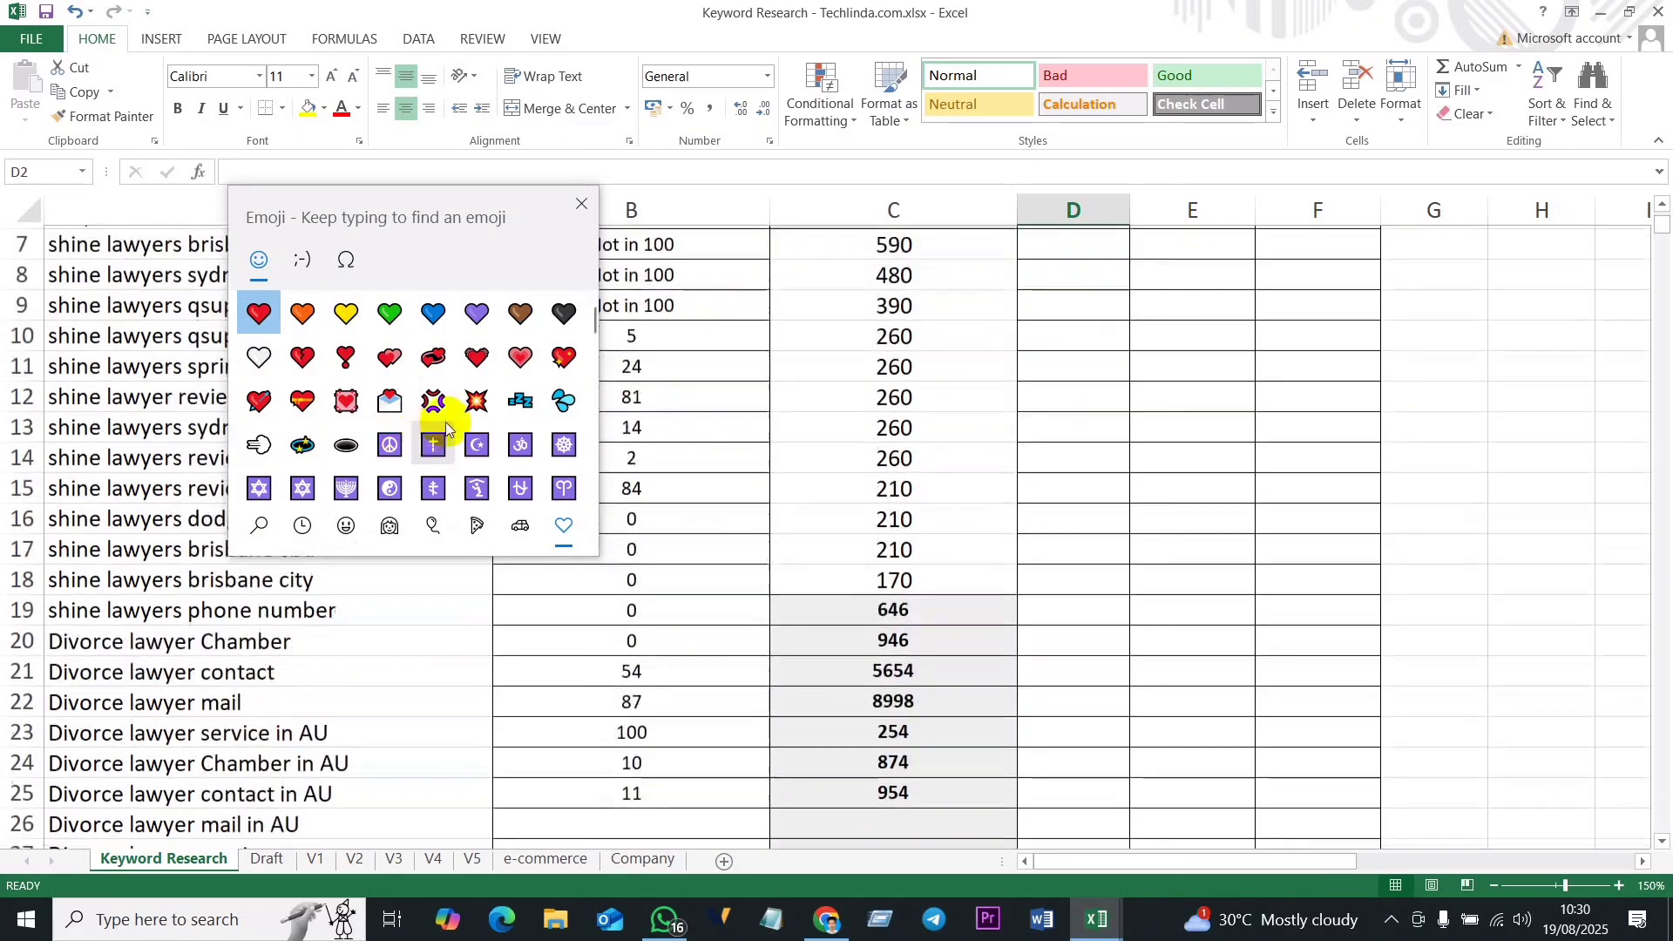
{"action": "left_click", "coordinate": [346, 526]}
{"action": "left_click", "coordinate": [388, 529]}
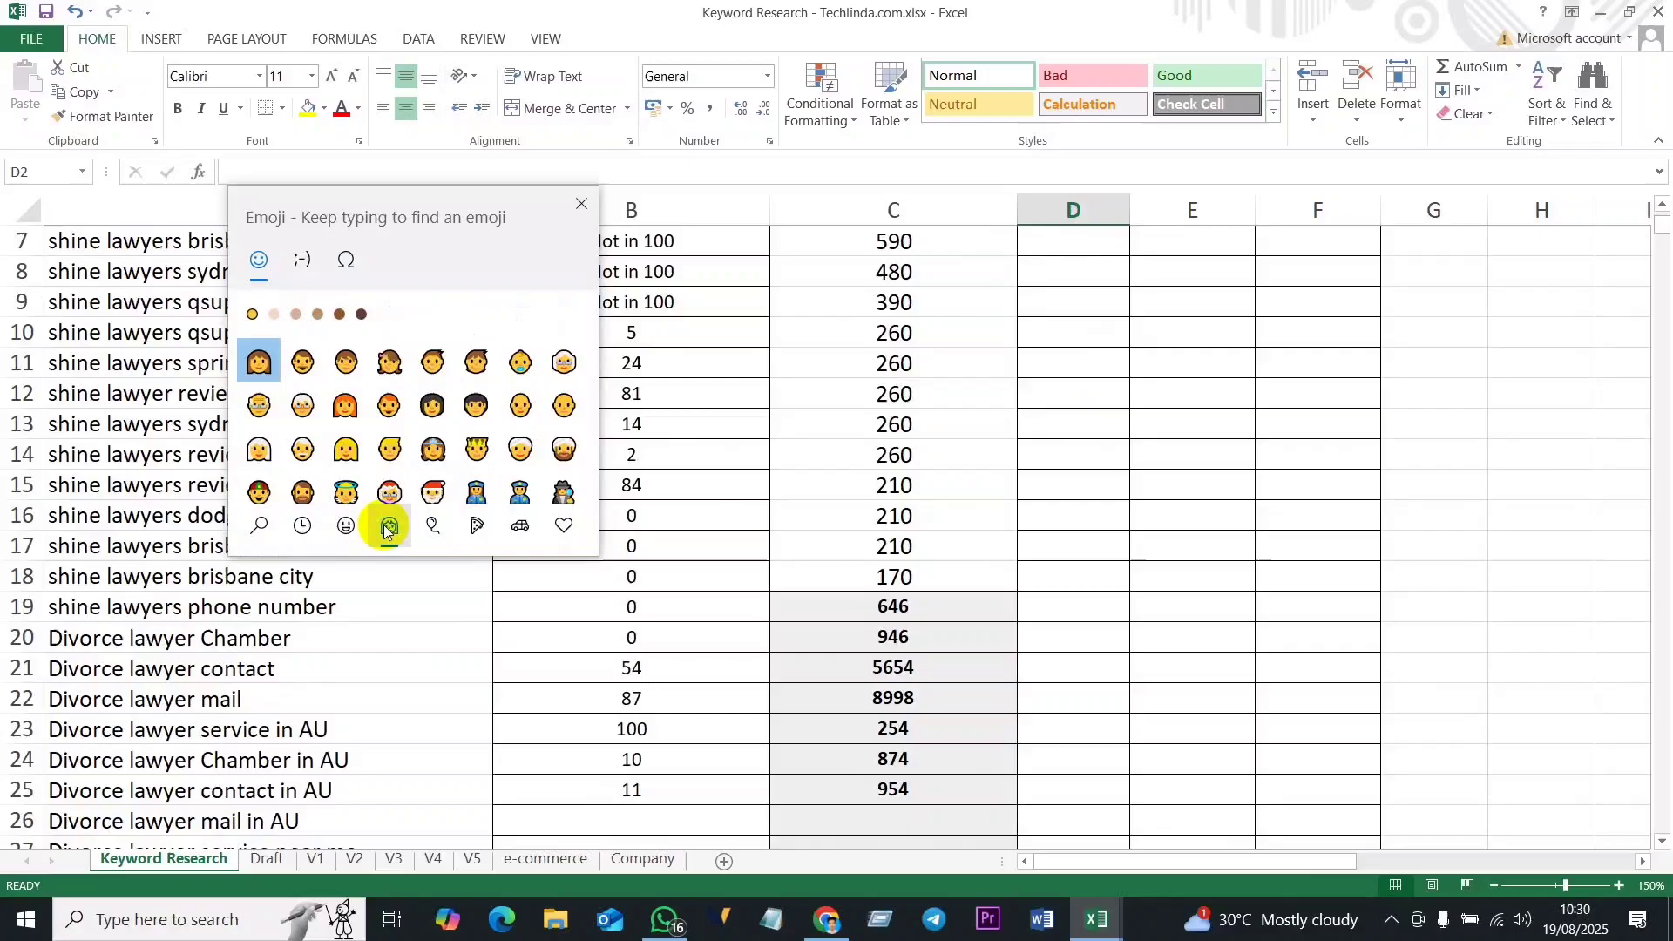
{"action": "left_click", "coordinate": [433, 526]}
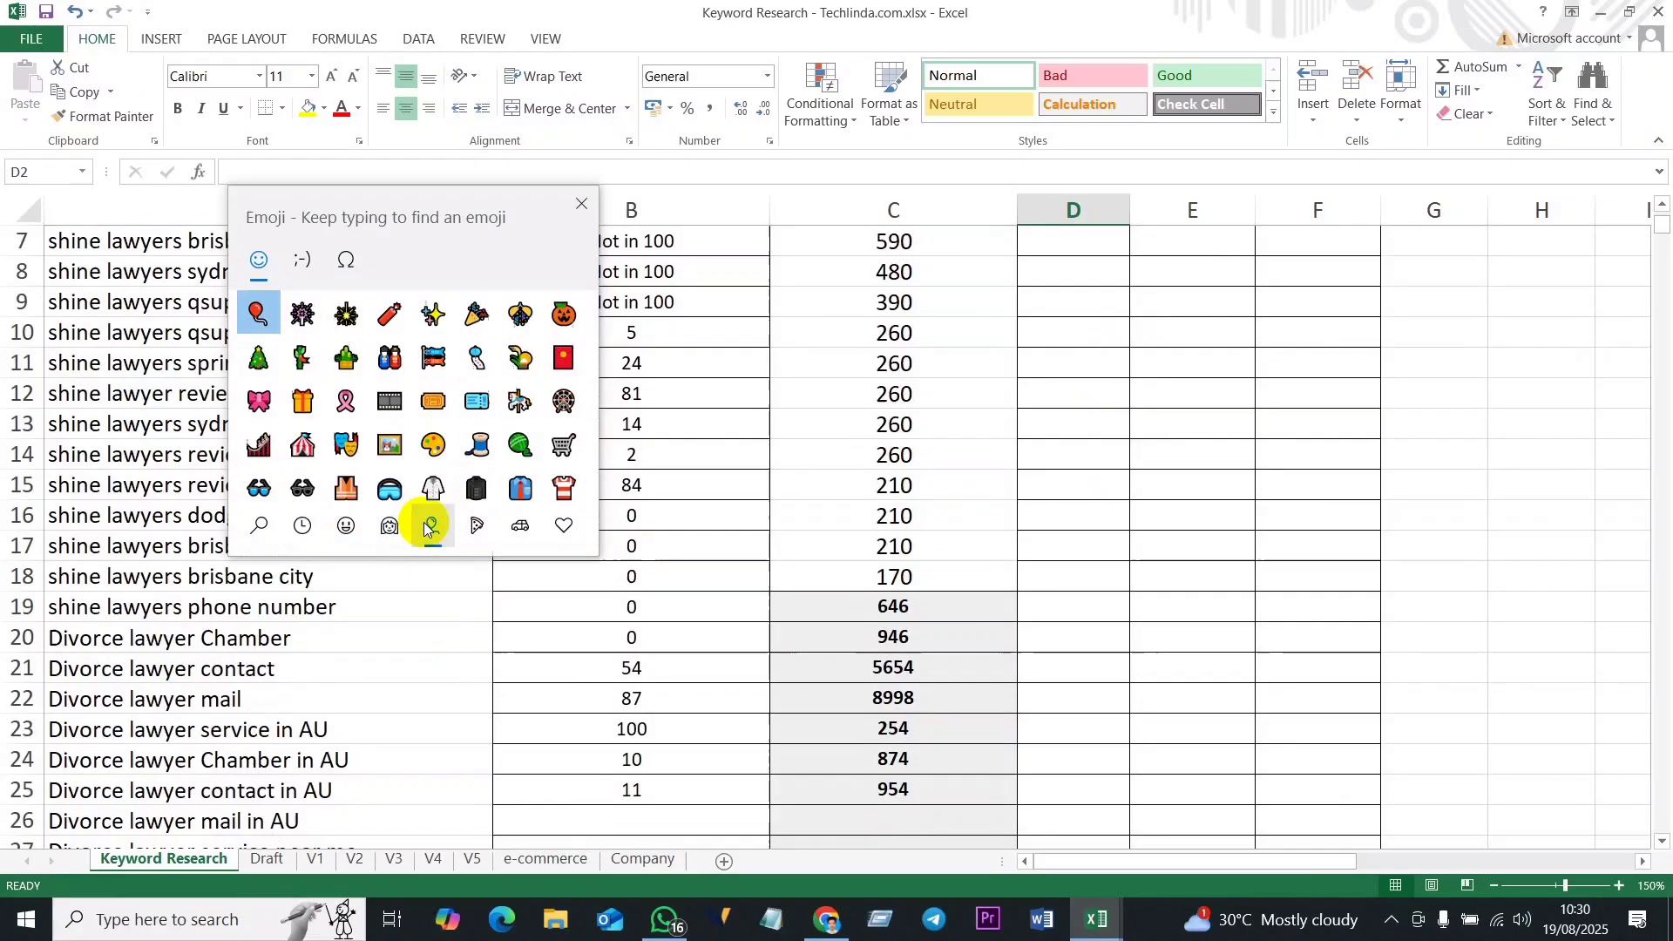
{"action": "left_click", "coordinate": [477, 526]}
{"action": "left_click", "coordinate": [516, 529]}
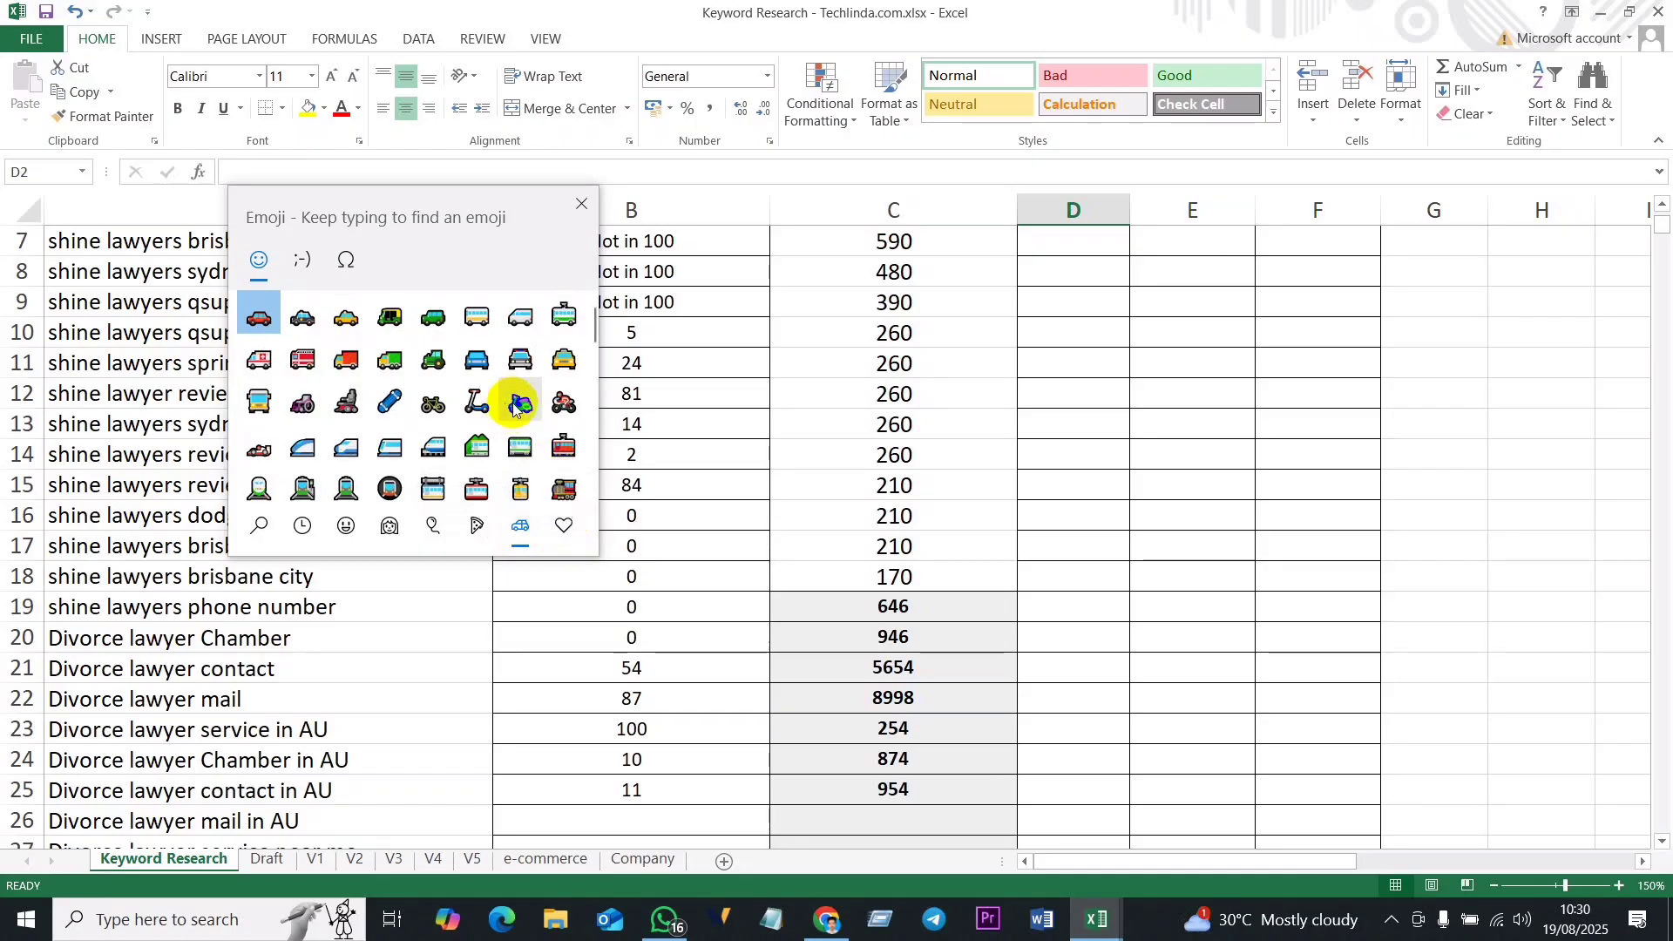
{"action": "scroll", "coordinate": [488, 419], "scroll_direction": "down", "scroll_amount": 5}
{"action": "scroll", "coordinate": [462, 449], "scroll_direction": "up", "scroll_amount": 2}
{"action": "scroll", "coordinate": [460, 451], "scroll_direction": "up", "scroll_amount": 1}
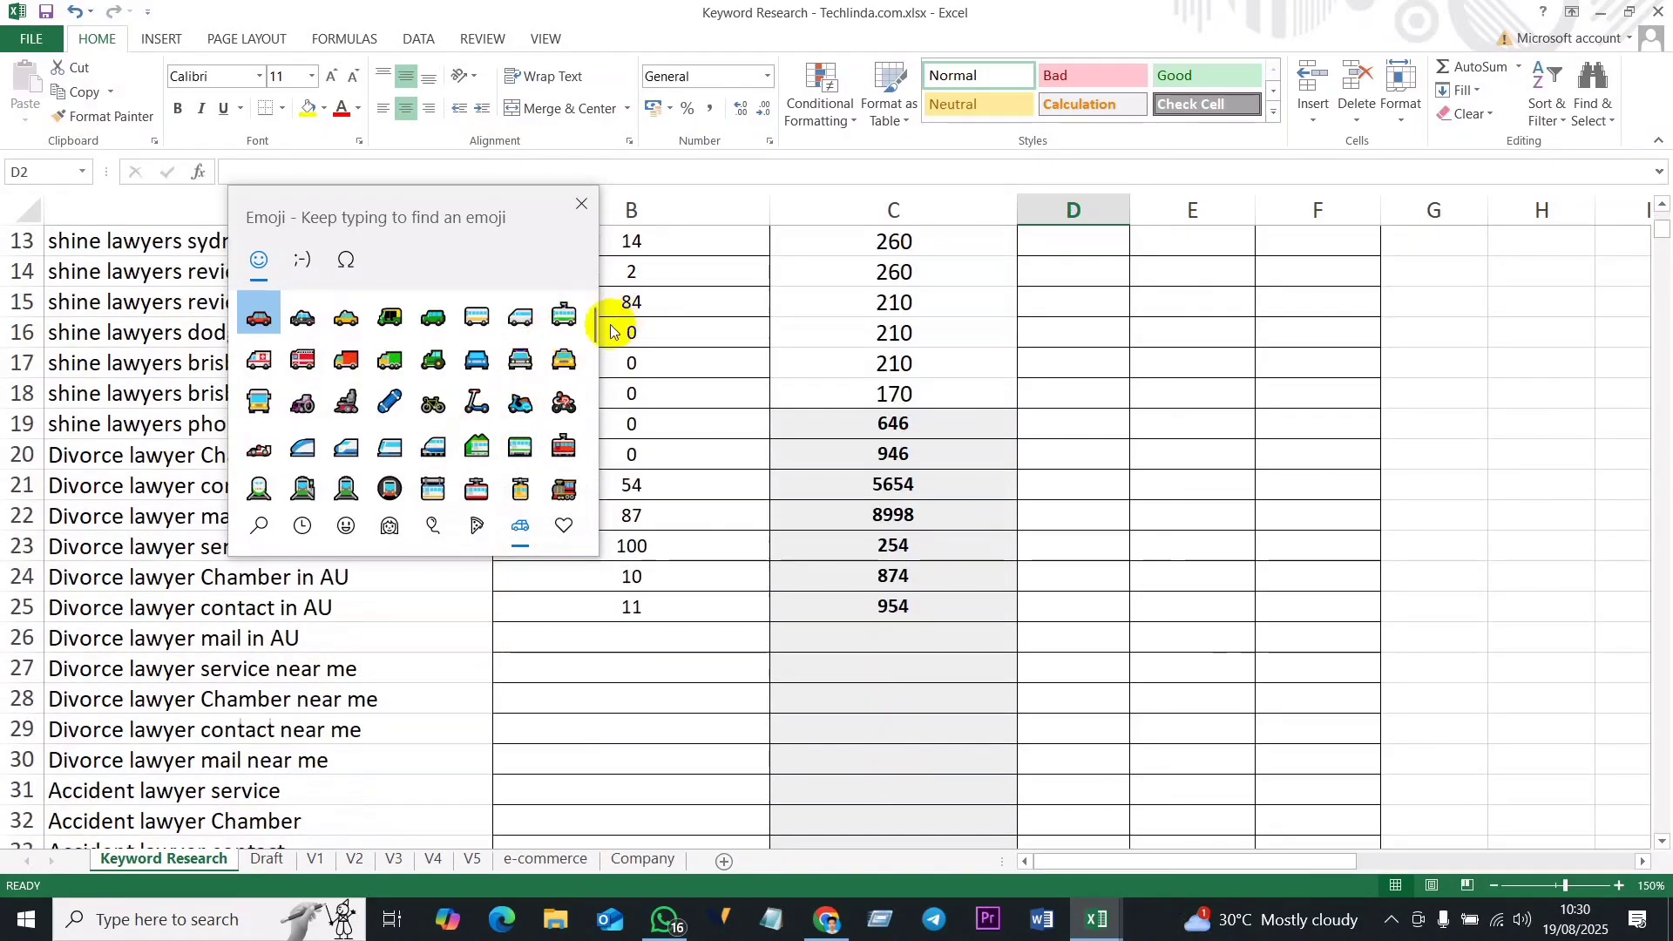
{"action": "left_click_drag", "start_coordinate": [586, 335], "coordinate": [592, 488]}
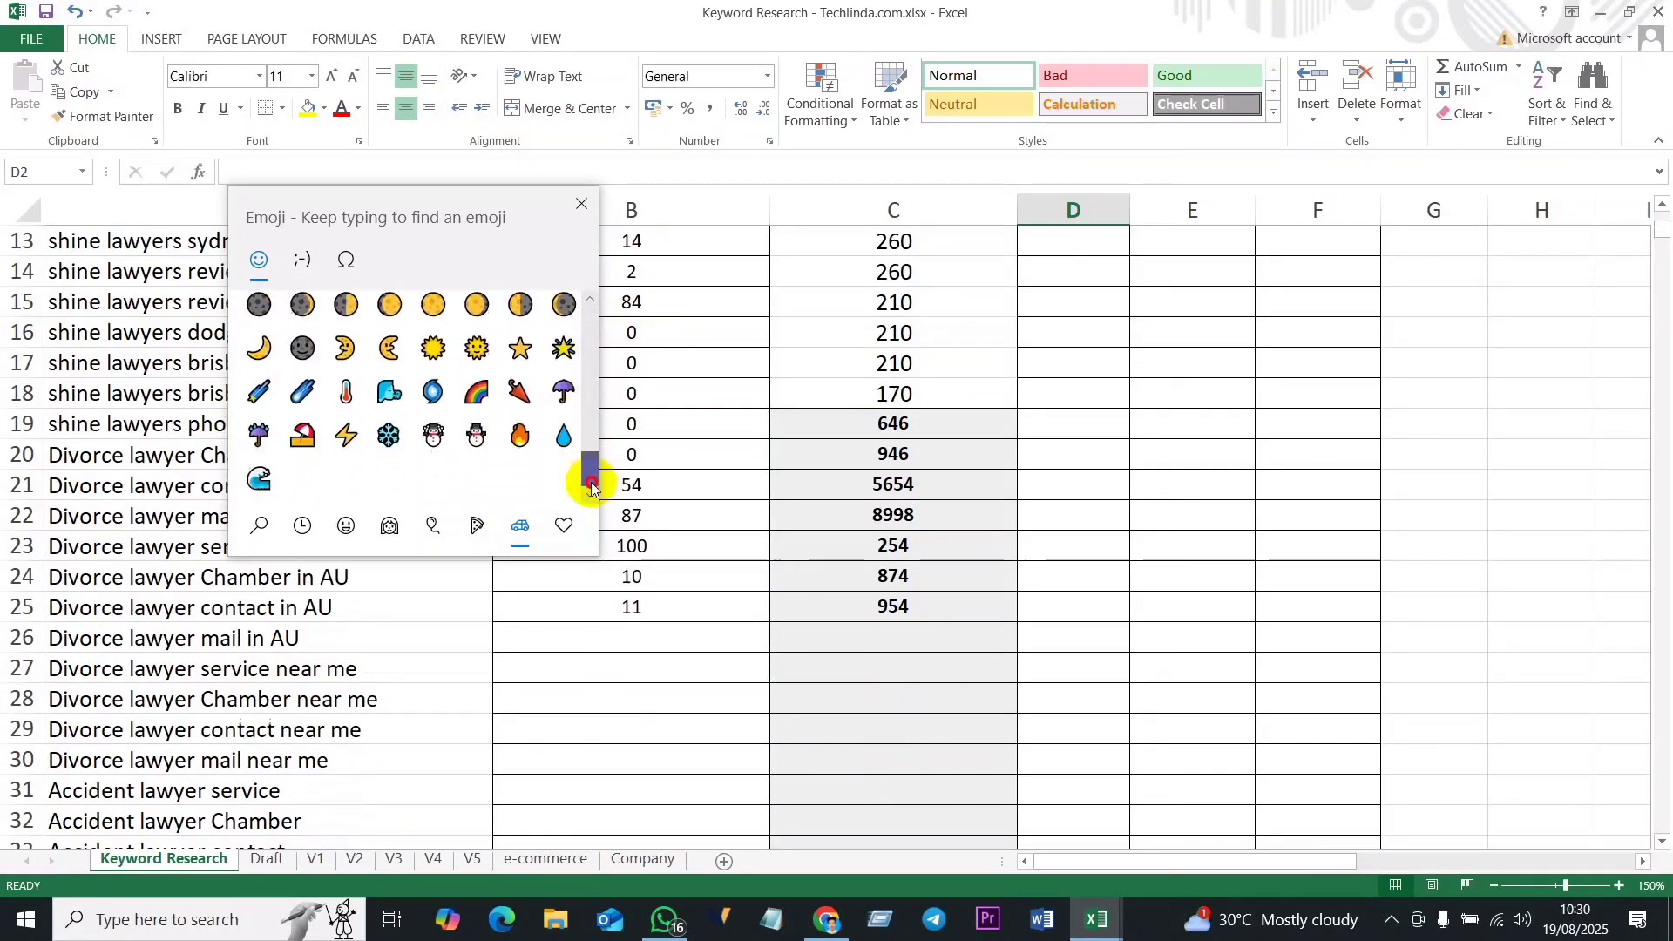
{"action": "left_click", "coordinate": [475, 524]}
{"action": "left_click_drag", "start_coordinate": [579, 329], "coordinate": [610, 462]}
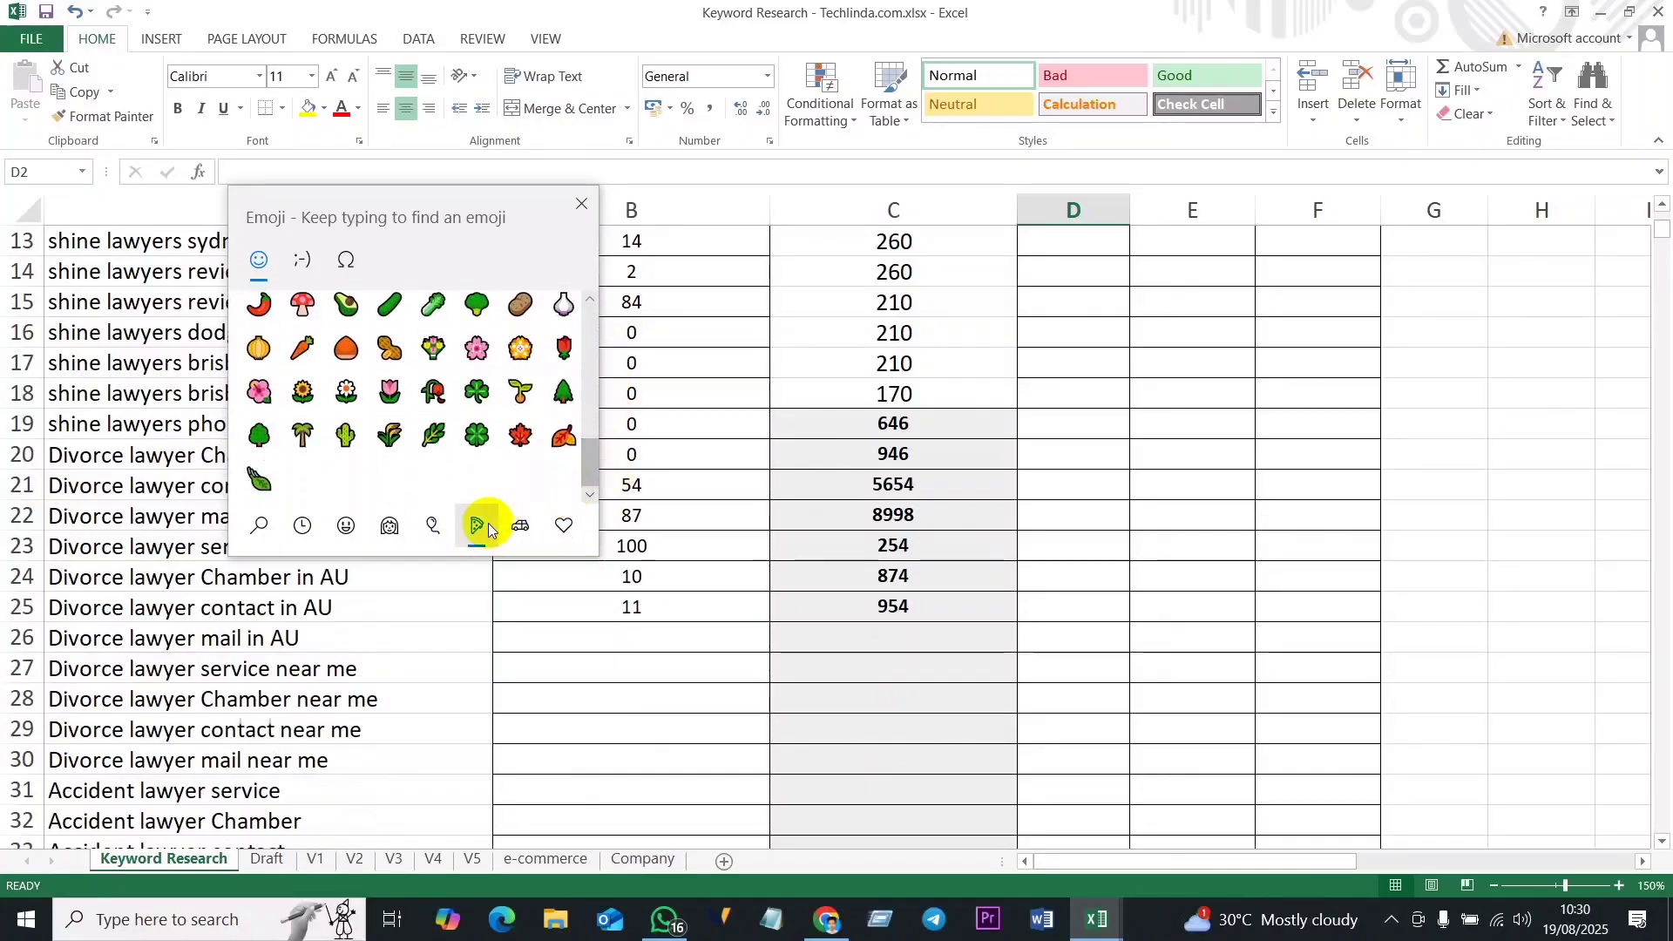
{"action": "left_click", "coordinate": [425, 527]}
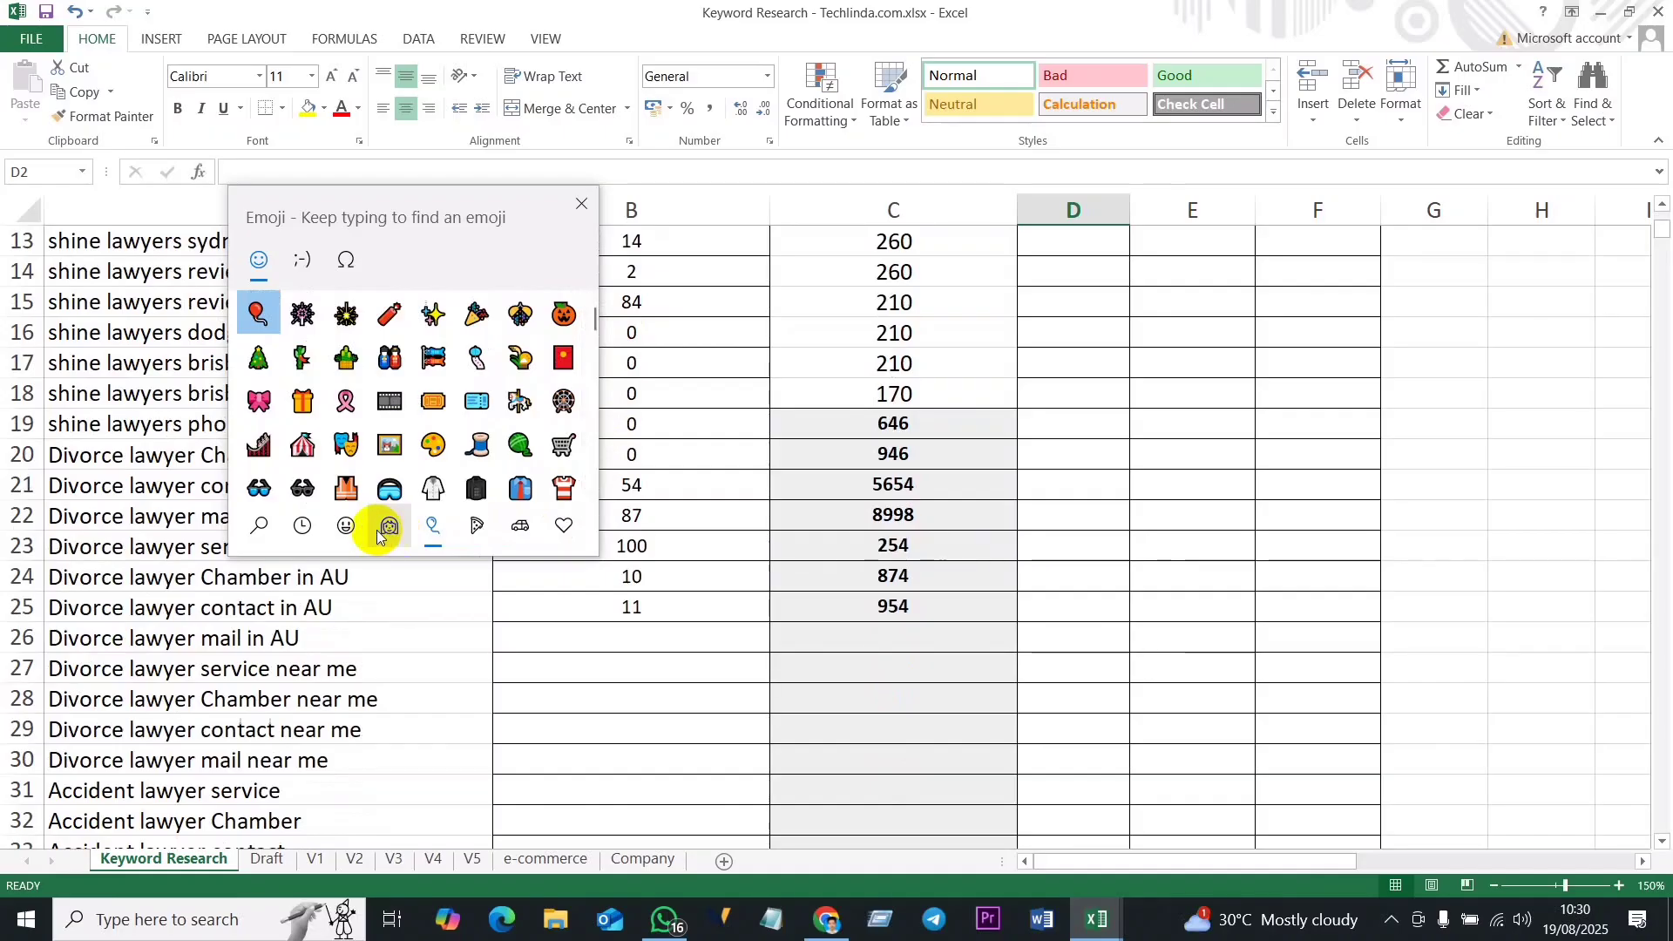
{"action": "left_click", "coordinate": [347, 525]}
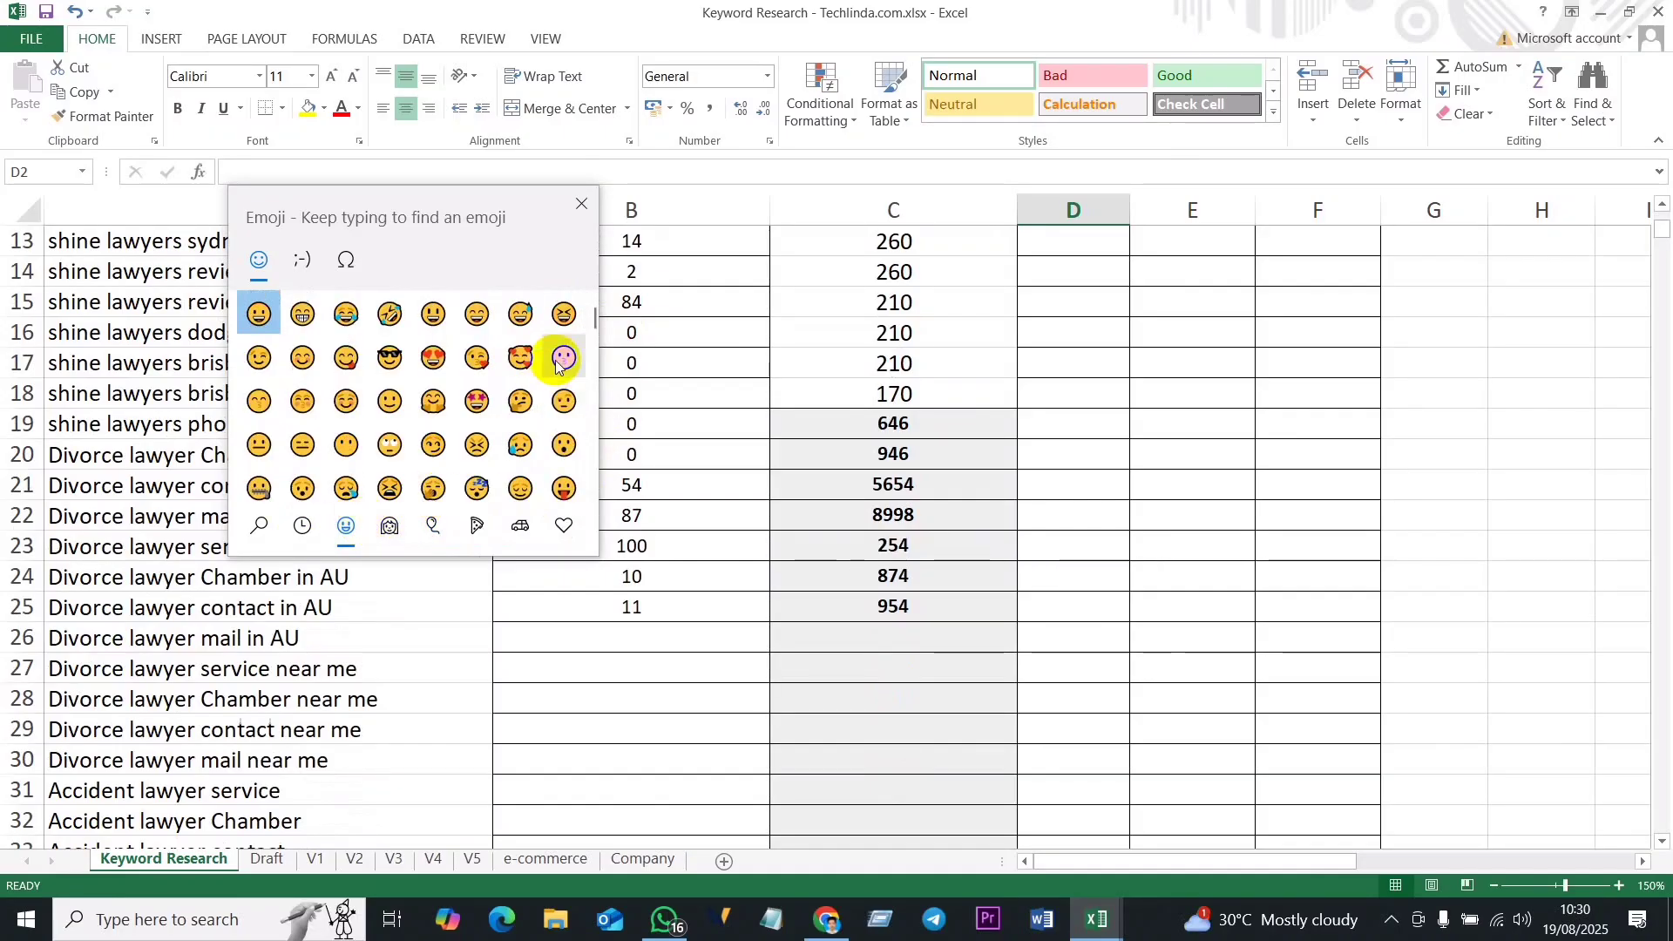
{"action": "left_click_drag", "start_coordinate": [588, 320], "coordinate": [587, 478]}
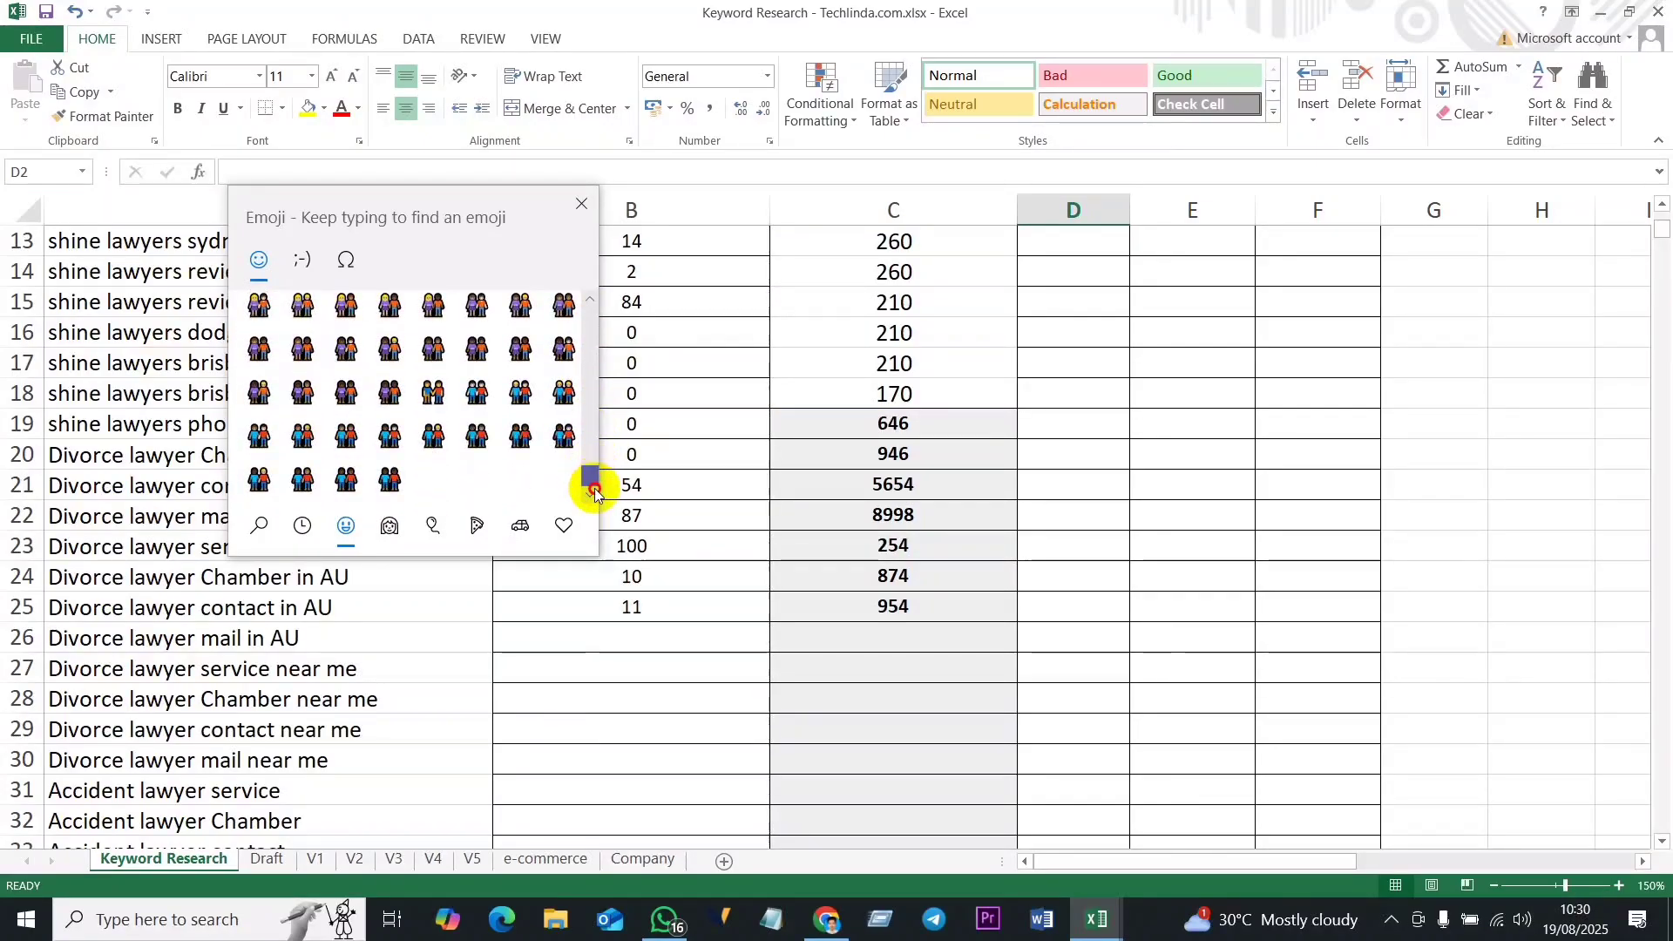
{"action": "left_click", "coordinate": [582, 202]}
Step: Insert the square root symbol √ as a tick in the Option 1 (10 kw) cell of "shine lawyers sydney city"
{"action": "left_click", "coordinate": [1073, 237]}
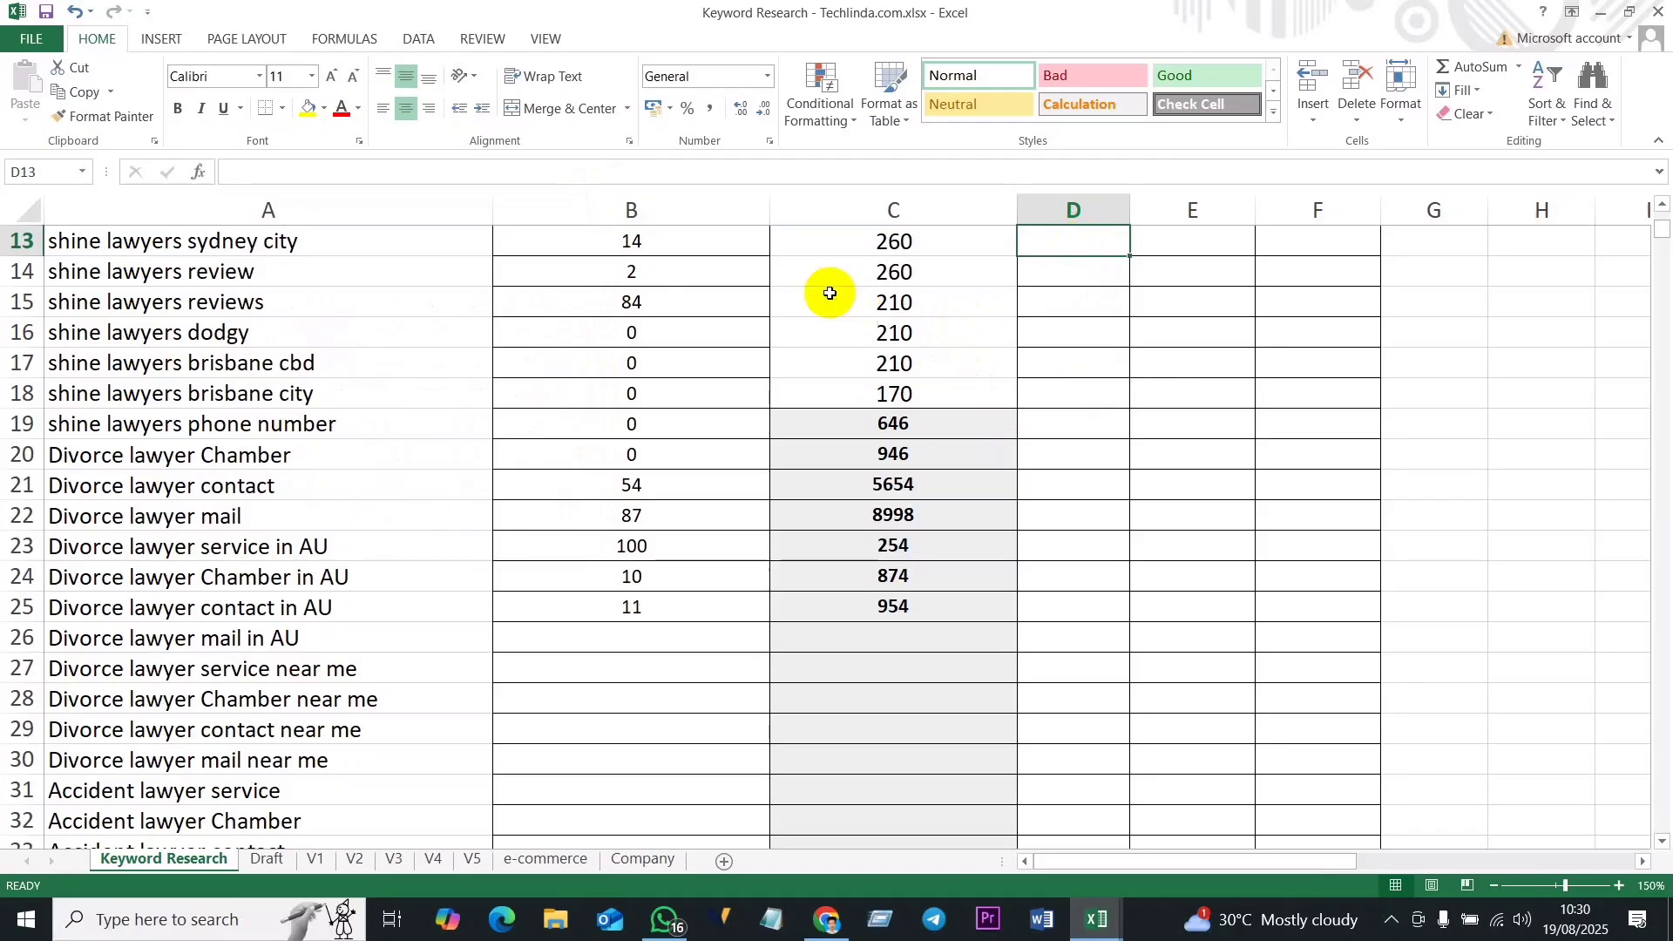
{"action": "left_click", "coordinate": [161, 39]}
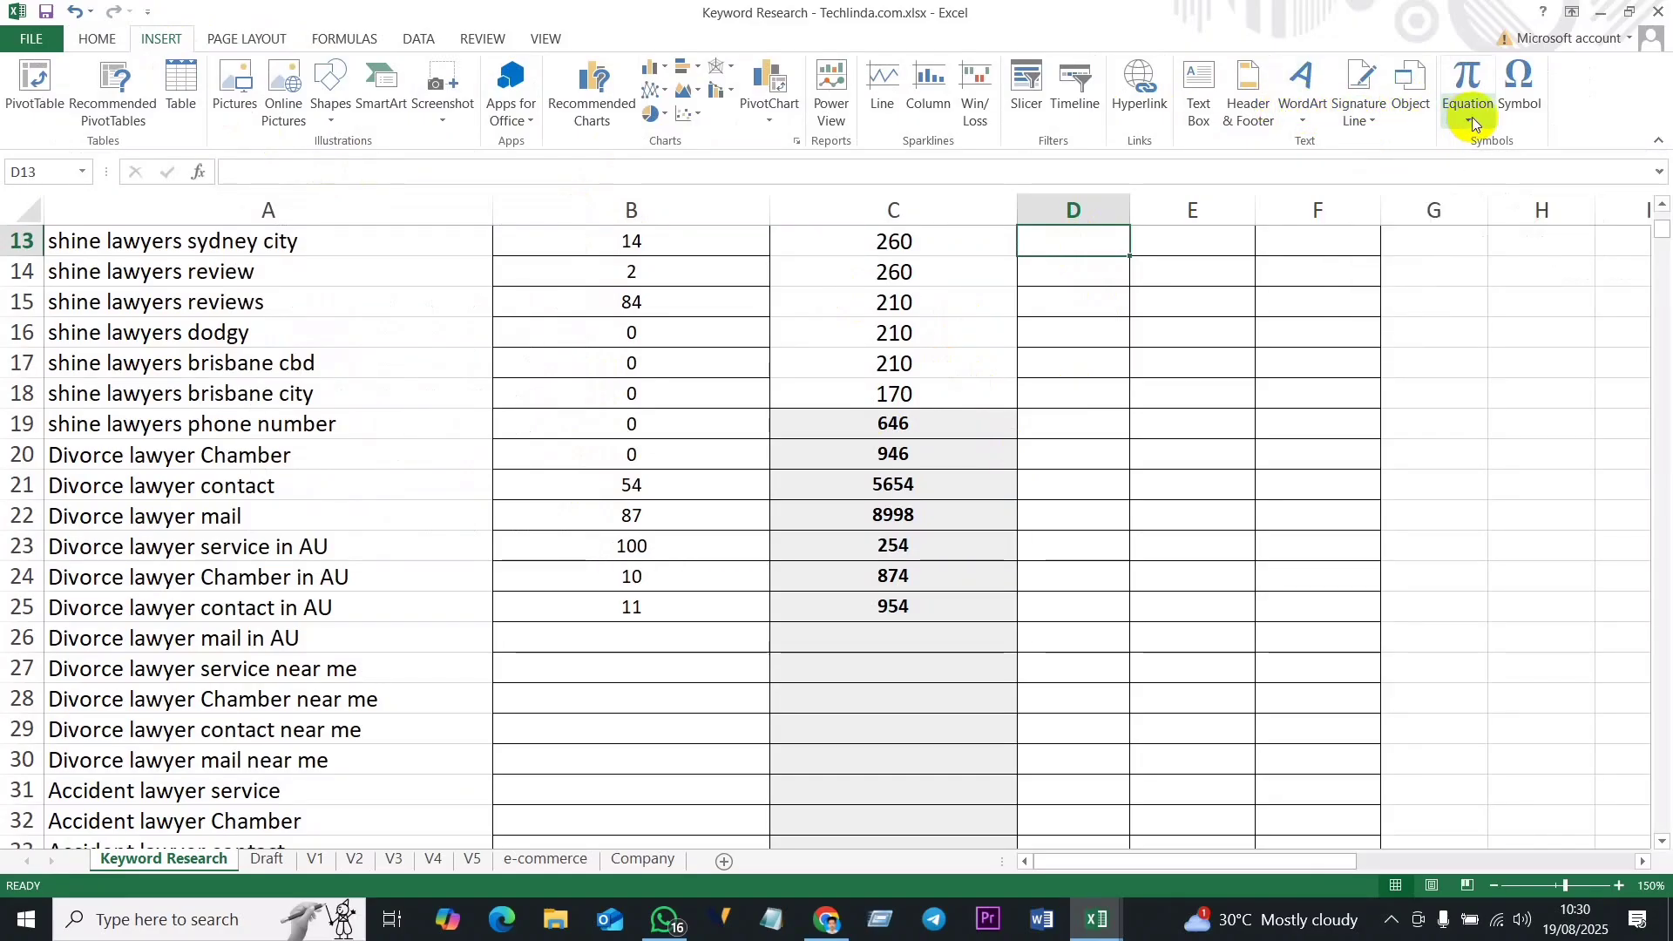
{"action": "left_click", "coordinate": [1522, 101]}
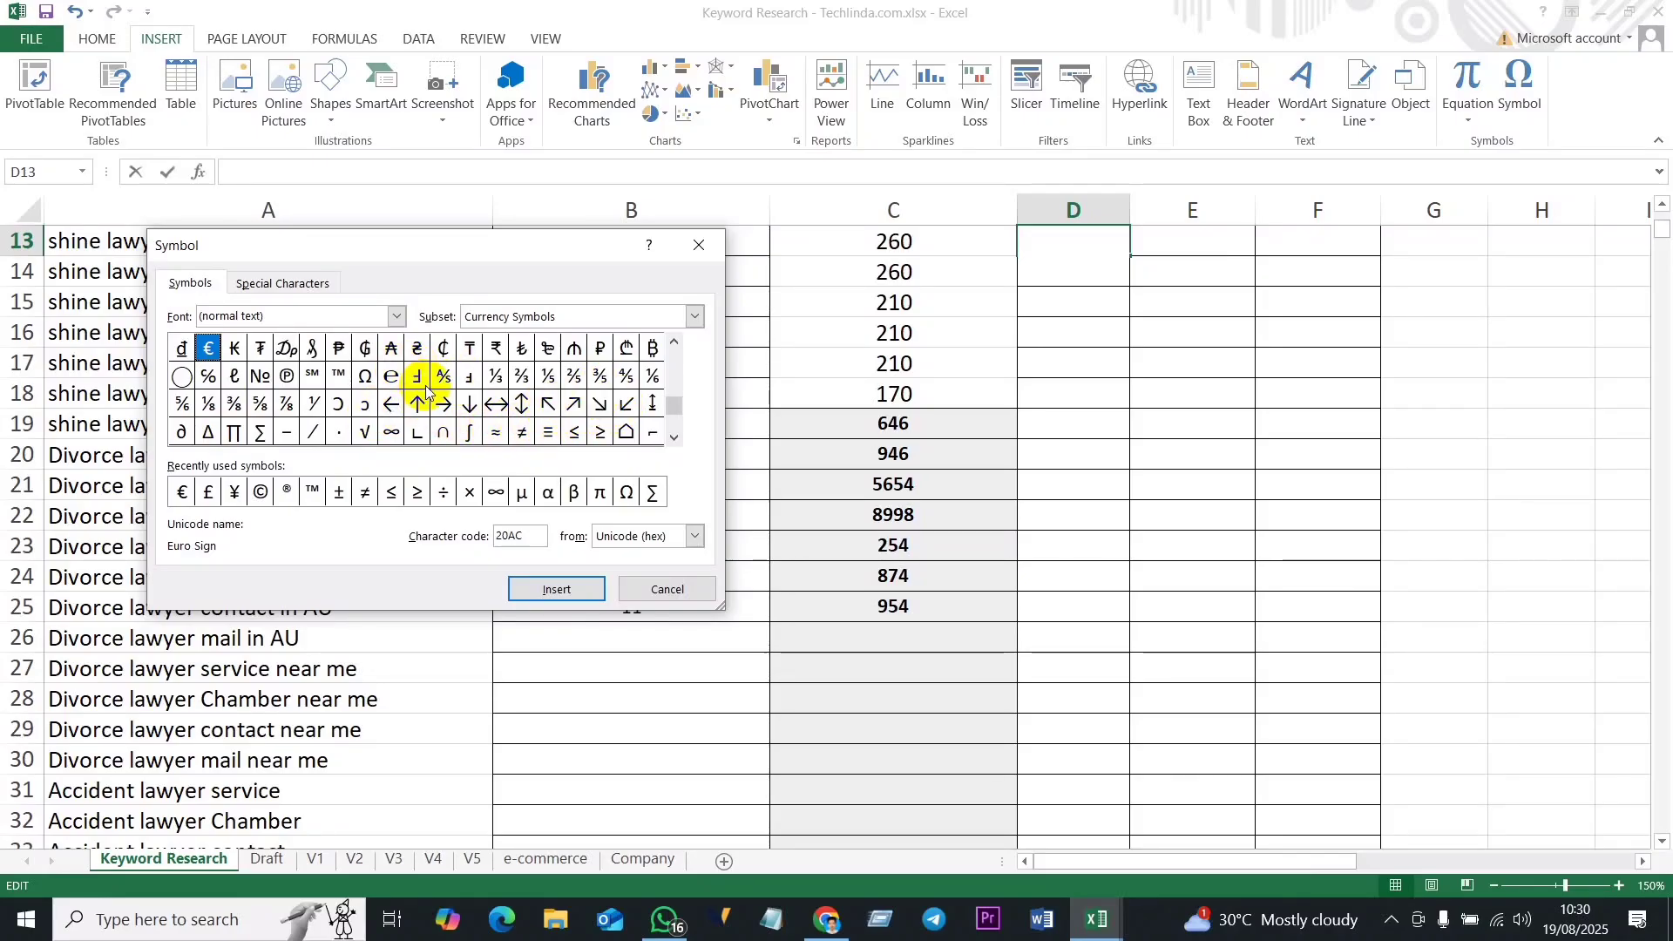
{"action": "left_click", "coordinate": [370, 432]}
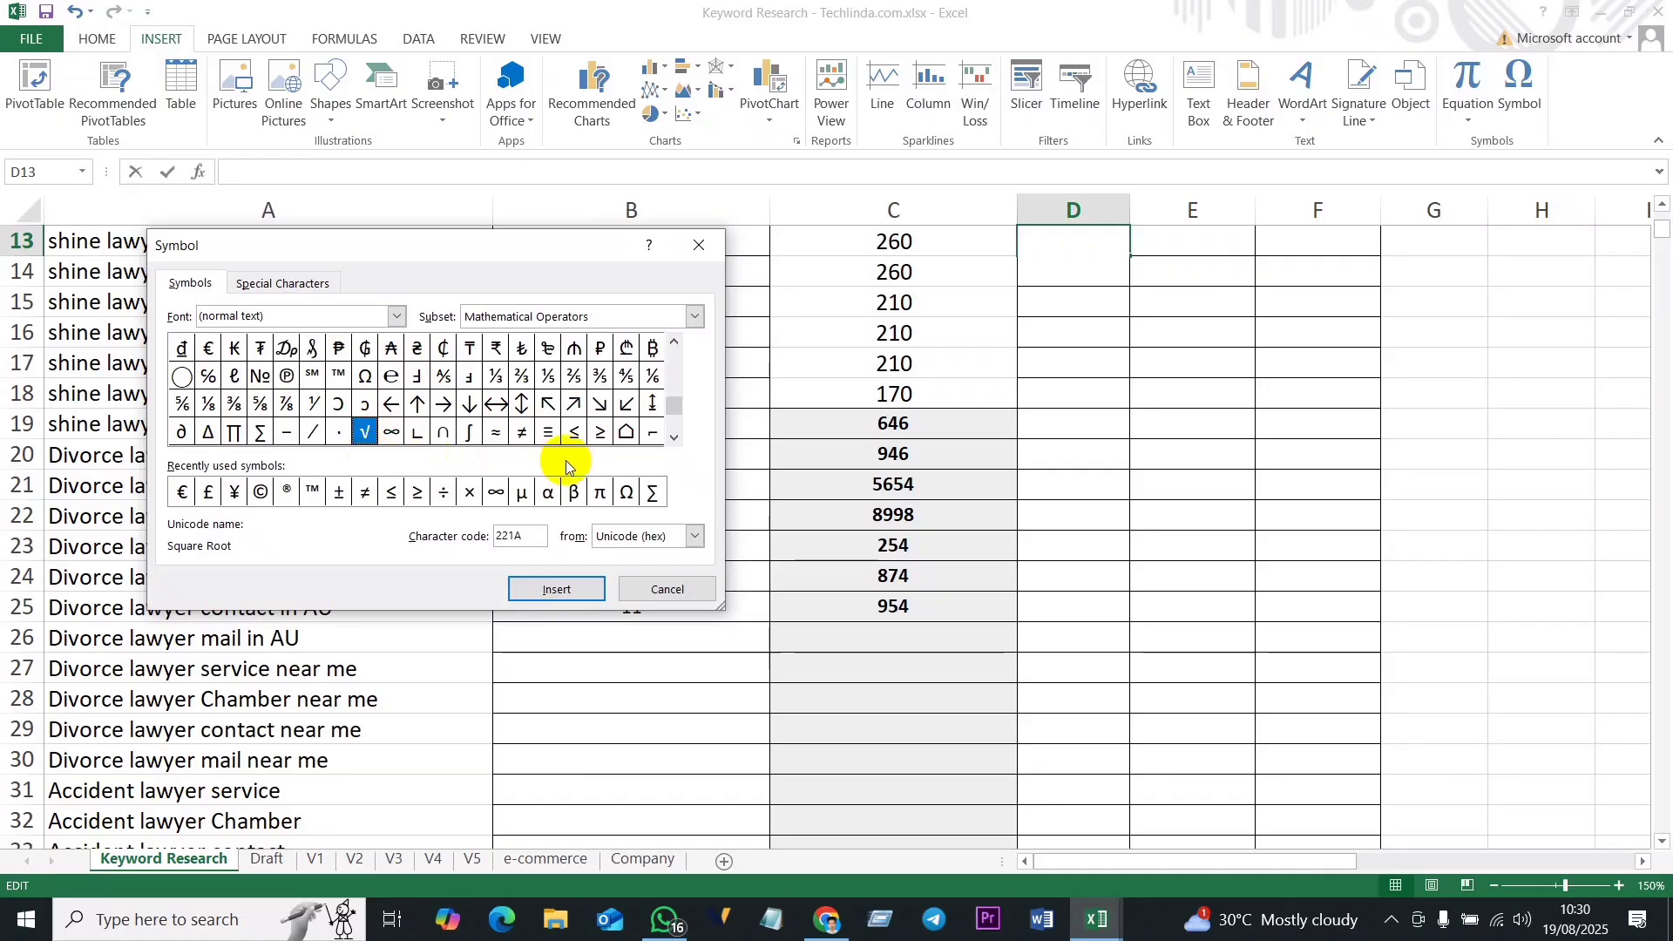
{"action": "left_click", "coordinate": [556, 588]}
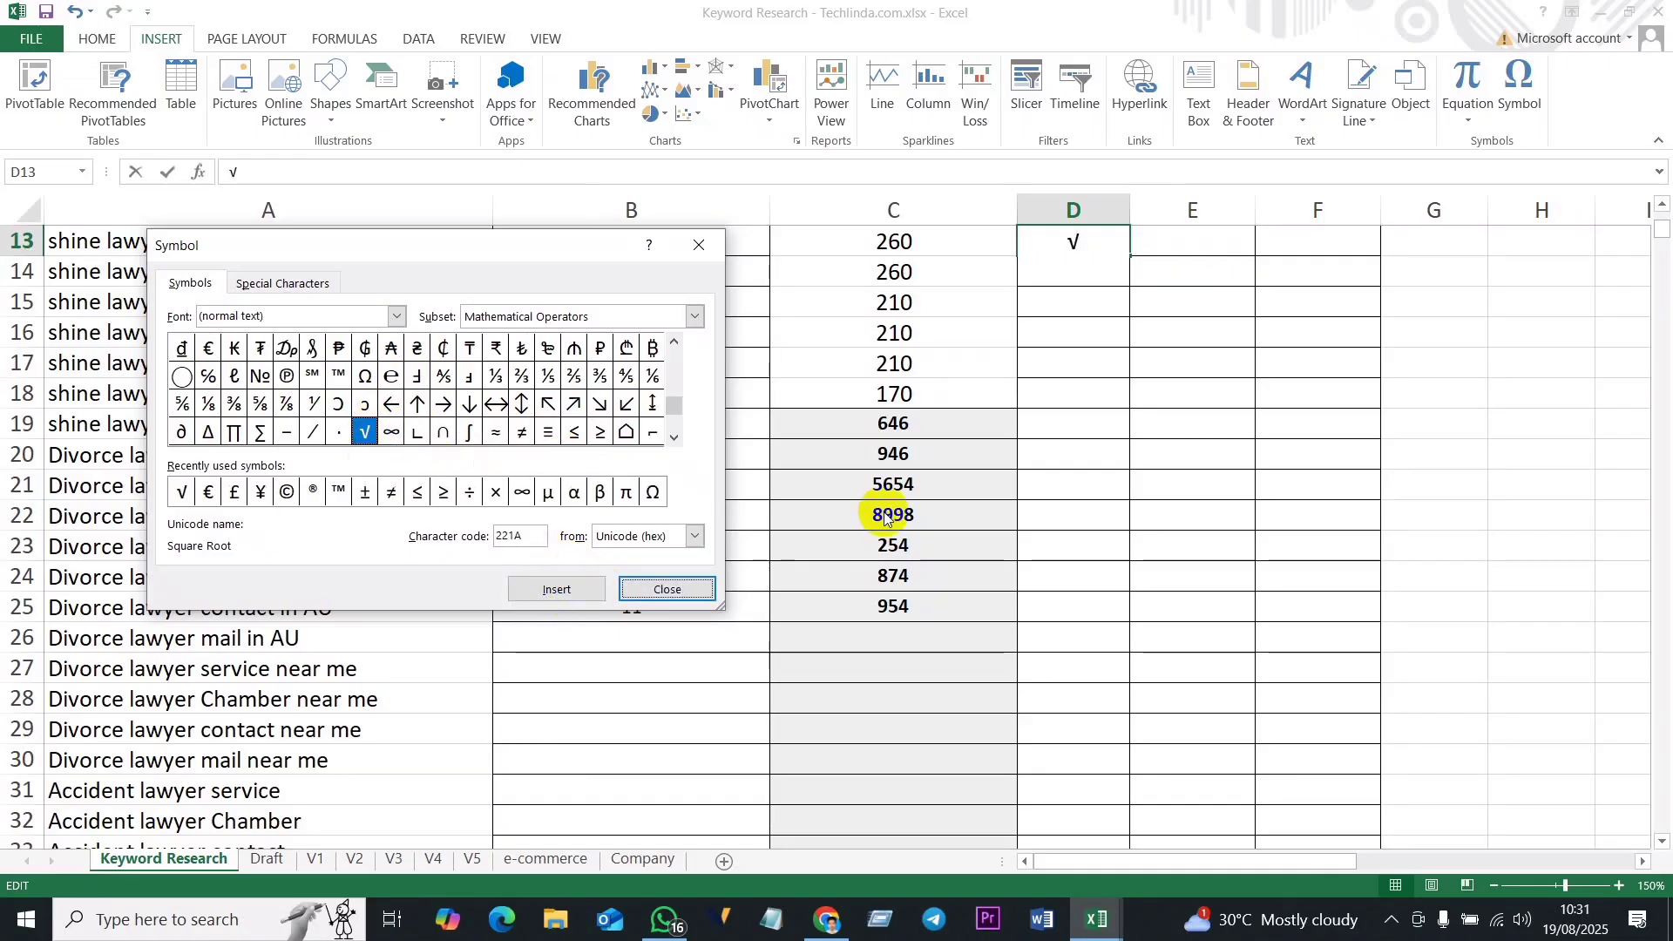
{"action": "left_click", "coordinate": [667, 589]}
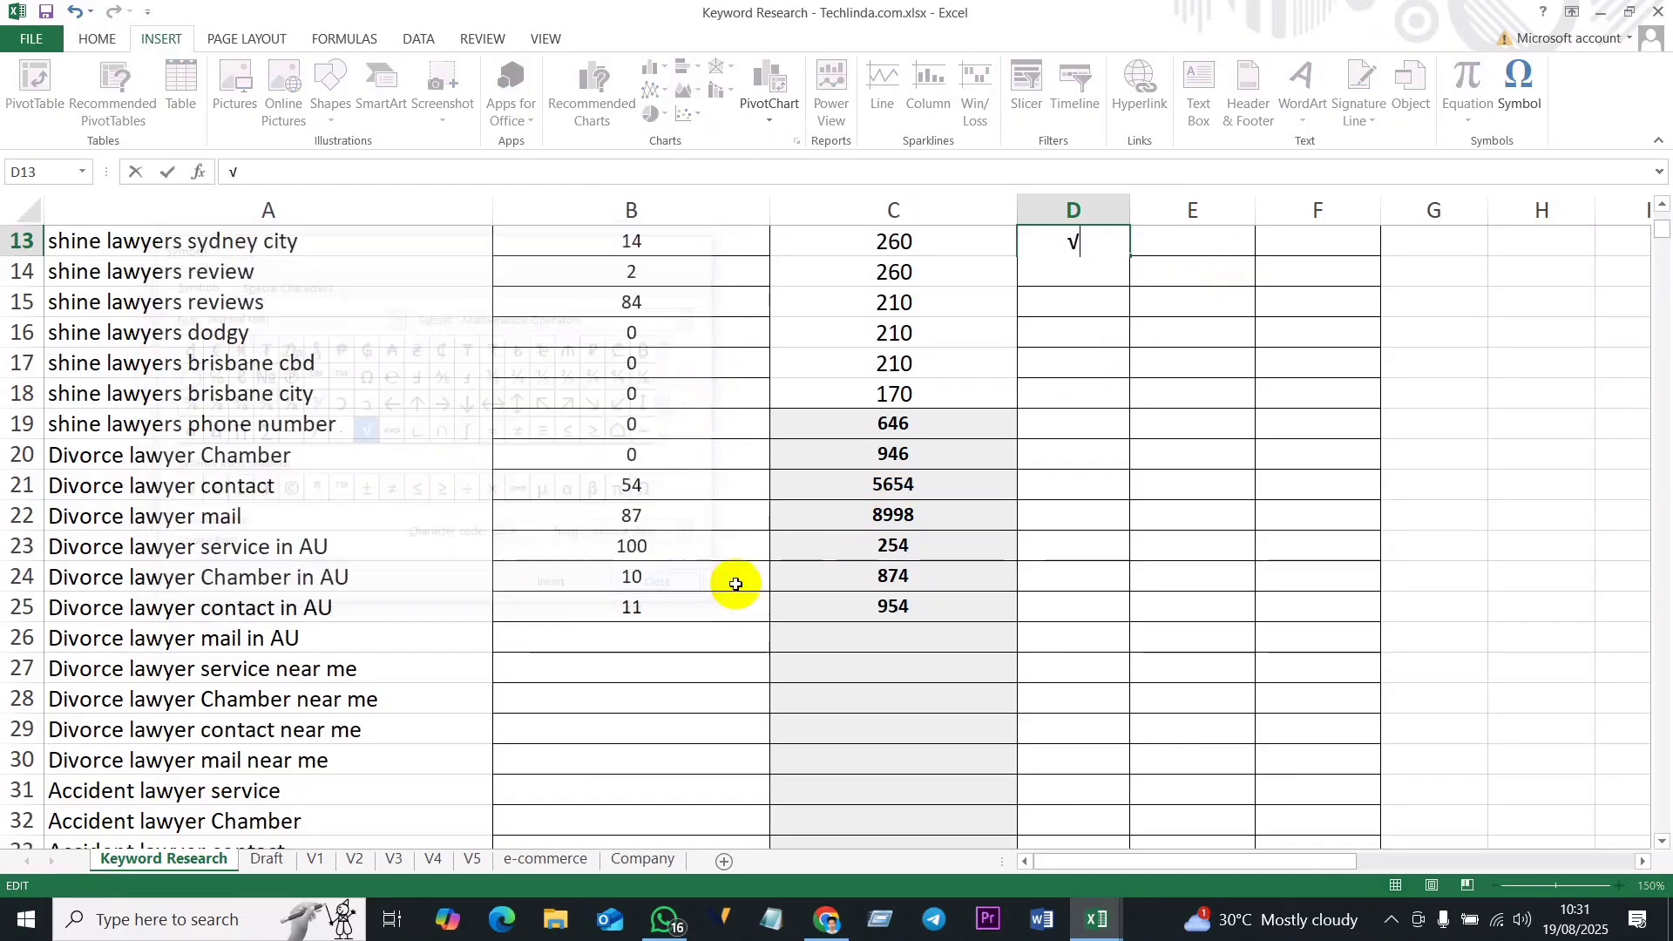
{"action": "left_click", "coordinate": [1071, 240]}
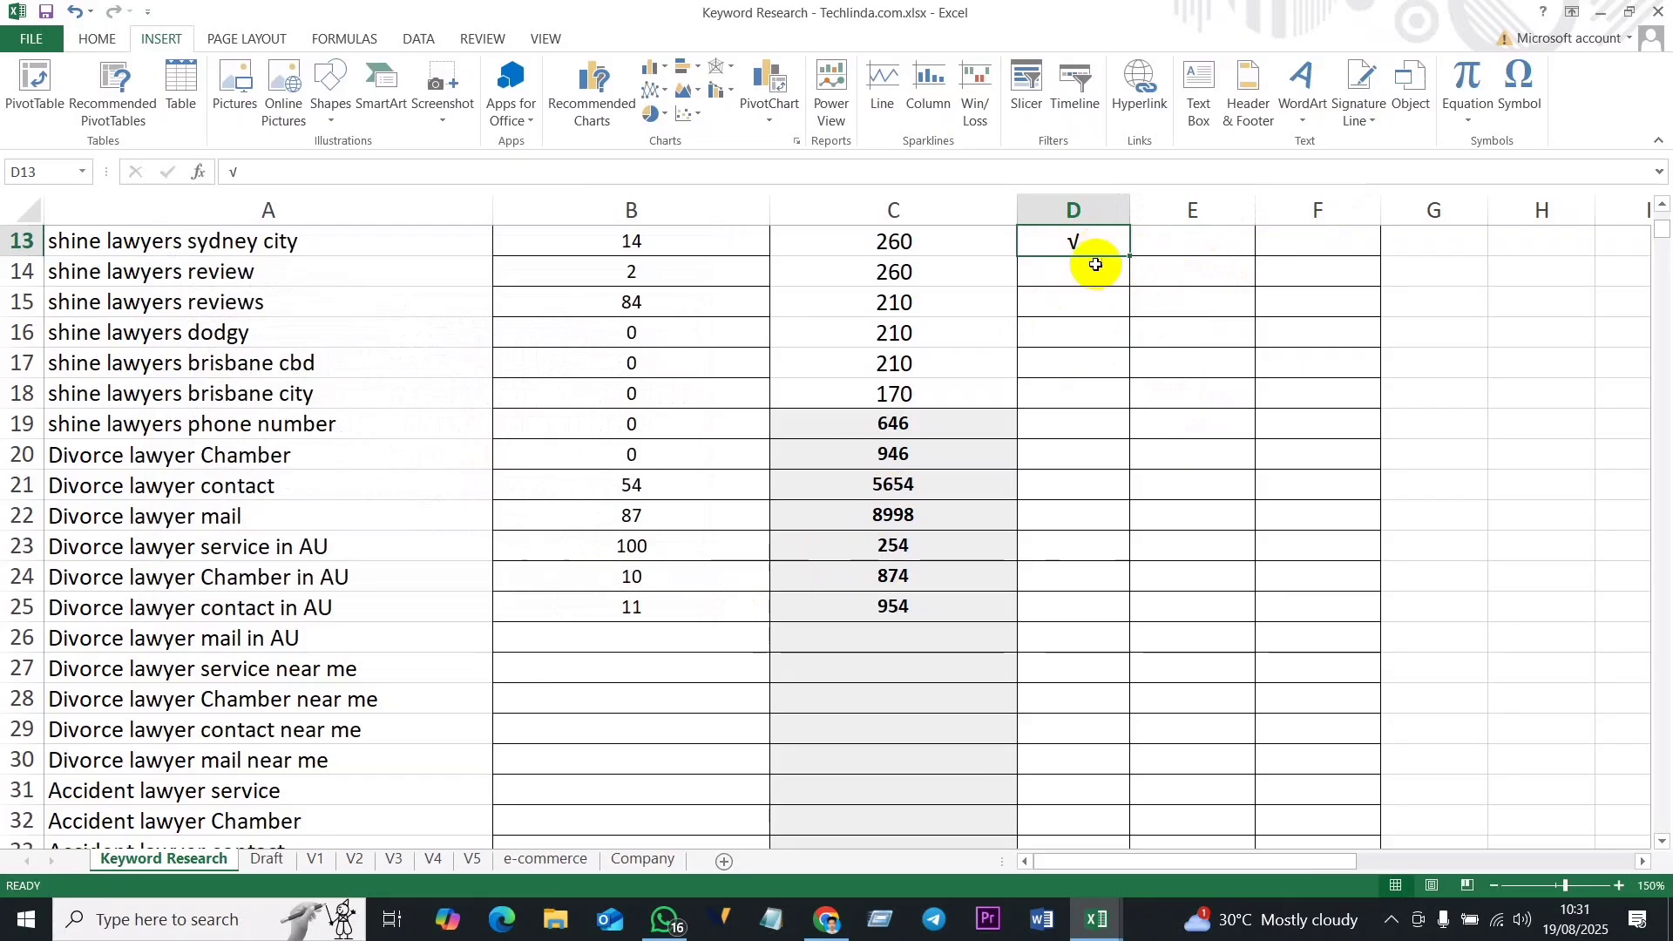
Step: Copy the √ mark into the Option 1 (10 kw) cell of the keyword "lawyer service in AU"
{"action": "scroll", "coordinate": [1094, 262], "scroll_direction": "up", "scroll_amount": 4}
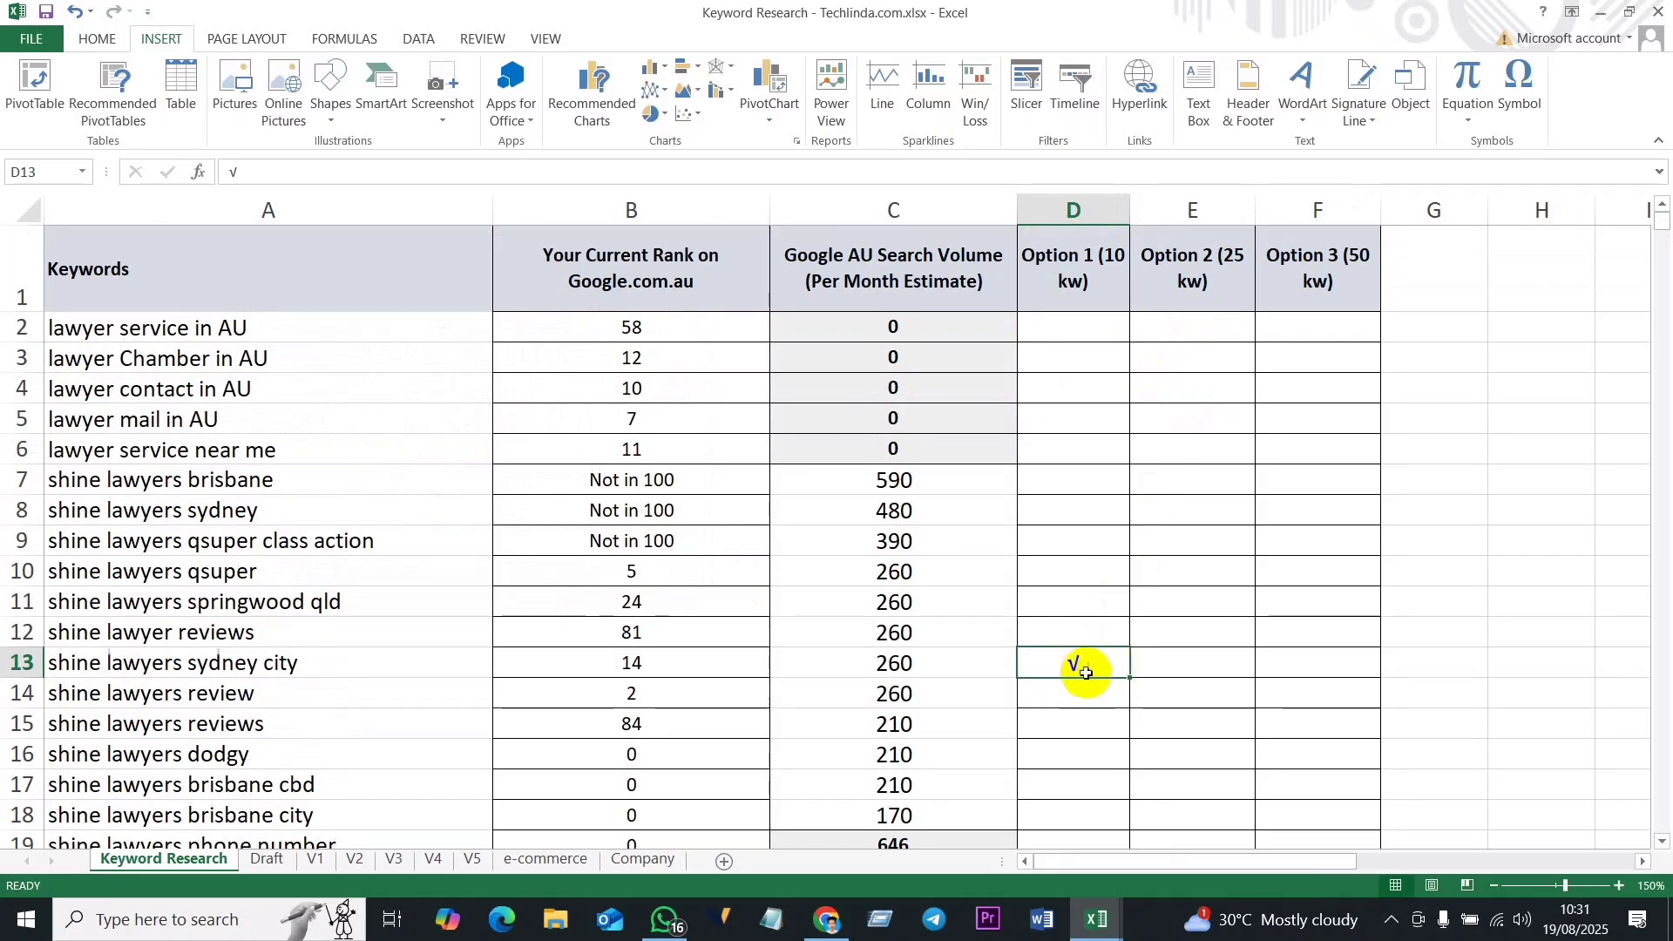
{"action": "key", "text": "ctrl+c"}
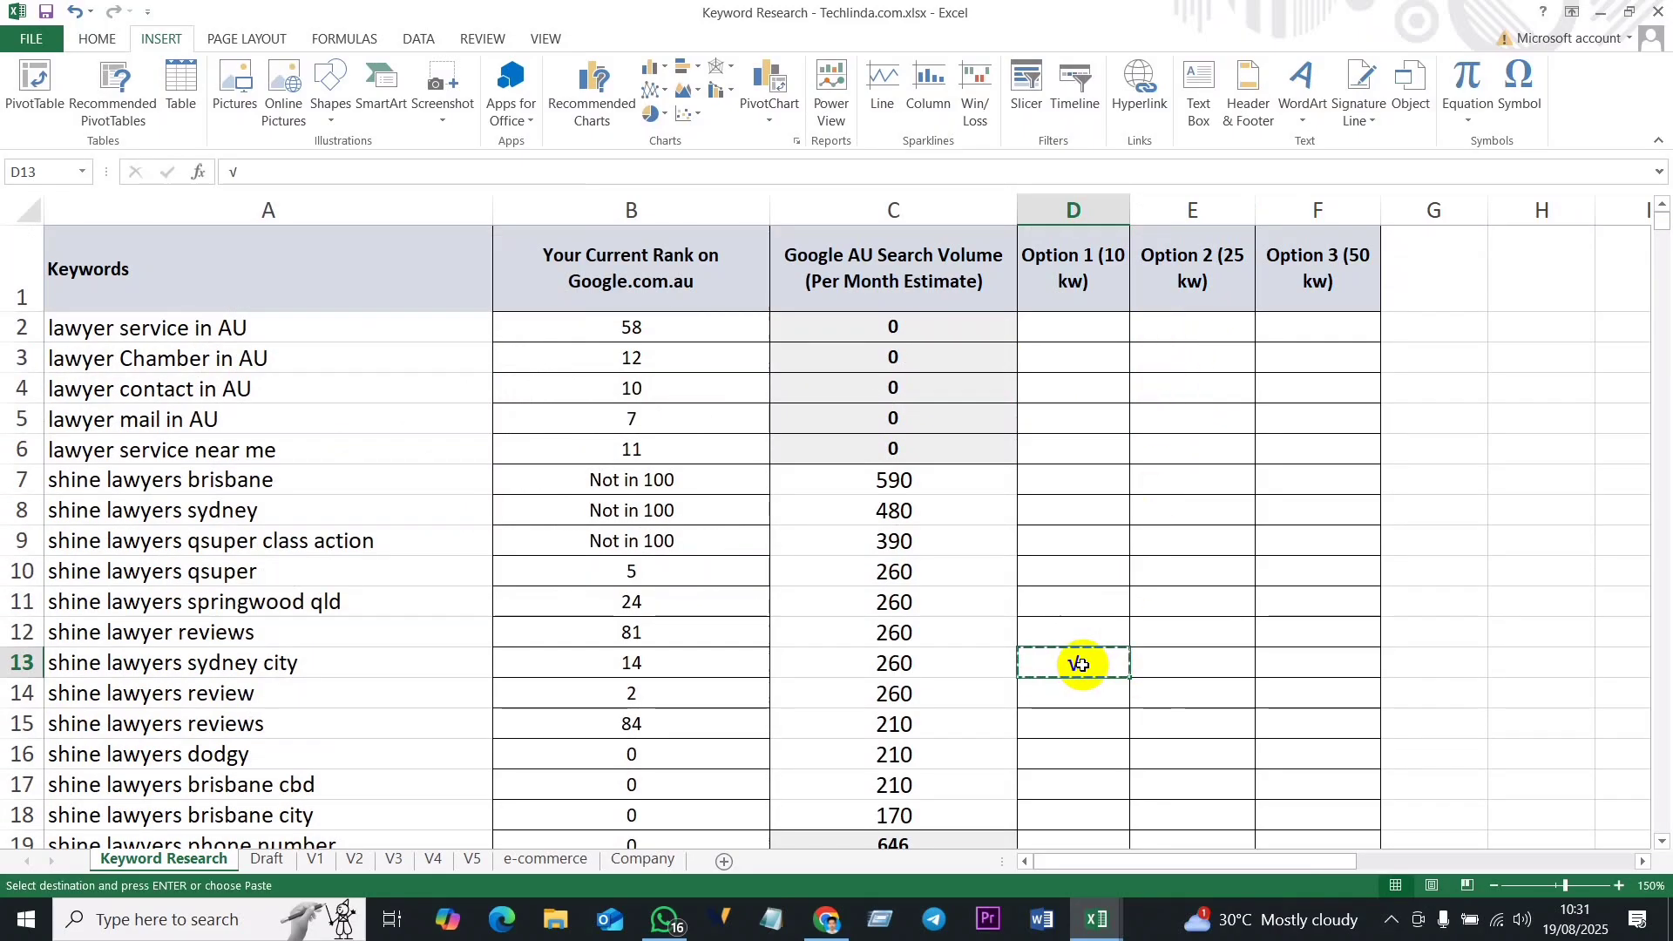
{"action": "left_click", "coordinate": [1072, 328]}
{"action": "key", "text": "ctrl+v"}
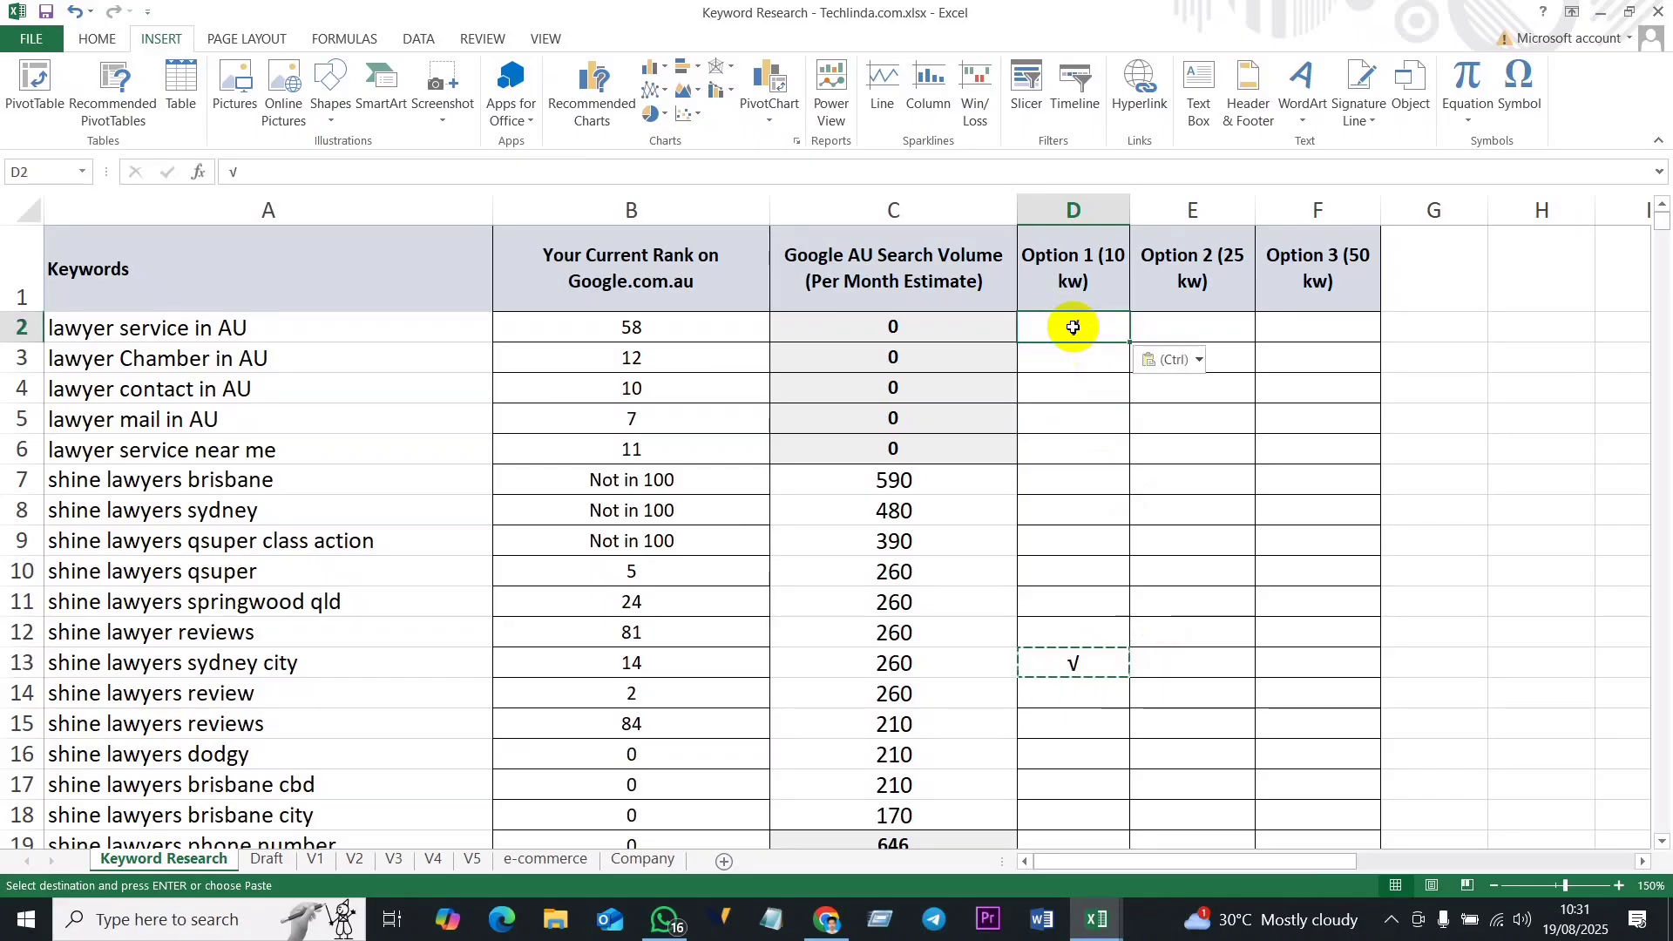
{"action": "left_click", "coordinate": [215, 329]}
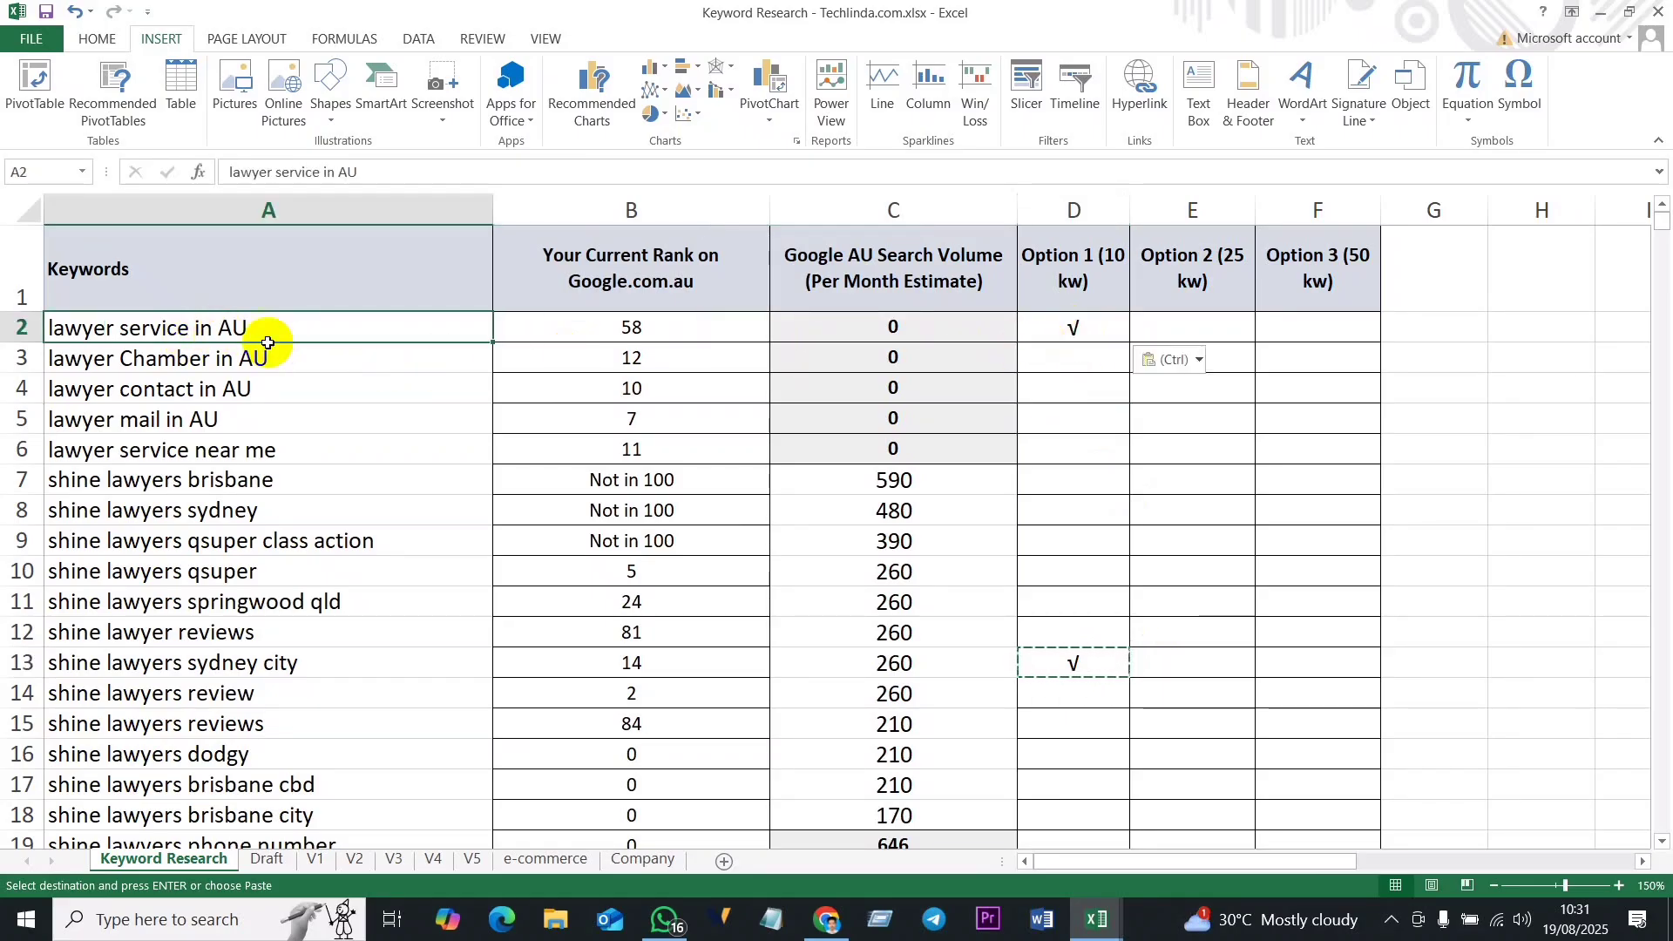
{"action": "left_click", "coordinate": [1078, 329]}
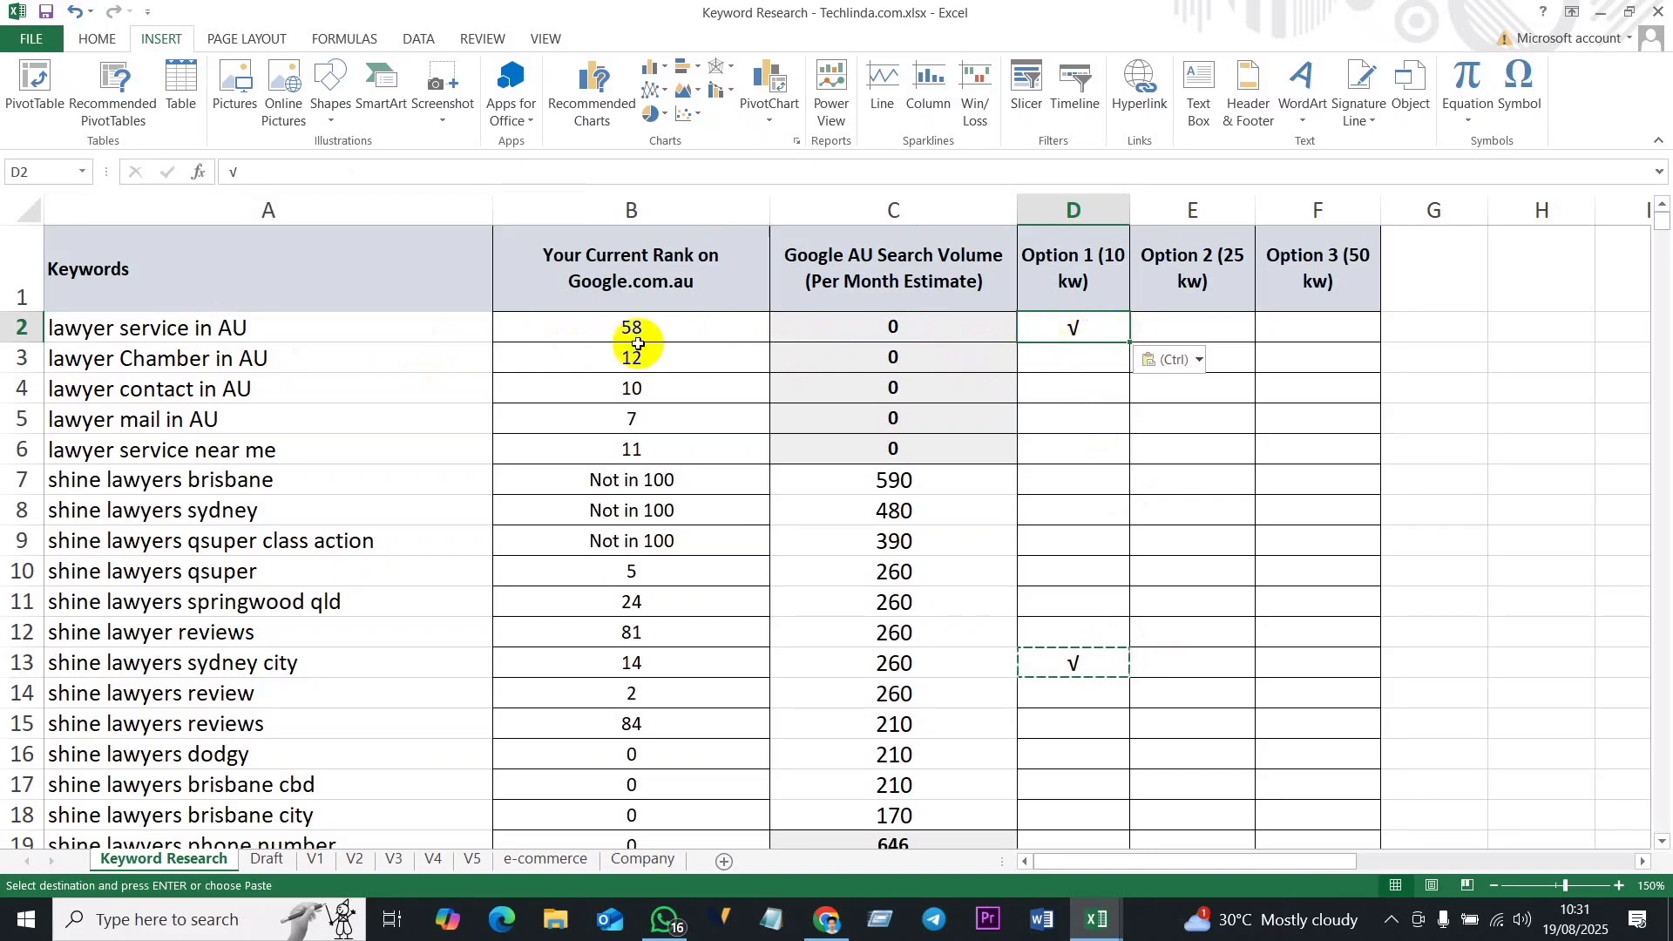
Step: Copy the current rank 12 of "lawyer Chamber in AU" into the Option 3 (50 kw) cell of "lawyer service in AU"
{"action": "left_click", "coordinate": [124, 364]}
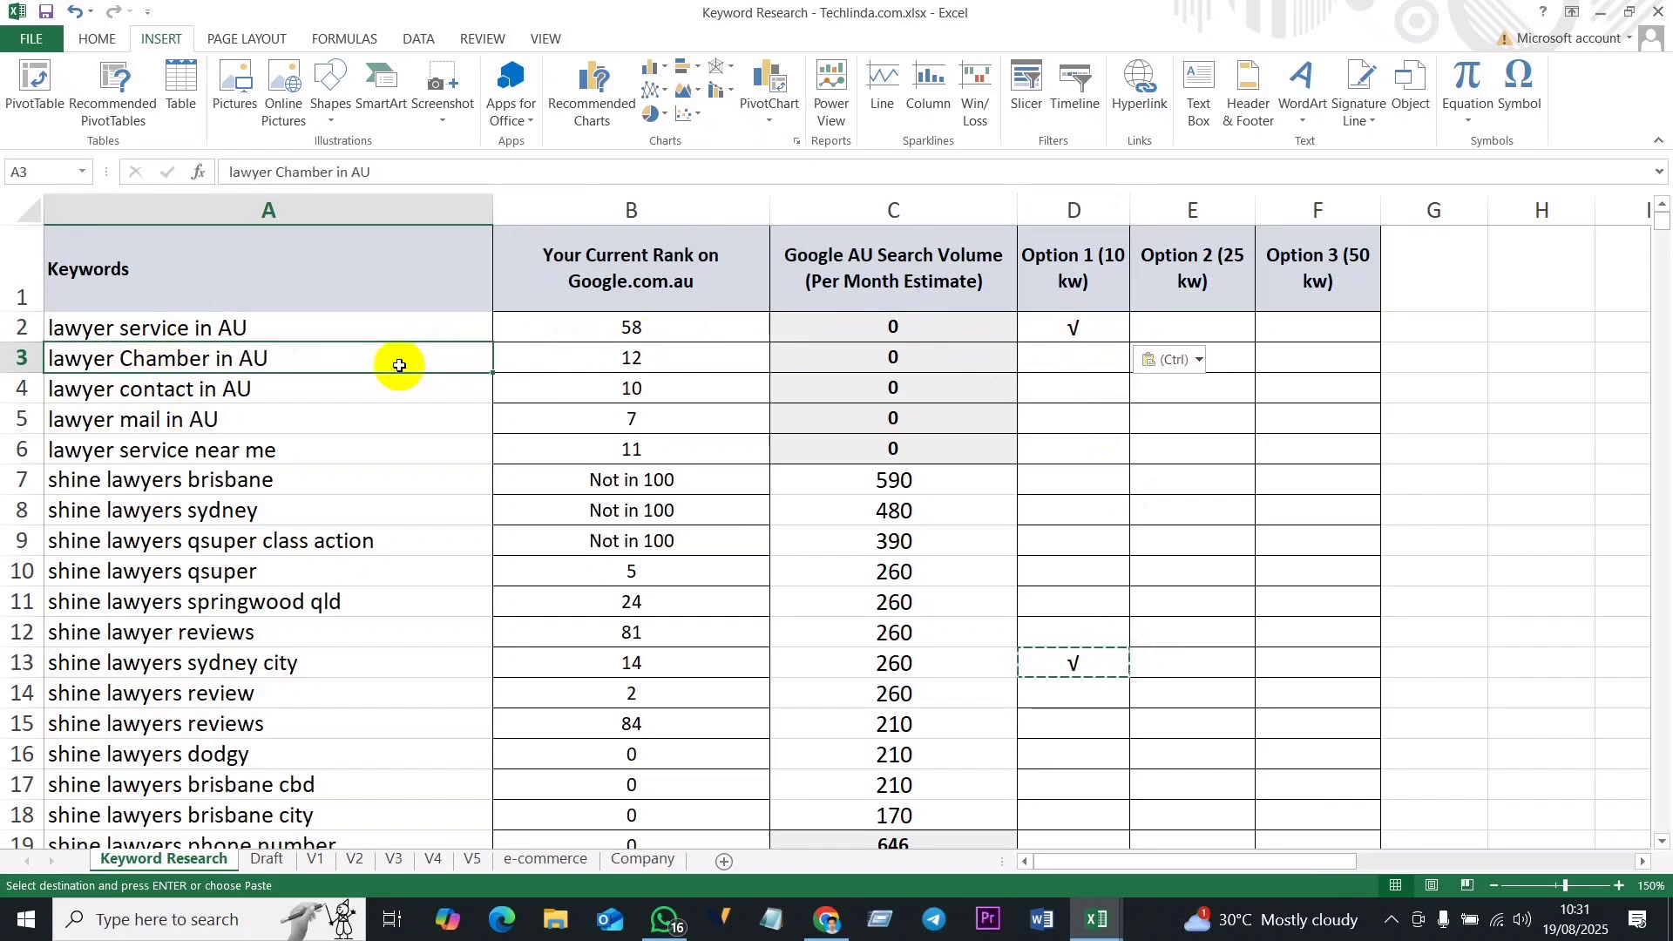
{"action": "left_click", "coordinate": [648, 360]}
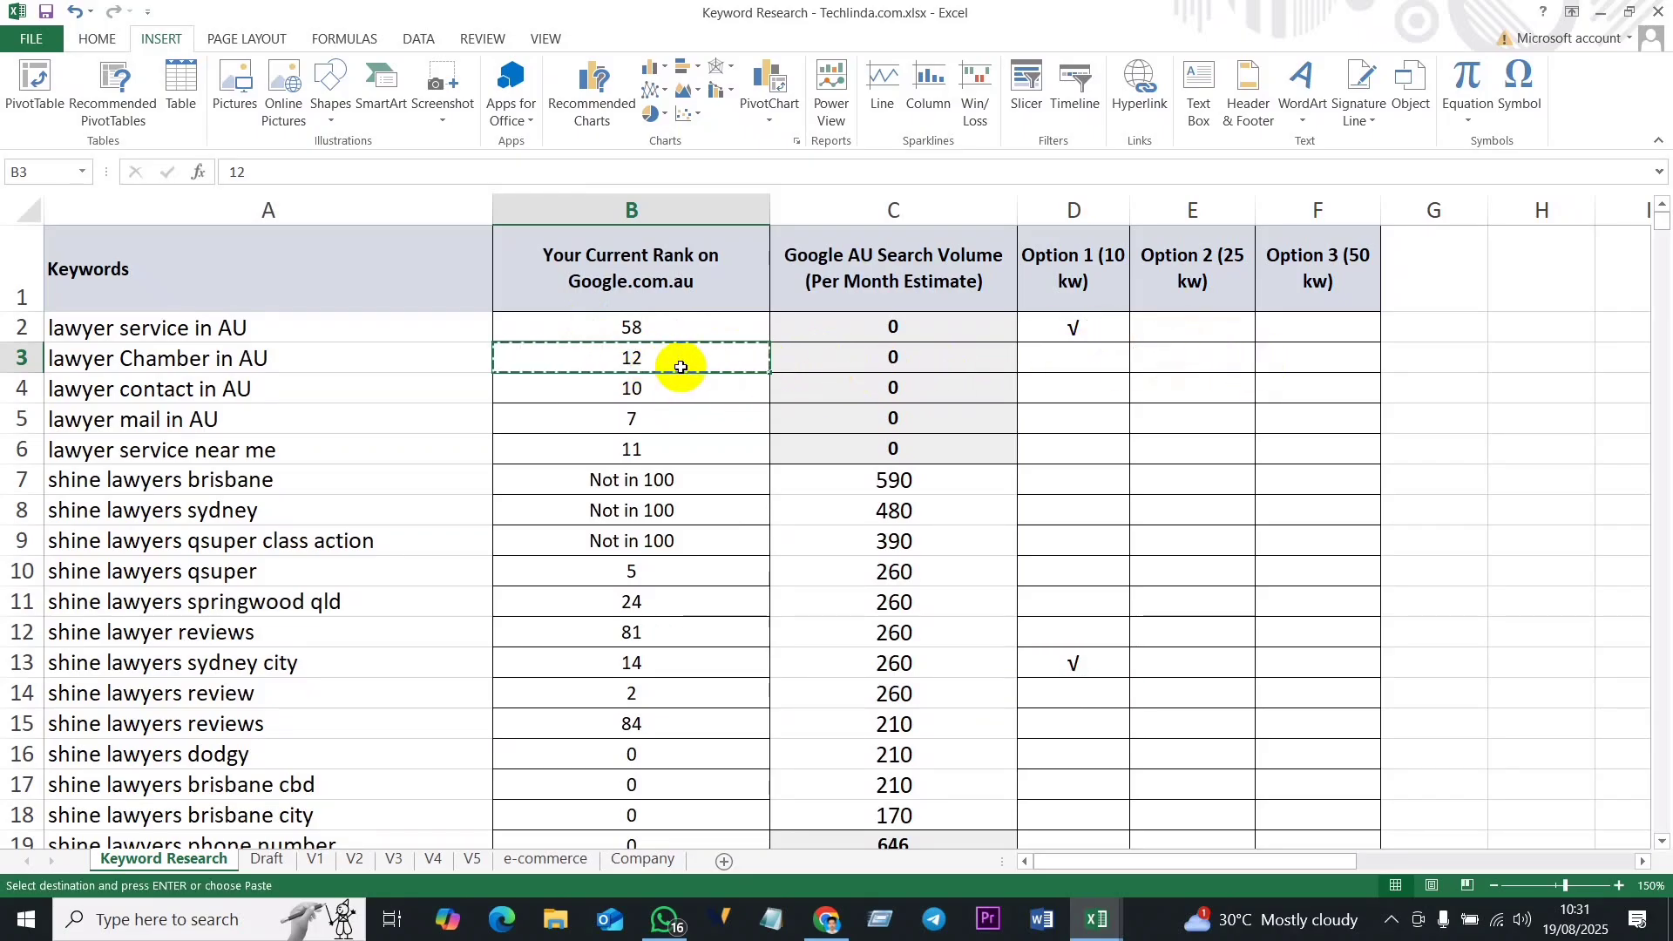
{"action": "left_click", "coordinate": [1310, 325]}
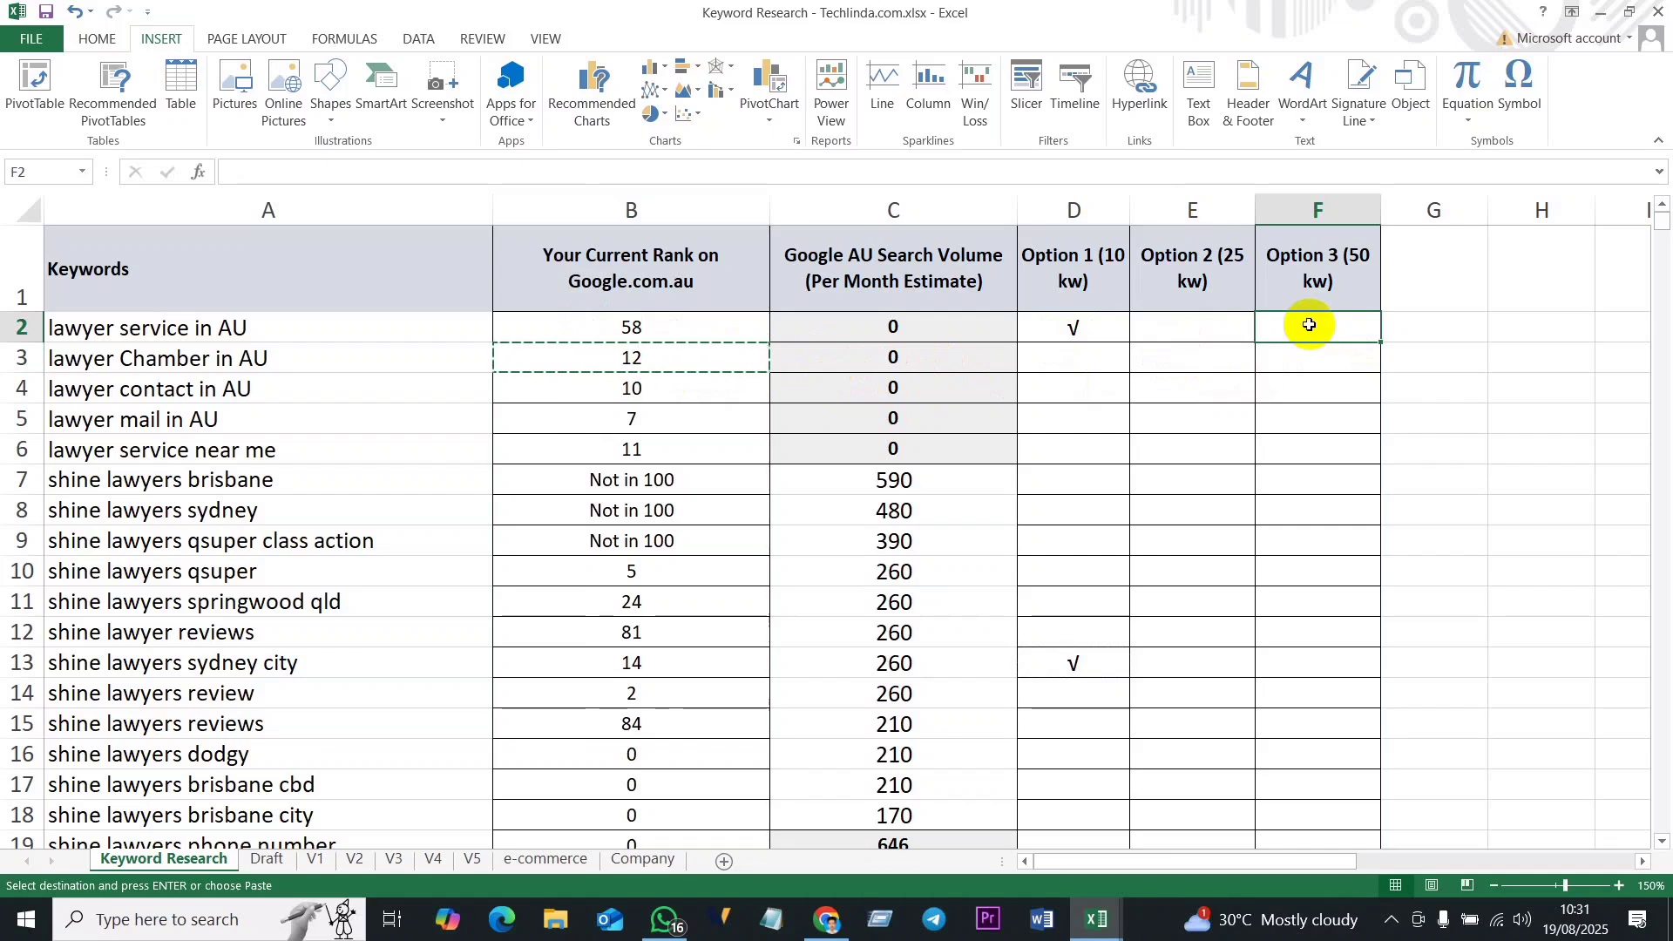
{"action": "key", "text": "ctrl+v"}
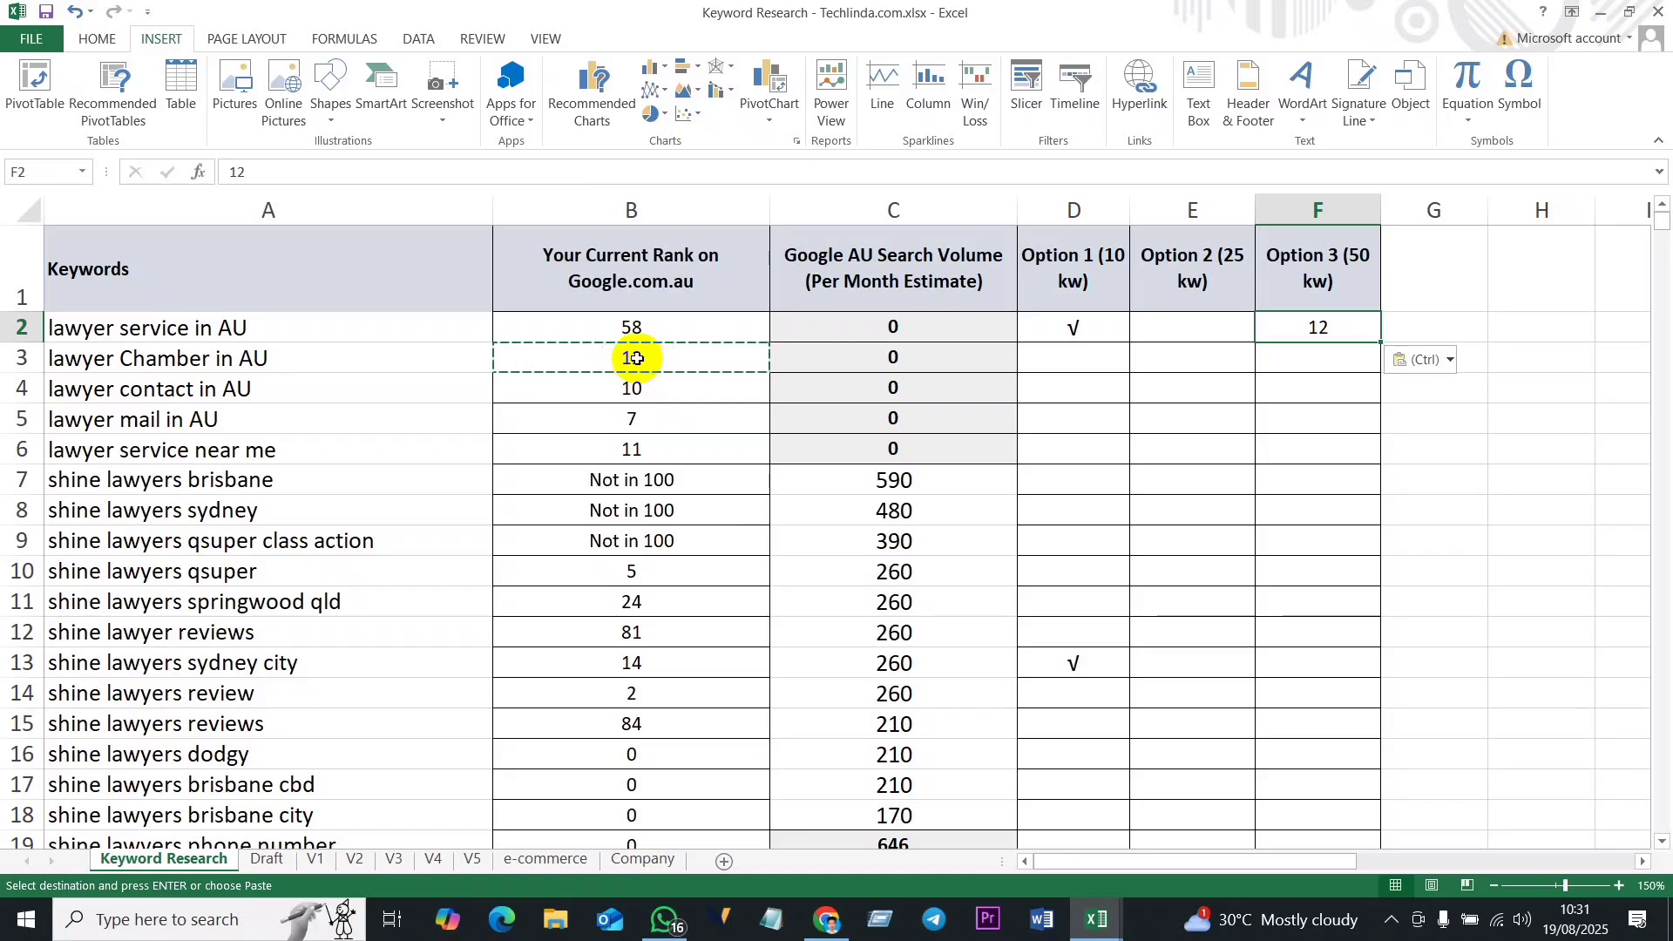
Step: Delete the entire rows of the keywords "lawyer contact in AU" and "lawyer mail in AU"
{"action": "left_click", "coordinate": [326, 394]}
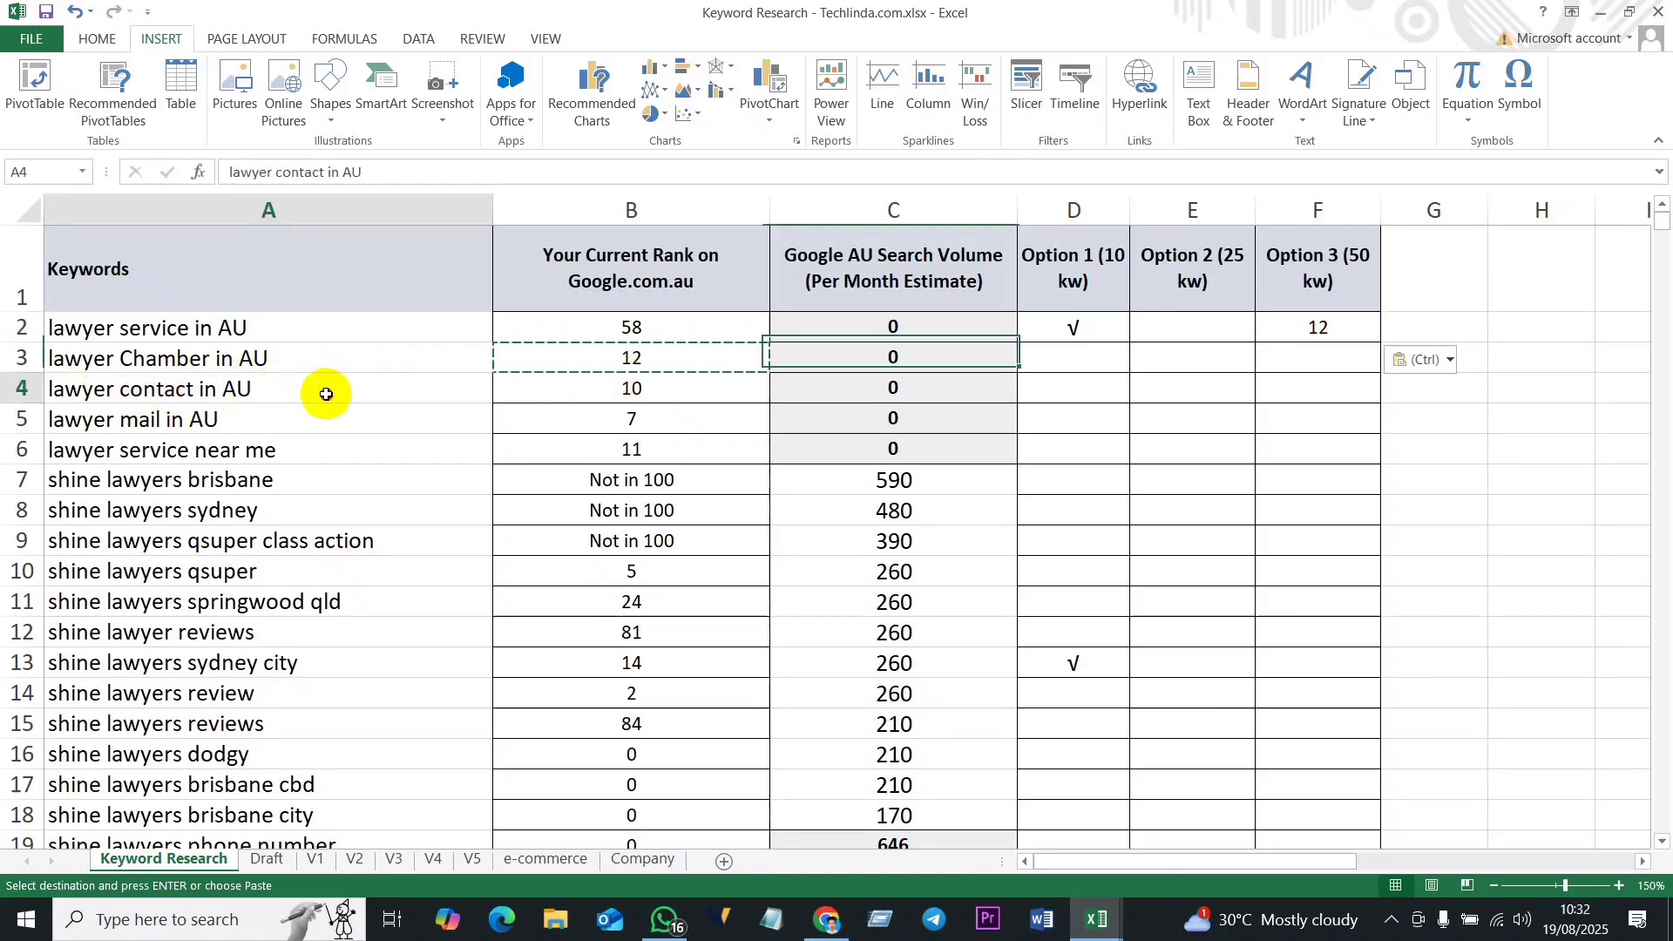
{"action": "left_click", "coordinate": [641, 389]}
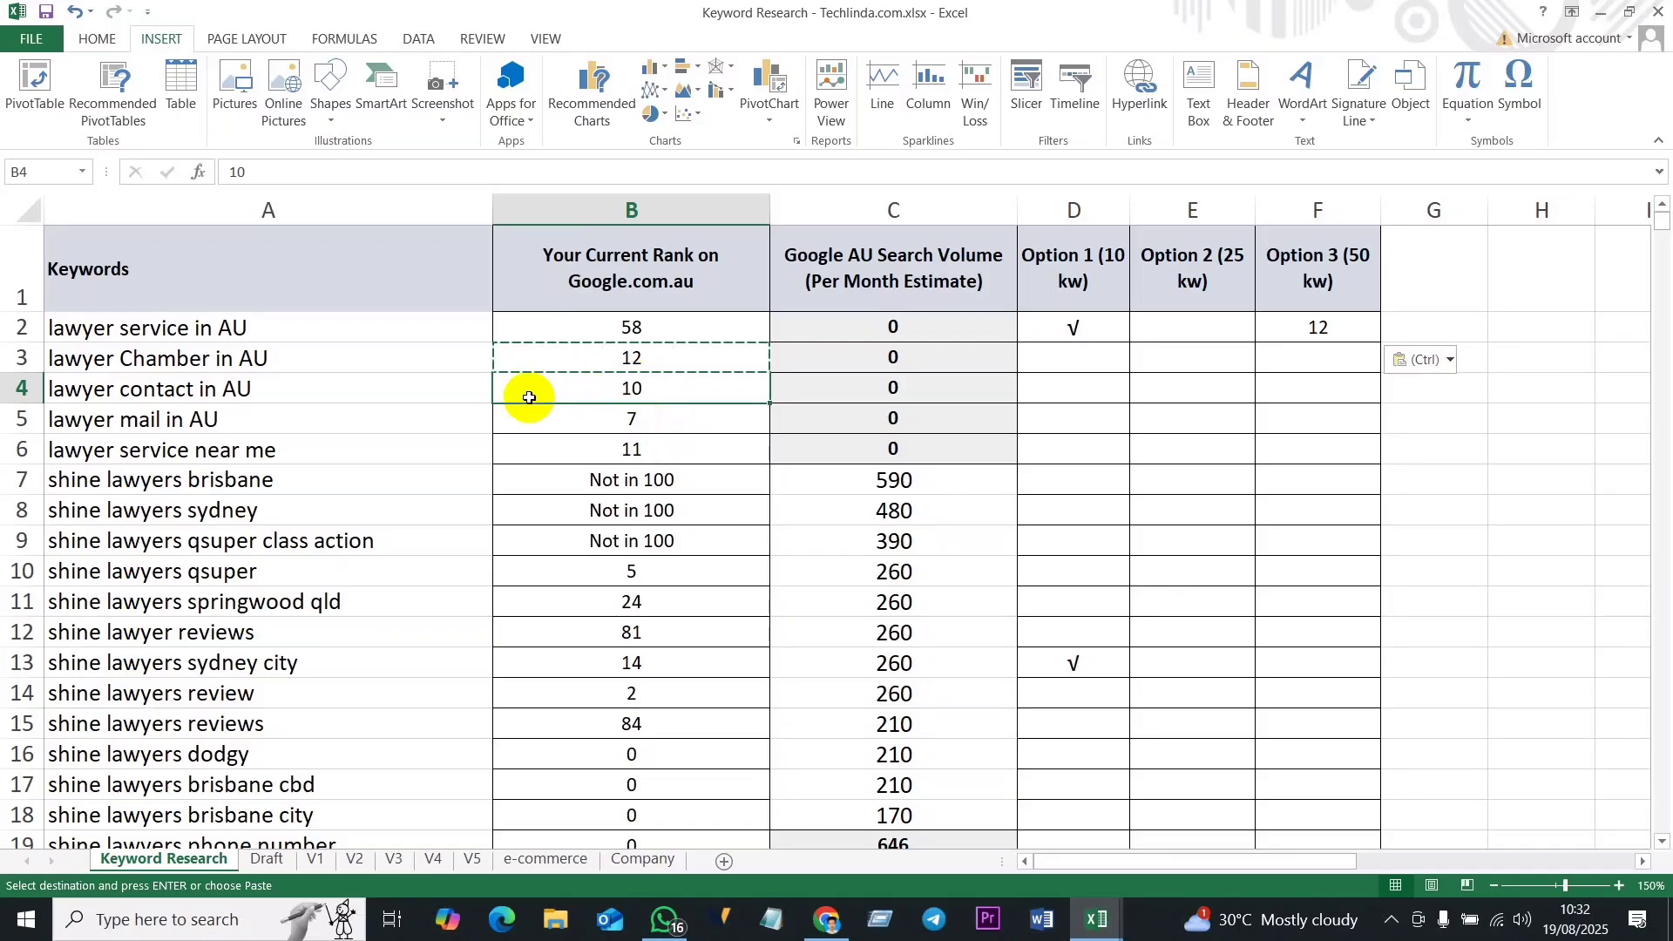
{"action": "right_click", "coordinate": [27, 391]}
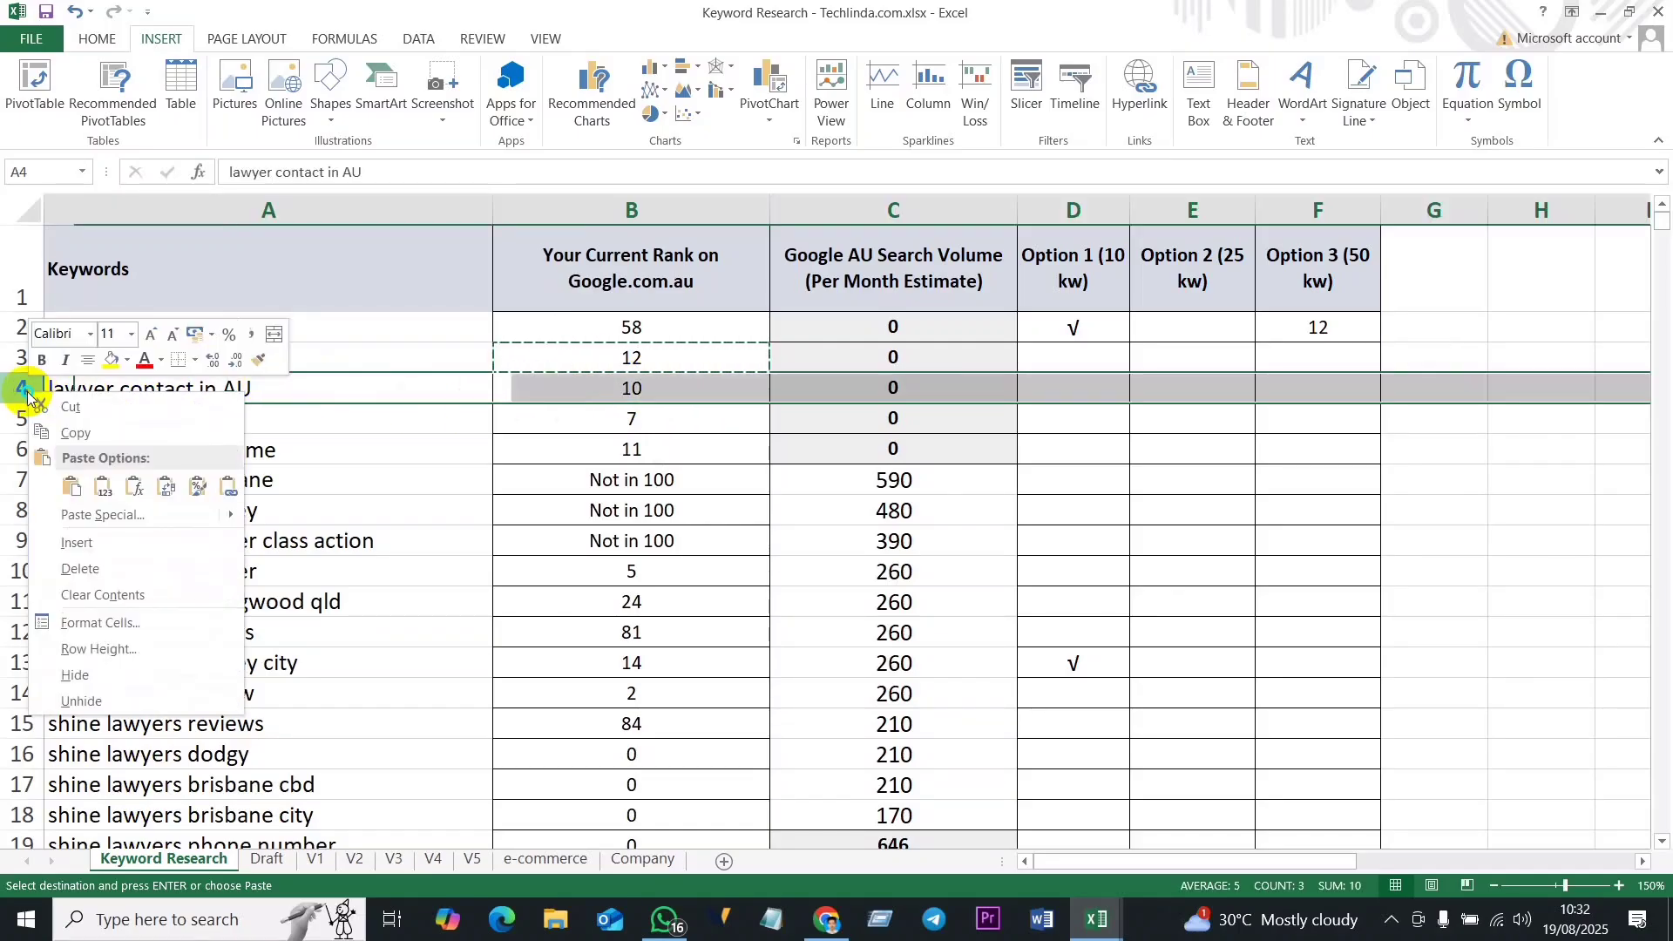
{"action": "left_click", "coordinate": [80, 568]}
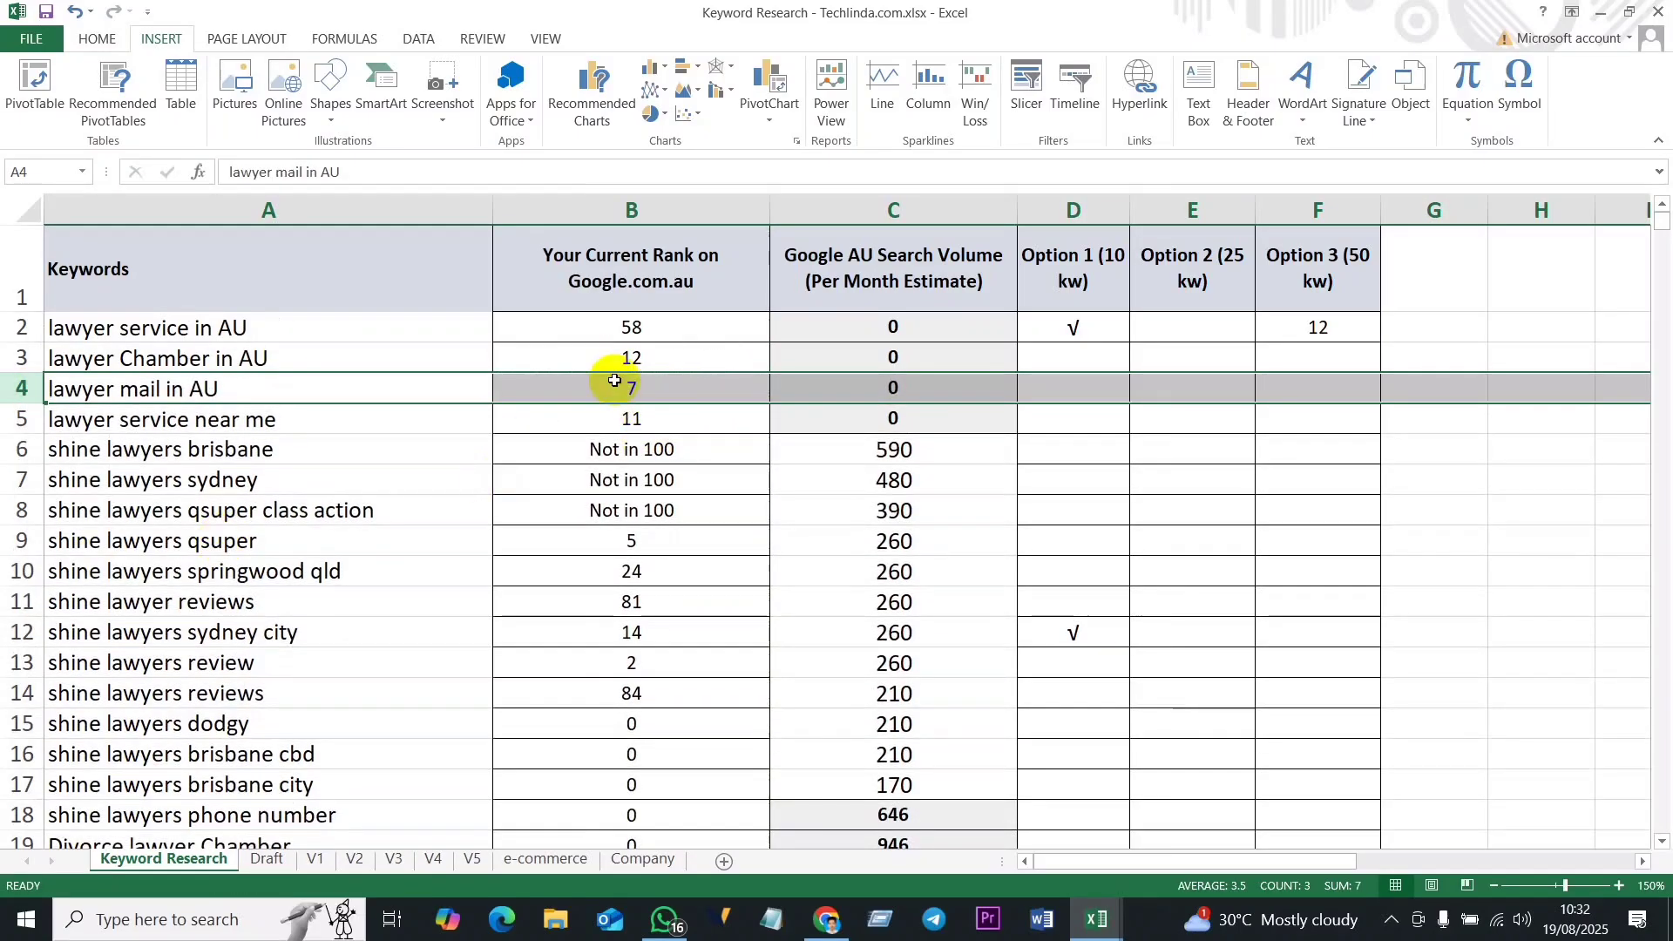
{"action": "right_click", "coordinate": [23, 394]}
{"action": "left_click", "coordinate": [73, 567]}
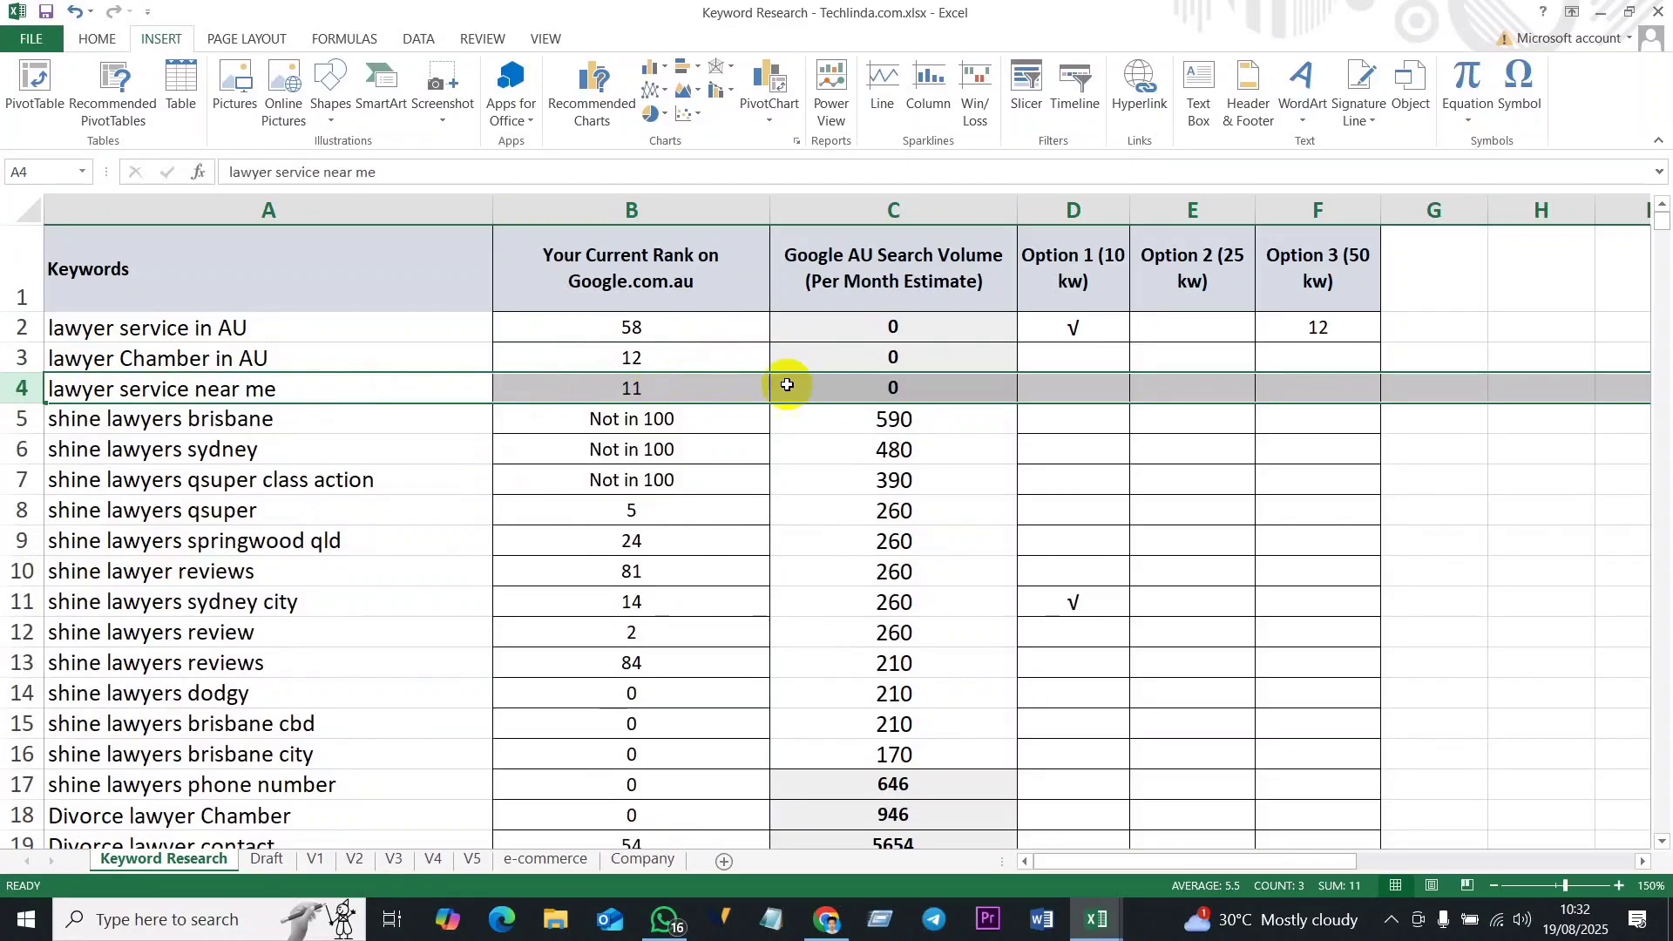
Step: Copy the √ mark into the Option 3 (50 kw) cells of "lawyer service in AU", "lawyer Chamber in AU" and "lawyer service near me"
{"action": "left_click", "coordinate": [1348, 386]}
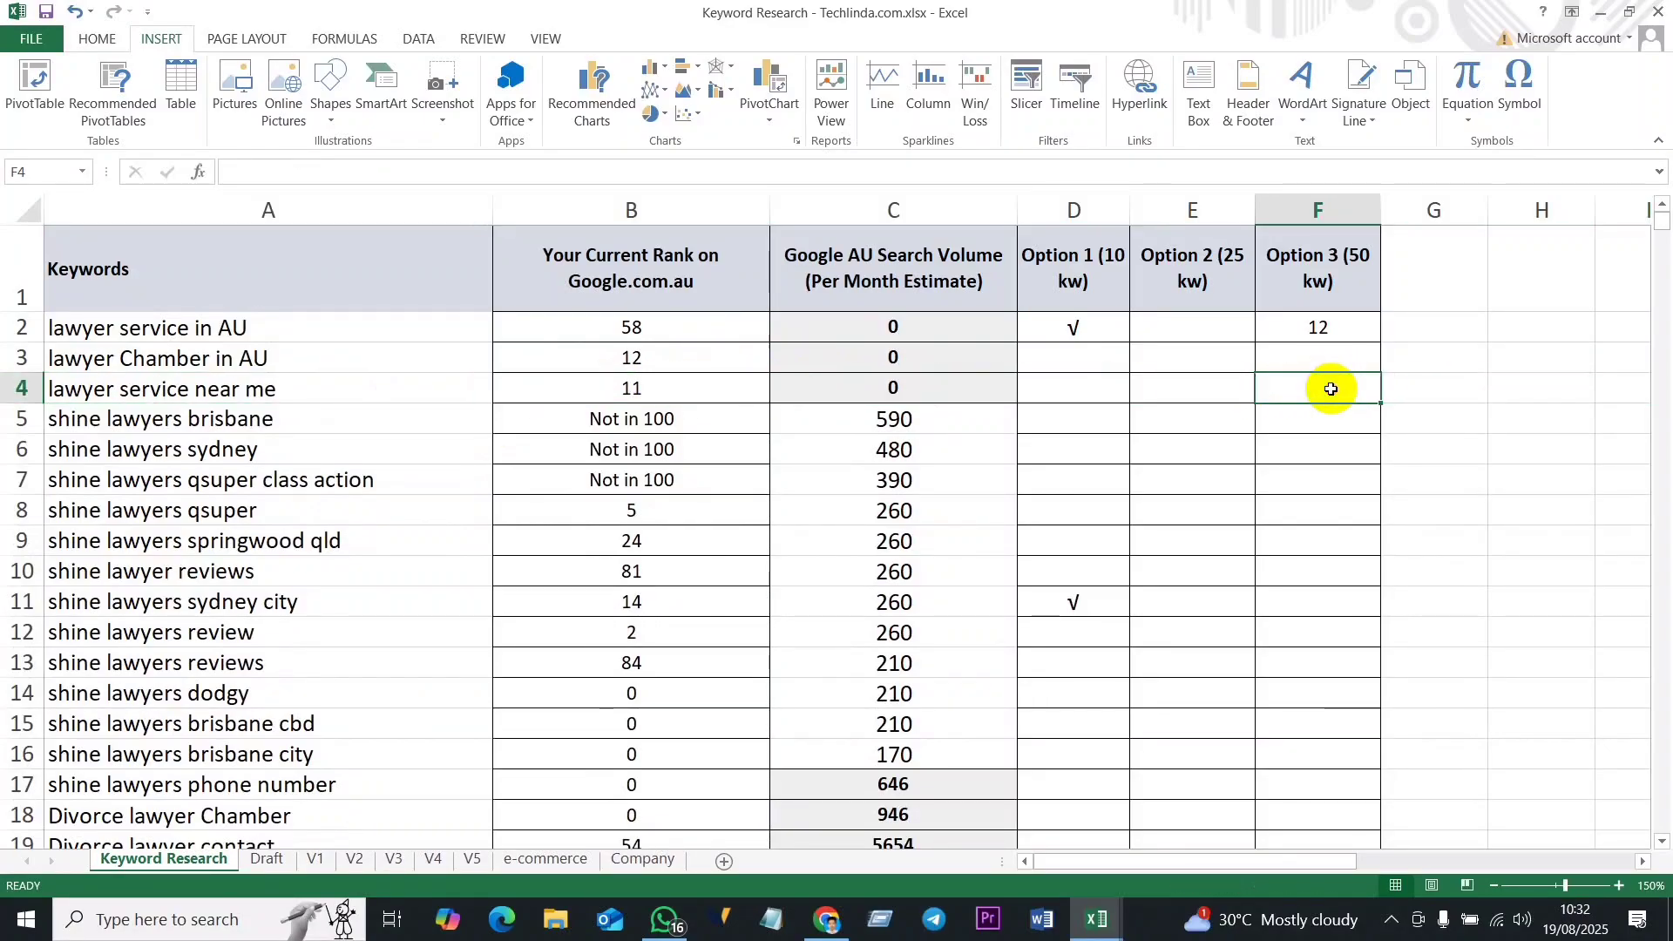
{"action": "left_click", "coordinate": [1329, 331]}
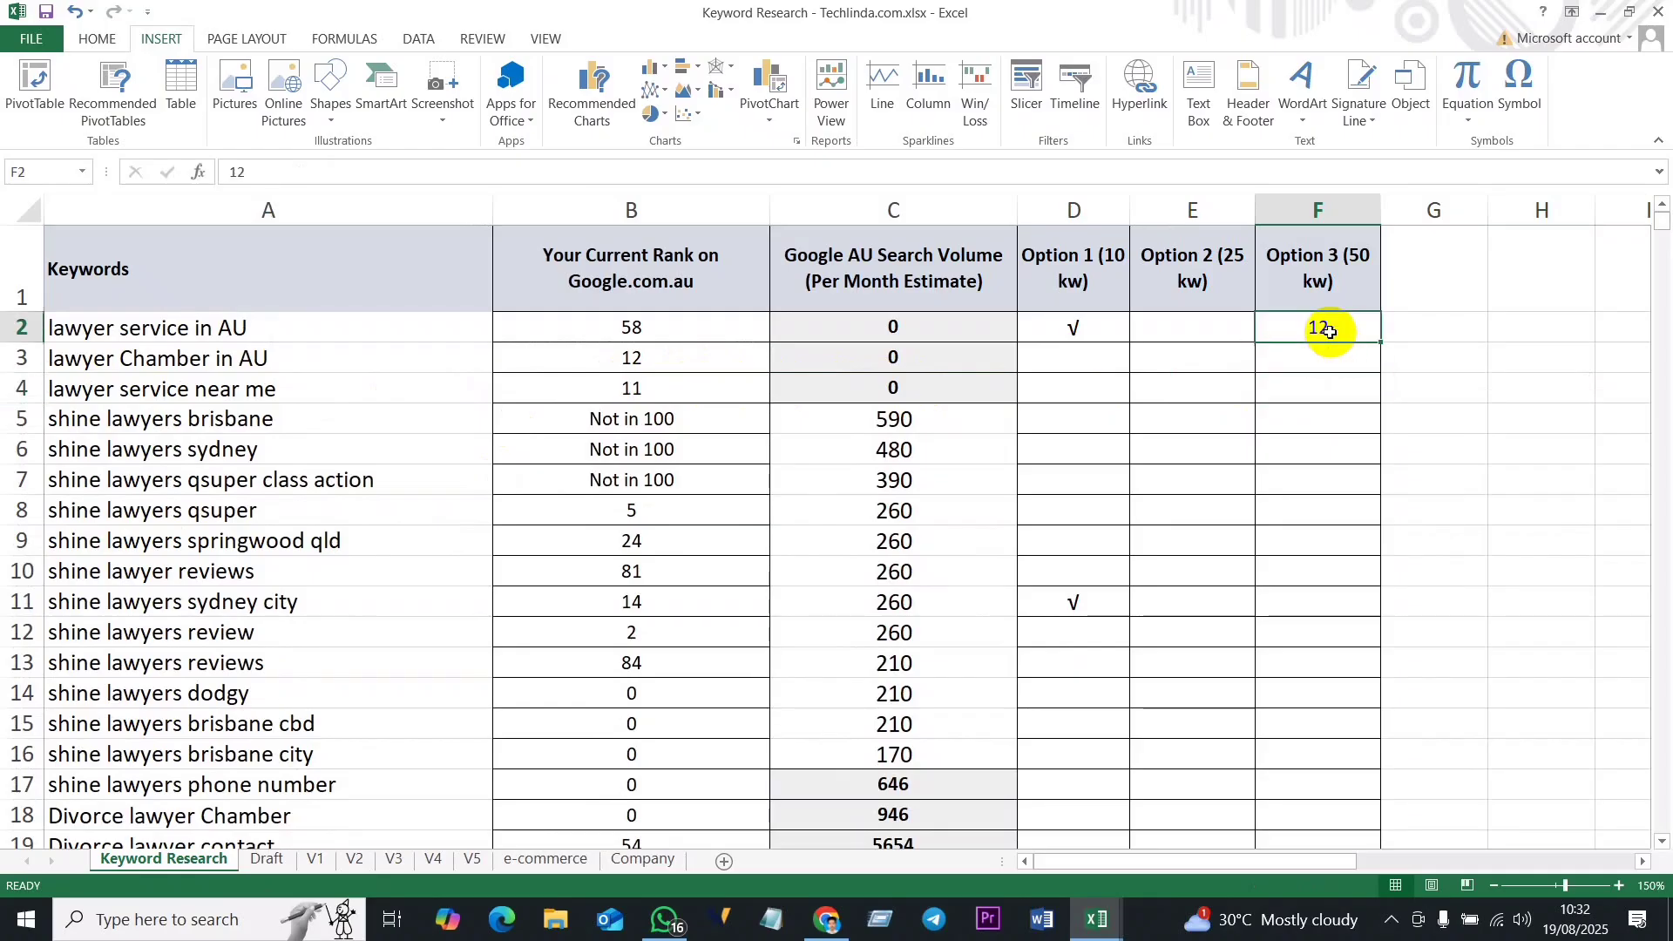
{"action": "left_click", "coordinate": [1096, 330]}
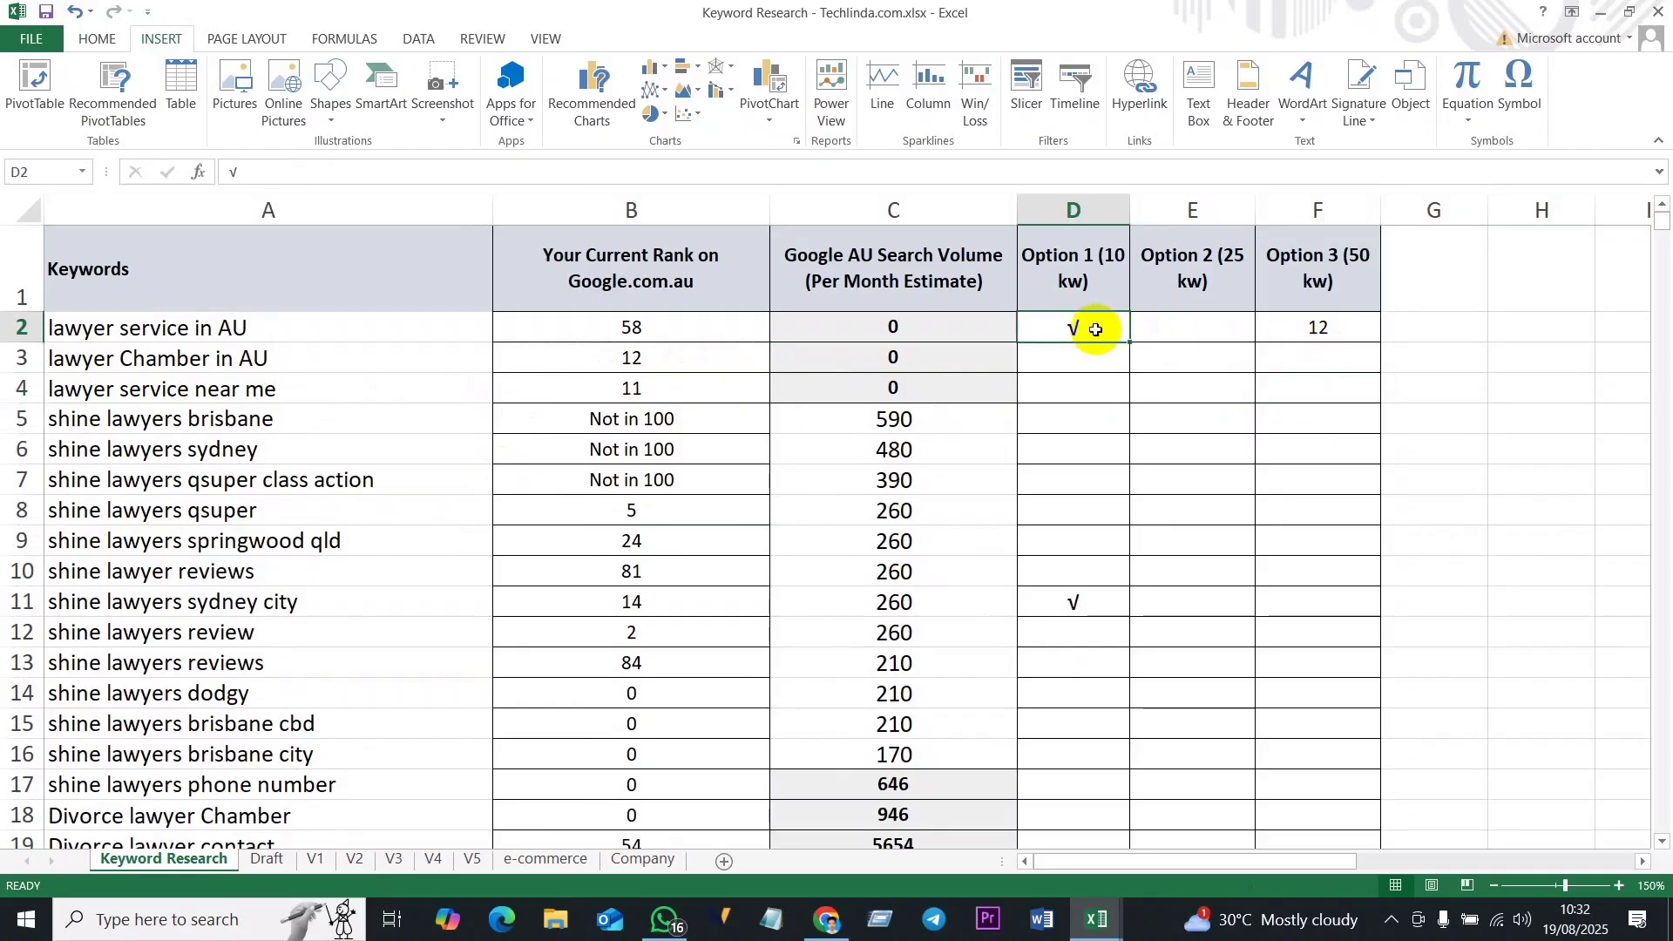
{"action": "key", "text": "ctrl+c"}
{"action": "left_click", "coordinate": [1334, 330]}
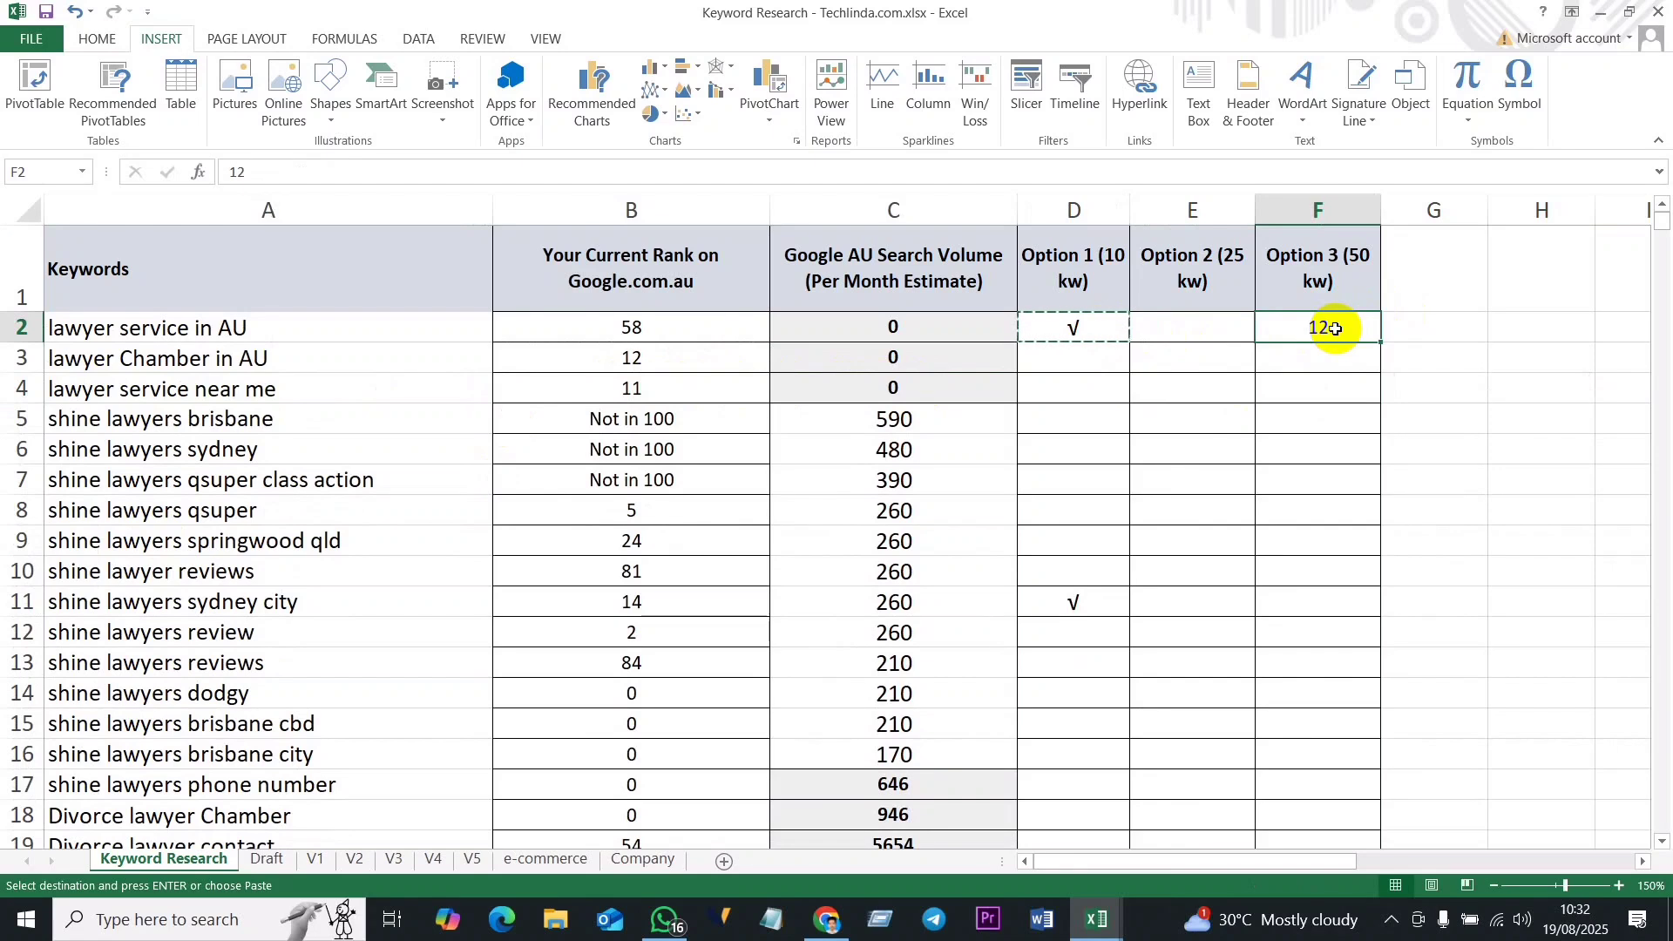
{"action": "key", "text": "ctrl+v"}
{"action": "left_click", "coordinate": [1331, 360]}
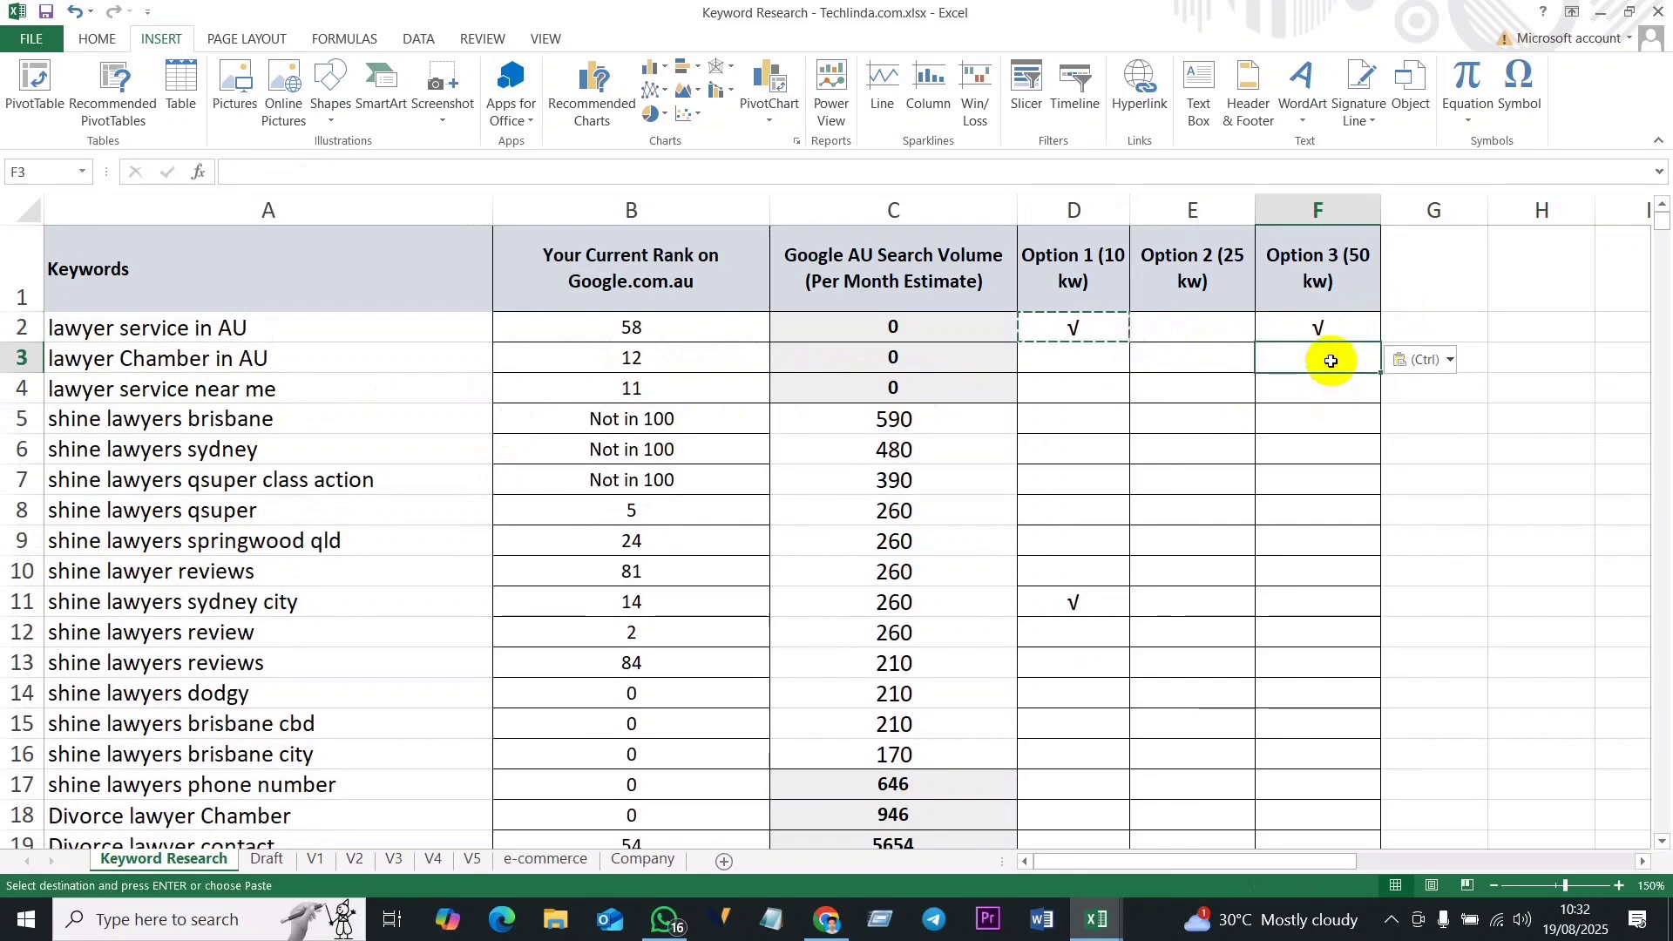
{"action": "key", "text": "ctrl+v"}
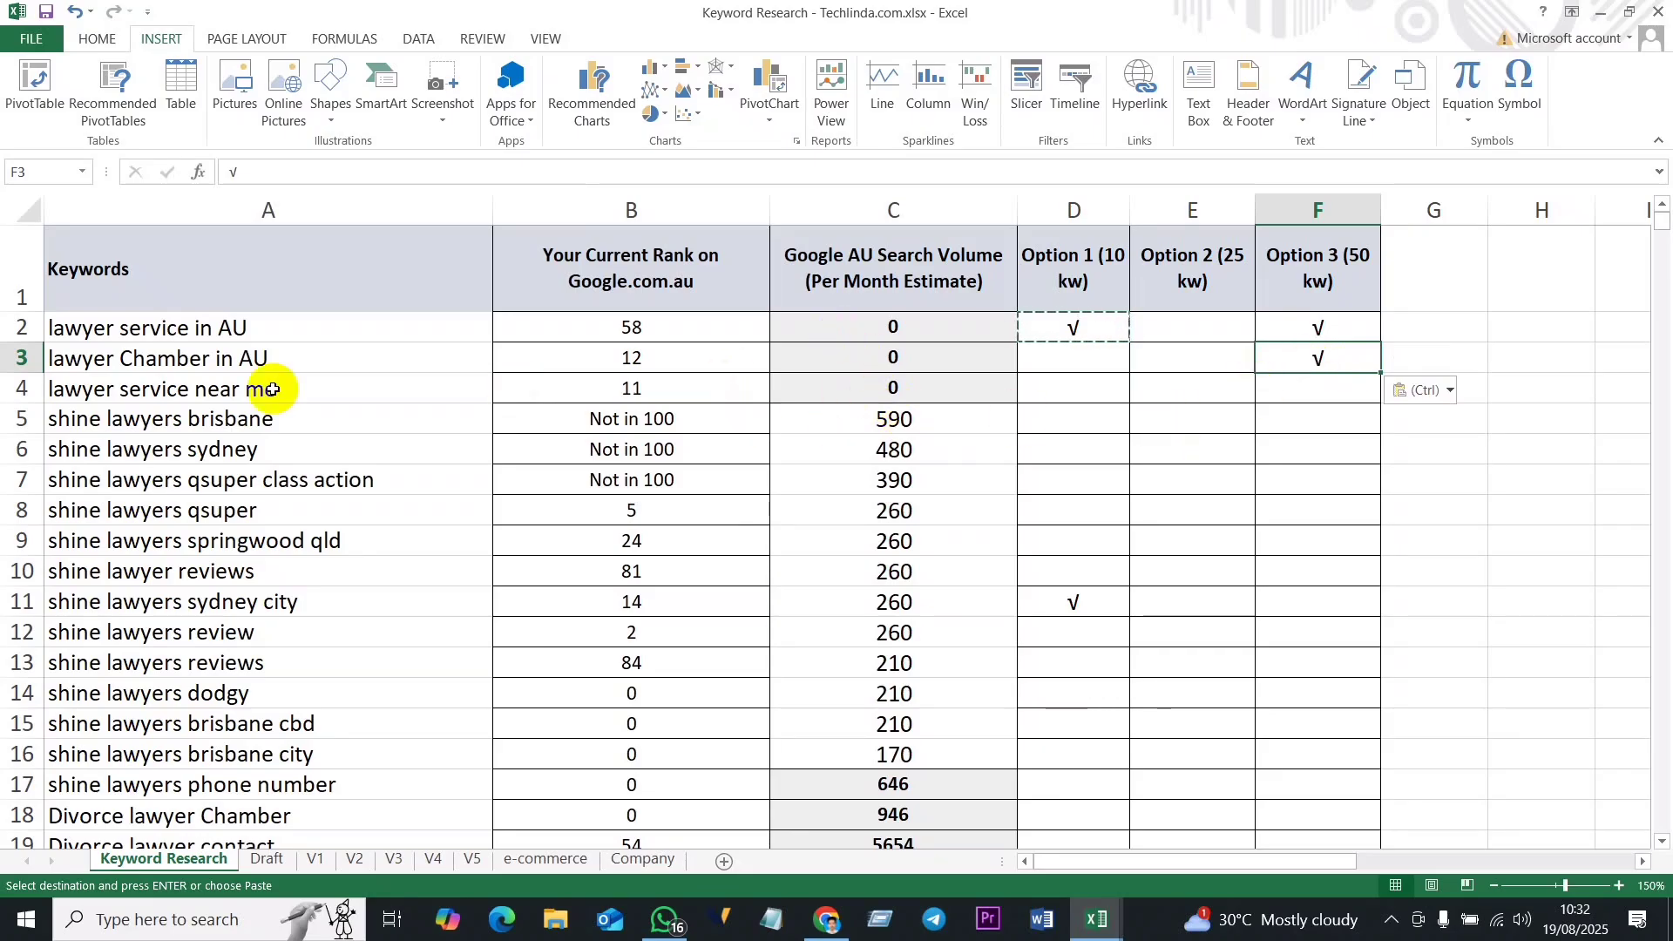
{"action": "left_click", "coordinate": [222, 391]}
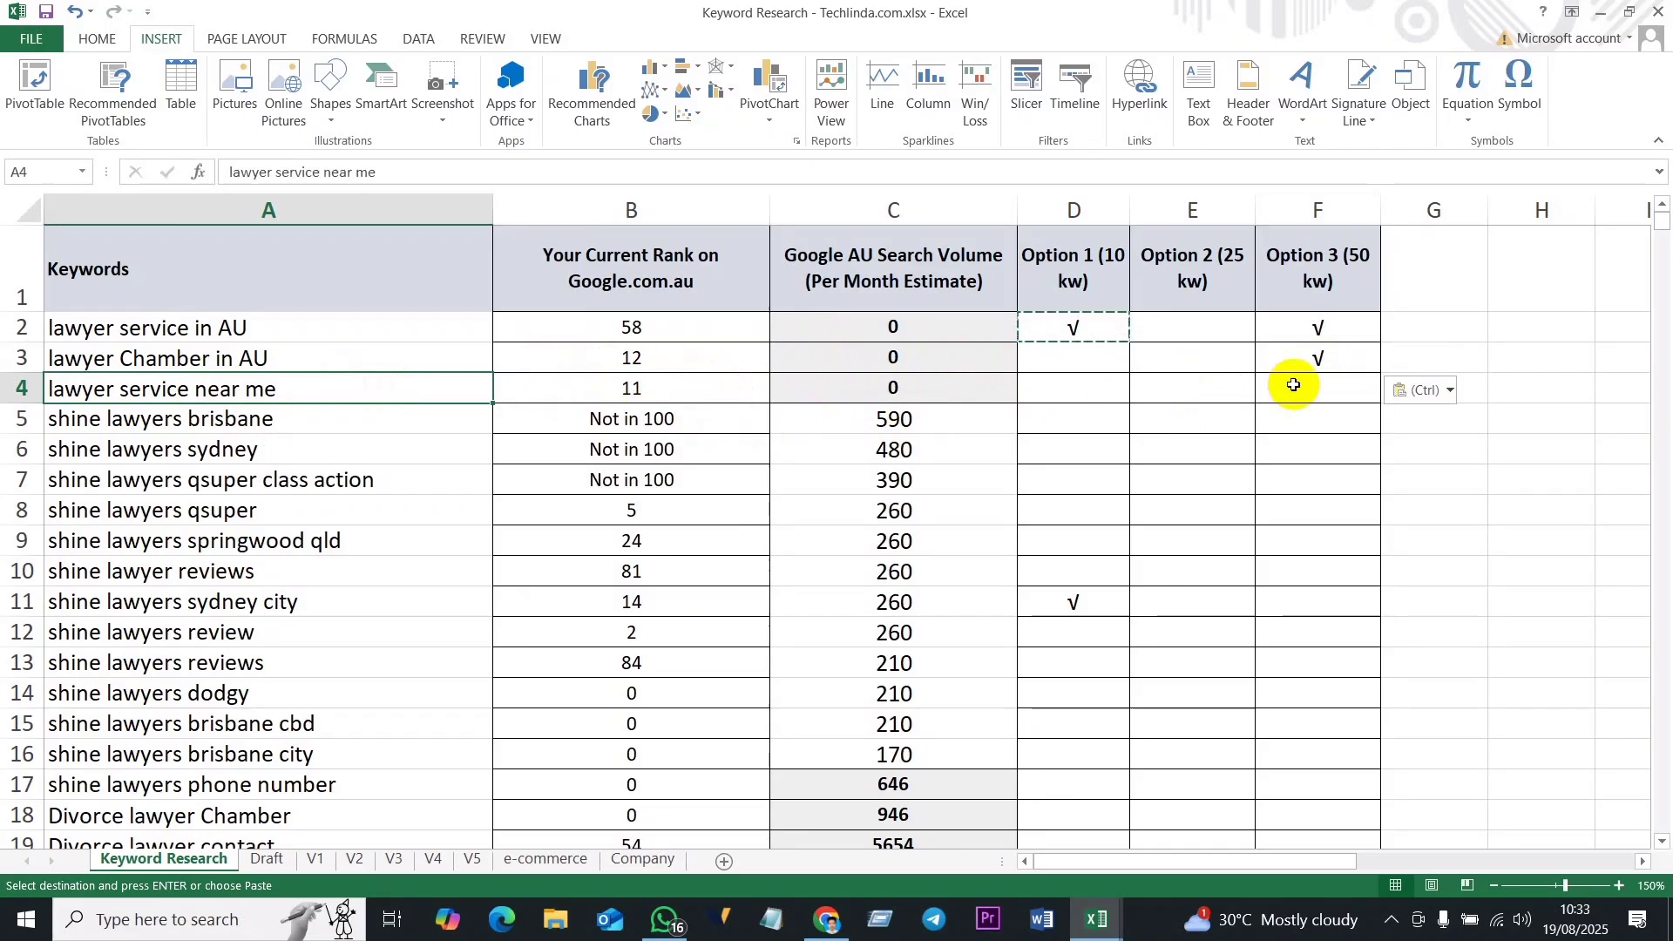
{"action": "left_click", "coordinate": [1324, 386]}
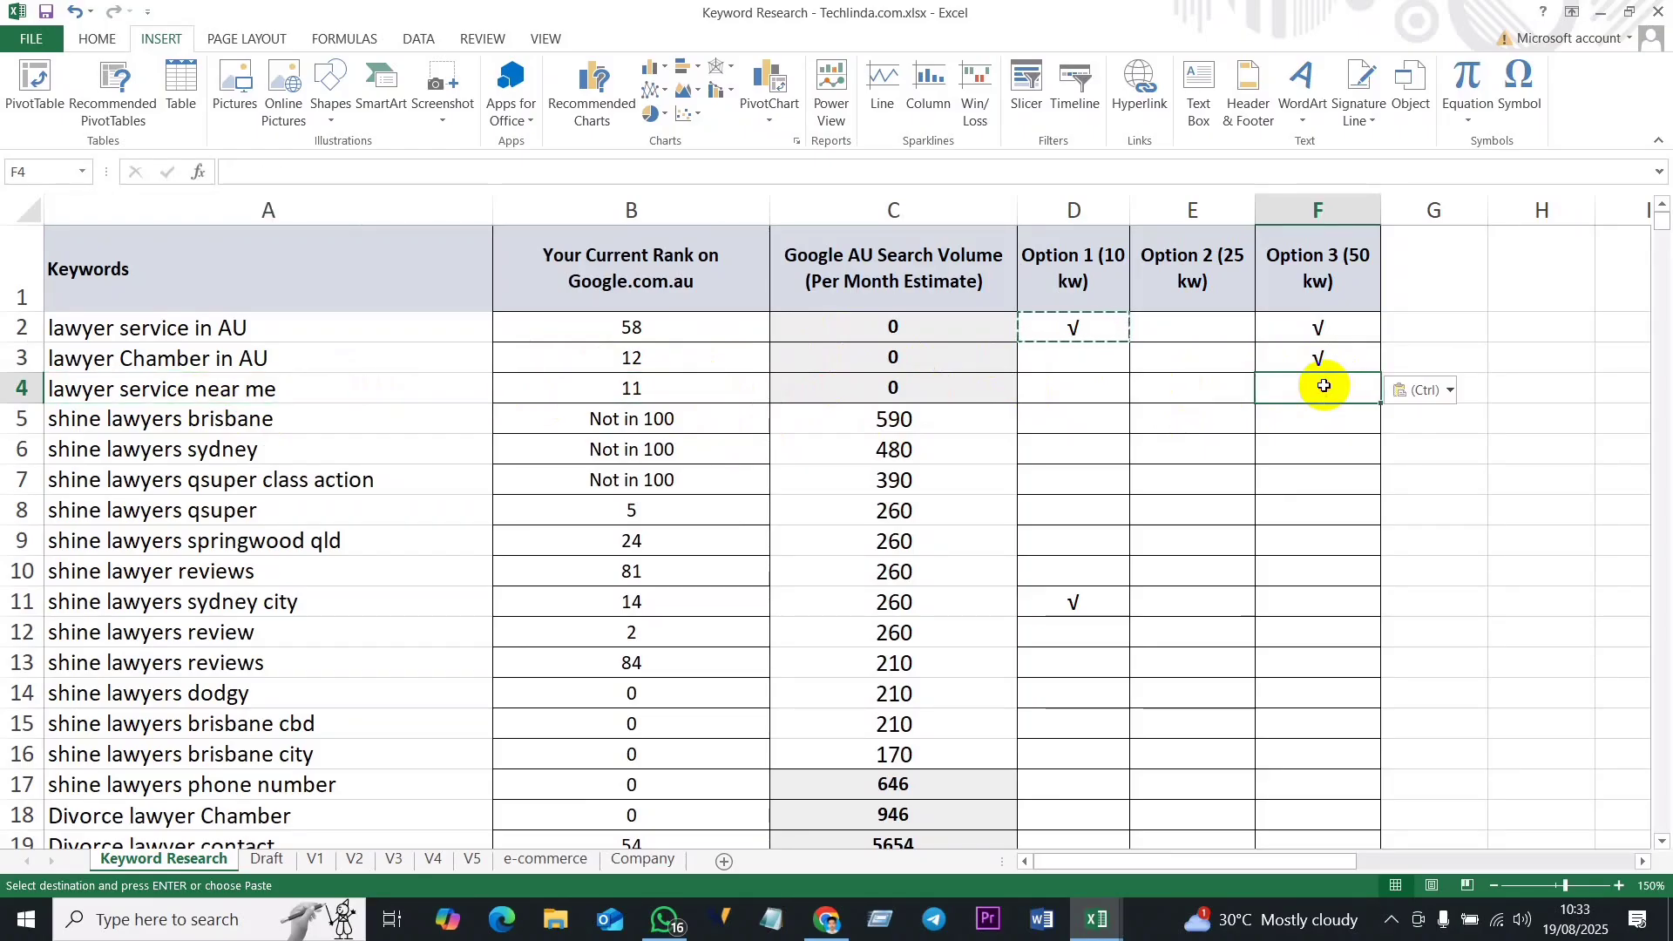
{"action": "key", "text": "ctrl+v"}
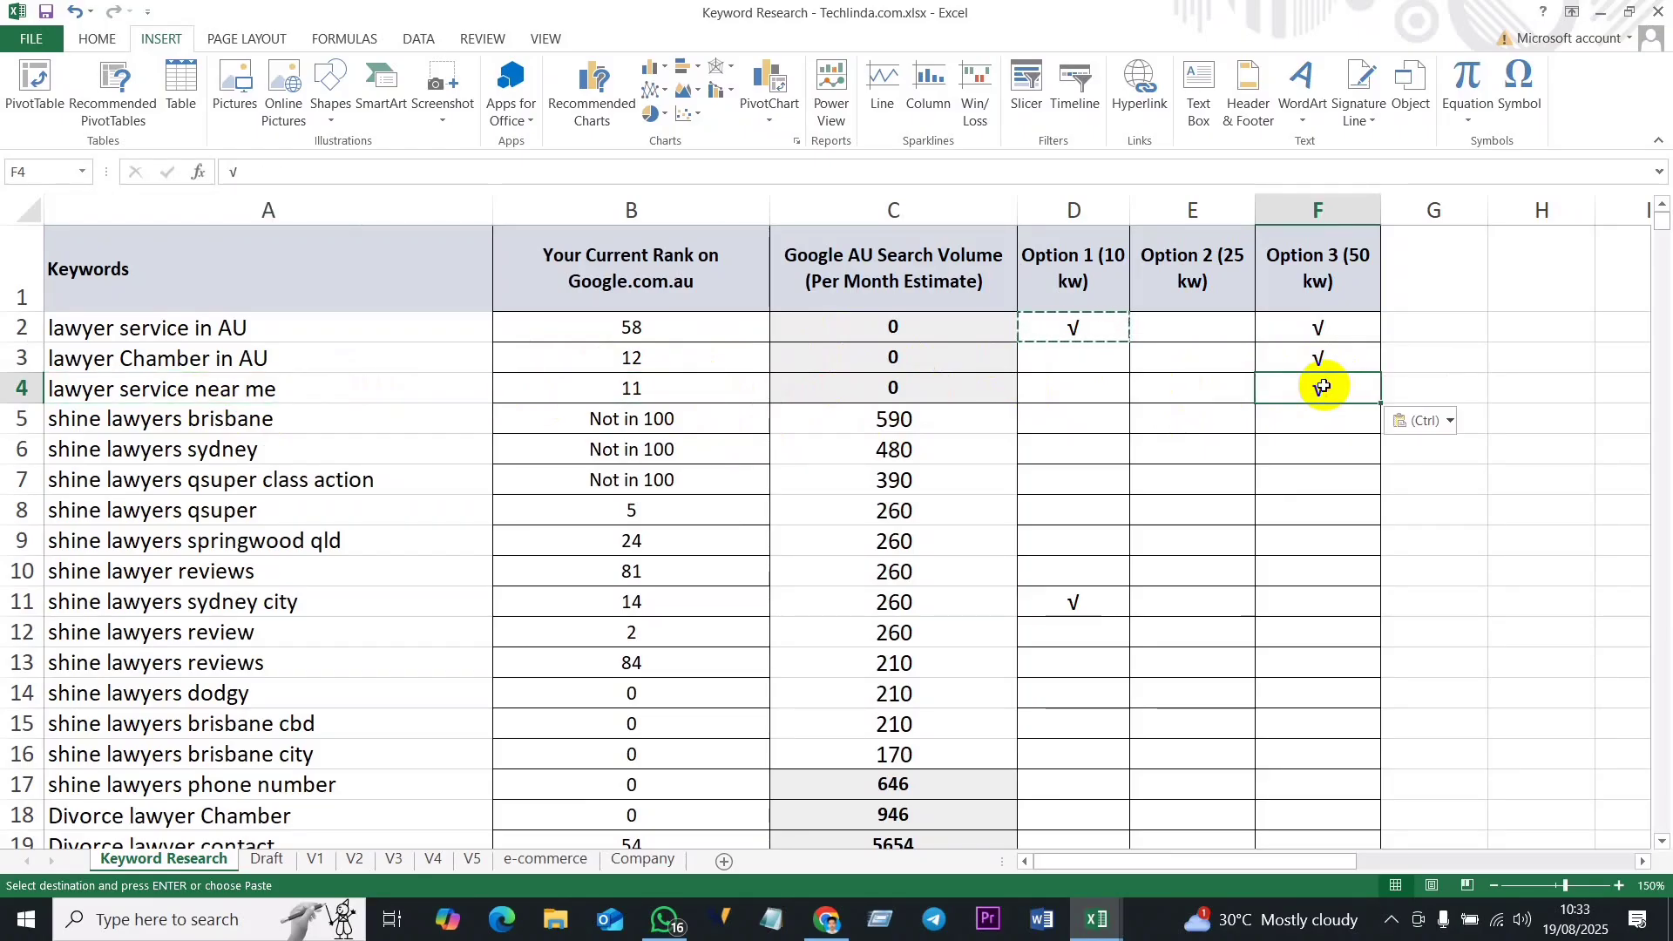
Step: Clear the √ mark from the Option 1 (10 kw) cell of "lawyer service in AU"
{"action": "left_click", "coordinate": [625, 418]}
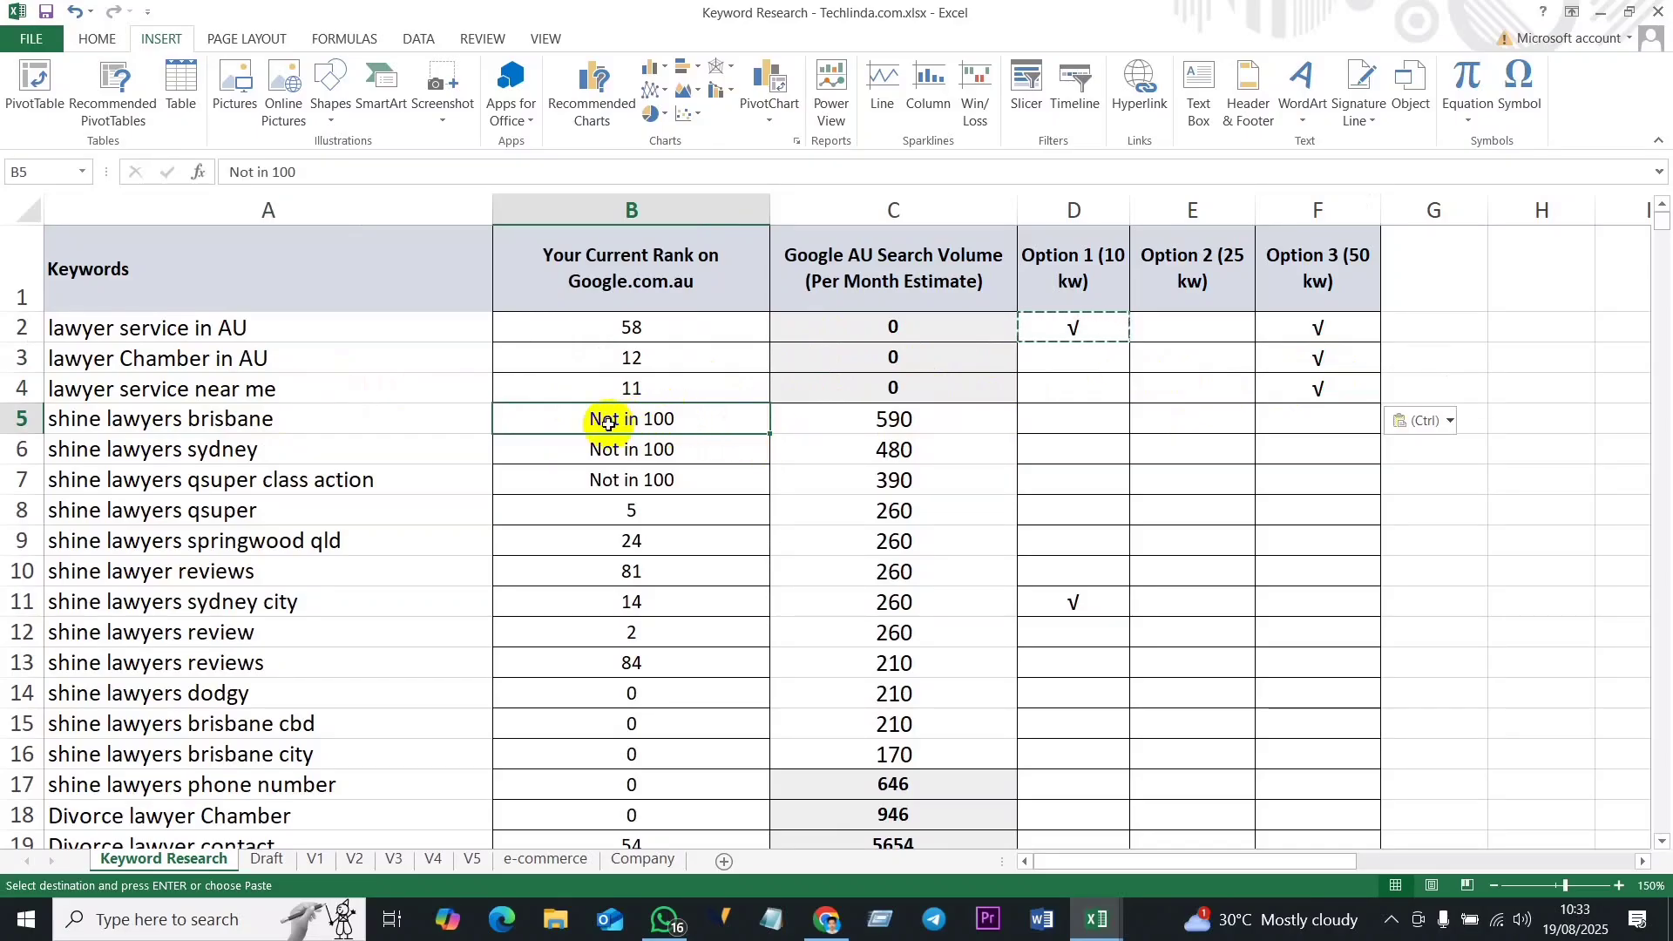
{"action": "left_click", "coordinate": [885, 421]}
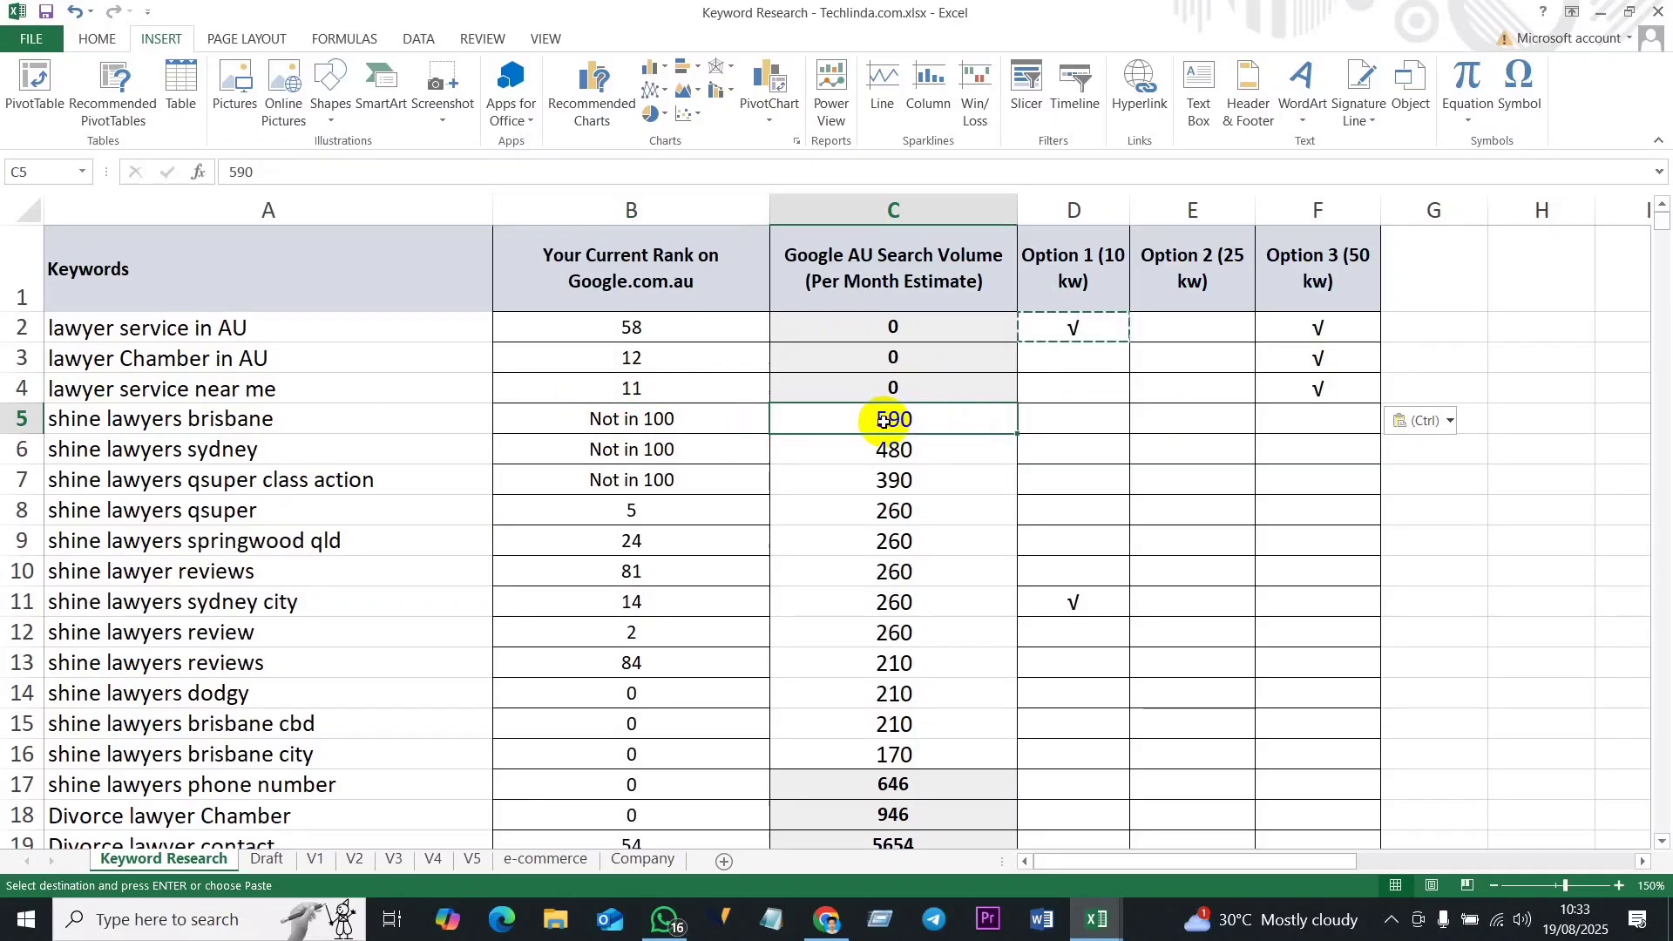
{"action": "left_click", "coordinate": [1077, 329]}
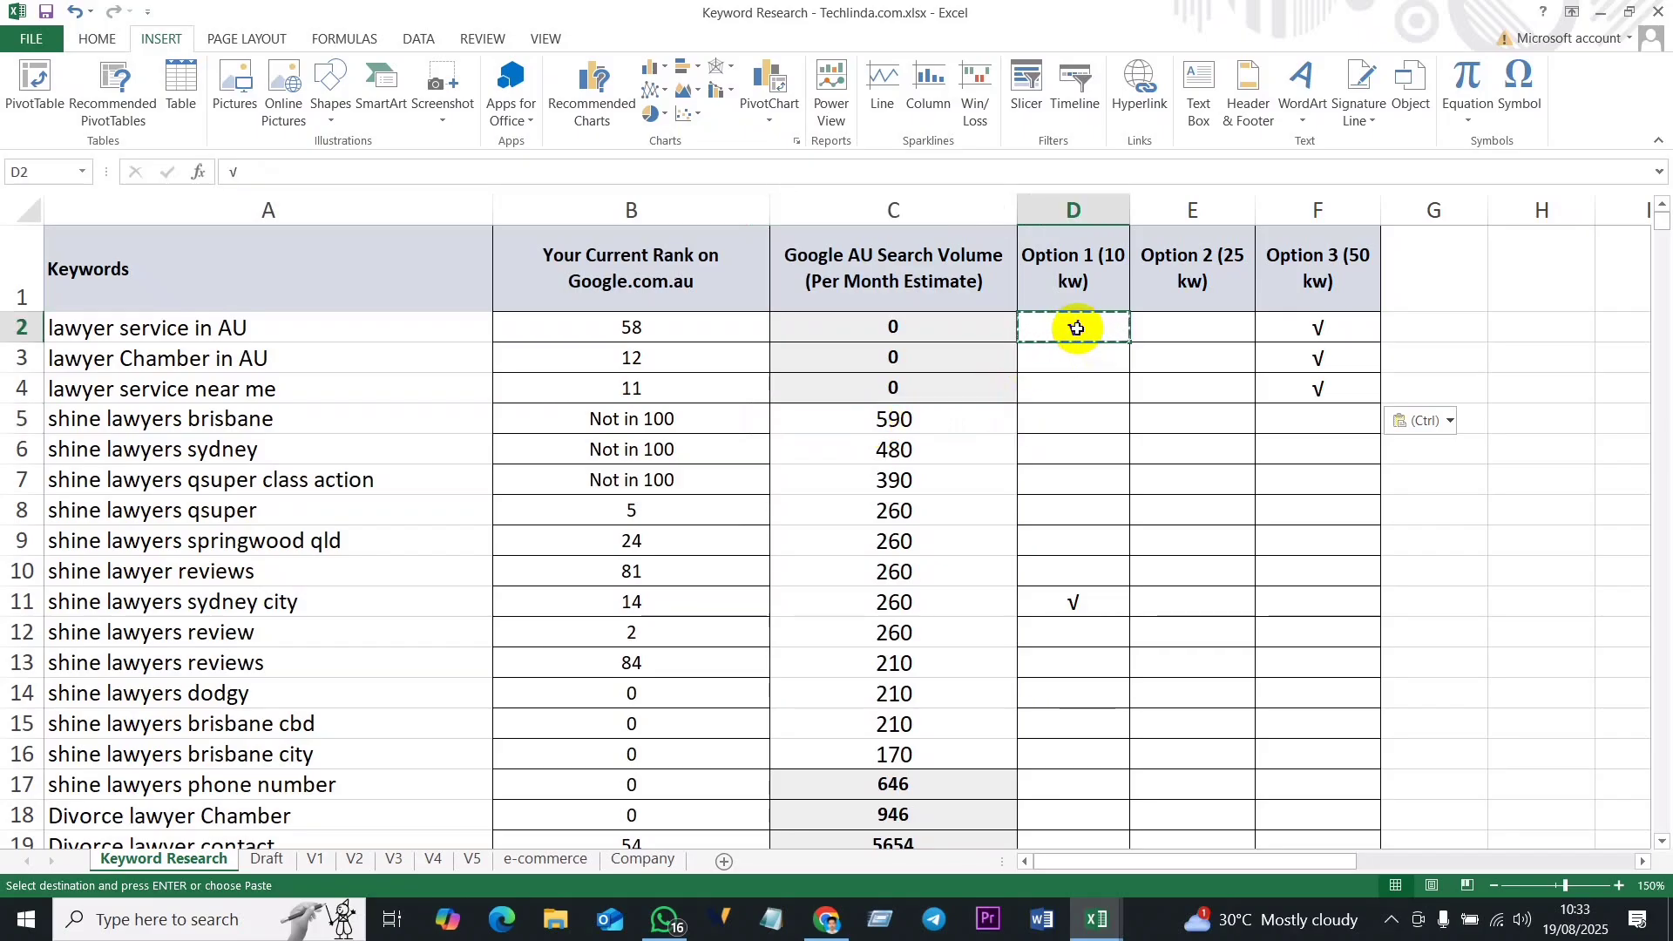
{"action": "key", "text": "ctrl"}
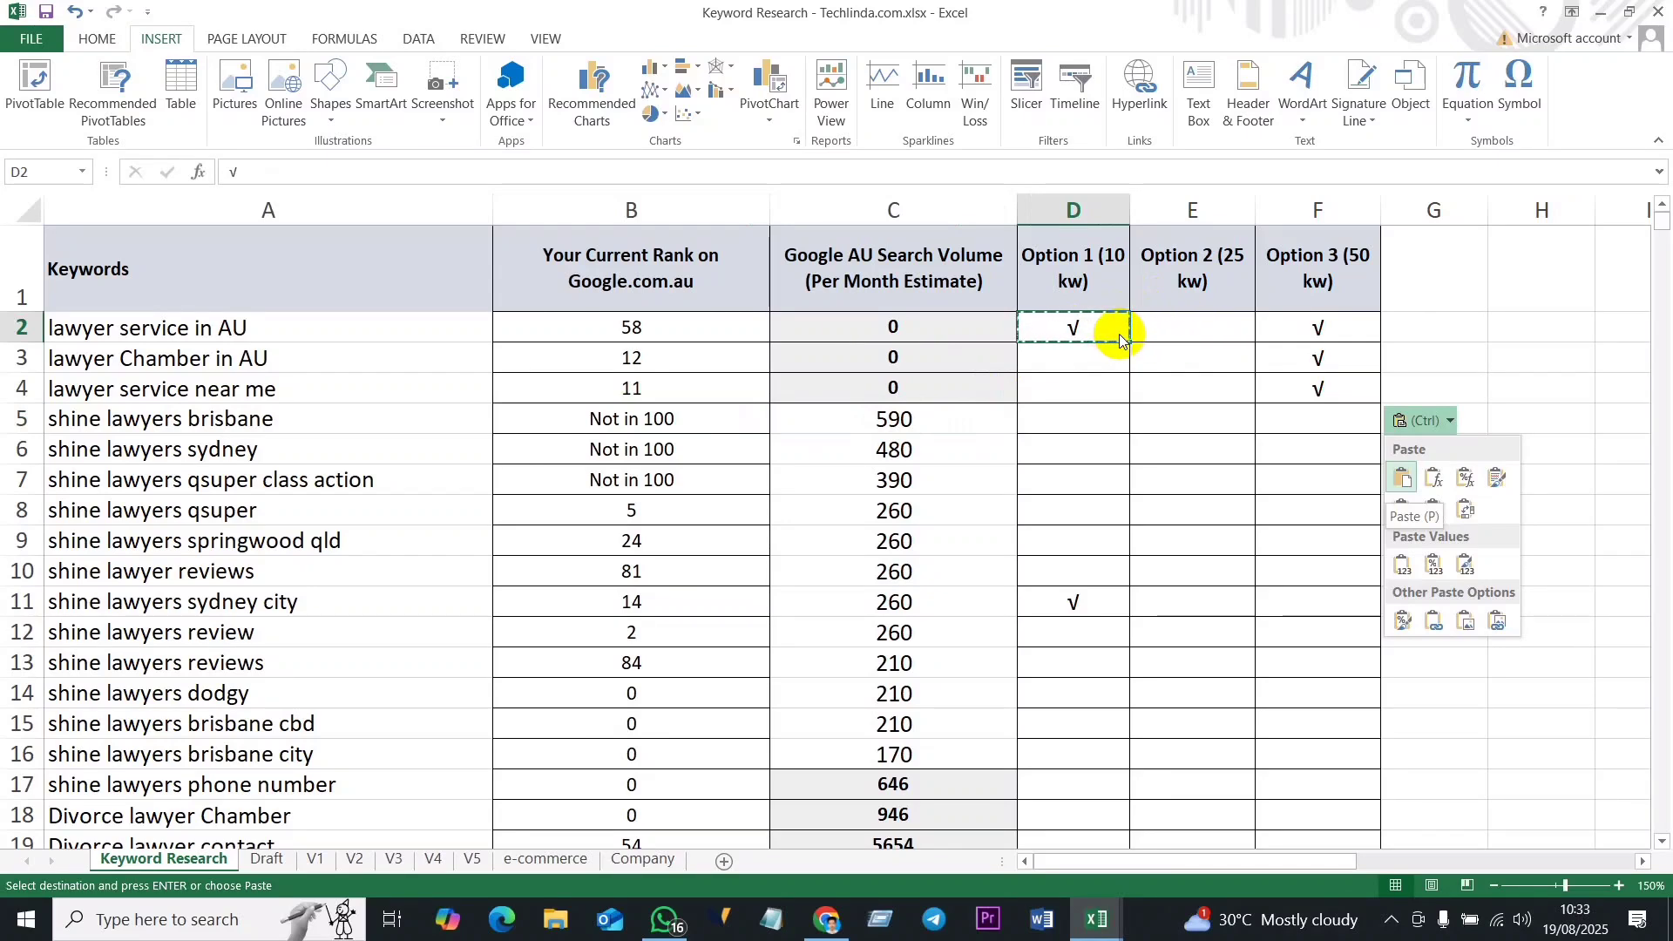
{"action": "key", "text": "Escape"}
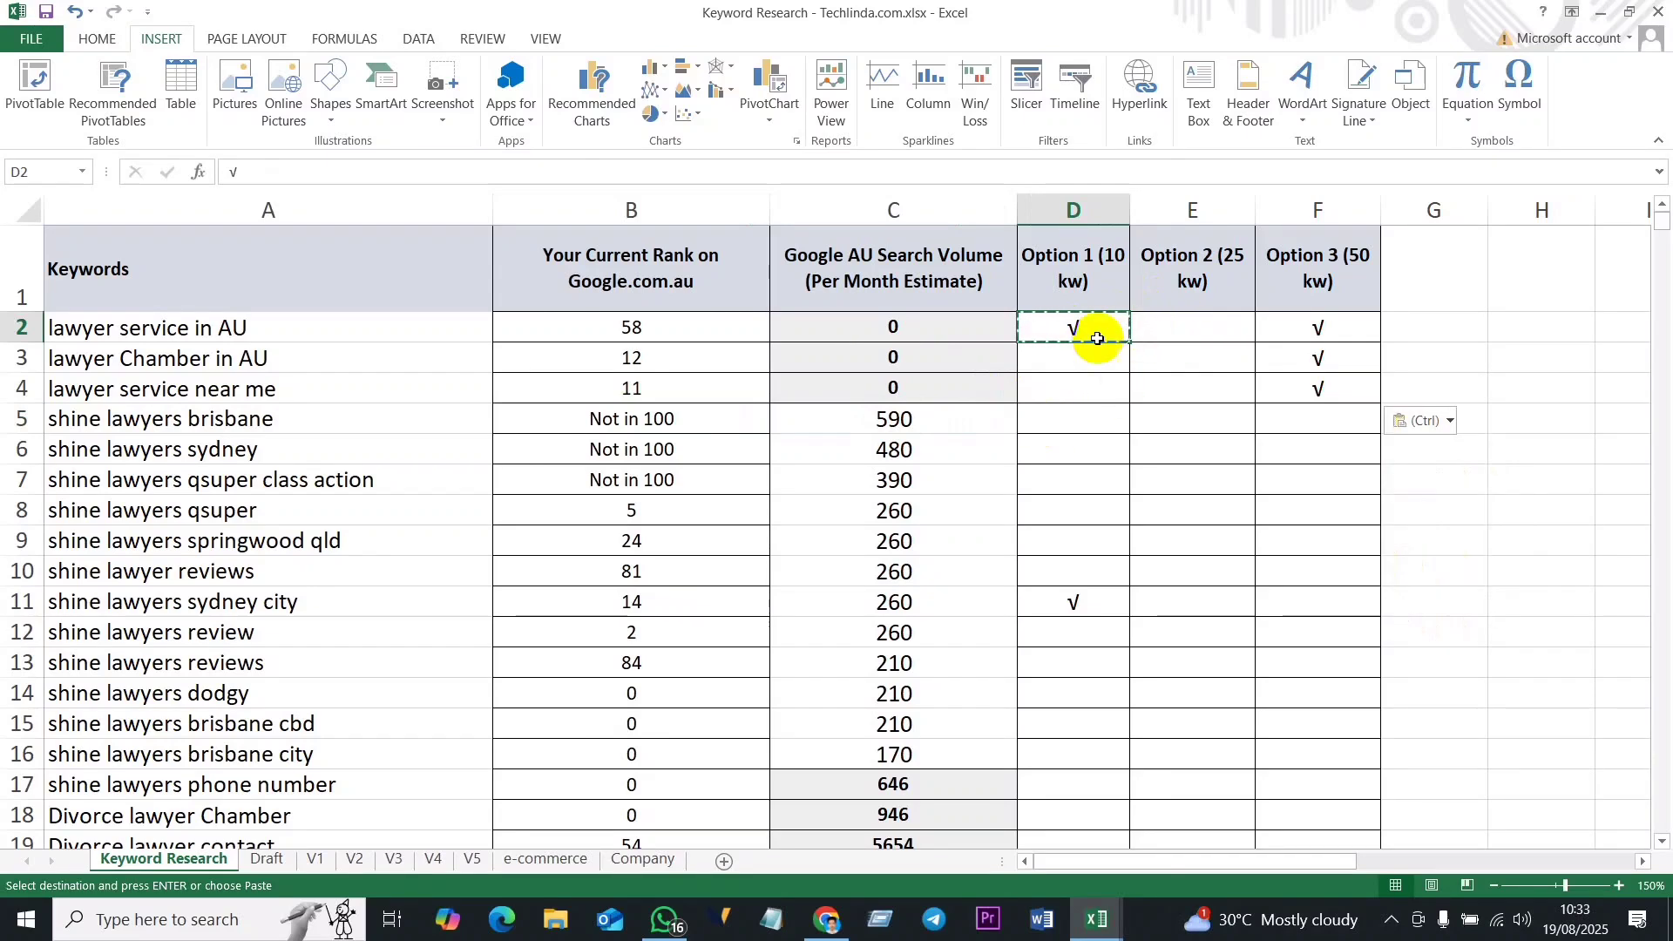
{"action": "left_click", "coordinate": [1108, 381]}
{"action": "double_click", "coordinate": [1099, 368]}
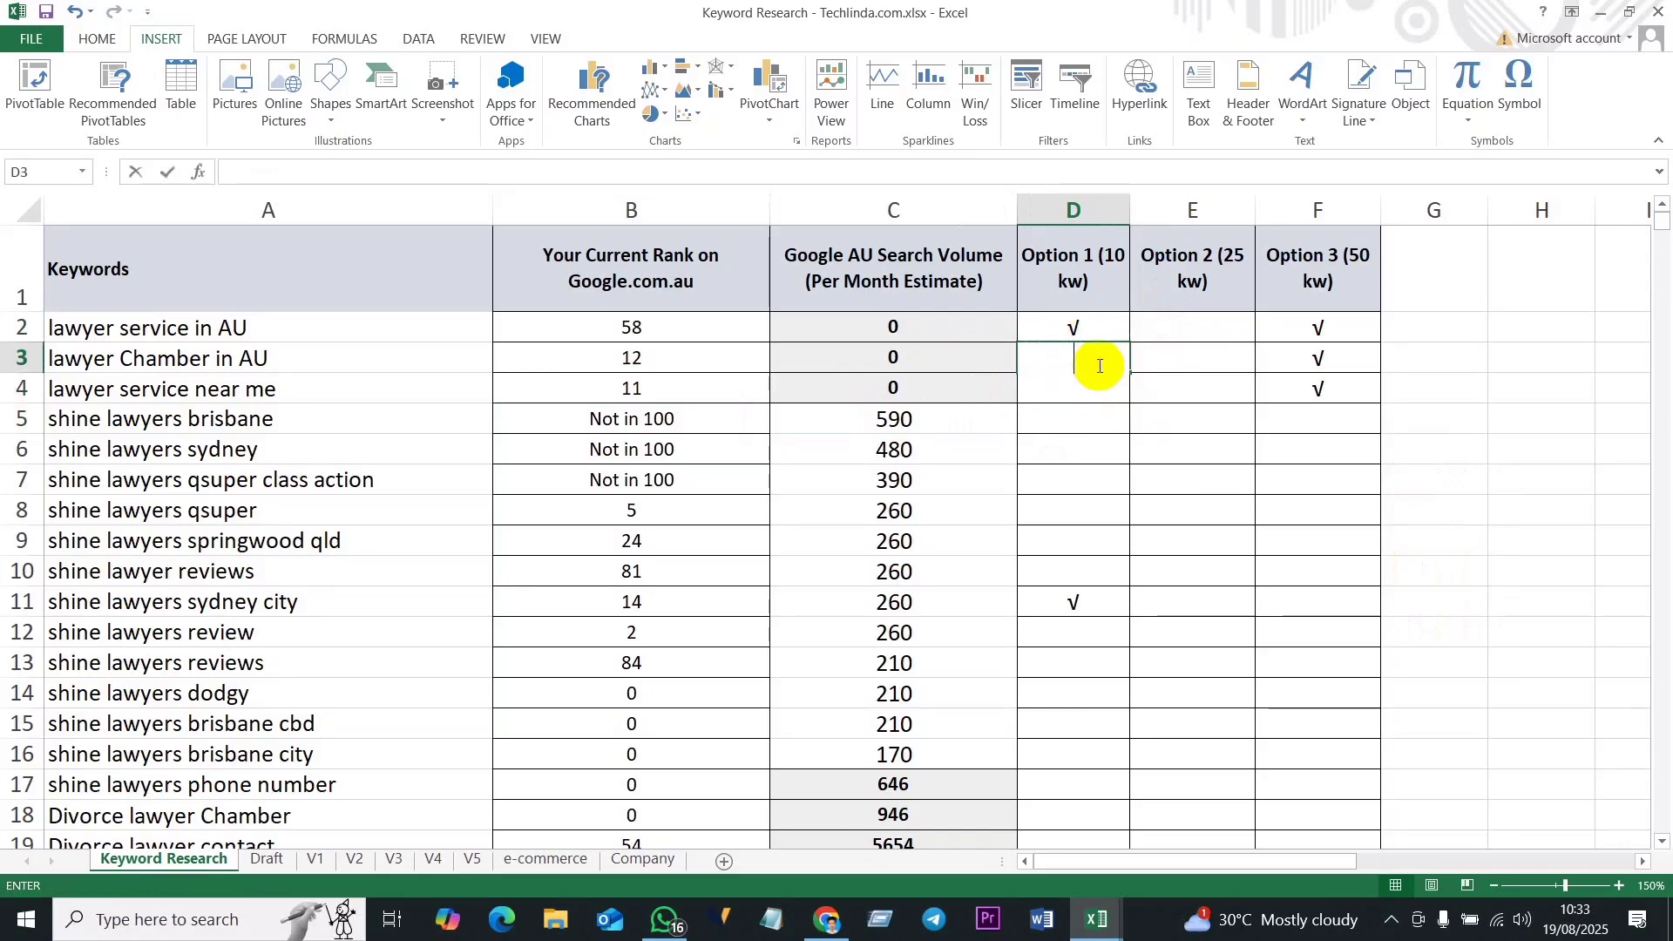
{"action": "left_click", "coordinate": [1089, 328]}
{"action": "key", "text": "Delete"}
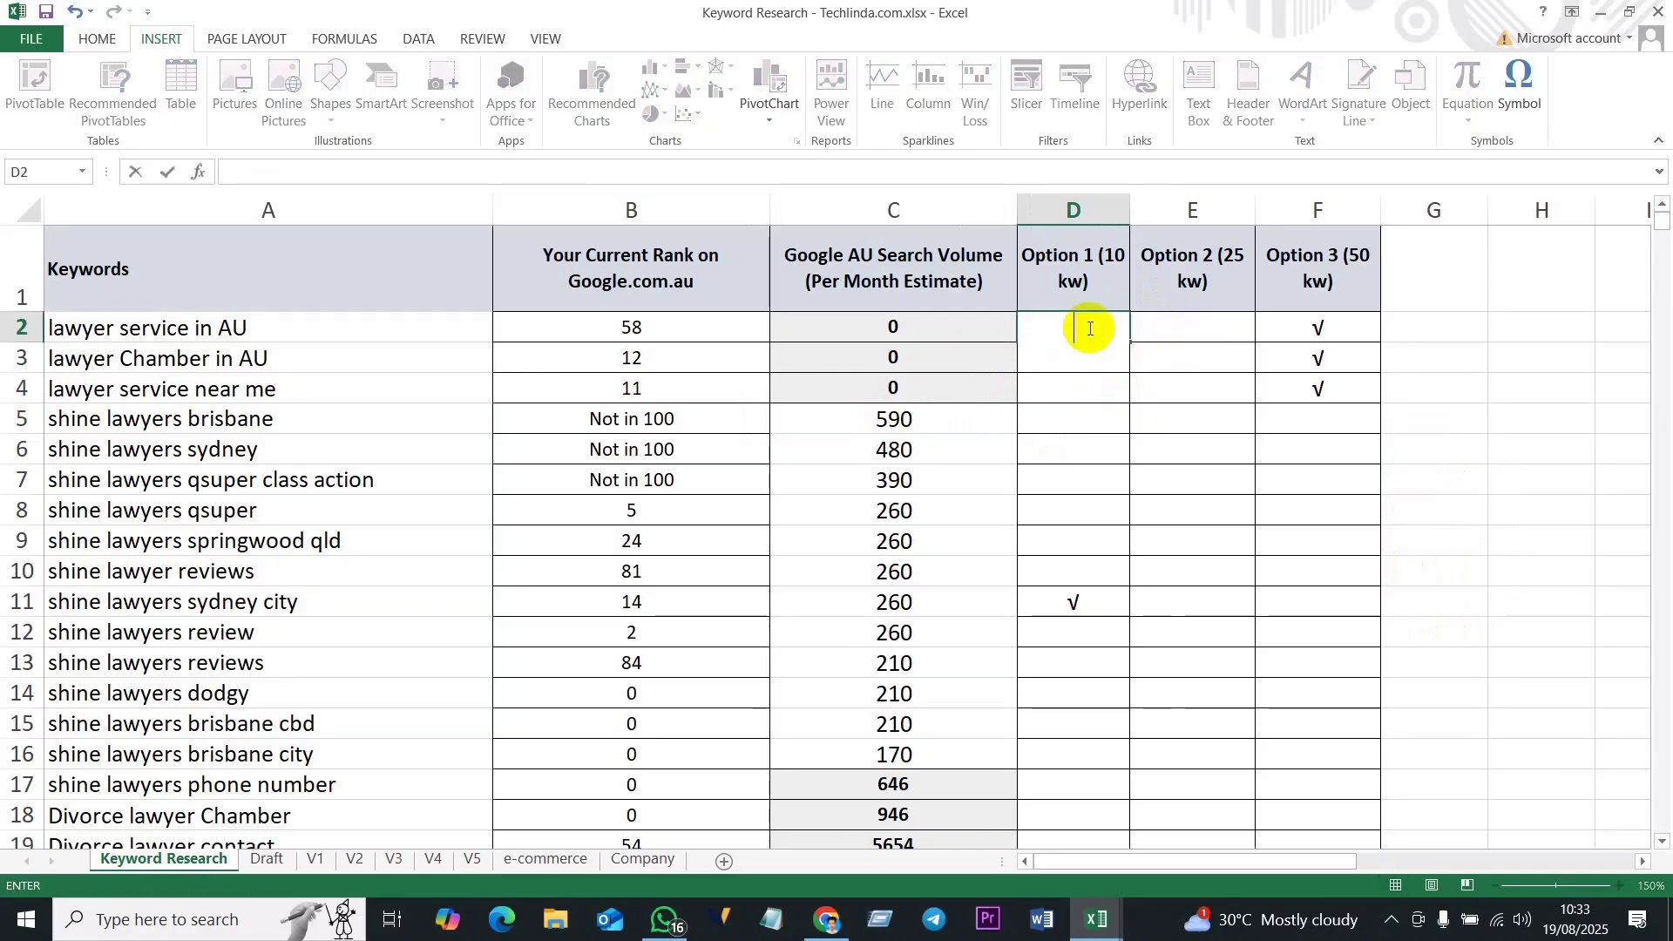
Step: Copy the √ mark of "shine lawyers sydney city" into the Option 2 (25 kw) cell of "lawyer service in AU"
{"action": "left_click", "coordinate": [1168, 331]}
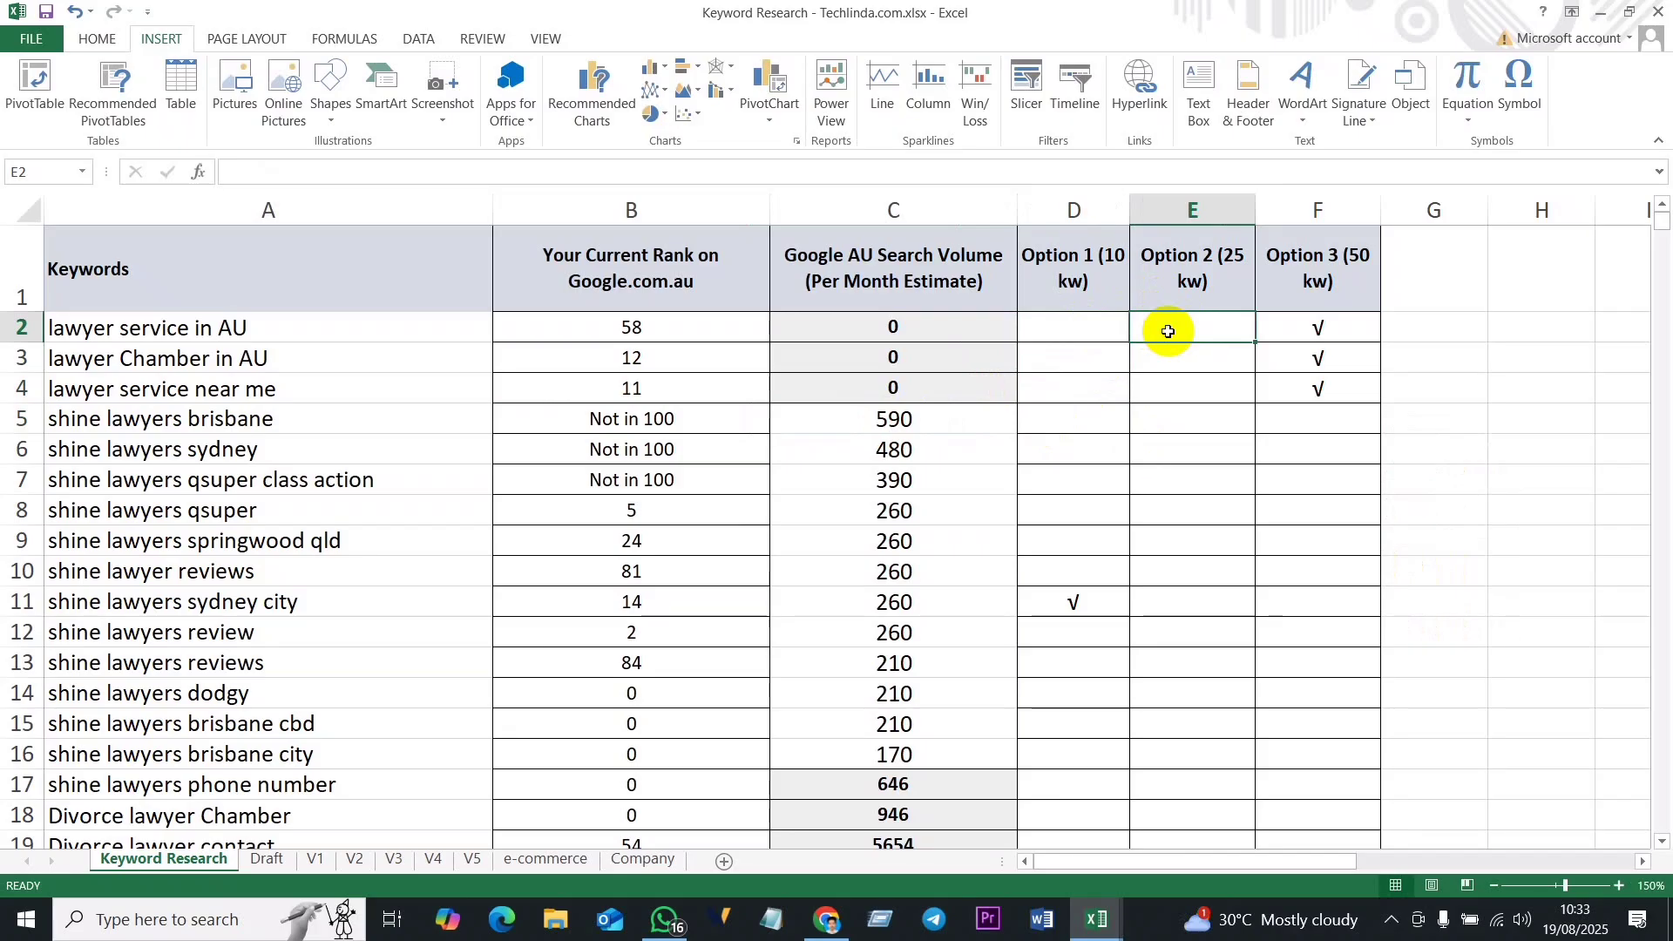
{"action": "left_click", "coordinate": [1075, 603]}
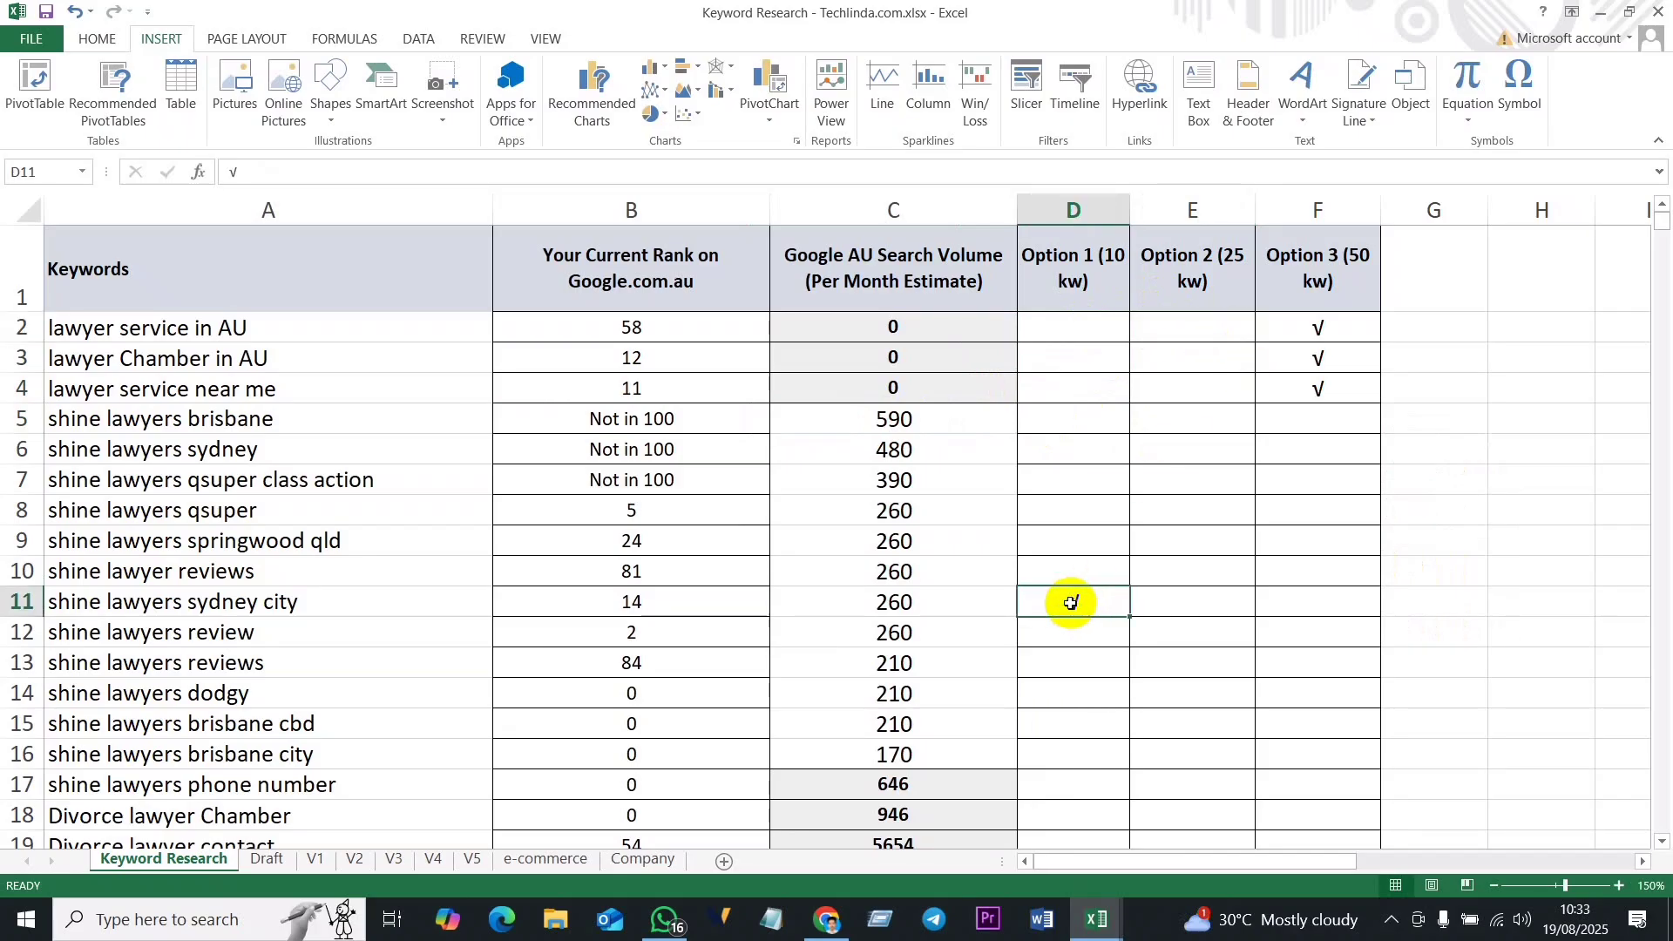
{"action": "key", "text": "ctrl+c"}
{"action": "left_click", "coordinate": [1171, 327]}
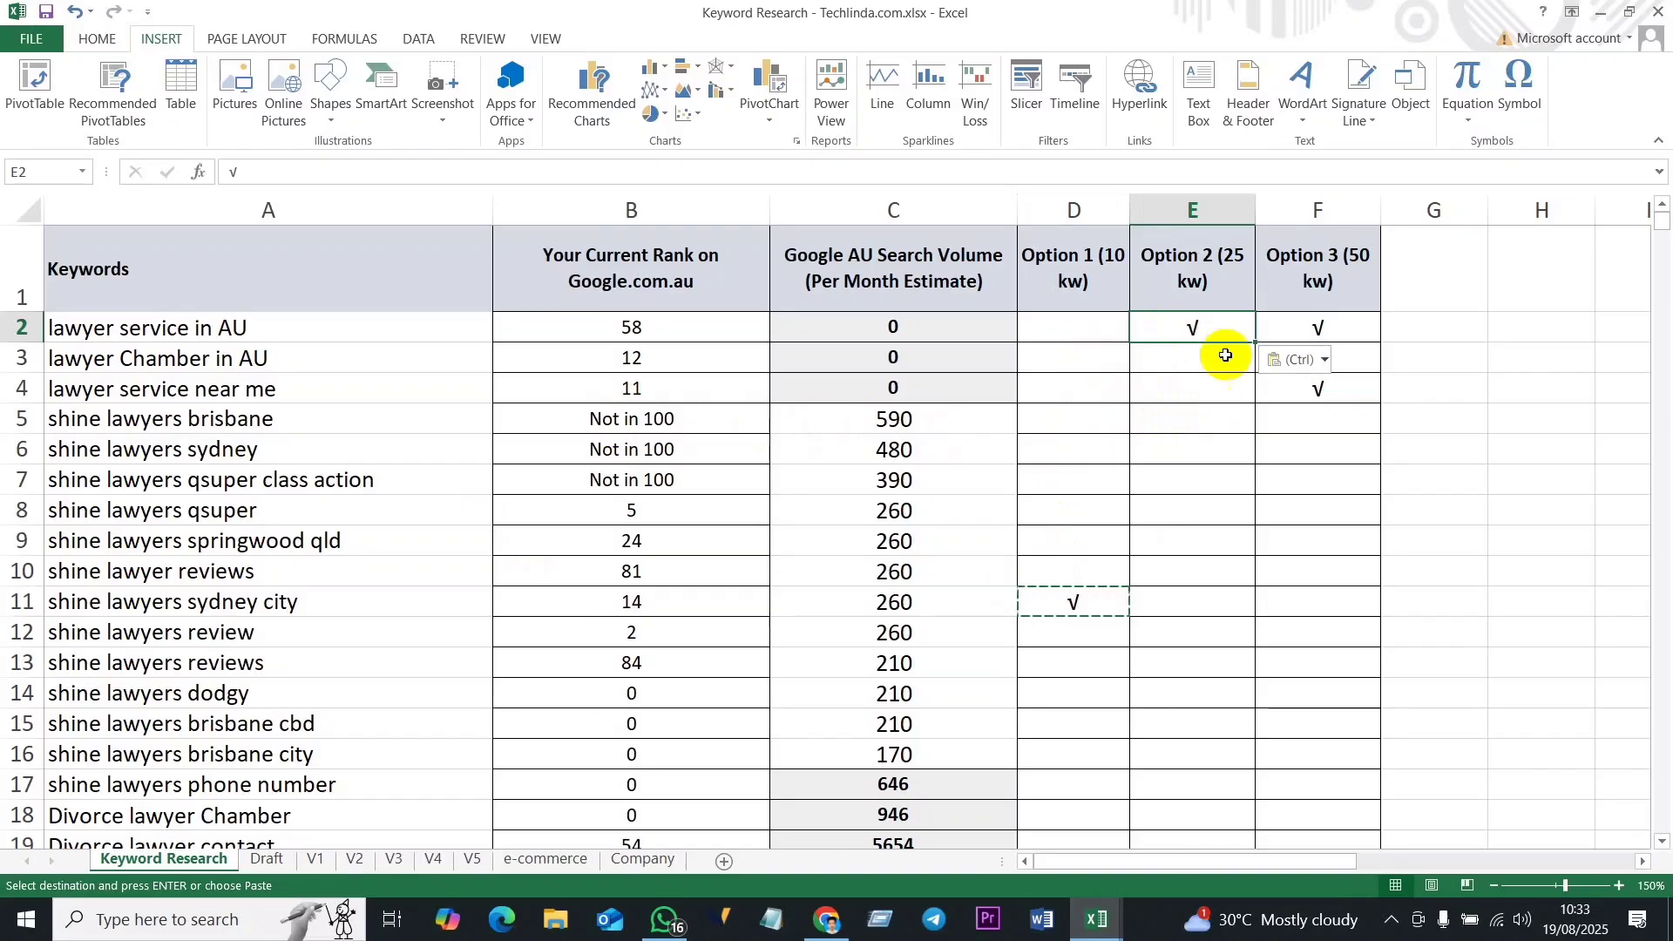
Step: Paste the √ mark into the Option 1 (10 kw) cell of "shine lawyers brisbane" and fill it down to "shine lawyers qsuper class action"
{"action": "left_click", "coordinate": [1075, 425]}
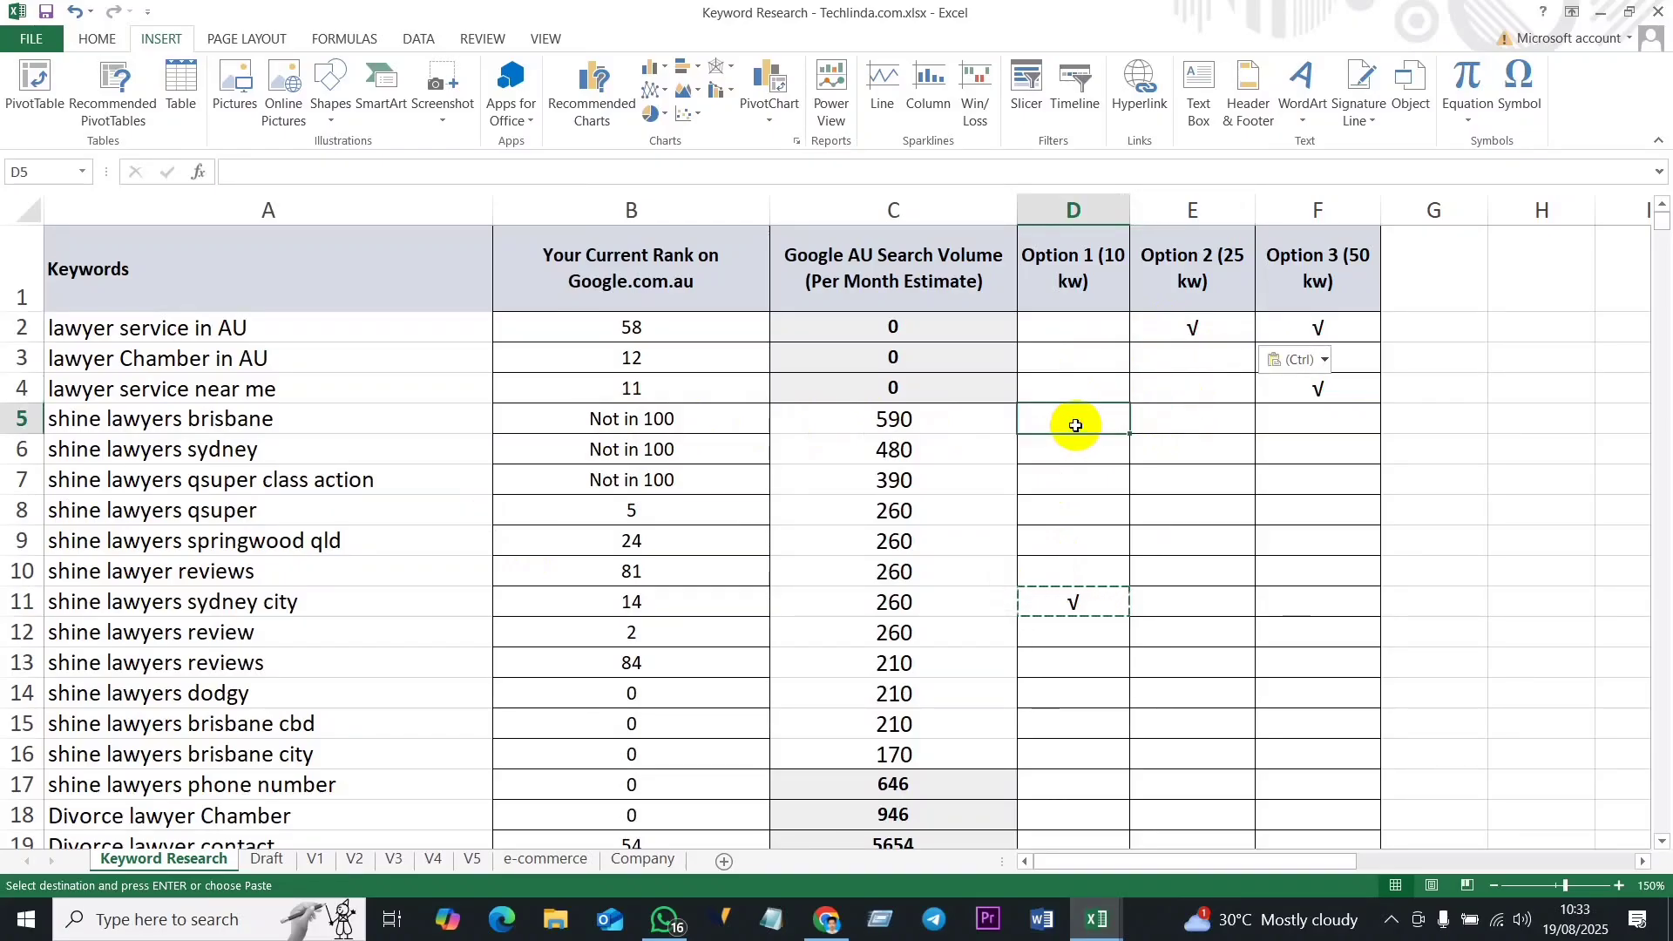
{"action": "key", "text": "ctrl+v"}
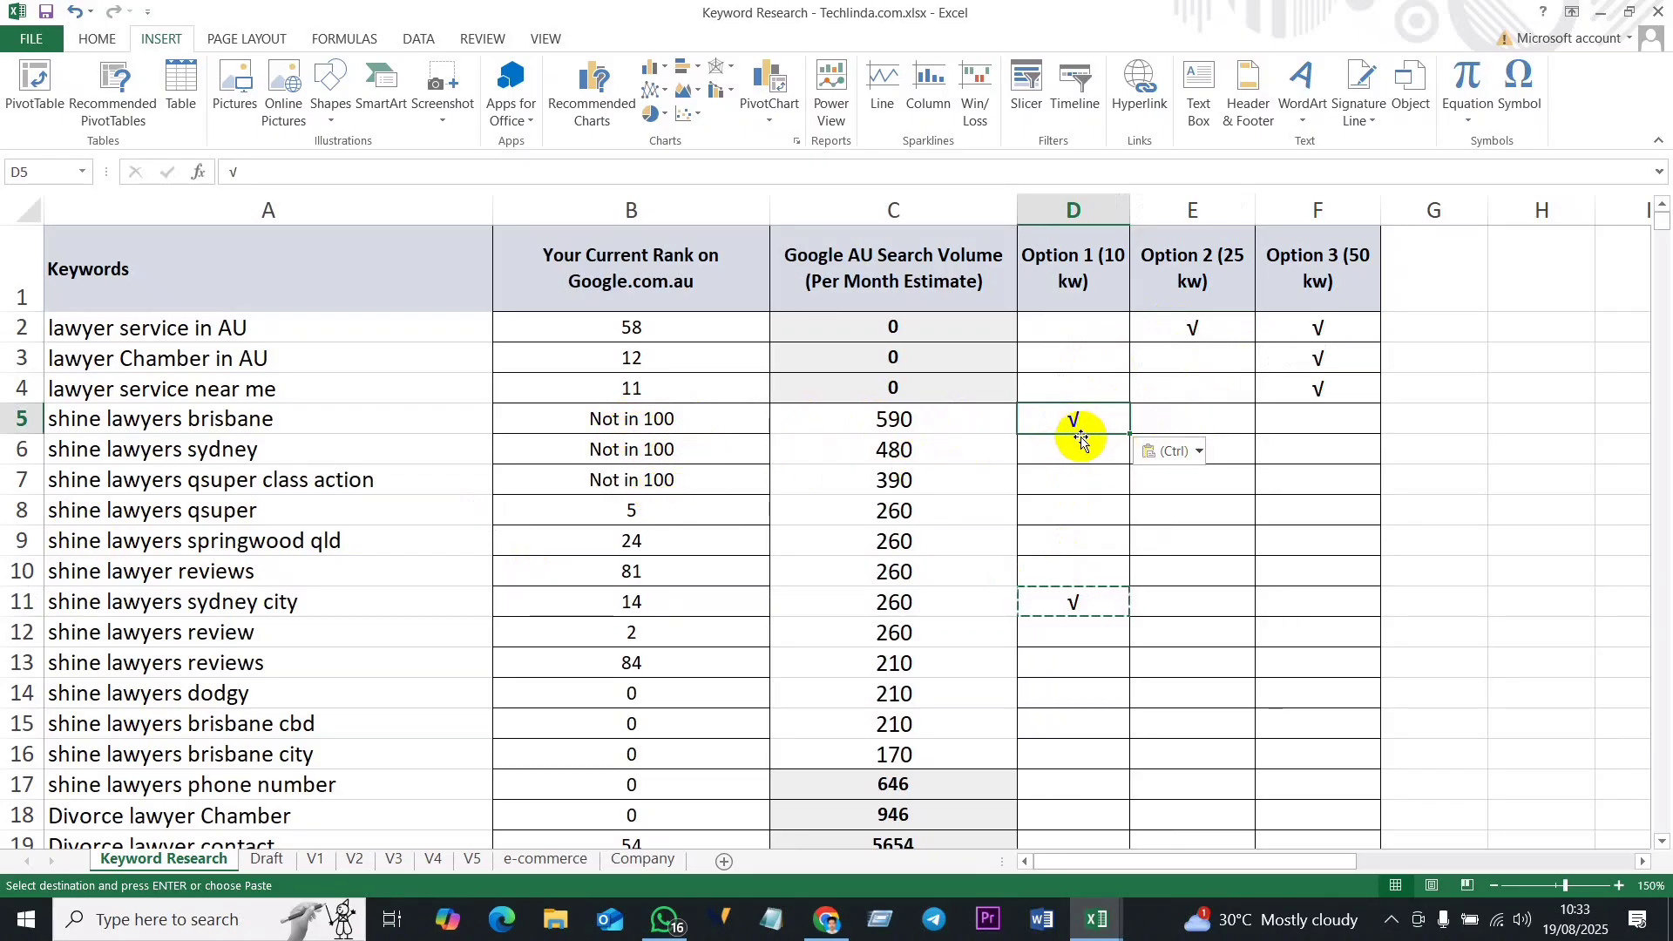
{"action": "left_click_drag", "start_coordinate": [1132, 435], "coordinate": [1123, 476]}
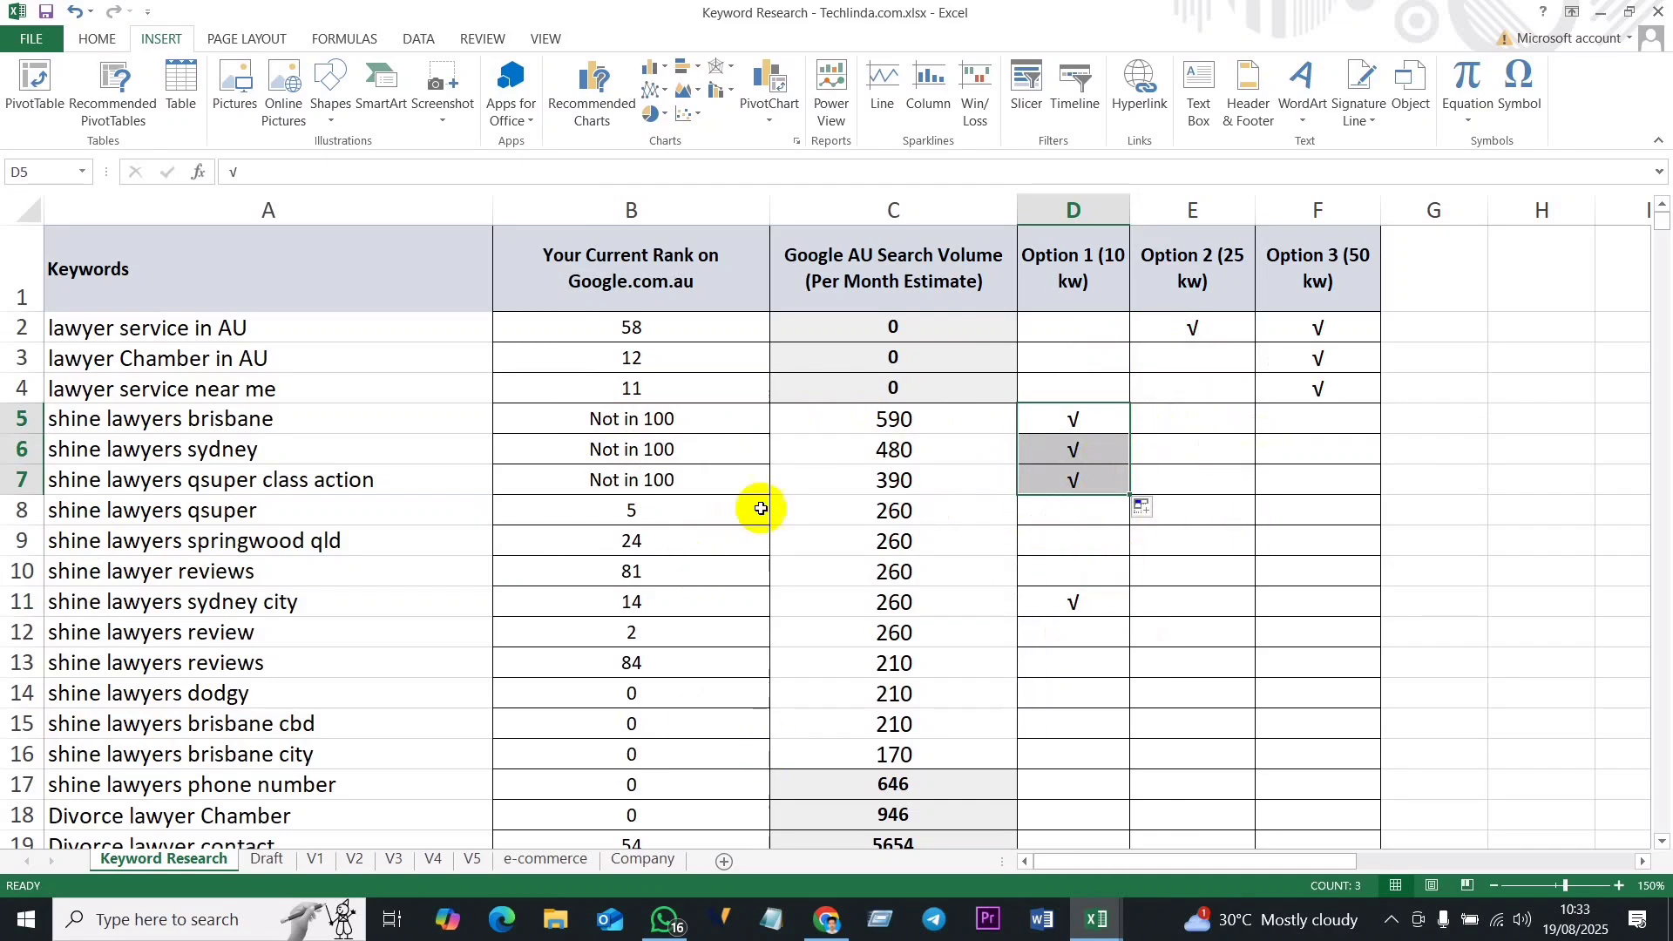
Step: Review the keyword list and how its √ marks are distributed across the Option 1, Option 2 and Option 3 columns
{"action": "scroll", "coordinate": [261, 610], "scroll_direction": "down", "scroll_amount": 4}
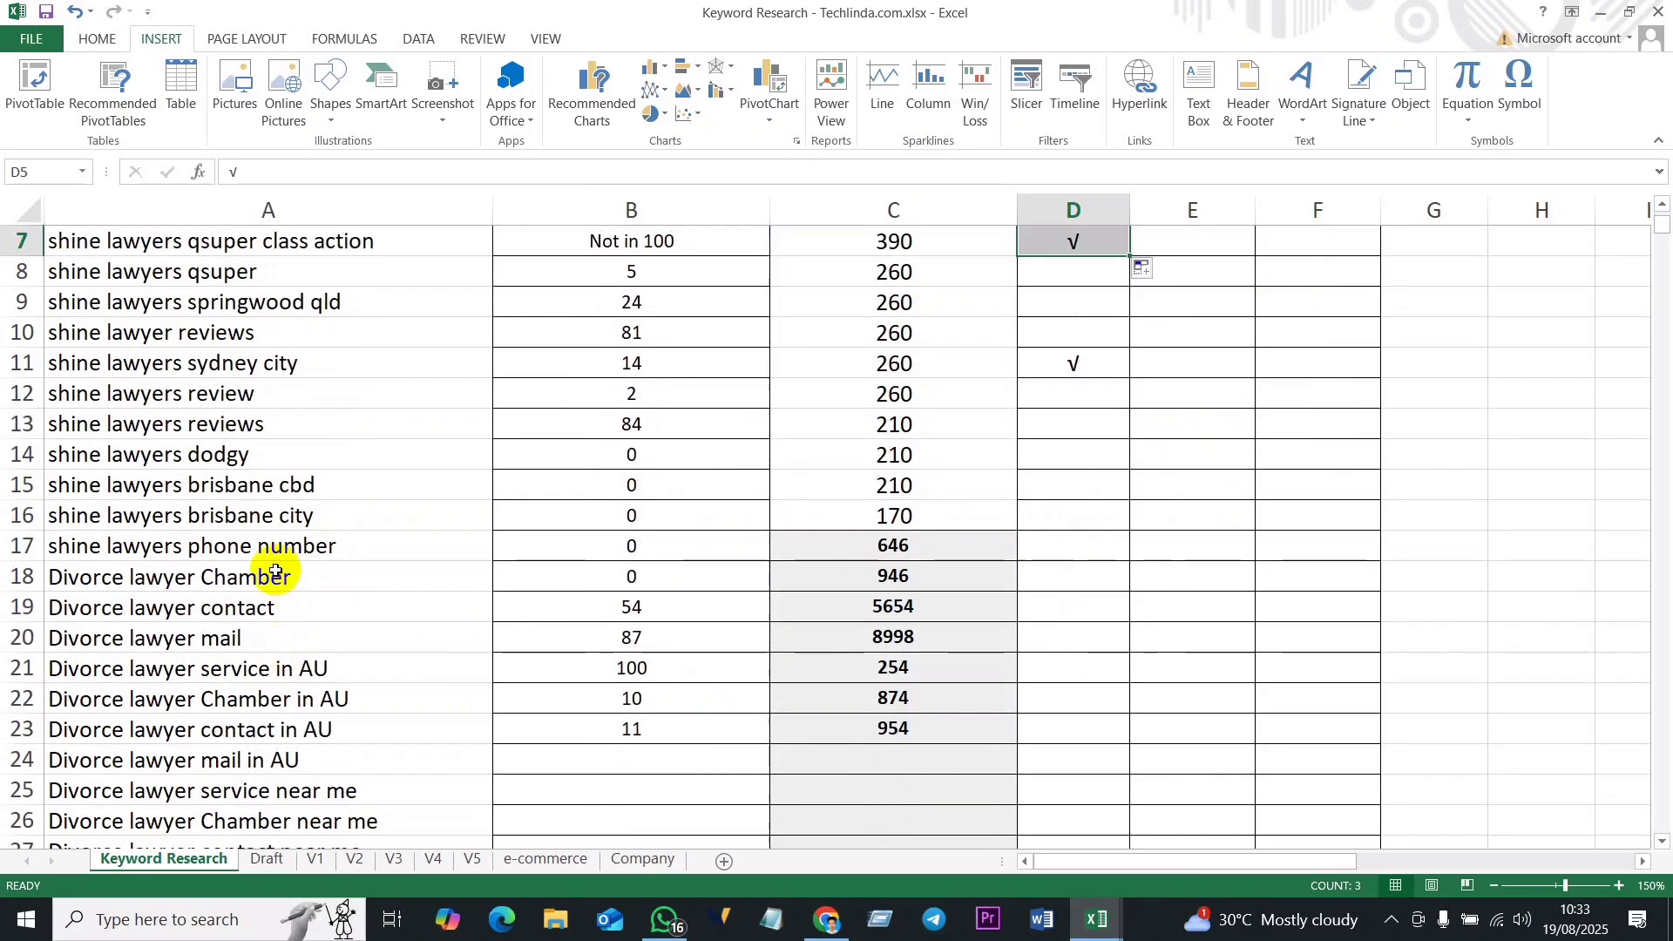
{"action": "scroll", "coordinate": [453, 613], "scroll_direction": "up", "scroll_amount": 4}
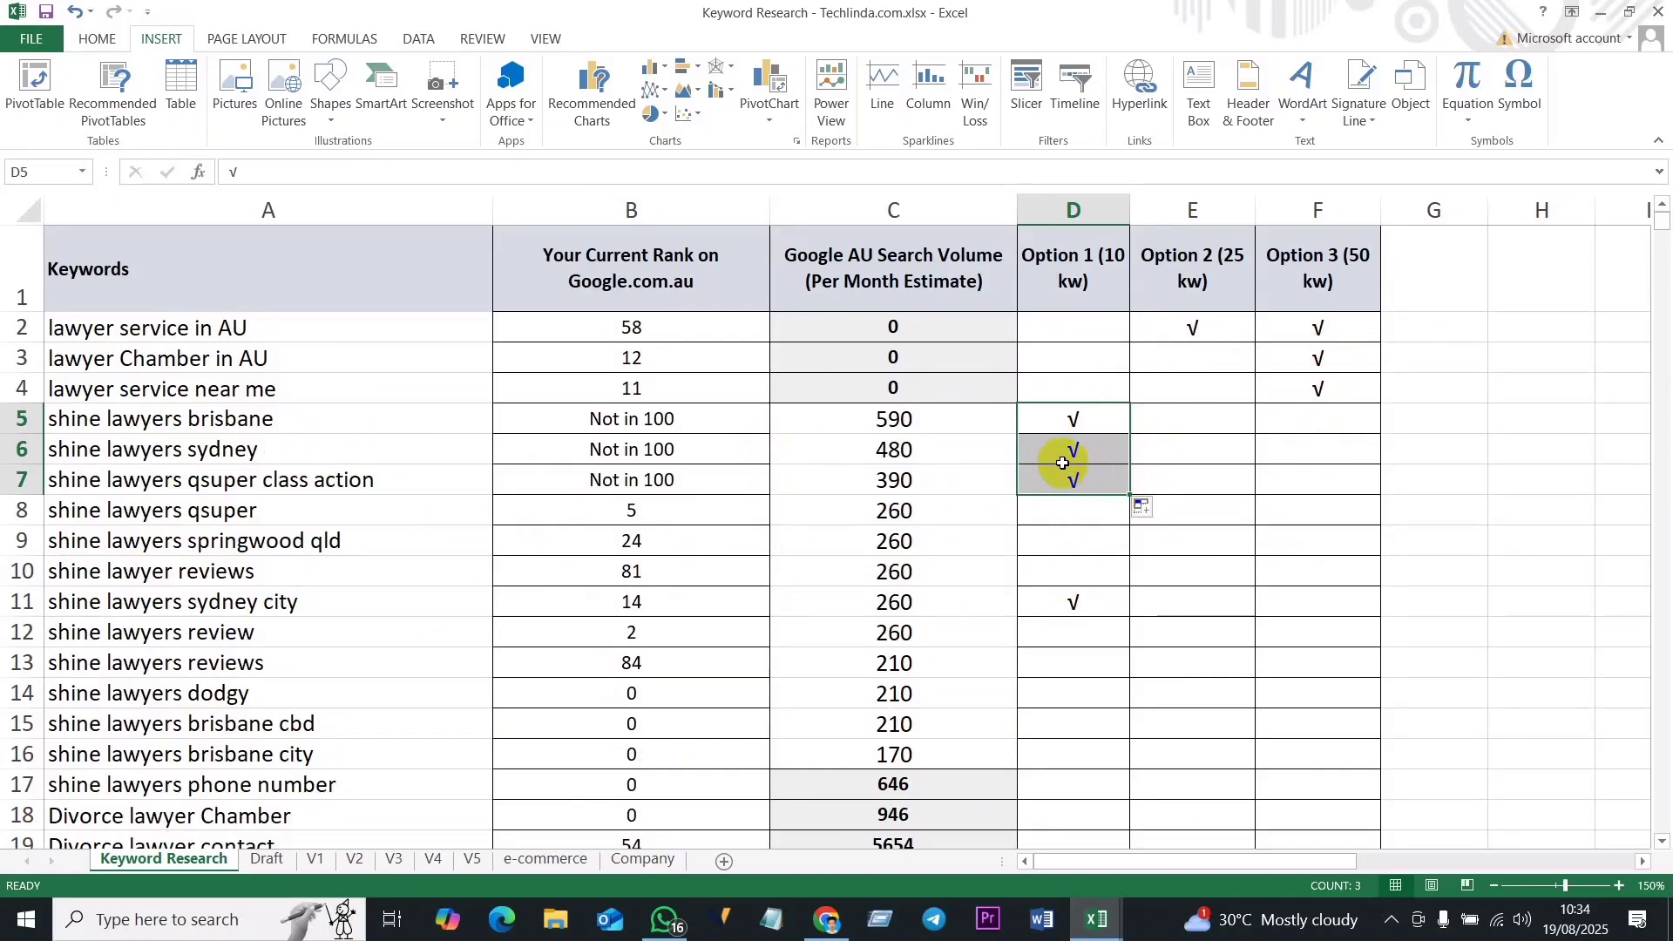
{"action": "left_click", "coordinate": [1070, 329]}
{"action": "left_click_drag", "start_coordinate": [1070, 328], "coordinate": [1095, 690]}
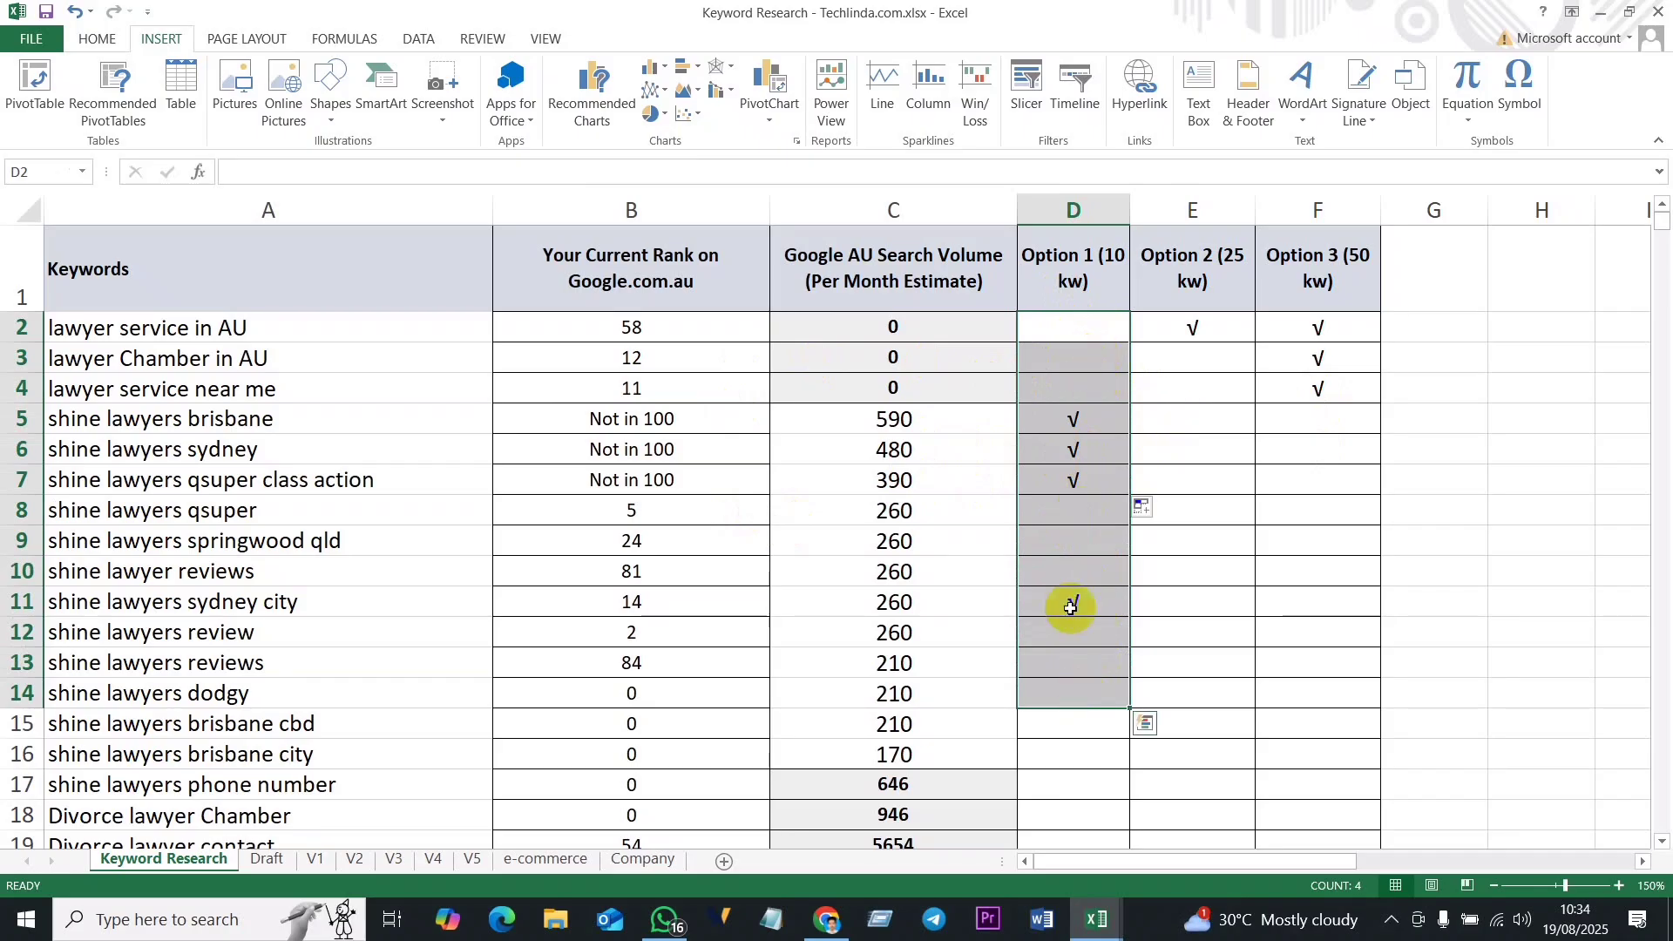
{"action": "left_click", "coordinate": [1207, 328]}
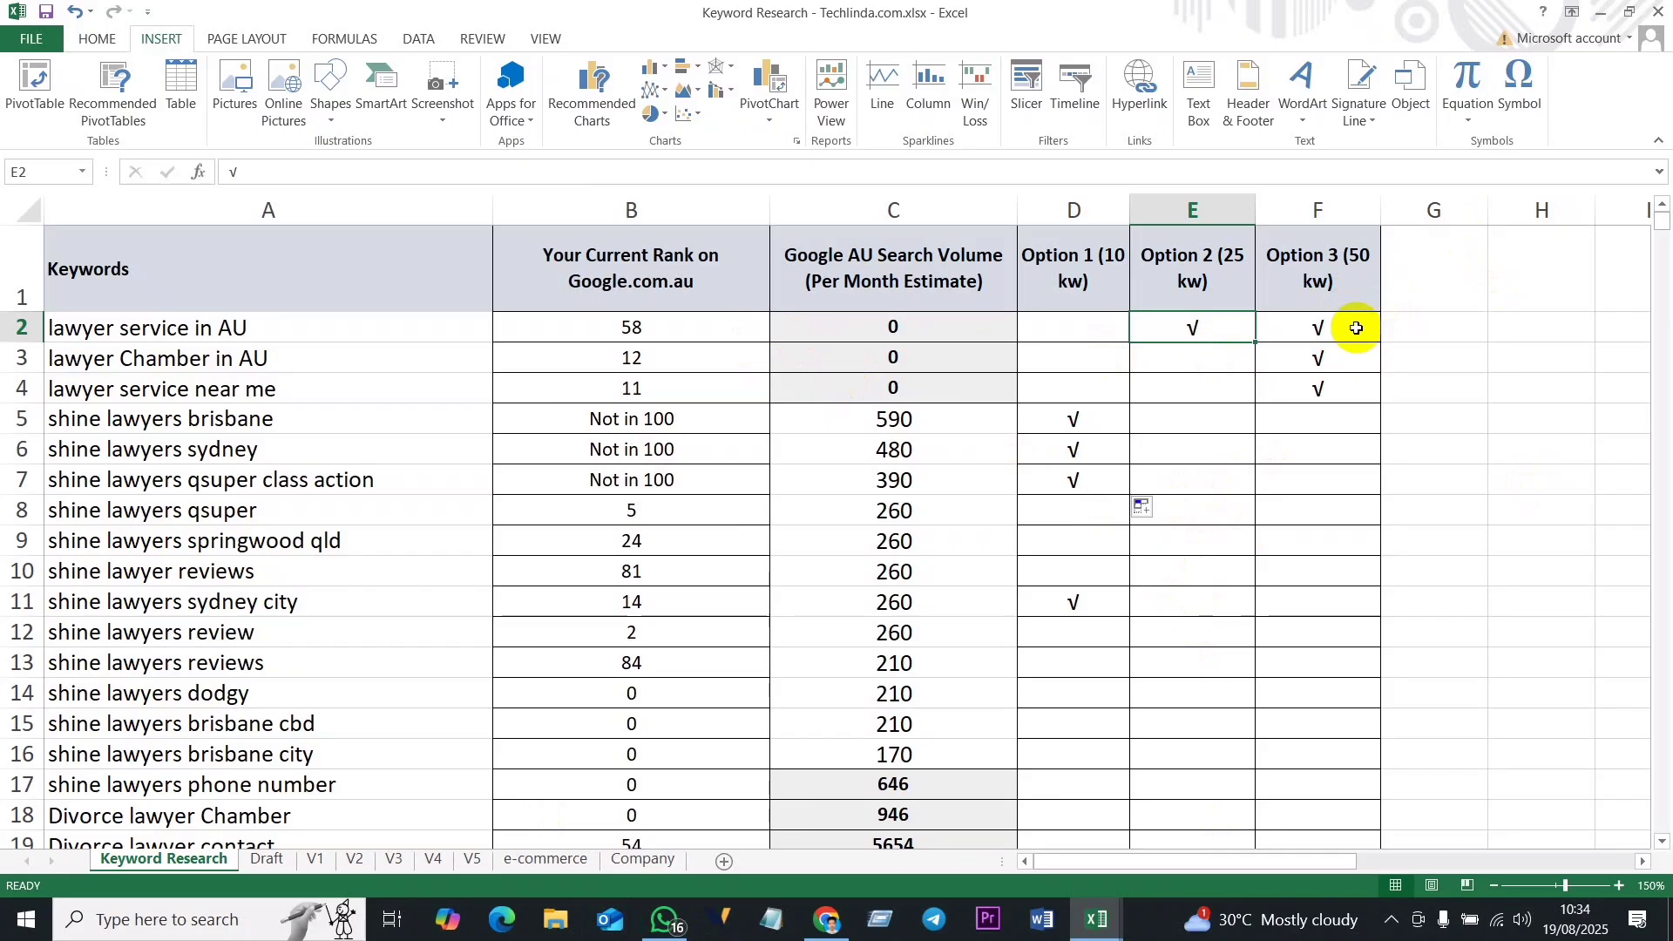
{"action": "left_click_drag", "start_coordinate": [1351, 332], "coordinate": [1379, 852]}
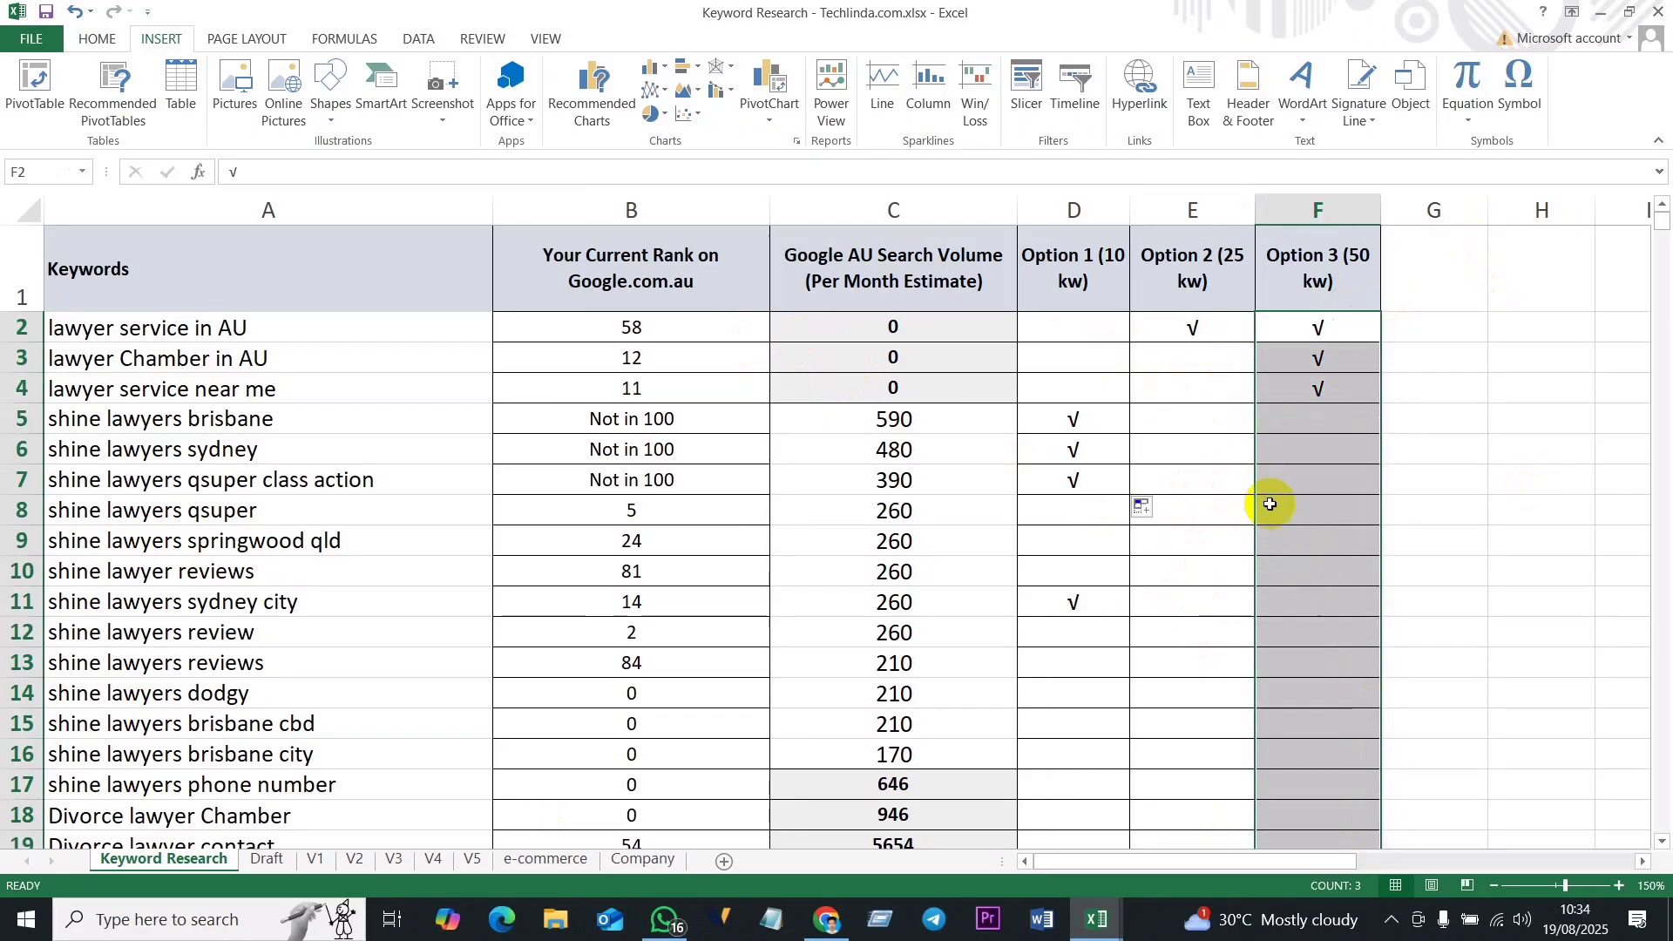
{"action": "scroll", "coordinate": [1325, 610], "scroll_direction": "down", "scroll_amount": 3}
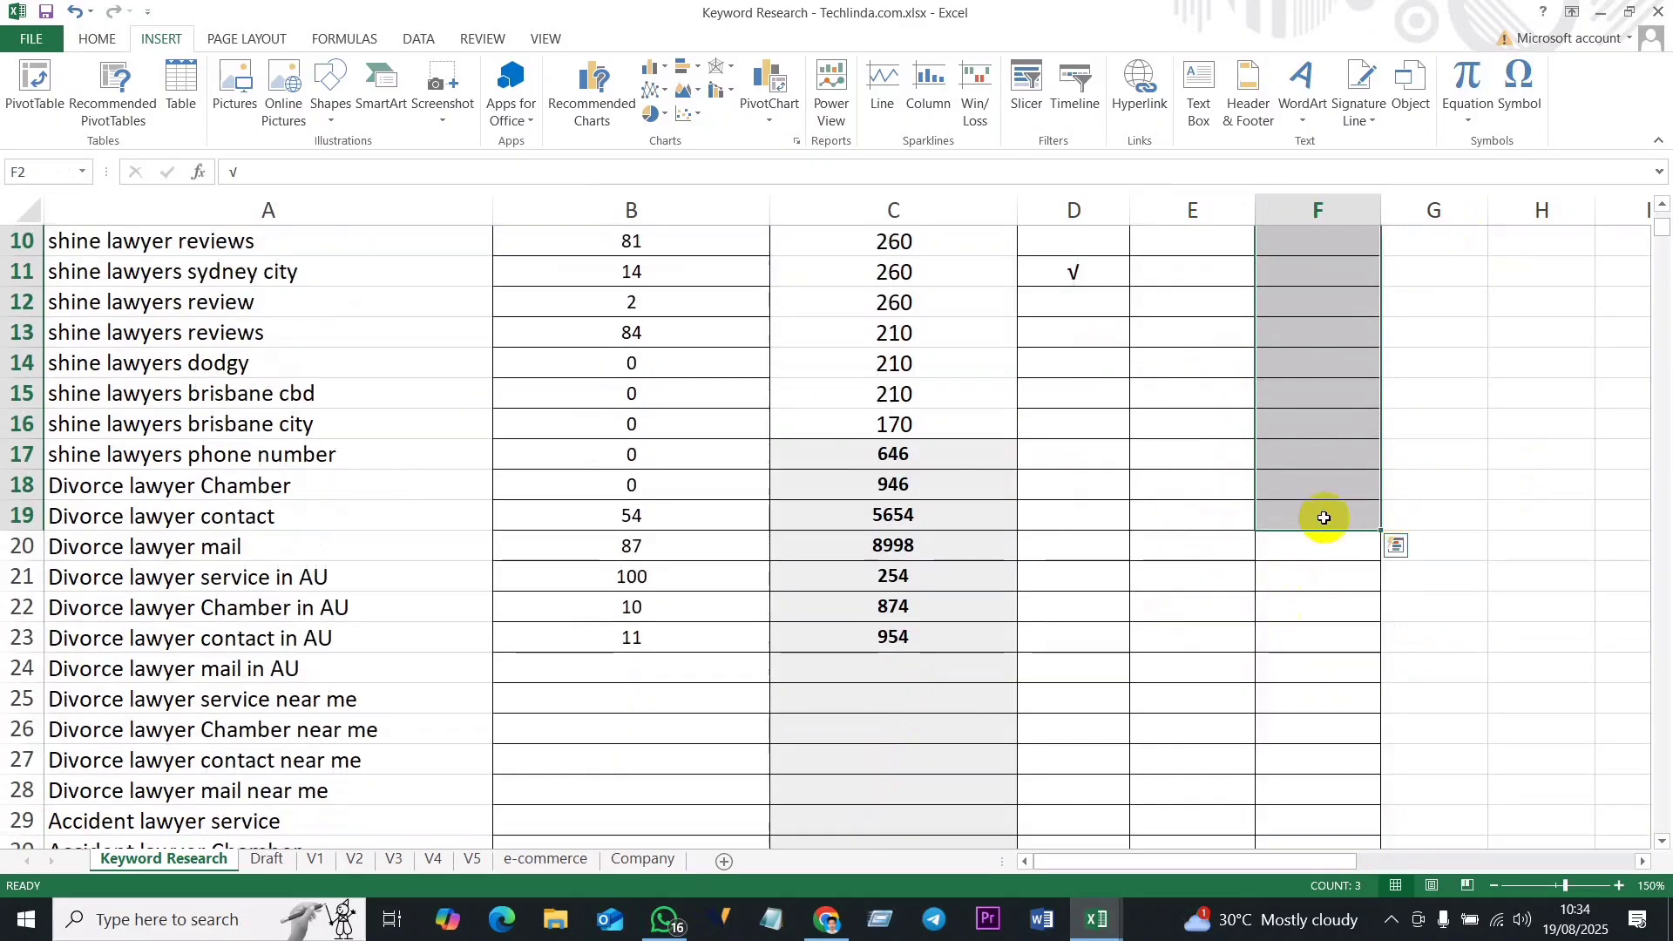
{"action": "scroll", "coordinate": [1268, 615], "scroll_direction": "up", "scroll_amount": 1}
{"action": "scroll", "coordinate": [1269, 614], "scroll_direction": "up", "scroll_amount": 3}
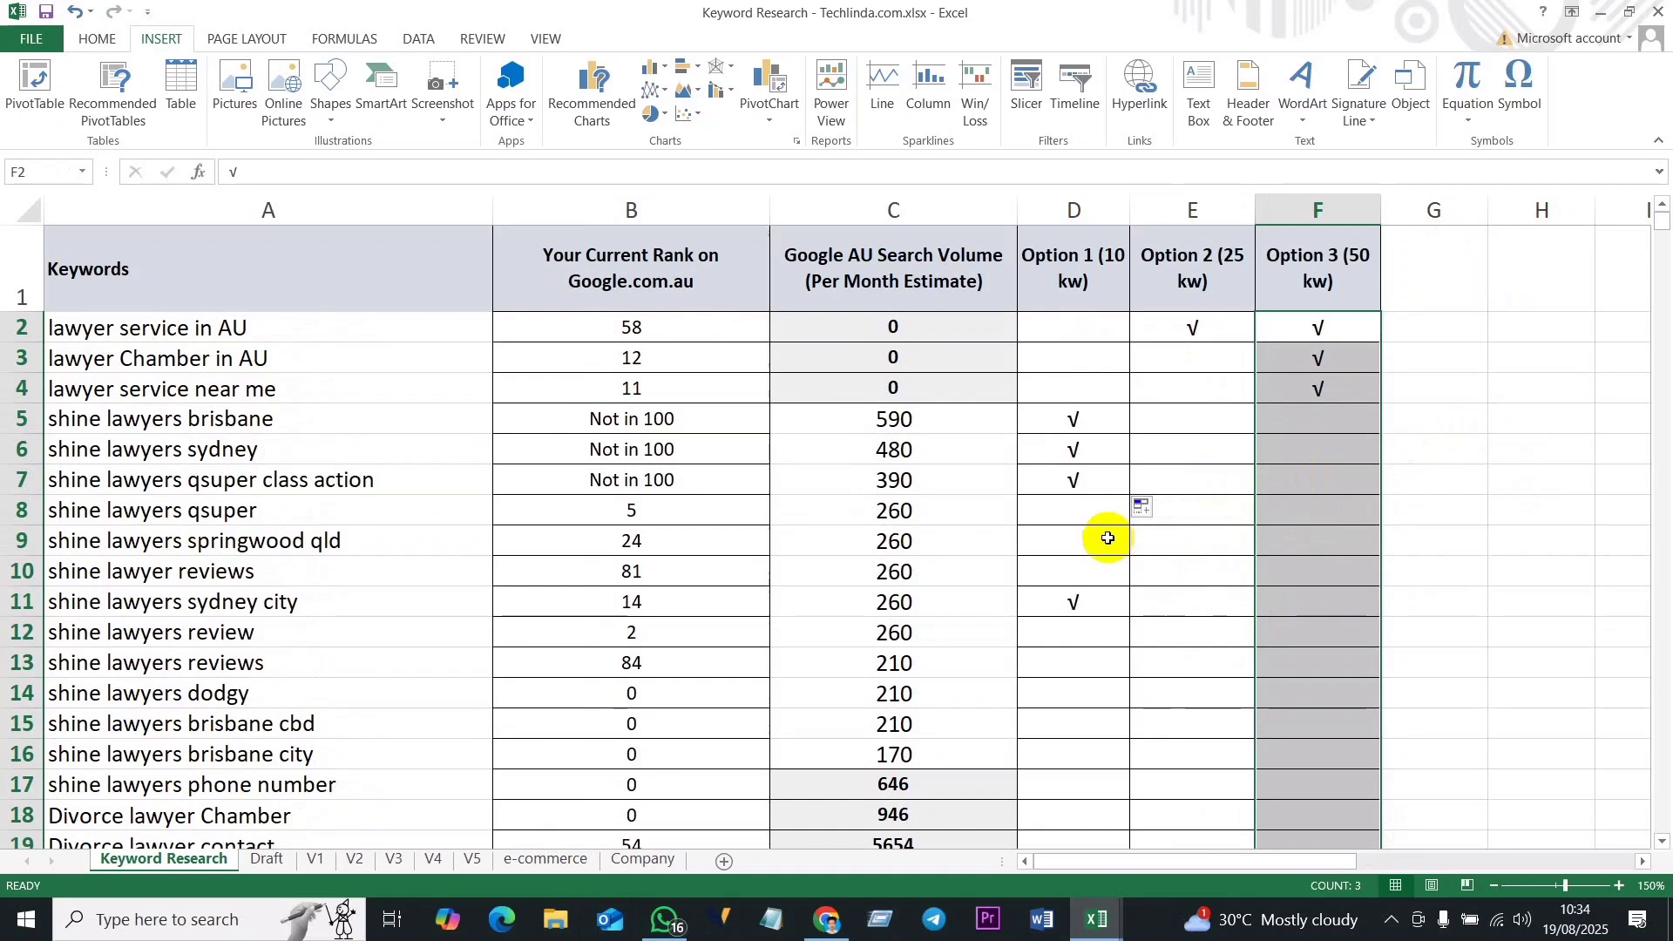
{"action": "left_click", "coordinate": [1217, 330]}
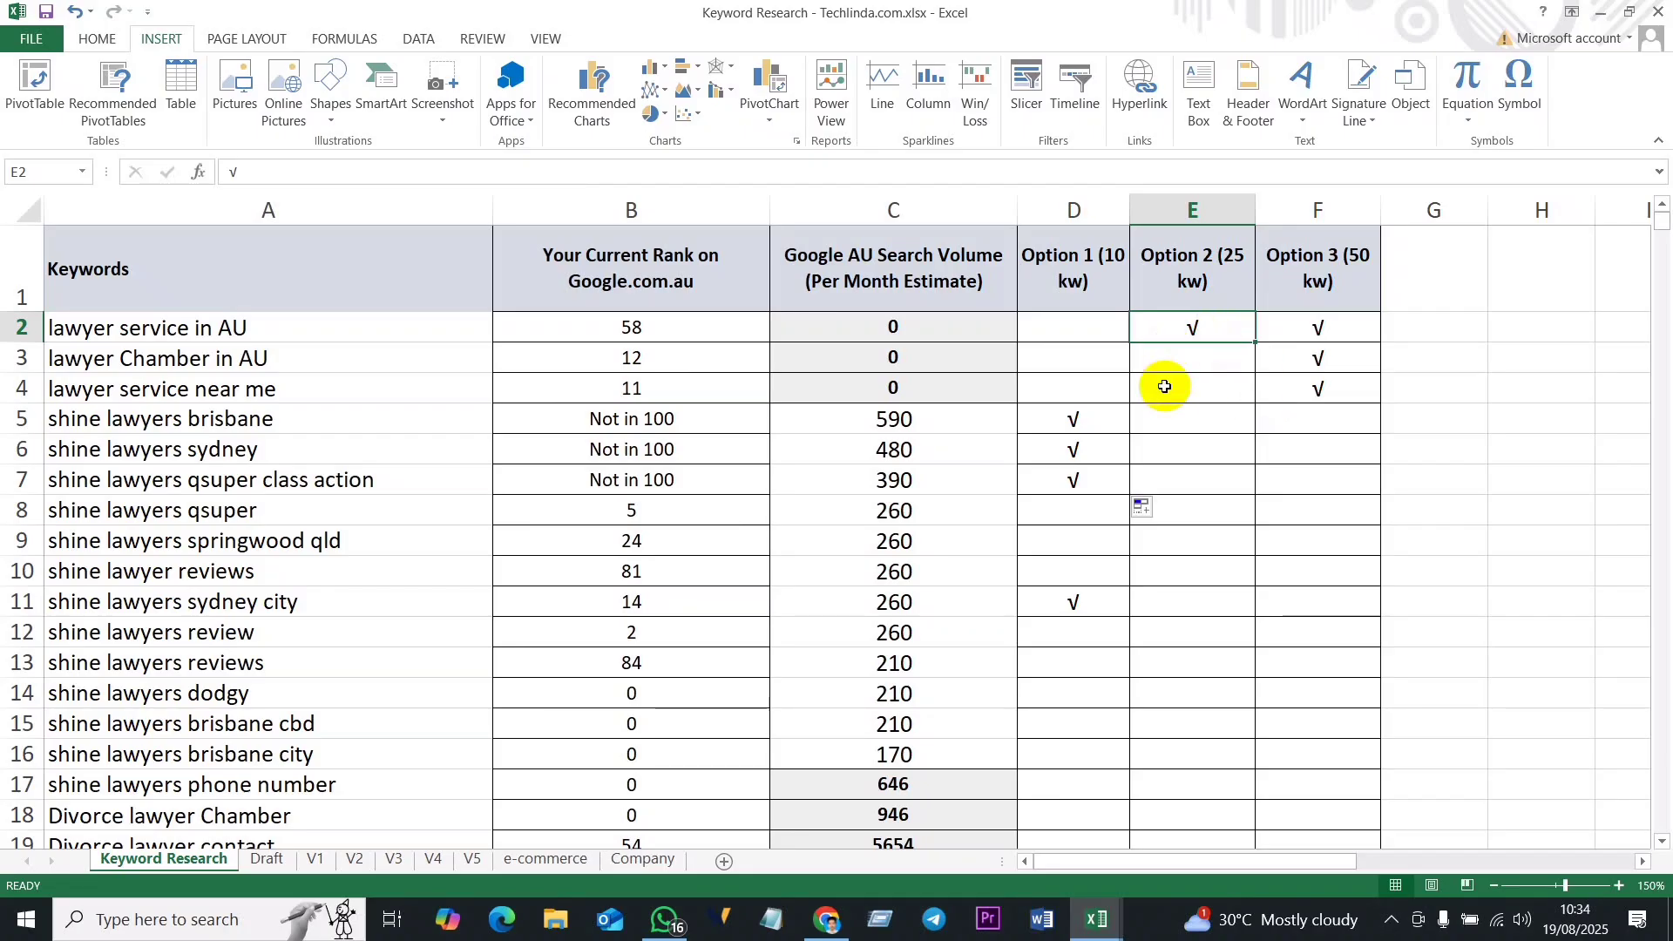
{"action": "left_click", "coordinate": [1203, 361]}
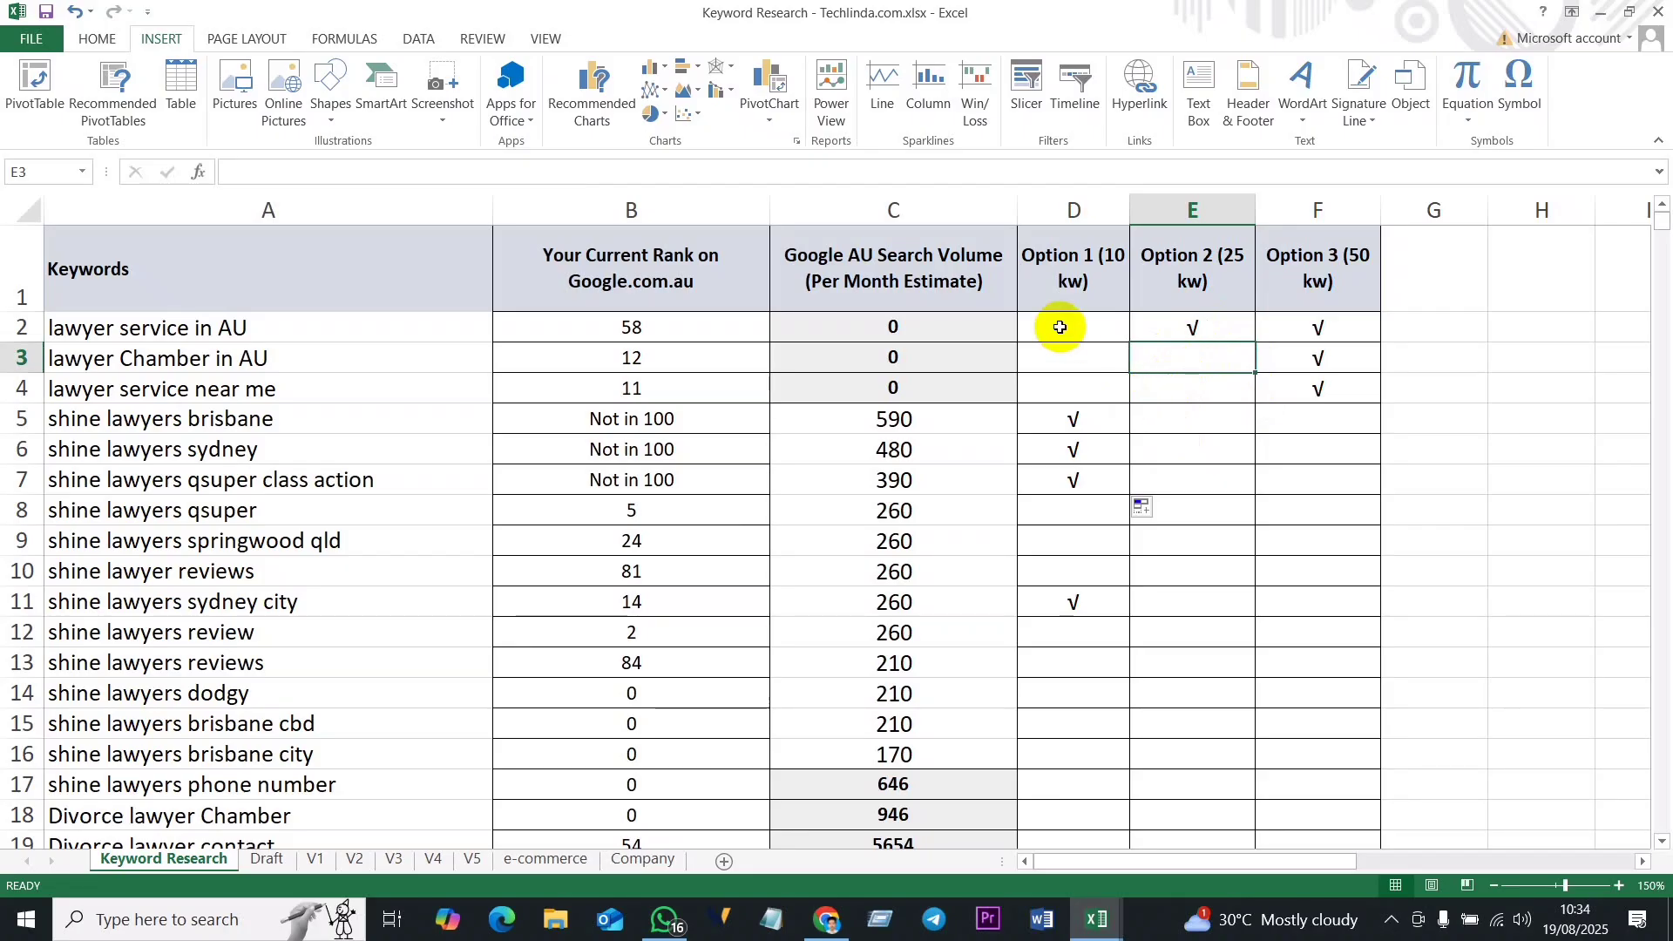
{"action": "left_click_drag", "start_coordinate": [1072, 327], "coordinate": [1100, 724]}
{"action": "left_click_drag", "start_coordinate": [1225, 322], "coordinate": [1307, 632]}
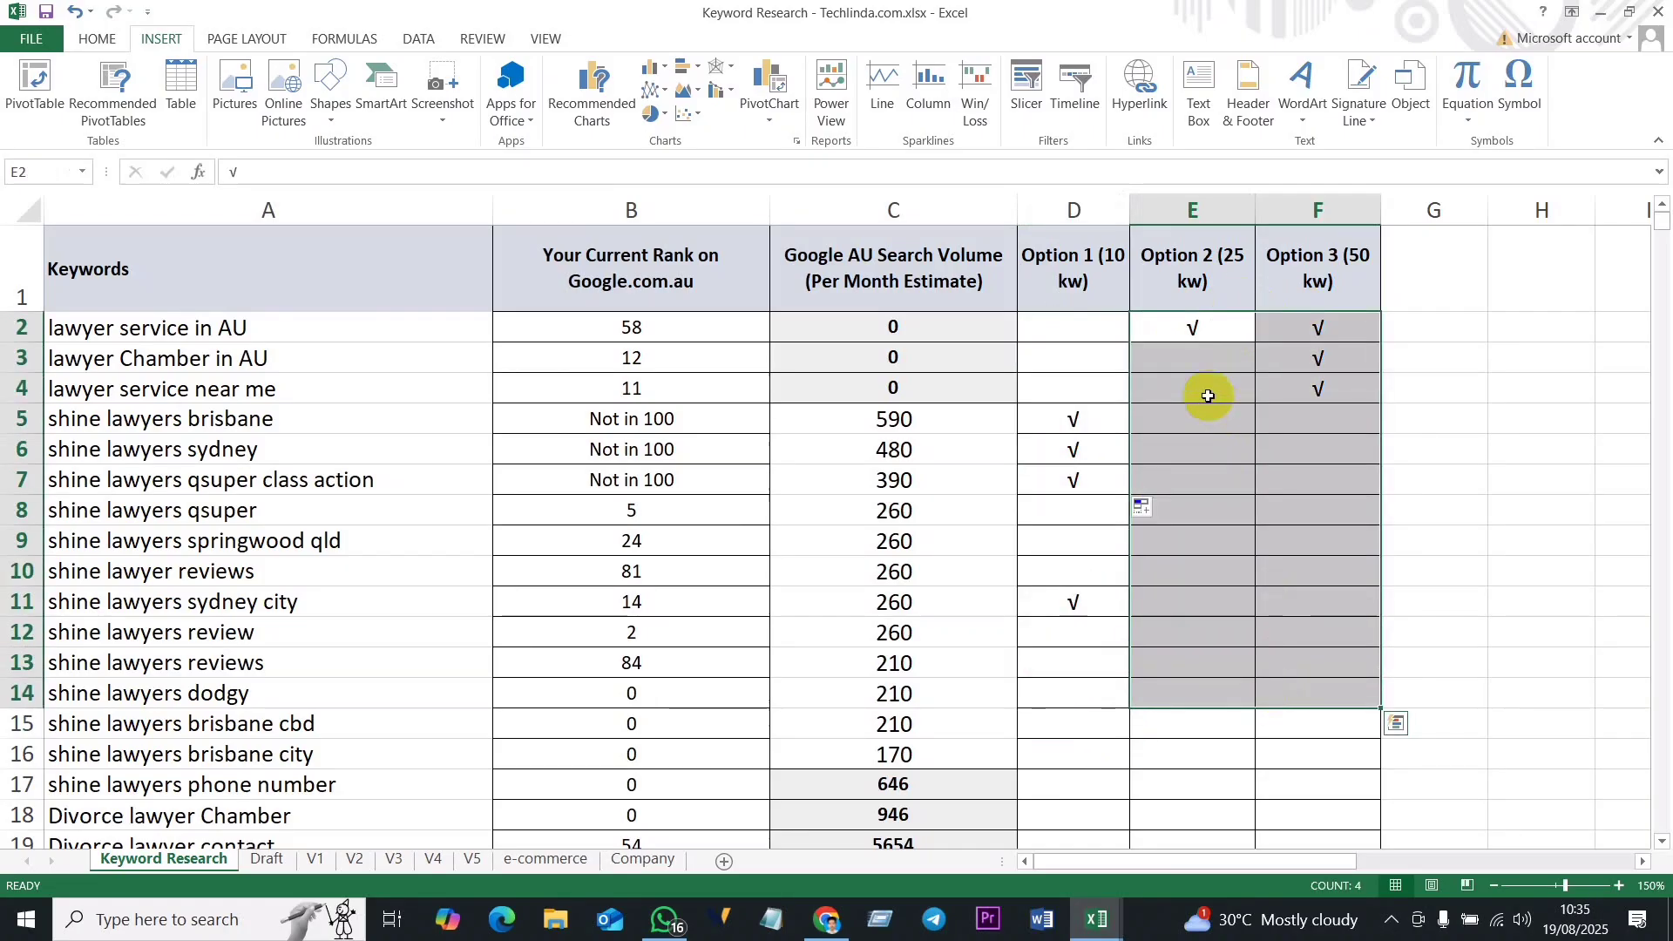
{"action": "left_click", "coordinate": [1213, 336]}
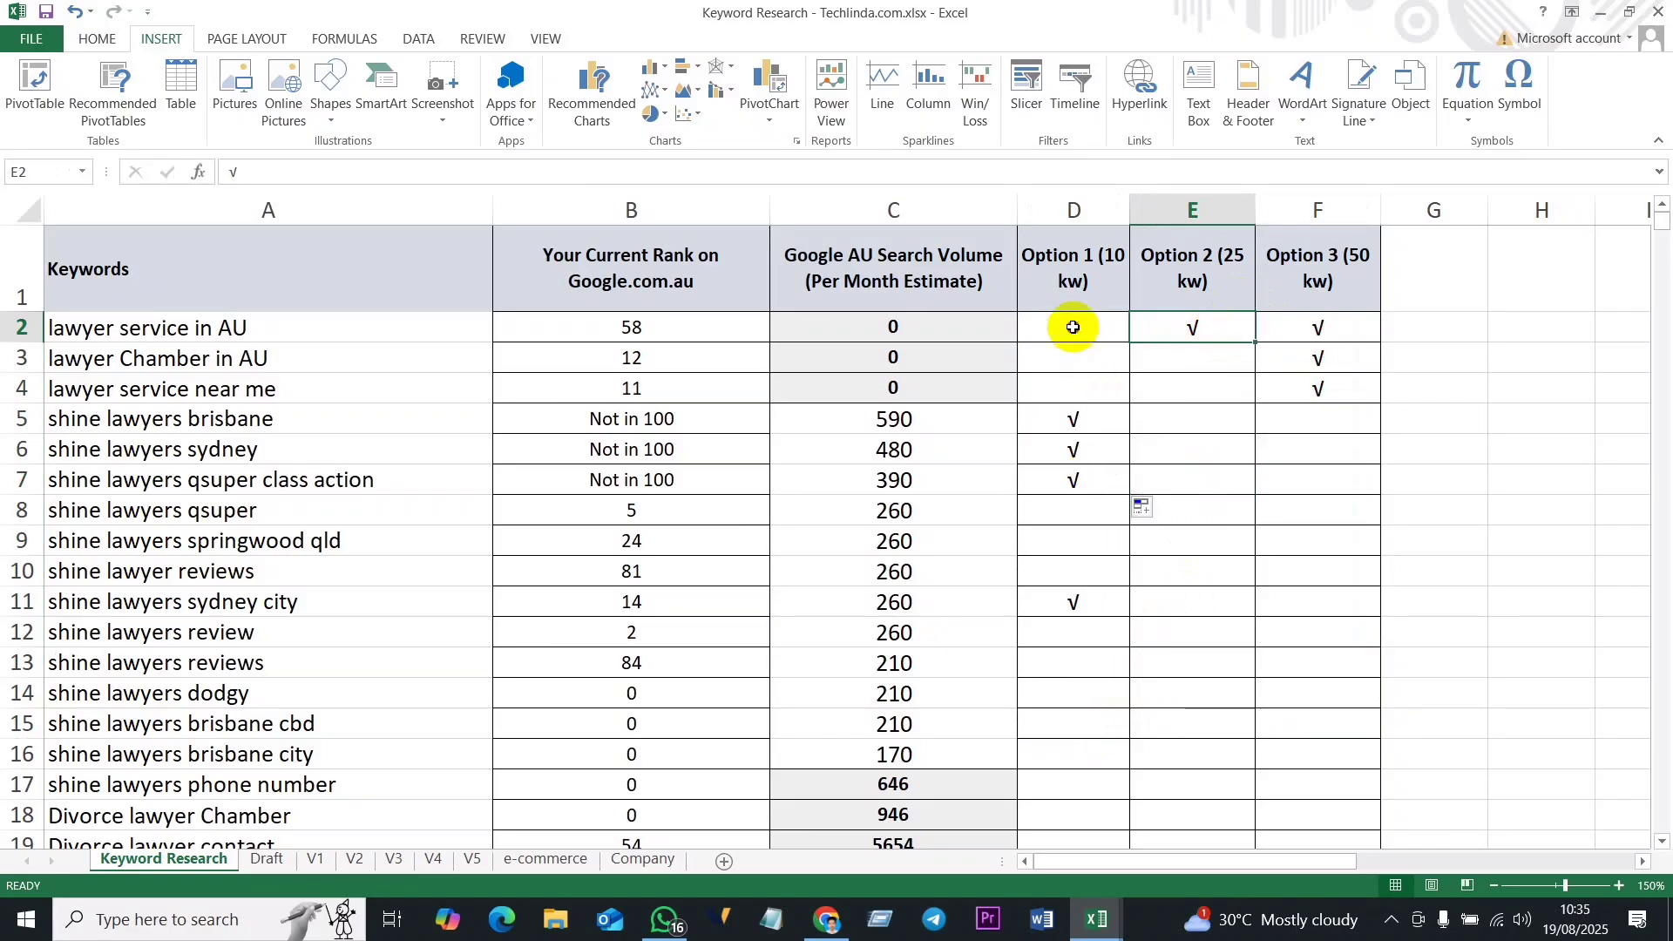
{"action": "left_click_drag", "start_coordinate": [1073, 327], "coordinate": [1081, 820]}
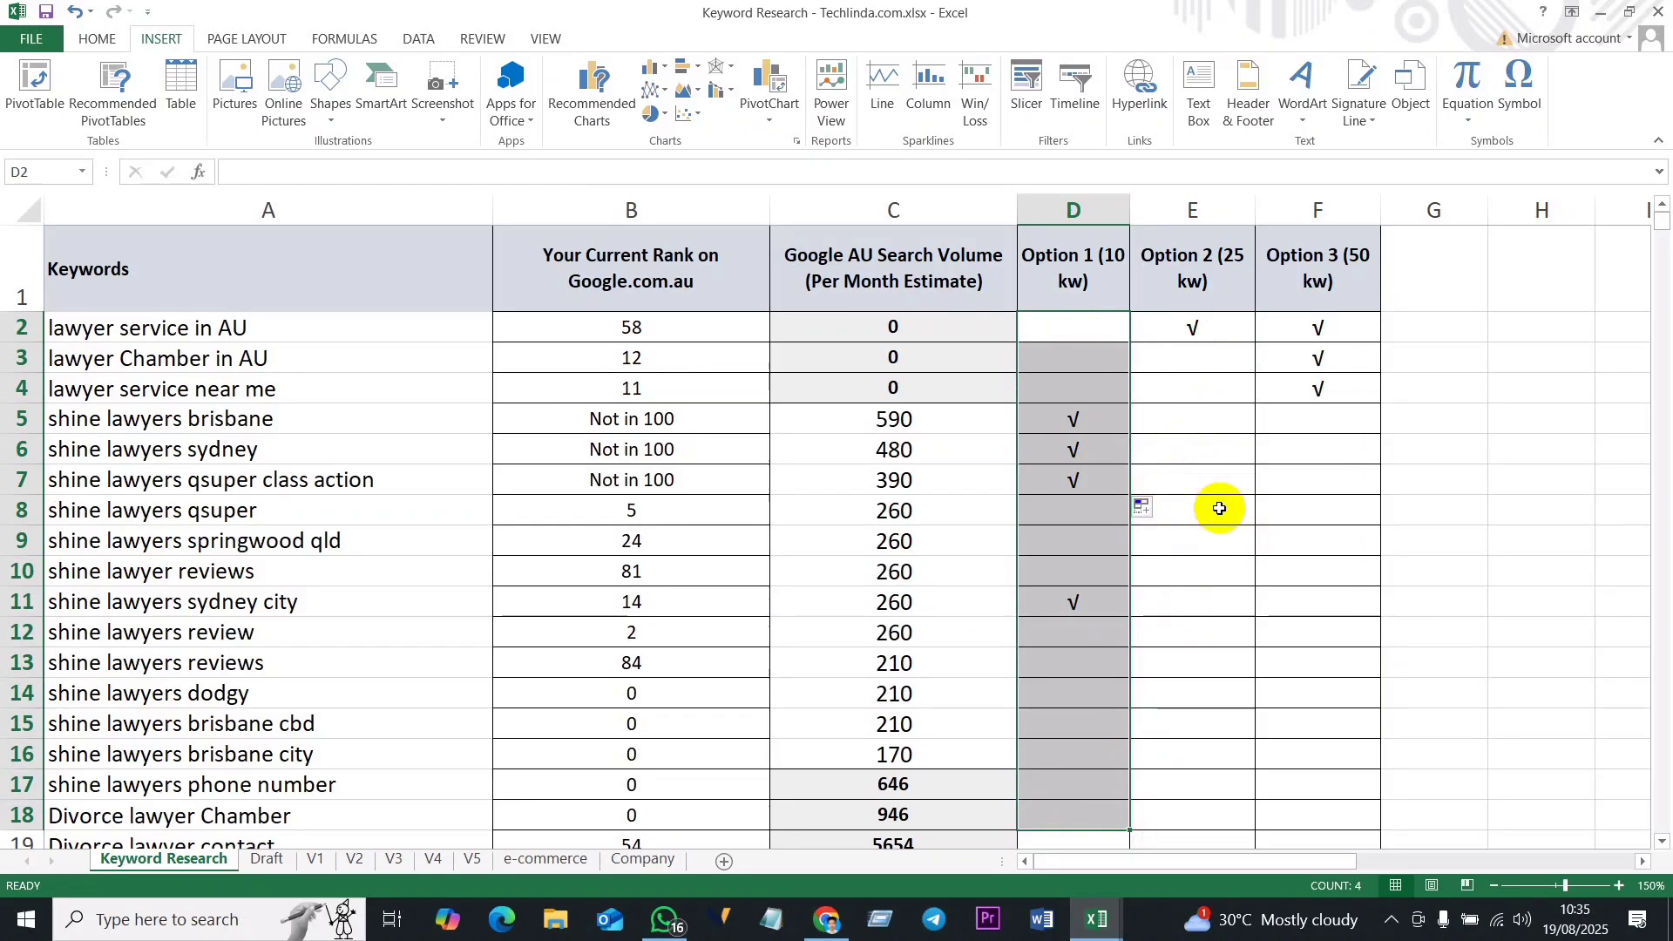
{"action": "left_click", "coordinate": [1231, 546]}
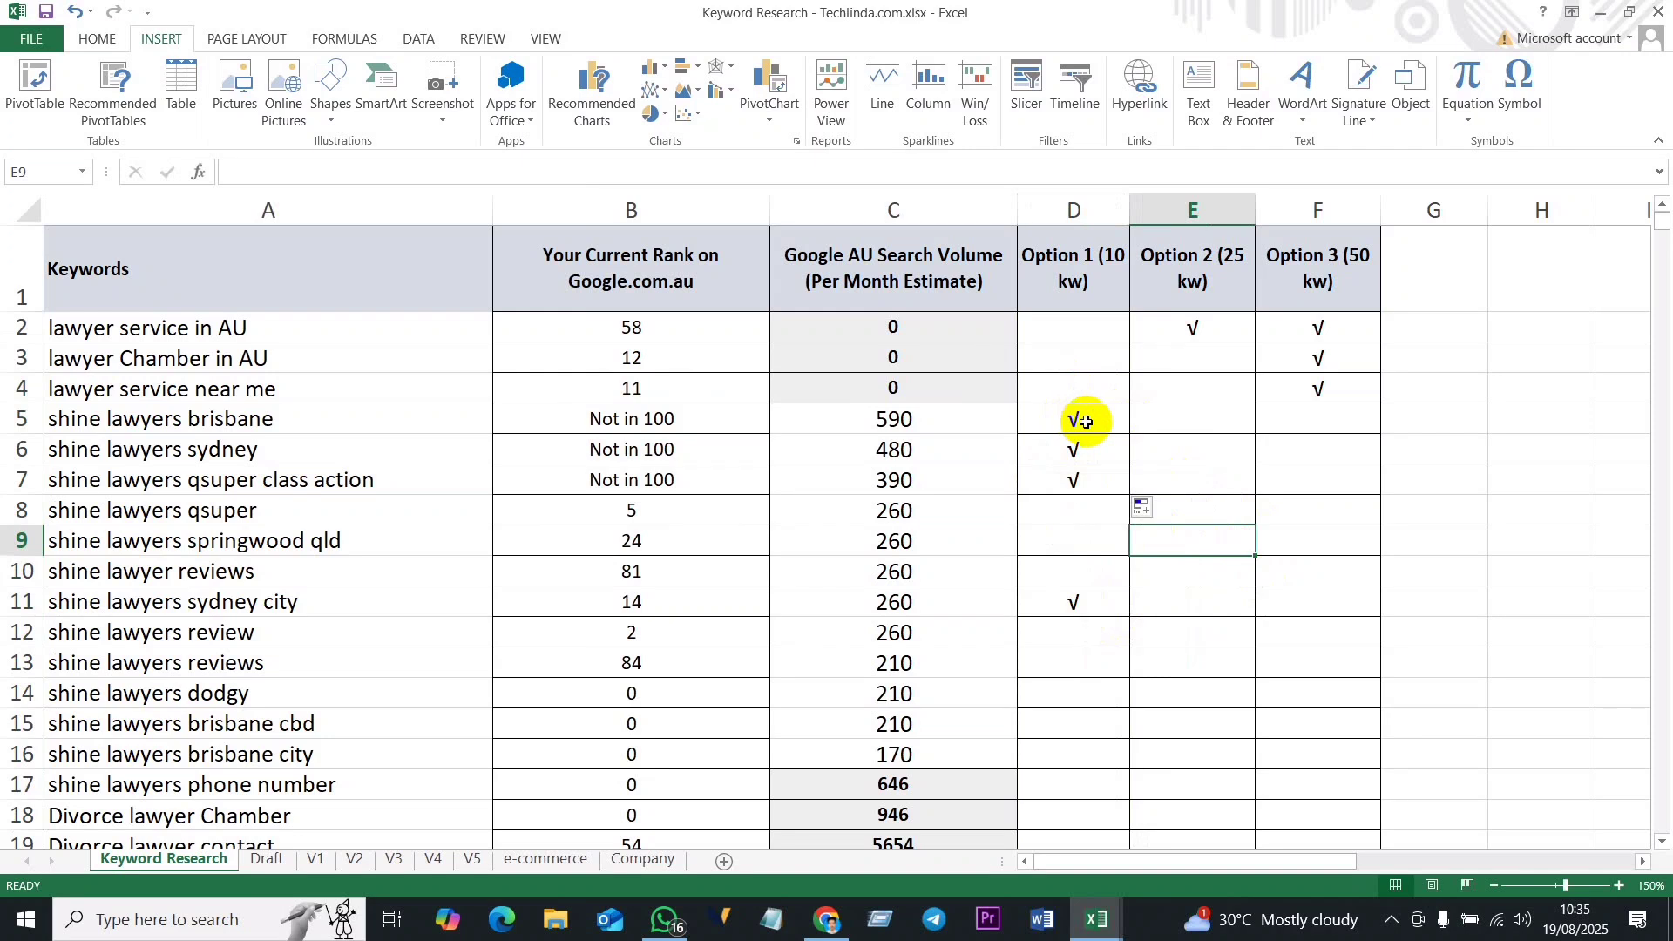
Step: Compare the ranks and search volumes of the shine lawyers keywords with their Option 1 (10 kw) √ marks
{"action": "left_click_drag", "start_coordinate": [1085, 422], "coordinate": [1079, 478]}
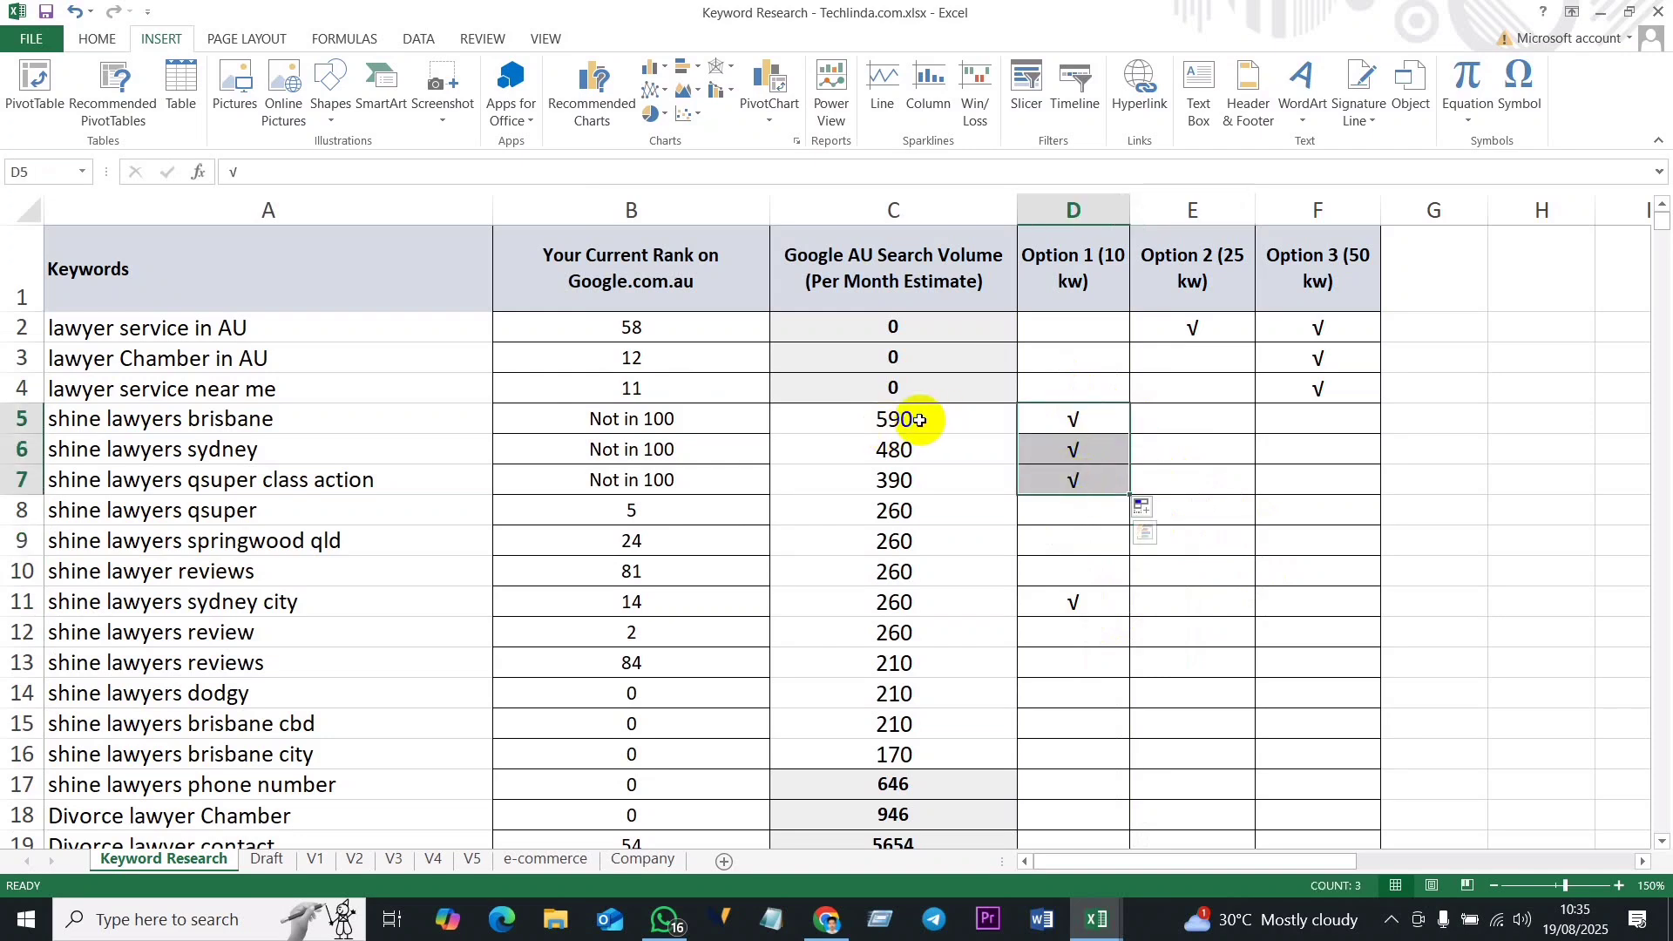
{"action": "left_click_drag", "start_coordinate": [702, 419], "coordinate": [702, 484]}
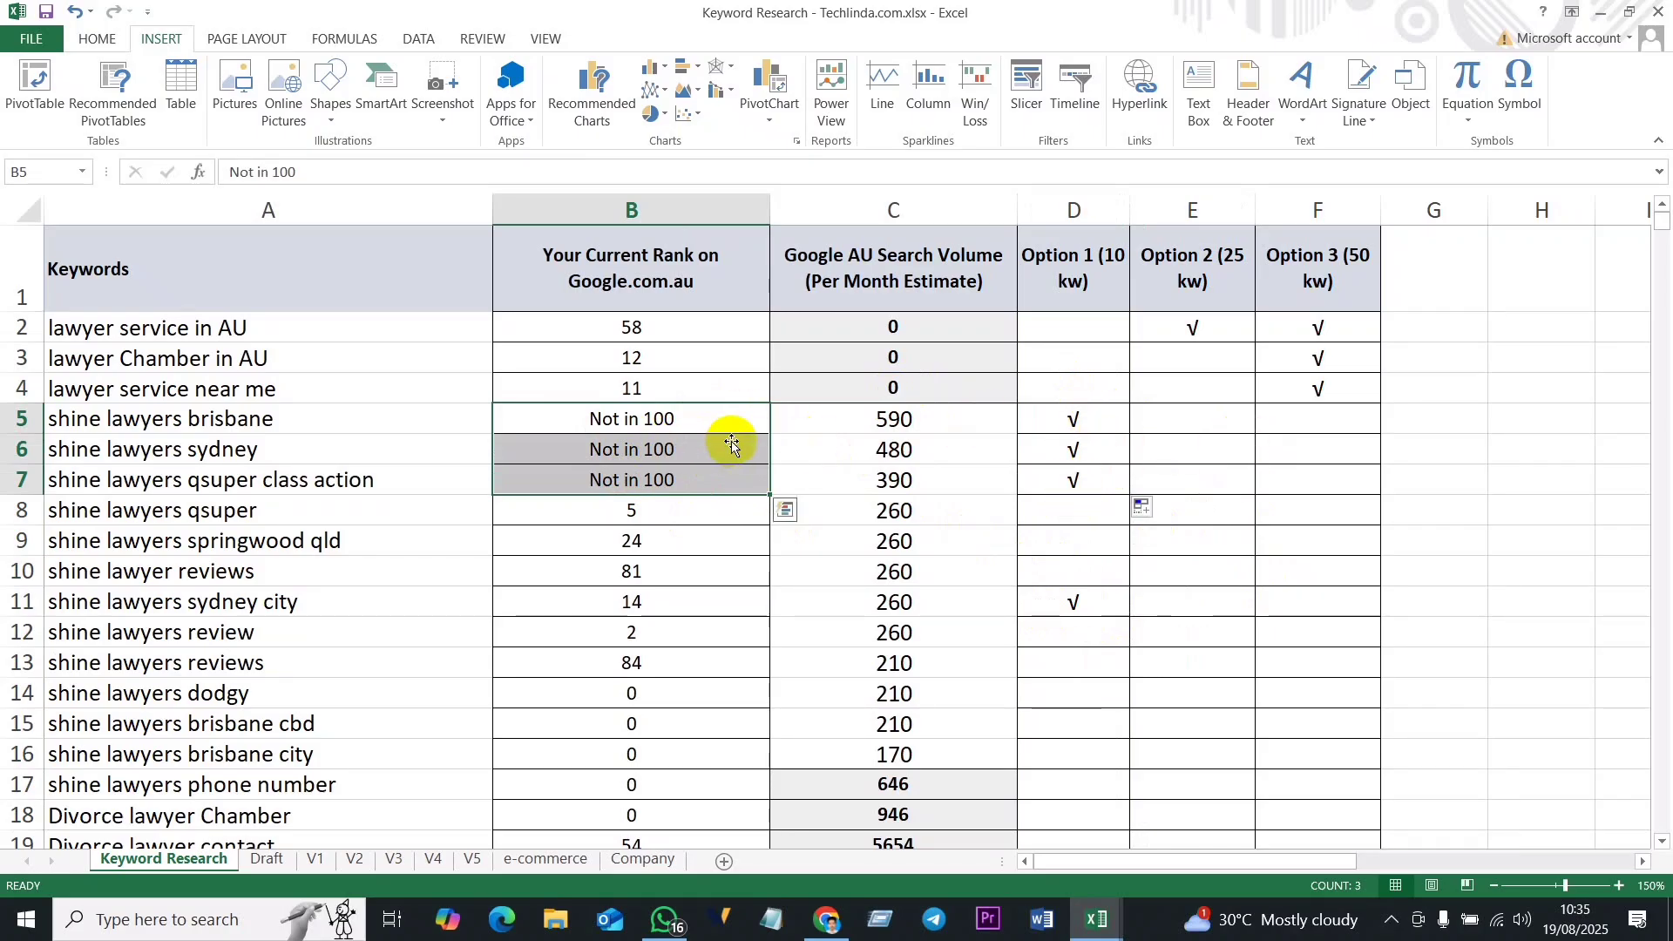
{"action": "left_click", "coordinate": [1116, 420]}
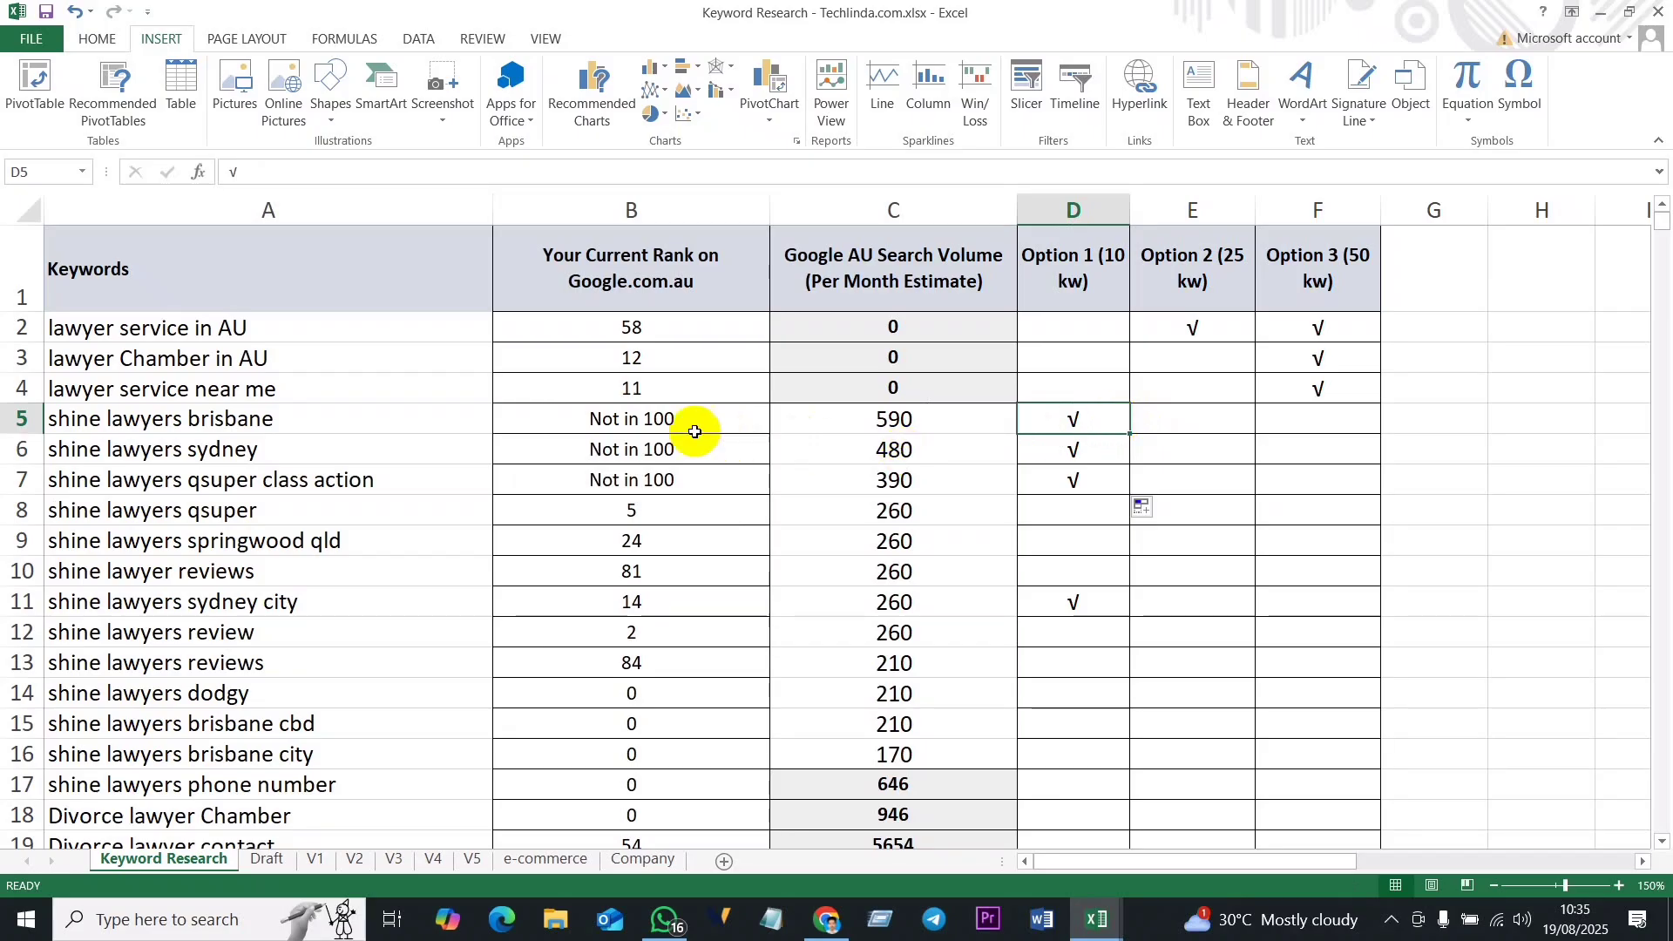
{"action": "left_click_drag", "start_coordinate": [1098, 423], "coordinate": [1094, 492]}
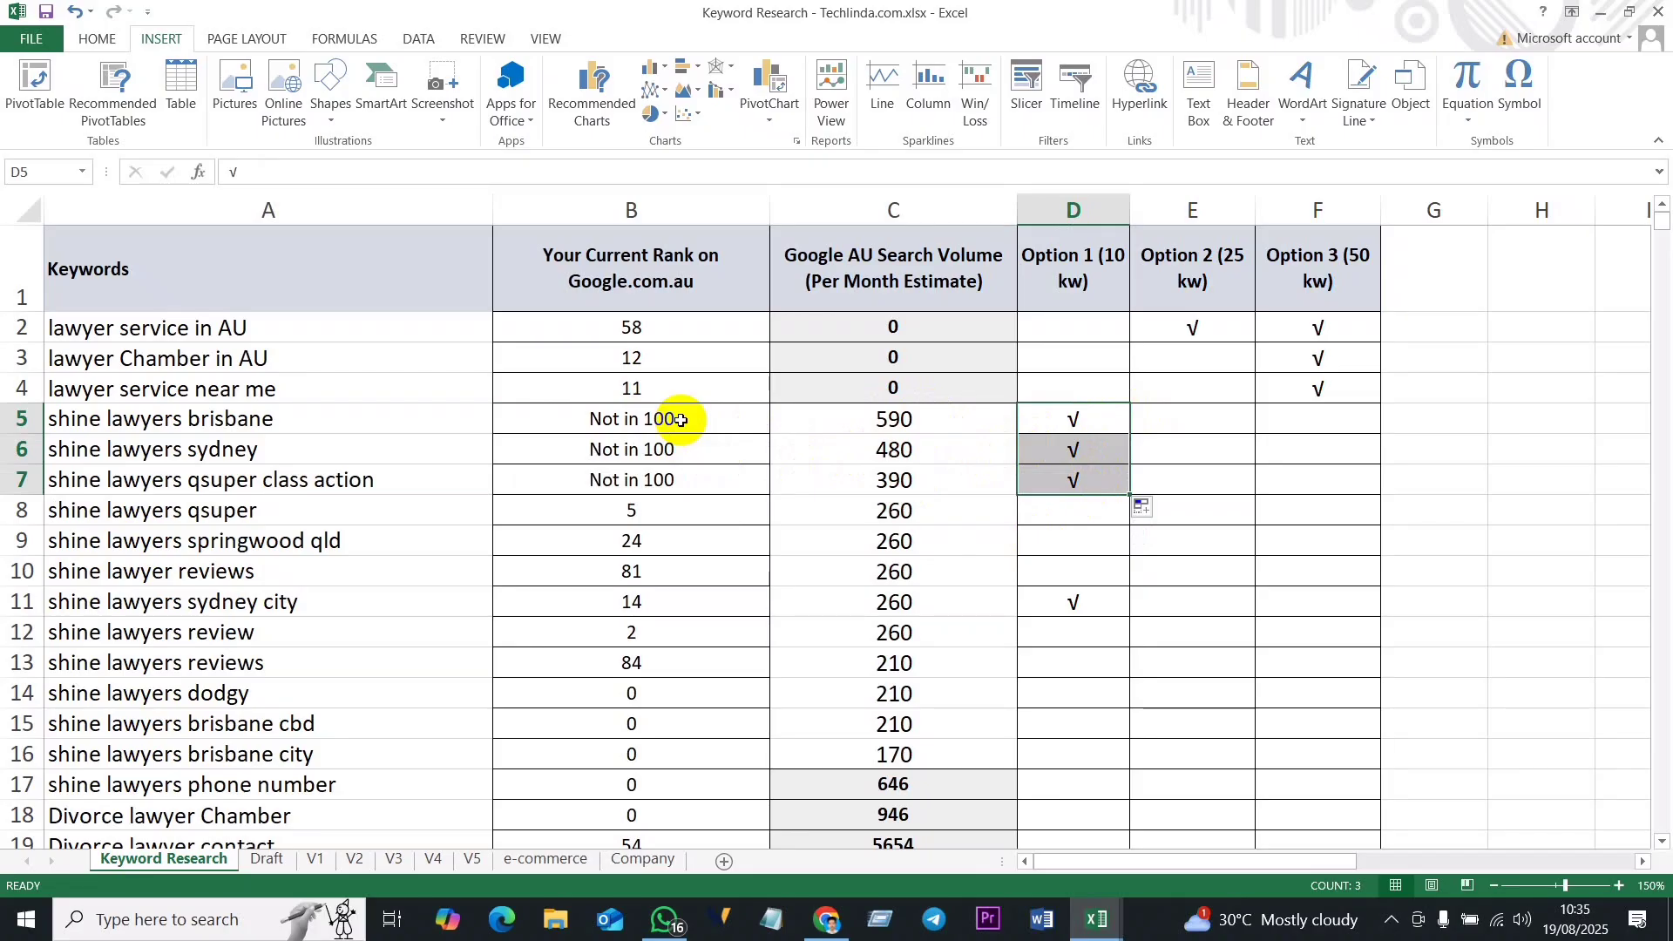
{"action": "left_click", "coordinate": [932, 424]}
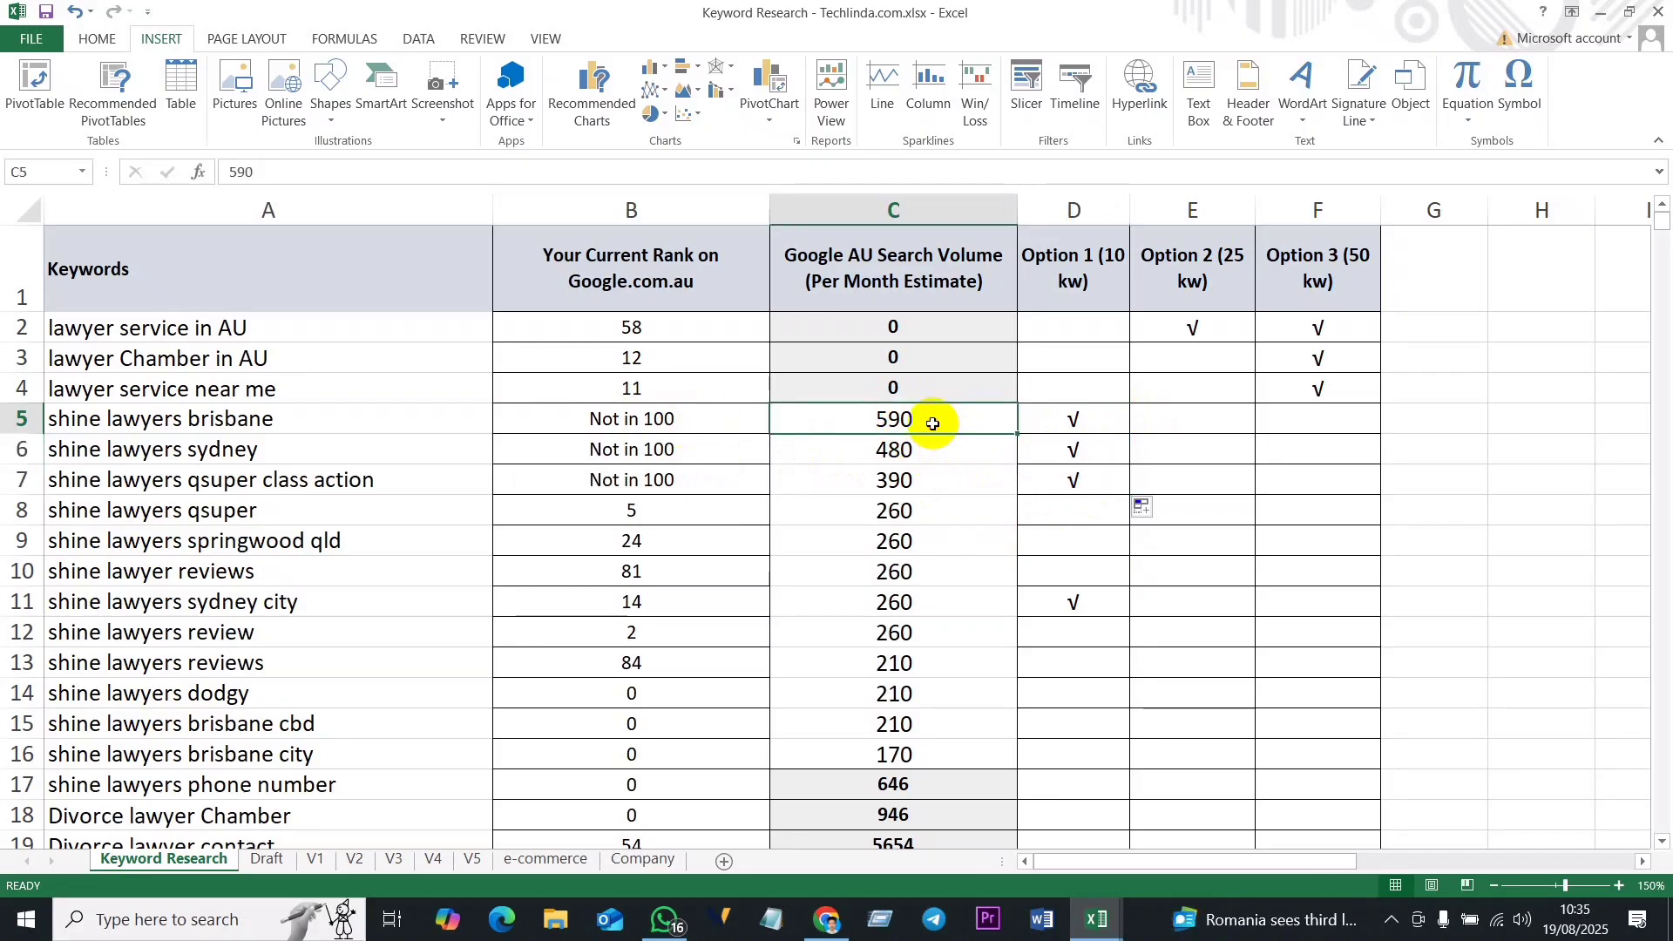
{"action": "left_click_drag", "start_coordinate": [928, 418], "coordinate": [936, 513]}
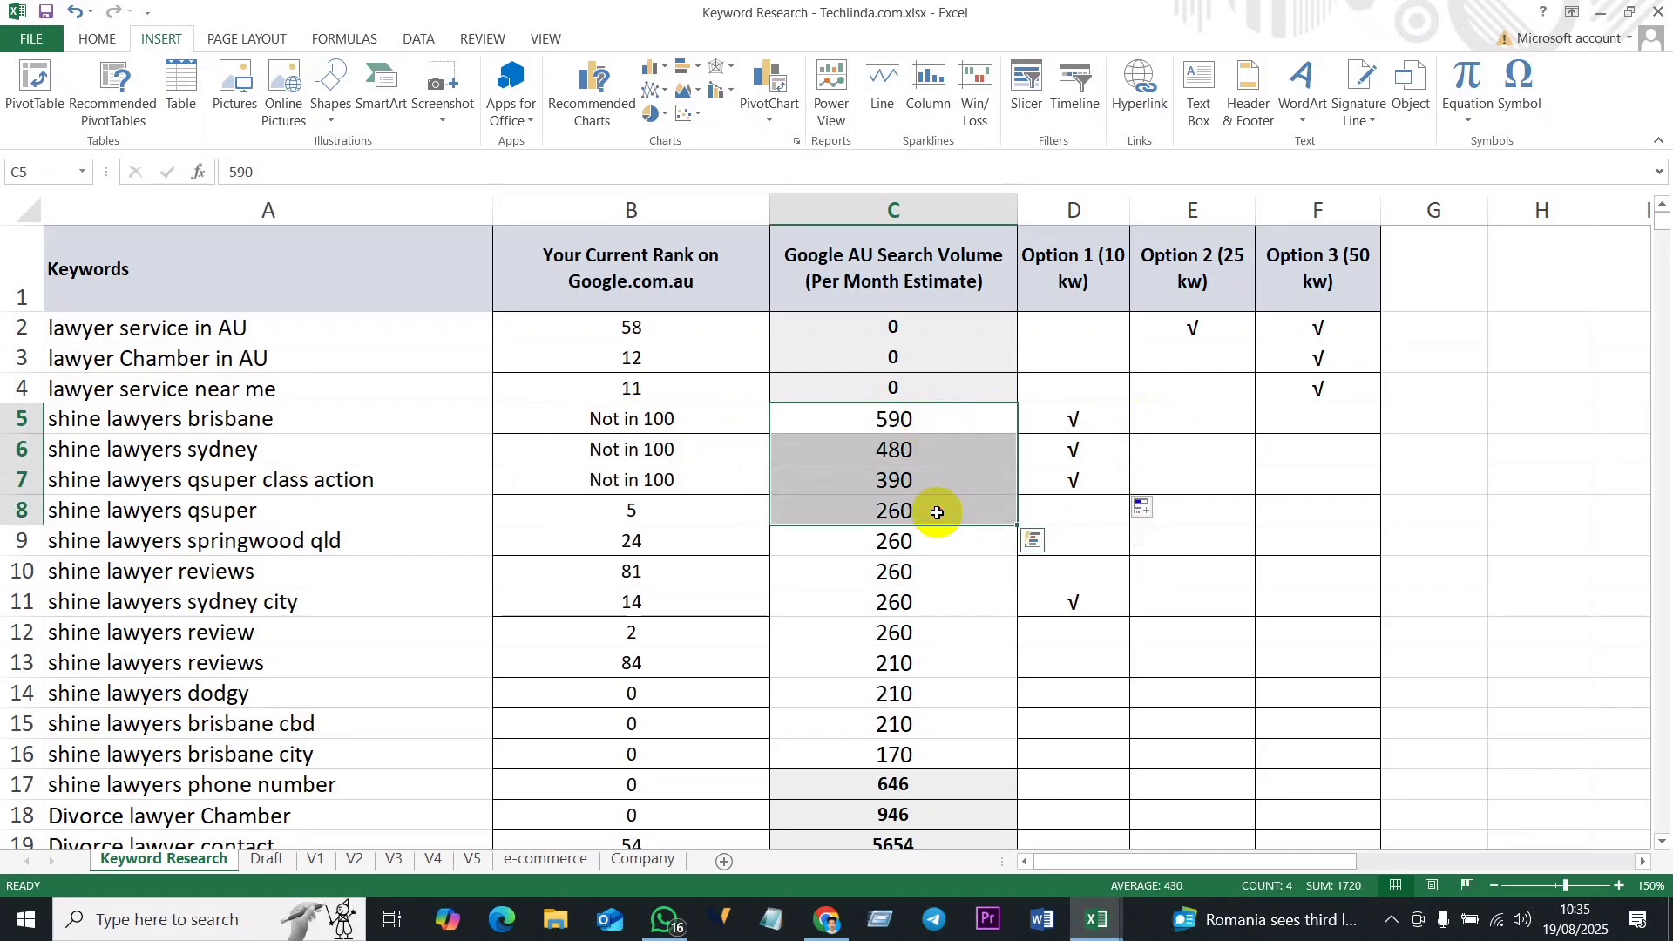
{"action": "left_click", "coordinate": [954, 597]}
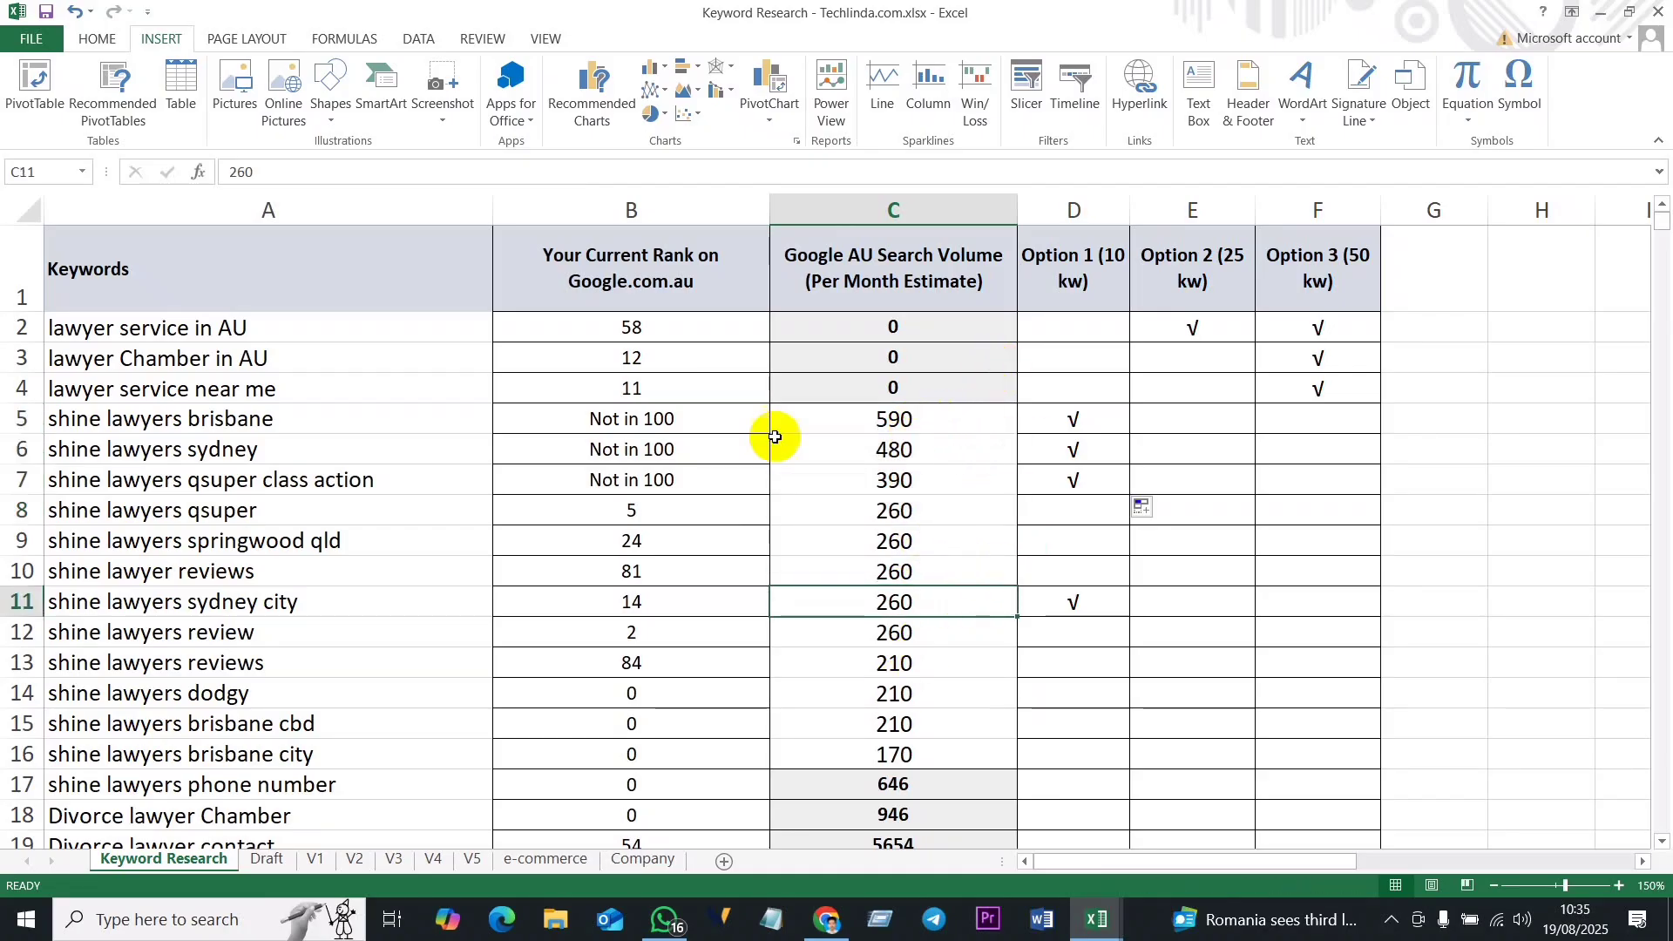
{"action": "left_click", "coordinate": [684, 421]}
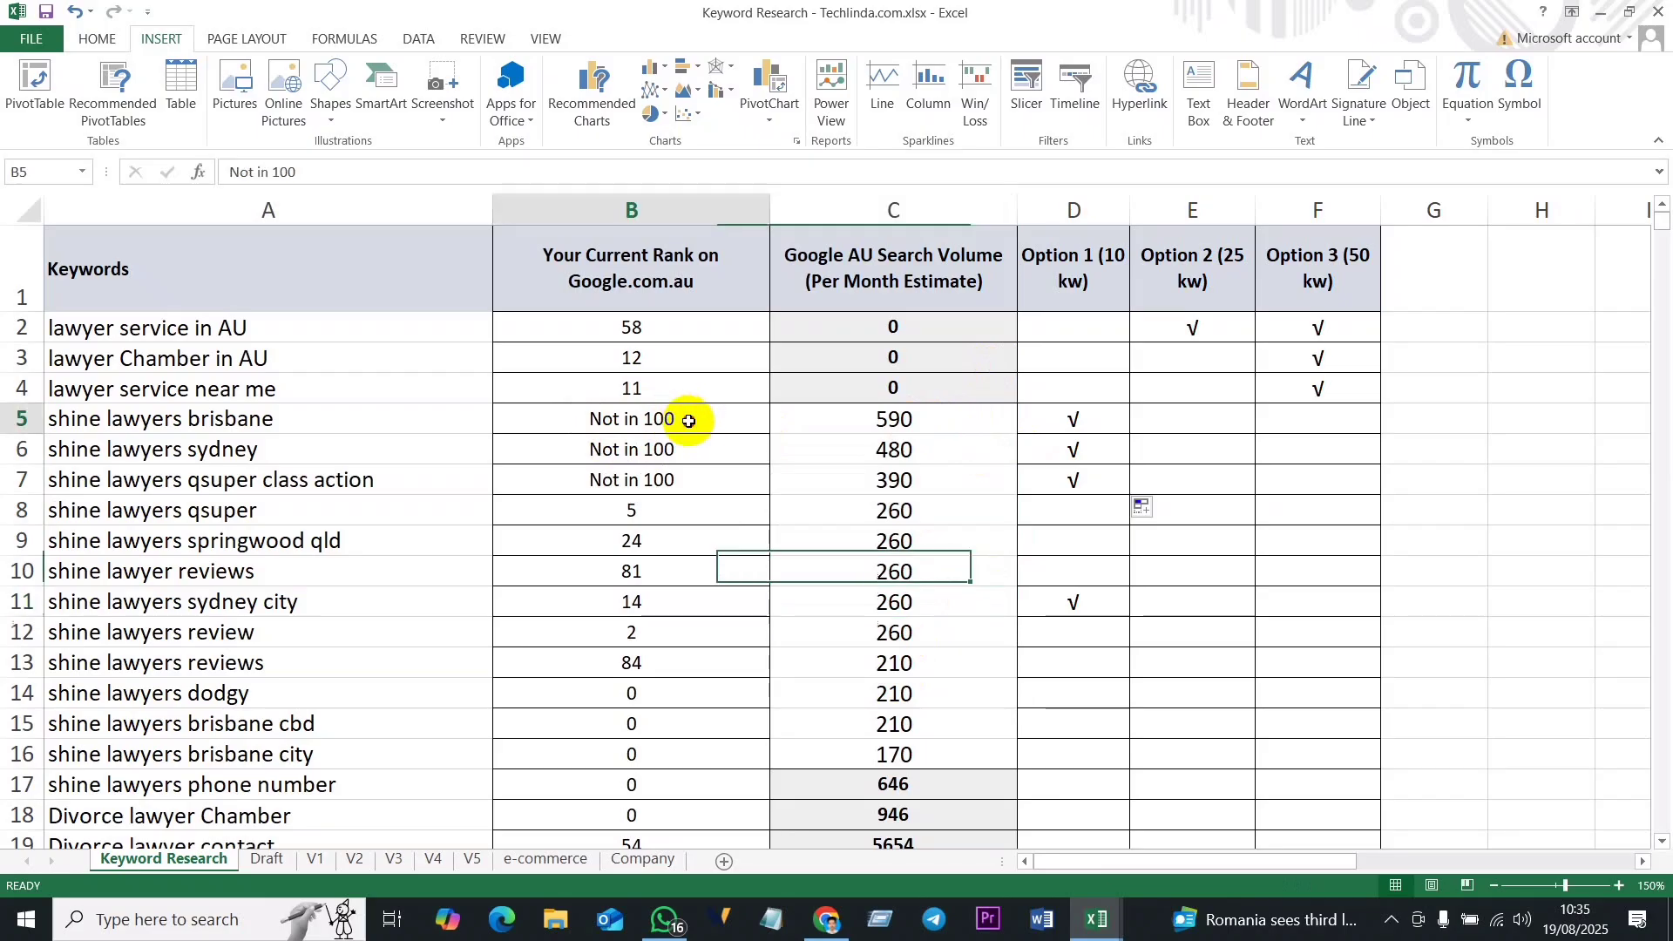
{"action": "left_click", "coordinate": [933, 419]}
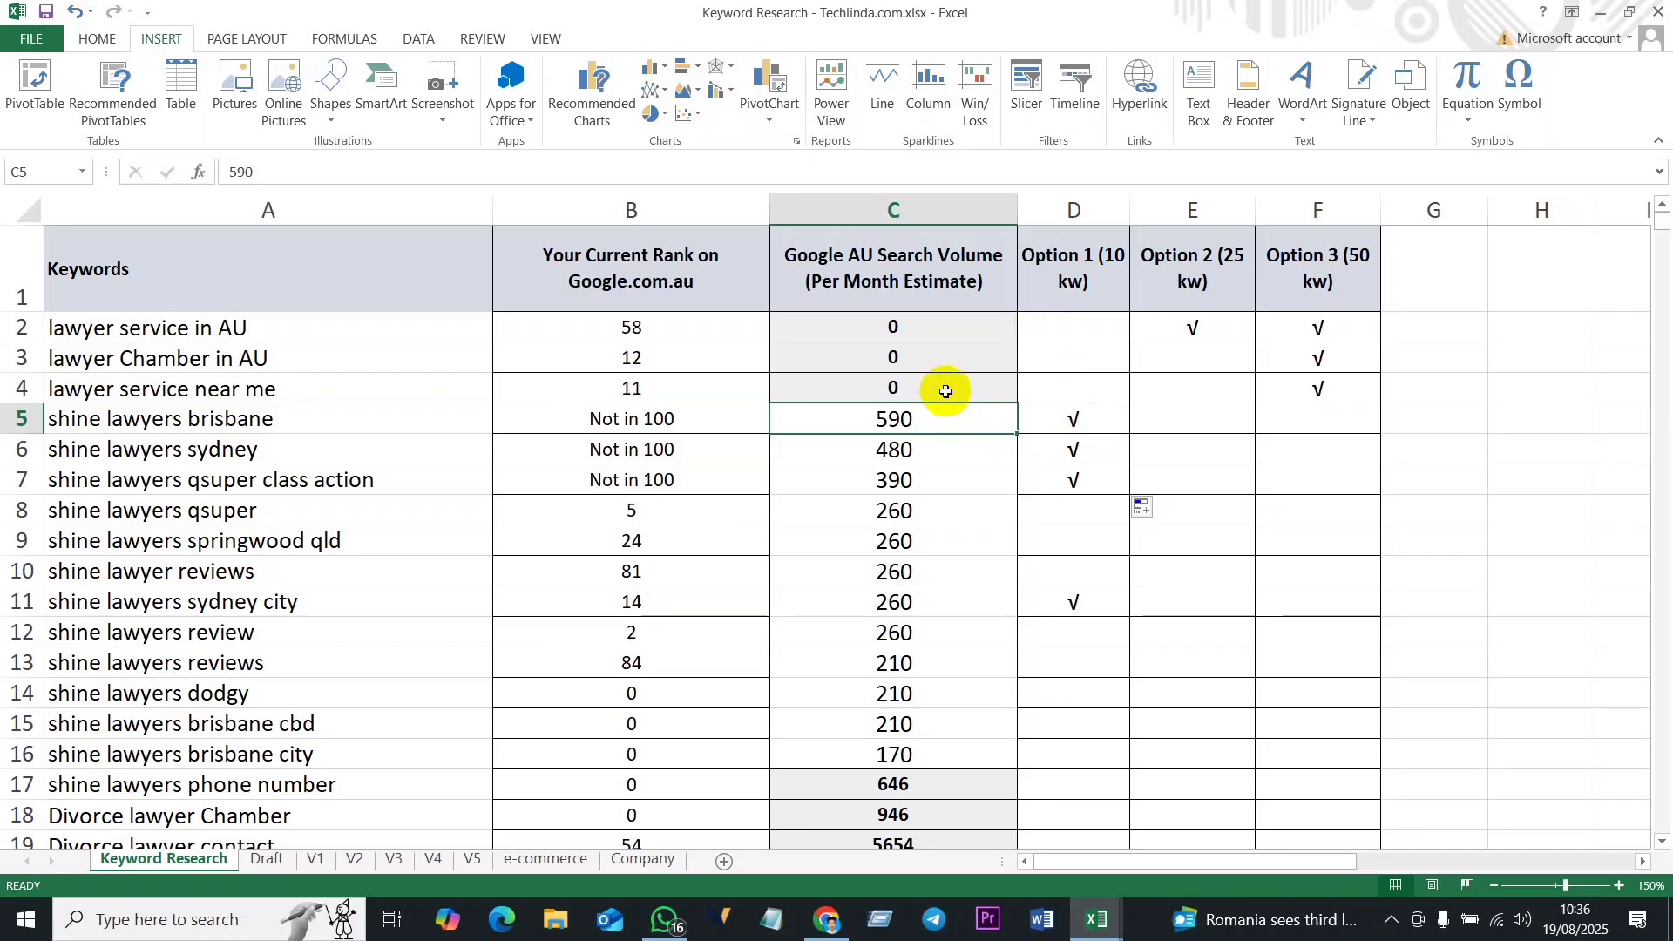
{"action": "left_click_drag", "start_coordinate": [941, 417], "coordinate": [955, 478]}
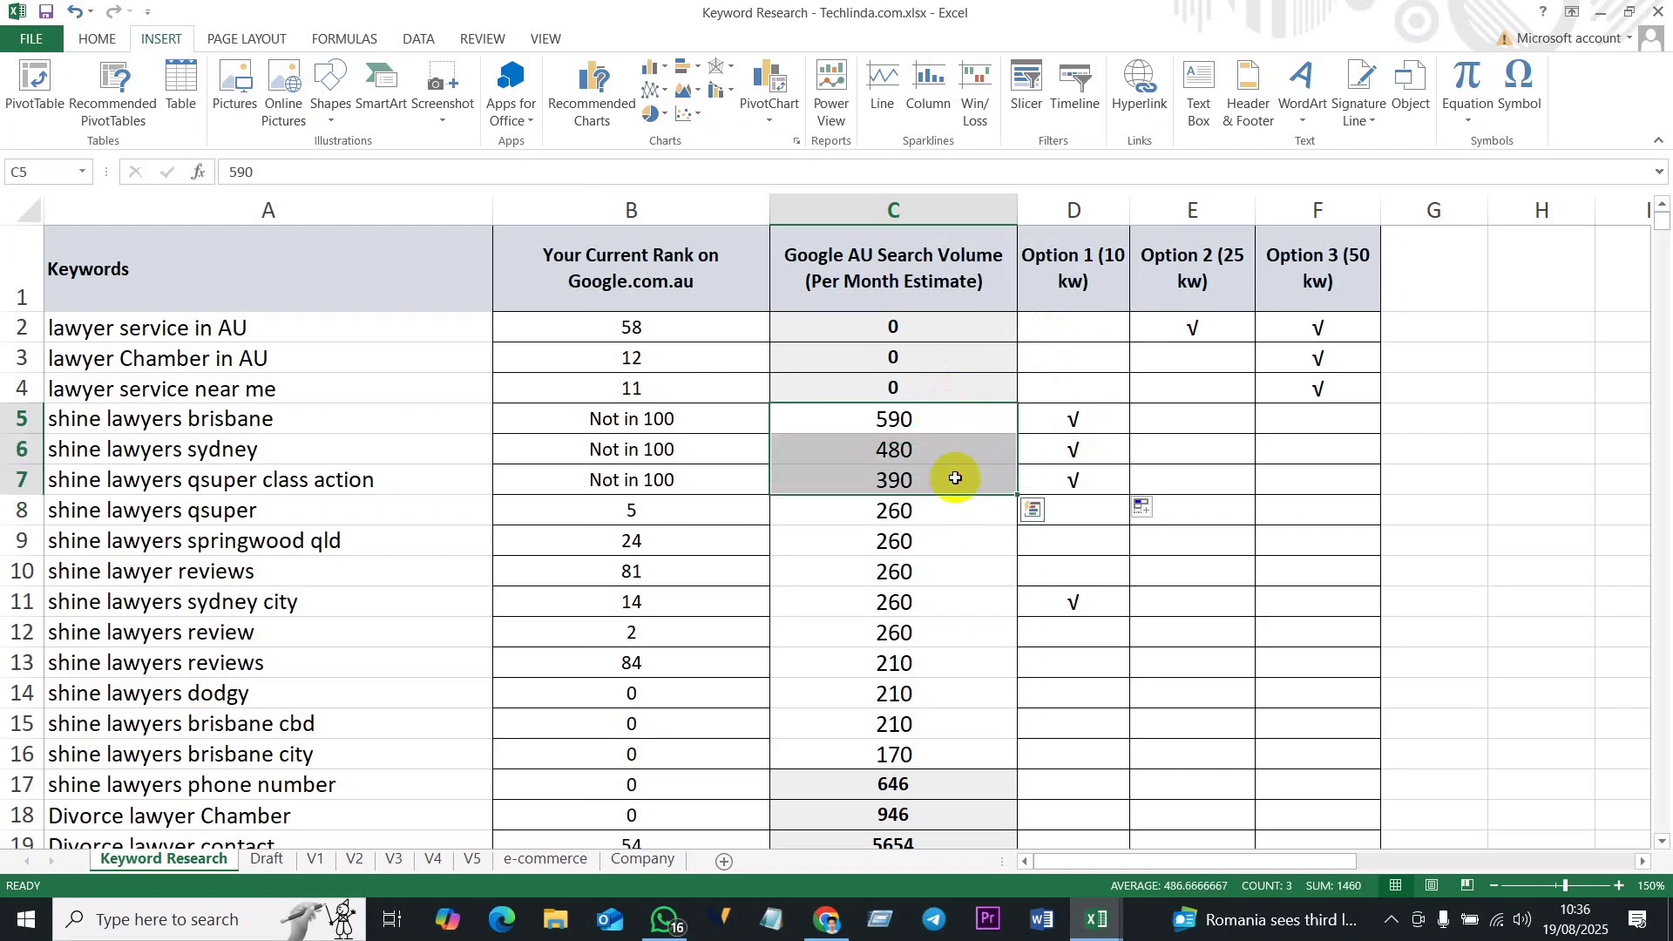
{"action": "left_click", "coordinate": [1322, 421]}
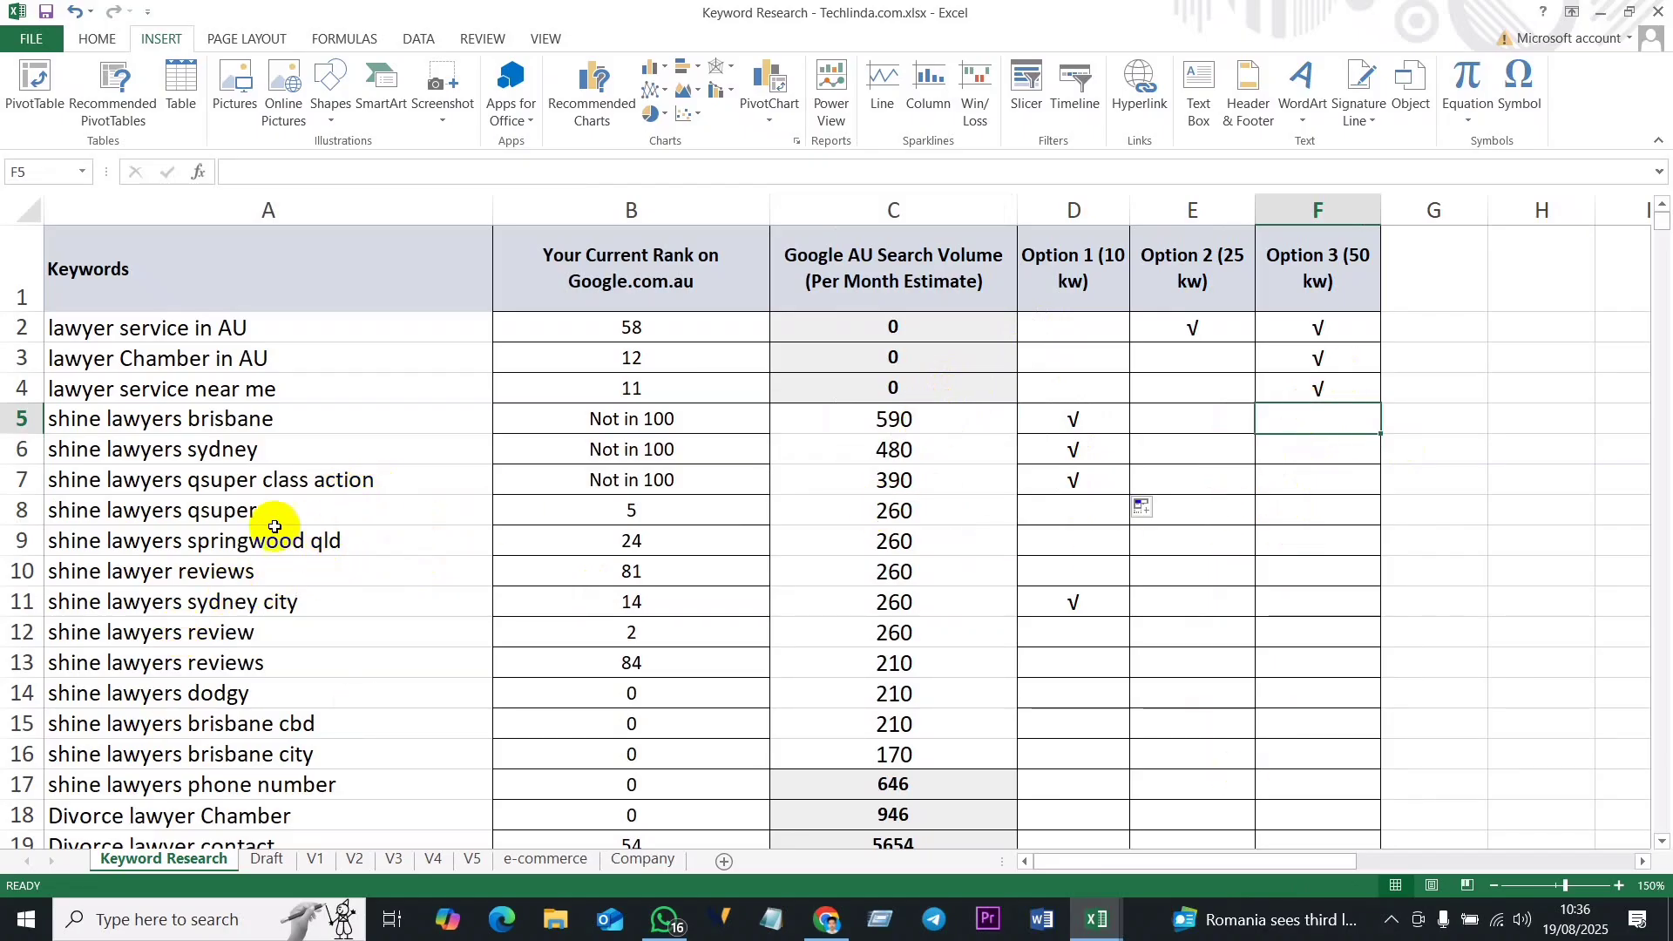
Step: Copy the √ mark of "shine lawyers sydney city" into the Option 1 cells of "shine lawyers brisbane cbd", "shine lawyers phone number" and "Divorce lawyer Chamber"
{"action": "scroll", "coordinate": [213, 699], "scroll_direction": "down", "scroll_amount": 3}
{"action": "scroll", "coordinate": [213, 700], "scroll_direction": "down", "scroll_amount": 4}
{"action": "scroll", "coordinate": [463, 403], "scroll_direction": "up", "scroll_amount": 2}
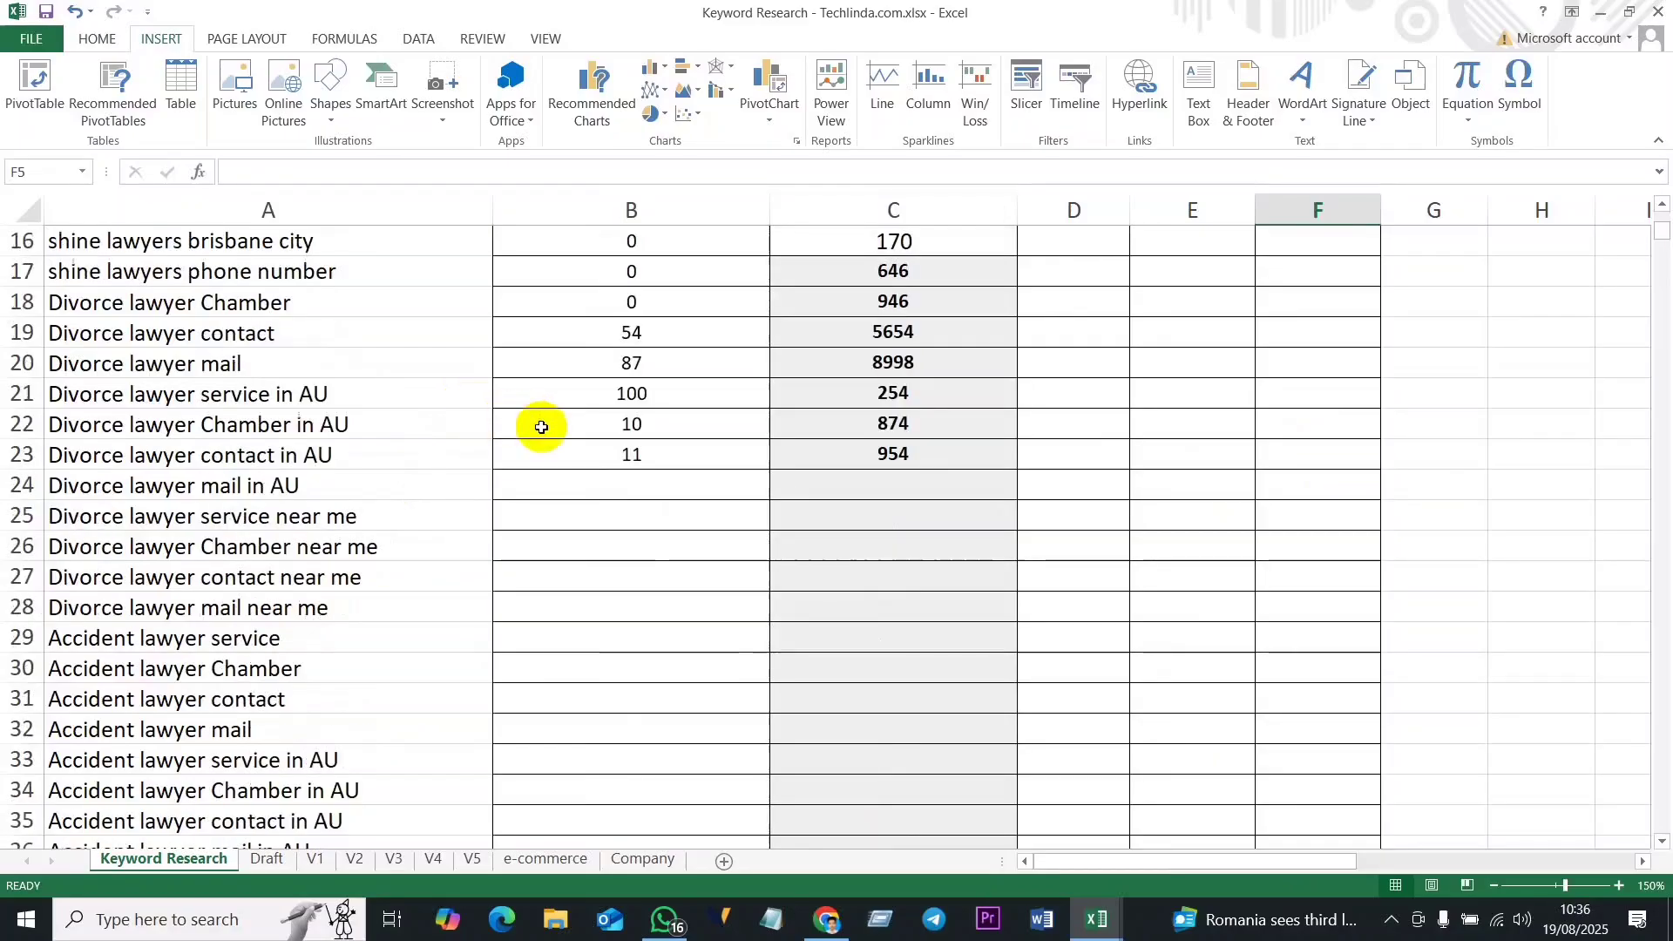
{"action": "scroll", "coordinate": [1169, 444], "scroll_direction": "up", "scroll_amount": 4}
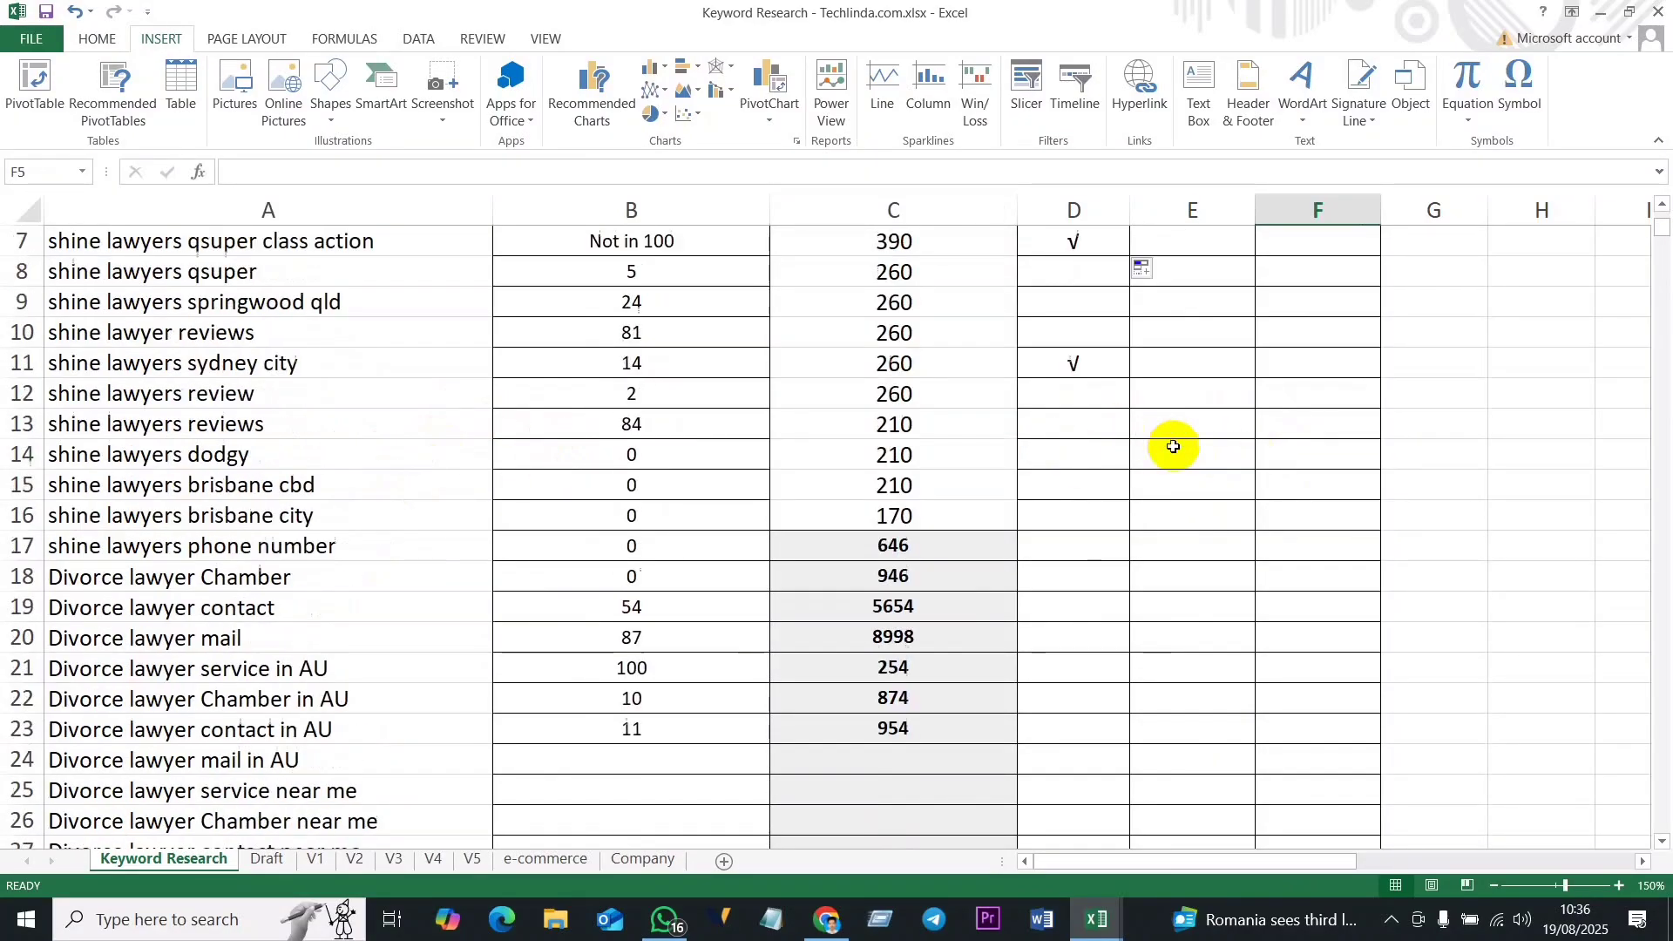
{"action": "left_click", "coordinate": [1084, 540]}
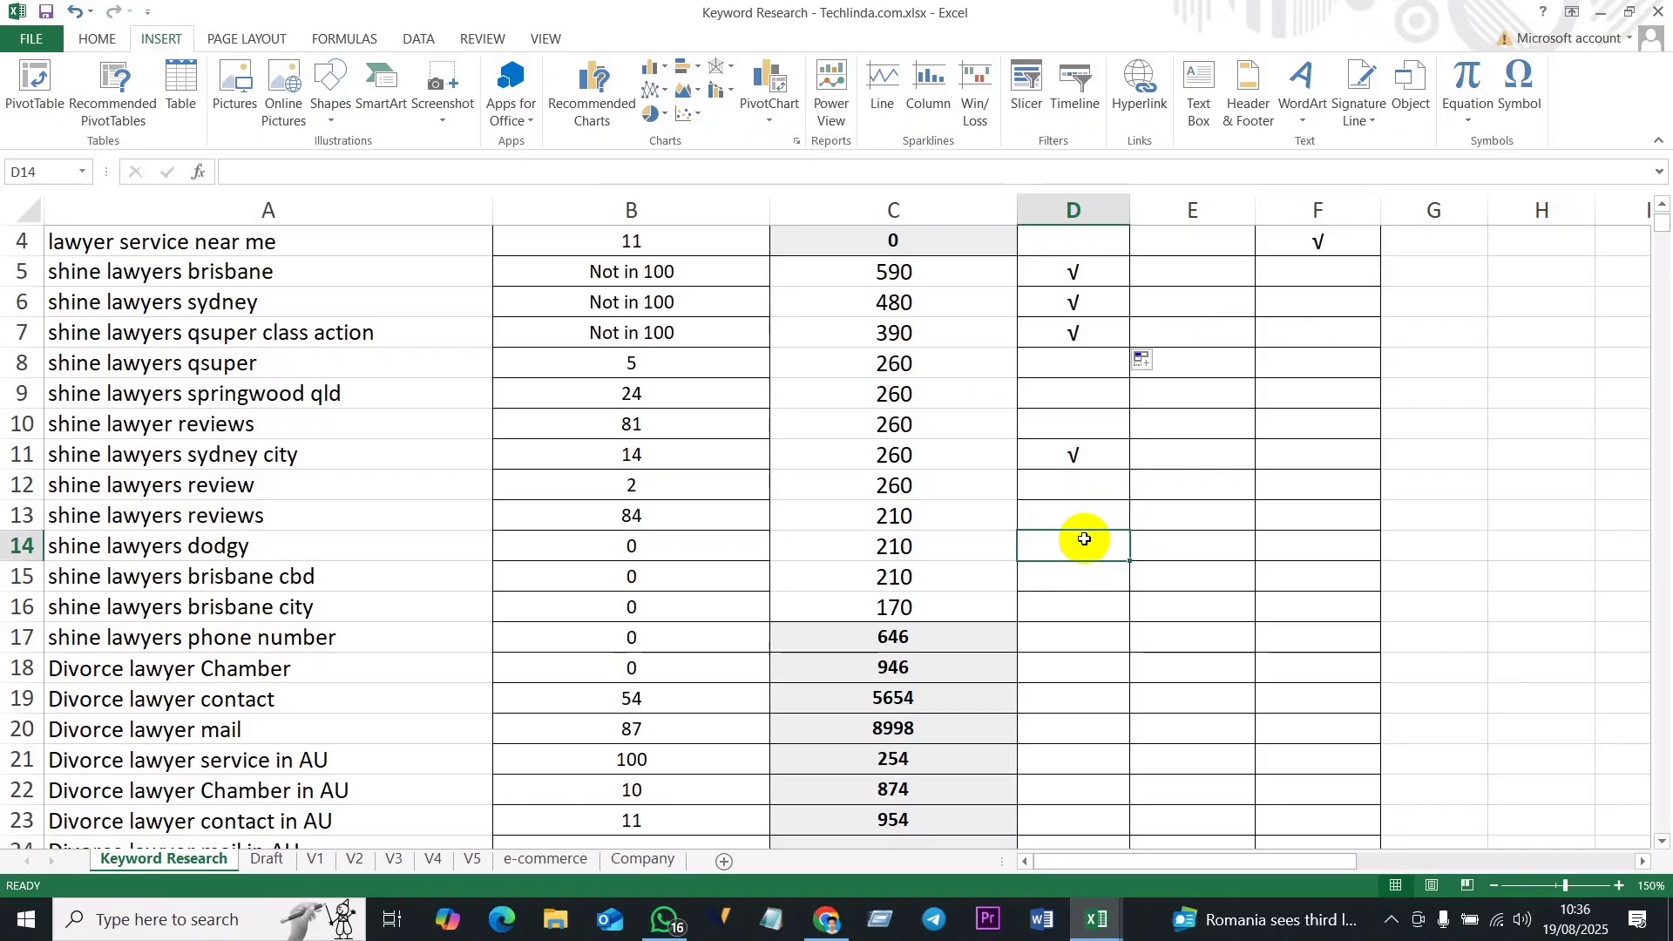
{"action": "left_click", "coordinate": [1079, 454]}
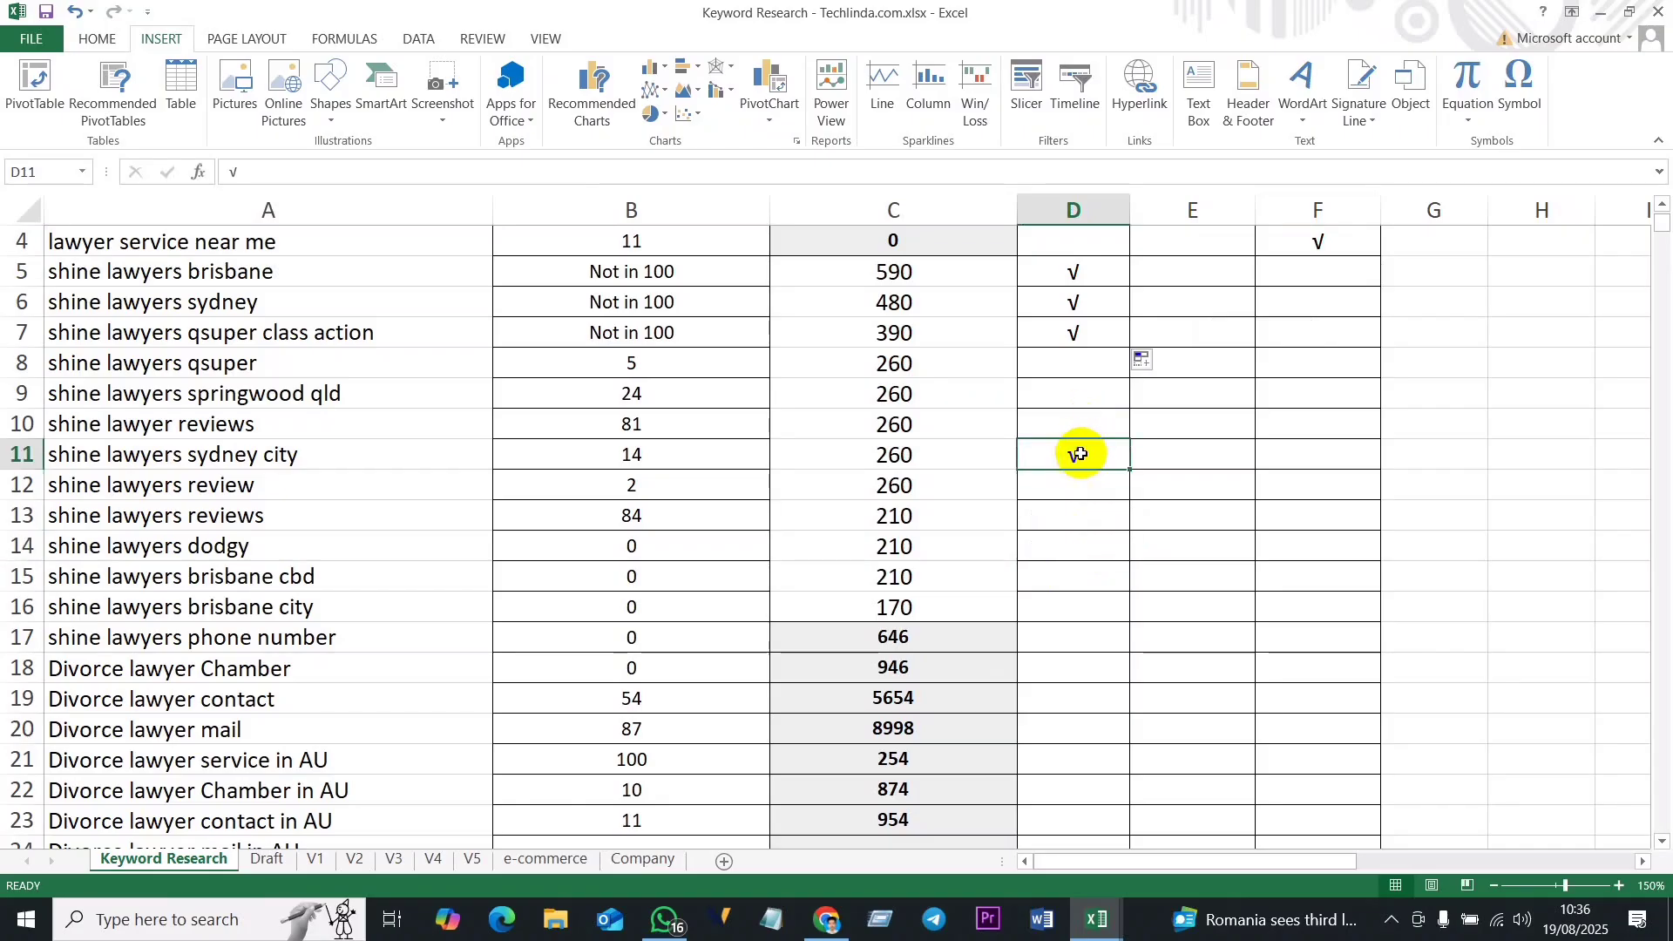
{"action": "key", "text": "ctrl+c"}
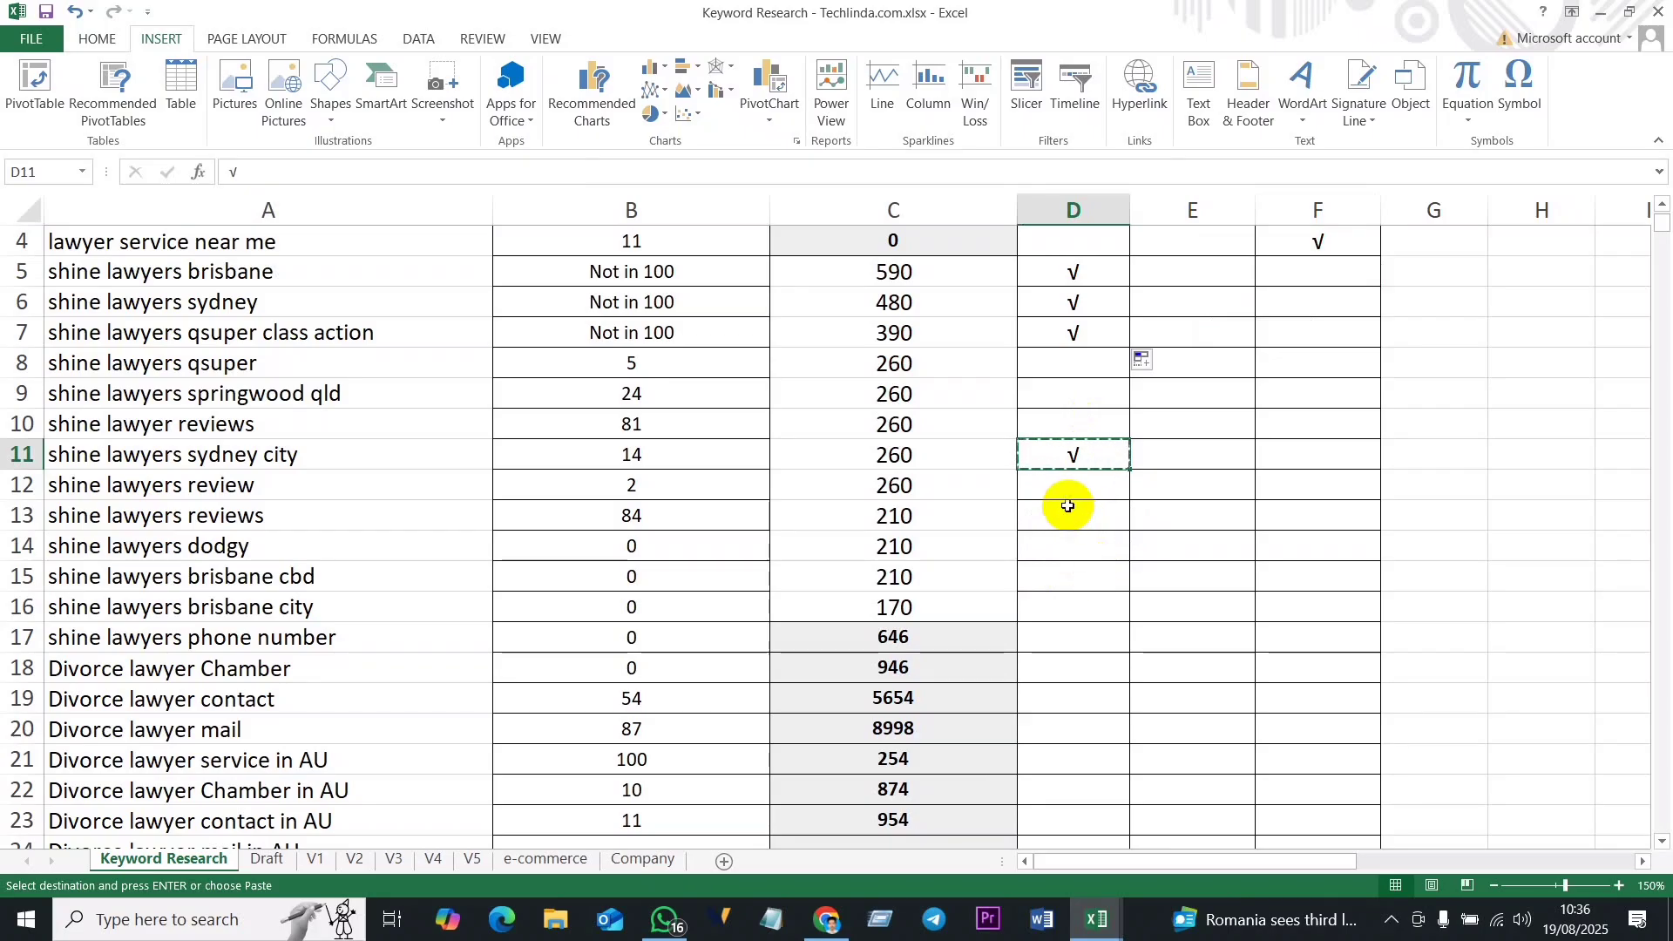
{"action": "left_click", "coordinate": [1086, 568]}
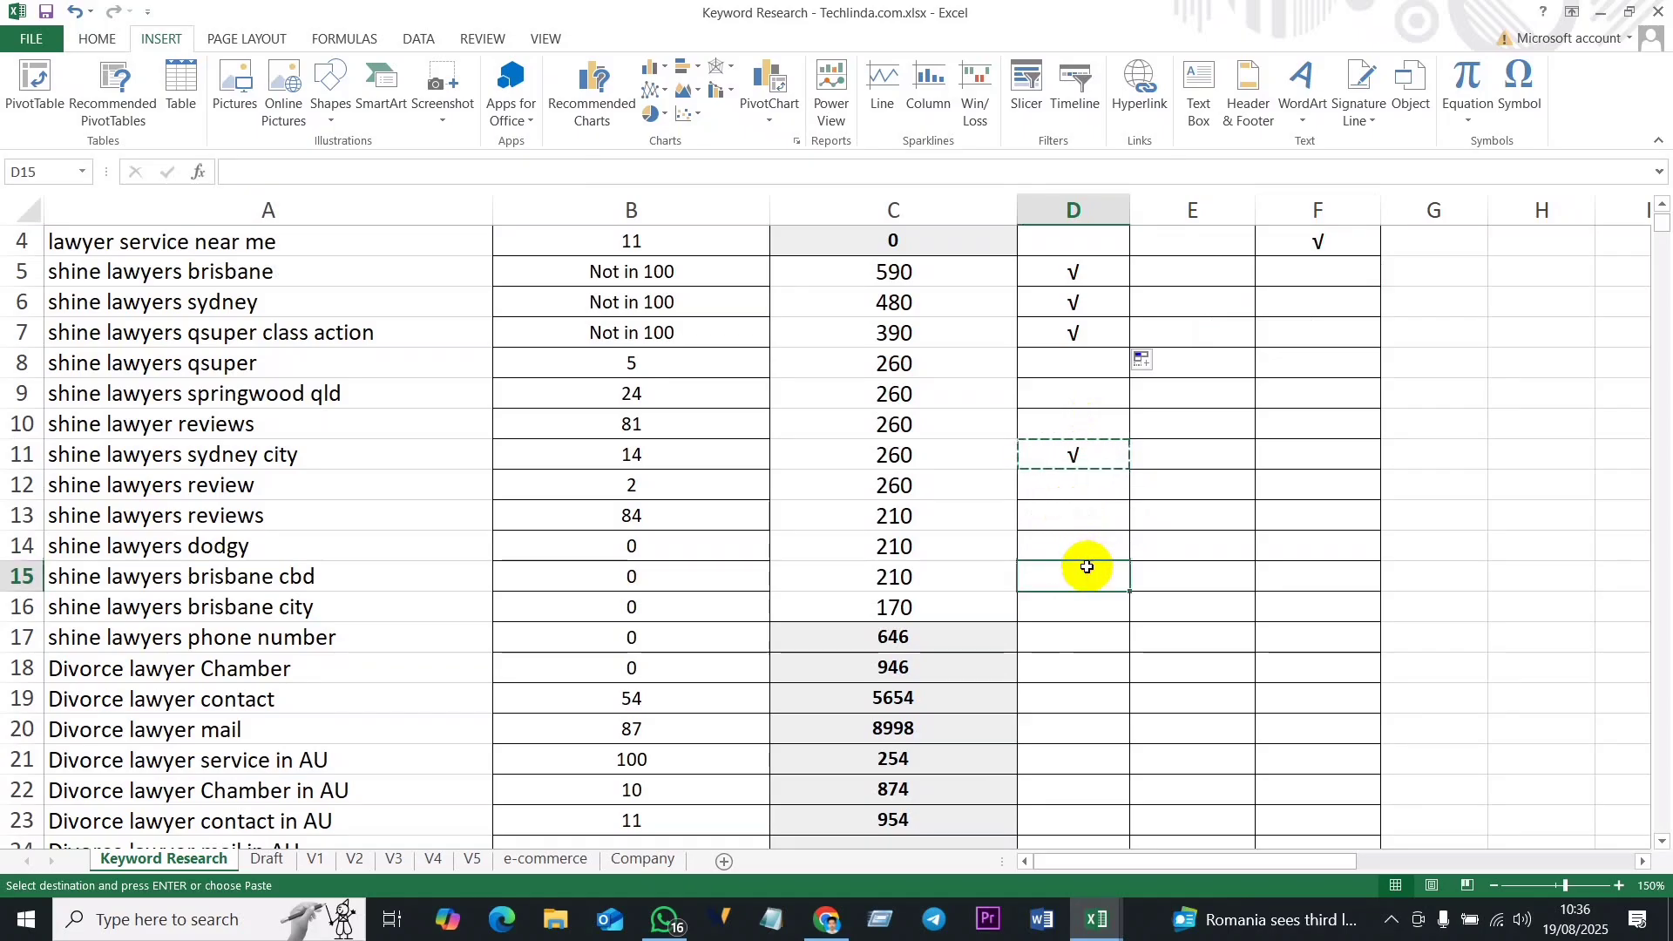
{"action": "left_click", "coordinate": [1079, 639]}
{"action": "key", "text": "ctrl+v"}
{"action": "left_click", "coordinate": [1074, 671]}
{"action": "key", "text": "ctrl+v"}
Step: Paste the √ mark into the Option 1 cells of "Divorce lawyer service in AU", "Divorce lawyer Chamber in AU" and "Divorce lawyer contact in AU"
{"action": "left_click", "coordinate": [1093, 747]}
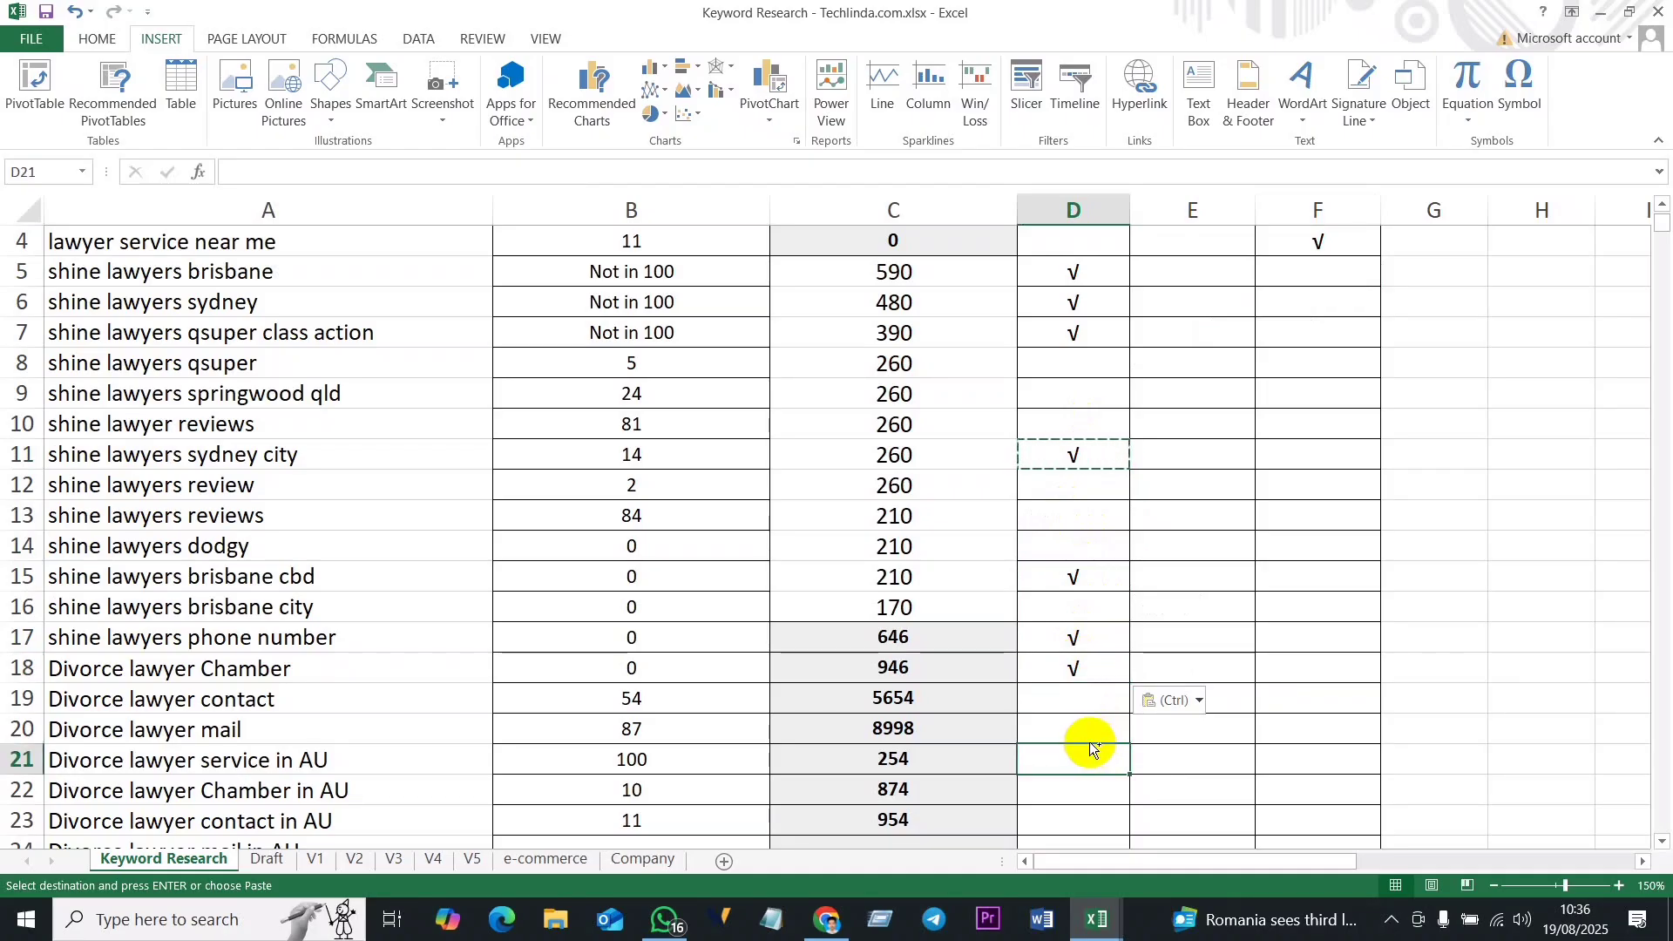
{"action": "key", "text": "ctrl+v"}
{"action": "scroll", "coordinate": [1099, 754], "scroll_direction": "down", "scroll_amount": 1}
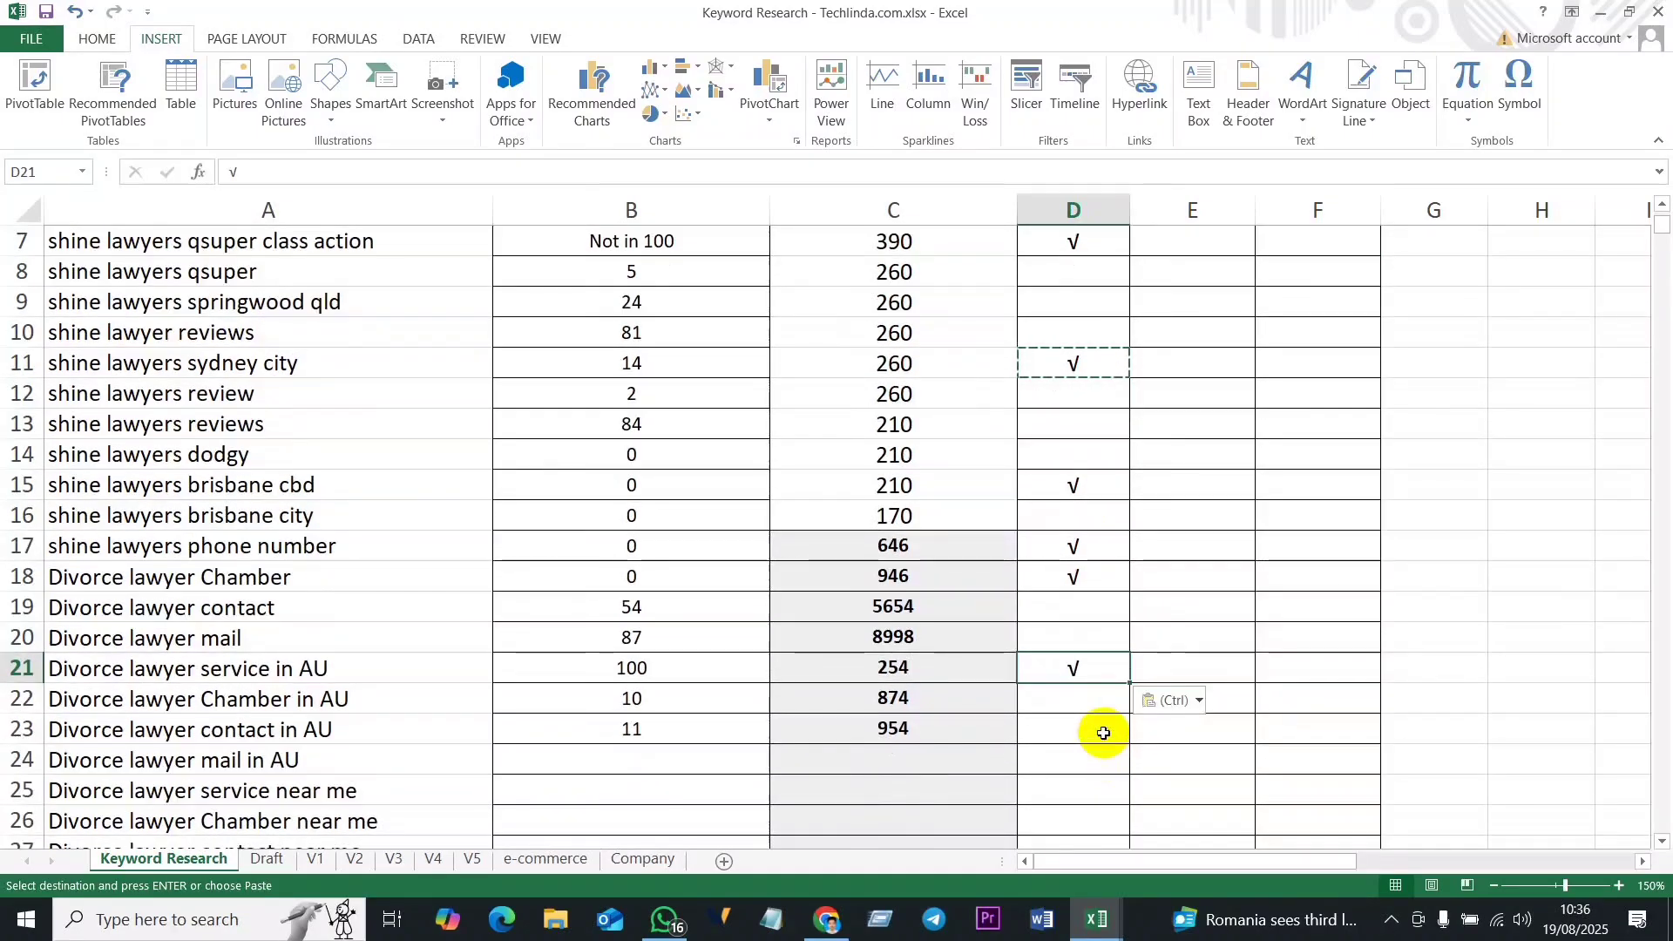
{"action": "scroll", "coordinate": [1089, 727], "scroll_direction": "up", "scroll_amount": 2}
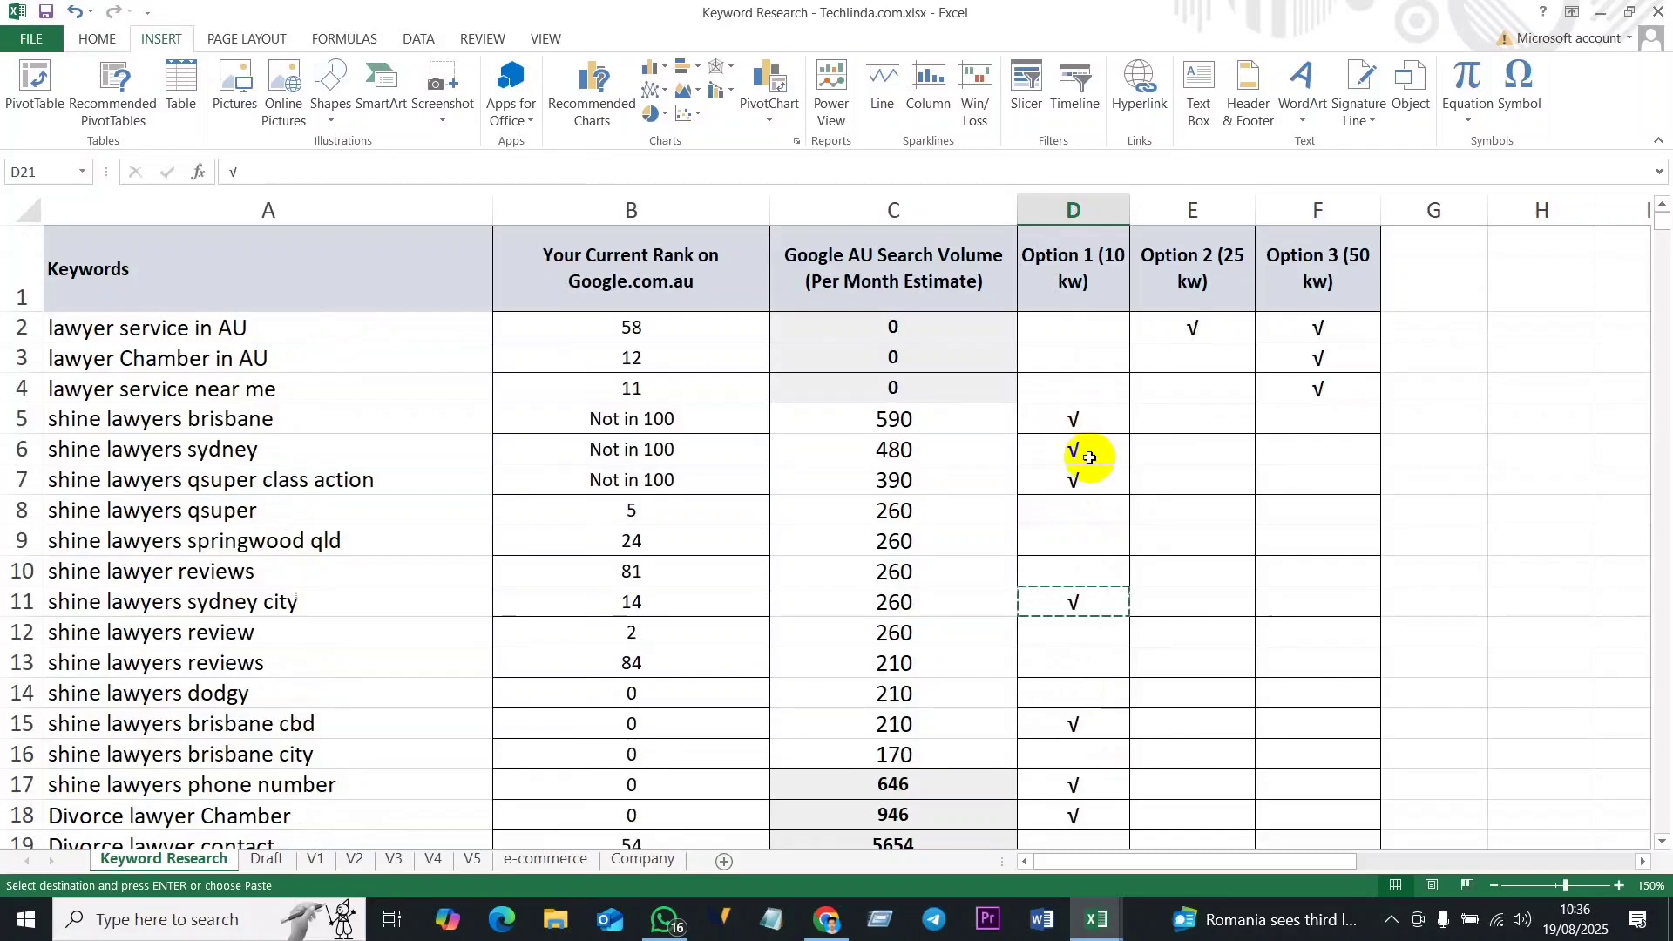
{"action": "scroll", "coordinate": [1092, 810], "scroll_direction": "down", "scroll_amount": 1}
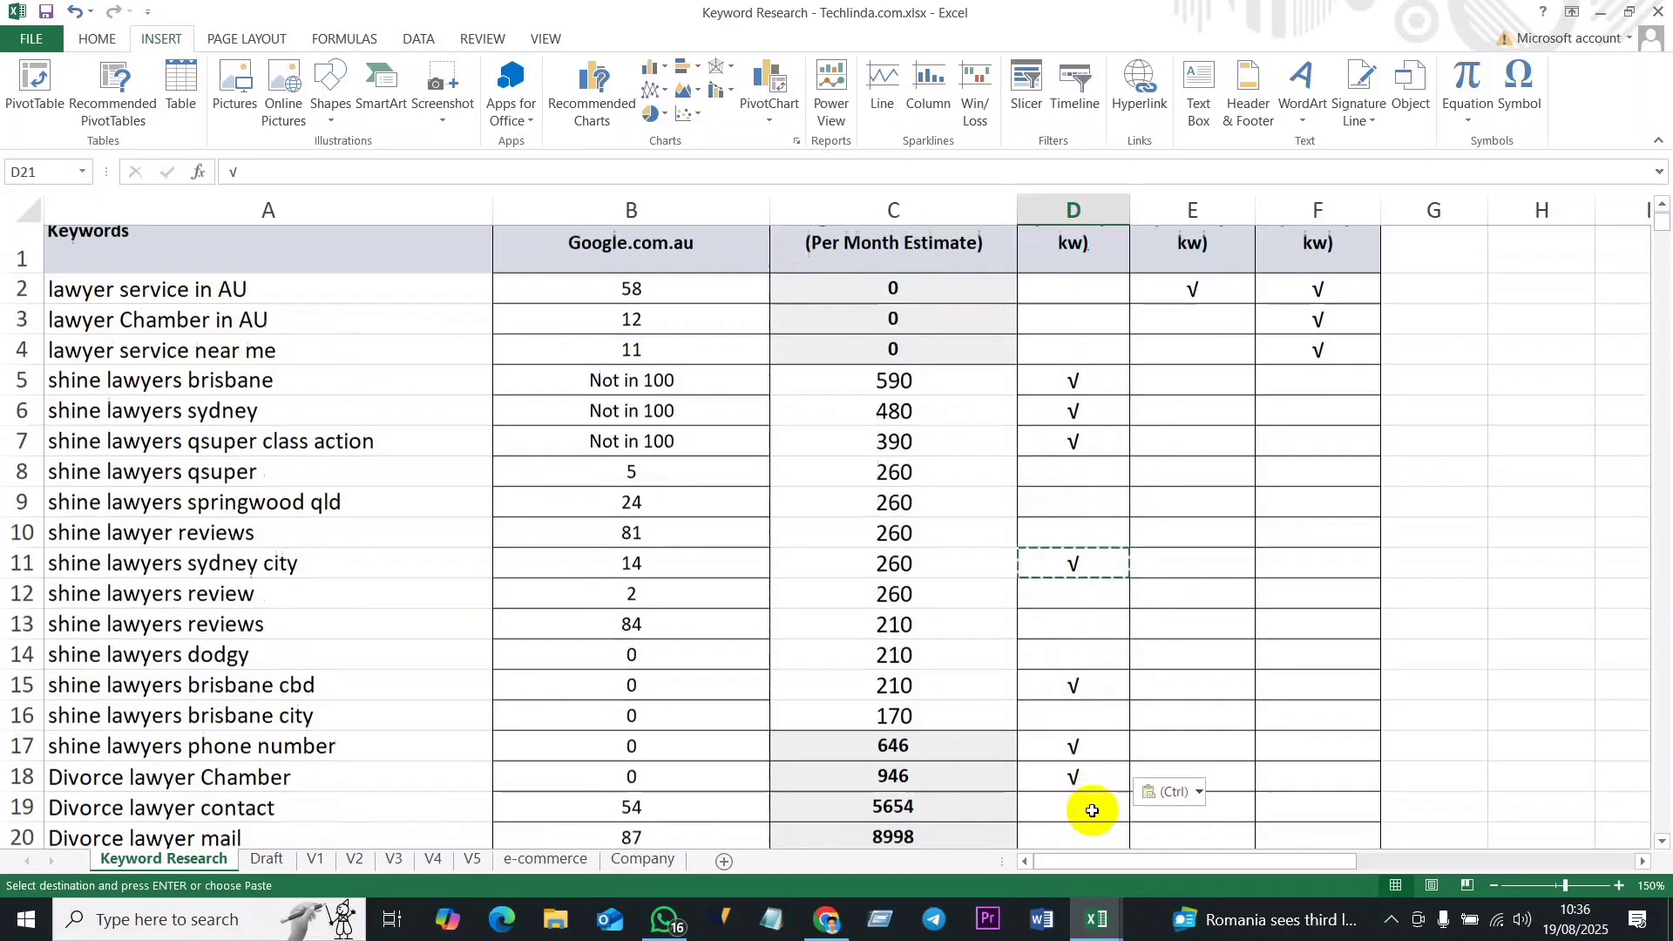
{"action": "scroll", "coordinate": [1092, 811], "scroll_direction": "down", "scroll_amount": 2}
{"action": "left_click", "coordinate": [1078, 699]}
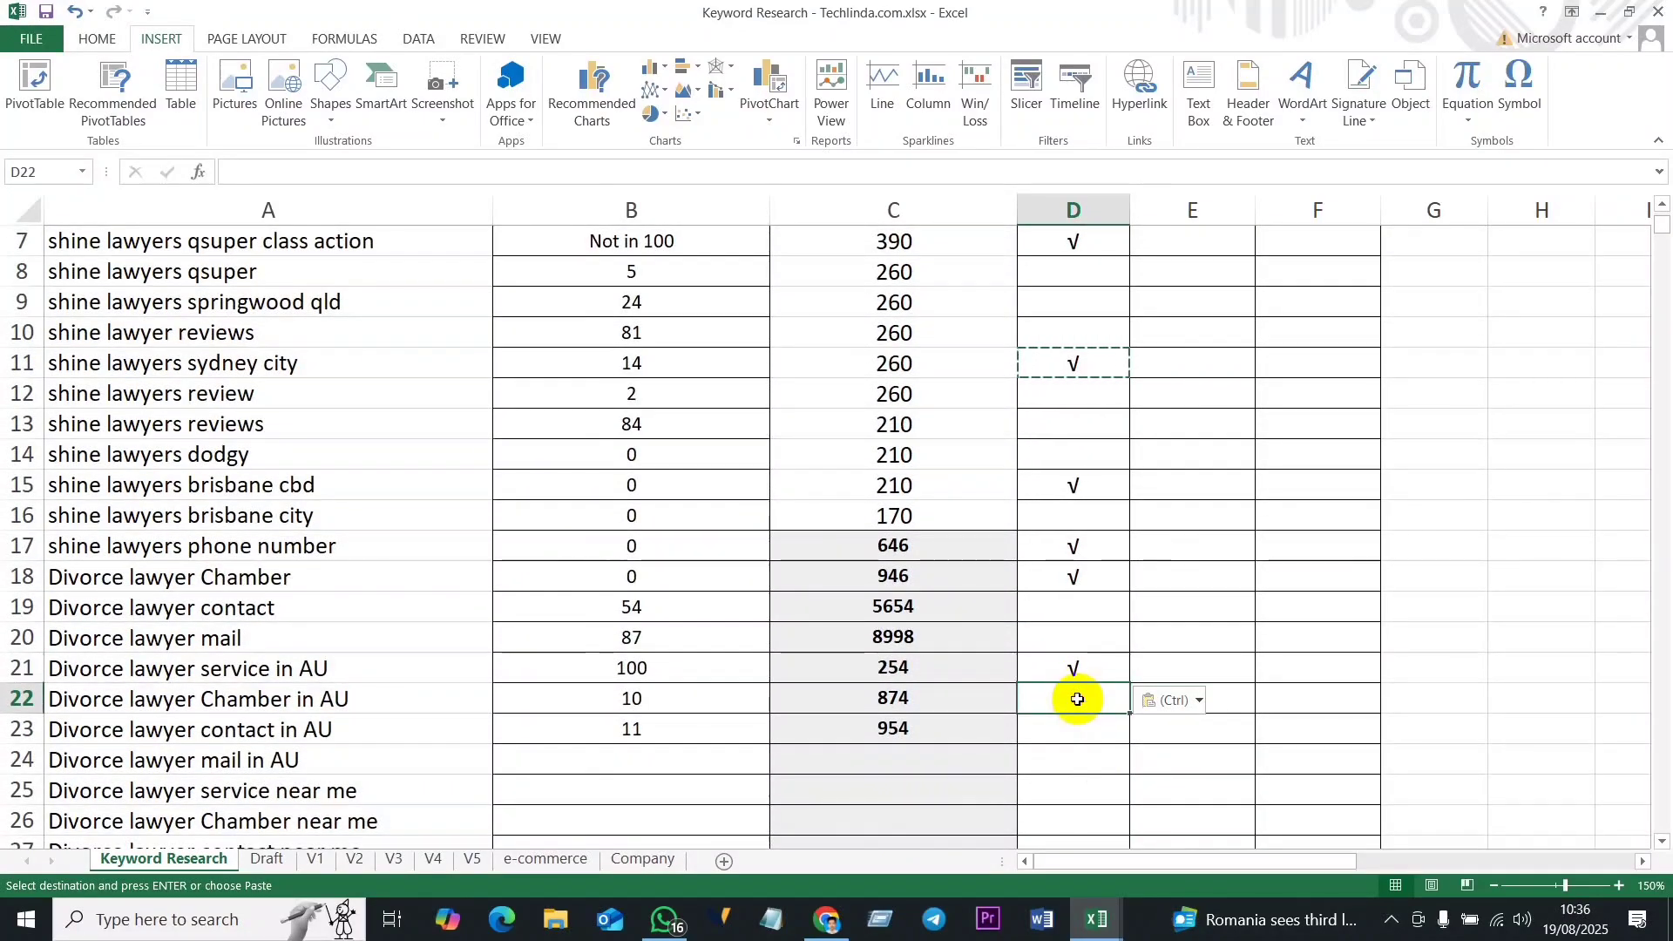
{"action": "key", "text": "ctrl+v"}
{"action": "left_click", "coordinate": [1086, 730]}
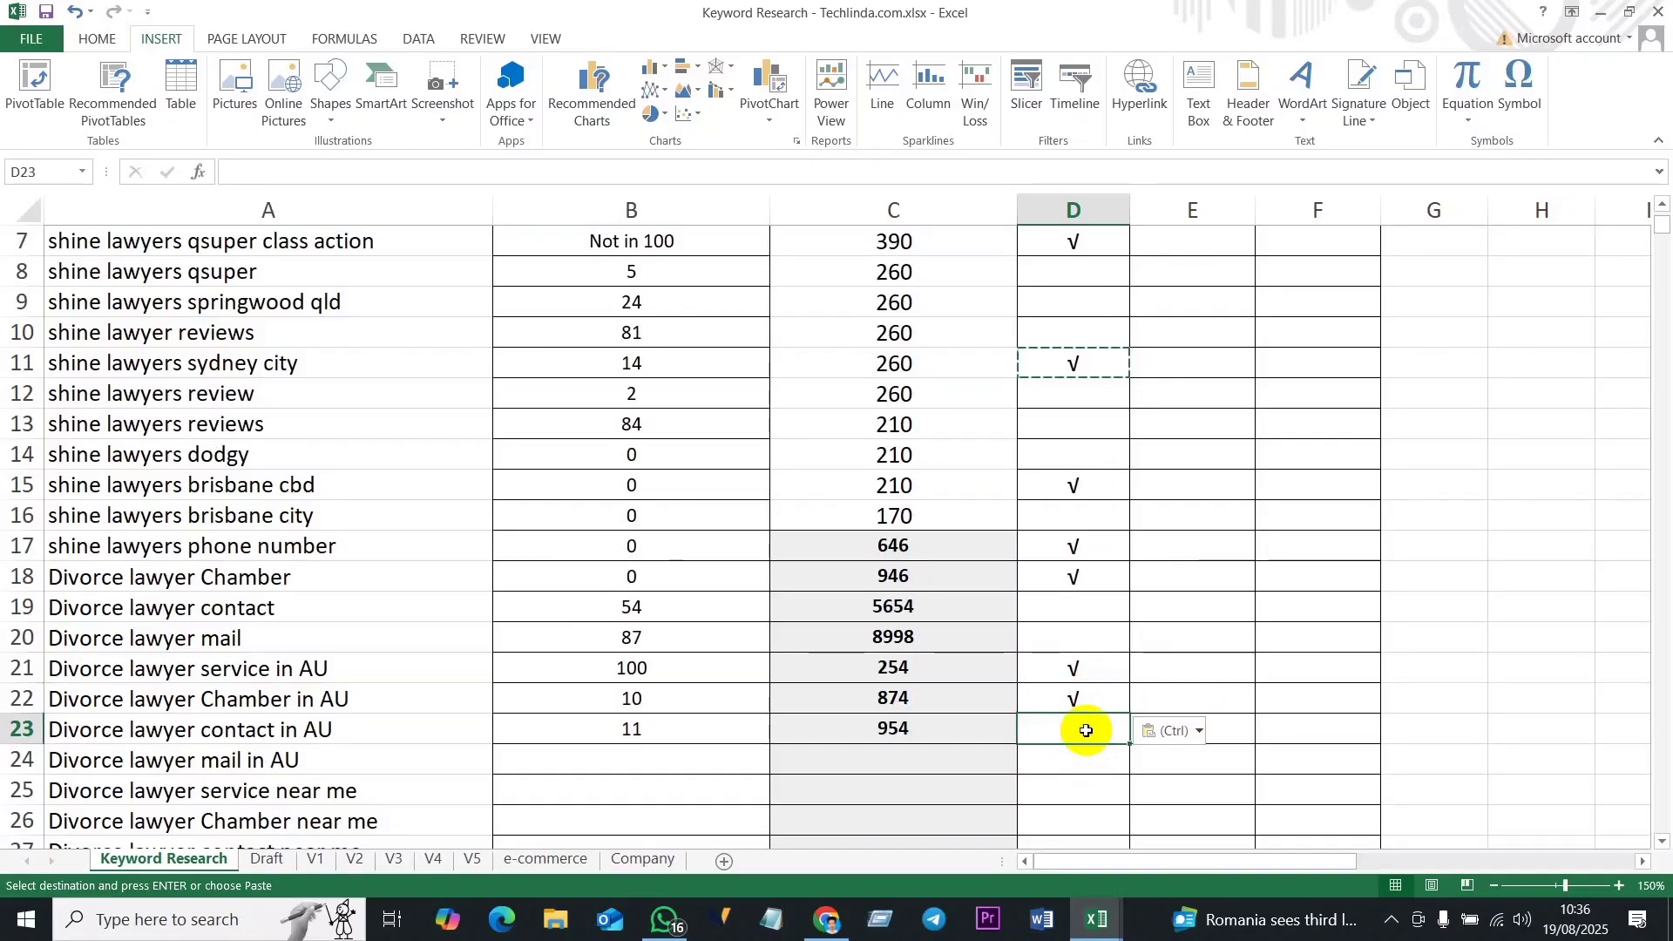
{"action": "key", "text": "ctrl+v"}
Step: Fill the Option 3 (50 kw) √ mark down from "lawyer service near me" to "Divorce lawyer contact in AU"
{"action": "scroll", "coordinate": [1290, 502], "scroll_direction": "up", "scroll_amount": 2}
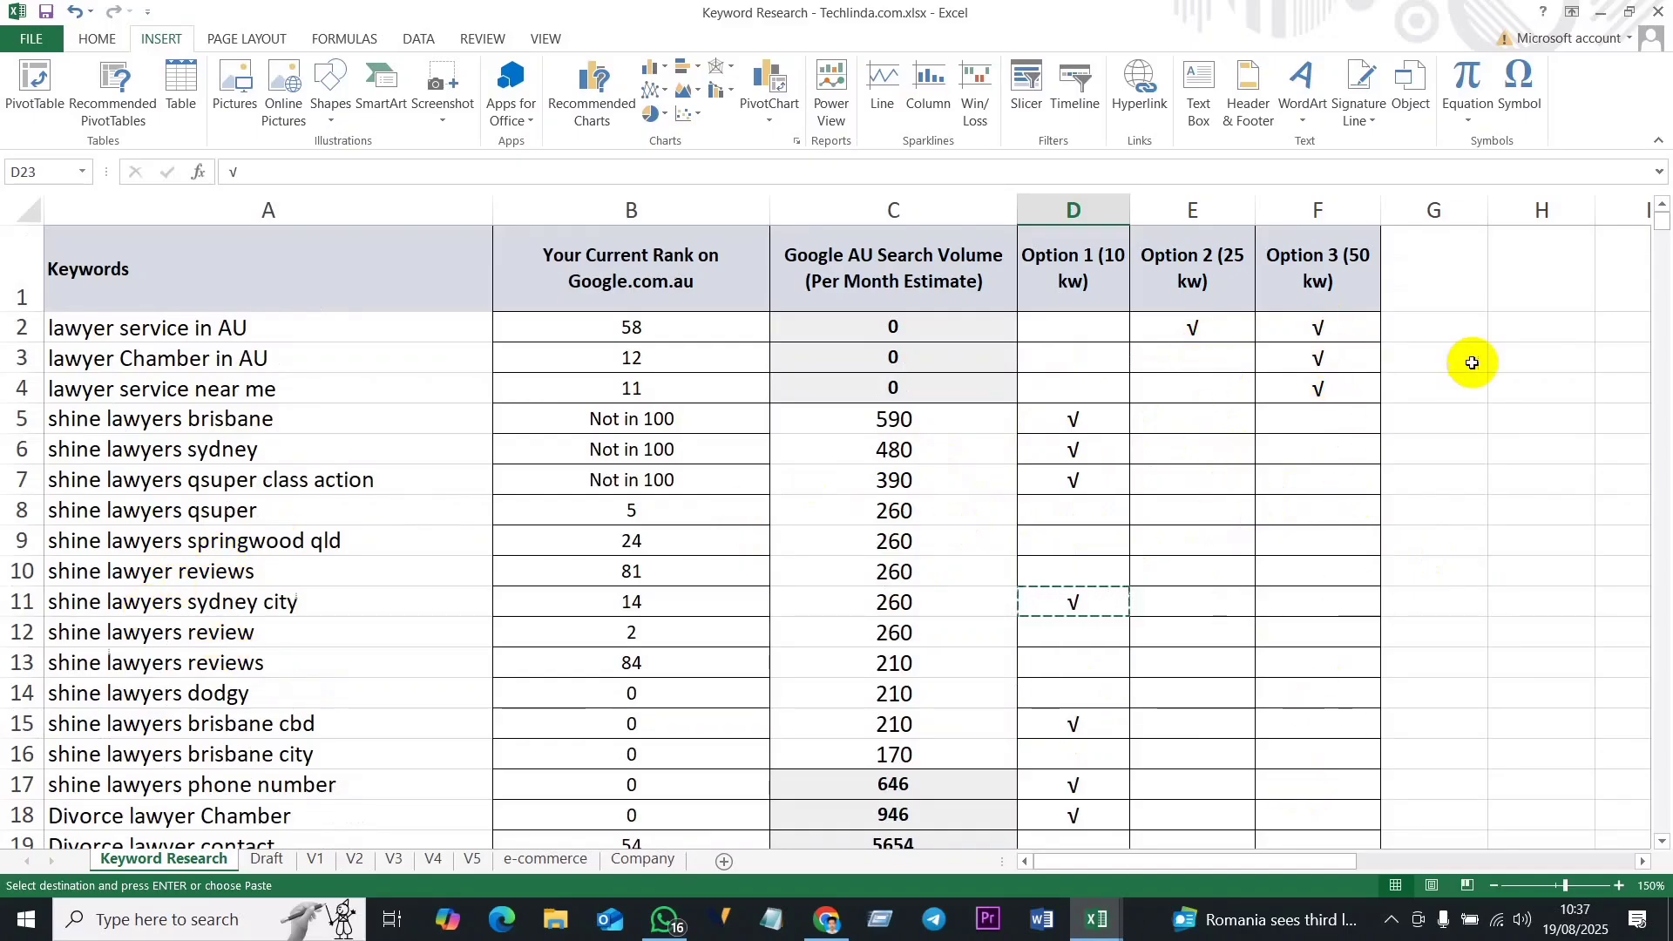
{"action": "left_click", "coordinate": [1358, 392]}
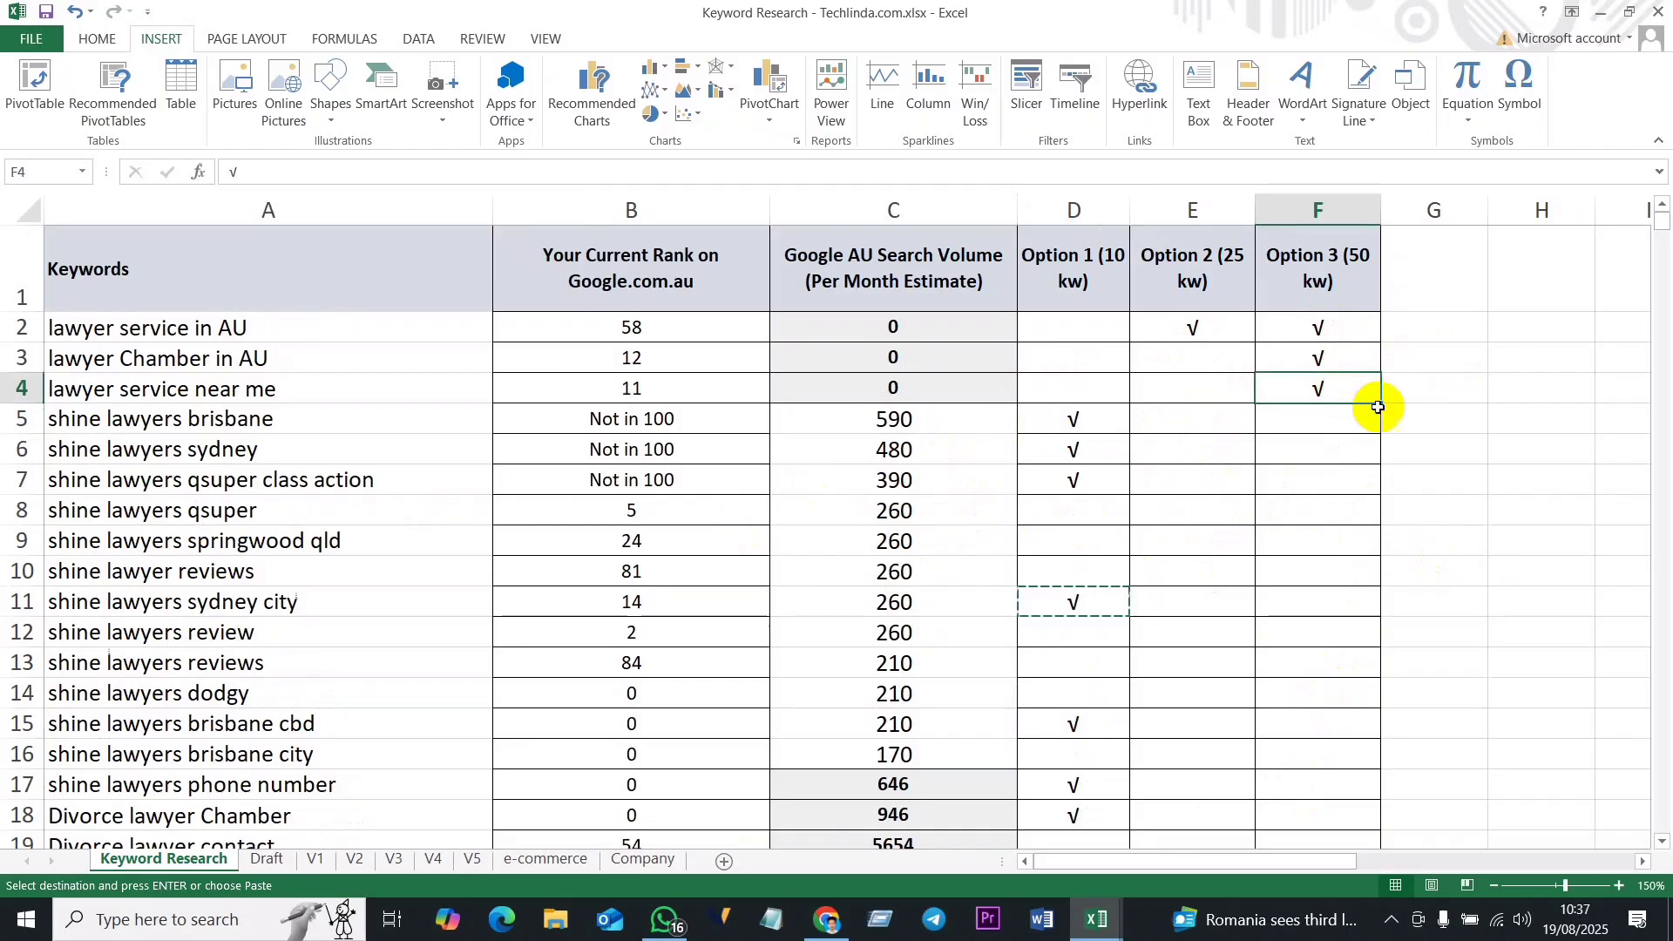
{"action": "left_click_drag", "start_coordinate": [1383, 404], "coordinate": [1353, 360]}
{"action": "scroll", "coordinate": [1242, 447], "scroll_direction": "up", "scroll_amount": 1}
{"action": "scroll", "coordinate": [1238, 453], "scroll_direction": "up", "scroll_amount": 6}
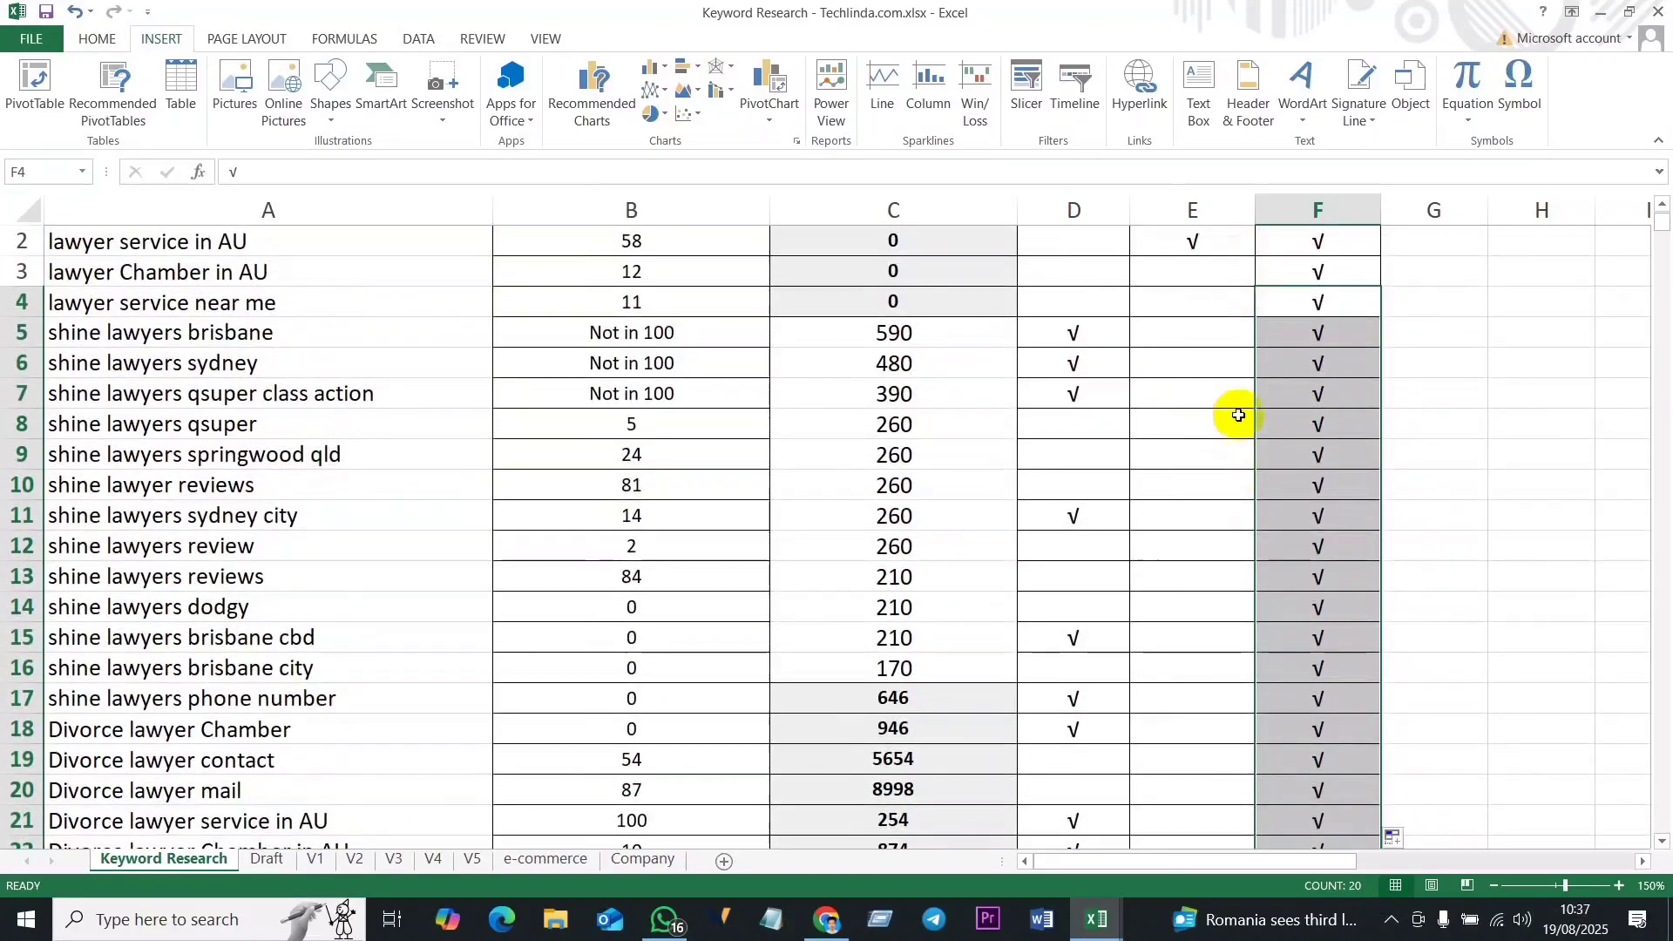
Step: Copy the Option 2 (25 kw) √ mark of "lawyer service in AU" to "lawyer Chamber in AU" and "lawyer service near me"
{"action": "left_click", "coordinate": [1183, 448]}
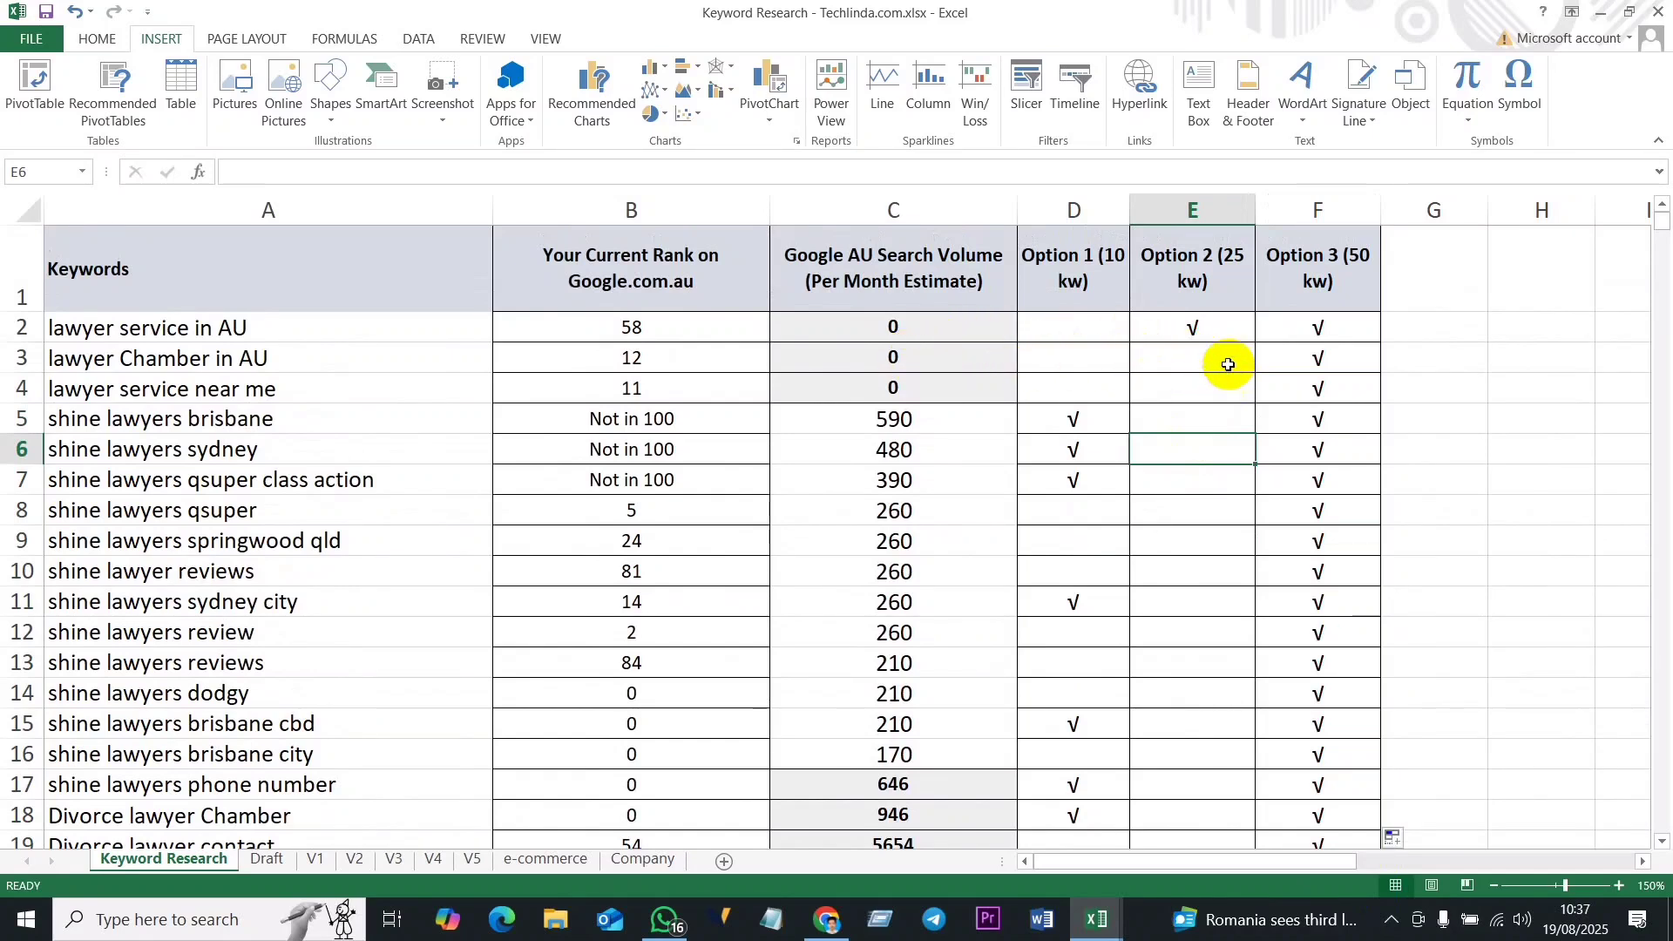
{"action": "left_click", "coordinate": [1189, 359]}
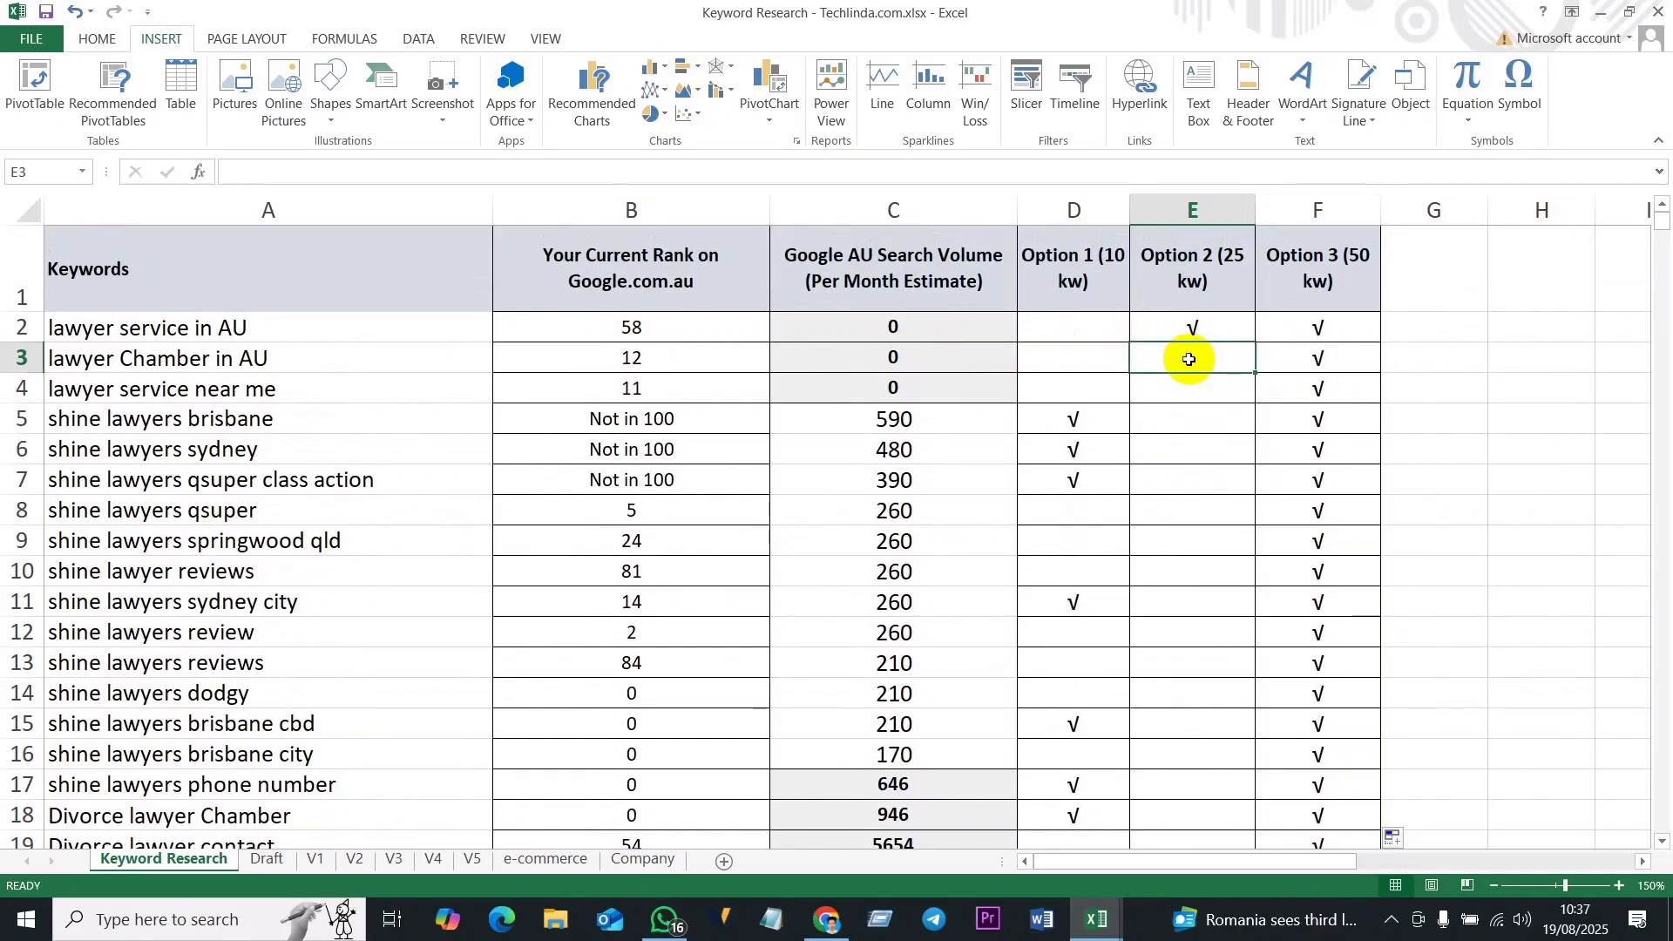
{"action": "left_click", "coordinate": [1199, 325]}
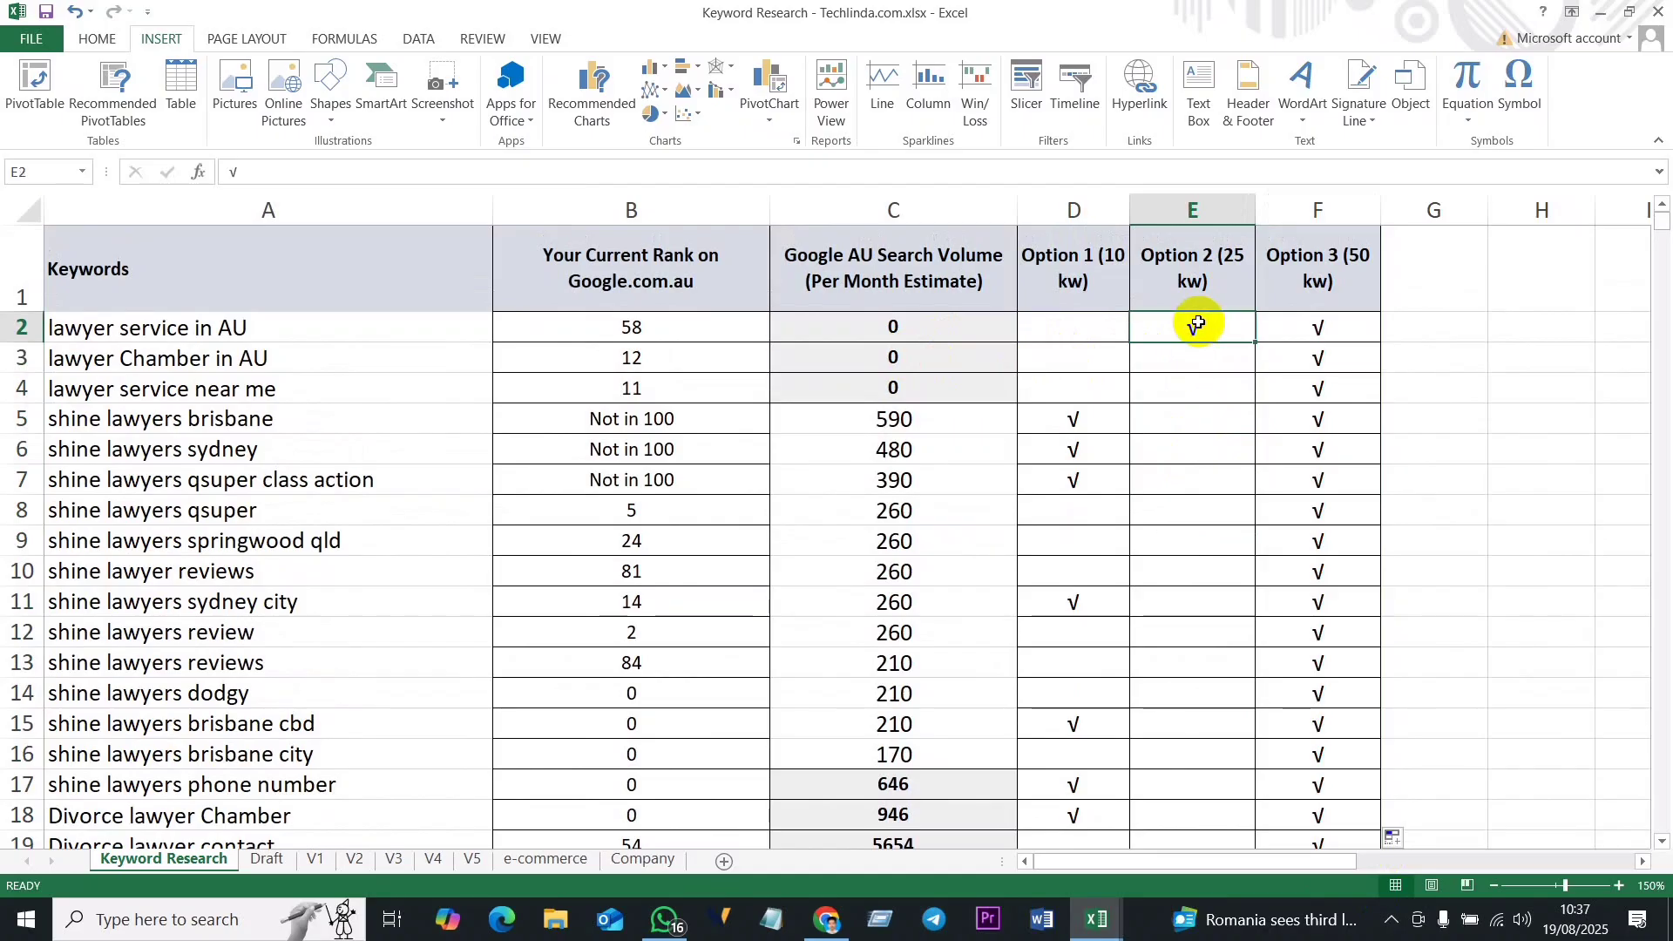
{"action": "left_click", "coordinate": [1216, 359]}
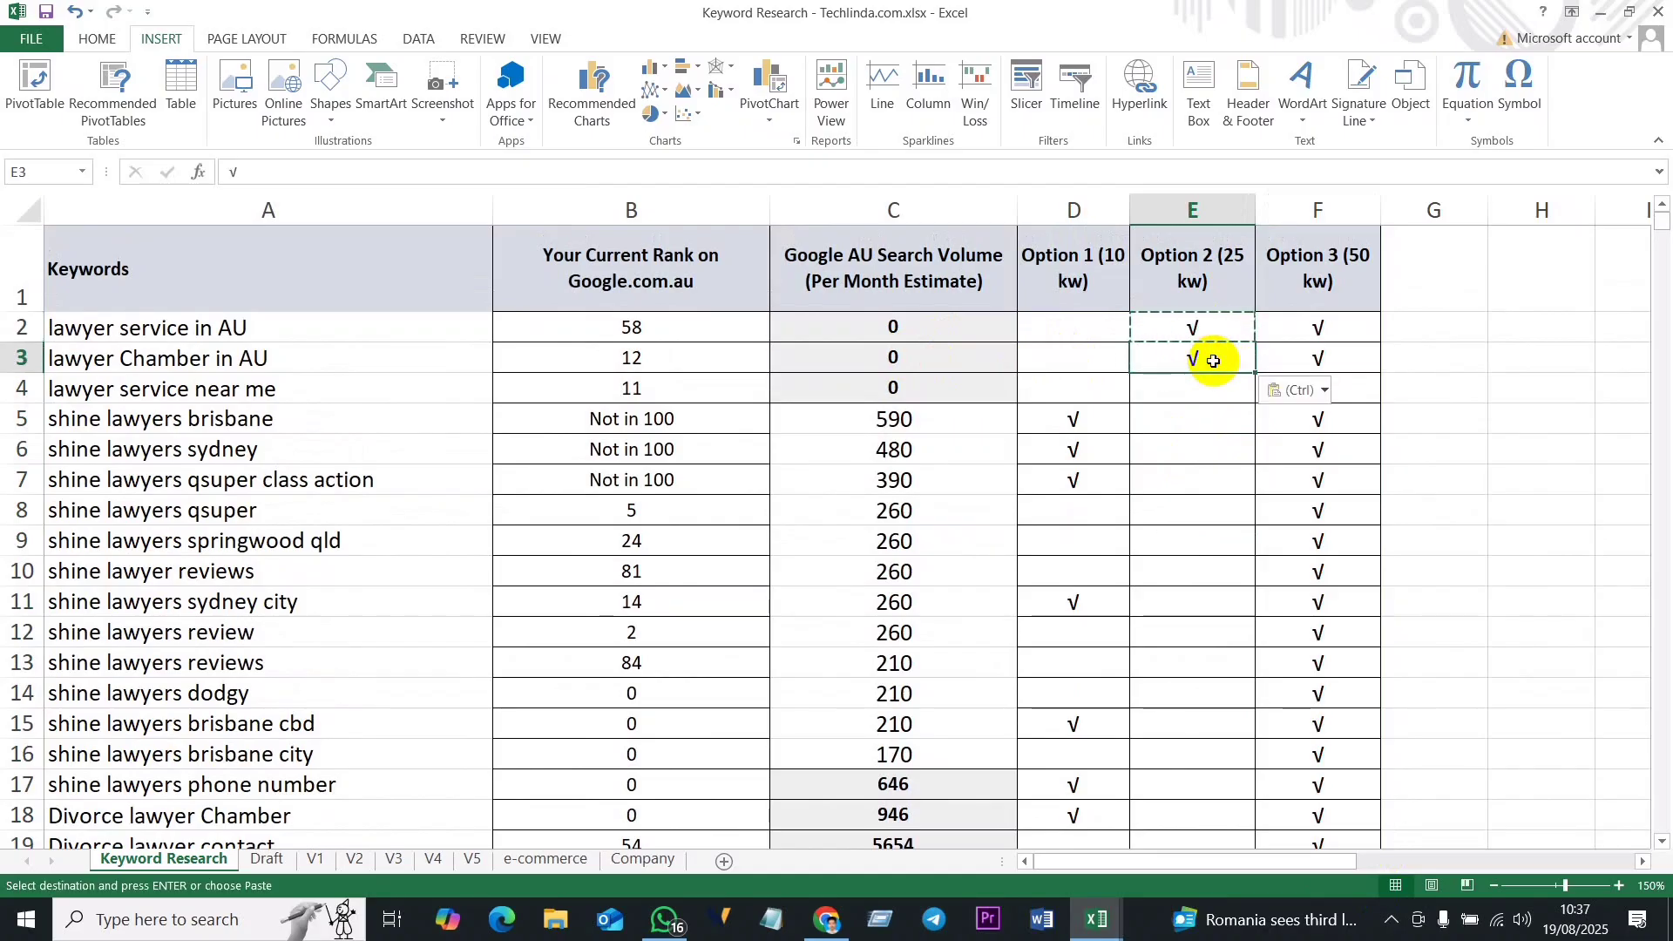
{"action": "left_click", "coordinate": [1207, 386]}
{"action": "key", "text": "ctrl+v"}
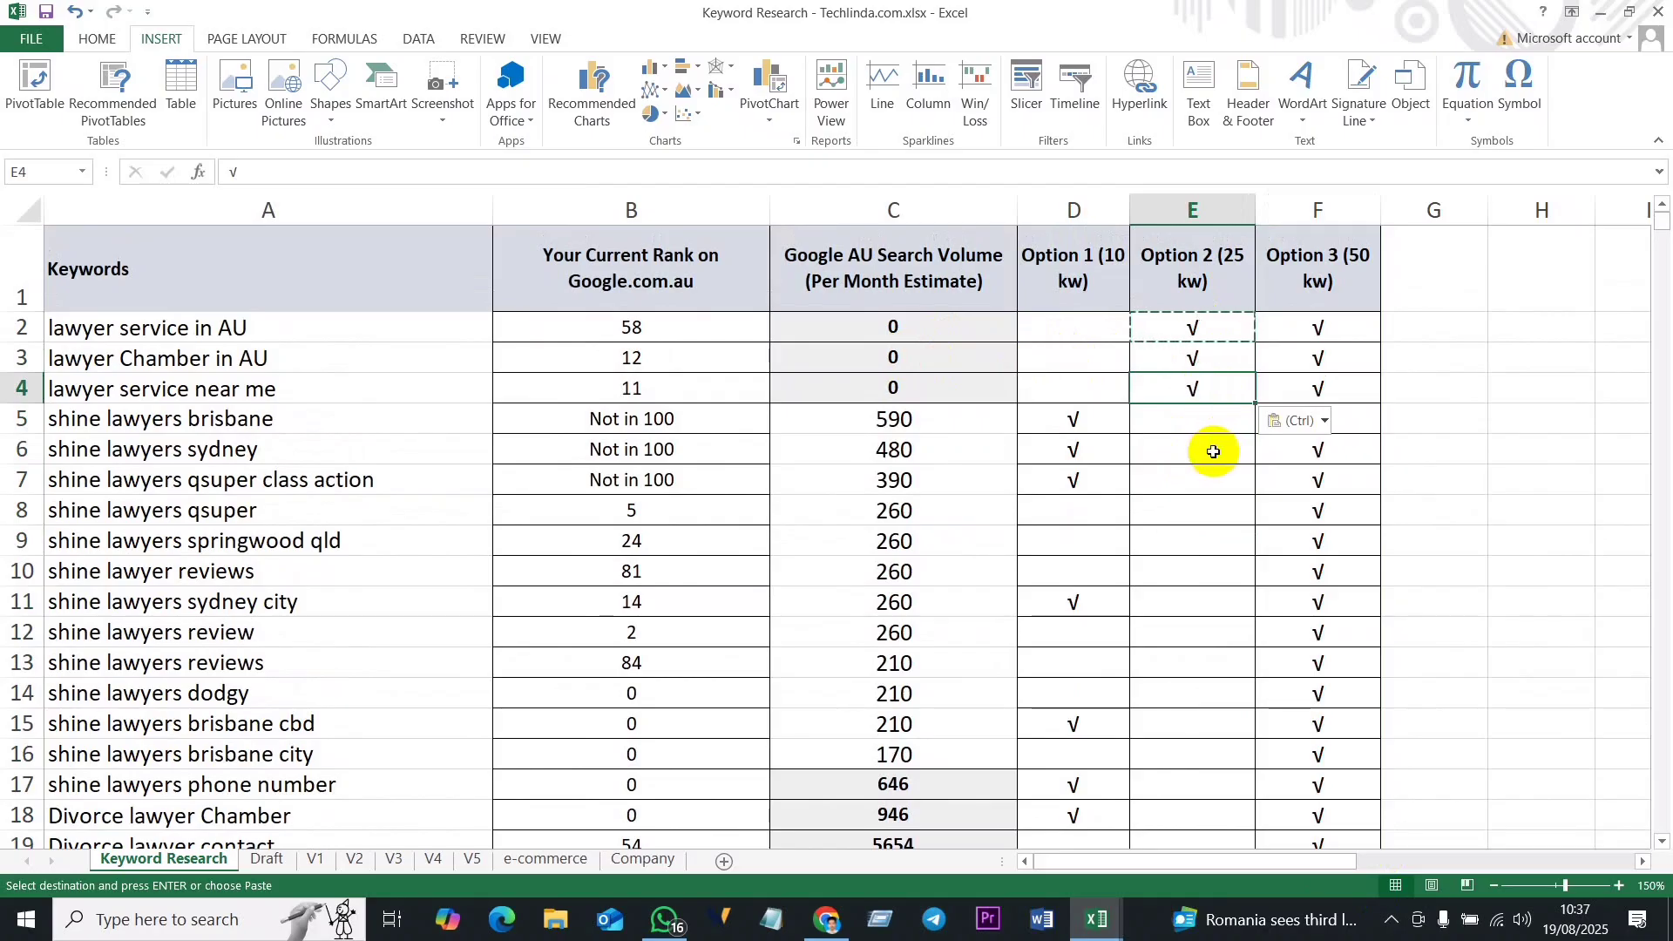
Step: Paste the √ mark into the Option 2 cells of "shine lawyers qsuper", "shine lawyers springwood qld" and "shine lawyer reviews"
{"action": "left_click", "coordinate": [1189, 511]}
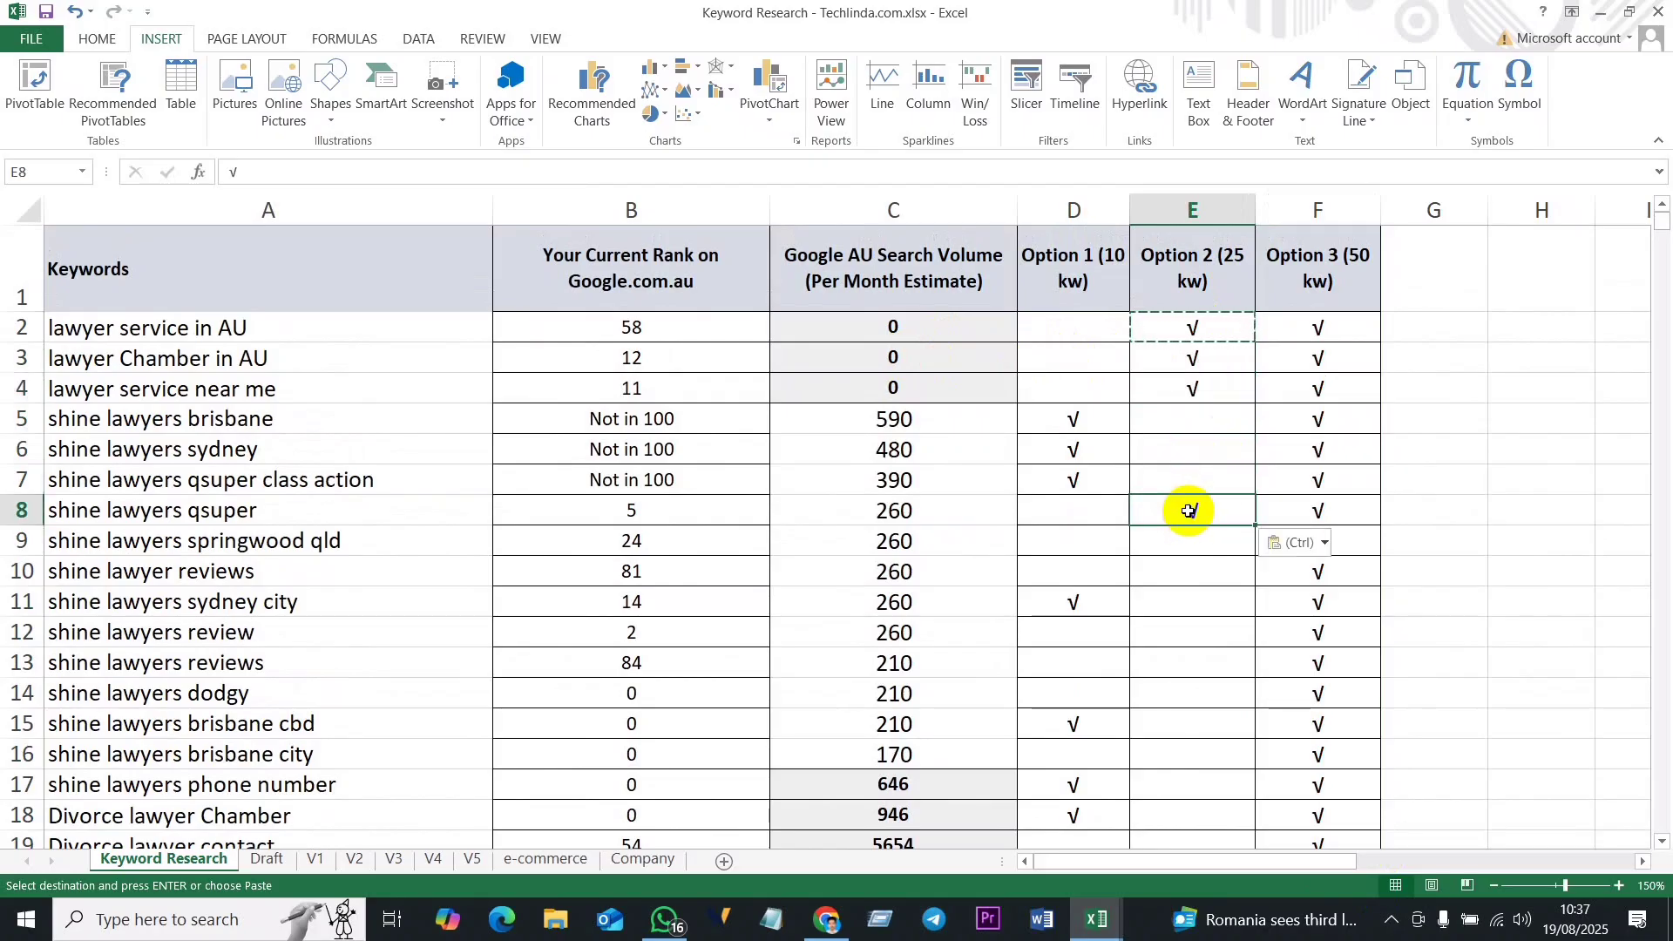
{"action": "left_click", "coordinate": [1197, 545]}
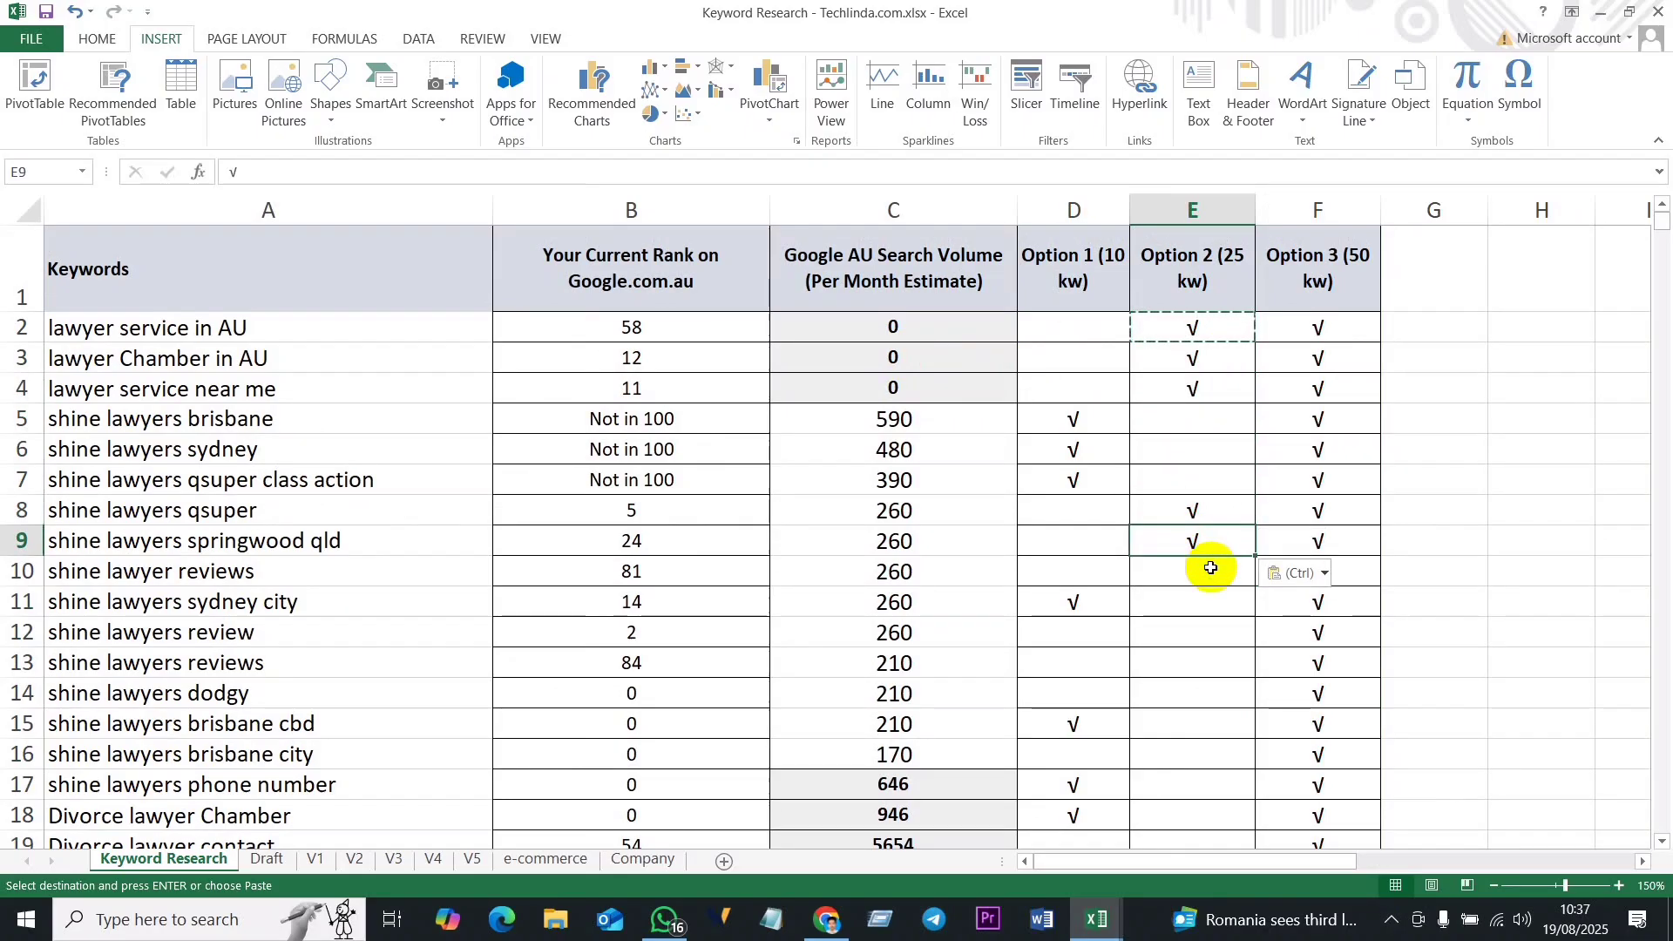
{"action": "left_click", "coordinate": [1211, 568]}
{"action": "key", "text": "ctrl+v"}
Step: Add the √ mark to the Option 2 cells of "shine lawyers review" and "shine lawyers reviews"
{"action": "scroll", "coordinate": [1207, 571], "scroll_direction": "down", "scroll_amount": 2}
{"action": "scroll", "coordinate": [1212, 475], "scroll_direction": "up", "scroll_amount": 1}
{"action": "left_click", "coordinate": [1186, 488]}
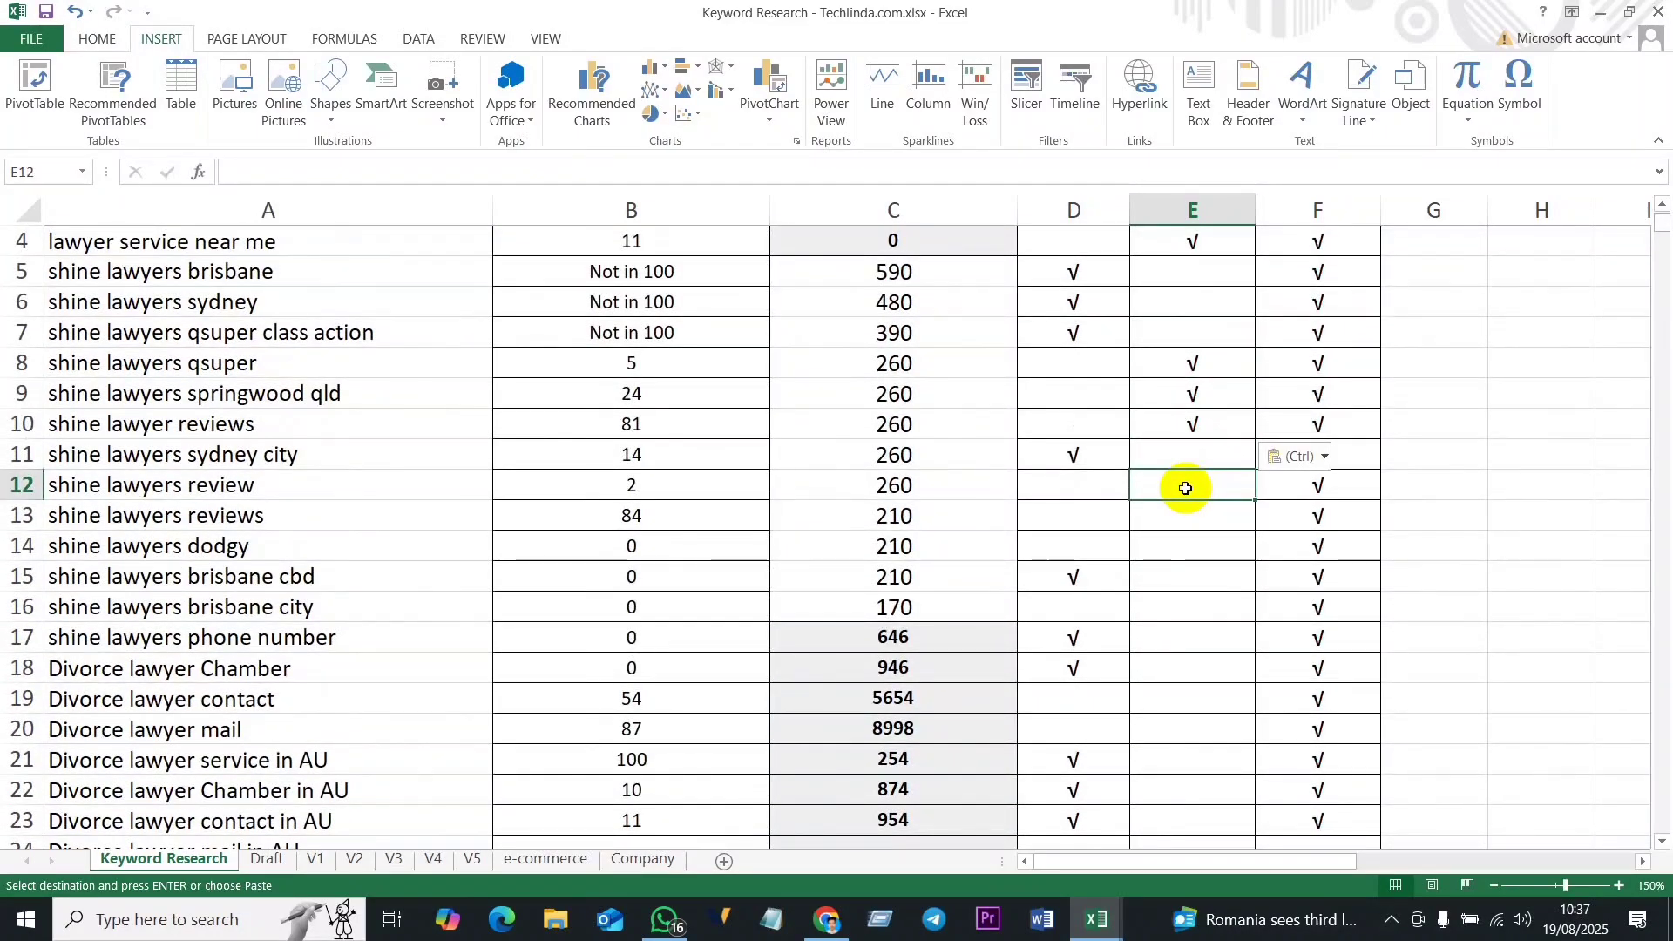
{"action": "type", "text": "√"}
{"action": "left_click", "coordinate": [1192, 521]}
{"action": "type", "text": "√"}
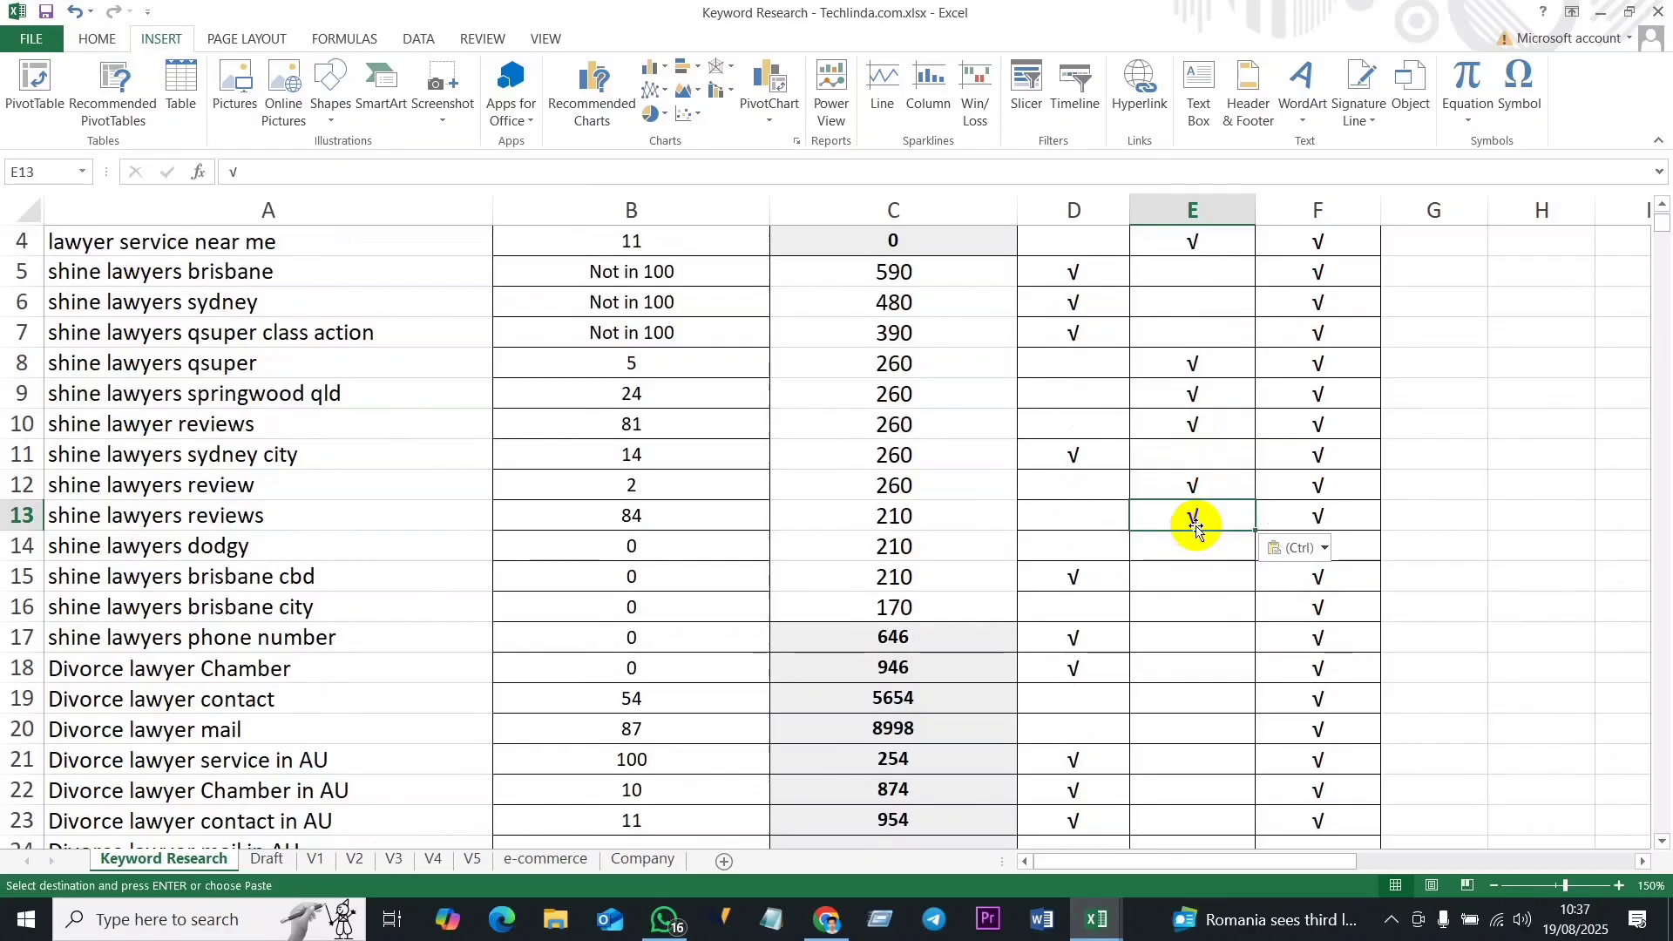
Step: Paste the √ mark into the Option 2 cells of "shine lawyers dodgy", "shine lawyers brisbane city" and "Divorce lawyer contact"
{"action": "left_click", "coordinate": [1201, 547]}
{"action": "key", "text": "ctrl+v"}
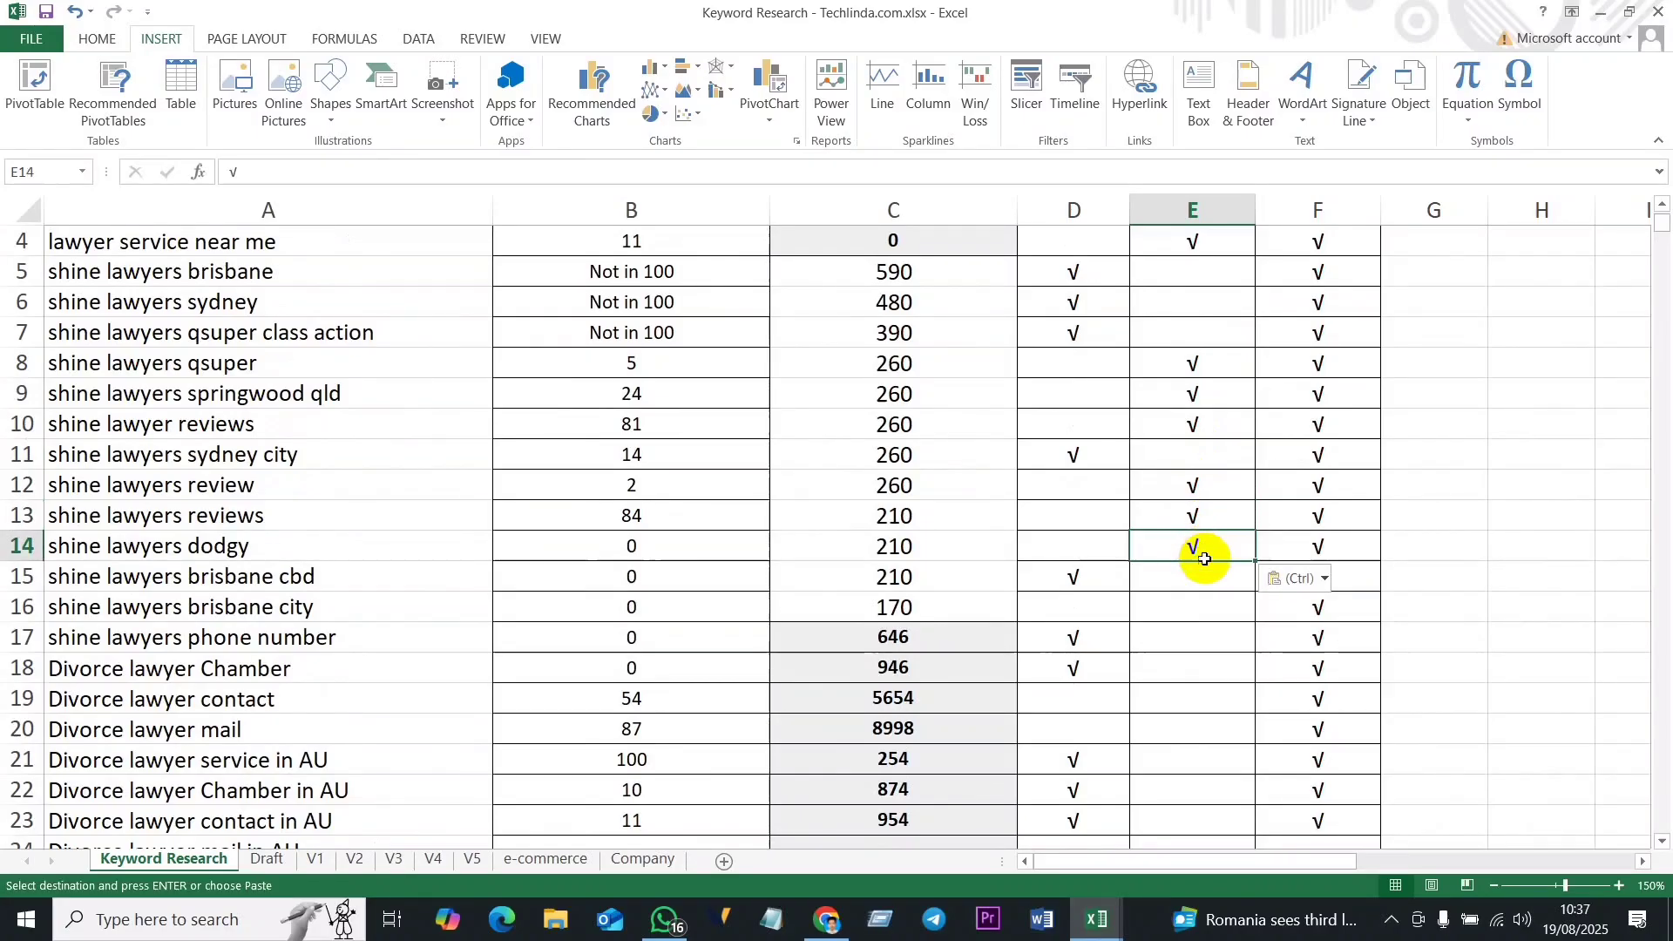
{"action": "left_click", "coordinate": [1198, 608]}
{"action": "type", "text": "√"}
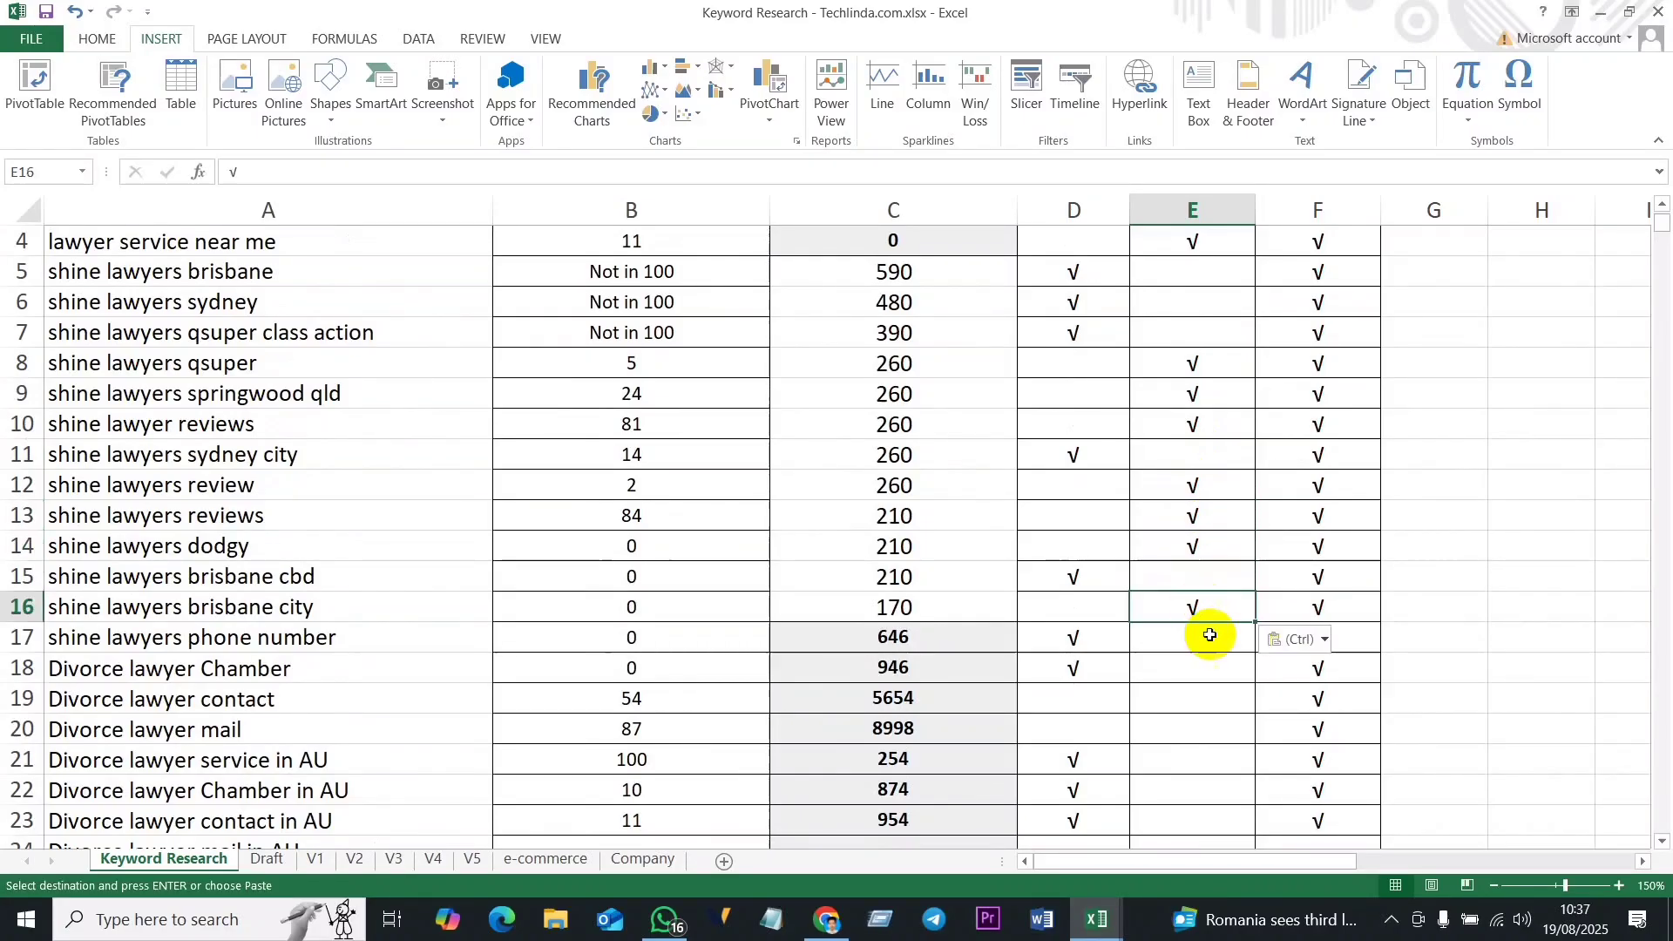
{"action": "left_click", "coordinate": [1183, 694]}
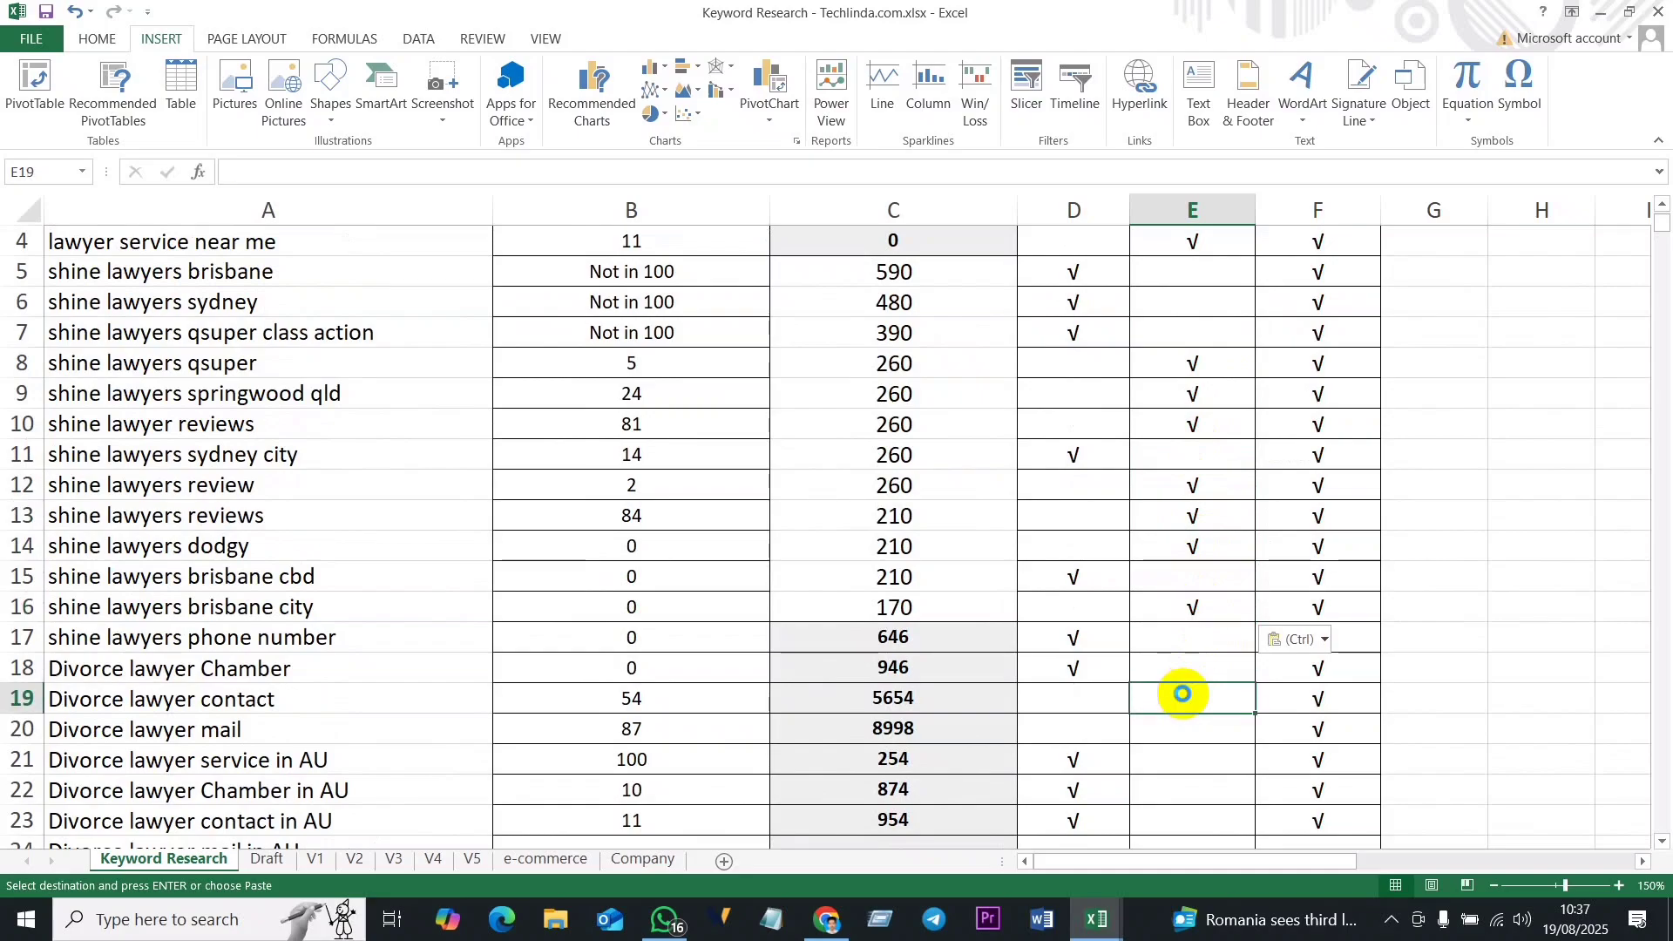
{"action": "scroll", "coordinate": [1191, 698], "scroll_direction": "down", "scroll_amount": 2}
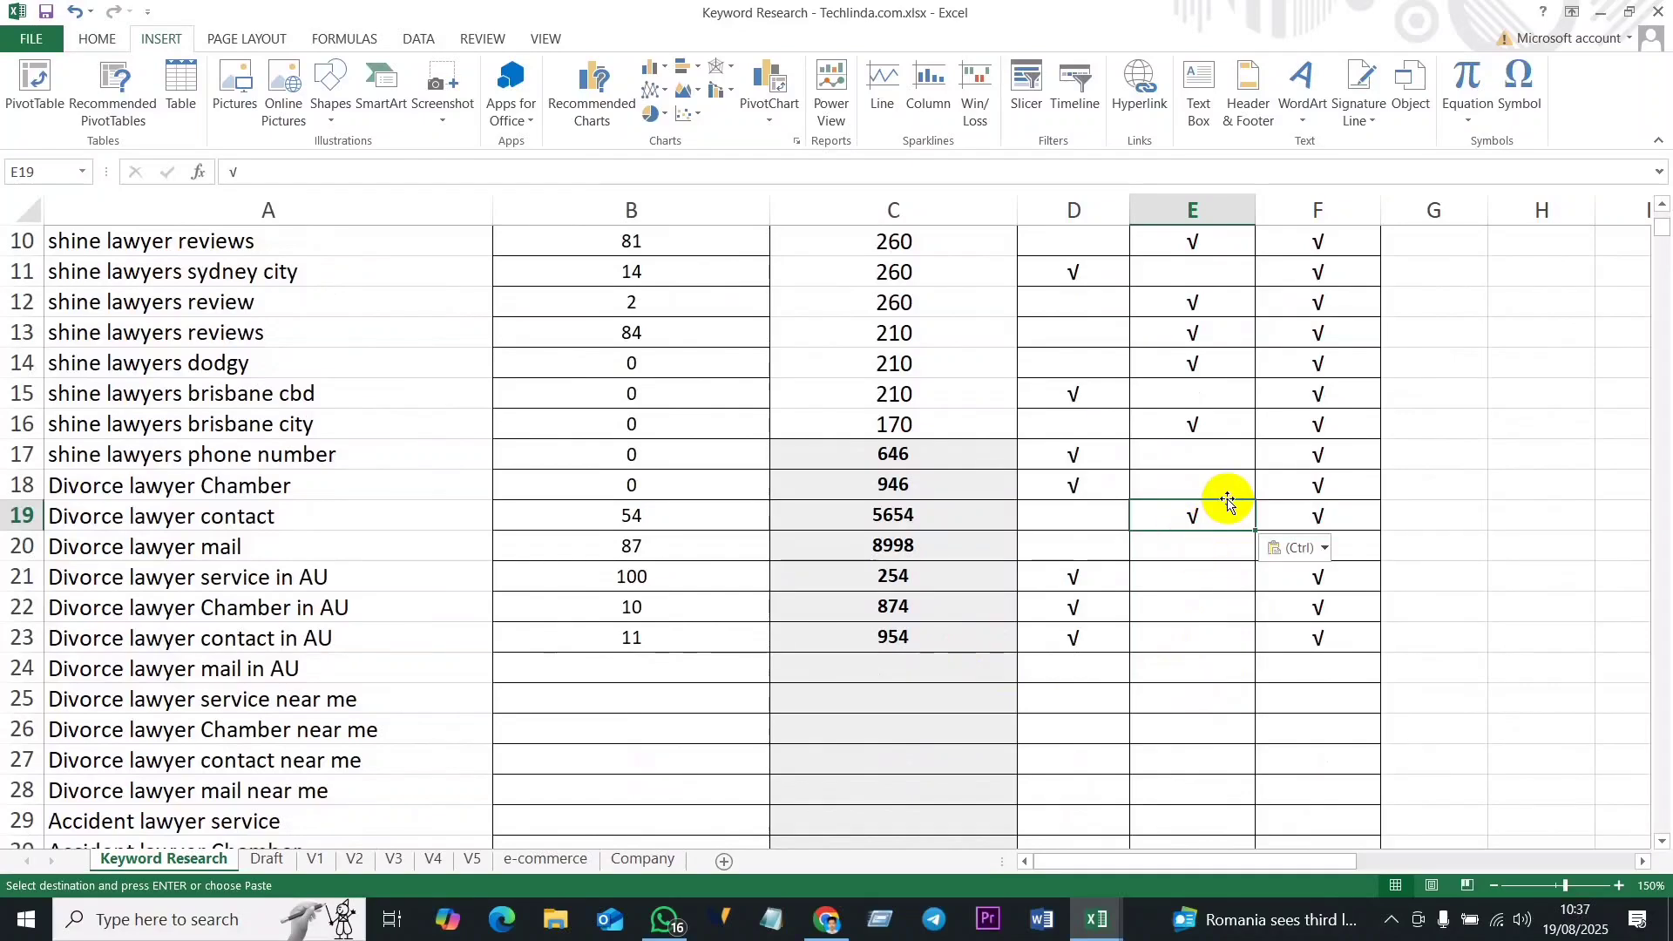
Step: Add the √ mark to the Option 2 (25 kw) cell of "shine lawyers brisbane cbd"
{"action": "scroll", "coordinate": [1228, 501], "scroll_direction": "up", "scroll_amount": 3}
{"action": "scroll", "coordinate": [1214, 677], "scroll_direction": "down", "scroll_amount": 3}
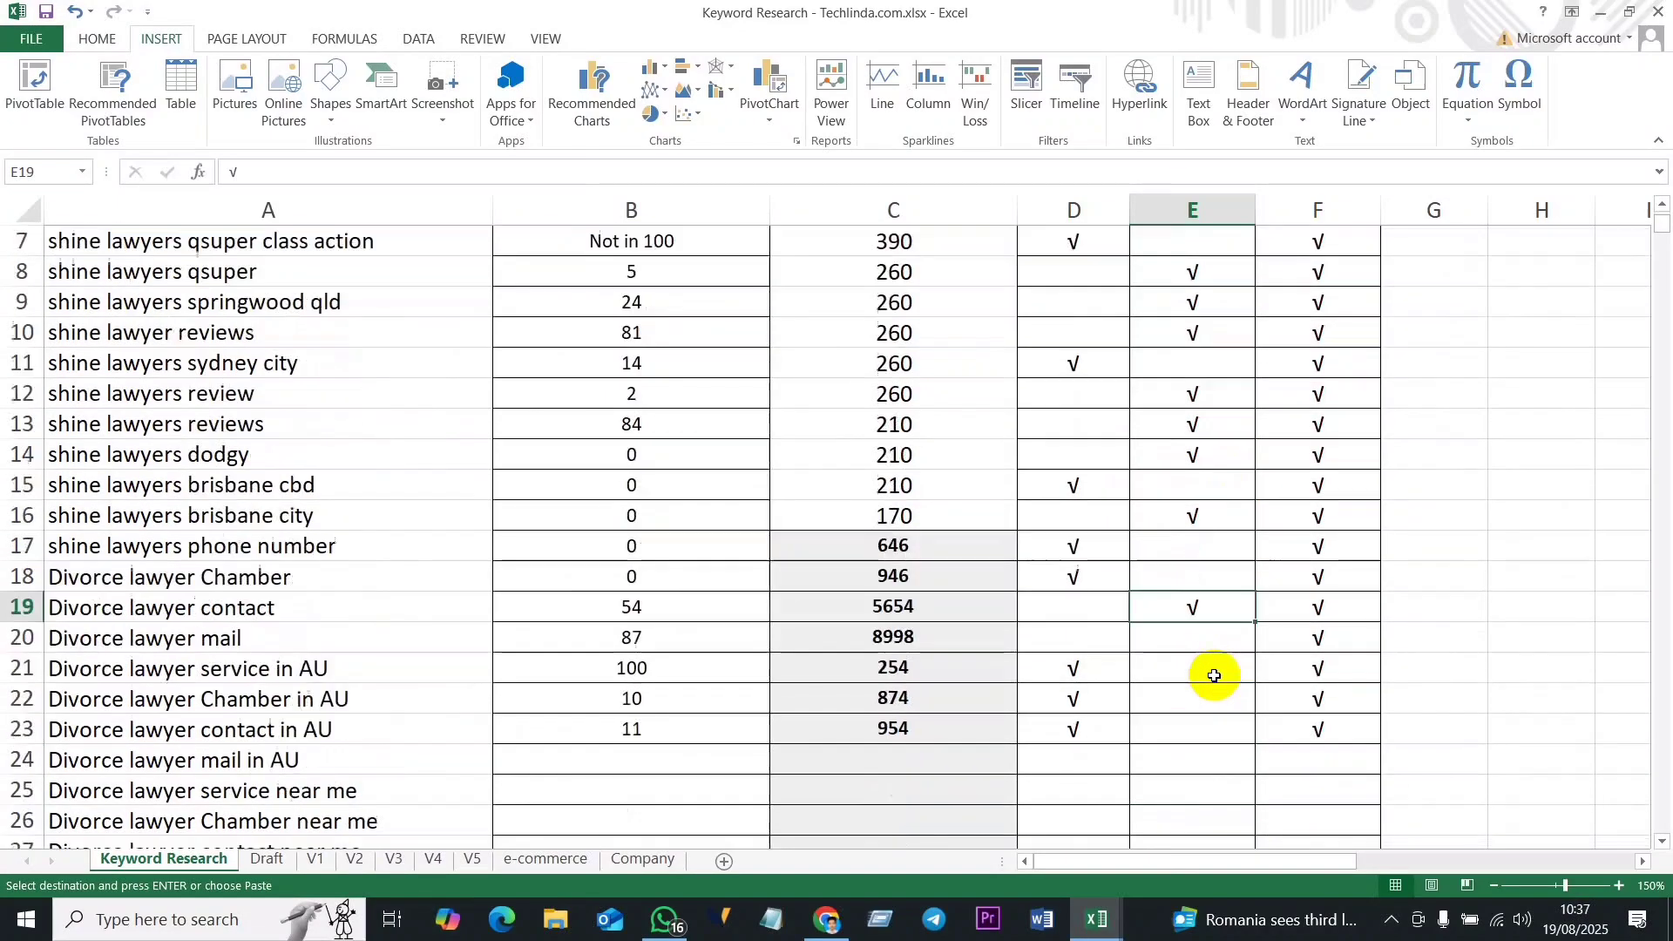
{"action": "scroll", "coordinate": [1190, 488], "scroll_direction": "up", "scroll_amount": 2}
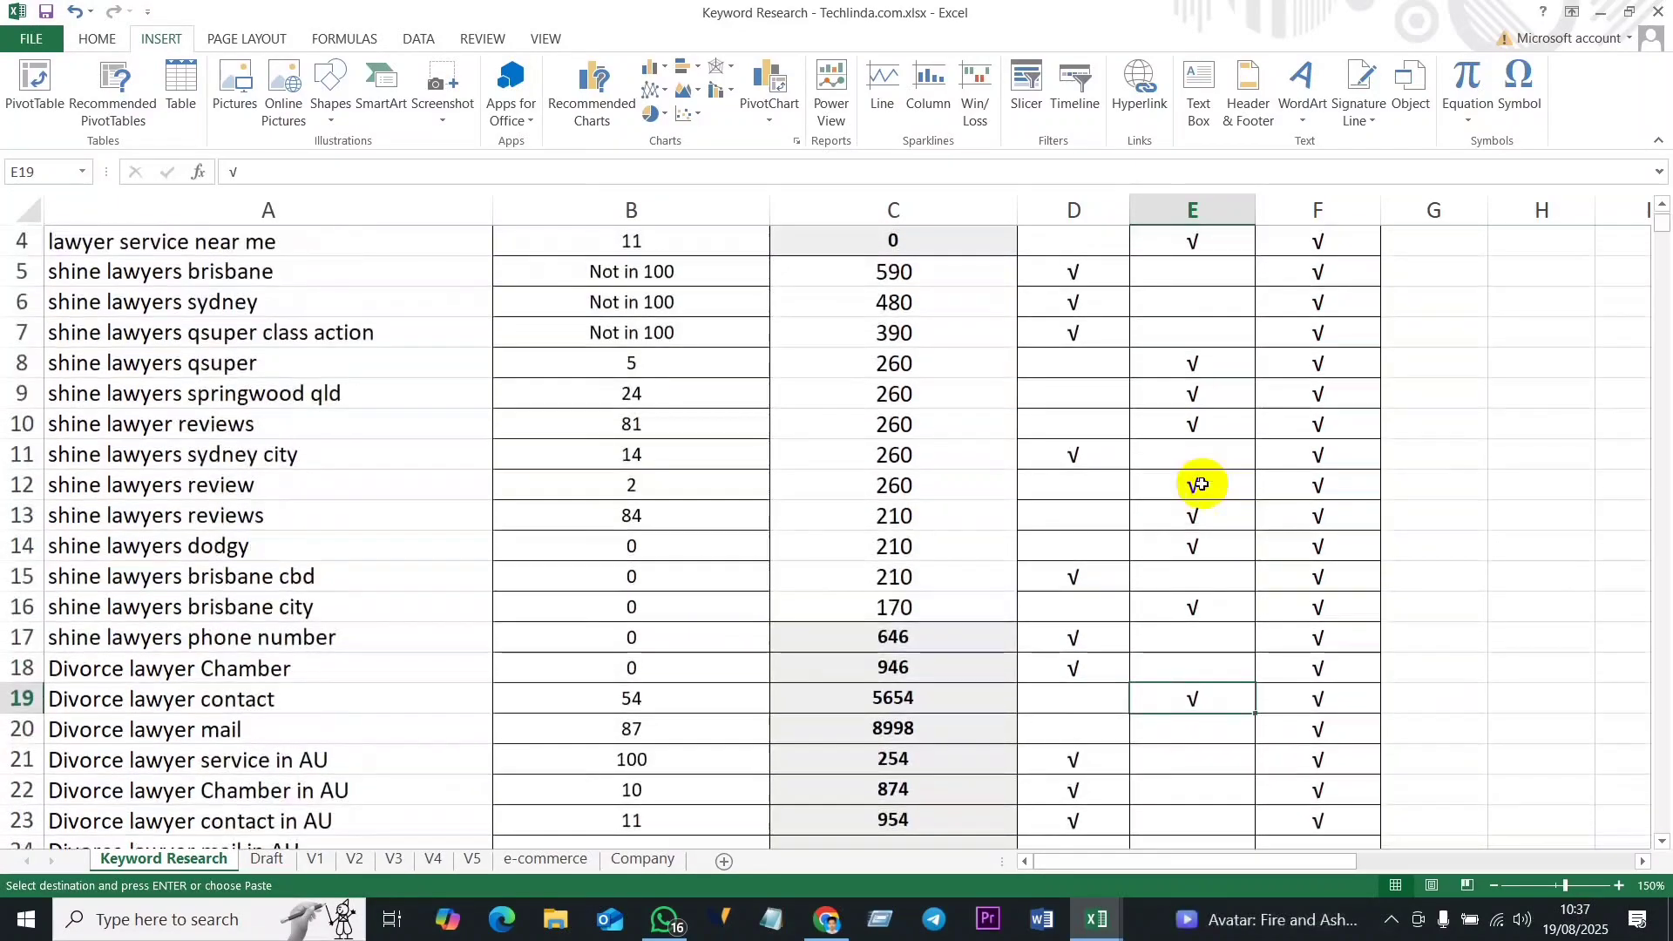
{"action": "scroll", "coordinate": [1190, 329], "scroll_direction": "up", "scroll_amount": 1}
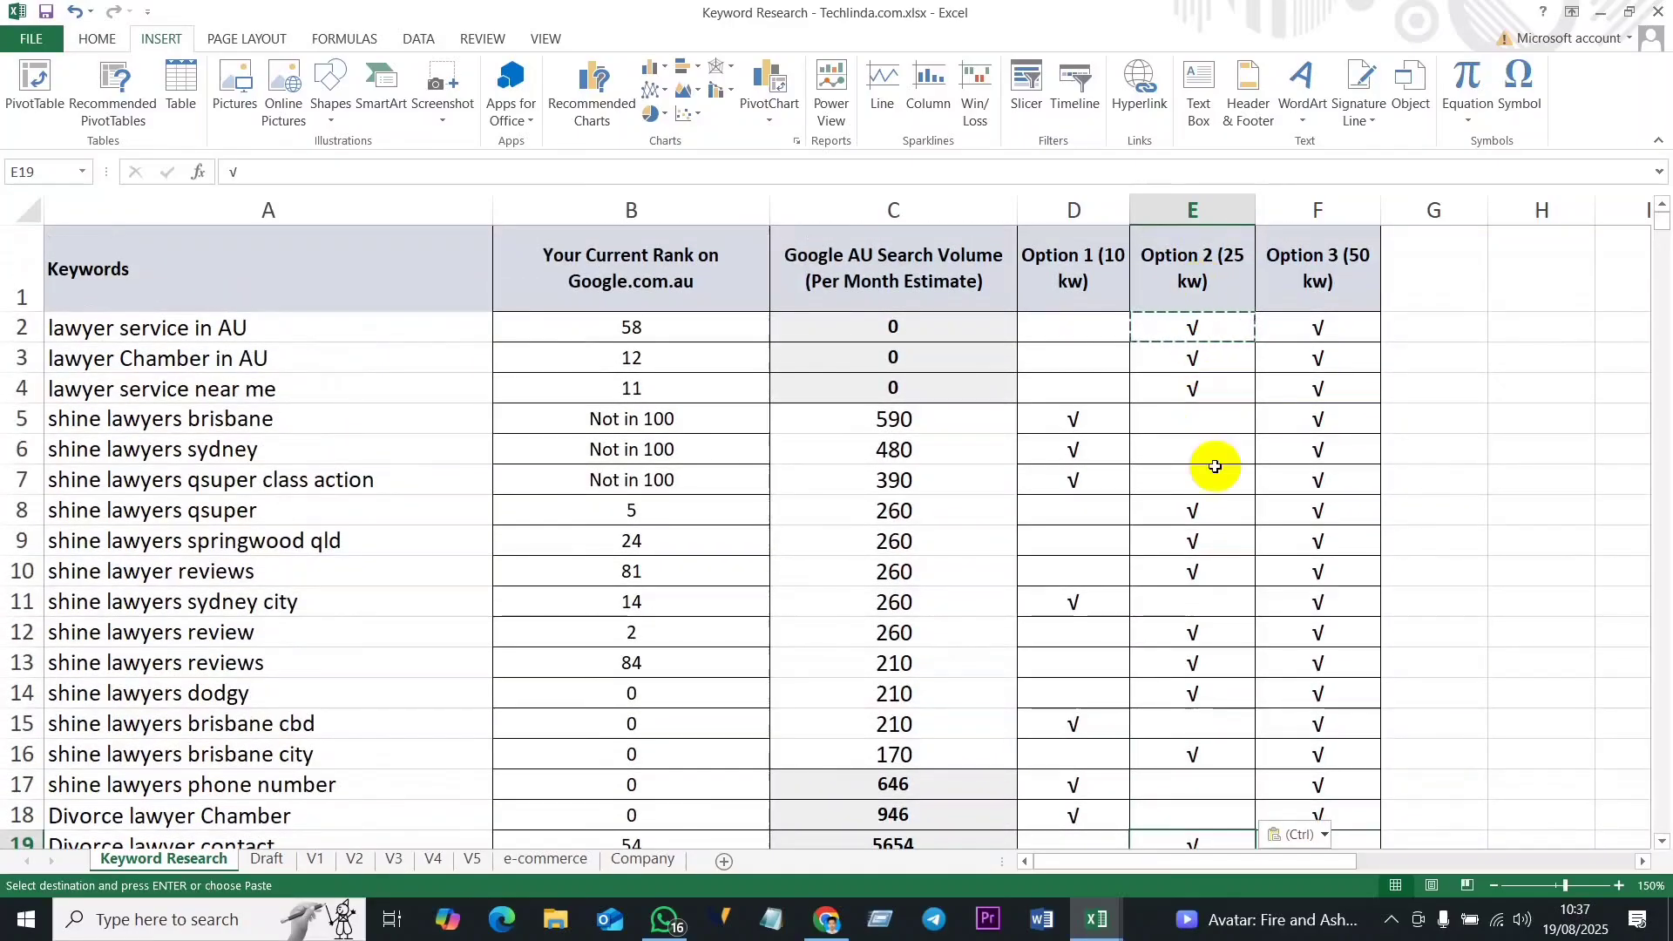
{"action": "scroll", "coordinate": [1214, 444], "scroll_direction": "down", "scroll_amount": 1}
{"action": "left_click", "coordinate": [1195, 577]}
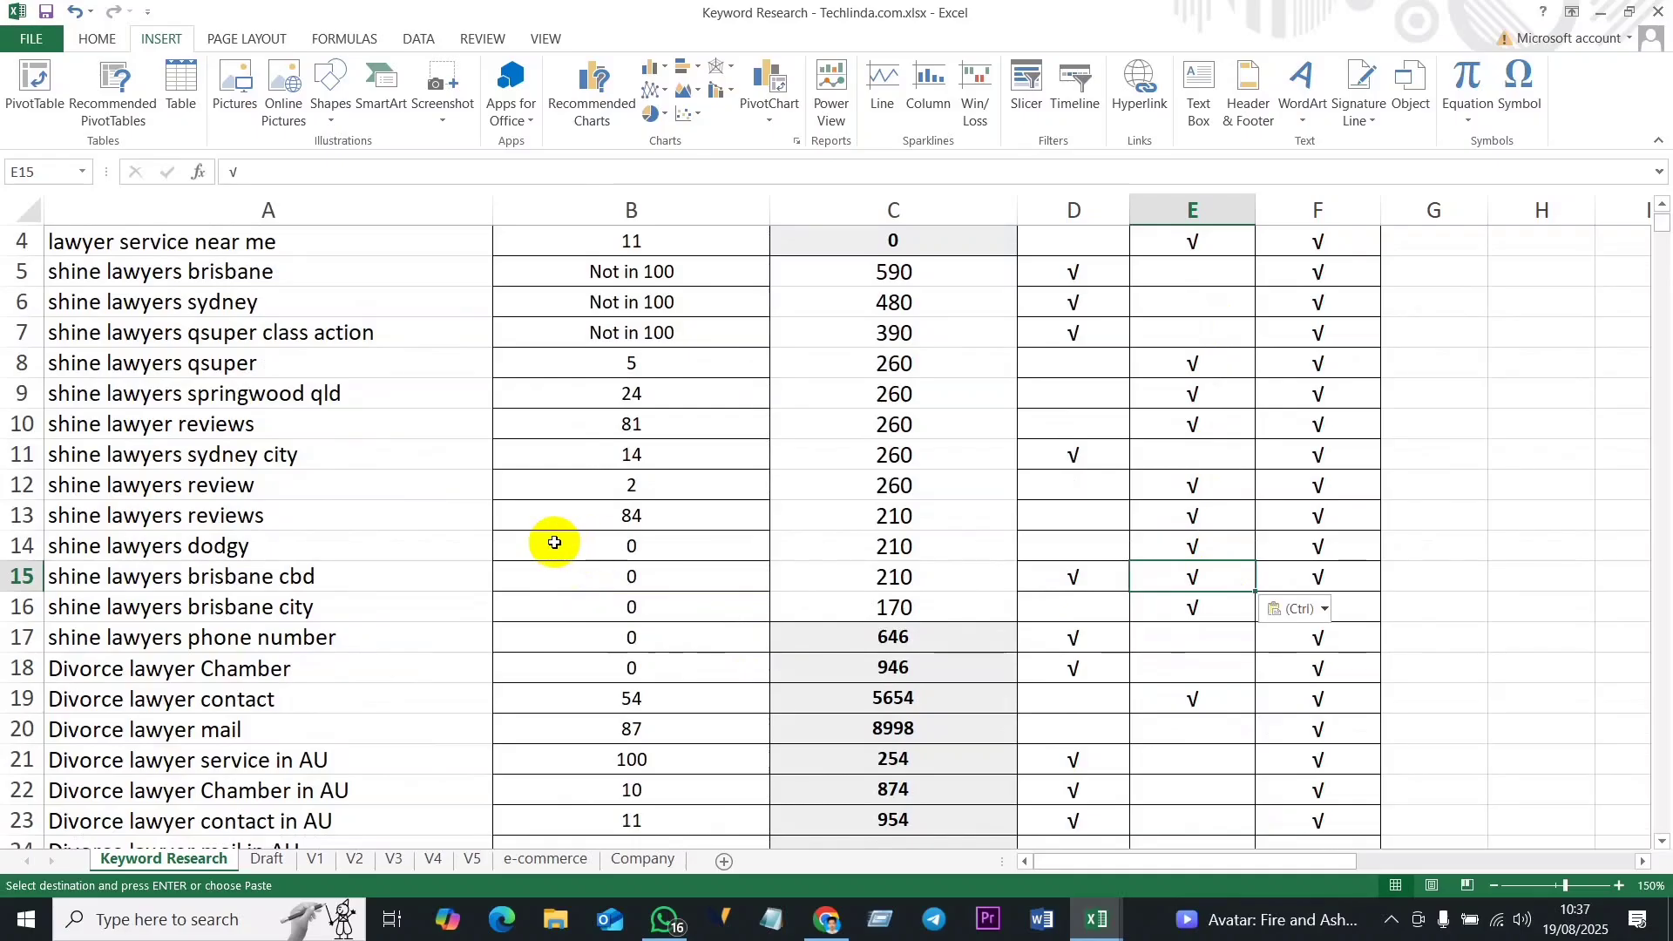
{"action": "scroll", "coordinate": [767, 653], "scroll_direction": "down", "scroll_amount": 2}
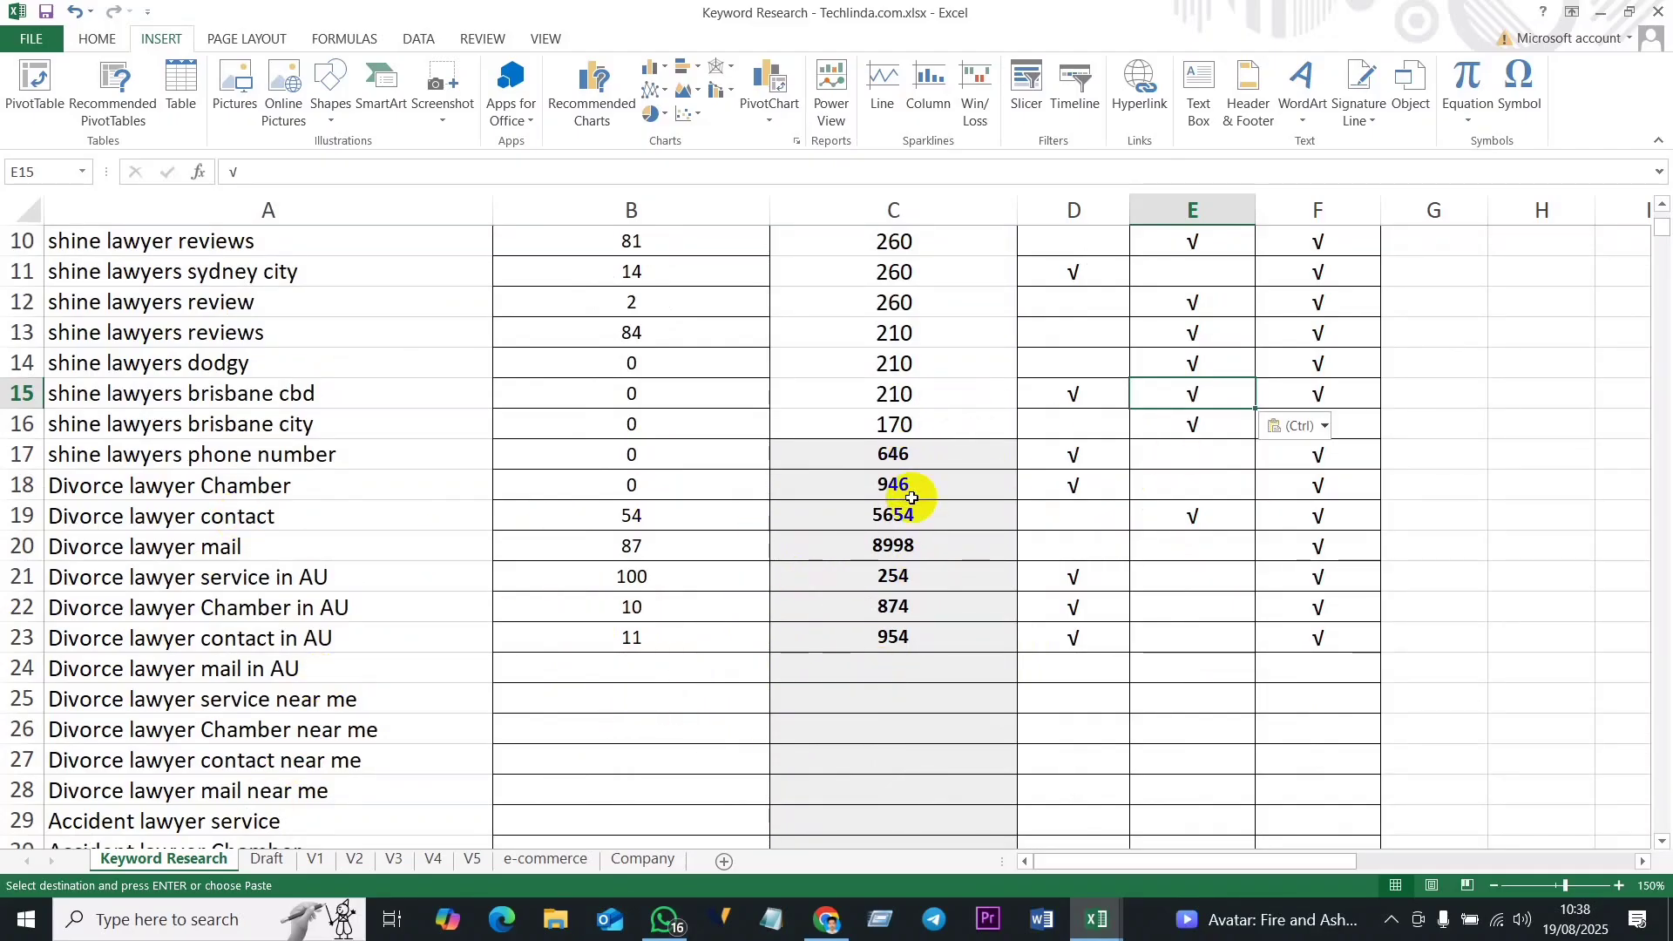
{"action": "scroll", "coordinate": [487, 515], "scroll_direction": "up", "scroll_amount": 3}
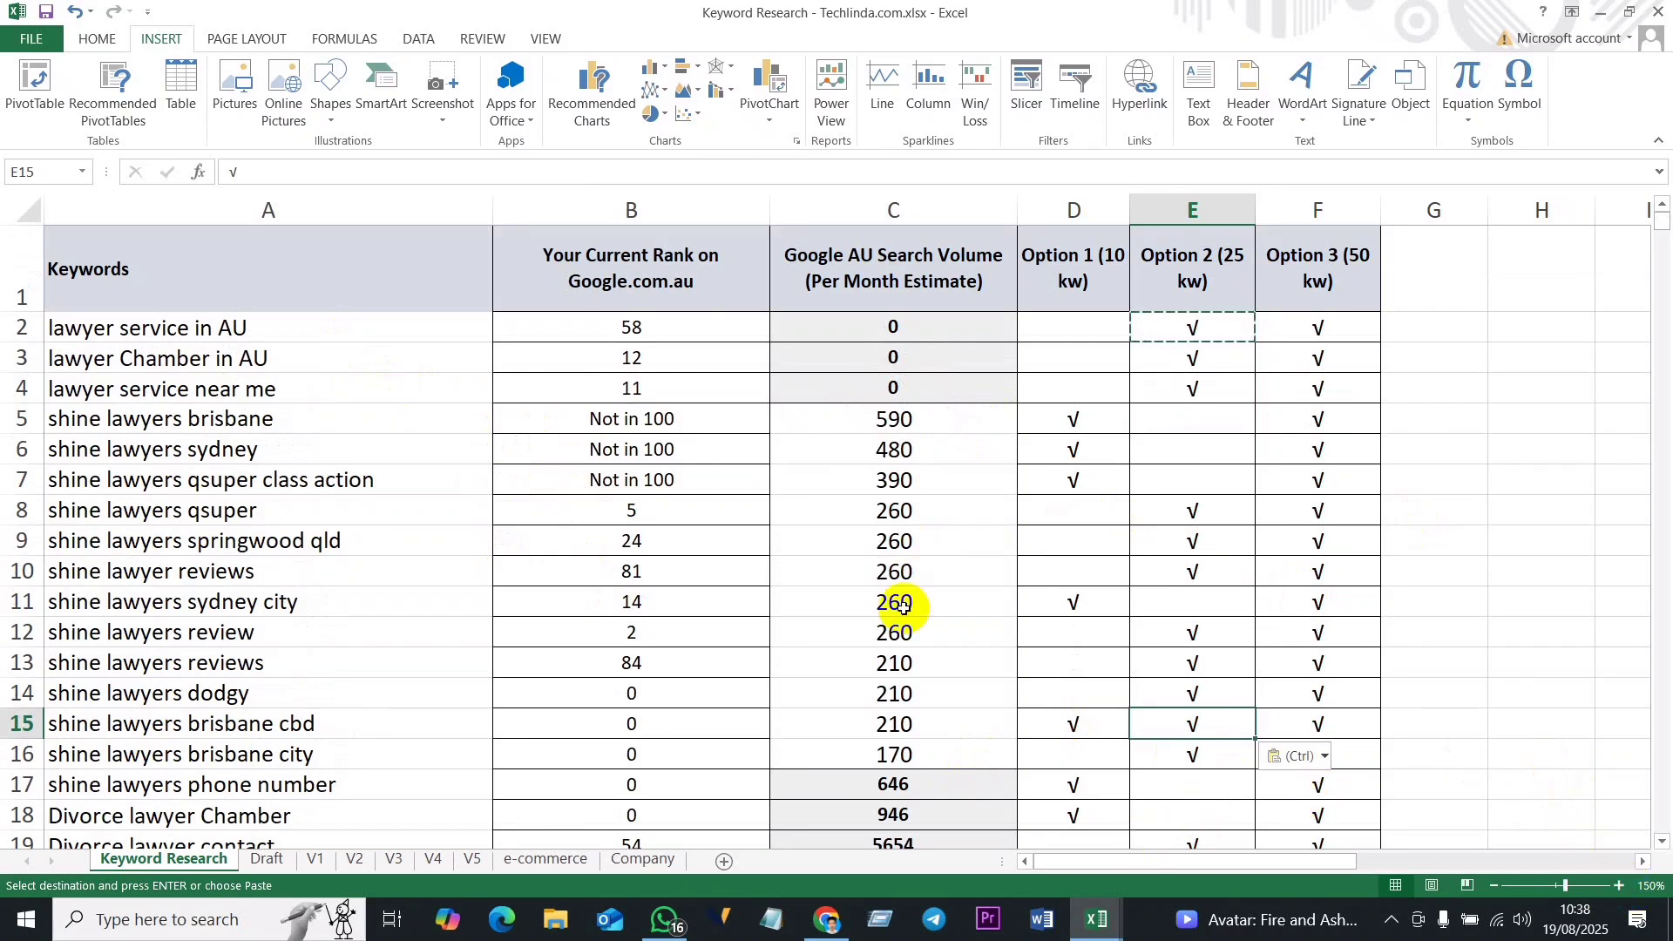
{"action": "scroll", "coordinate": [1220, 567], "scroll_direction": "down", "scroll_amount": 5}
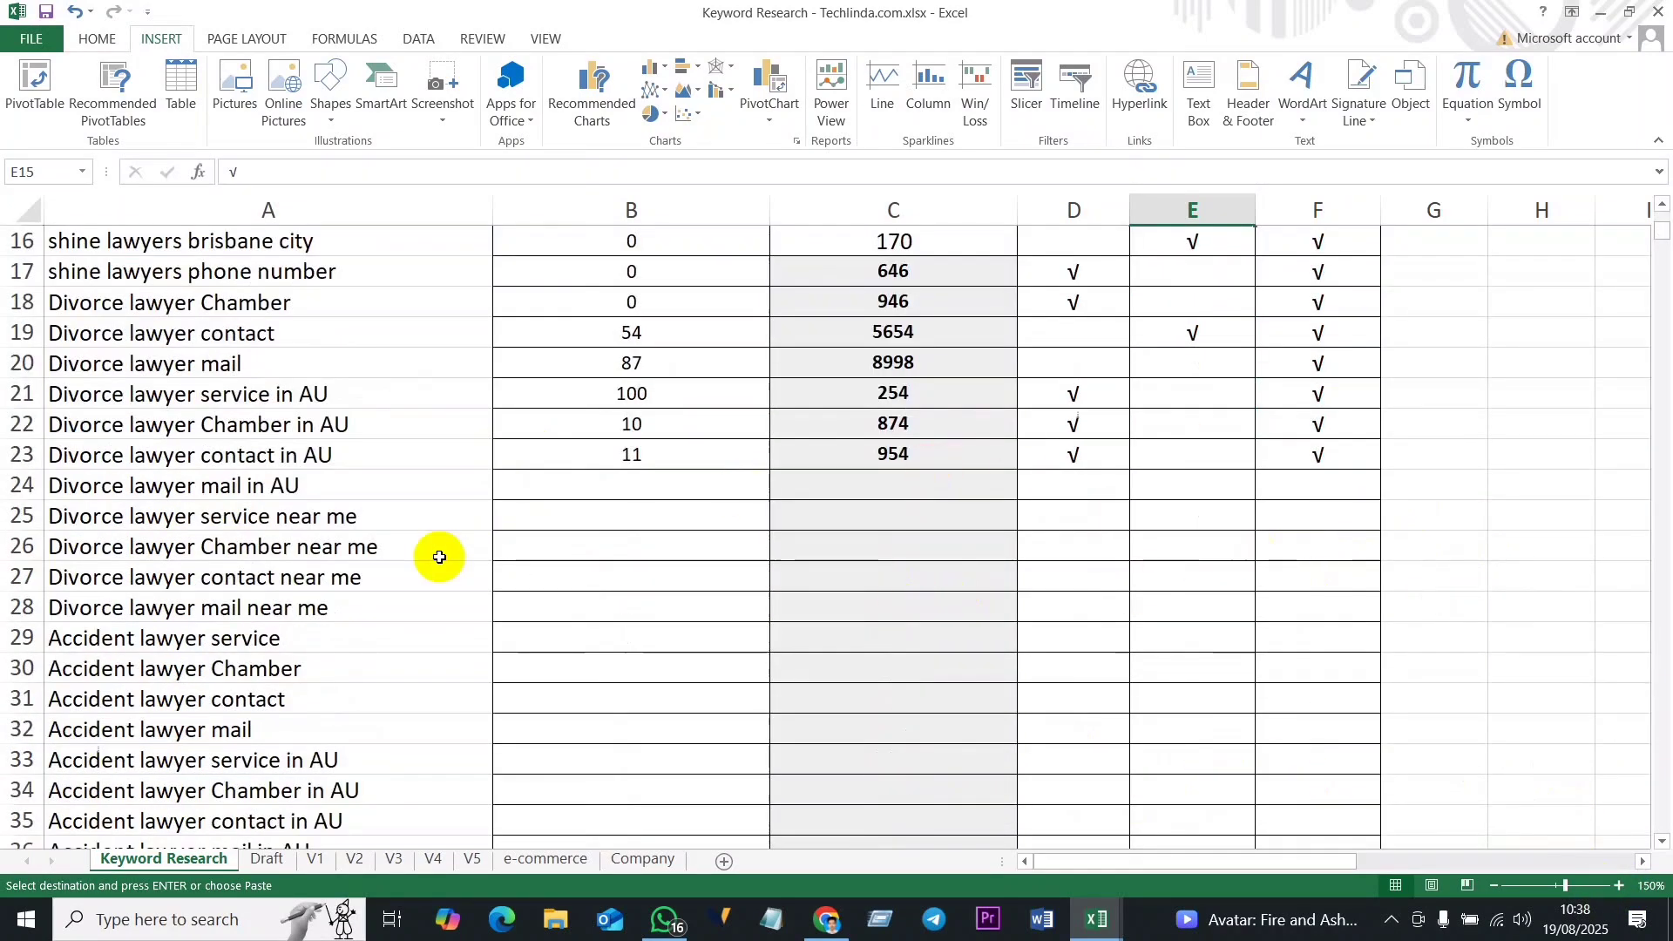